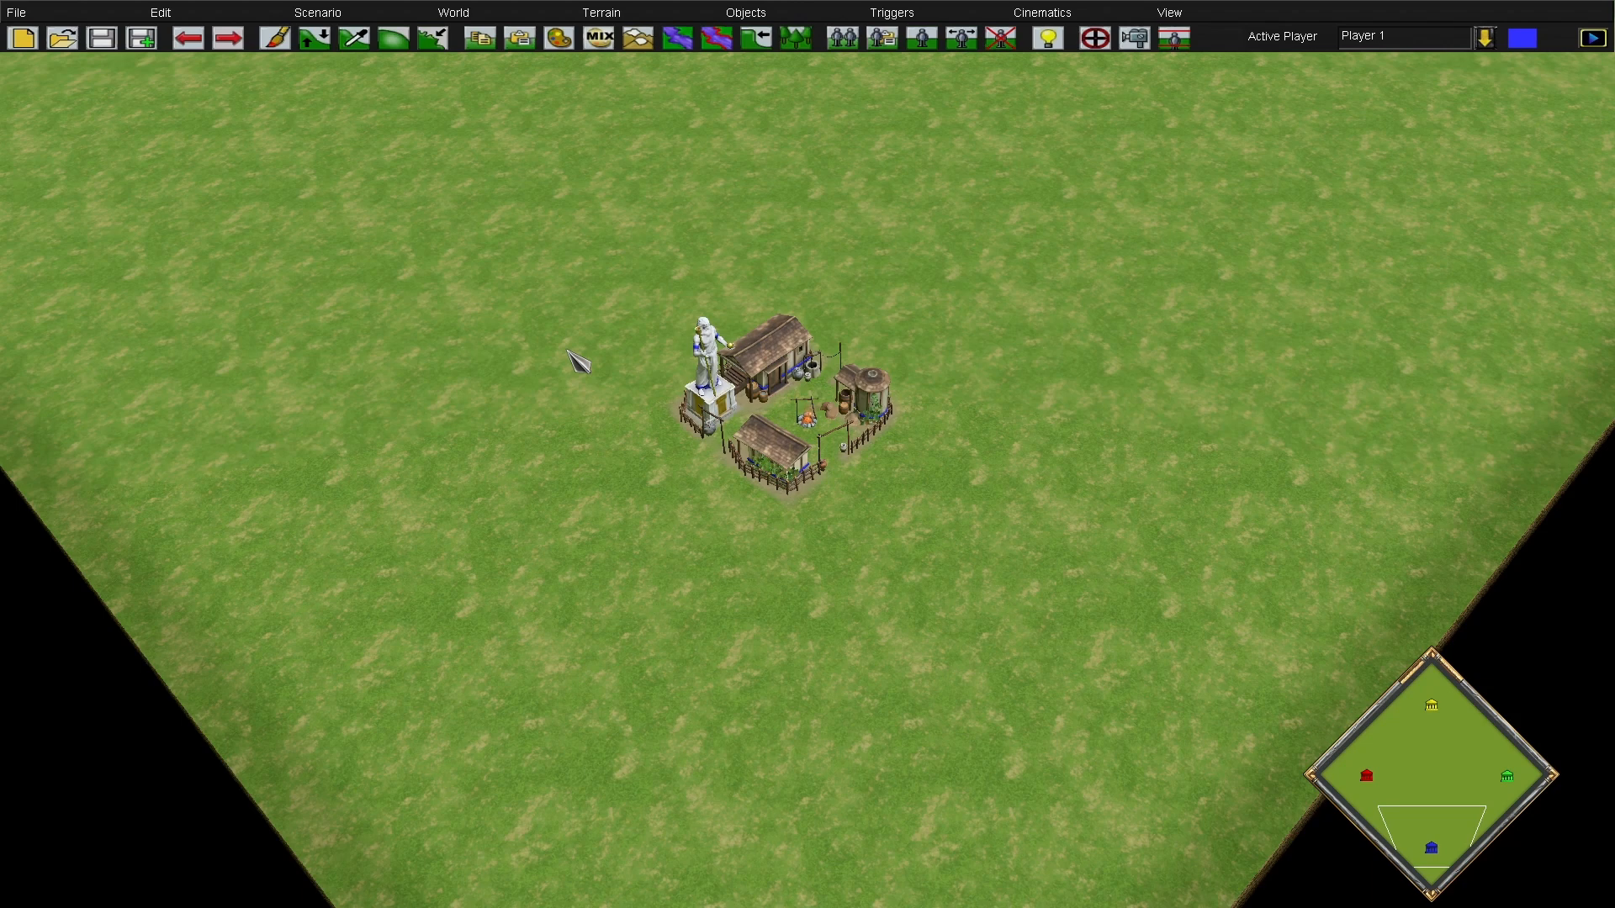
# Paint a large patch of Atlantean Cliff 1 terrain beside the town center with the large circular brush
pyautogui.scroll(3, 616, 369)
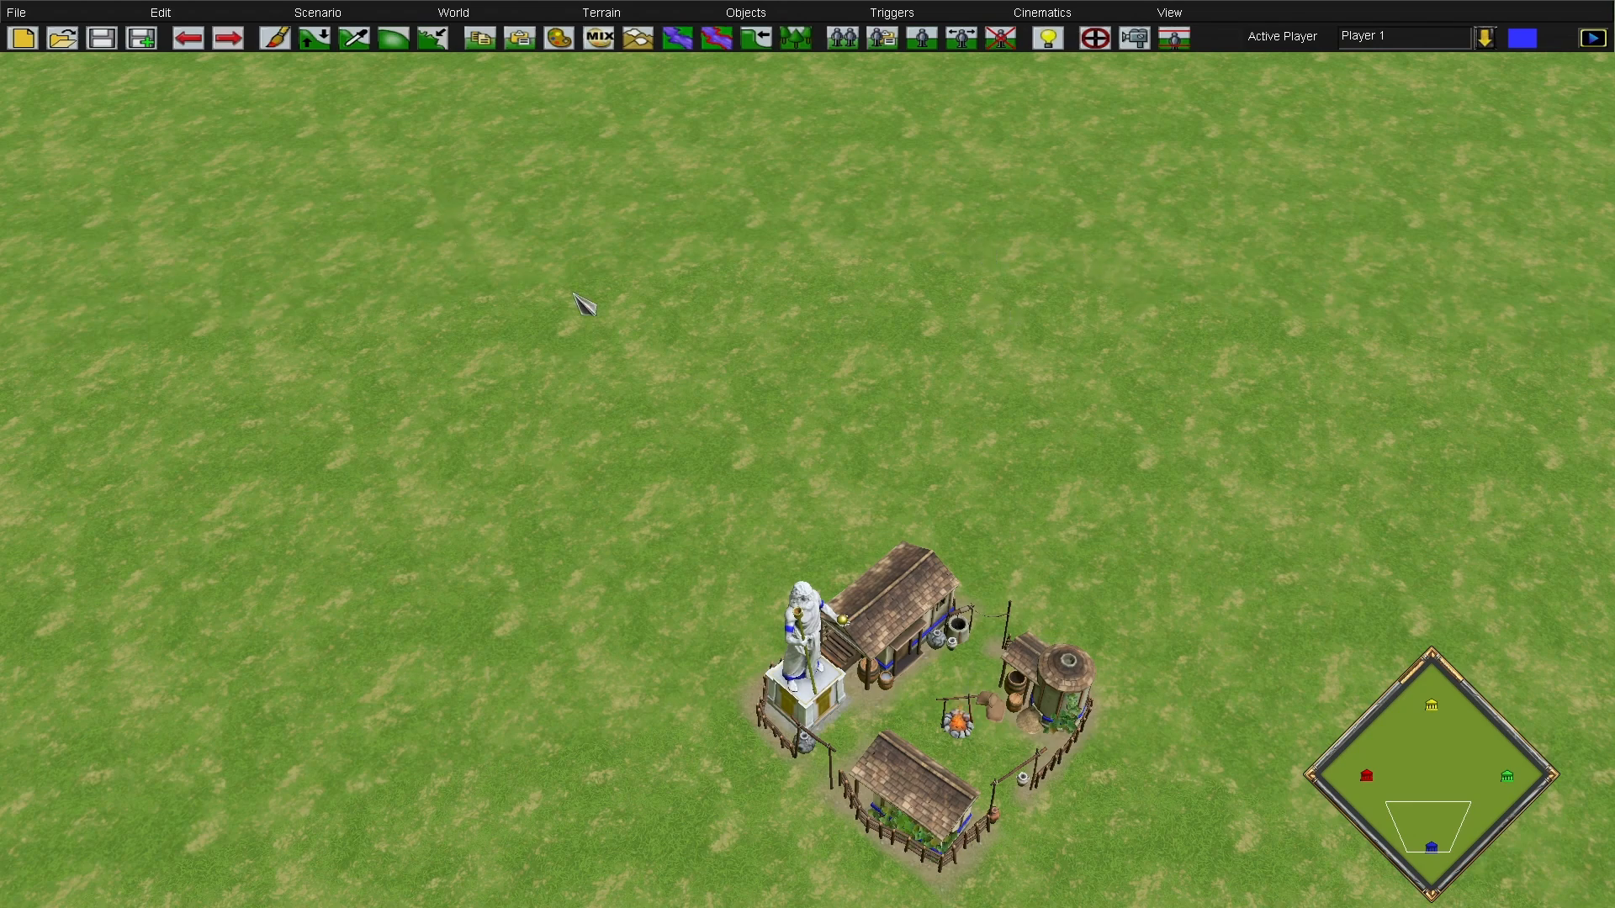
pyautogui.scroll(-3, 931, 603)
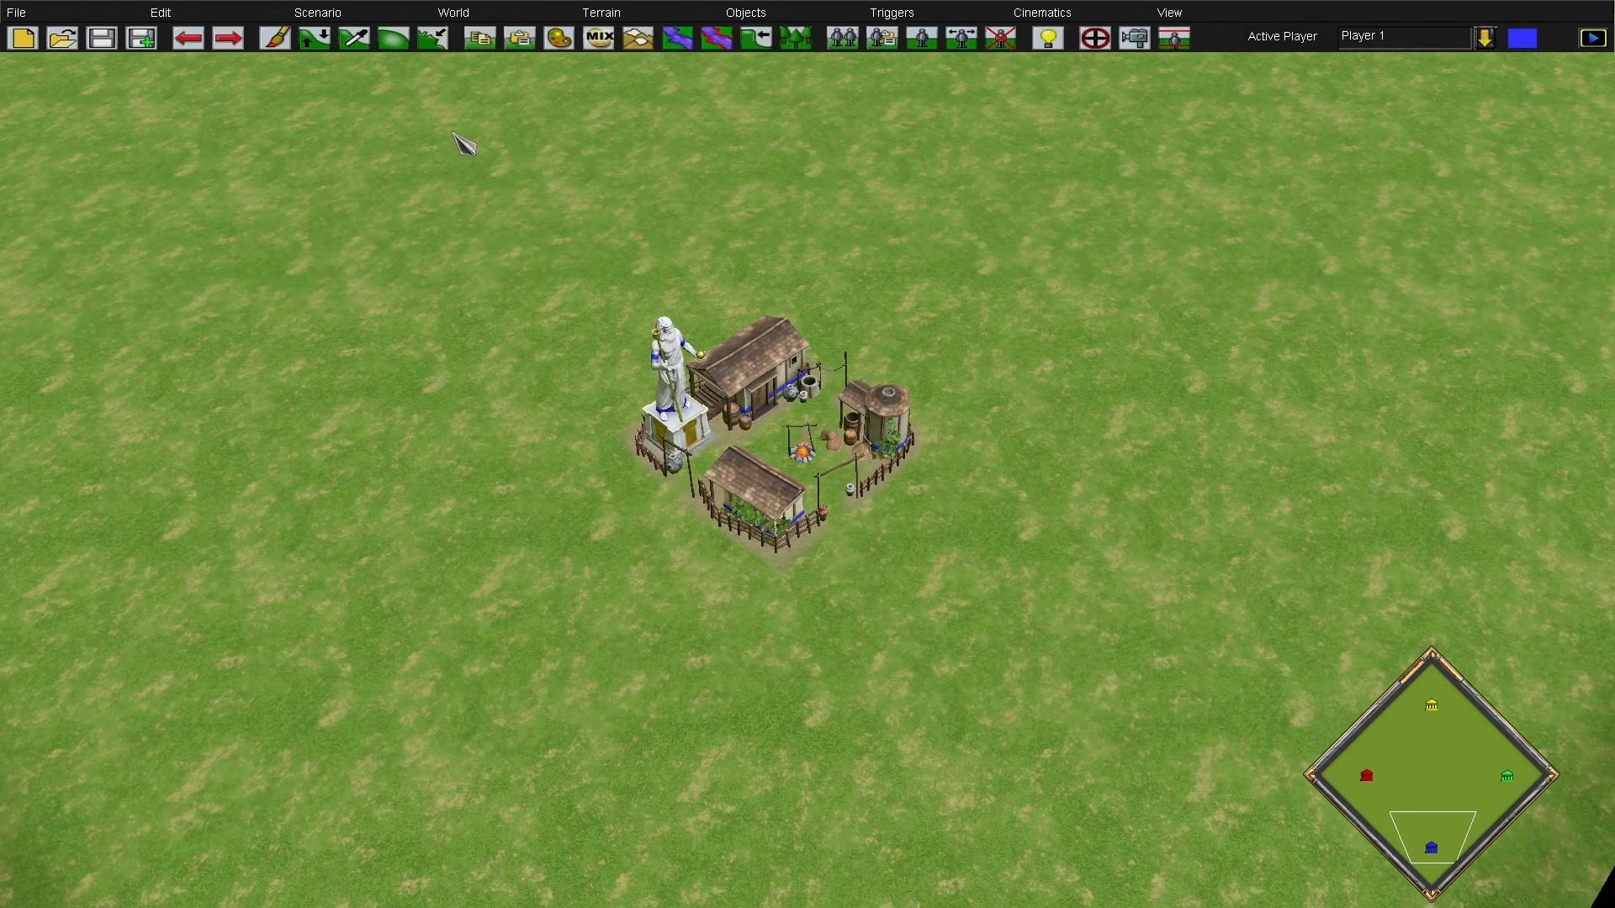
pyautogui.click(559, 38)
pyautogui.moveTo(10, 243)
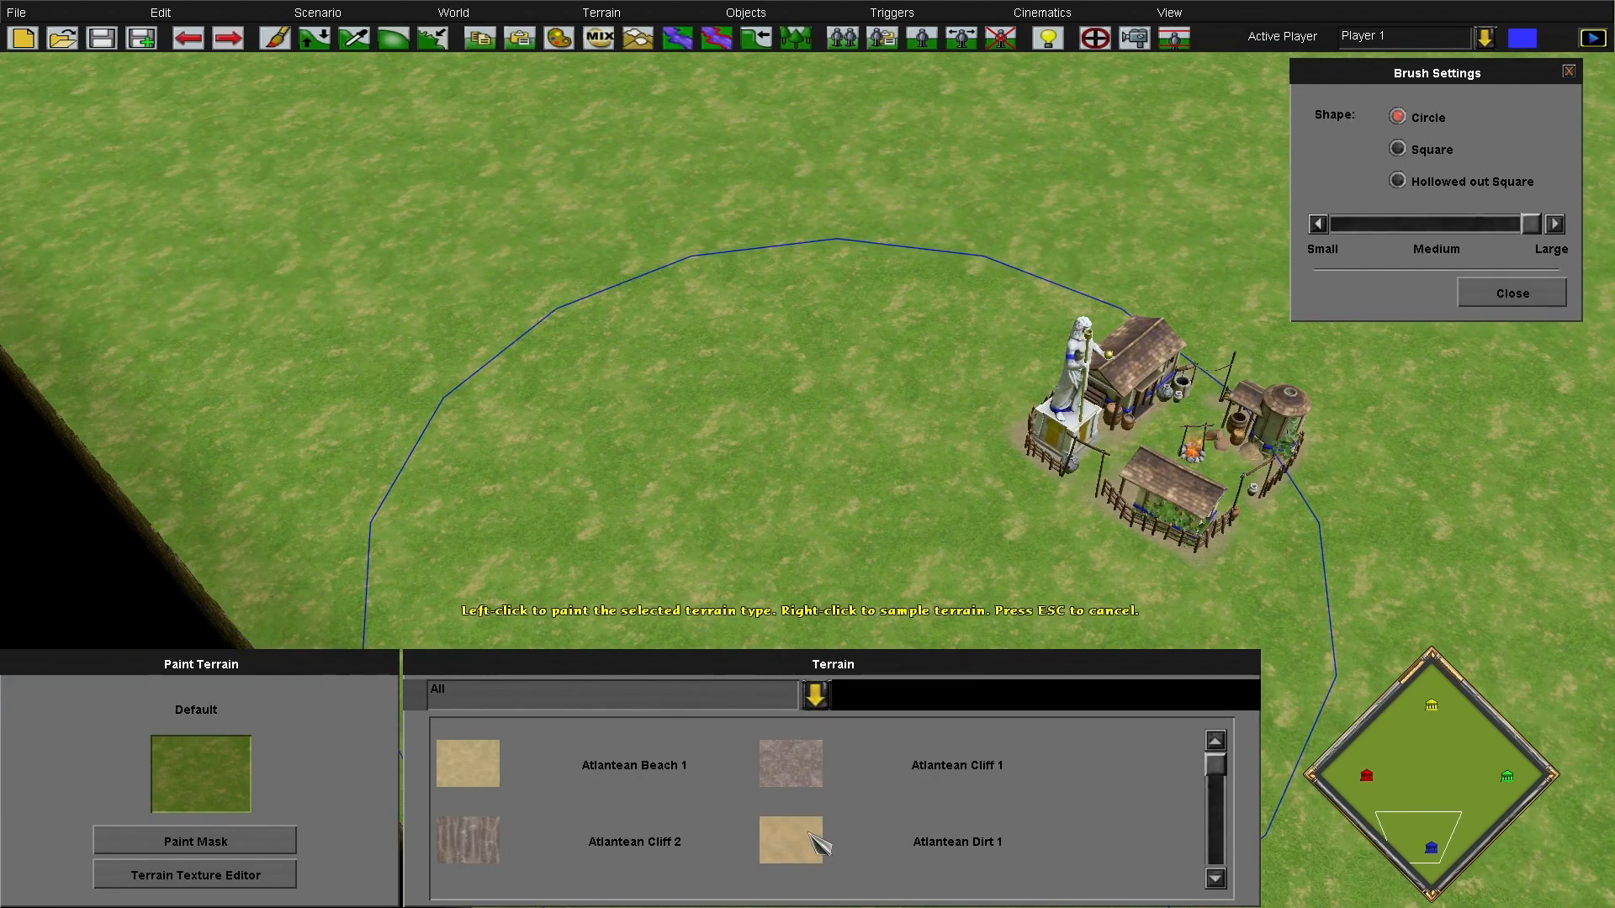
pyautogui.click(600, 703)
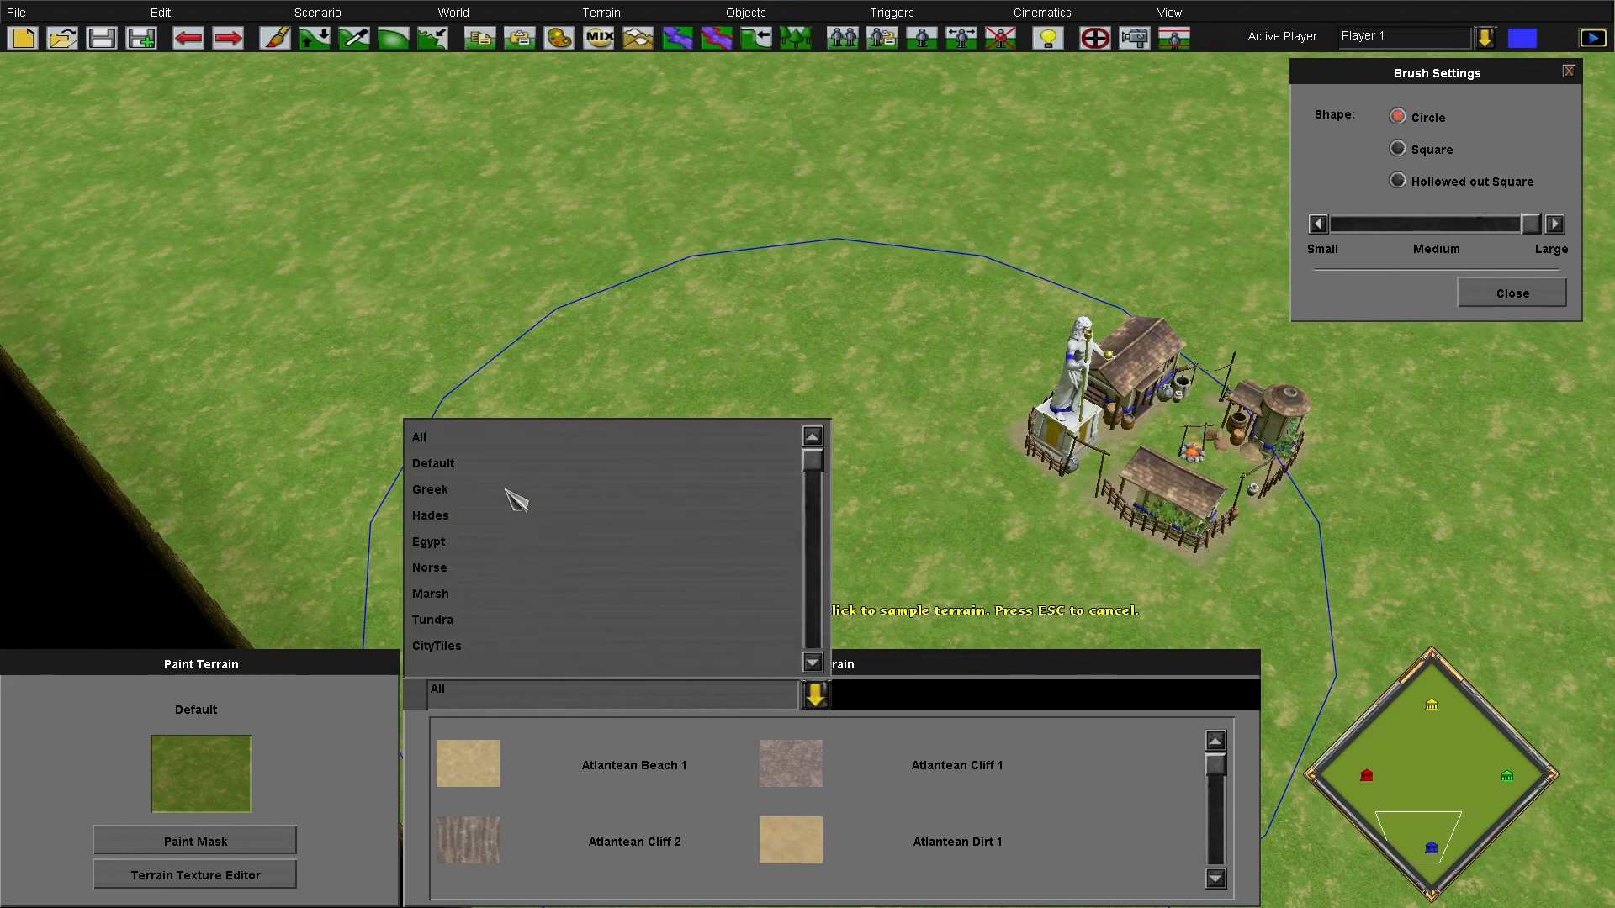
pyautogui.click(644, 695)
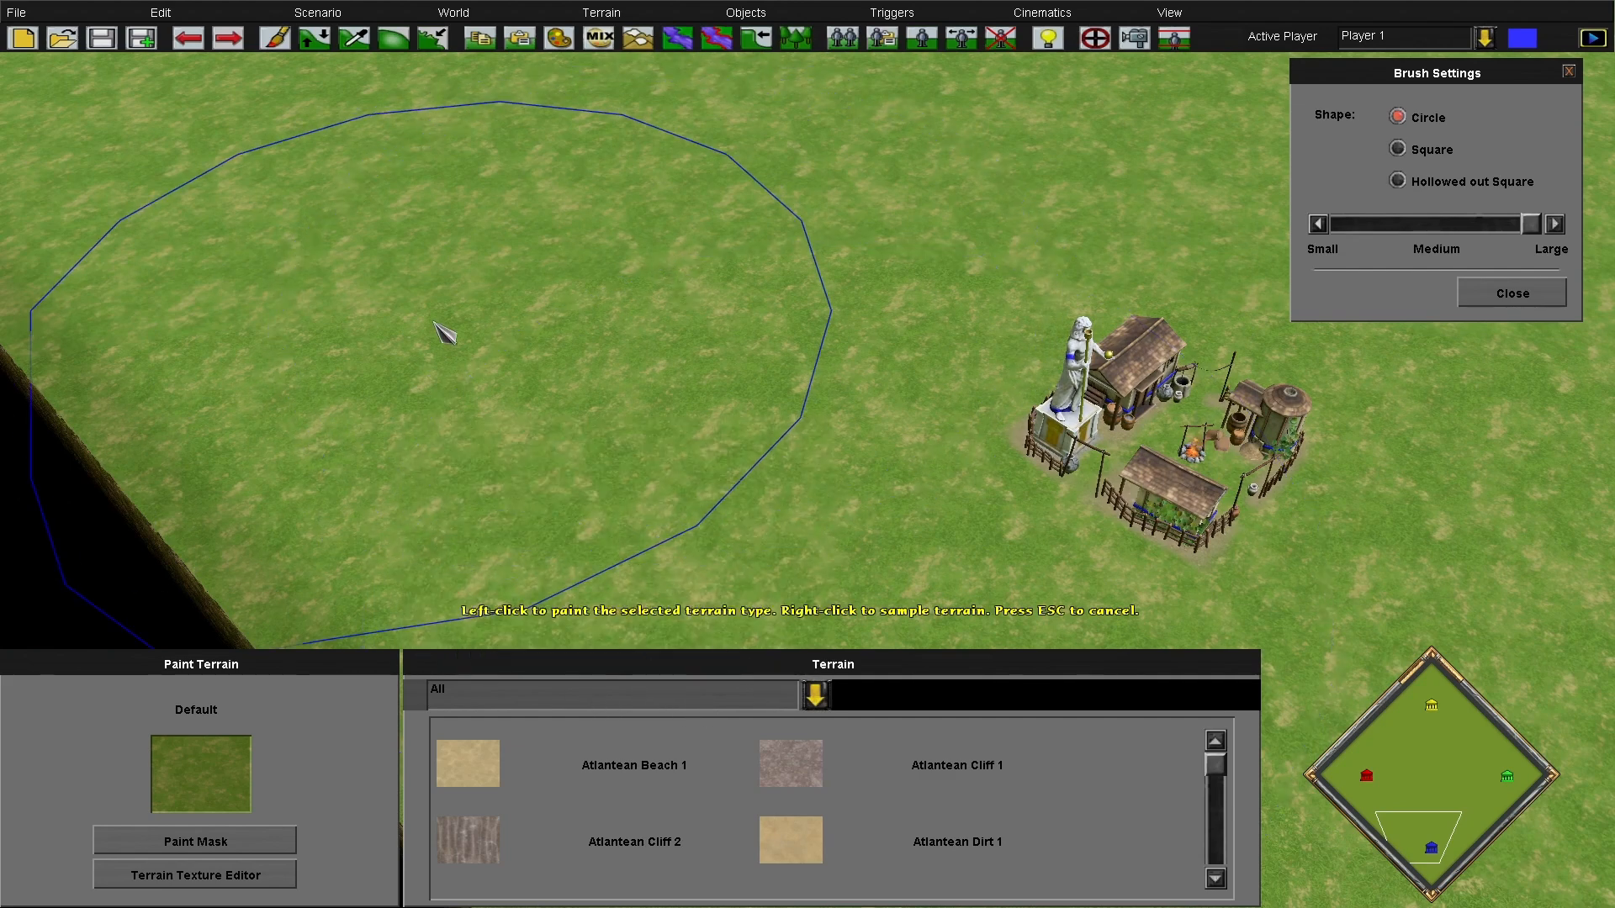
pyautogui.click(818, 781)
pyautogui.moveTo(450, 349)
pyautogui.mouseDown()
pyautogui.moveTo(703, 234)
pyautogui.moveTo(782, 317)
pyautogui.moveTo(973, 242)
pyautogui.mouseUp()
# Shrink the circular brush and extend a narrow strip of Atlantean Cliff 1 from the large painted patch
pyautogui.moveTo(1495, 225); pyautogui.dragTo(1353, 226)
pyautogui.press('Up')
pyautogui.moveTo(776, 361); pyautogui.dragTo(1205, 279)
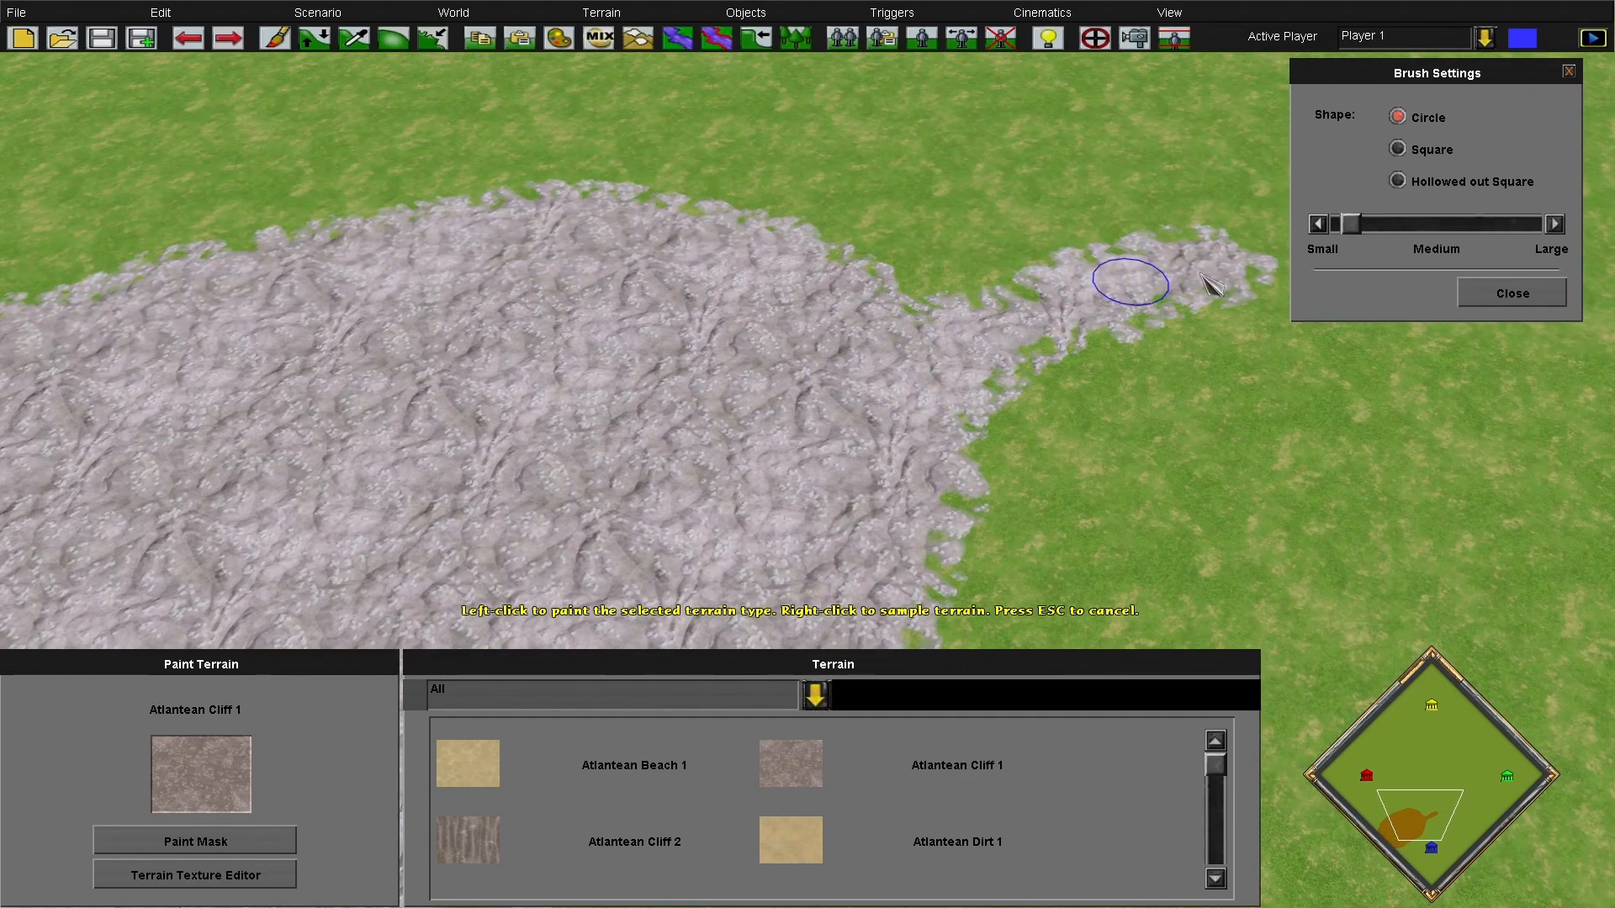
pyautogui.press('Right')
pyautogui.moveTo(757, 343)
pyautogui.mouseDown()
pyautogui.moveTo(1082, 256)
pyautogui.moveTo(930, 290)
pyautogui.moveTo(1215, 300)
pyautogui.mouseUp()
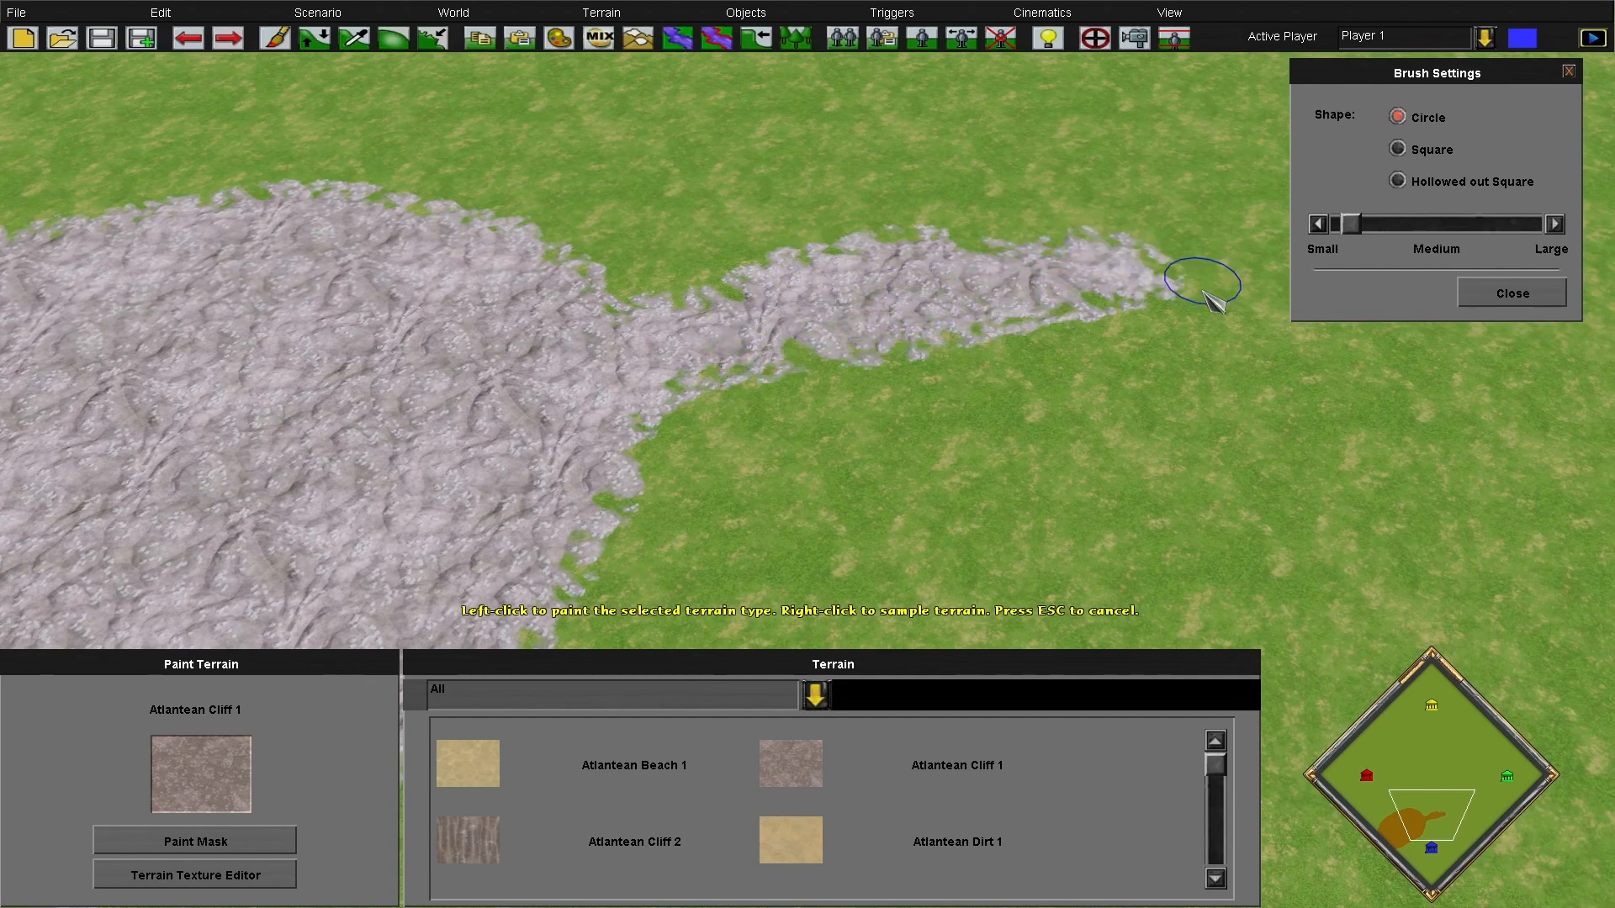
# Undo all the Atlantean Cliff 1 painting and leave terrain painting
pyautogui.moveTo(3, 599)
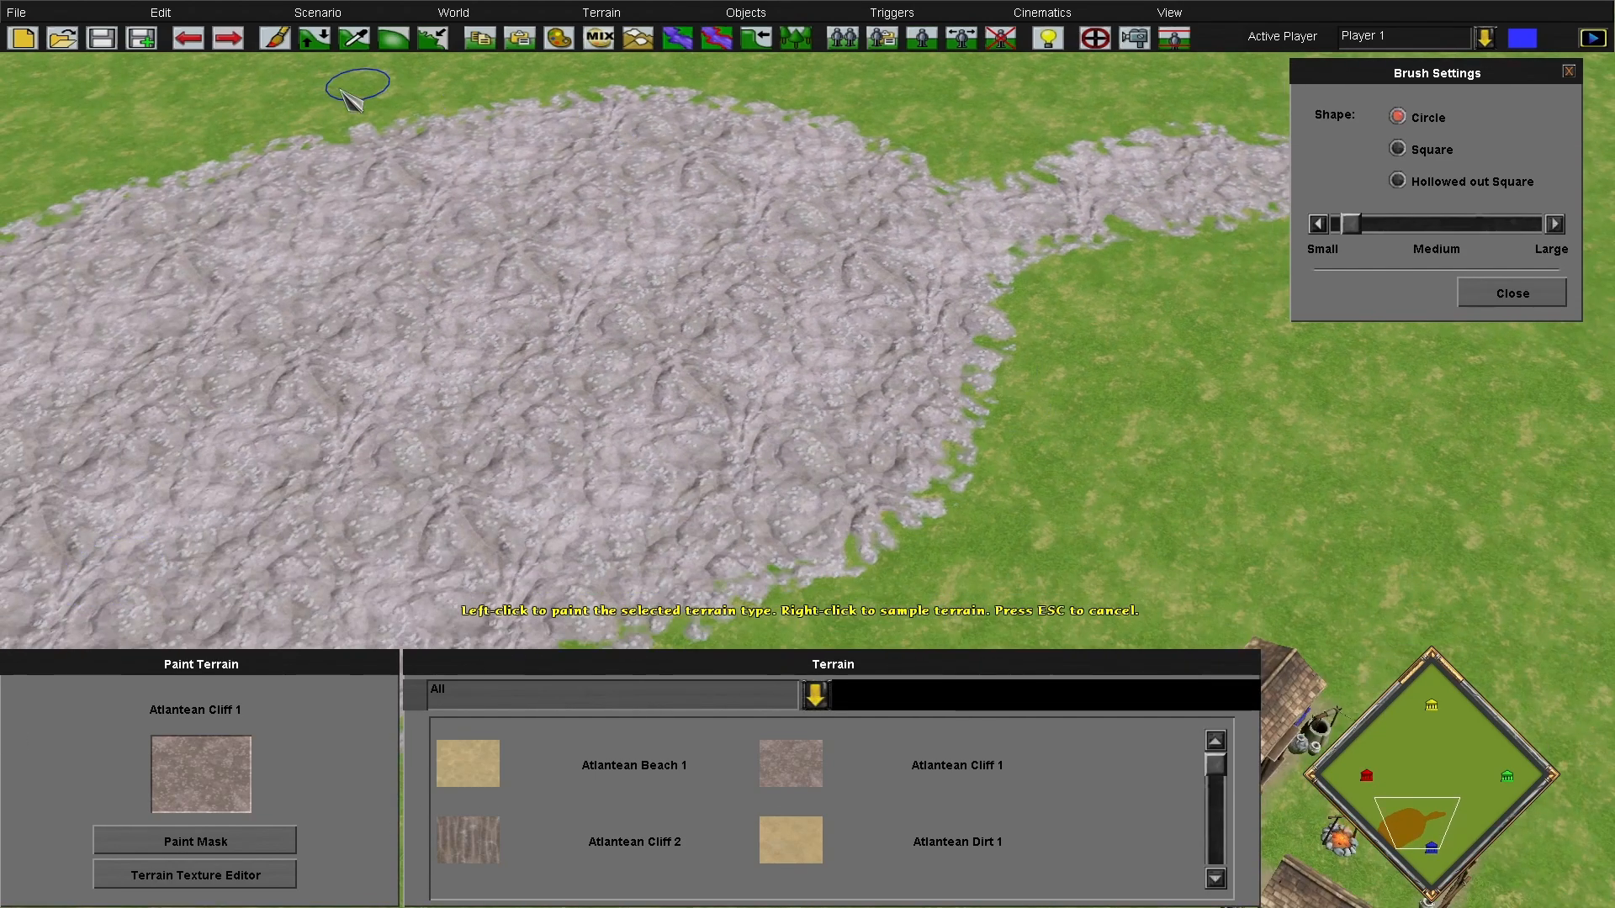
pyautogui.click(192, 47)
pyautogui.click(192, 47)
pyautogui.click(193, 48)
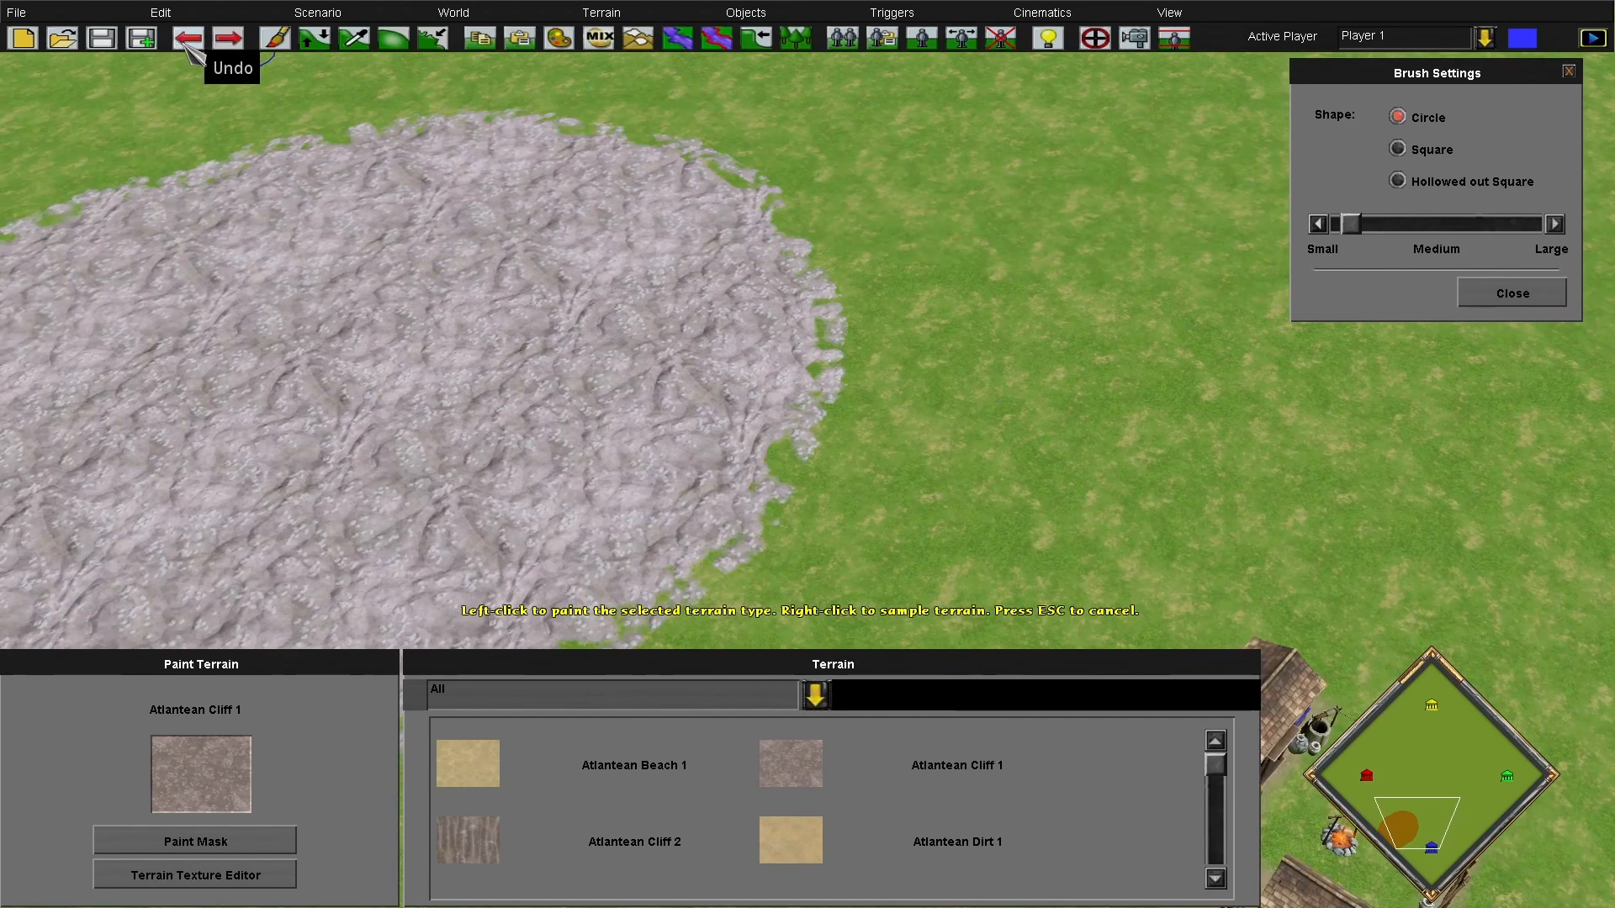
pyautogui.click(192, 48)
pyautogui.press('Escape')
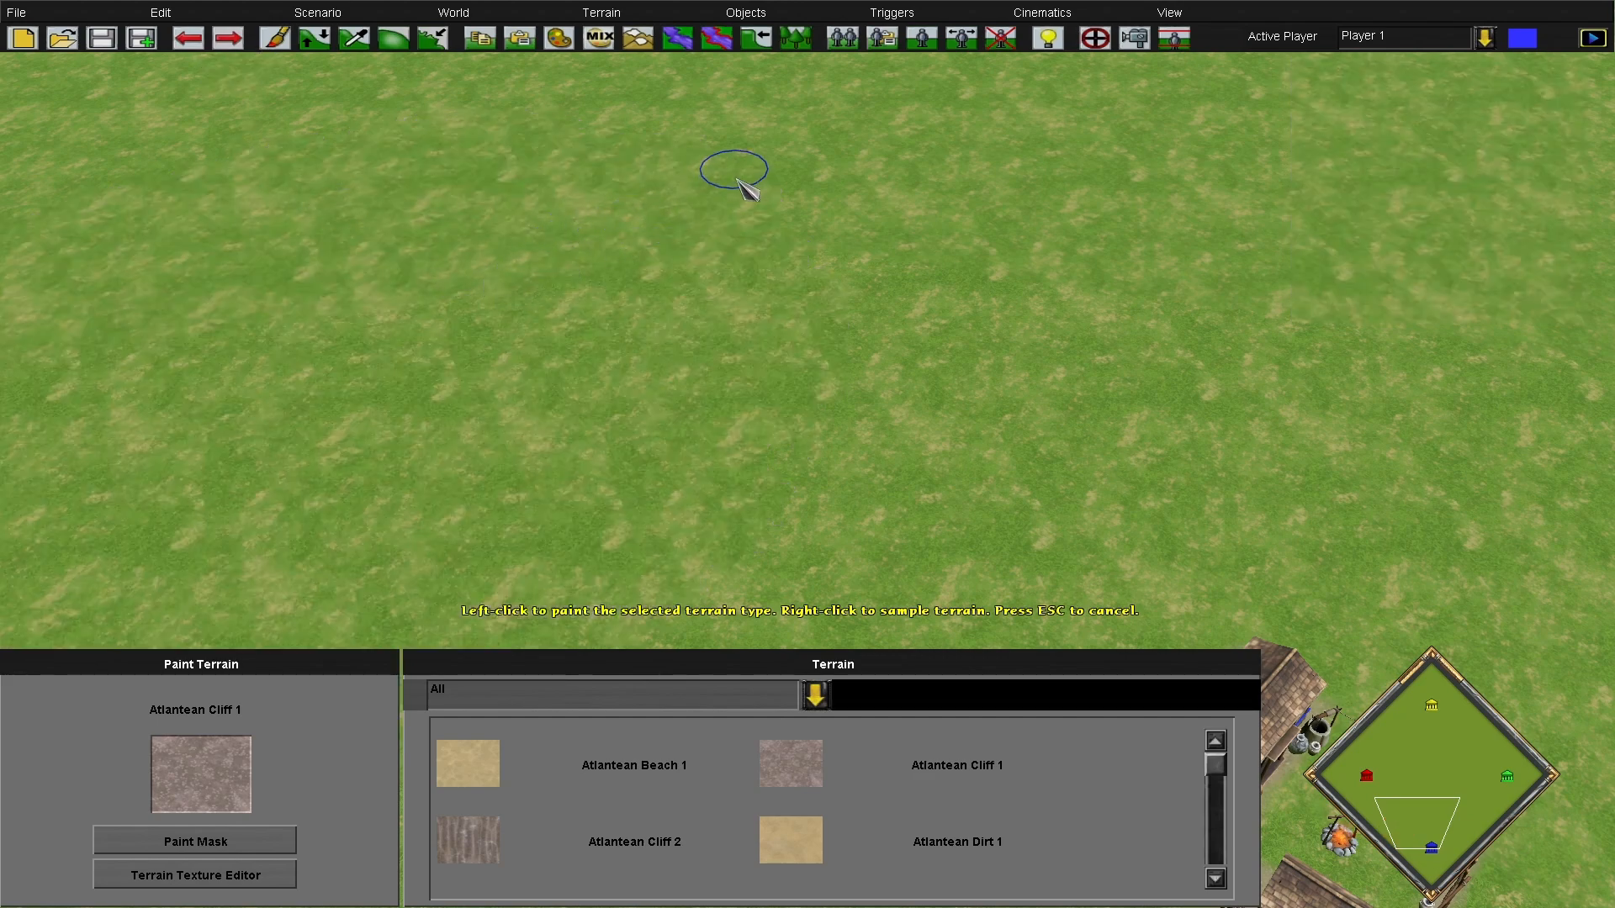
# Create an elongated Atlantean Grass cliff ridge running inland from the map edge with the Cliff tool
pyautogui.click(756, 38)
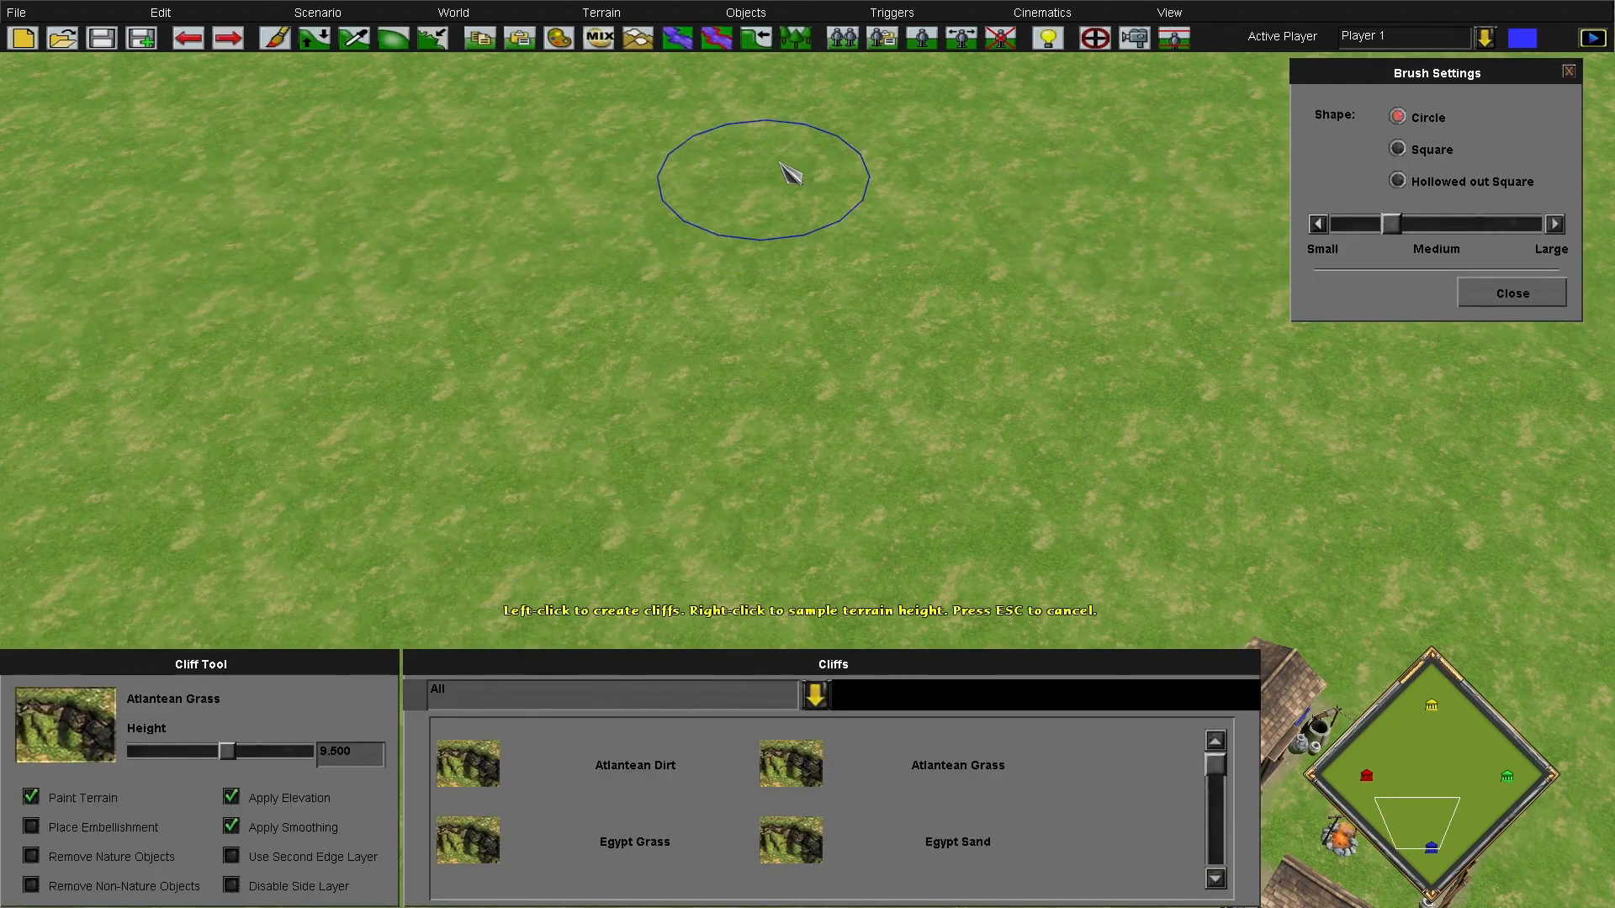
pyautogui.scroll(3, 343, 534)
pyautogui.moveTo(376, 394)
pyautogui.mouseDown()
pyautogui.moveTo(488, 303)
pyautogui.moveTo(434, 233)
pyautogui.moveTo(546, 181)
pyautogui.moveTo(817, 121)
pyautogui.mouseUp()
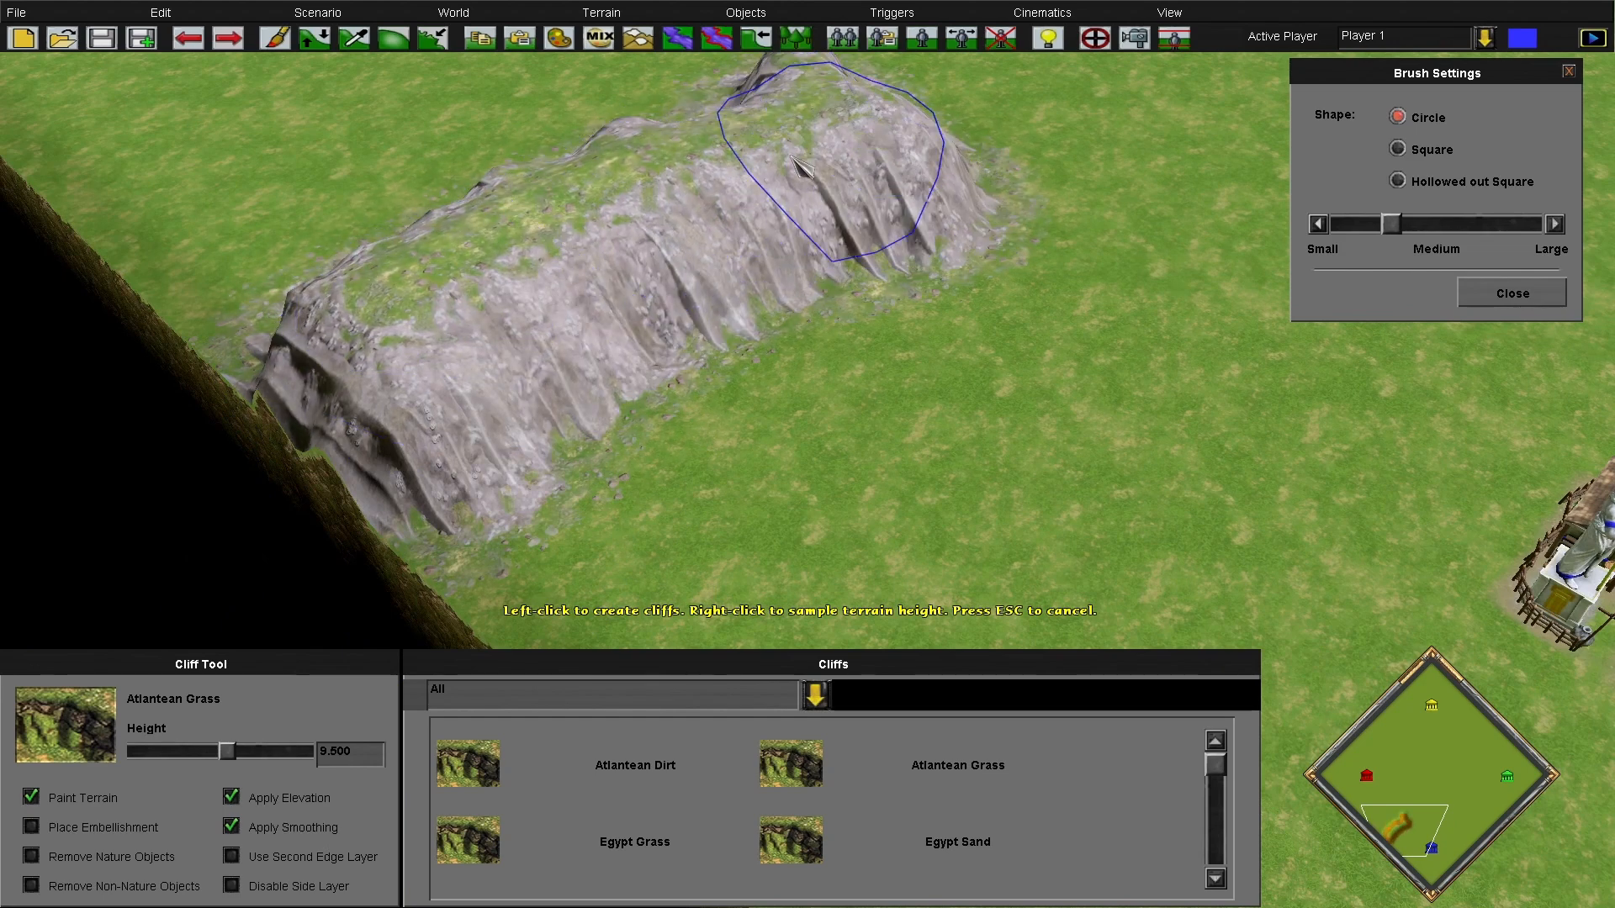
pyautogui.press('Escape')
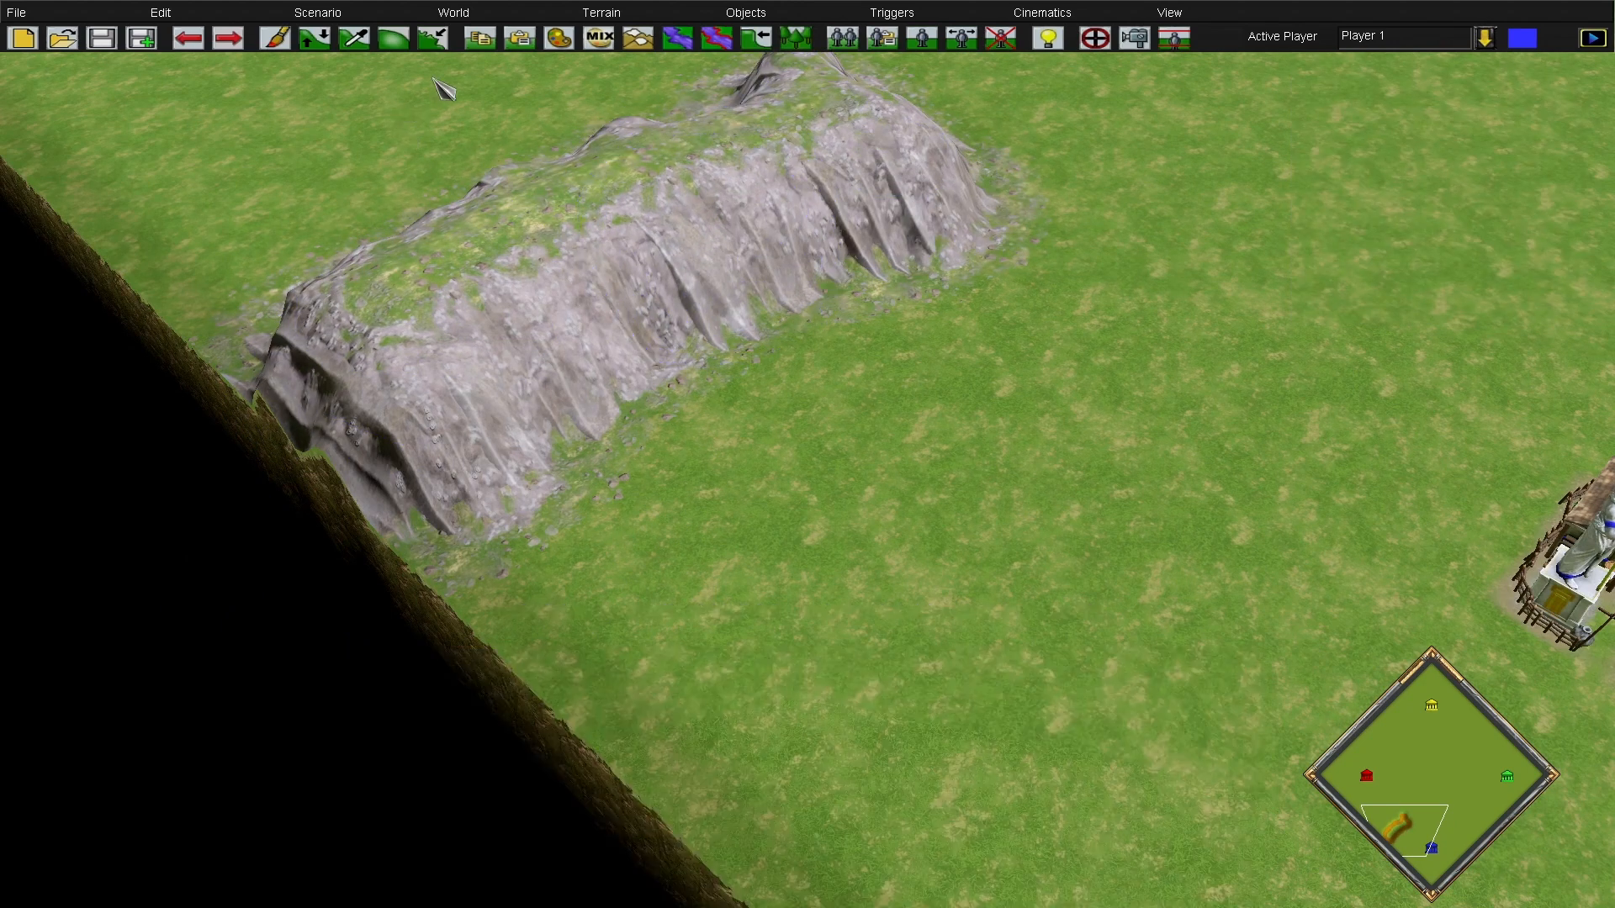
# Paint Default grass terrain with a small circular brush across the middle of the cliff ridge
pyautogui.click(558, 38)
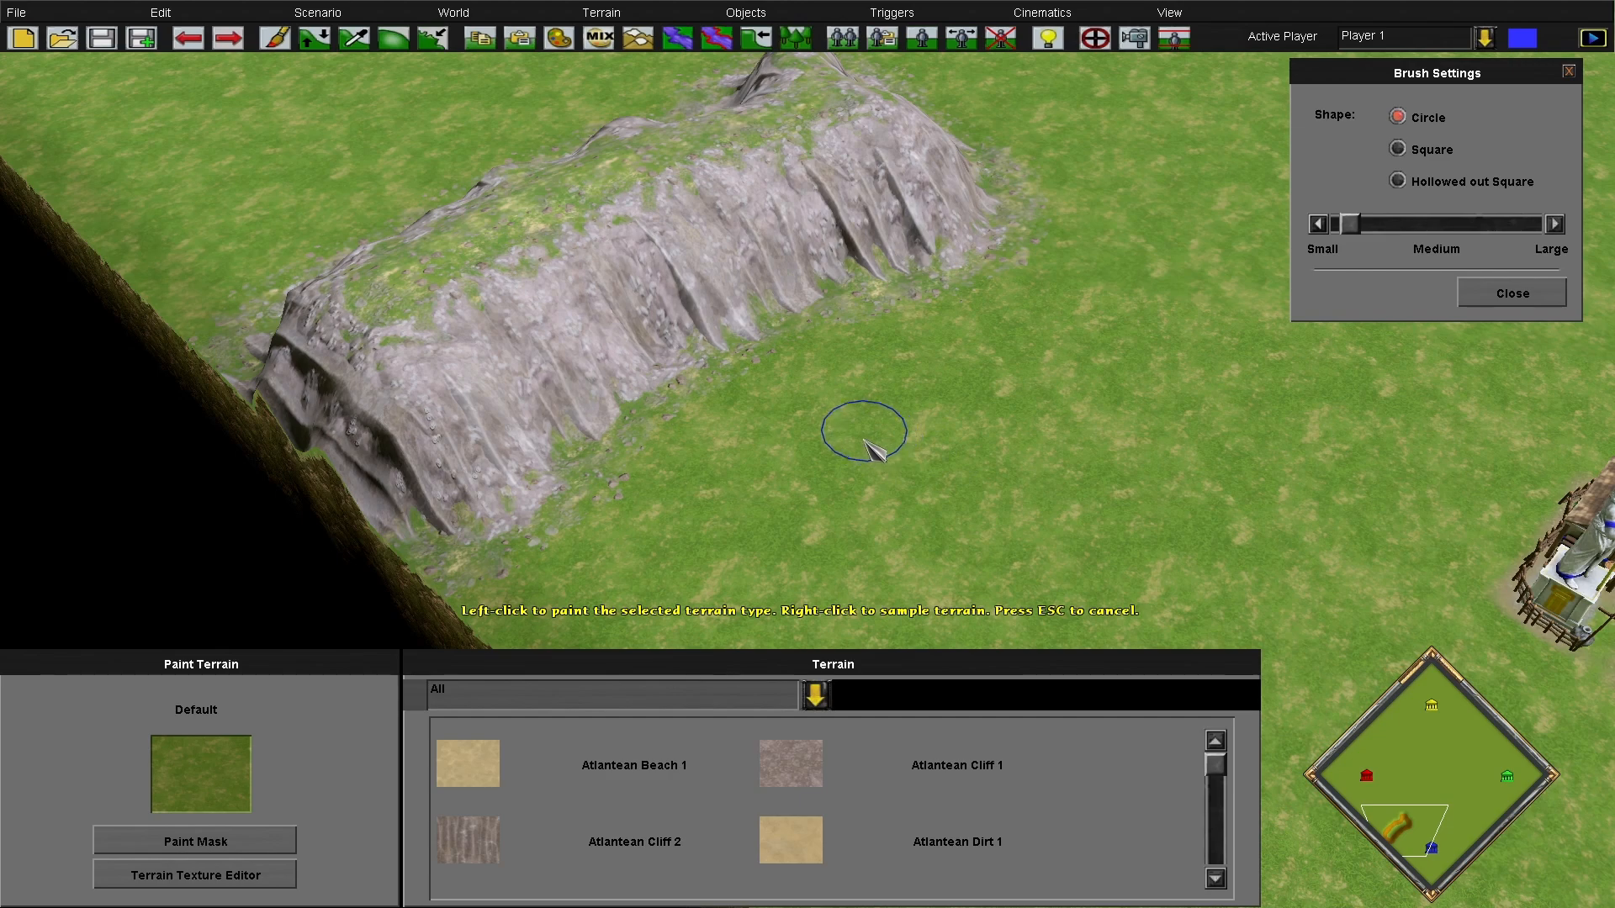
pyautogui.moveTo(757, 362)
pyautogui.mouseDown()
pyautogui.moveTo(757, 324)
pyautogui.moveTo(710, 252)
pyautogui.mouseUp()
pyautogui.moveTo(710, 252); pyautogui.dragTo(200, 105, button='middle')
pyautogui.moveTo(1067, 446)
pyautogui.mouseDown()
pyautogui.moveTo(967, 391)
pyautogui.moveTo(980, 408)
pyautogui.mouseUp()
pyautogui.moveTo(1132, 627); pyautogui.dragTo(603, 296, button='middle')
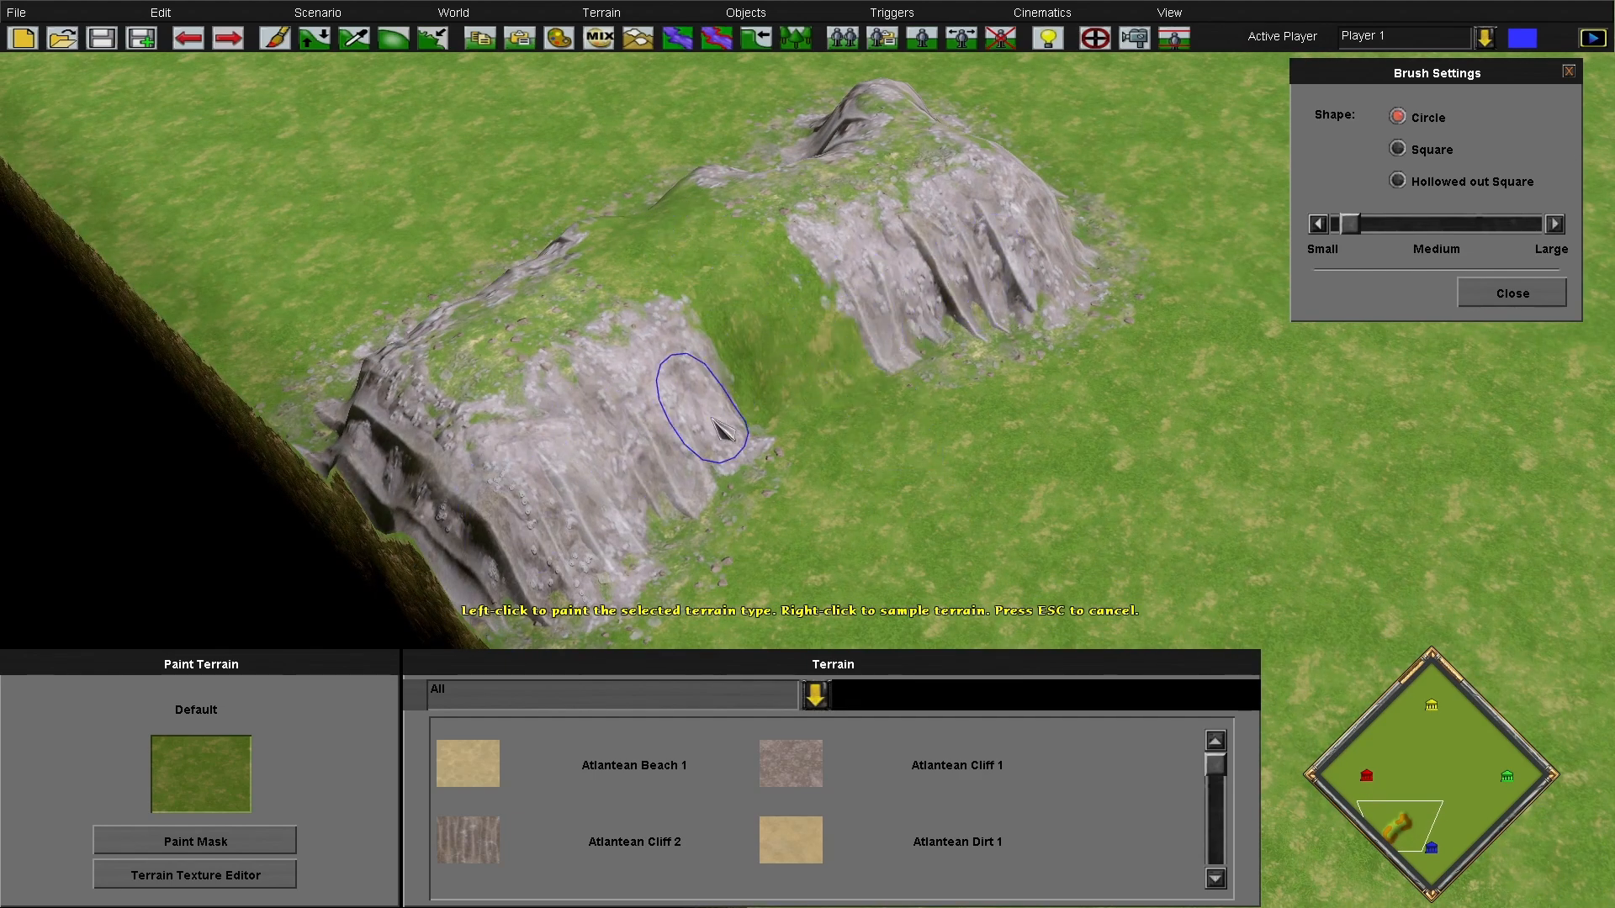
# Sample Atlantean Cliff 2 to paint over the grassy gap in the cliff, and sample Default to repaint that strip as grass
pyautogui.rightClick(959, 299)
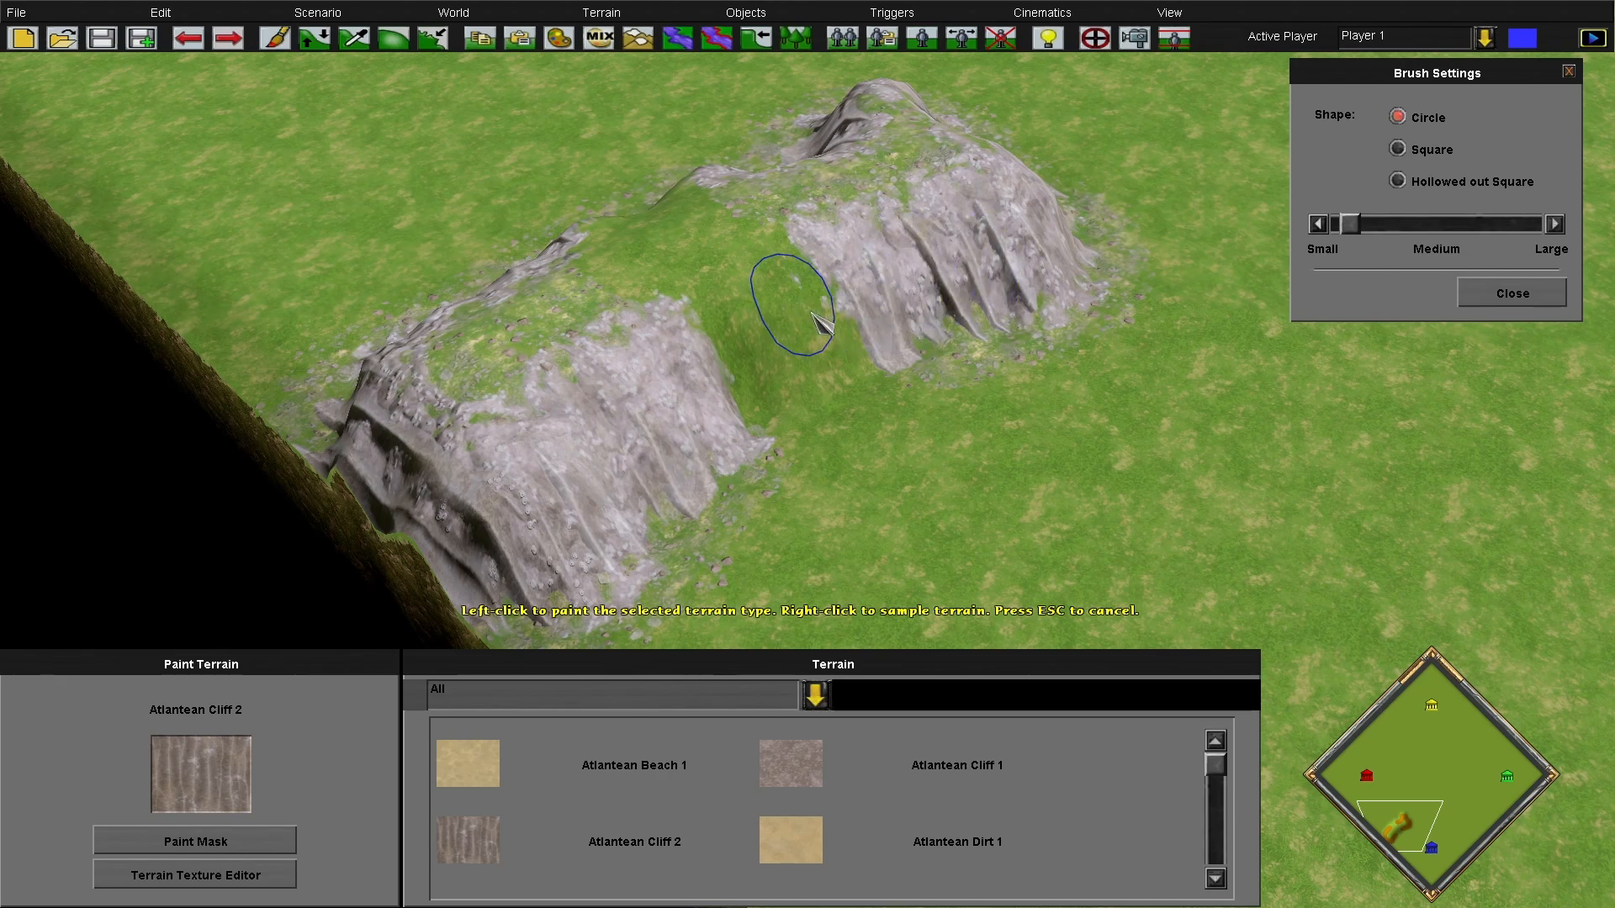
pyautogui.moveTo(876, 272)
pyautogui.mouseDown()
pyautogui.moveTo(837, 301)
pyautogui.moveTo(833, 267)
pyautogui.mouseUp()
pyautogui.rightClick(673, 247)
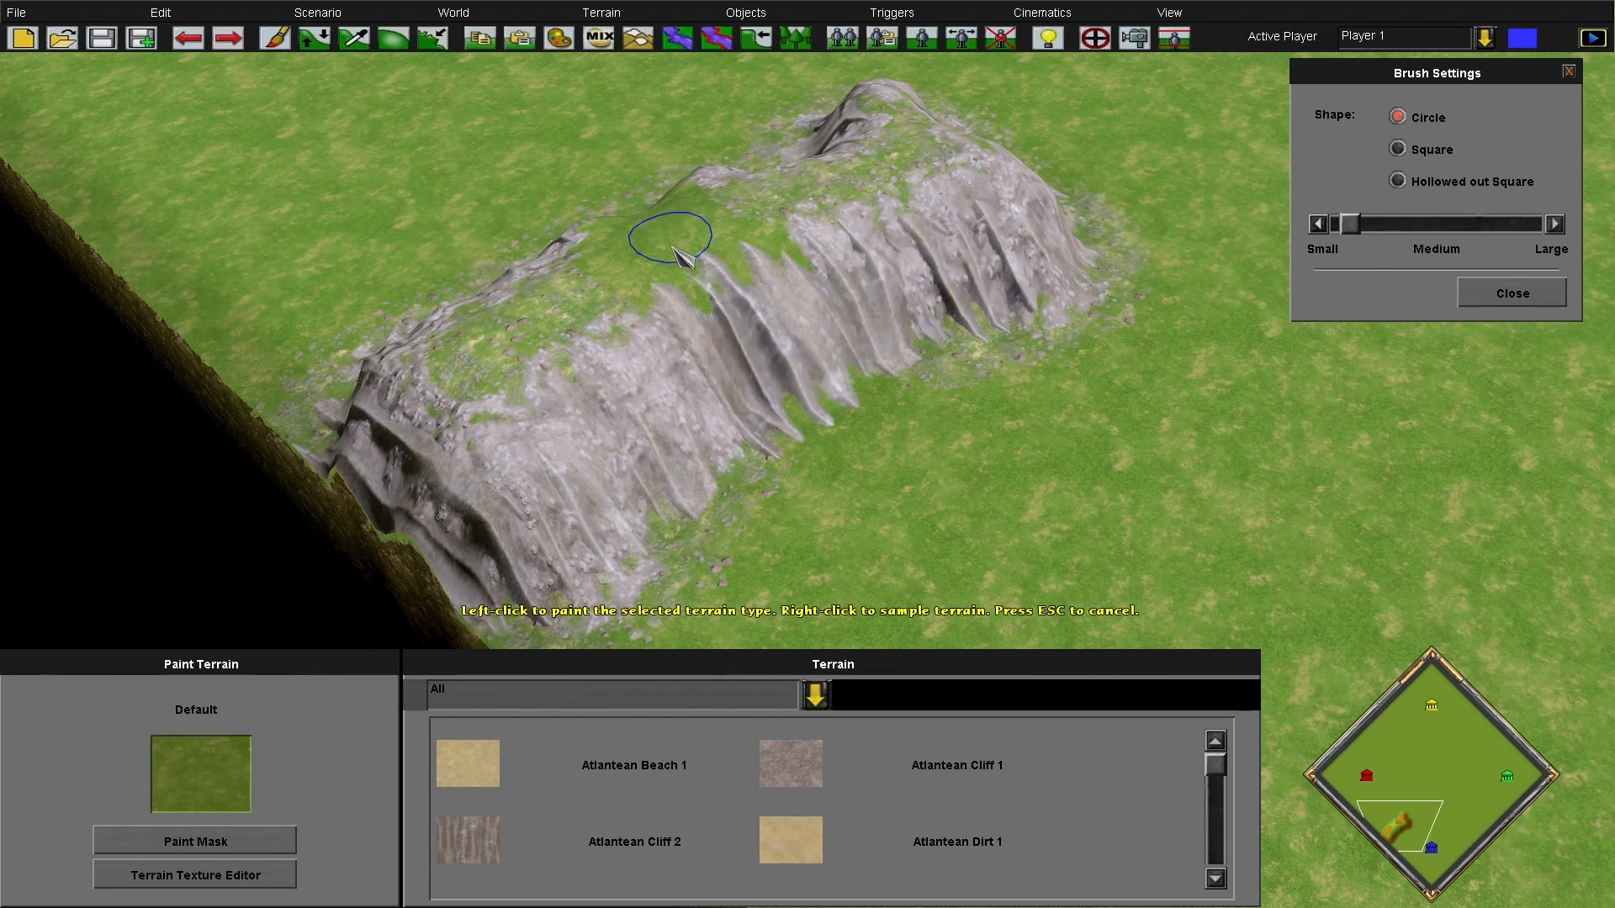
pyautogui.moveTo(690, 252); pyautogui.dragTo(883, 391)
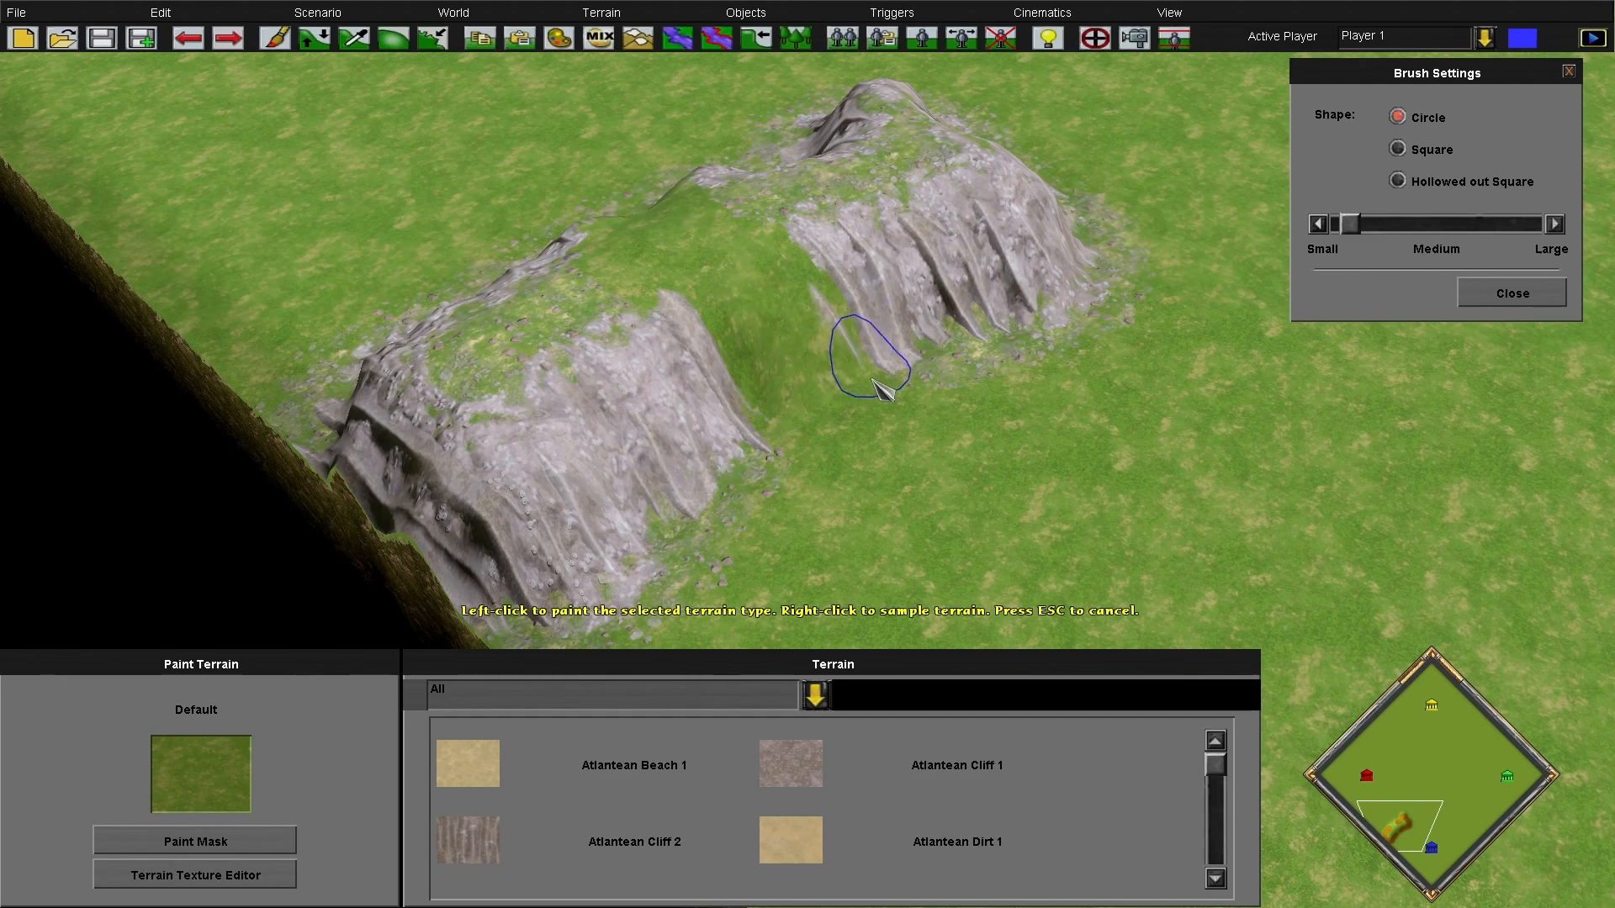
pyautogui.moveTo(772, 313); pyautogui.dragTo(828, 322)
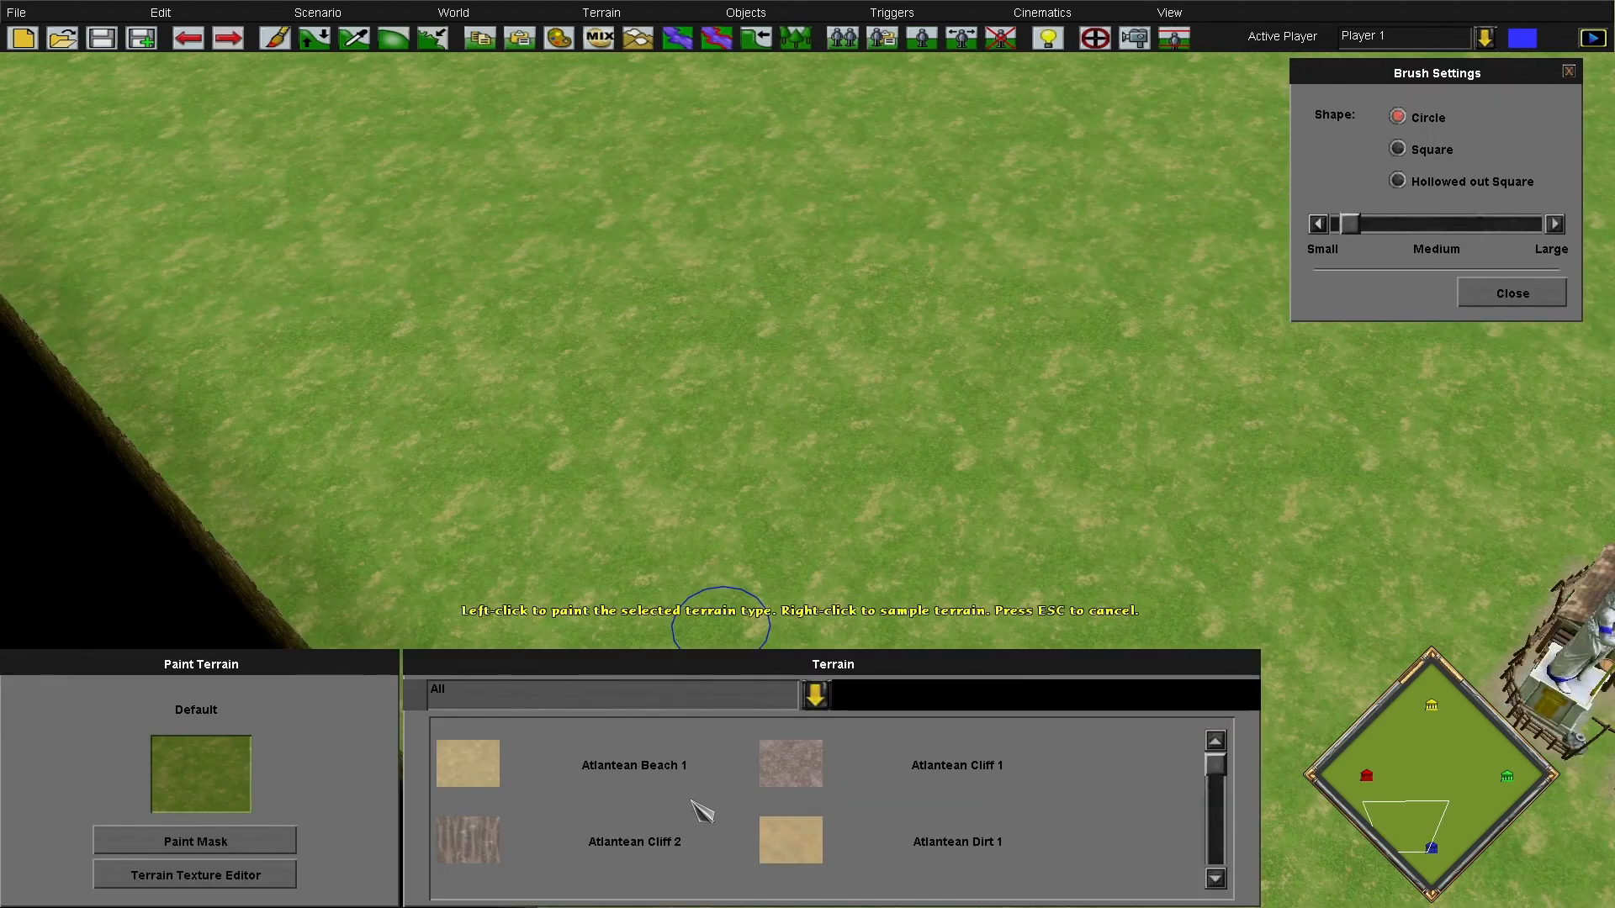
# Choose Greek Grass 1 from the Greek terrain set and paint a first stroke on the grass beside the town
pyautogui.click(541, 707)
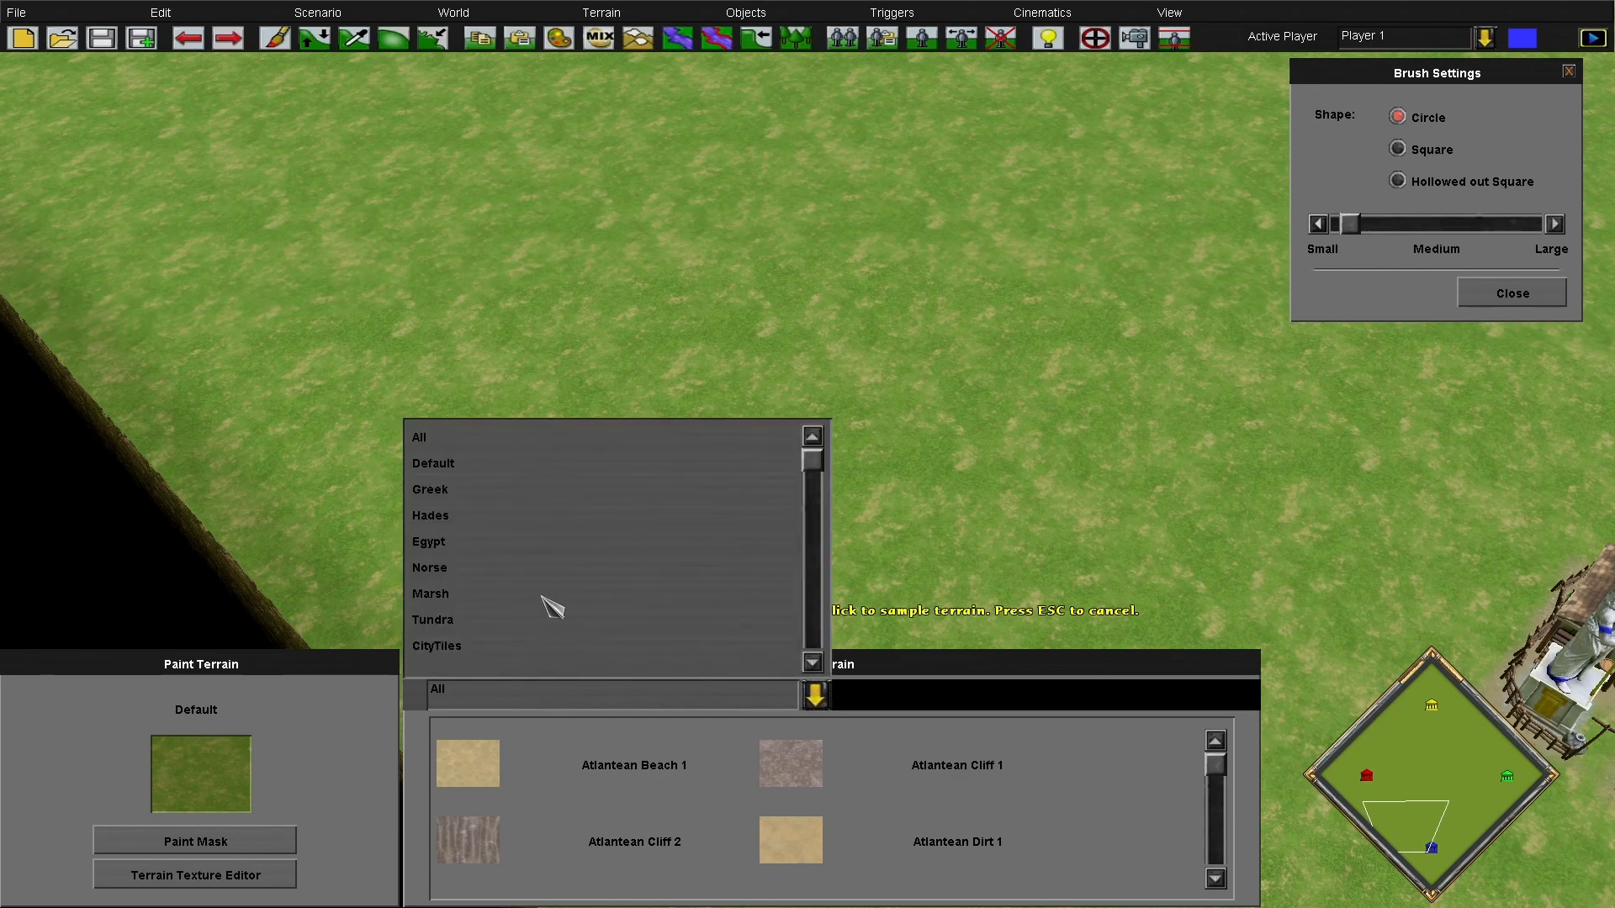
pyautogui.click(499, 490)
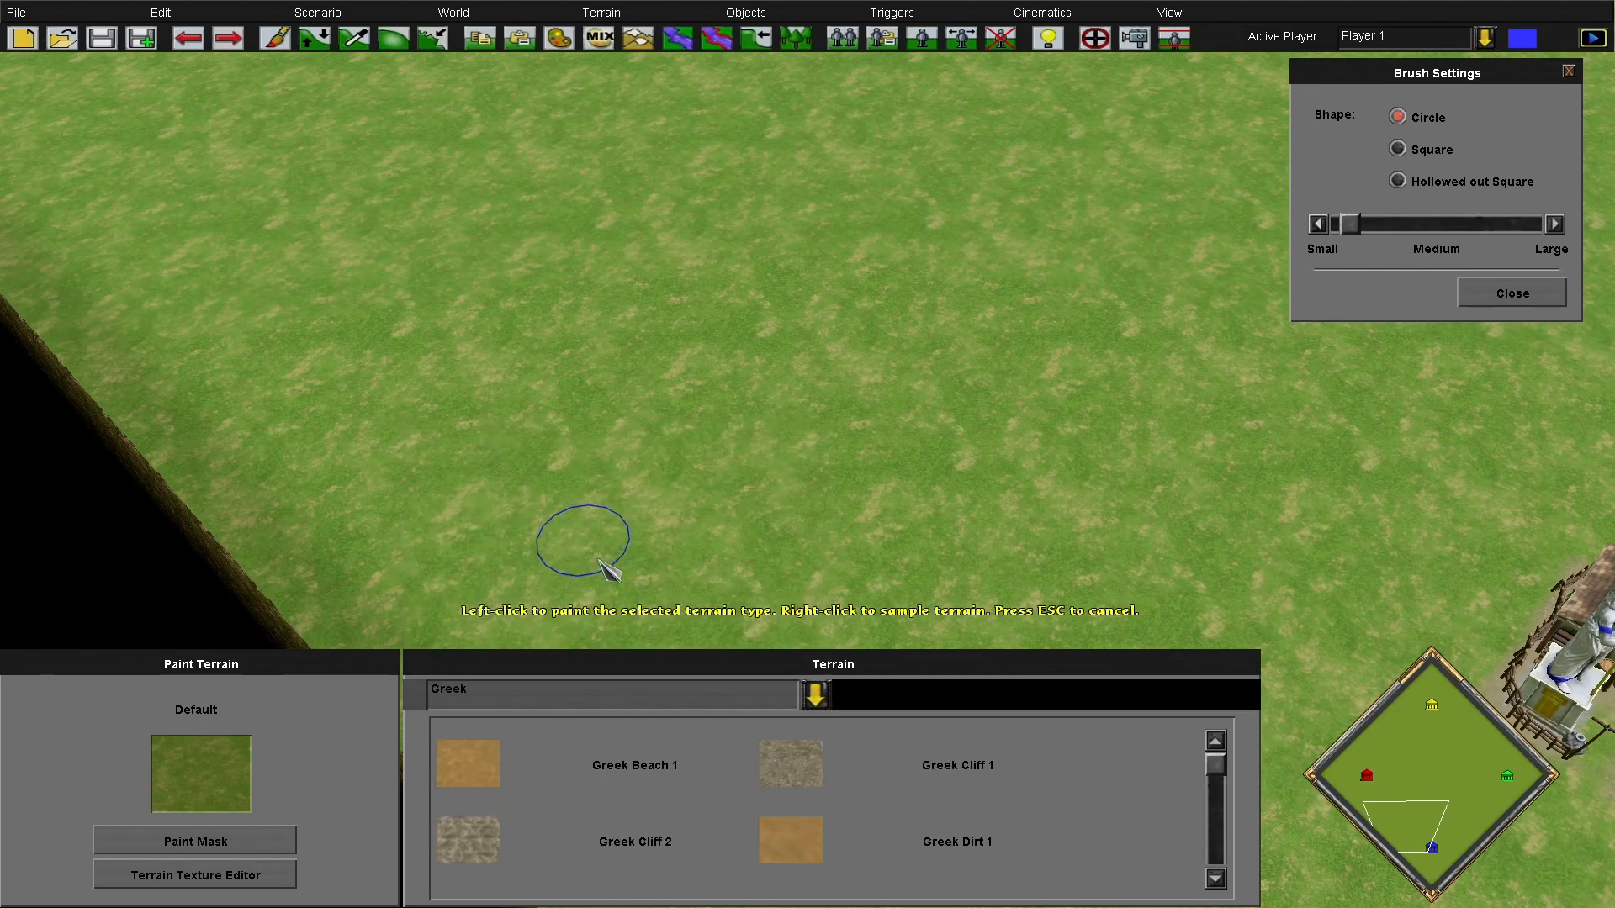
pyautogui.scroll(-5, 670, 820)
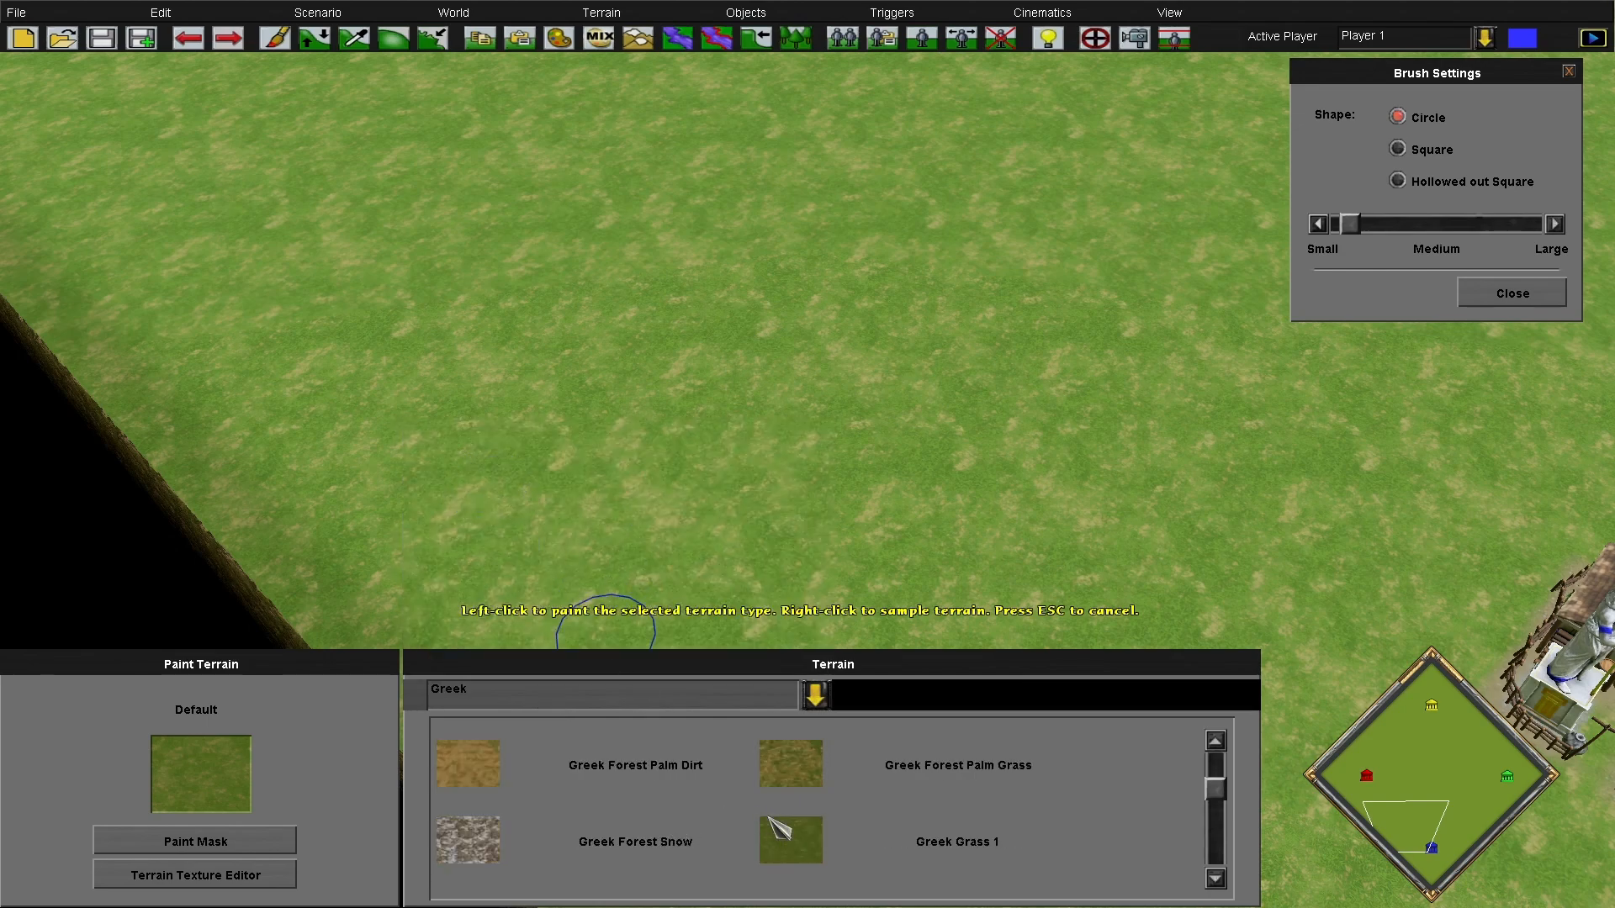
pyautogui.scroll(-1, 779, 831)
pyautogui.click(791, 764)
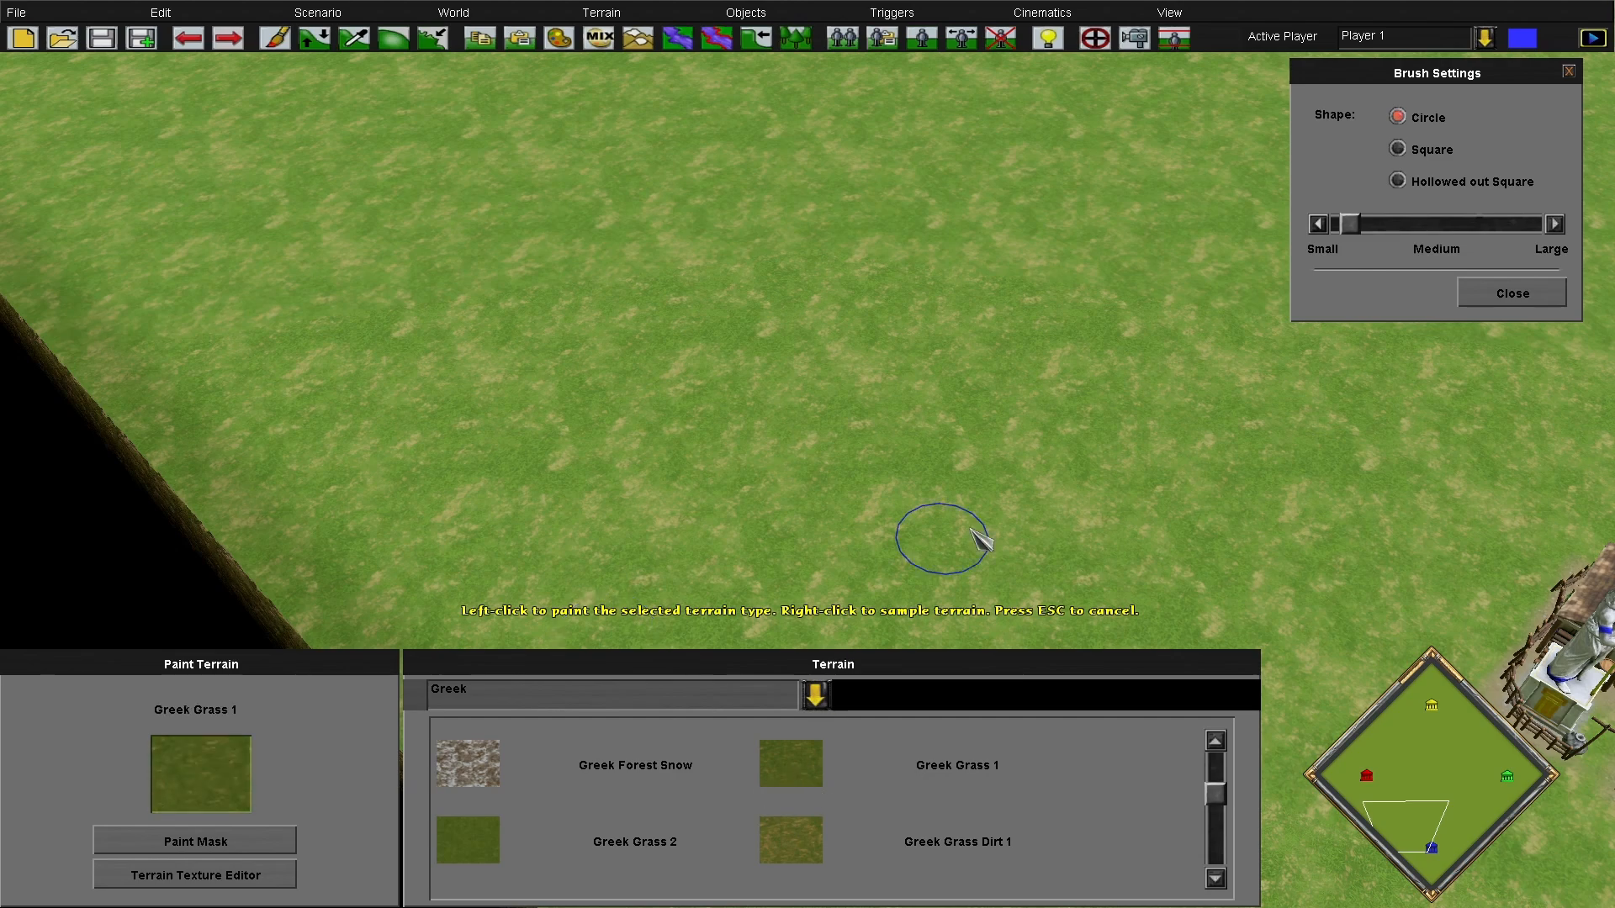
pyautogui.moveTo(966, 397)
pyautogui.mouseDown()
pyautogui.moveTo(953, 430)
pyautogui.moveTo(1001, 328)
pyautogui.mouseUp()
# Enlarge the circular brush and paint broad patches of Greek Grass 1 and Greek Grass 2 beside the town
pyautogui.moveTo(1350, 224); pyautogui.dragTo(1478, 223)
pyautogui.moveTo(1077, 275); pyautogui.dragTo(704, 369)
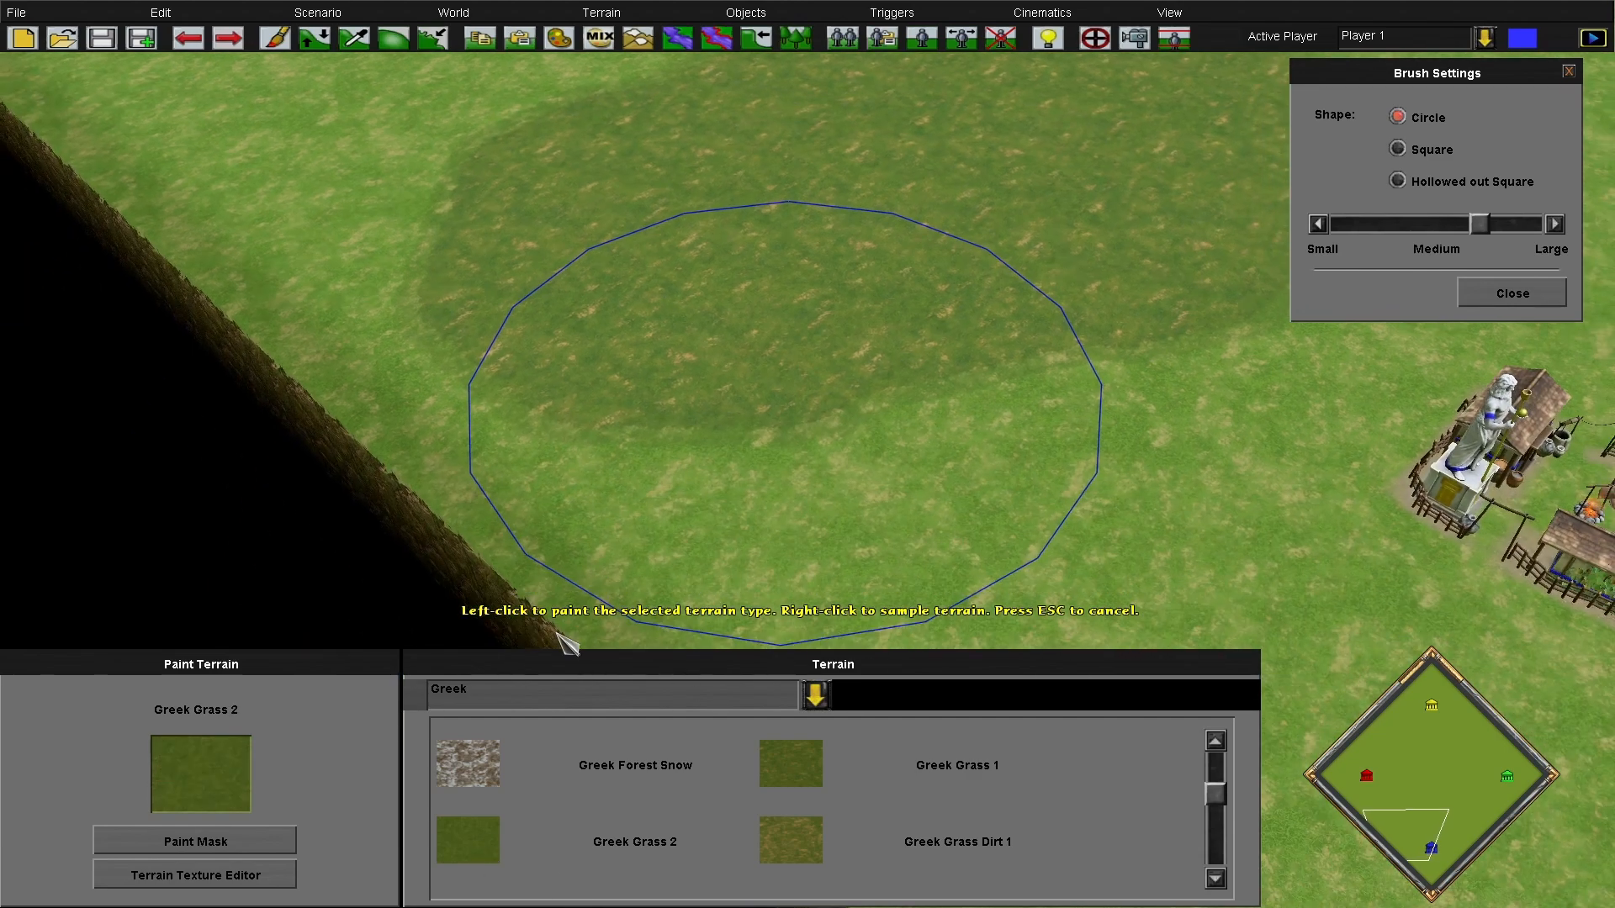
pyautogui.moveTo(703, 262)
pyautogui.mouseDown()
pyautogui.moveTo(674, 252)
pyautogui.moveTo(858, 281)
pyautogui.moveTo(818, 222)
pyautogui.mouseUp()
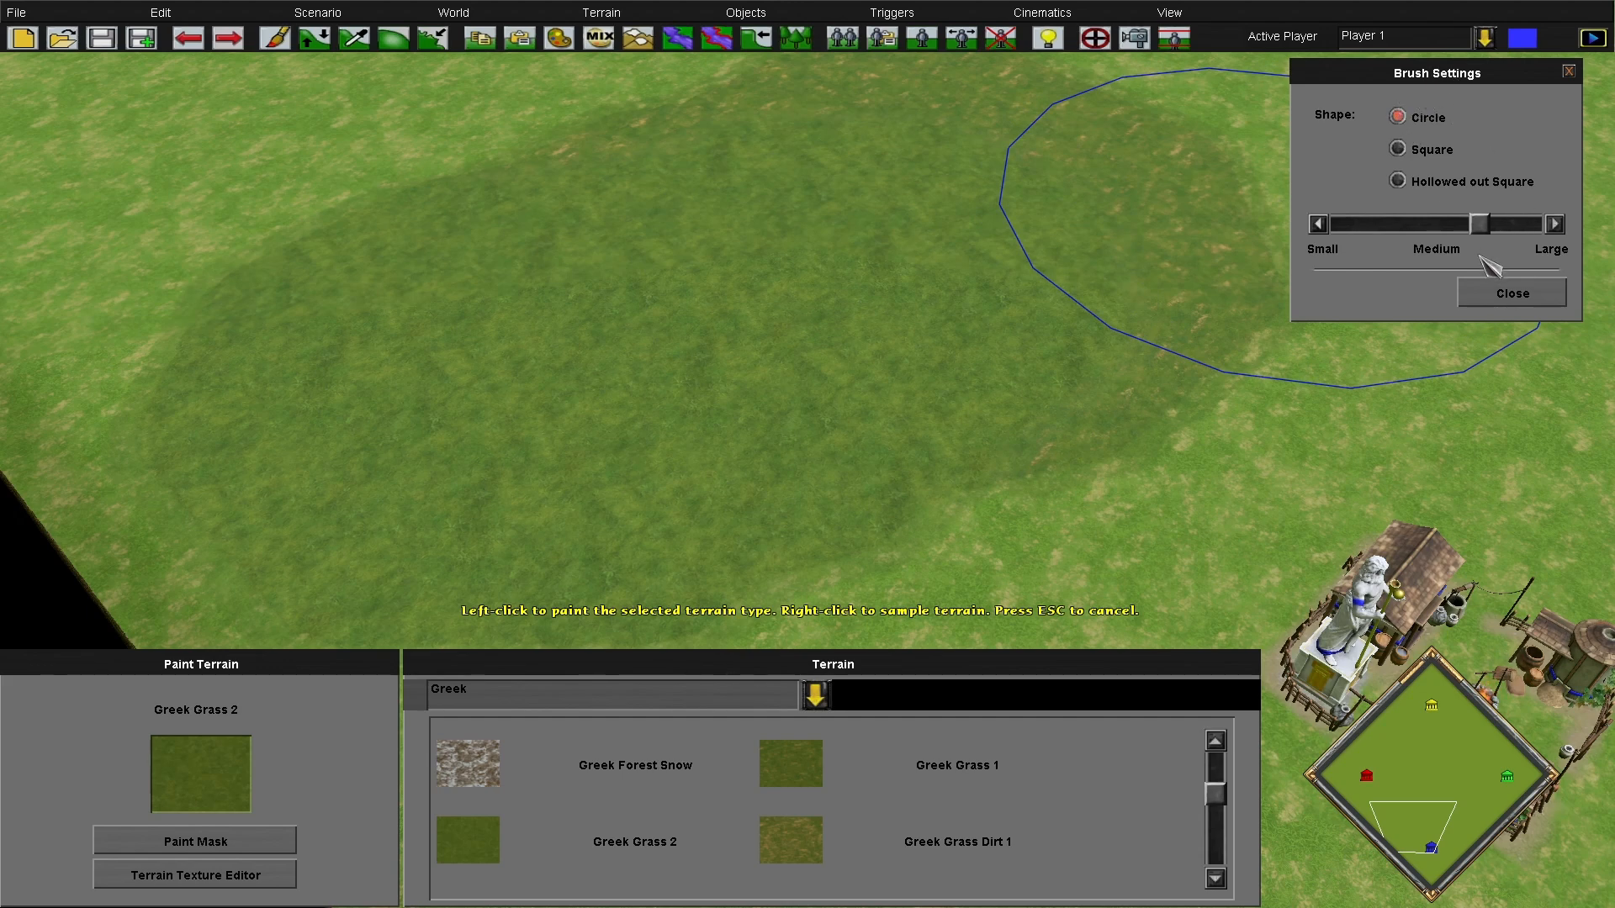
# Switch to a medium hollowed-out square brush and paint a Greek Grass 2 outline on open ground inland
pyautogui.moveTo(1489, 214)
pyautogui.mouseDown()
pyautogui.moveTo(1360, 221)
pyautogui.moveTo(1541, 214)
pyautogui.mouseUp()
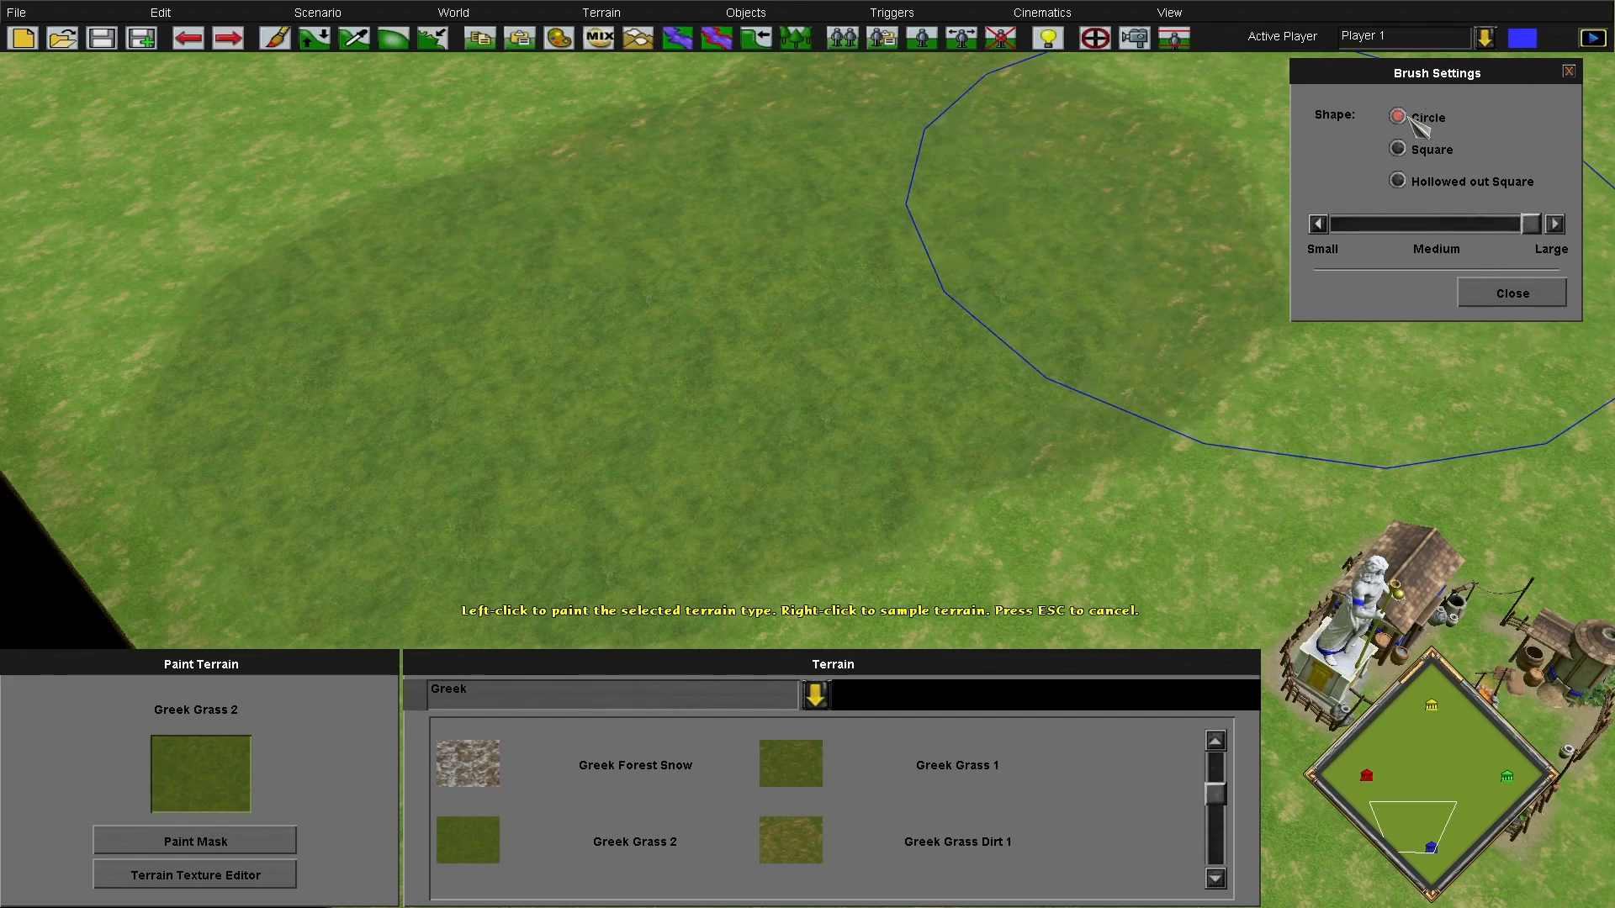
pyautogui.click(1397, 182)
pyautogui.press('Up')
pyautogui.press('Right')
pyautogui.moveTo(1480, 220); pyautogui.dragTo(1434, 224)
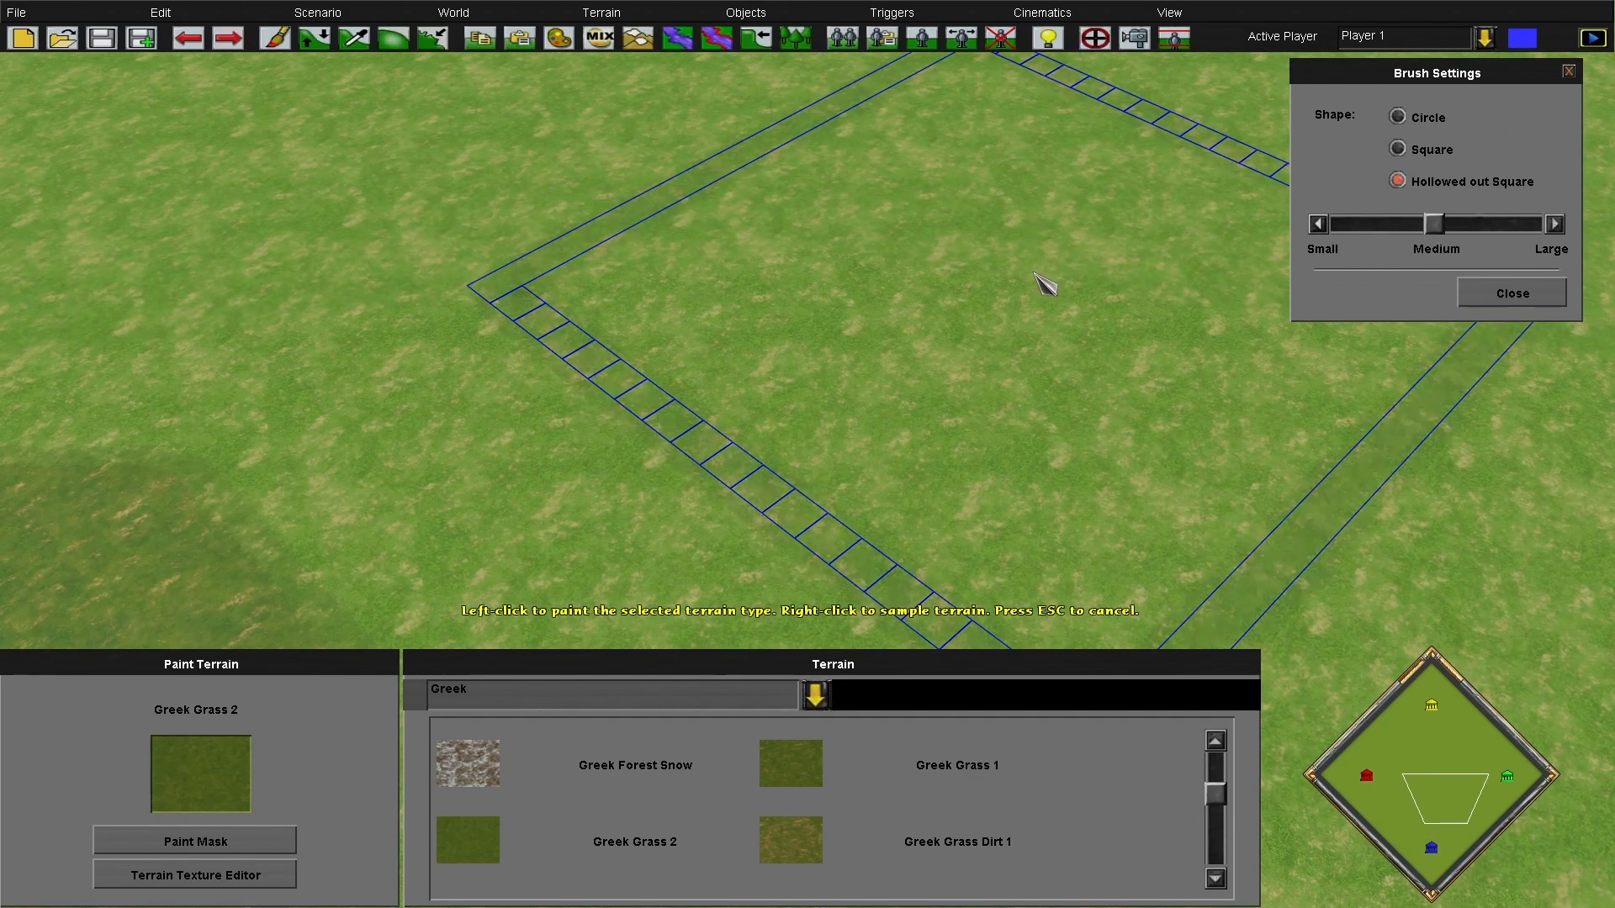
pyautogui.press('Right')
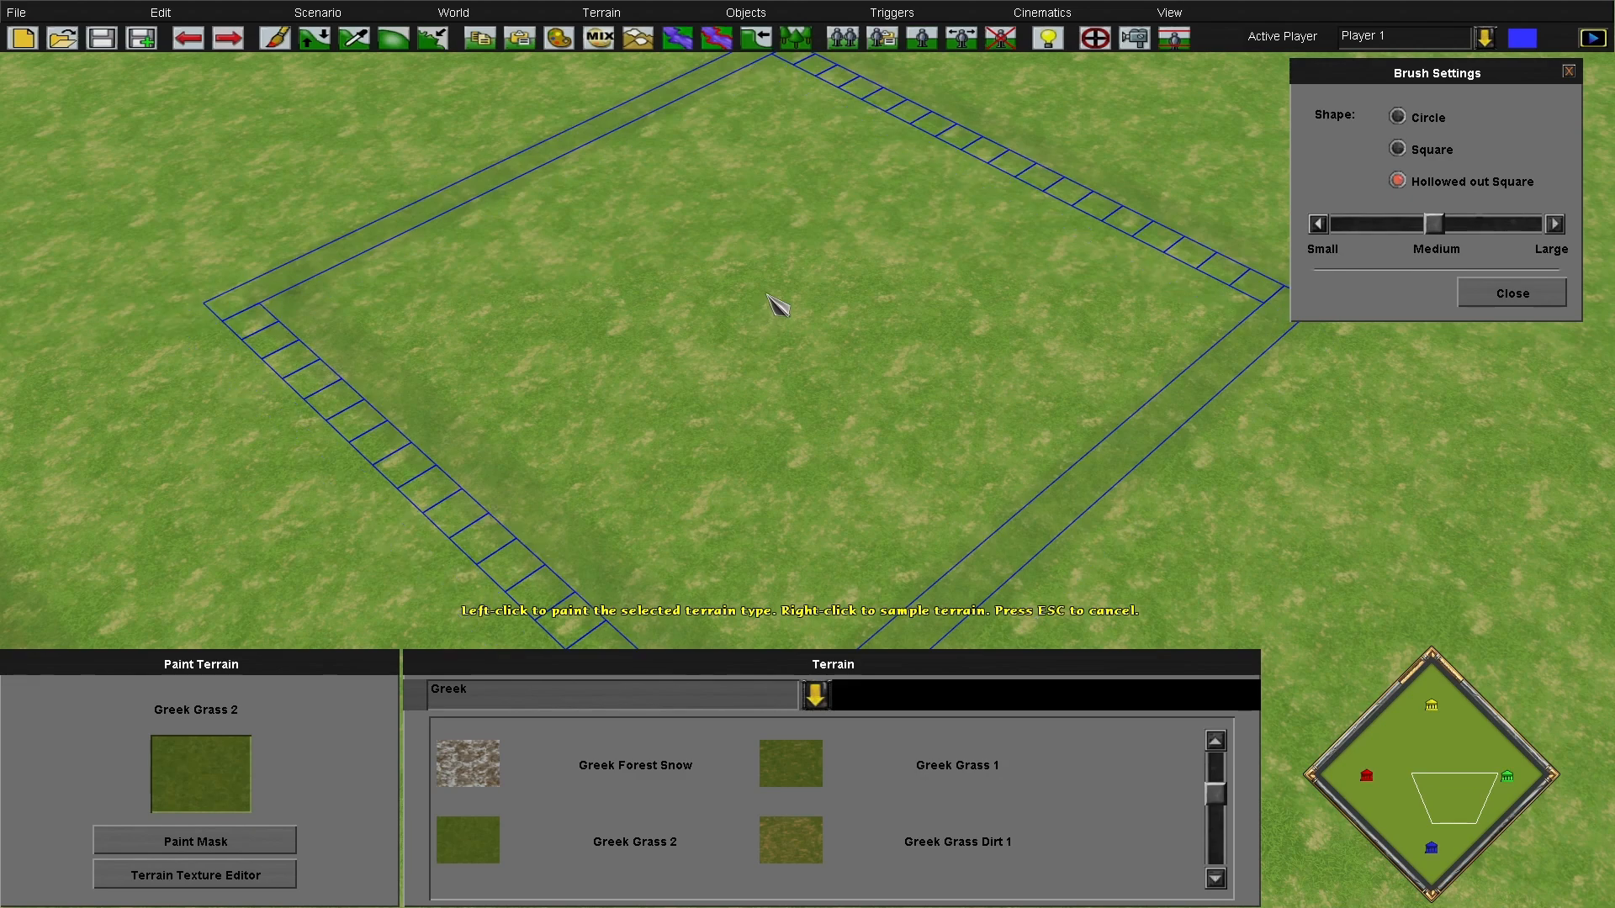
pyautogui.click(799, 284)
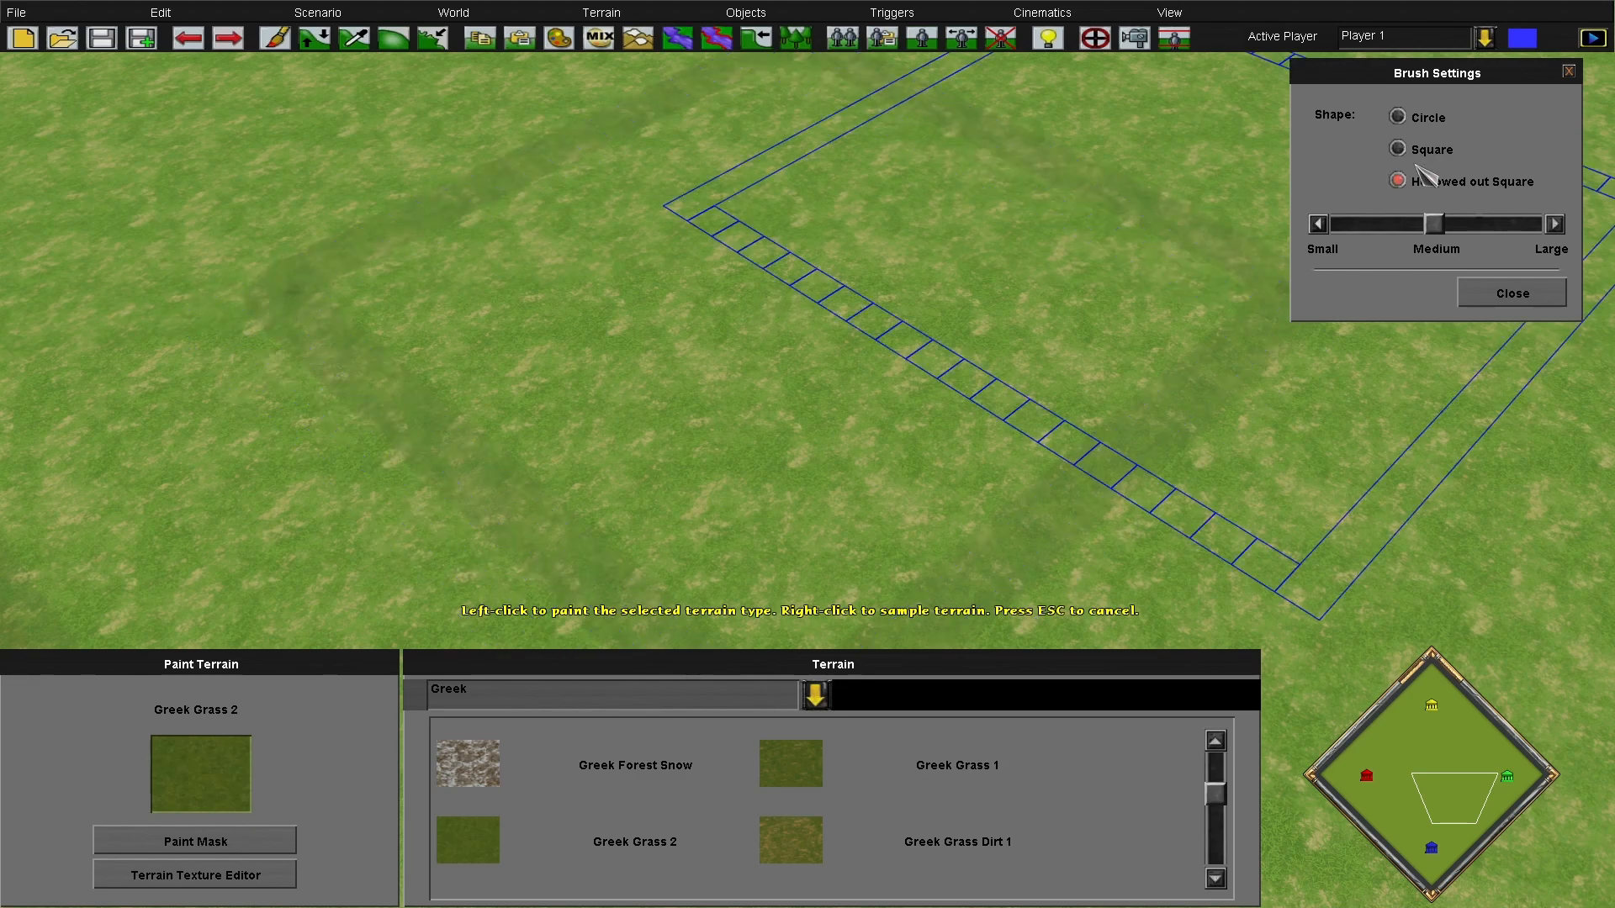
# Return to the circular brush at its largest size and cover the ground around the town center with Greek Grass 2
pyautogui.click(1398, 117)
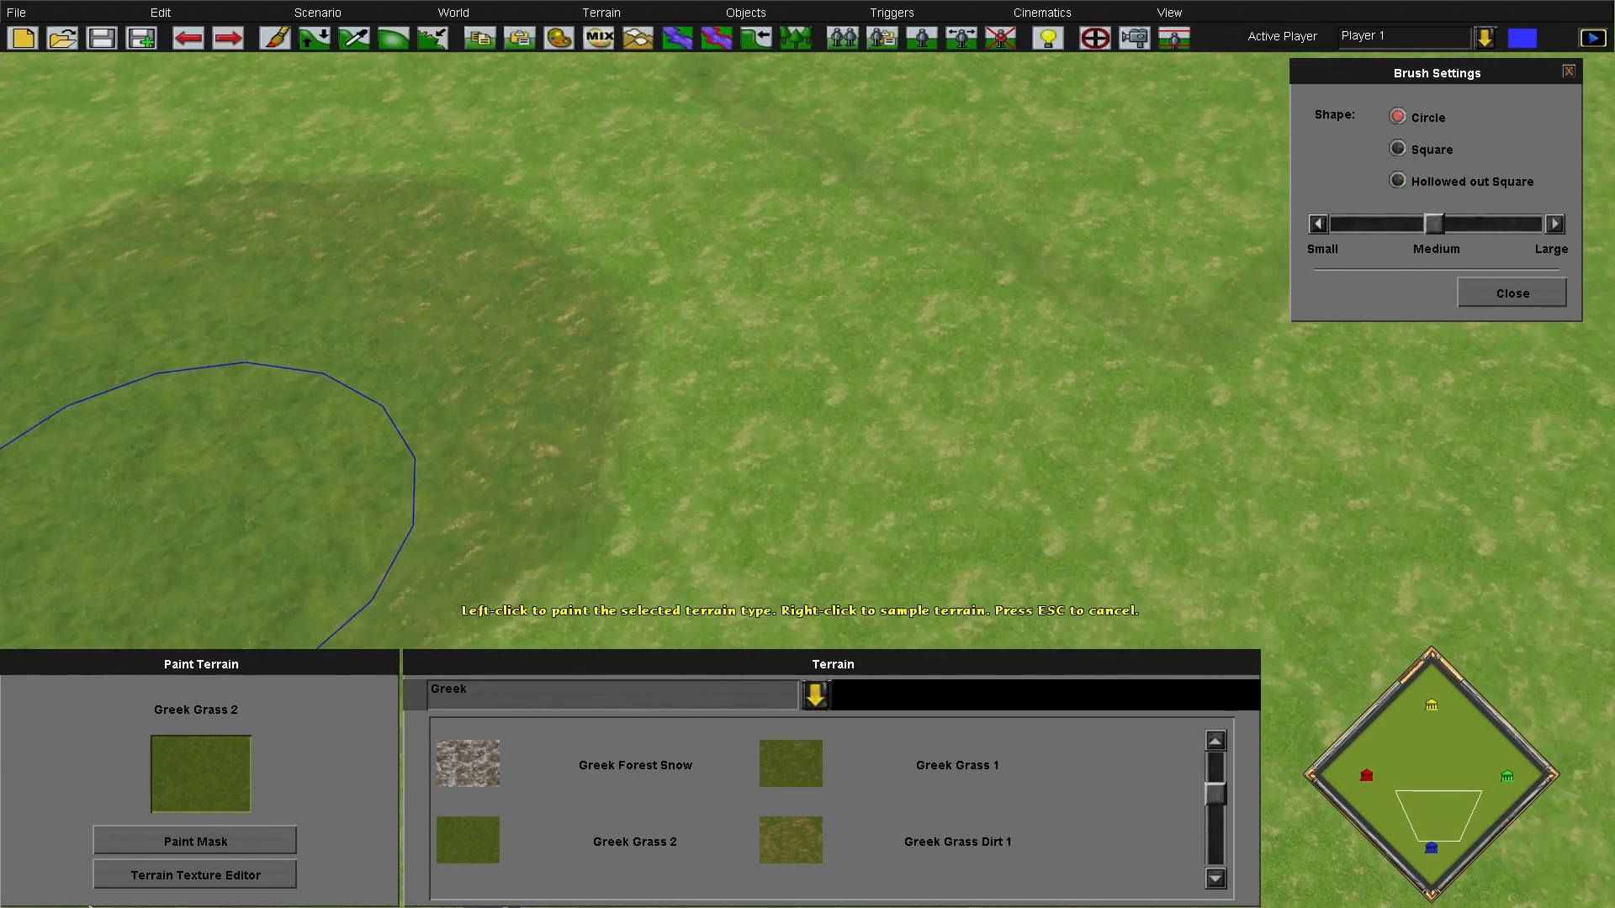
pyautogui.click(1456, 226)
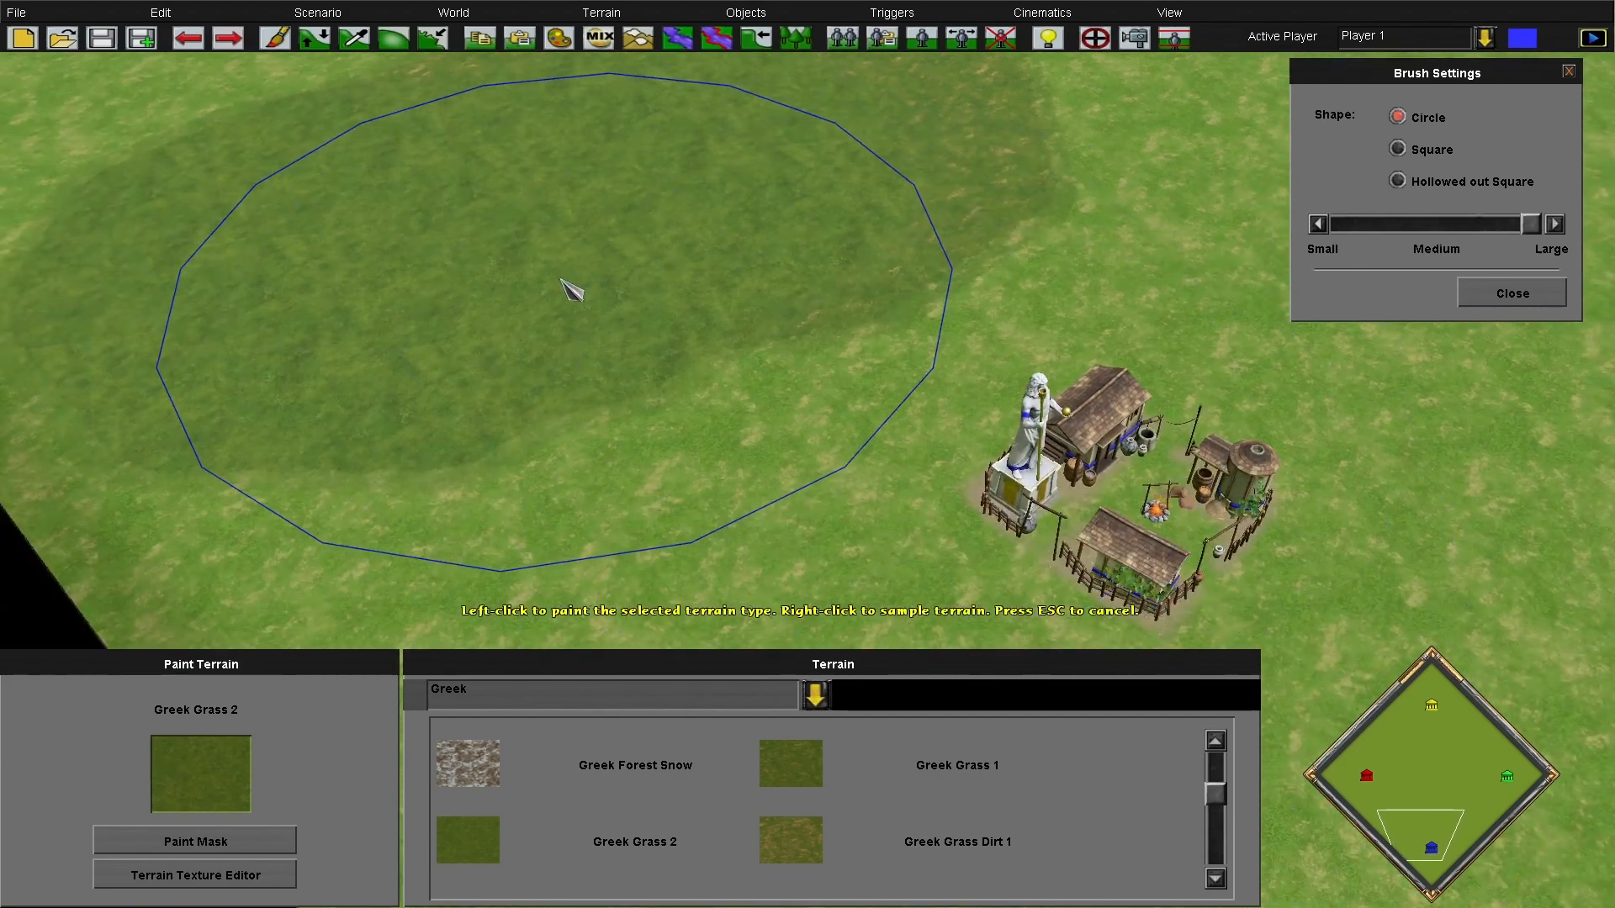
pyautogui.click(552, 339)
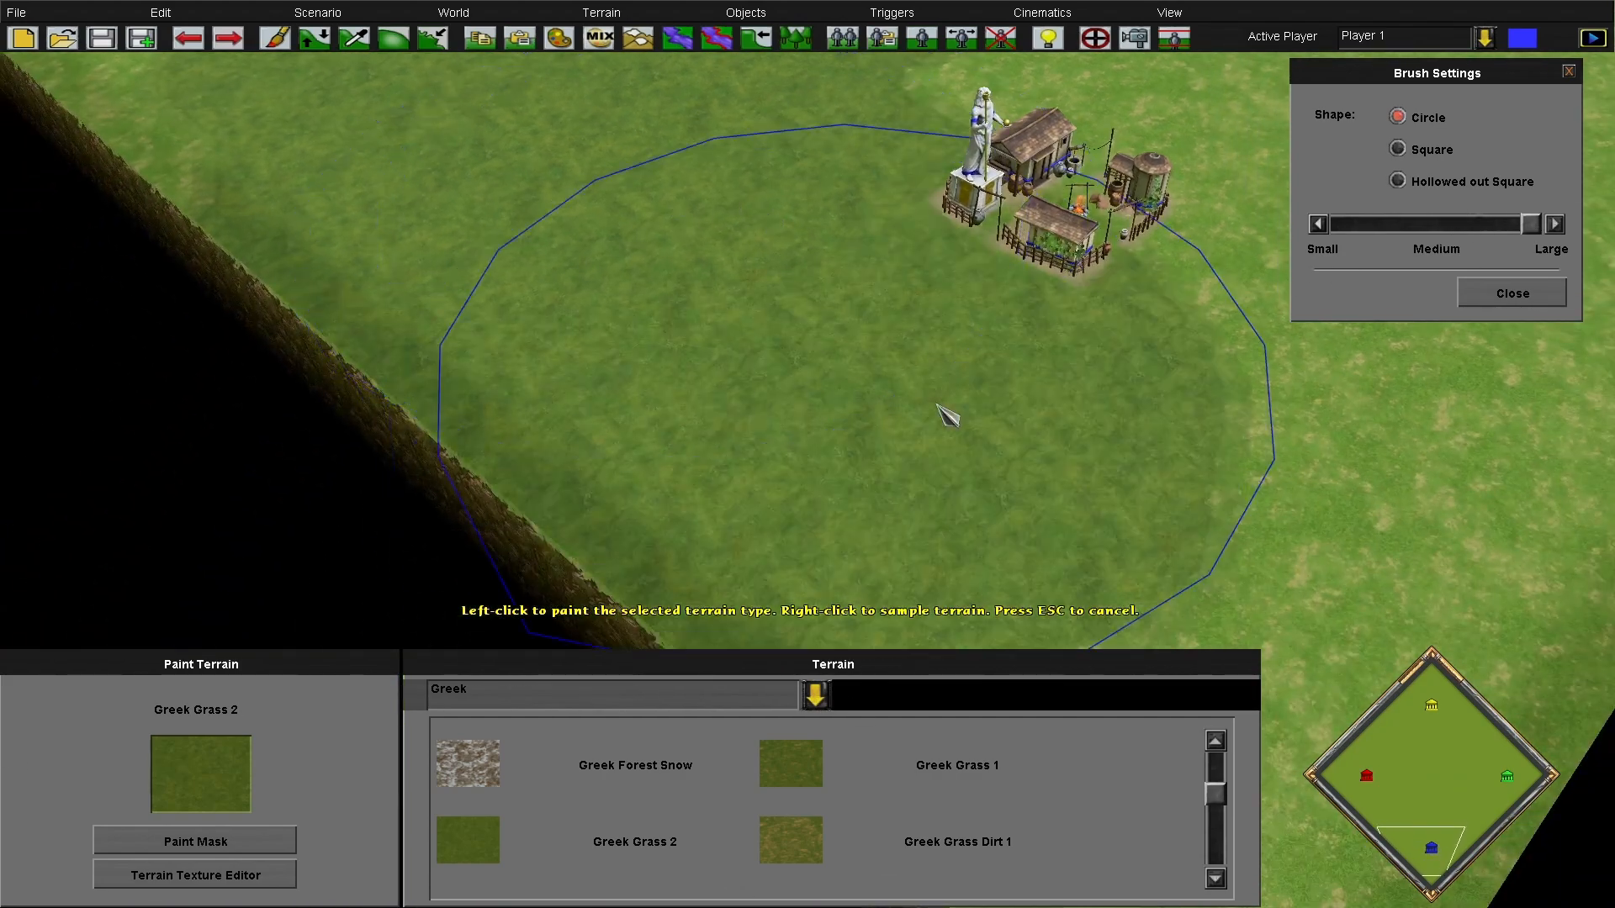
pyautogui.press('Escape')
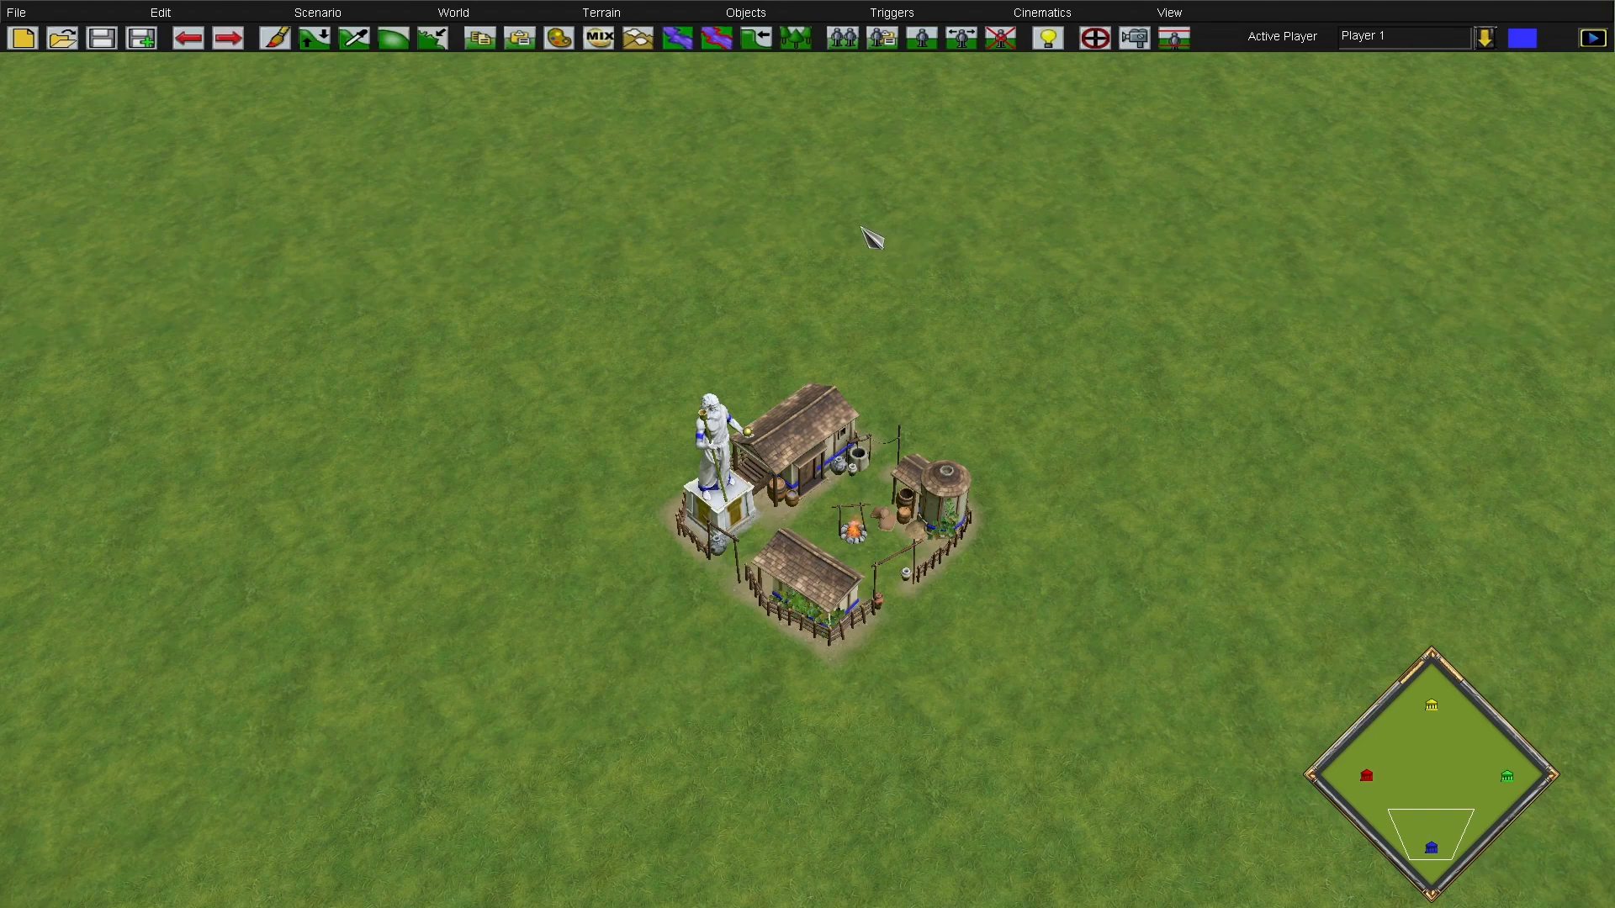
# Set up the Cliff tool with the Greek Grass cliff type and a circular brush slightly larger than medium
pyautogui.click(757, 39)
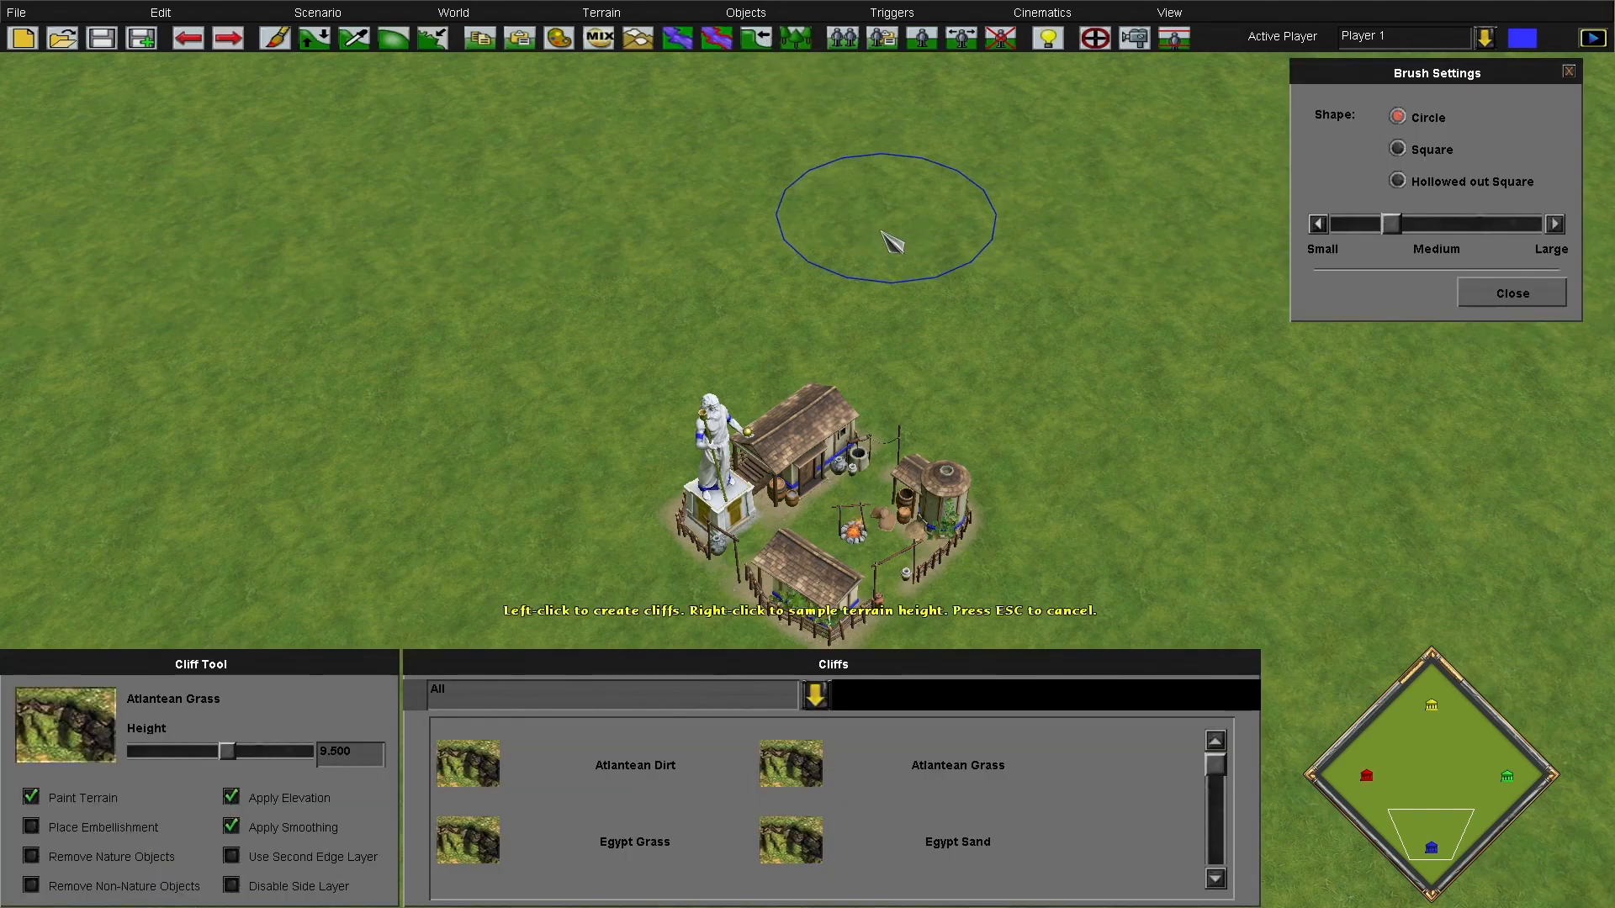
pyautogui.click(1398, 823)
pyautogui.moveTo(1397, 820)
pyautogui.mouseDown()
pyautogui.moveTo(1367, 795)
pyautogui.moveTo(1434, 795)
pyautogui.moveTo(1501, 746)
pyautogui.moveTo(1506, 770)
pyautogui.moveTo(1434, 871)
pyautogui.moveTo(1401, 838)
pyautogui.mouseUp()
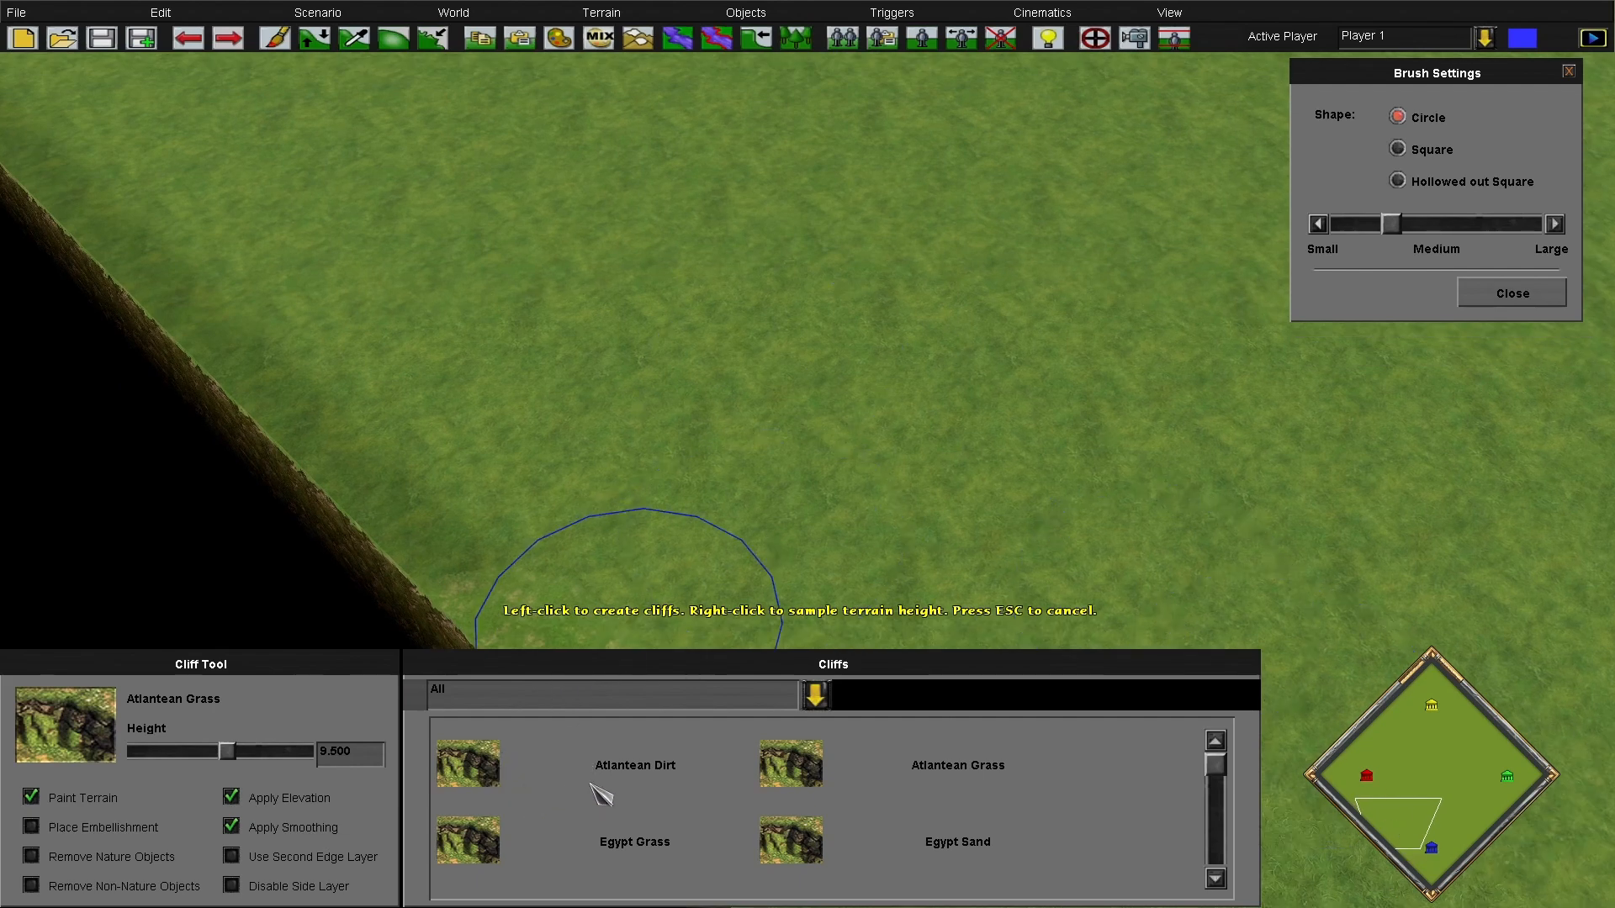
pyautogui.scroll(-2, 667, 812)
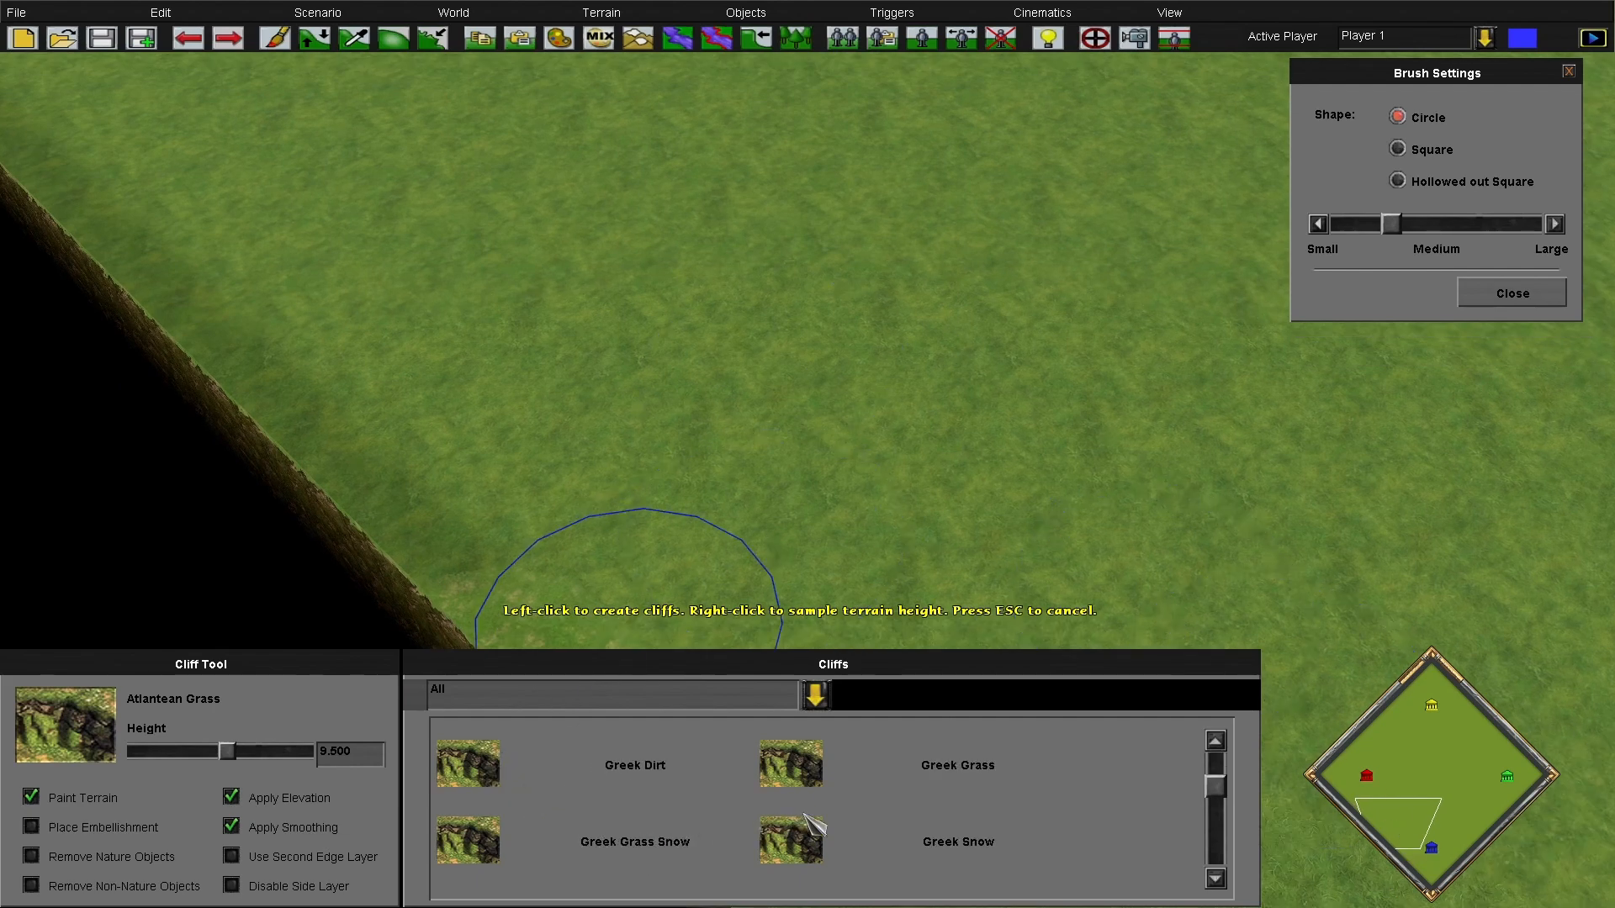
pyautogui.click(816, 779)
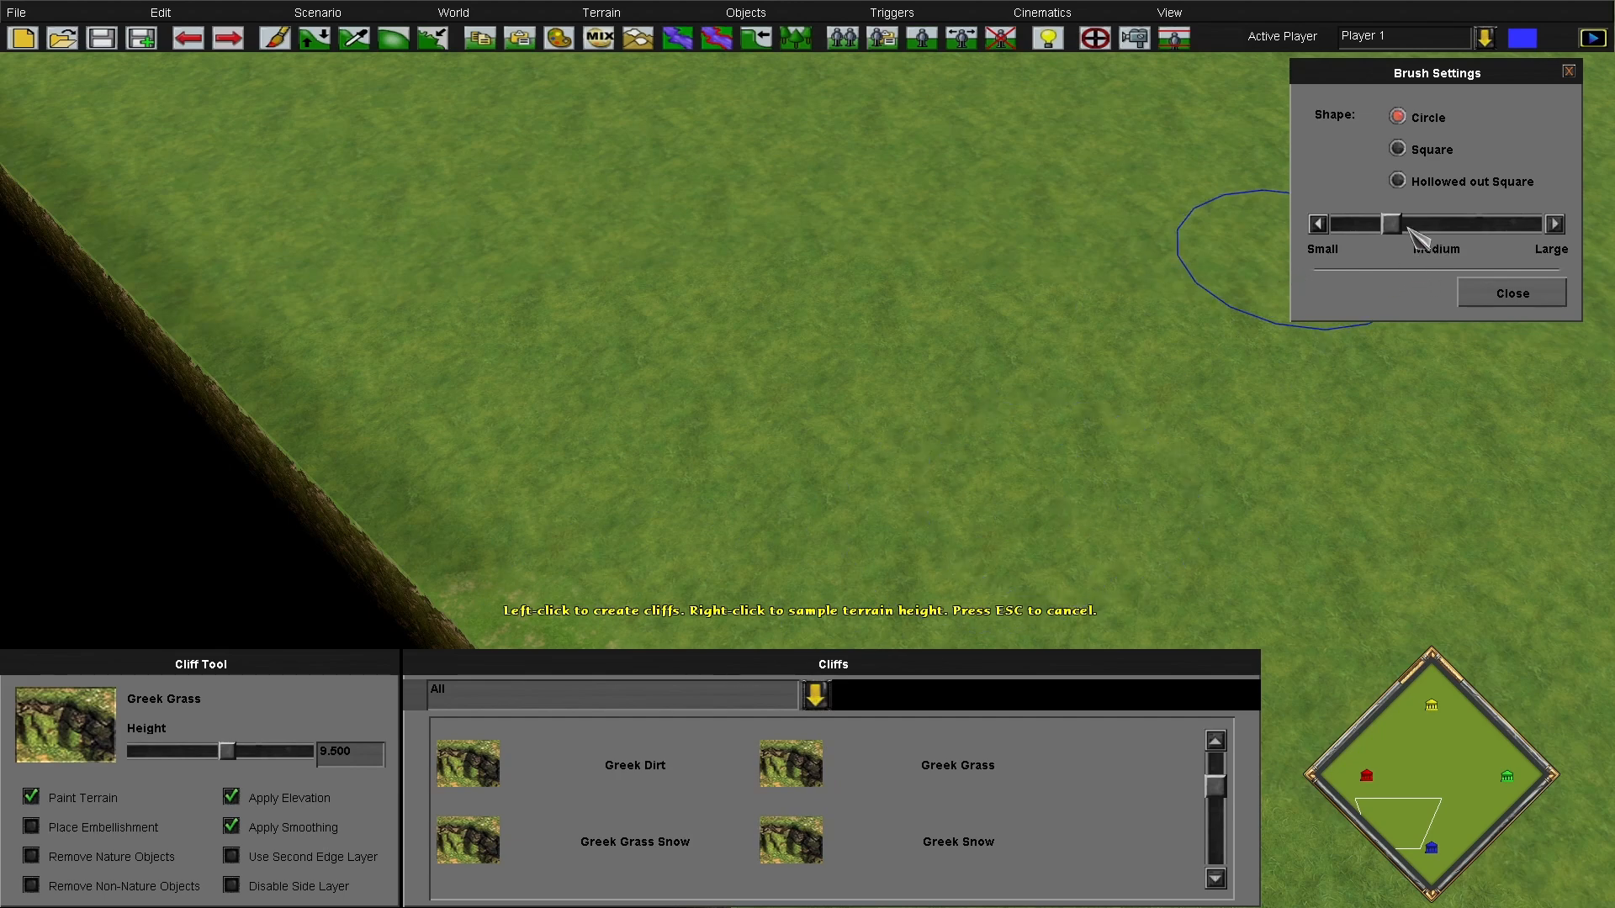
pyautogui.moveTo(1407, 227); pyautogui.dragTo(1460, 224)
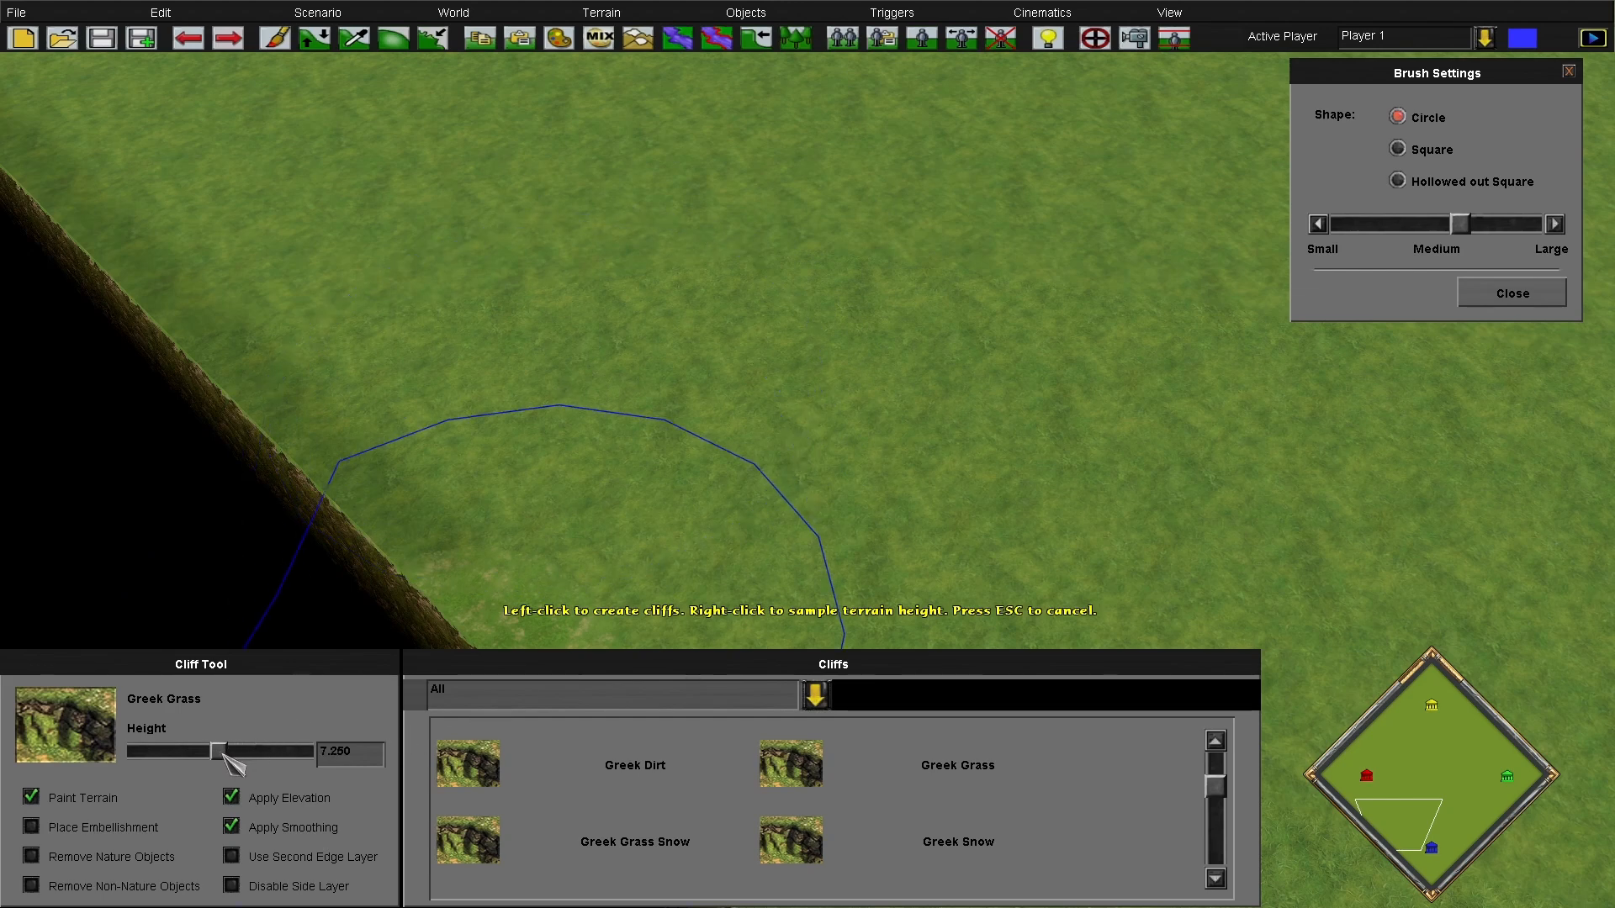
# Raise a long Greek Grass cliff ridge at height 8.25 from the map edge inland, between the blue and red towns
pyautogui.click(548, 357)
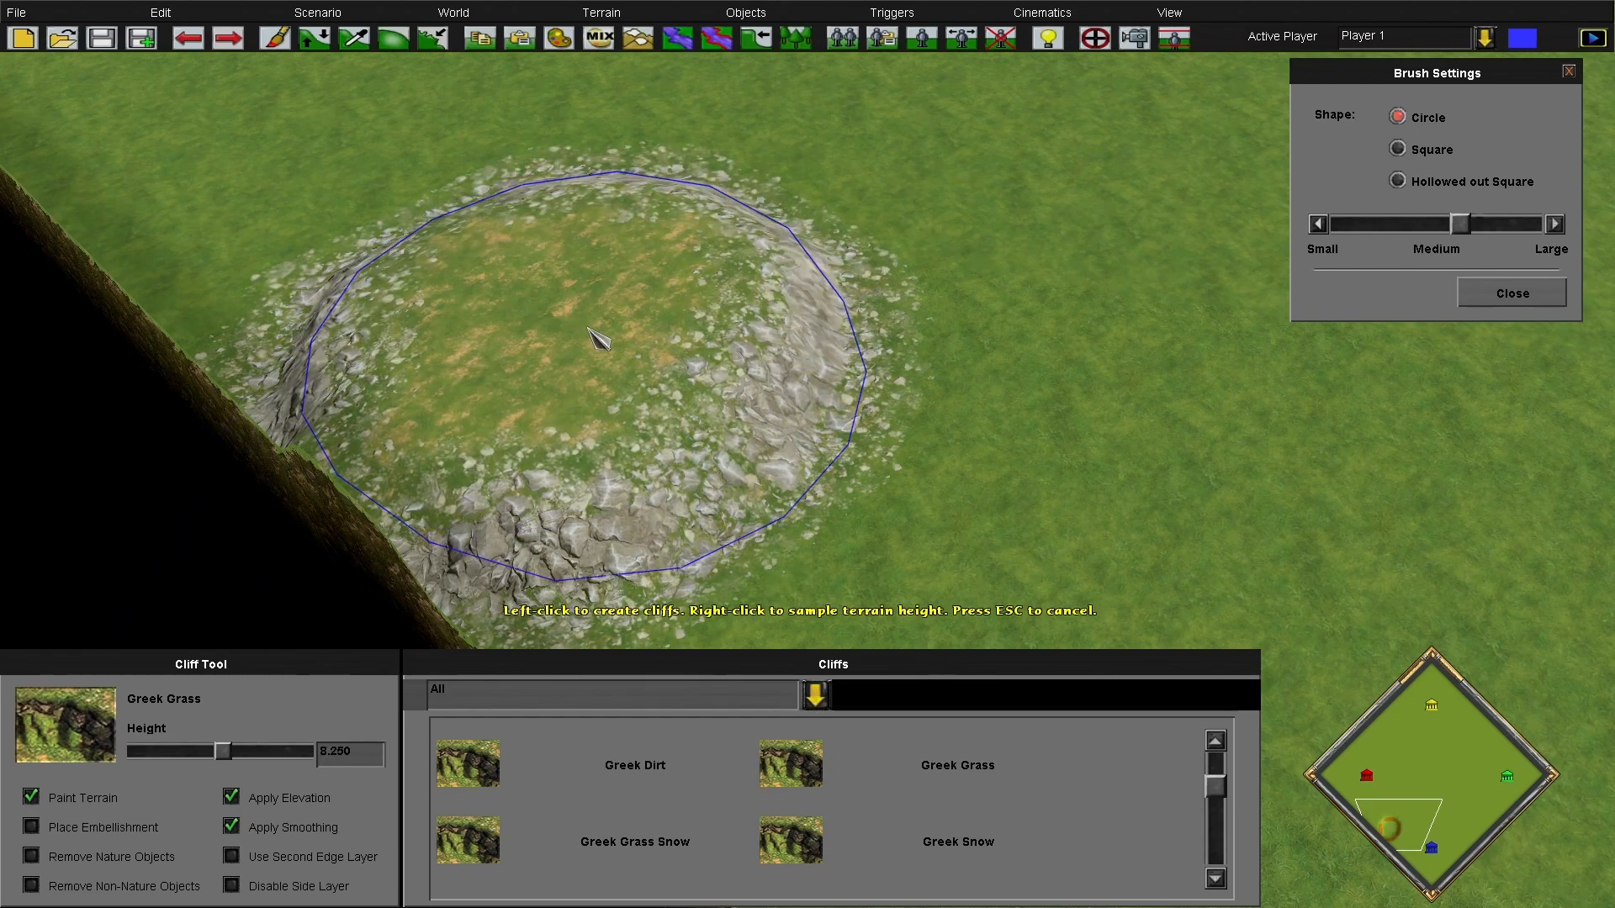
pyautogui.moveTo(473, 315)
pyautogui.mouseDown()
pyautogui.moveTo(787, 159)
pyautogui.moveTo(441, 325)
pyautogui.moveTo(735, 184)
pyautogui.mouseUp()
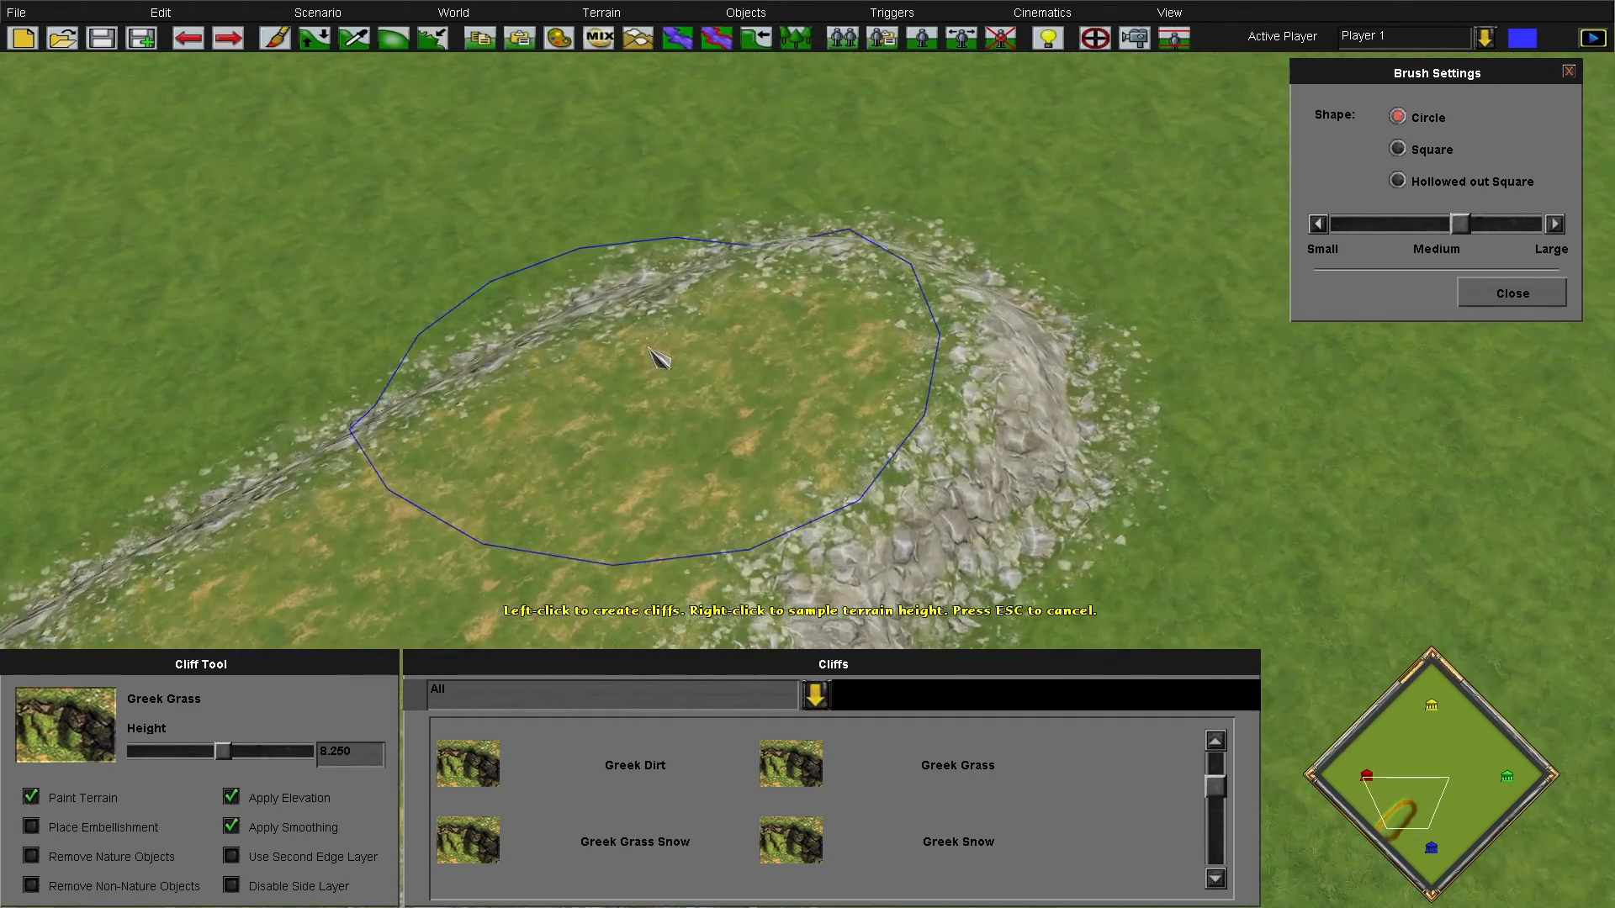
pyautogui.moveTo(847, 331); pyautogui.dragTo(1129, 176)
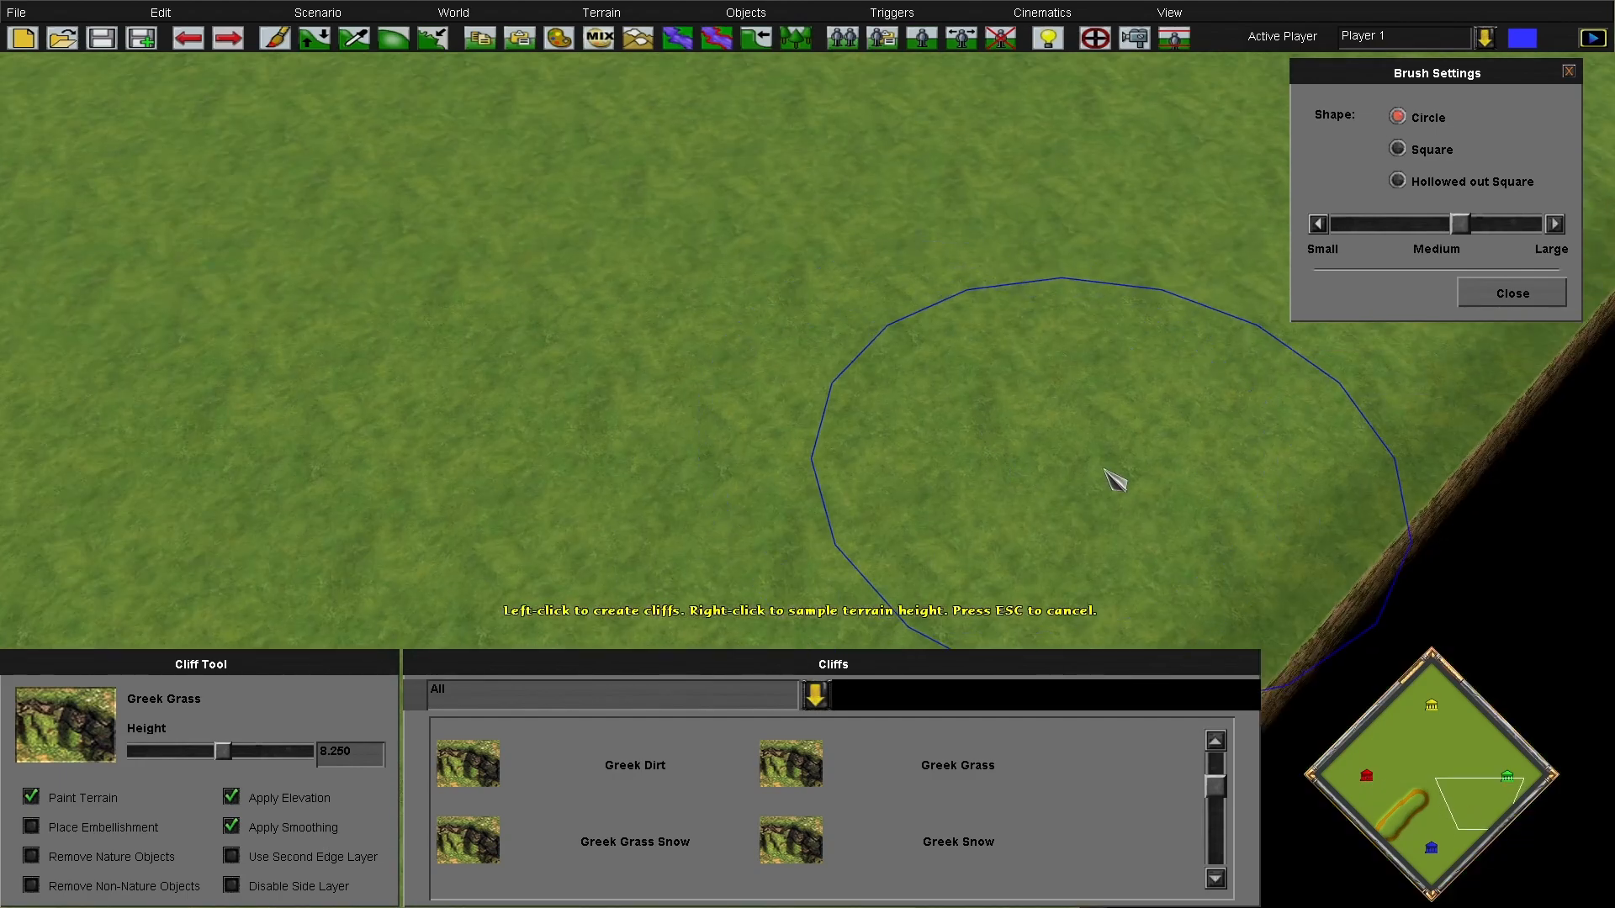
# Raise three more Greek Grass cliff ridges, separating the blue and green, green and yellow, and yellow and red towns
pyautogui.moveTo(1115, 480)
pyautogui.mouseDown()
pyautogui.moveTo(1128, 415)
pyautogui.moveTo(1034, 371)
pyautogui.moveTo(1053, 361)
pyautogui.moveTo(797, 197)
pyautogui.moveTo(607, 139)
pyautogui.mouseUp()
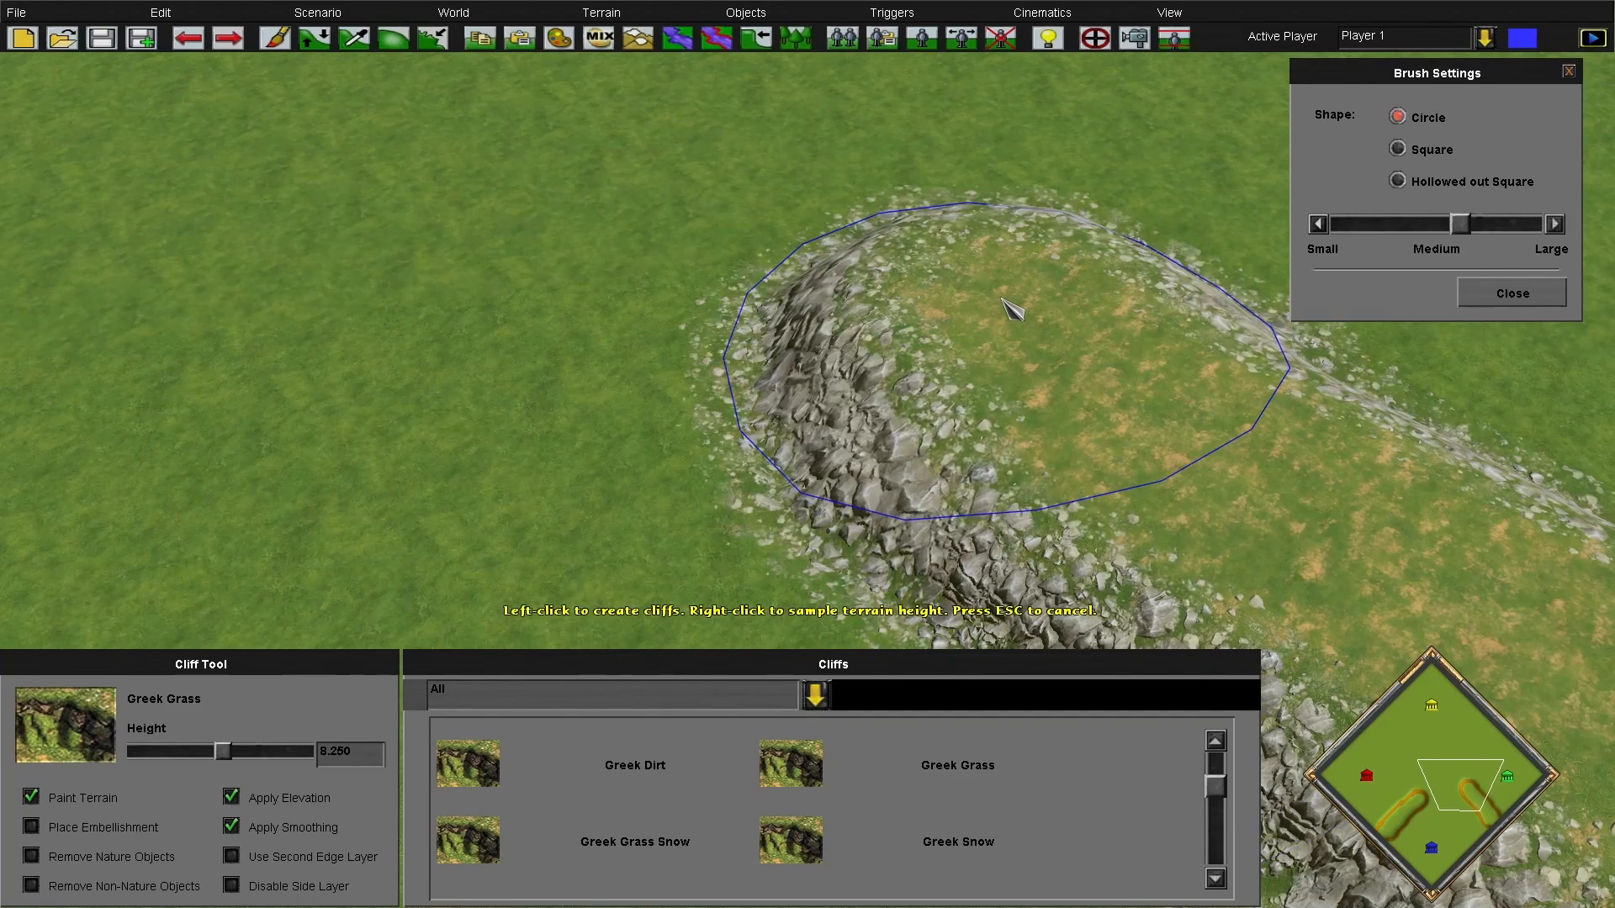
pyautogui.click(1495, 744)
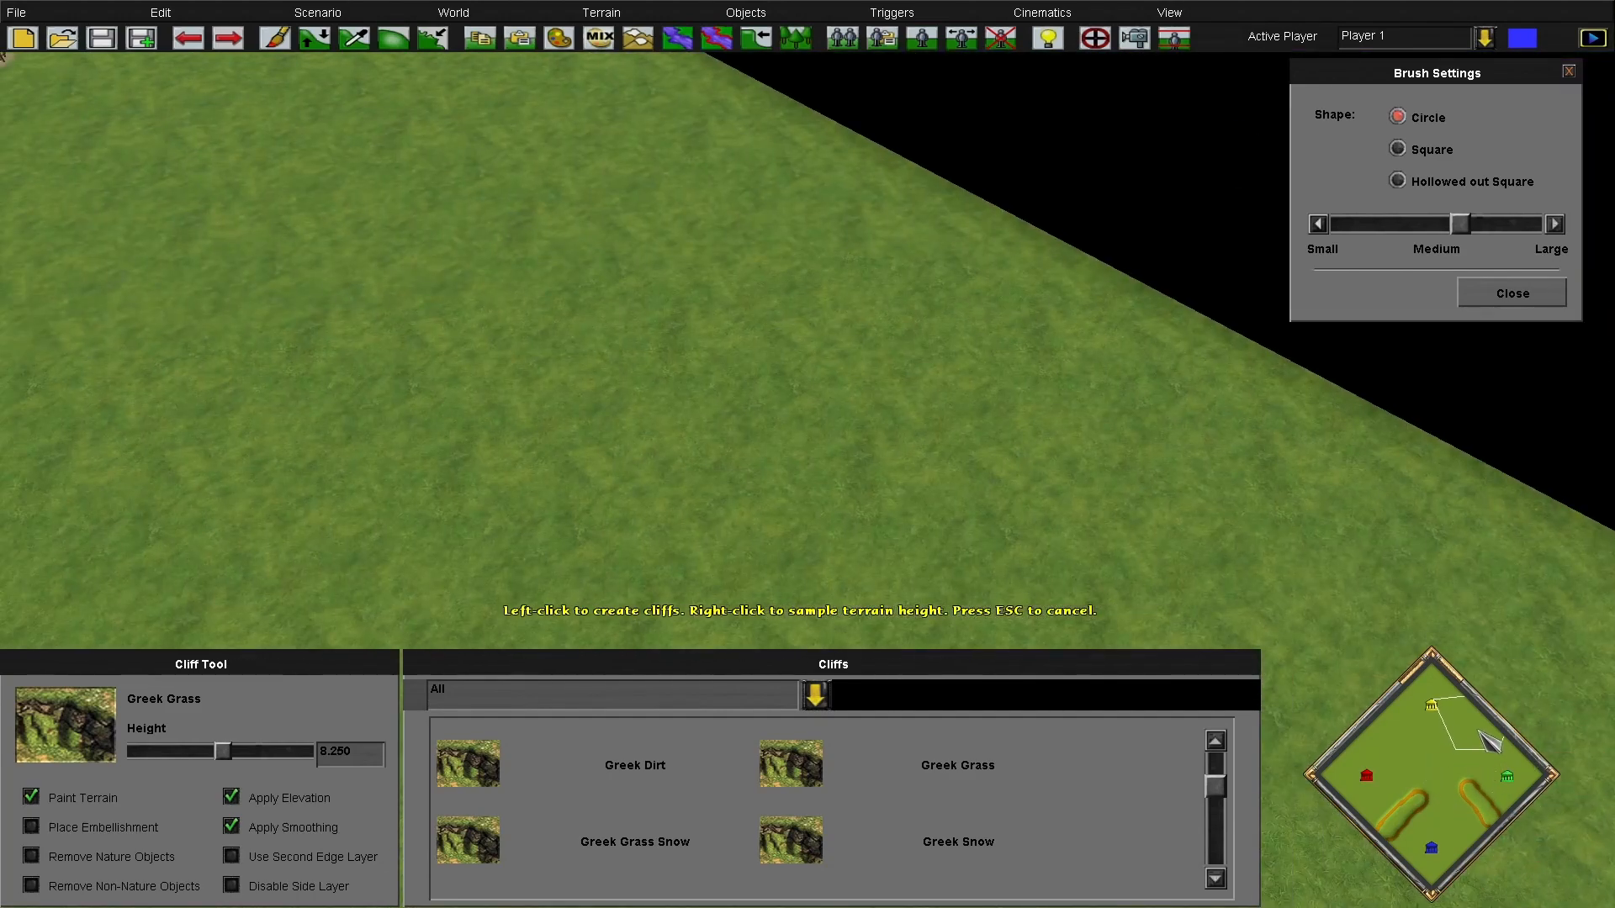
pyautogui.click(992, 240)
pyautogui.moveTo(656, 410); pyautogui.dragTo(436, 513)
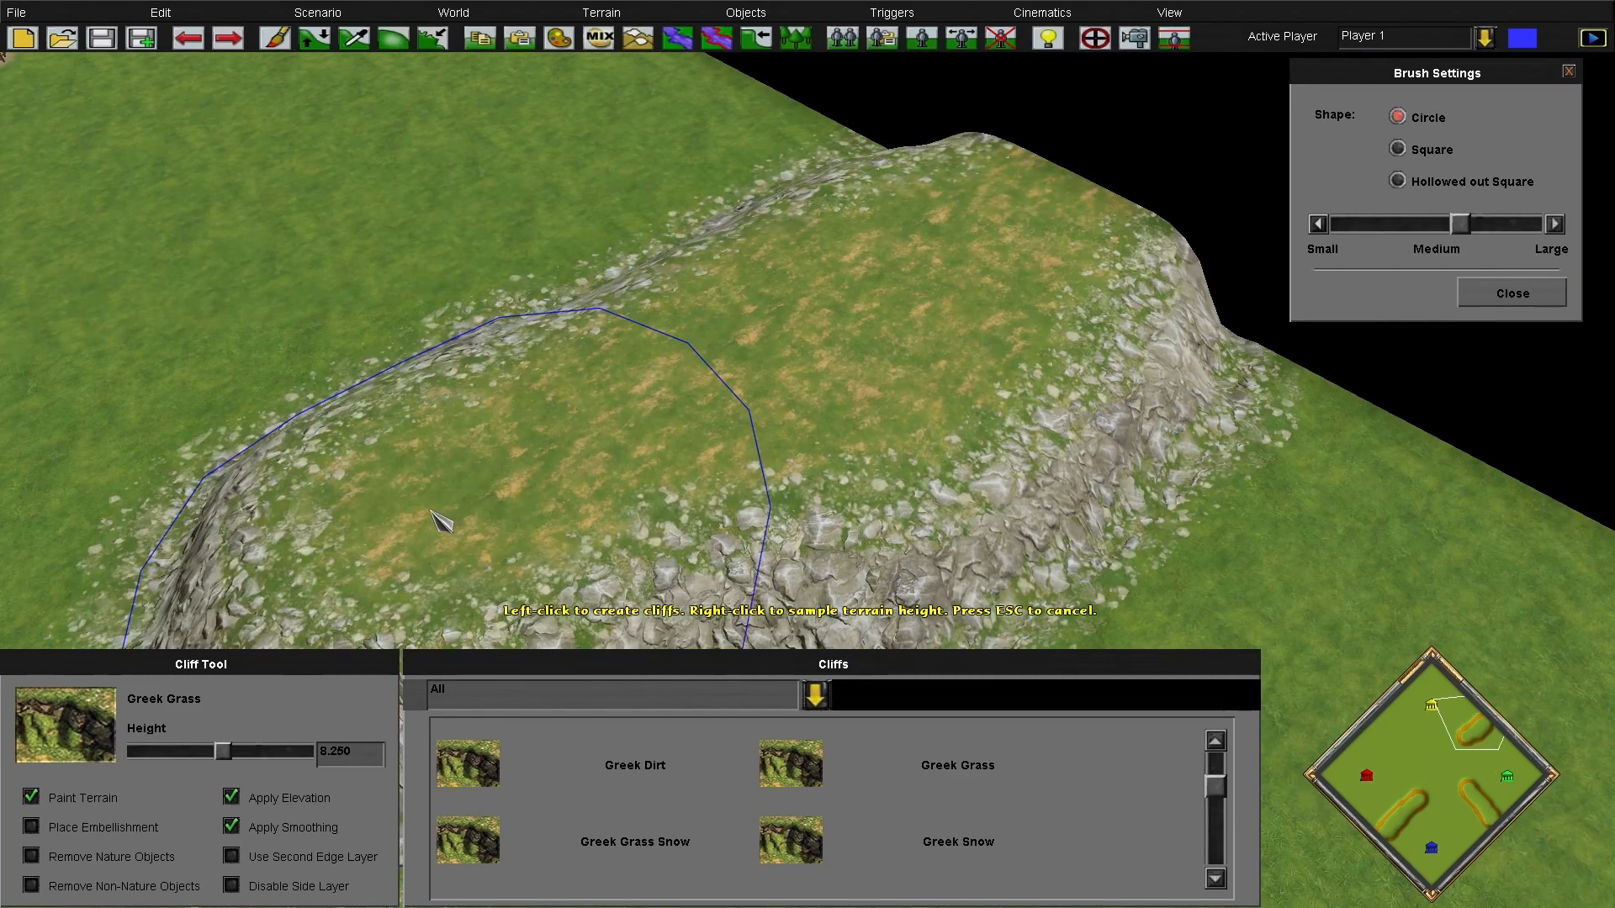
pyautogui.moveTo(772, 223); pyautogui.dragTo(545, 374)
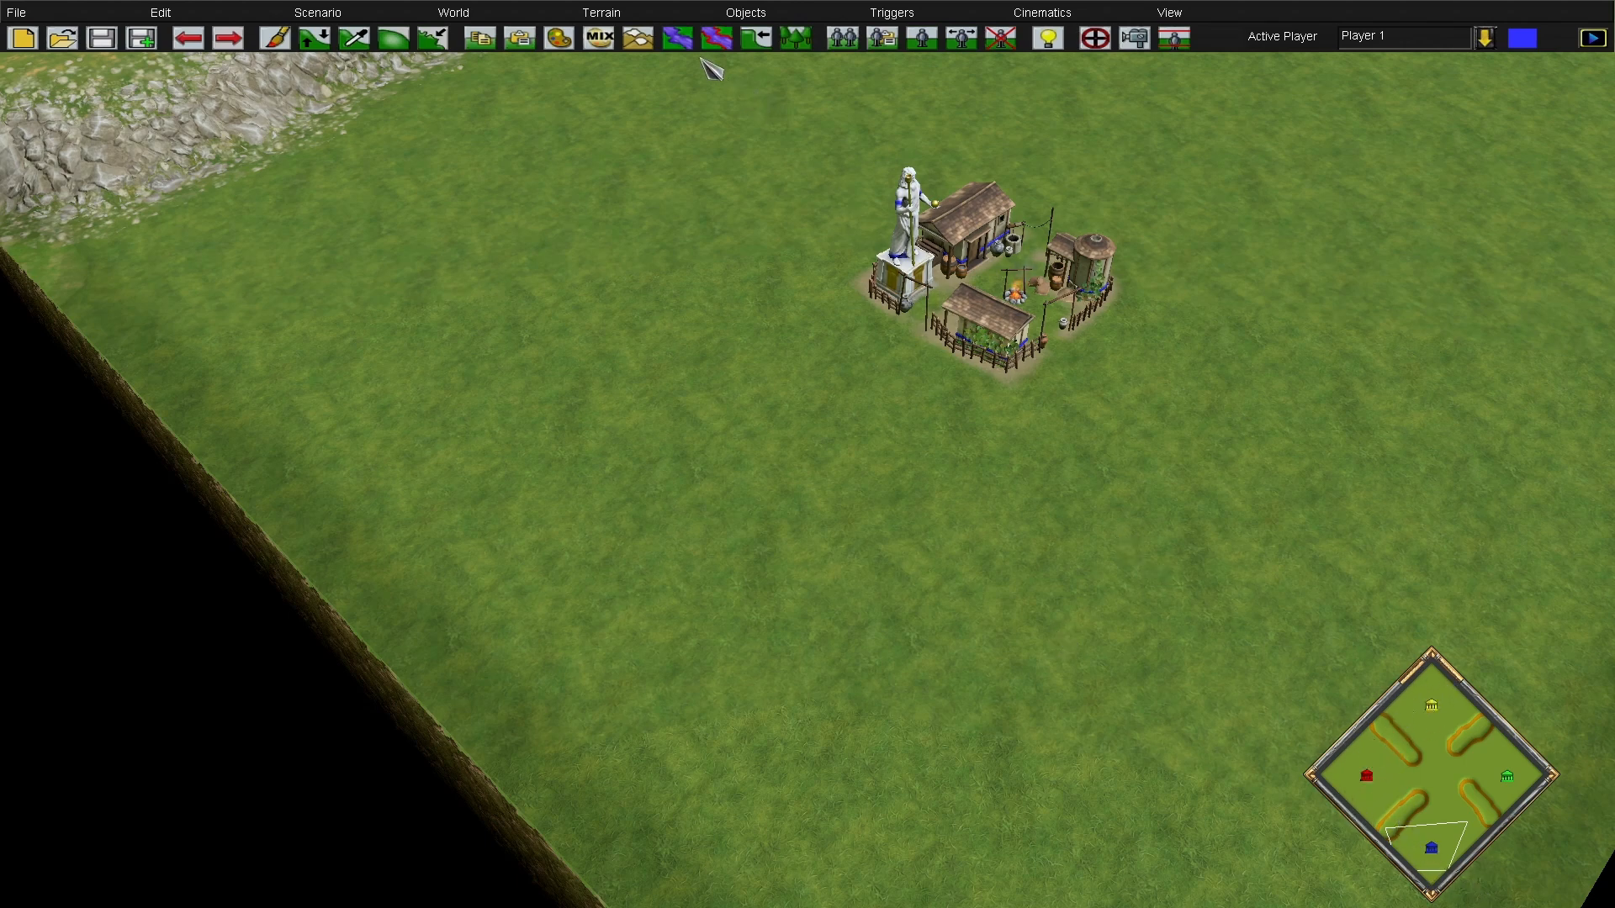
# Set up the Water tool with the GreekRiver water type and a circular brush slightly larger than medium
pyautogui.click(681, 39)
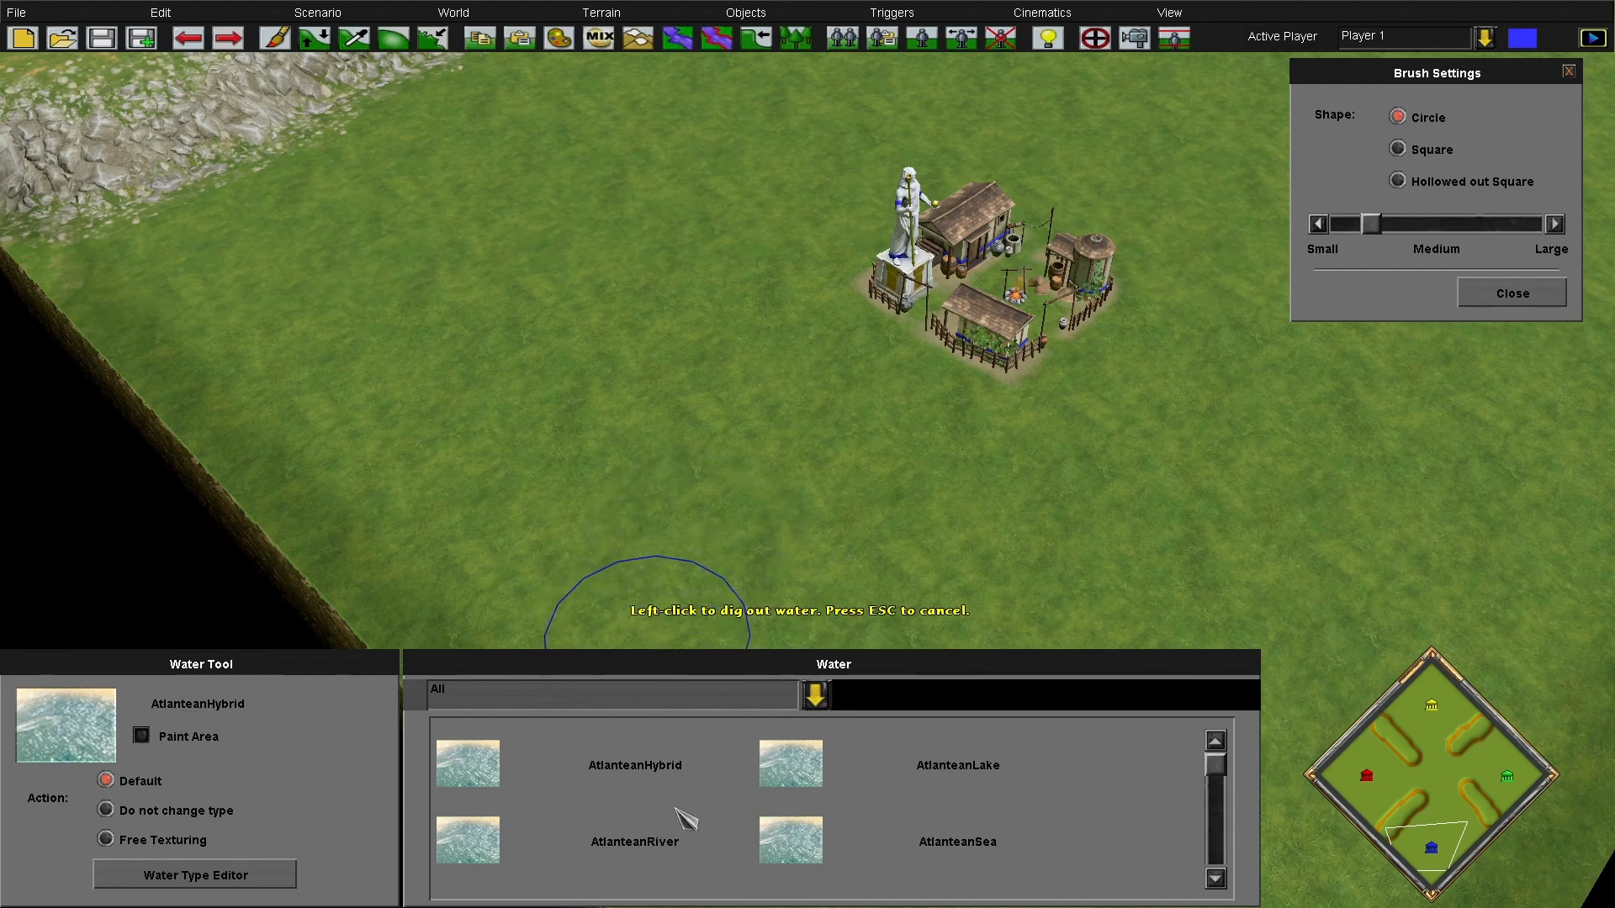
pyautogui.scroll(-2, 698, 823)
pyautogui.scroll(-1, 745, 827)
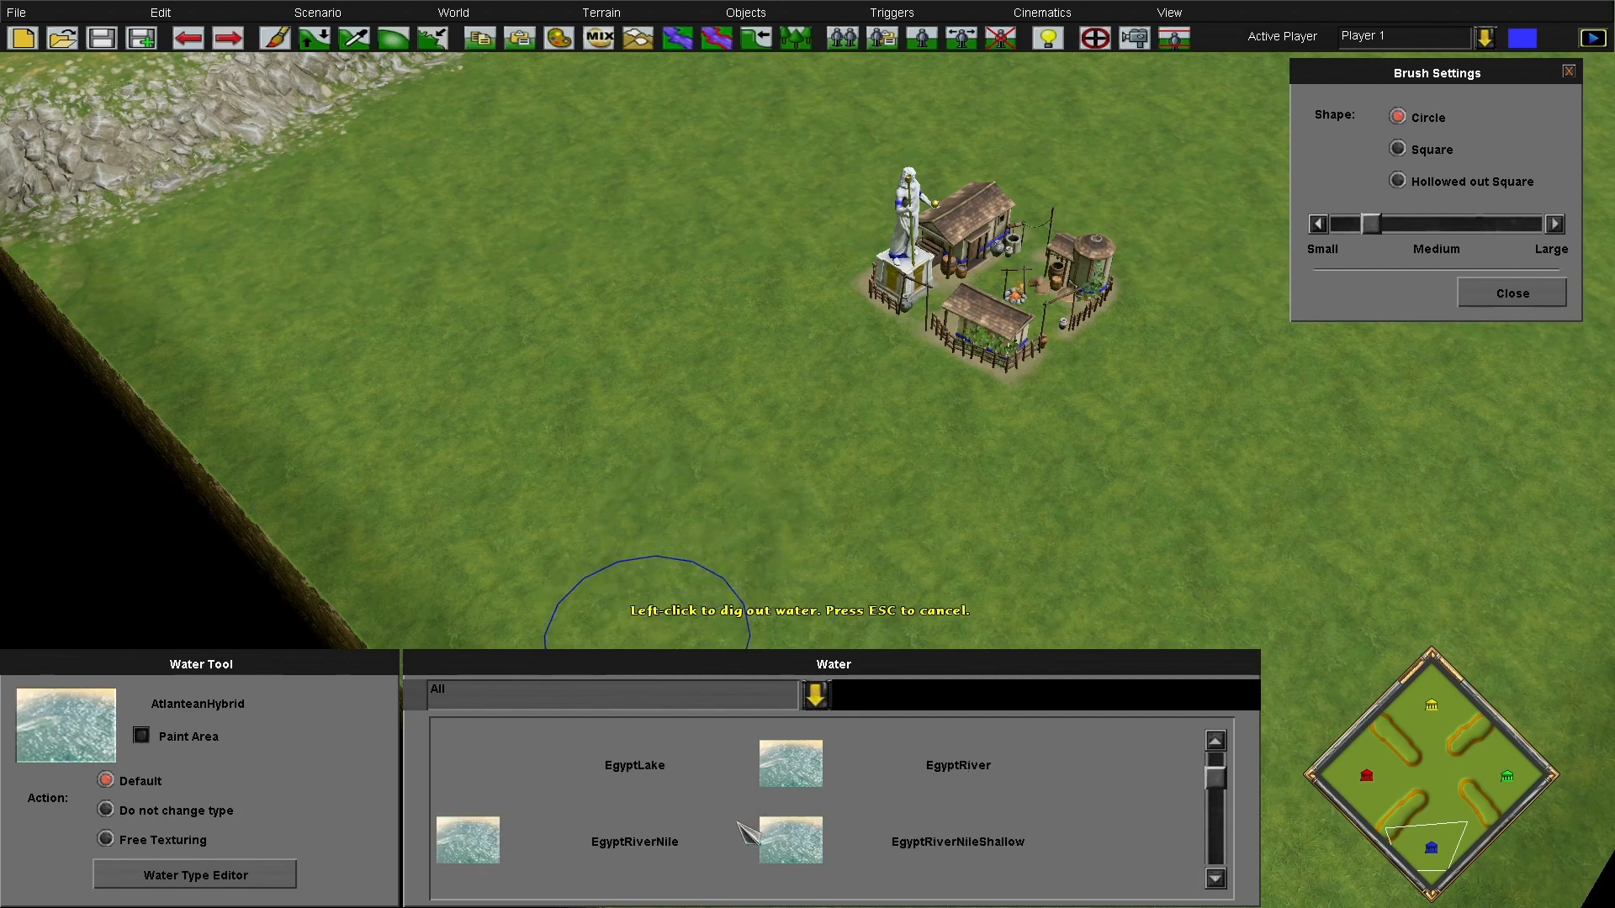
pyautogui.scroll(-2, 723, 826)
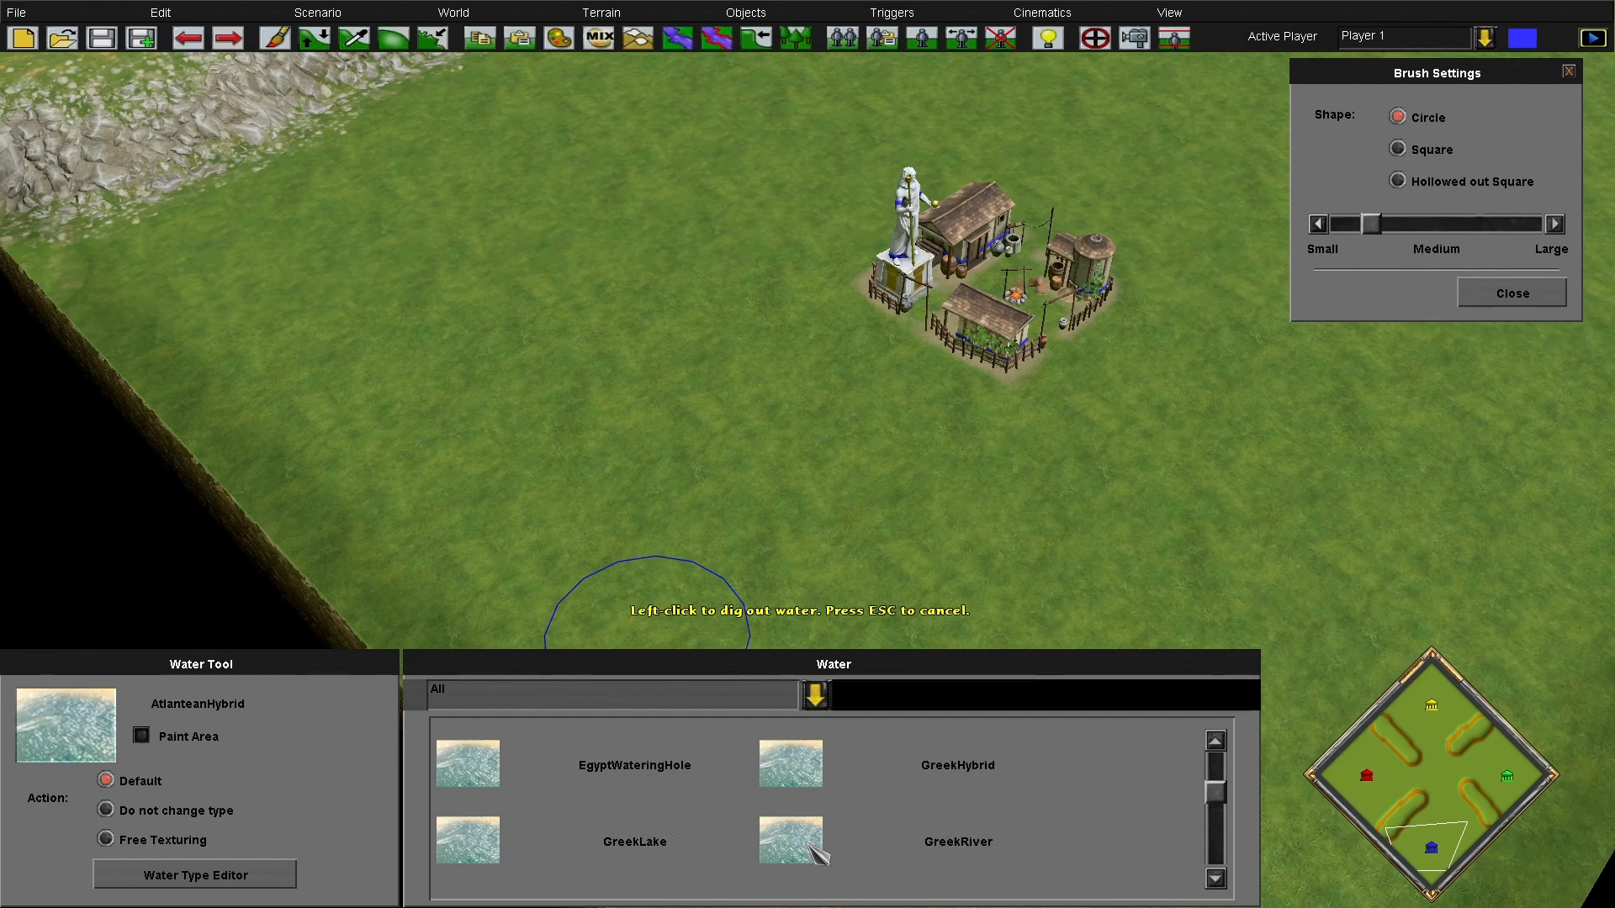
pyautogui.moveTo(1398, 227); pyautogui.dragTo(1461, 232)
# Dig a continuous band of GreekRiver water along all four map edges, closing the gap at the corner near the blue town
pyautogui.click(741, 521)
pyautogui.moveTo(753, 532)
pyautogui.mouseDown()
pyautogui.moveTo(454, 371)
pyautogui.moveTo(289, 229)
pyautogui.mouseUp()
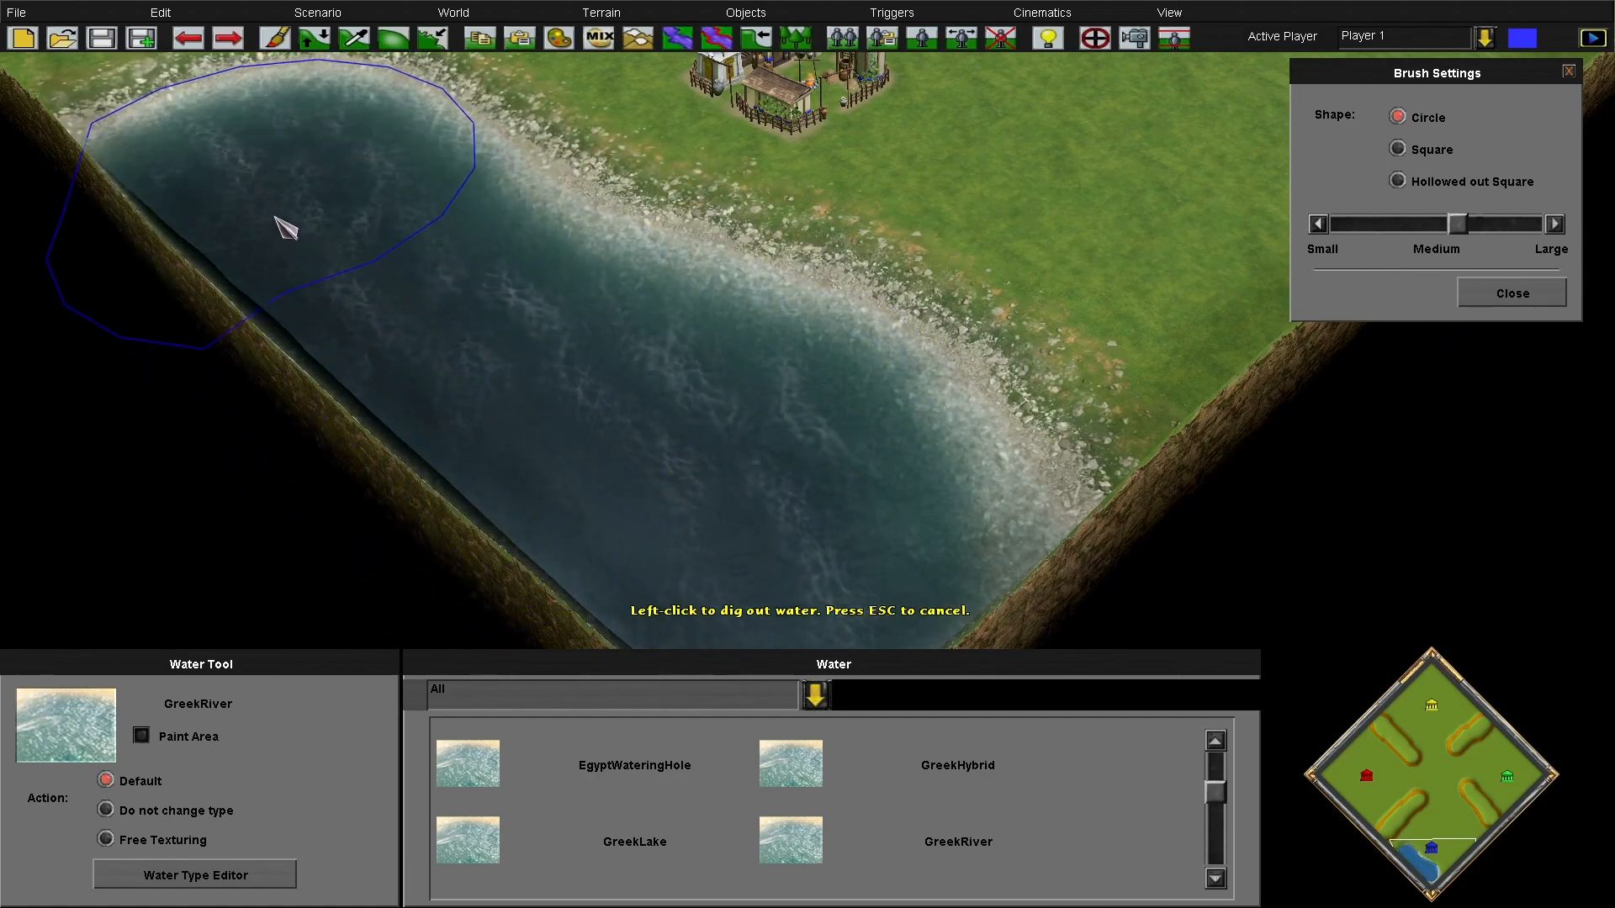
pyautogui.moveTo(596, 390)
pyautogui.mouseDown()
pyautogui.moveTo(386, 274)
pyautogui.moveTo(291, 181)
pyautogui.mouseUp()
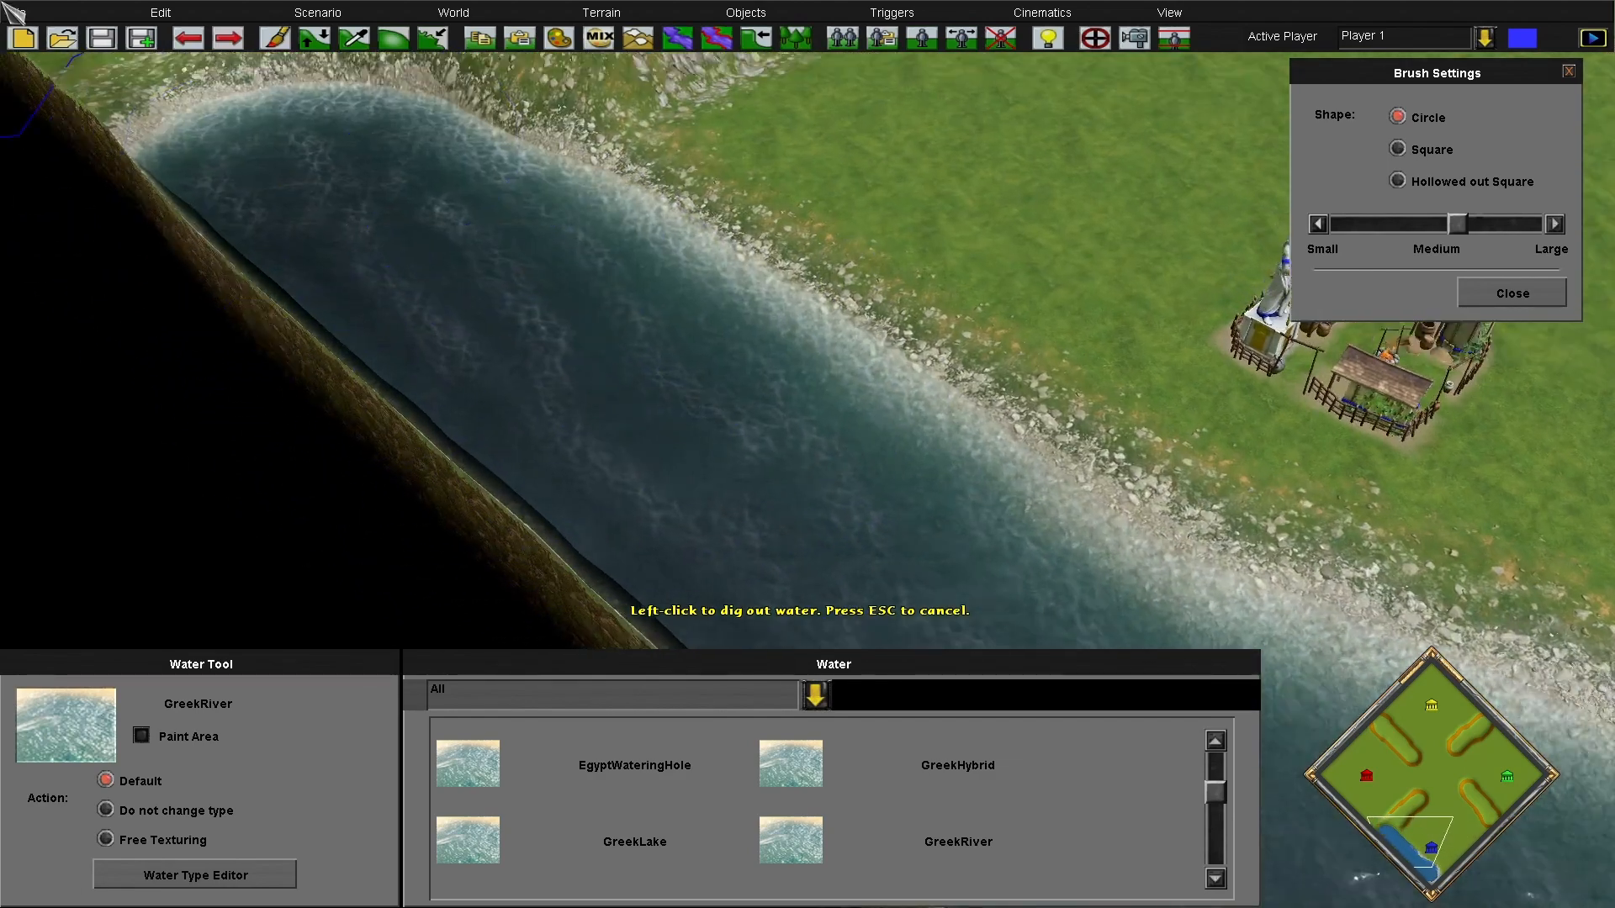
pyautogui.moveTo(656, 421)
pyautogui.mouseDown()
pyautogui.moveTo(551, 447)
pyautogui.moveTo(205, 191)
pyautogui.moveTo(76, 130)
pyautogui.mouseUp()
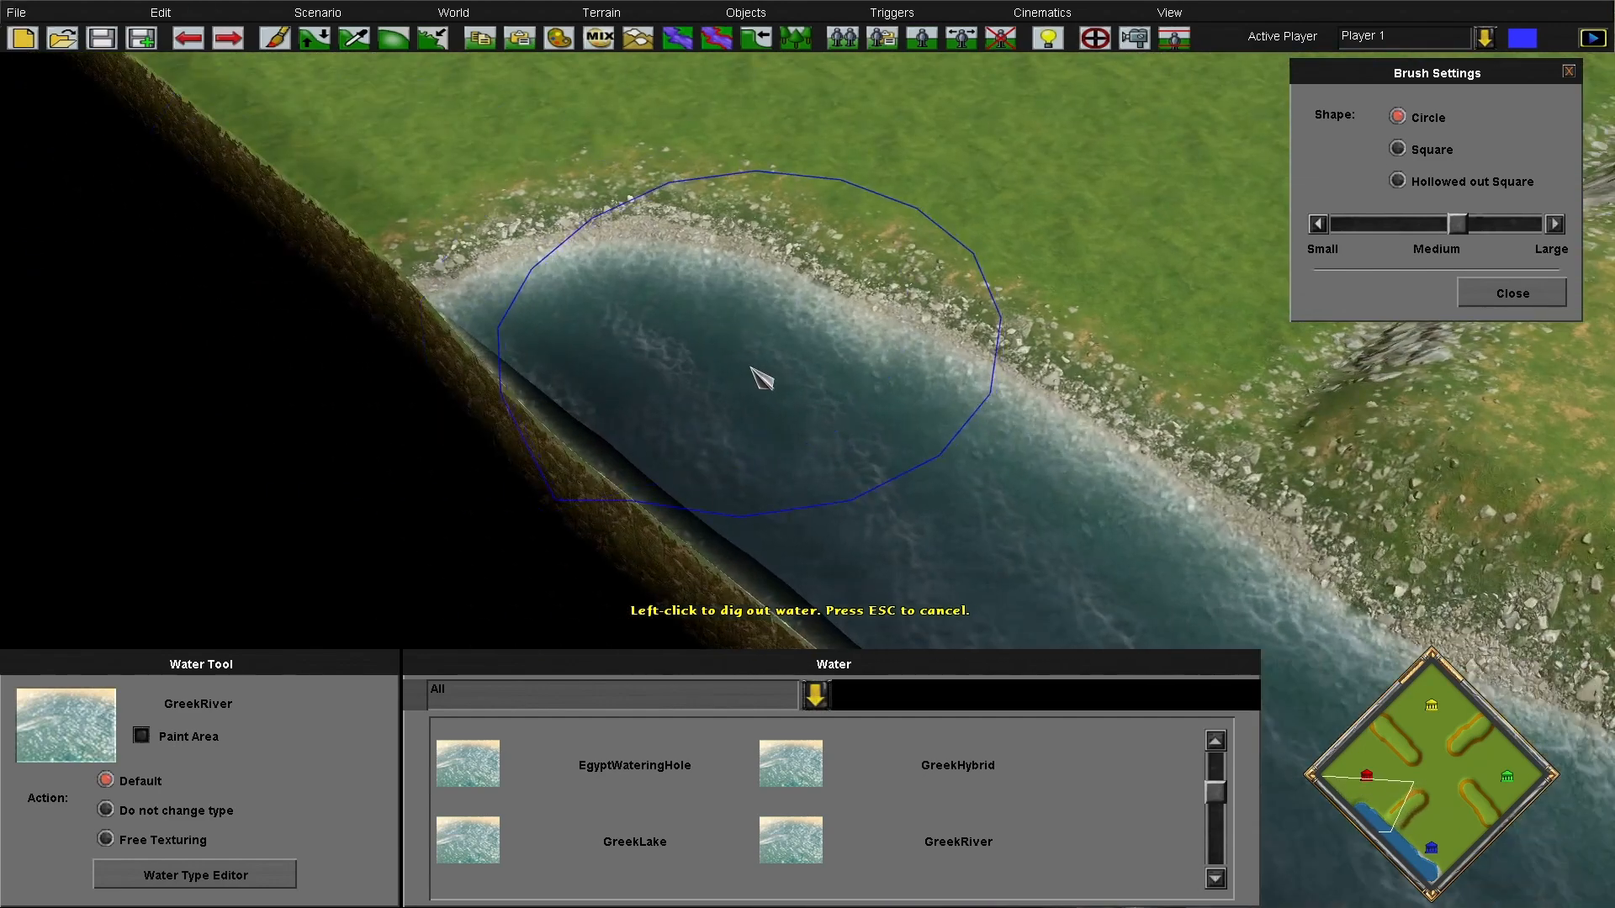
pyautogui.moveTo(751, 365)
pyautogui.mouseDown()
pyautogui.moveTo(542, 300)
pyautogui.moveTo(4, 5)
pyautogui.mouseUp()
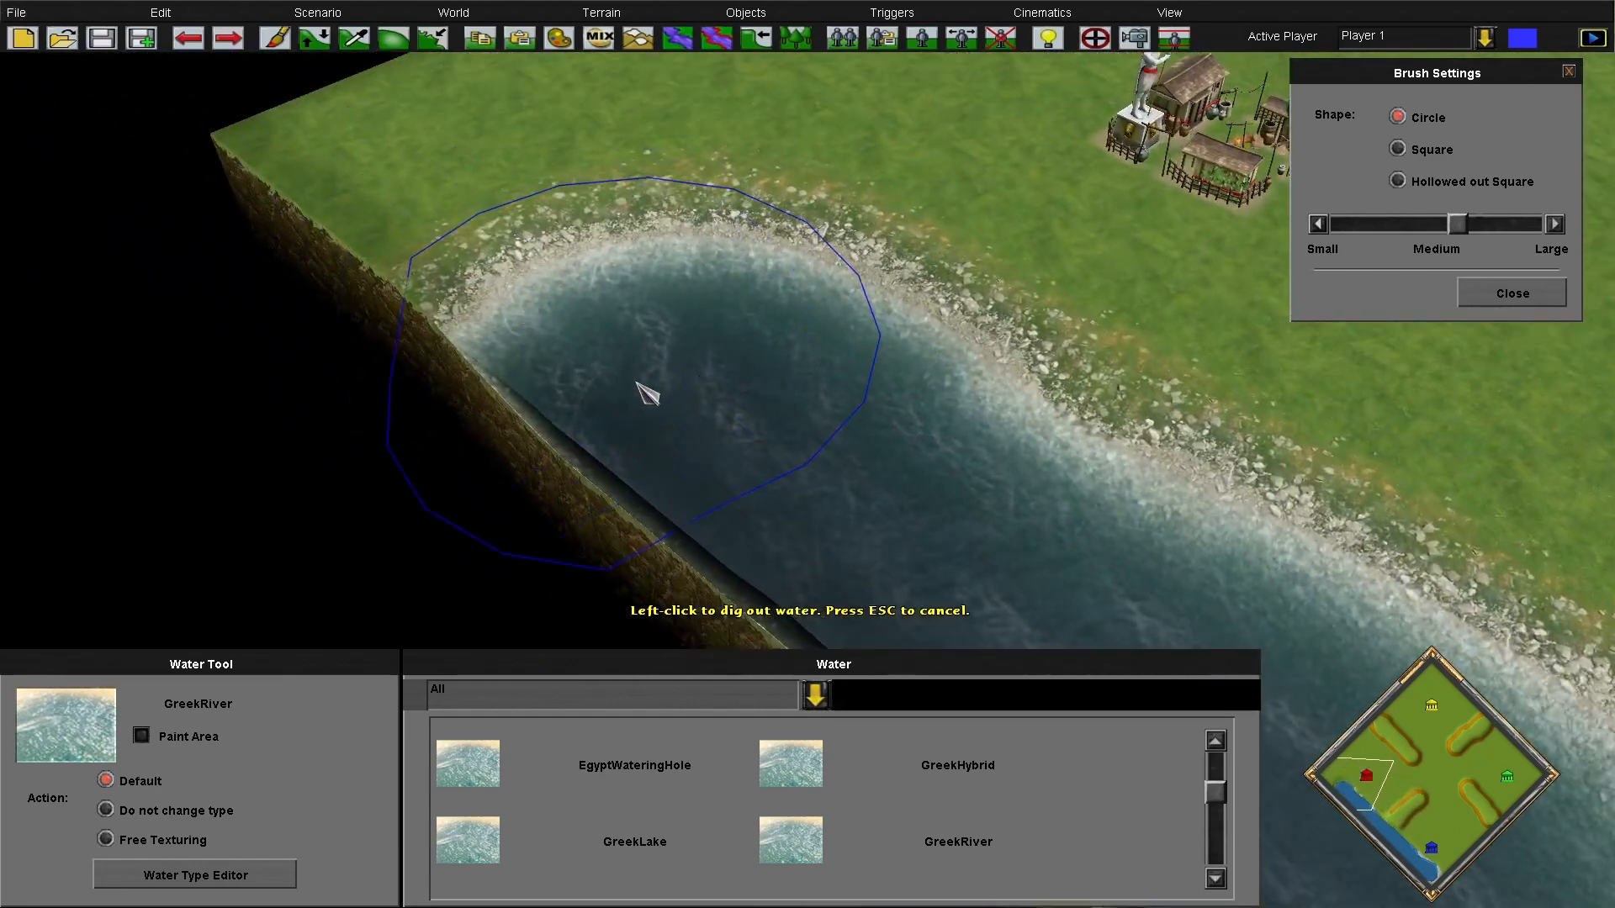
pyautogui.moveTo(642, 393)
pyautogui.mouseDown()
pyautogui.moveTo(494, 304)
pyautogui.moveTo(493, 241)
pyautogui.moveTo(770, 72)
pyautogui.mouseUp()
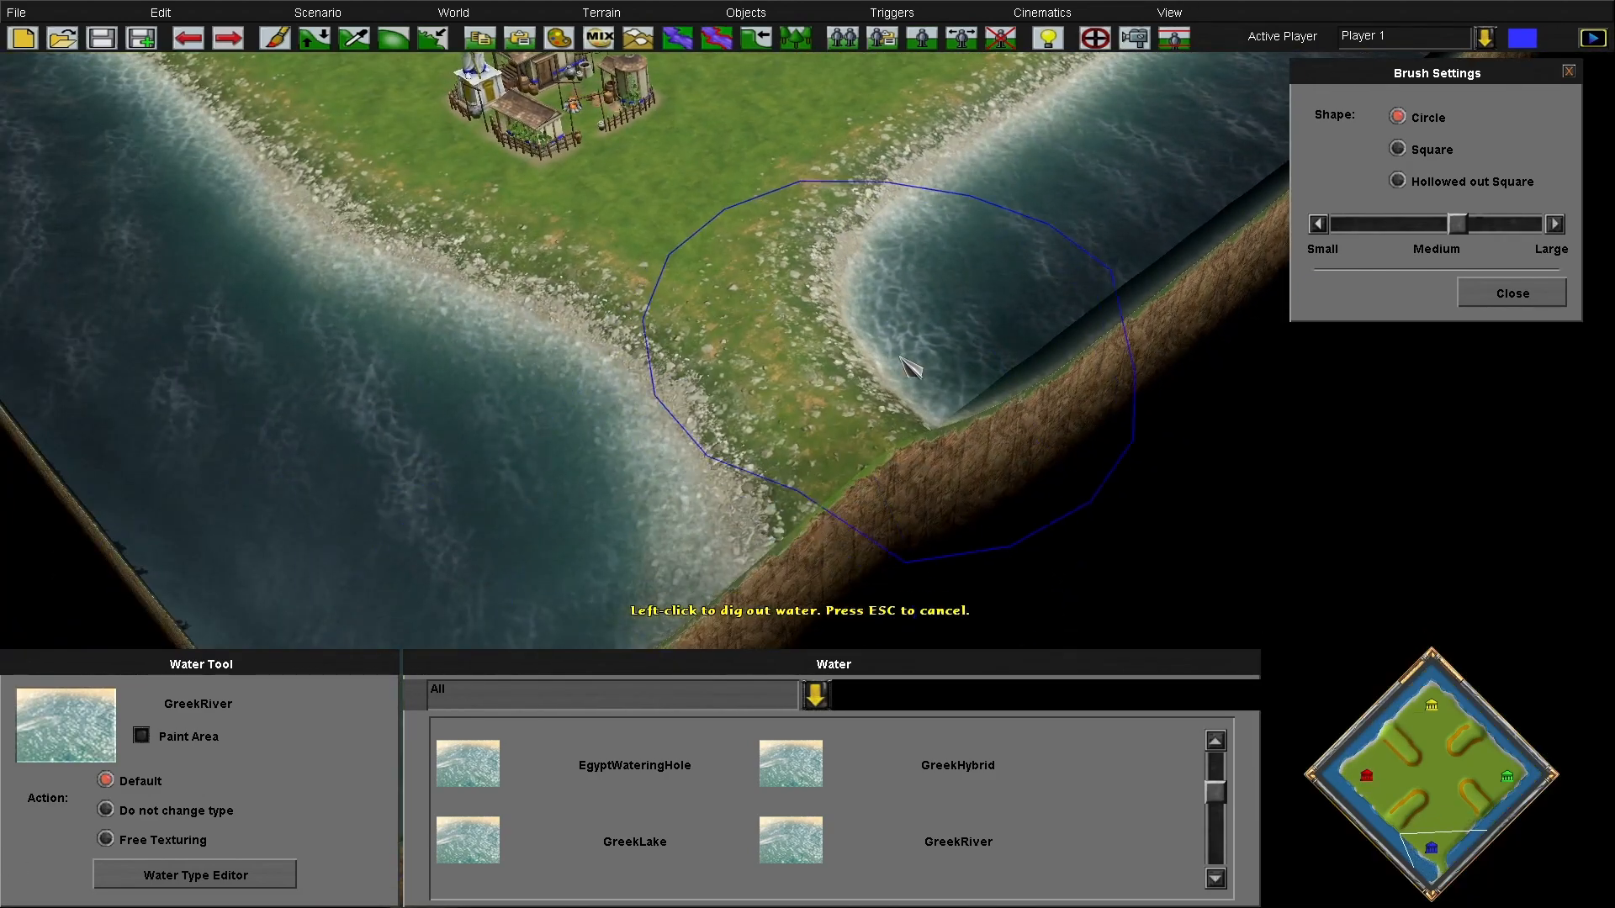
pyautogui.moveTo(911, 367); pyautogui.dragTo(721, 530)
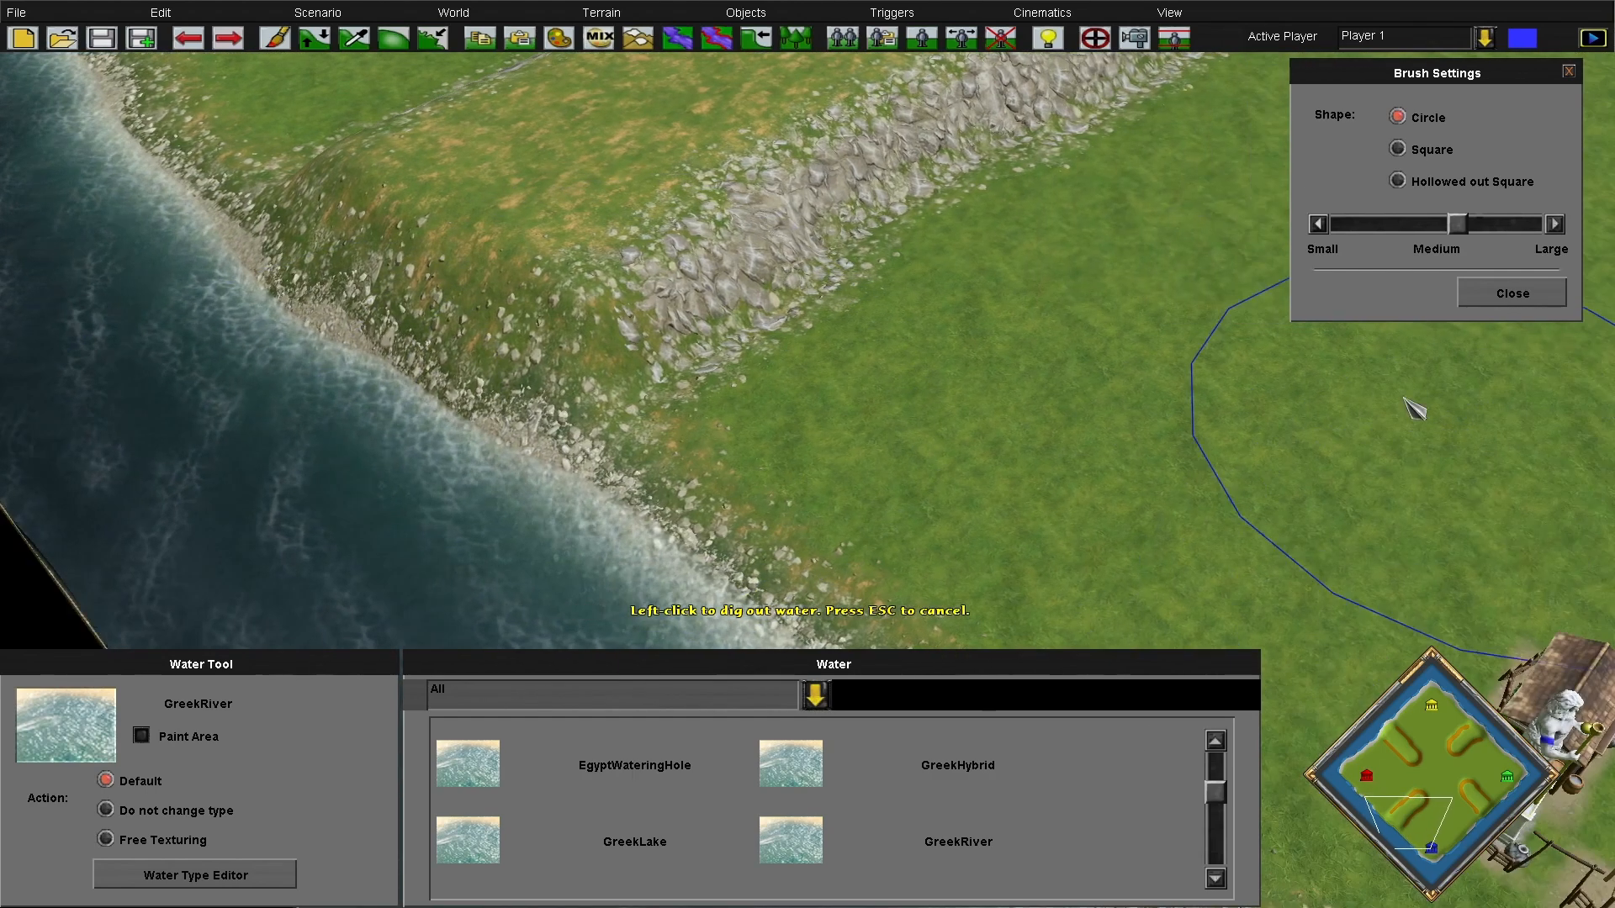
pyautogui.press('Escape')
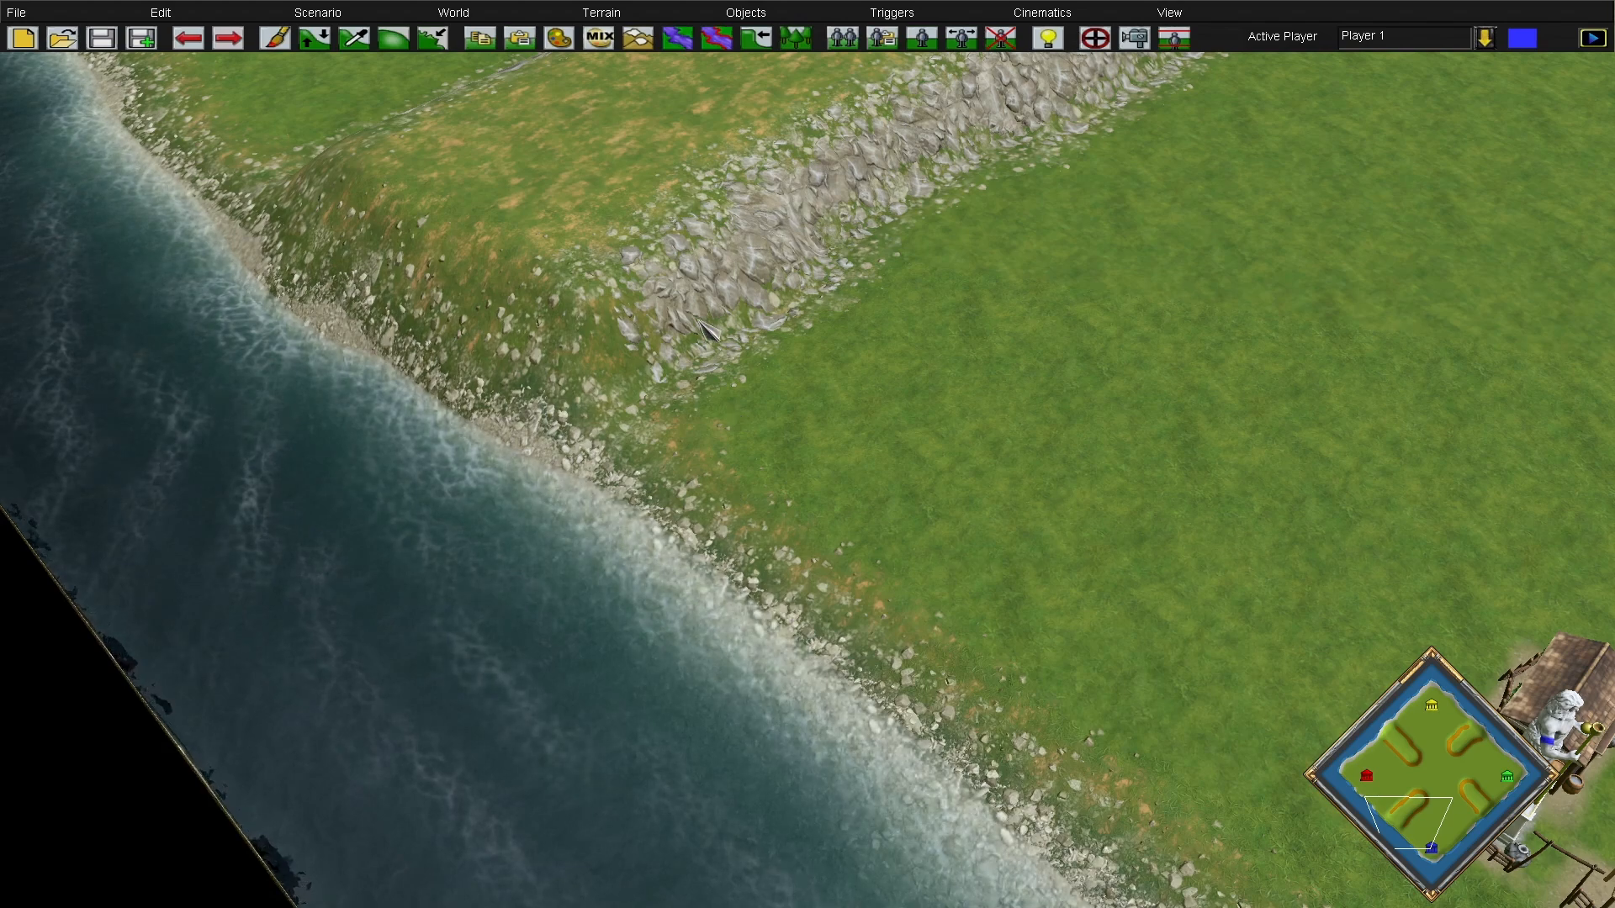
# Switch to terrain painting with a small circular brush and sample Greek Cliff 1 from the ridge between the blue and red towns
pyautogui.scroll(2, 711, 286)
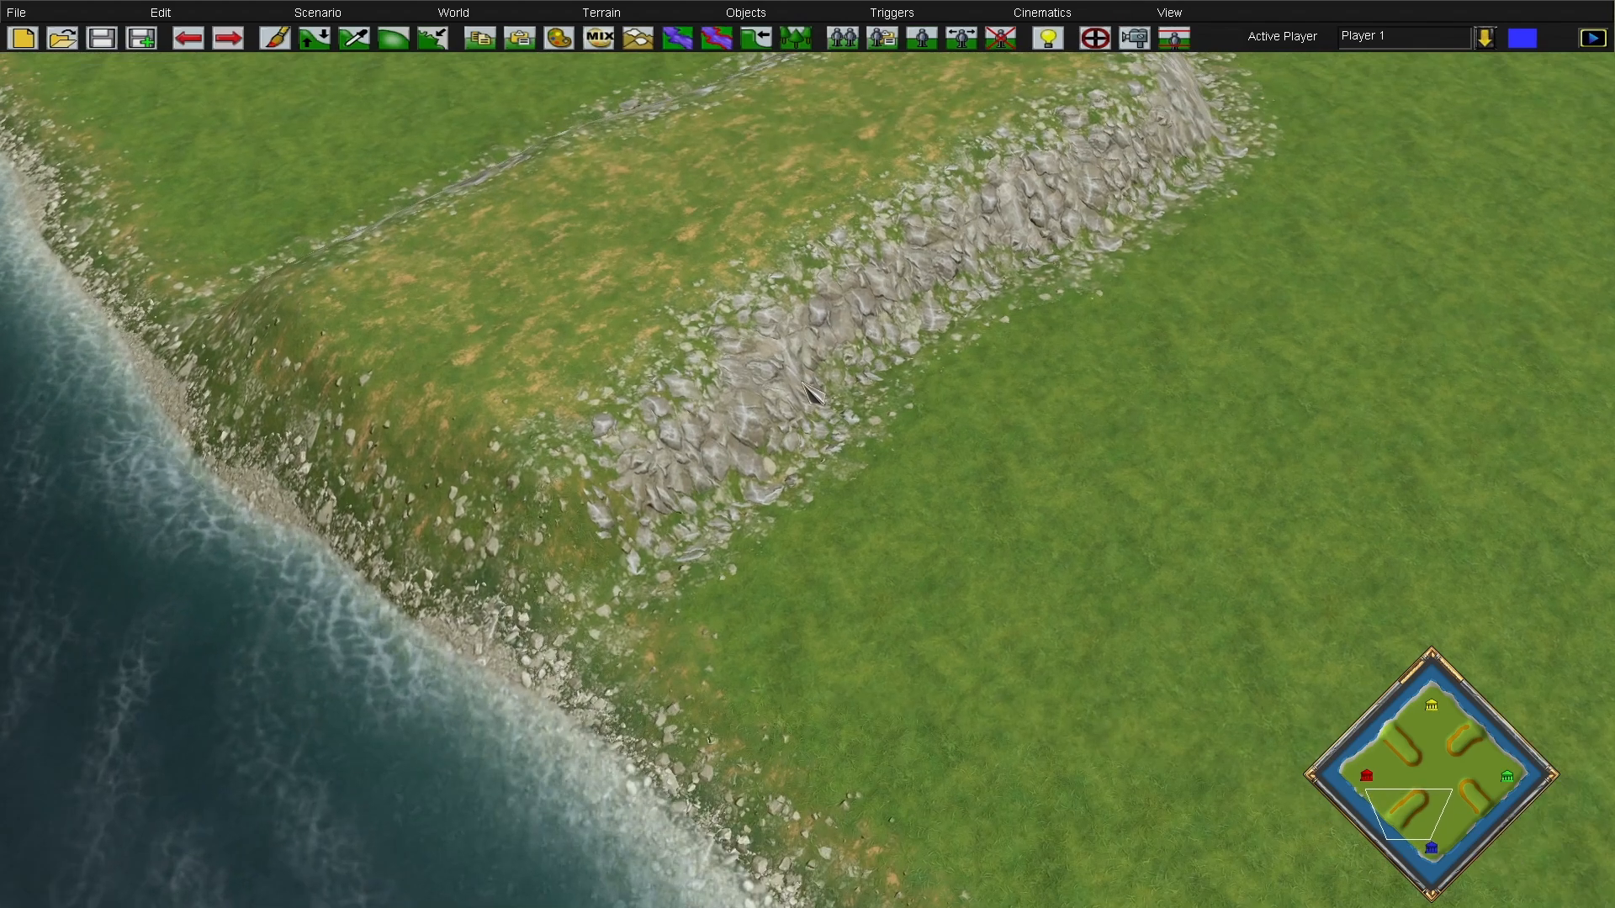
pyautogui.moveTo(8, 533)
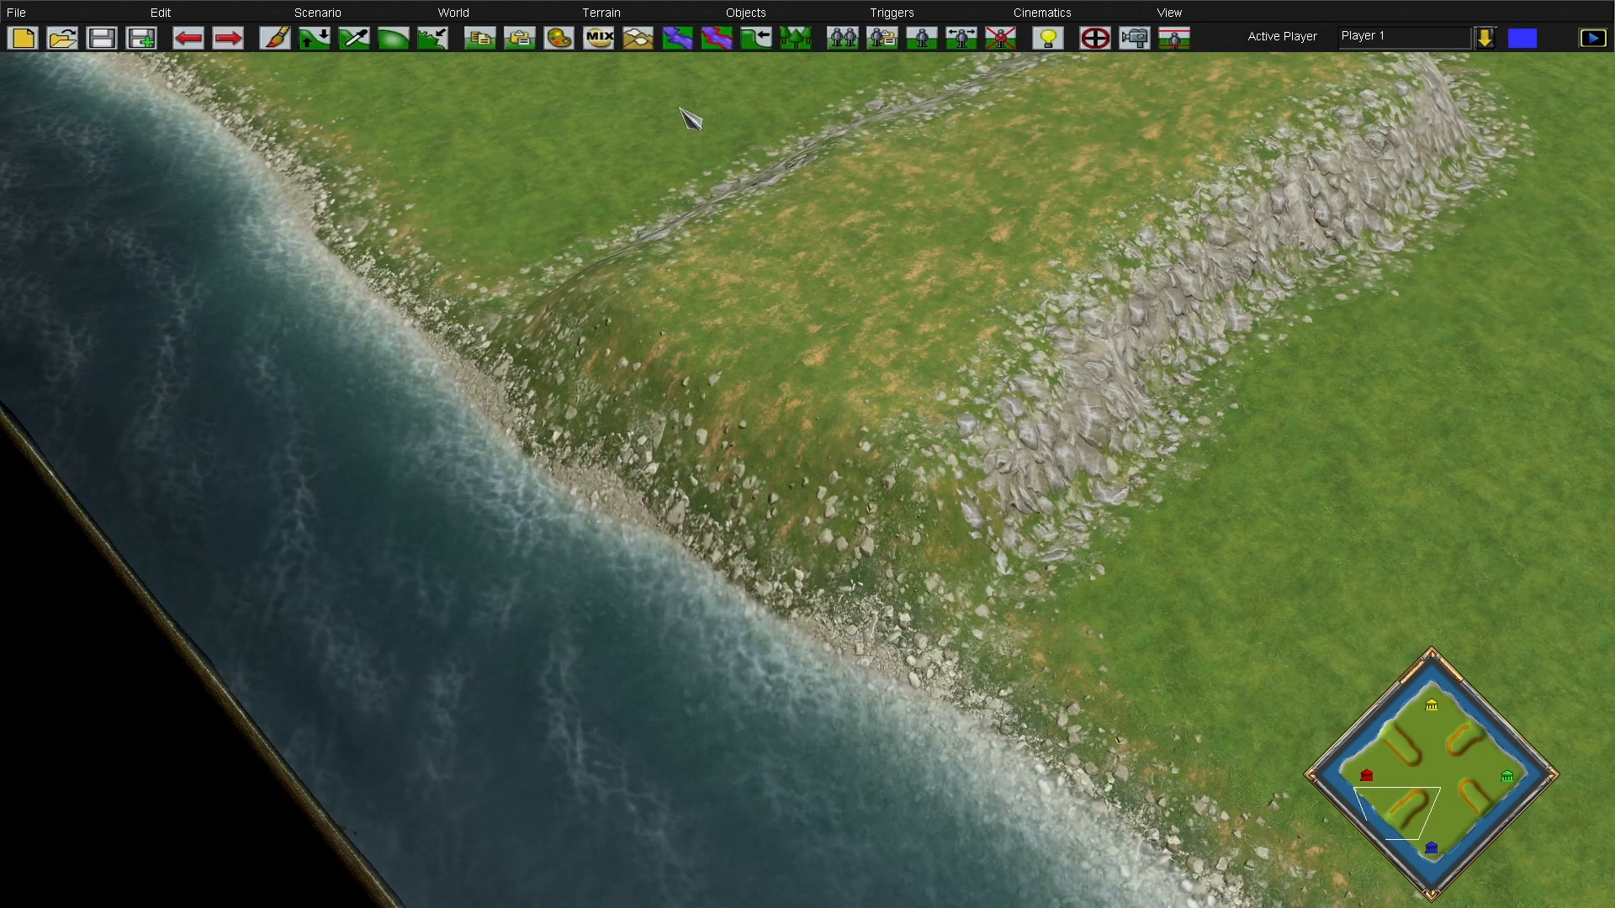
pyautogui.click(558, 38)
pyautogui.moveTo(1465, 226); pyautogui.dragTo(1378, 234)
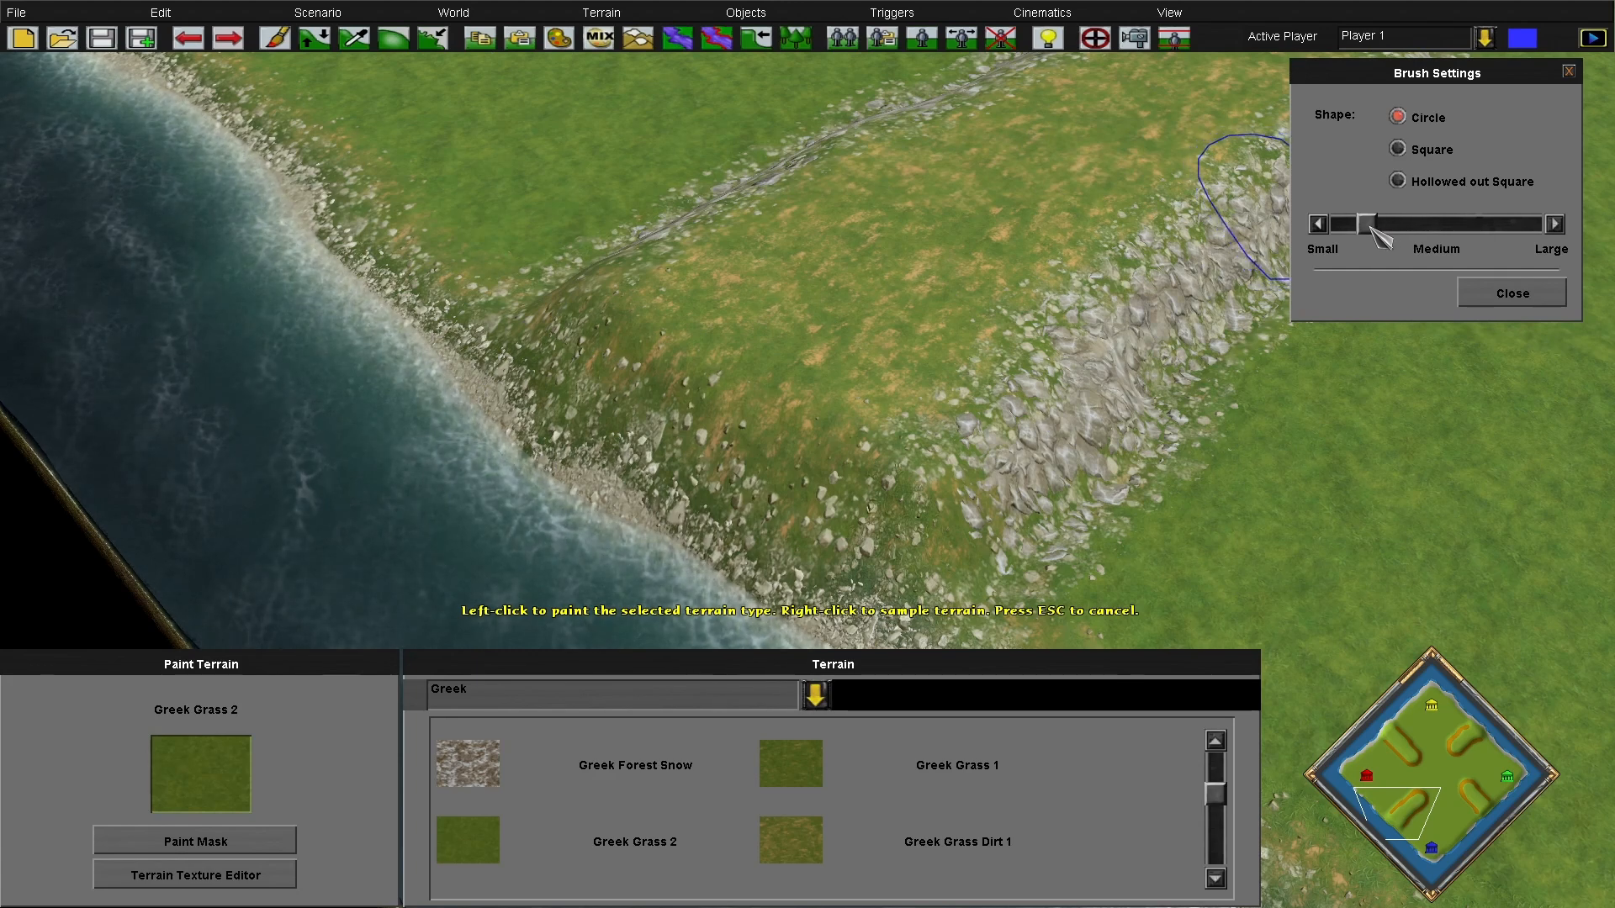
pyautogui.press('Right')
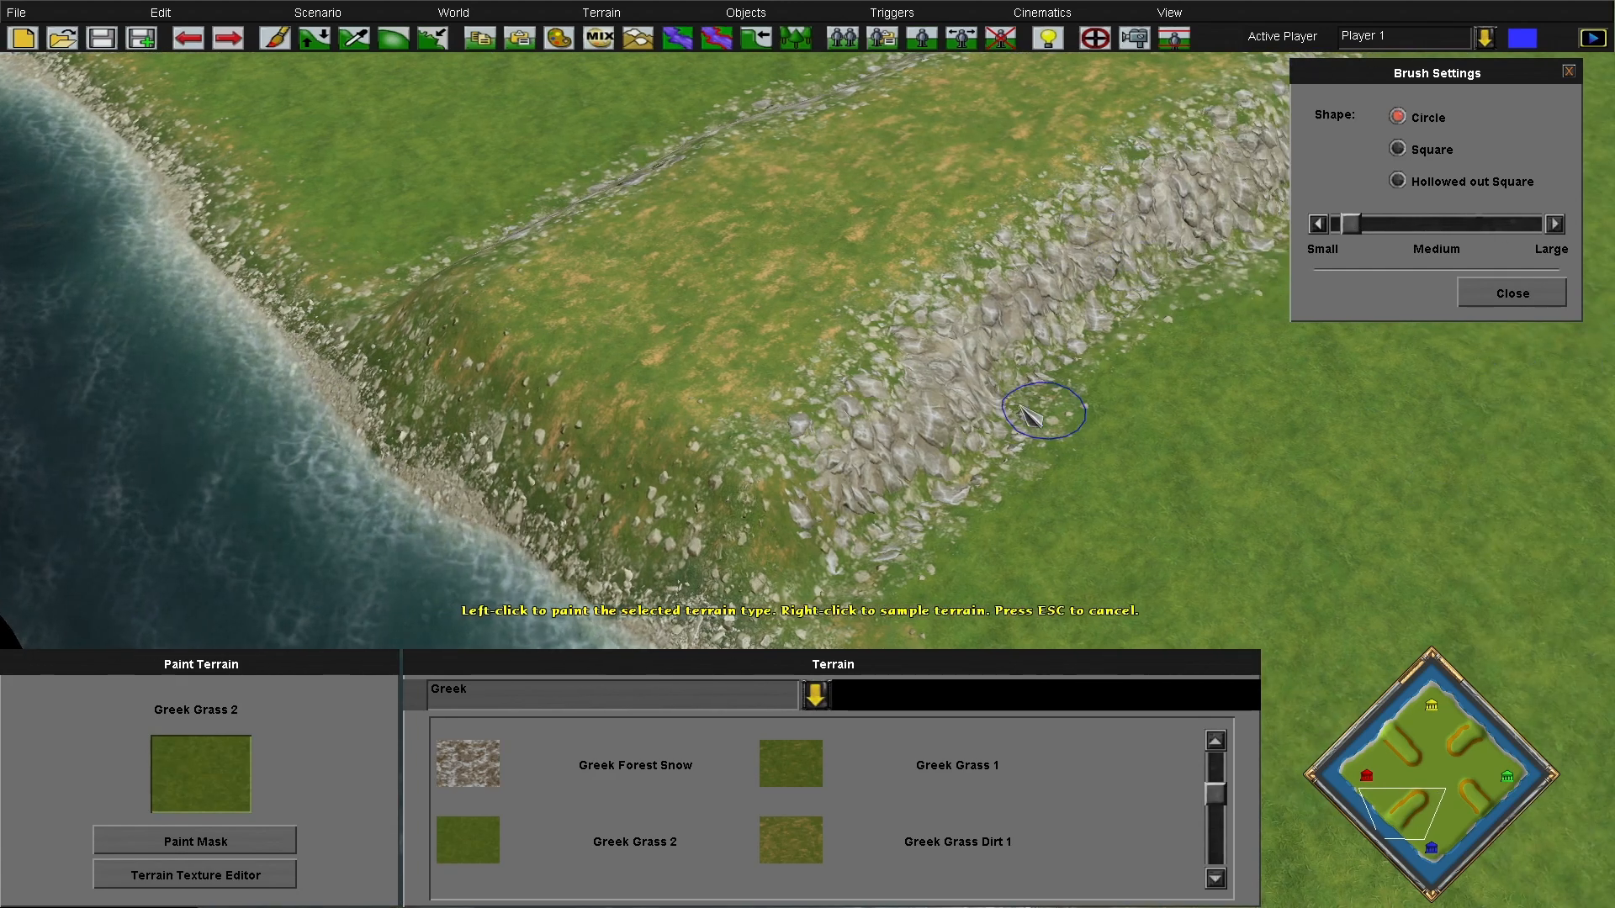
pyautogui.rightClick(950, 414)
# Paint Greek Cliff 1 over the grassy slope where the ridge between the blue and red towns meets the water
pyautogui.press('Down')
pyautogui.moveTo(864, 338)
pyautogui.mouseDown()
pyautogui.moveTo(815, 362)
pyautogui.moveTo(646, 370)
pyautogui.moveTo(418, 225)
pyautogui.mouseUp()
pyautogui.moveTo(2, 2)
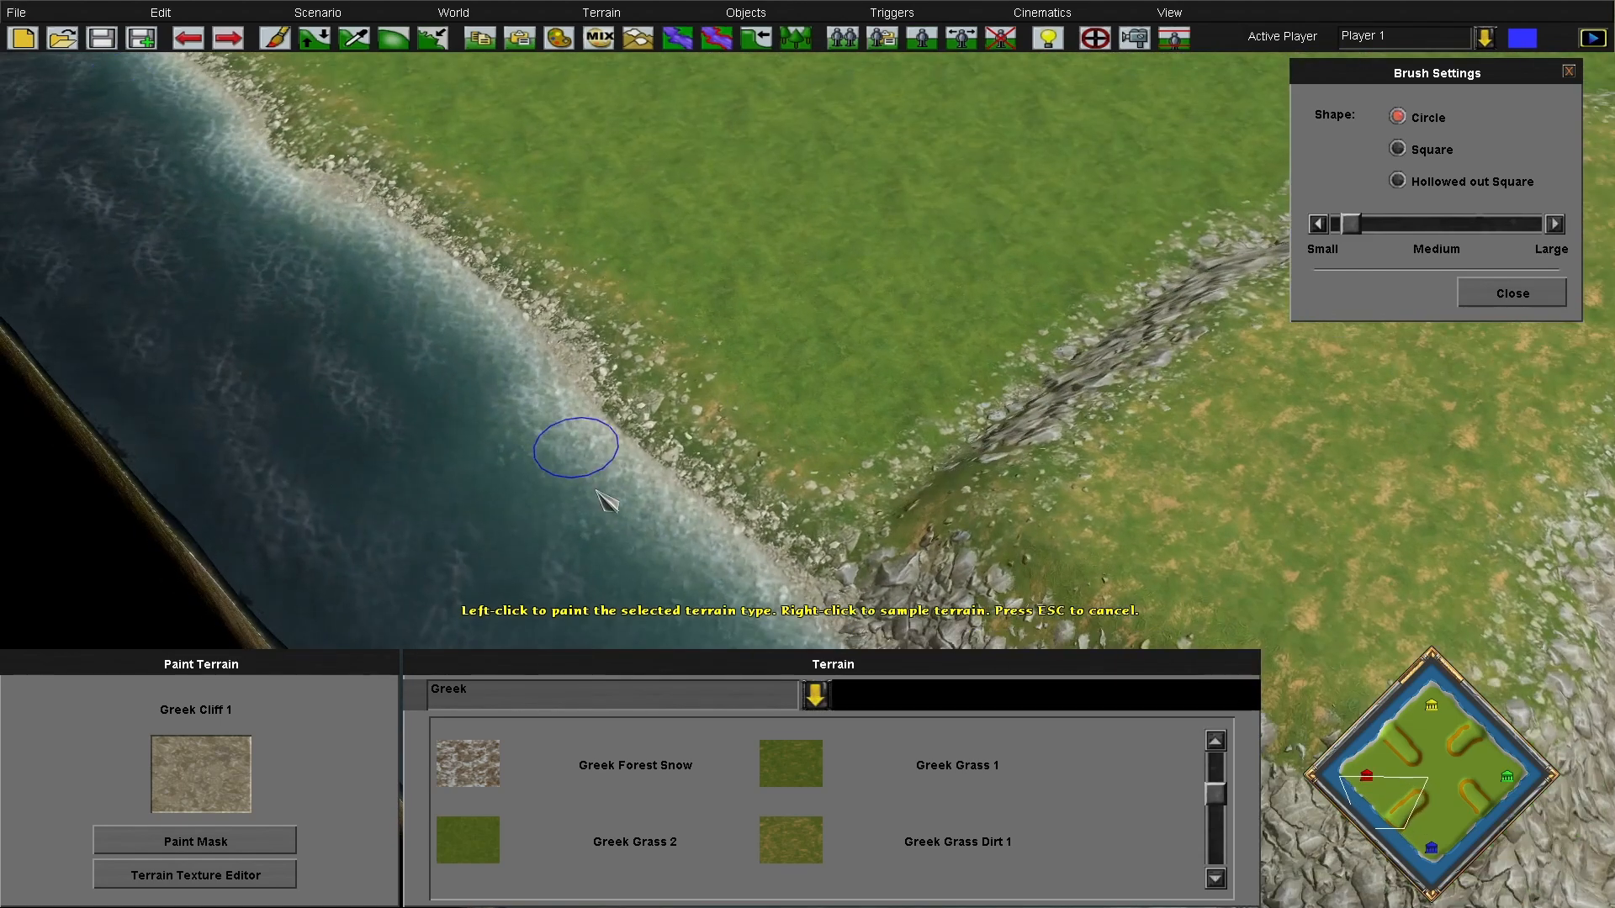
pyautogui.moveTo(927, 538); pyautogui.dragTo(973, 459)
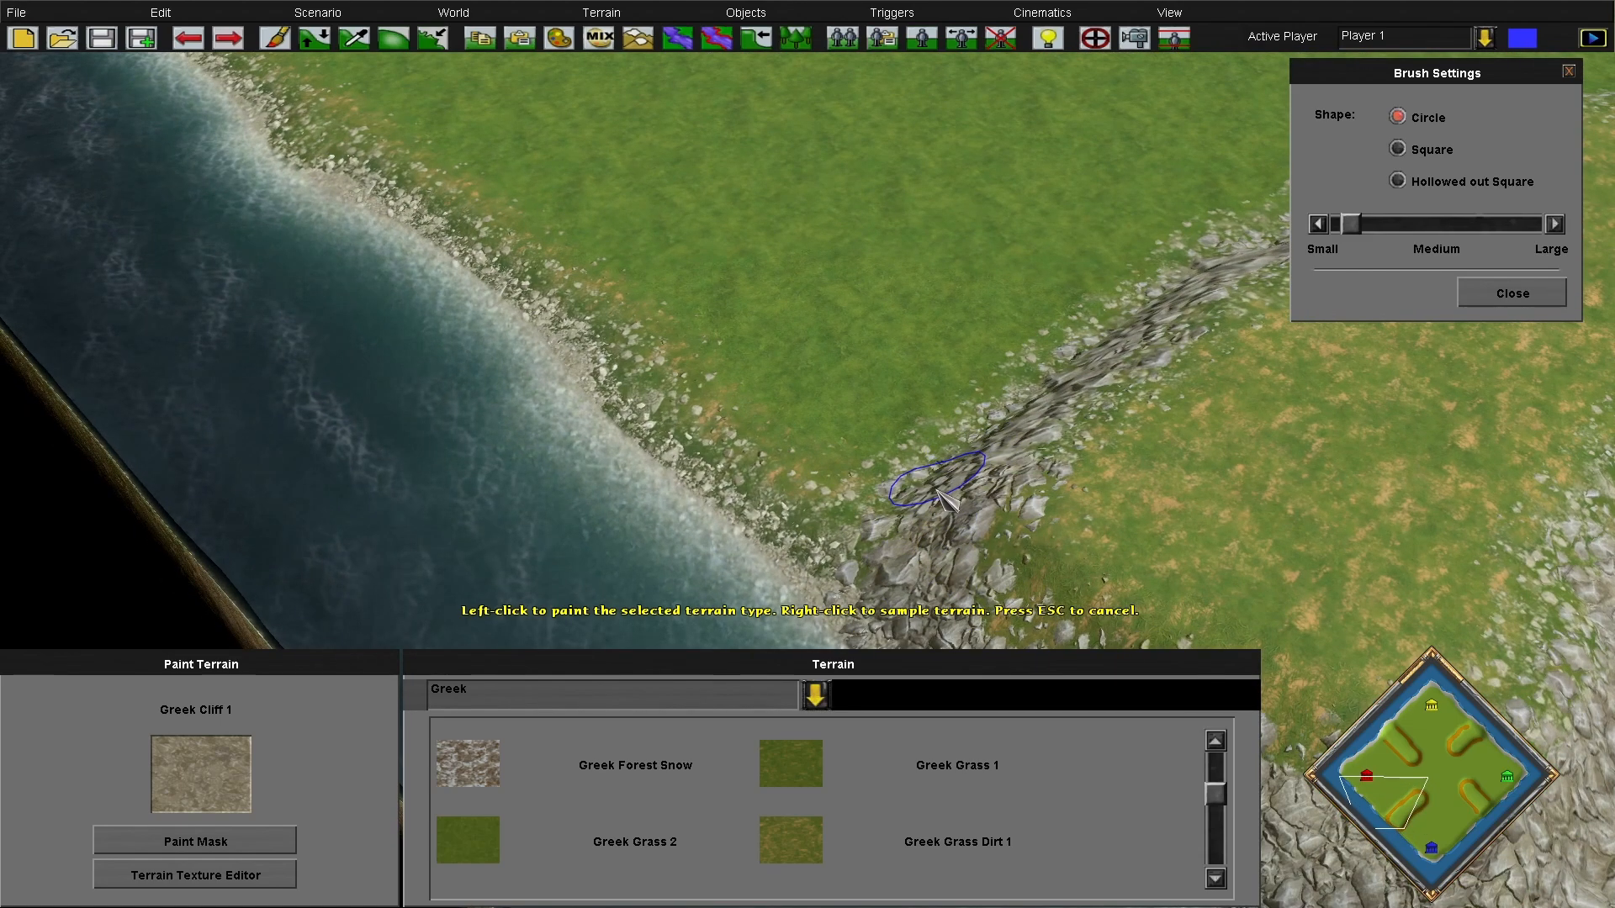
pyautogui.moveTo(723, 907)
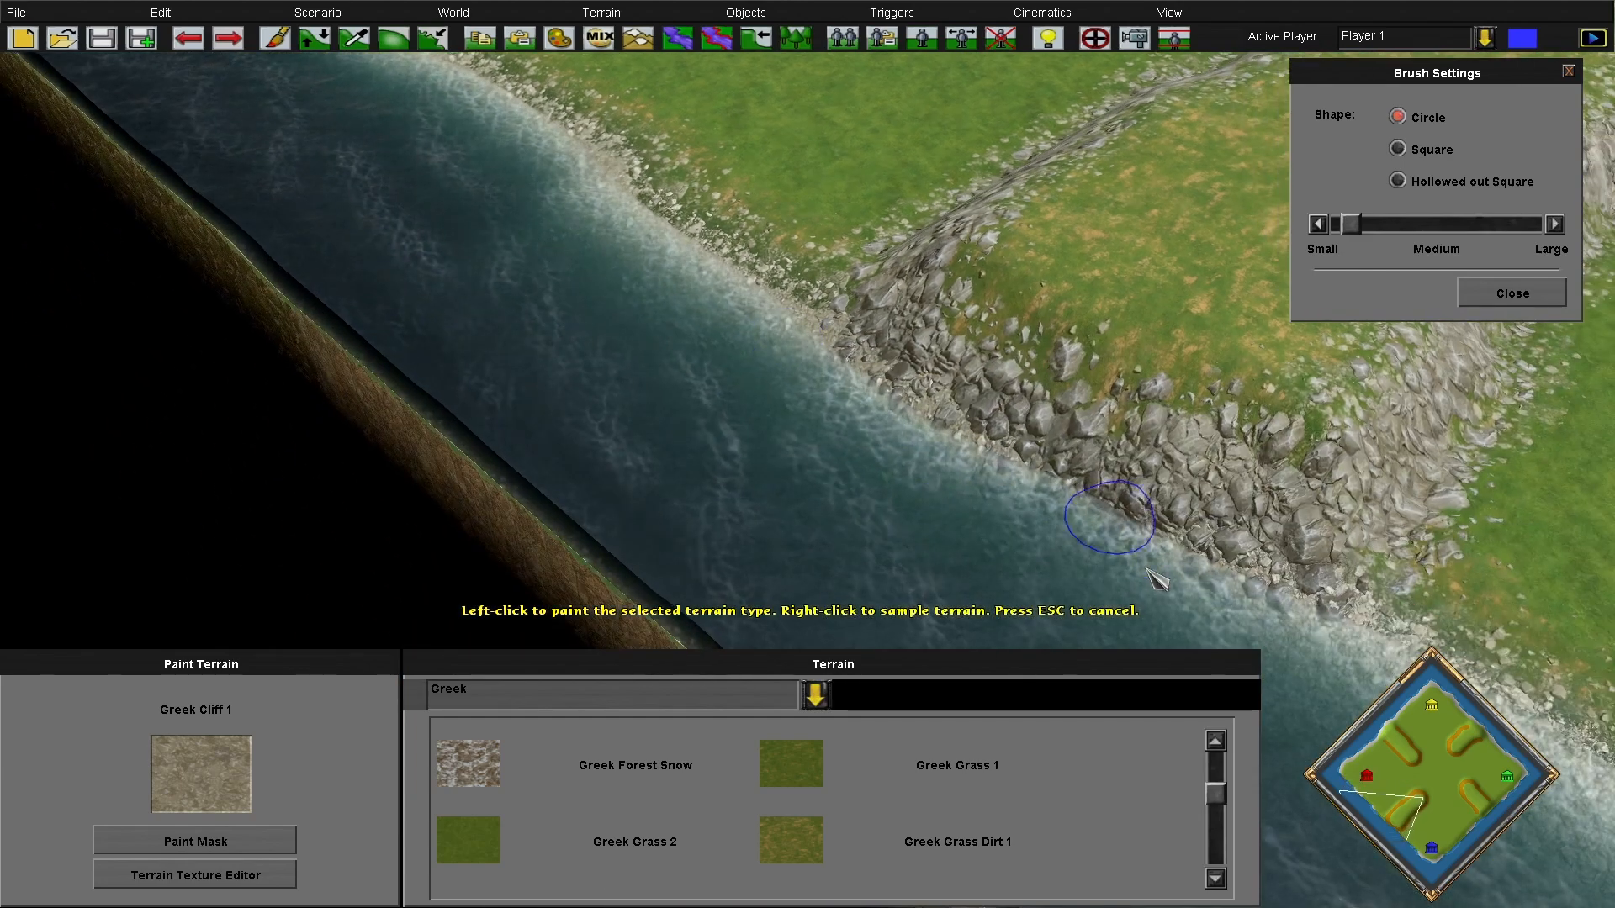
pyautogui.moveTo(1612, 606)
pyautogui.moveTo(1613, 513)
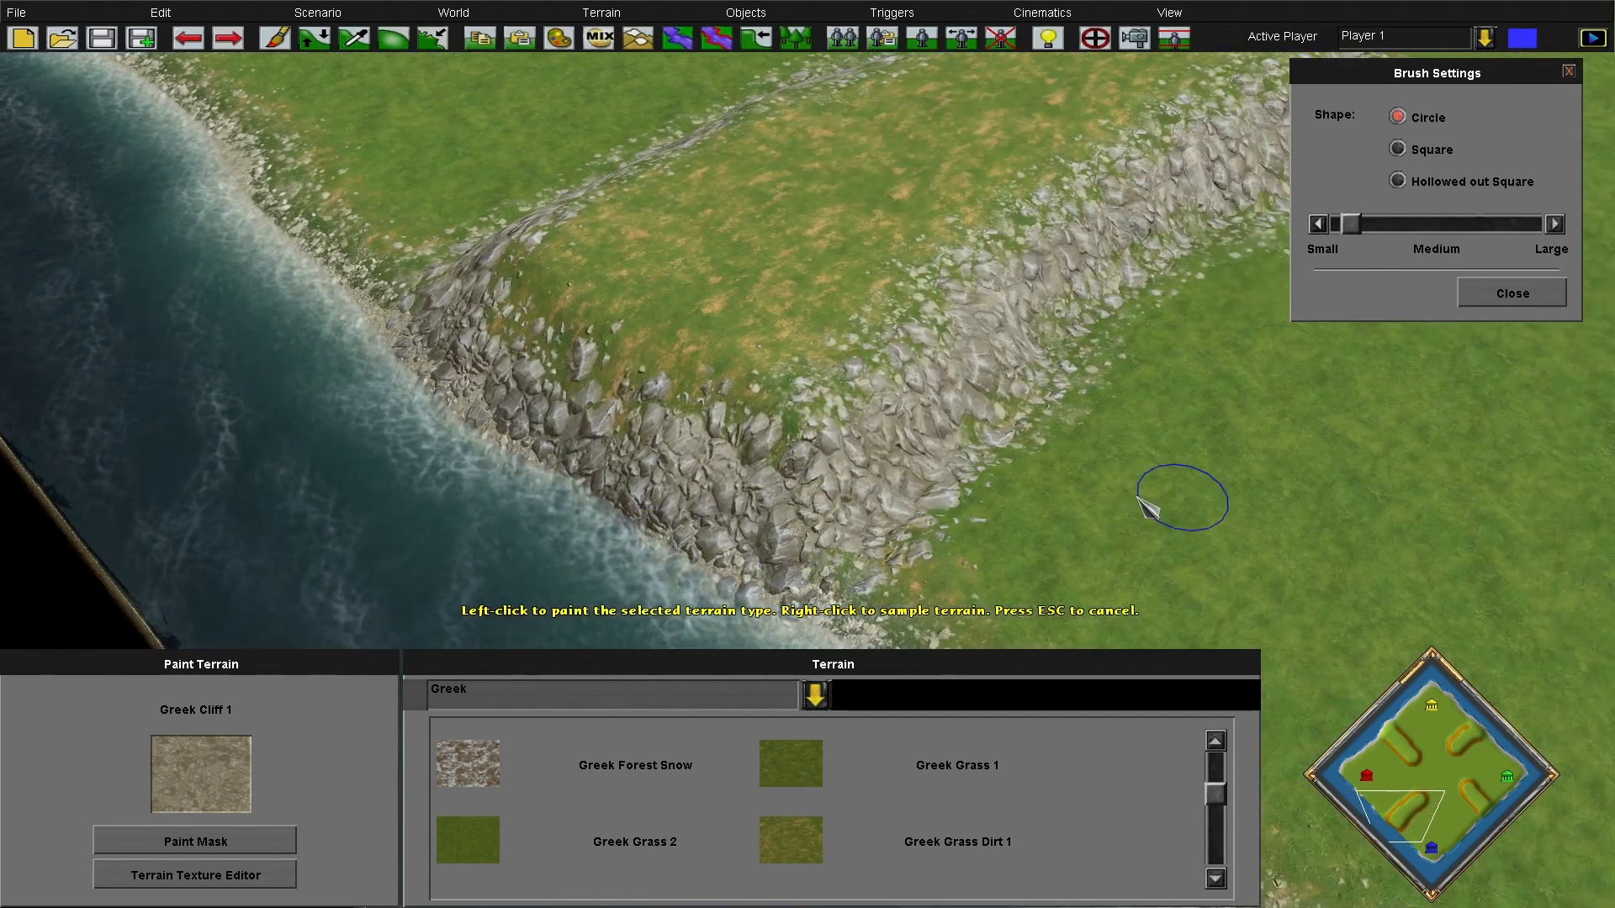
# Sample and paint Greek Grass Rocks 2 on the seaward slope's upper part, and repaint its face with sampled Greek Cliff 1
pyautogui.rightClick(1073, 408)
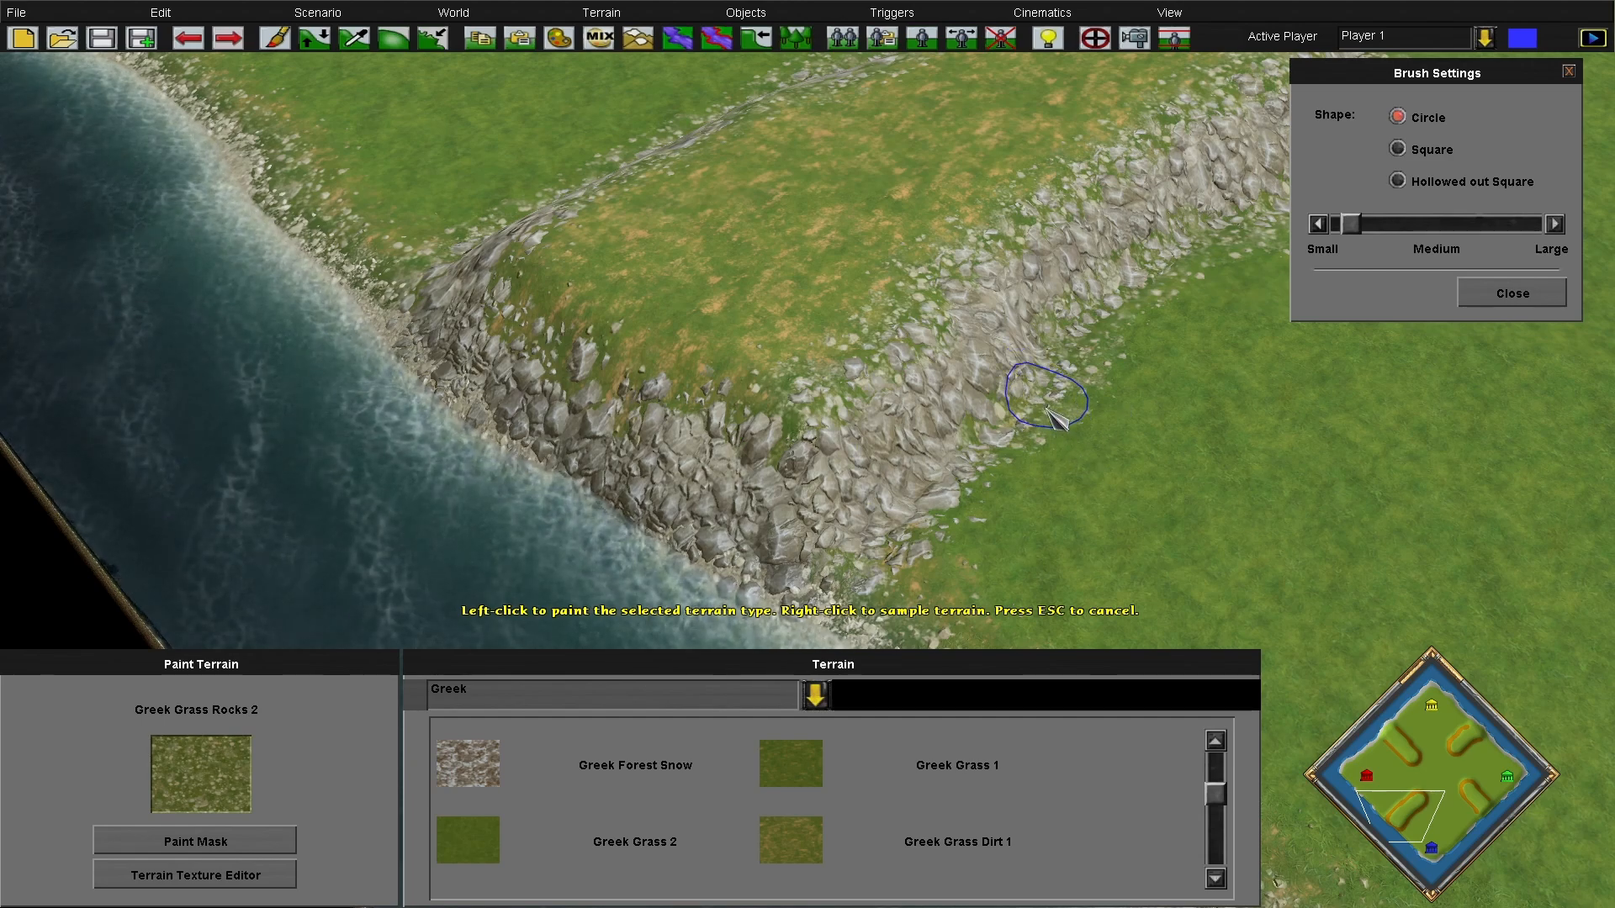
pyautogui.moveTo(762, 400); pyautogui.dragTo(712, 390)
pyautogui.rightClick(862, 416)
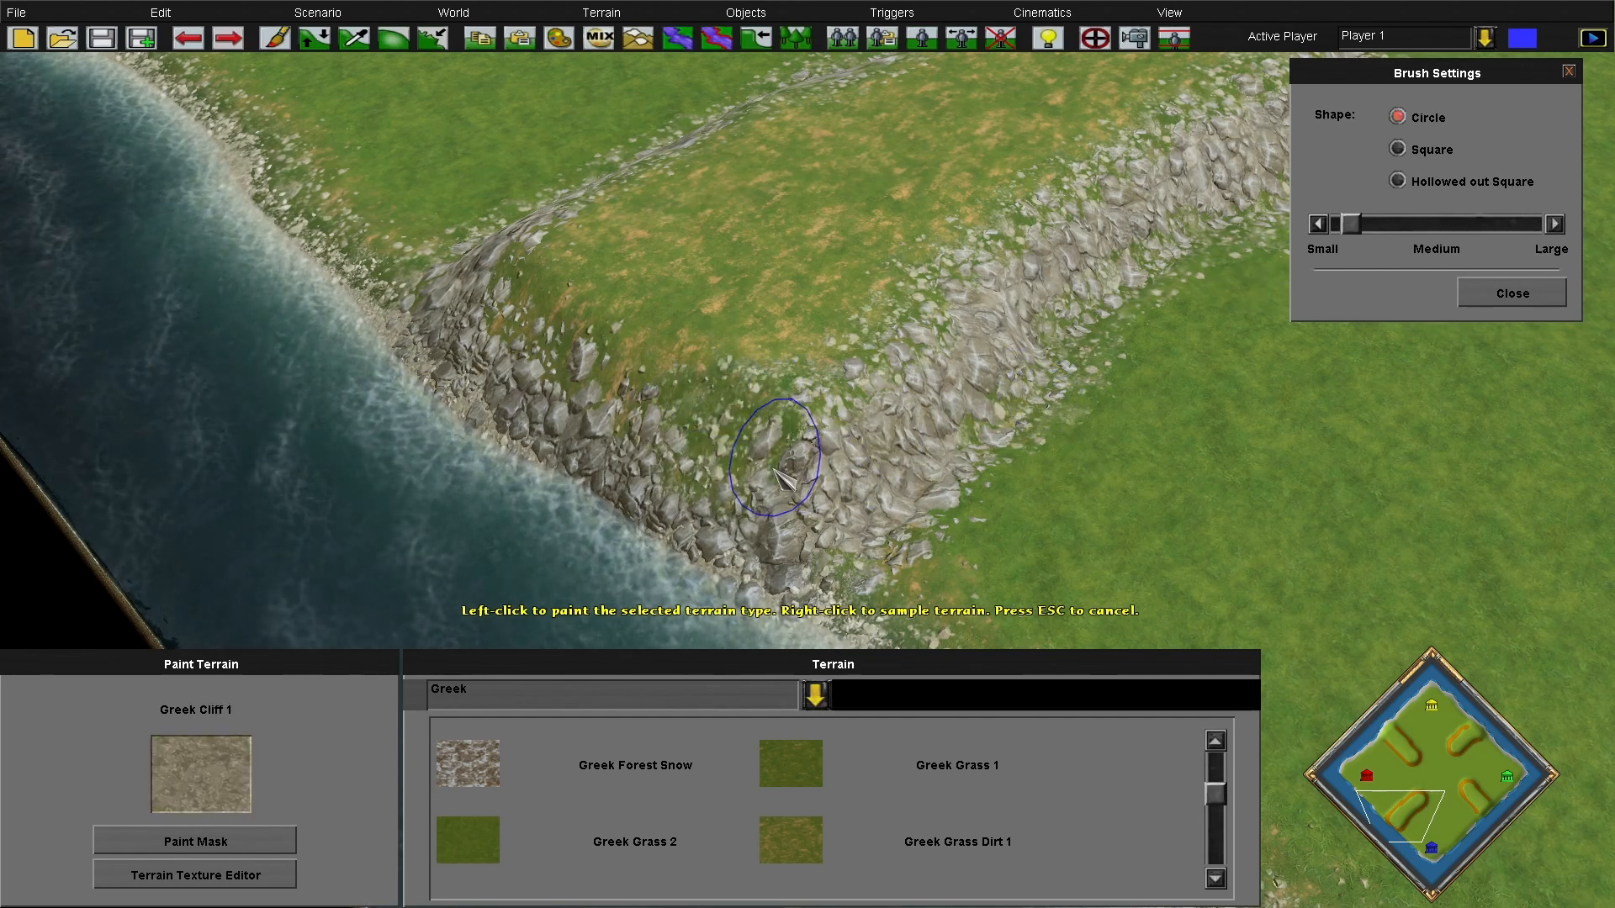
pyautogui.moveTo(555, 374)
pyautogui.mouseDown()
pyautogui.moveTo(564, 345)
pyautogui.moveTo(740, 408)
pyautogui.mouseUp()
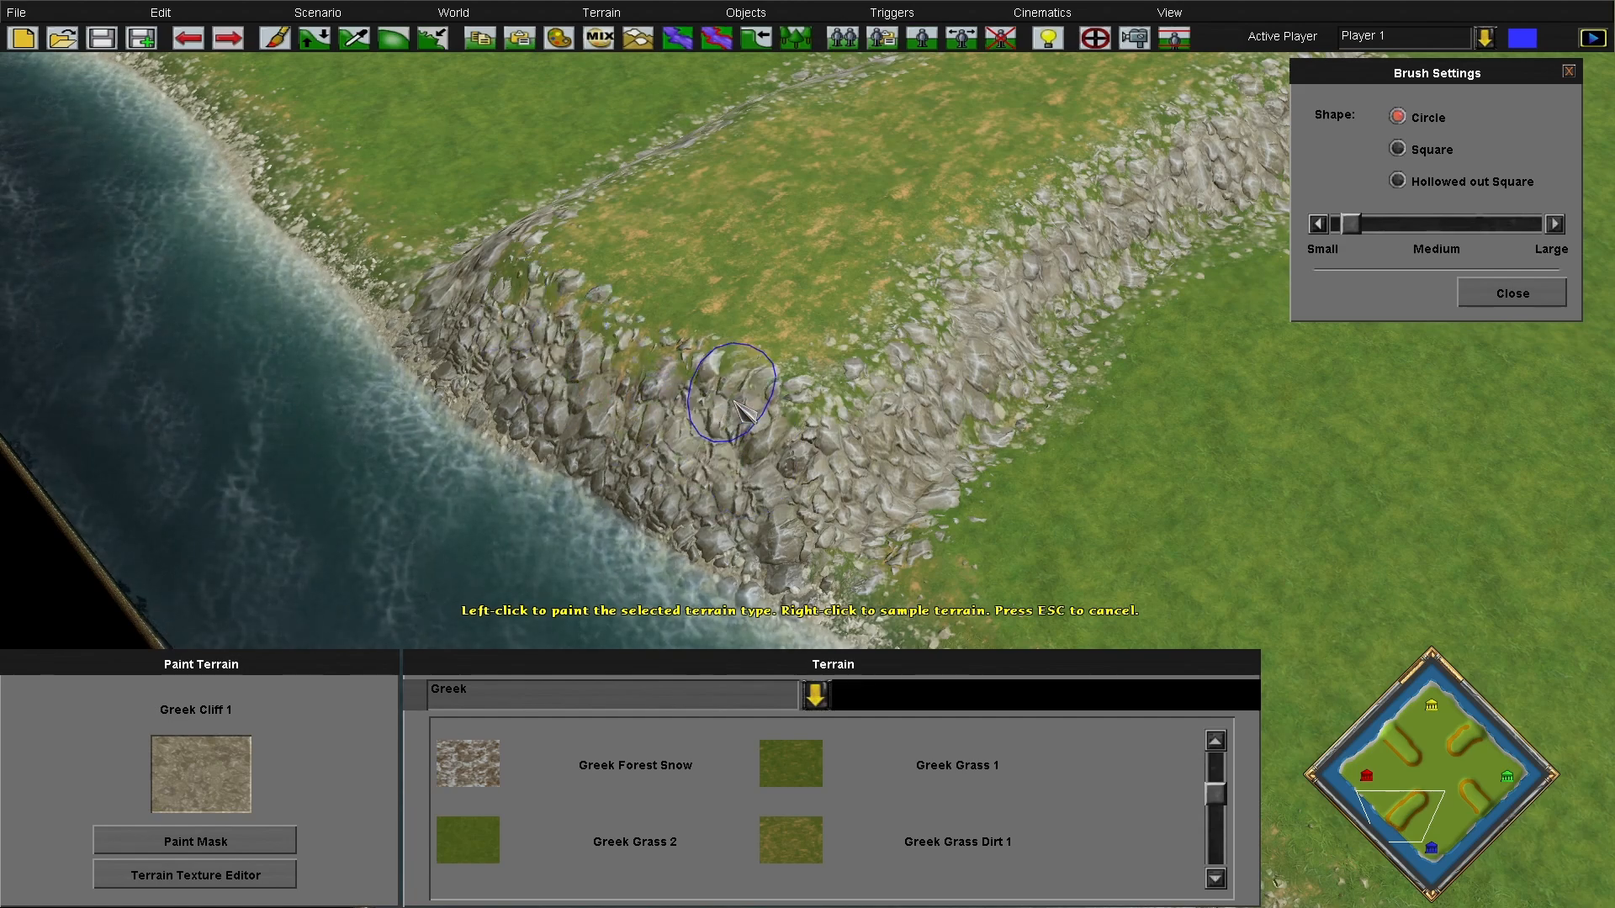
# Blend the seaward cliff's rim into the plateau with sampled Greek Grass Rocks 2, undoing the stroke that runs too far inland
pyautogui.rightClick(932, 289)
pyautogui.moveTo(875, 324)
pyautogui.mouseDown()
pyautogui.moveTo(786, 361)
pyautogui.moveTo(715, 311)
pyautogui.mouseUp()
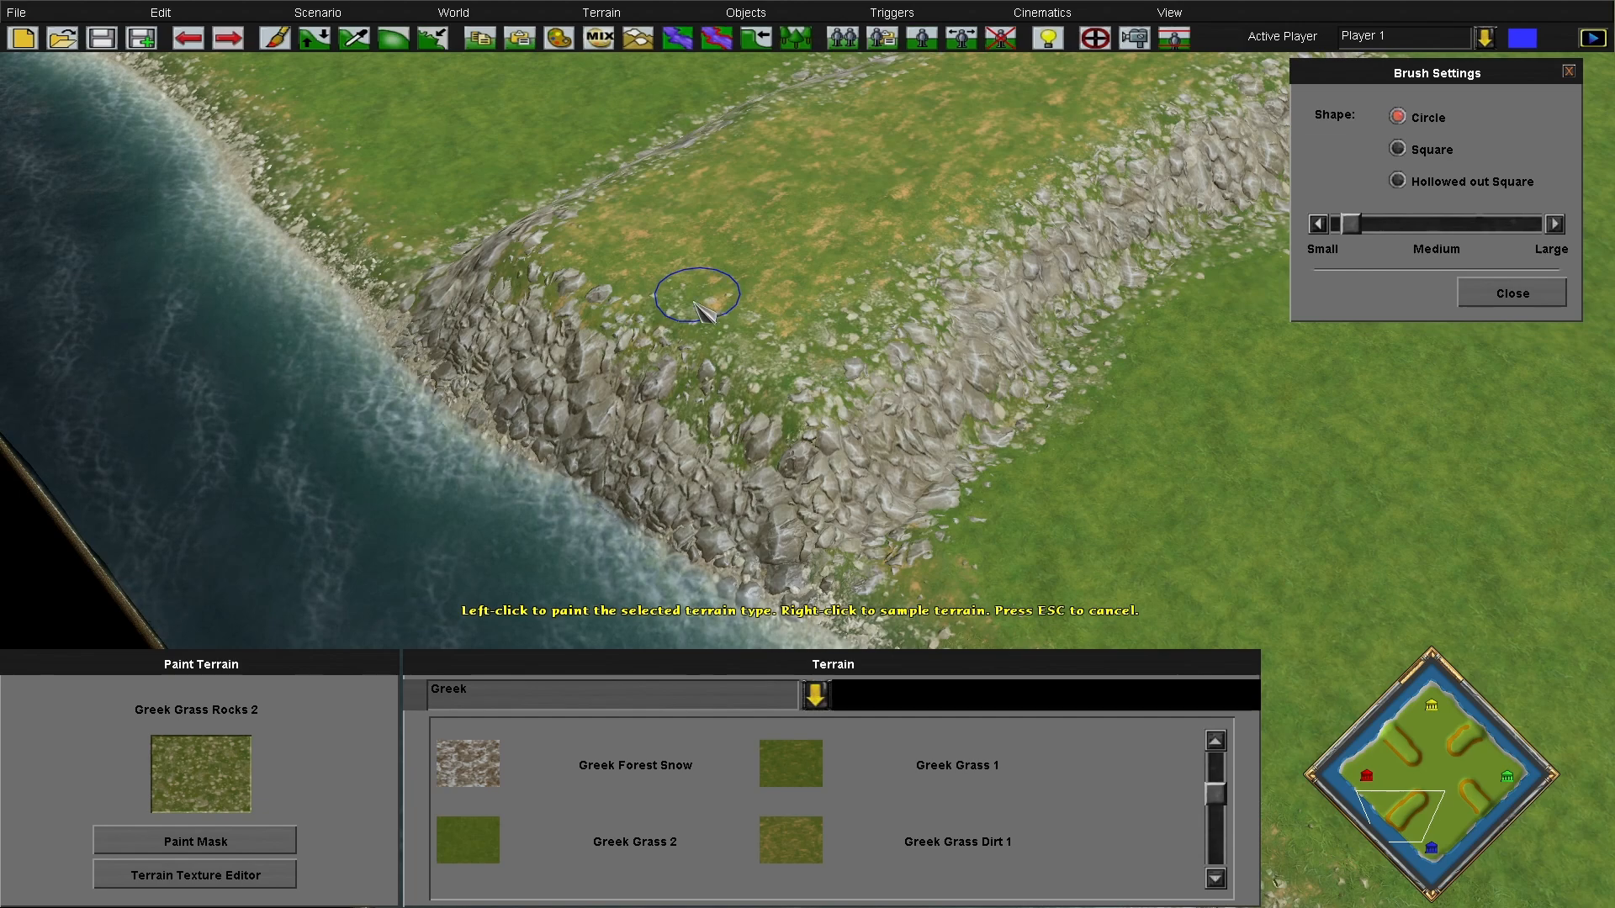
pyautogui.click(190, 43)
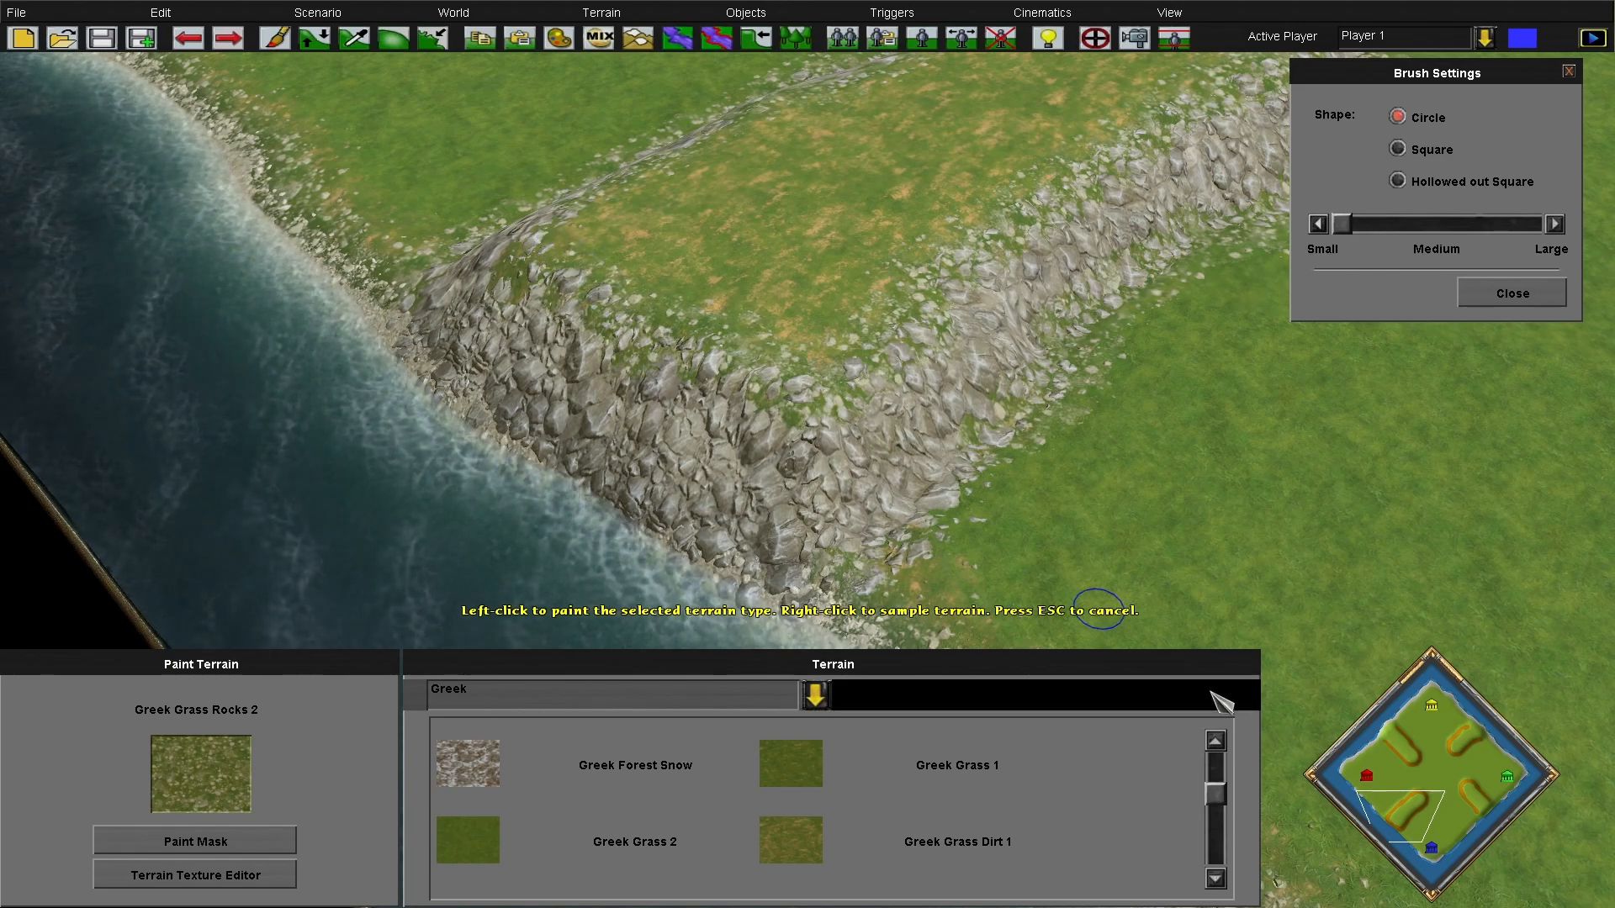
# Smooth the seaward end of the ridge between the blue and green towns with a circular brush between small and medium
pyautogui.rightClick(827, 491)
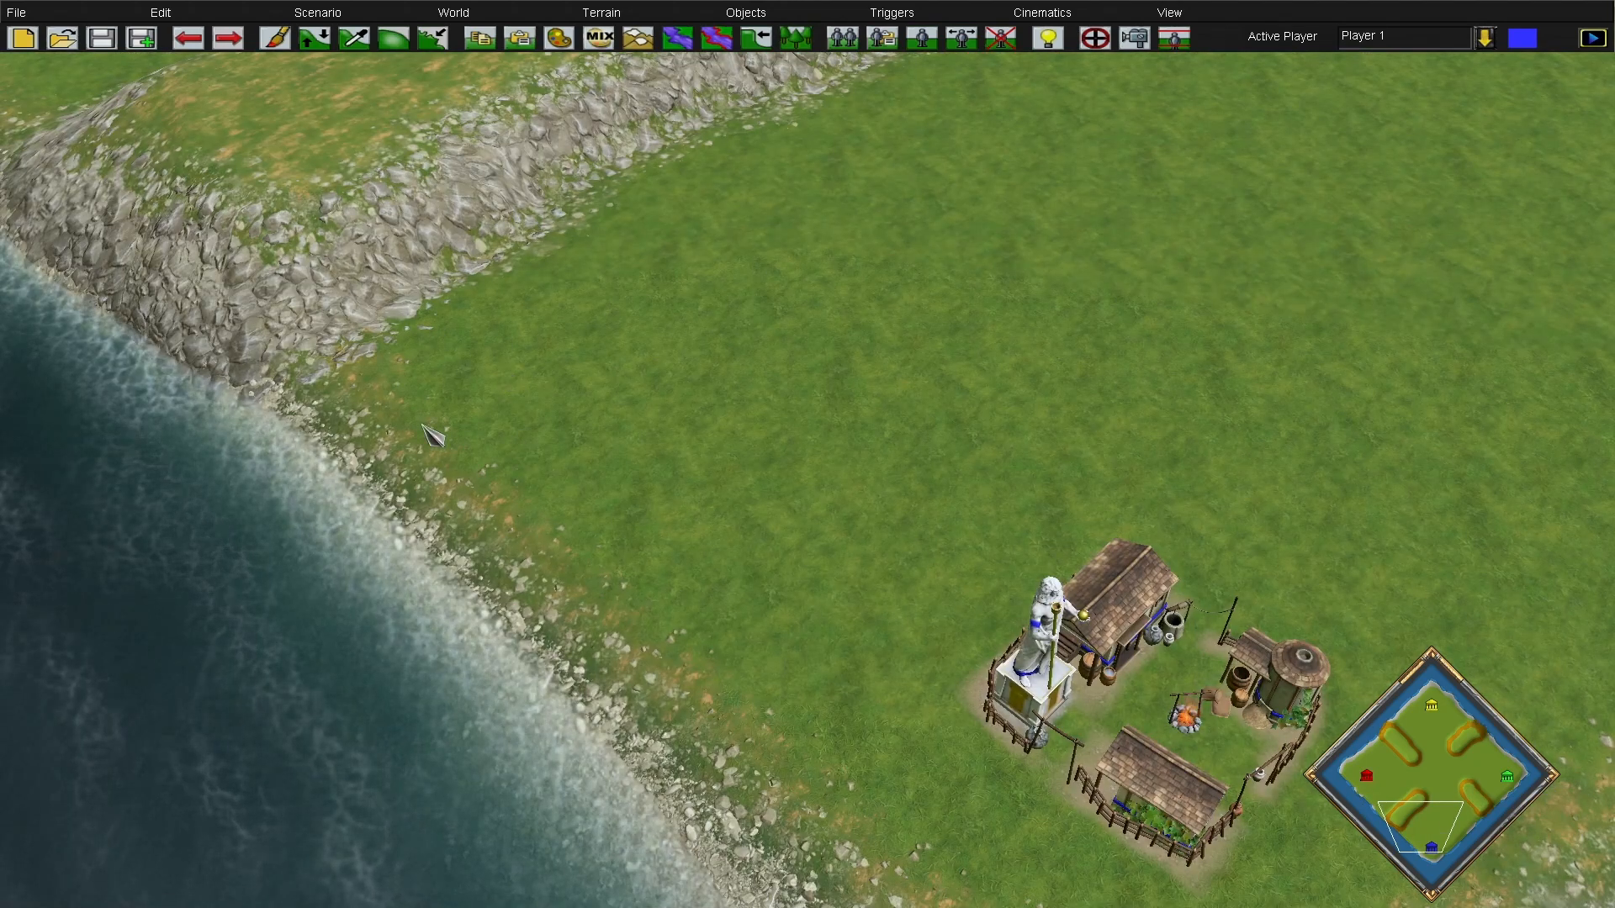
pyautogui.moveTo(1453, 841); pyautogui.dragTo(1432, 809)
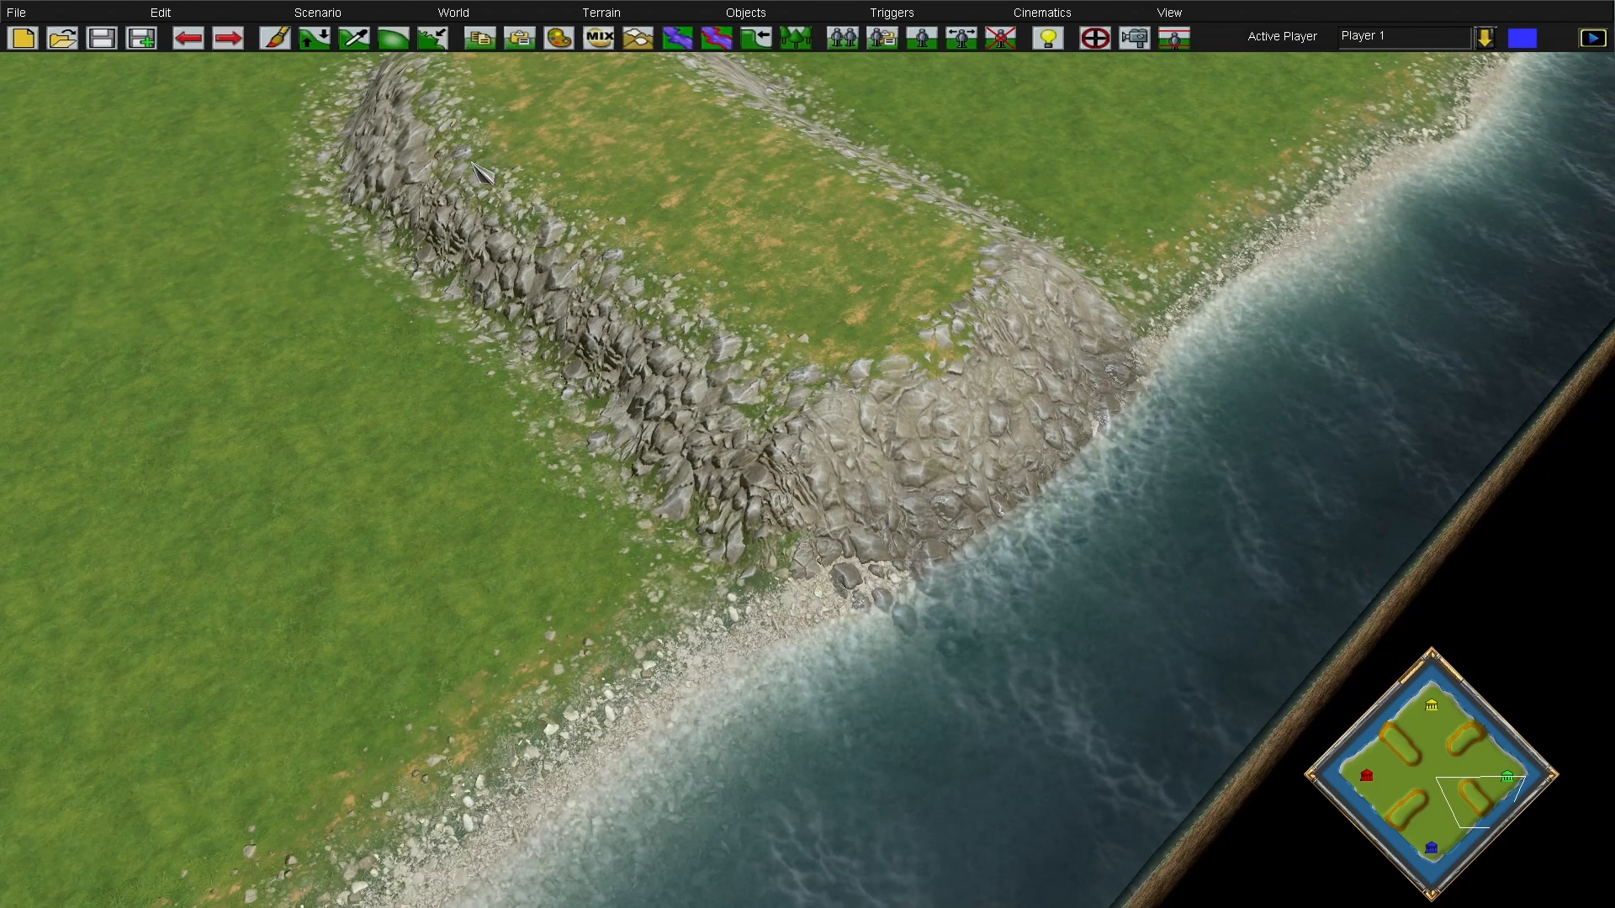
pyautogui.click(395, 48)
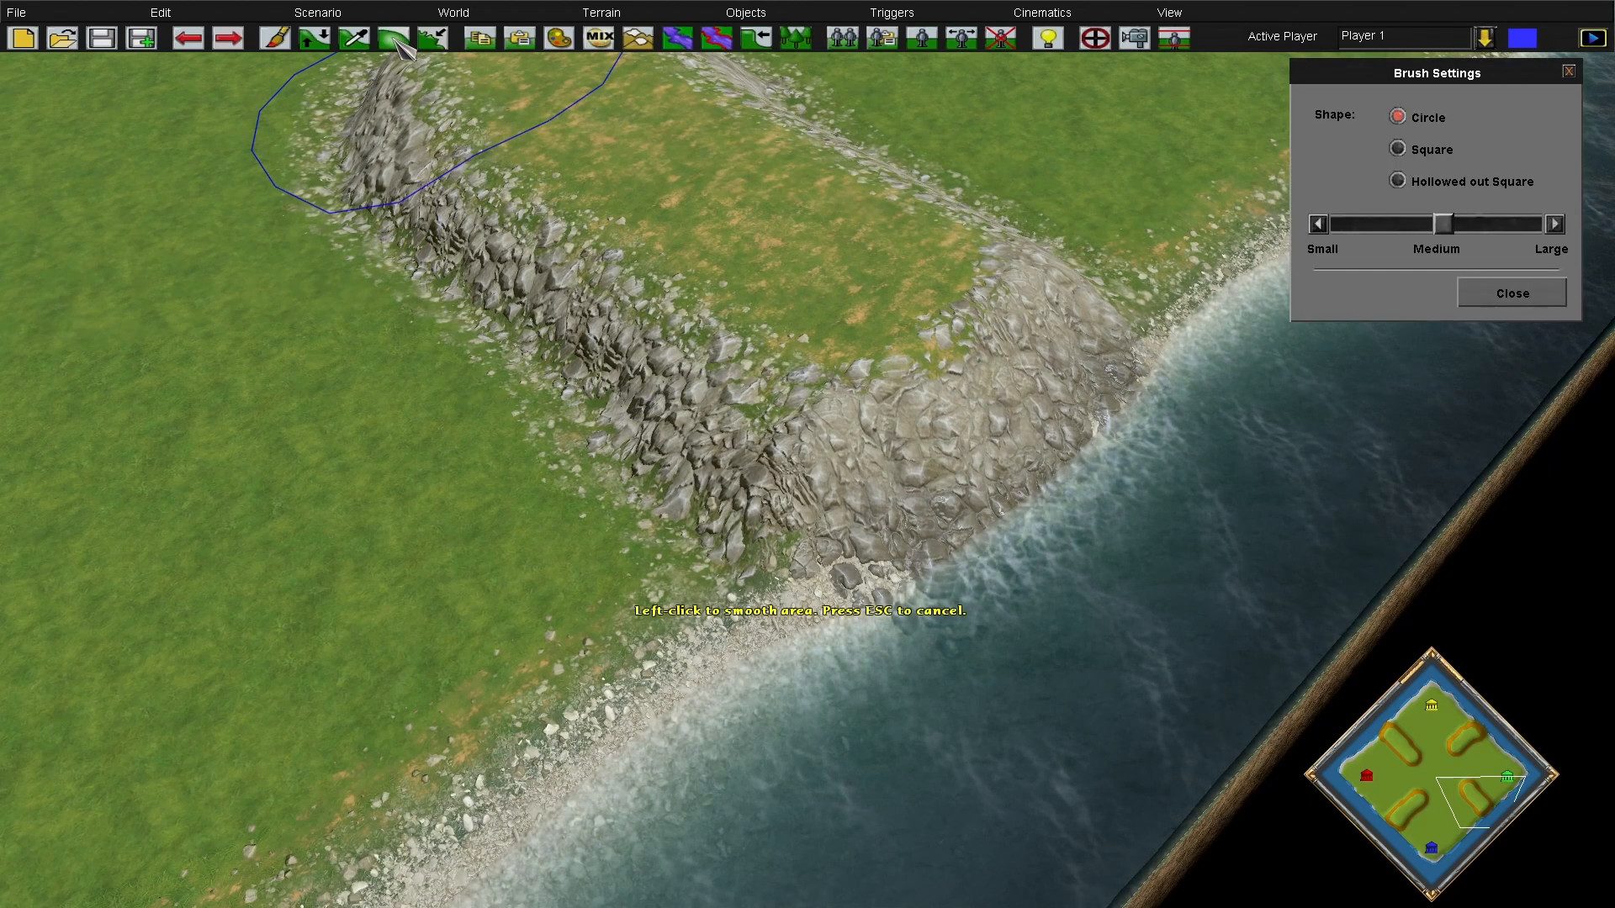
pyautogui.moveTo(1446, 227); pyautogui.dragTo(1397, 234)
pyautogui.press('Up')
pyautogui.press('Right')
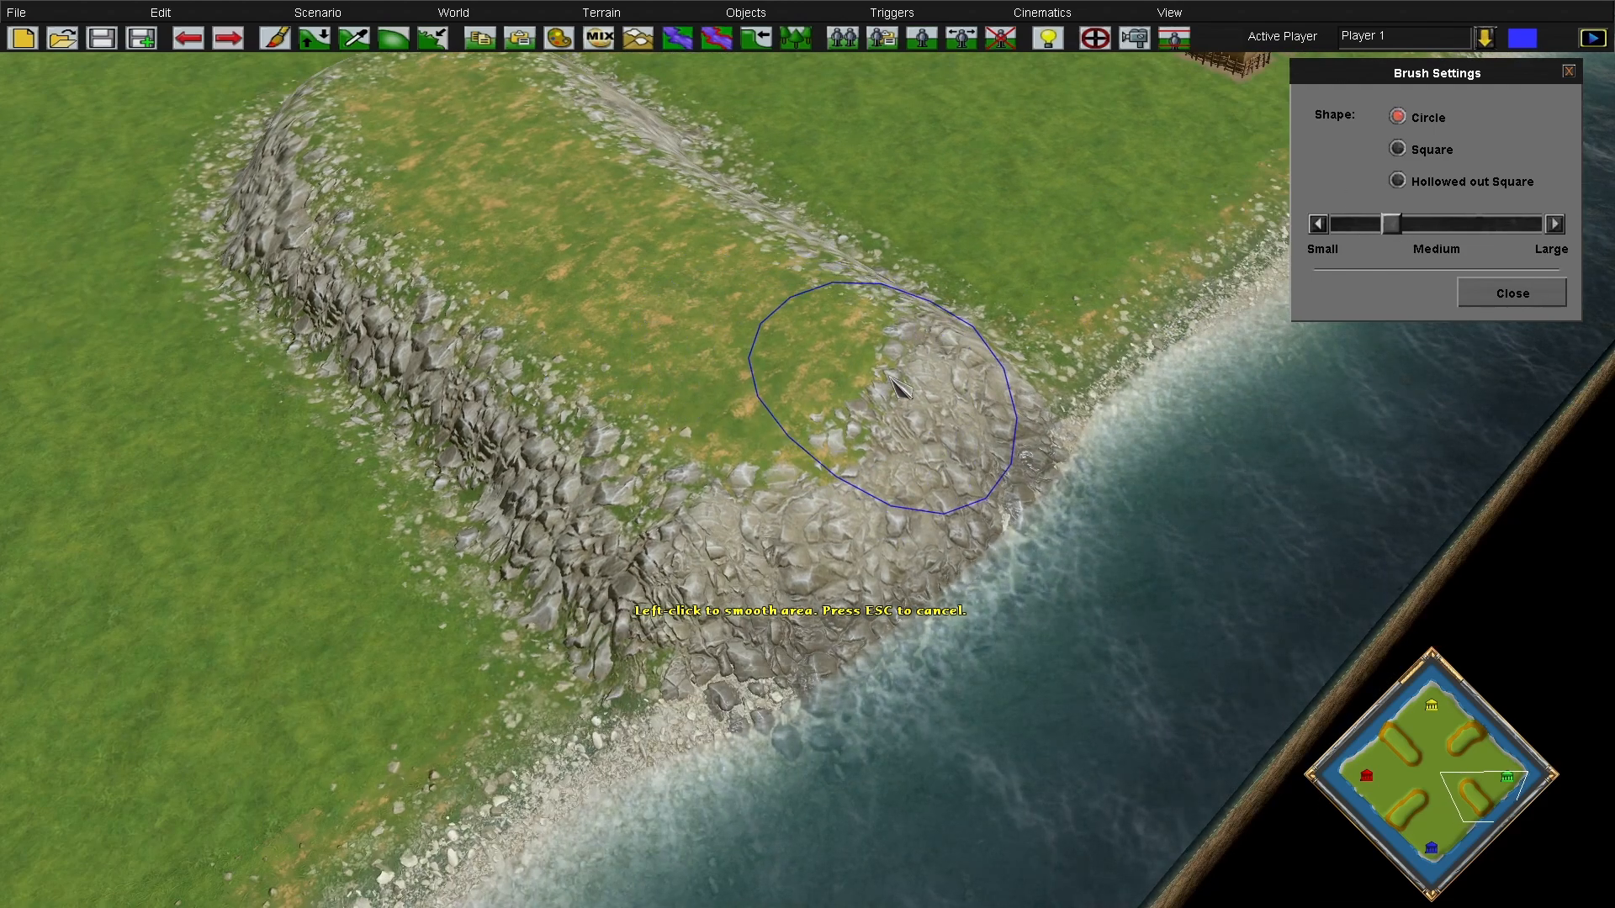
pyautogui.press('Left')
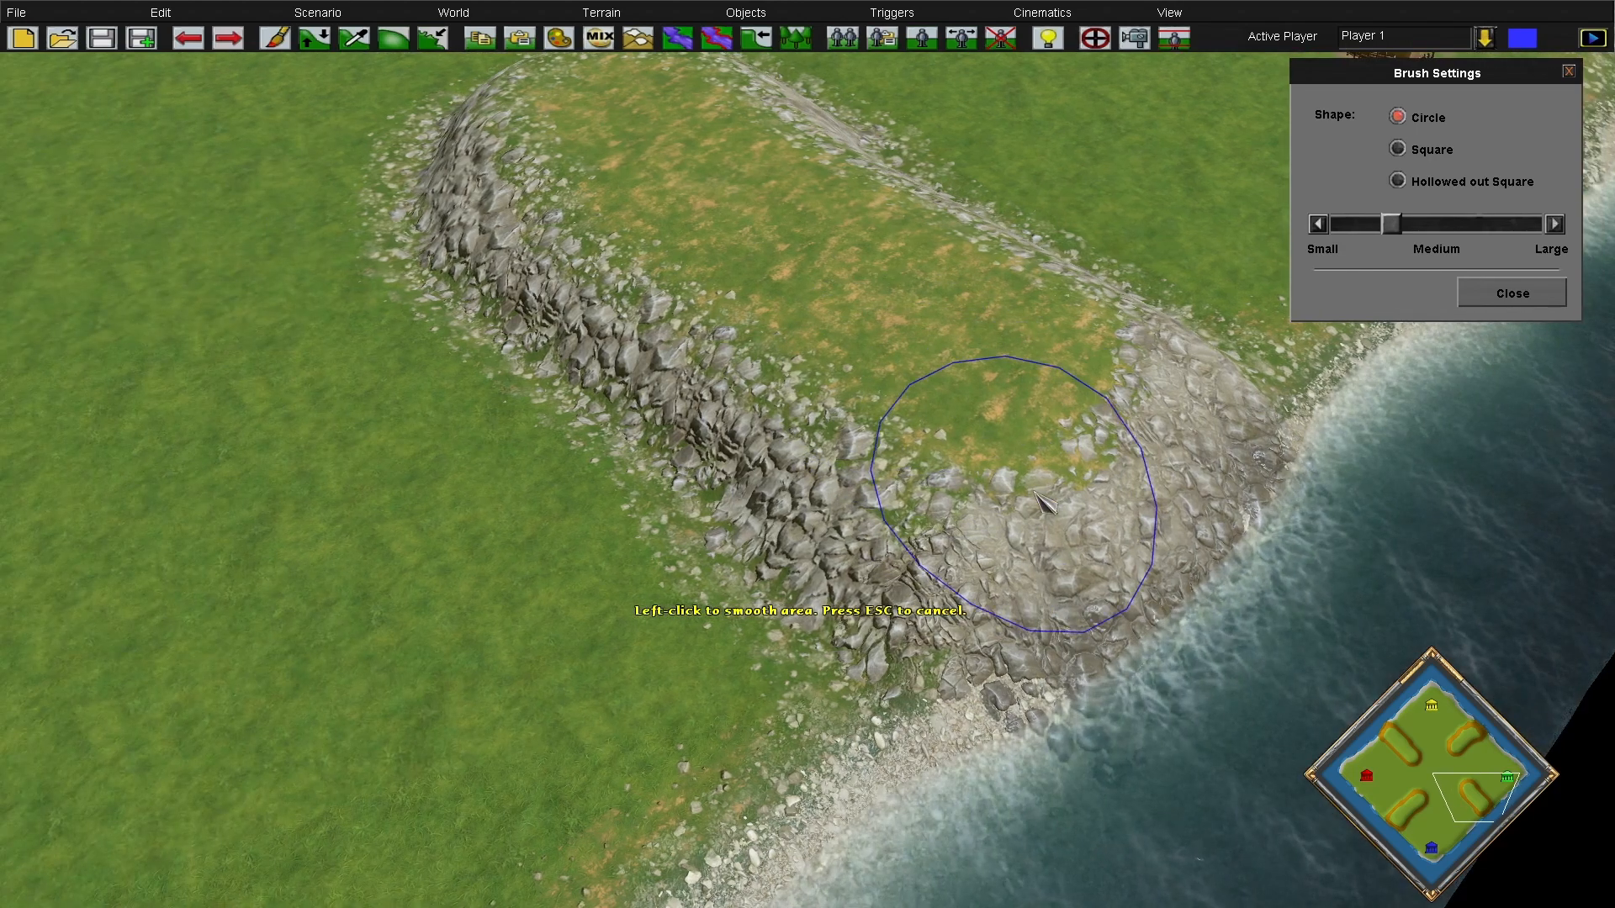
# Smooth the seaward ends of the other three ridges with the same circular brush, and leave the smoothing tool
pyautogui.click(1380, 810)
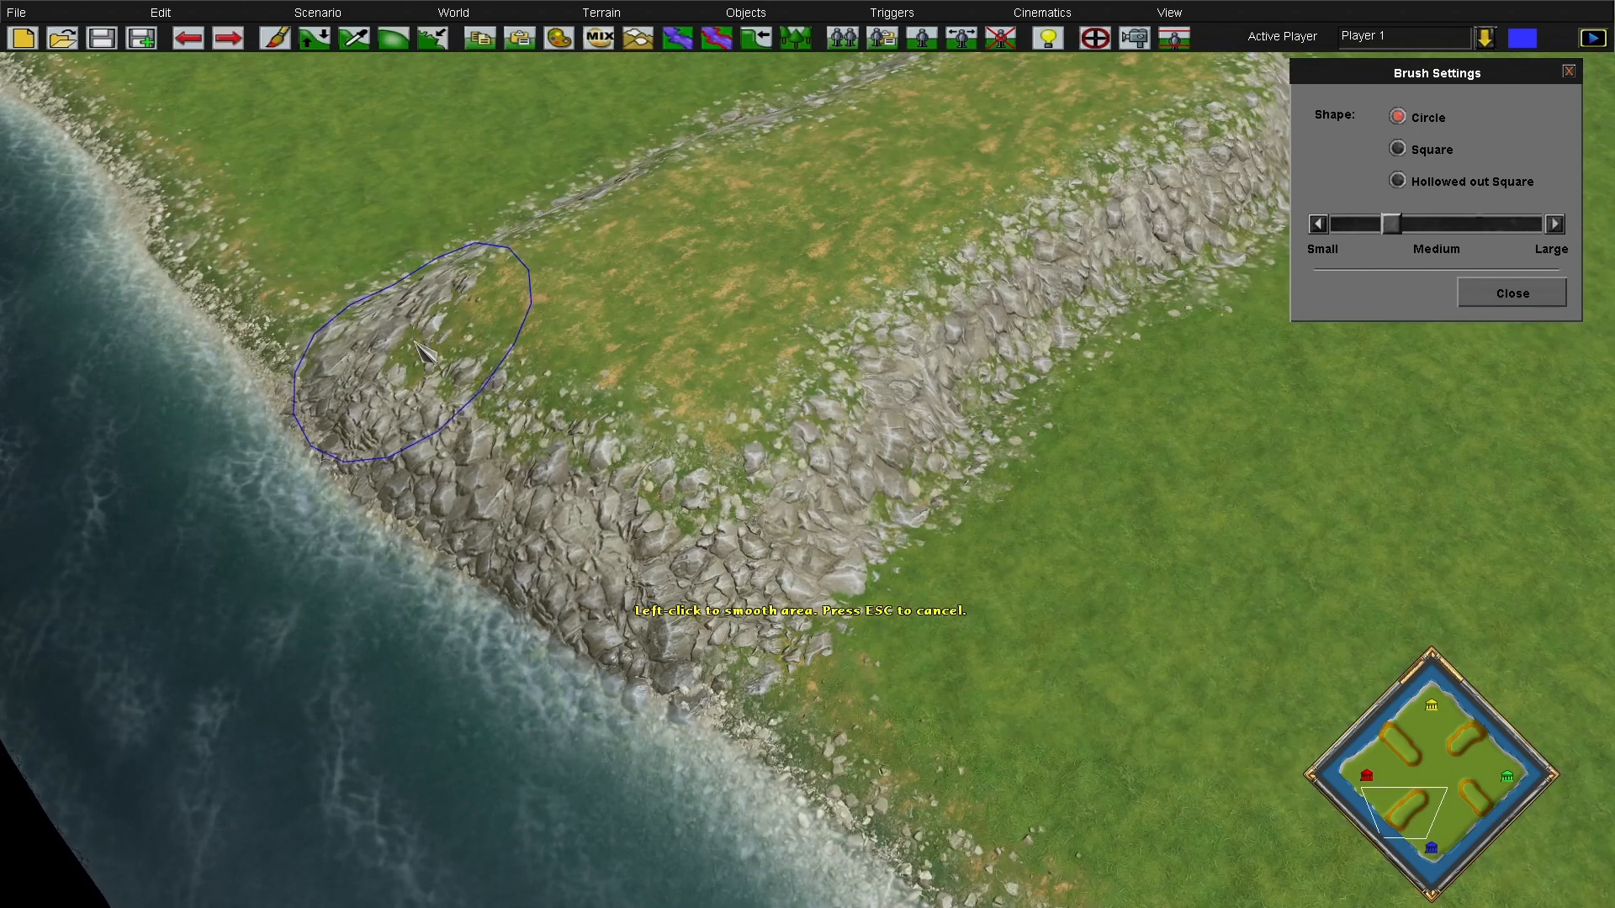
pyautogui.click(1399, 722)
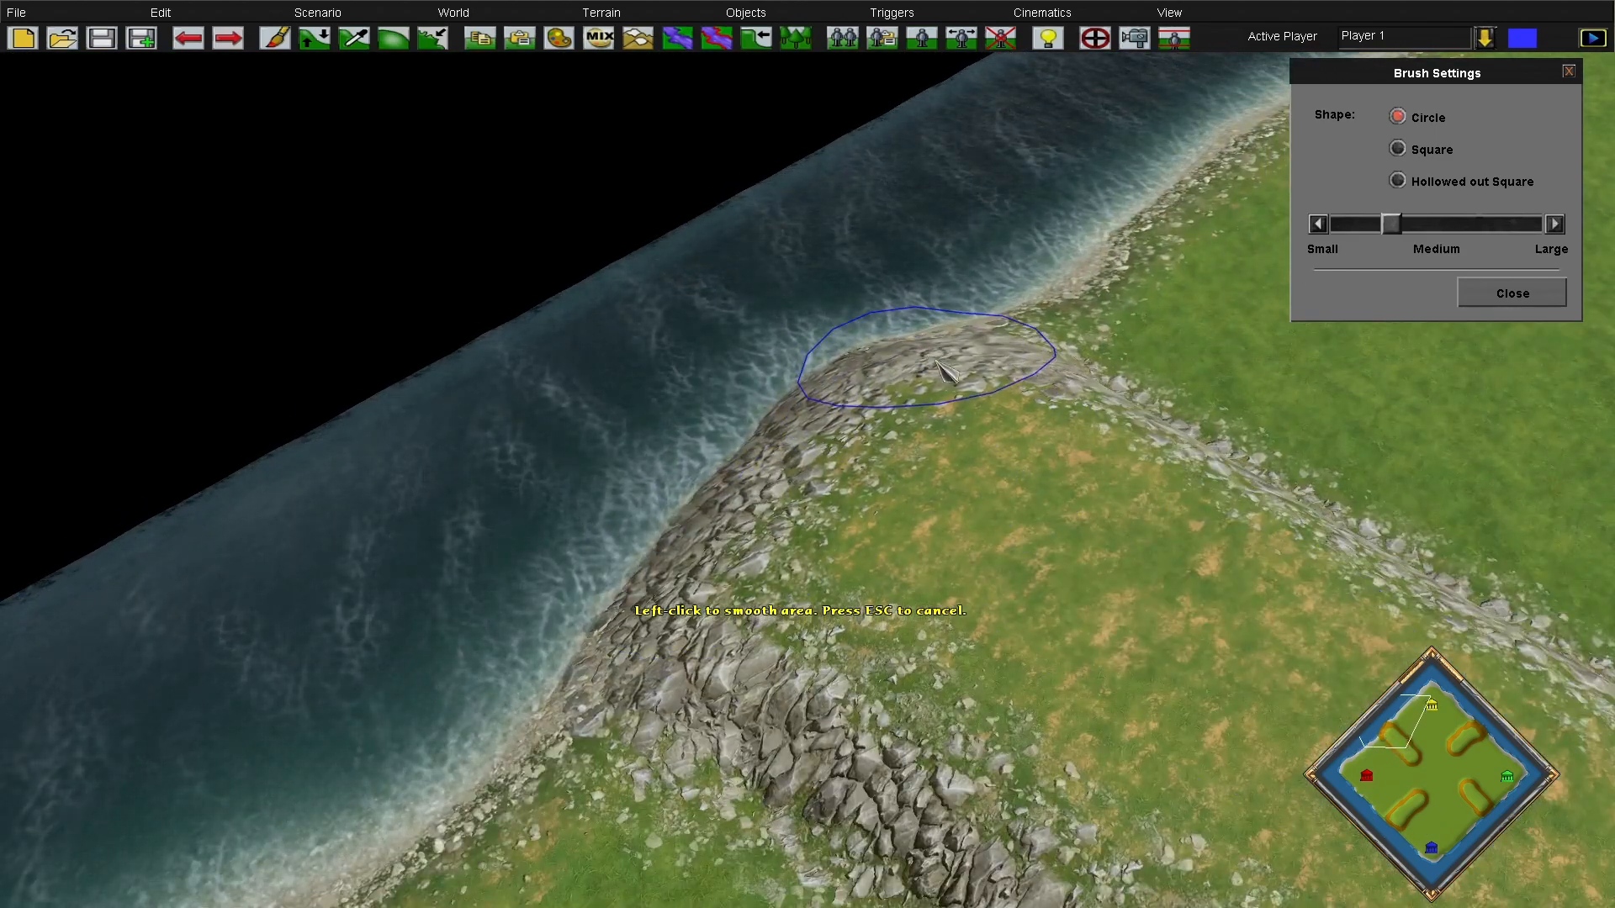
pyautogui.click(1462, 745)
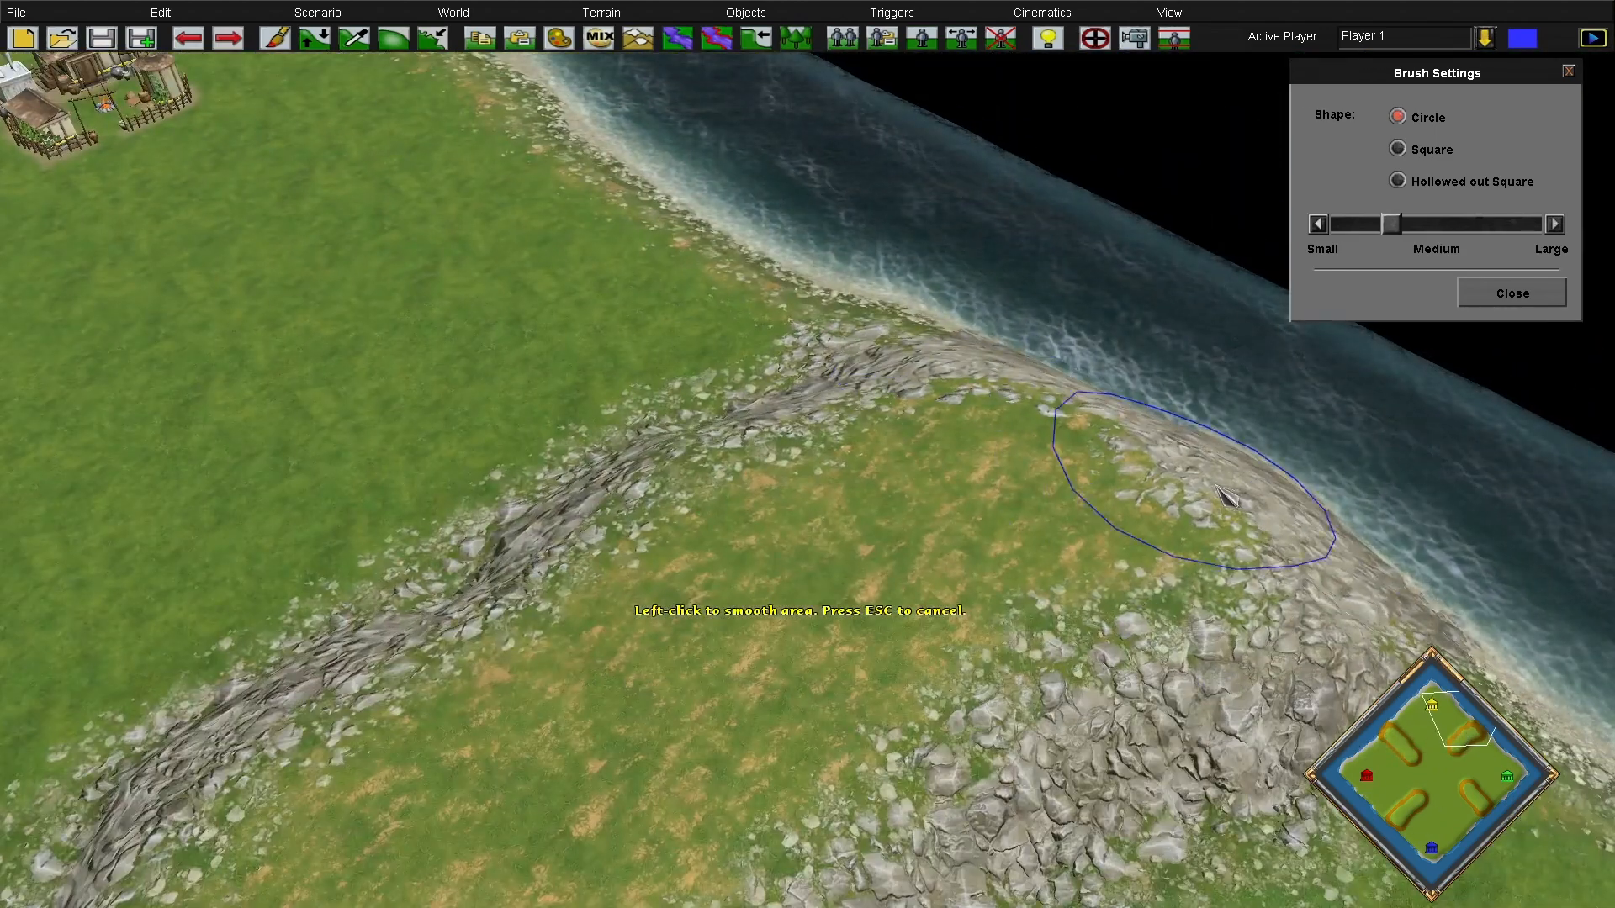
pyautogui.click(1417, 810)
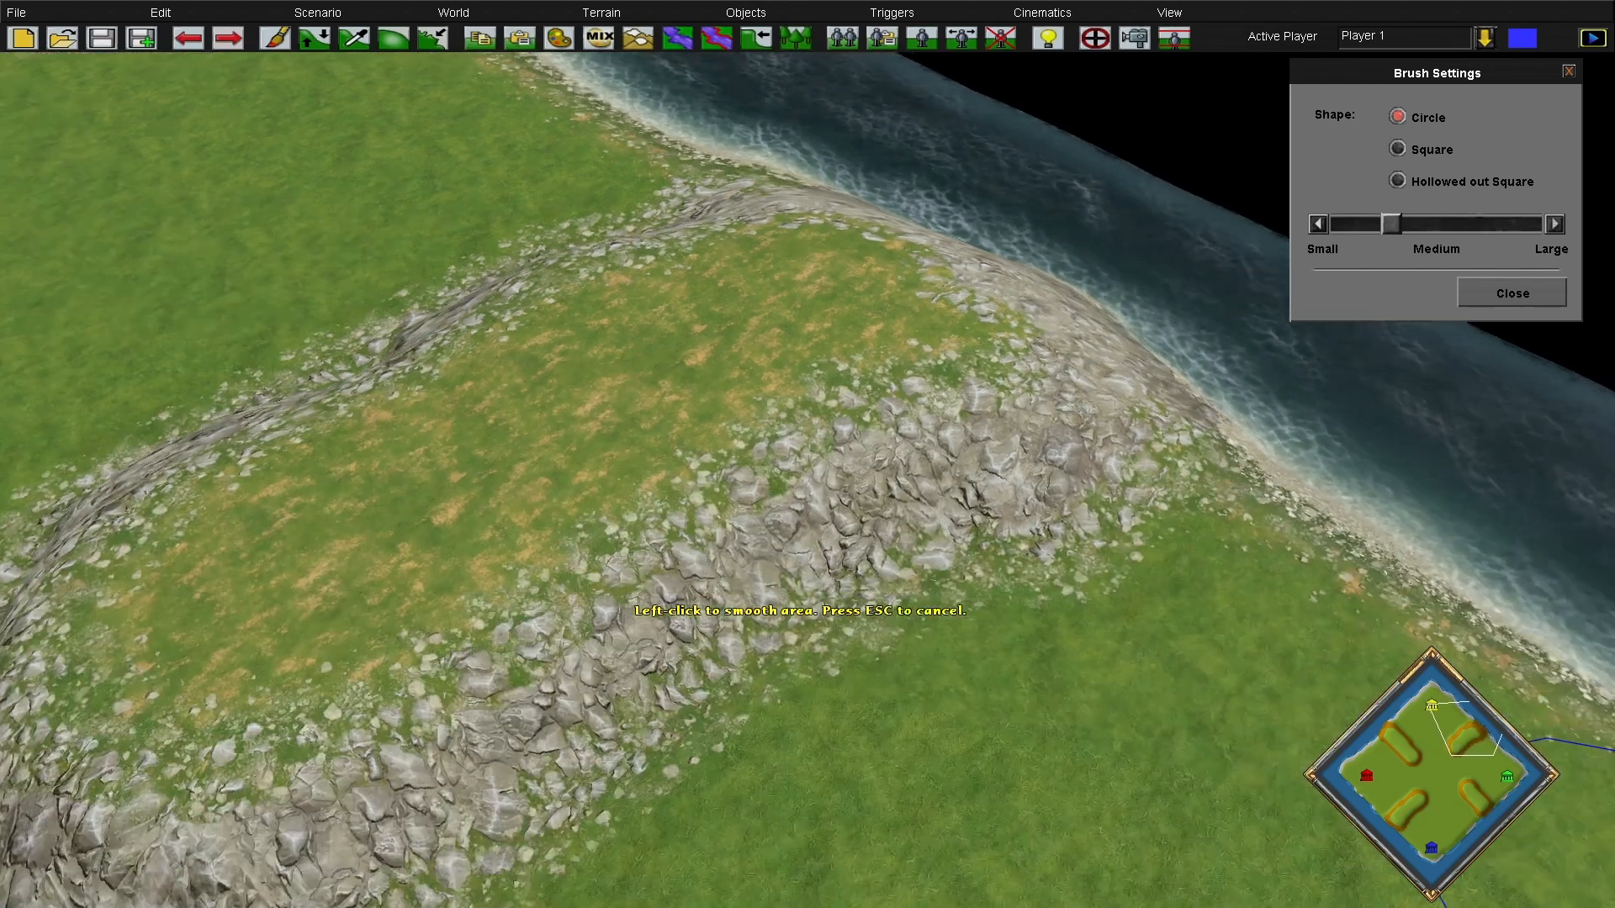
pyautogui.press('Escape')
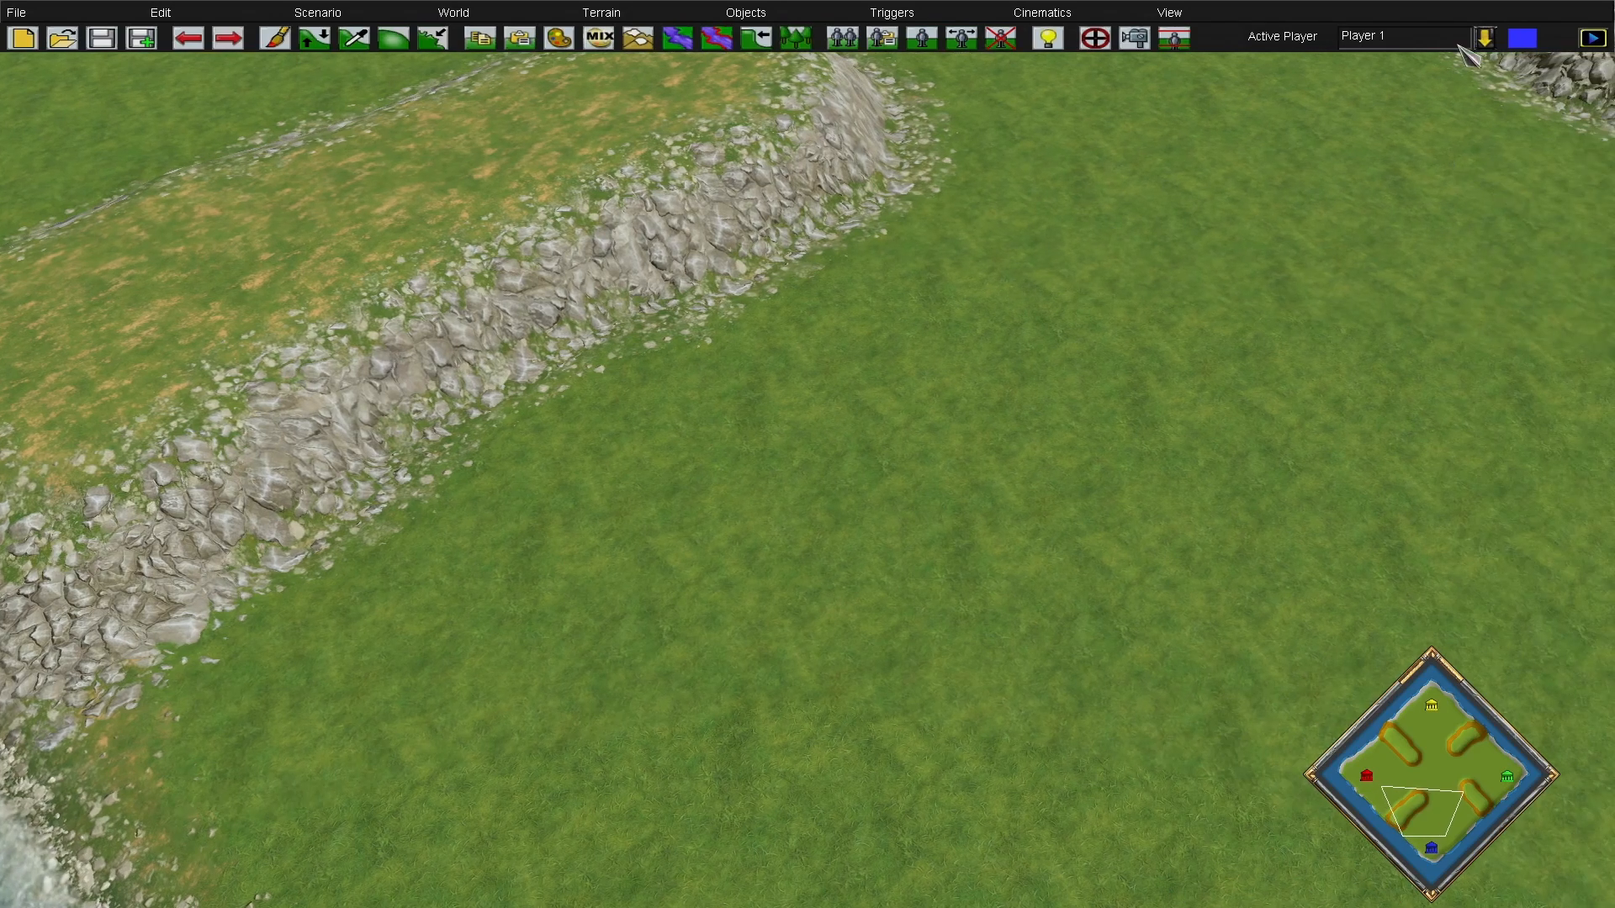
# Switch to cliff creation with Greek Grass and sample the height of 8.233 from the plateau of the ridge between the red and blue towns
pyautogui.moveTo(1495, 4)
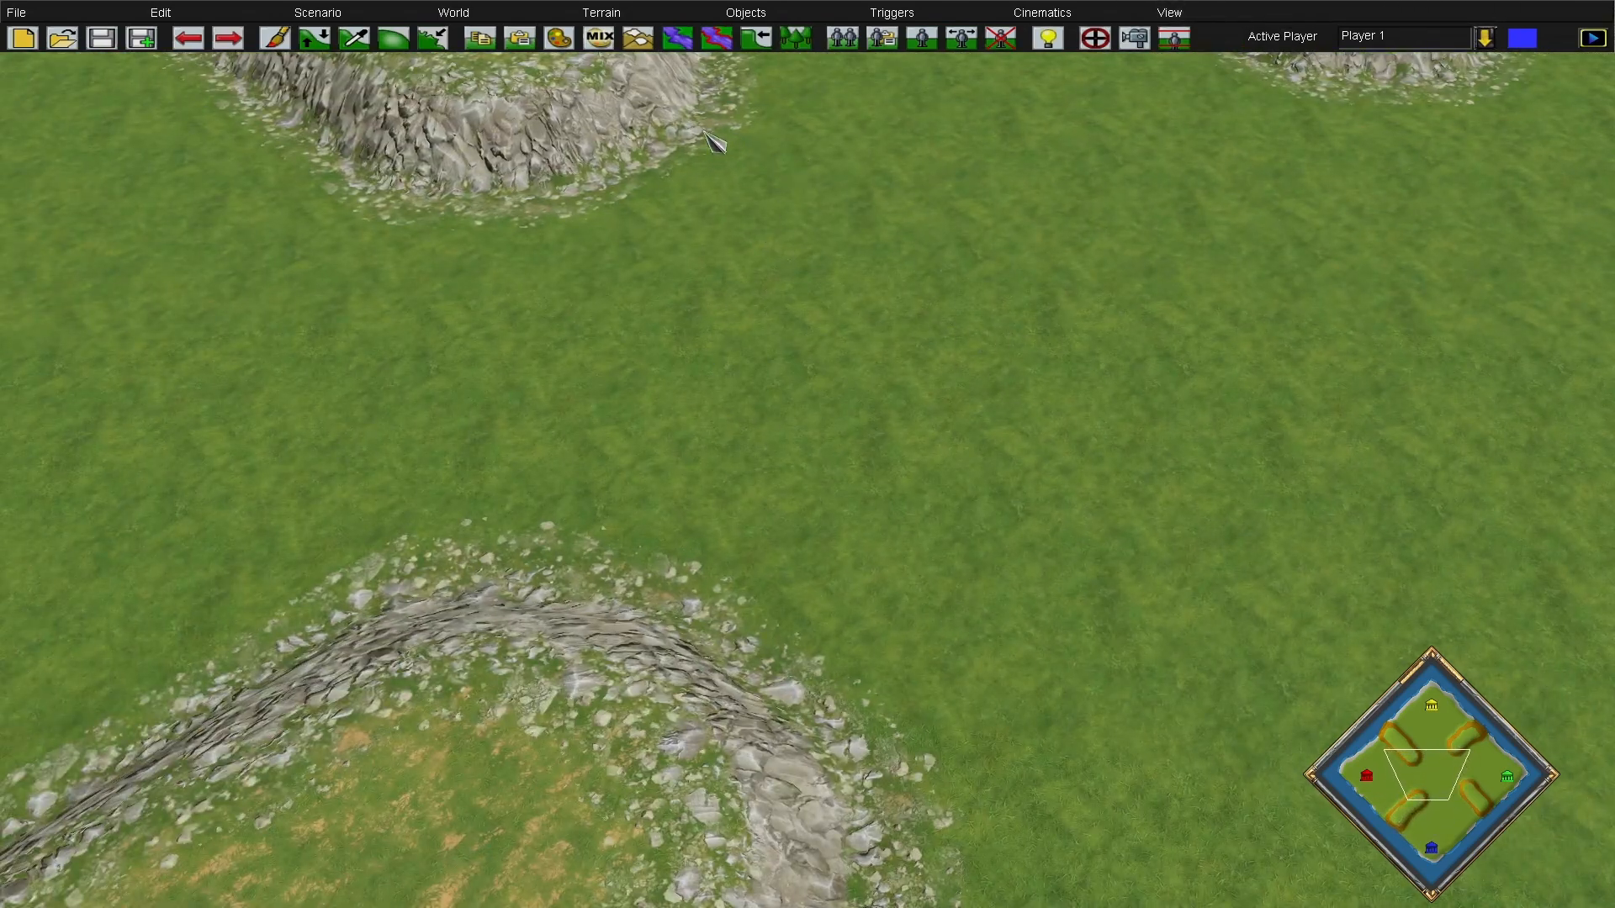
pyautogui.press('Right')
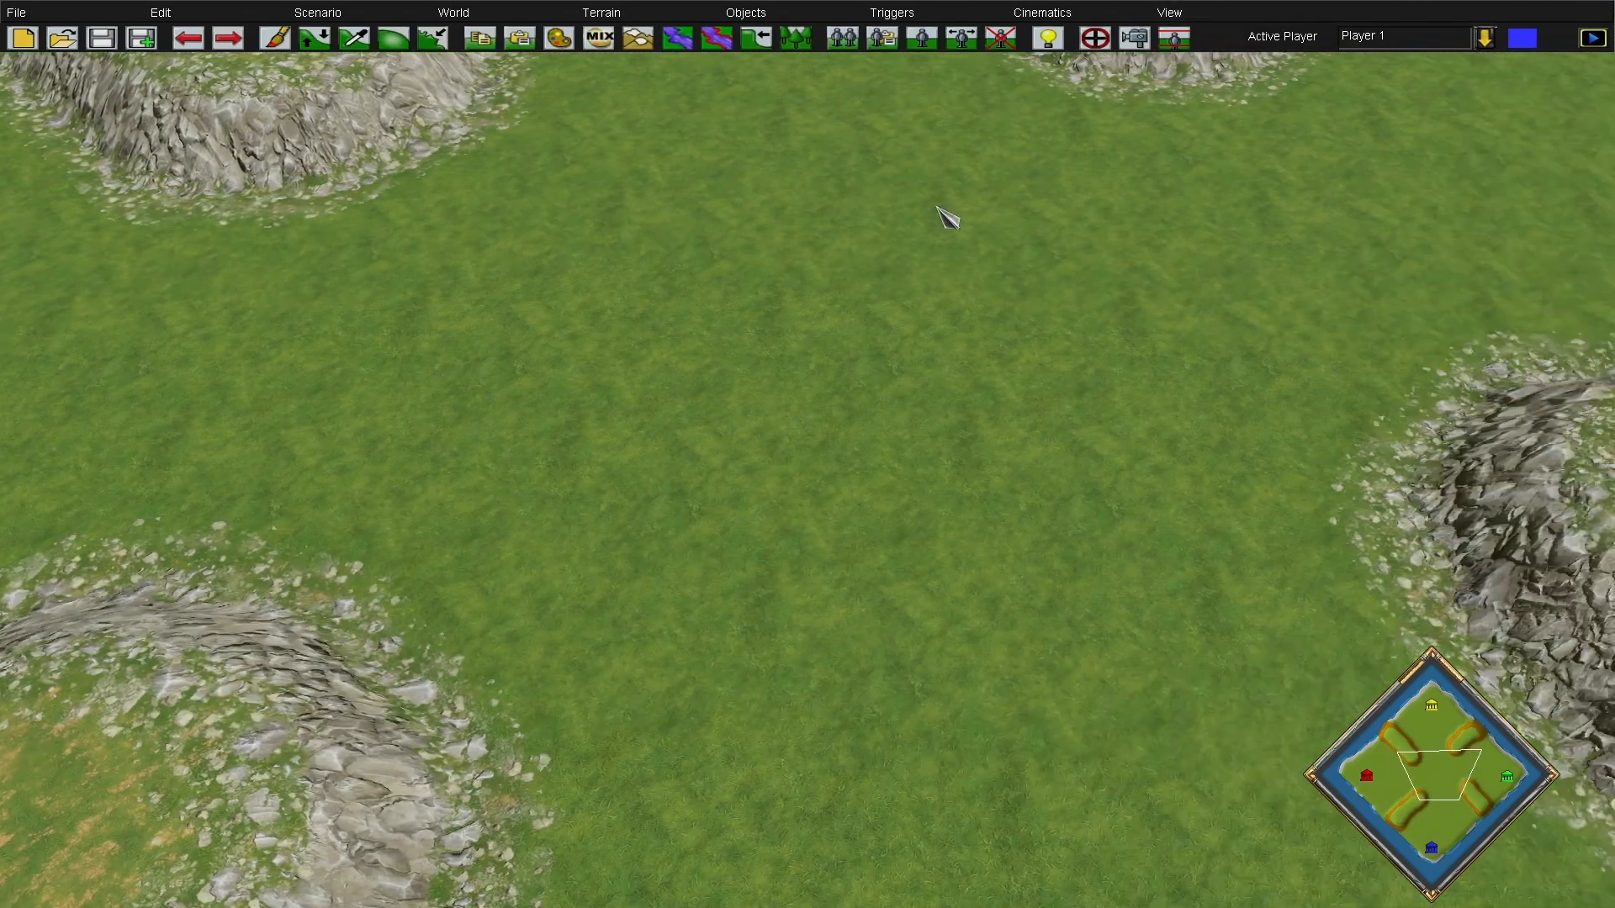
pyautogui.click(757, 39)
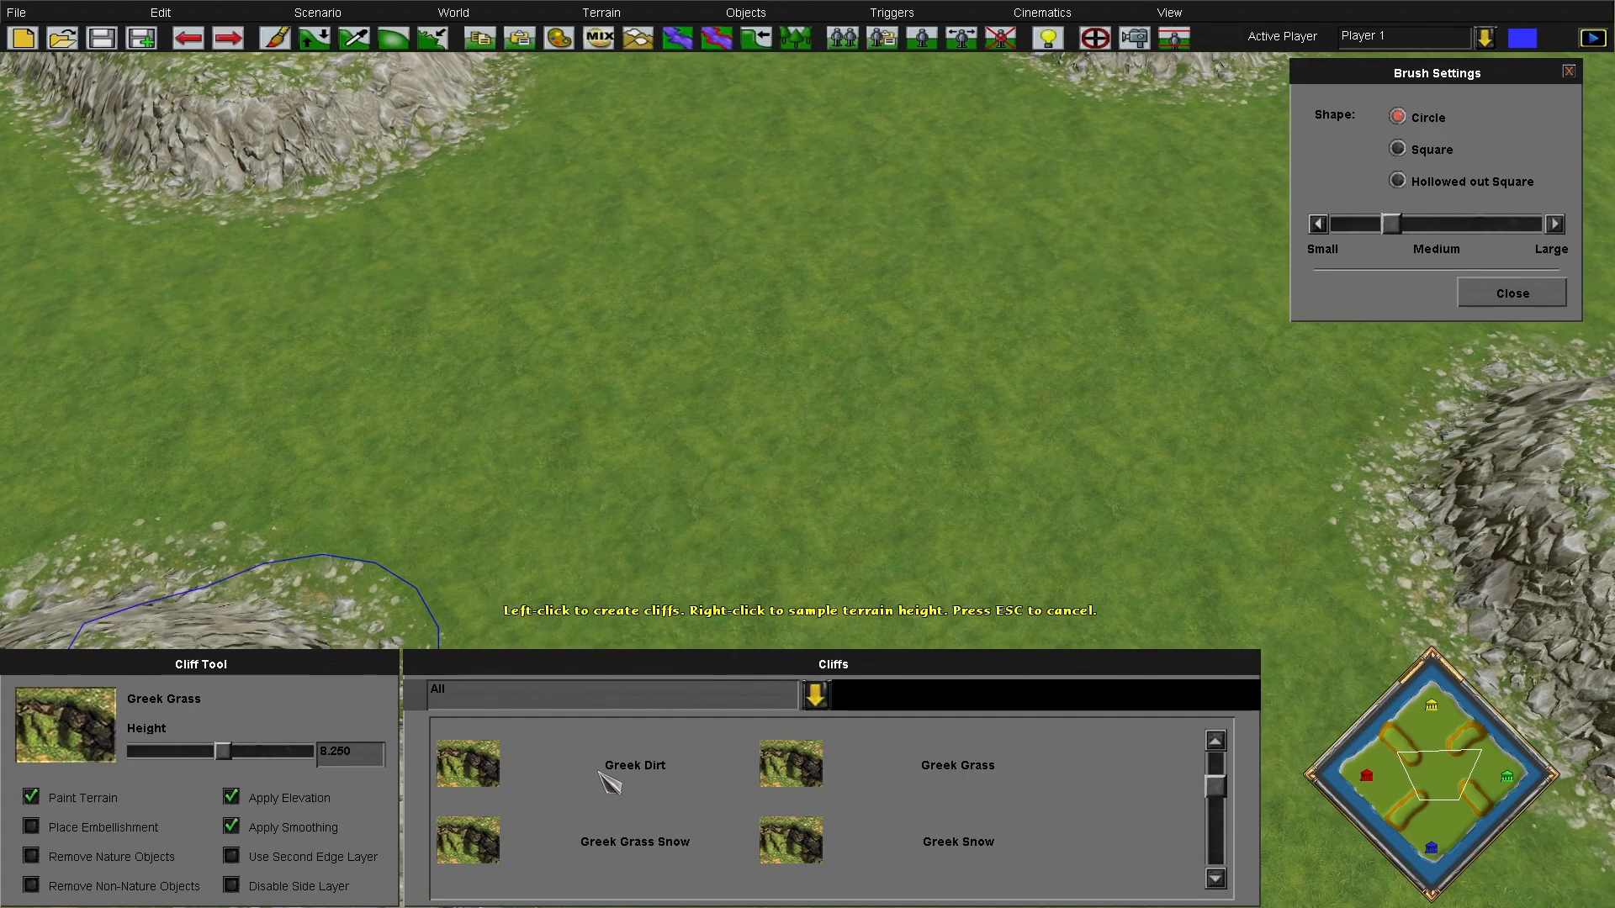
pyautogui.press('Down')
pyautogui.press('Left')
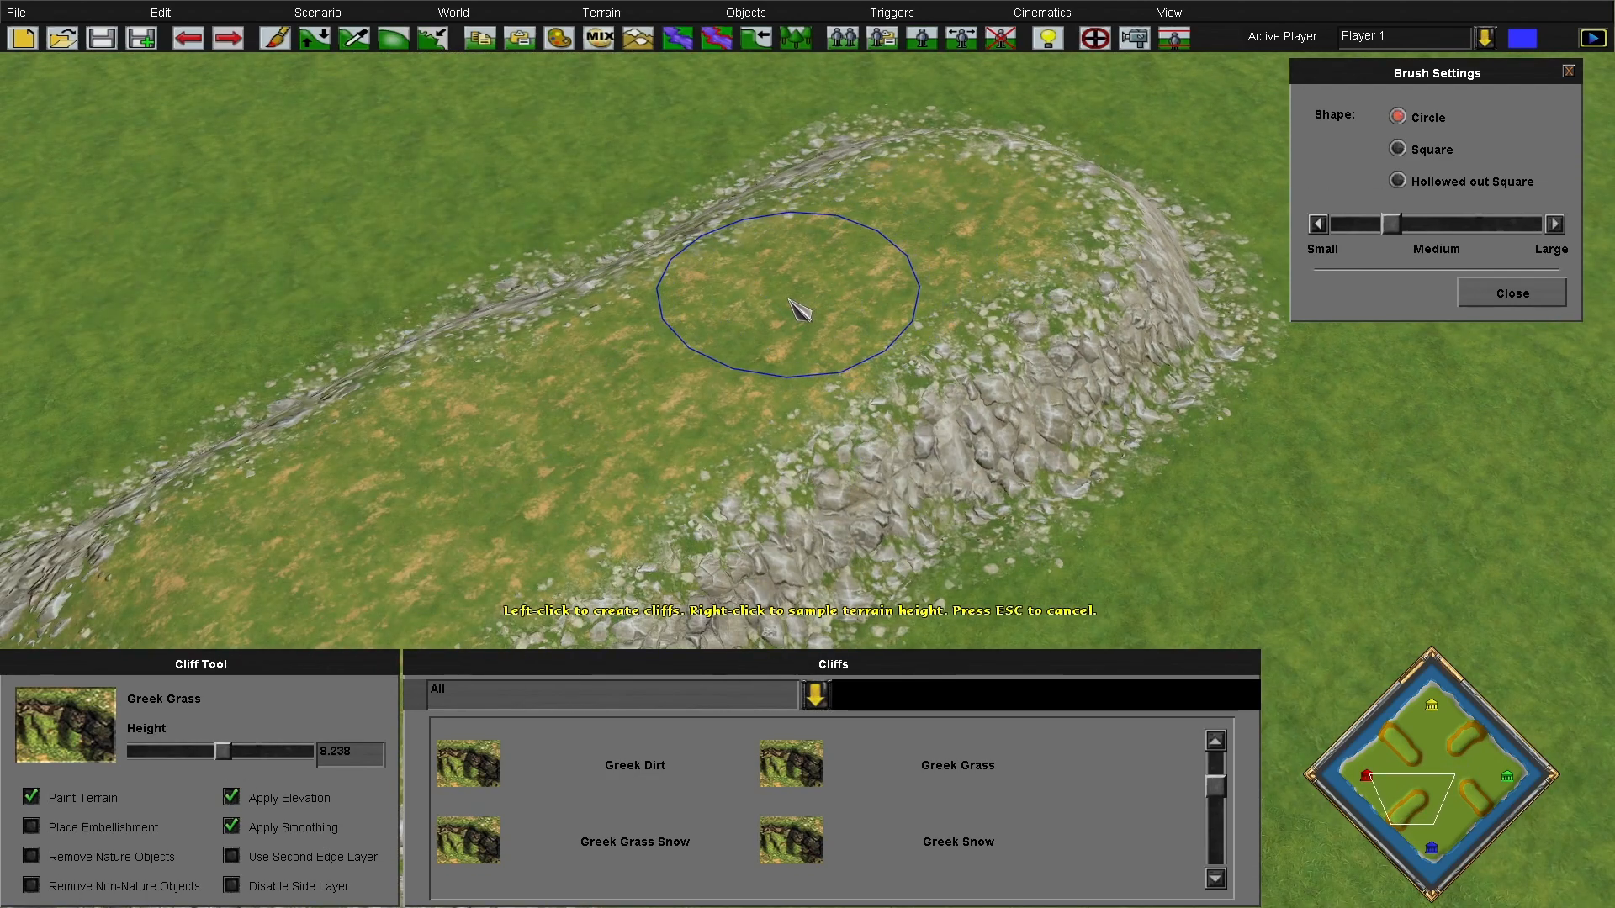
pyautogui.press('Down')
pyautogui.press('Right')
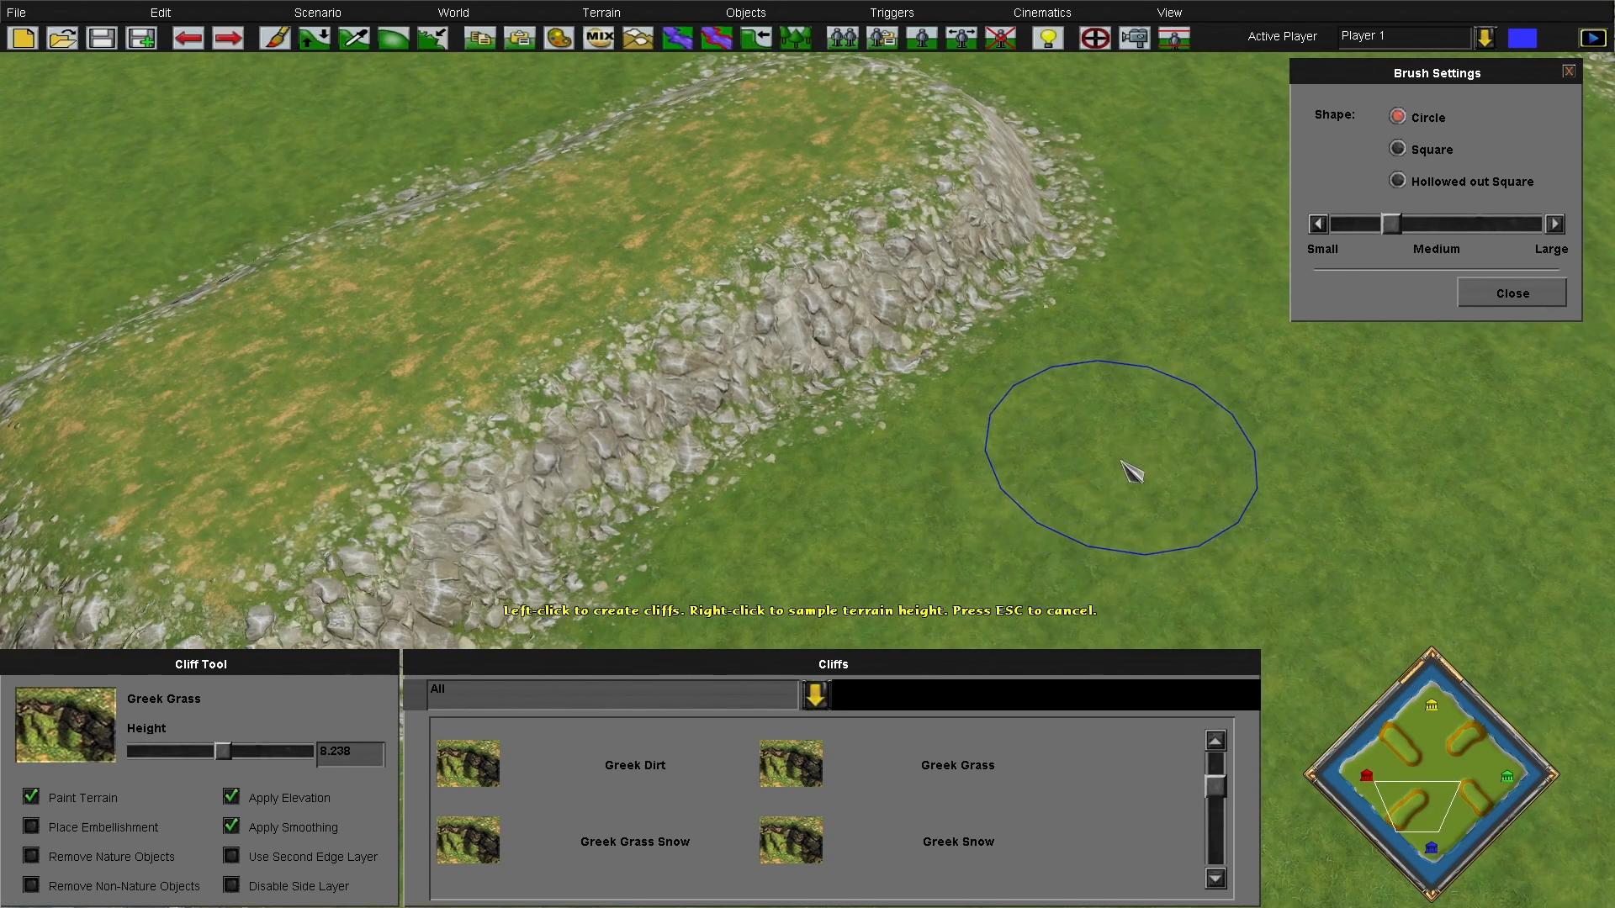
pyautogui.rightClick(1160, 461)
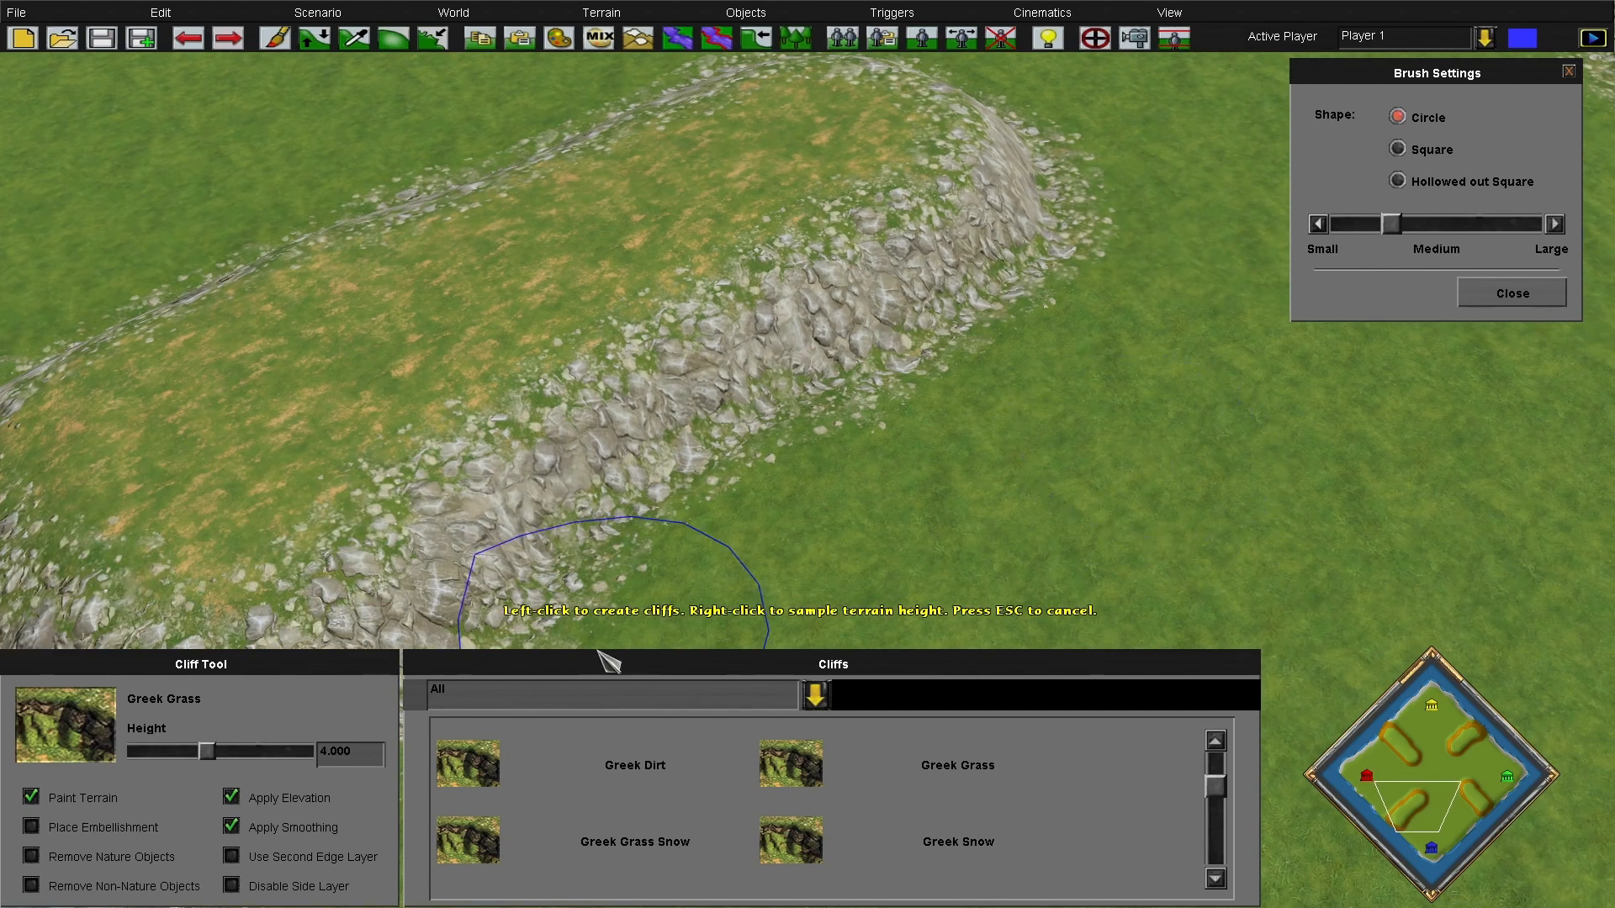
pyautogui.rightClick(680, 216)
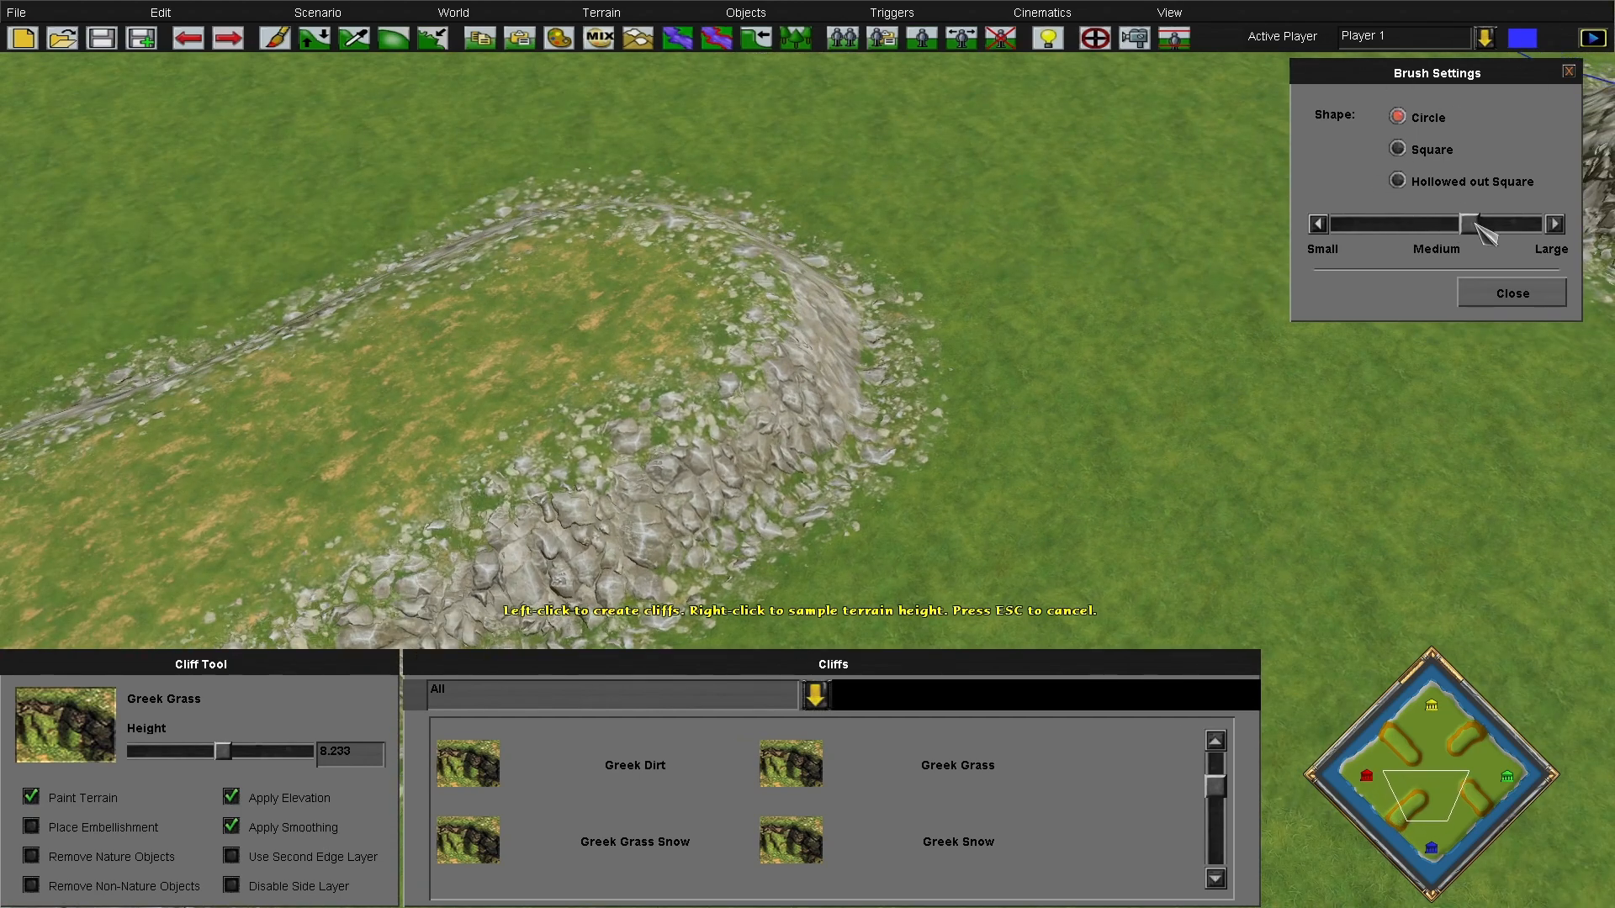
# Raise a central Greek Grass cliff plateau joining the ridges in the middle of the map, using the largest circular brush
pyautogui.moveTo(1511, 225); pyautogui.dragTo(1513, 225)
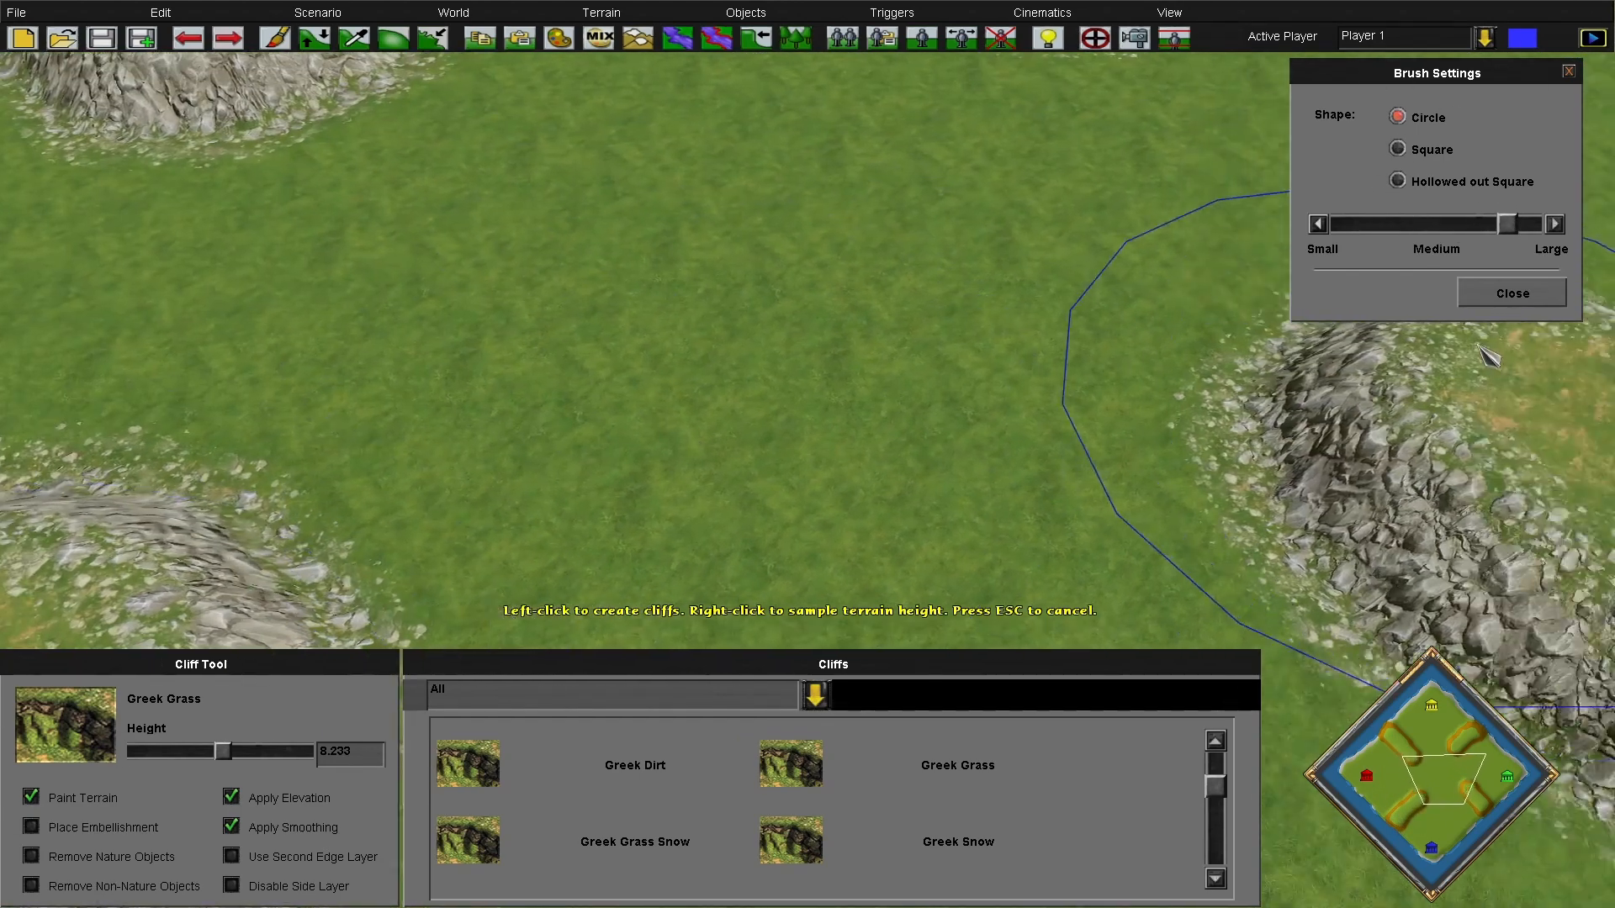
pyautogui.click(1524, 226)
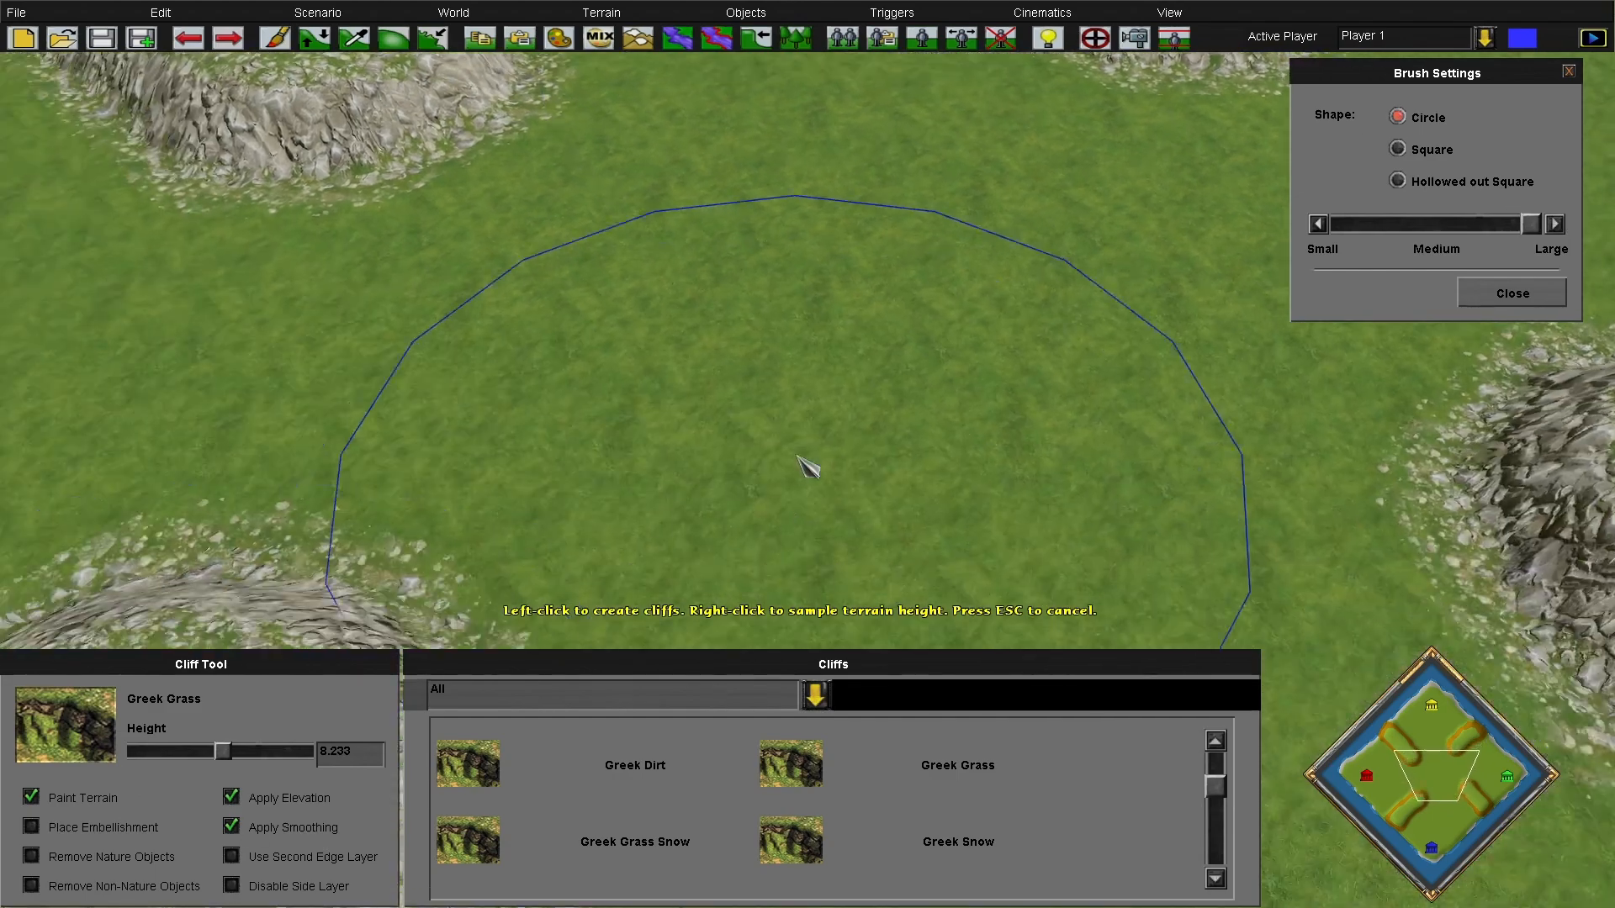
pyautogui.click(867, 370)
pyautogui.moveTo(905, 284)
pyautogui.mouseDown()
pyautogui.moveTo(865, 188)
pyautogui.moveTo(649, 137)
pyautogui.moveTo(750, 282)
pyautogui.moveTo(599, 367)
pyautogui.mouseUp()
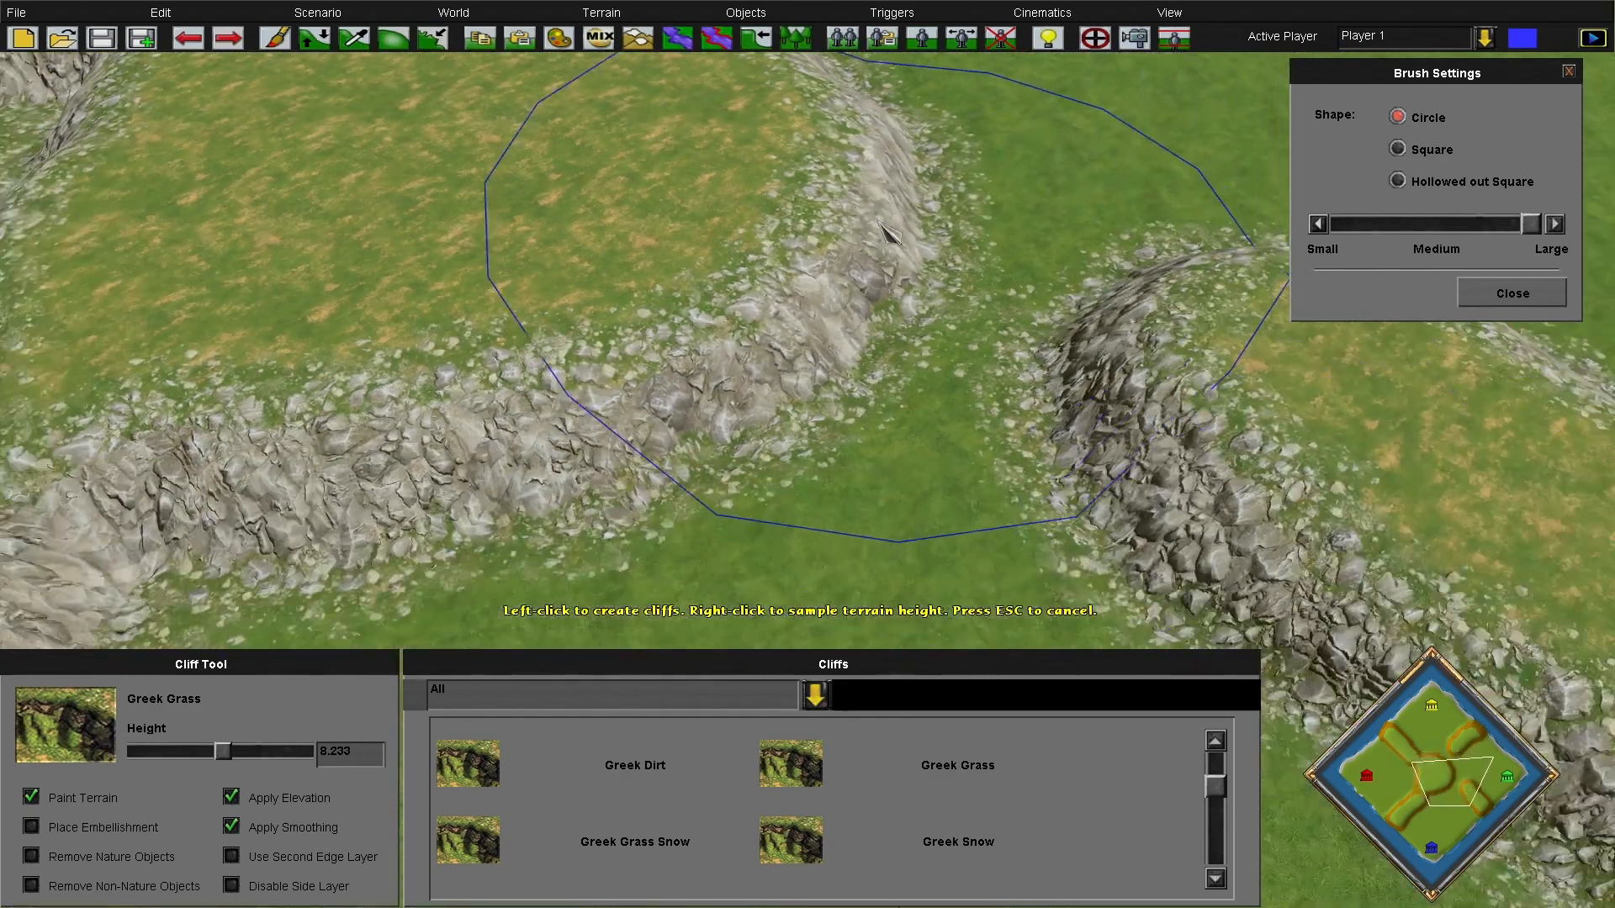
pyautogui.moveTo(611, 117); pyautogui.dragTo(938, 146)
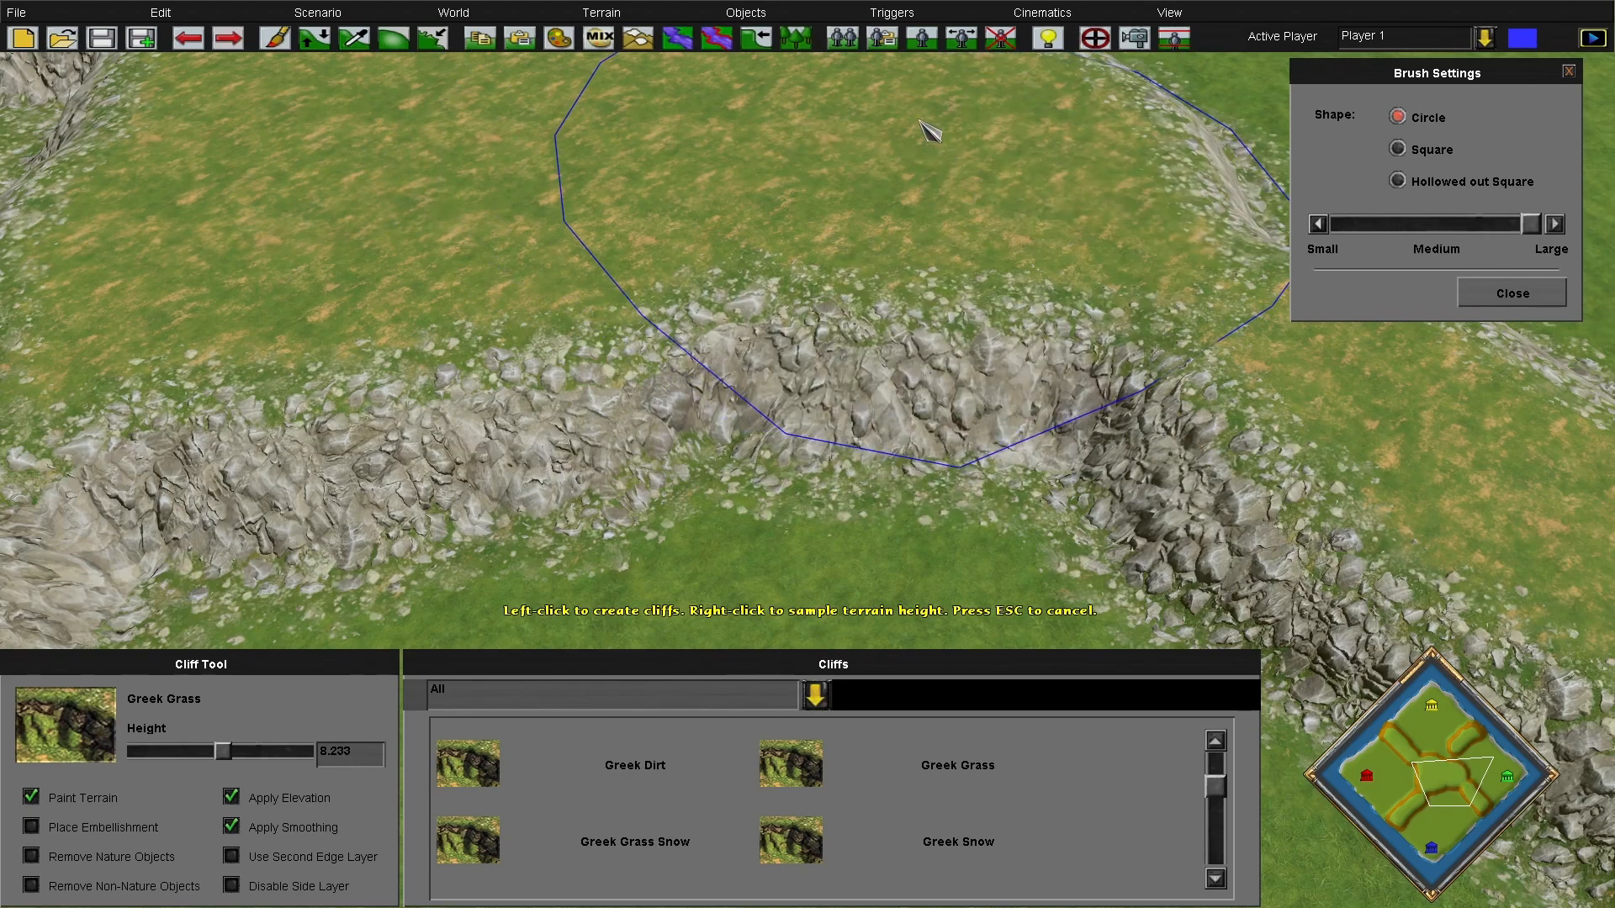
pyautogui.moveTo(677, 511)
pyautogui.mouseDown()
pyautogui.moveTo(746, 353)
pyautogui.moveTo(639, 407)
pyautogui.moveTo(491, 347)
pyautogui.moveTo(373, 352)
pyautogui.moveTo(614, 407)
pyautogui.mouseUp()
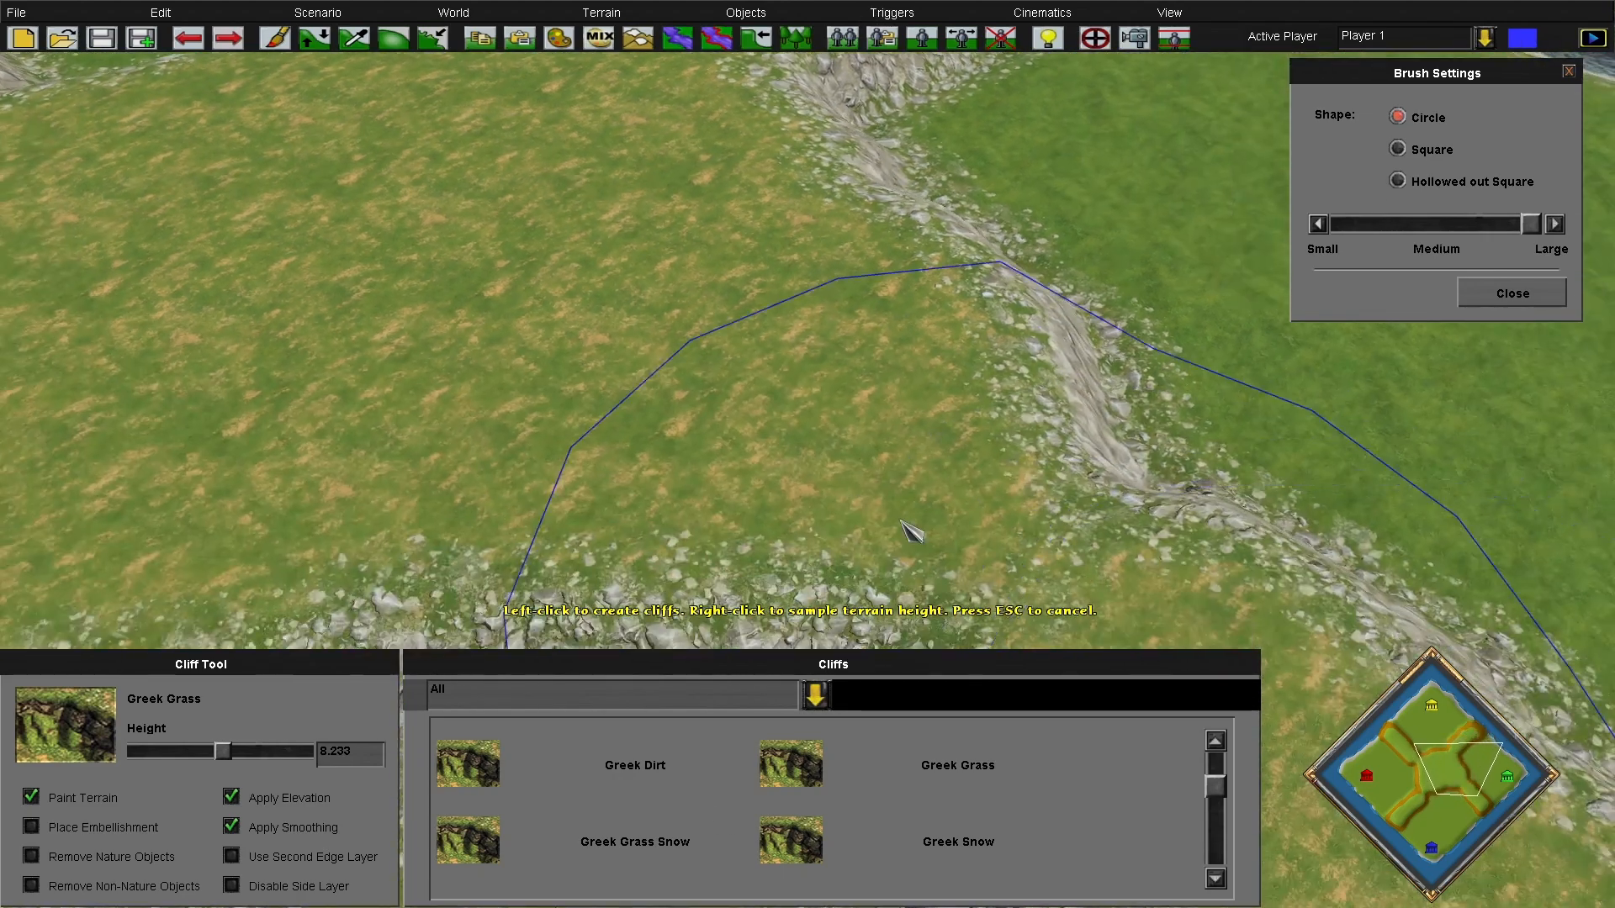
pyautogui.moveTo(466, 282)
pyautogui.mouseDown()
pyautogui.moveTo(637, 255)
pyautogui.moveTo(609, 292)
pyautogui.mouseUp()
# Extend the central plateau's edges to the surrounding ridges and refine the junctions with a medium circular brush, then leave cliff creation
pyautogui.press('Down')
pyautogui.press('Left')
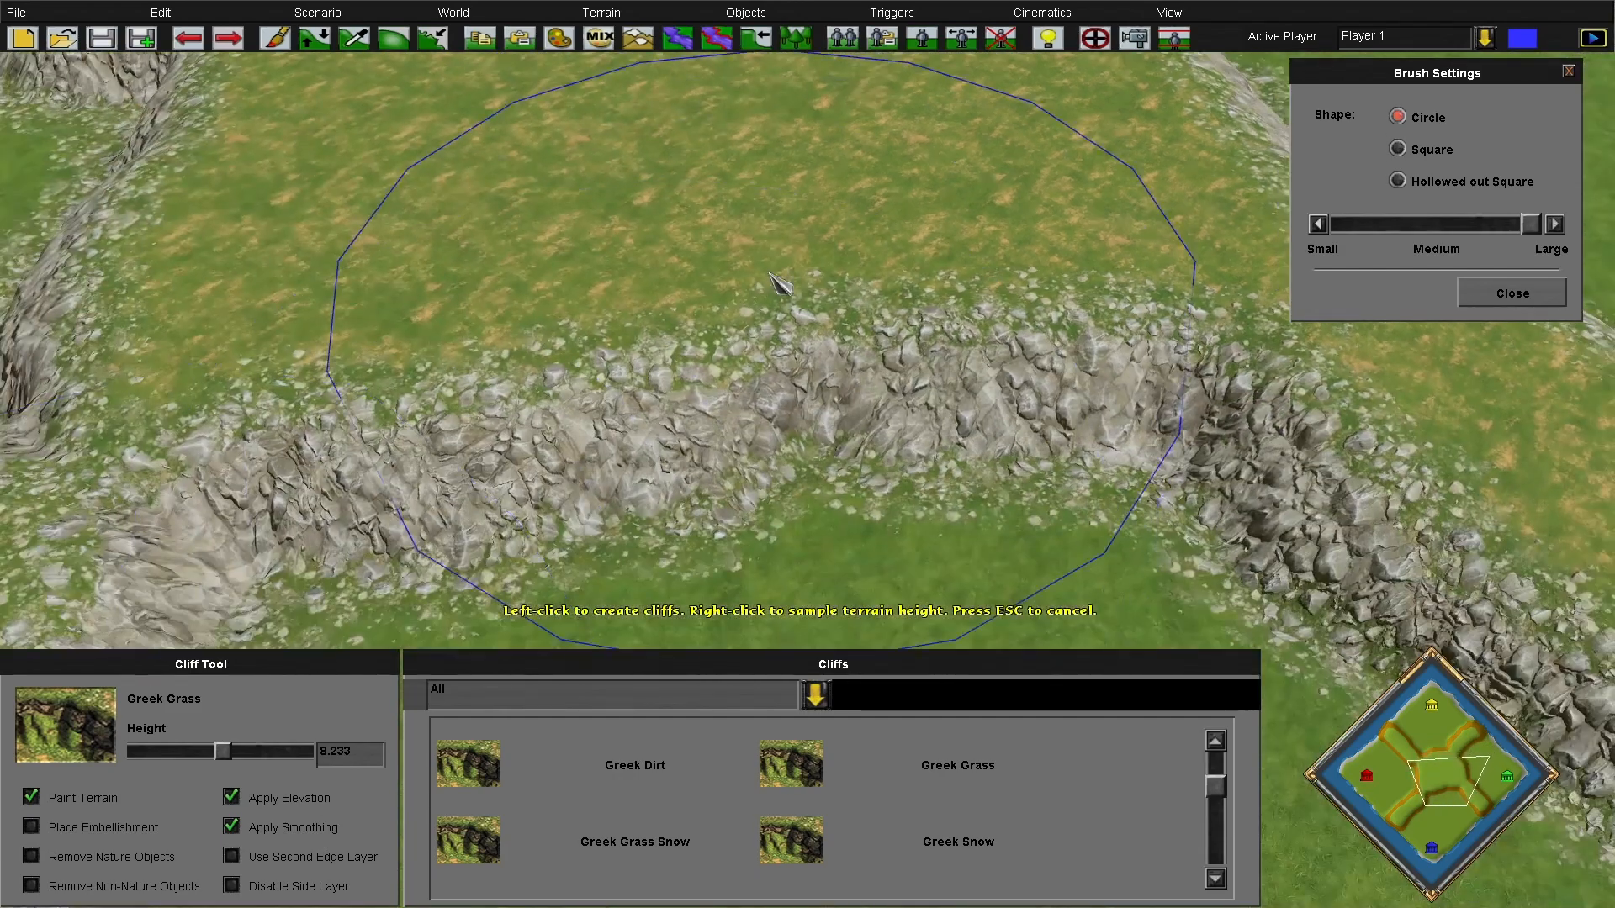
pyautogui.press('Up')
pyautogui.press('Left')
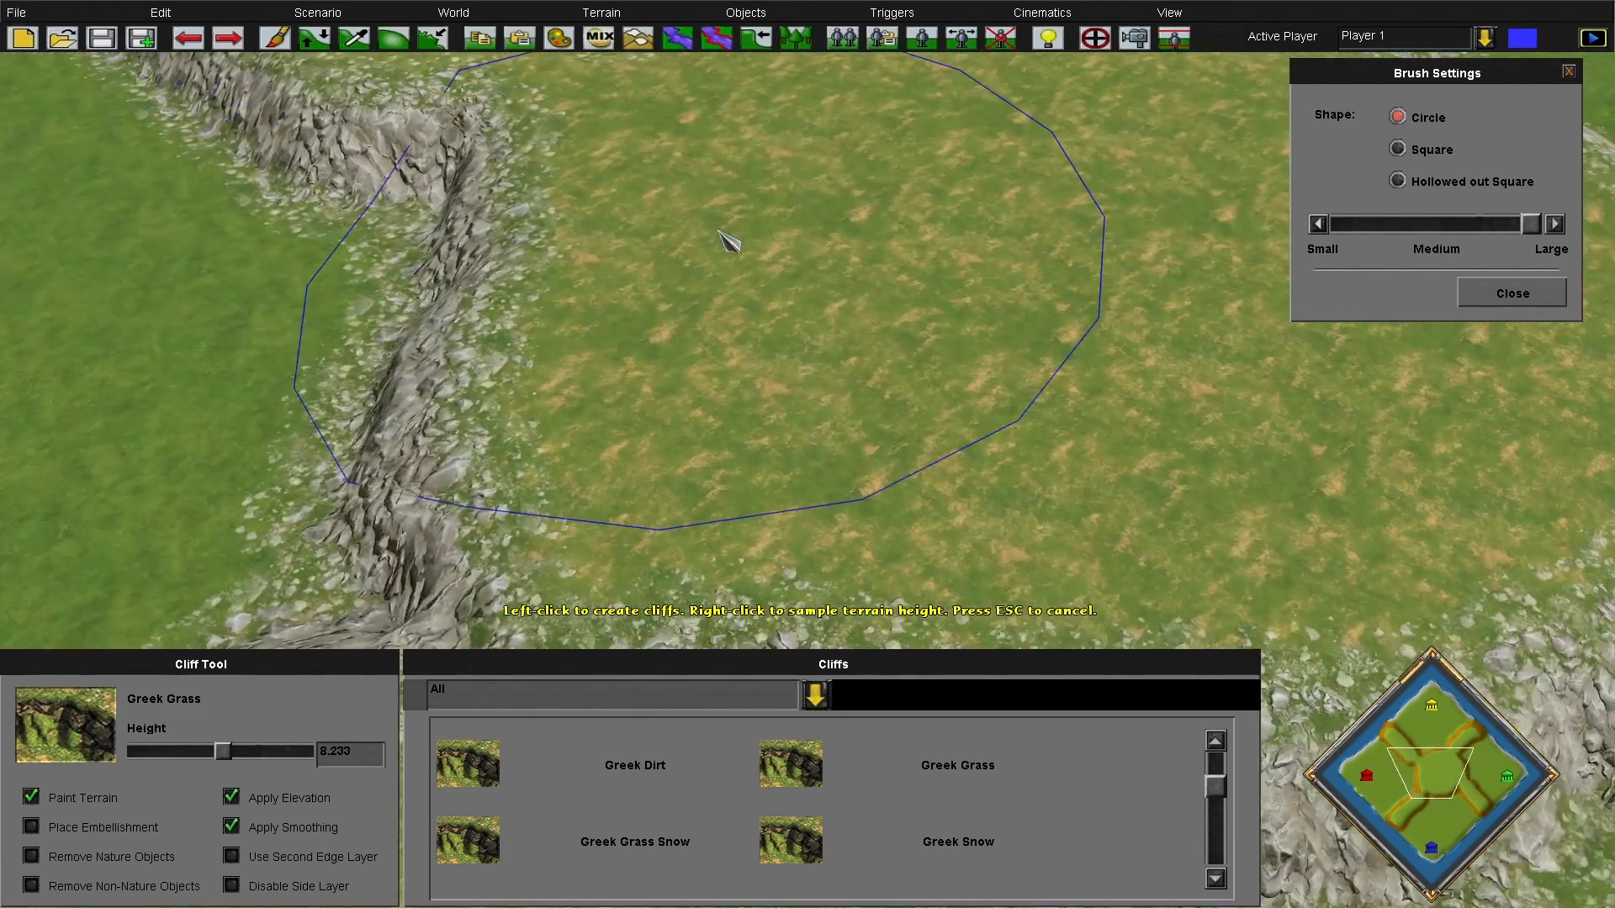
pyautogui.press('Down')
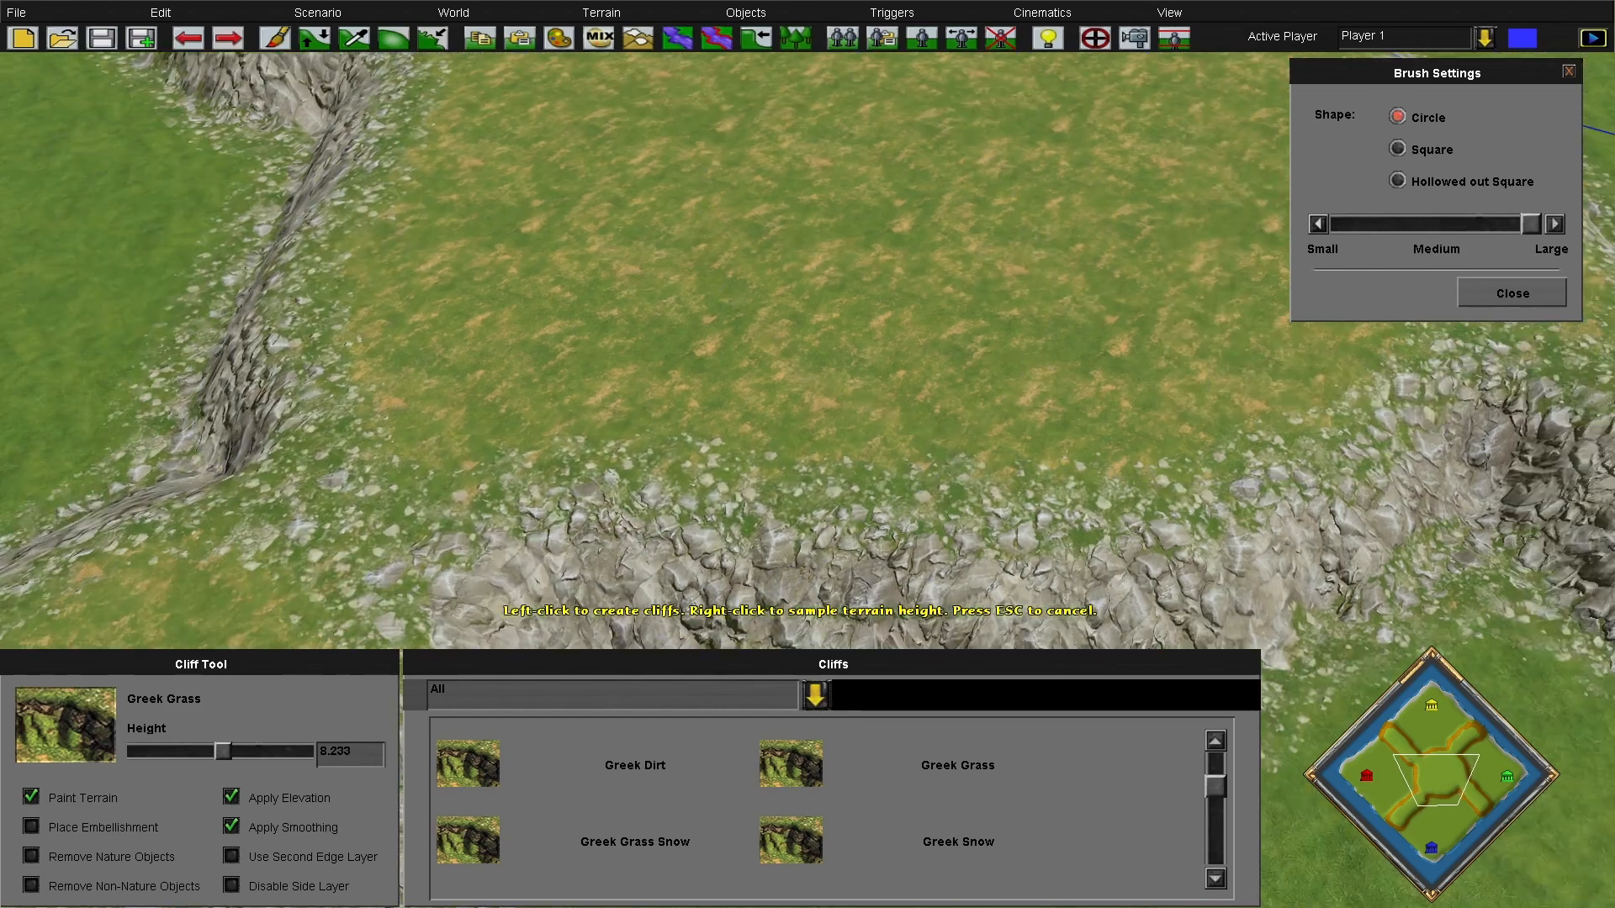
pyautogui.press('Left')
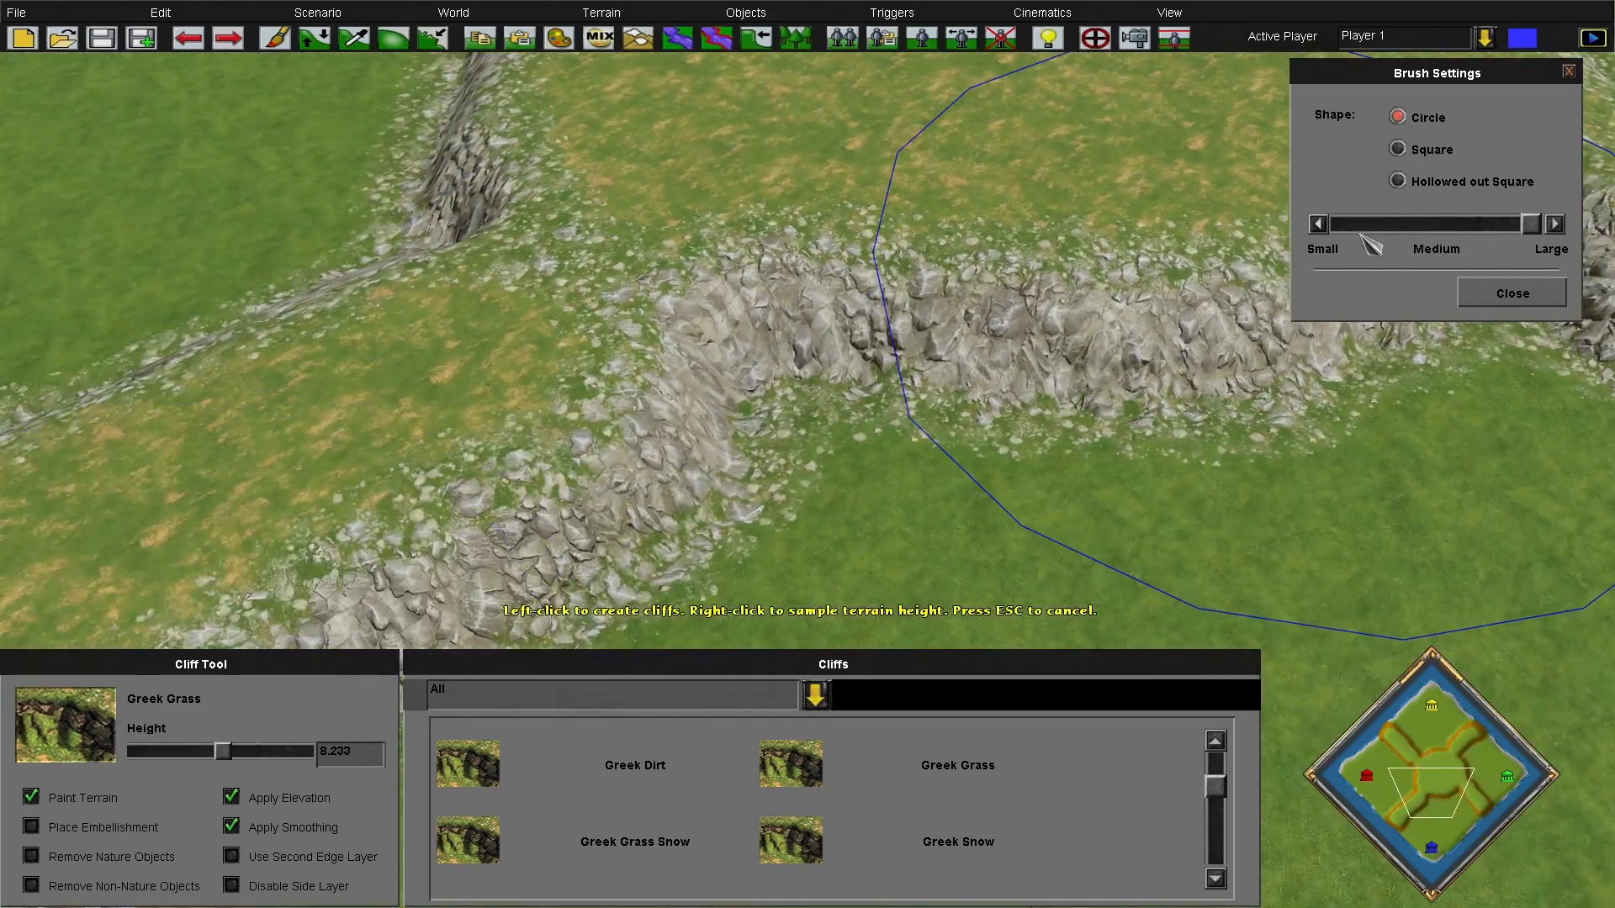
pyautogui.click(1428, 222)
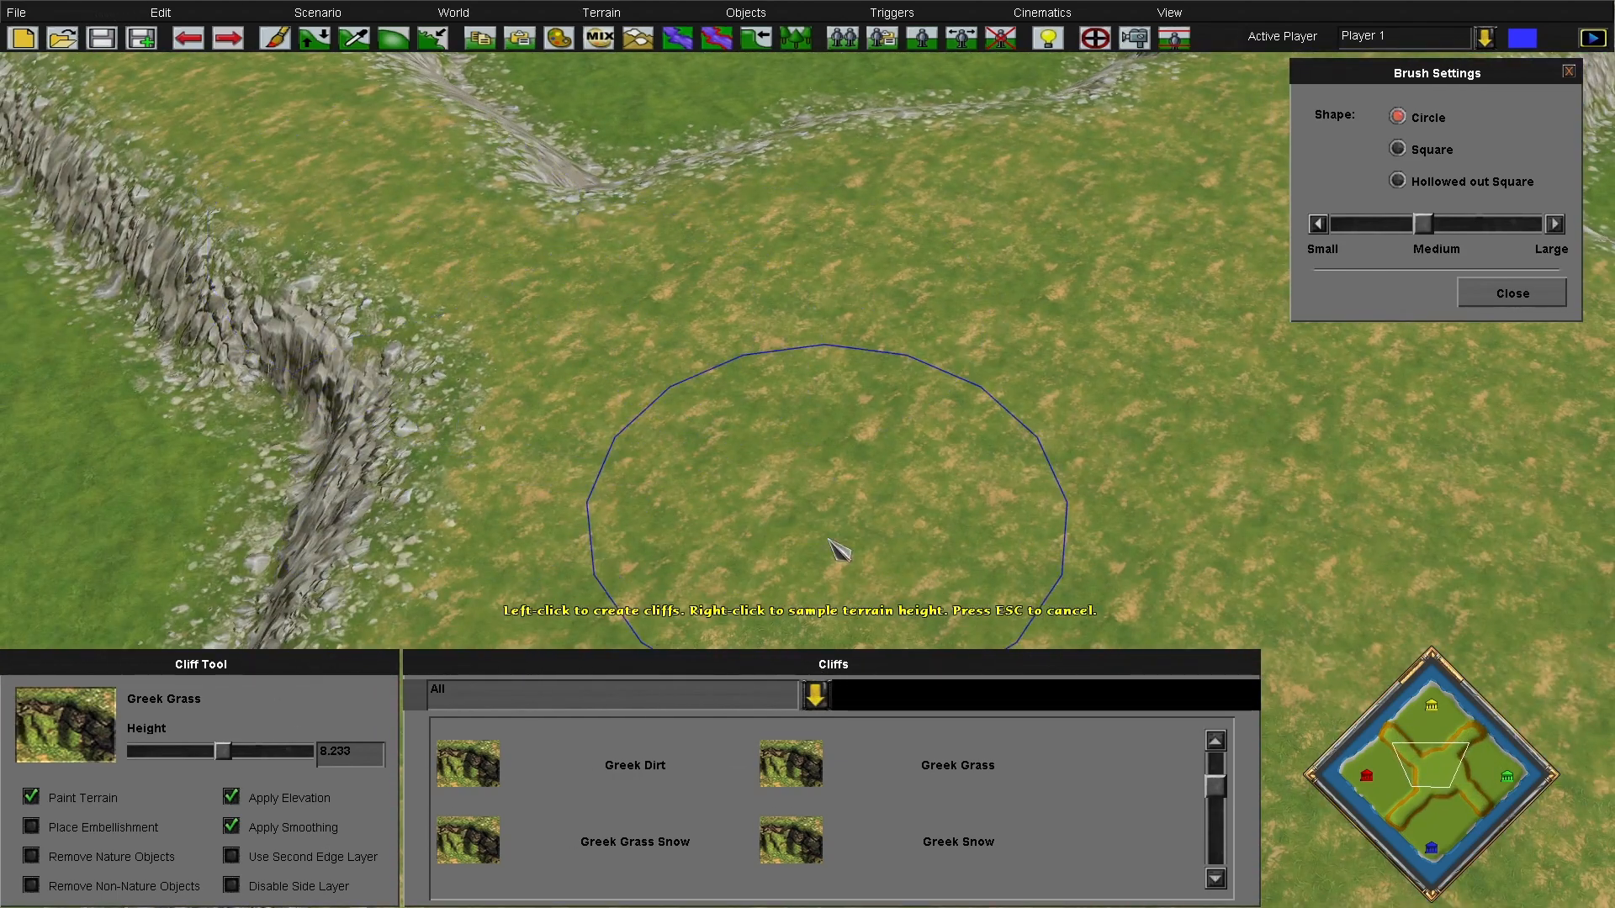
pyautogui.press('Escape')
pyautogui.press('Down')
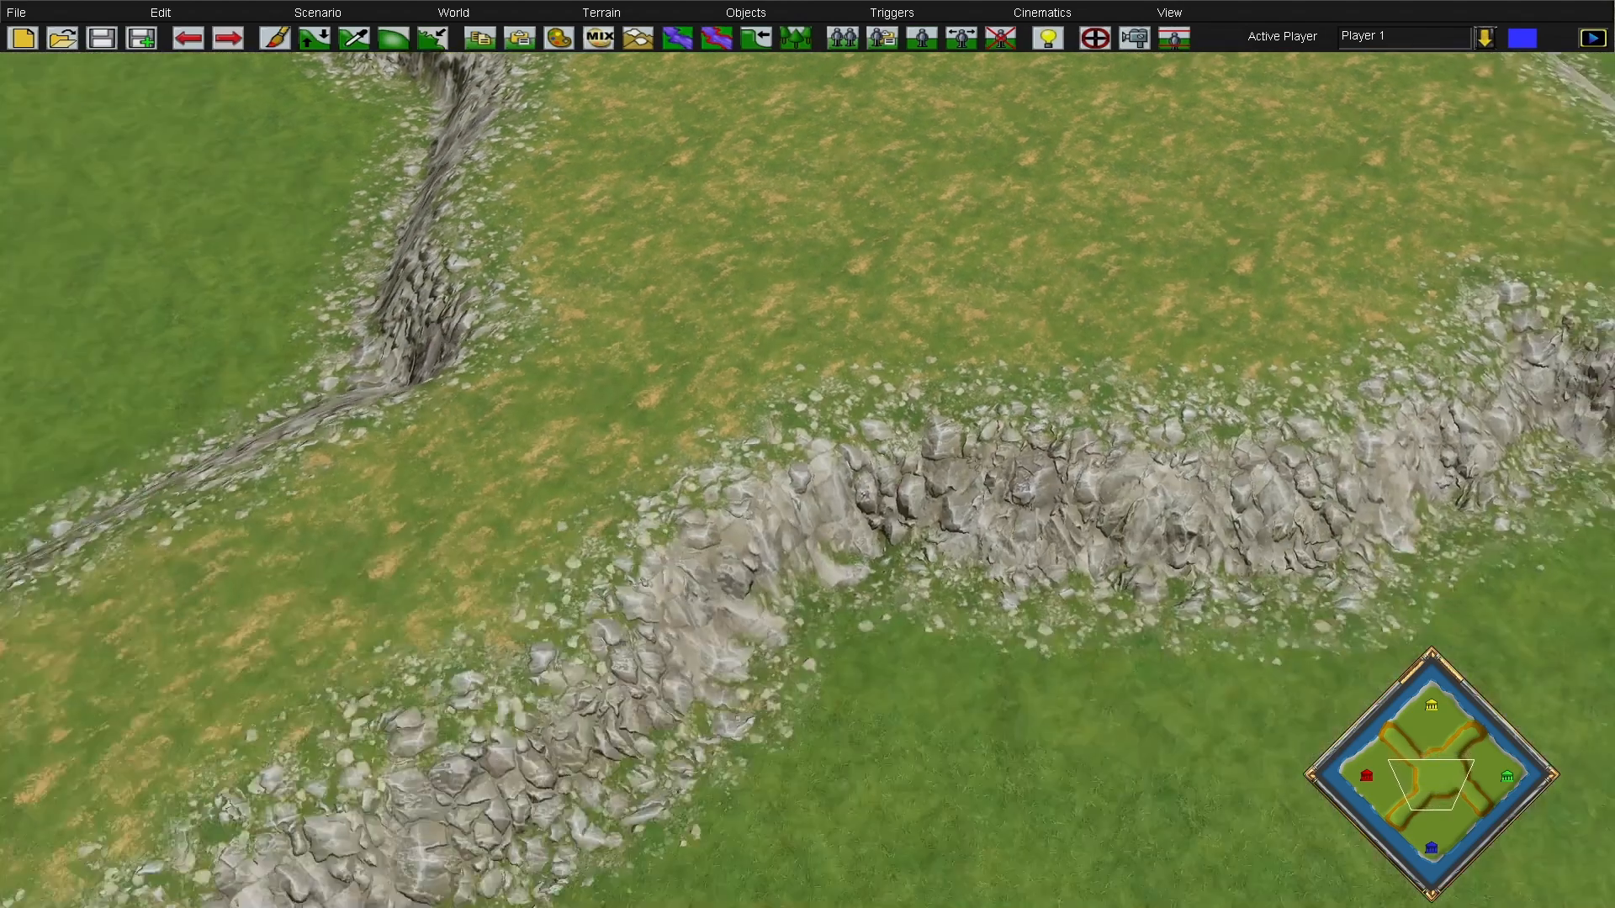
pyautogui.press('Down')
pyautogui.press('Left')
pyautogui.press('Left')
pyautogui.press('Left')
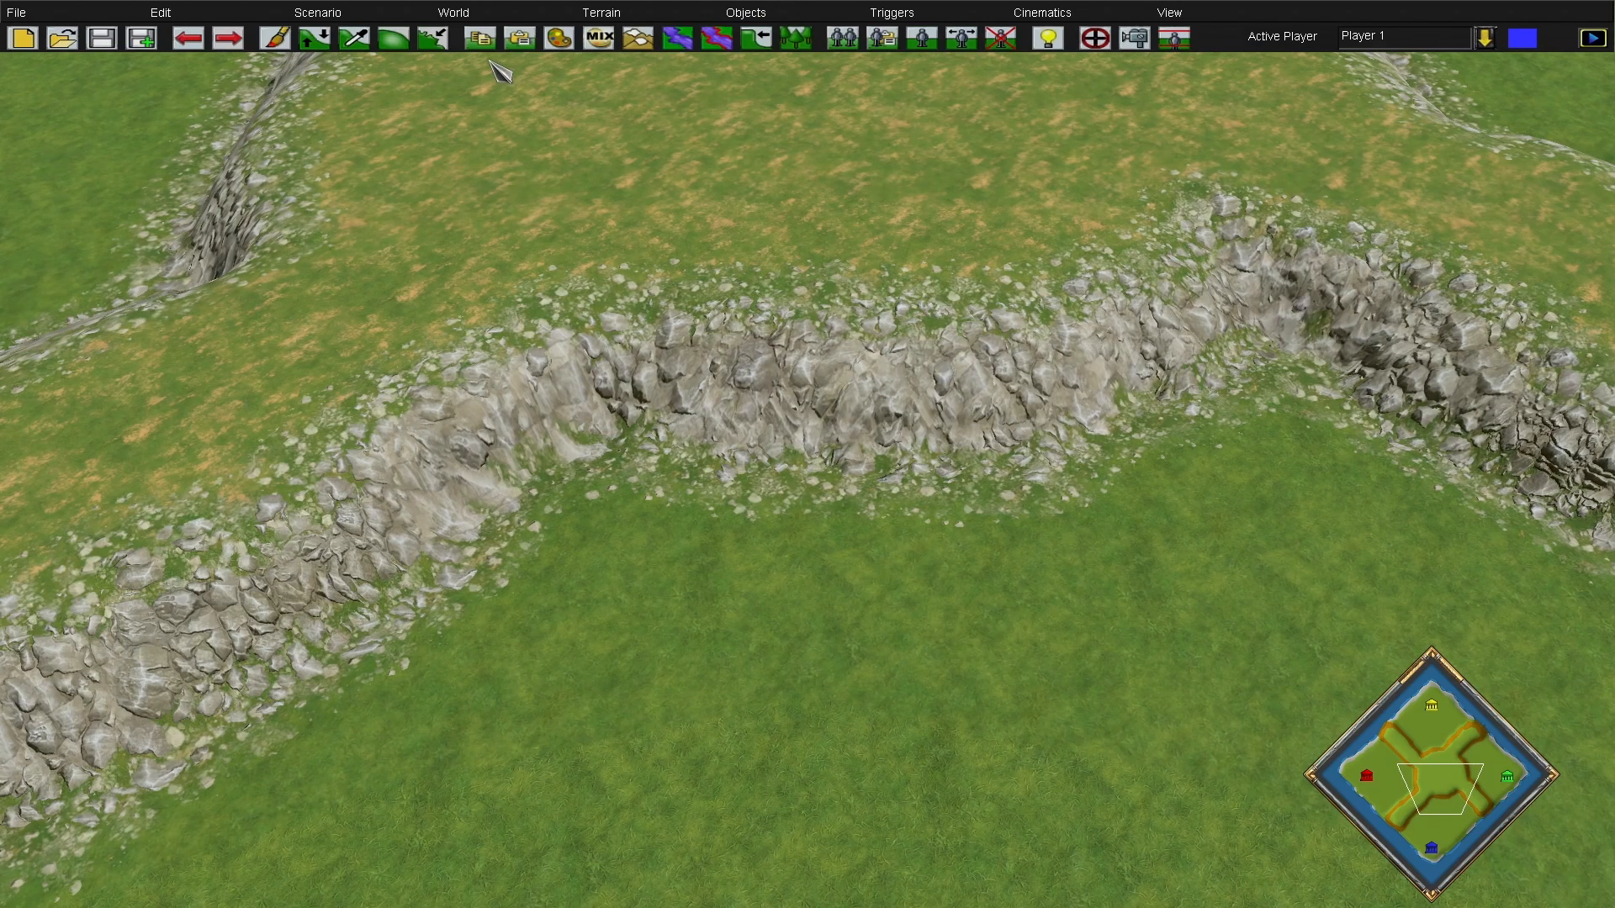
pyautogui.click(557, 44)
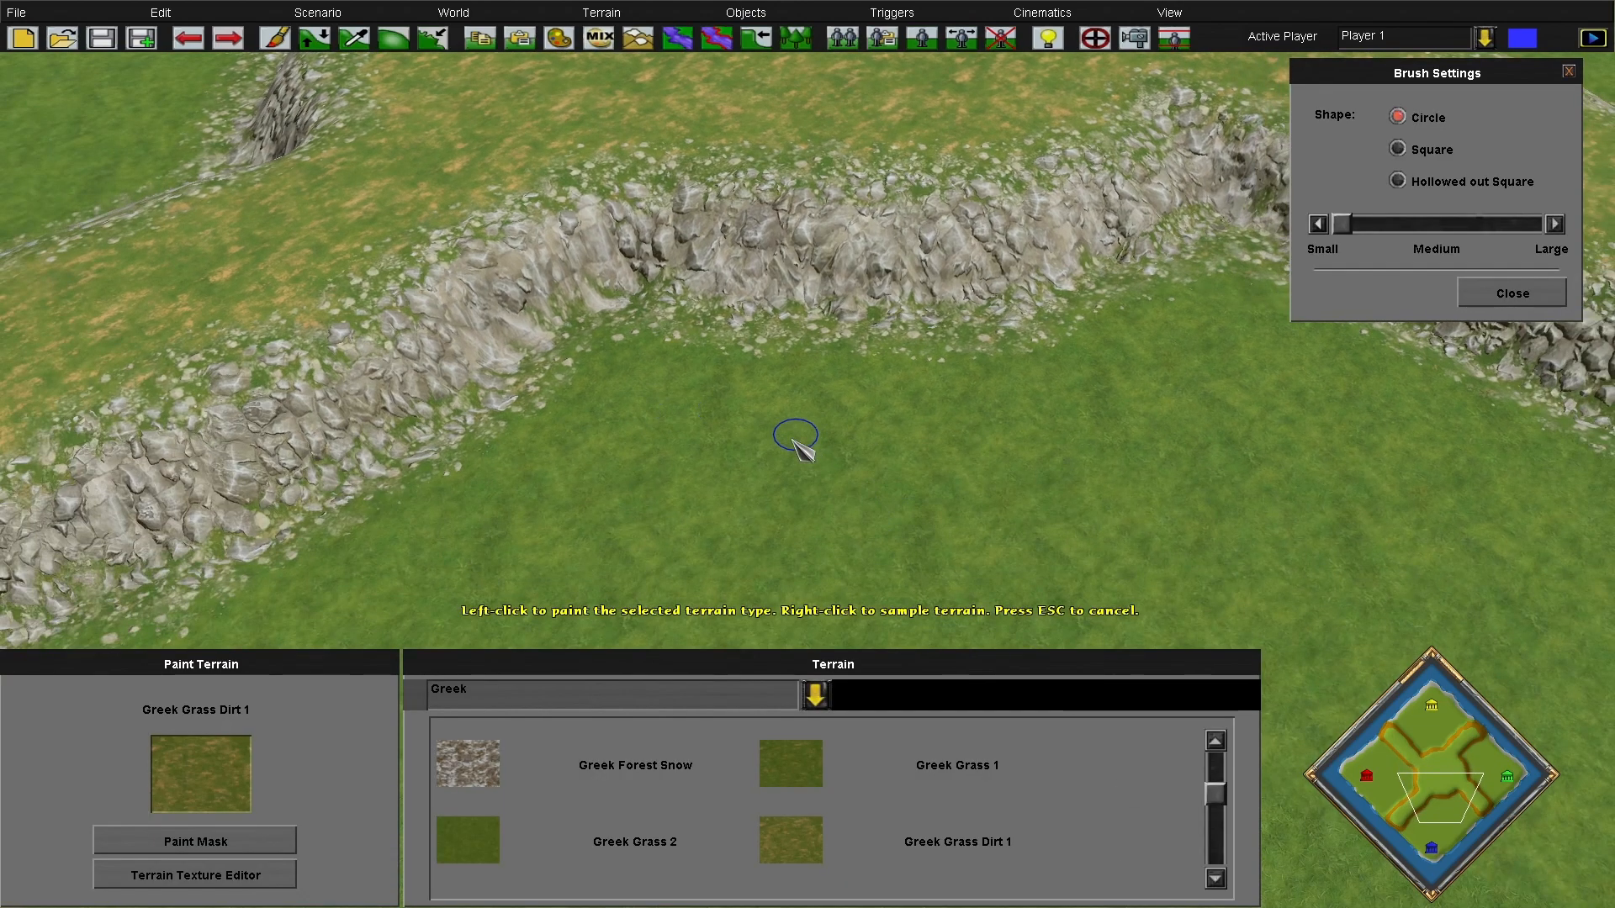
pyautogui.press('Down')
pyautogui.press('Up')
pyautogui.press('Right')
pyautogui.press('Up')
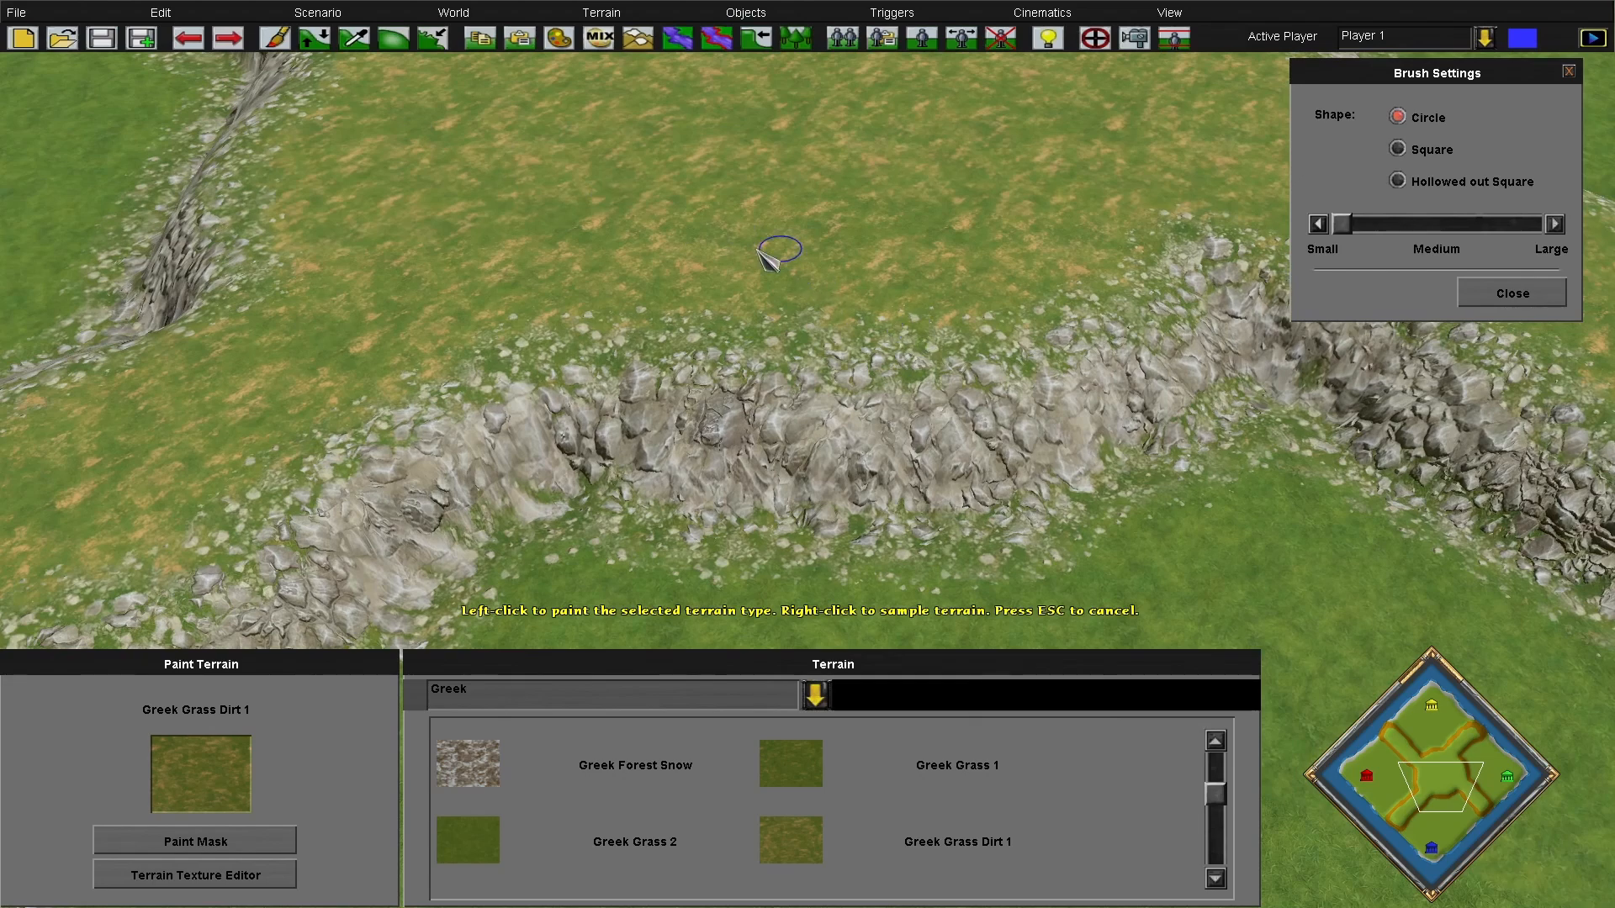
pyautogui.press('Escape')
pyautogui.press('Escape')
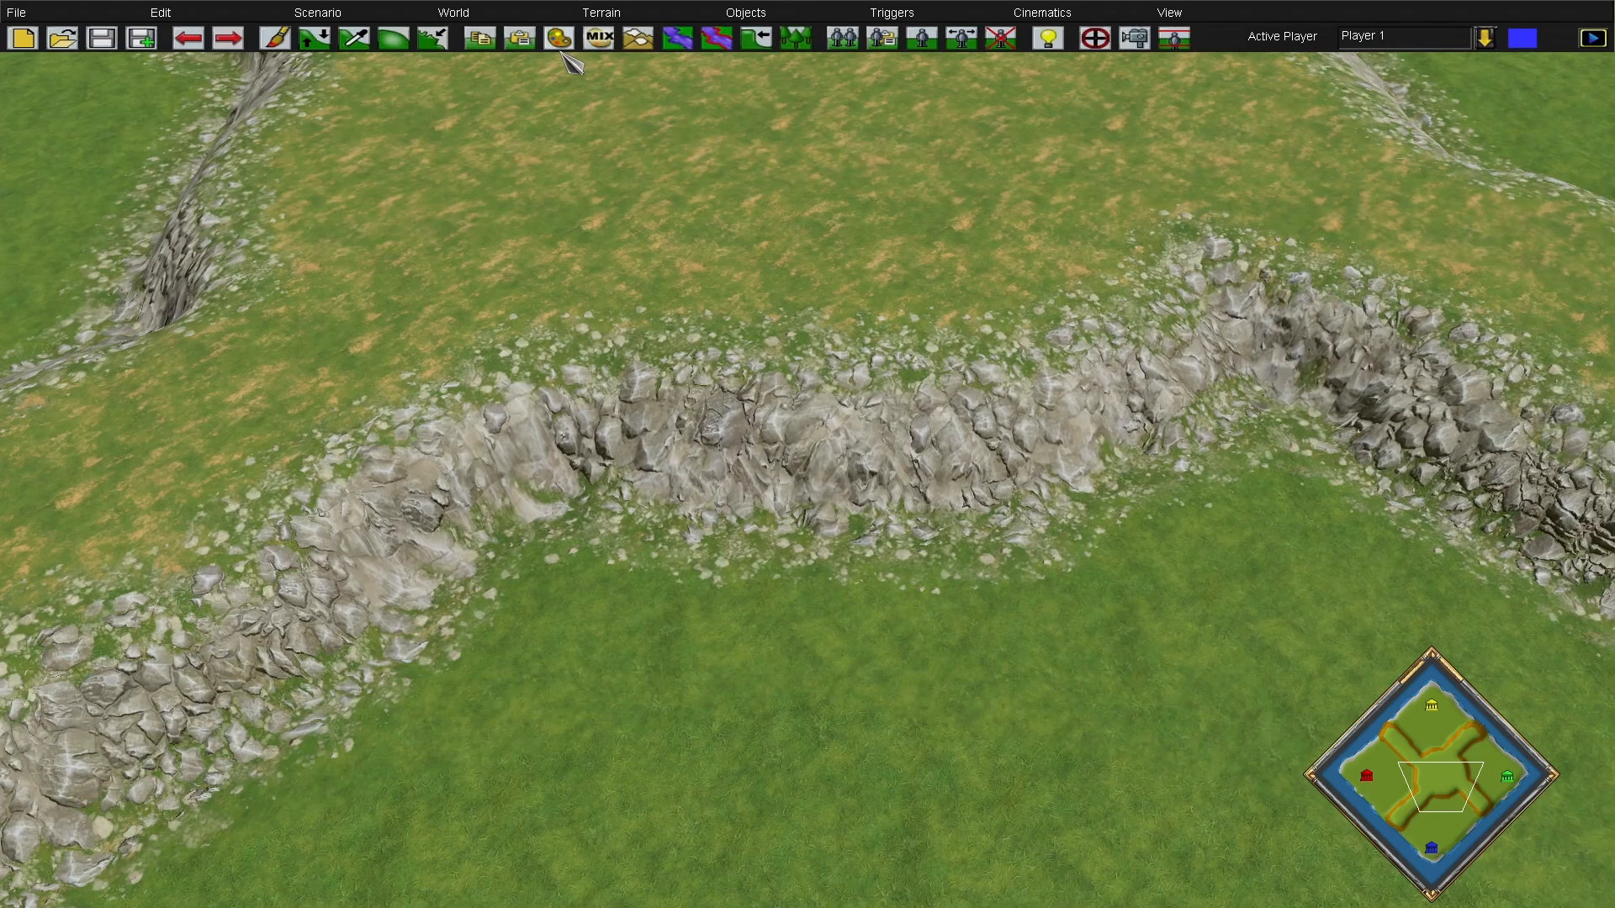
# Paint Greek Grass Dirt 1 over the middle of the central plateau's cliffs facing the blue and yellow towns, using a brush between small and medium
pyautogui.click(559, 49)
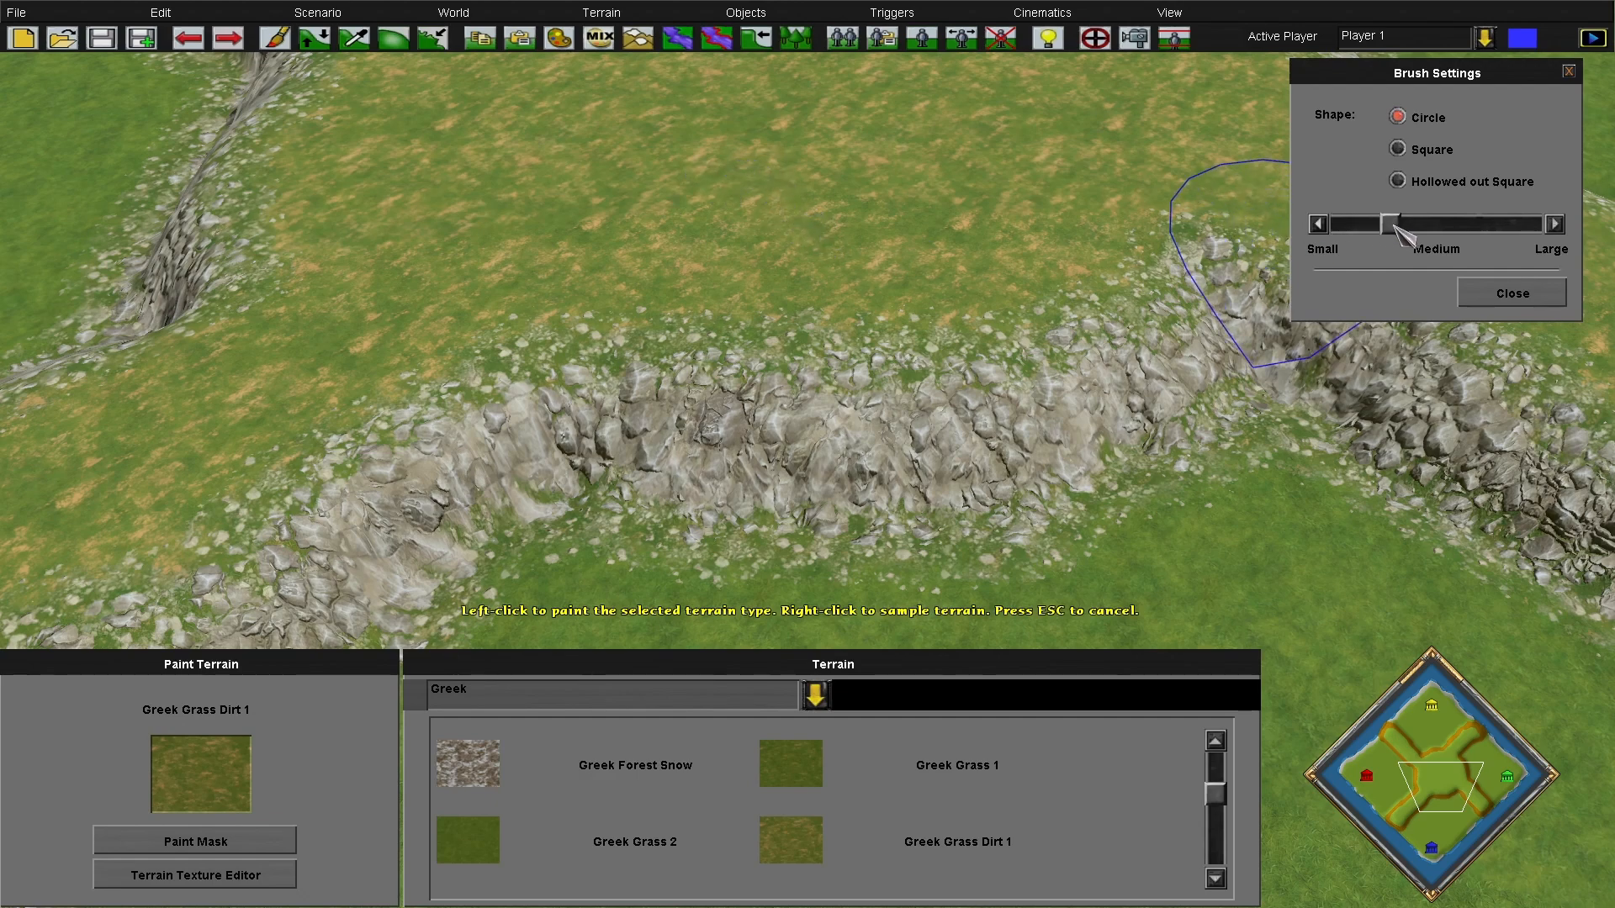
pyautogui.click(907, 362)
pyautogui.moveTo(897, 354)
pyautogui.mouseDown()
pyautogui.moveTo(921, 394)
pyautogui.moveTo(902, 432)
pyautogui.moveTo(876, 411)
pyautogui.moveTo(869, 442)
pyautogui.moveTo(1026, 352)
pyautogui.moveTo(894, 426)
pyautogui.moveTo(808, 396)
pyautogui.mouseUp()
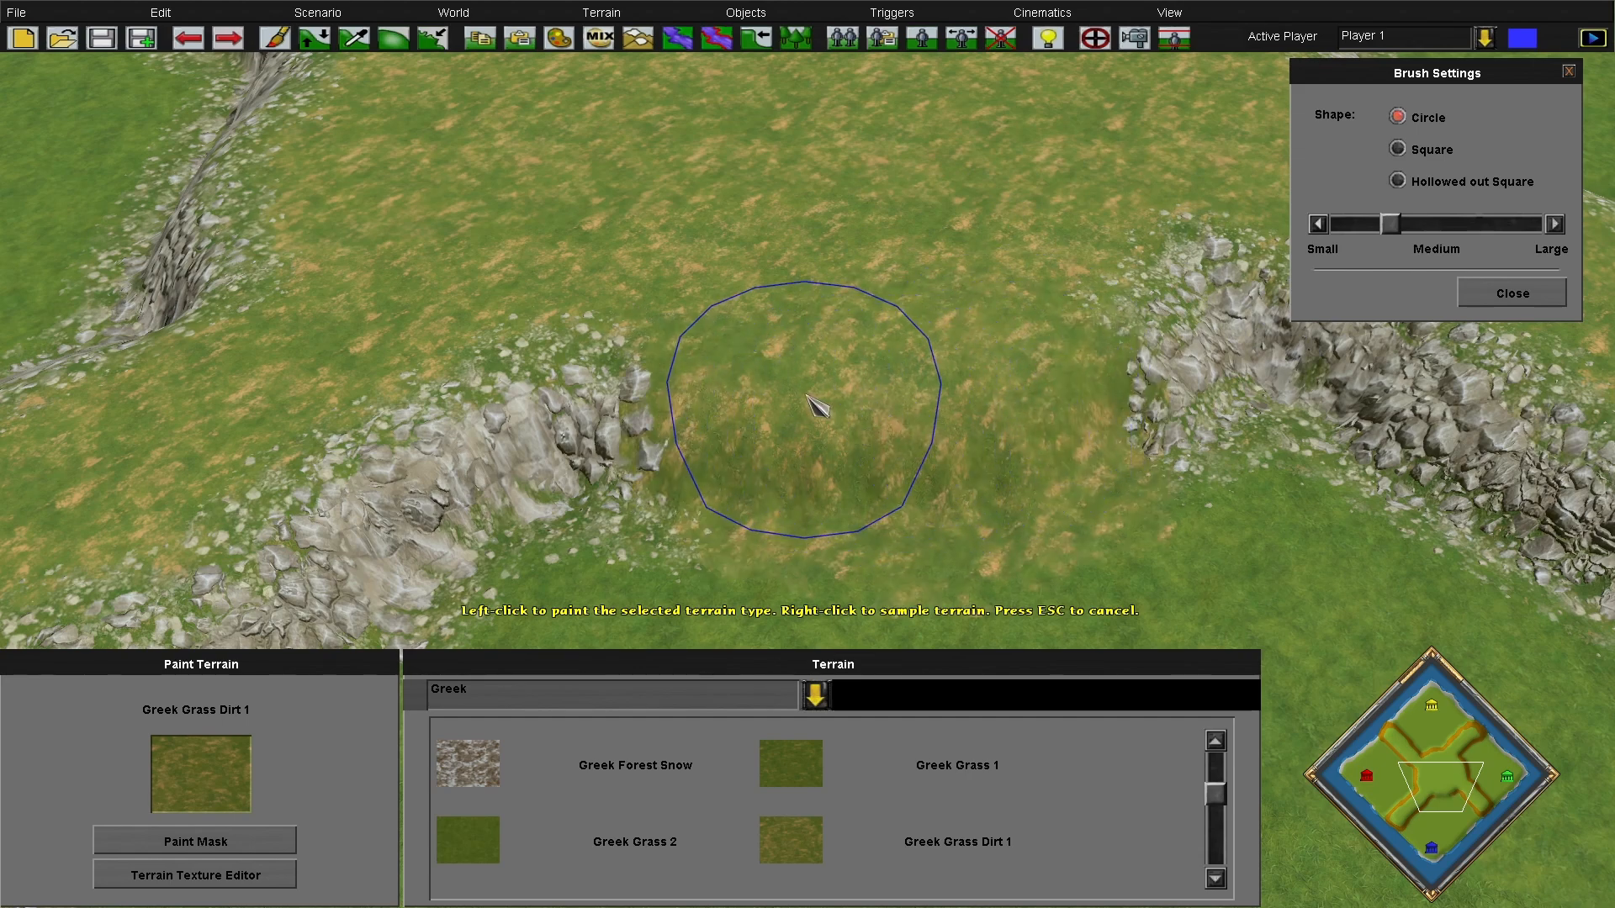
pyautogui.moveTo(2, 5)
pyautogui.moveTo(802, 455)
pyautogui.mouseDown()
pyautogui.moveTo(930, 386)
pyautogui.moveTo(880, 299)
pyautogui.moveTo(876, 365)
pyautogui.moveTo(787, 344)
pyautogui.moveTo(732, 356)
pyautogui.moveTo(808, 314)
pyautogui.moveTo(719, 323)
pyautogui.mouseUp()
pyautogui.moveTo(1612, 3)
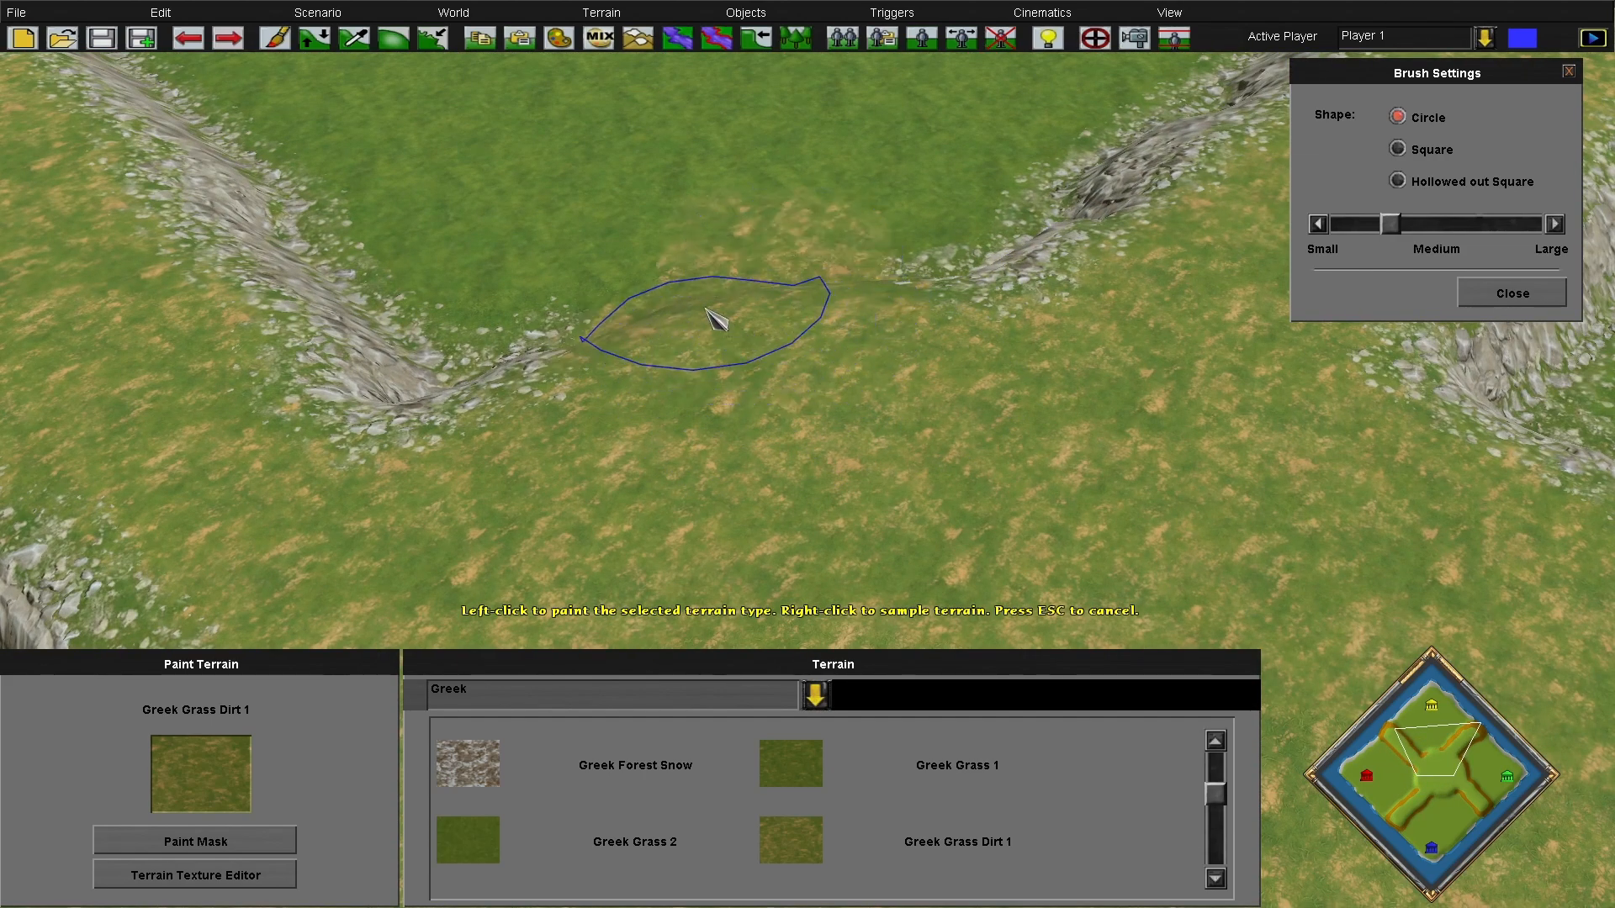
# Paint Greek Grass Dirt 1 over the middle of the central plateau's cliffs facing the green and red towns, and leave terrain painting
pyautogui.press('Right')
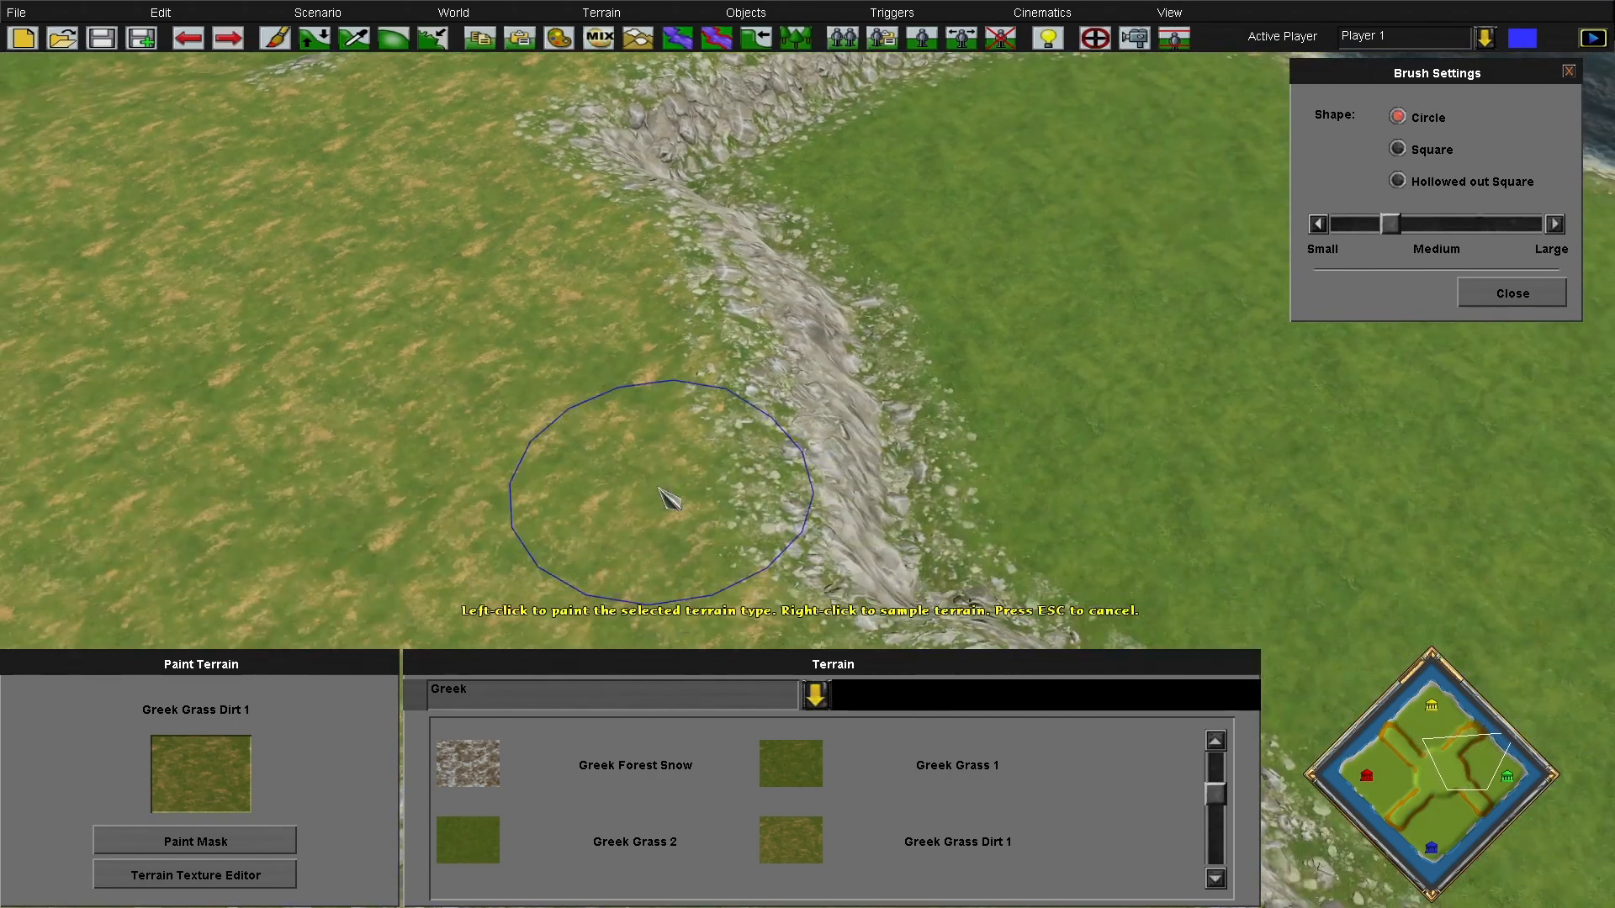
pyautogui.moveTo(709, 324)
pyautogui.mouseDown()
pyautogui.moveTo(757, 341)
pyautogui.moveTo(768, 370)
pyautogui.moveTo(723, 320)
pyautogui.mouseUp()
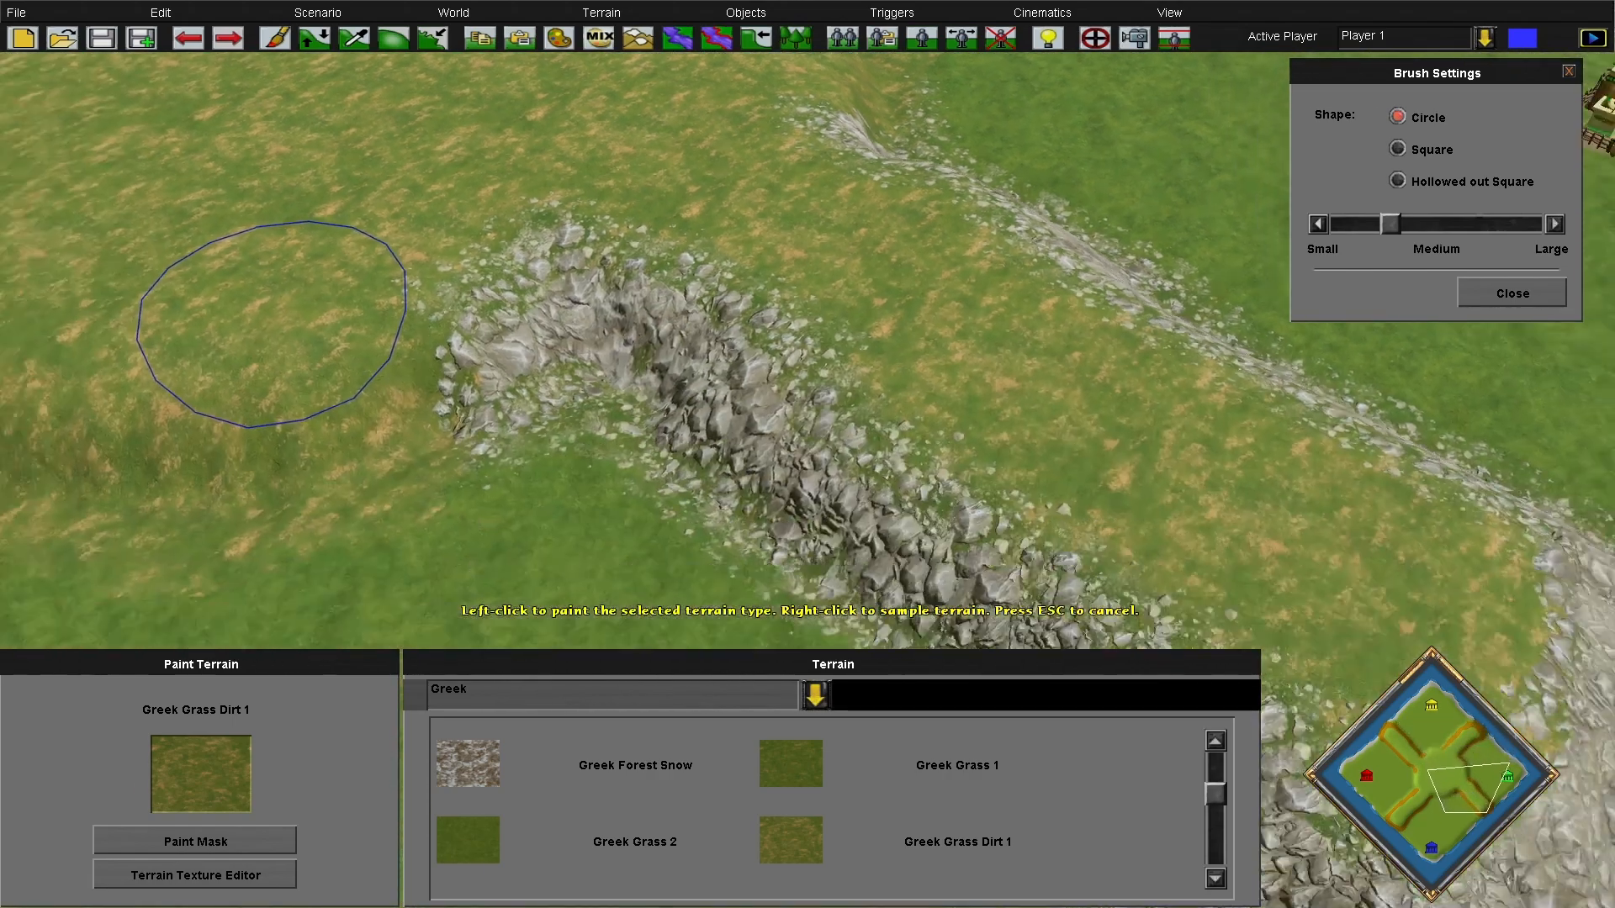
pyautogui.press('Escape')
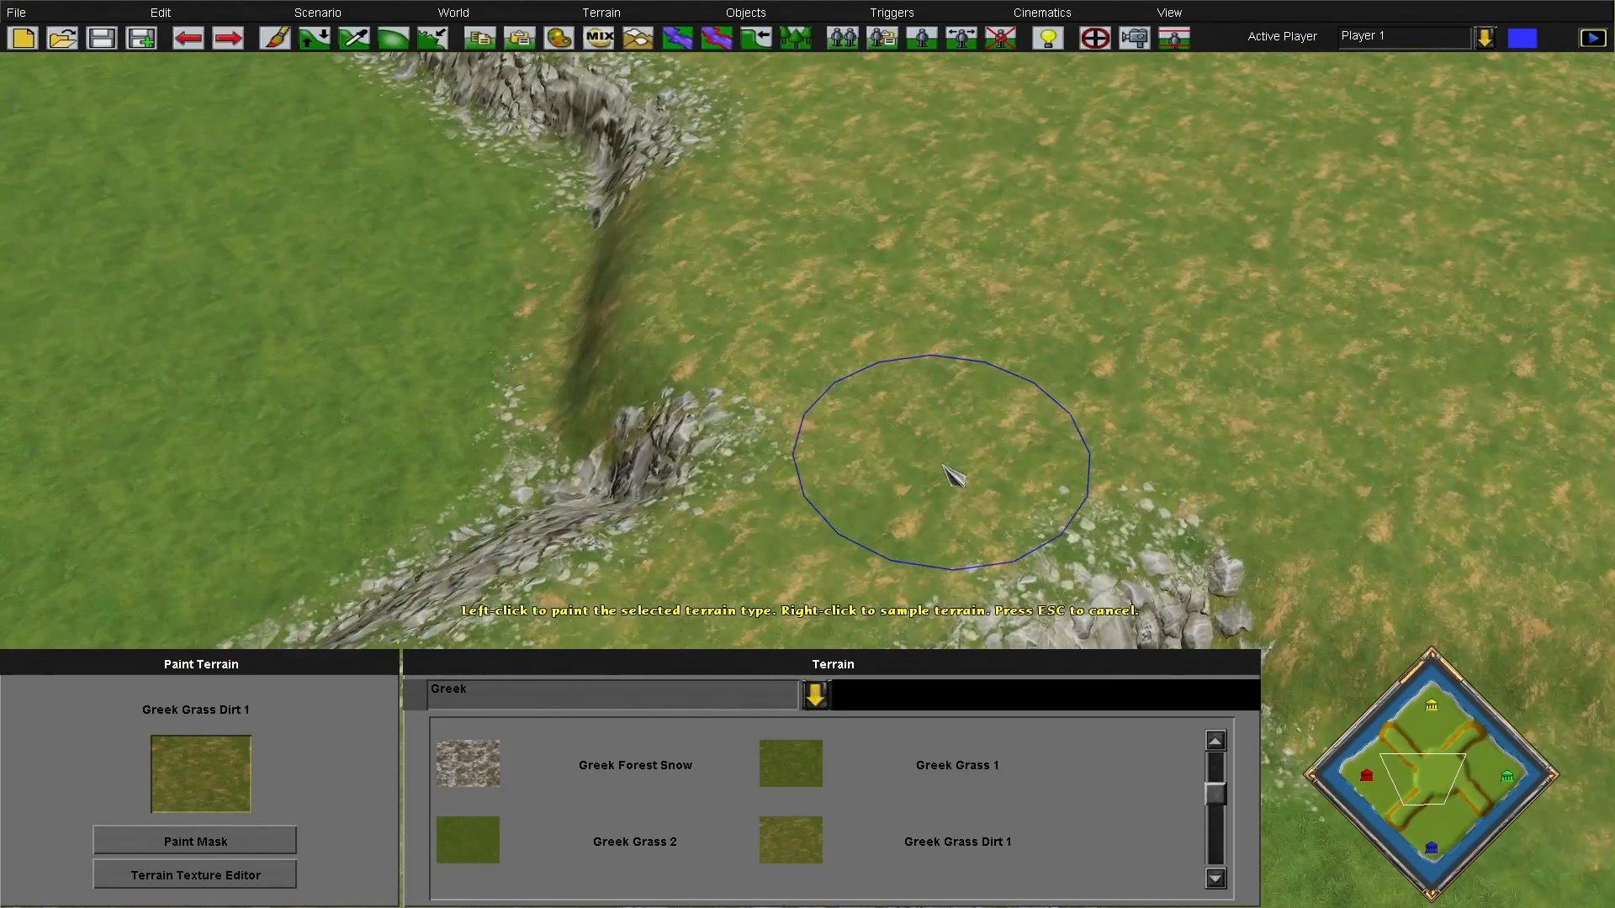
pyautogui.press('Escape')
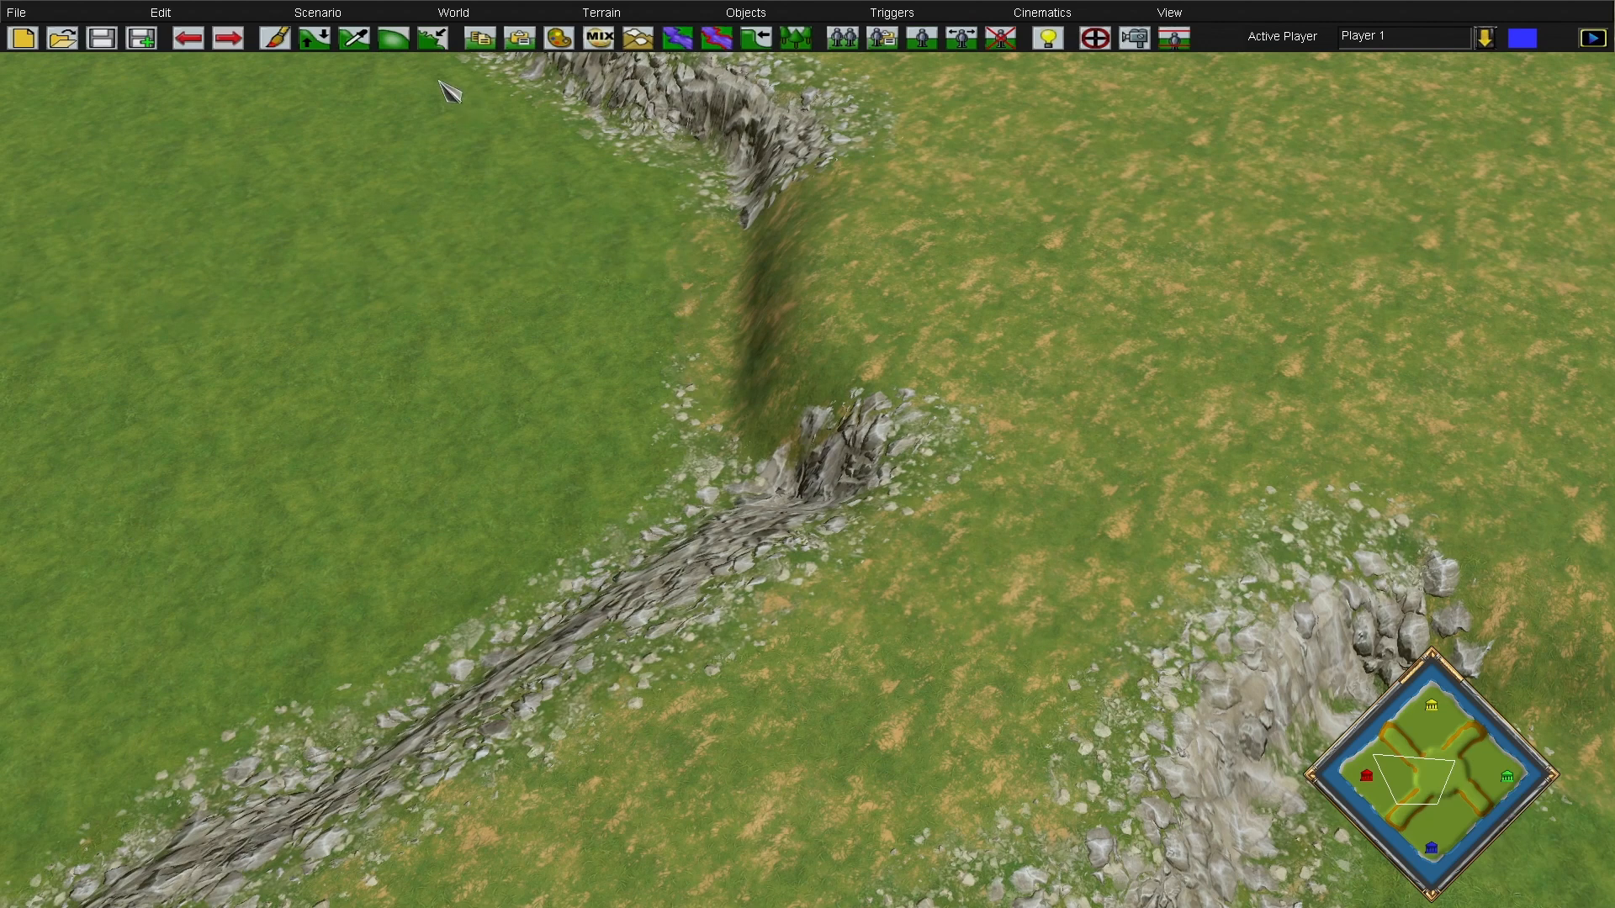
# Smooth the central plateau's slope facing the red town with a circular brush slightly below medium size
pyautogui.click(407, 39)
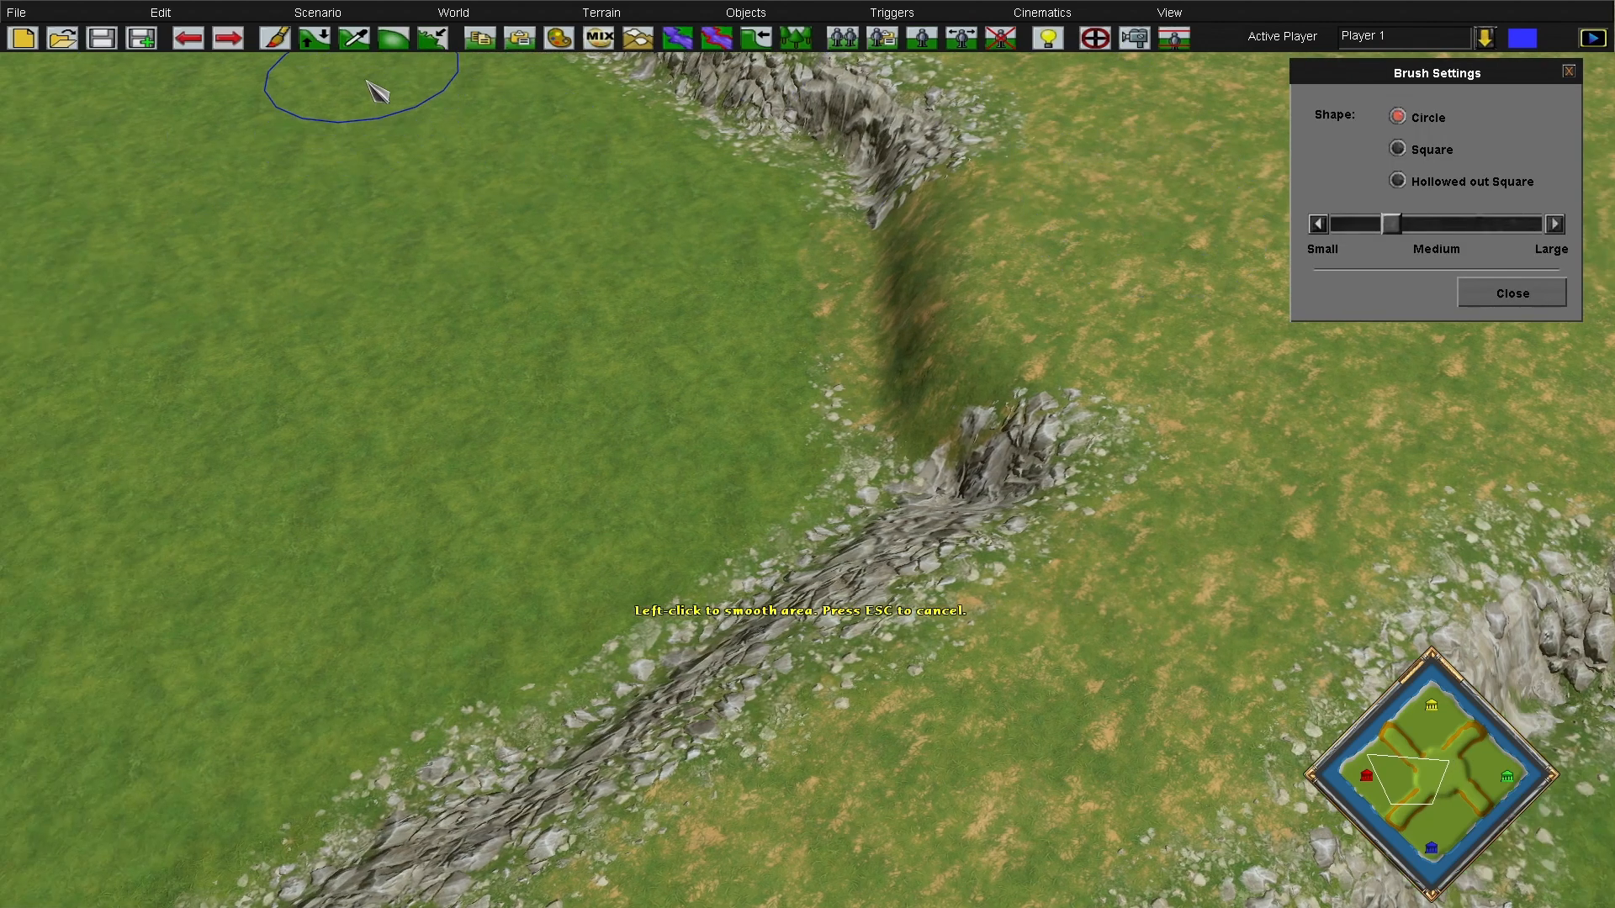
pyautogui.press('Right')
pyautogui.press('Up')
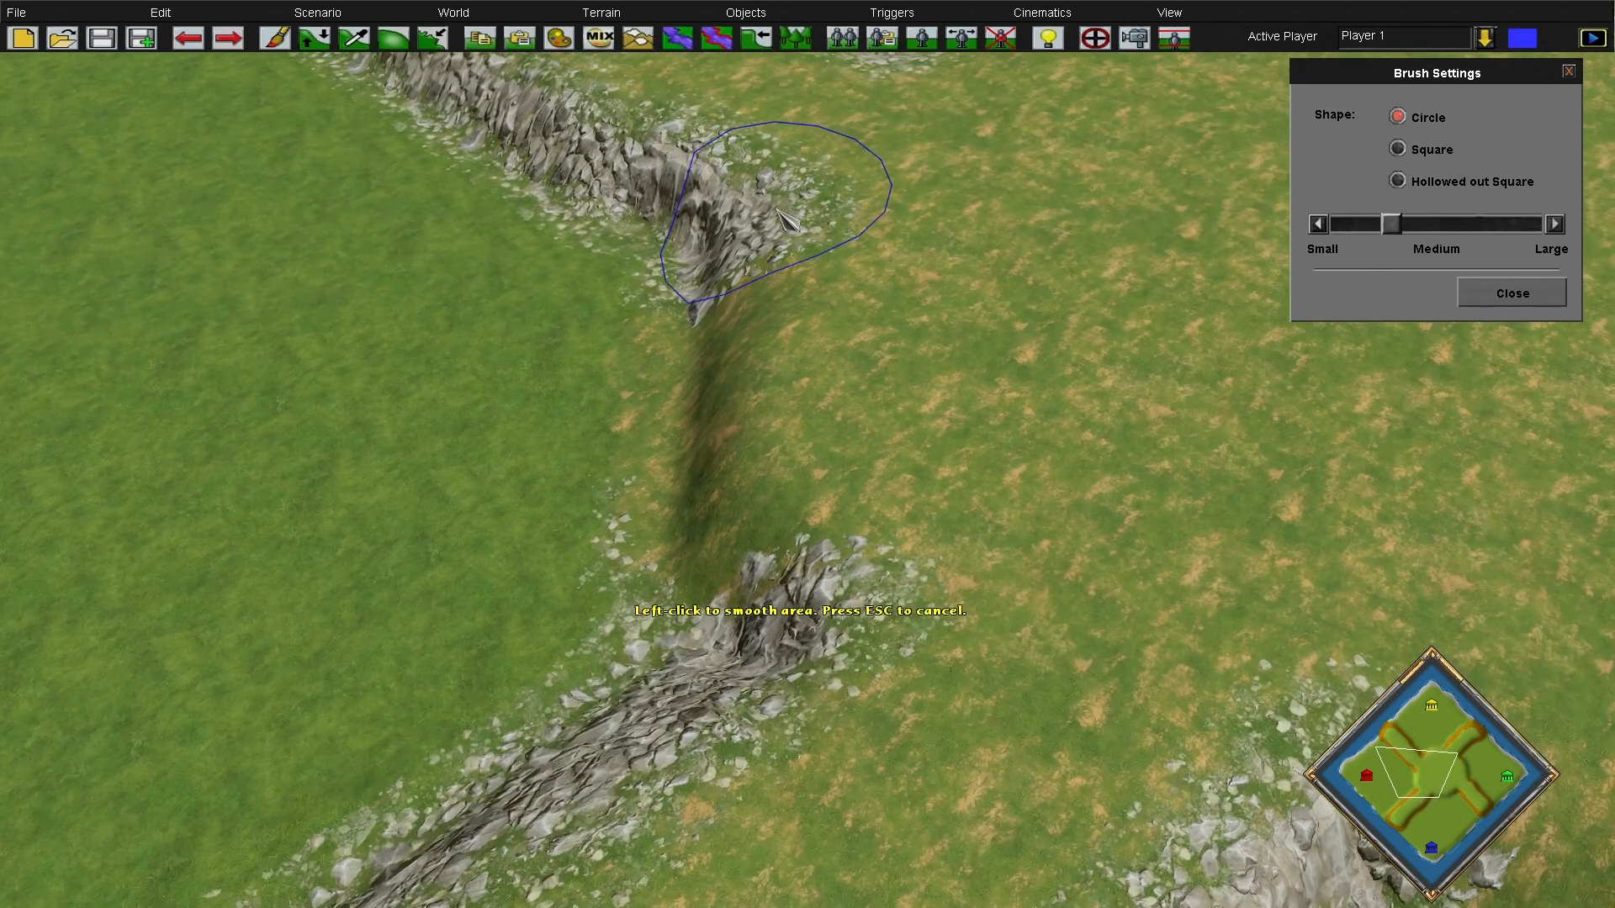
pyautogui.click(1432, 225)
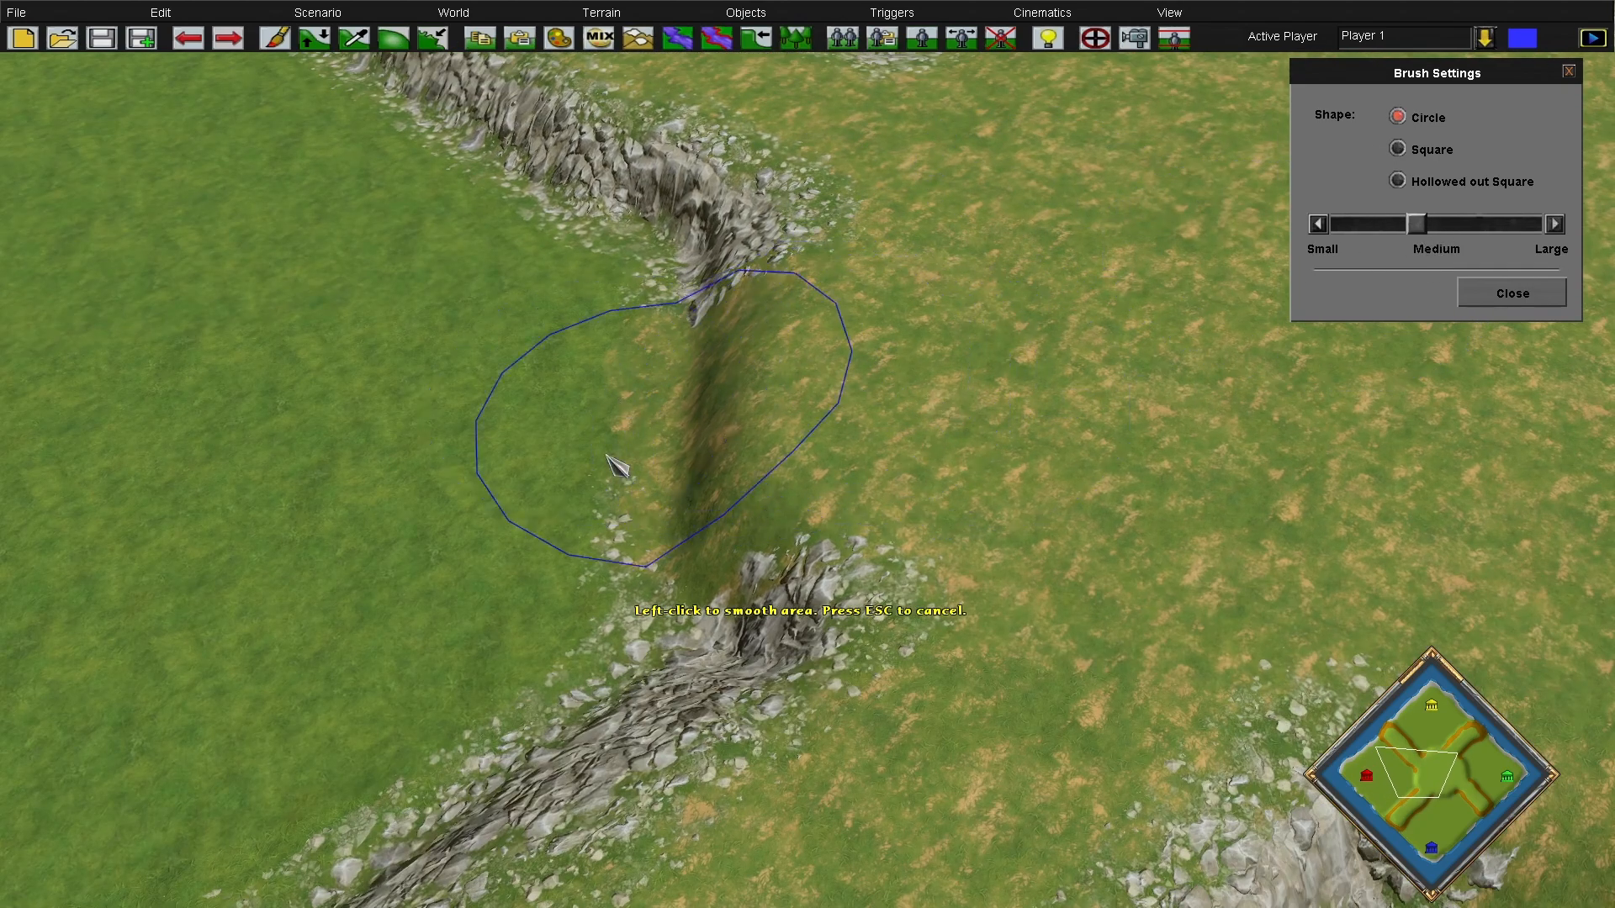
pyautogui.click(768, 415)
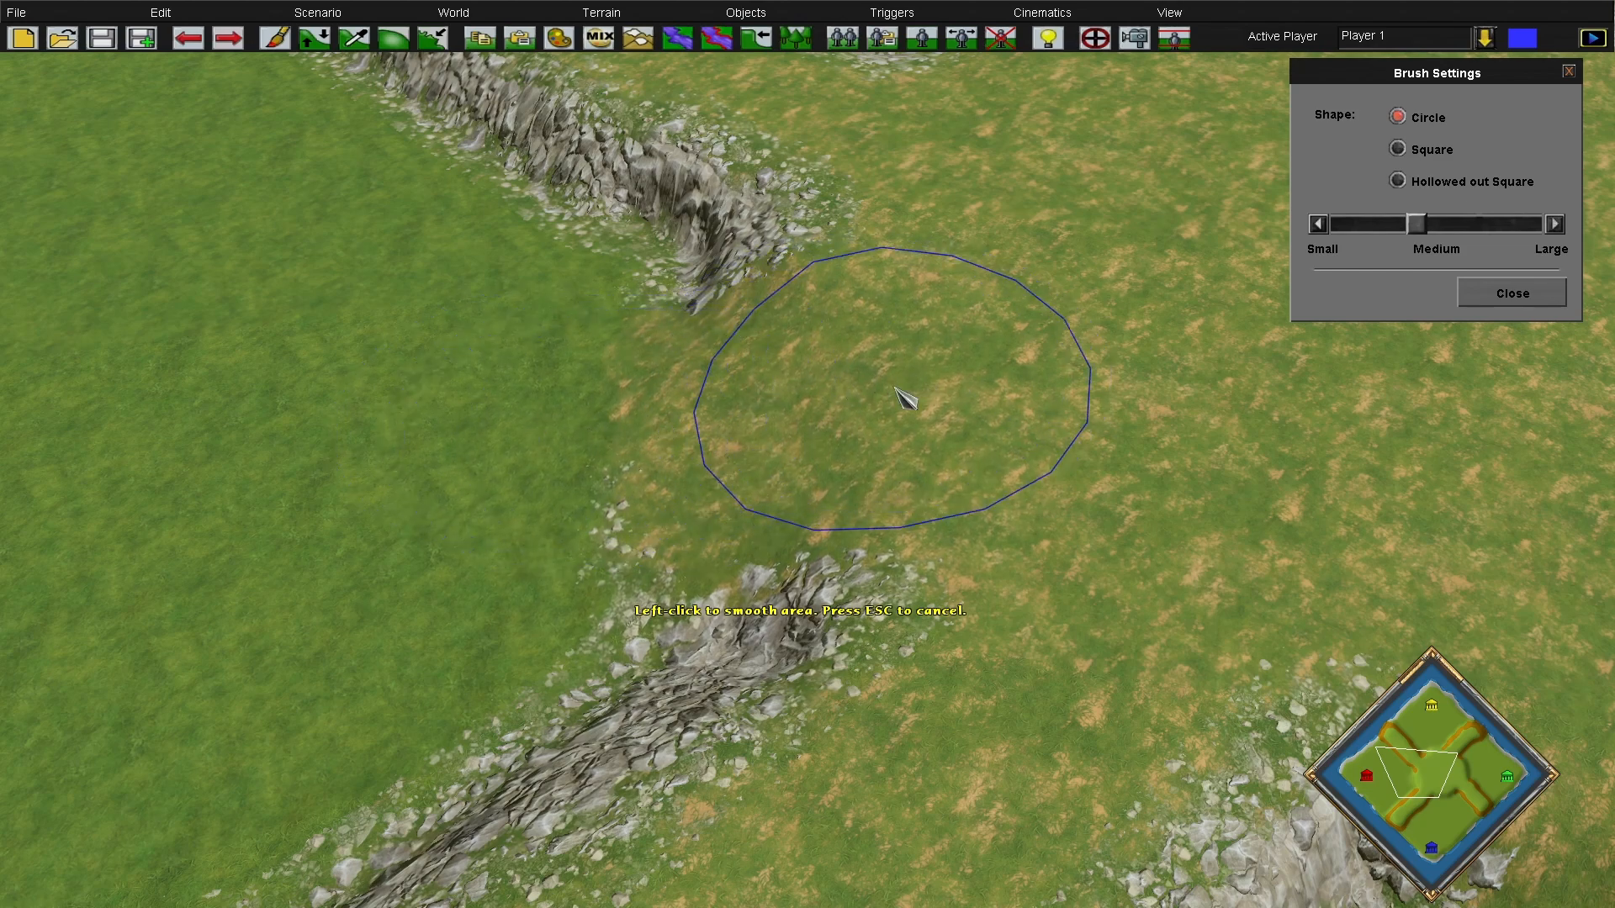
# Smooth the plateau's slopes facing the blue, green and yellow towns with the same brush, and leave smoothing
pyautogui.moveTo(1613, 905)
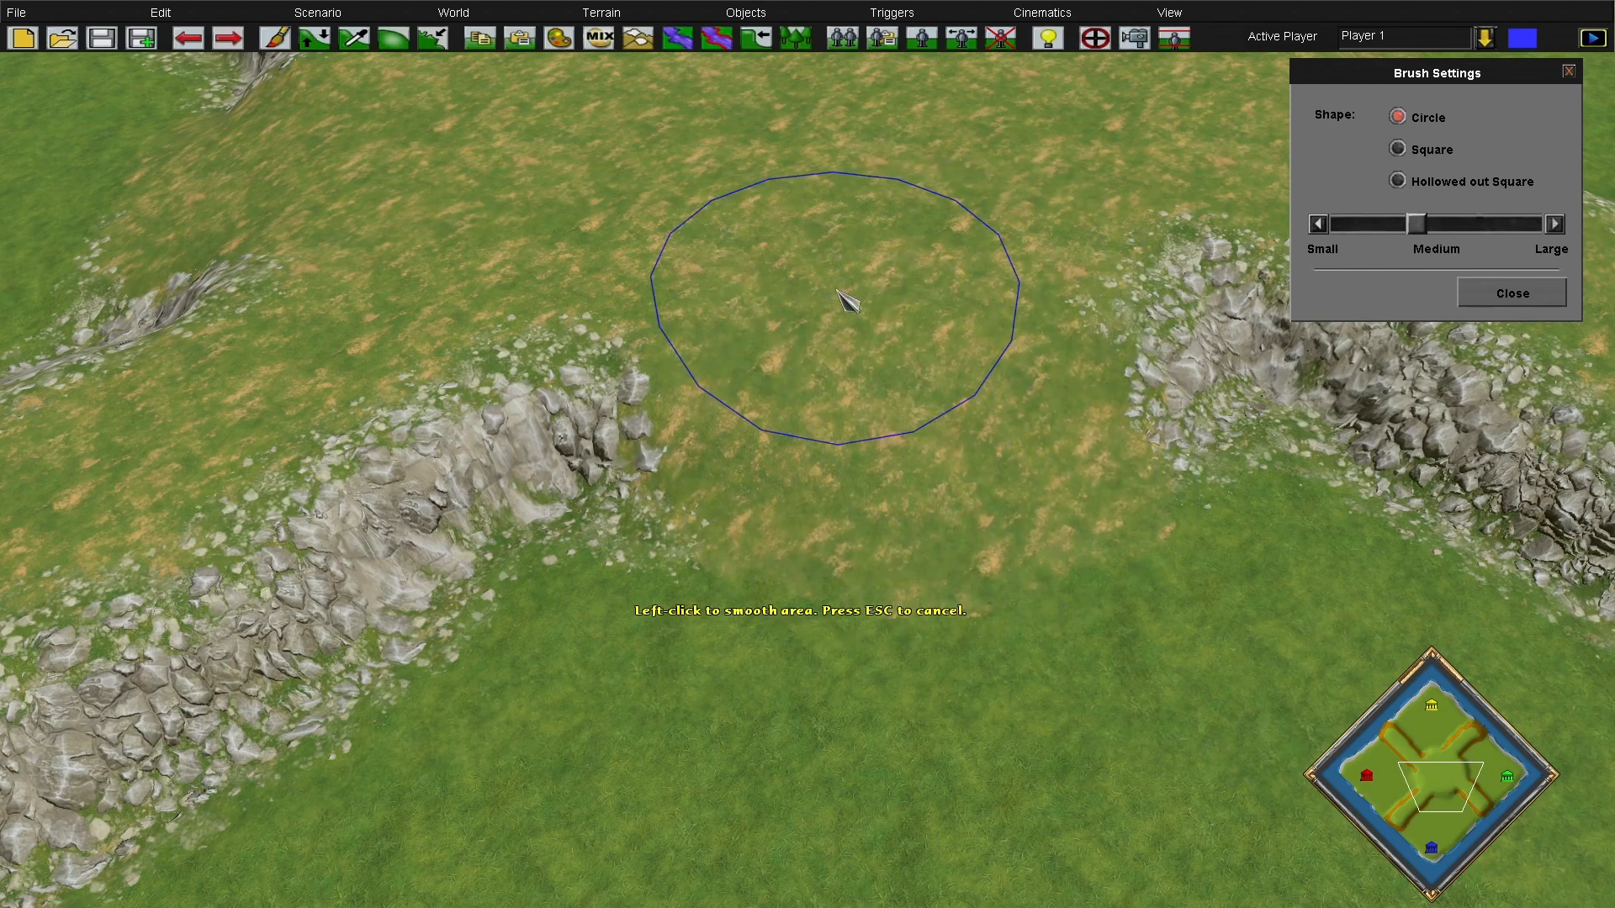
pyautogui.click(1459, 770)
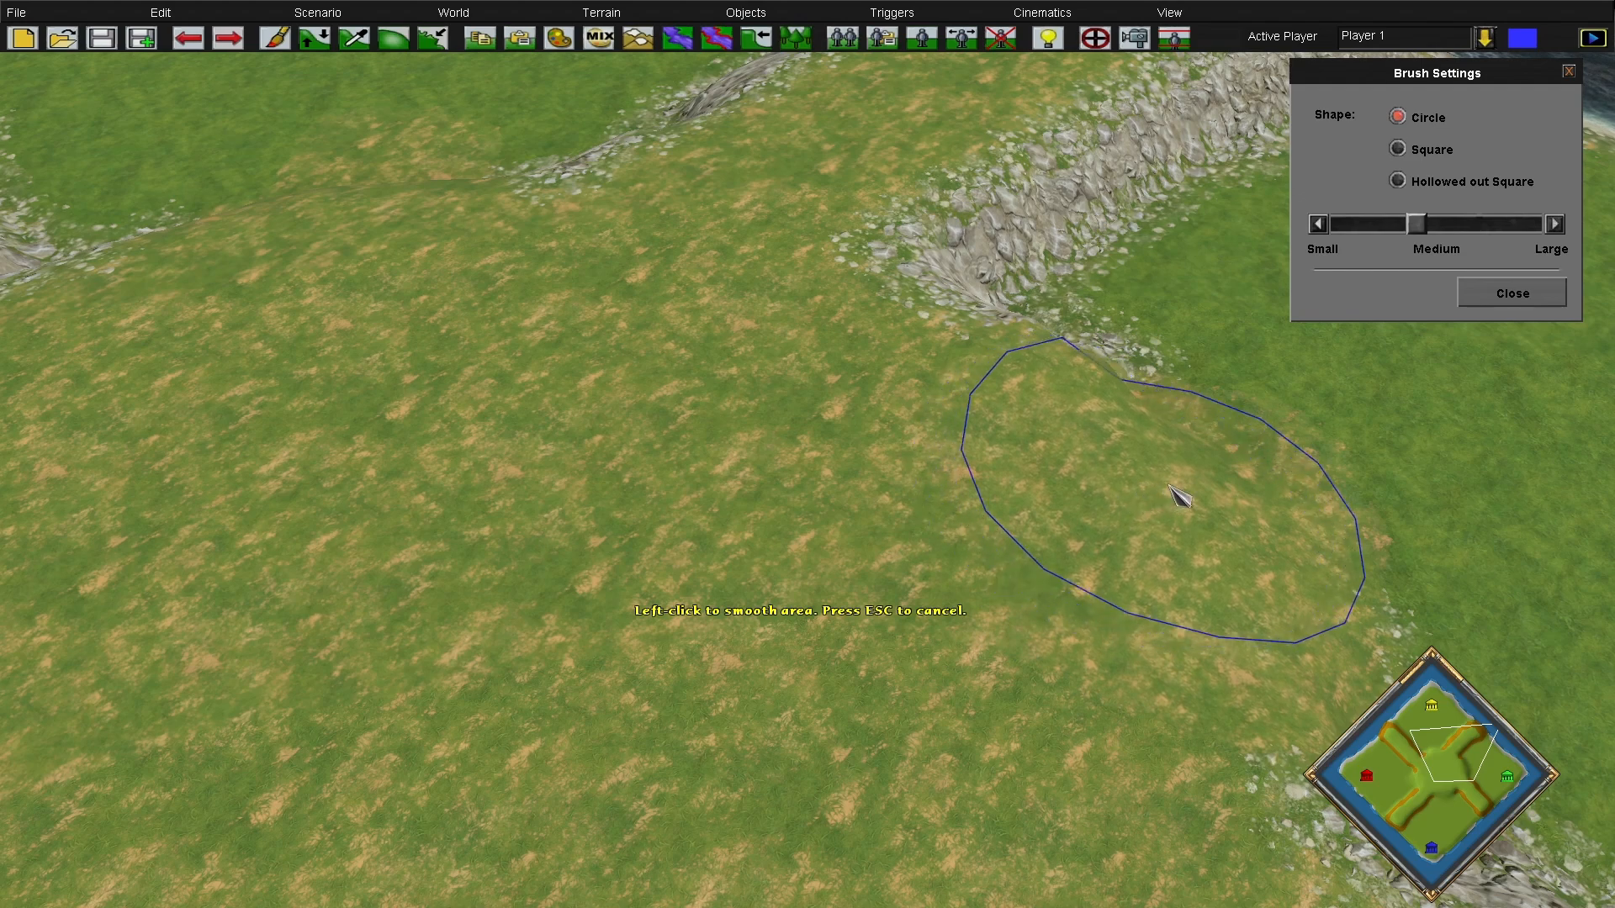
pyautogui.click(1130, 387)
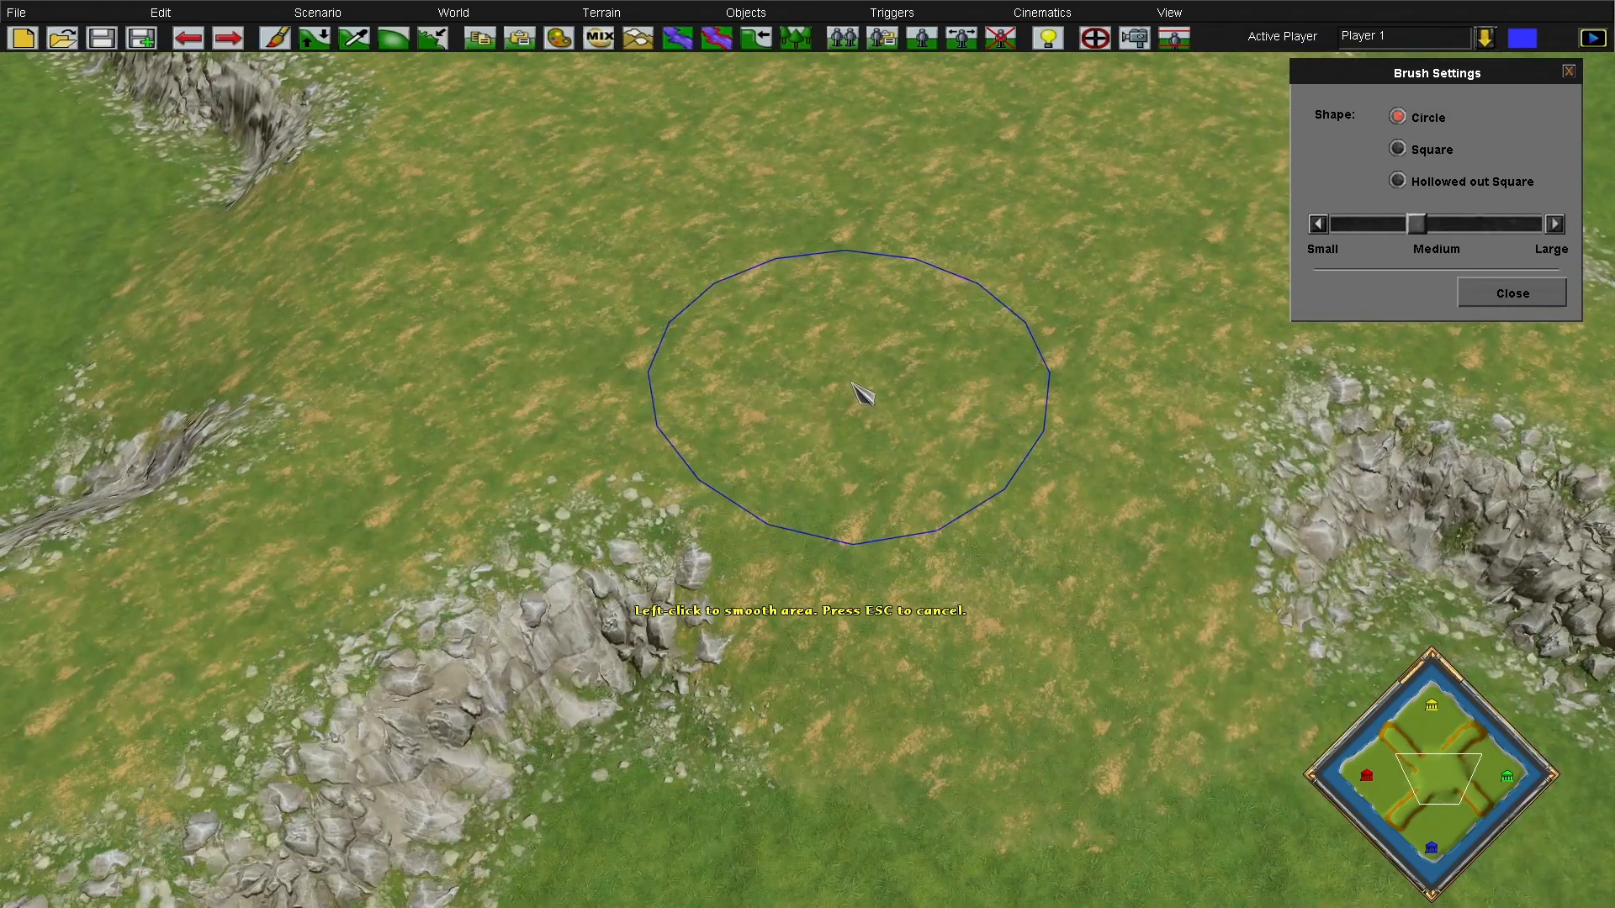
pyautogui.press('Escape')
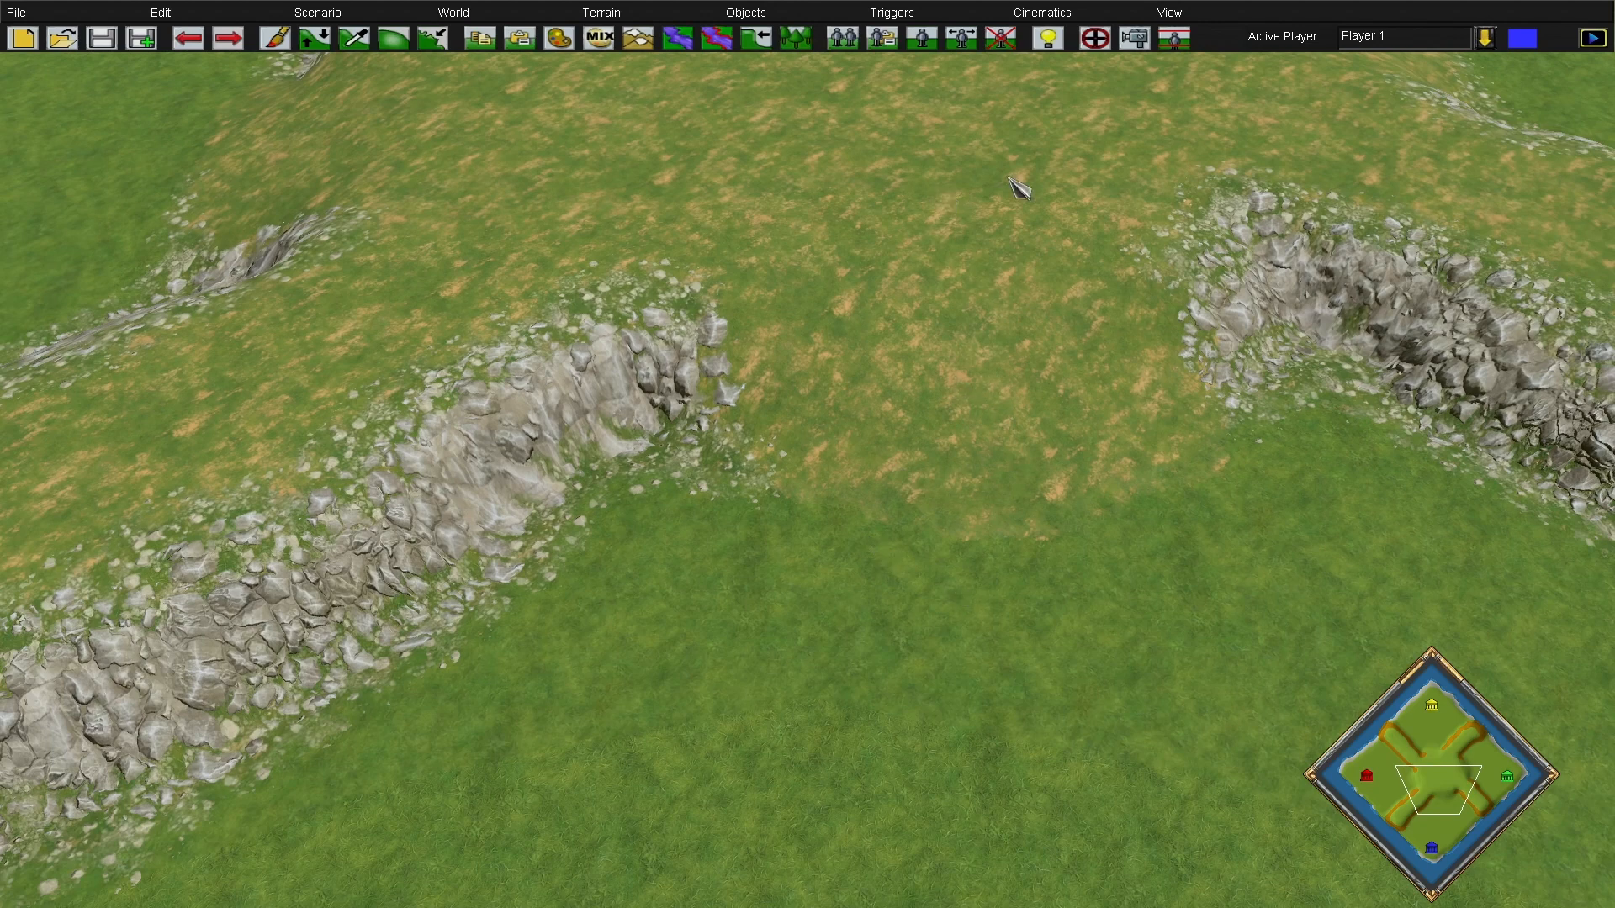
# Paint Greek Grass 1 patches on the plateau's slope facing the blue town with a small circular brush to blend the textures
pyautogui.press('Right')
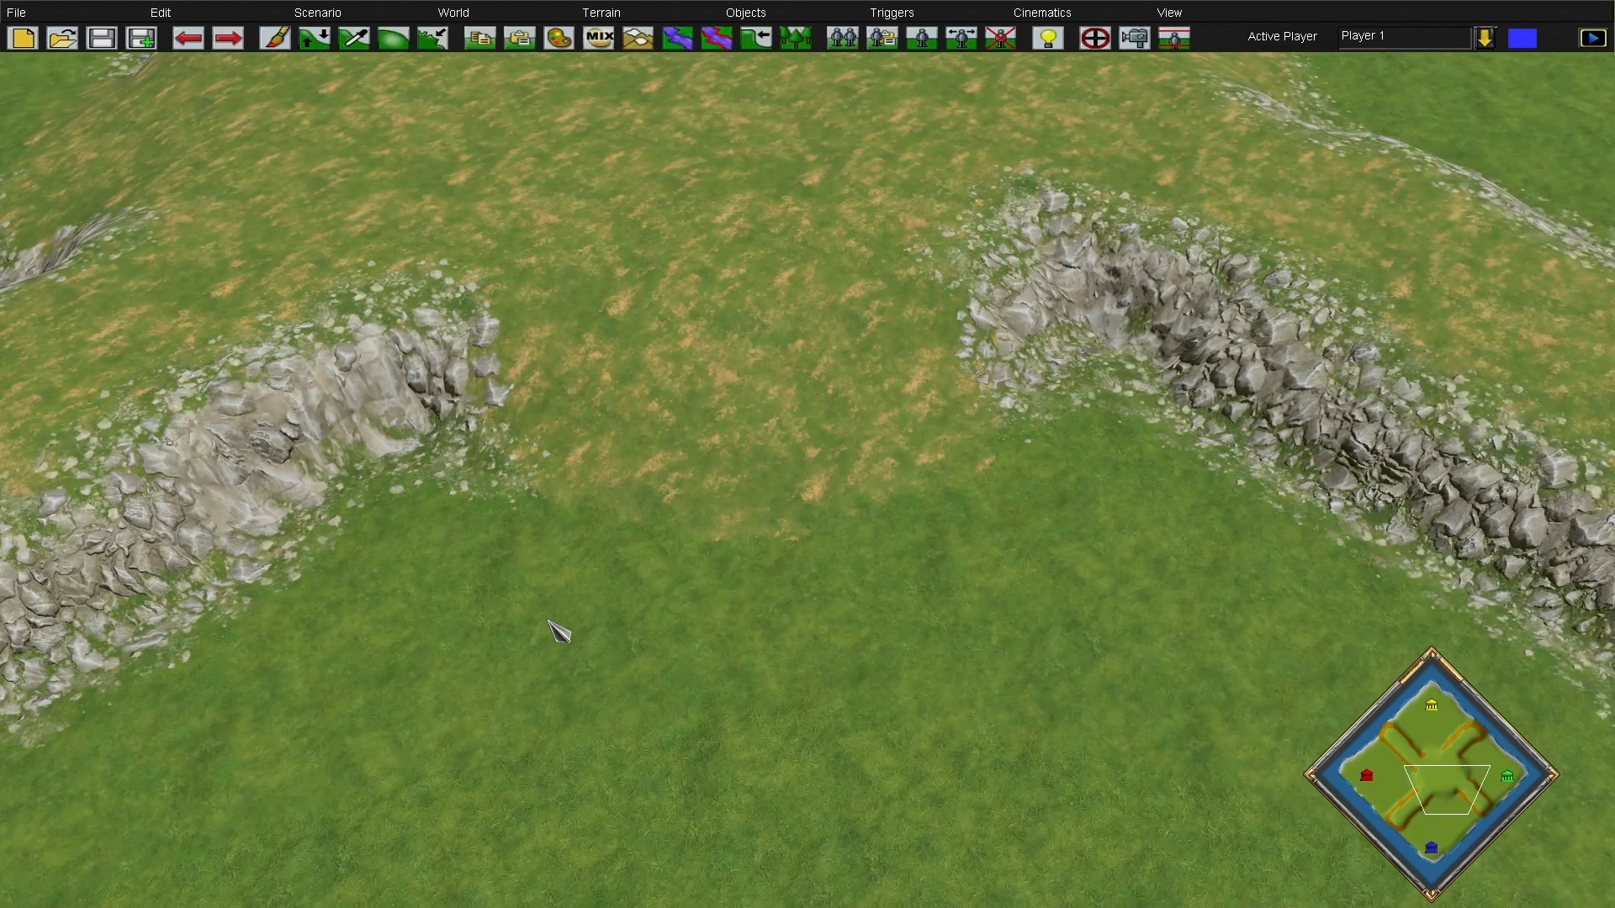
pyautogui.press('Left')
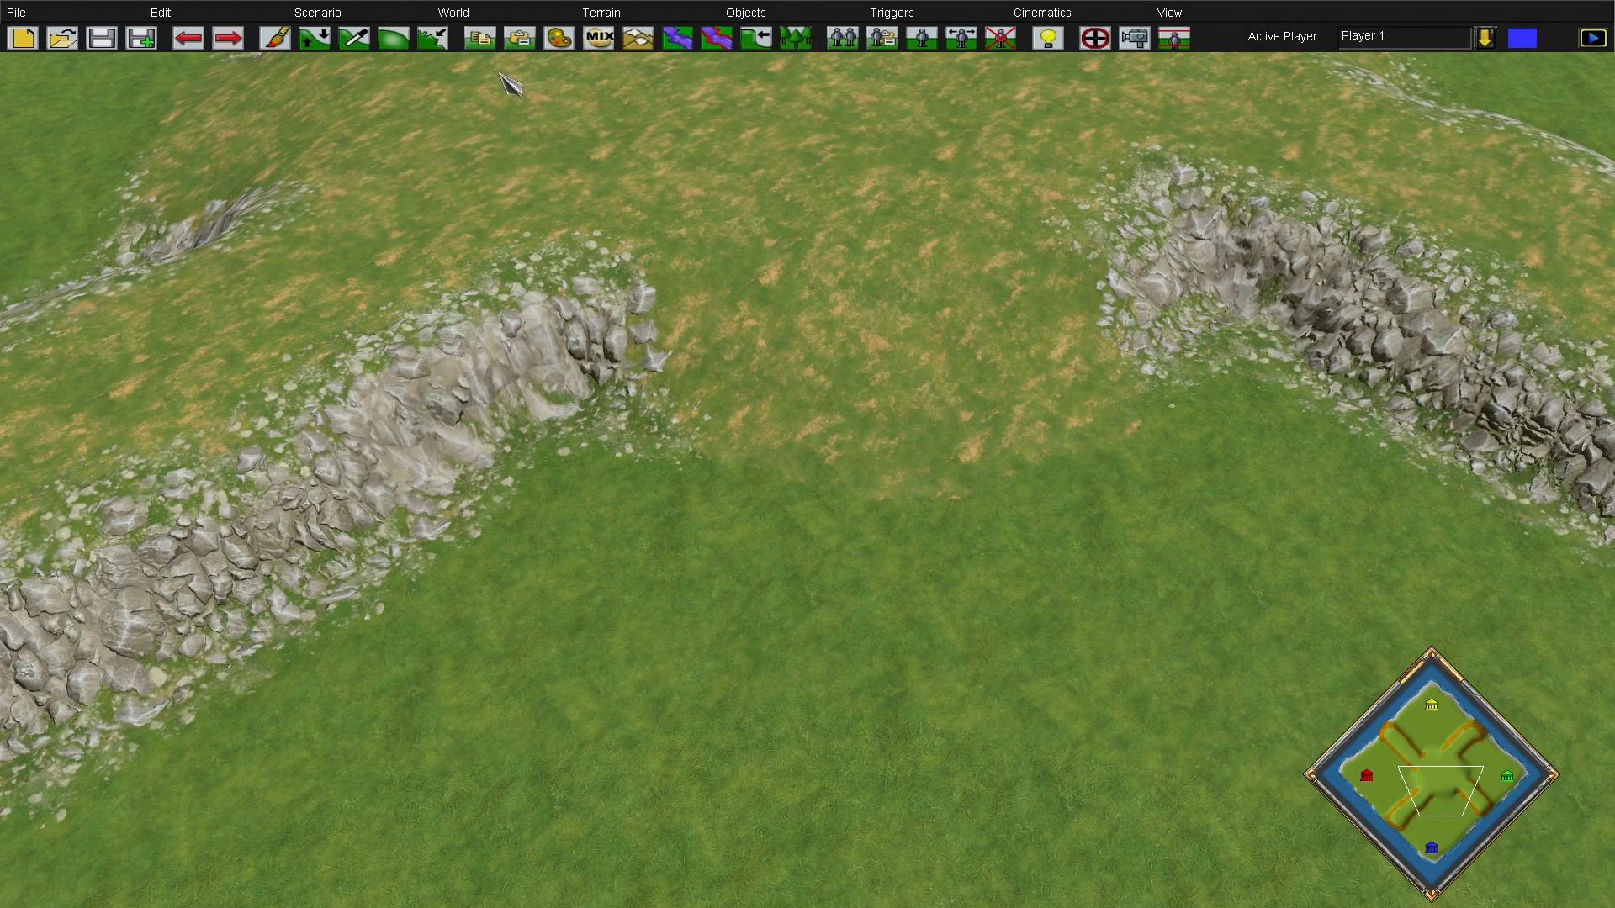
pyautogui.click(560, 39)
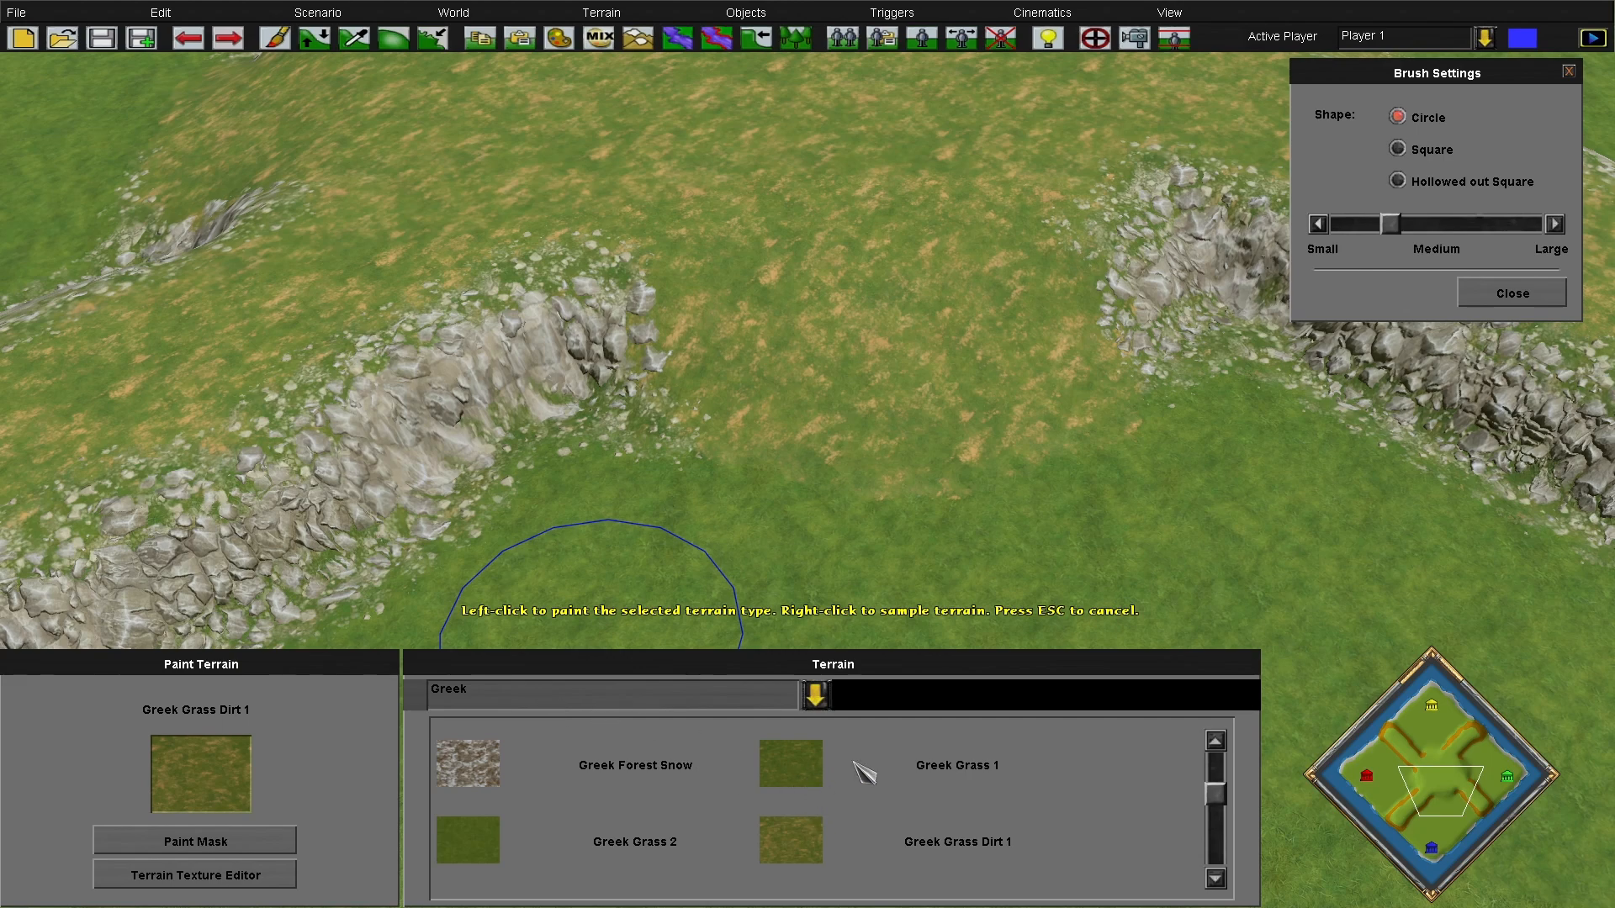
pyautogui.press('Down')
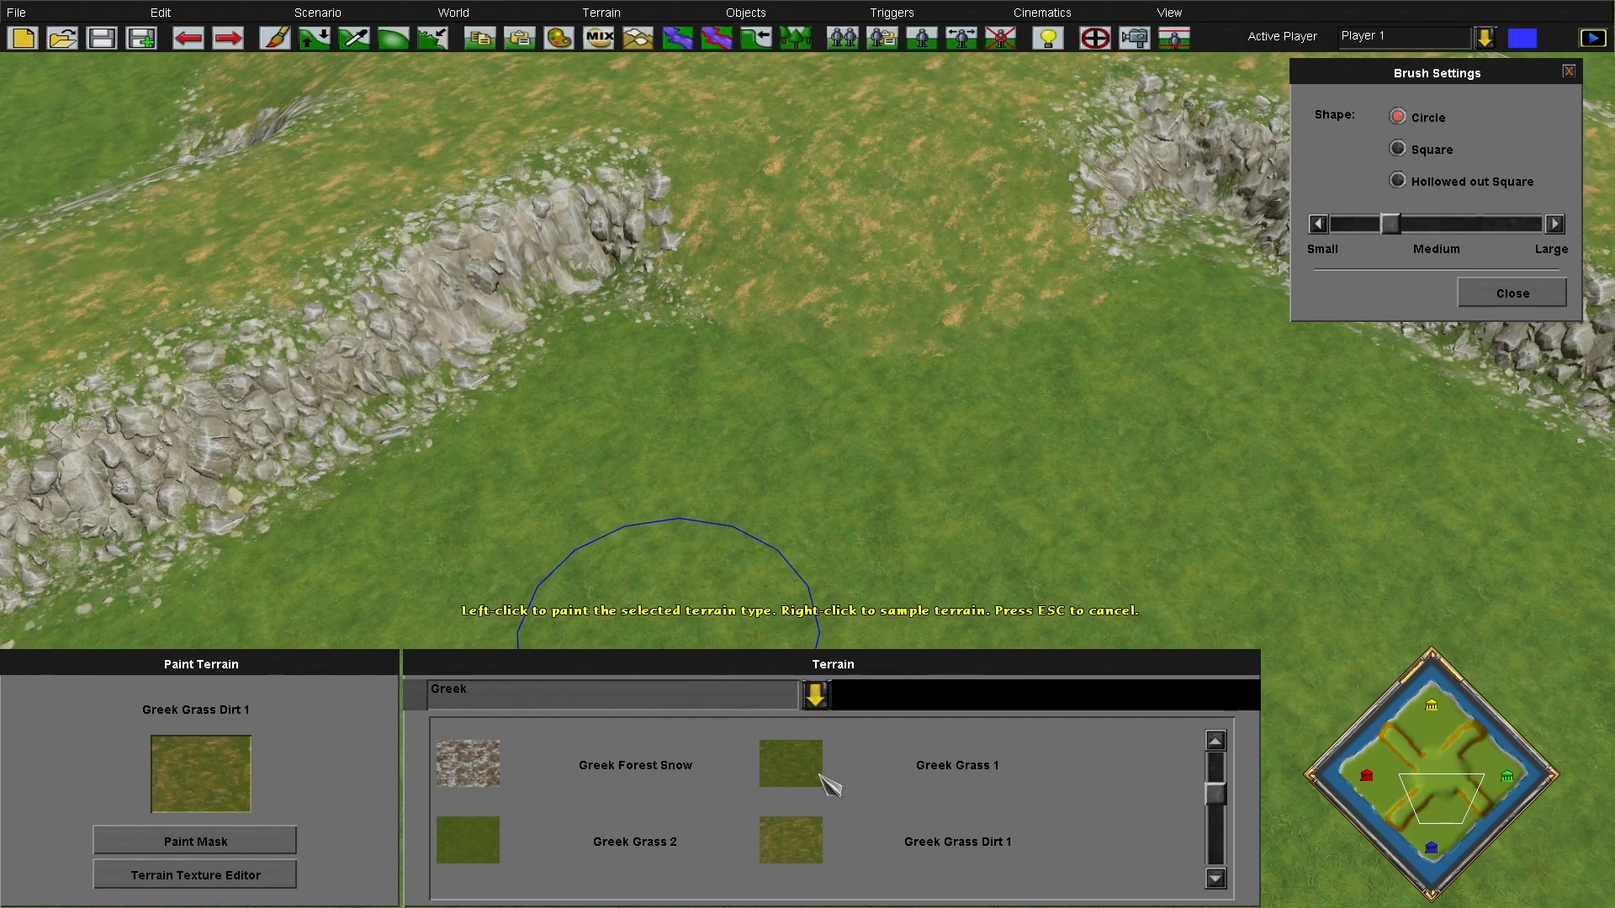
pyautogui.press('Up')
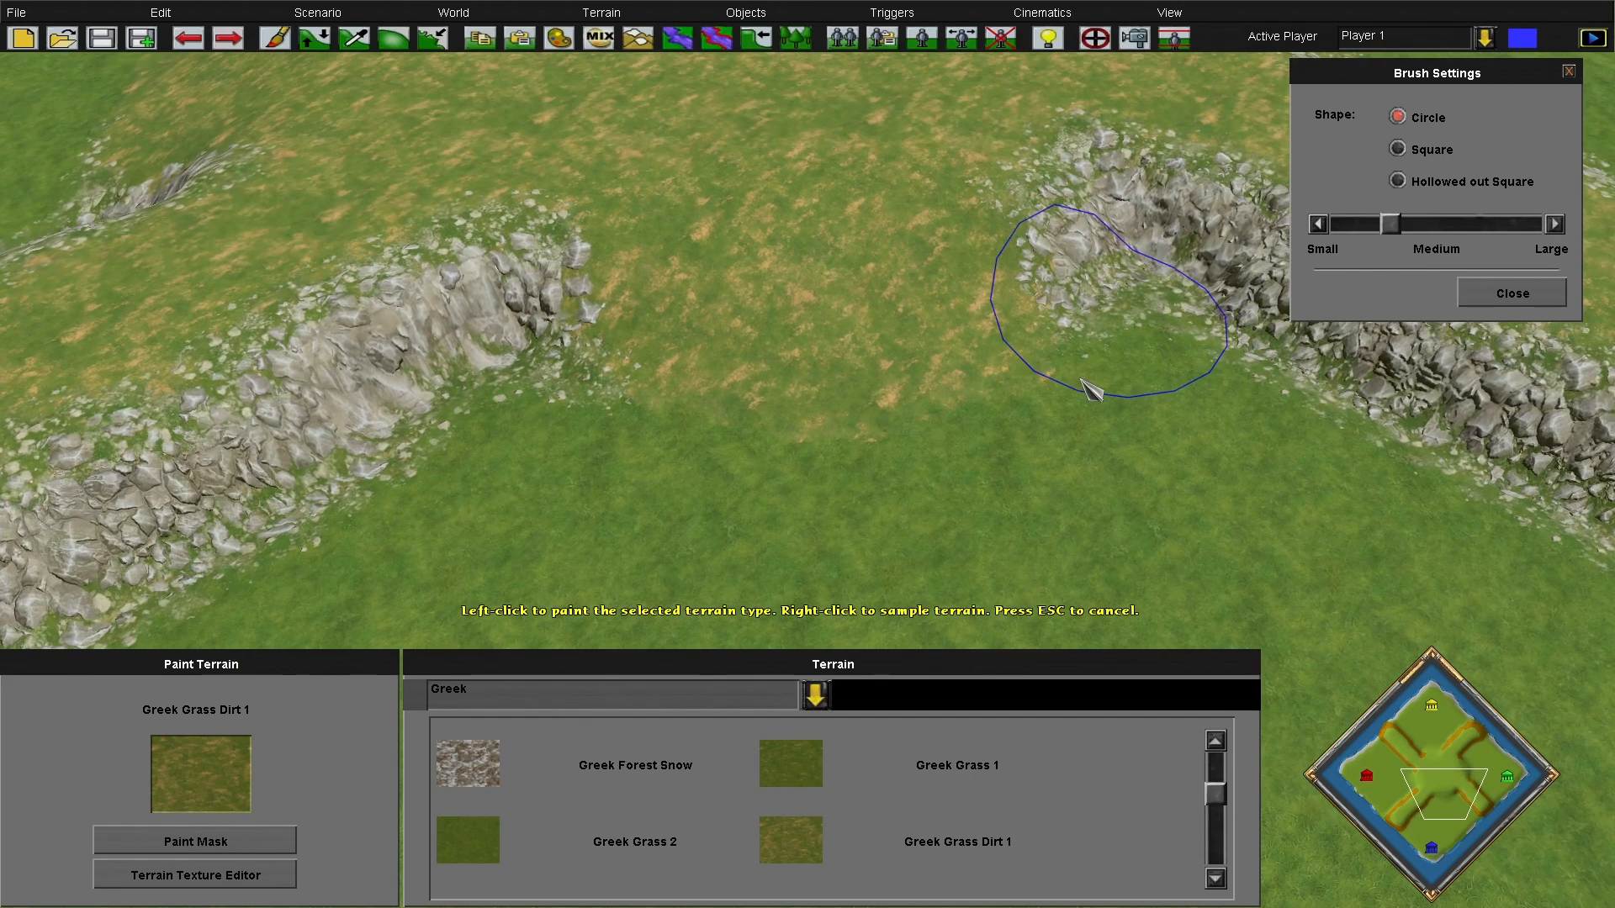
pyautogui.click(467, 849)
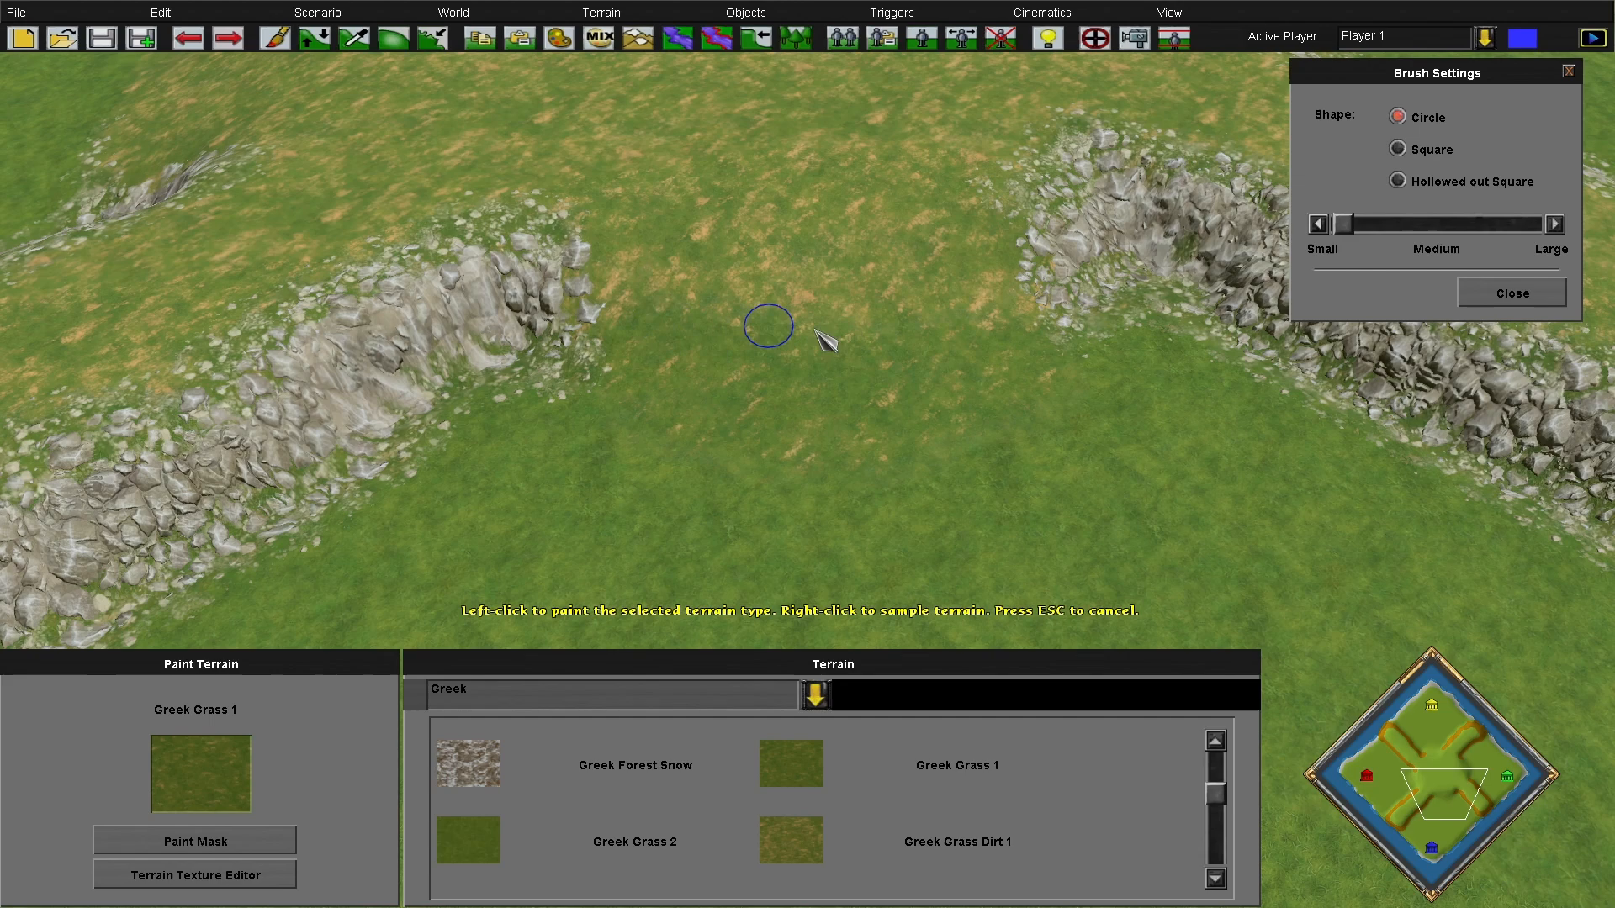
# Blend small Greek Grass 1 patches into the plateau's slopes facing the red, yellow and green towns, and leave terrain painting
pyautogui.moveTo(4, 4)
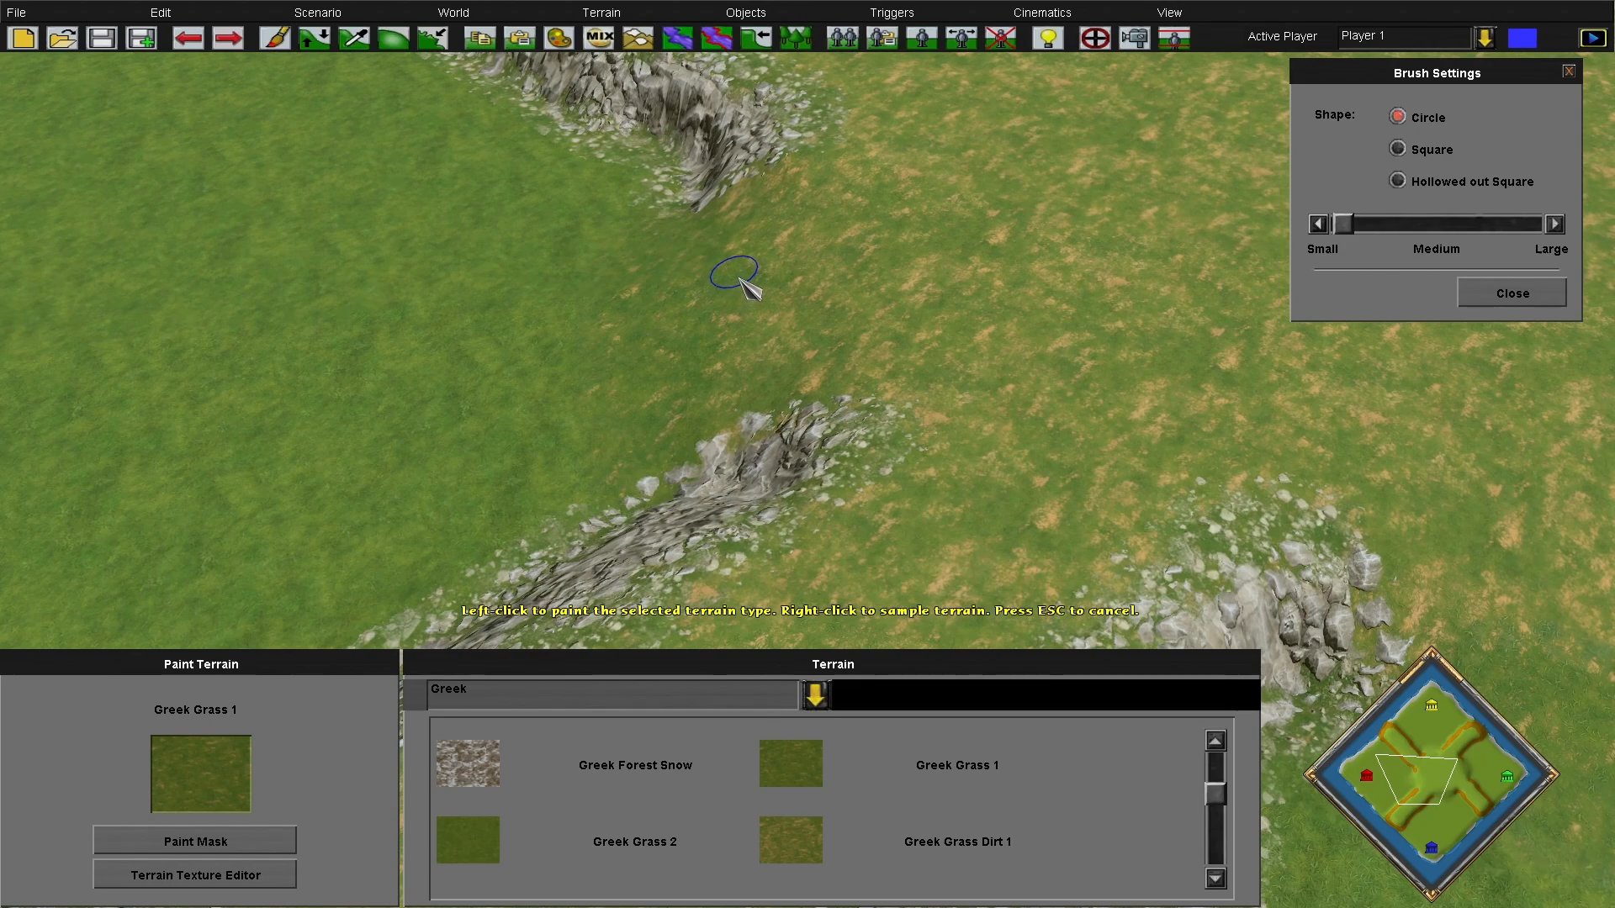
pyautogui.press('Up')
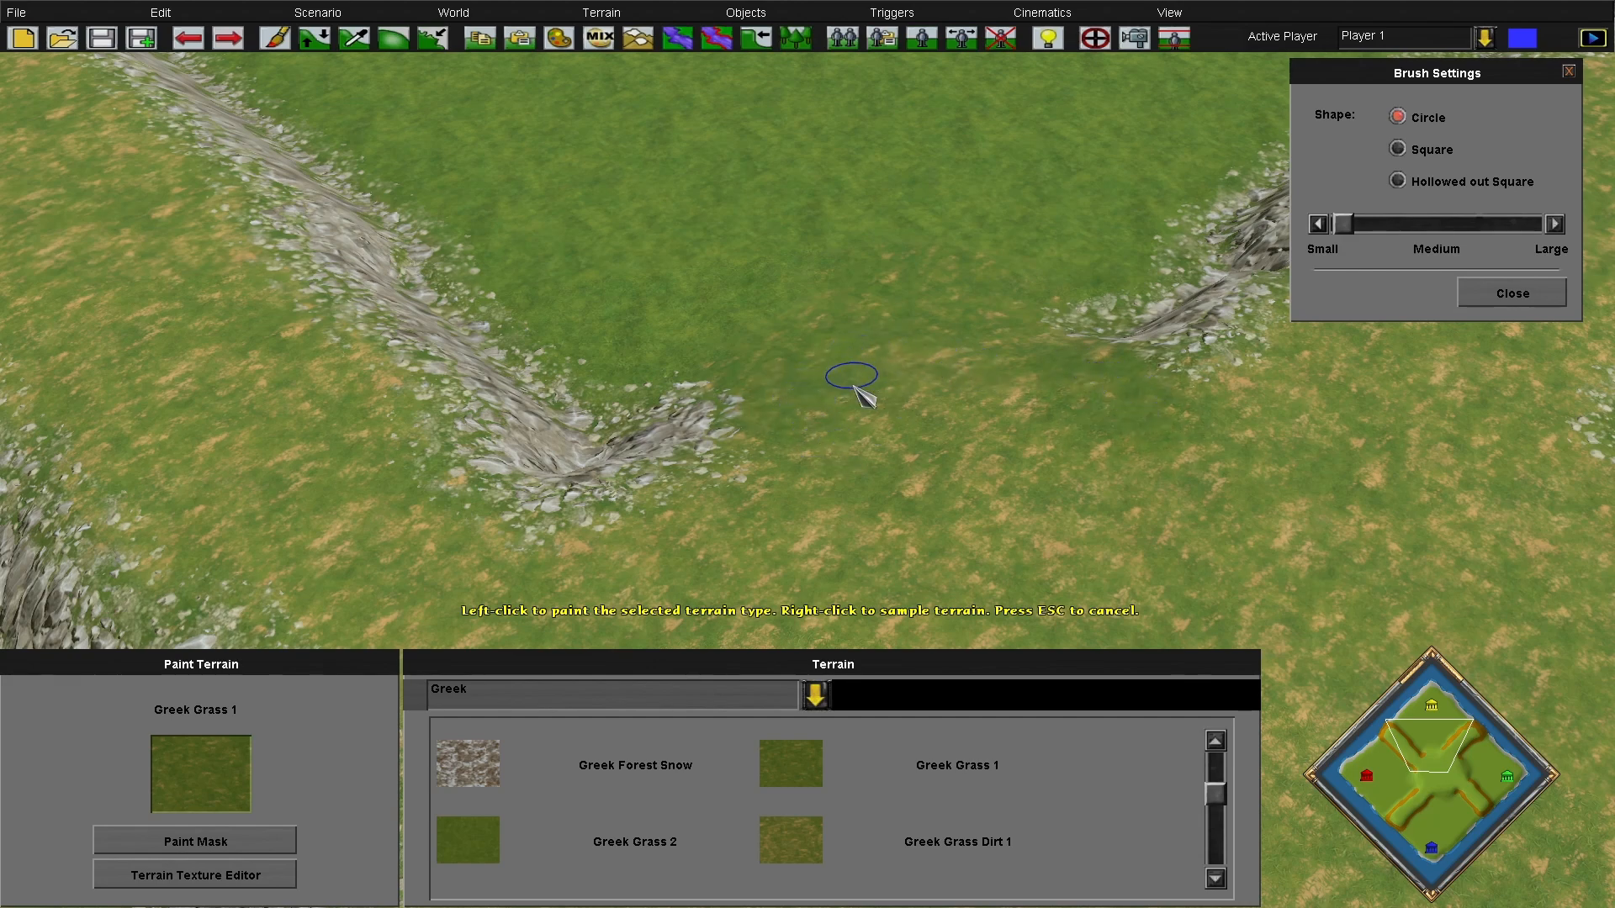
pyautogui.press('Right')
pyautogui.moveTo(1036, 288); pyautogui.dragTo(1117, 486)
pyautogui.press('Left')
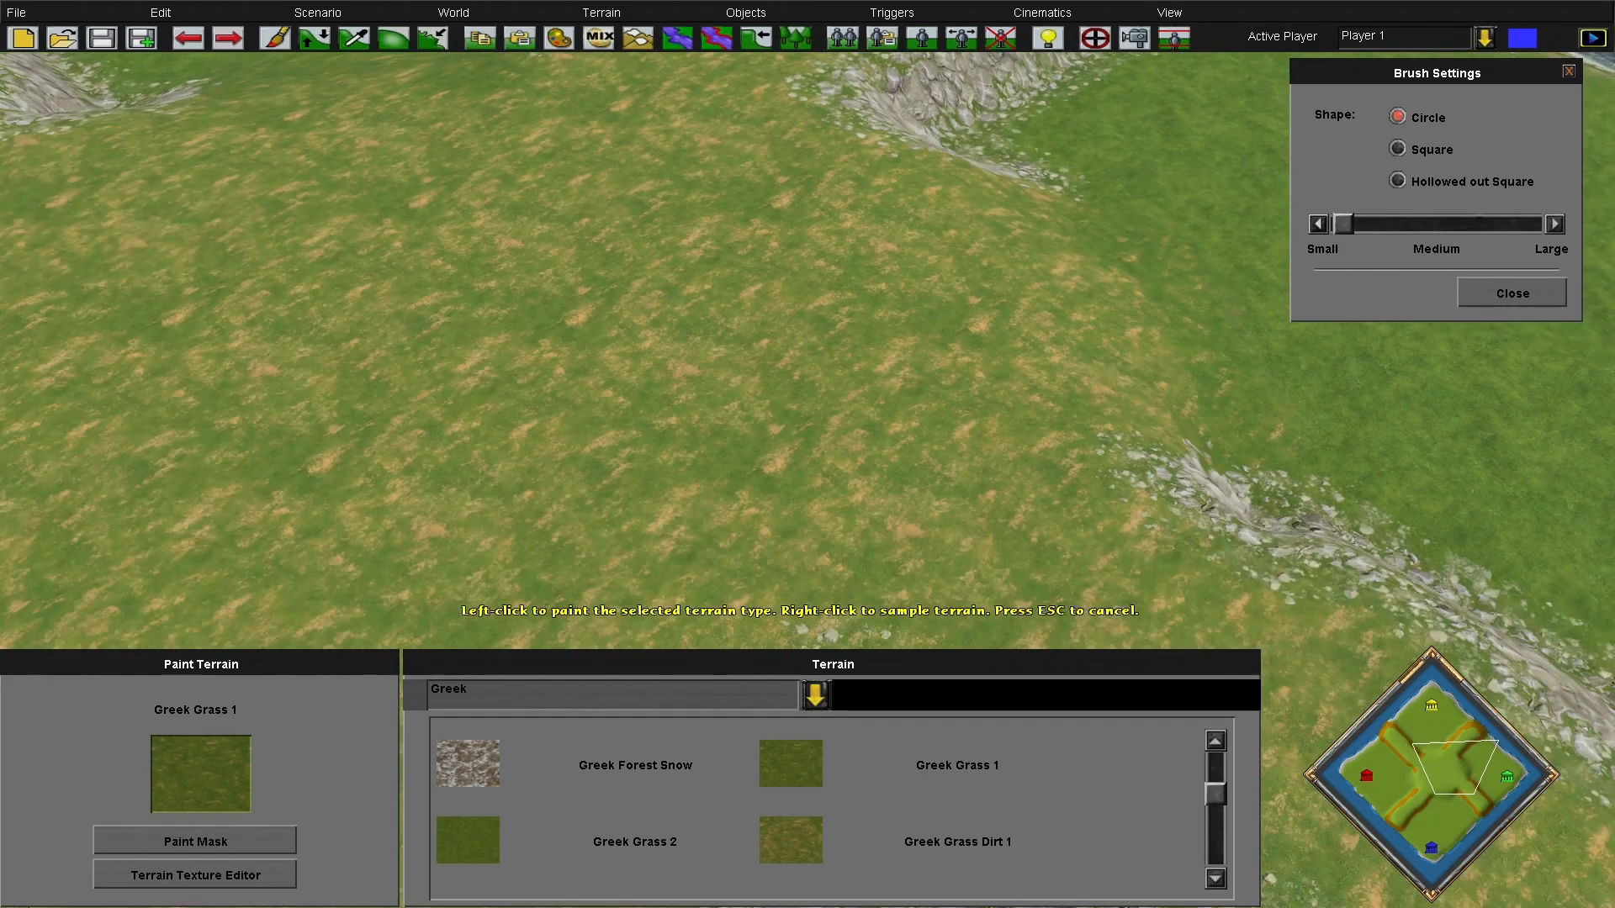
pyautogui.press('Down')
pyautogui.press('Escape')
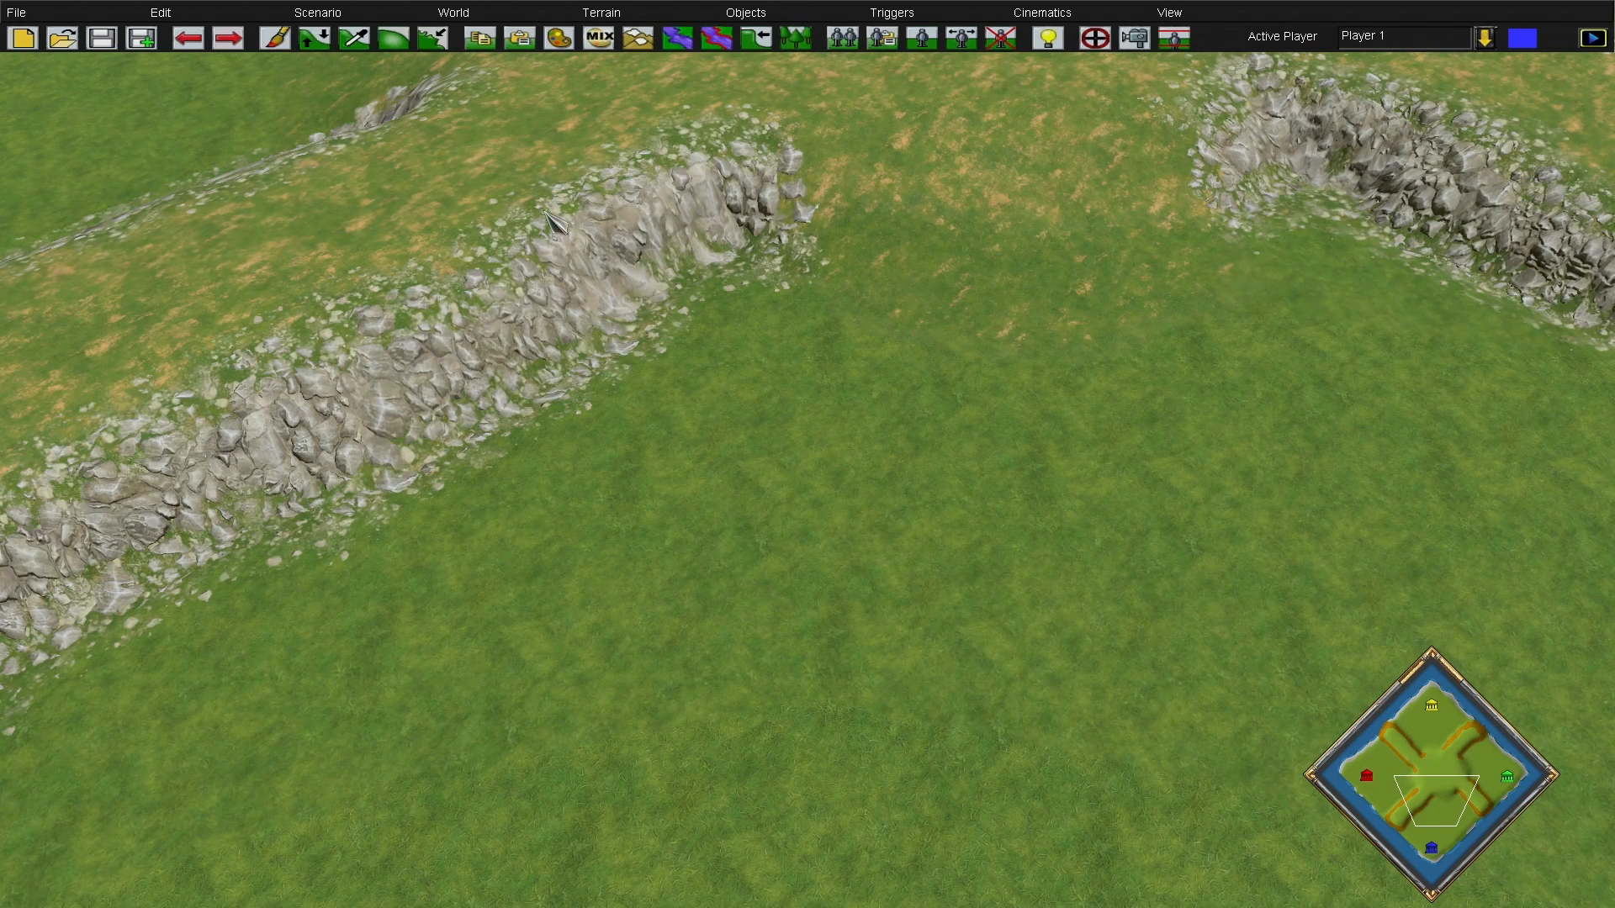
# Roughen the blue-town side of the ridge between the red and blue towns with a fairly small circular brush, and leave roughening
pyautogui.click(432, 38)
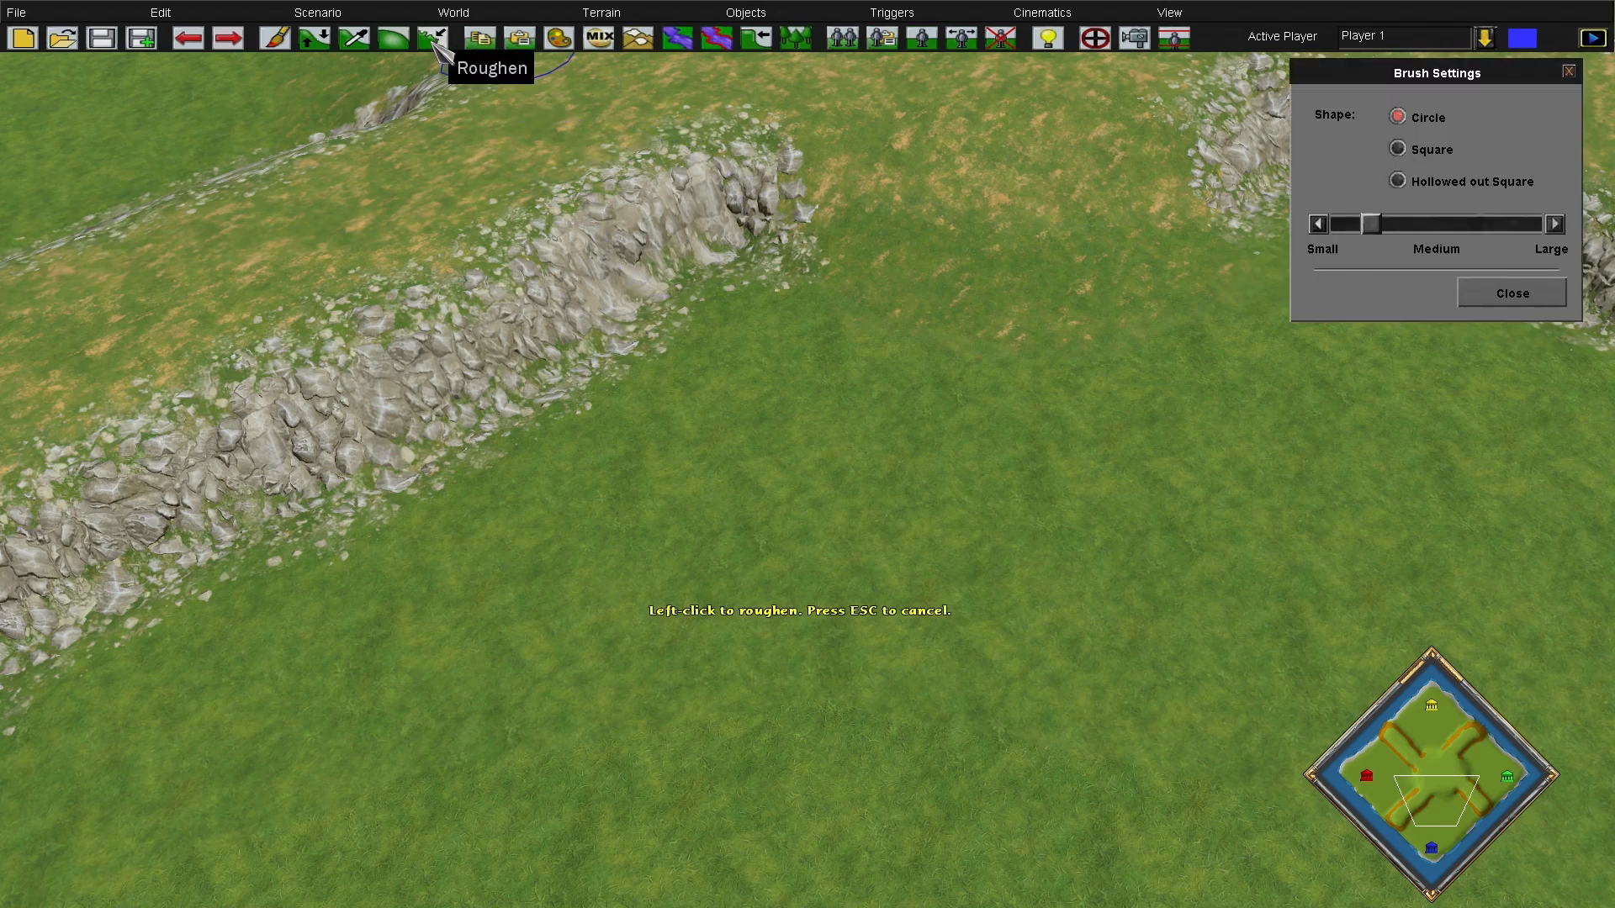
pyautogui.press('Left')
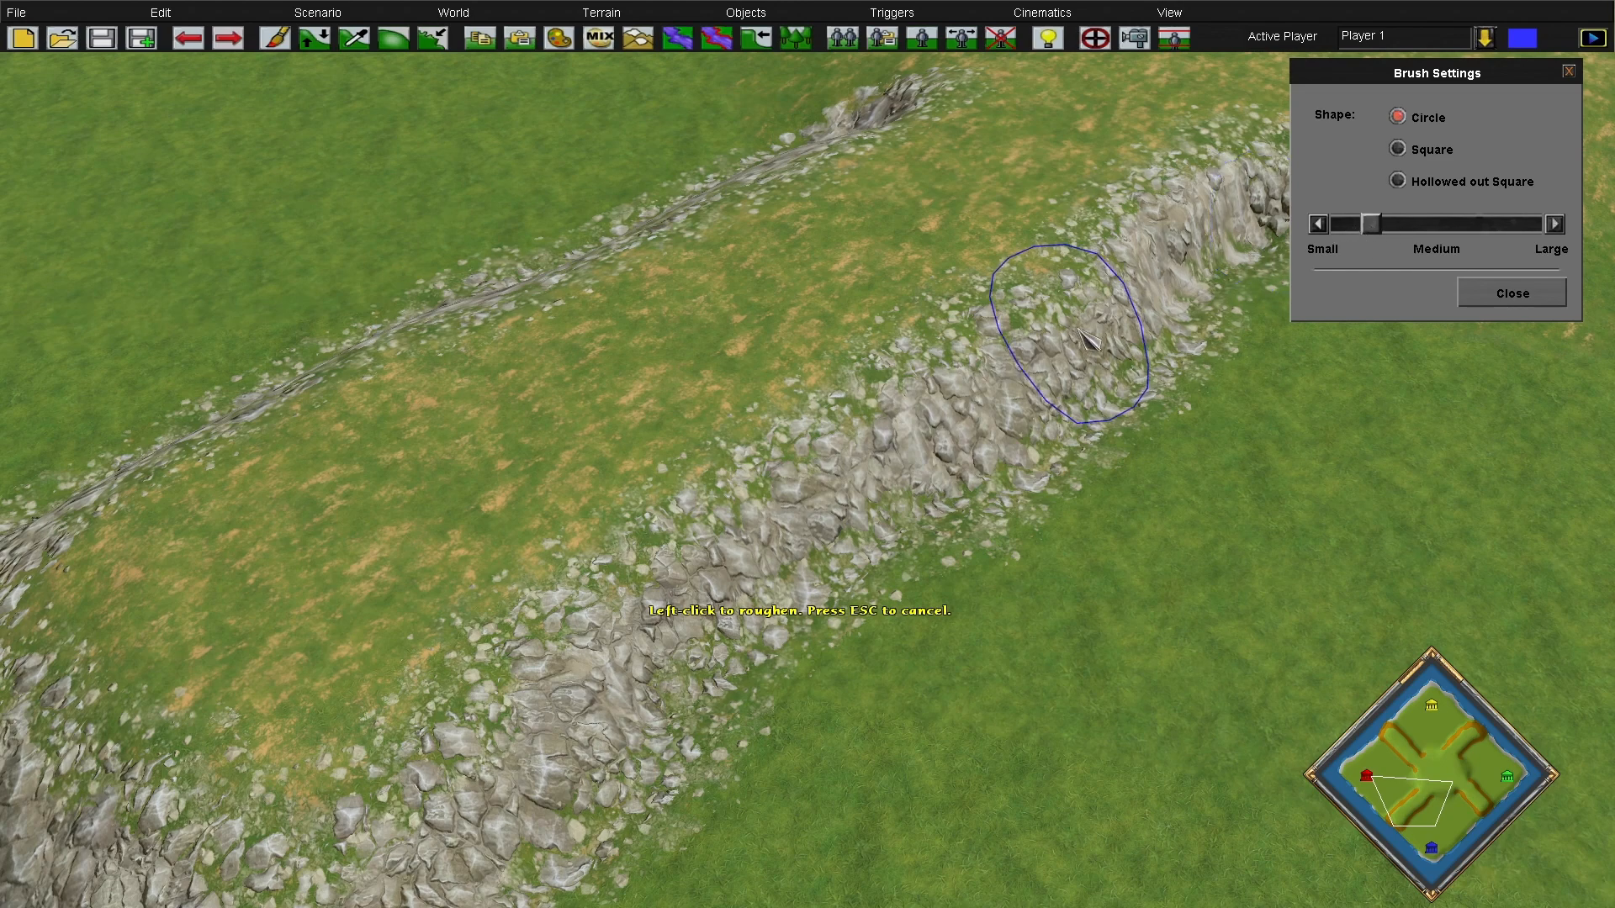
pyautogui.press('Up')
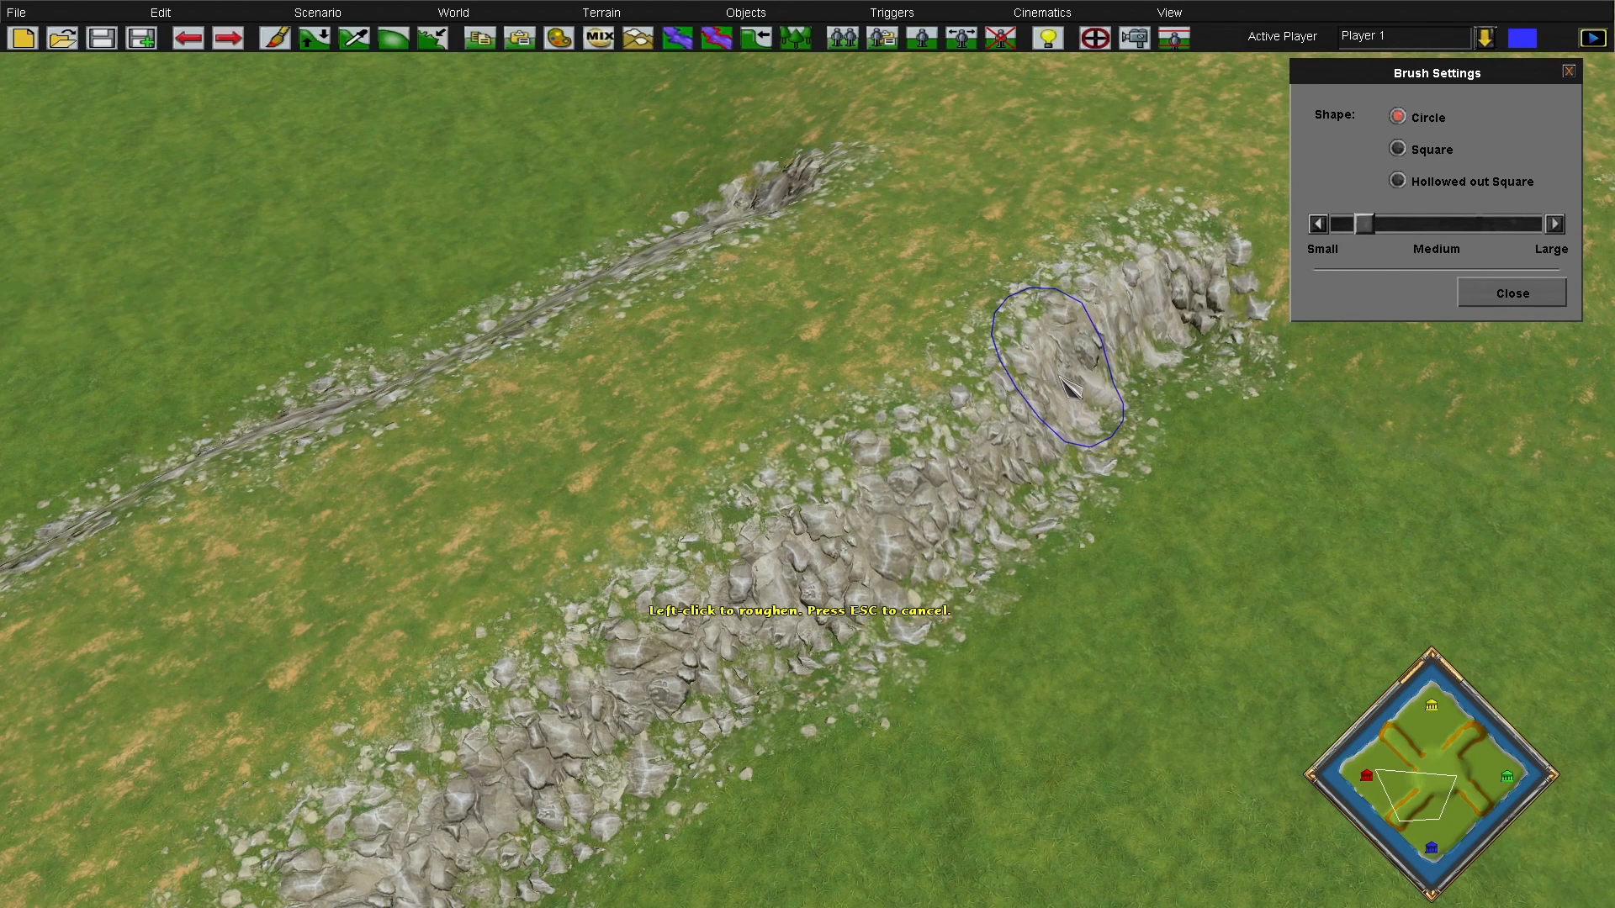
pyautogui.moveTo(1063, 381)
pyautogui.mouseDown()
pyautogui.moveTo(888, 488)
pyautogui.moveTo(682, 576)
pyautogui.mouseUp()
pyautogui.press('Down')
pyautogui.press('Left')
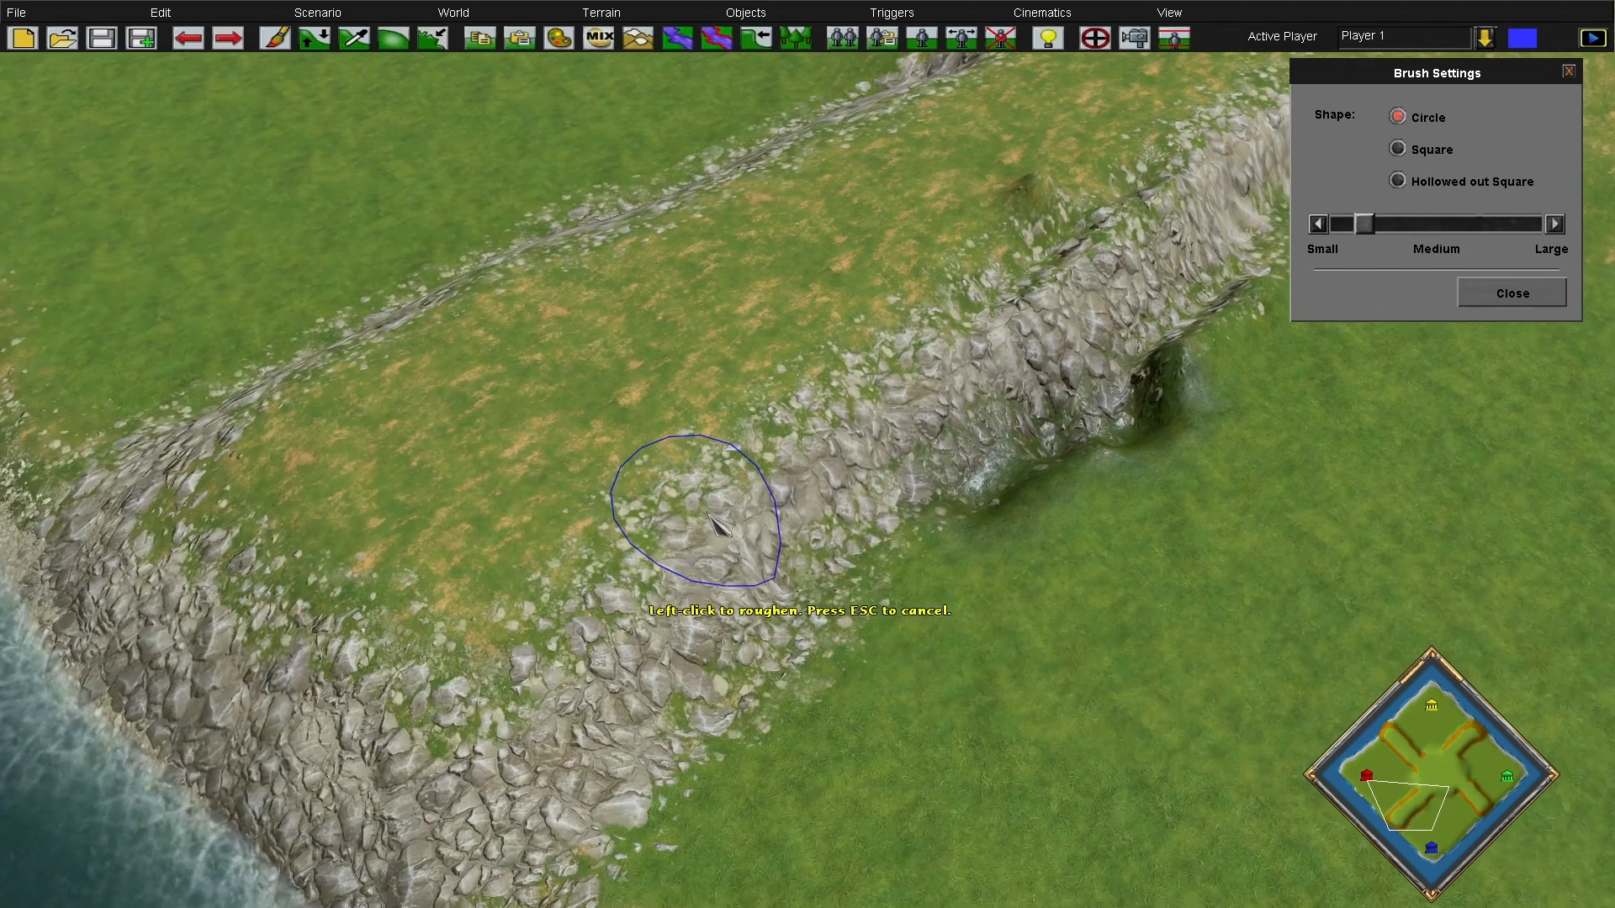
pyautogui.press('Right')
pyautogui.press('Right')
pyautogui.moveTo(563, 458); pyautogui.dragTo(697, 473)
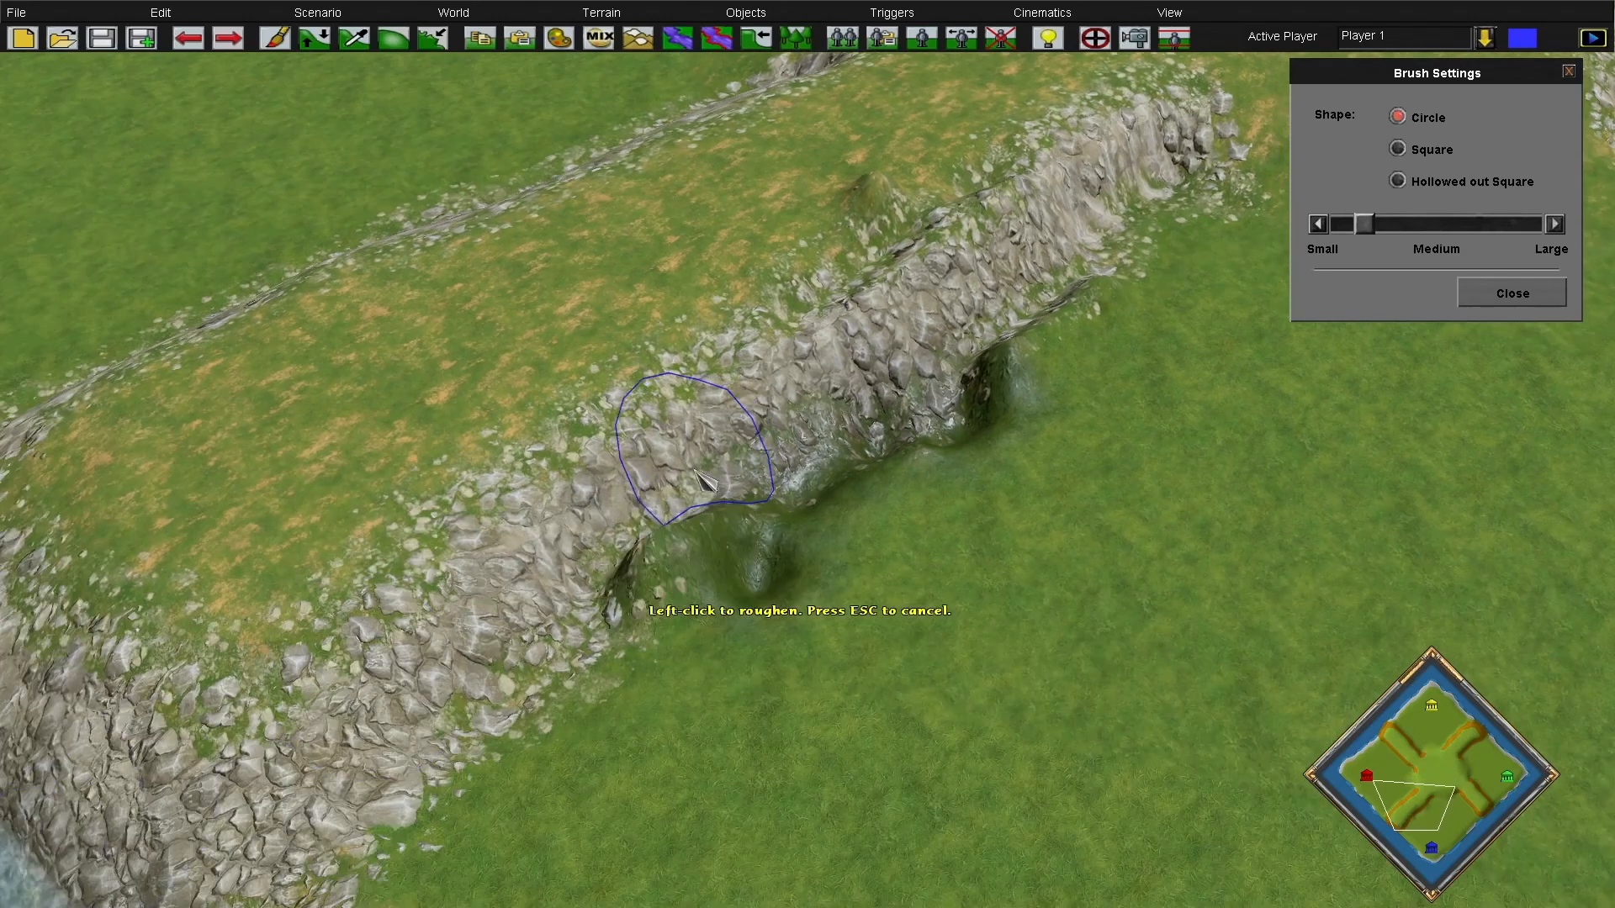
pyautogui.click(581, 547)
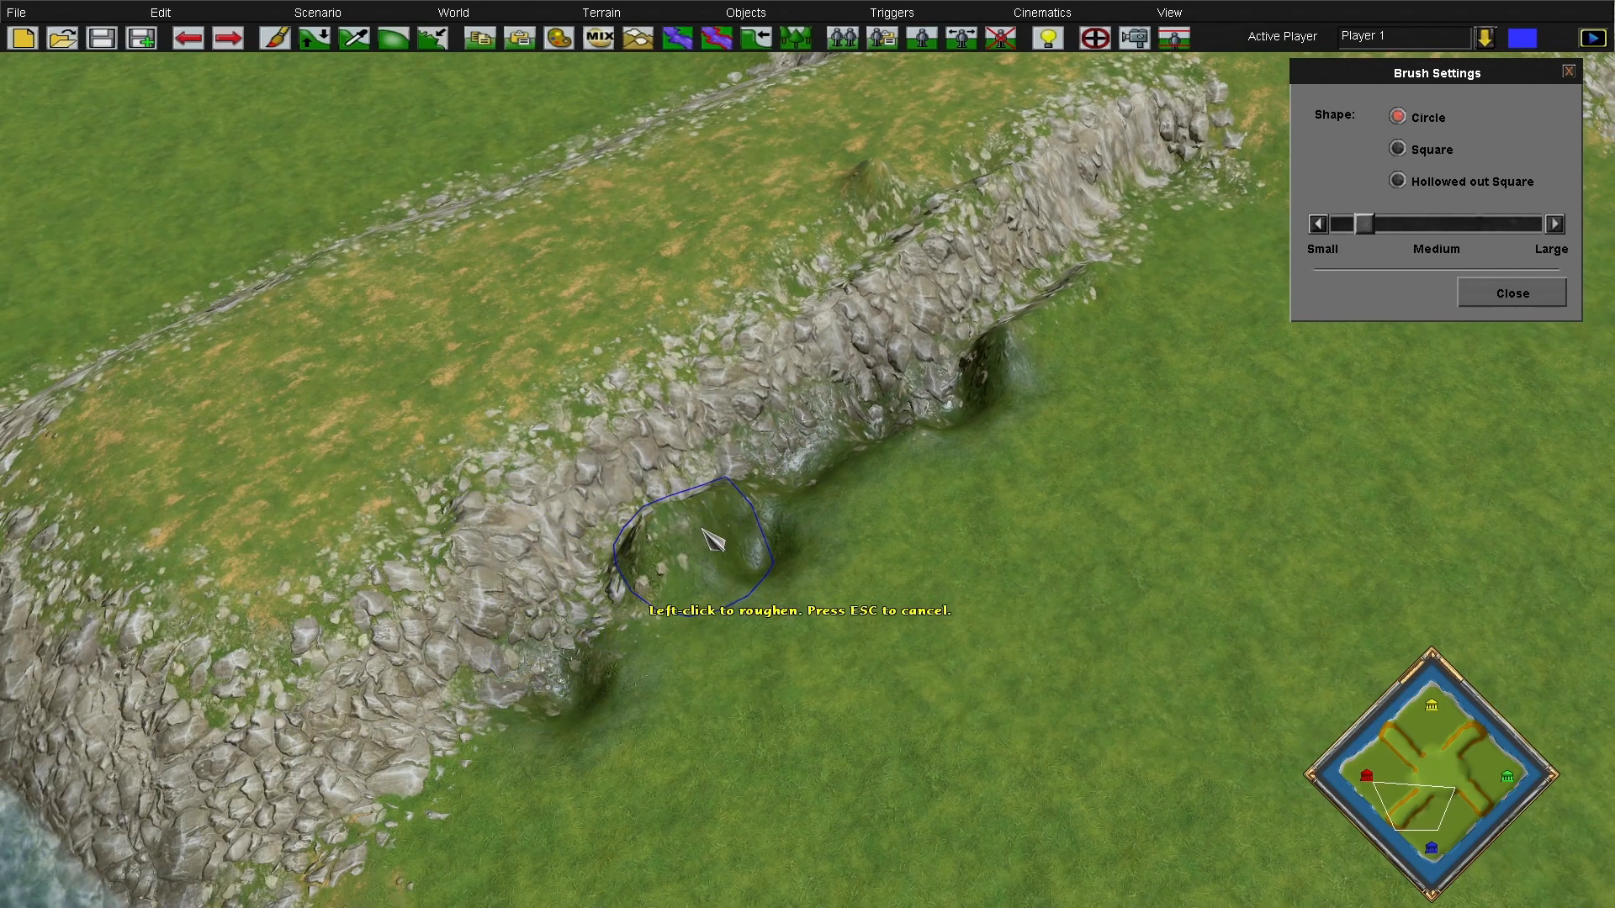
pyautogui.press('Escape')
# Smooth the pits and bumps along the roughened ridge's edge with a circular brush between small and medium, and leave smoothing
pyautogui.click(394, 39)
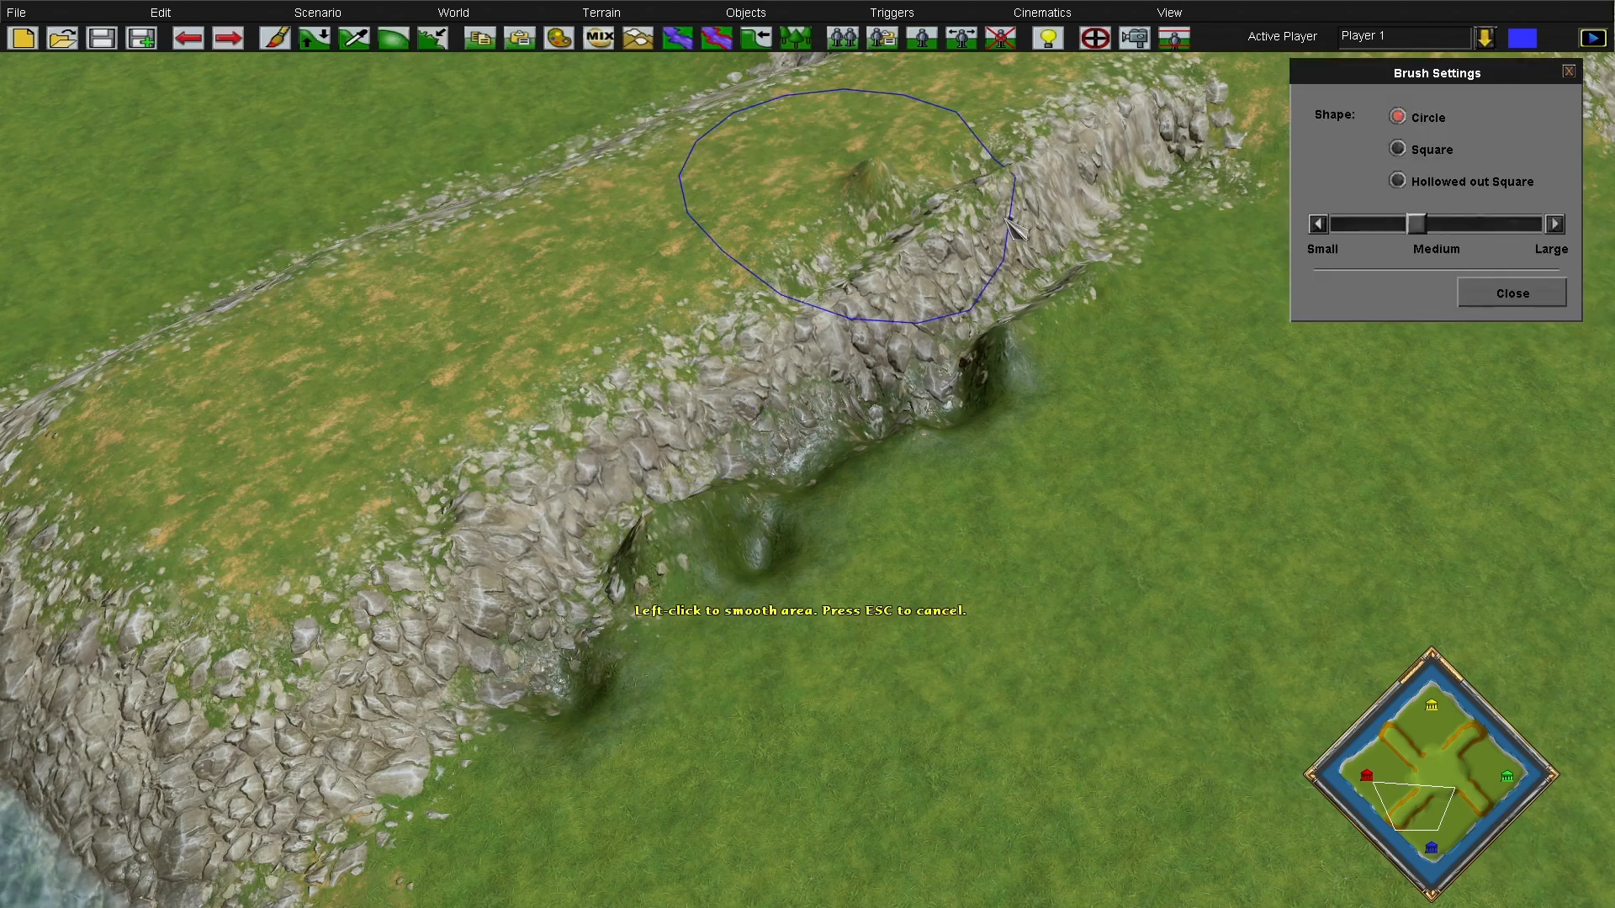
pyautogui.moveTo(1422, 226); pyautogui.dragTo(1390, 225)
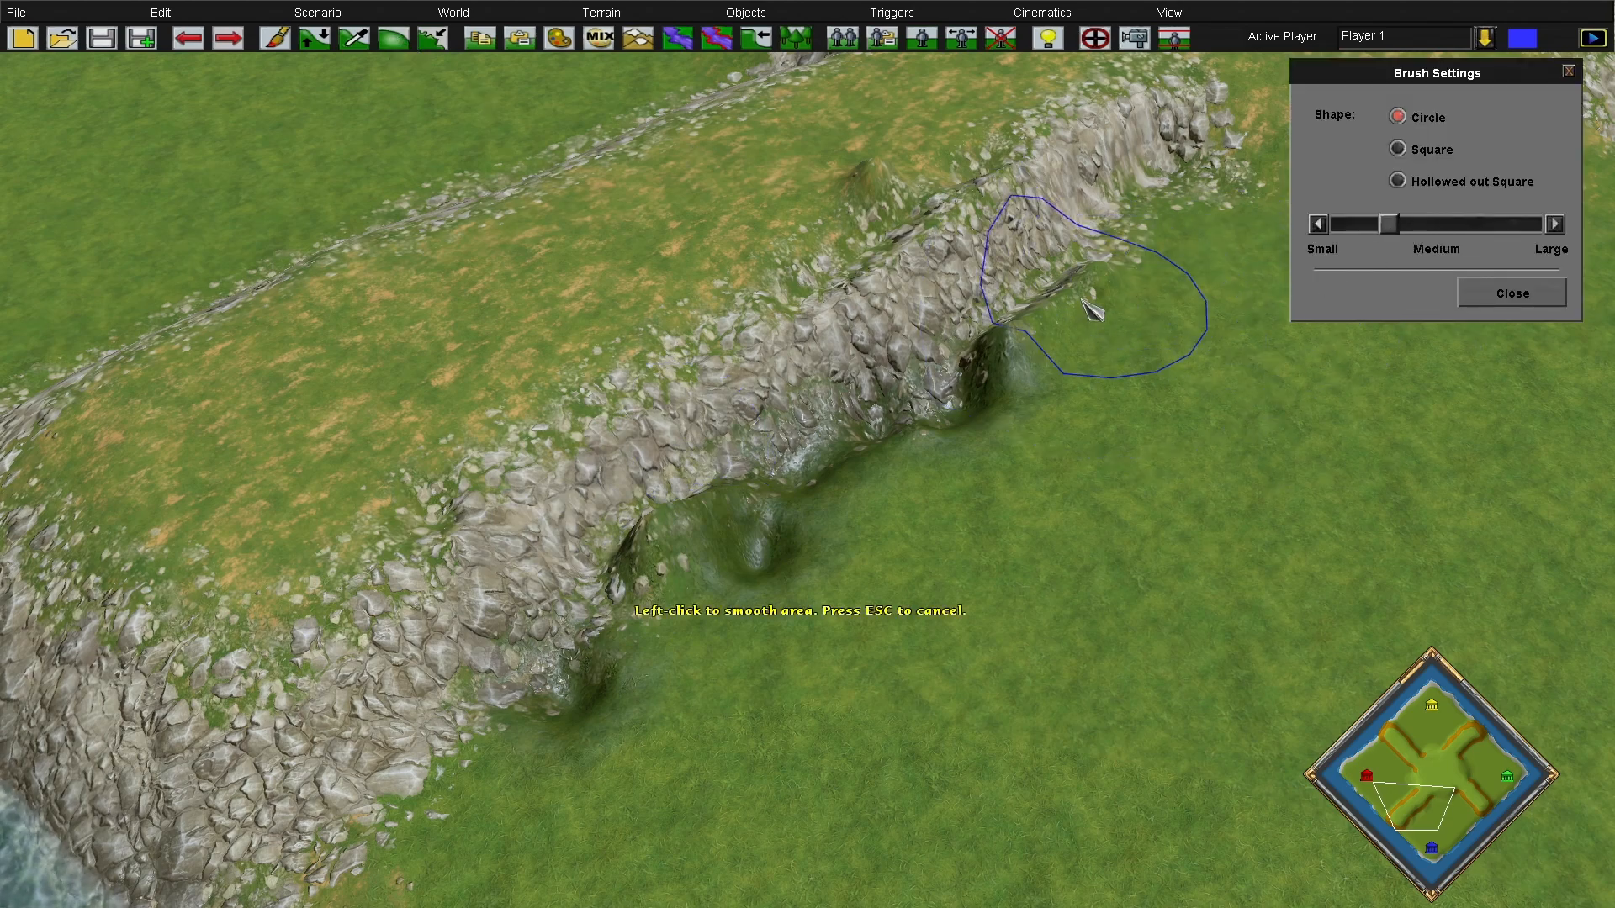
pyautogui.moveTo(1030, 263)
pyautogui.mouseDown()
pyautogui.moveTo(942, 222)
pyautogui.moveTo(800, 522)
pyautogui.moveTo(947, 486)
pyautogui.moveTo(980, 547)
pyautogui.moveTo(660, 706)
pyautogui.moveTo(1019, 362)
pyautogui.mouseUp()
pyautogui.click(1063, 200)
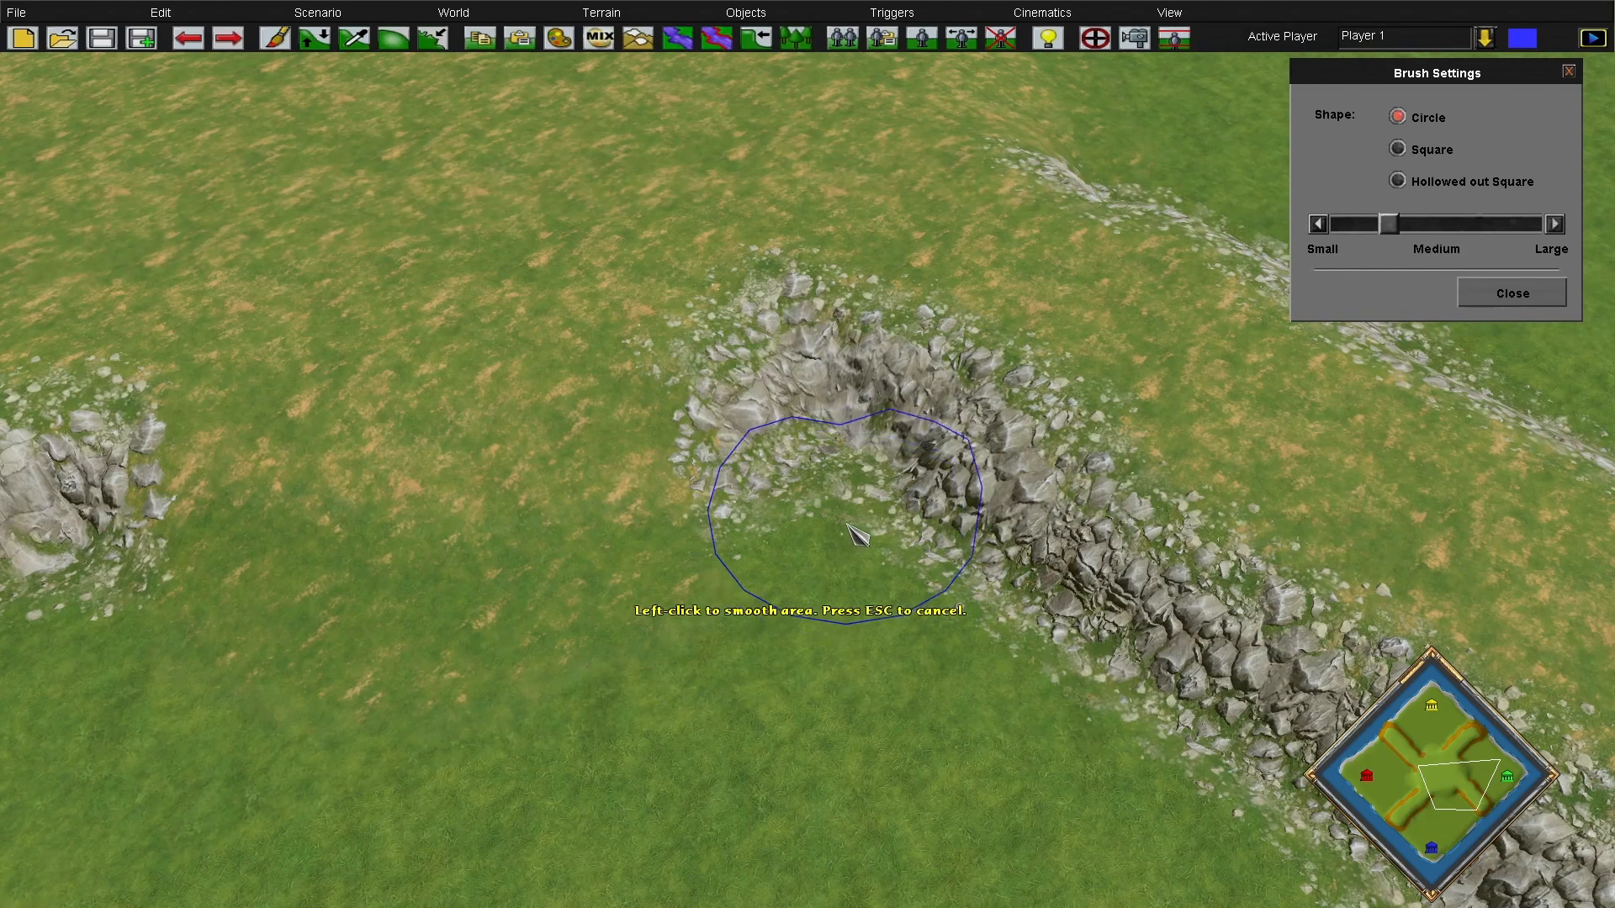
pyautogui.press('Escape')
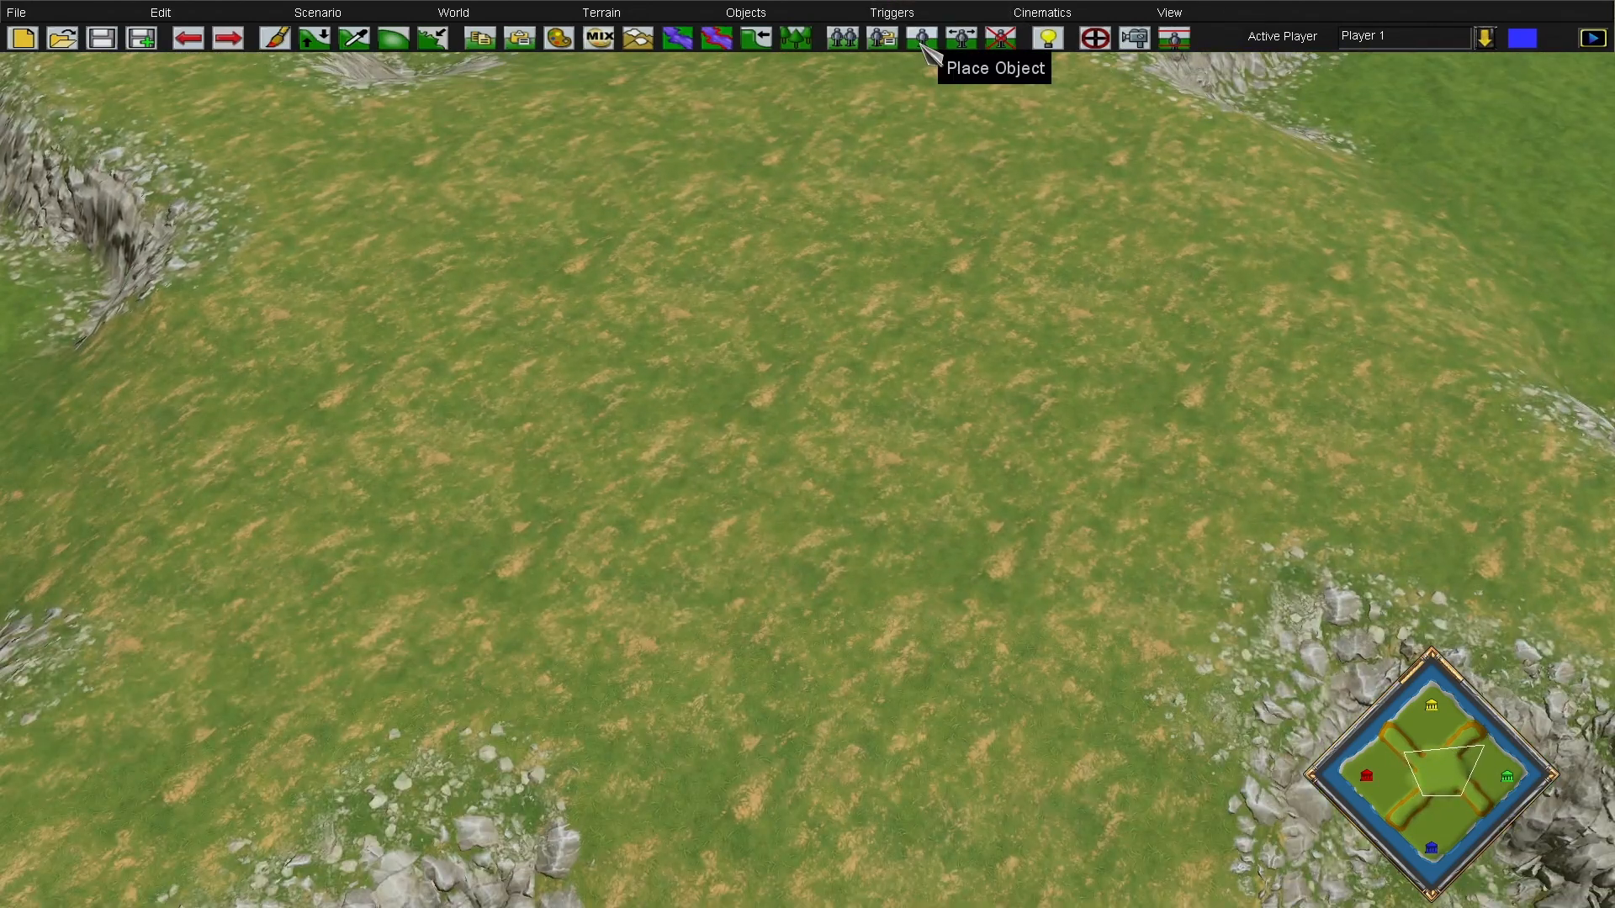
# Place a Settlement building at the centre of the plateau and leave object placement
pyautogui.click(921, 40)
pyautogui.click(486, 699)
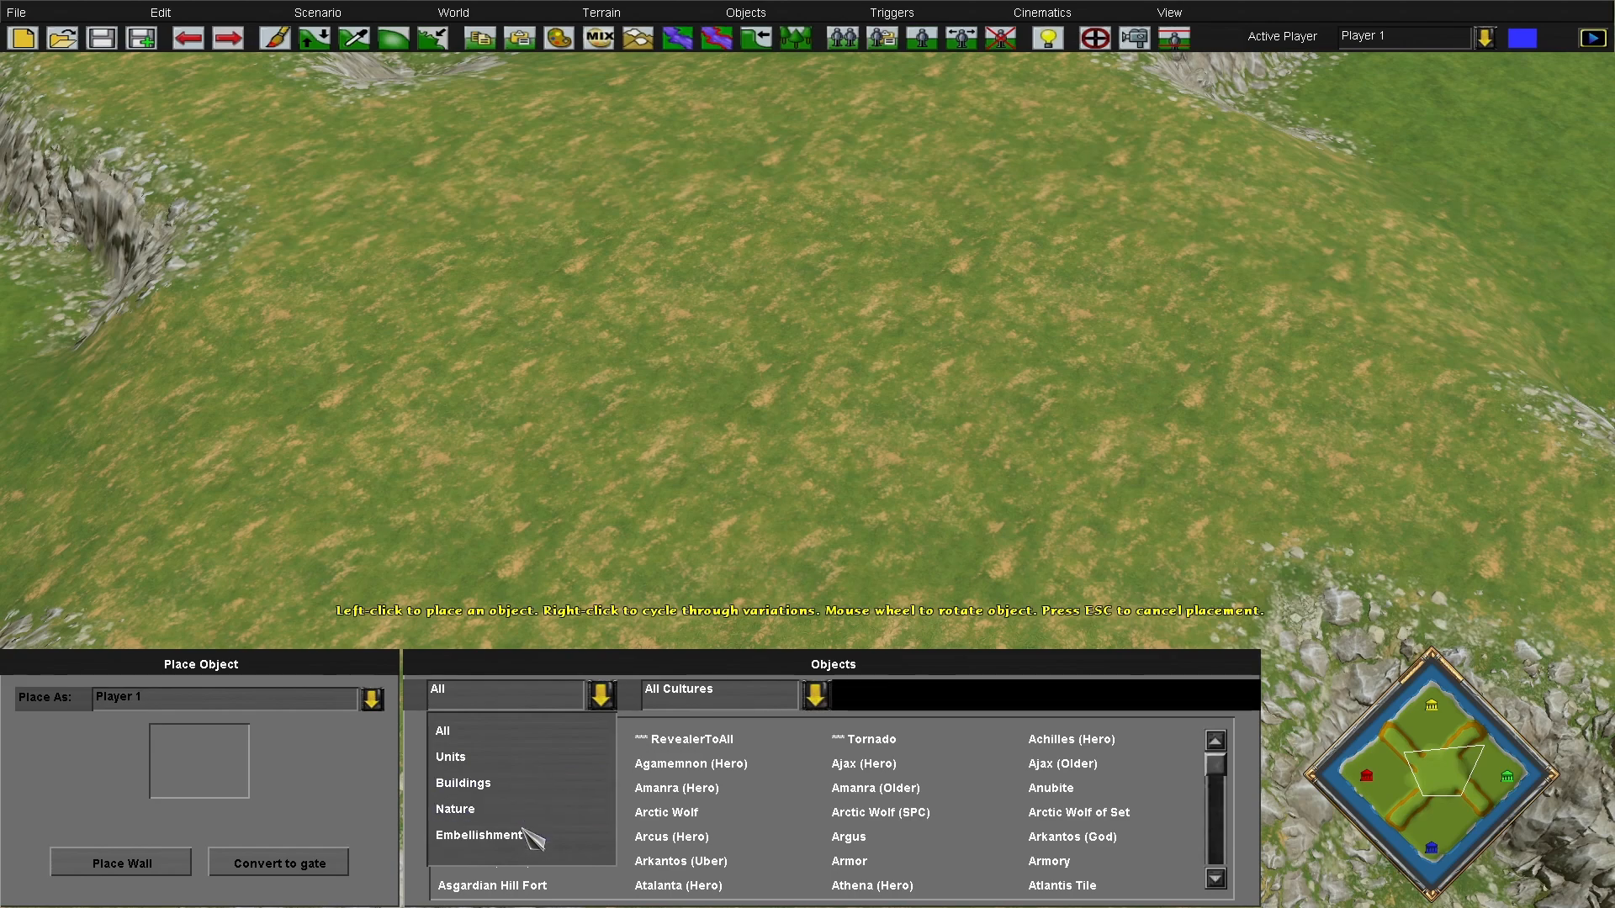
pyautogui.click(505, 783)
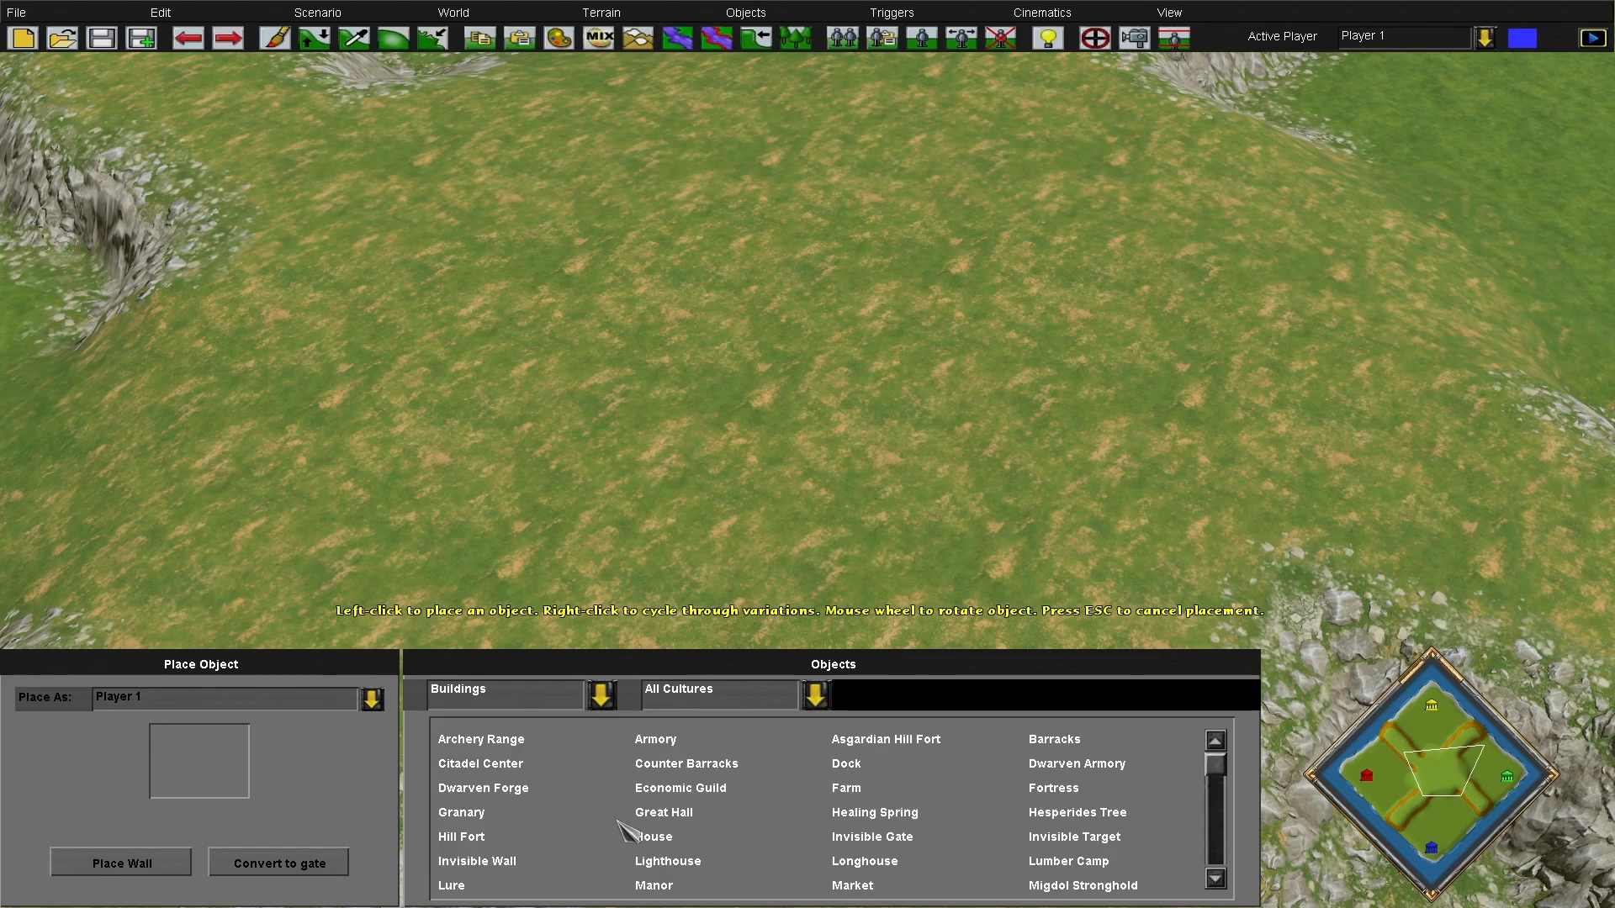
pyautogui.scroll(-5, 665, 835)
pyautogui.click(669, 763)
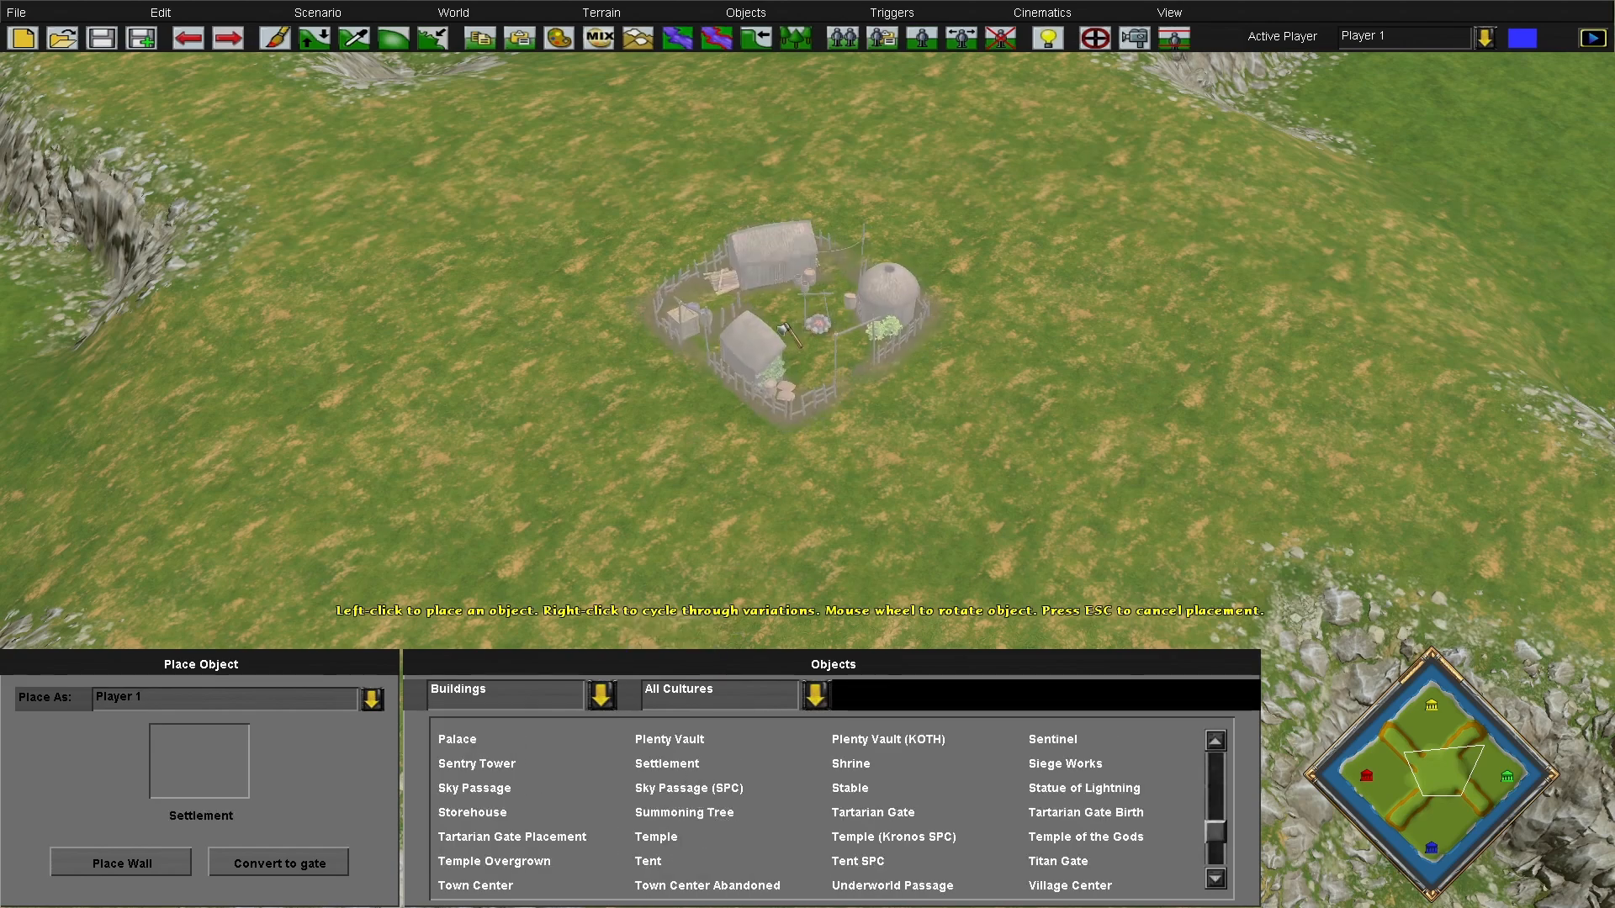
pyautogui.click(766, 332)
pyautogui.press('Escape')
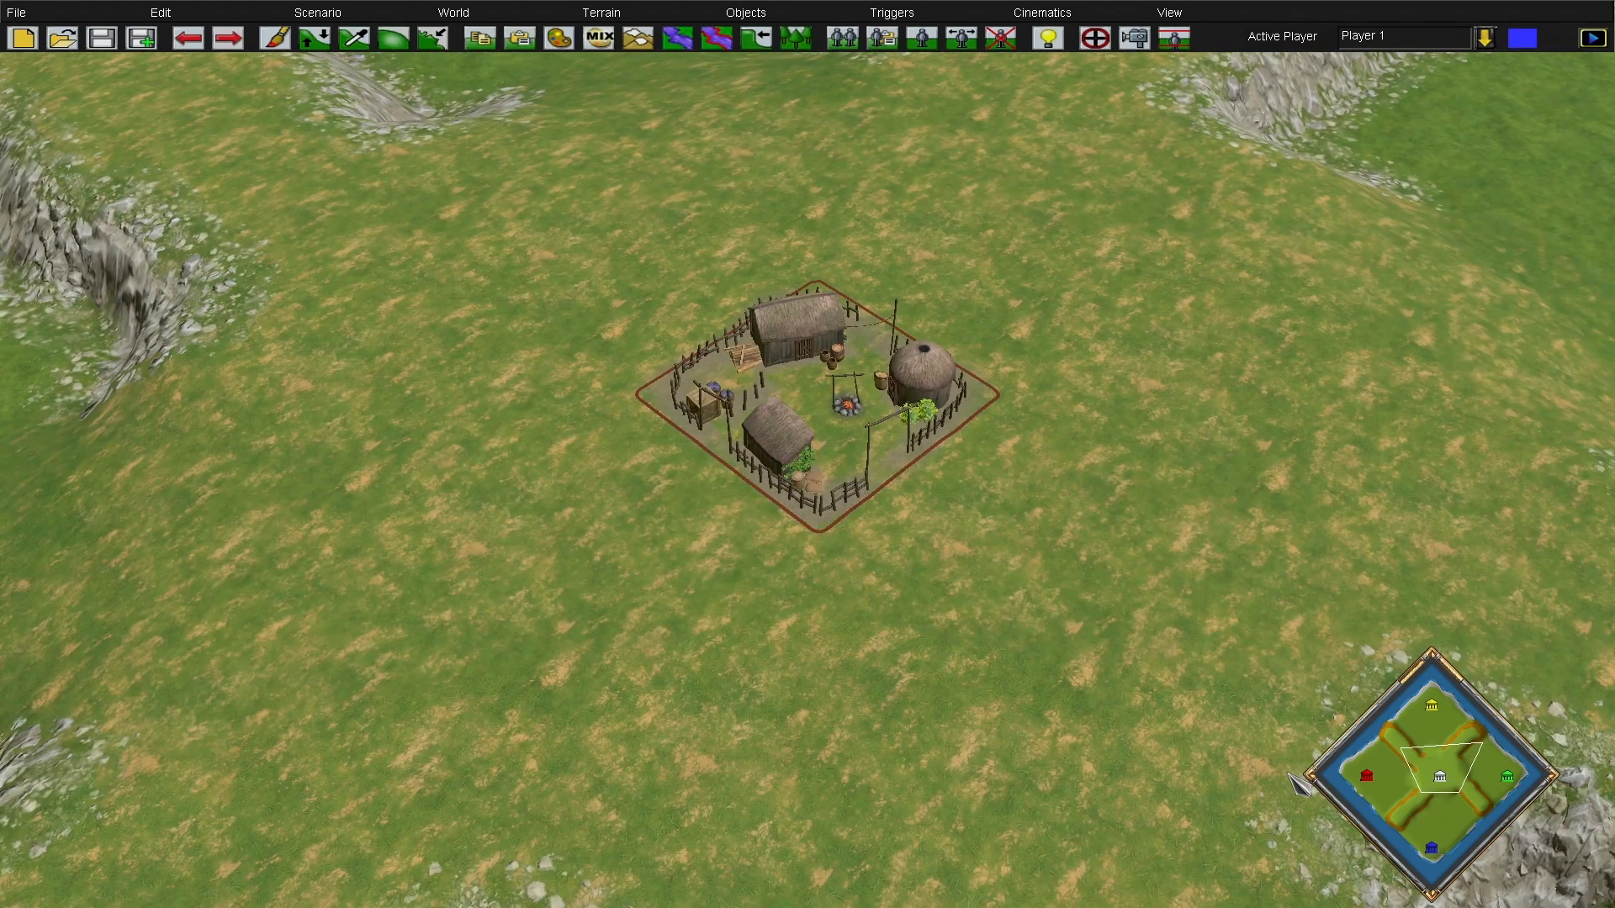
# Select the whole ridge between the red and blue towns, from the plateau to the coast, as the terrain area to copy
pyautogui.scroll(-3, 1299, 782)
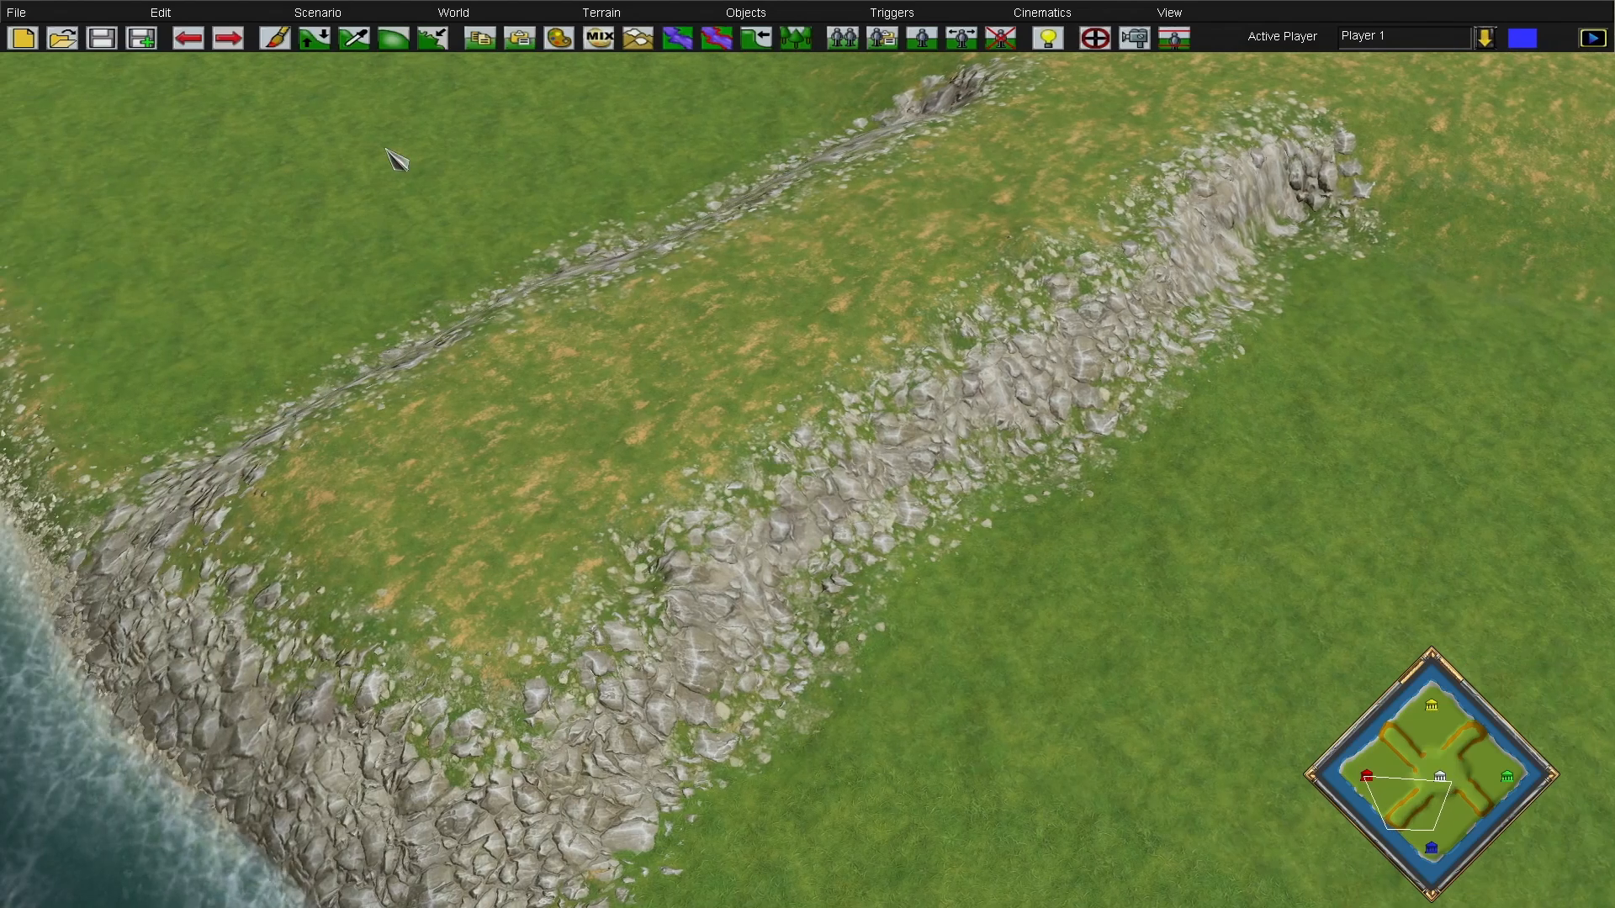
pyautogui.click(495, 40)
pyautogui.scroll(3, 982, 194)
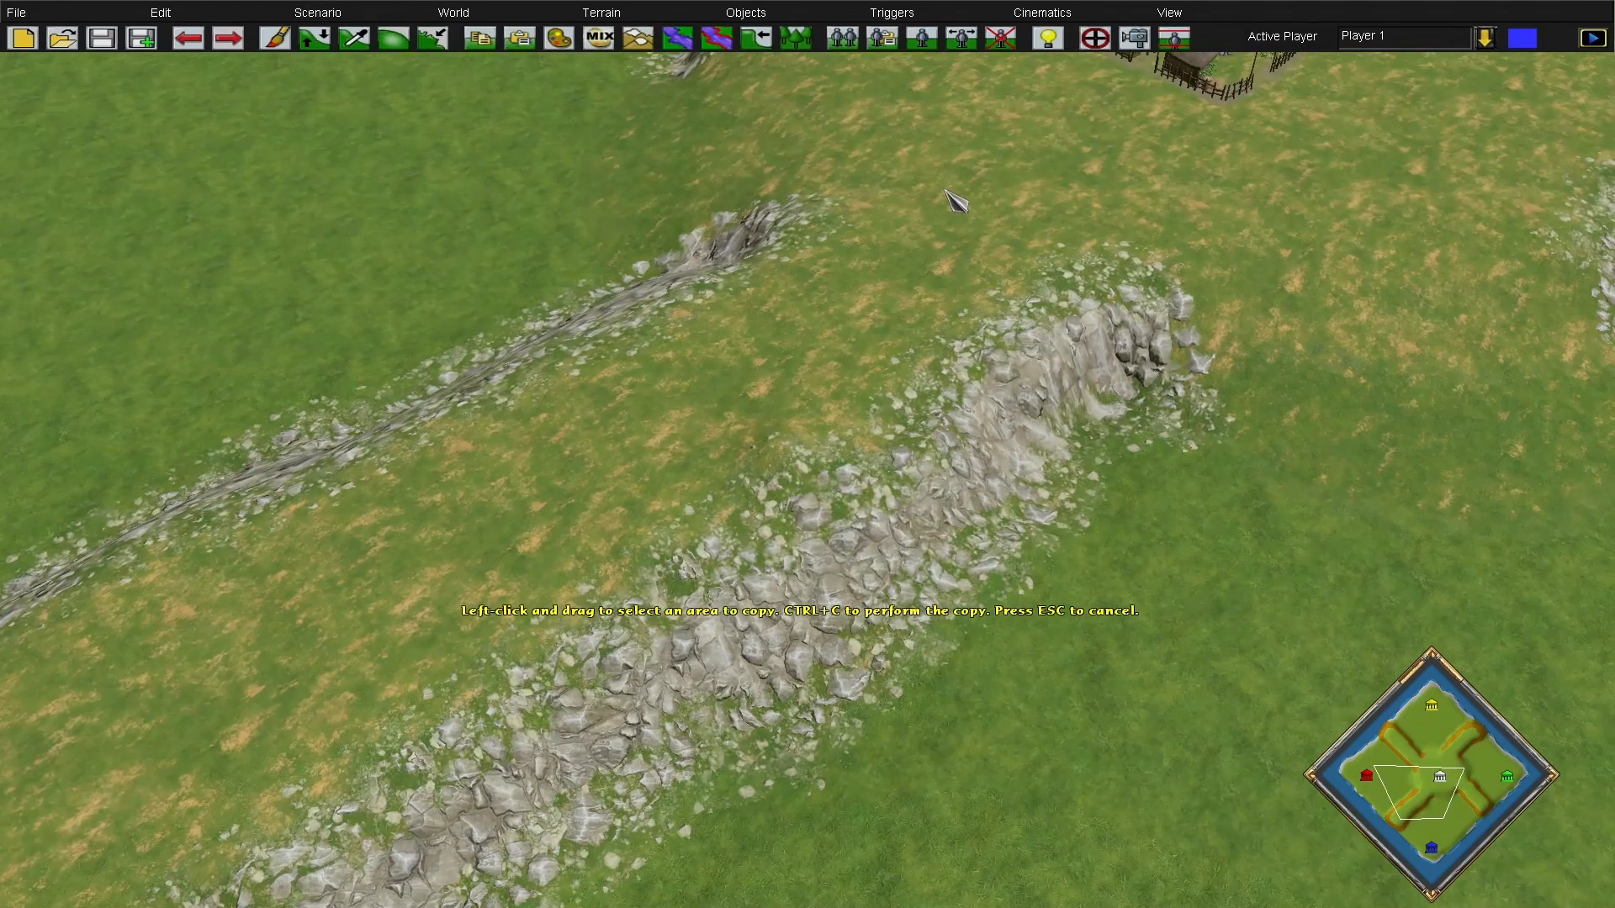
pyautogui.moveTo(799, 130); pyautogui.dragTo(626, 581)
pyautogui.moveTo(1343, 12); pyautogui.dragTo(762, 724)
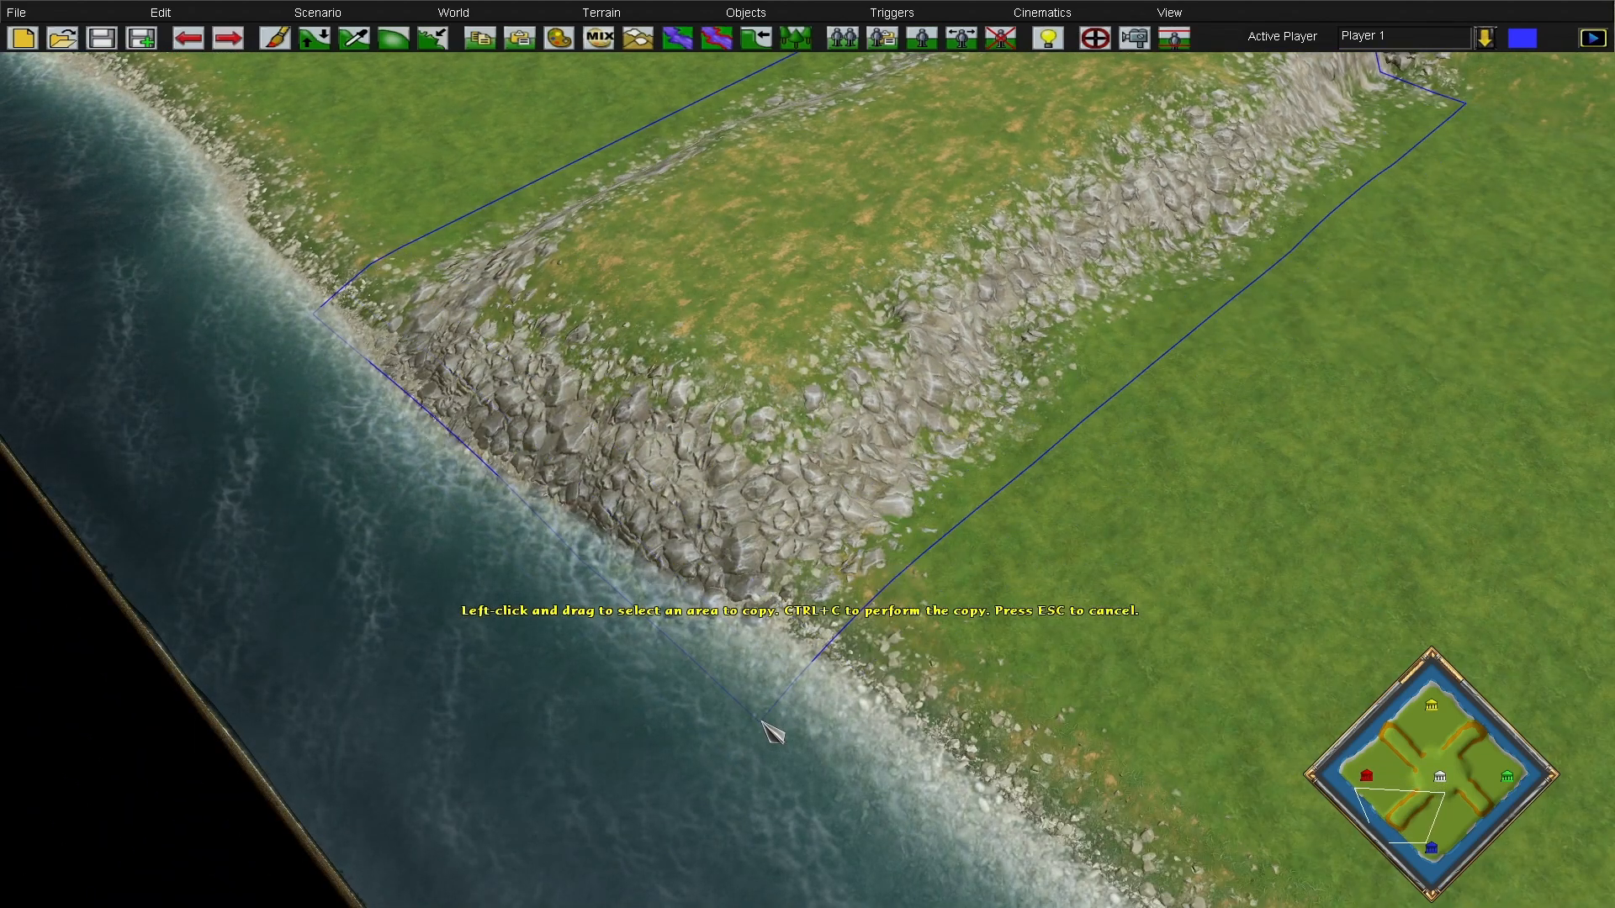
pyautogui.moveTo(841, 571); pyautogui.dragTo(1338, 214)
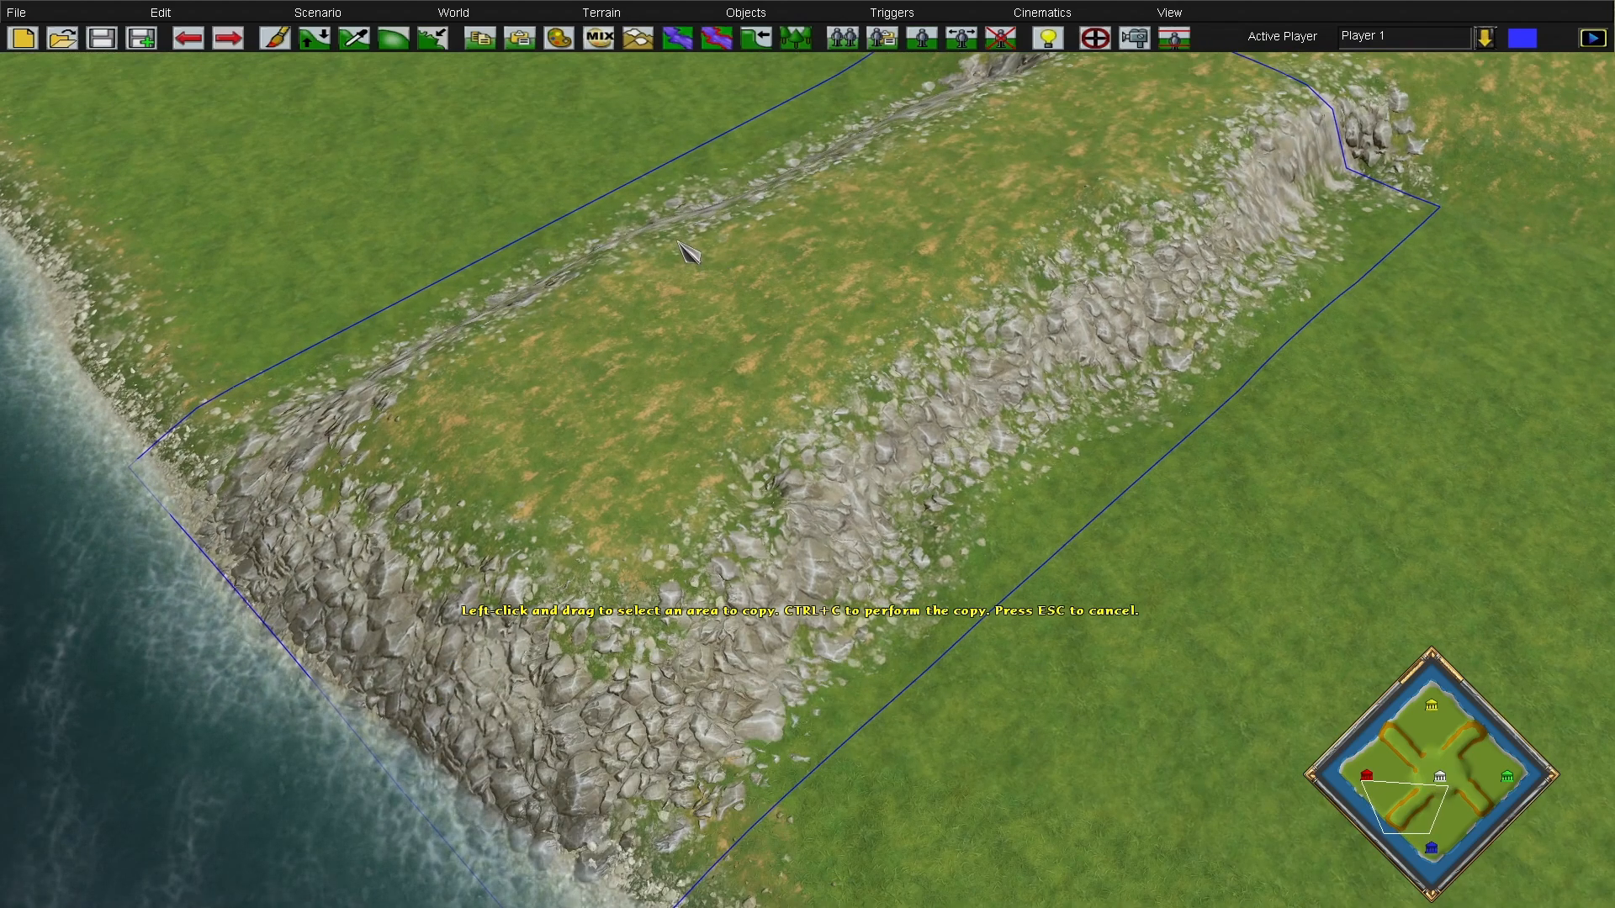
# Paste the copied ridge's elevation and textures at 0 degrees rotation onto the grass beside the blue town, and leave pasting
pyautogui.click(520, 39)
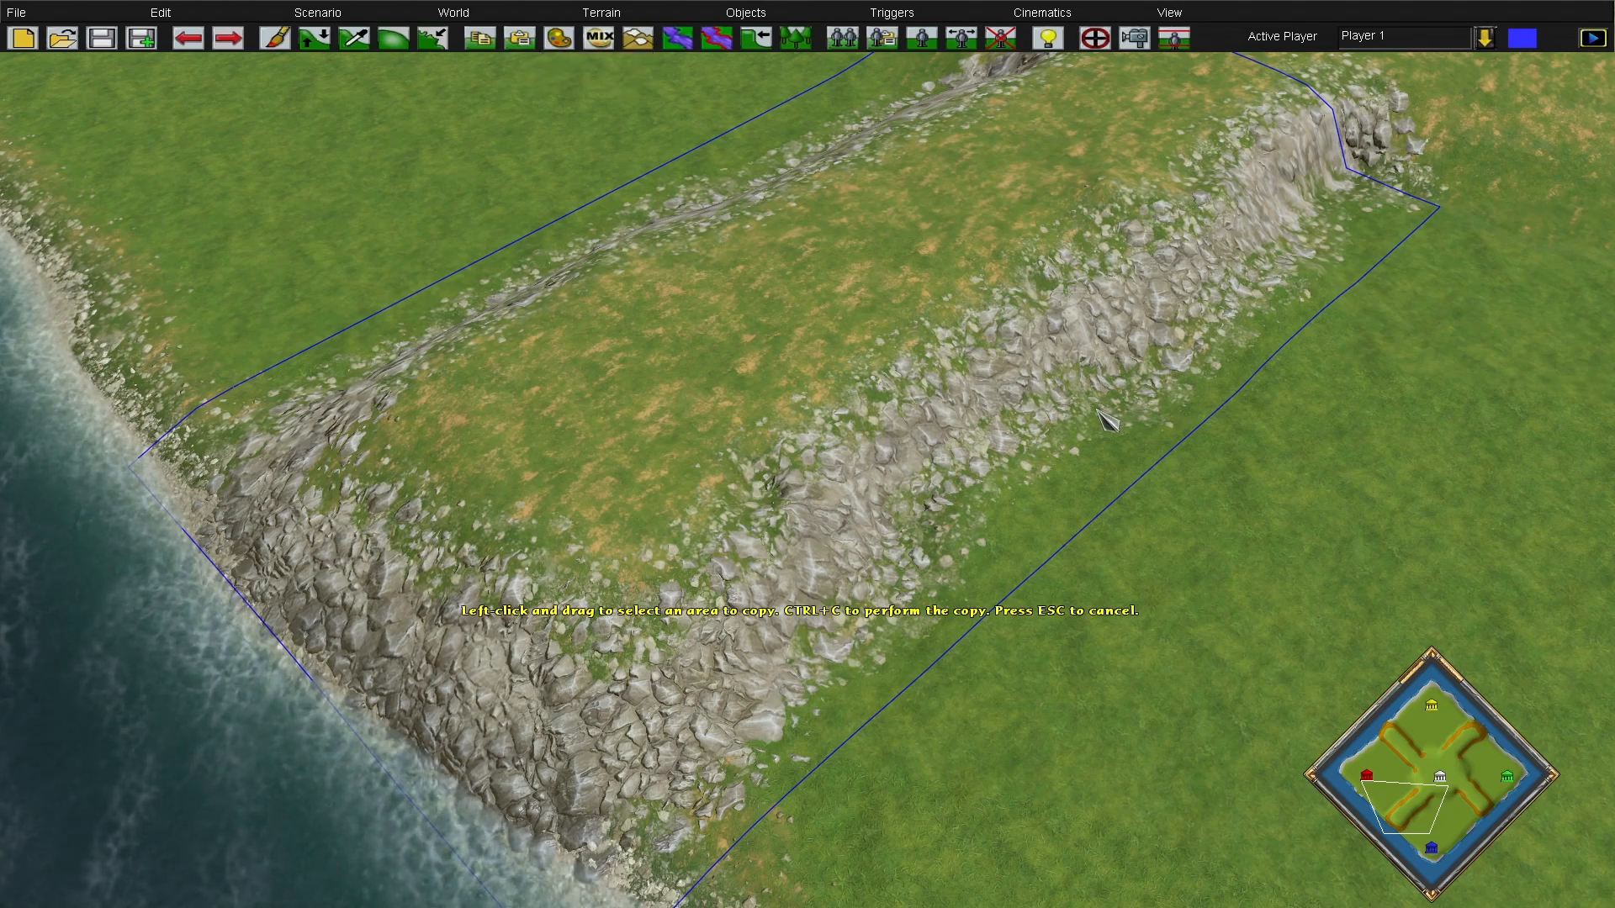
pyautogui.press('Right')
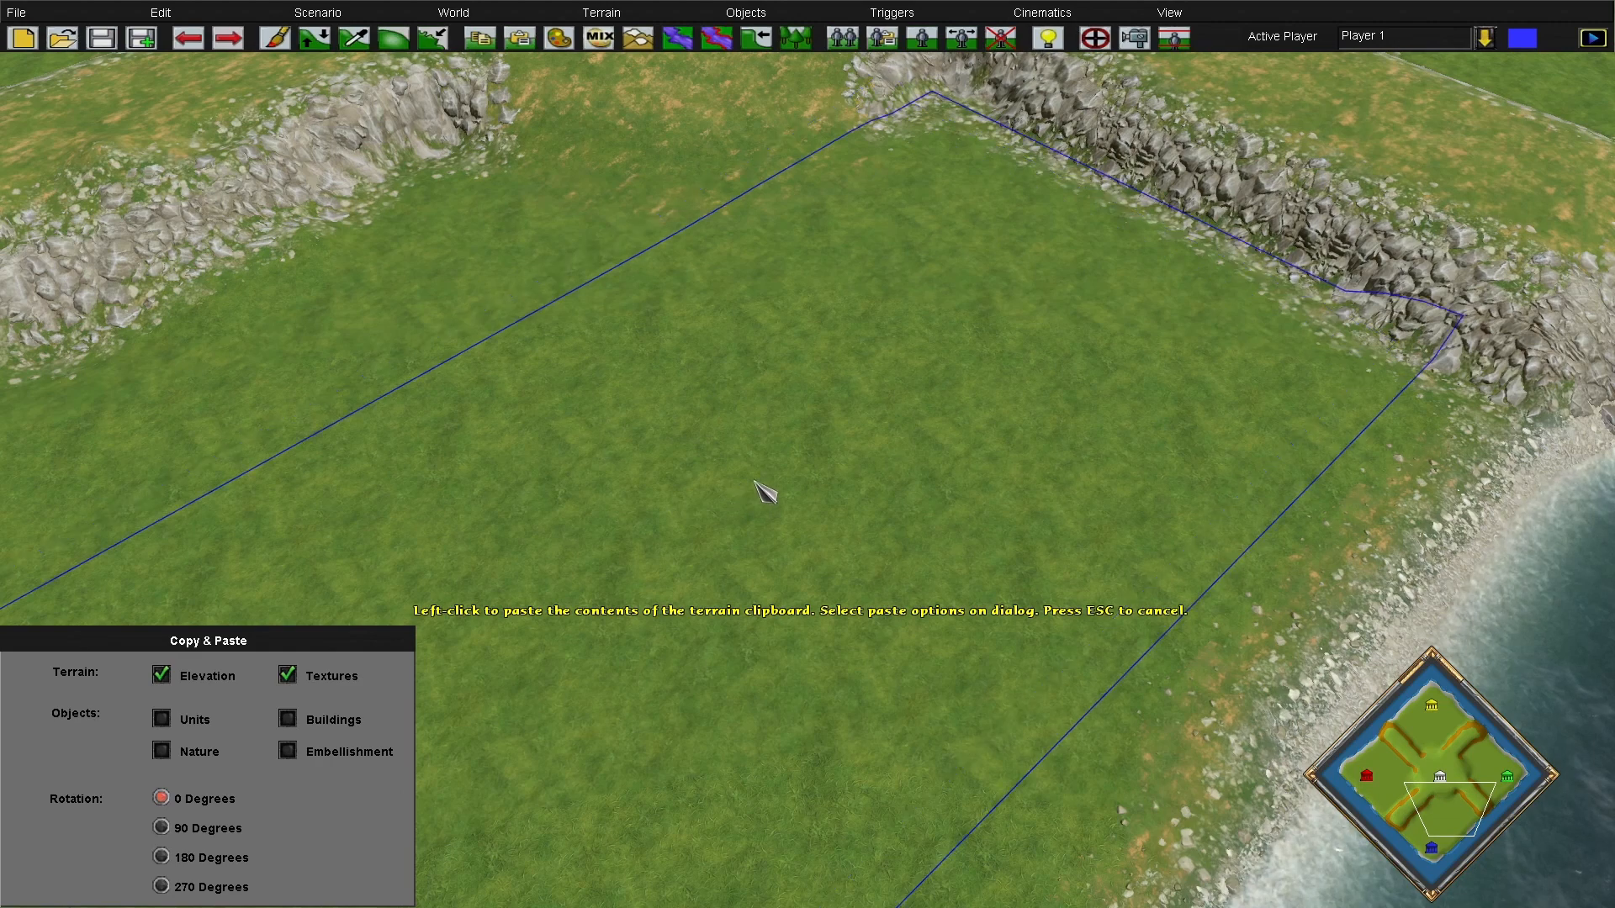
pyautogui.click(890, 436)
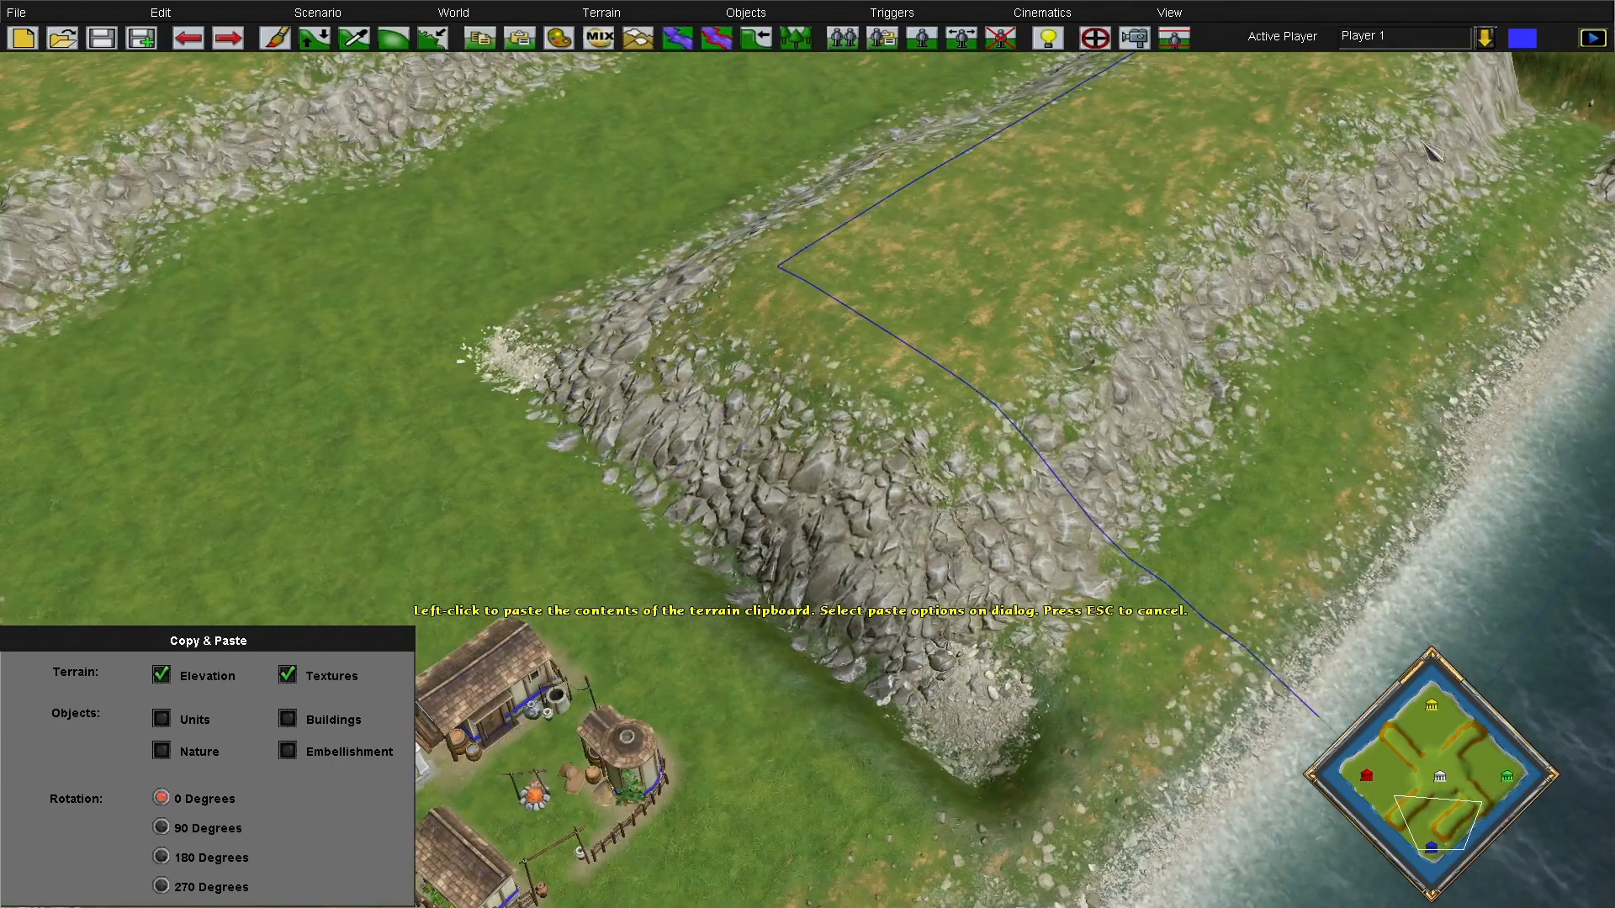
pyautogui.press('Escape')
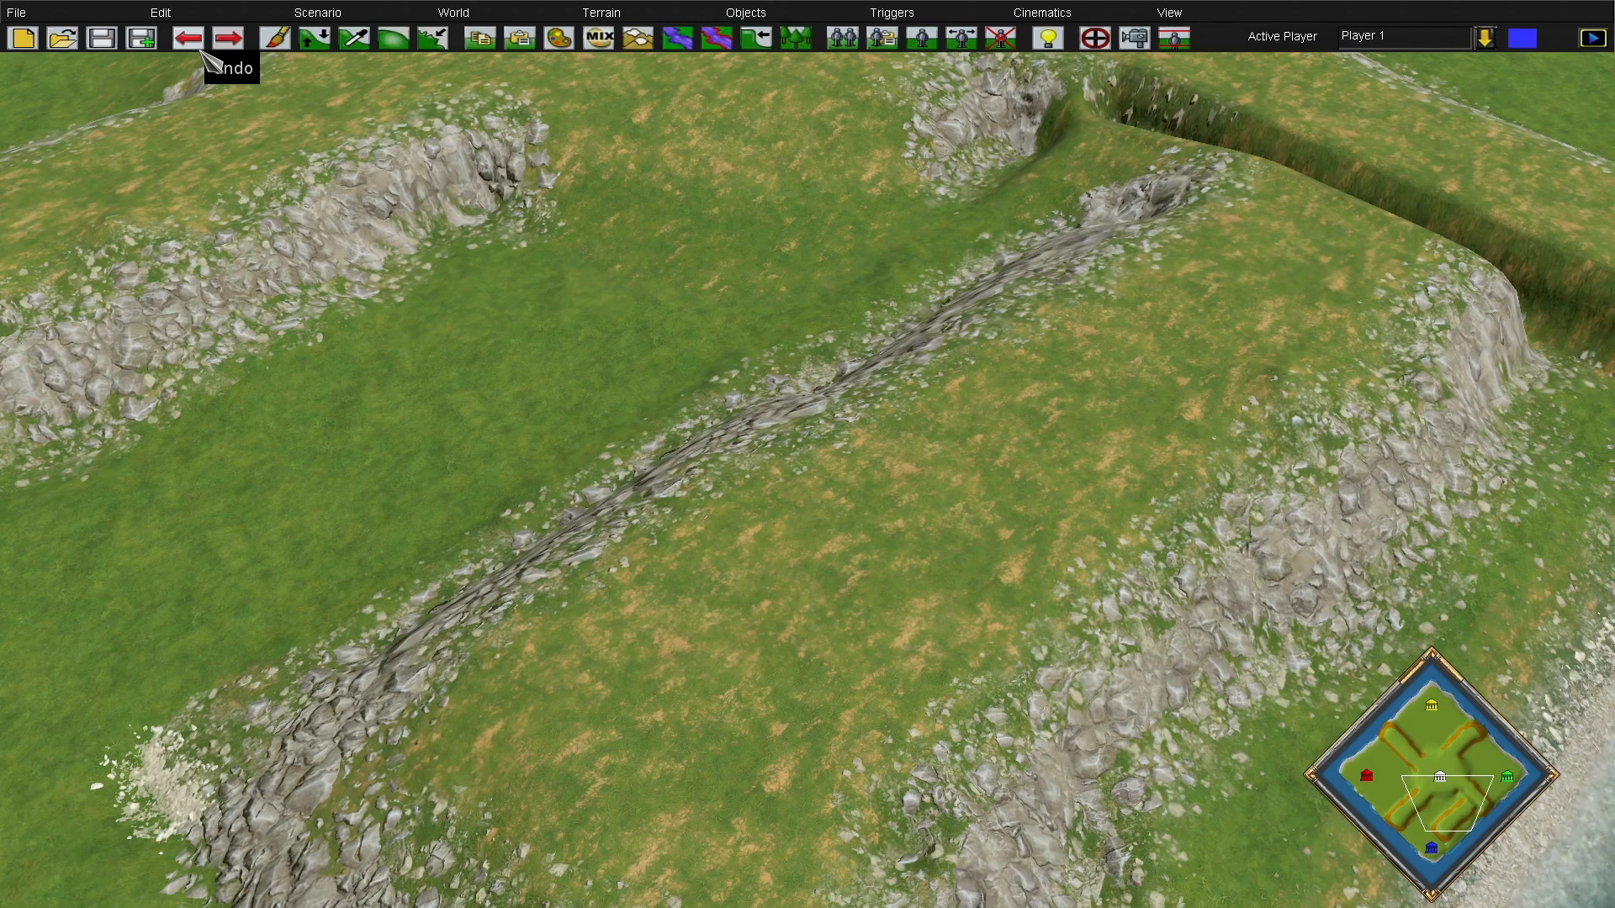
# Undo the ridge pasted beside the blue town
pyautogui.click(201, 52)
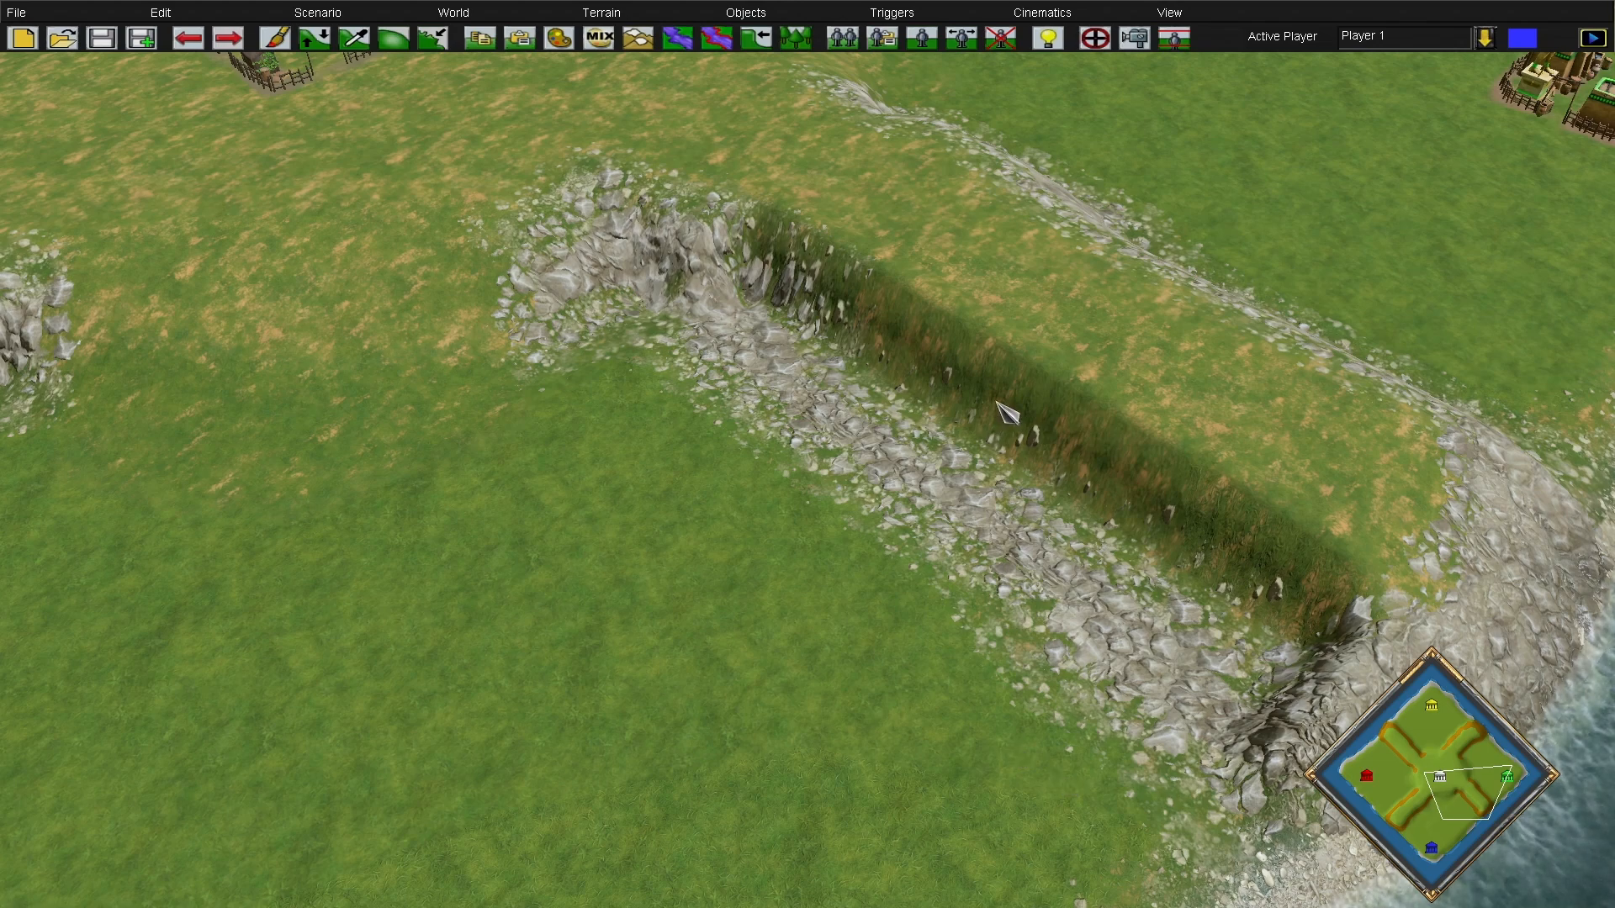
pyautogui.click(195, 48)
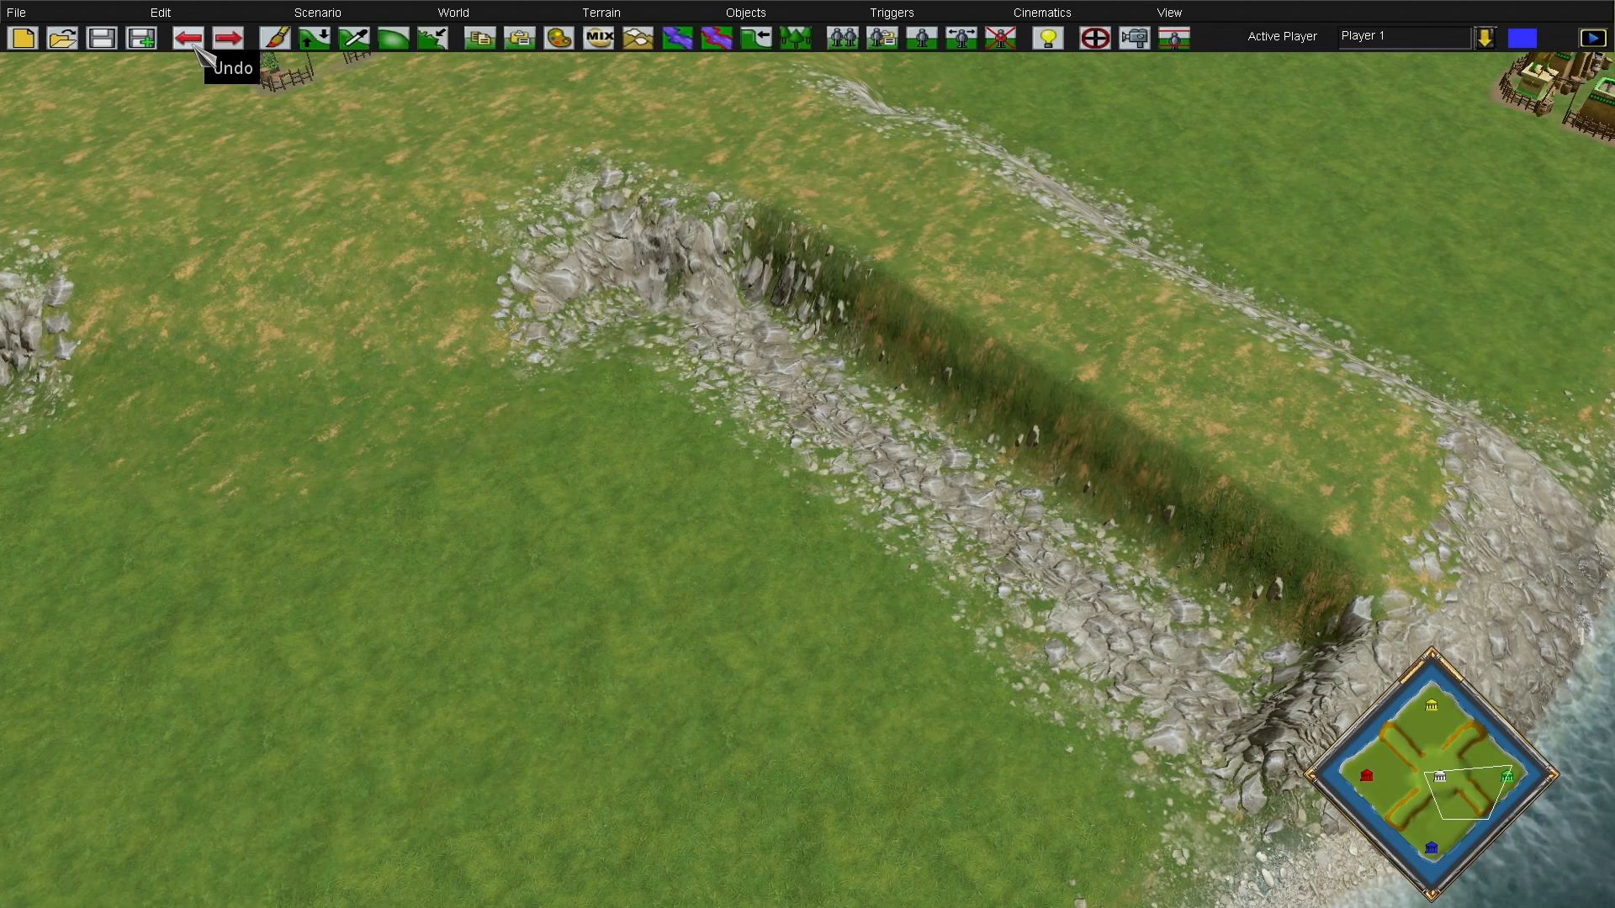
pyautogui.click(193, 46)
pyautogui.click(193, 46)
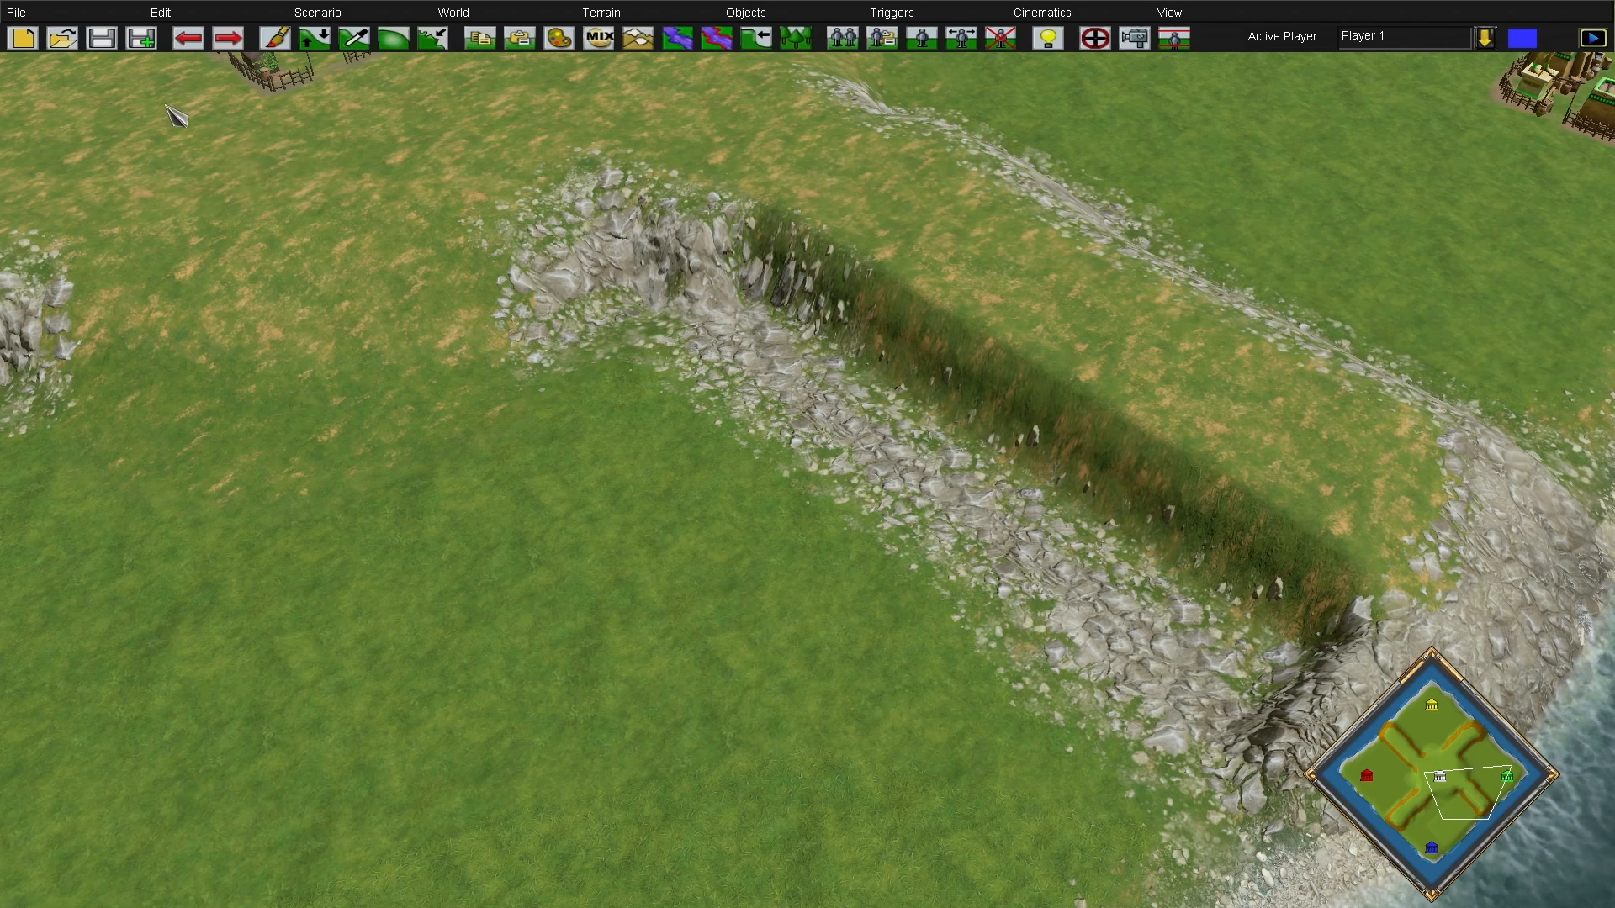
# Load the saved scenario Terrain tutorial.mythscn again
pyautogui.click(63, 14)
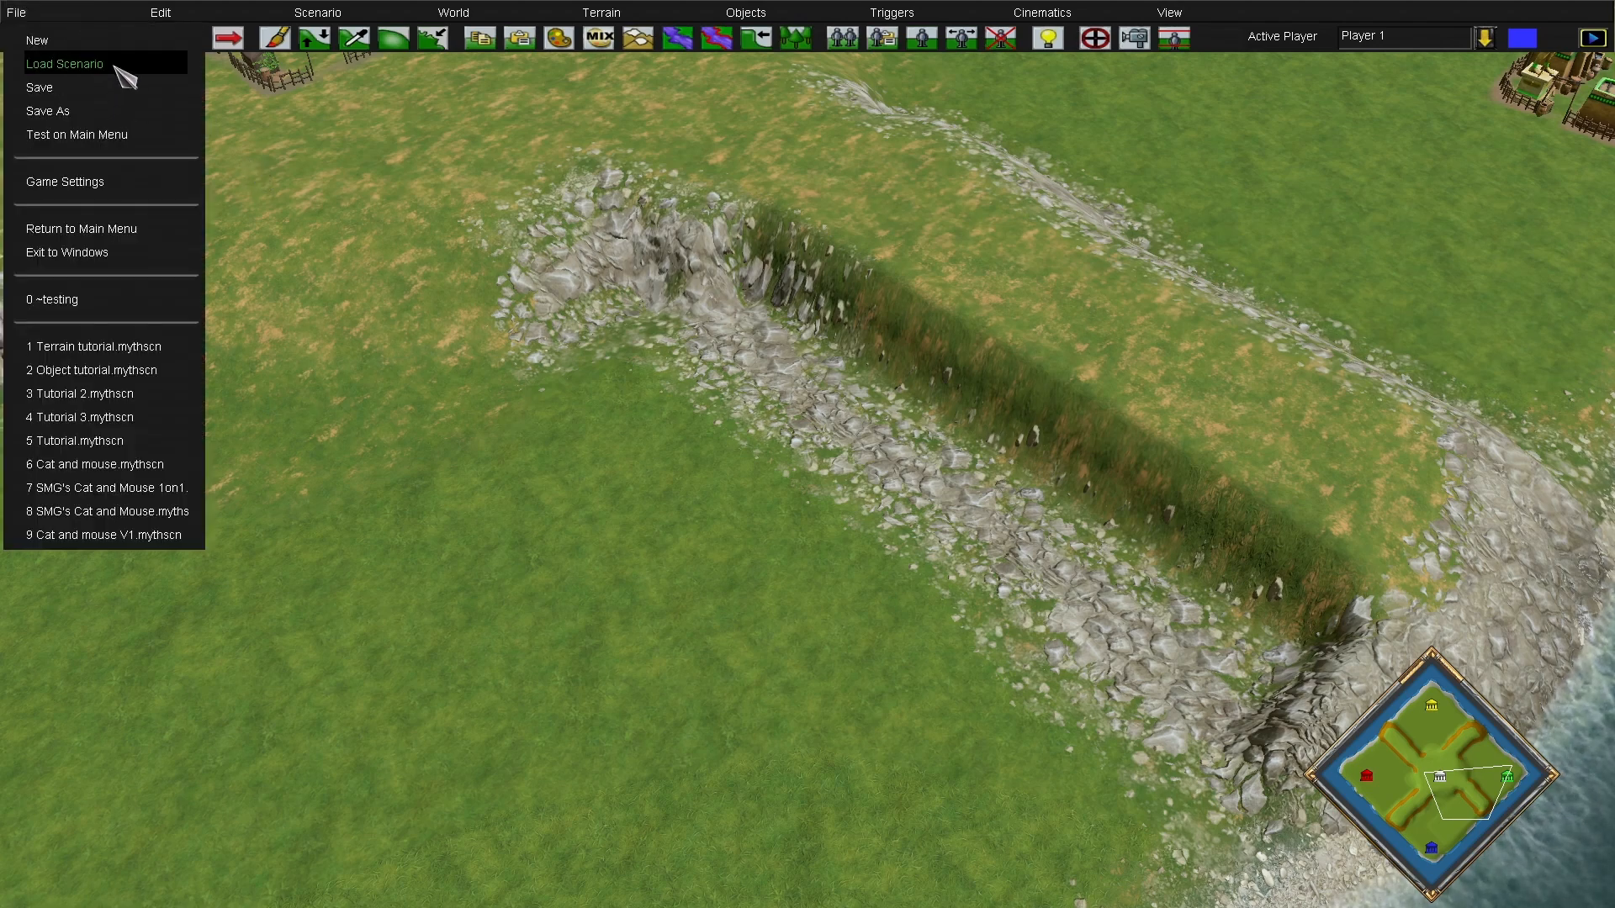
pyautogui.click(115, 67)
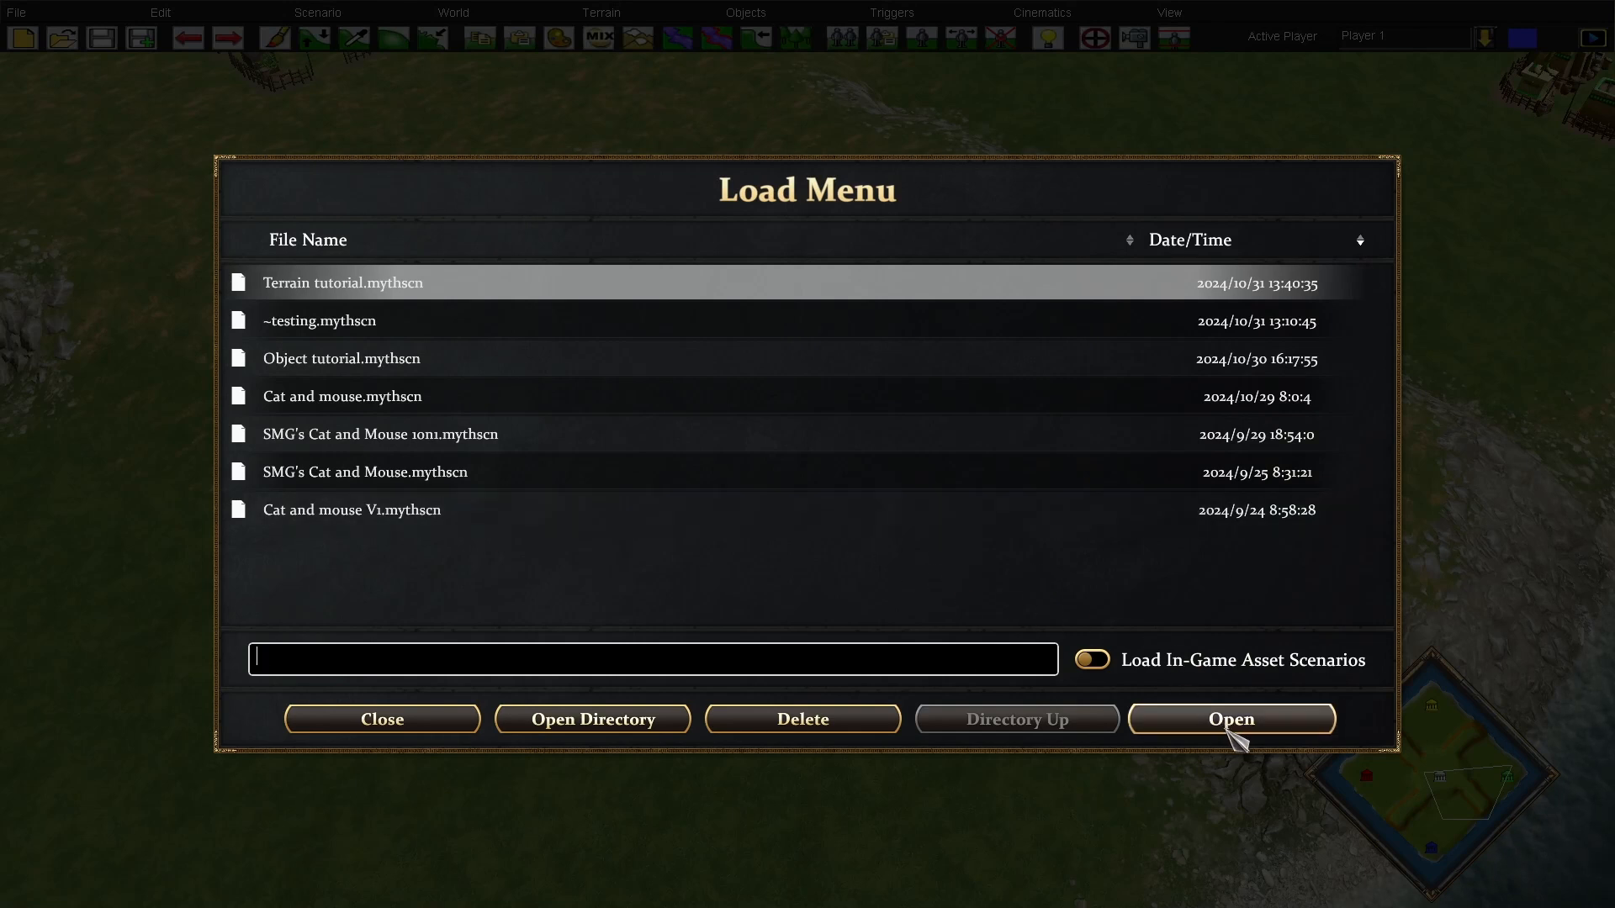
pyautogui.click(1226, 731)
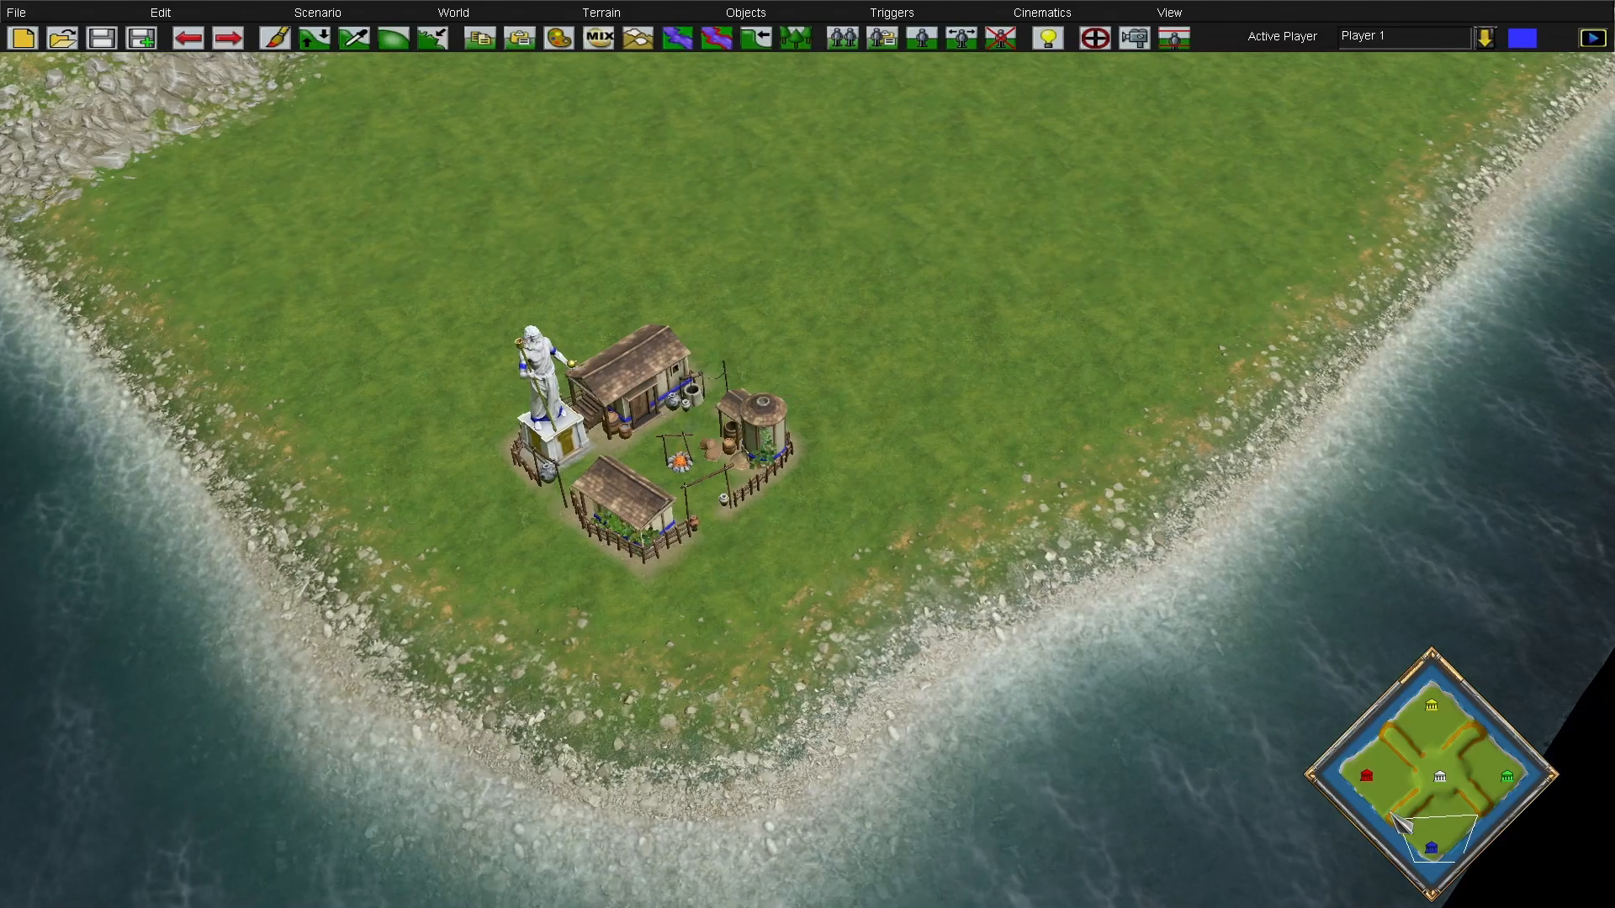
# Extend the ridge top near the plateau over its blue-town slope, painting Greek Grass 1 and elevation together with a fairly small square brush
pyautogui.click(1439, 811)
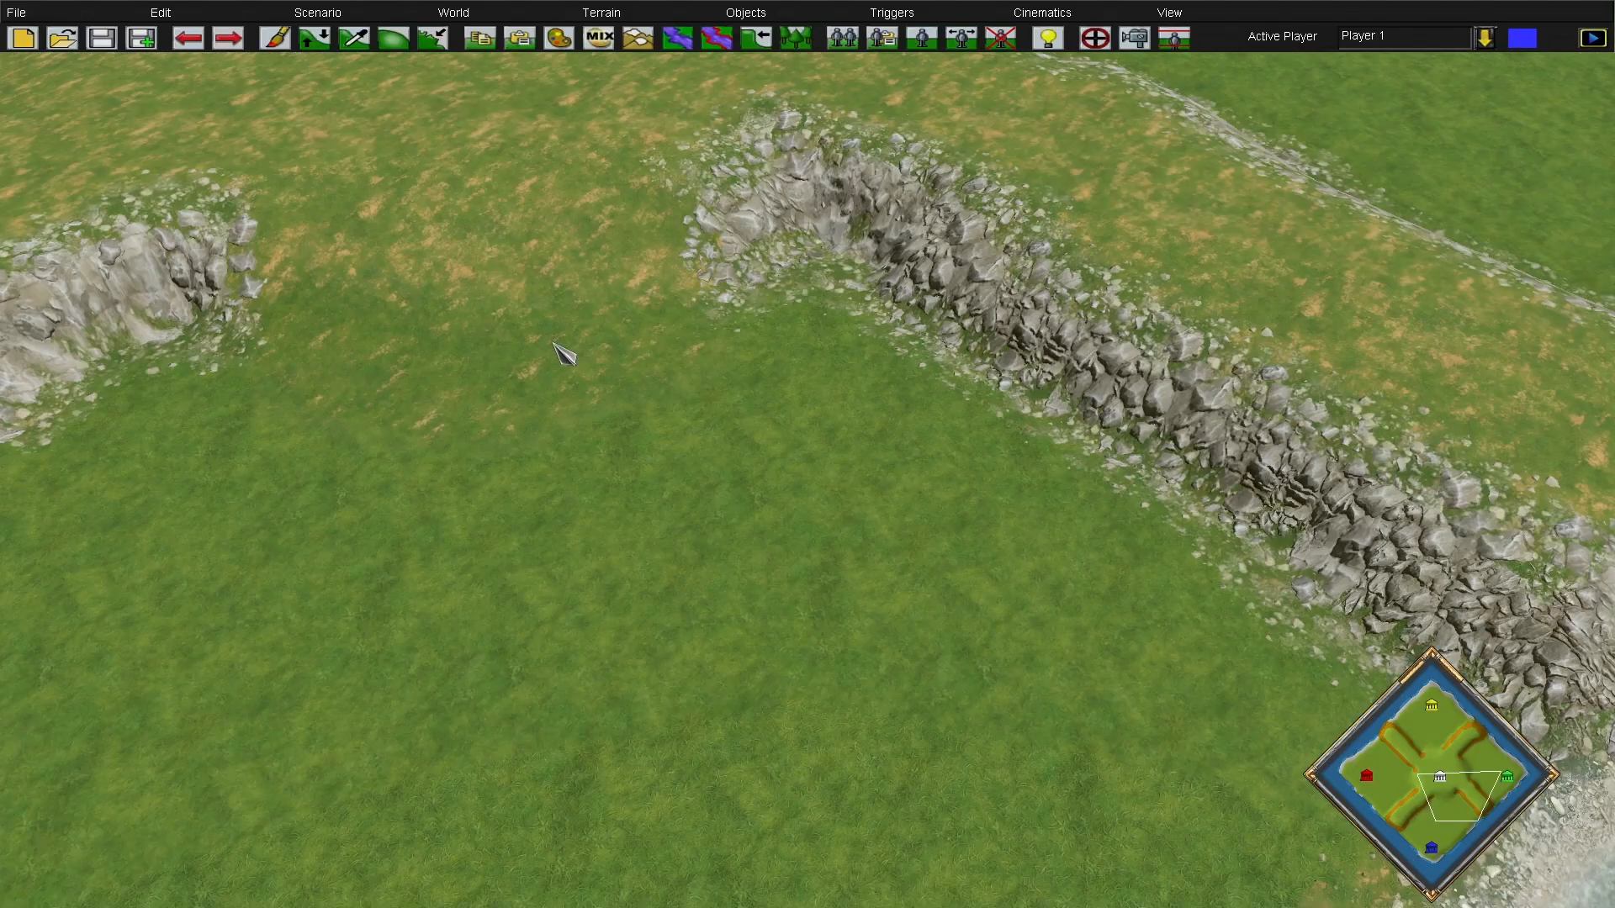
pyautogui.press('Left')
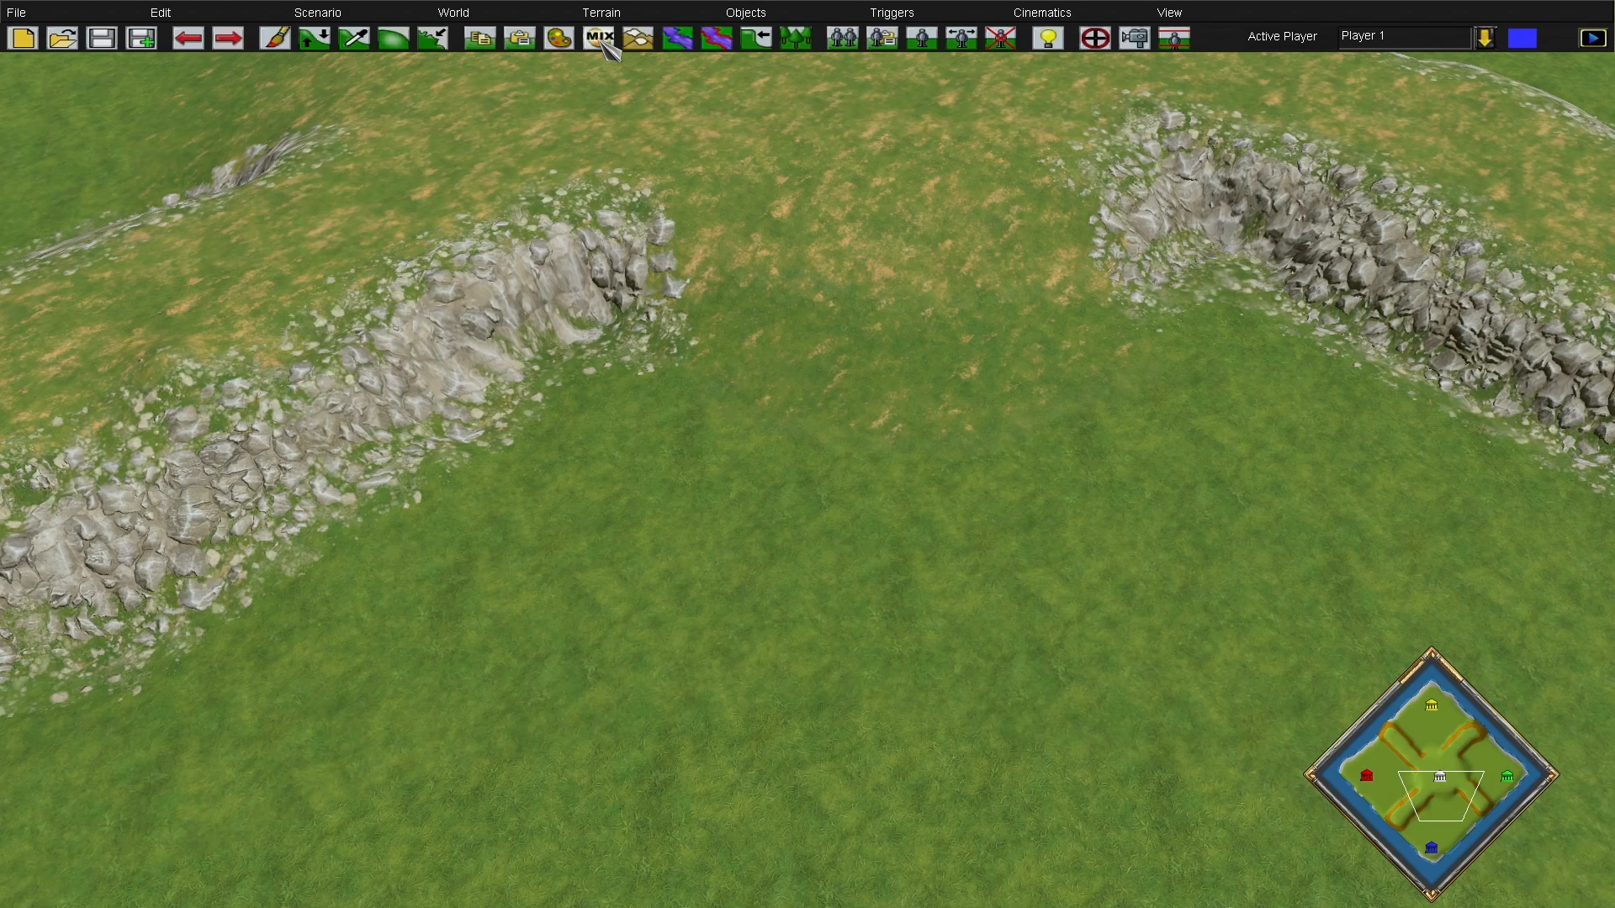
pyautogui.click(639, 38)
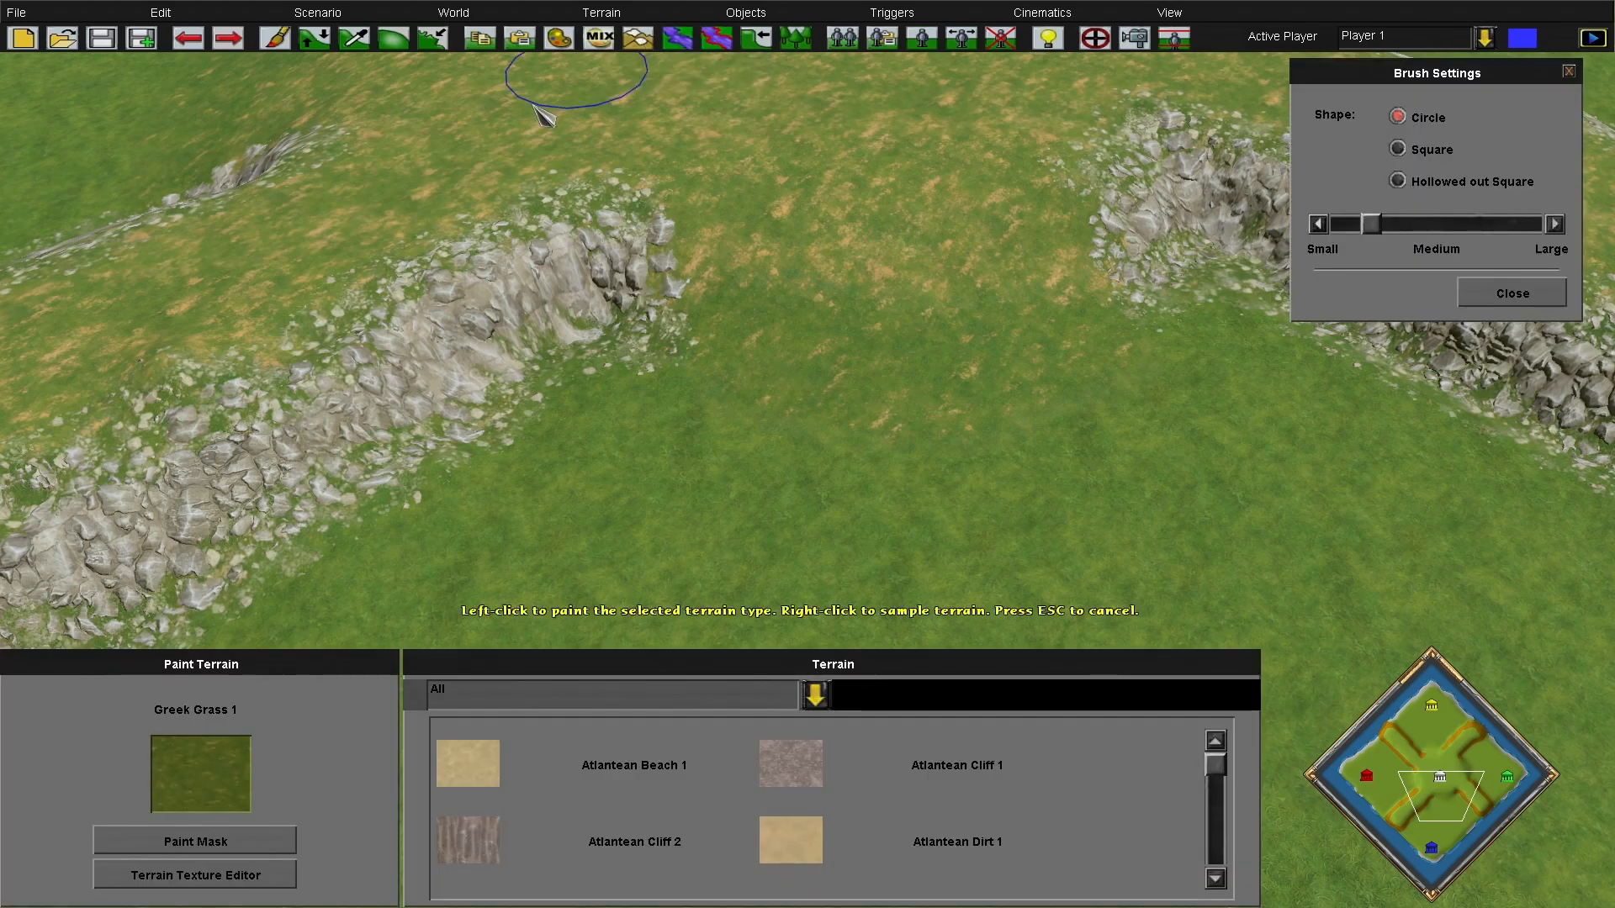
pyautogui.press('Left')
pyautogui.click(1398, 149)
pyautogui.press('Up')
pyautogui.moveTo(967, 345); pyautogui.dragTo(835, 461, button='middle')
pyautogui.moveTo(606, 450)
pyautogui.mouseDown(button='middle')
pyautogui.moveTo(757, 463)
pyautogui.moveTo(766, 416)
pyautogui.mouseUp(button='middle')
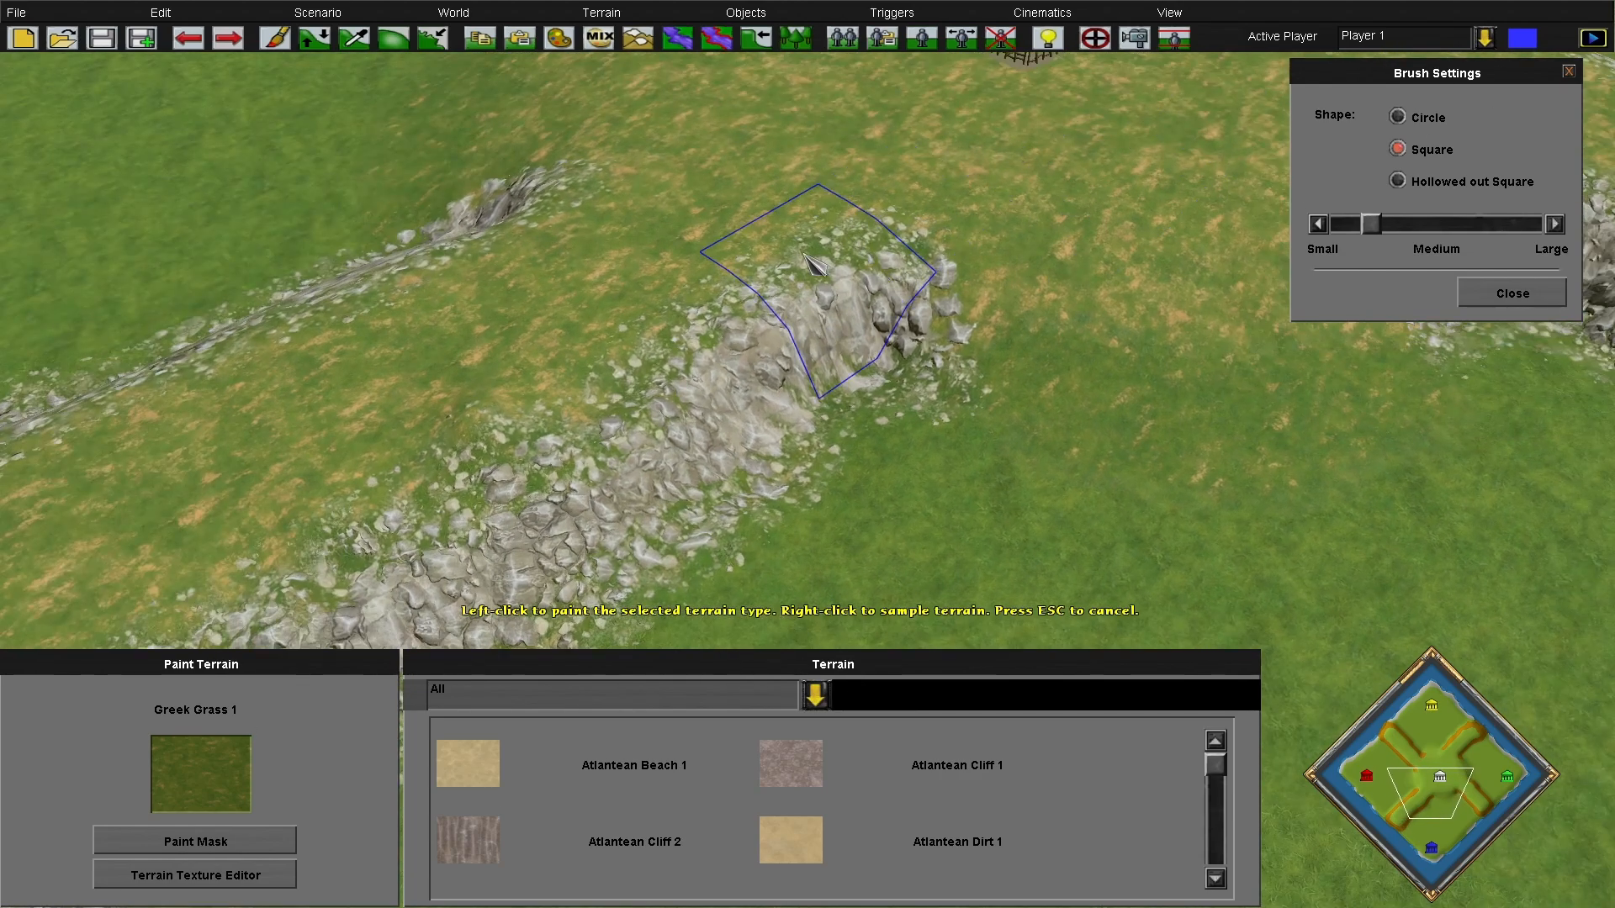
pyautogui.click(711, 257)
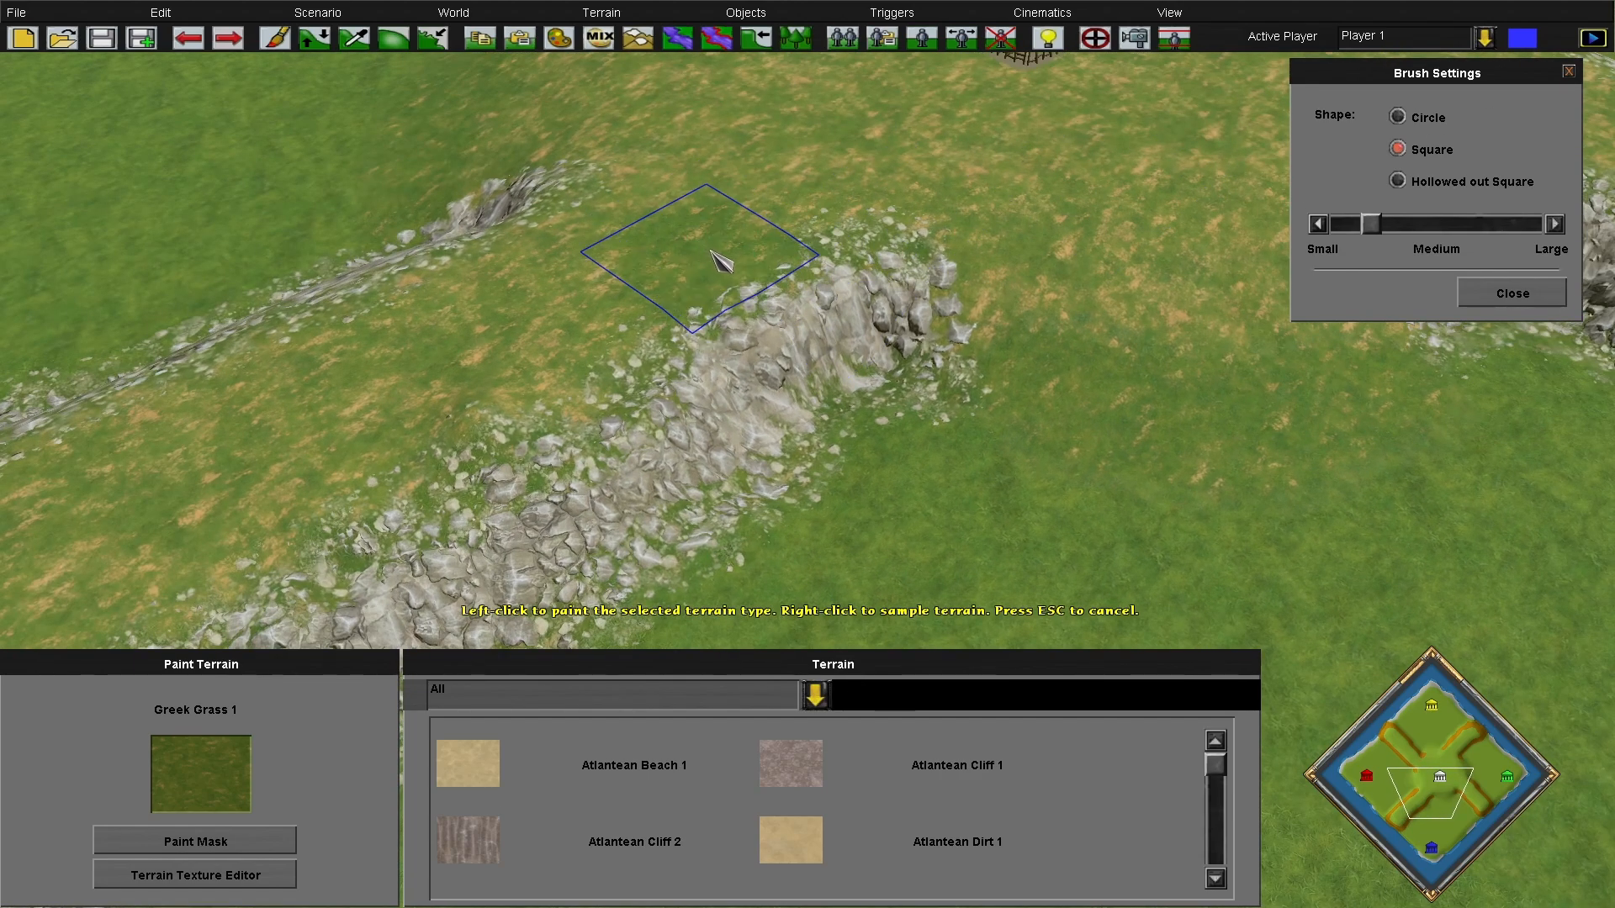
pyautogui.click(722, 259)
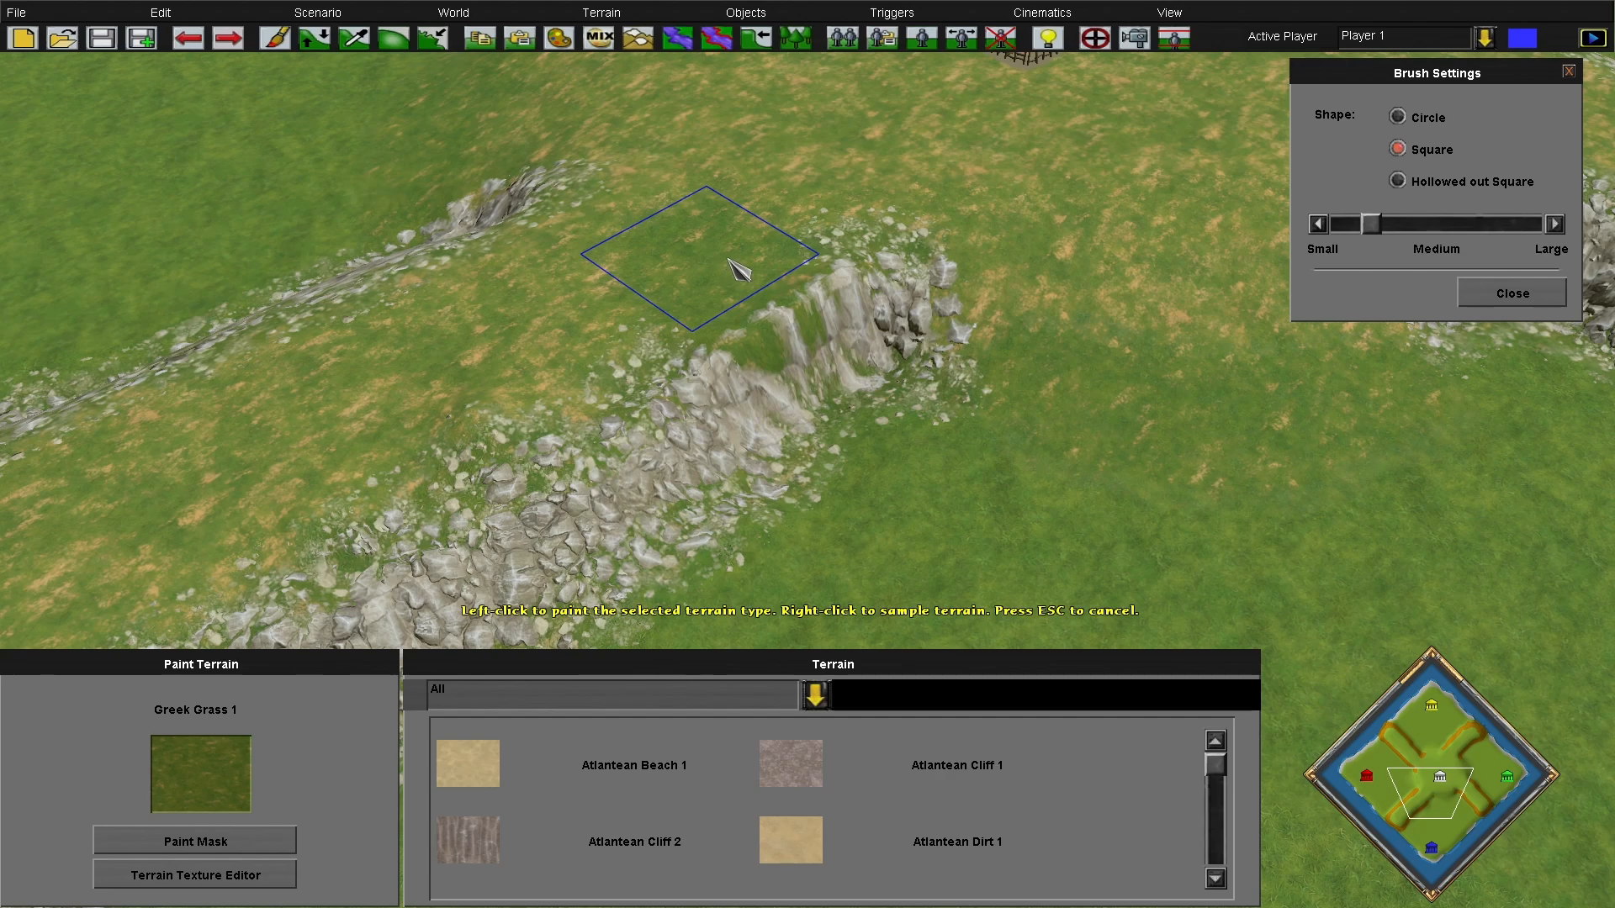
pyautogui.click(757, 288)
pyautogui.click(799, 305)
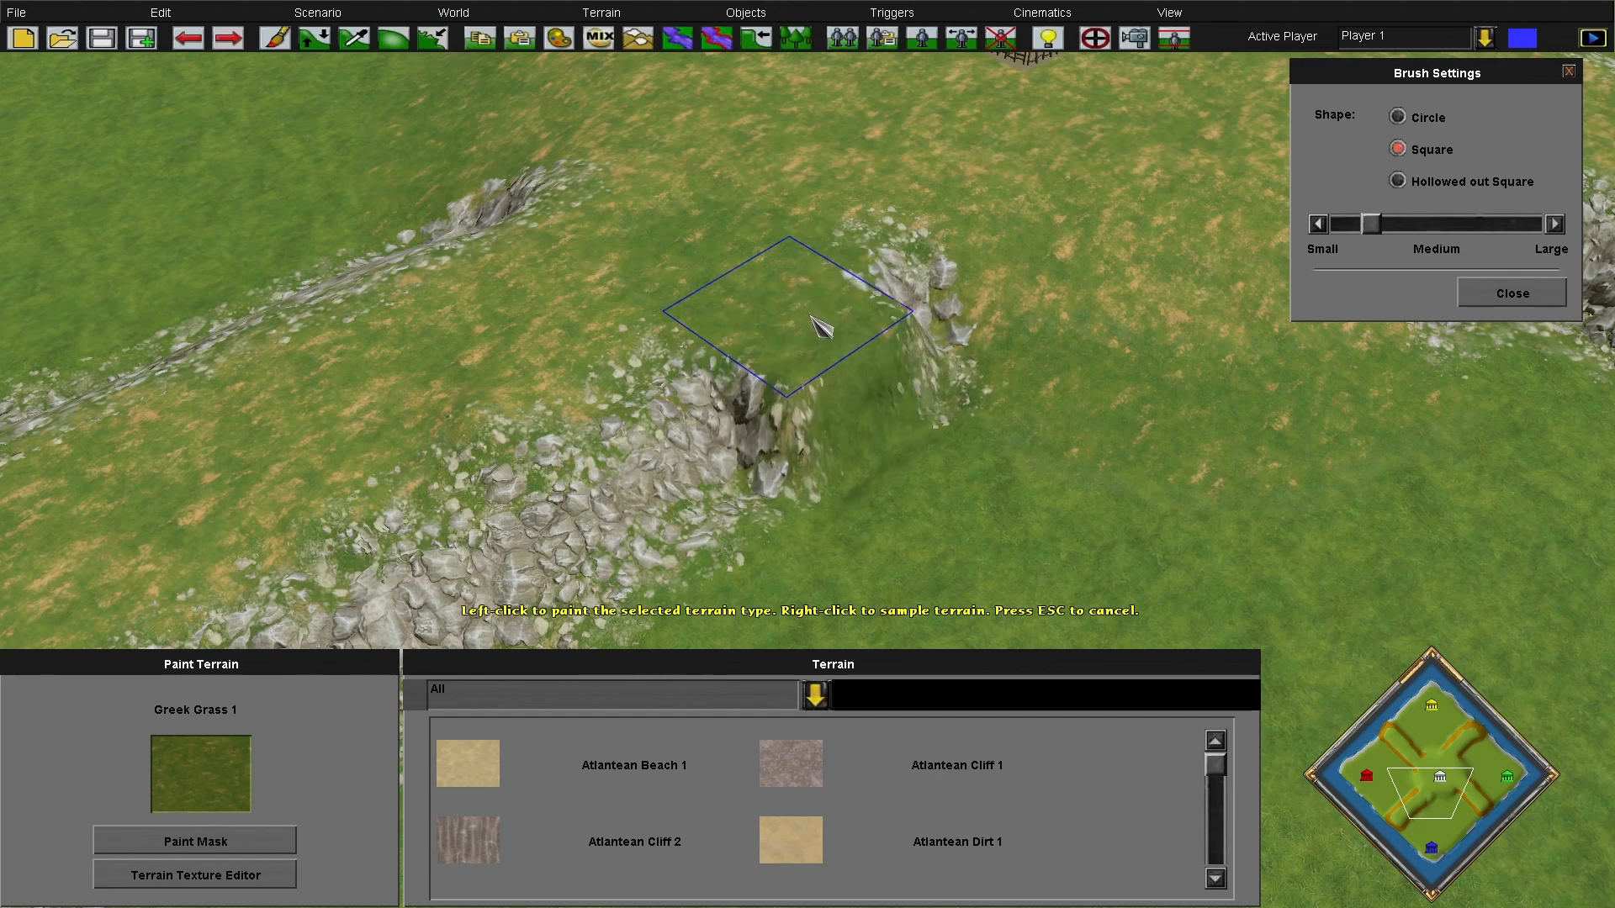
pyautogui.moveTo(799, 330)
pyautogui.mouseDown()
pyautogui.moveTo(723, 370)
pyautogui.moveTo(822, 353)
pyautogui.moveTo(728, 375)
pyautogui.moveTo(665, 448)
pyautogui.moveTo(618, 465)
pyautogui.mouseUp()
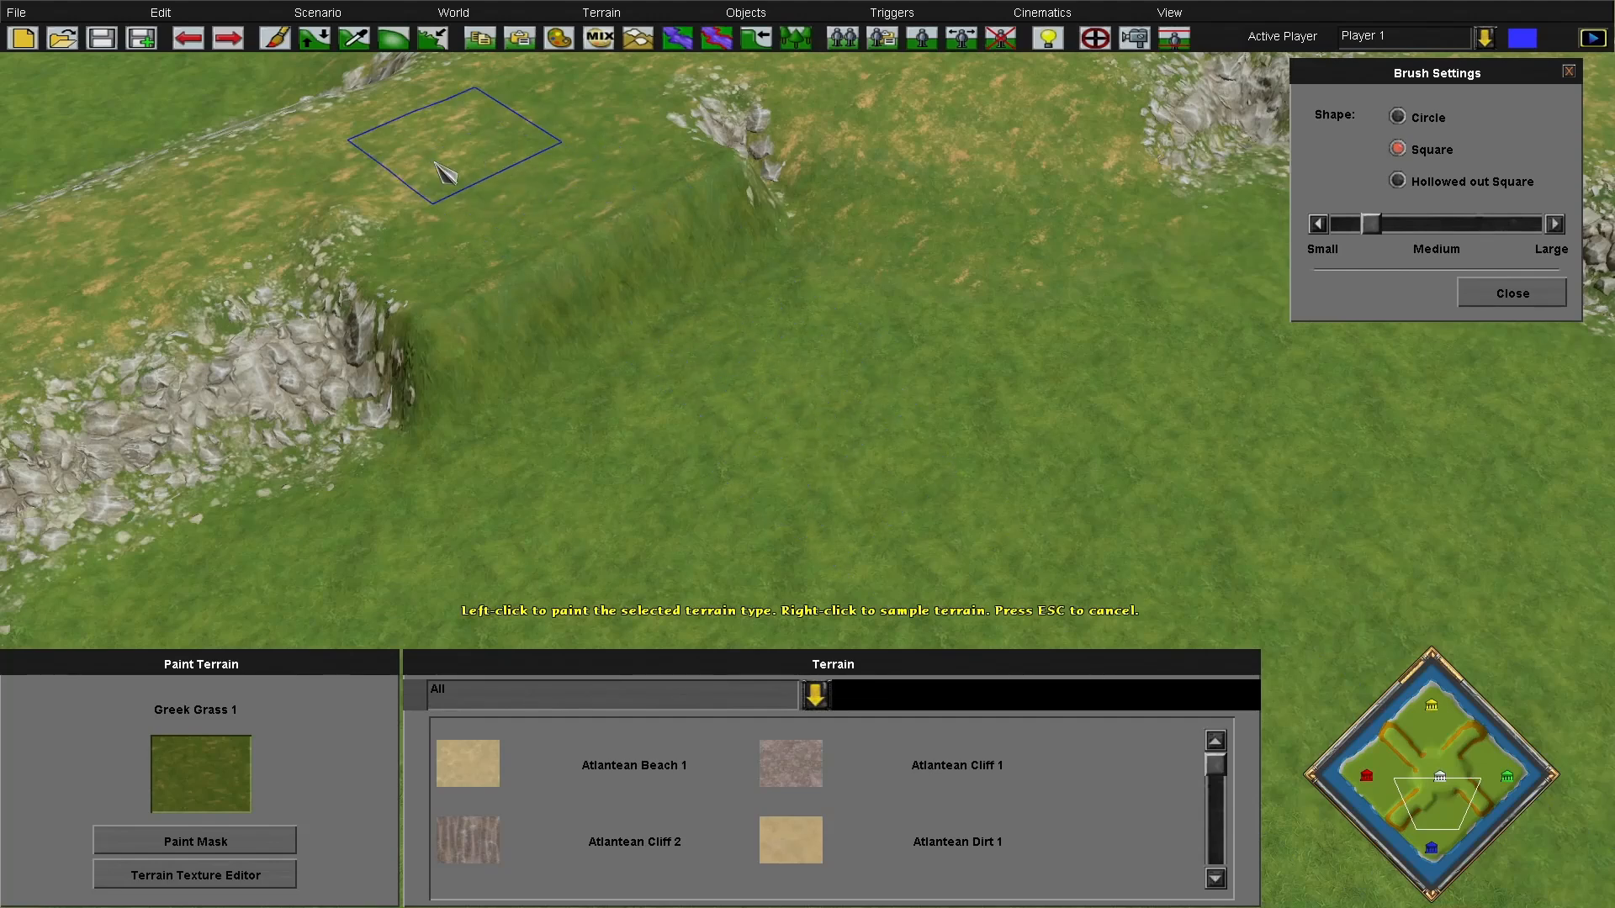
pyautogui.press('Escape')
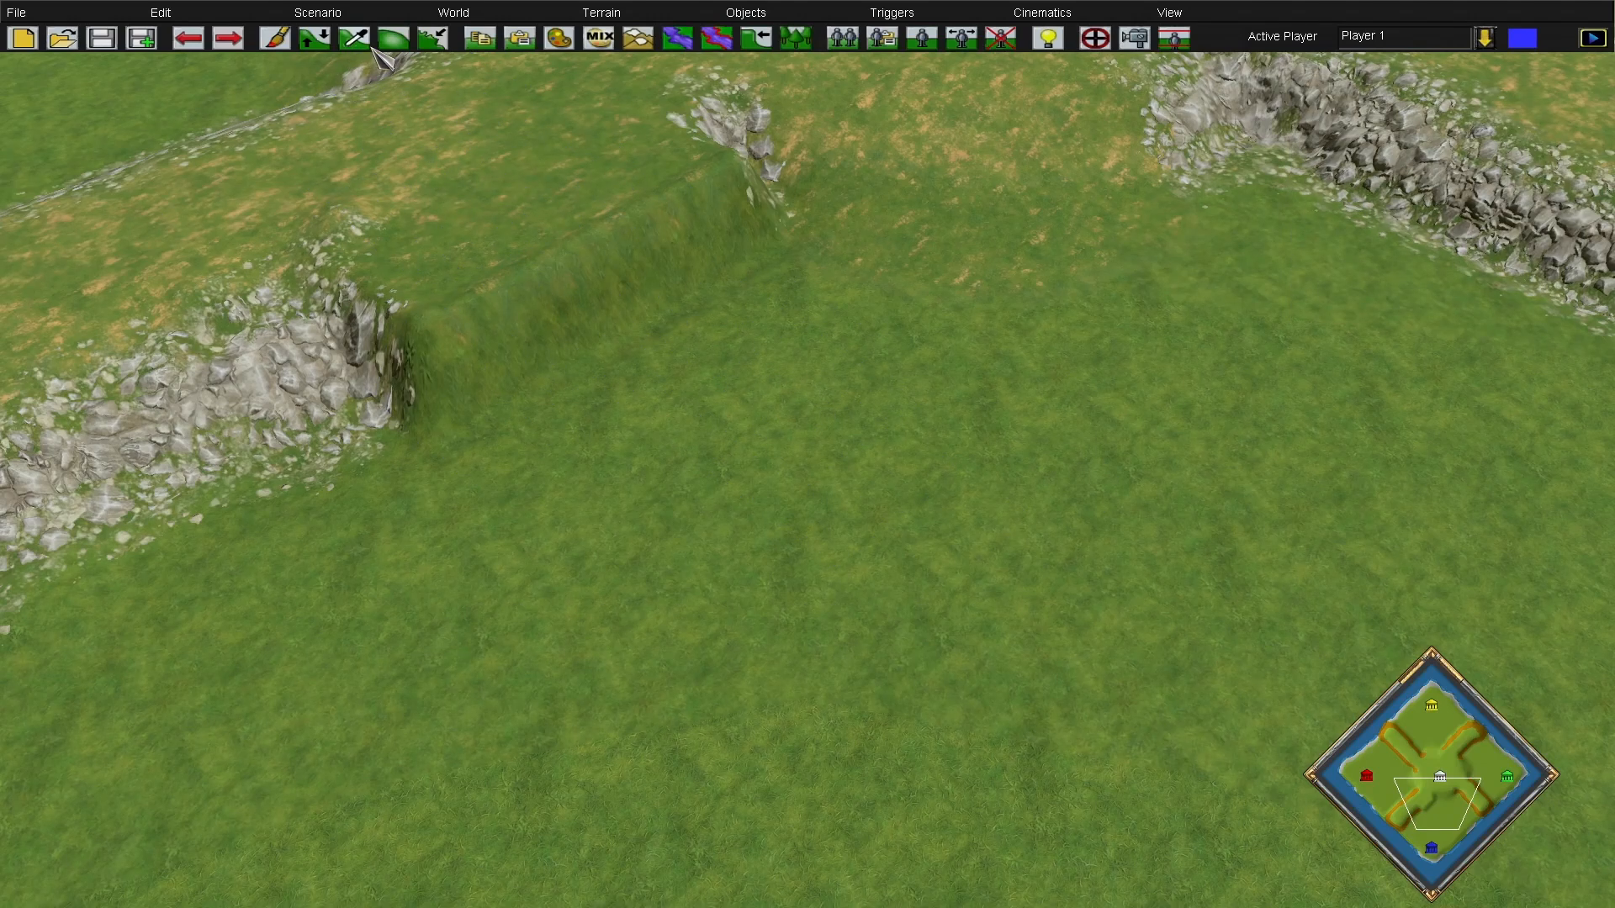
# Sample Greek Cliff 2 from the ridge and paint it along the steep grassy wall with a small circular brush, and leave painting
pyautogui.click(559, 38)
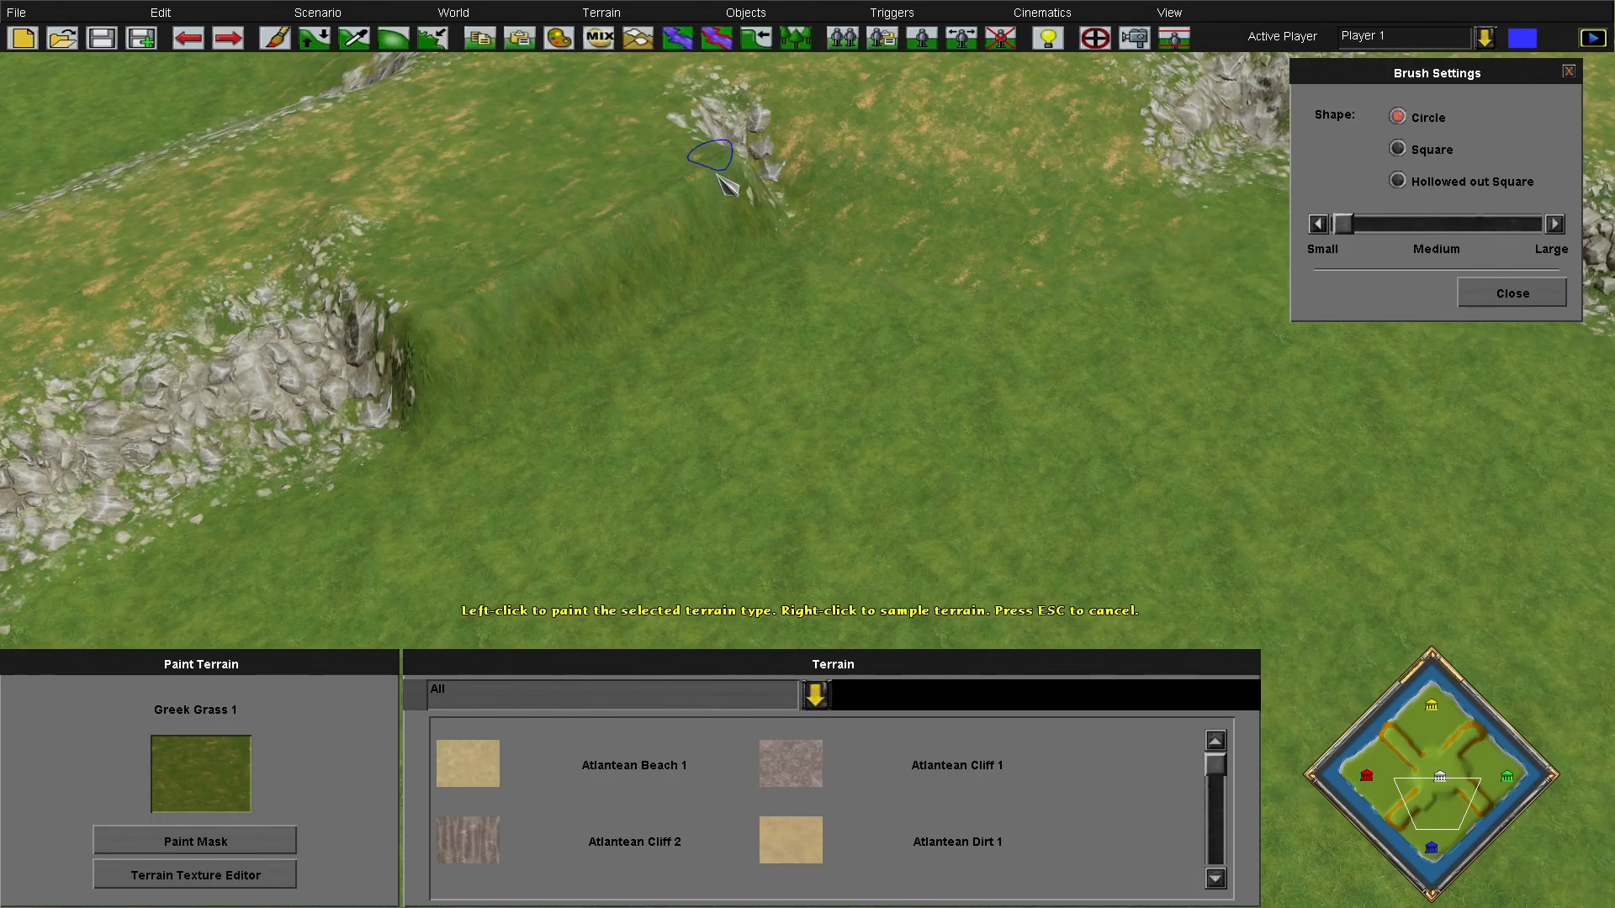
pyautogui.rightClick(589, 388)
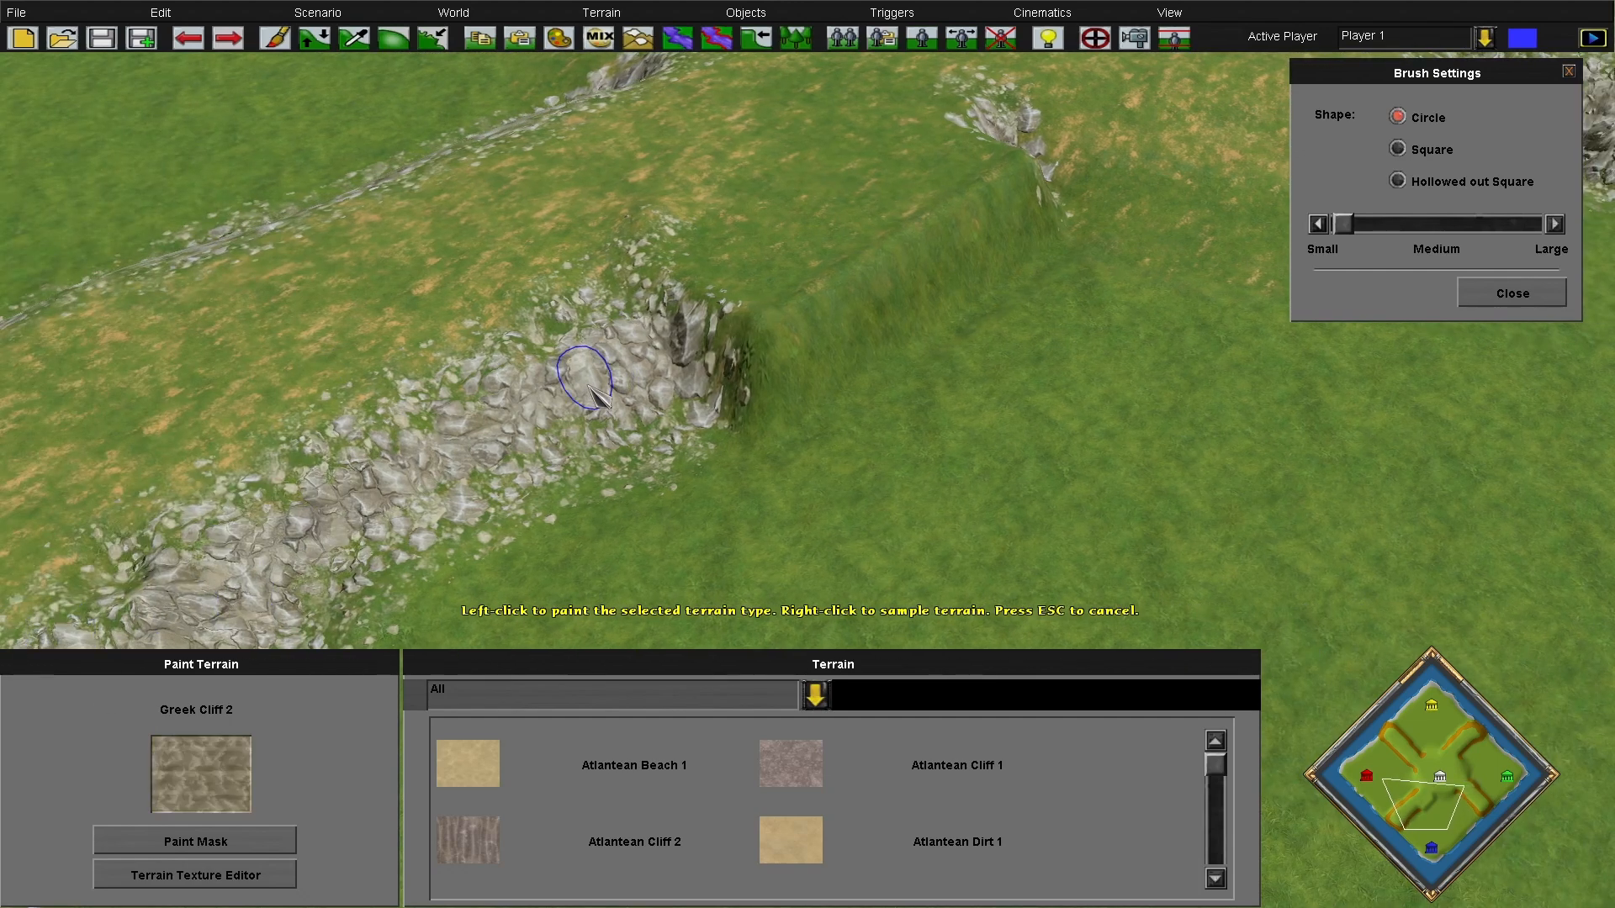
pyautogui.press('Left')
pyautogui.moveTo(865, 379)
pyautogui.mouseDown()
pyautogui.moveTo(1079, 296)
pyautogui.moveTo(1182, 209)
pyautogui.mouseUp()
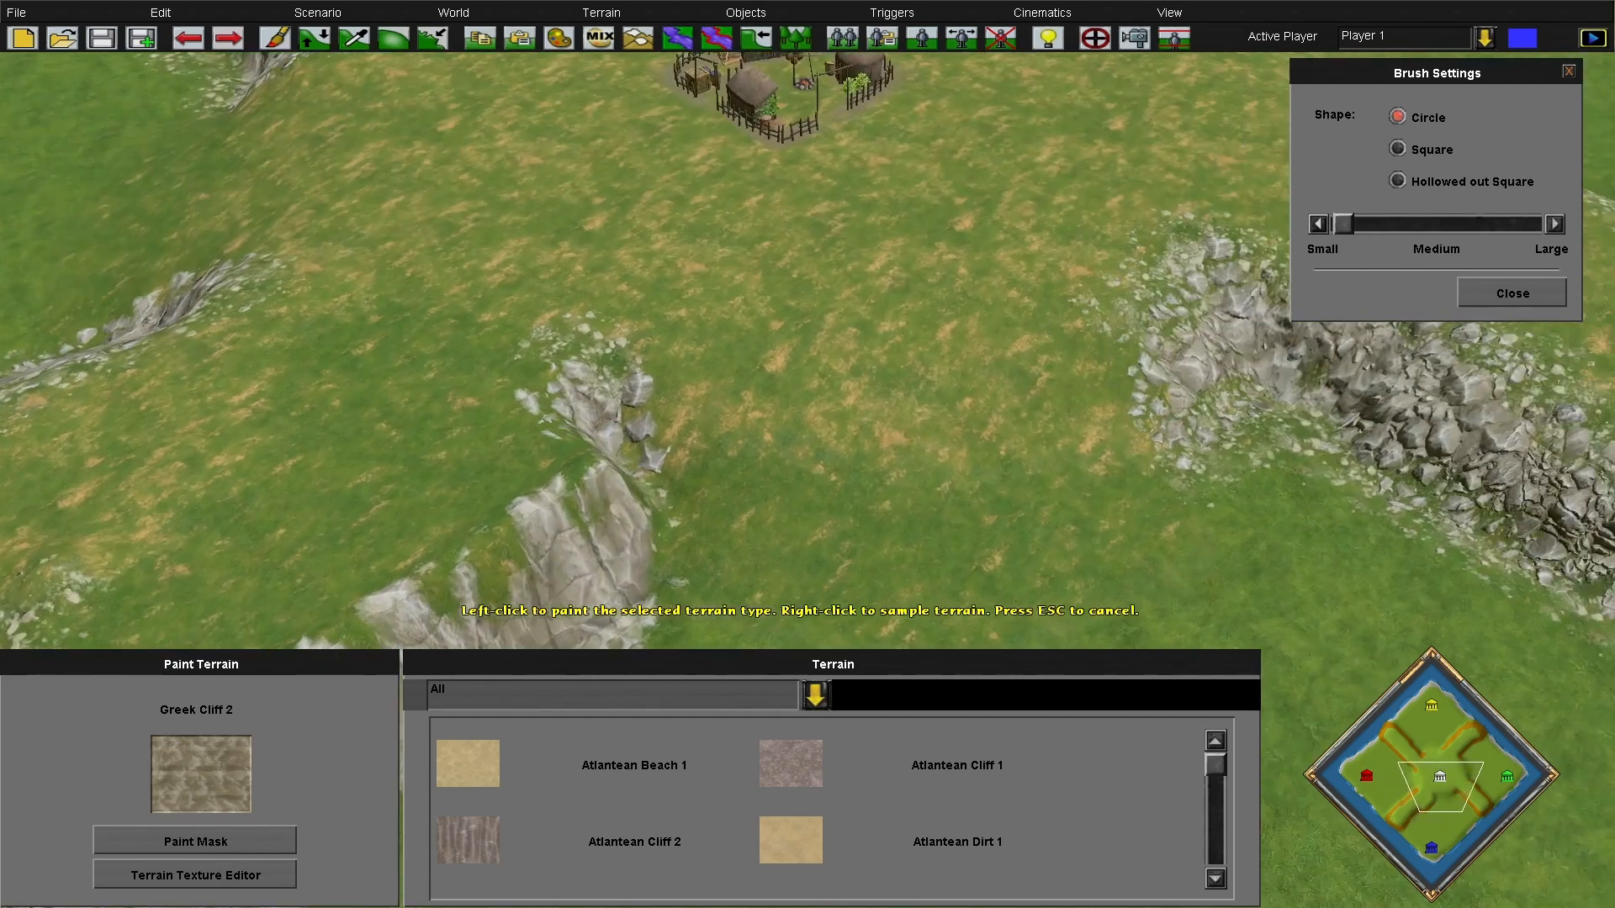
pyautogui.press('Right')
pyautogui.moveTo(361, 455); pyautogui.dragTo(391, 445)
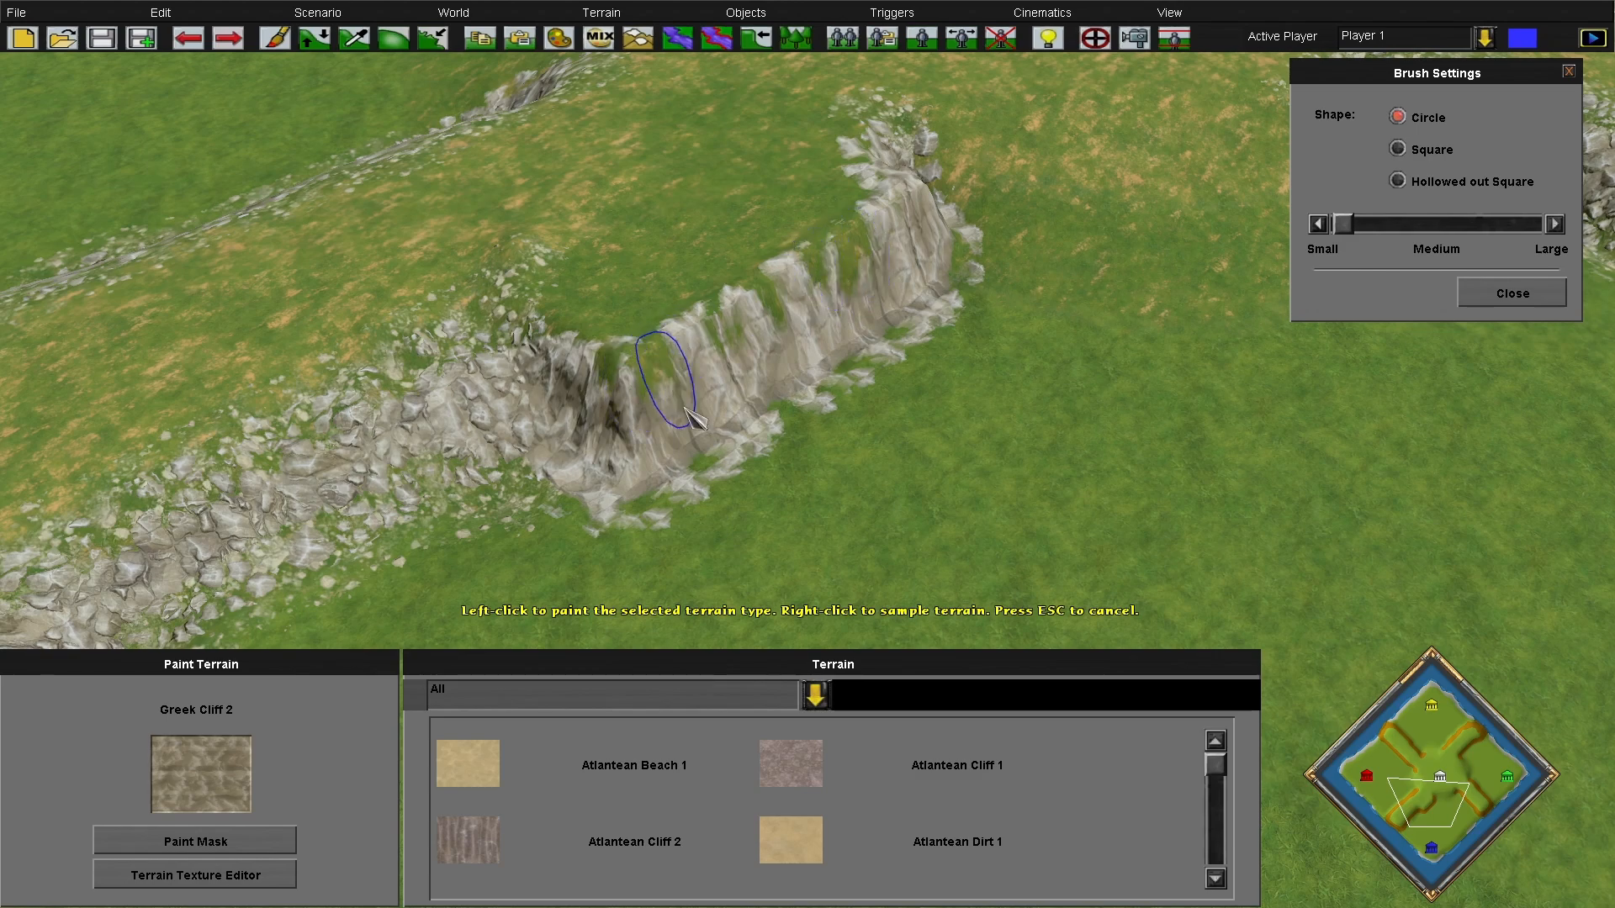
pyautogui.press('Escape')
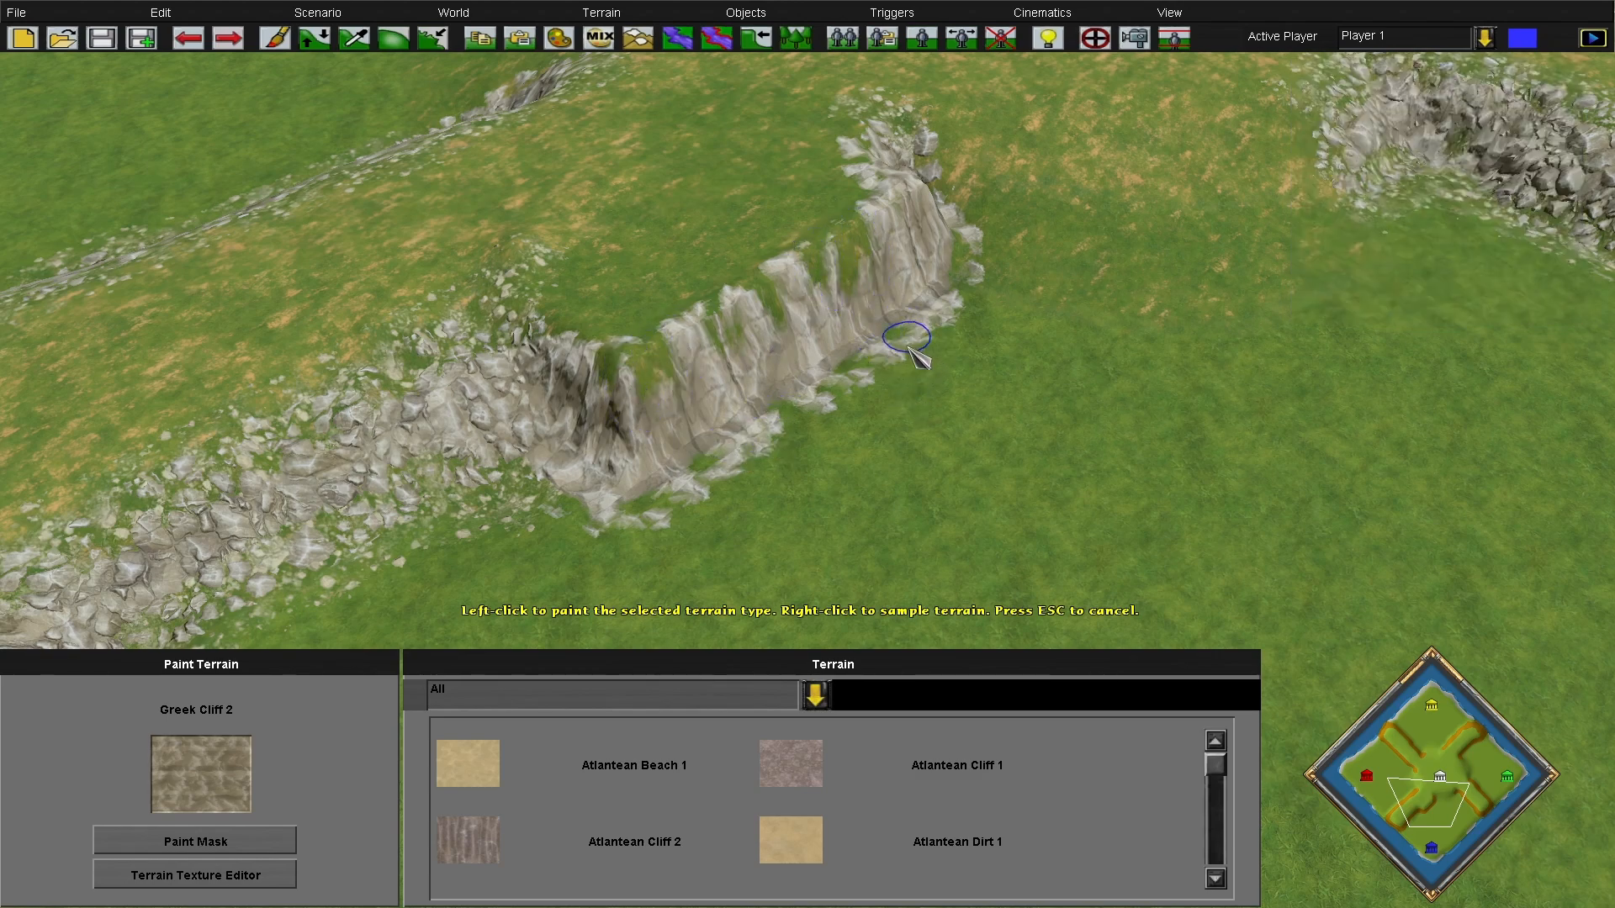
pyautogui.press('Escape')
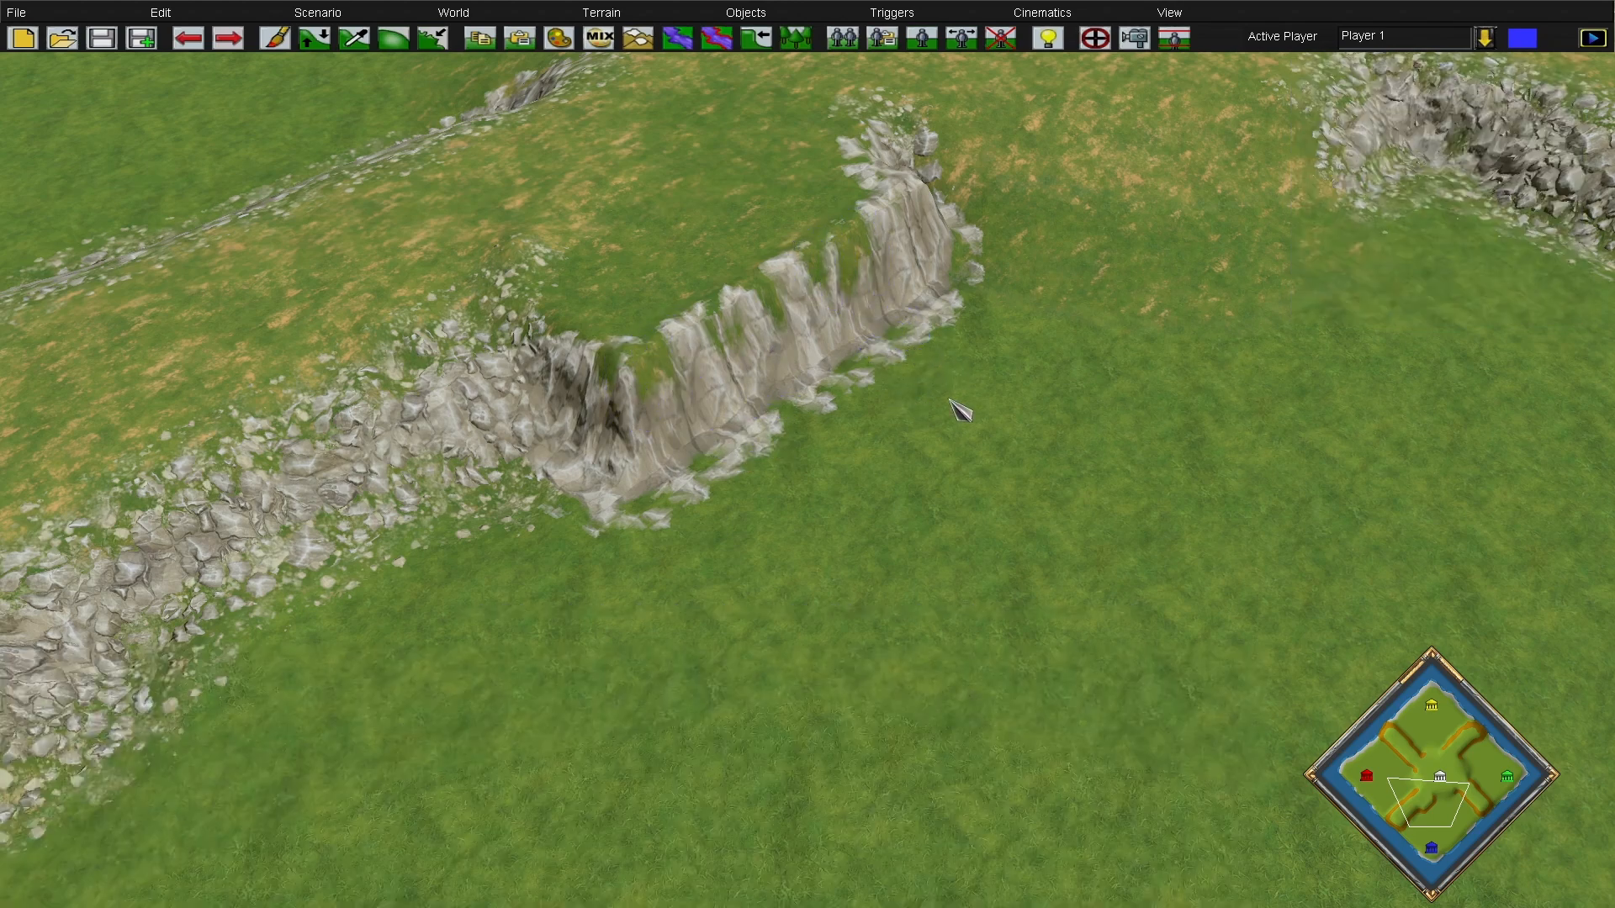
# Undo the Greek Cliff 2 painting and the grassy extension on the blue-town side of the ridge
pyautogui.click(197, 43)
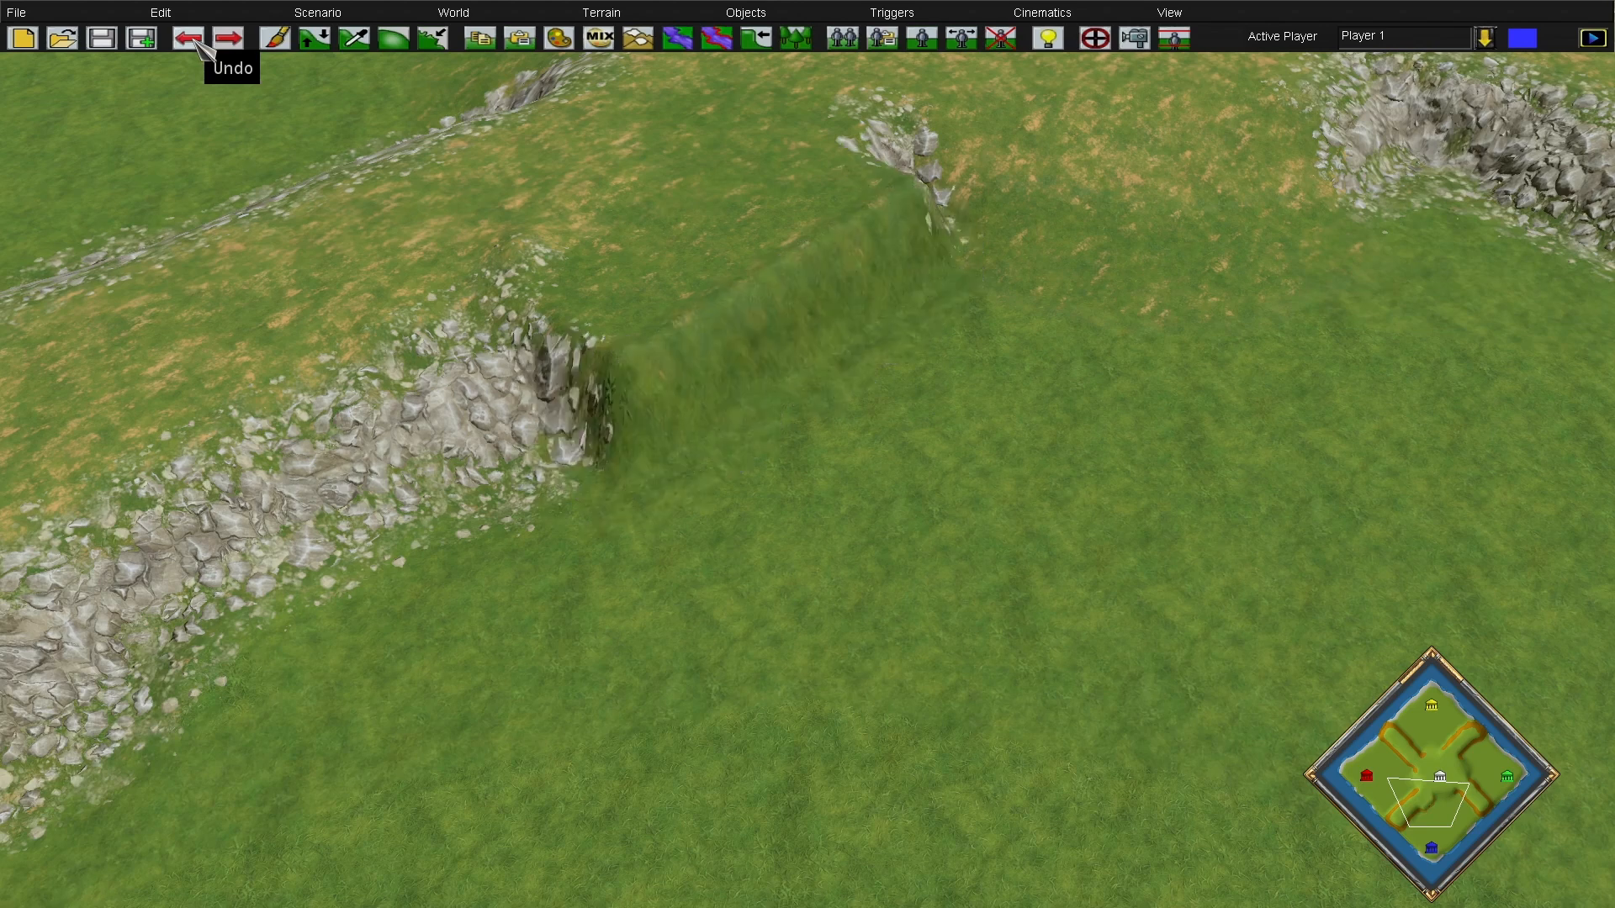
pyautogui.click(197, 43)
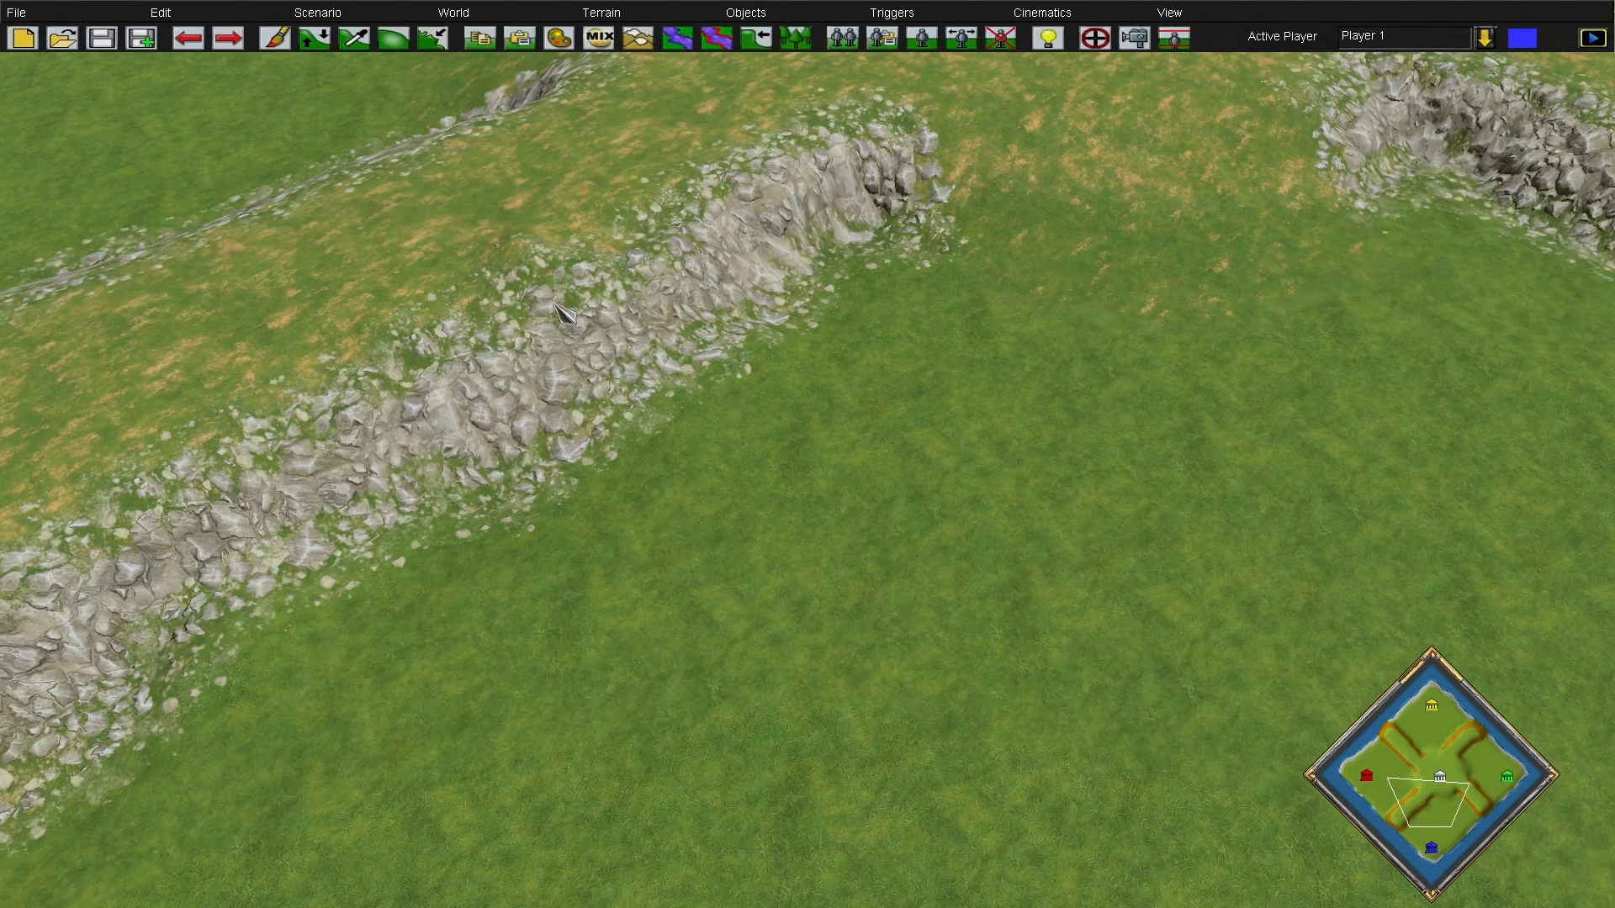
# Raise a steep hill on the grass beside the blue-town ridge with a small circular brush at medium elevation speed
pyautogui.press('Left')
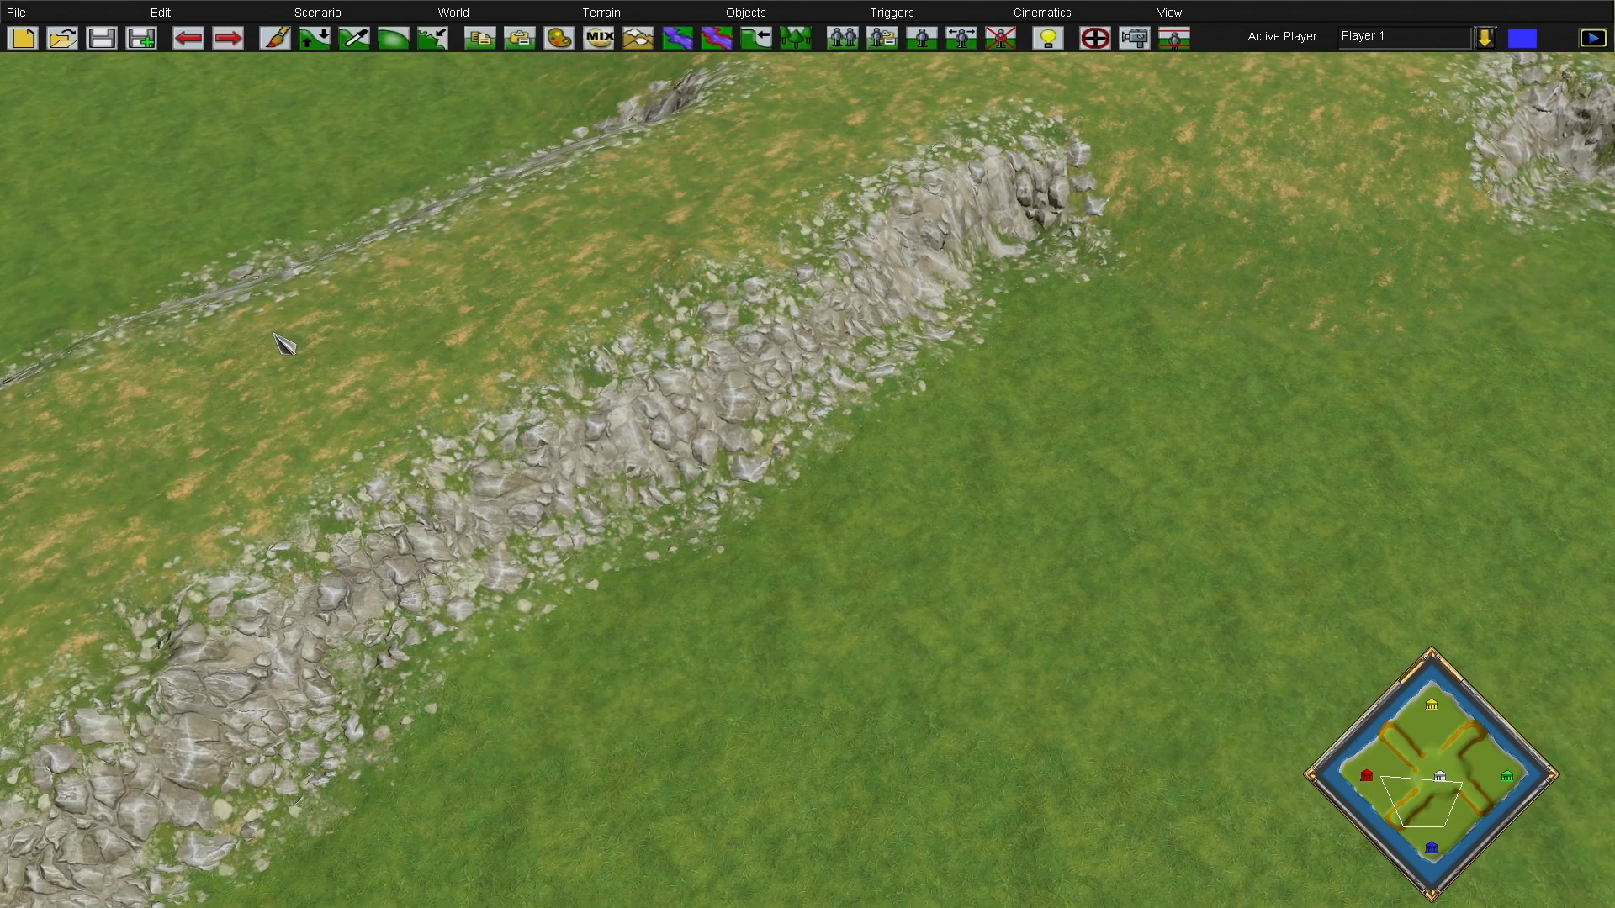
pyautogui.press('Left')
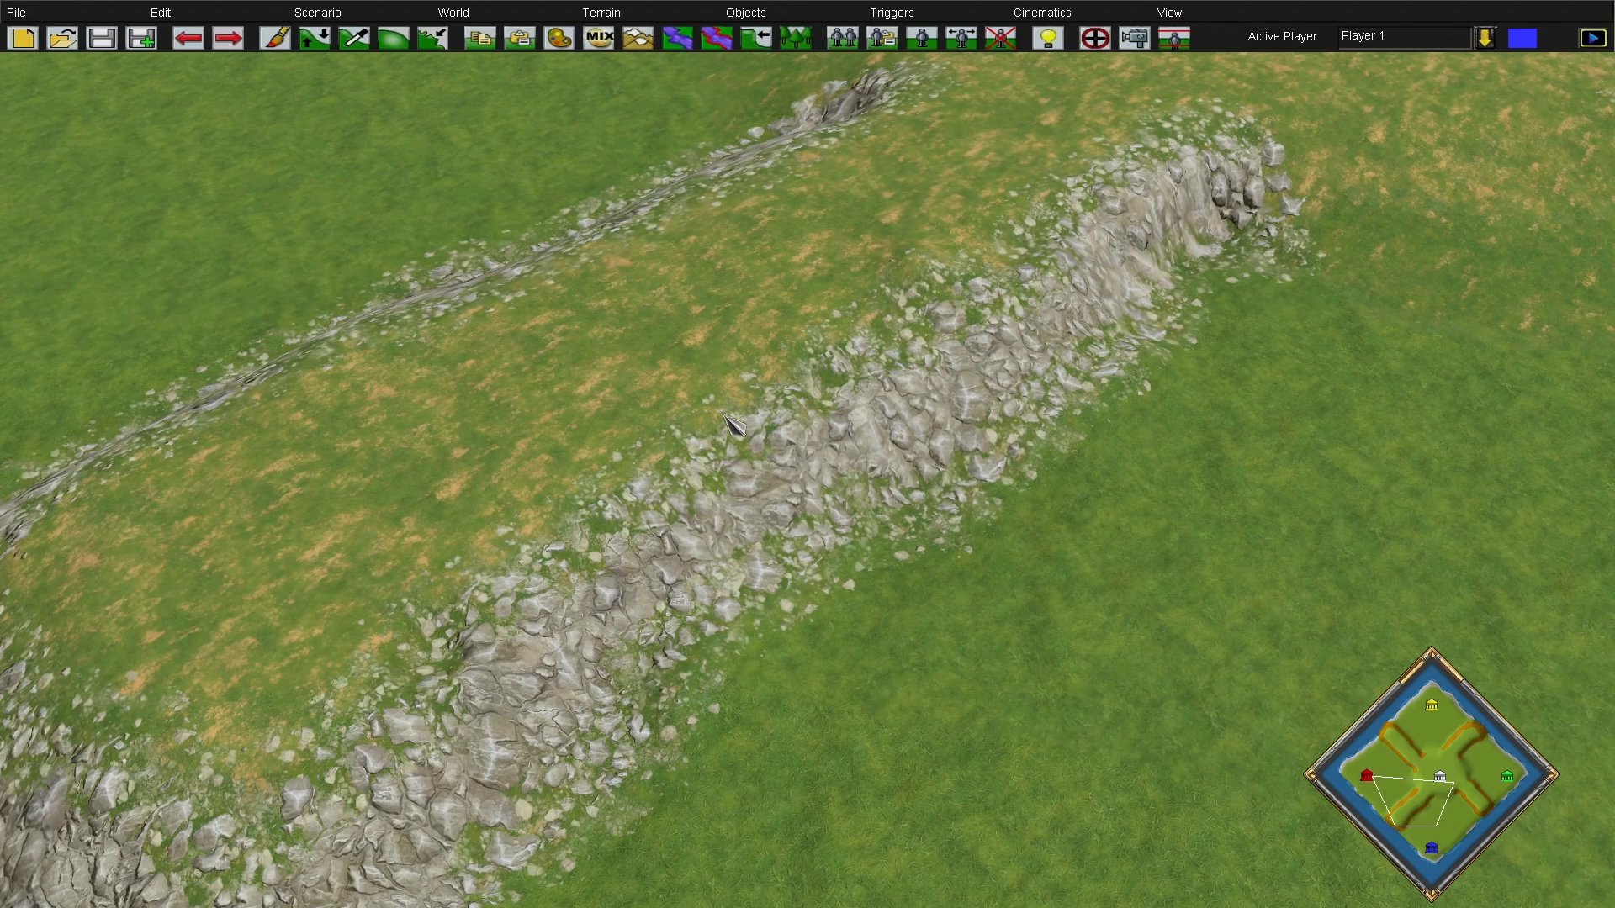
pyautogui.click(317, 39)
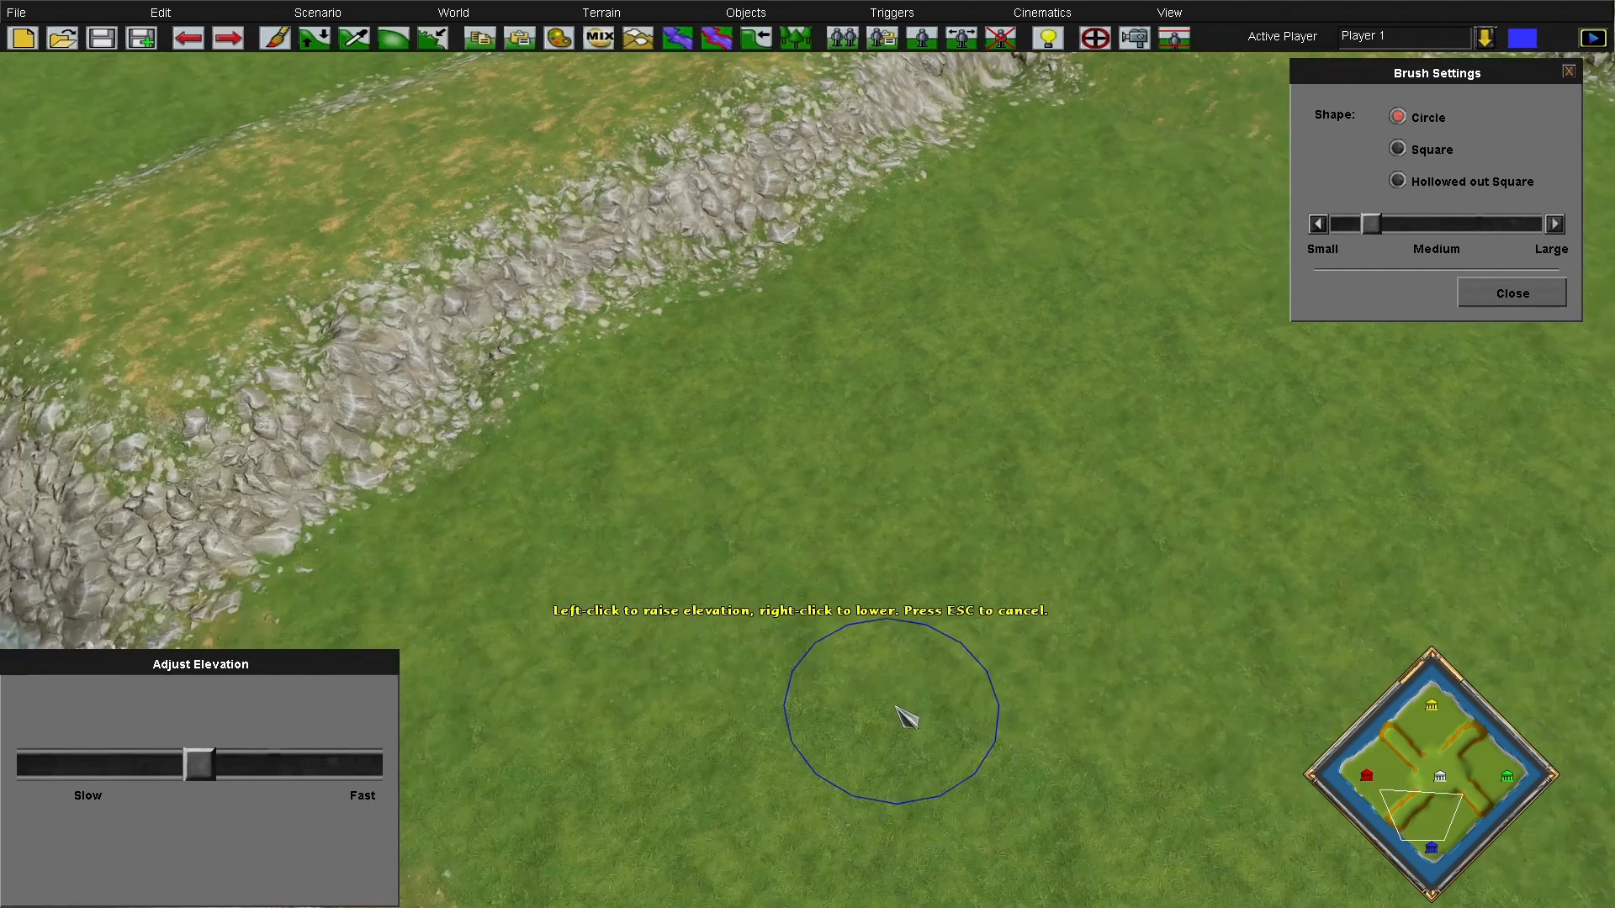
pyautogui.moveTo(930, 431); pyautogui.dragTo(942, 466)
pyautogui.rightClick(942, 465)
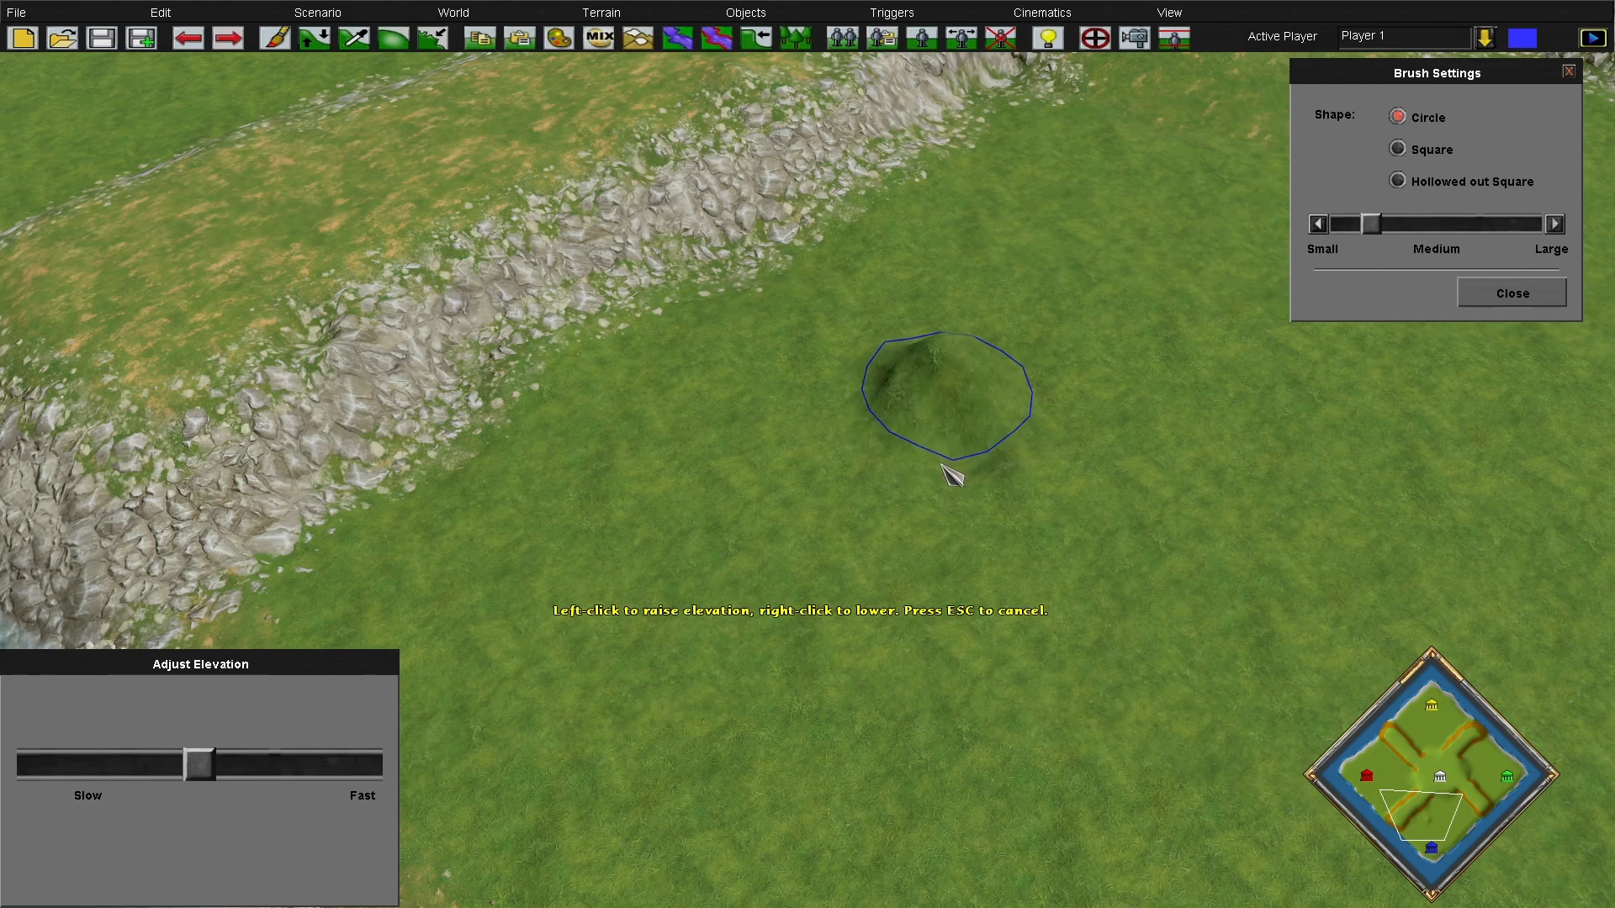
pyautogui.moveTo(959, 458)
pyautogui.mouseDown()
pyautogui.moveTo(951, 409)
pyautogui.moveTo(960, 476)
pyautogui.mouseUp()
# Raise more mounds north of the blue town, first at slow and then at the fastest elevation speed, and leave the tool
pyautogui.moveTo(208, 773); pyautogui.dragTo(85, 774)
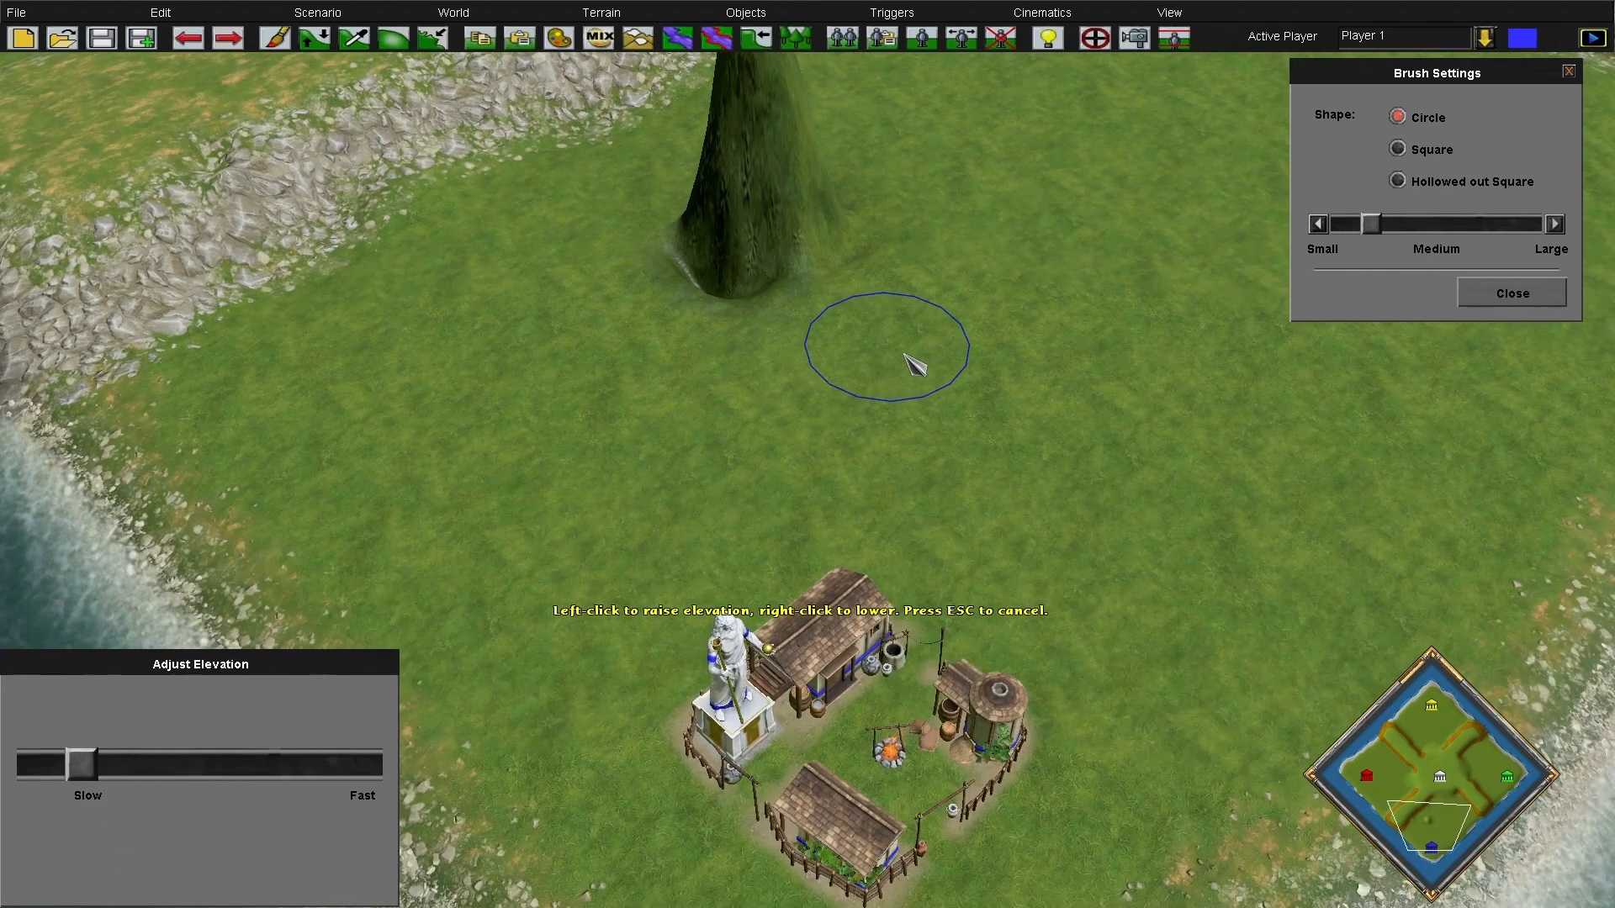
pyautogui.moveTo(1041, 328); pyautogui.dragTo(1147, 342)
pyautogui.moveTo(160, 765); pyautogui.dragTo(366, 764)
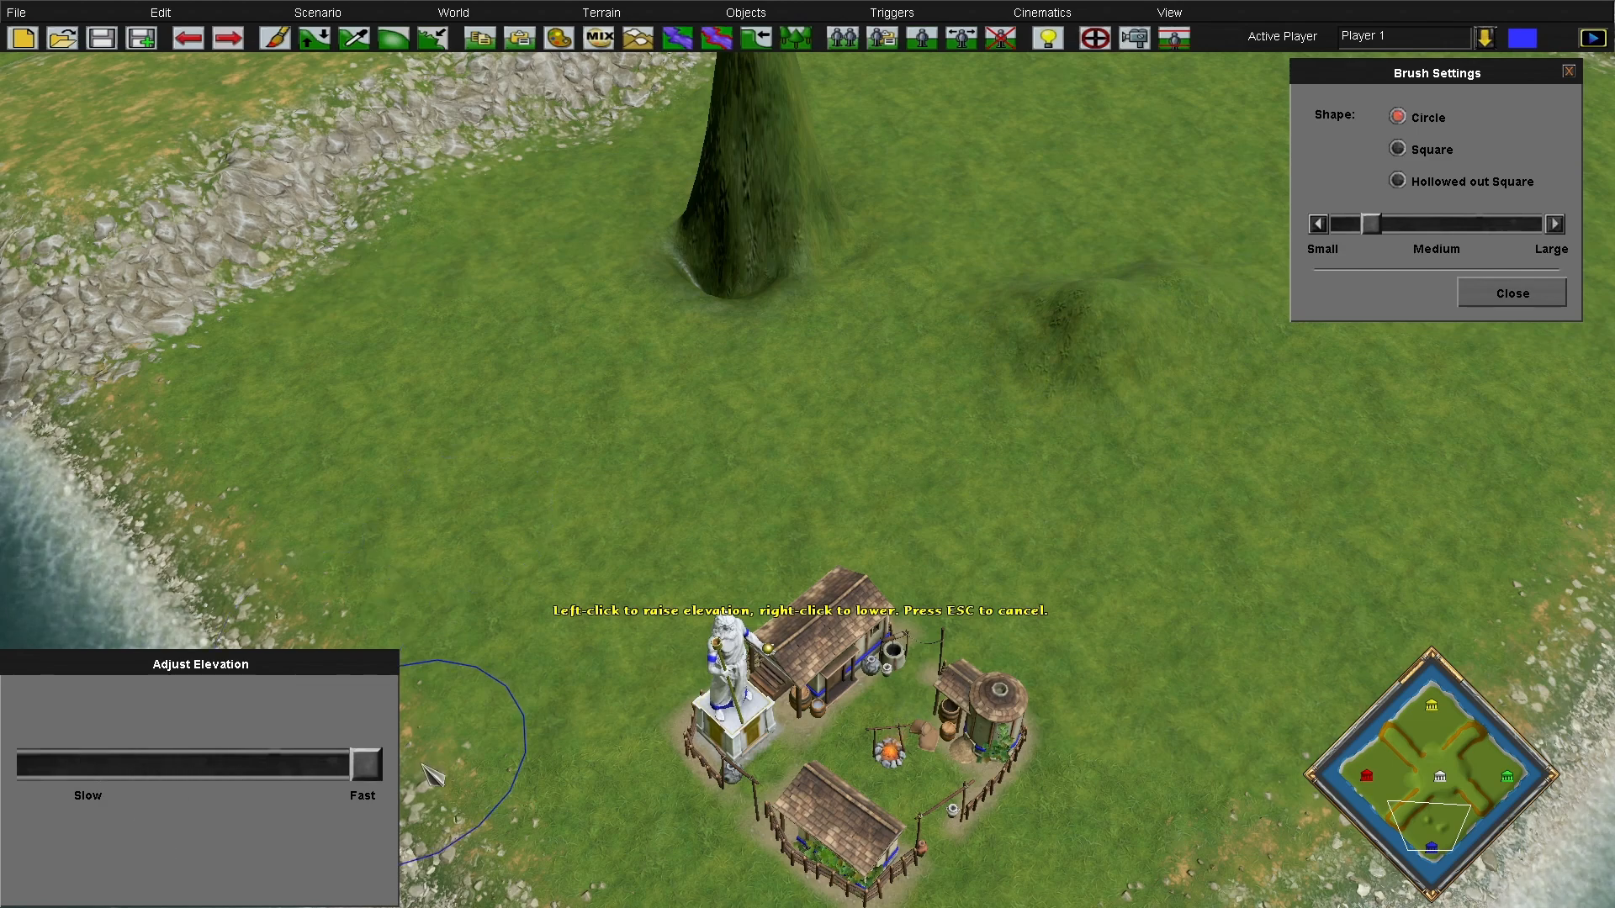
pyautogui.moveTo(558, 421)
pyautogui.mouseDown()
pyautogui.moveTo(616, 440)
pyautogui.moveTo(797, 408)
pyautogui.mouseUp()
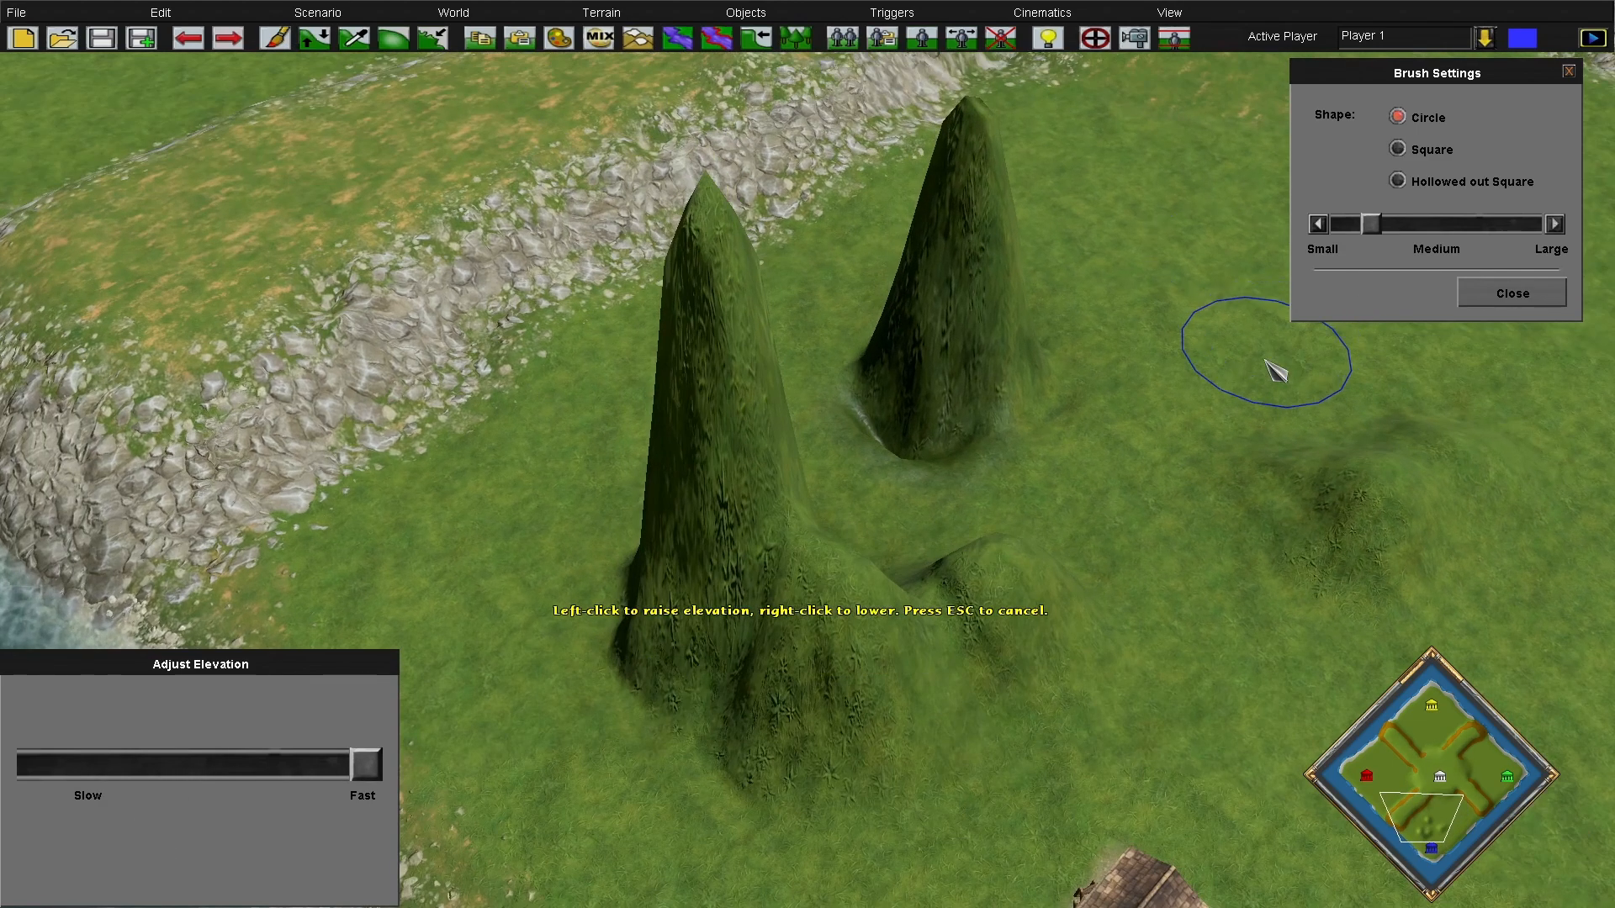
pyautogui.press('Escape')
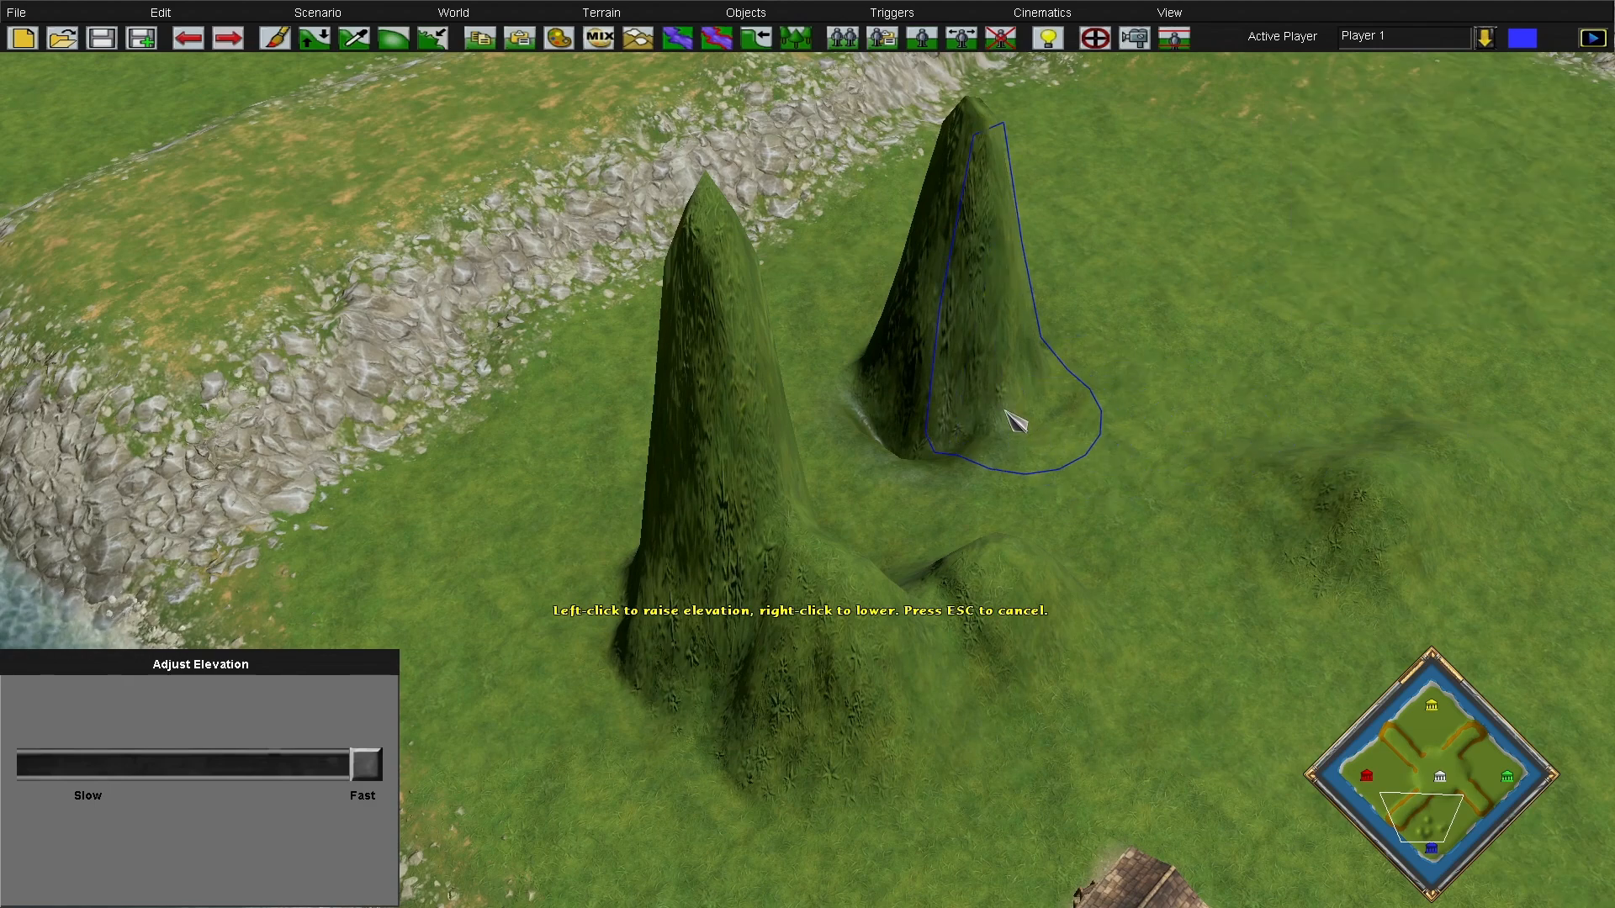
pyautogui.press('Escape')
pyautogui.moveTo(1020, 378); pyautogui.dragTo(664, 310, button='middle')
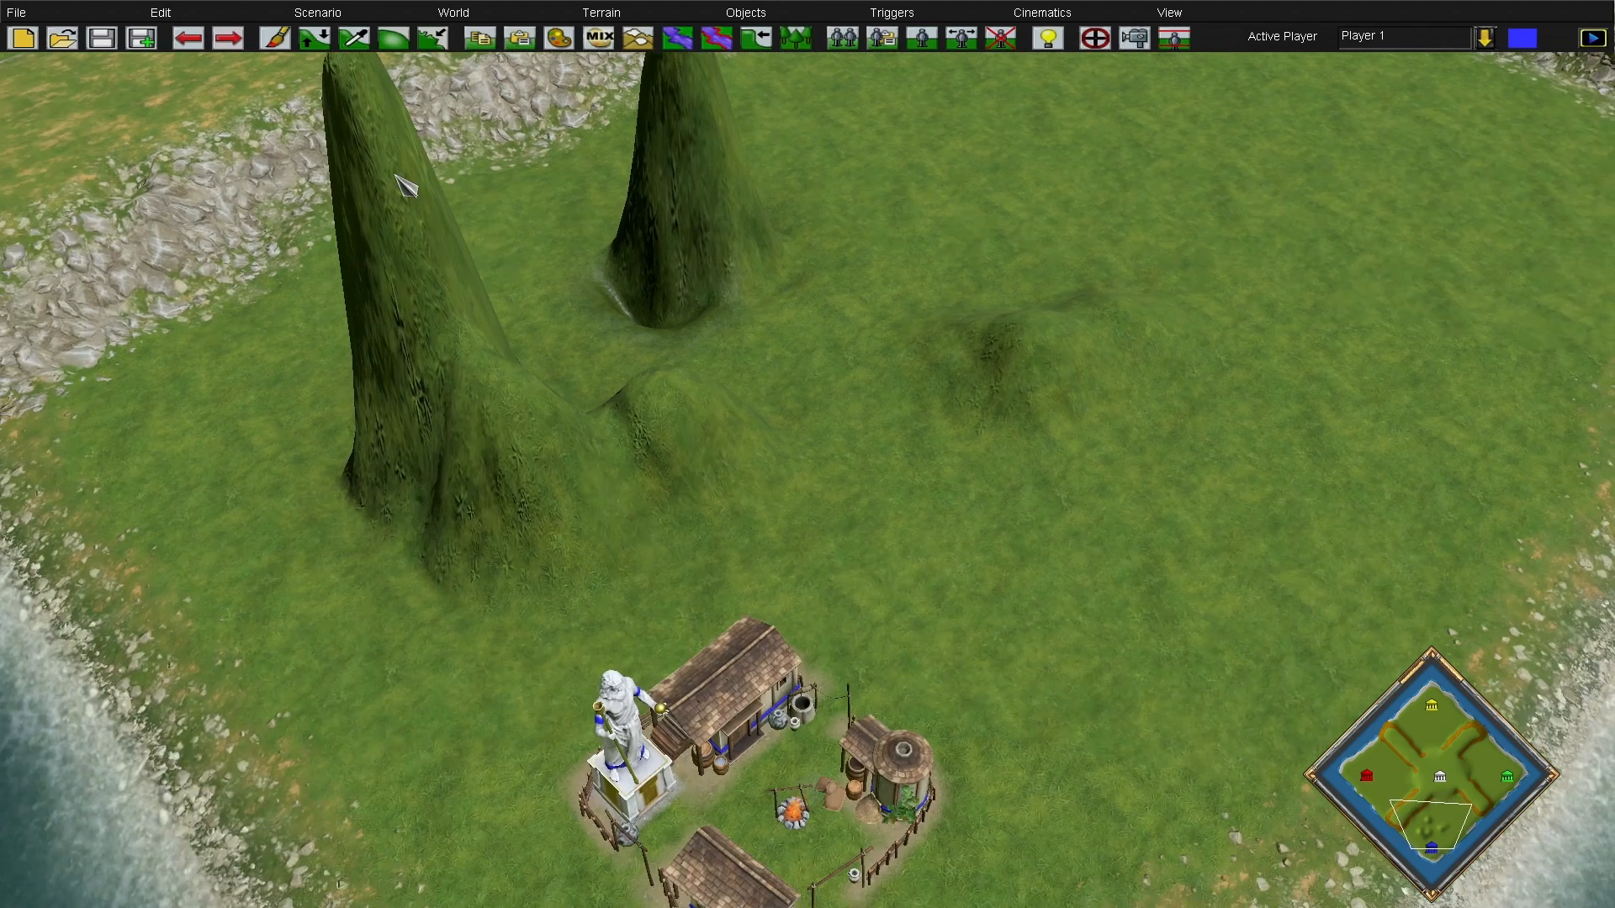
# Flatten the test hills to the level of the plain by painting sampled elevation with a medium circular brush
pyautogui.click(356, 46)
pyautogui.moveTo(1503, 126); pyautogui.dragTo(1031, 237, button='middle')
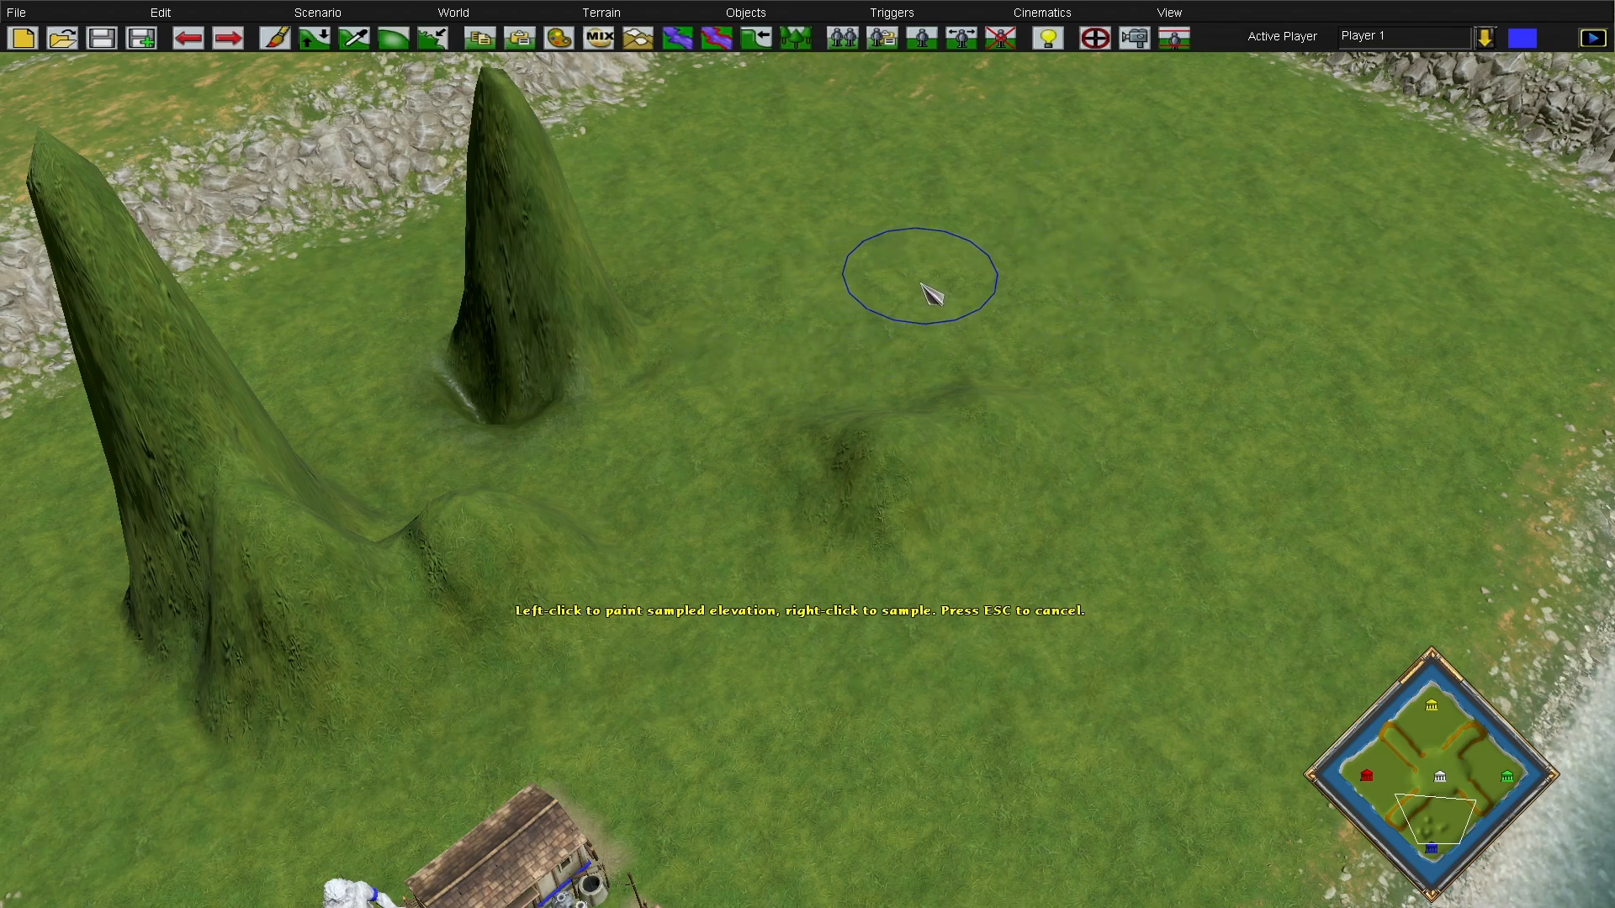
pyautogui.click(275, 38)
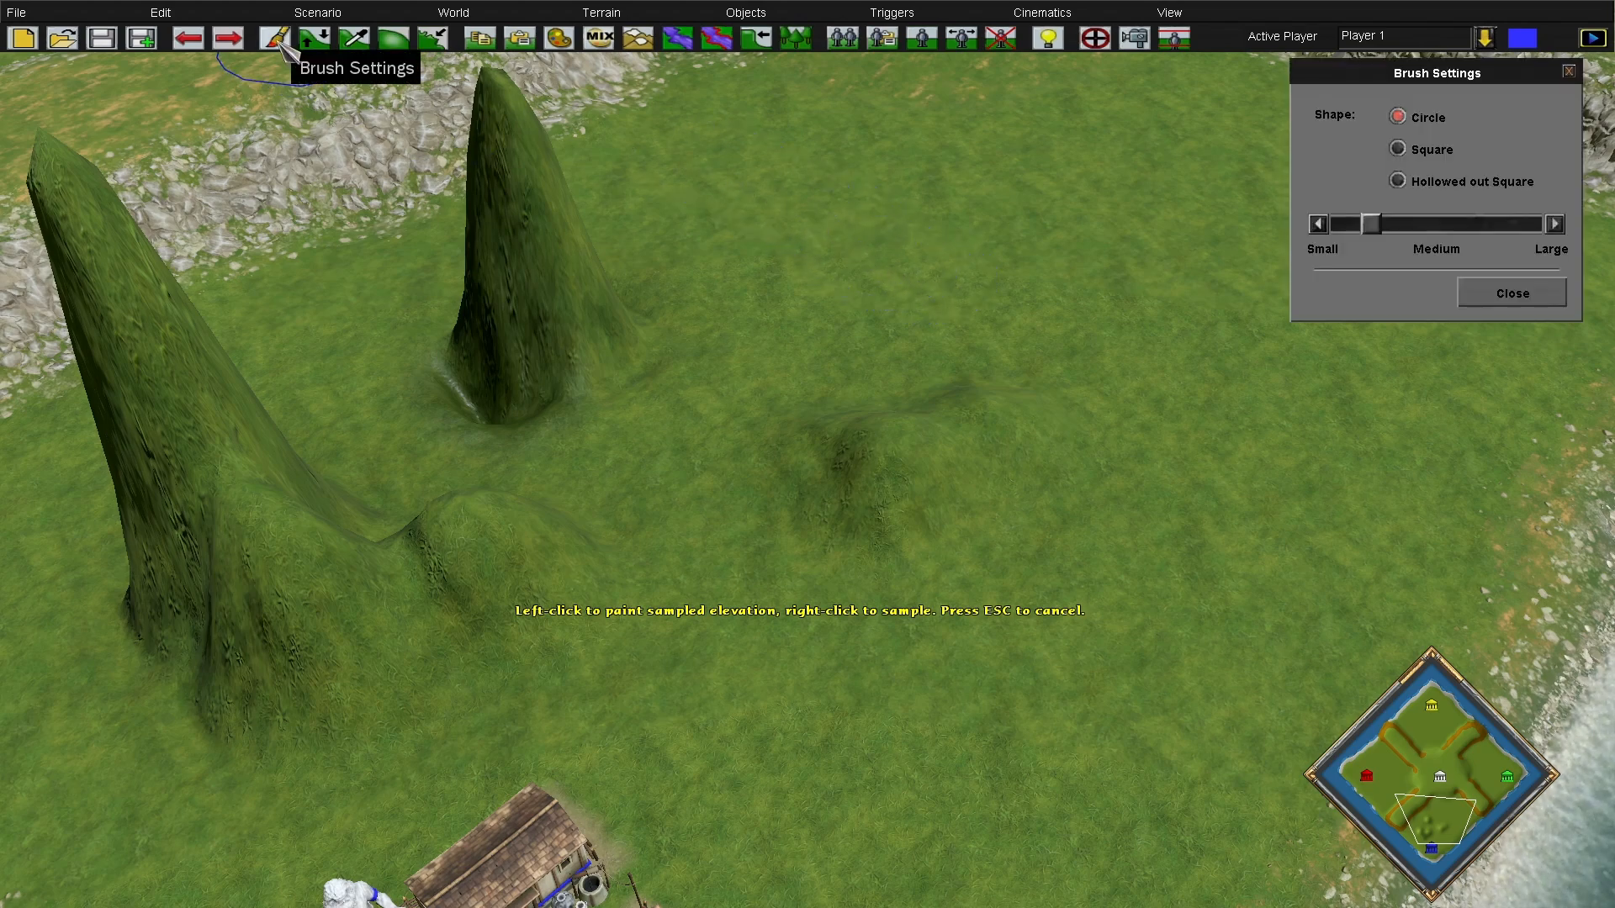
pyautogui.moveTo(1402, 230); pyautogui.dragTo(1446, 238)
pyautogui.moveTo(1079, 320)
pyautogui.mouseDown()
pyautogui.moveTo(967, 407)
pyautogui.moveTo(793, 451)
pyautogui.moveTo(710, 400)
pyautogui.moveTo(444, 551)
pyautogui.mouseUp()
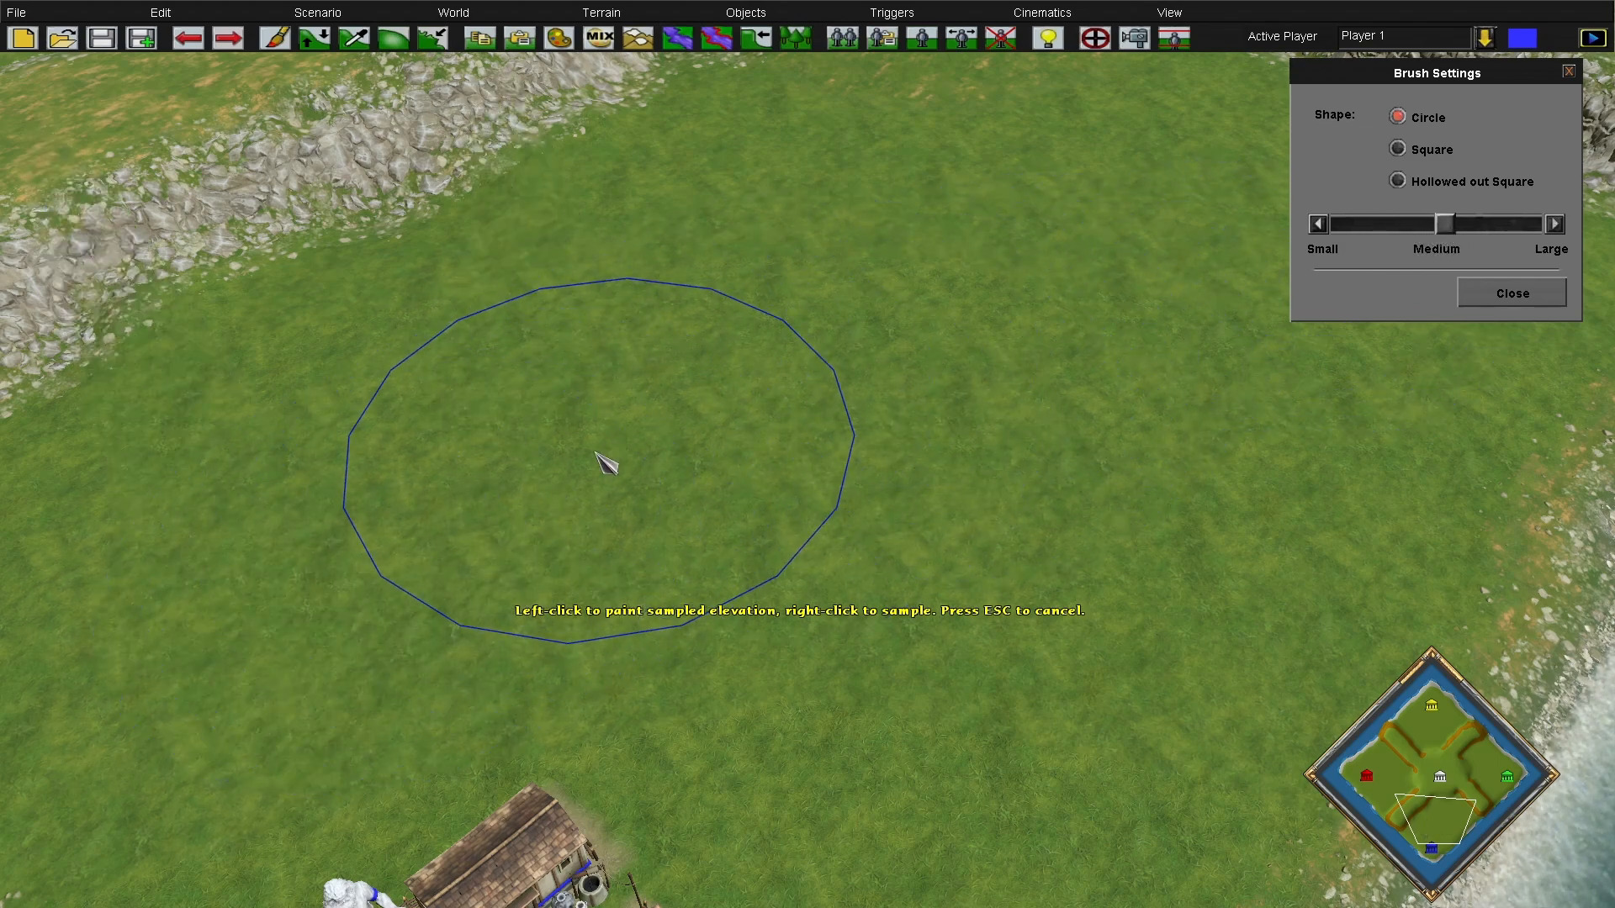
pyautogui.moveTo(2, 906)
pyautogui.press('Escape')
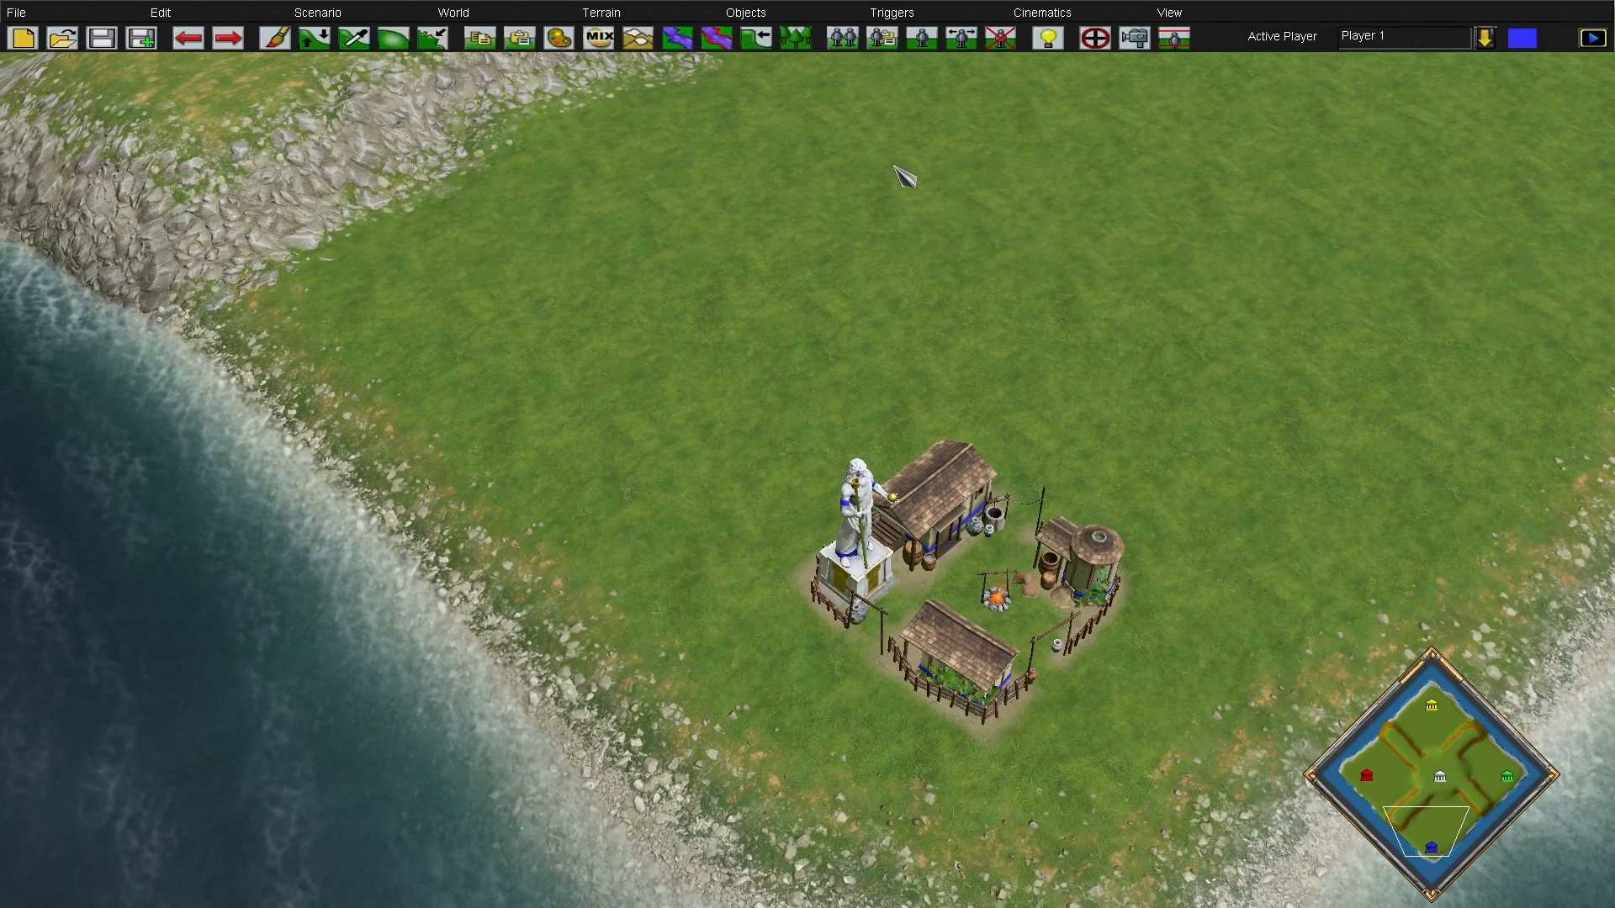
# Adjust the elevation subtly from the ridge between the red and blue towns to the plateau, using slow speed and a small circular brush
pyautogui.moveTo(724, 1)
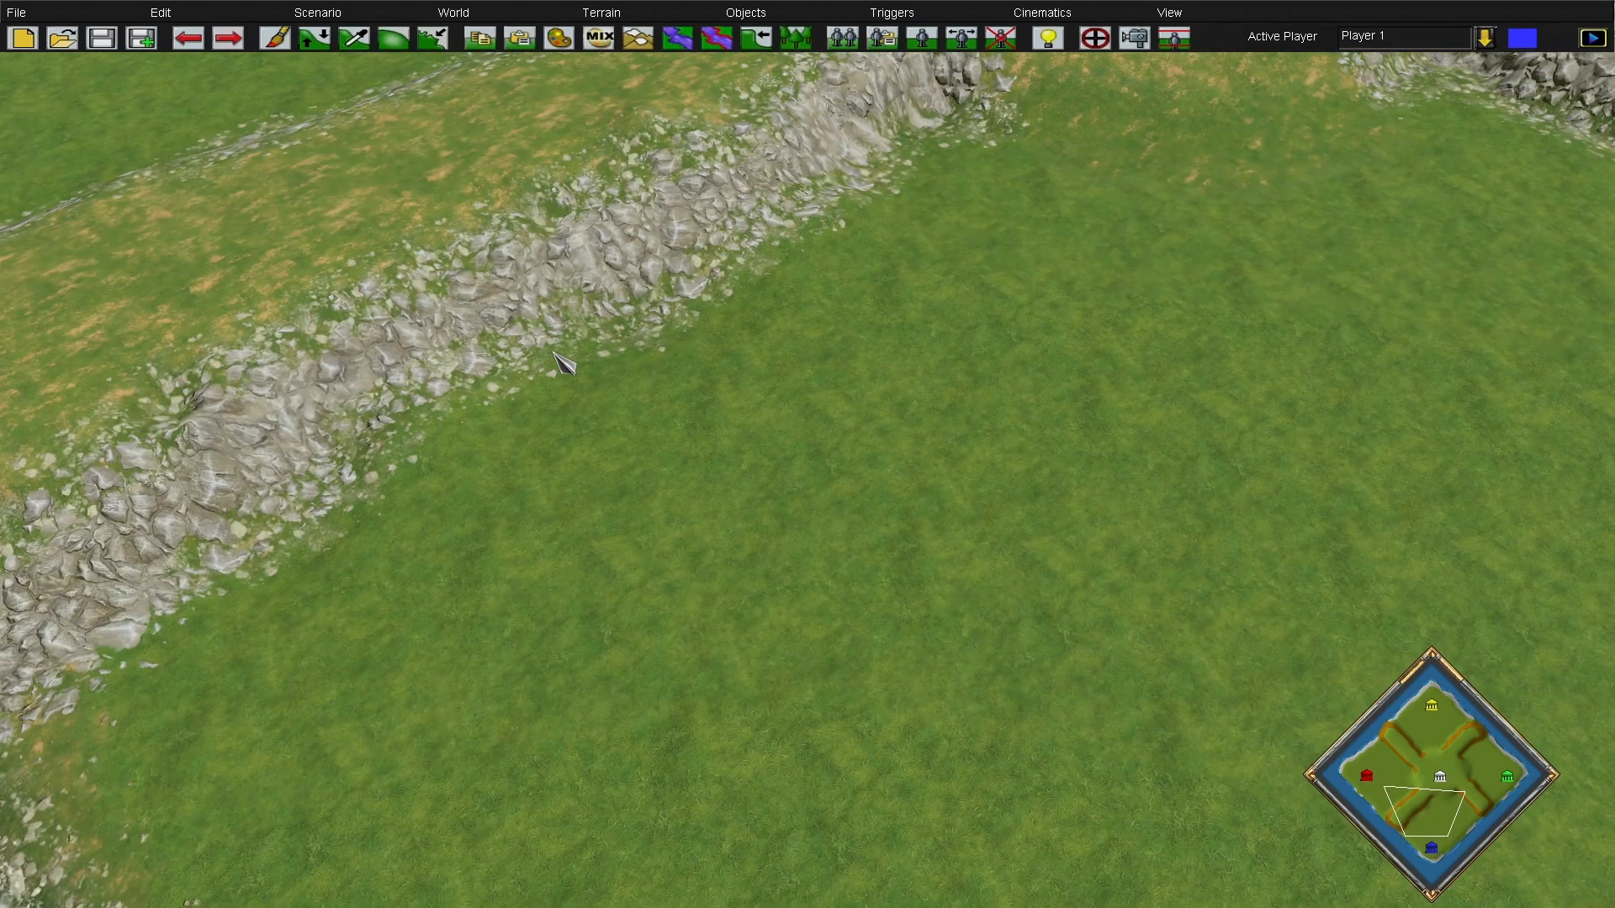
pyautogui.click(315, 37)
pyautogui.press('Left')
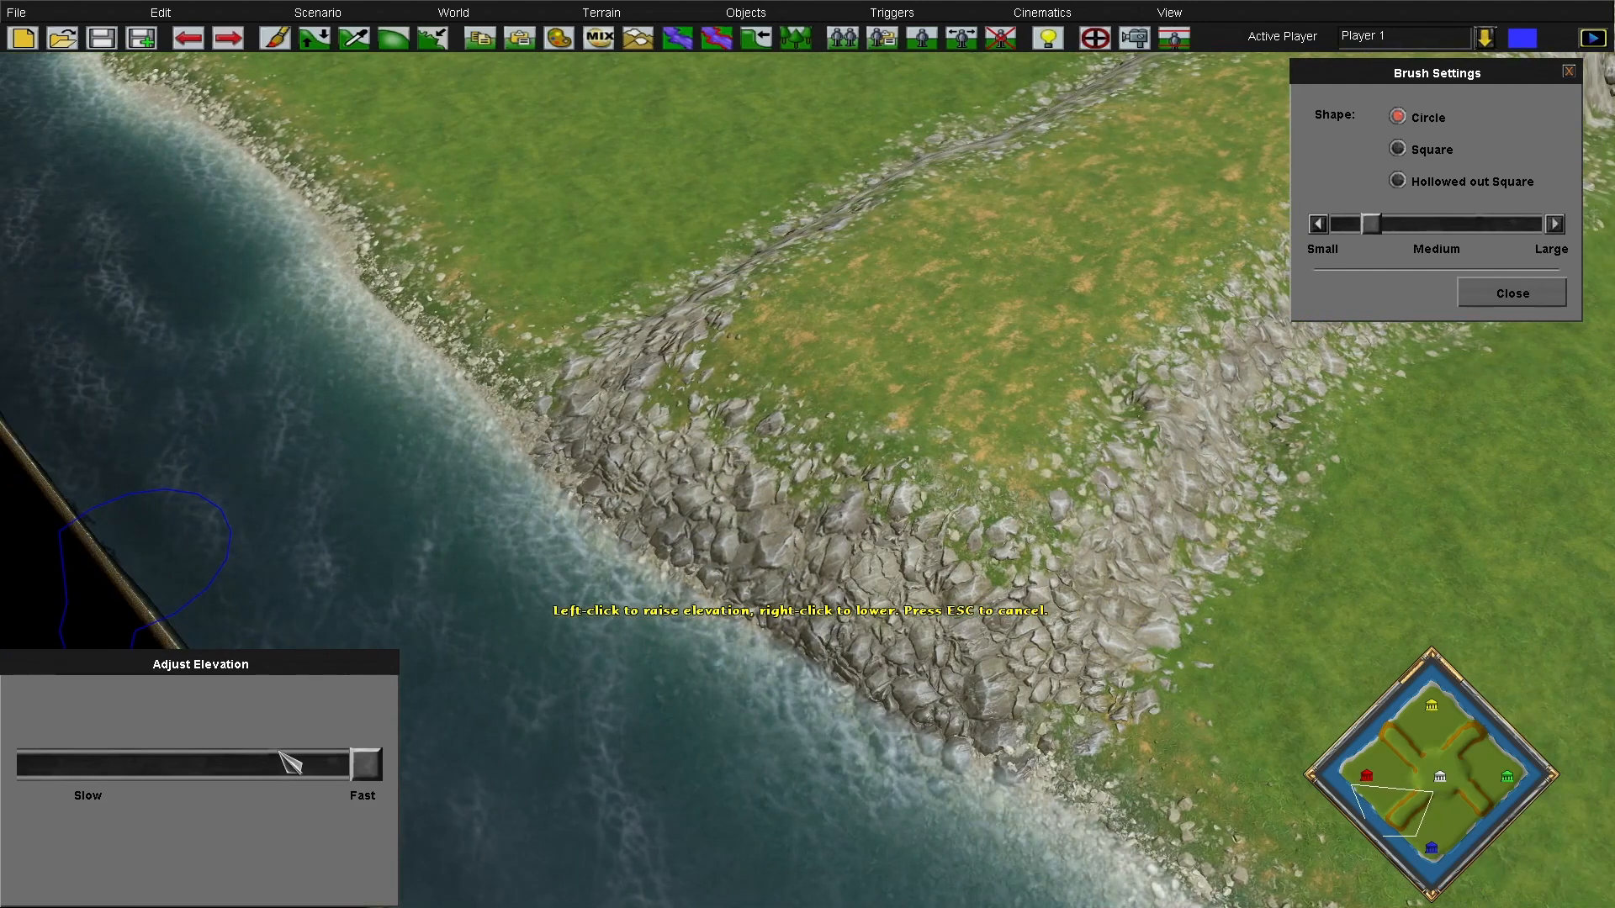
pyautogui.moveTo(270, 764); pyautogui.dragTo(67, 767)
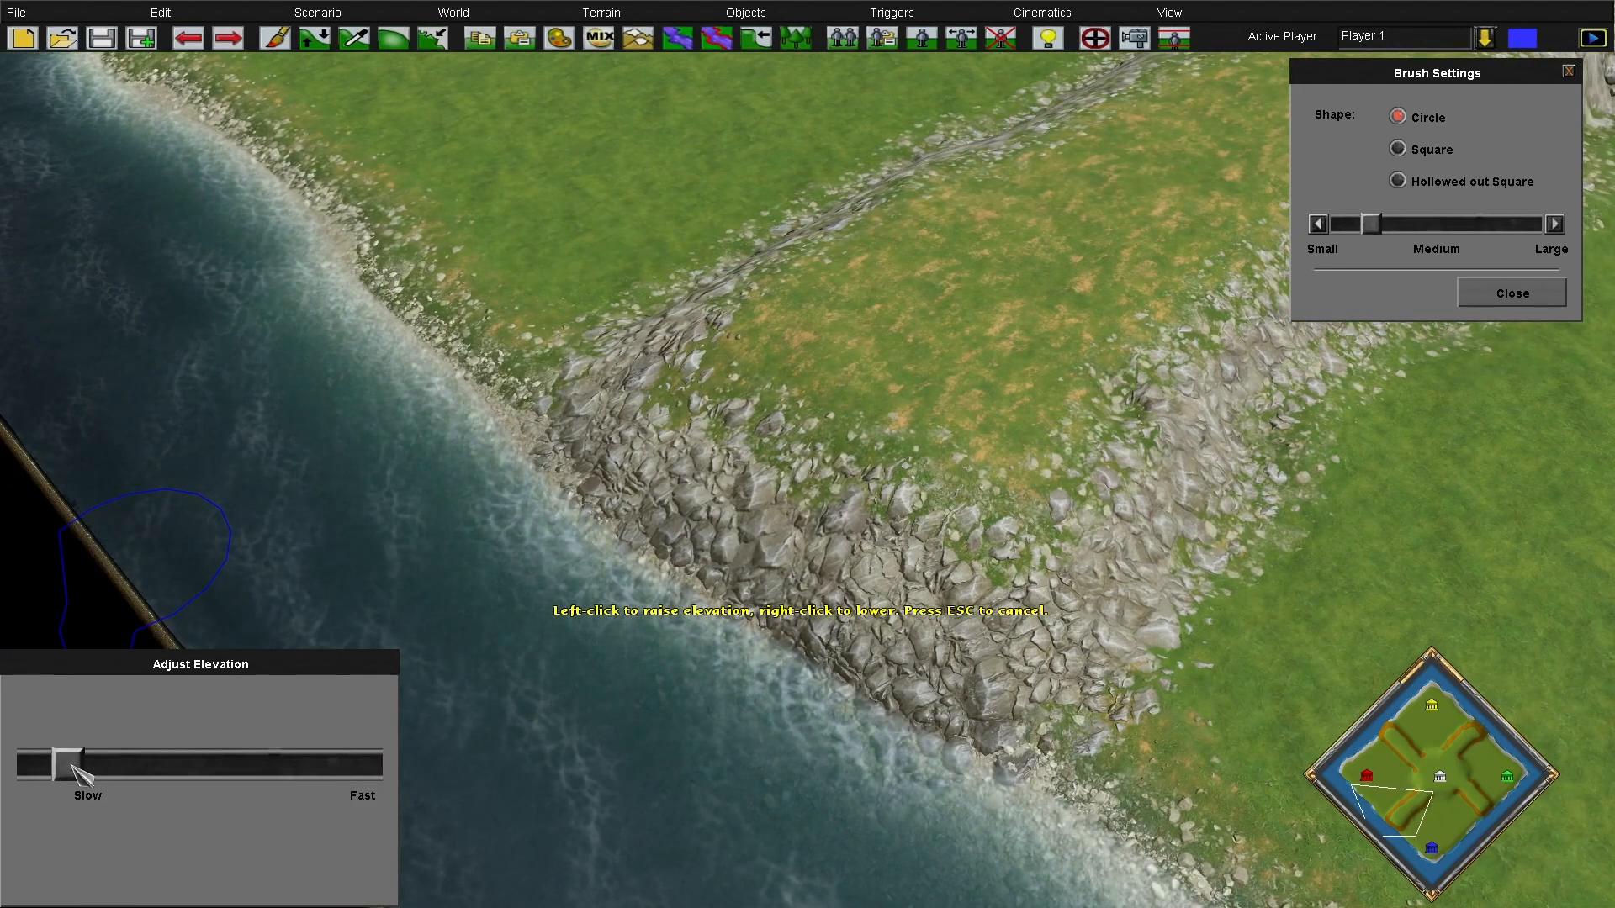
pyautogui.press('Right')
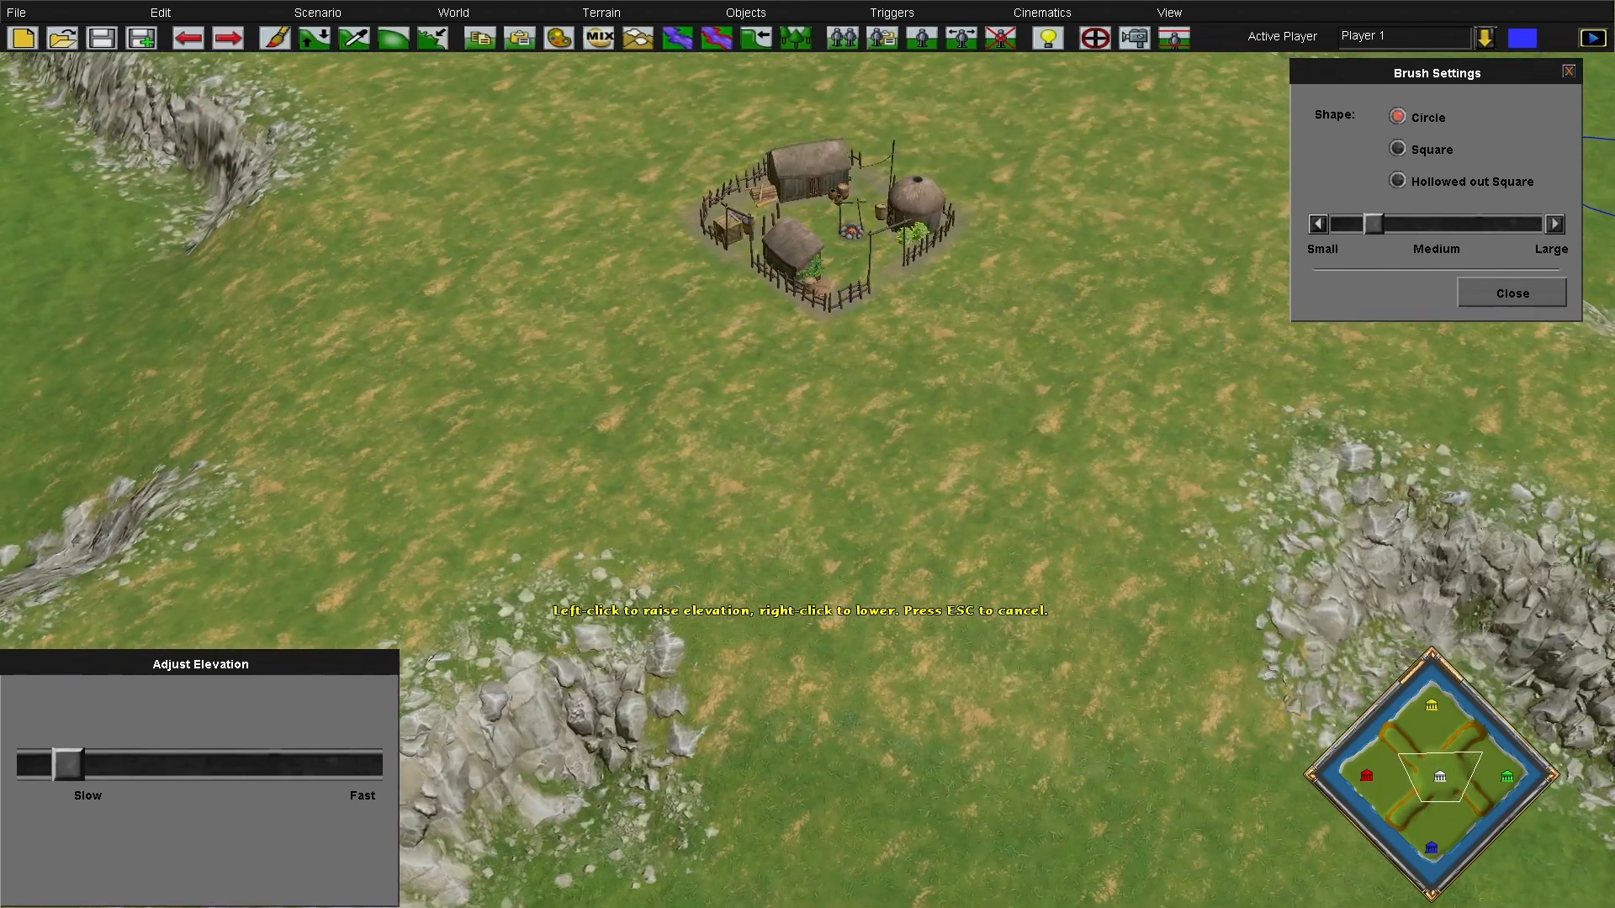
# Continue the slow elevation adjustment over the plateau and remaining ridges, varying the circular brush between medium and small, and leave the tool
pyautogui.click(1413, 225)
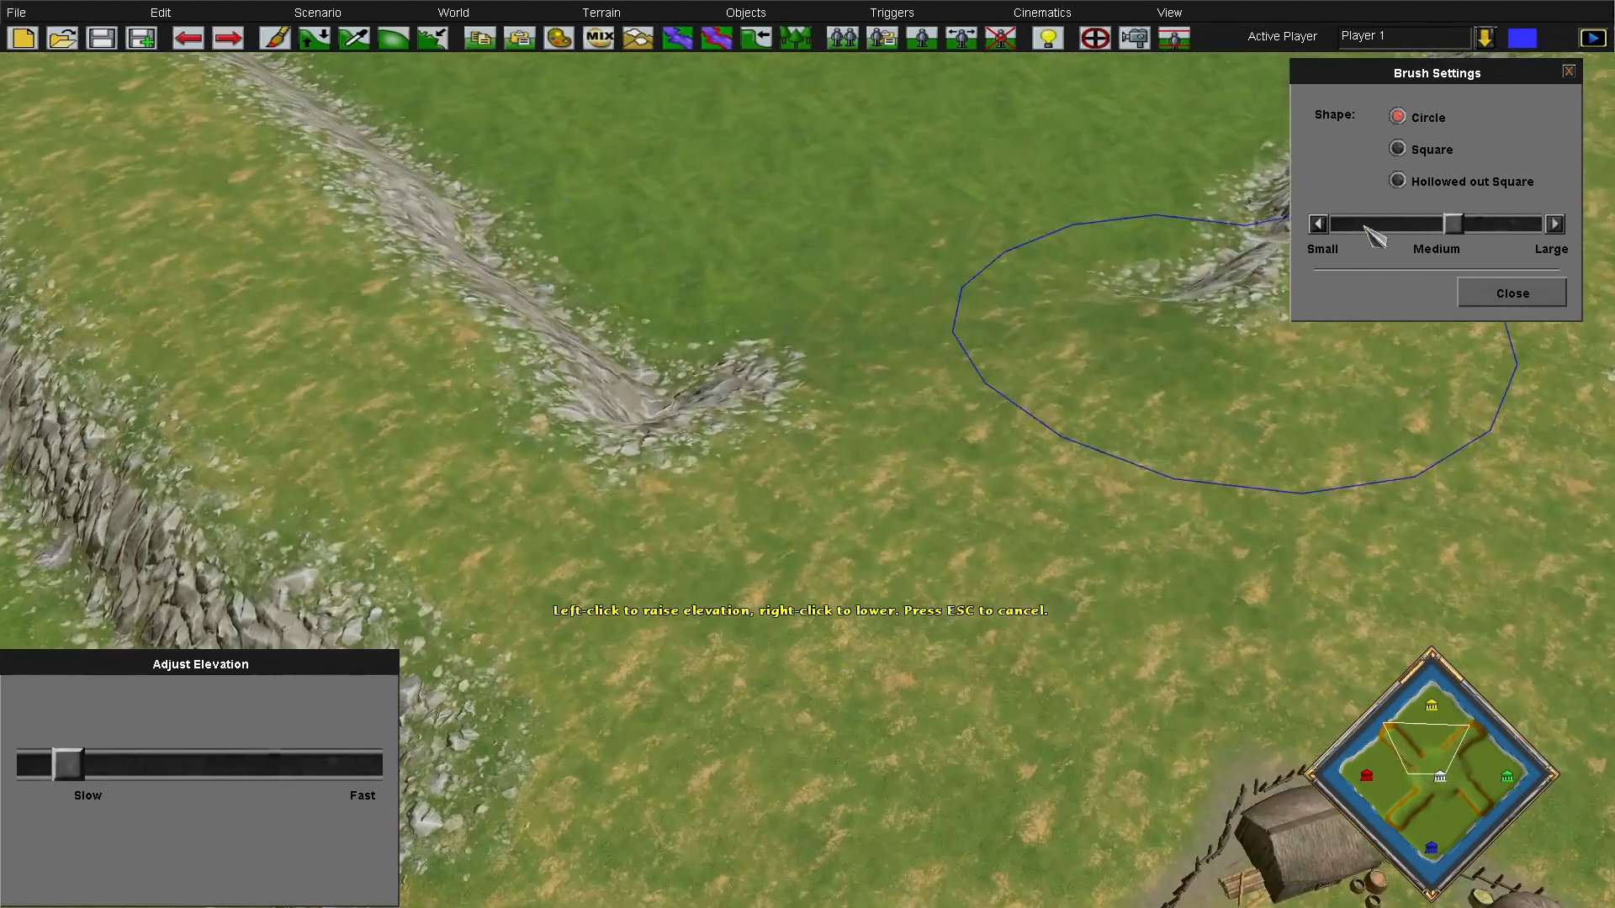
pyautogui.moveTo(1452, 228); pyautogui.dragTo(1400, 228)
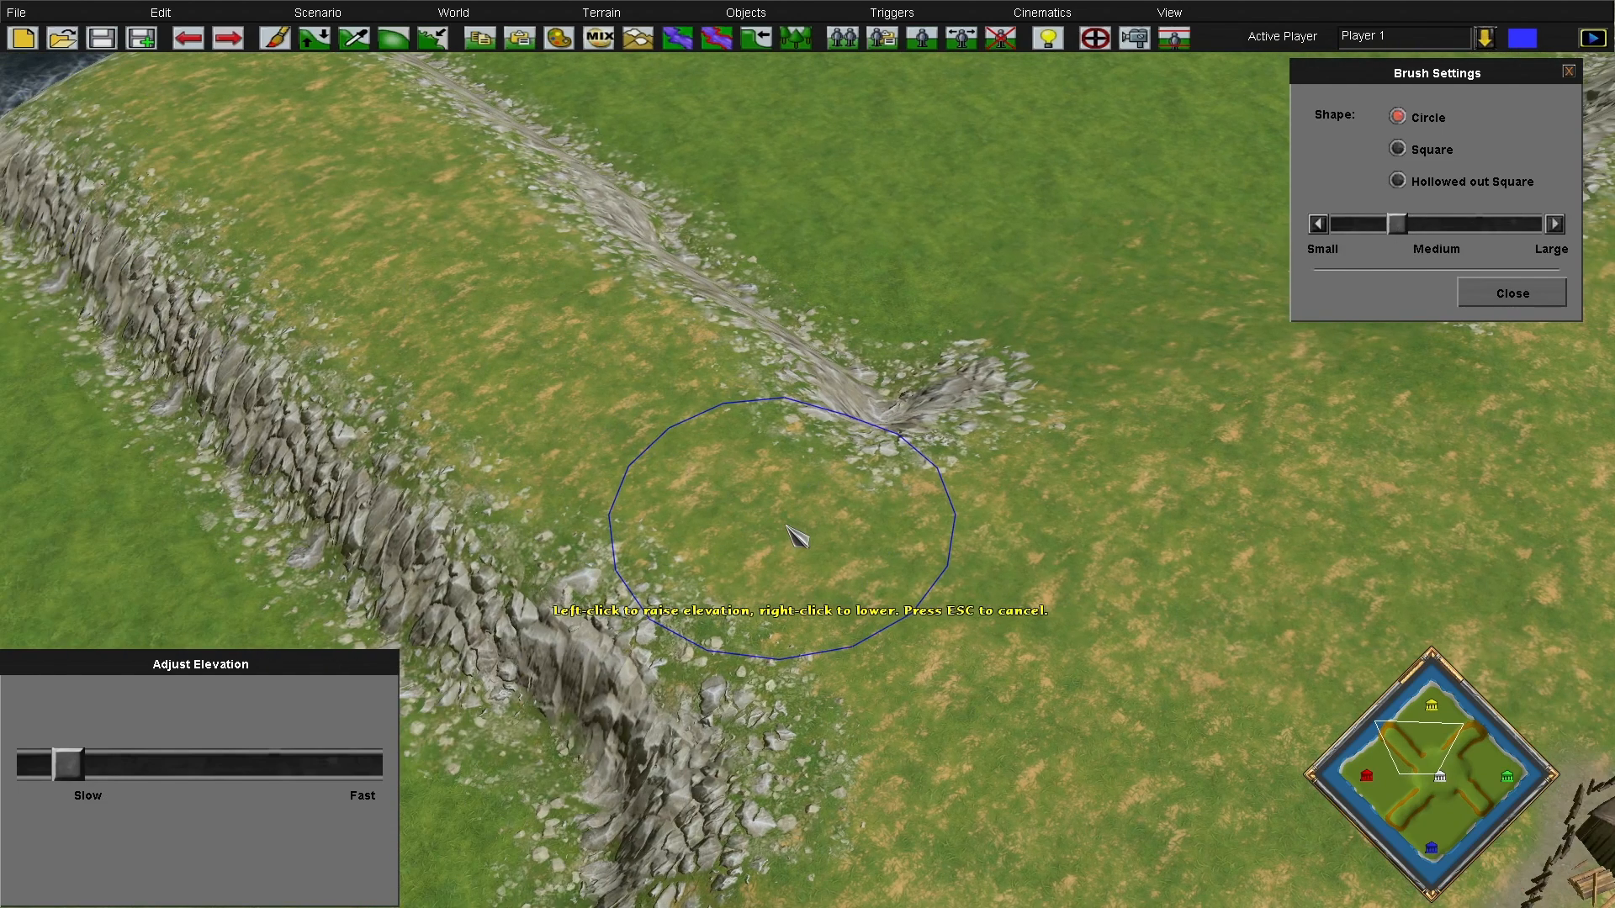
pyautogui.moveTo(1403, 229); pyautogui.dragTo(1369, 228)
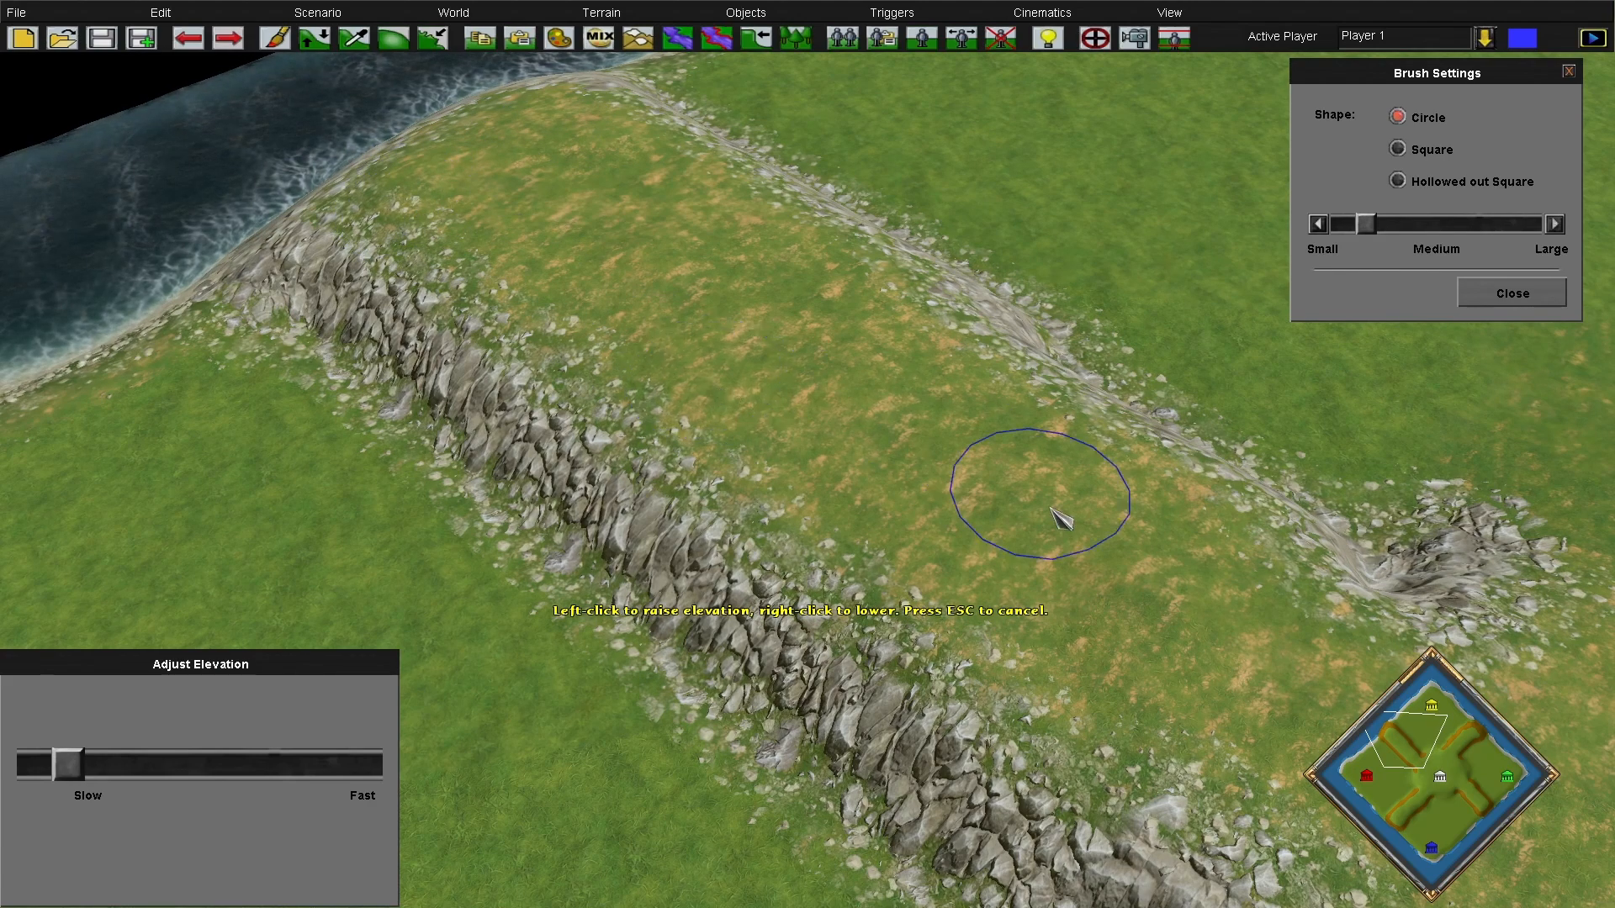
pyautogui.moveTo(1614, 668)
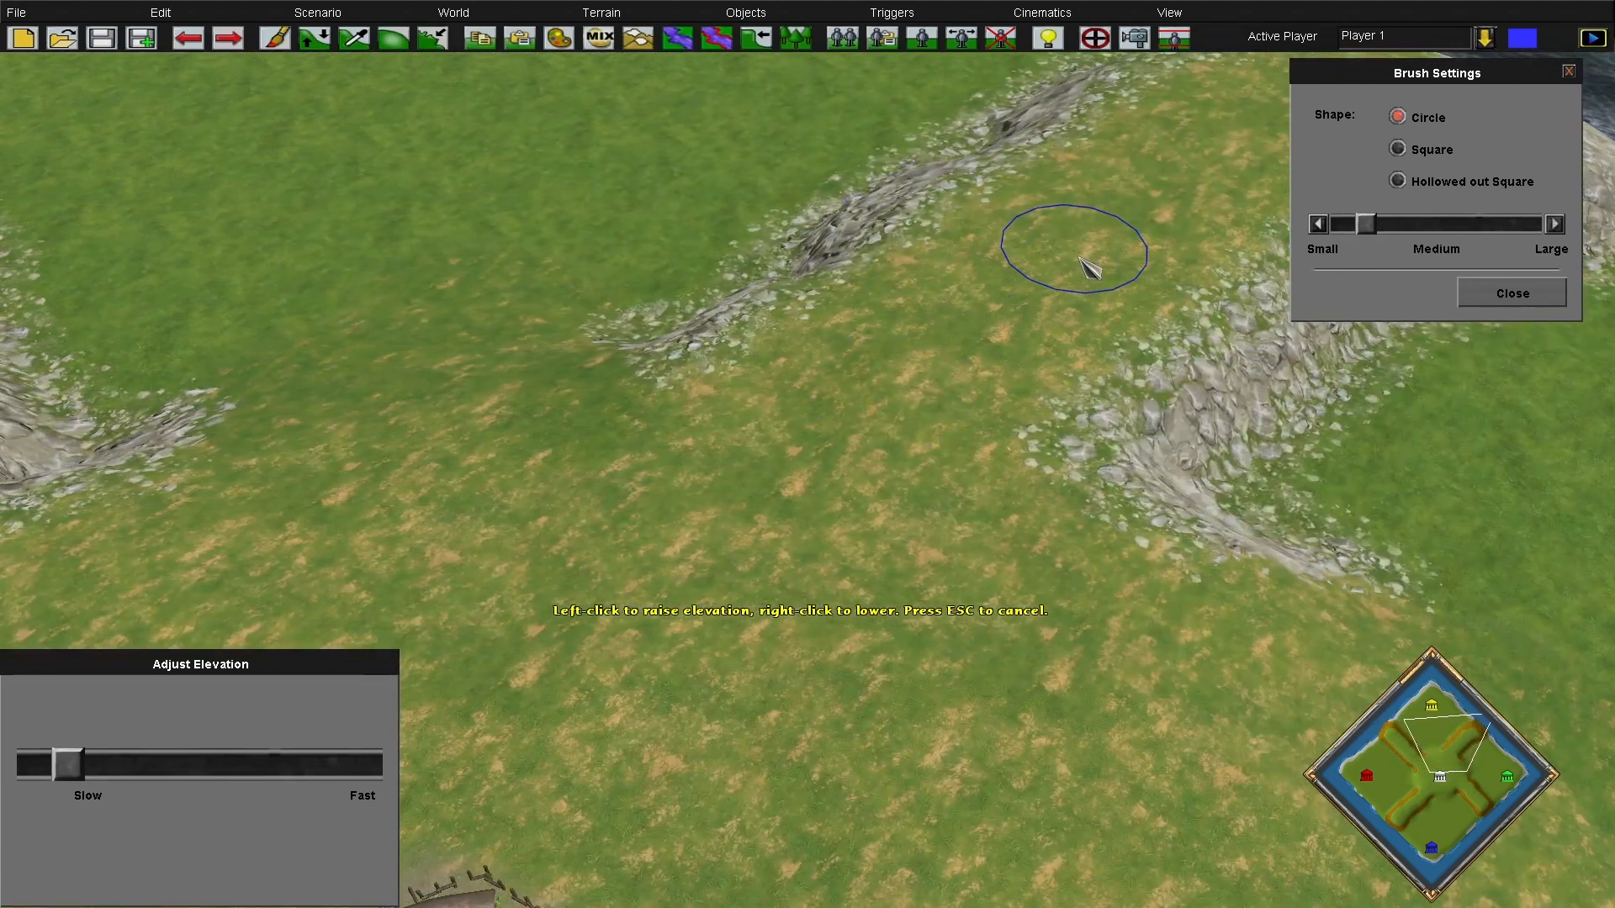
pyautogui.moveTo(1614, 2)
pyautogui.moveTo(665, 907)
pyautogui.moveTo(2, 784)
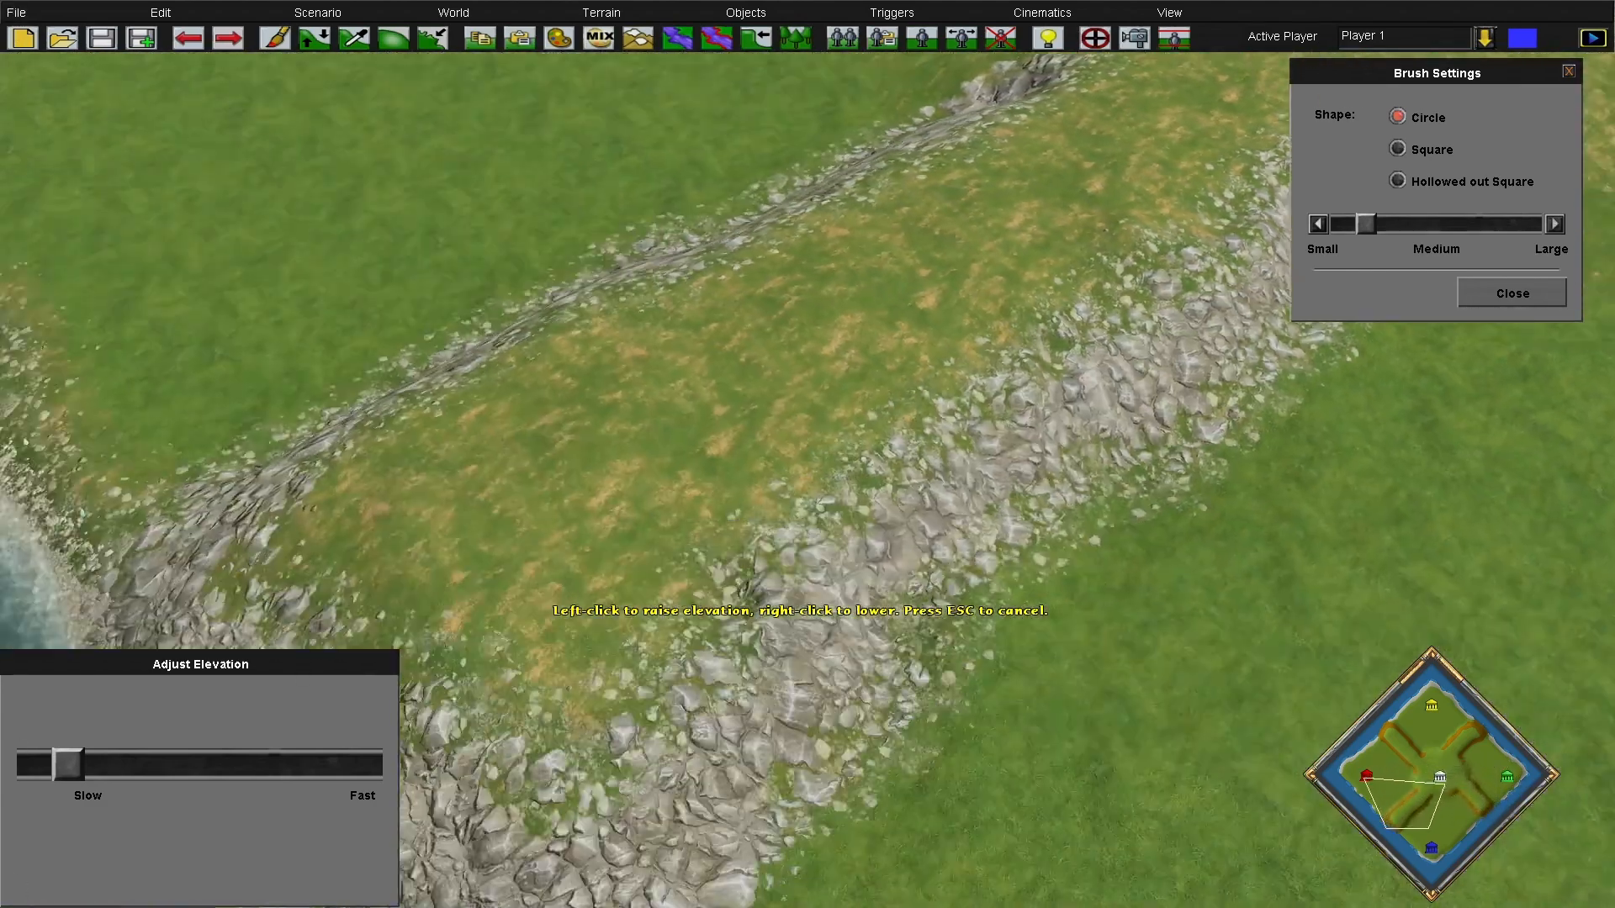
pyautogui.press('Escape')
pyautogui.press('Escape')
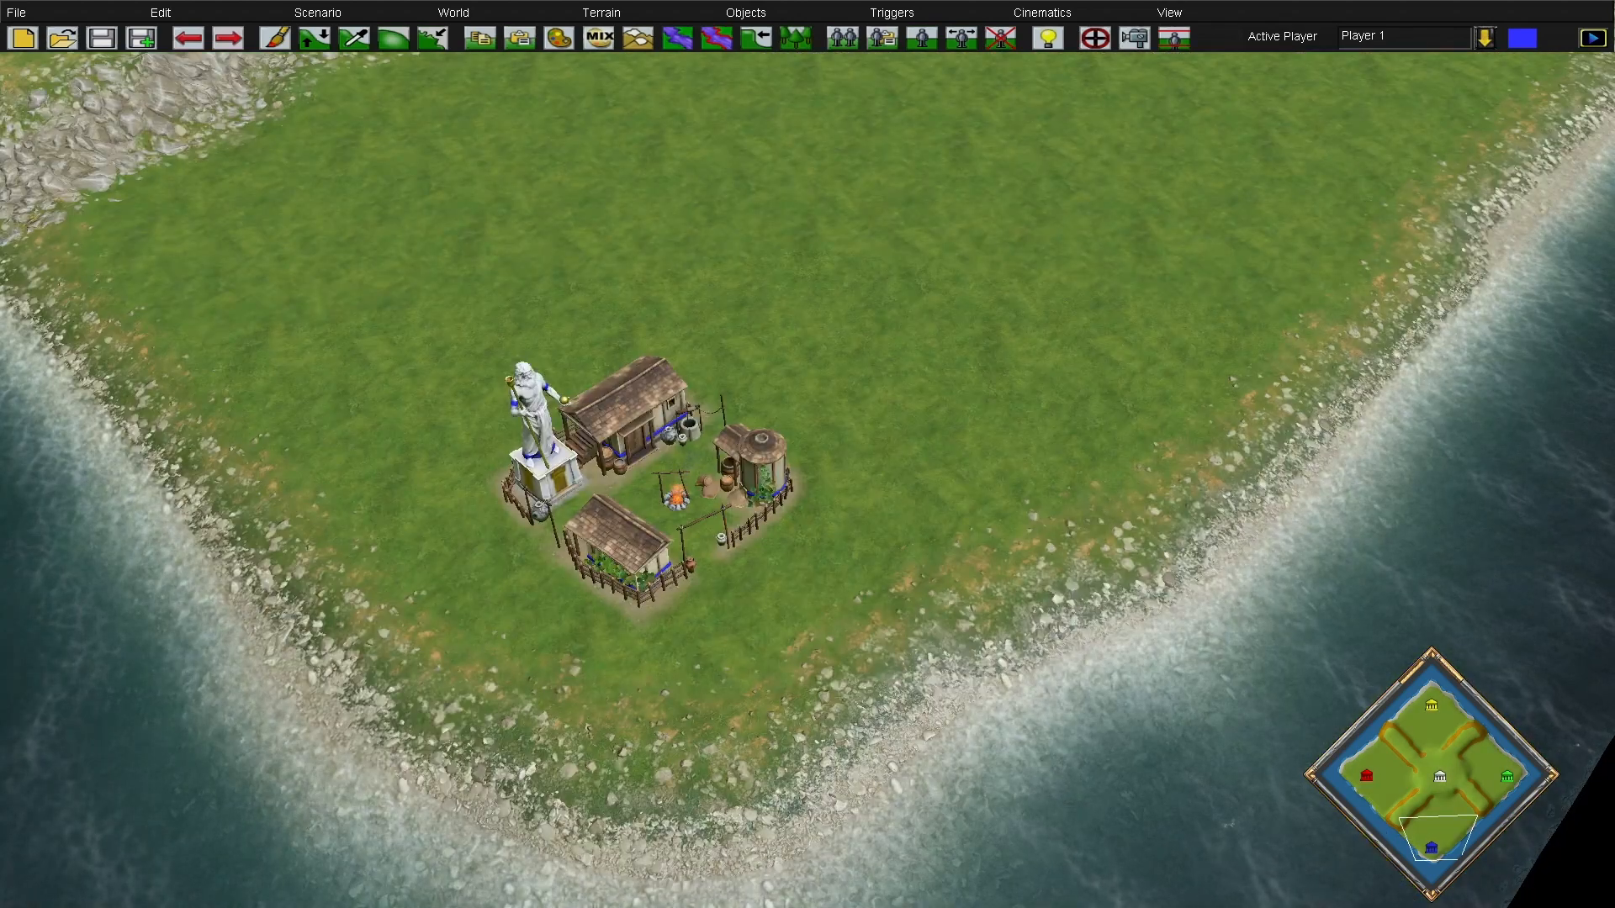
# Dig a curved GreekRiver channel from coast to coast behind the blue town, using a circular brush slightly below medium size
pyautogui.press('Left')
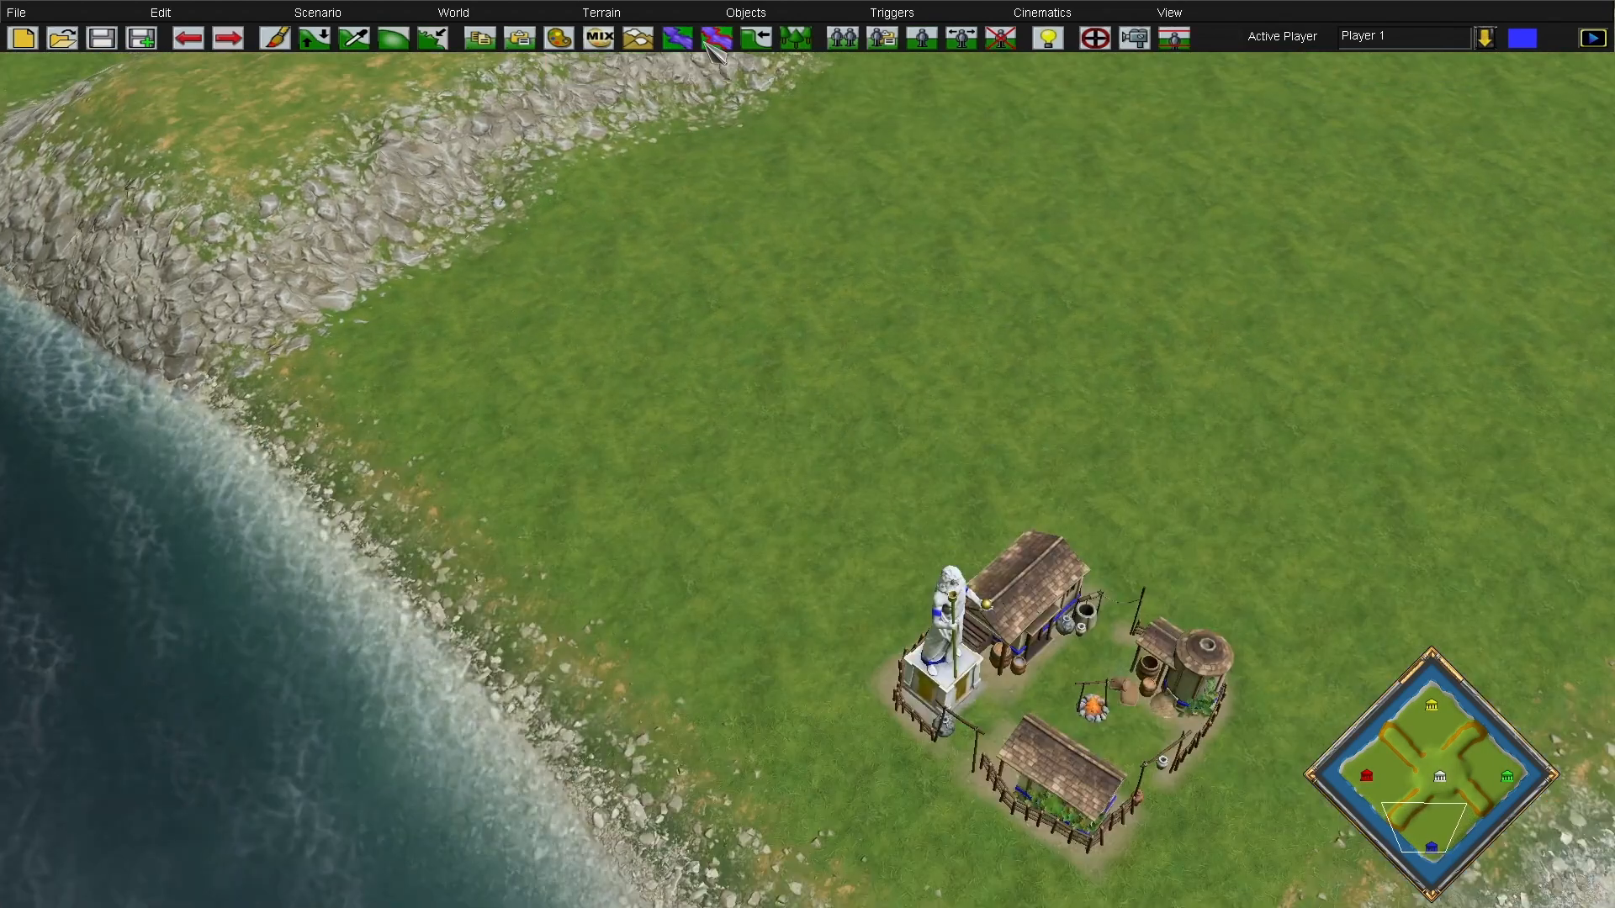
pyautogui.click(689, 42)
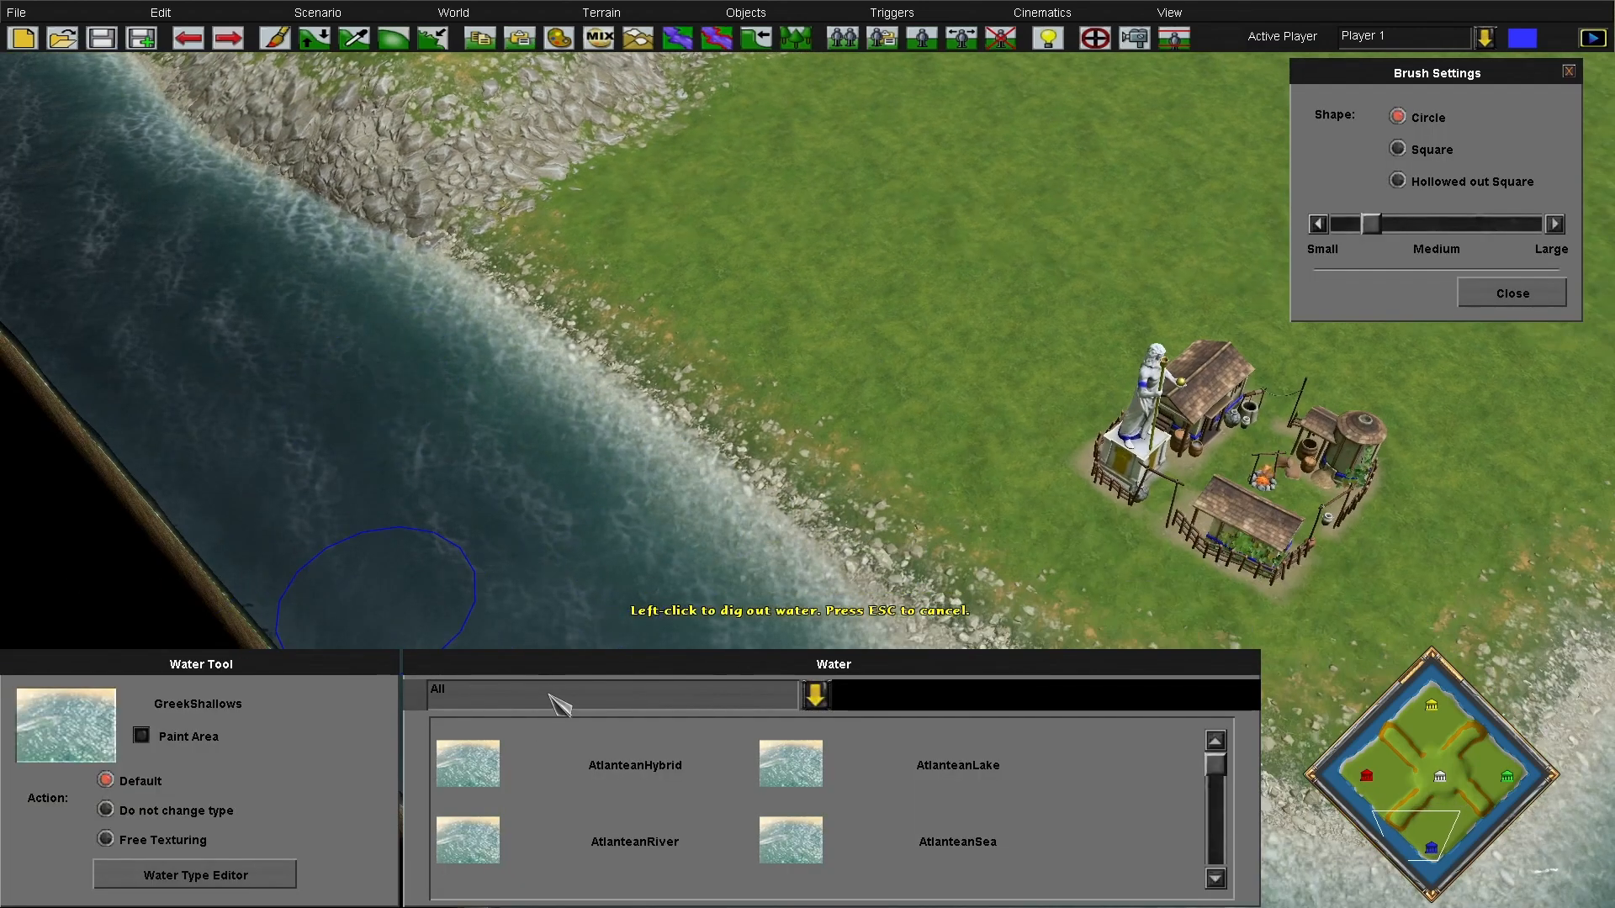
pyautogui.click(558, 706)
pyautogui.click(553, 708)
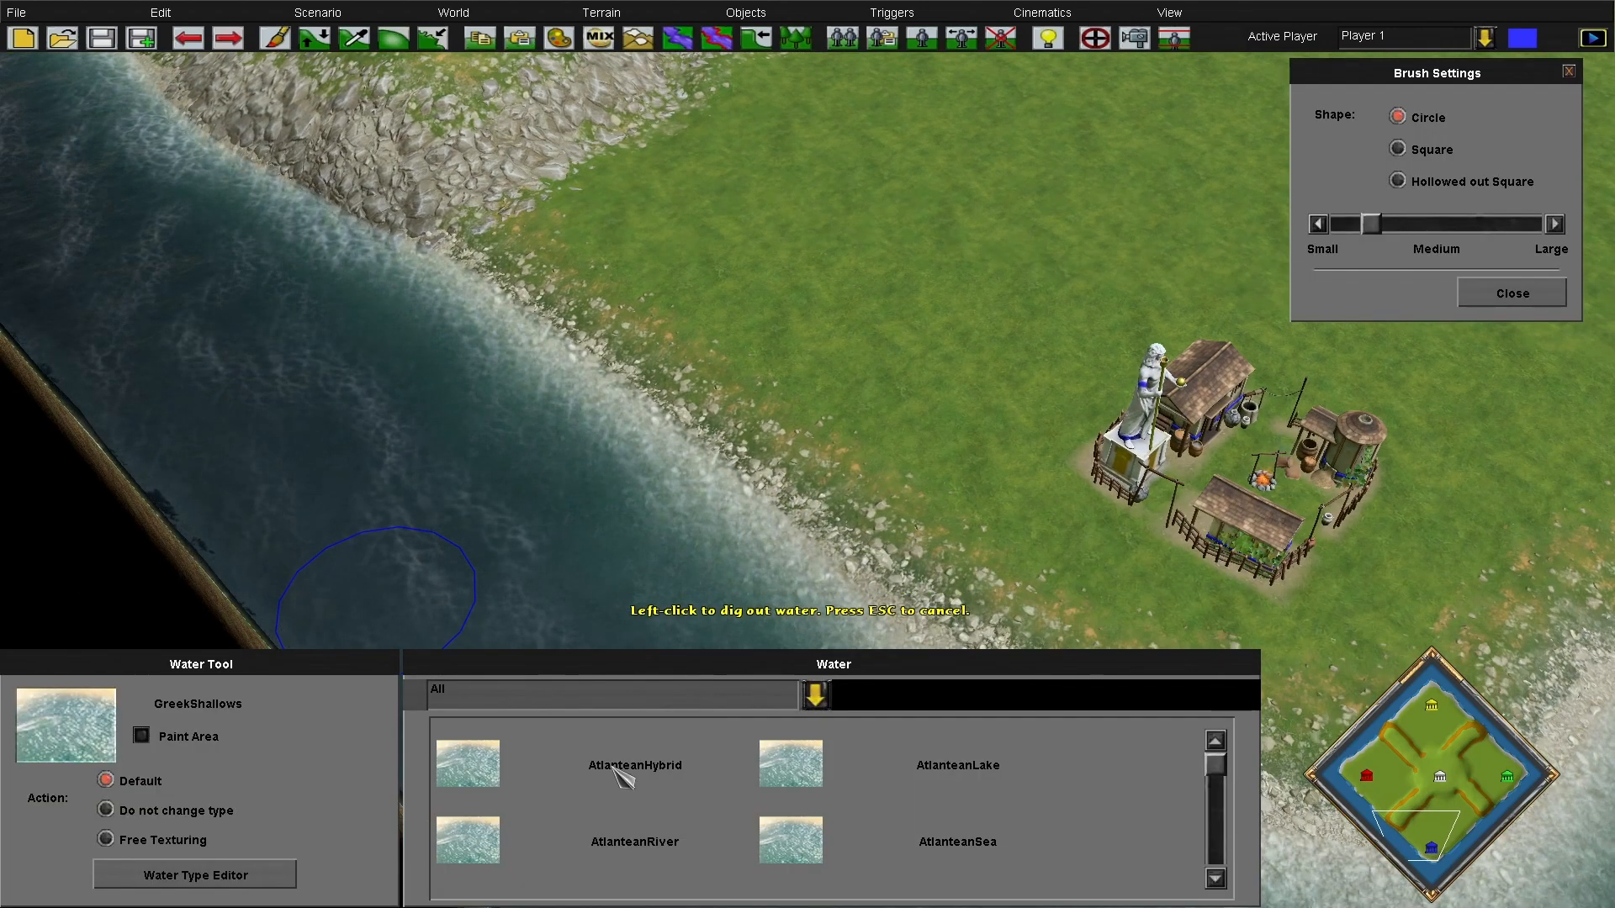
pyautogui.scroll(-2, 681, 814)
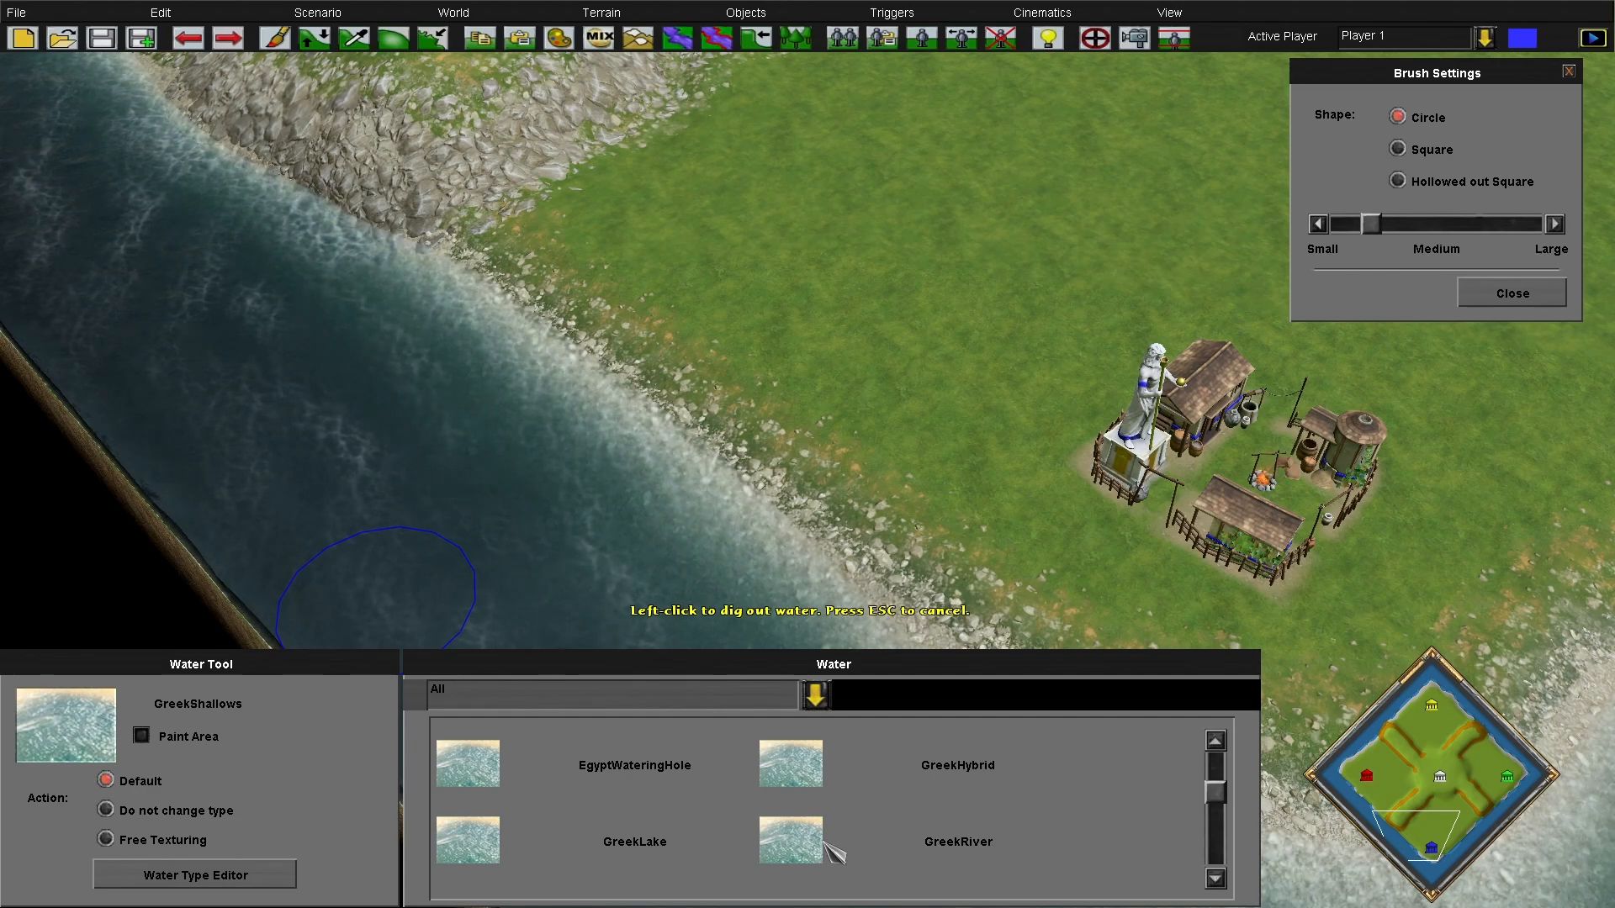
pyautogui.moveTo(1371, 223); pyautogui.dragTo(1416, 224)
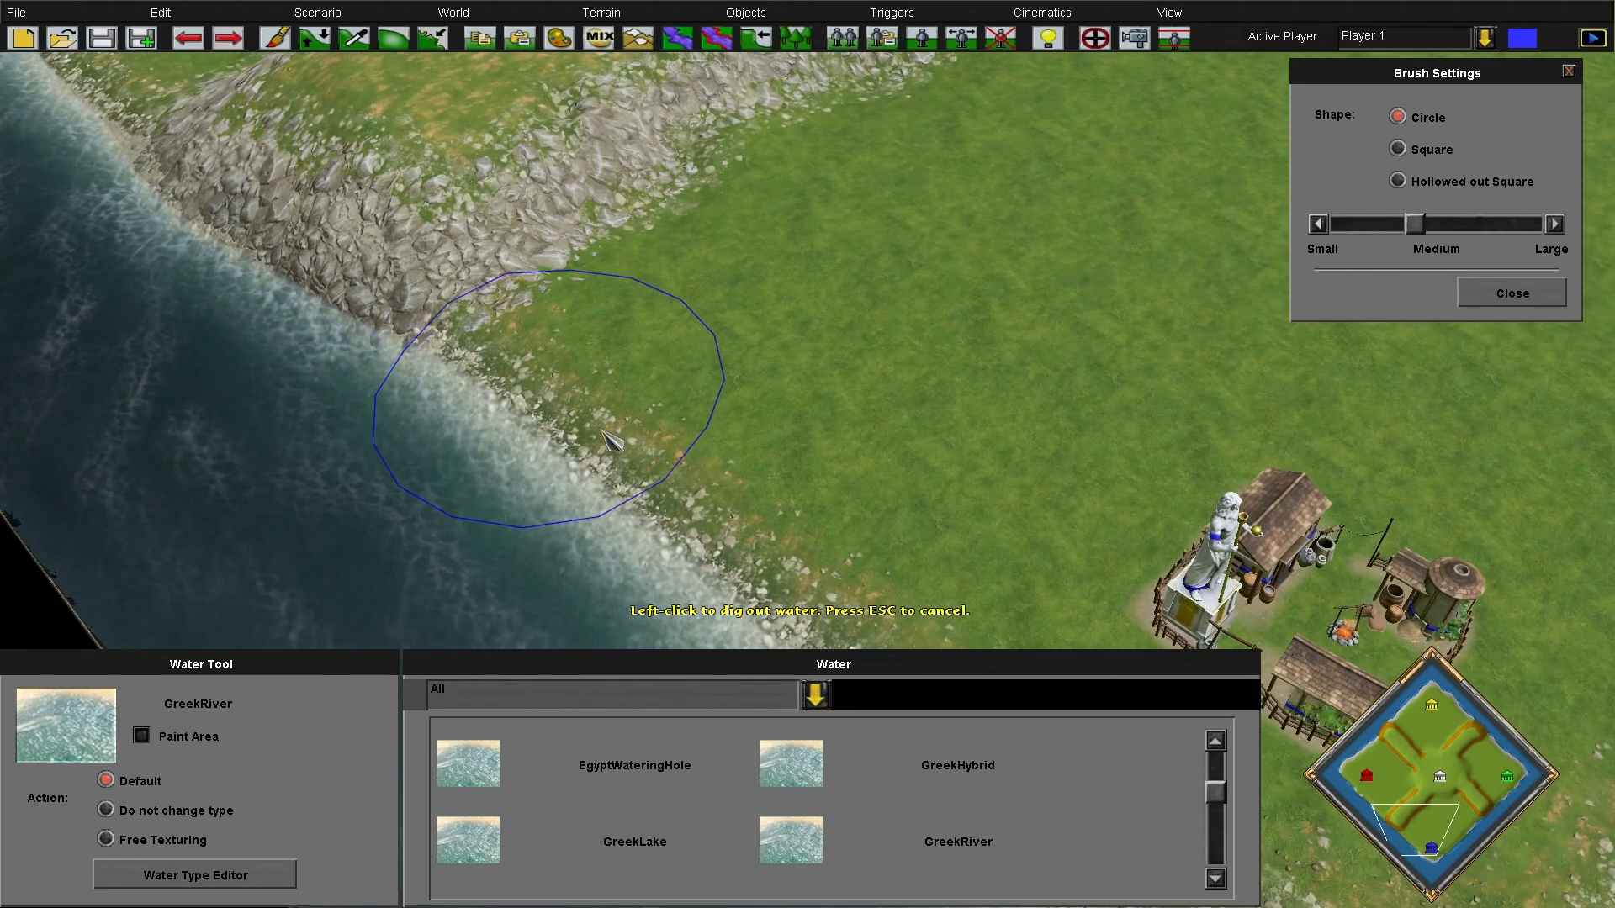
pyautogui.click(678, 468)
pyautogui.moveTo(678, 468)
pyautogui.mouseDown()
pyautogui.moveTo(851, 332)
pyautogui.moveTo(1045, 267)
pyautogui.moveTo(618, 292)
pyautogui.moveTo(883, 257)
pyautogui.moveTo(1345, 332)
pyautogui.moveTo(959, 189)
pyautogui.moveTo(1259, 418)
pyautogui.moveTo(1363, 468)
pyautogui.moveTo(1013, 313)
pyautogui.moveTo(13, 581)
pyautogui.moveTo(451, 350)
pyautogui.moveTo(371, 468)
pyautogui.moveTo(1079, 330)
pyautogui.mouseUp()
pyautogui.press('Right')
pyautogui.press('Right')
pyautogui.moveTo(1075, 195)
pyautogui.mouseDown()
pyautogui.moveTo(1066, 220)
pyautogui.moveTo(1197, 355)
pyautogui.mouseUp()
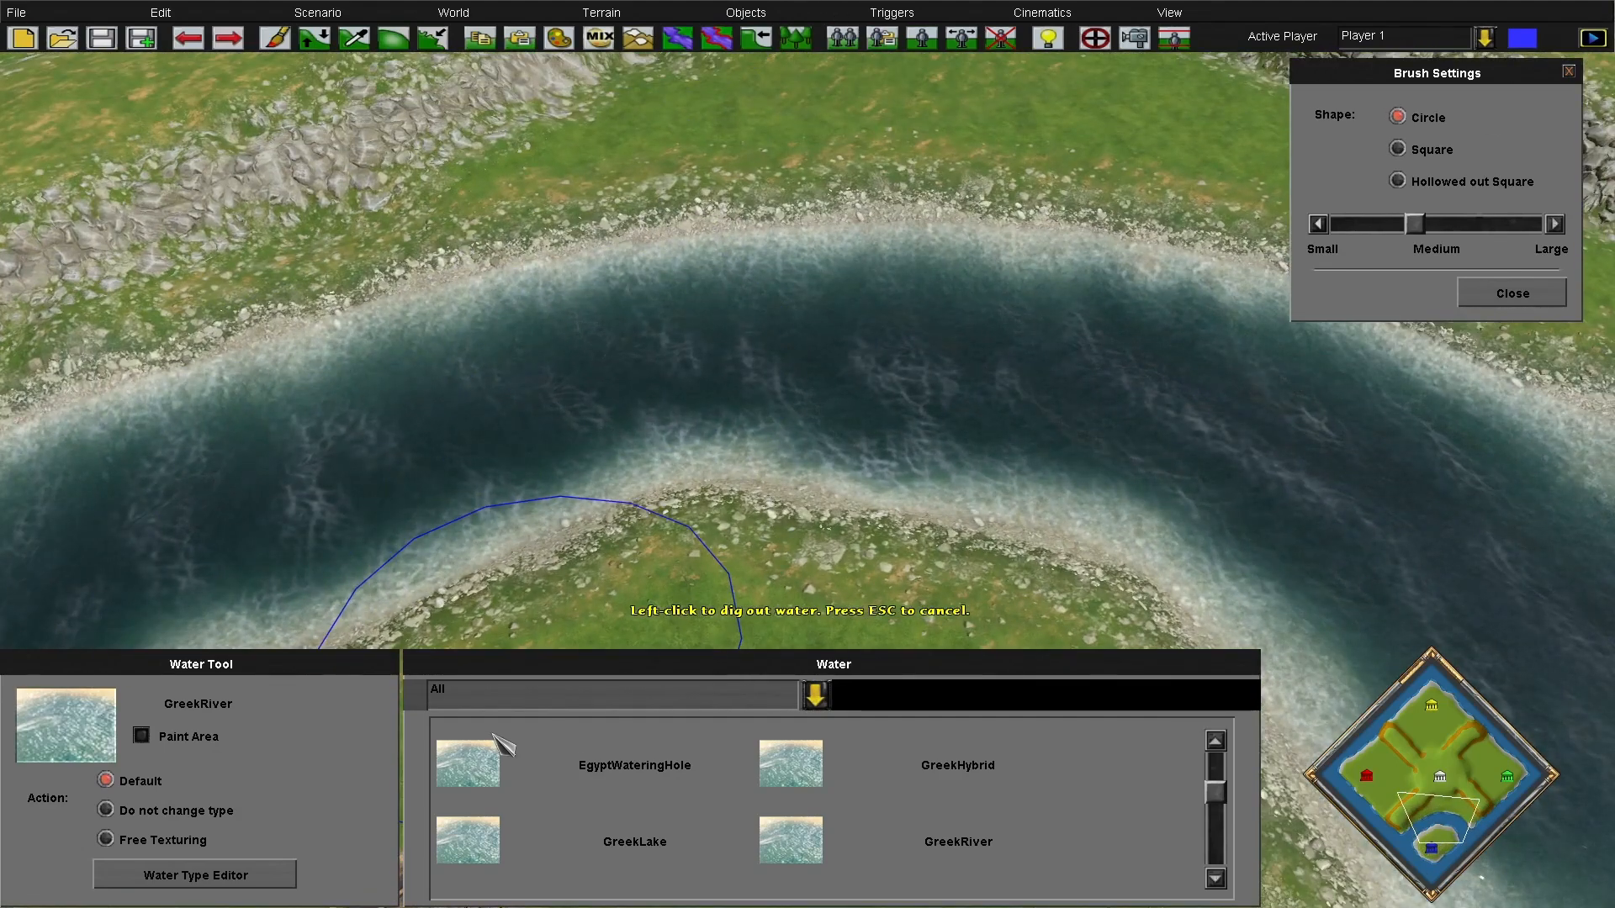
# Paint a GreekShallows crossing over the middle of the river behind the blue town, and leave the water tool
pyautogui.click(507, 701)
pyautogui.click(510, 703)
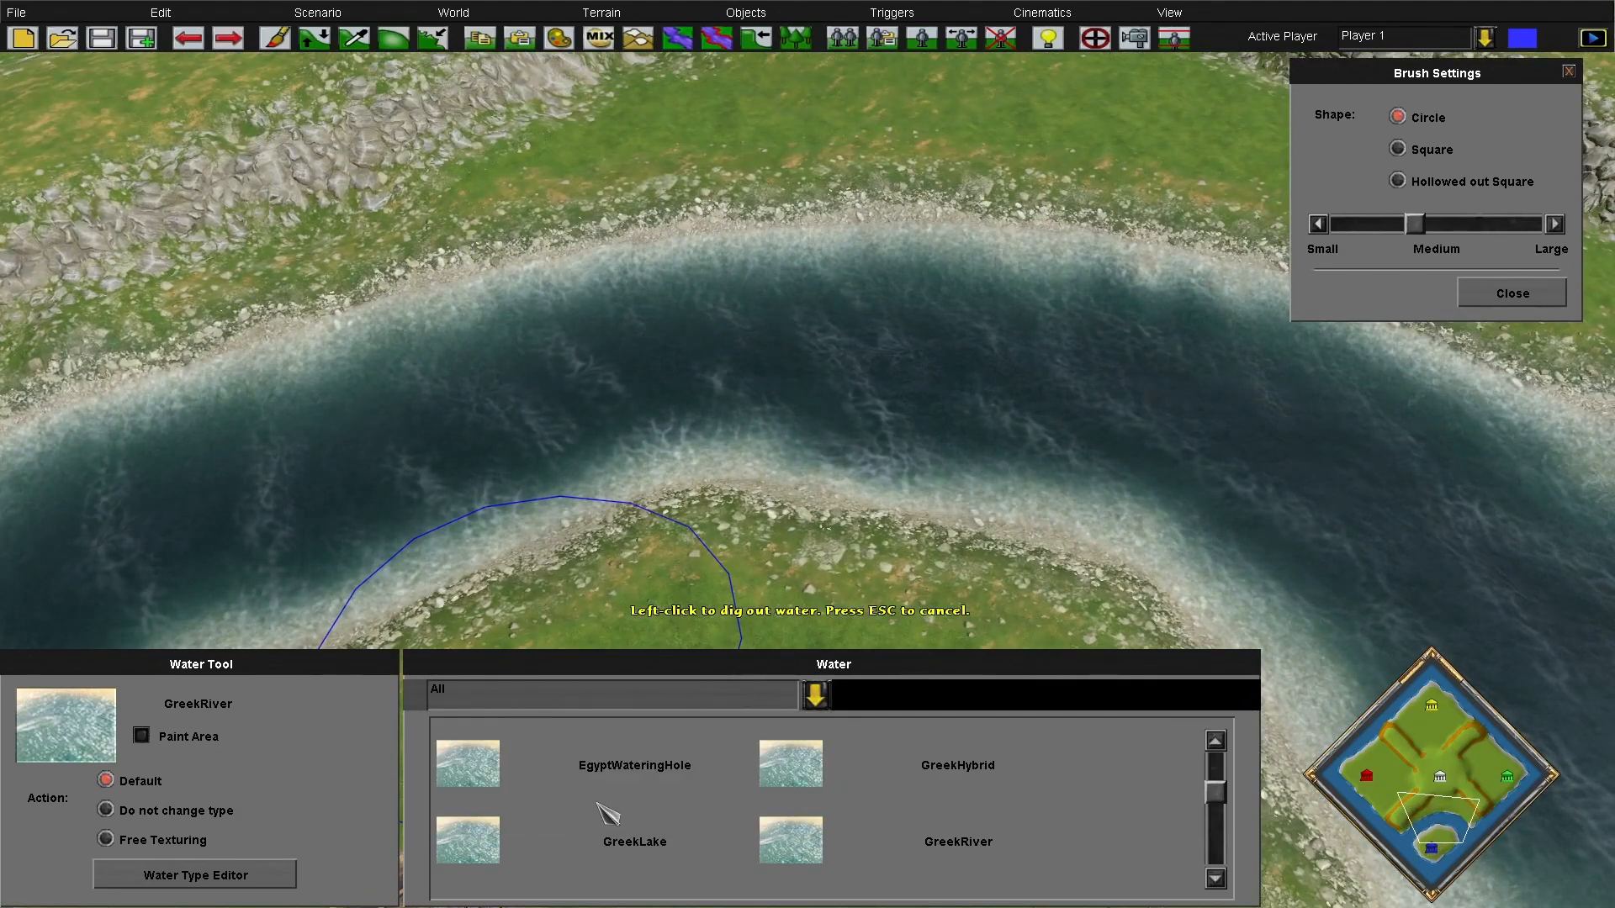
pyautogui.scroll(-1, 866, 831)
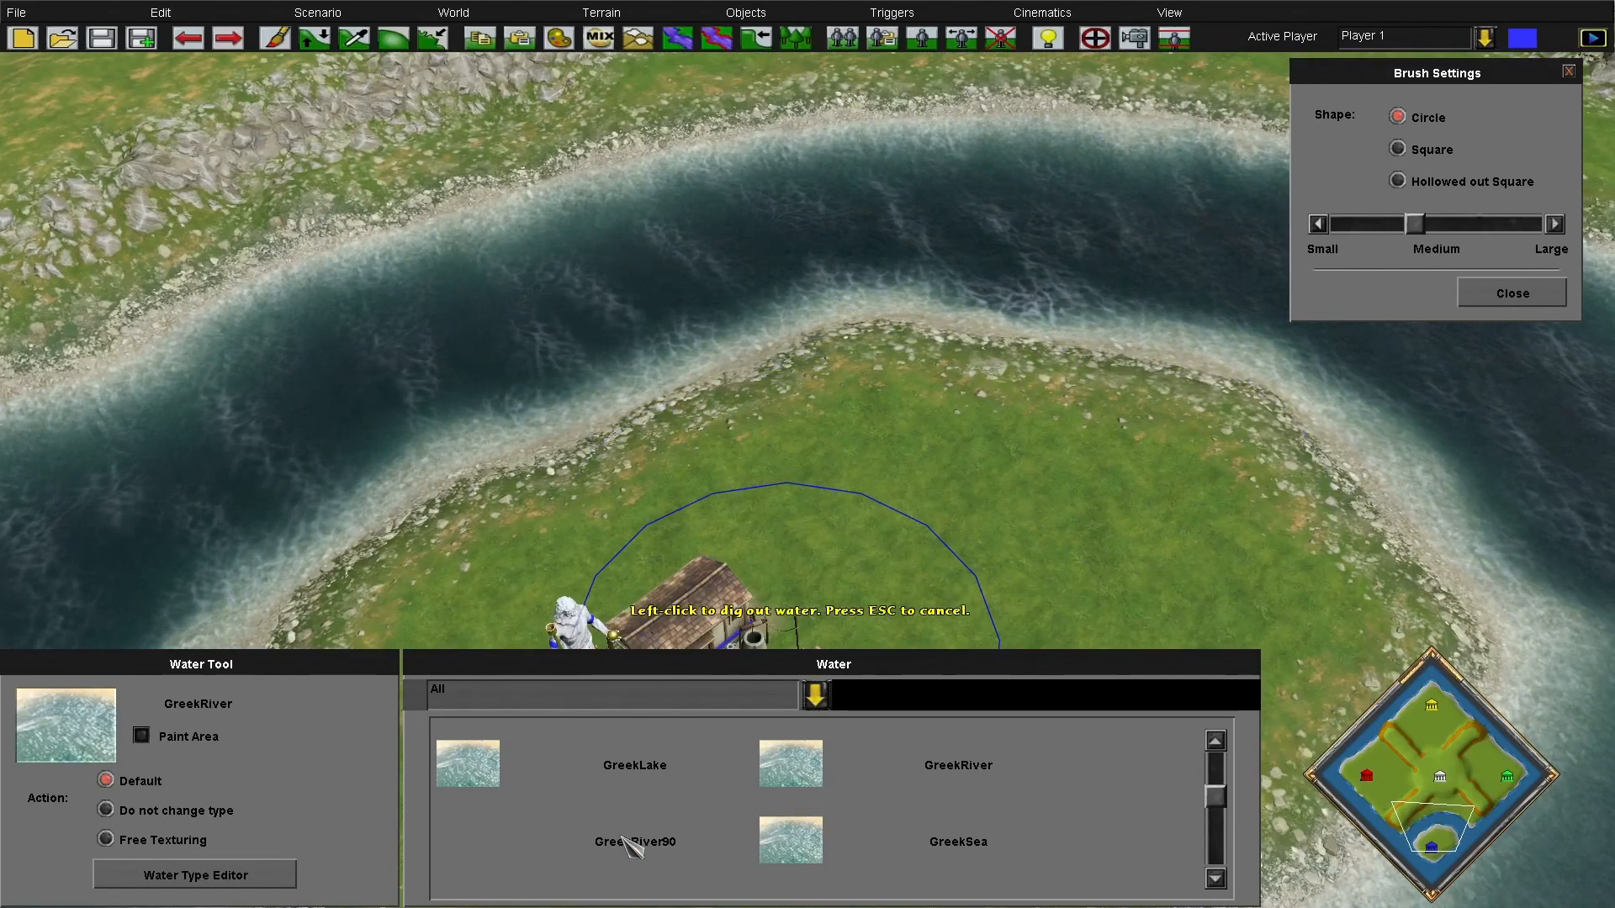
pyautogui.scroll(-1, 630, 847)
pyautogui.click(789, 853)
pyautogui.press('Up')
pyautogui.press('Right')
pyautogui.moveTo(821, 361)
pyautogui.mouseDown()
pyautogui.moveTo(812, 227)
pyautogui.moveTo(862, 244)
pyautogui.moveTo(859, 342)
pyautogui.moveTo(895, 363)
pyautogui.moveTo(814, 304)
pyautogui.mouseUp()
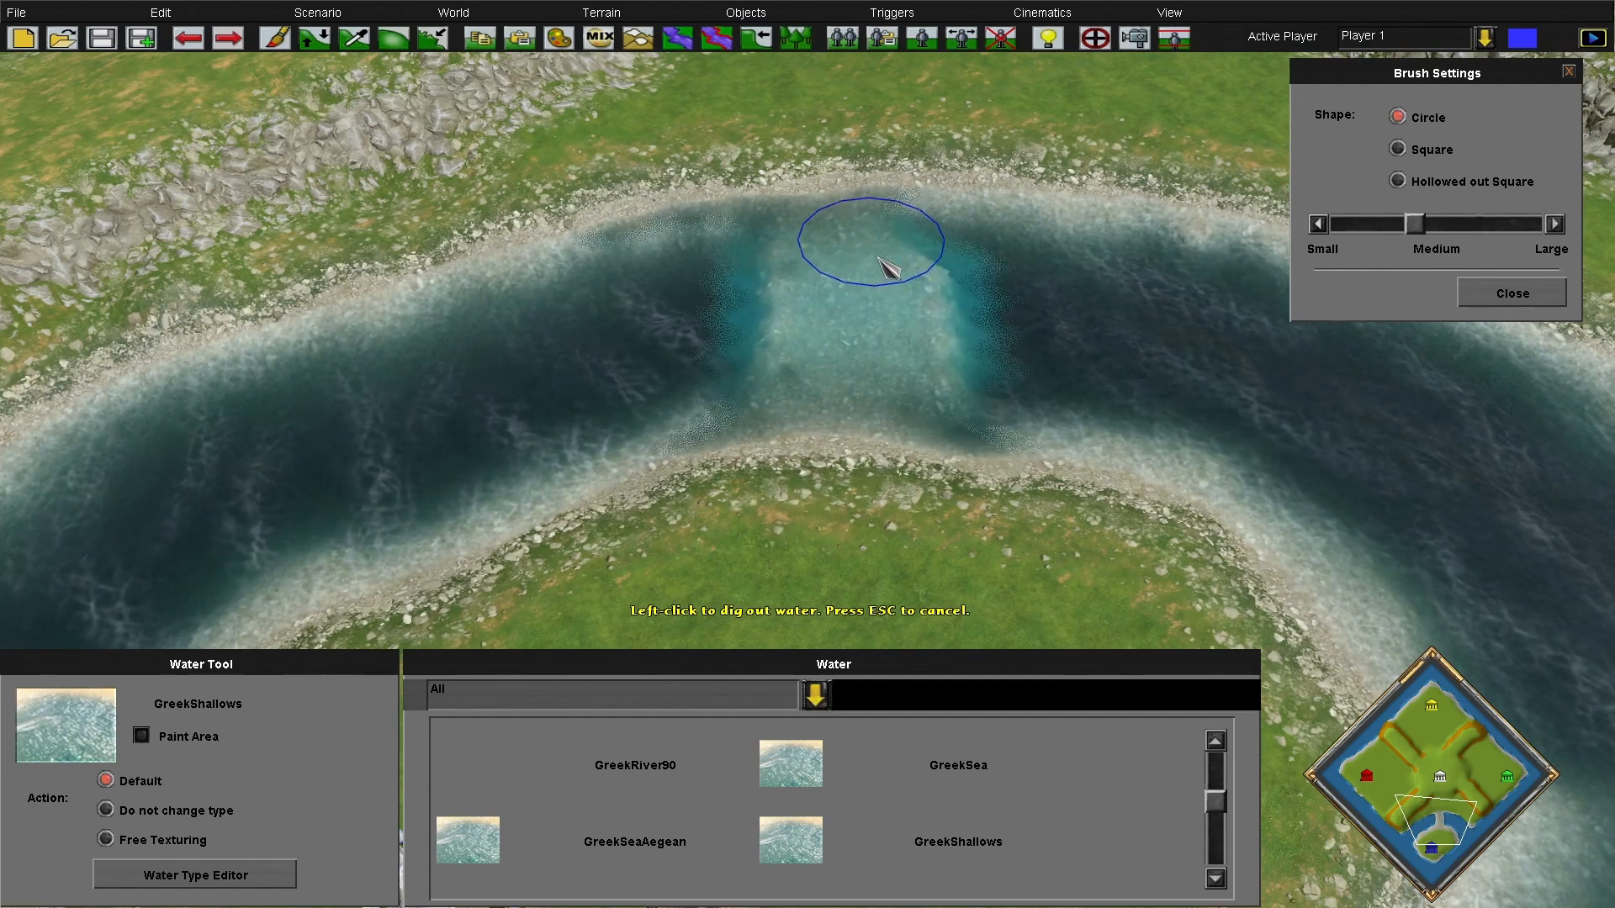
pyautogui.moveTo(932, 245)
pyautogui.mouseDown()
pyautogui.moveTo(930, 299)
pyautogui.moveTo(966, 389)
pyautogui.moveTo(966, 263)
pyautogui.moveTo(864, 320)
pyautogui.moveTo(973, 317)
pyautogui.moveTo(991, 386)
pyautogui.moveTo(906, 294)
pyautogui.mouseUp()
pyautogui.press('Escape')
pyautogui.press('Escape')
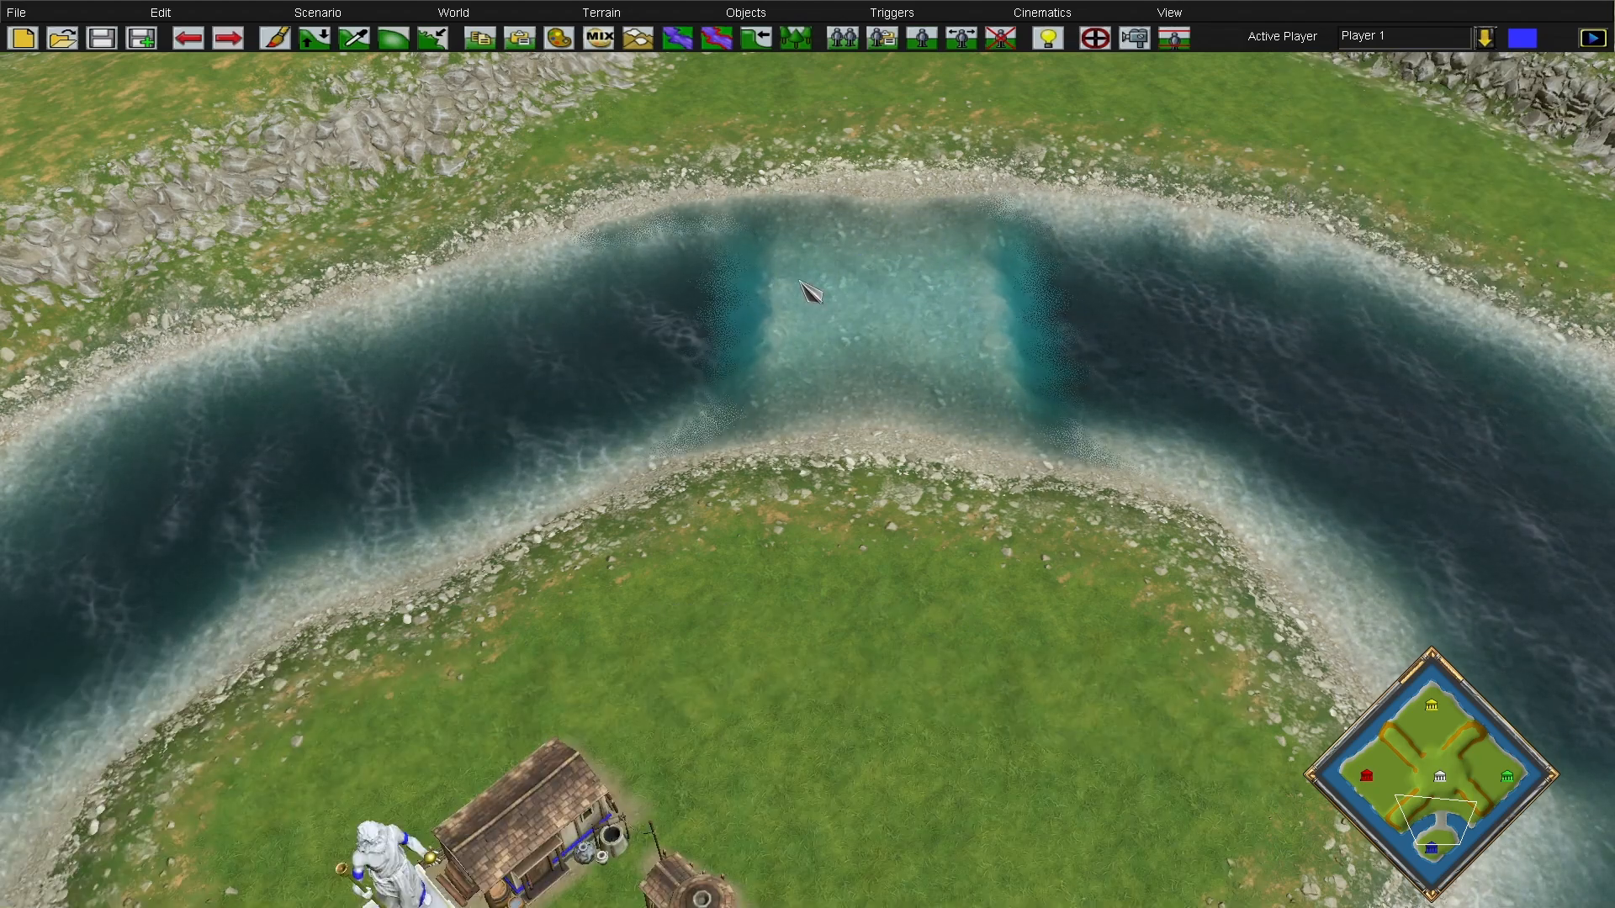
# Paint a sampled elevation across the shallow river crossing with a circular brush to deepen its bed, and leave the tool
pyautogui.click(357, 46)
pyautogui.scroll(3, 1550, 540)
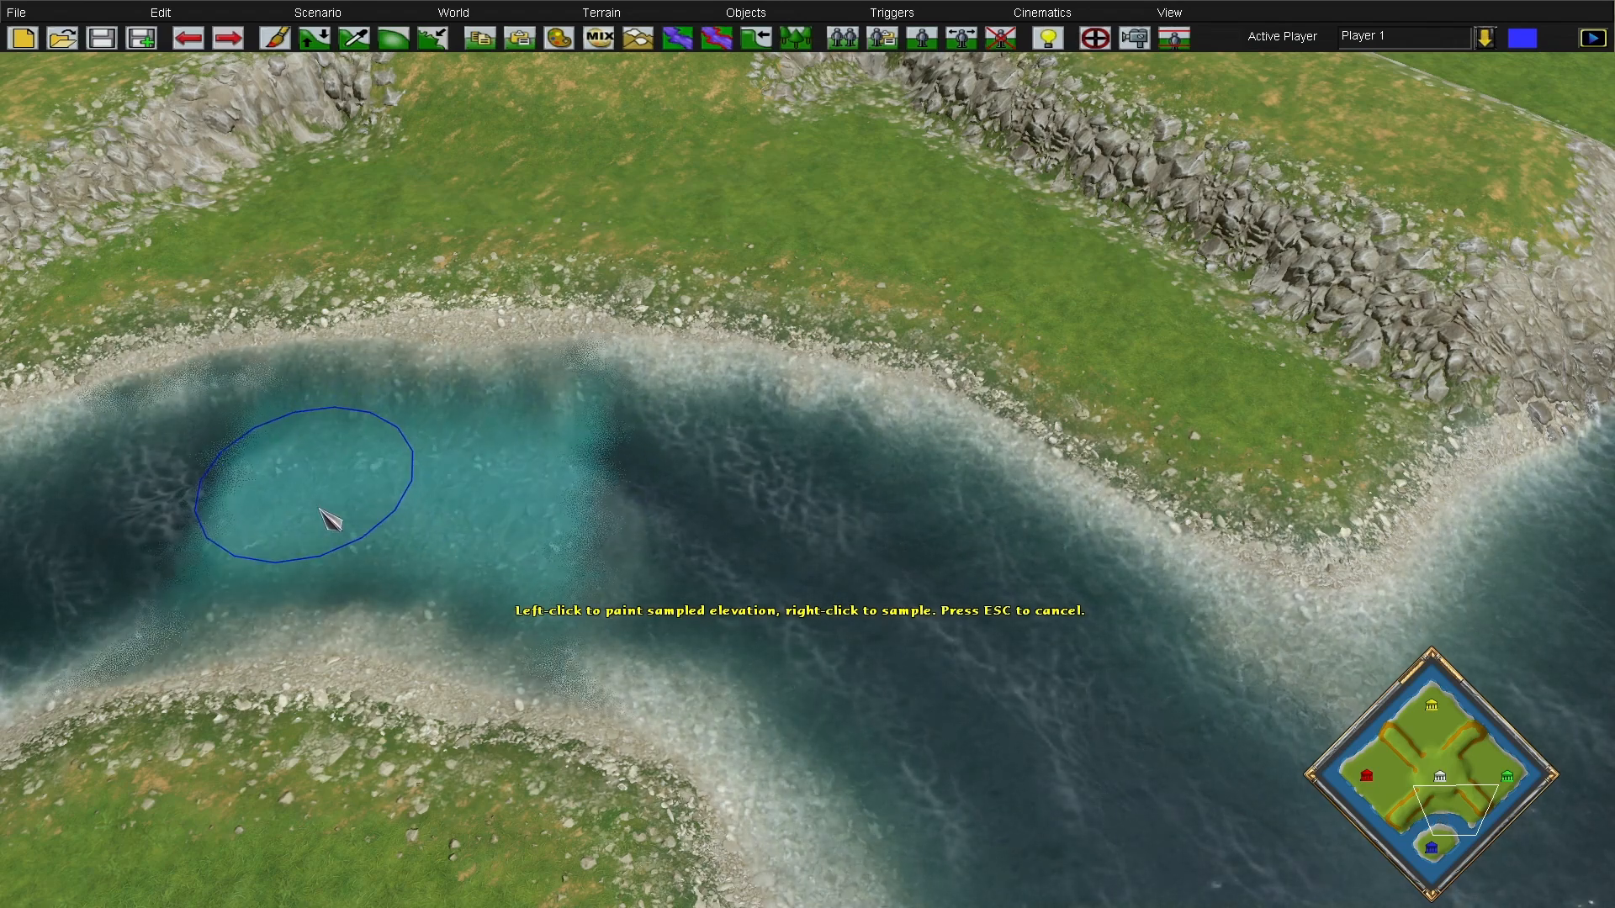
pyautogui.moveTo(321, 509); pyautogui.dragTo(477, 510)
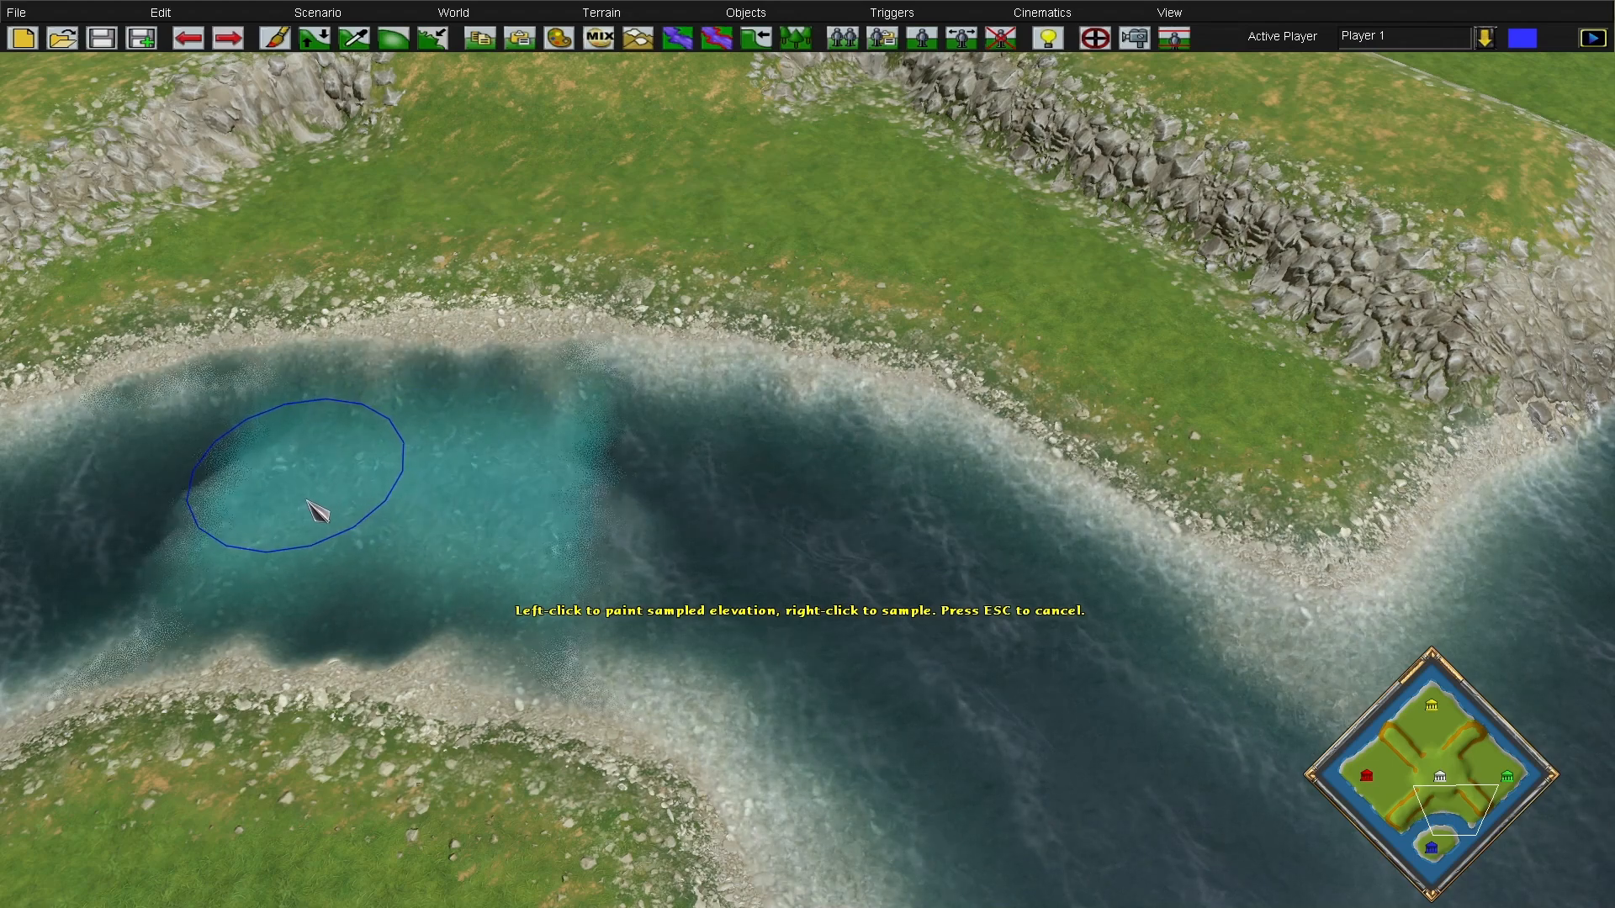
pyautogui.press('Left')
pyautogui.press('Down')
pyautogui.press('Escape')
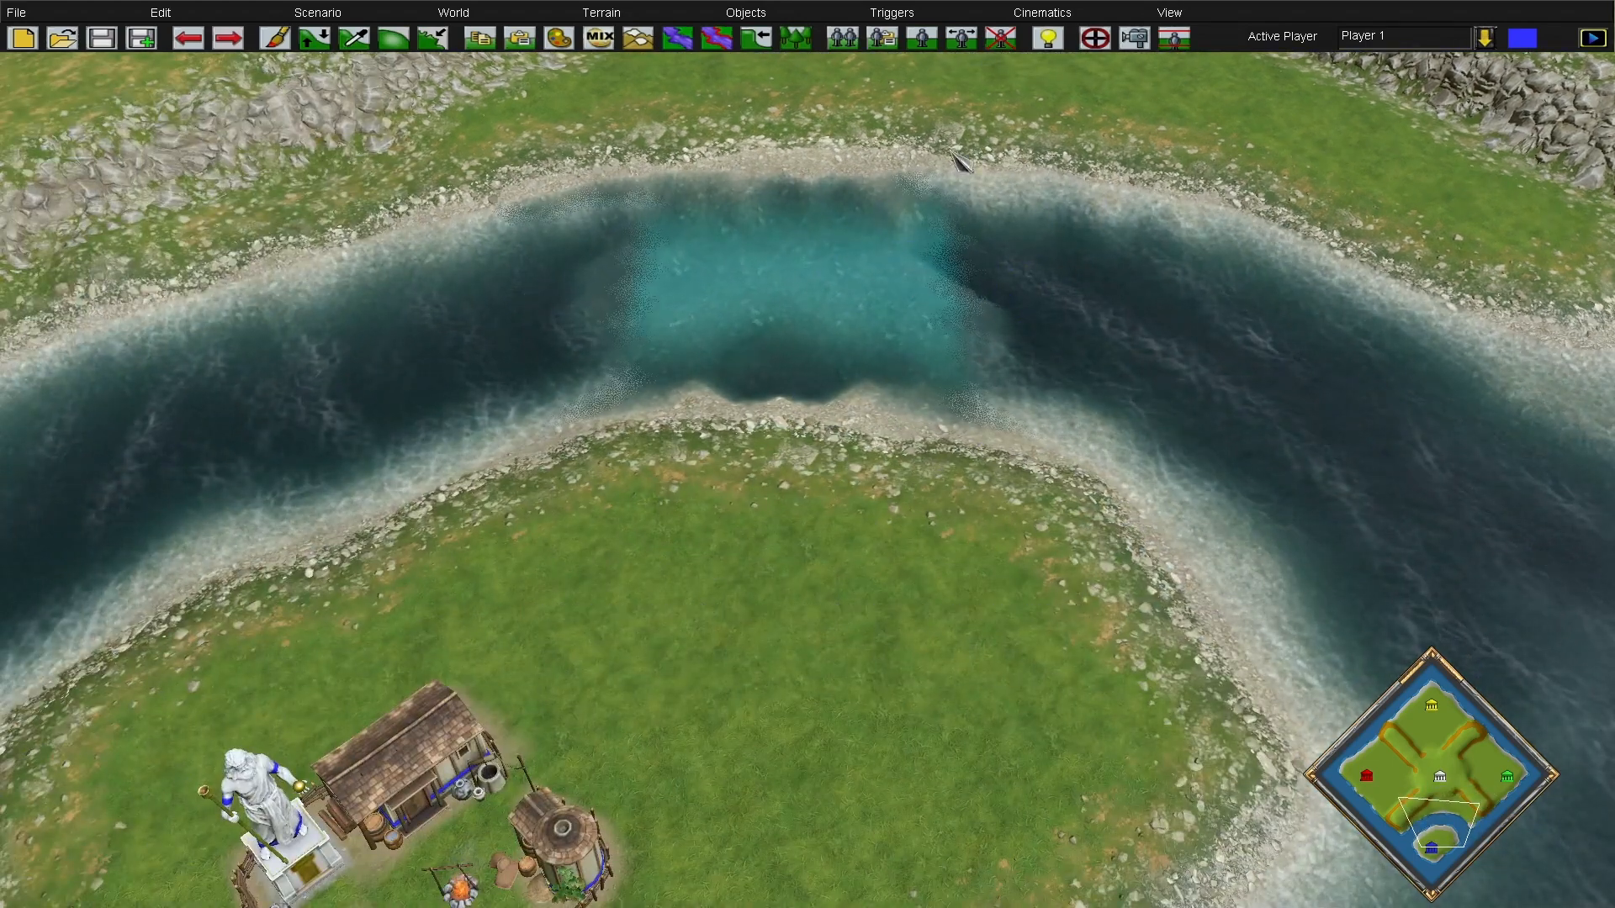
# Check whether a Player 1 Anubite can be placed on the shallow crossing, without placing one
pyautogui.click(924, 41)
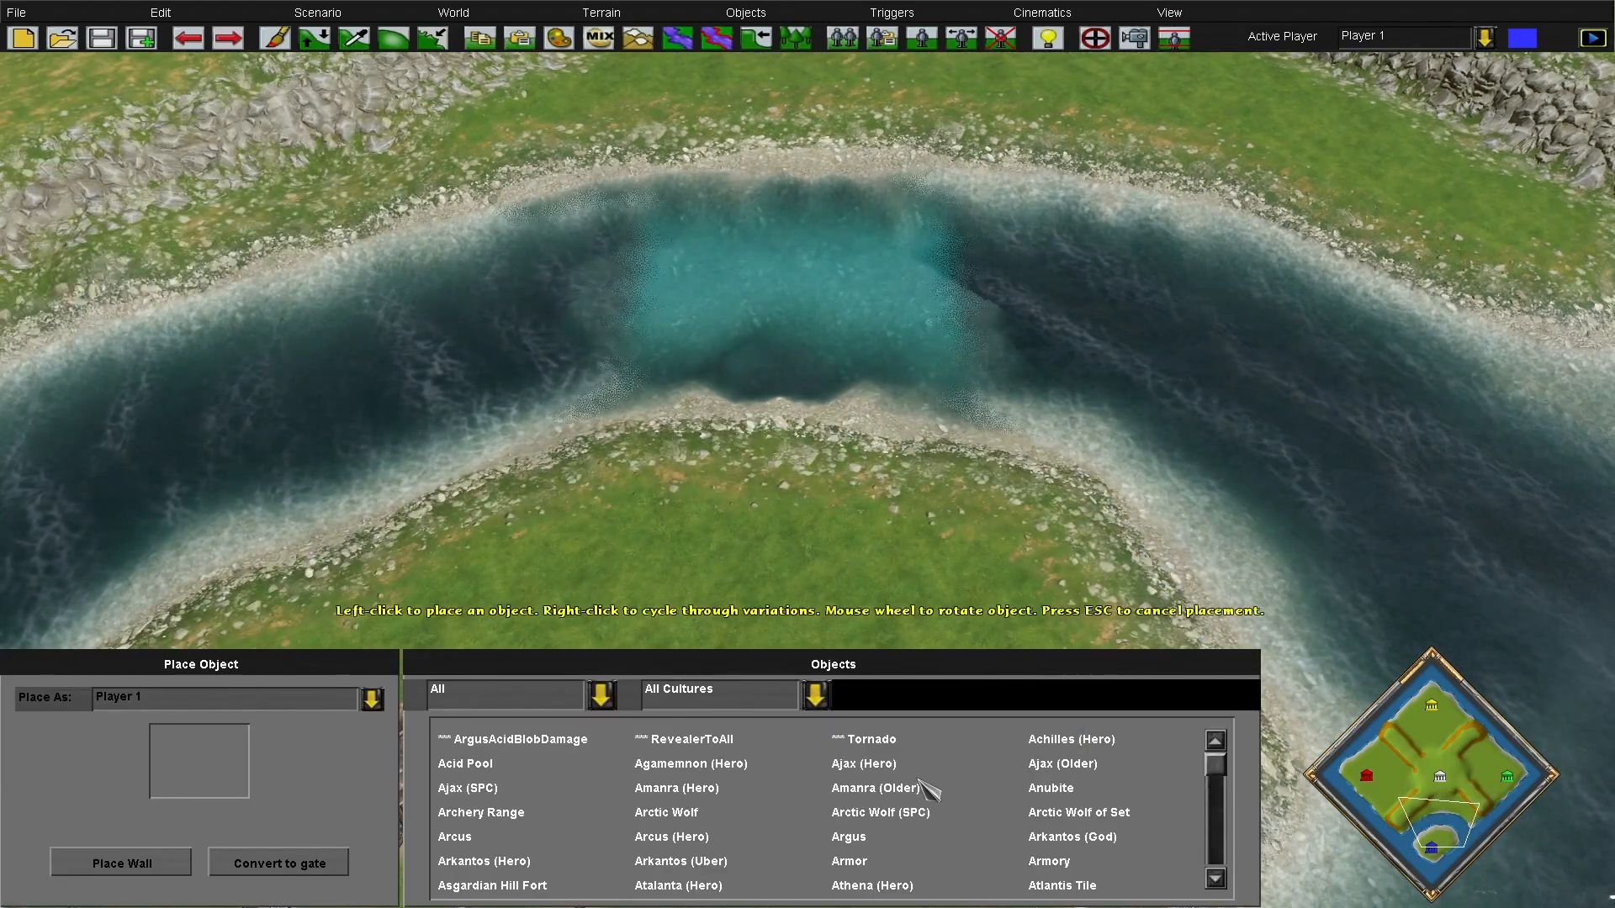
pyautogui.click(858, 862)
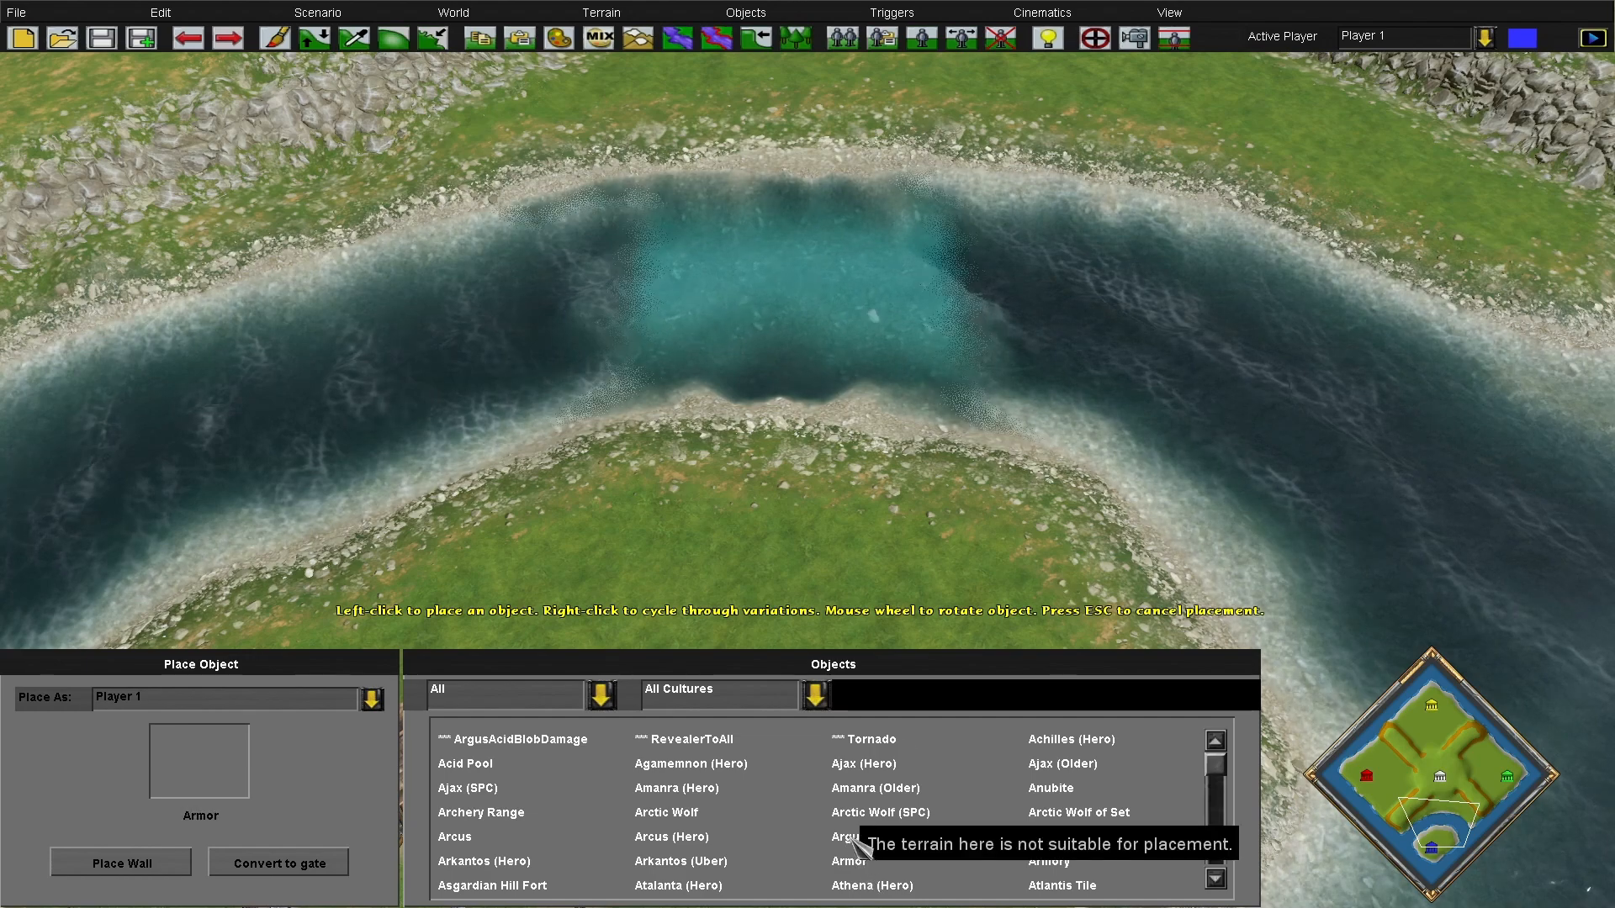
pyautogui.click(849, 837)
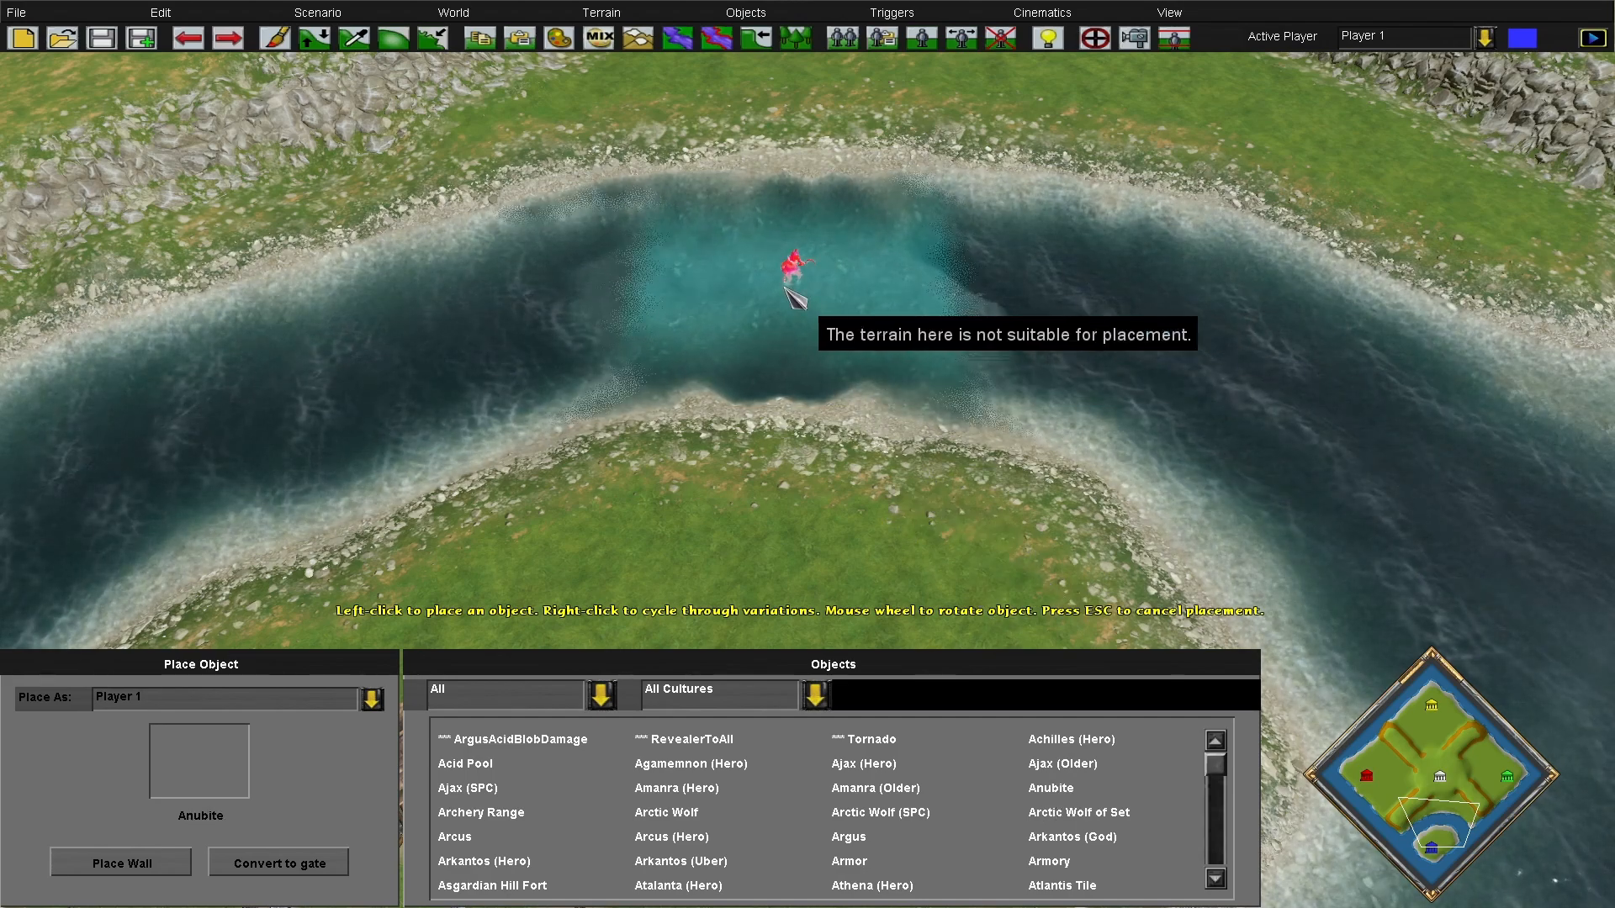
pyautogui.press('Escape')
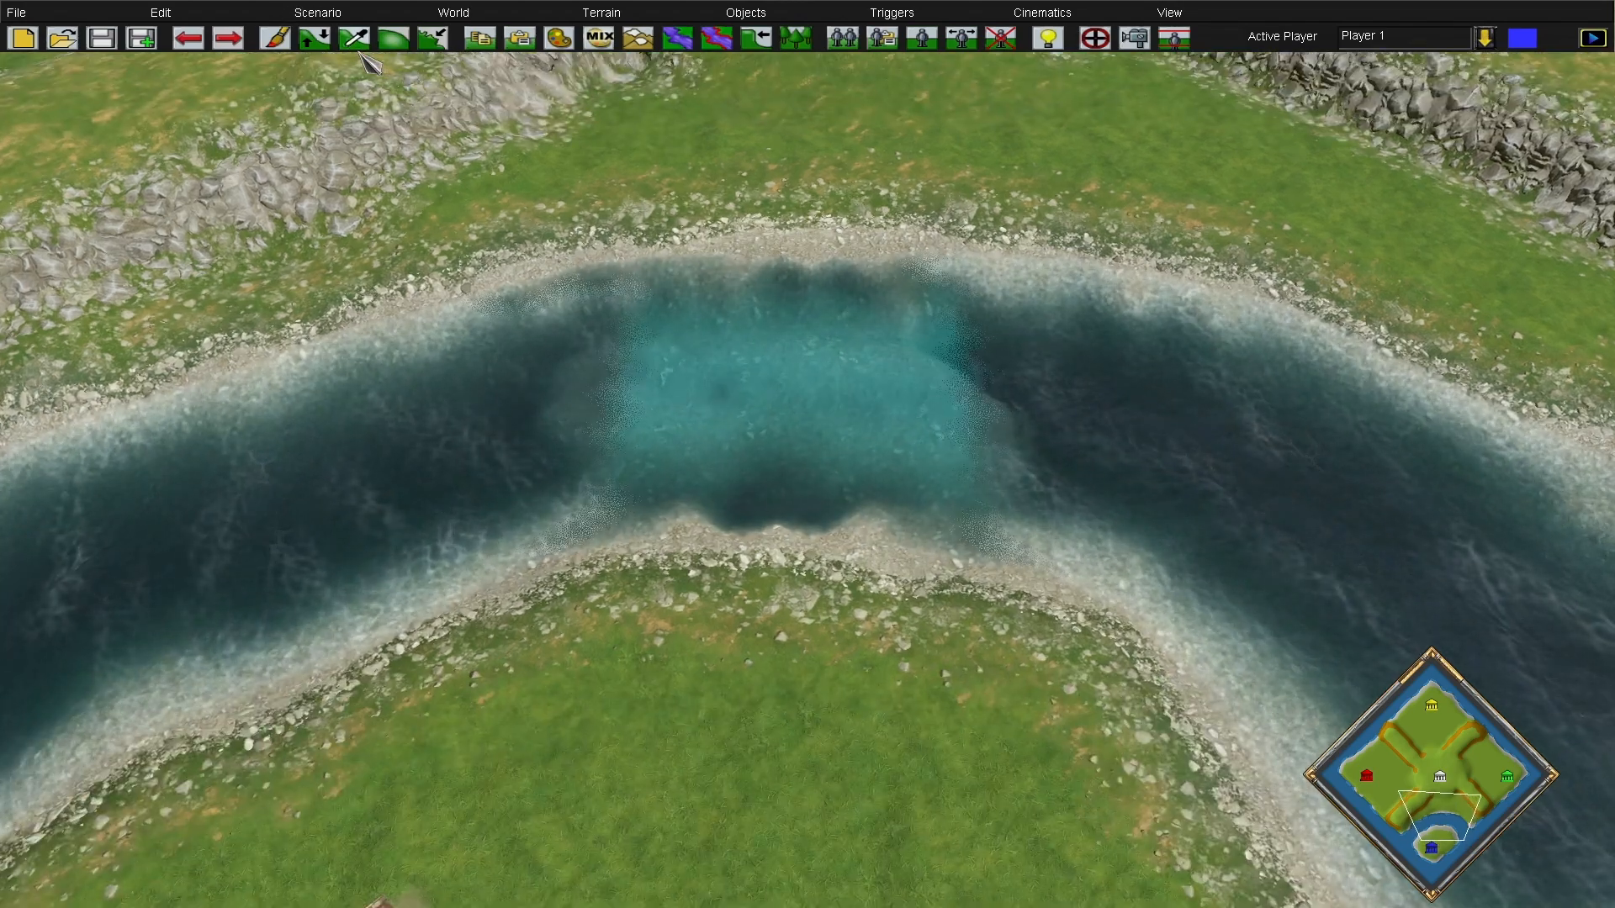
# Repaint the sampled elevation over the shallow crossing, extending it to the town-side bank, and leave the tool
pyautogui.click(317, 39)
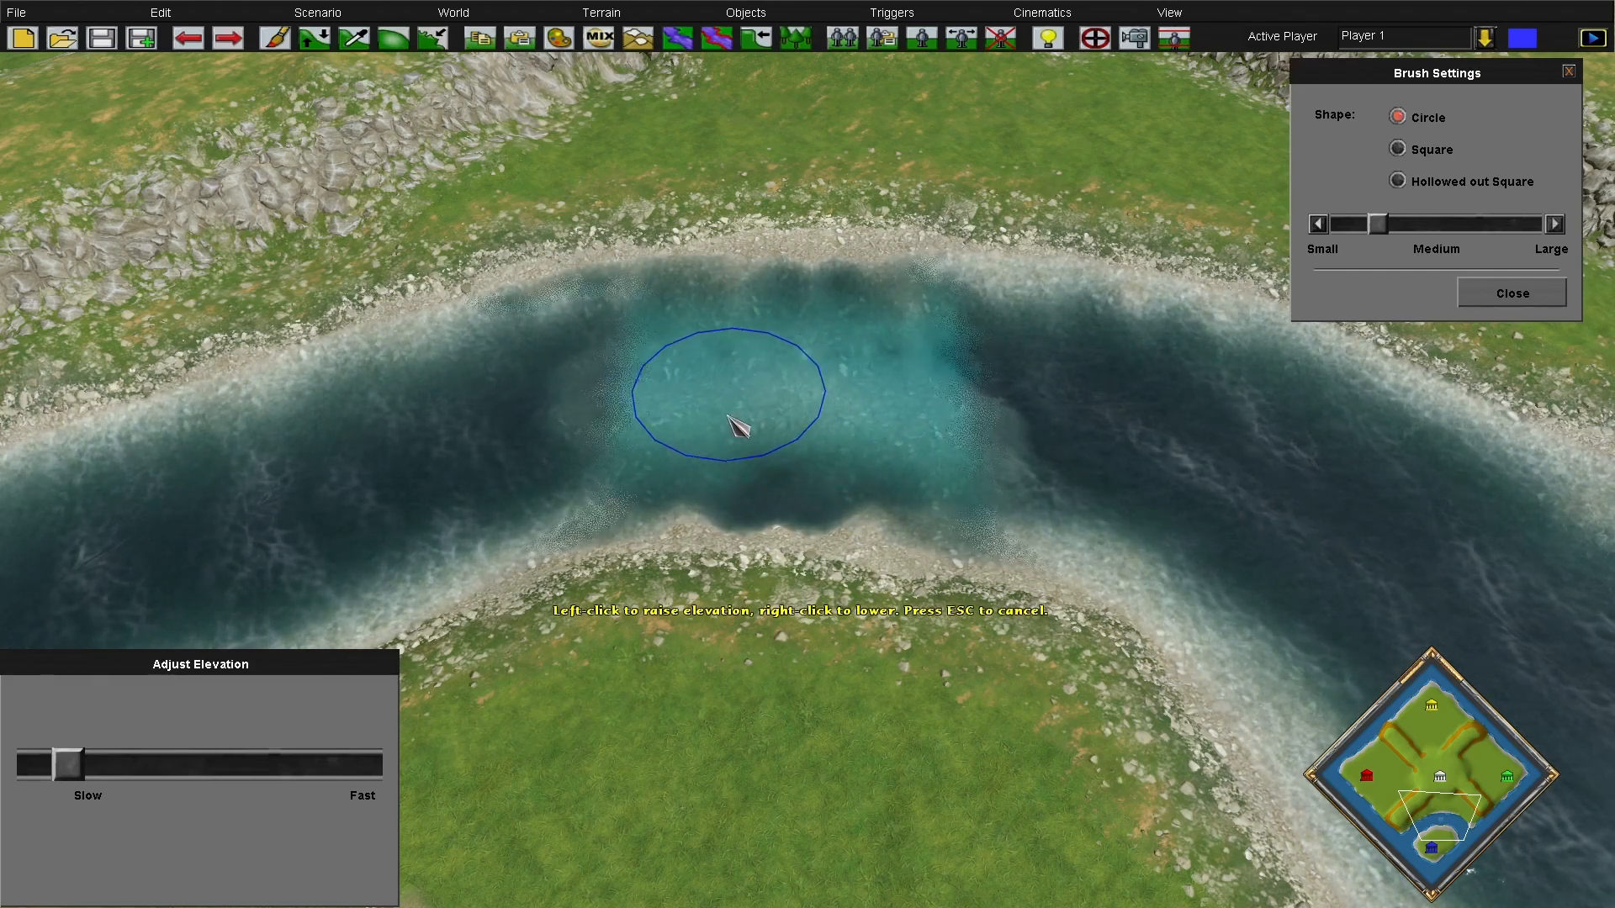
pyautogui.press('Escape')
pyautogui.click(369, 40)
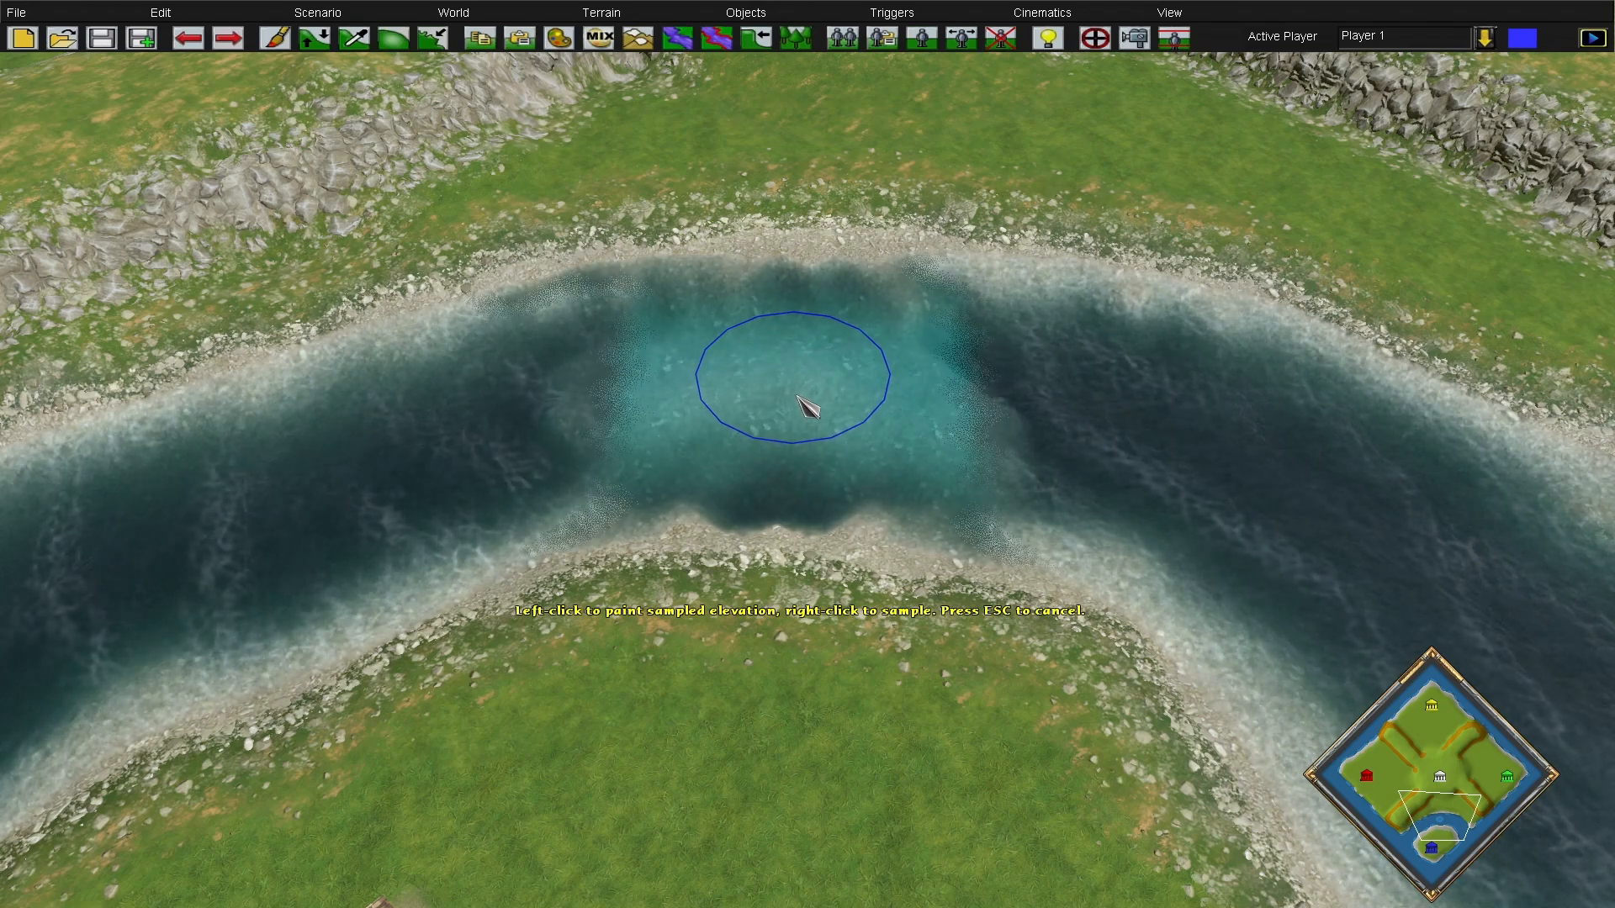
pyautogui.moveTo(830, 410)
pyautogui.mouseDown()
pyautogui.moveTo(822, 494)
pyautogui.moveTo(844, 409)
pyautogui.mouseUp()
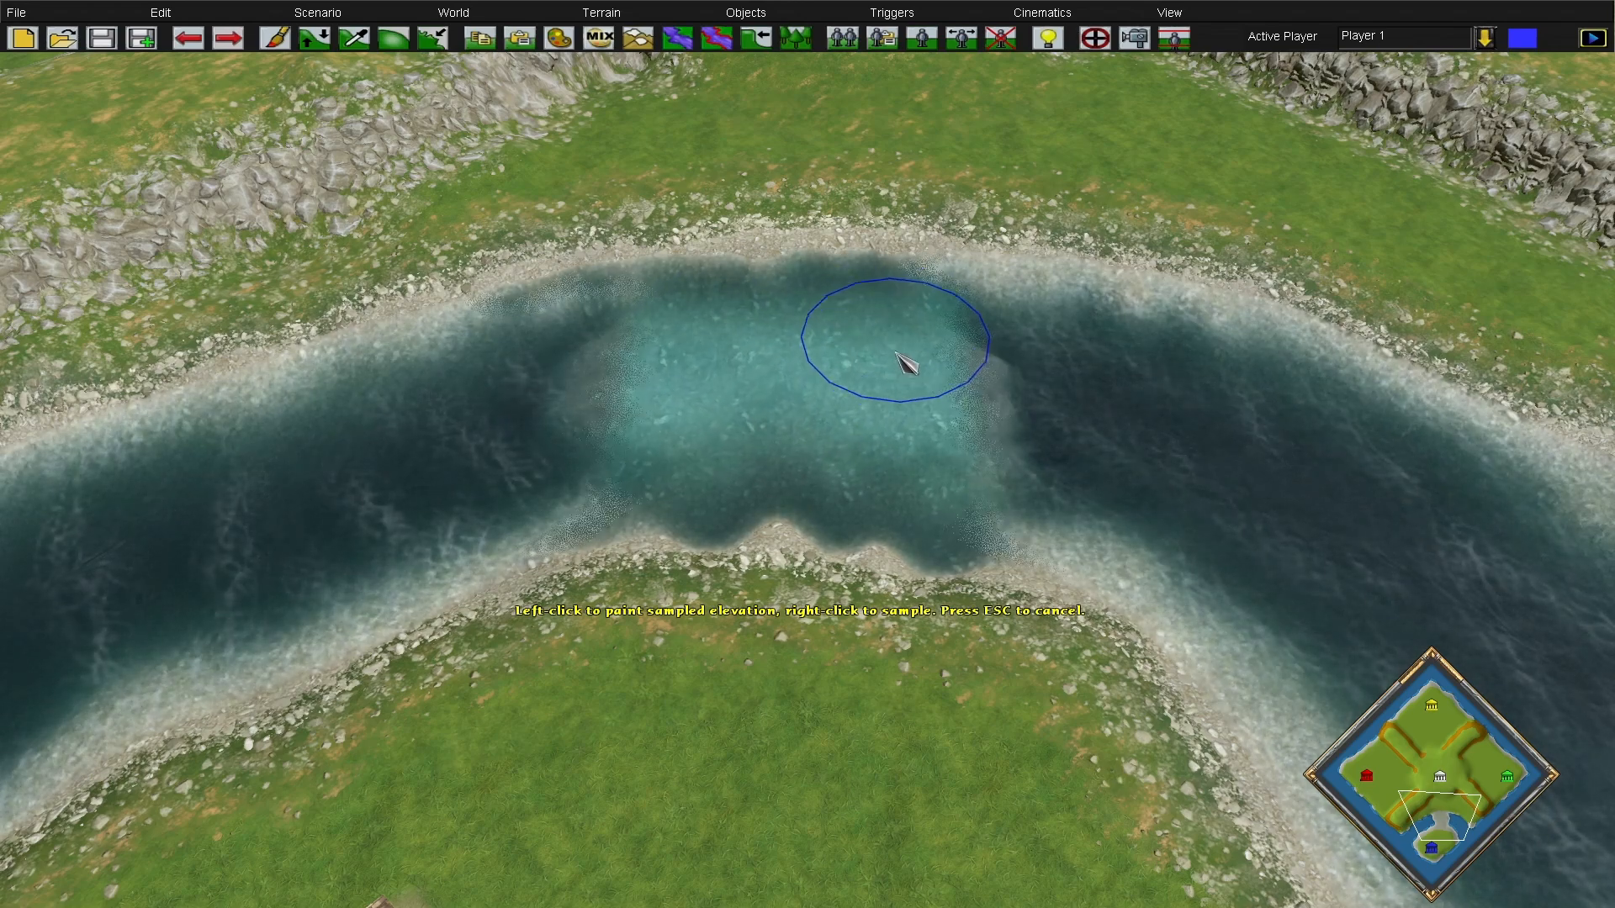
pyautogui.press('Escape')
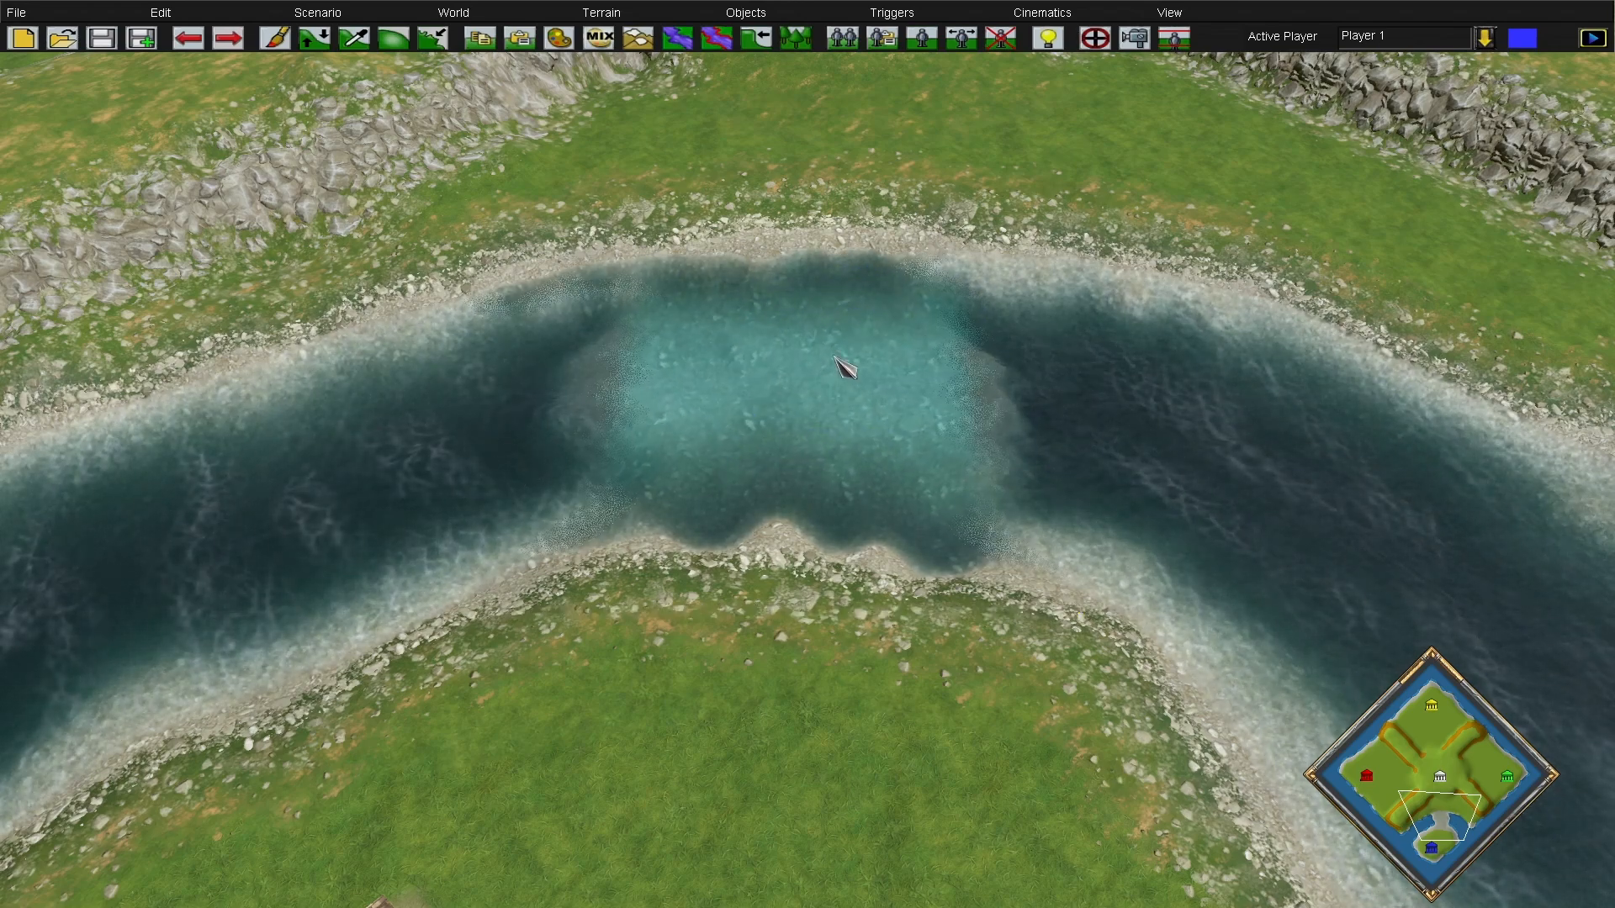
# Check whether a Hoplite and a Bireme from the Units category can be placed on the shallow crossing, without placing either
pyautogui.click(932, 37)
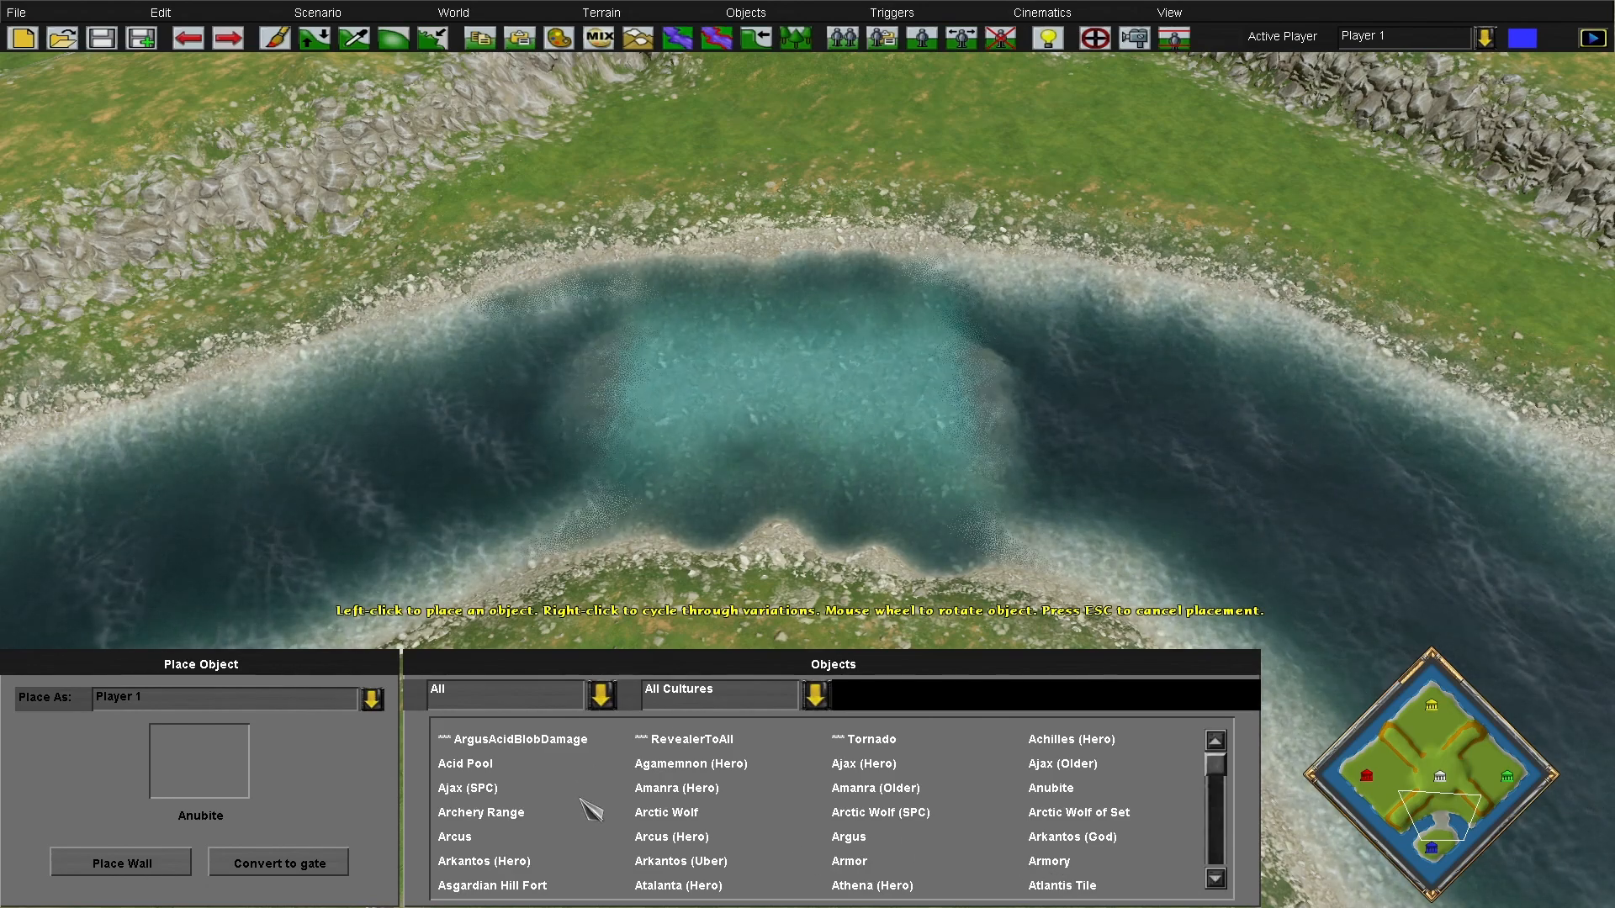
pyautogui.click(505, 700)
pyautogui.click(517, 761)
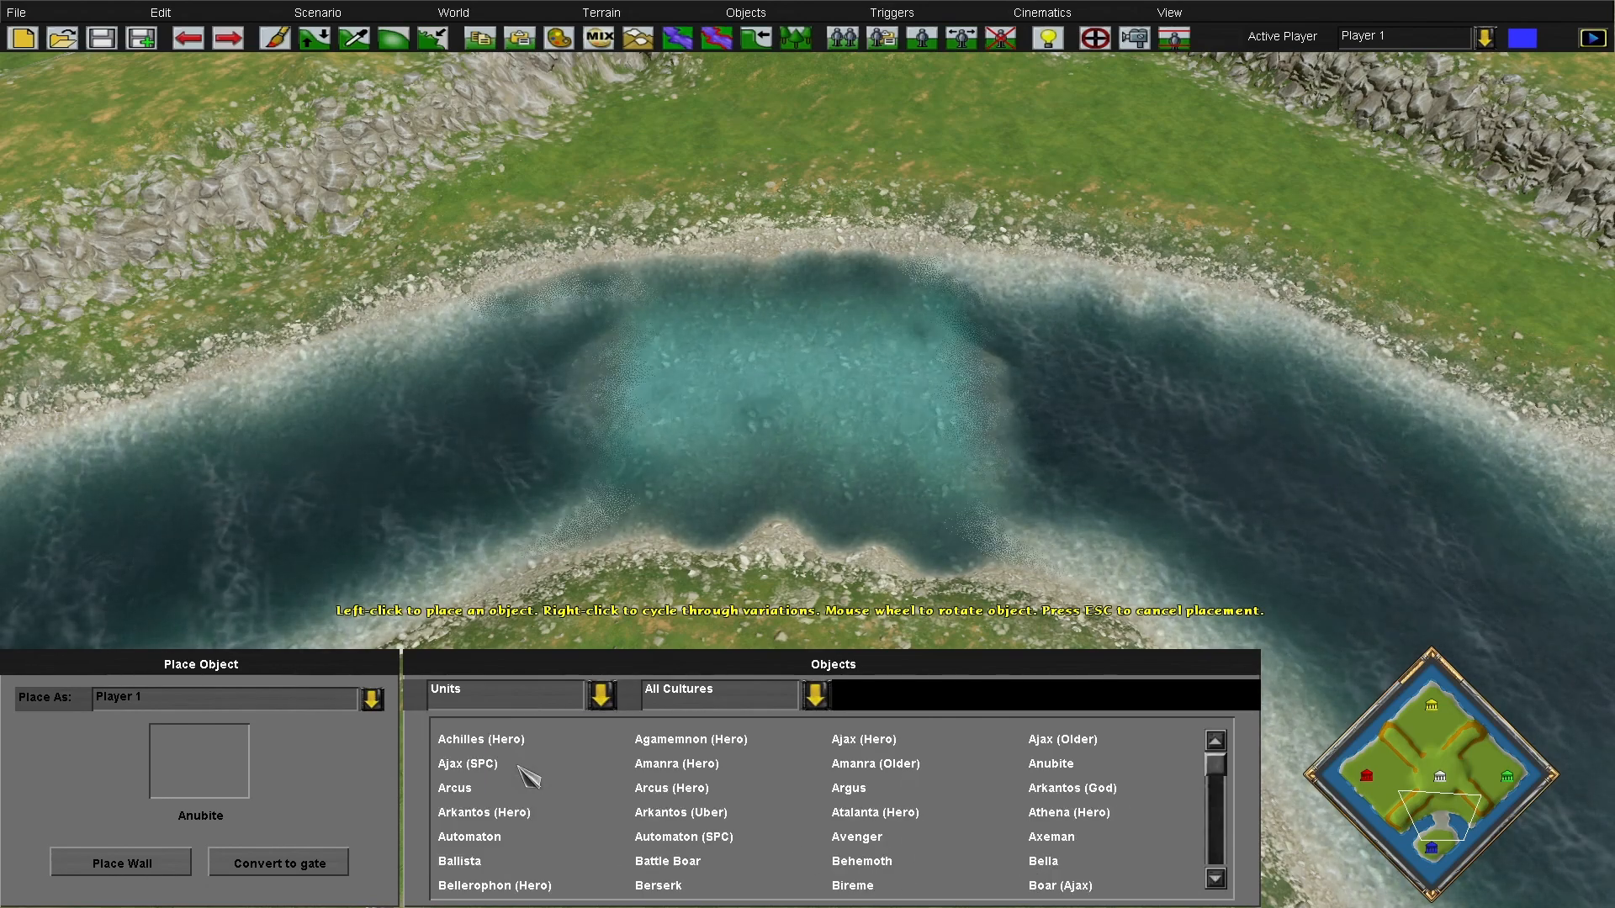
pyautogui.scroll(-5, 833, 824)
pyautogui.click(856, 814)
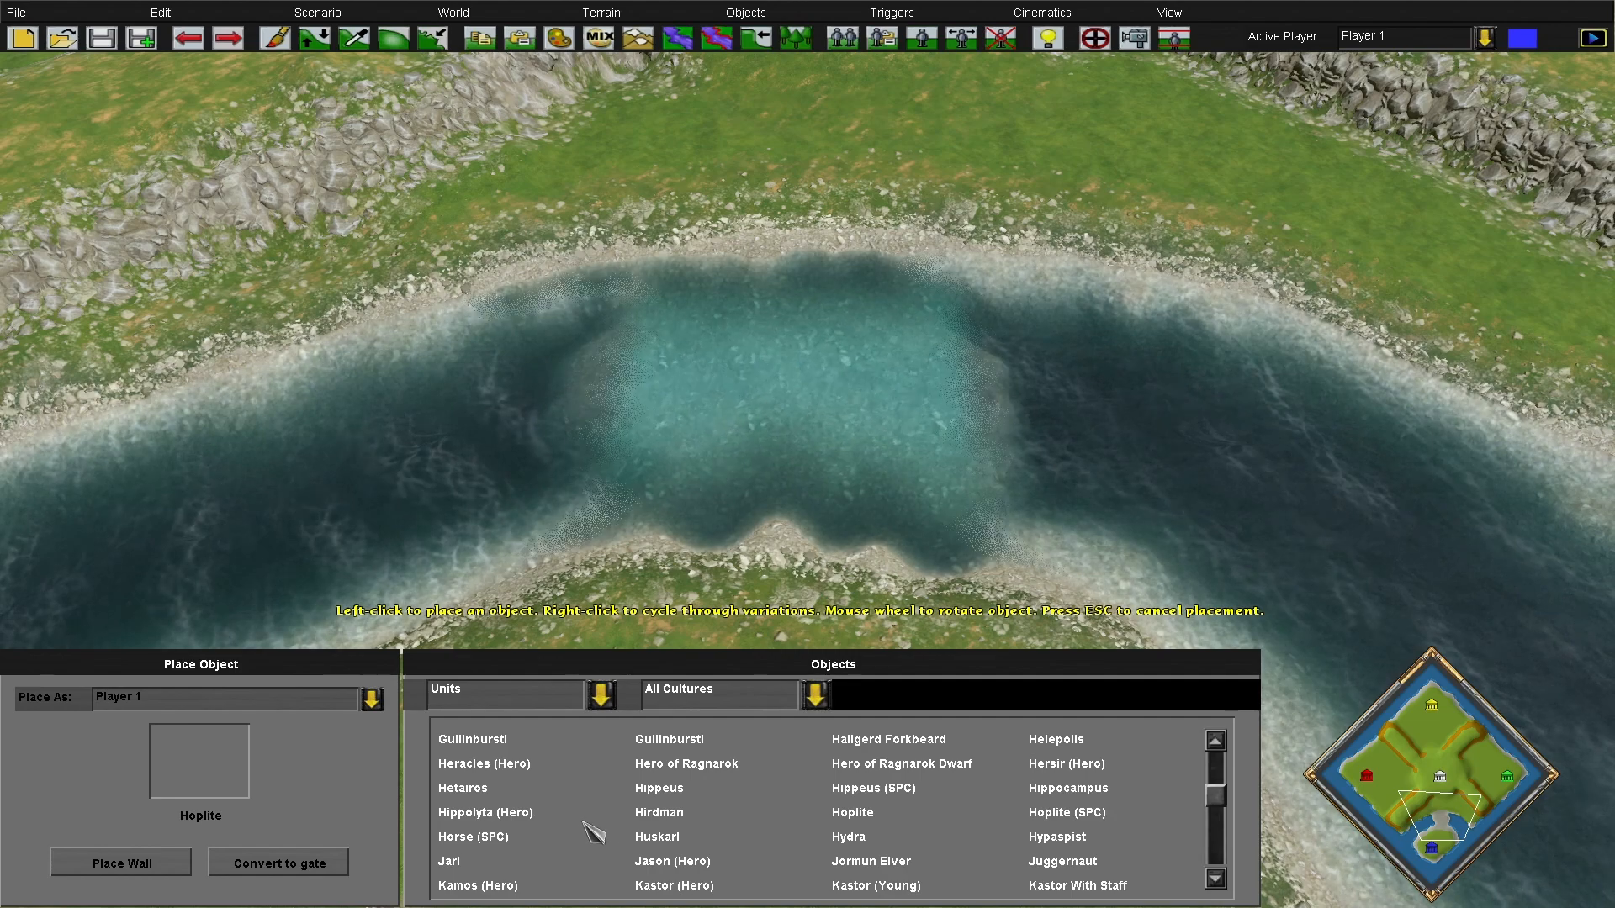
pyautogui.scroll(5, 742, 822)
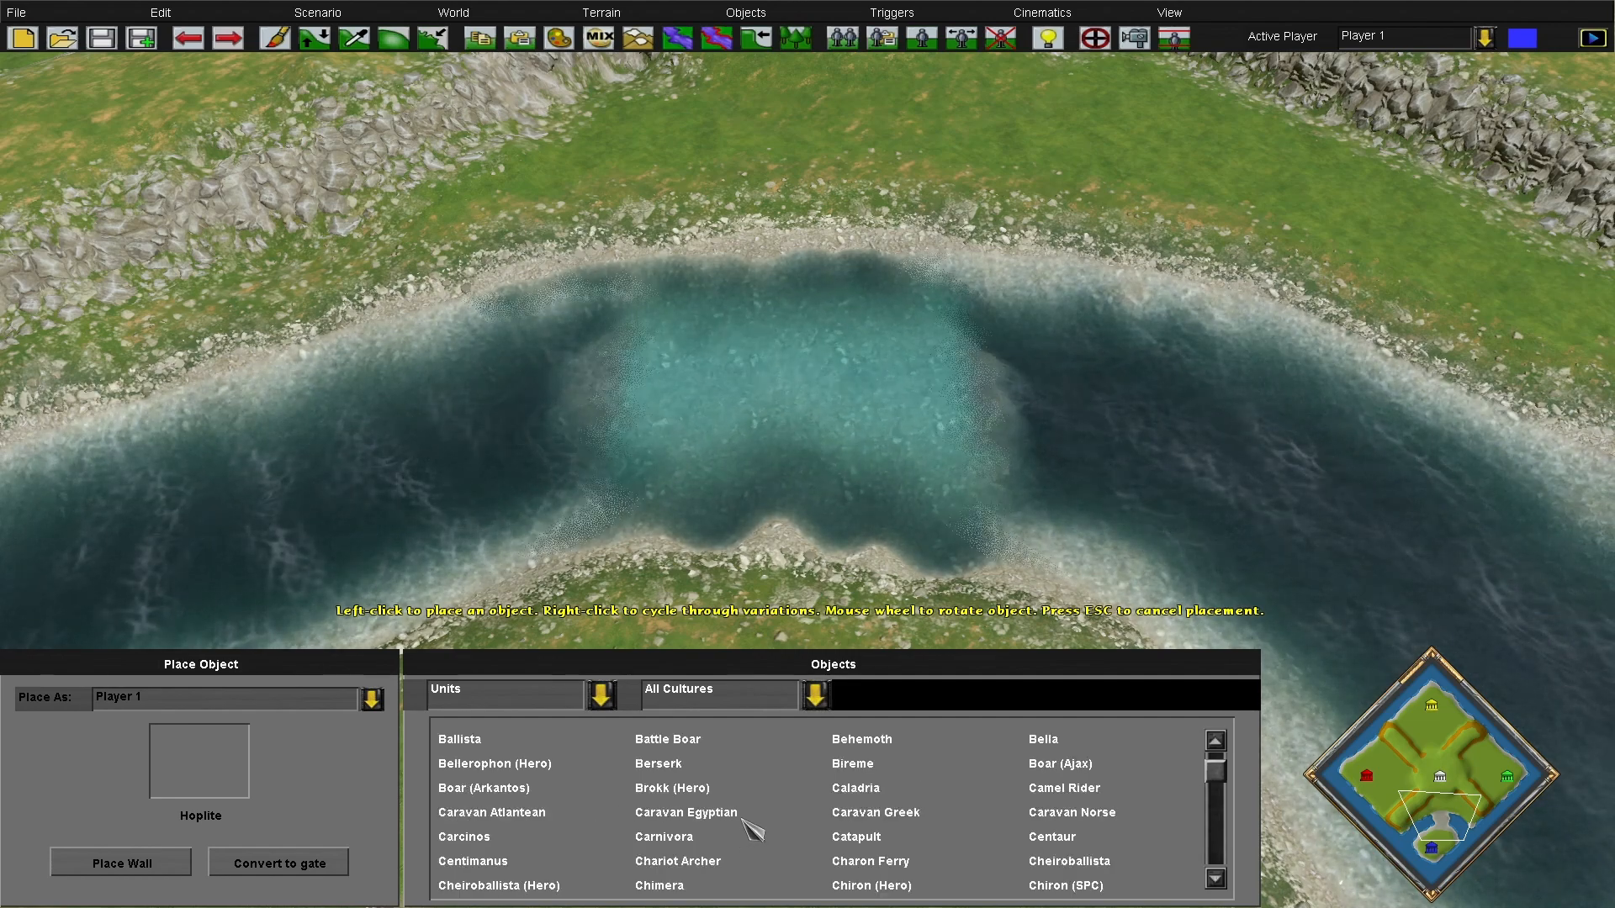
pyautogui.click(870, 768)
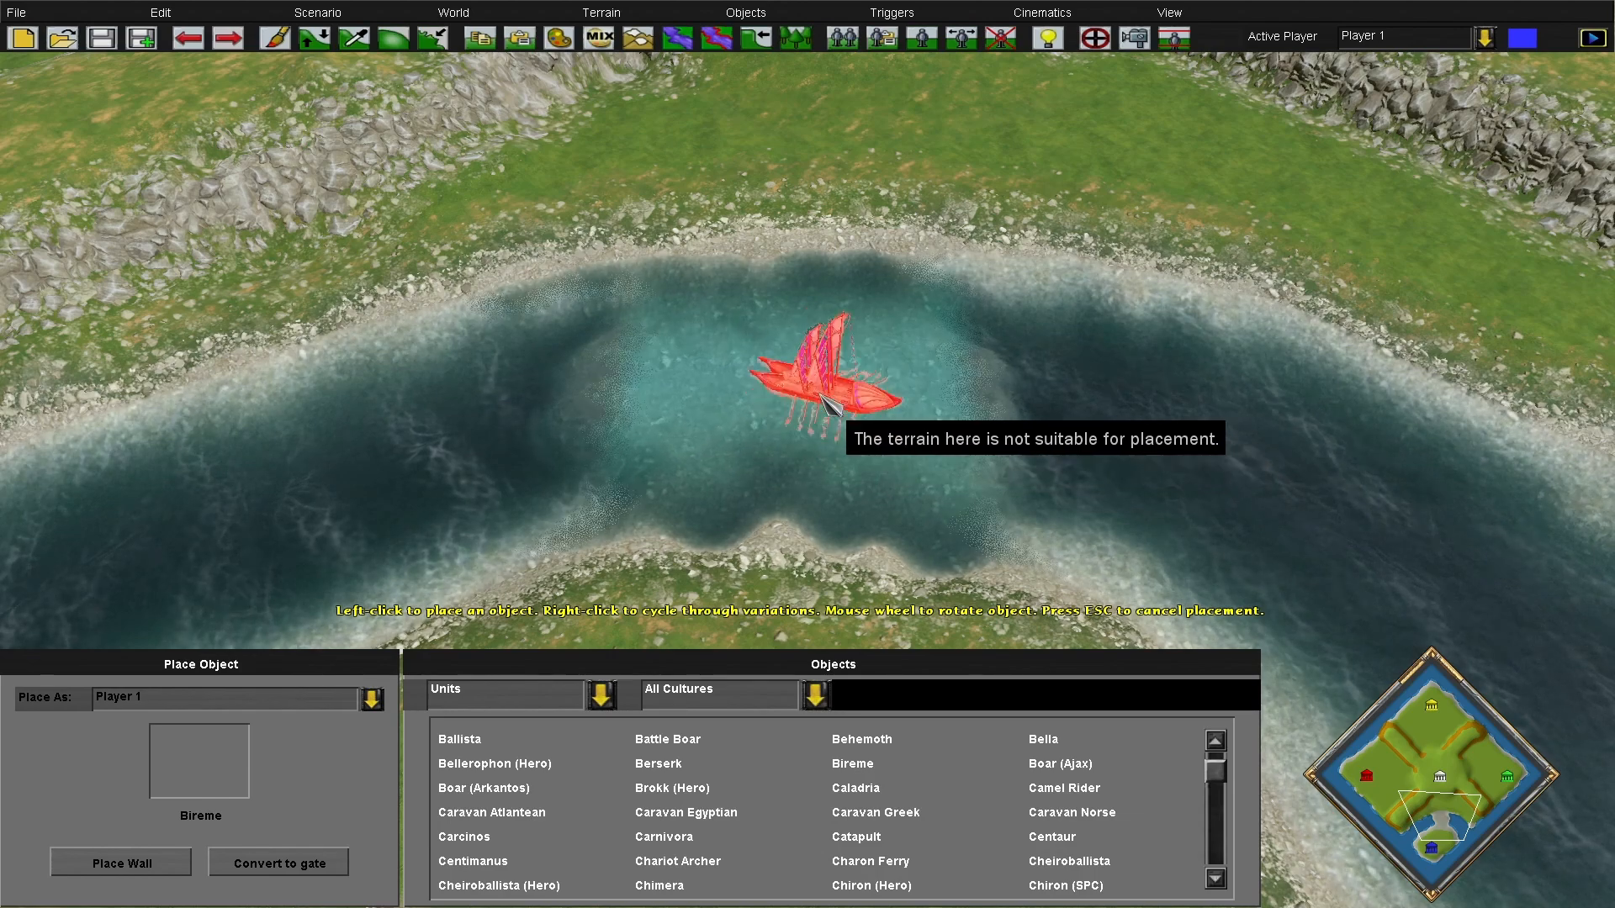
pyautogui.scroll(-3, 820, 404)
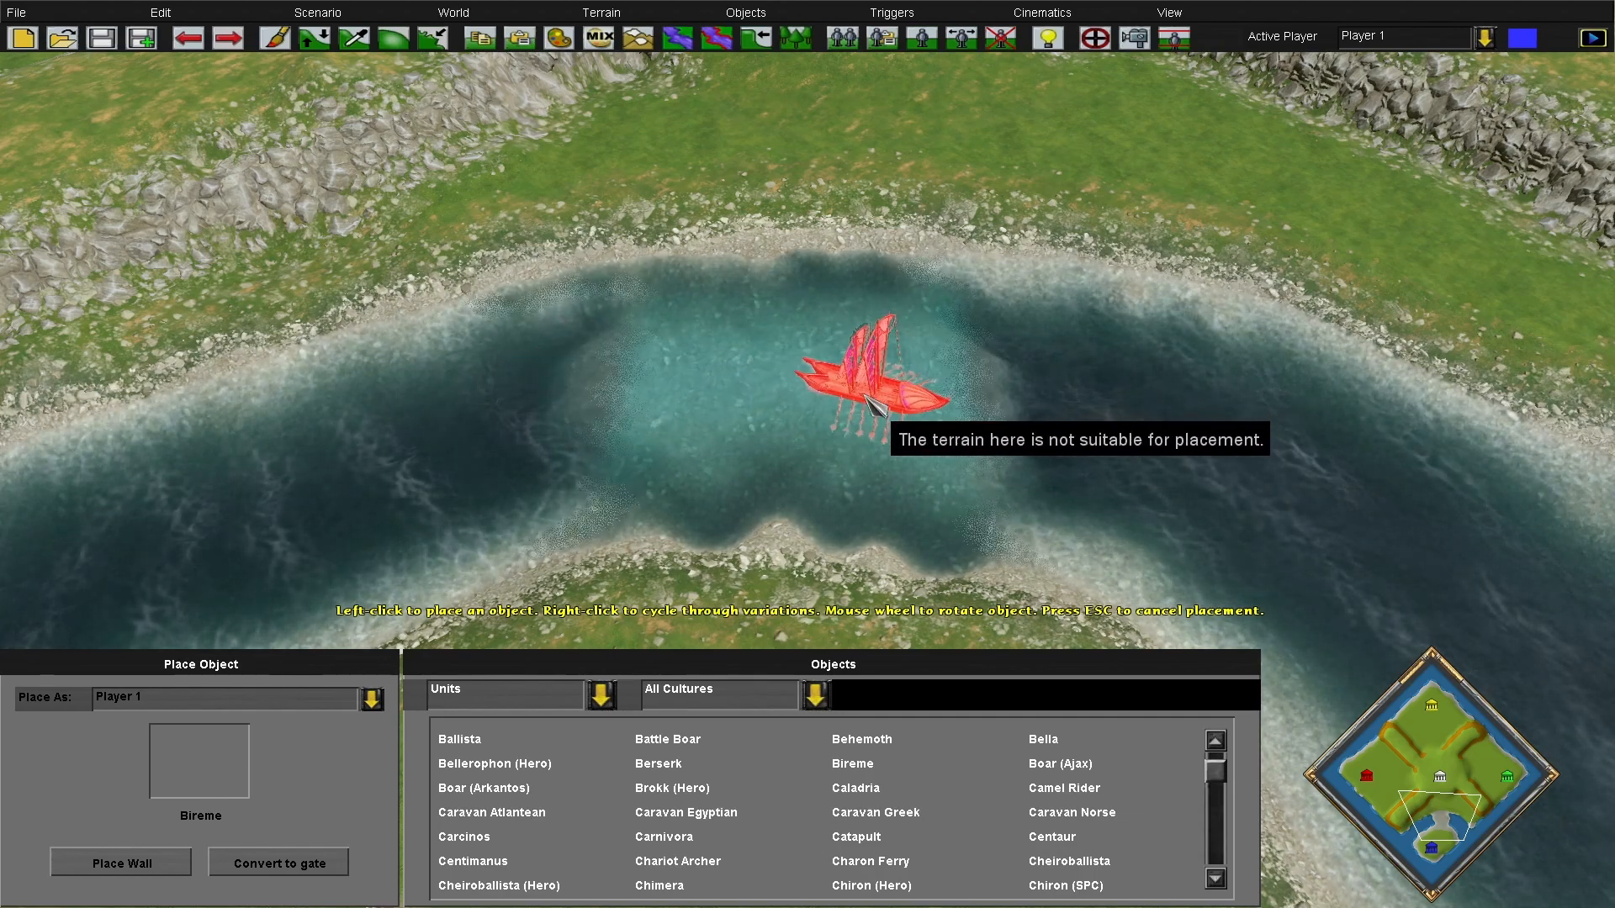
pyautogui.press('Escape')
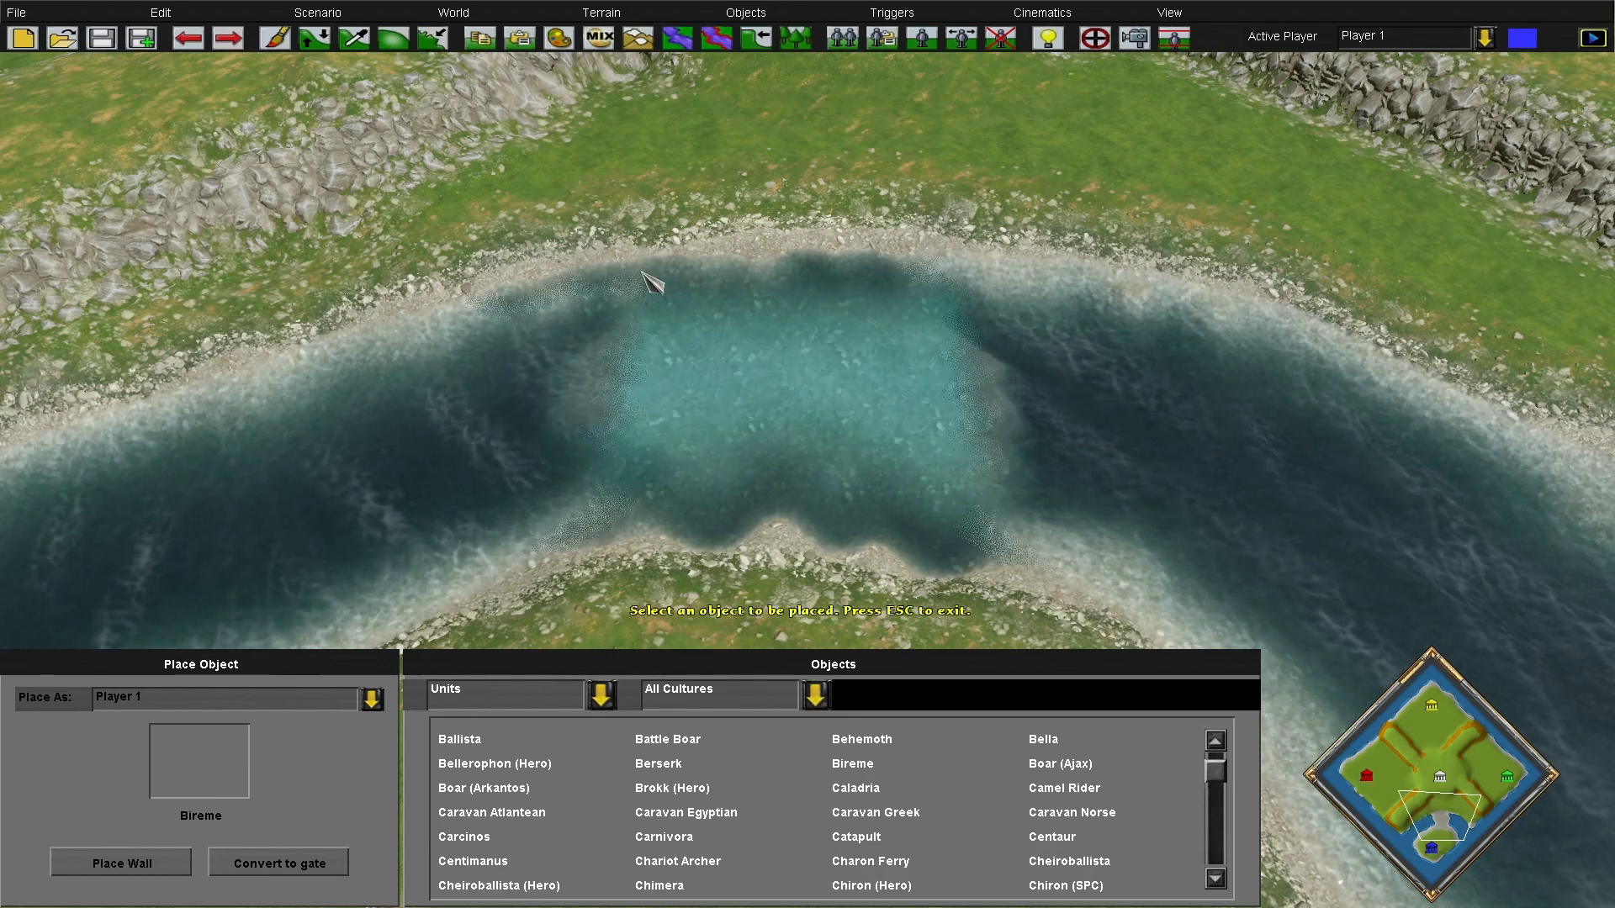
pyautogui.press('Escape')
# Adjust the elevation of the shallow crossing subtly, using a smaller circular brush and the slowest speed
pyautogui.click(316, 39)
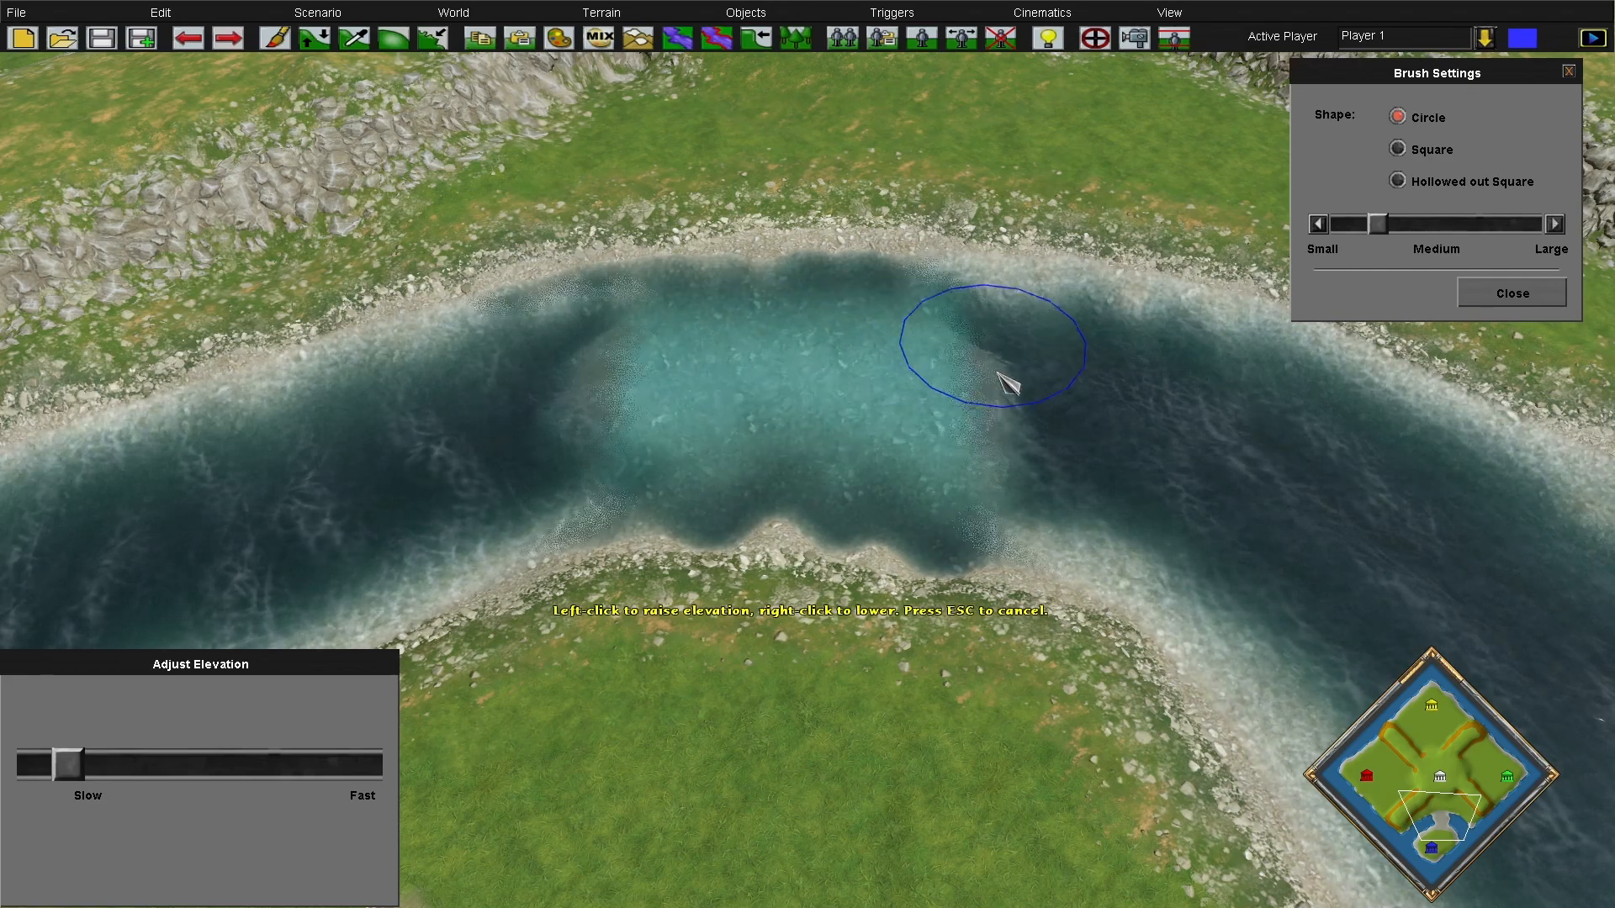
pyautogui.moveTo(1378, 224); pyautogui.dragTo(1360, 224)
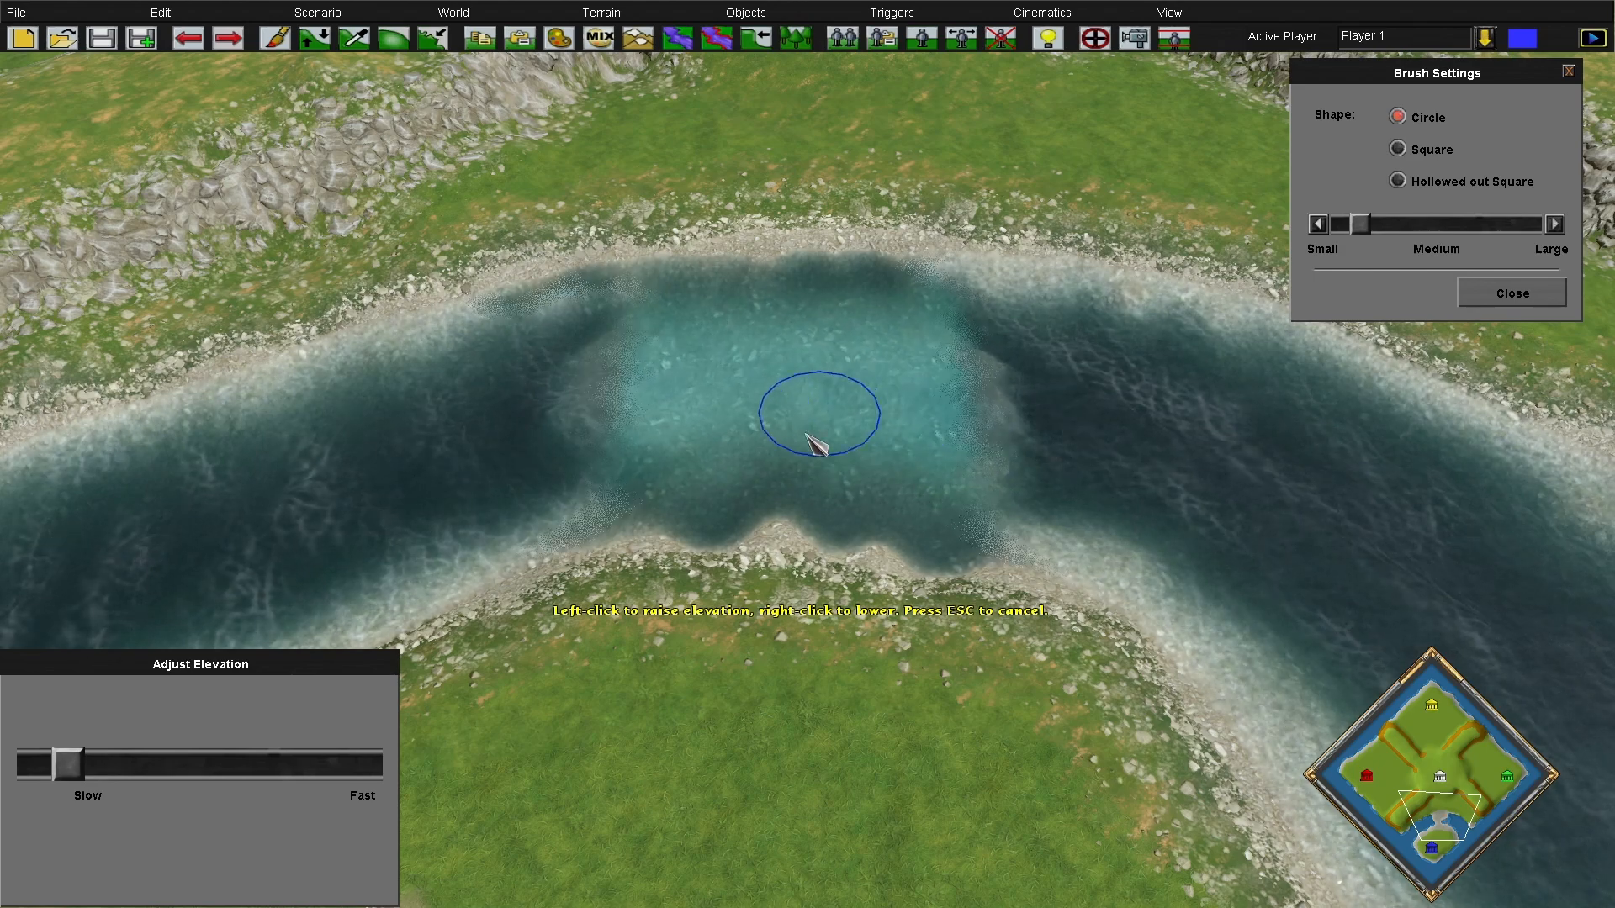
pyautogui.moveTo(61, 779); pyautogui.dragTo(27, 779)
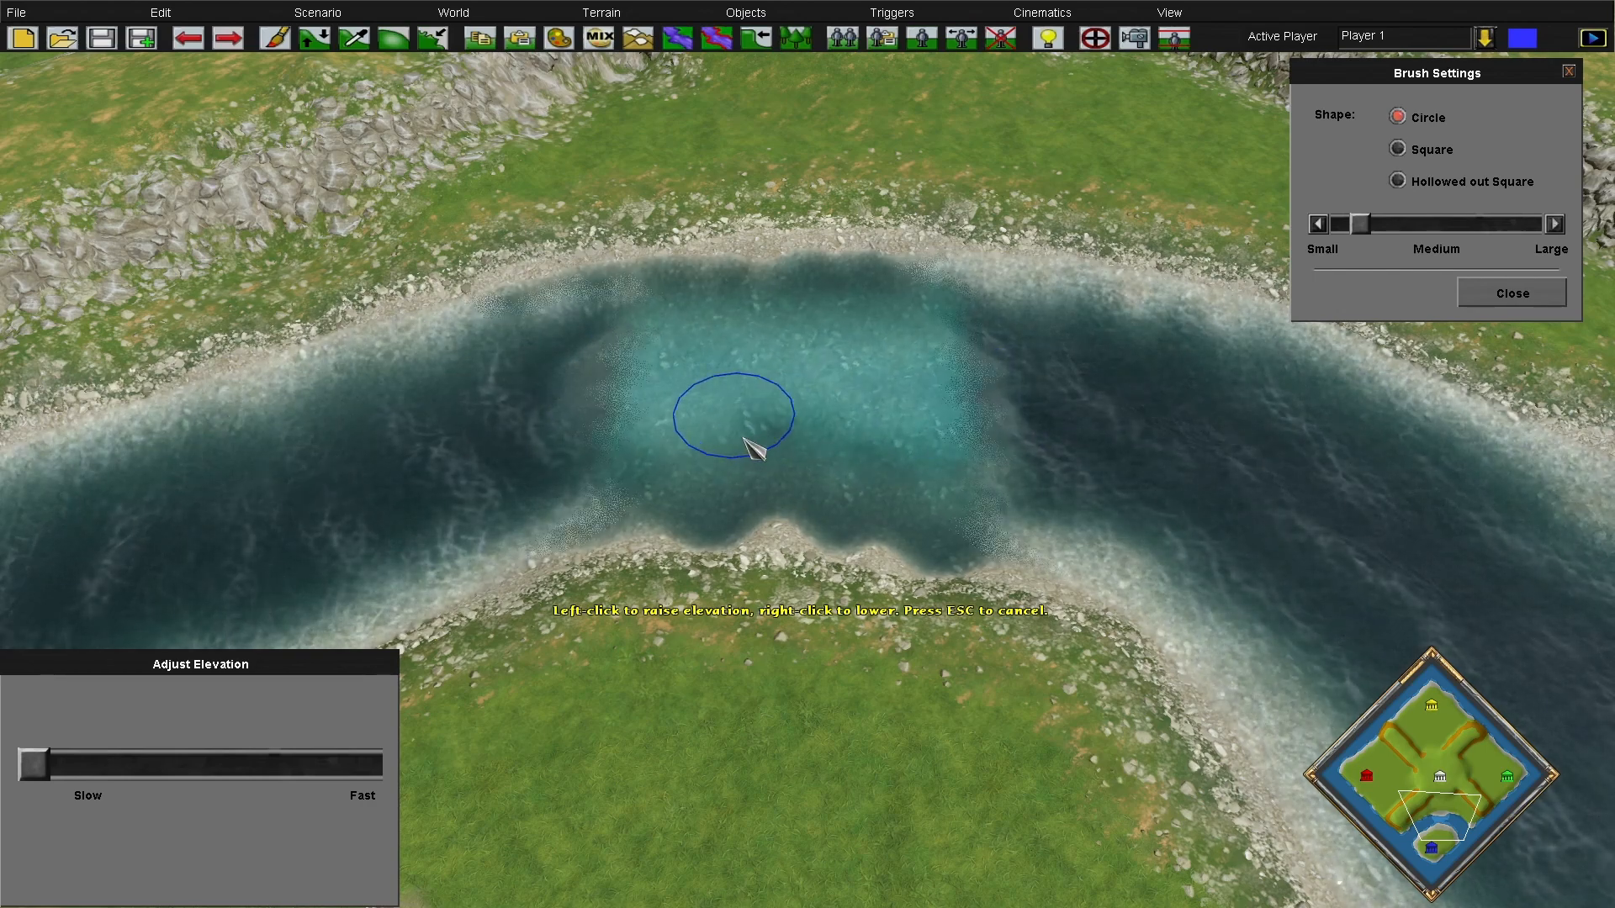
pyautogui.press('Escape')
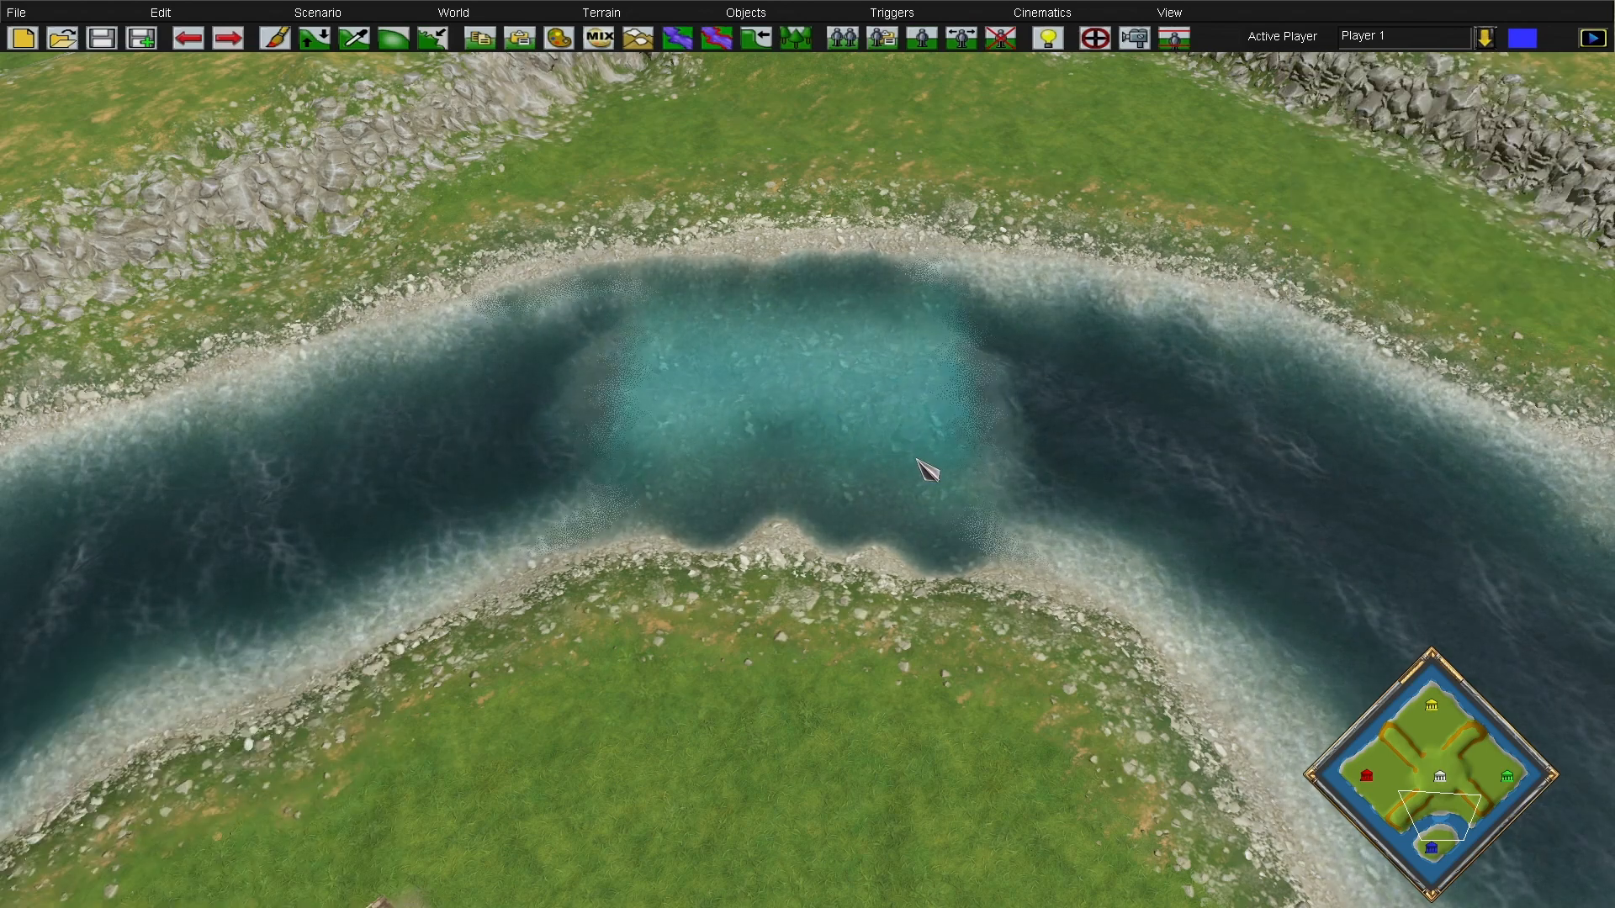
# Check Hoplite placement on the crossing and place a Player 1 Bireme in the deep river beside the shallows
pyautogui.click(922, 38)
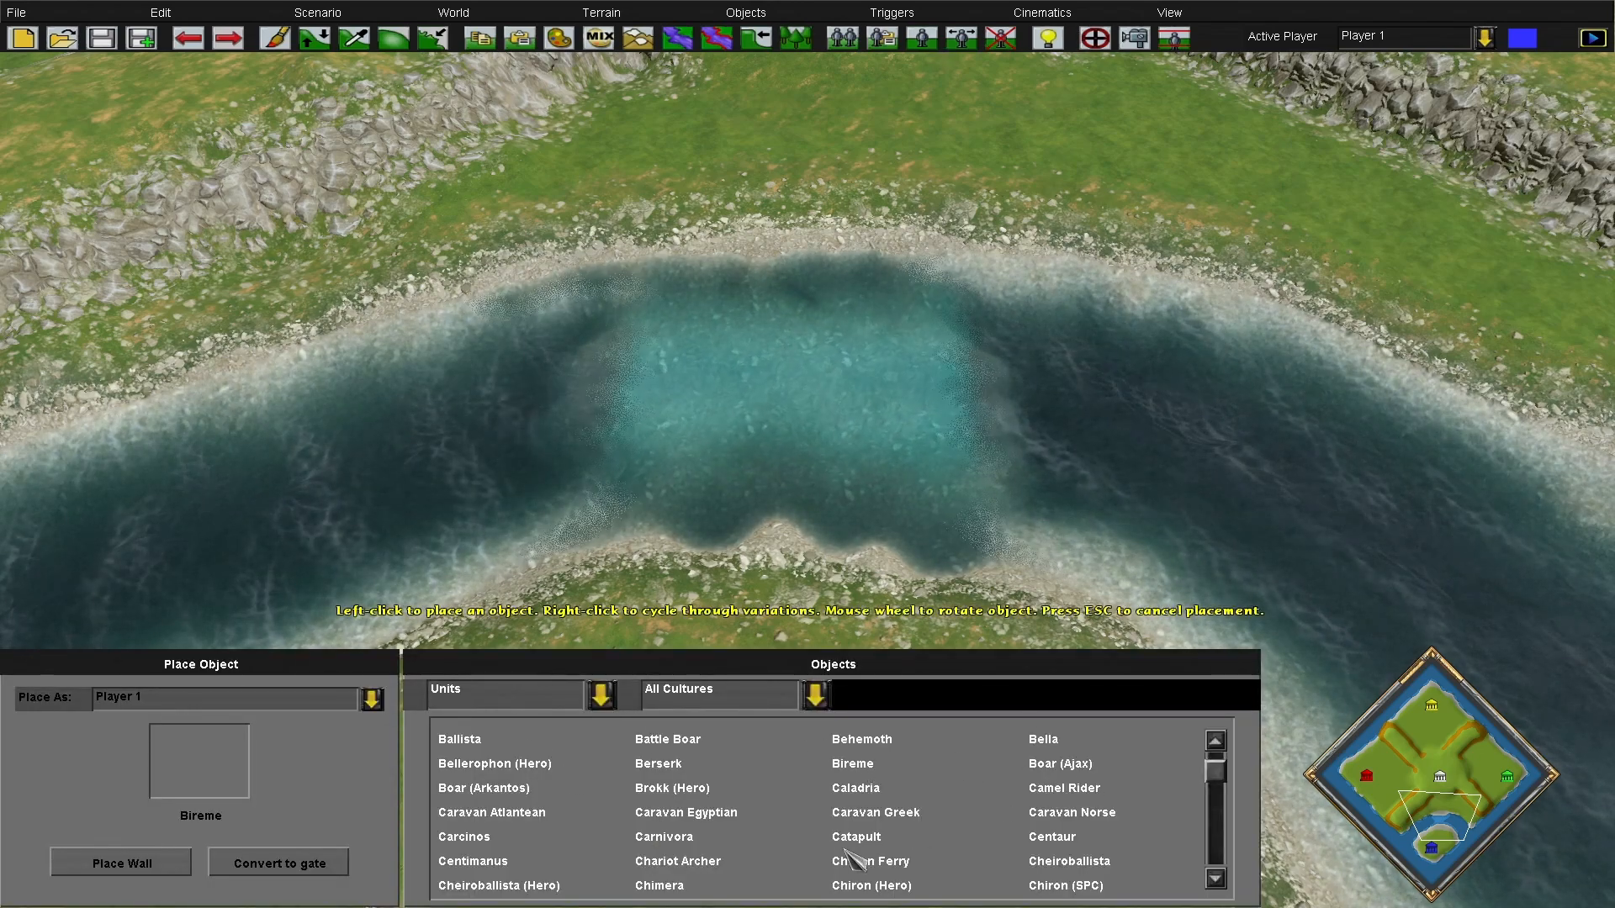
pyautogui.scroll(-5, 841, 820)
pyautogui.click(865, 814)
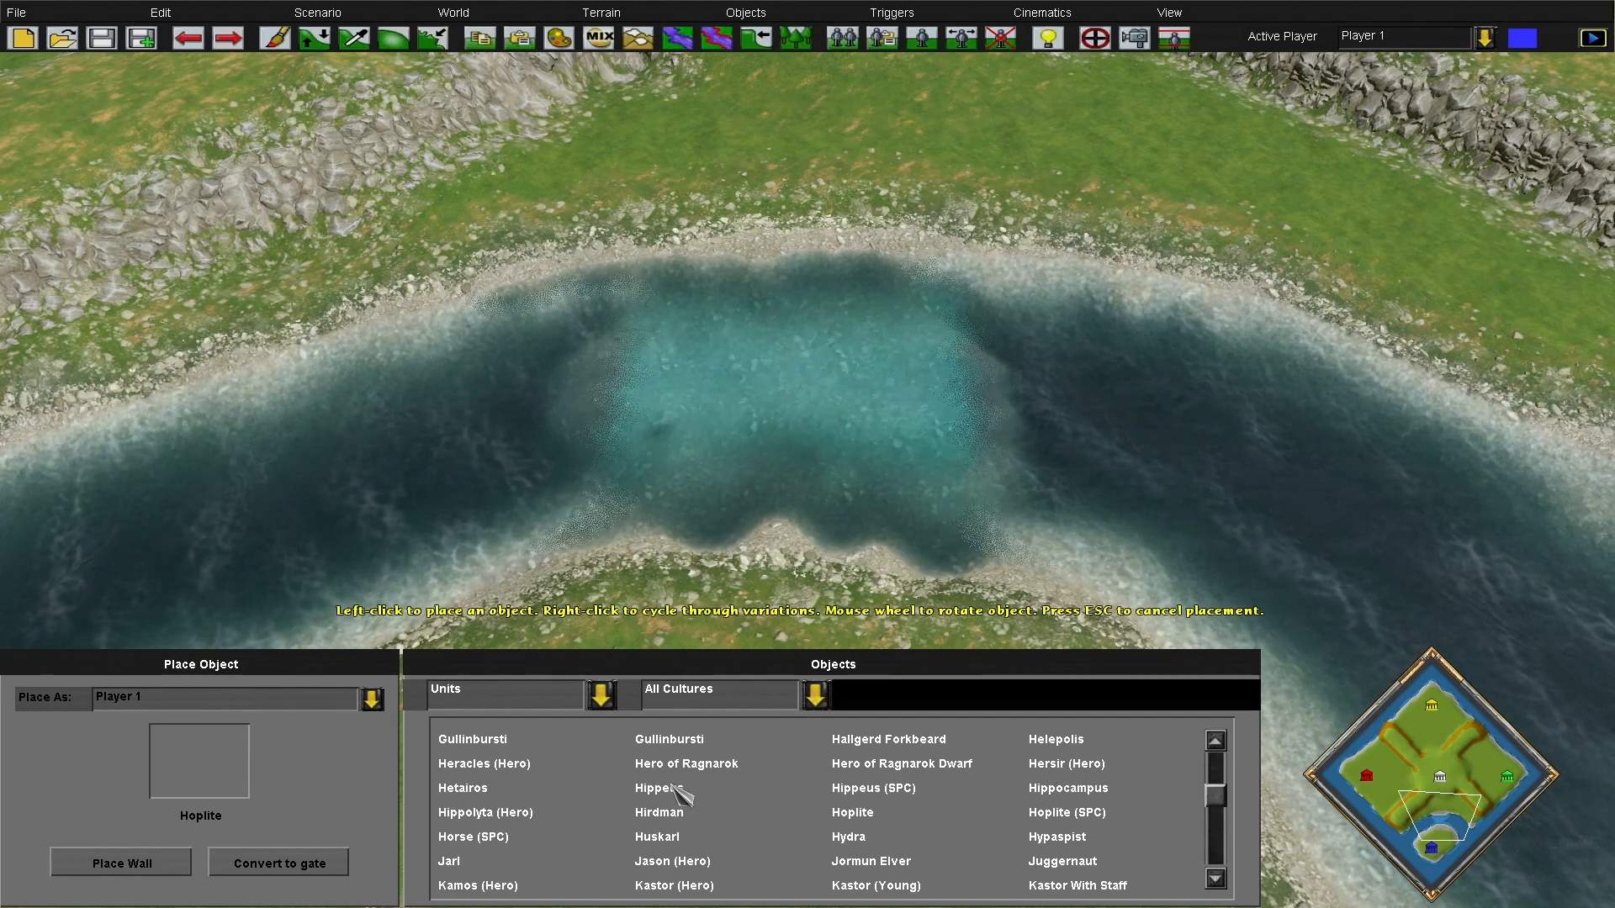
pyautogui.scroll(5, 681, 782)
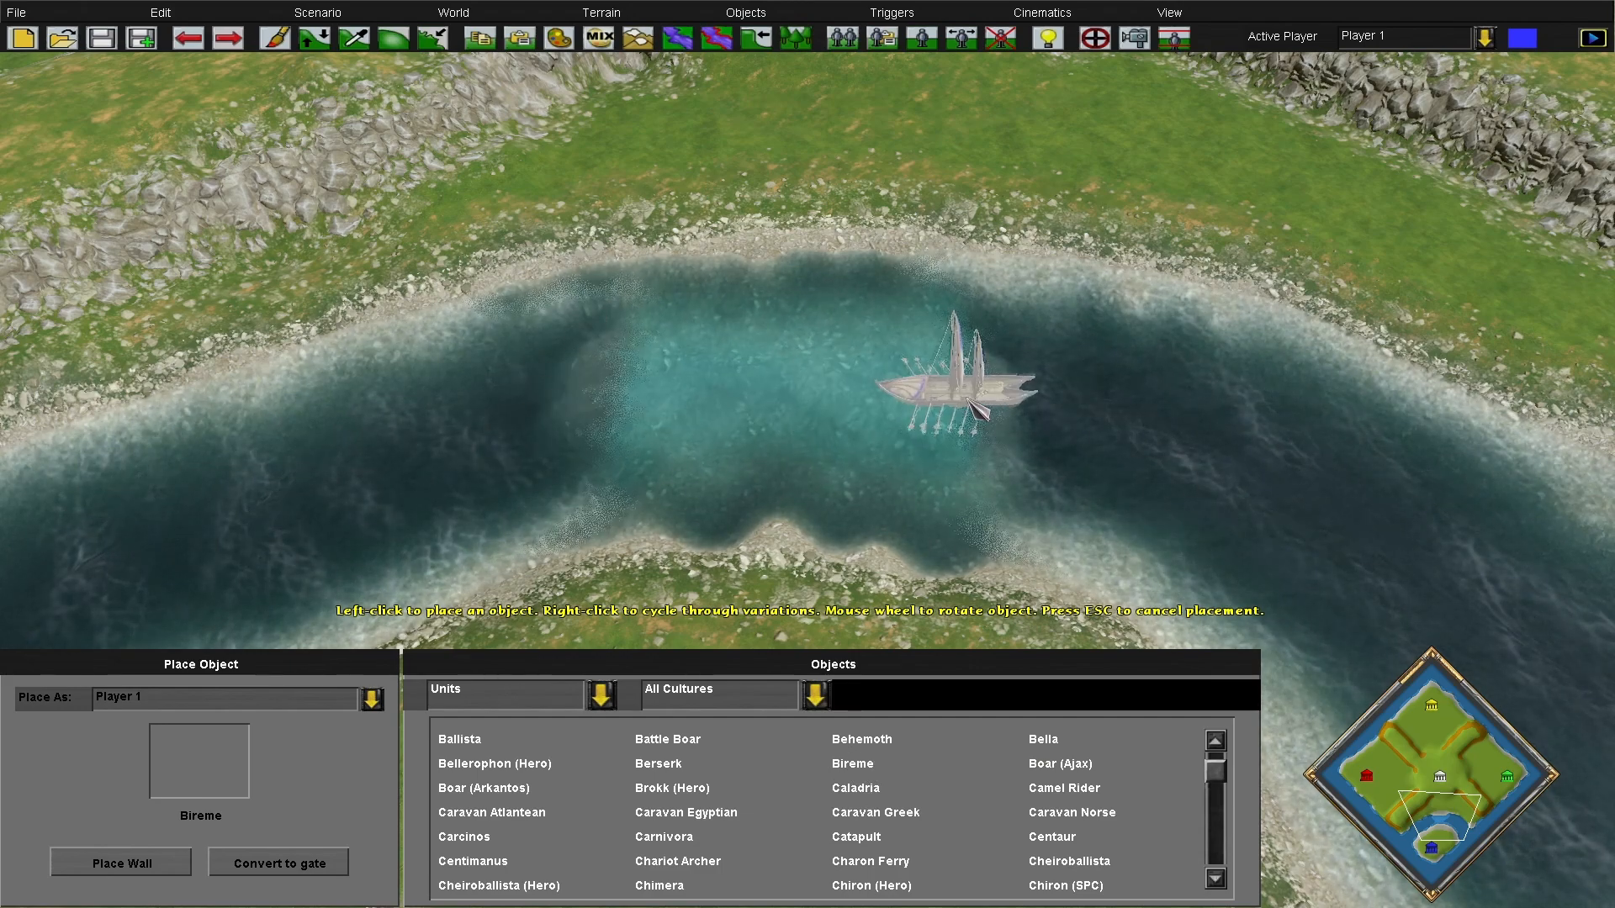
pyautogui.click(425, 425)
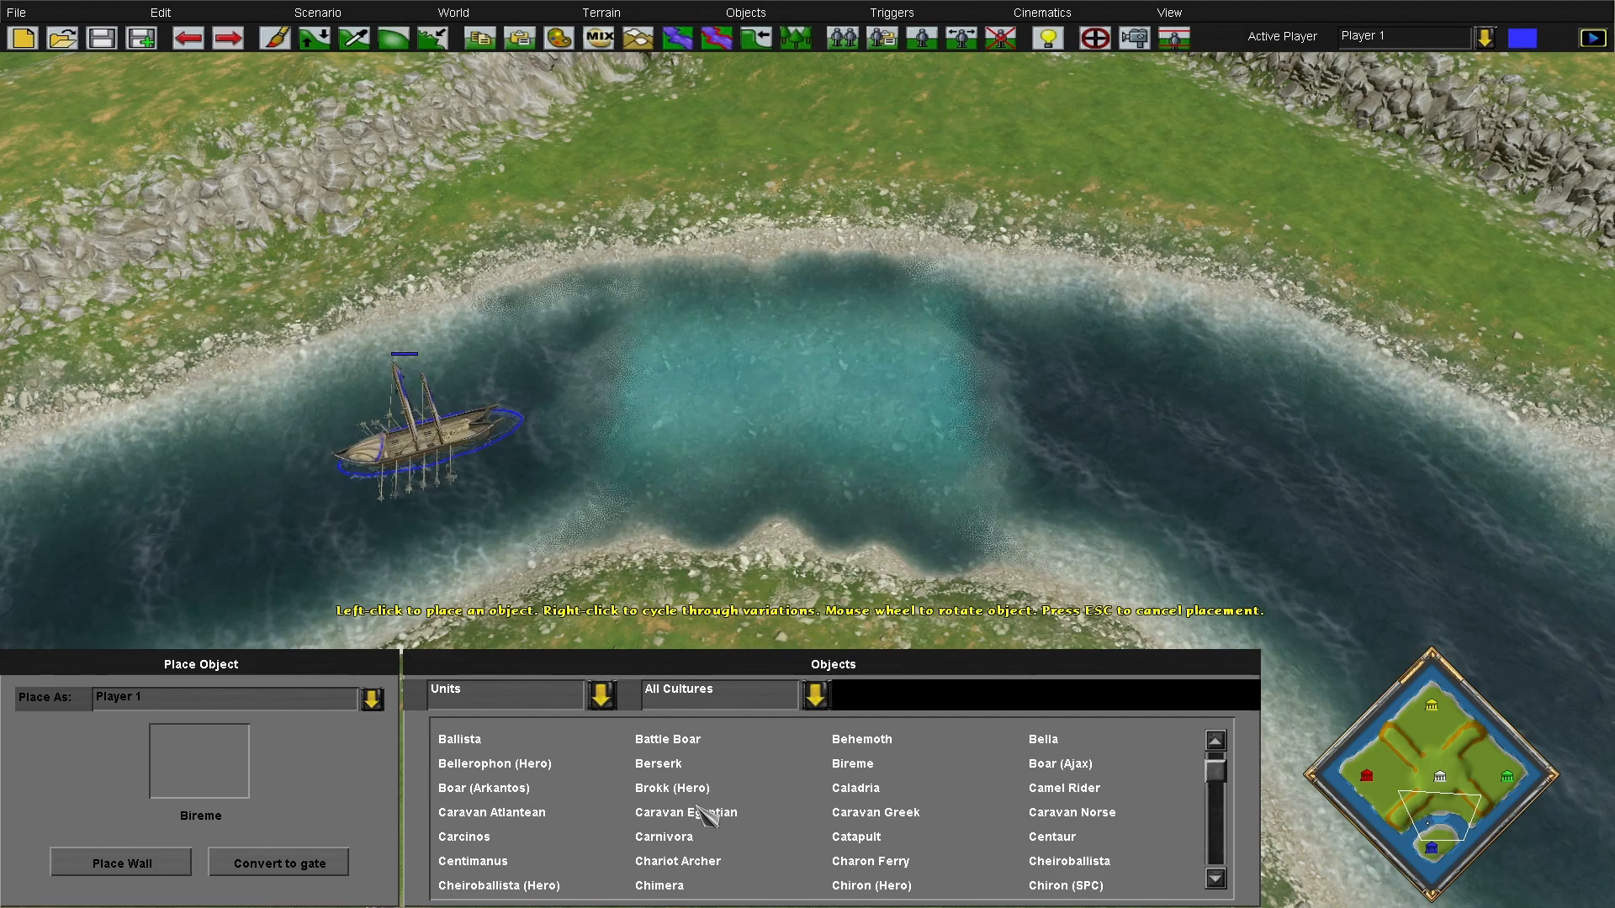
# Place a Player 1 Hoplite on the grass across the river from the blue town, and end object placement
pyautogui.scroll(-5, 721, 814)
pyautogui.click(853, 812)
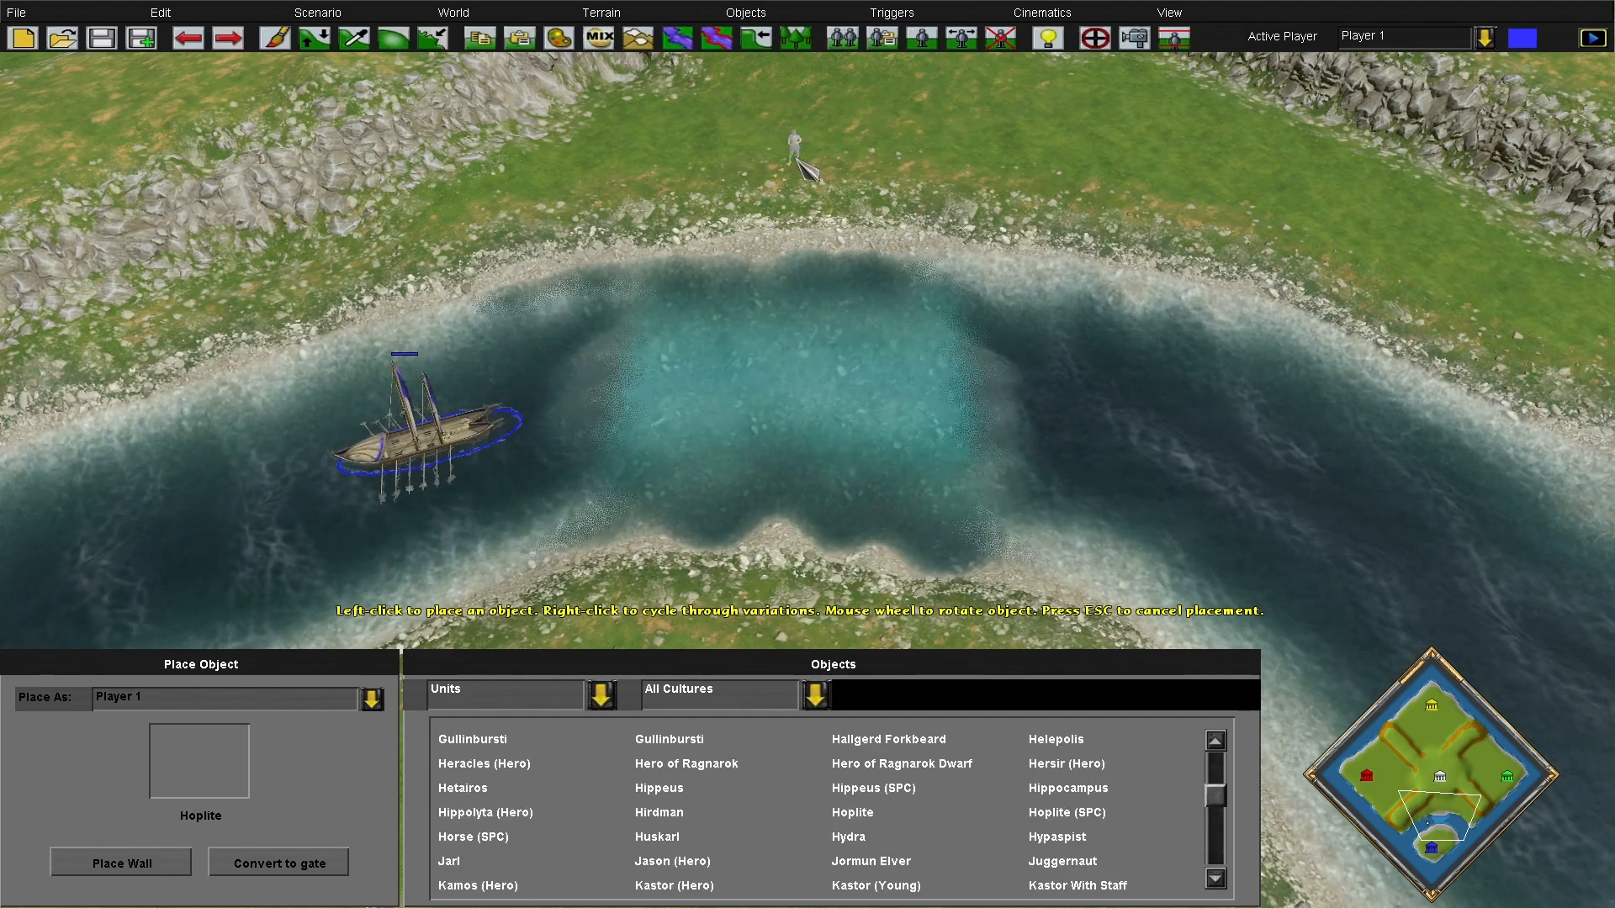
pyautogui.click(806, 180)
pyautogui.press('Escape')
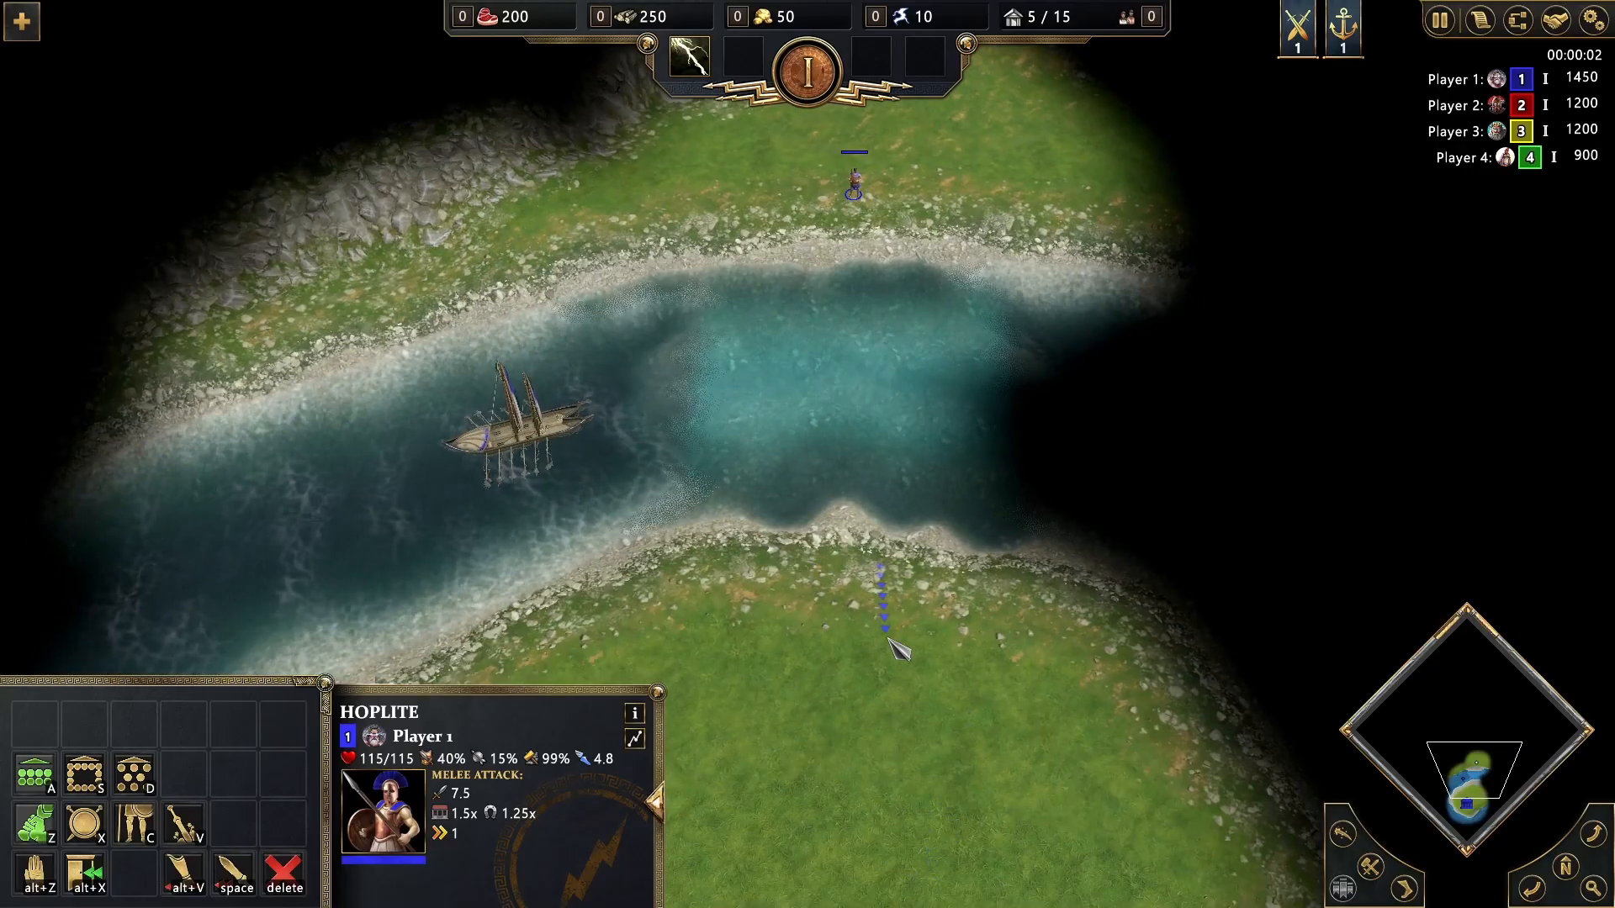
# Playtest the crossing by marching the Hoplite over to the blue town's side and sailing the Bireme through the shallows and back
pyautogui.rightClick(885, 631)
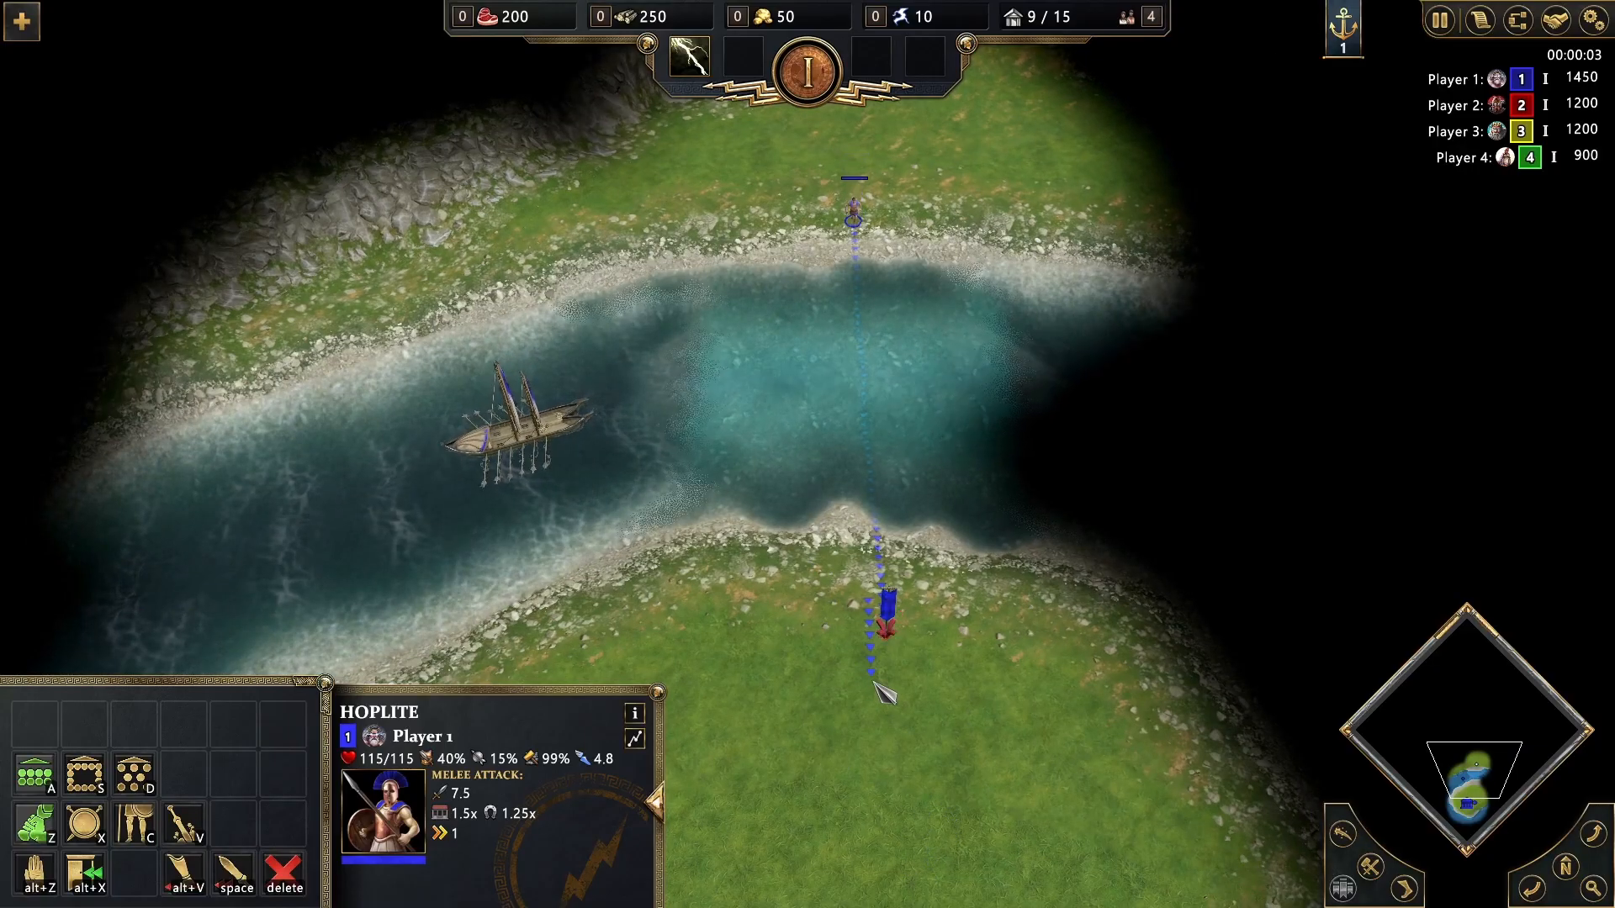
pyautogui.click(523, 437)
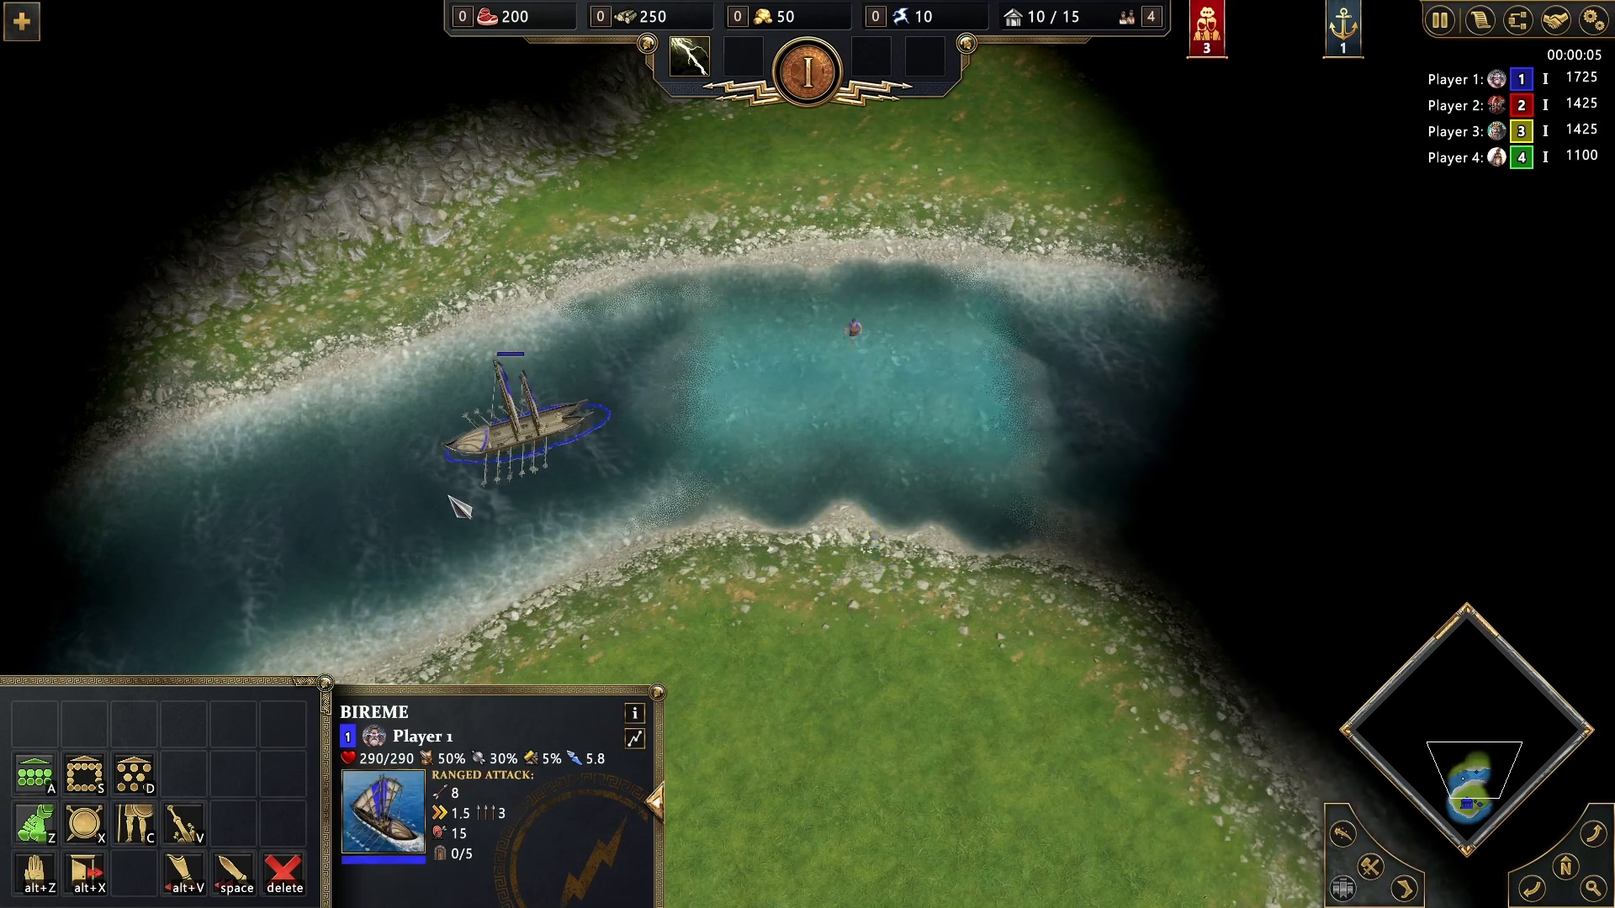
pyautogui.rightClick(1288, 446)
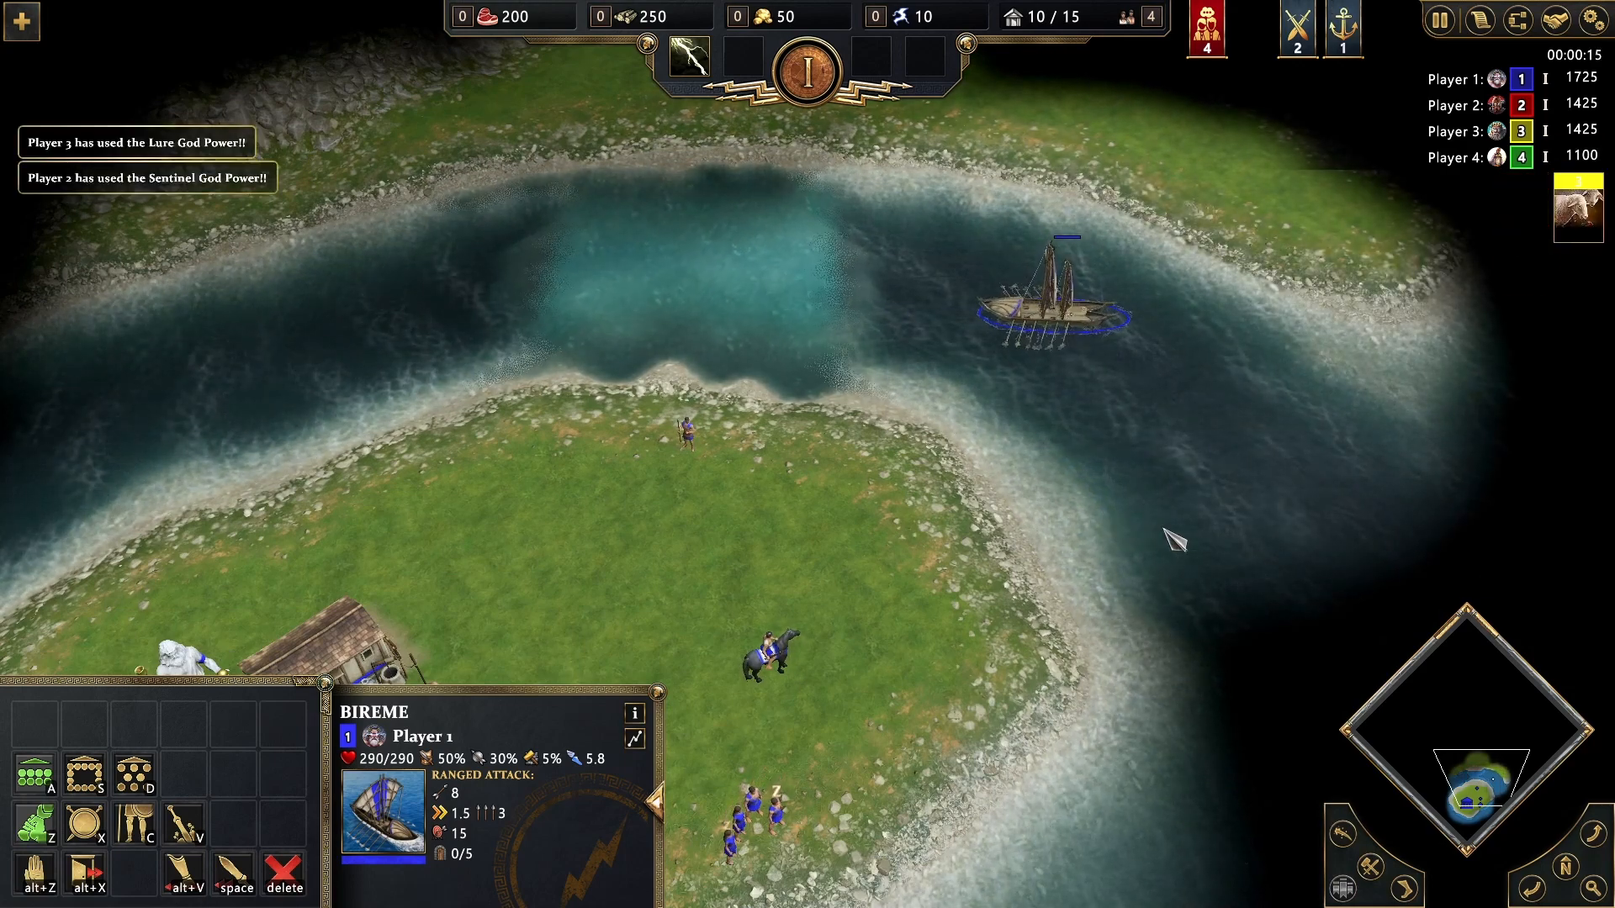
pyautogui.rightClick(1213, 421)
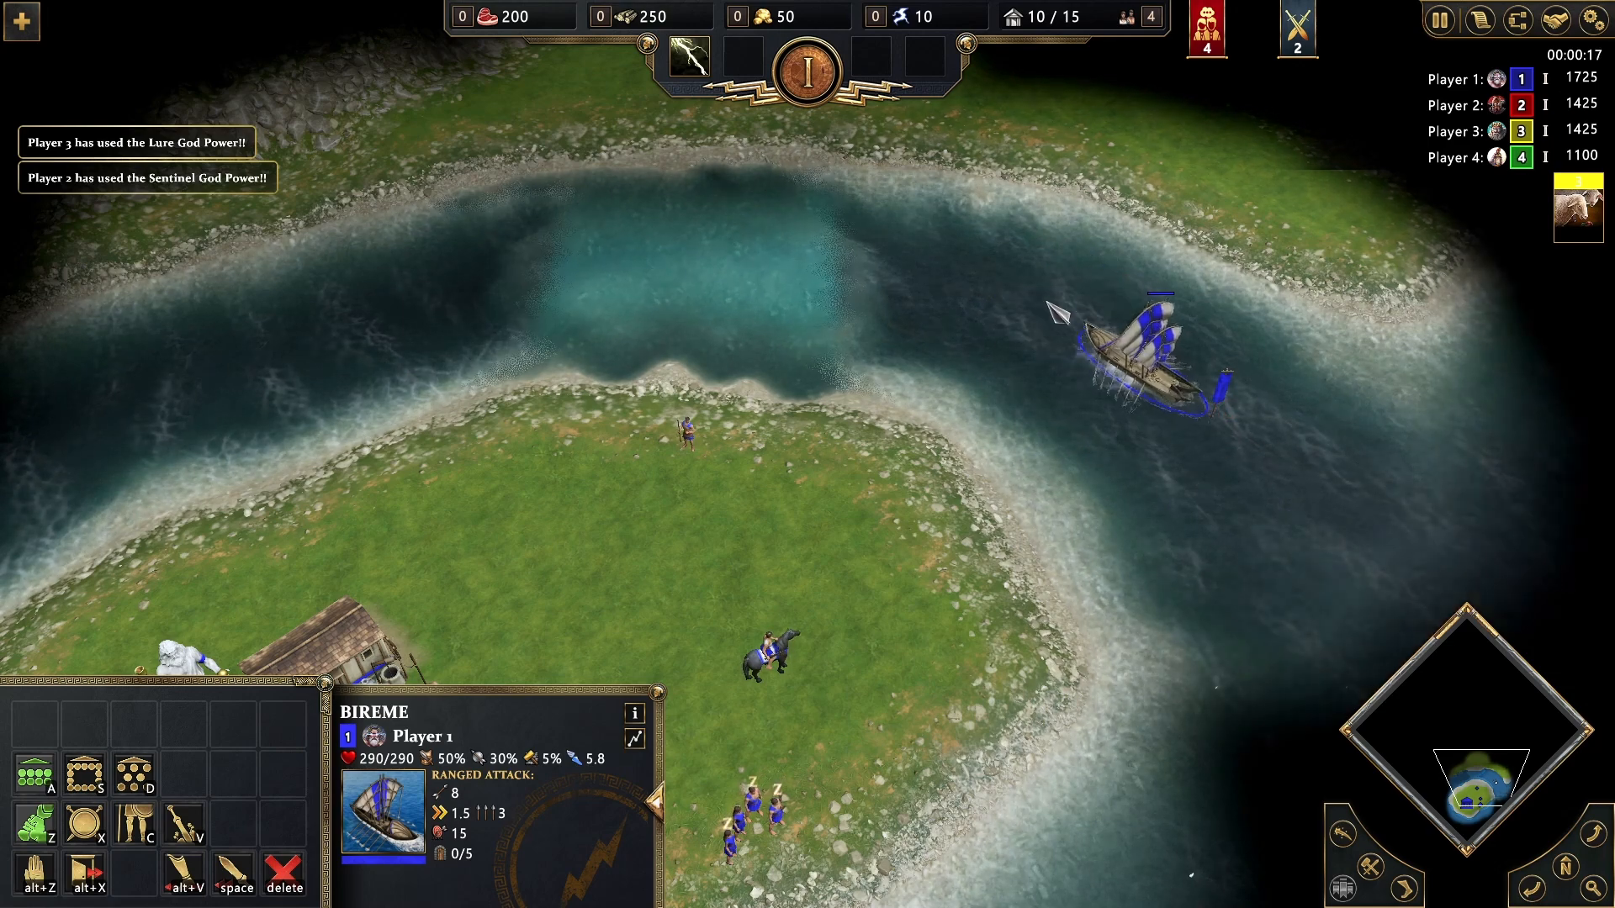
pyautogui.rightClick(978, 318)
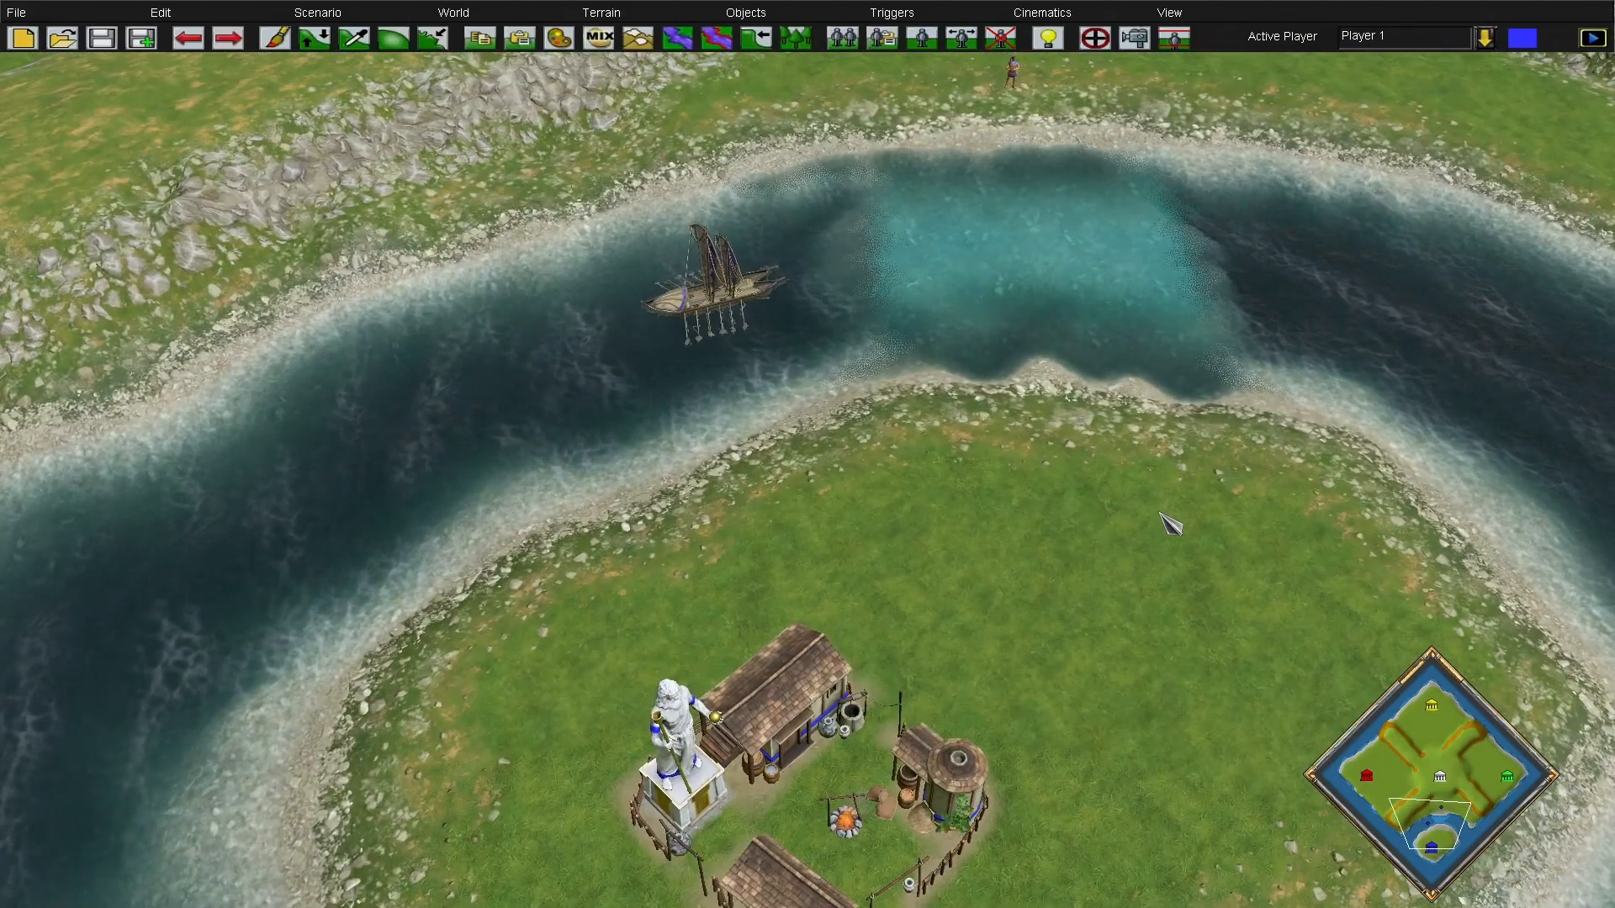
# Load the saved scenario Terrain tutorial.mythscn in place of the river crossing test map
pyautogui.moveTo(1456, 846); pyautogui.dragTo(1433, 837)
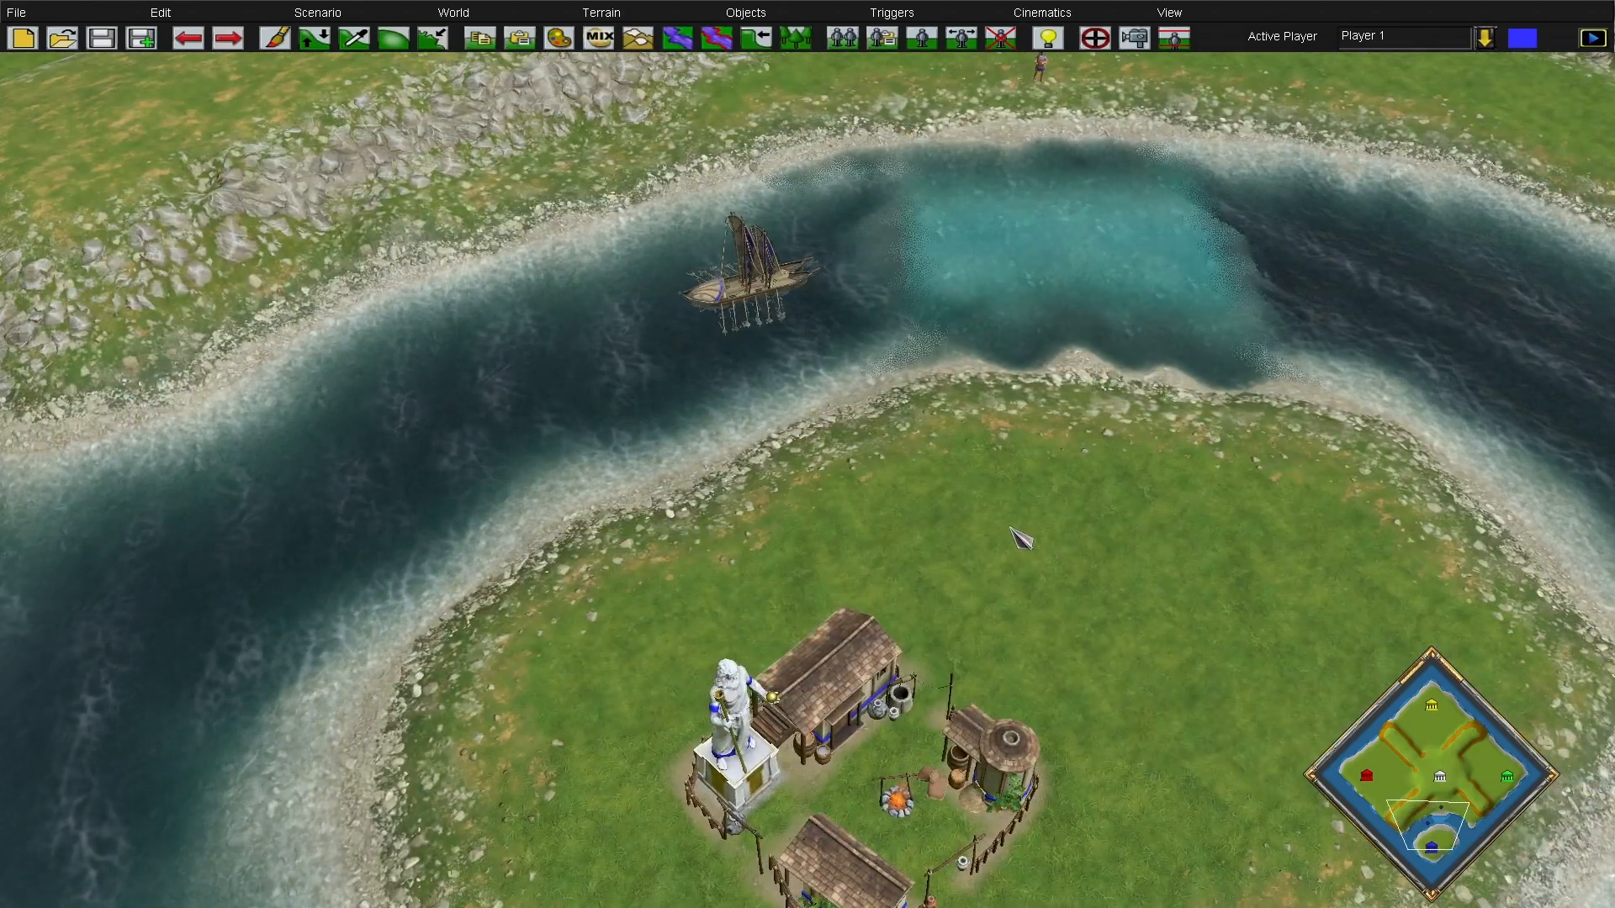
pyautogui.click(70, 19)
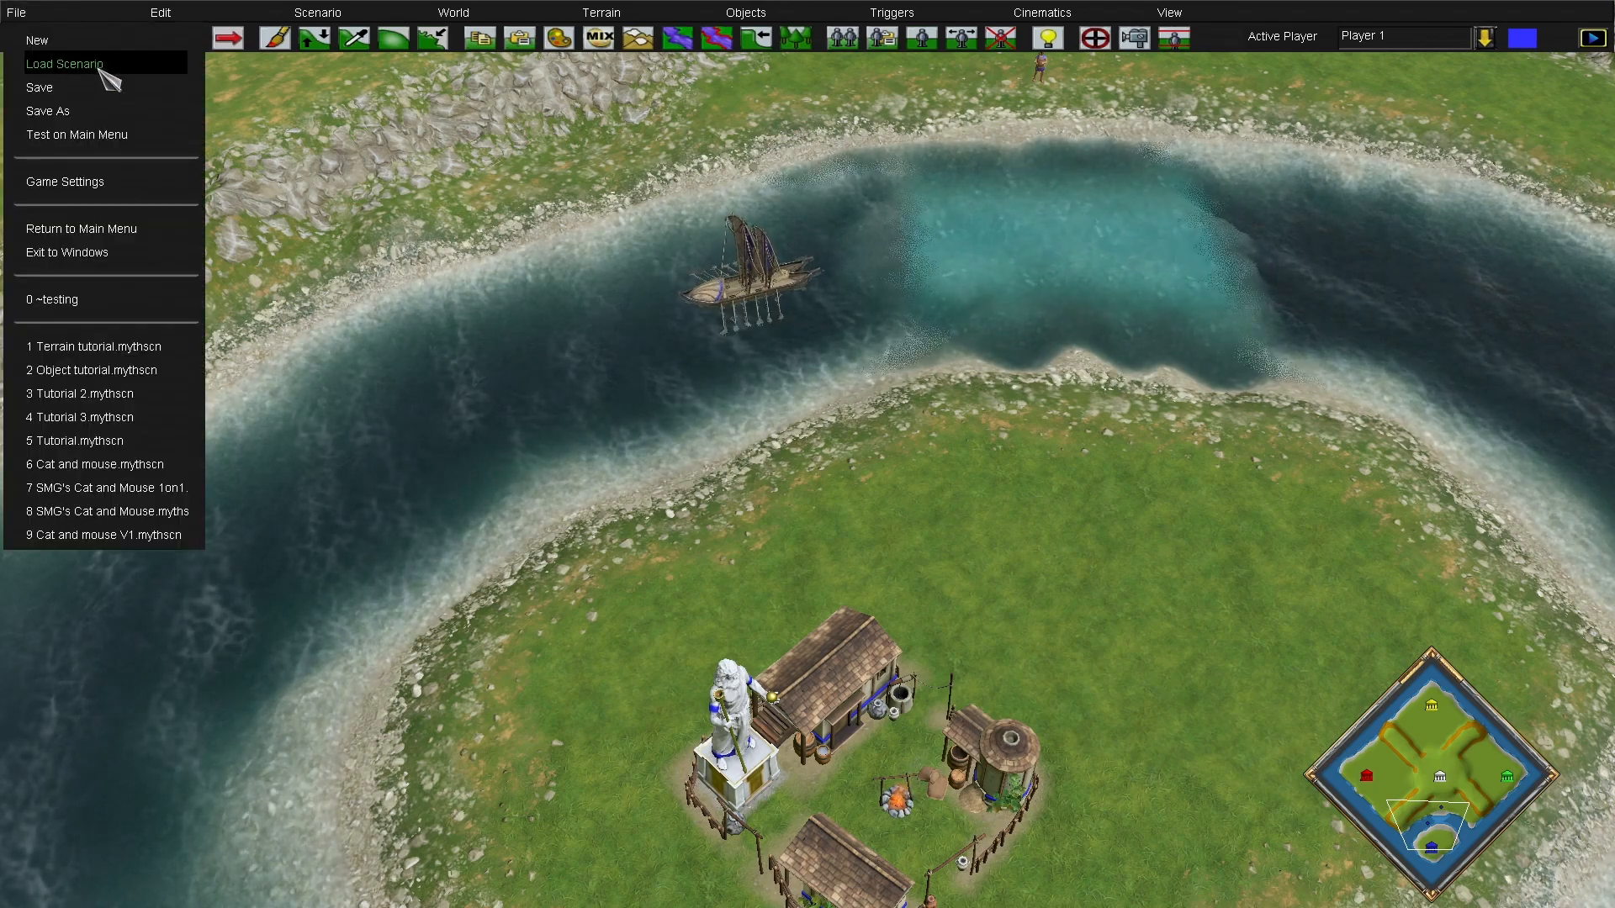
pyautogui.click(110, 61)
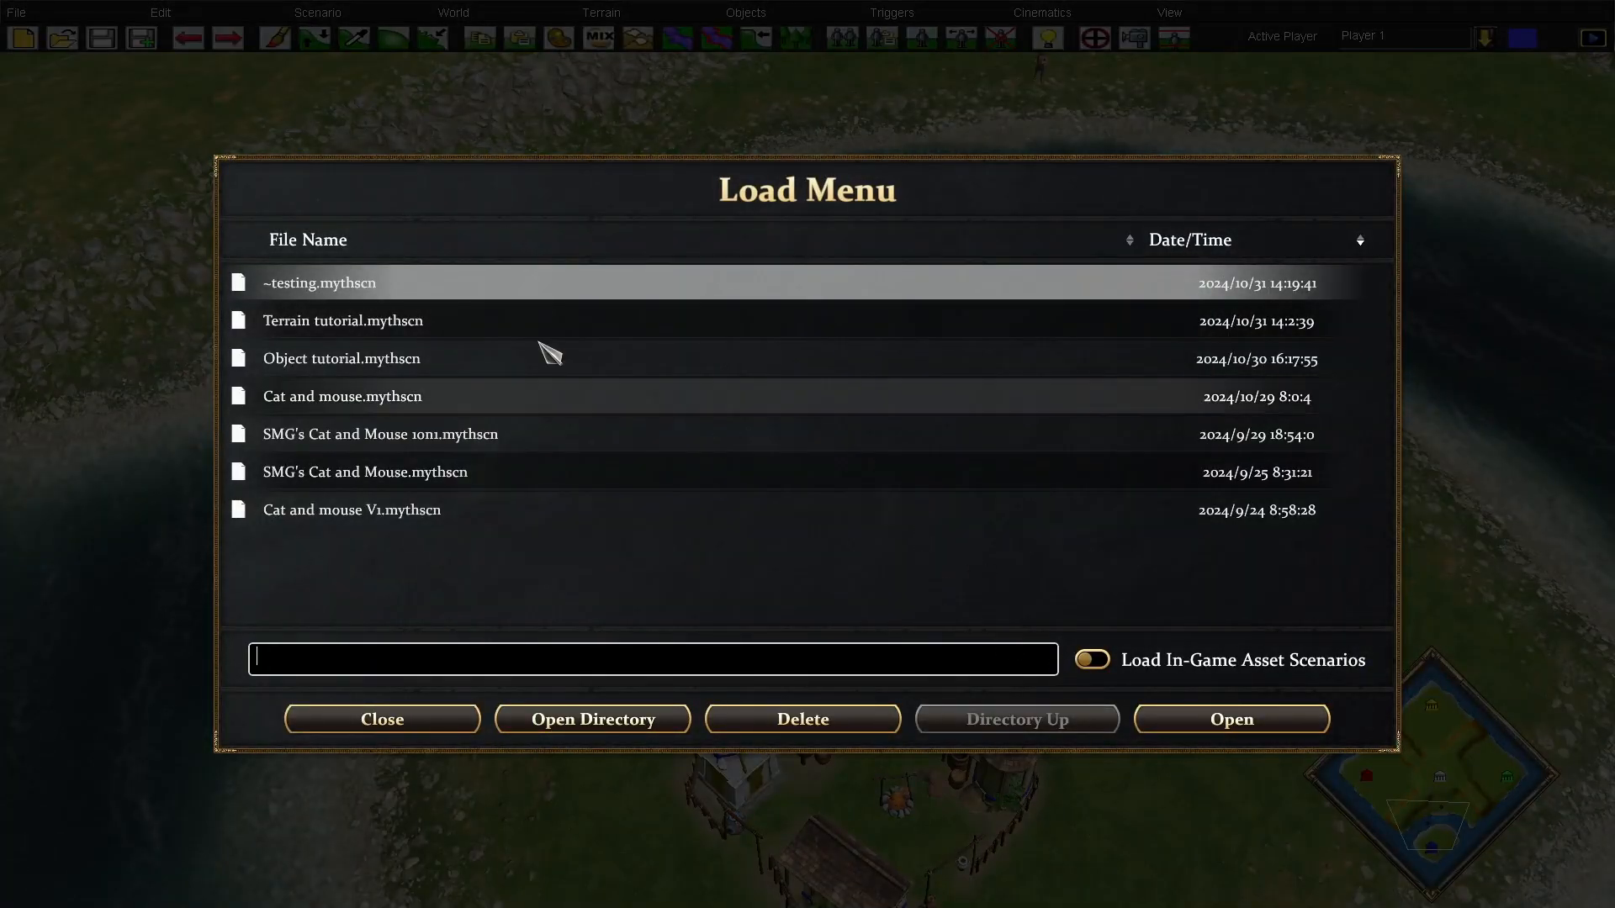
pyautogui.doubleClick(874, 321)
# Paint a patch of GreekOak forest with a circular brush at the foot of the rocky ridge near the blue town's coast
pyautogui.click(795, 38)
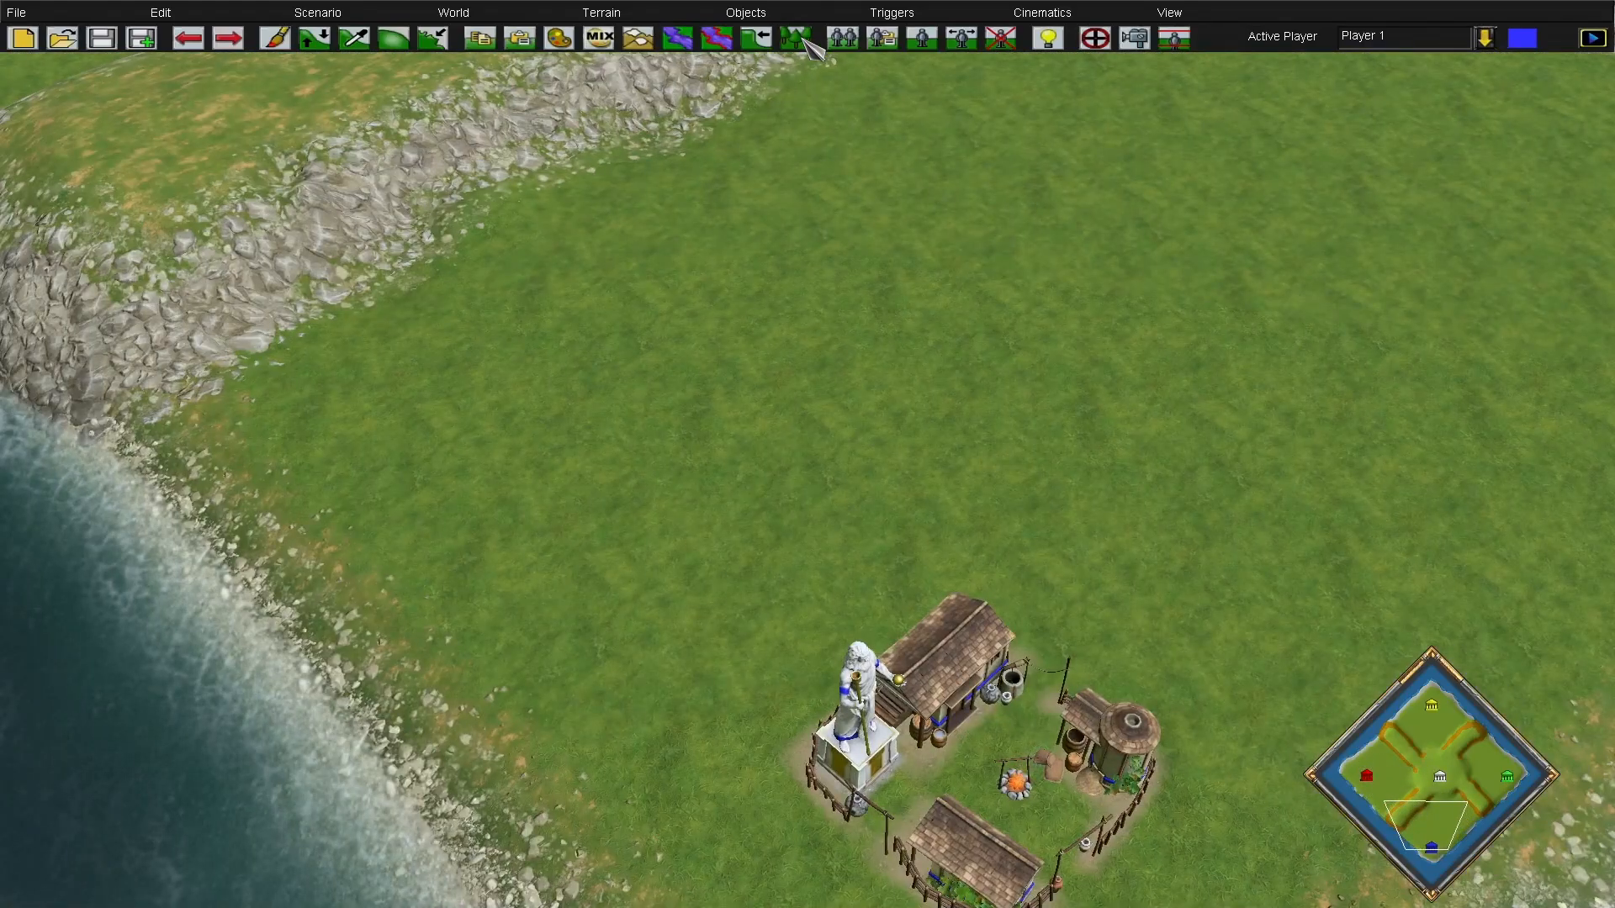
pyautogui.click(574, 697)
pyautogui.click(572, 695)
pyautogui.press('Down')
pyautogui.press('Left')
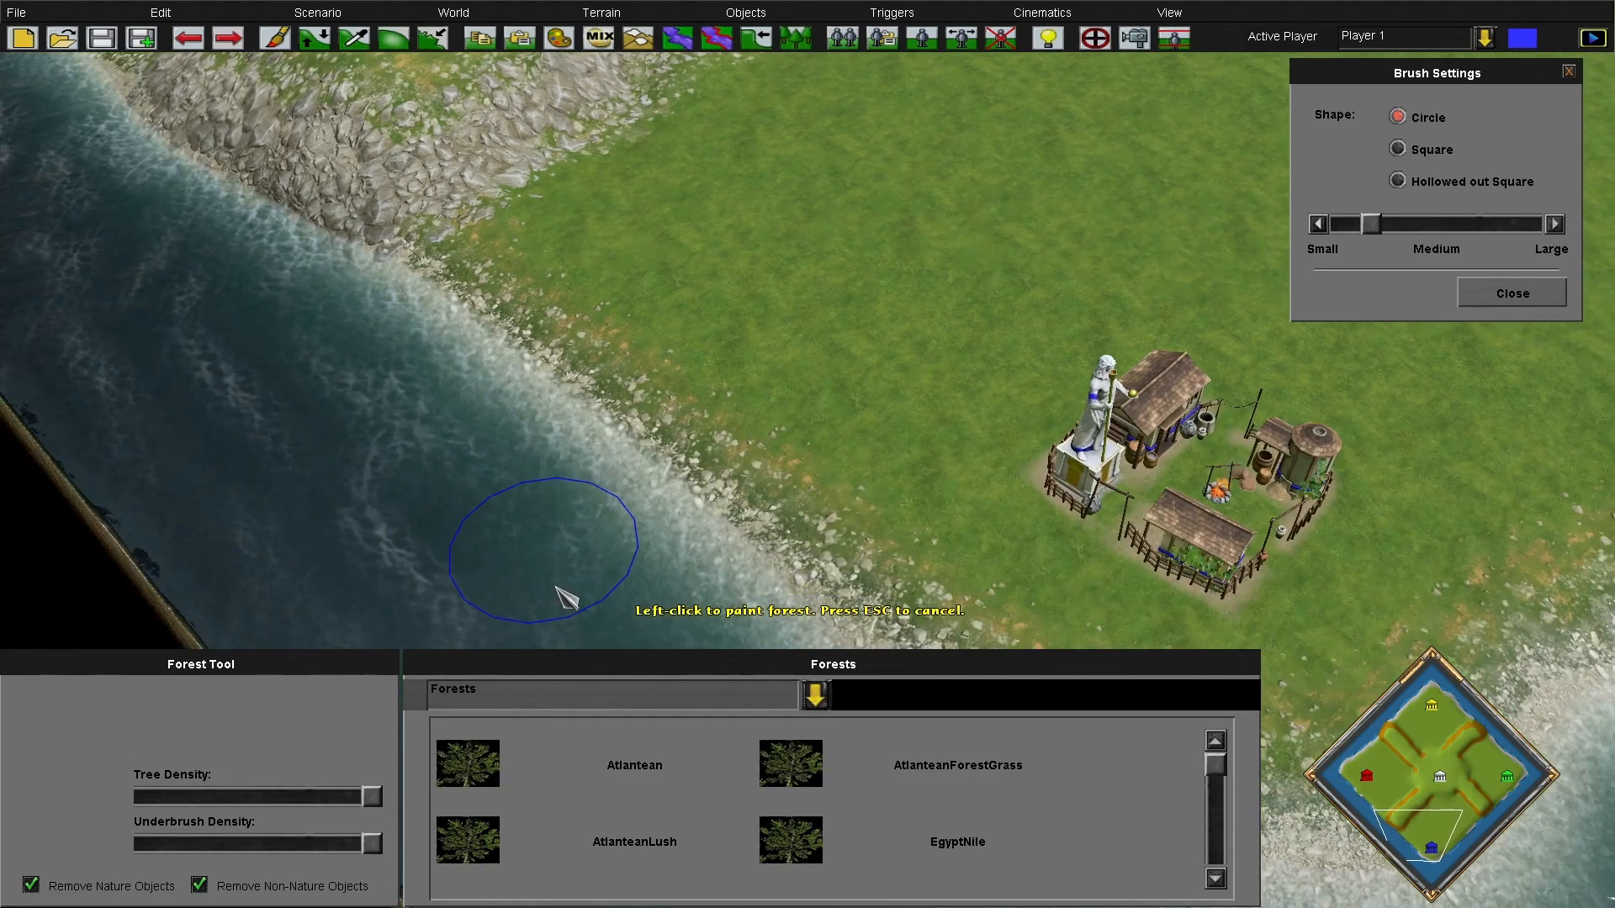
pyautogui.press('Up')
pyautogui.press('Right')
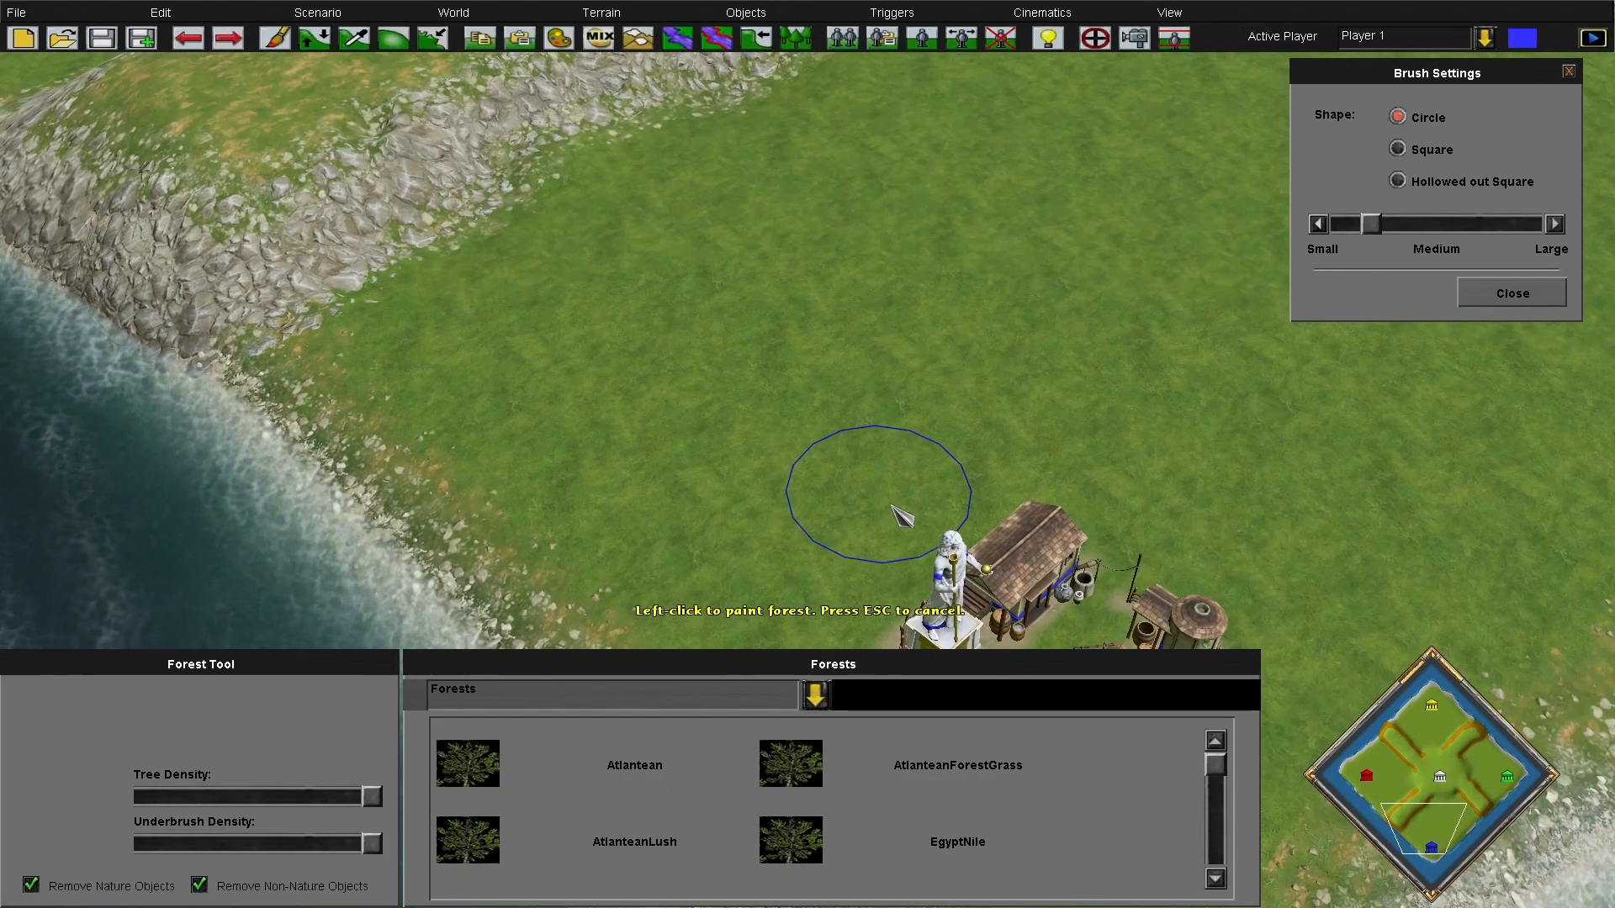
pyautogui.scroll(-2, 678, 808)
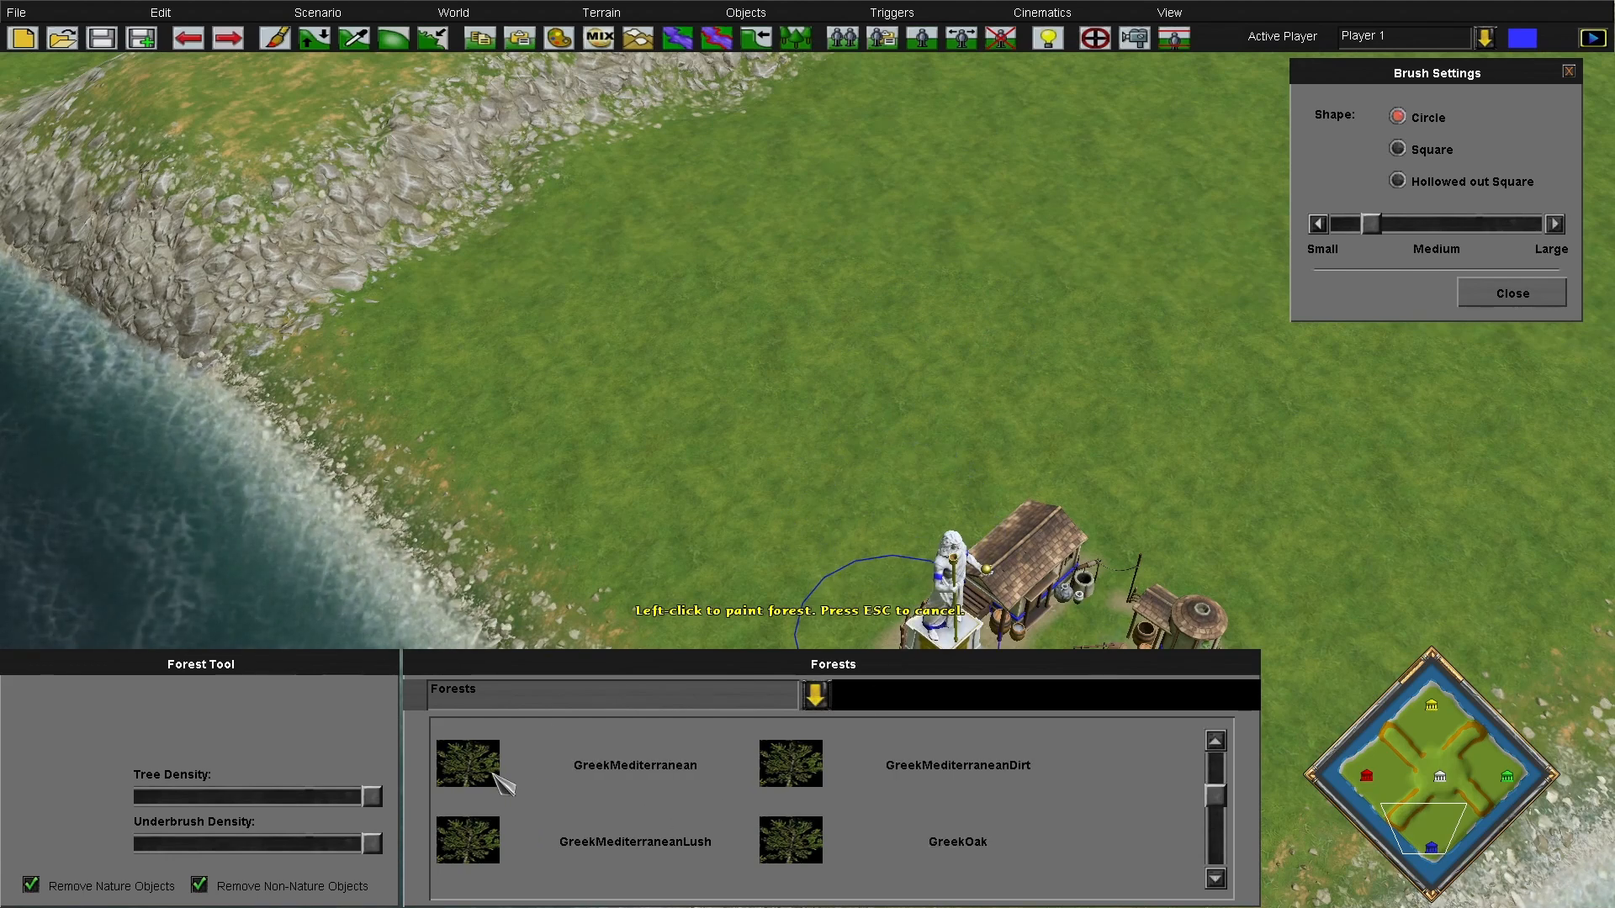
pyautogui.click(791, 842)
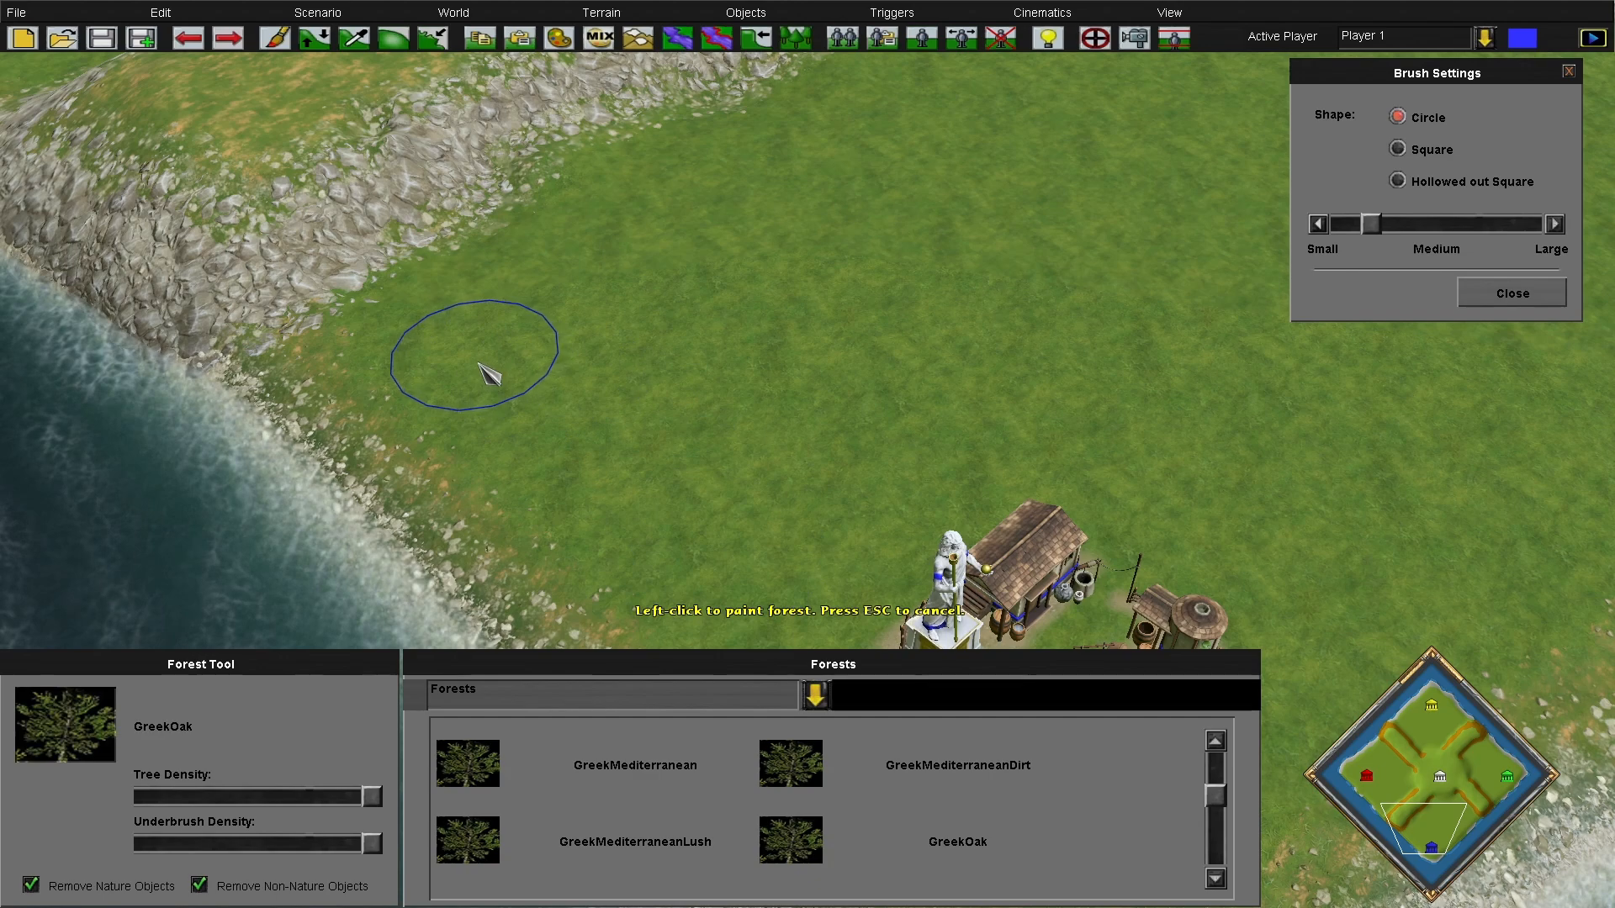
pyautogui.click(510, 343)
pyautogui.moveTo(510, 344); pyautogui.dragTo(387, 387)
# Reduce the forest brush size slightly and extend the GreekOak forest along the ridge on the blue town's side
pyautogui.moveTo(1375, 226); pyautogui.dragTo(1366, 227)
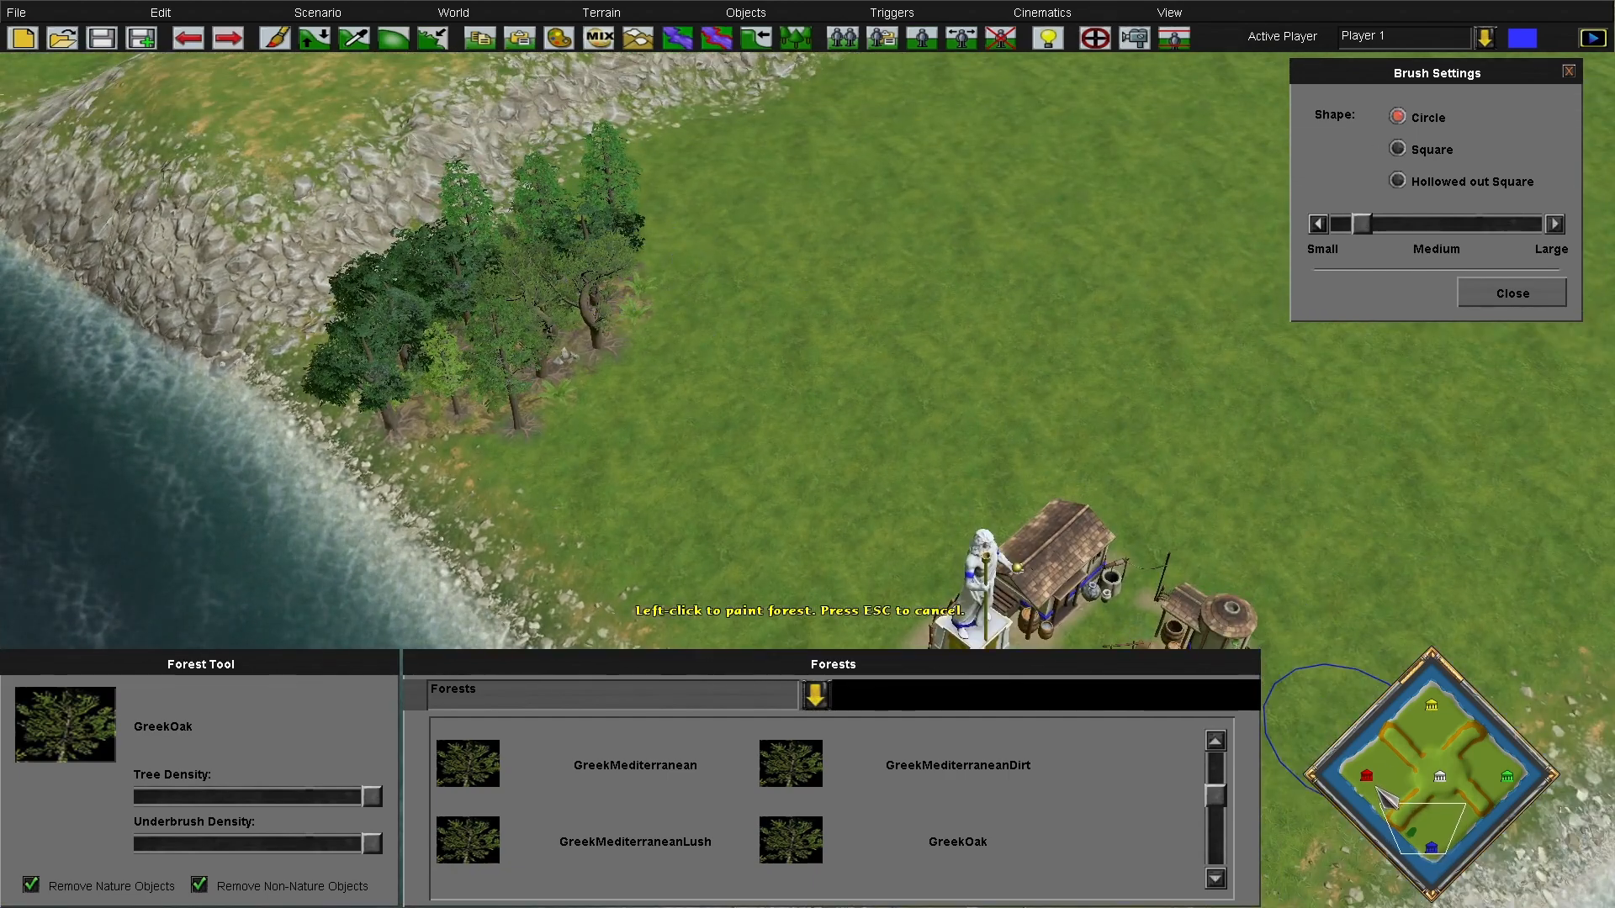
pyautogui.click(1379, 791)
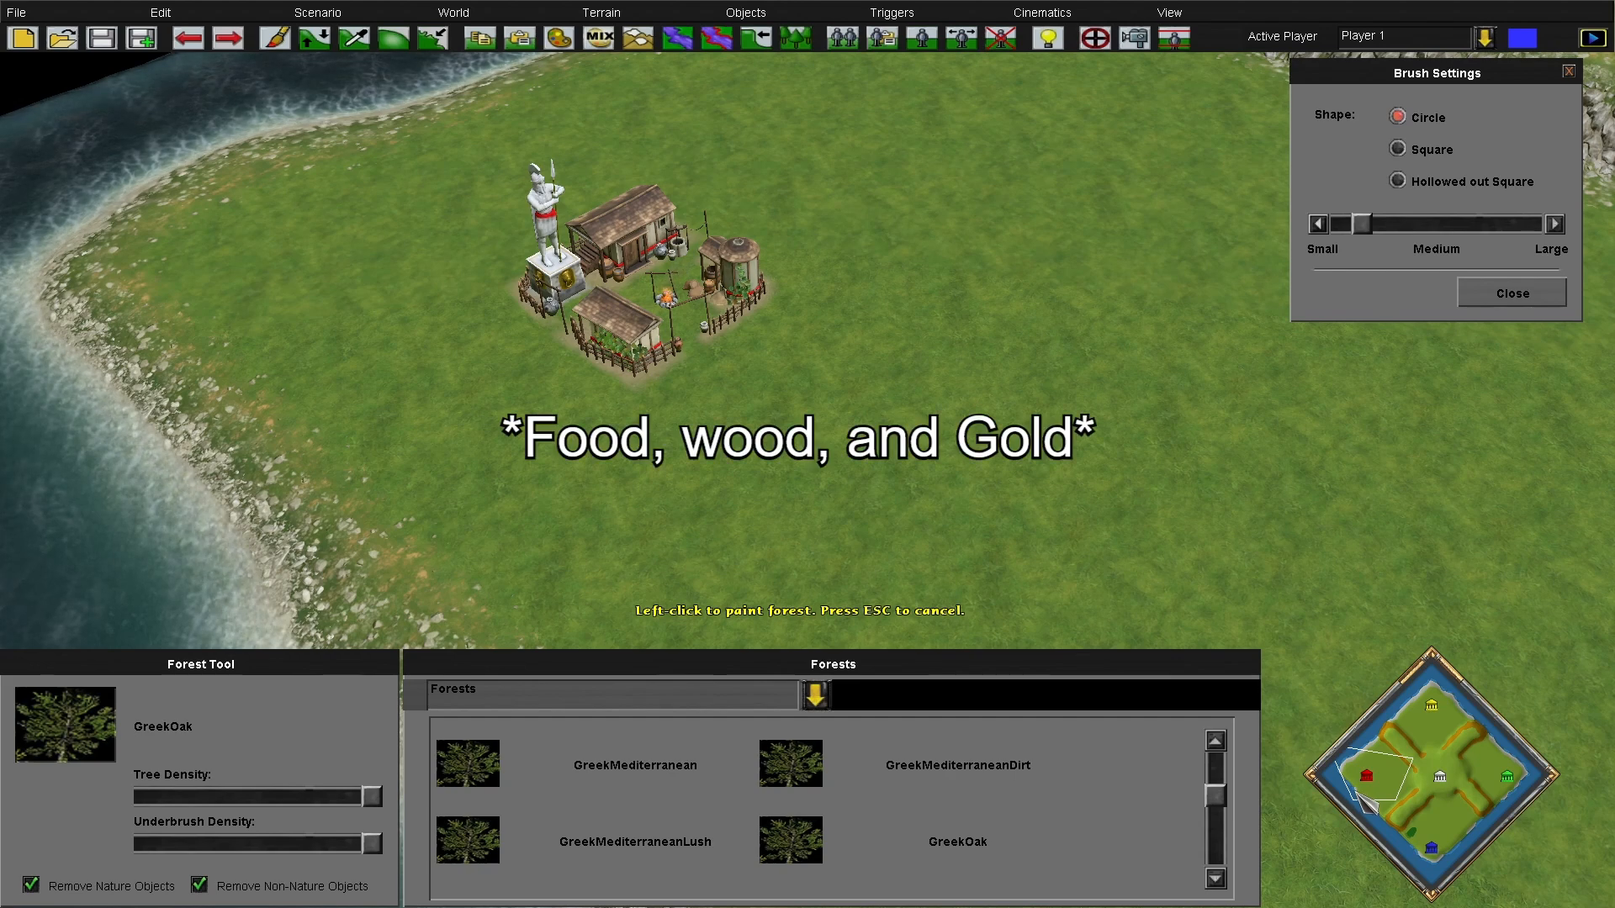
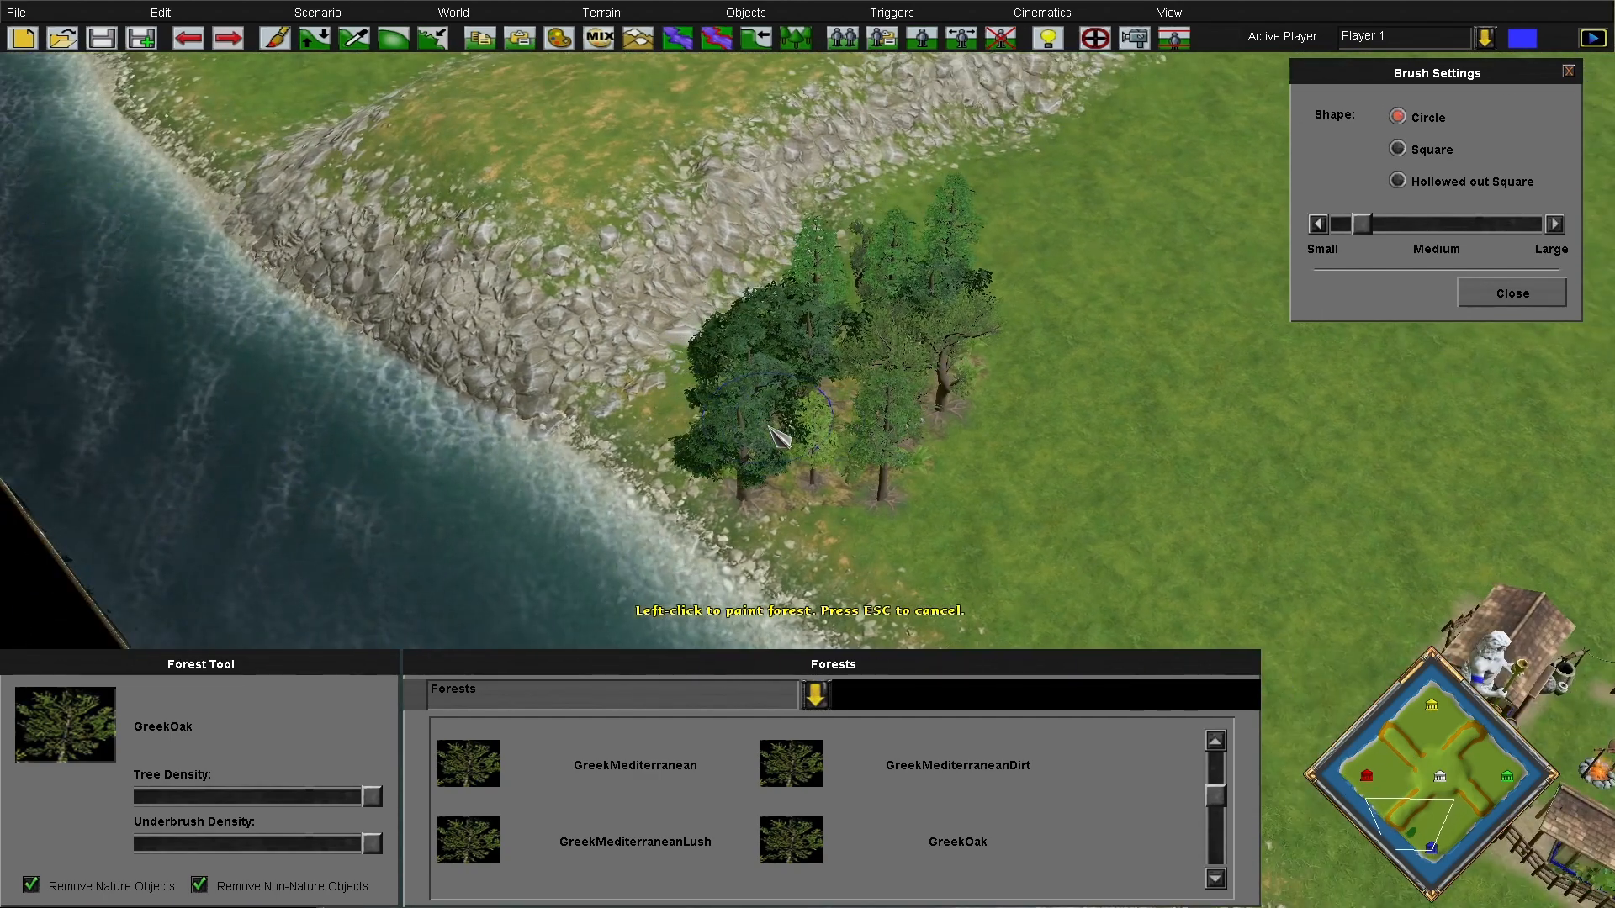
pyautogui.click(744, 415)
pyautogui.moveTo(744, 415); pyautogui.dragTo(1067, 162)
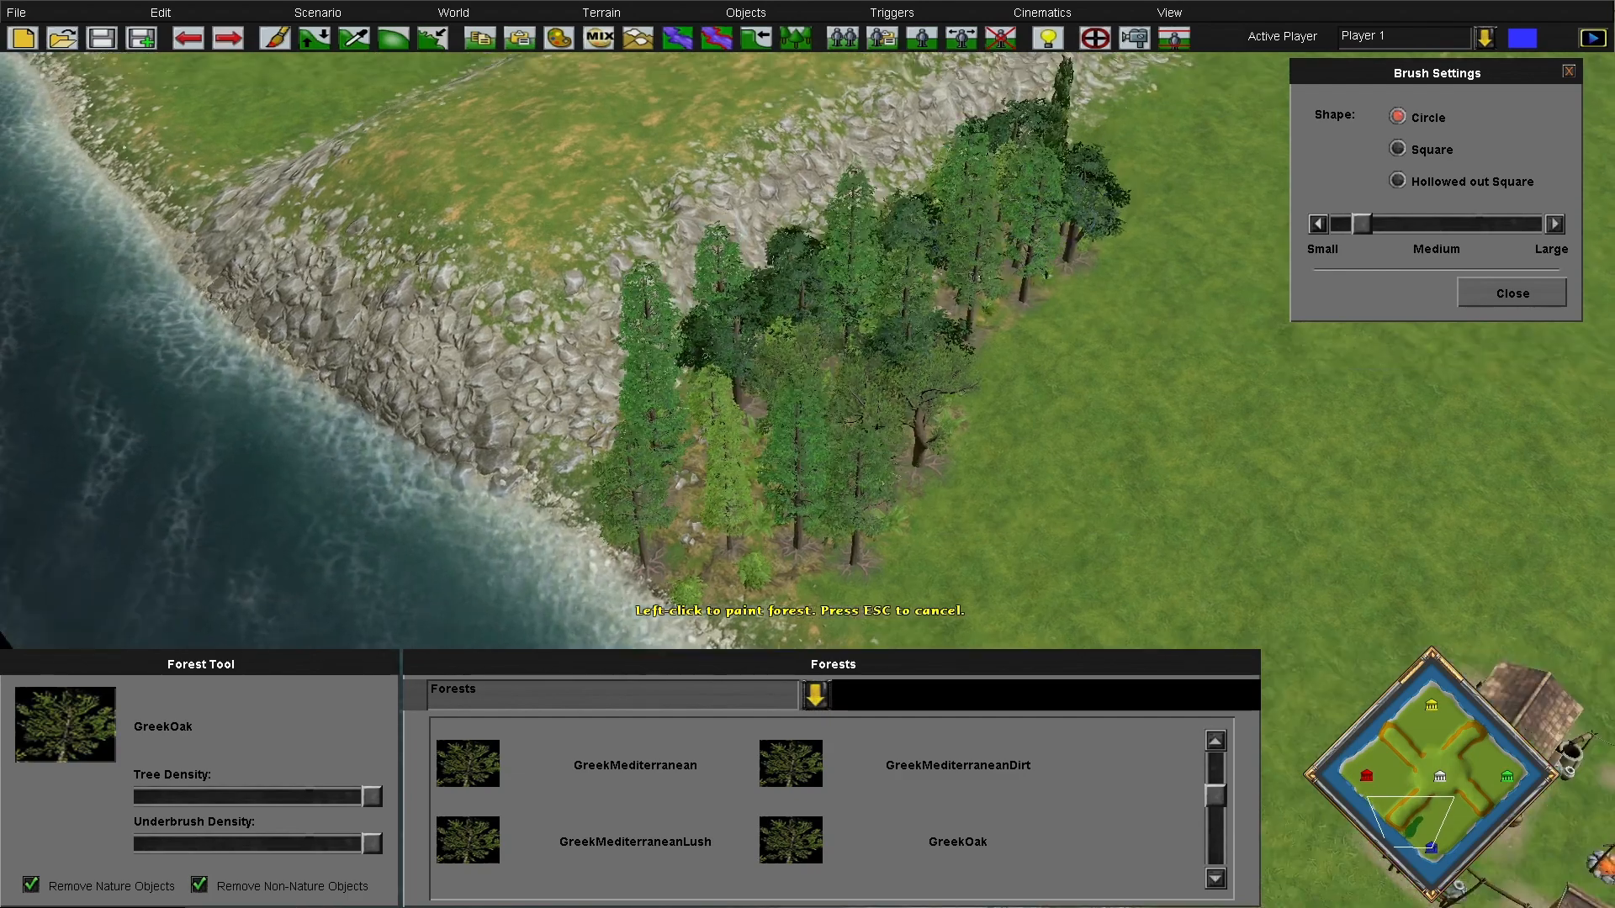
pyautogui.moveTo(696, 270)
pyautogui.mouseDown()
pyautogui.moveTo(641, 383)
pyautogui.moveTo(516, 552)
pyautogui.mouseUp()
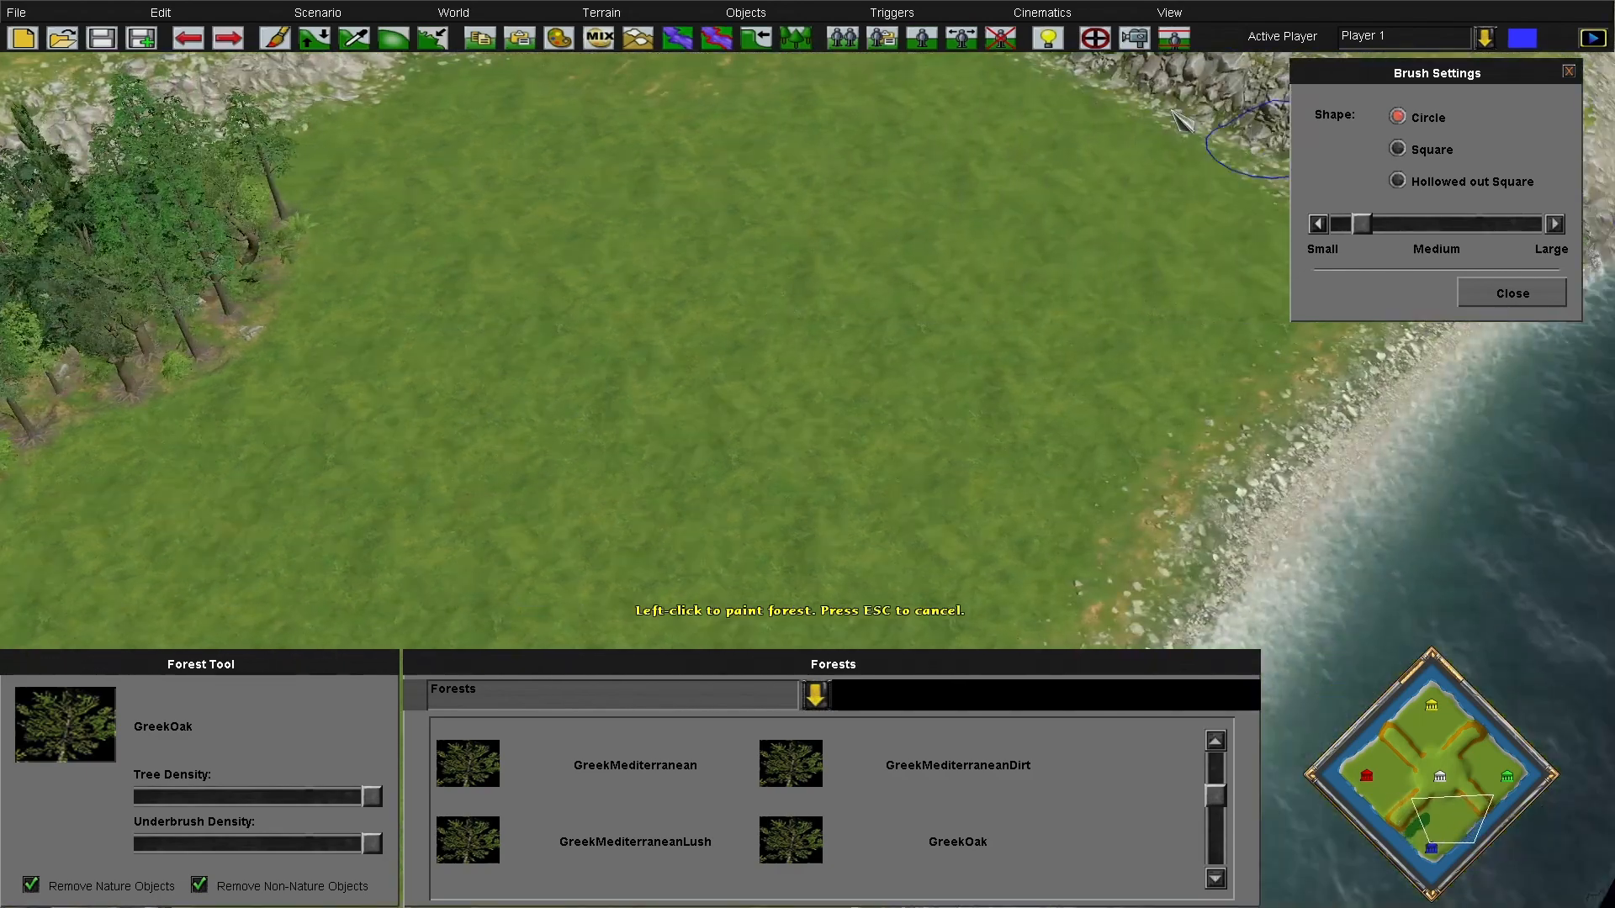
pyautogui.moveTo(352, 215)
pyautogui.mouseDown()
pyautogui.moveTo(419, 220)
pyautogui.moveTo(442, 183)
pyautogui.mouseUp()
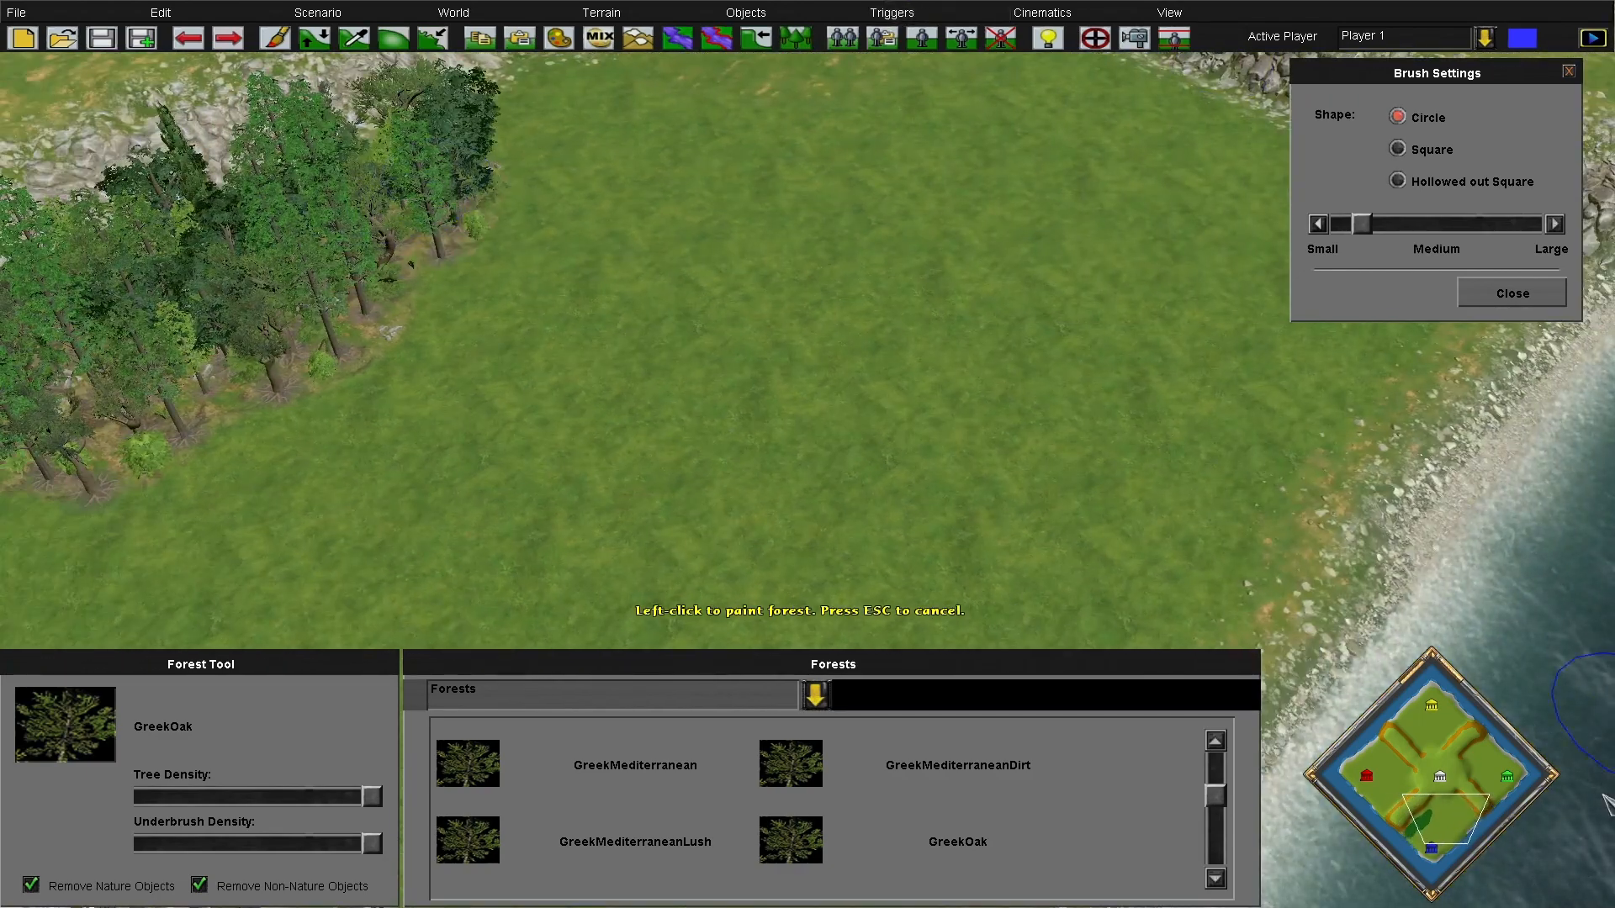
# Try painting a GreekOak patch along the narrow ridge near the green town, and undo it
pyautogui.click(1495, 805)
pyautogui.moveTo(1102, 547)
pyautogui.mouseDown()
pyautogui.moveTo(1093, 517)
pyautogui.moveTo(924, 373)
pyautogui.mouseUp()
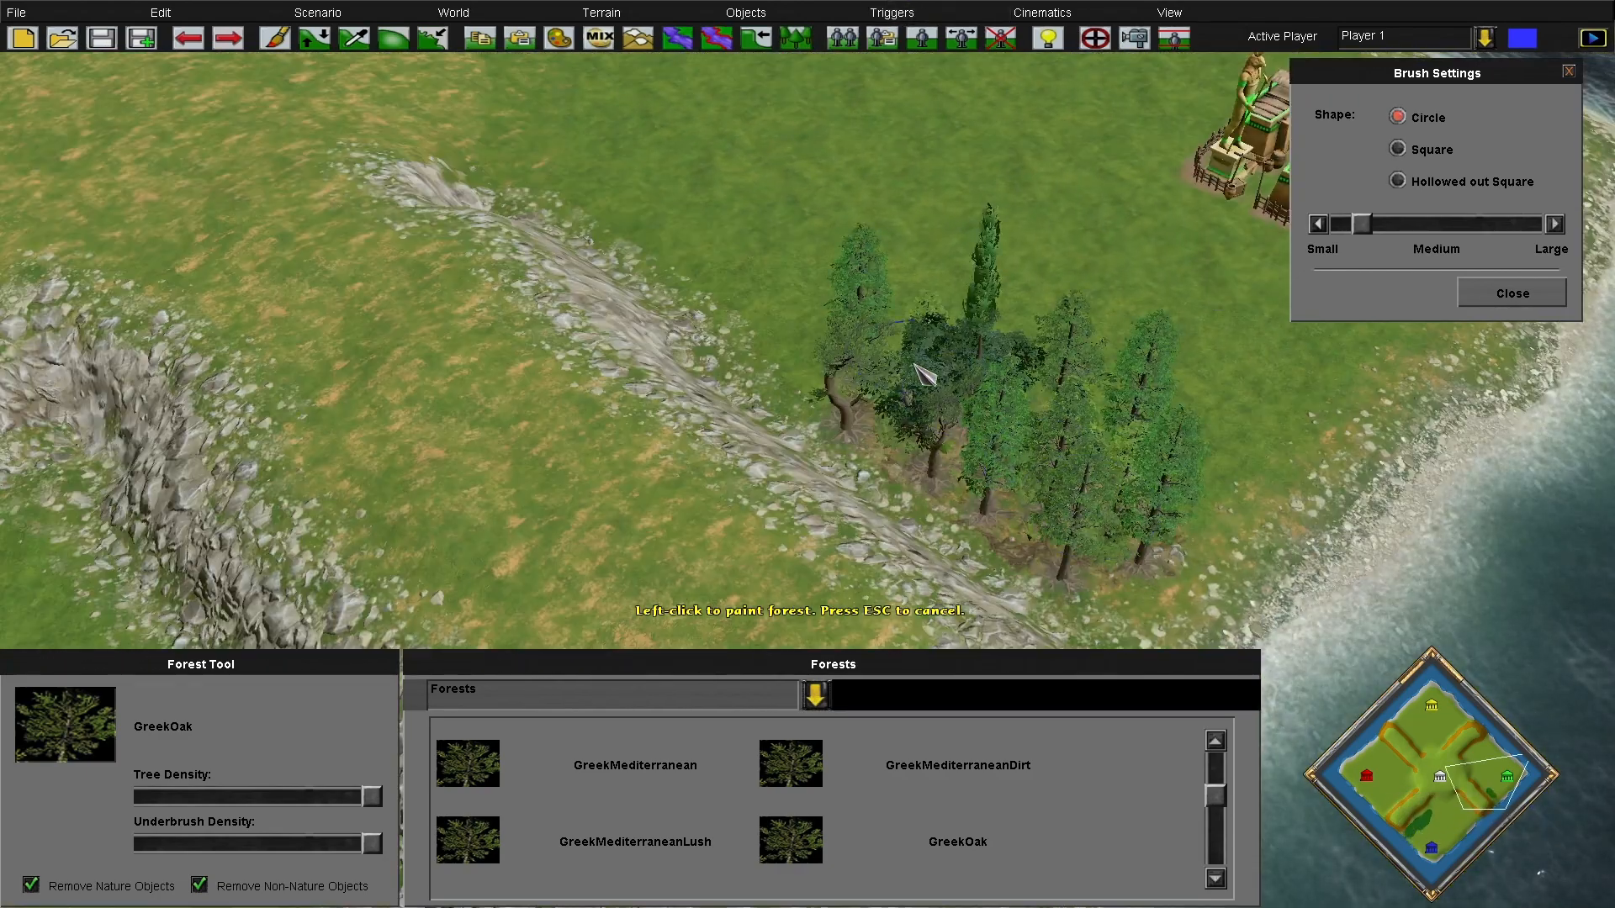
pyautogui.click(189, 38)
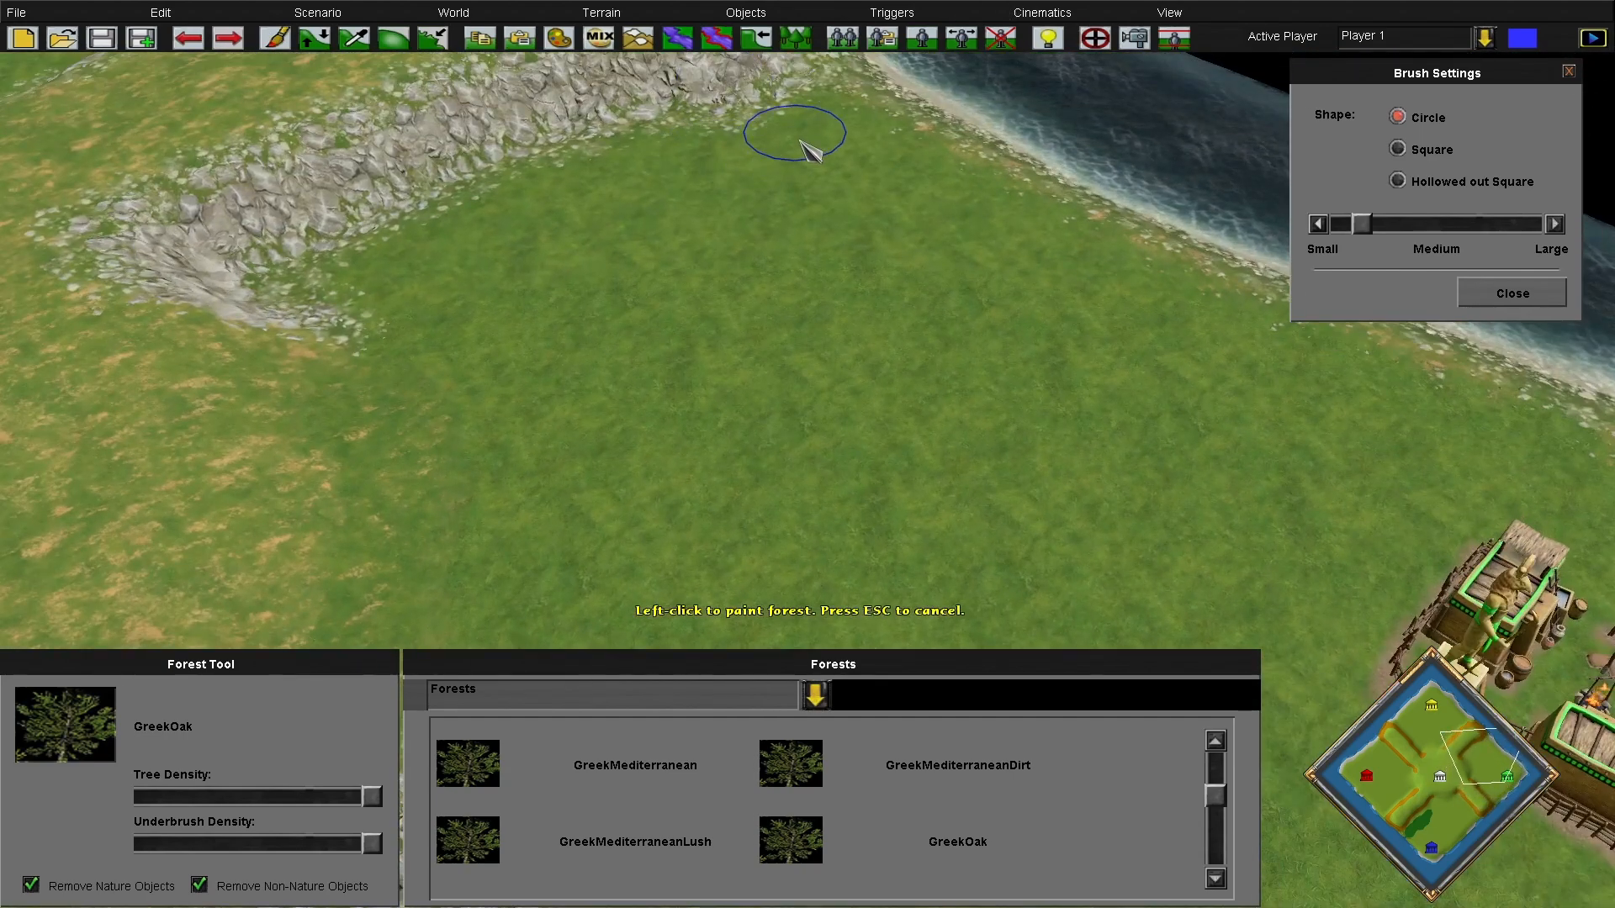
# Paint a broad GreekOak forest below the coastal ridge on the green town's side, covering the grass down to the shore
pyautogui.moveTo(809, 151)
pyautogui.mouseDown()
pyautogui.moveTo(589, 135)
pyautogui.moveTo(396, 219)
pyautogui.moveTo(864, 156)
pyautogui.mouseUp()
pyautogui.moveTo(780, 225)
pyautogui.mouseDown()
pyautogui.moveTo(656, 270)
pyautogui.moveTo(967, 210)
pyautogui.moveTo(1009, 244)
pyautogui.mouseUp()
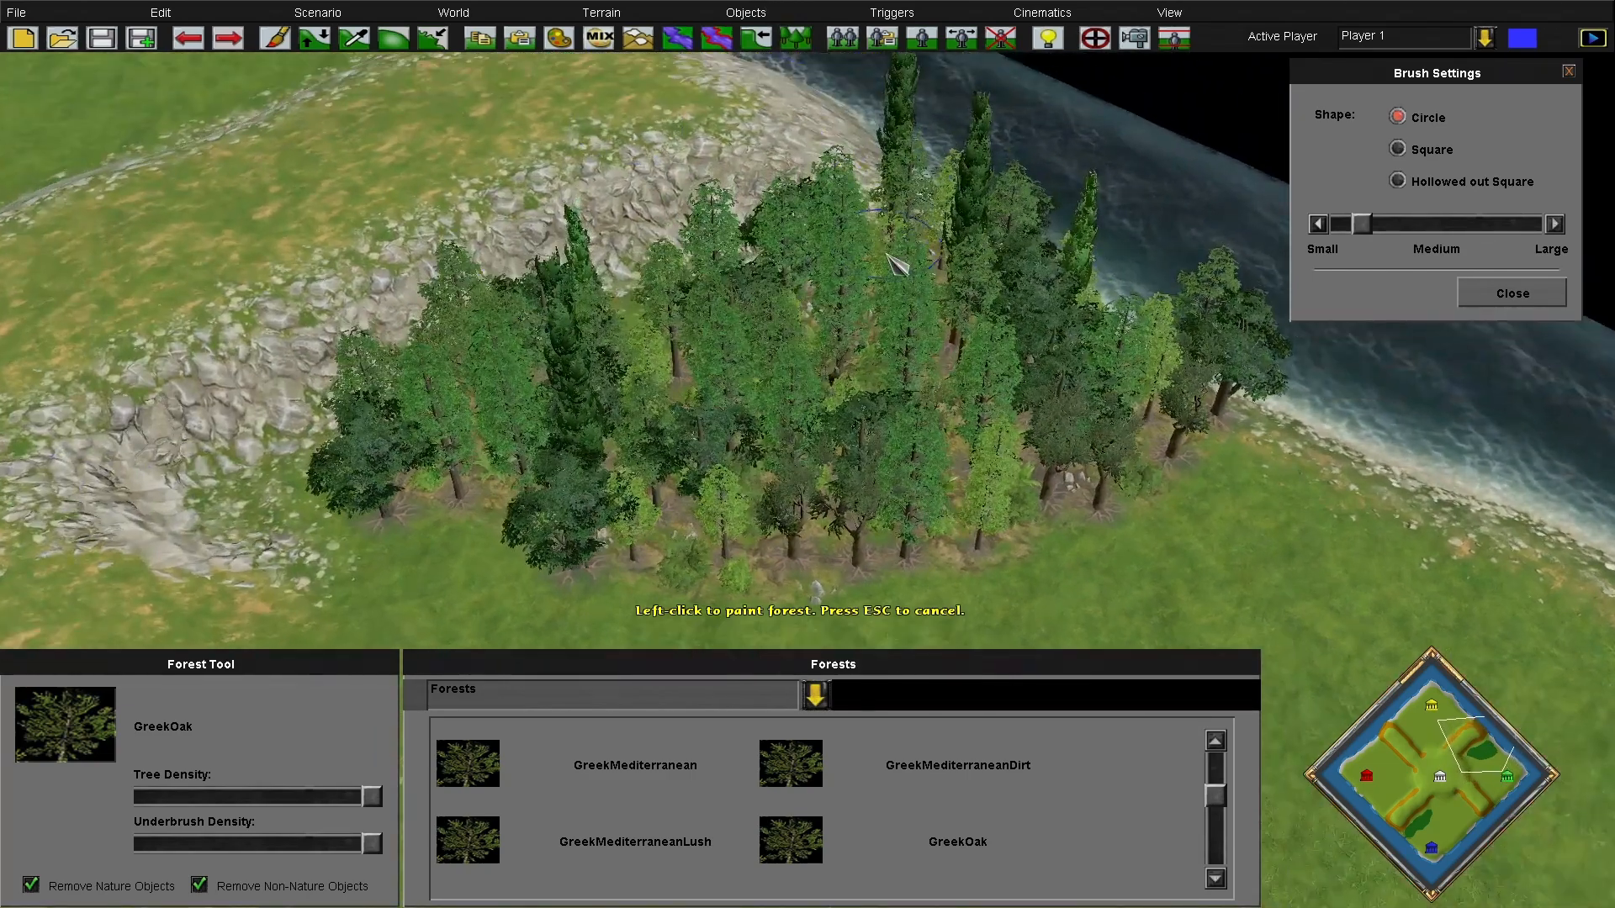
pyautogui.moveTo(475, 459); pyautogui.dragTo(312, 492)
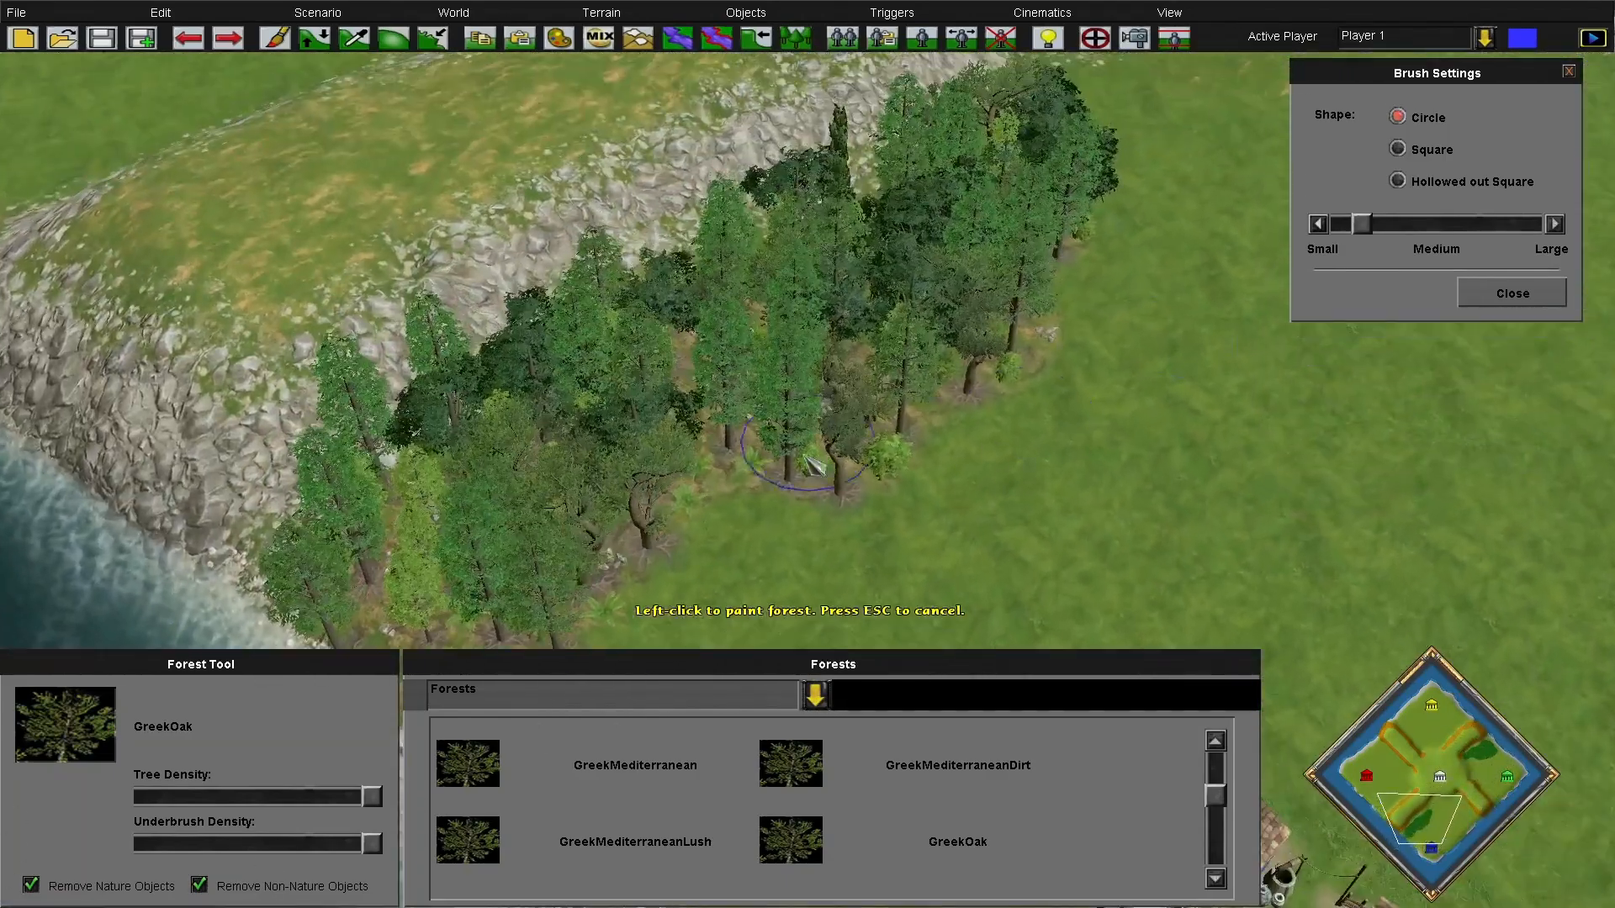
# Thicken and lengthen the GreekOak forest along the blue town's ridge, undoing the stray patch painted on the ridge near the red town
pyautogui.moveTo(441, 560); pyautogui.dragTo(772, 331)
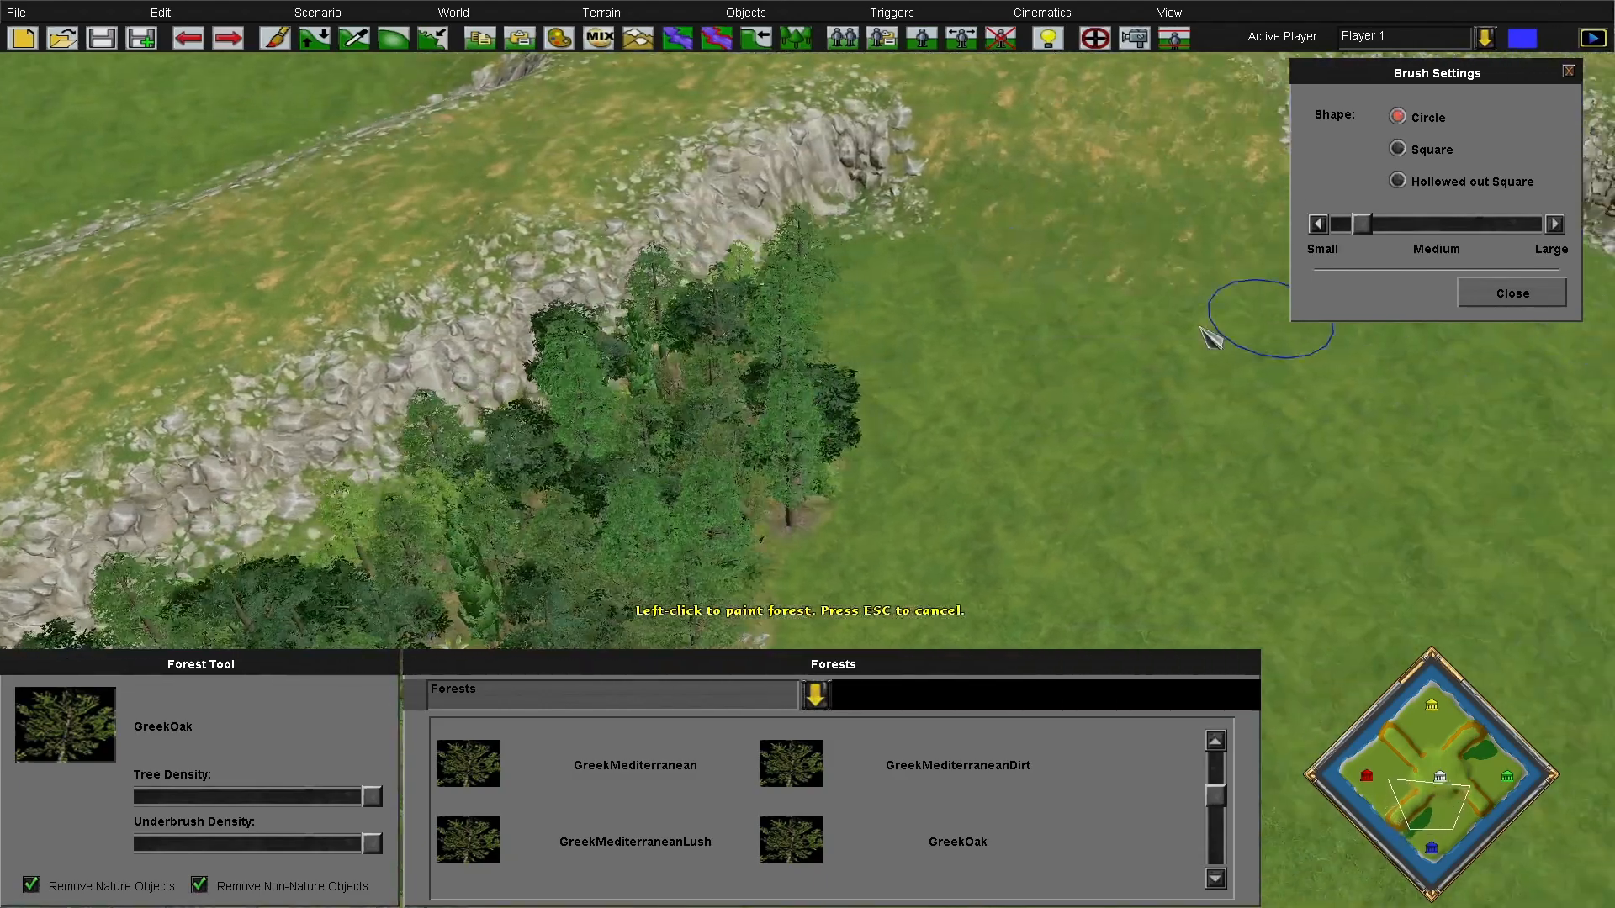
pyautogui.press('Down')
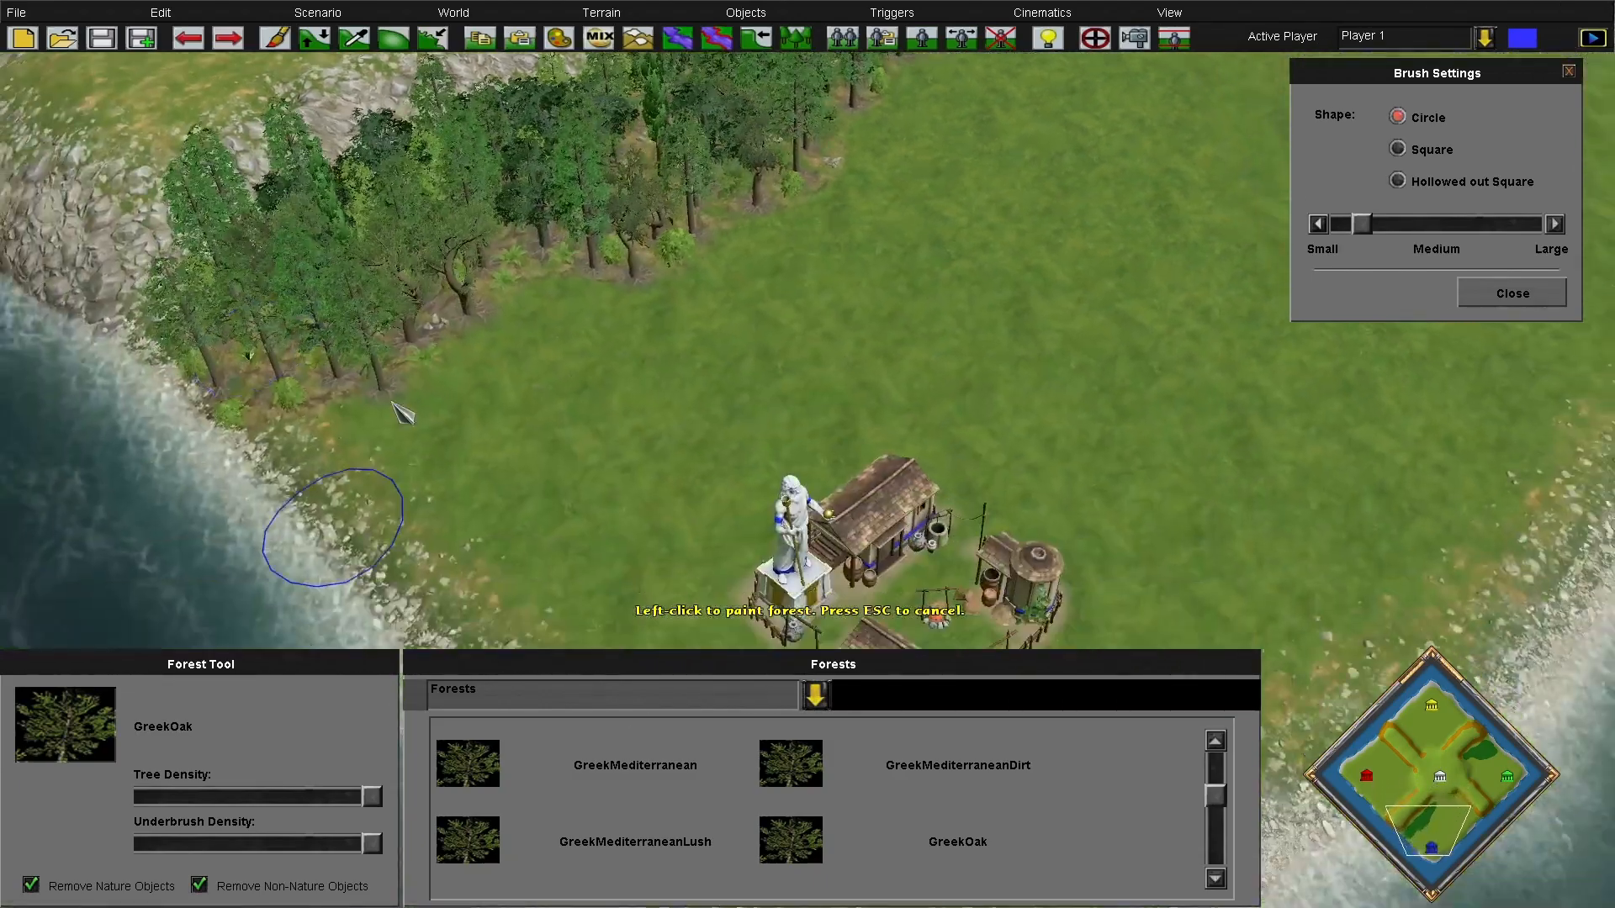
pyautogui.press('Up')
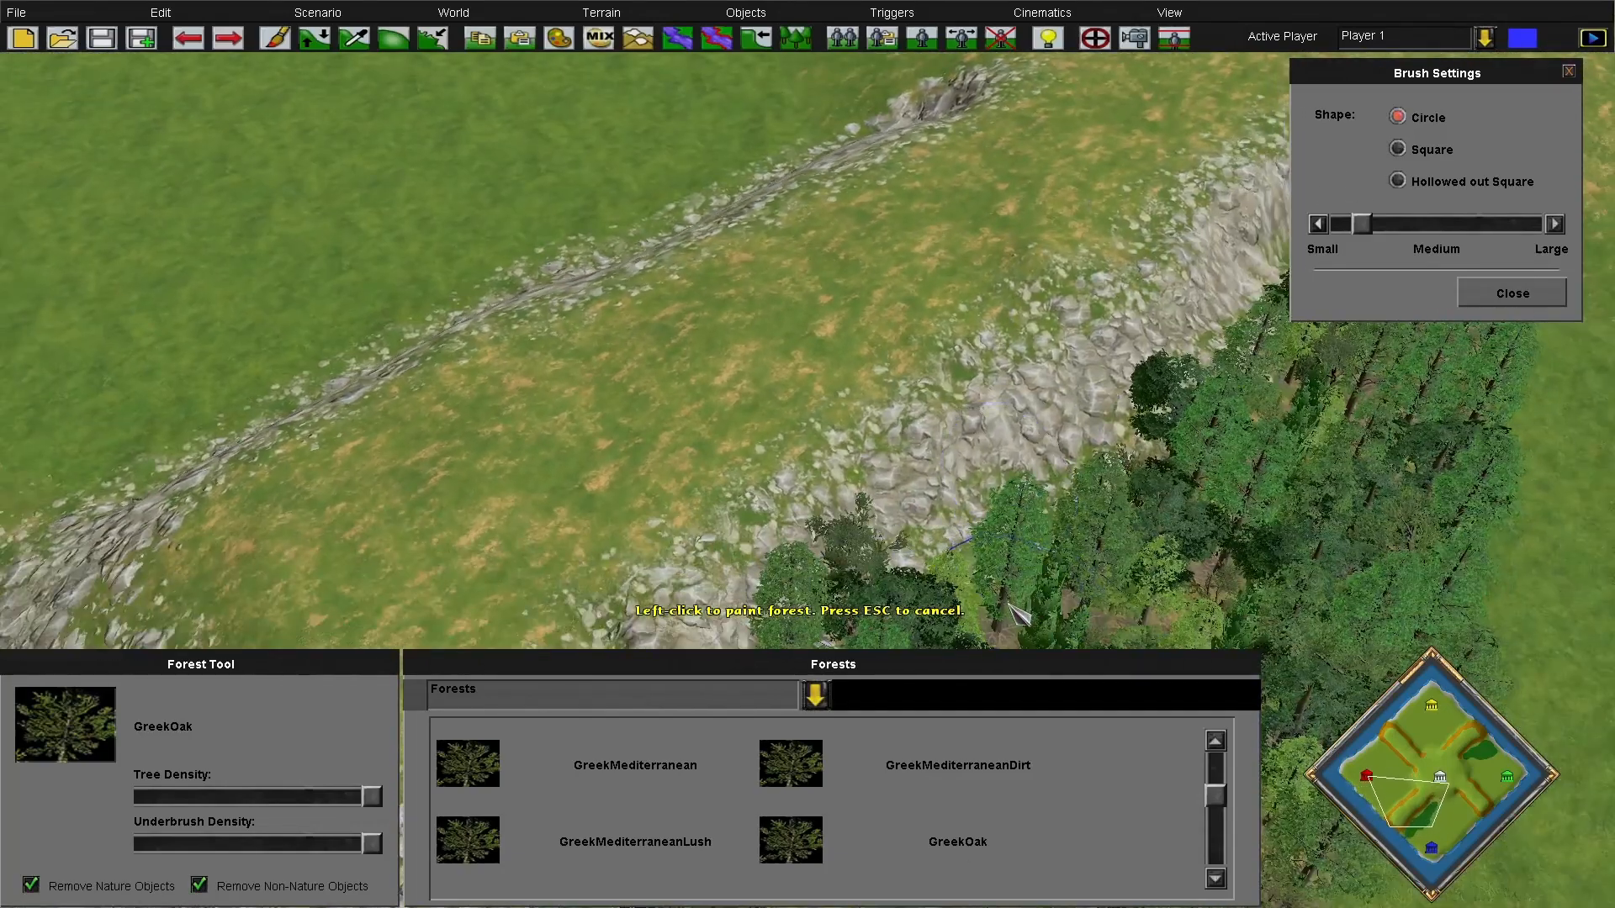
pyautogui.press('Right')
pyautogui.moveTo(990, 437)
pyautogui.mouseDown()
pyautogui.moveTo(1027, 456)
pyautogui.moveTo(1149, 306)
pyautogui.mouseUp()
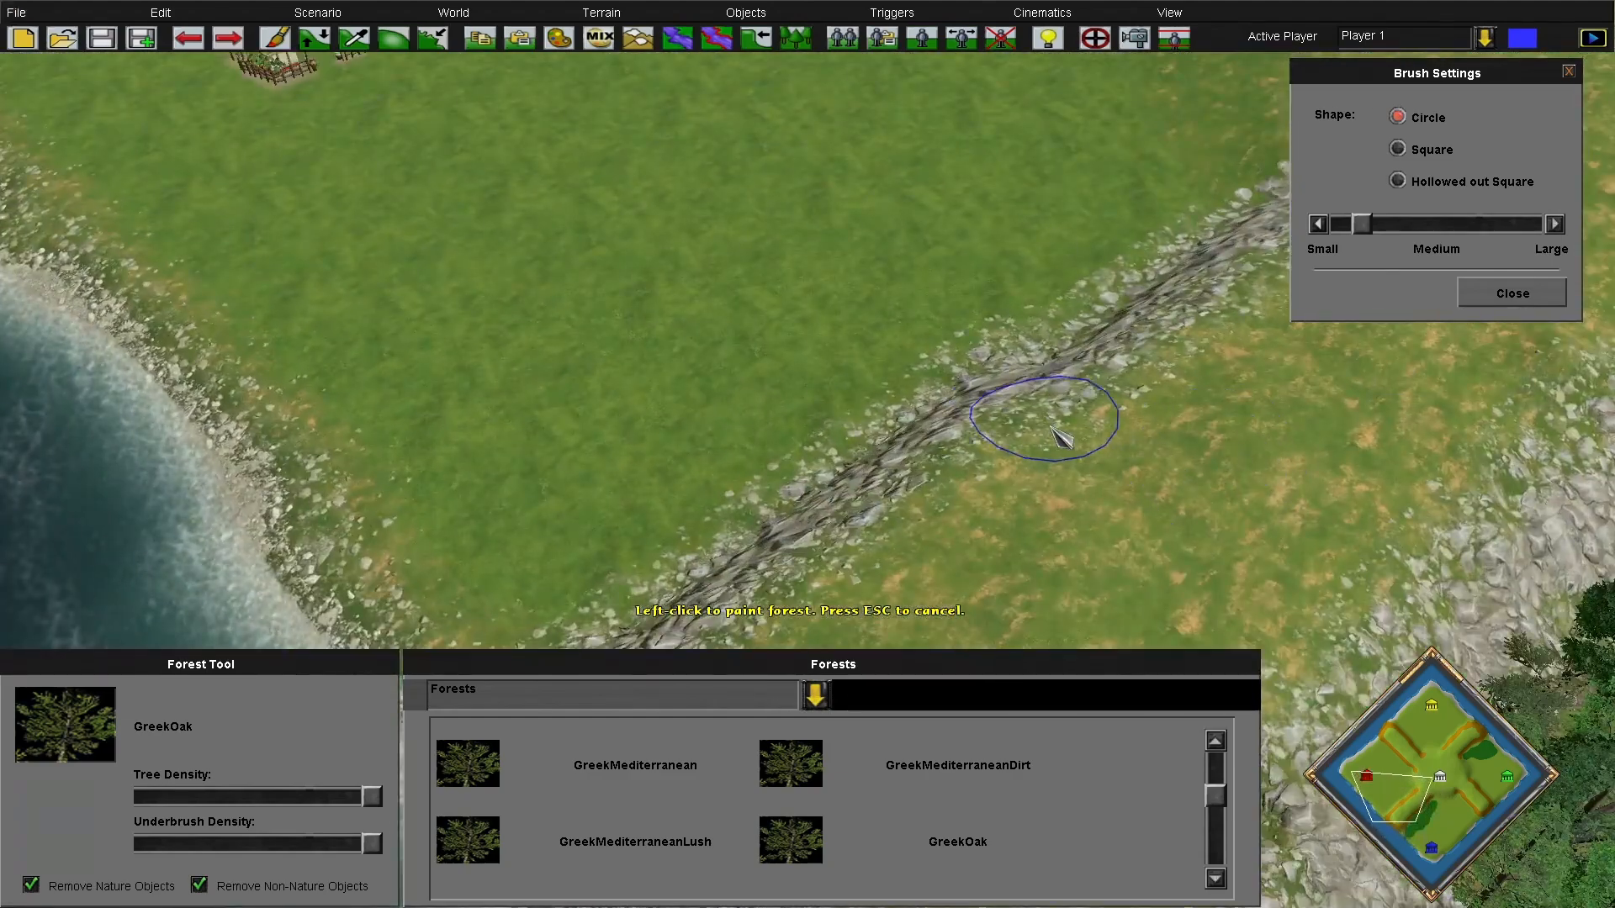
pyautogui.click(1058, 433)
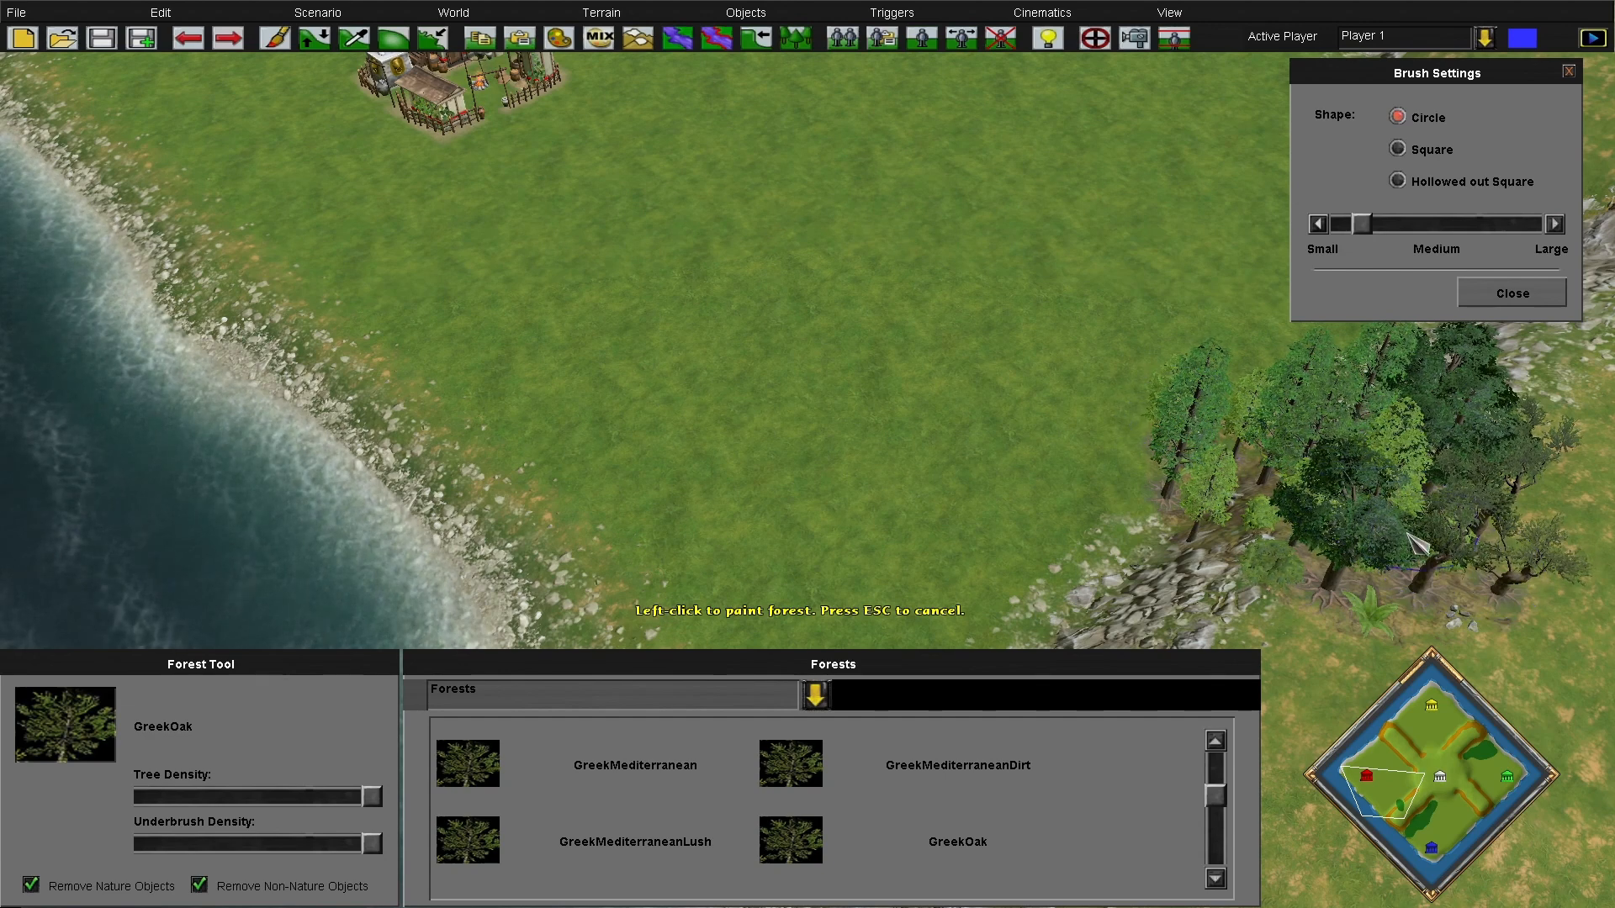
pyautogui.click(192, 52)
# Paint a thick GreekOak forest along the ridge on the red town's side, from the coast inland
pyautogui.click(1399, 732)
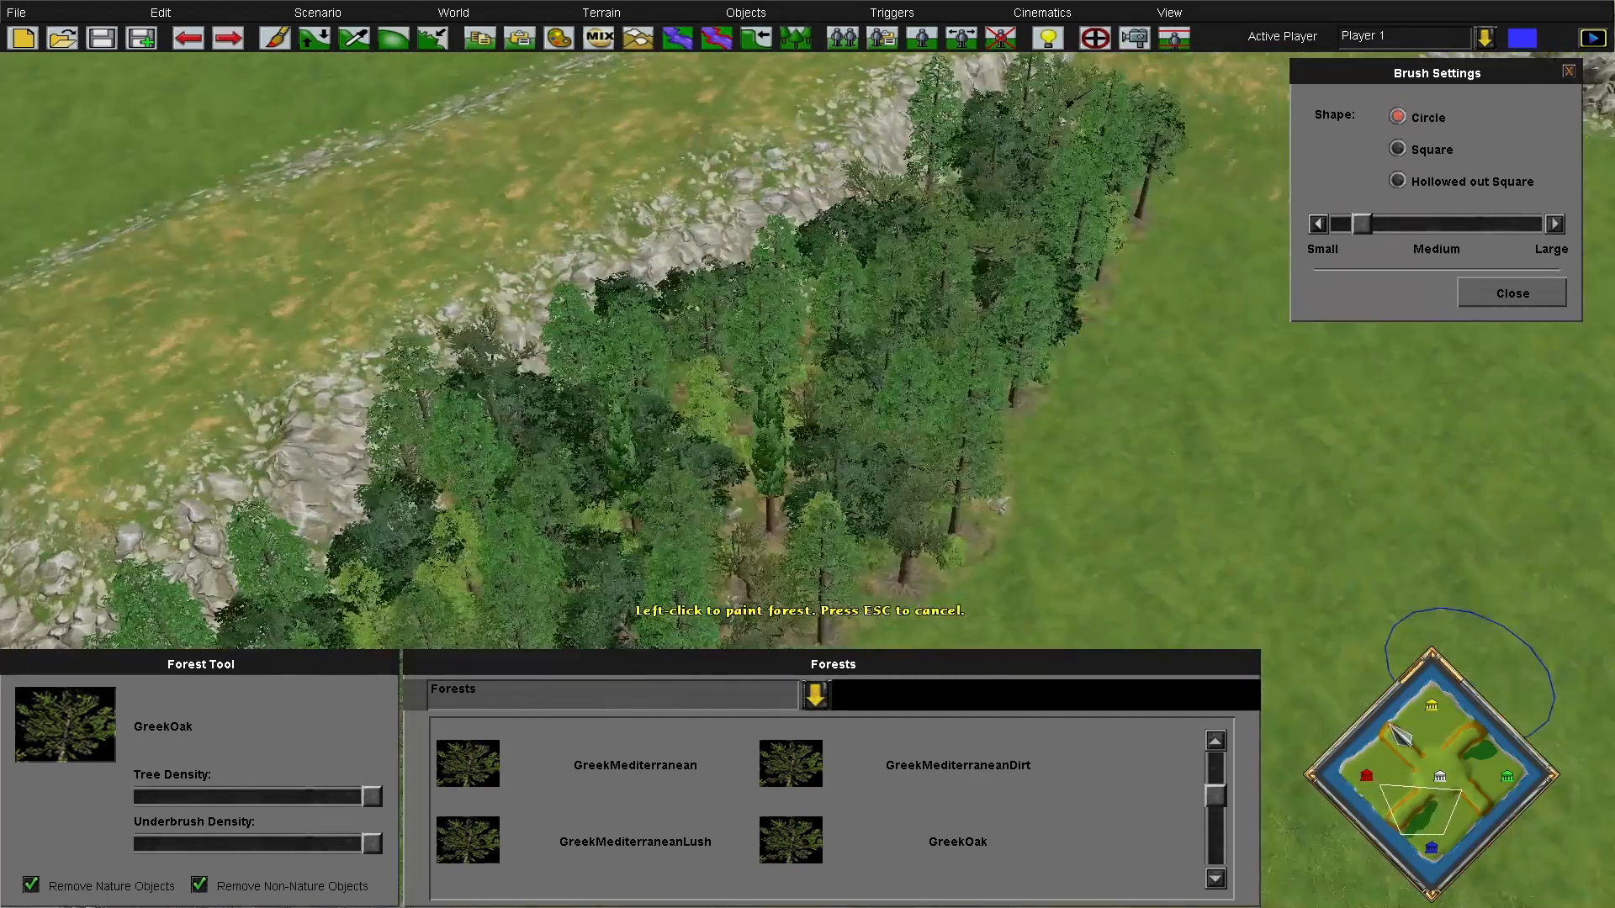
pyautogui.click(1399, 732)
pyautogui.click(394, 212)
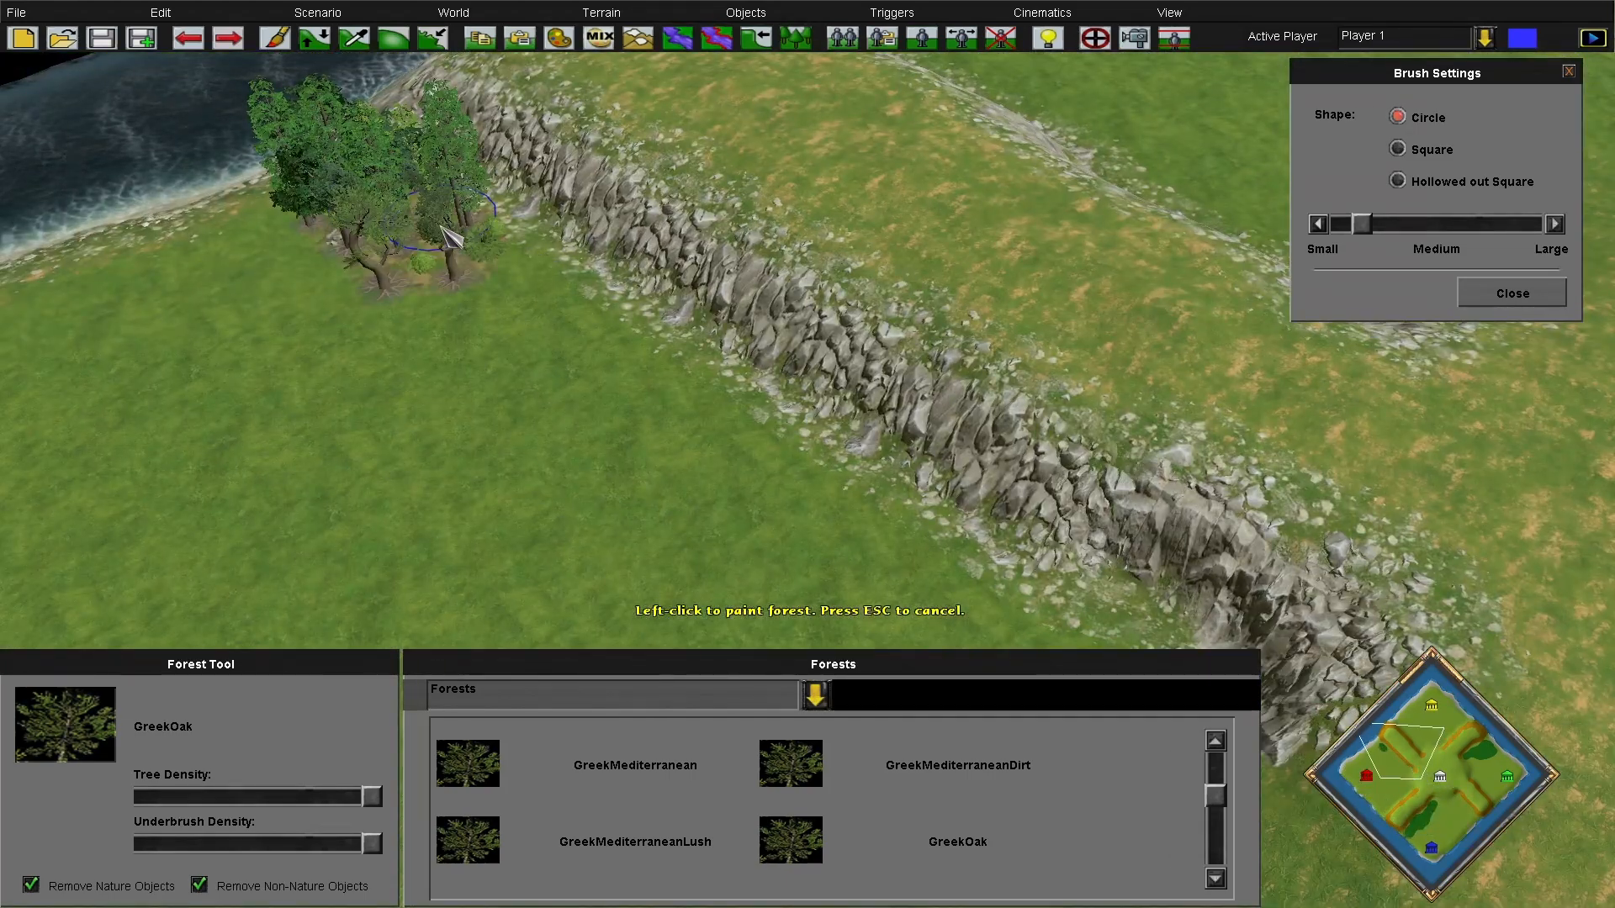
pyautogui.moveTo(505, 259)
pyautogui.mouseDown()
pyautogui.moveTo(761, 458)
pyautogui.moveTo(736, 514)
pyautogui.mouseUp()
pyautogui.moveTo(723, 515)
pyautogui.mouseDown(button='middle')
pyautogui.moveTo(643, 383)
pyautogui.moveTo(338, 214)
pyautogui.mouseUp(button='middle')
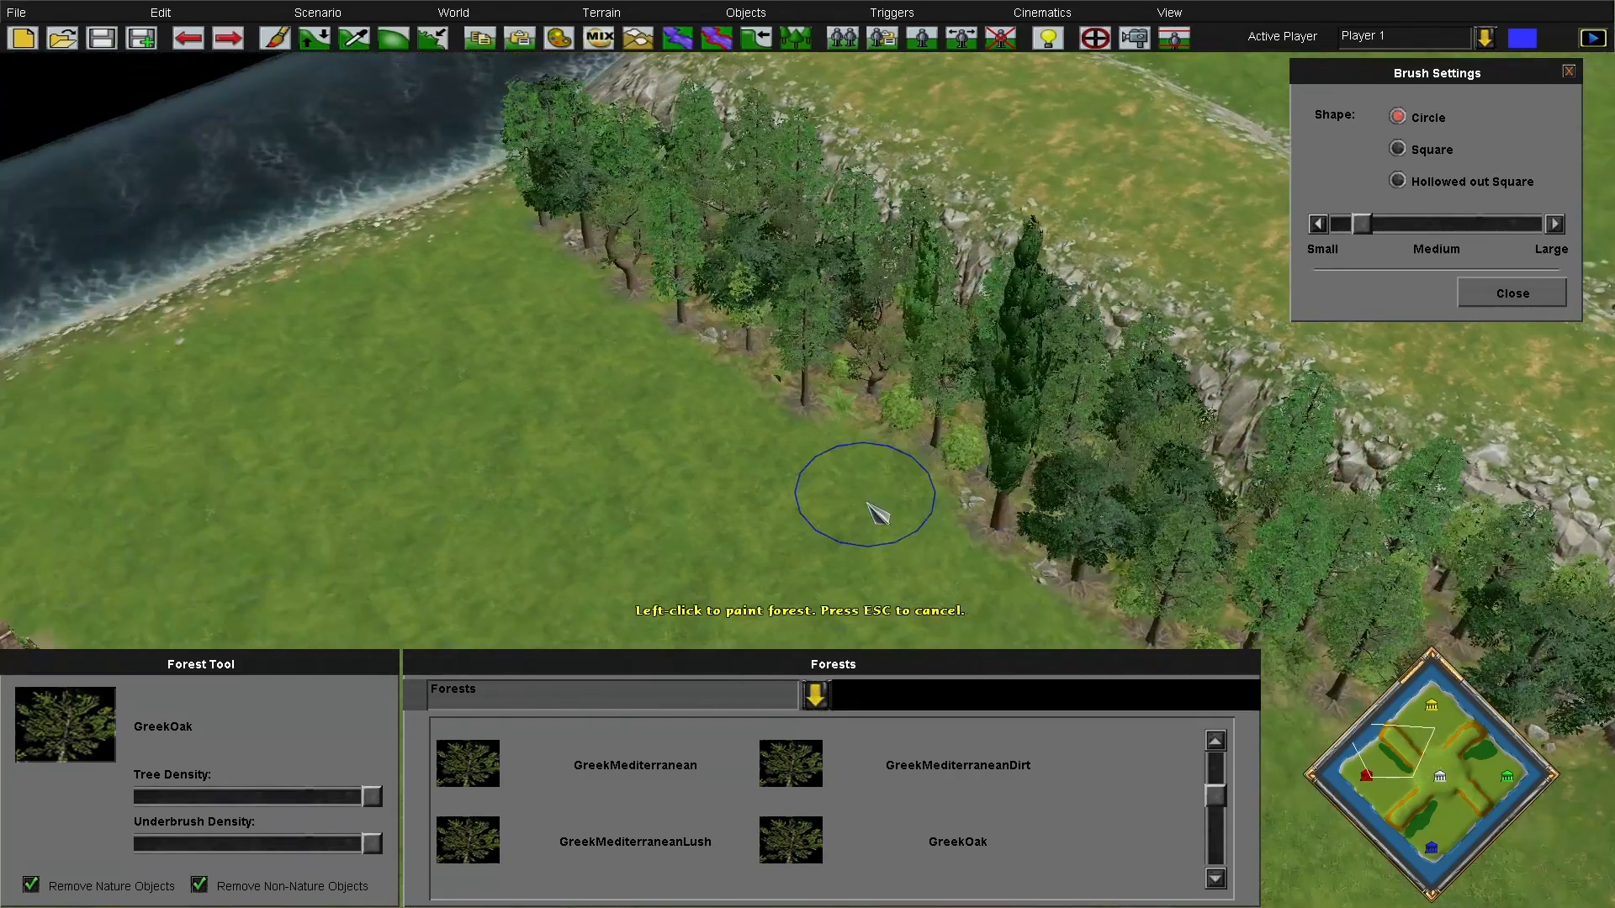
pyautogui.moveTo(620, 273)
pyautogui.mouseDown()
pyautogui.moveTo(800, 421)
pyautogui.moveTo(998, 530)
pyautogui.mouseUp()
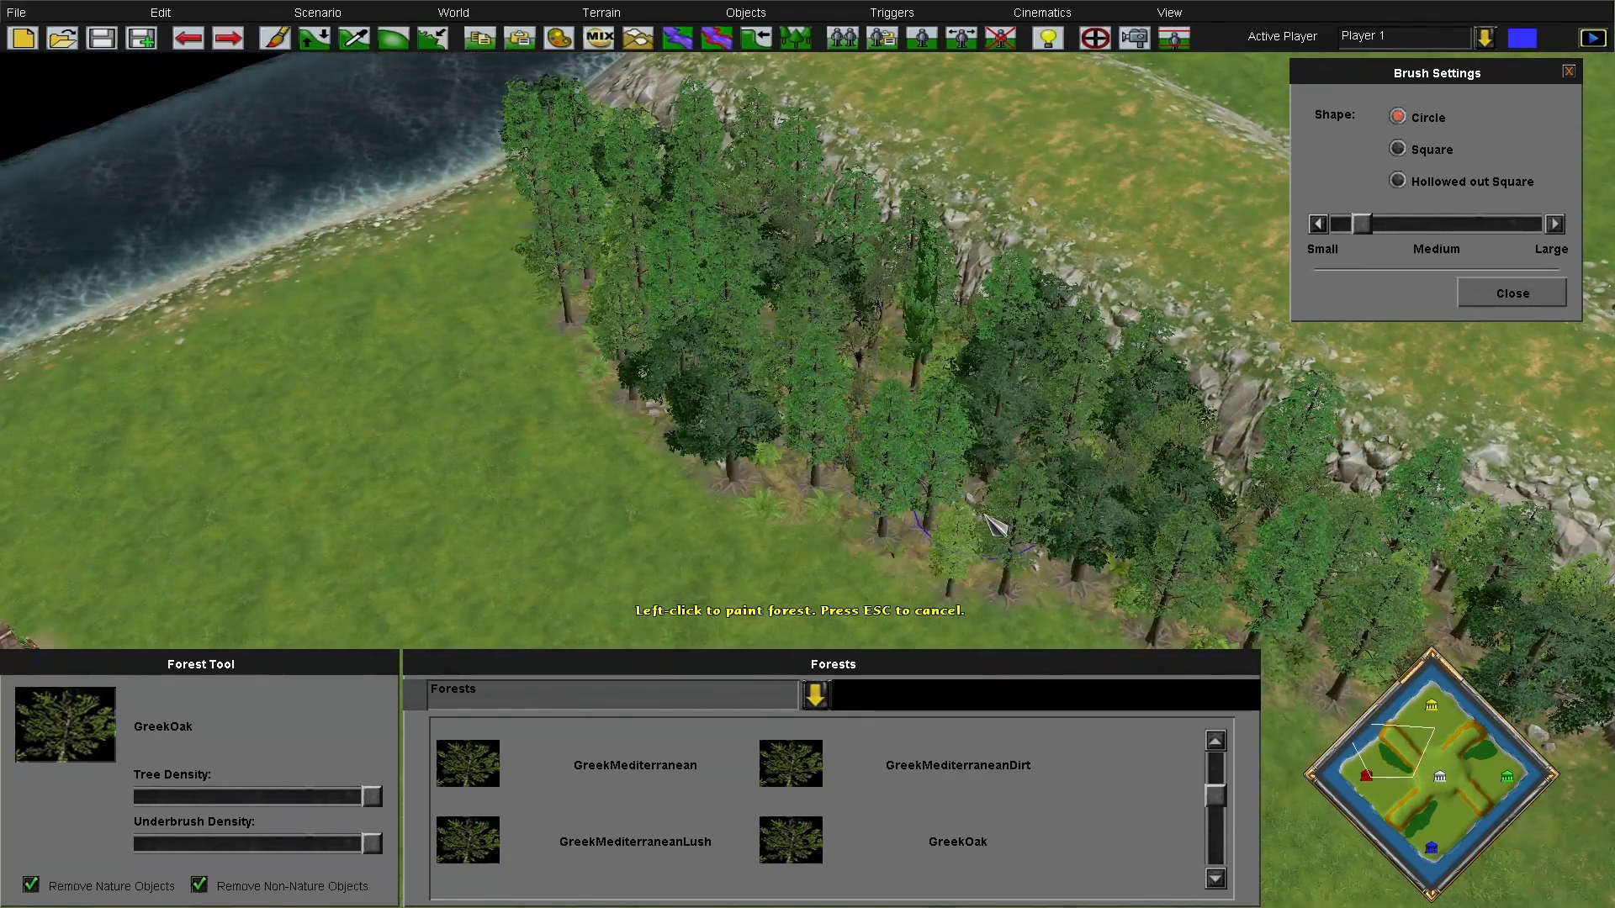
pyautogui.moveTo(996, 437); pyautogui.dragTo(765, 374)
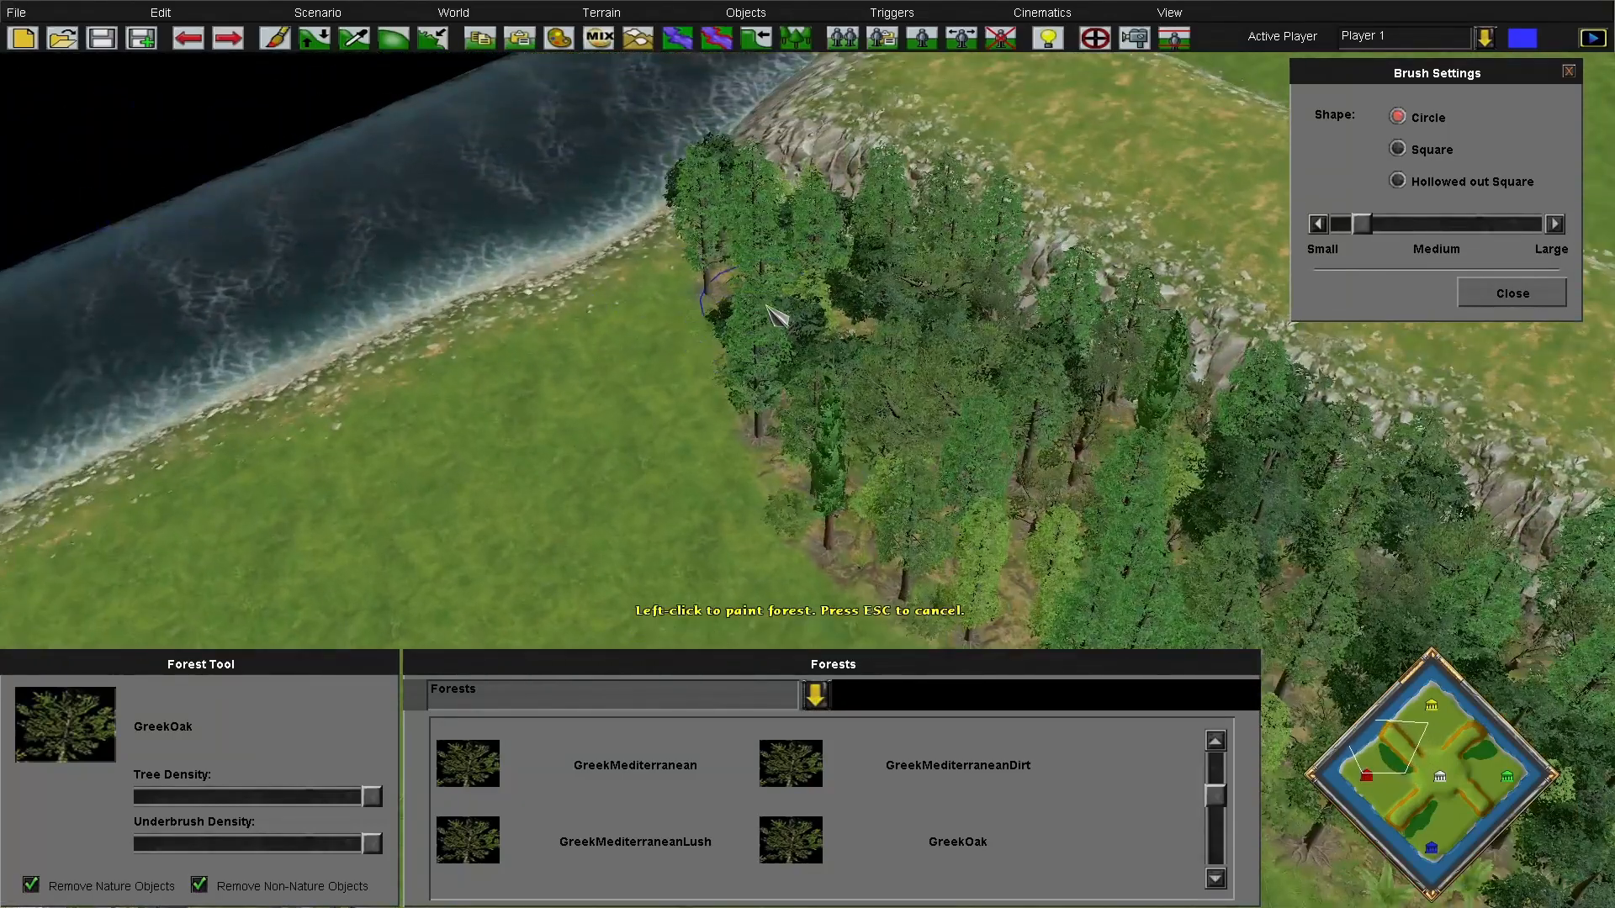
pyautogui.moveTo(768, 313); pyautogui.dragTo(812, 471)
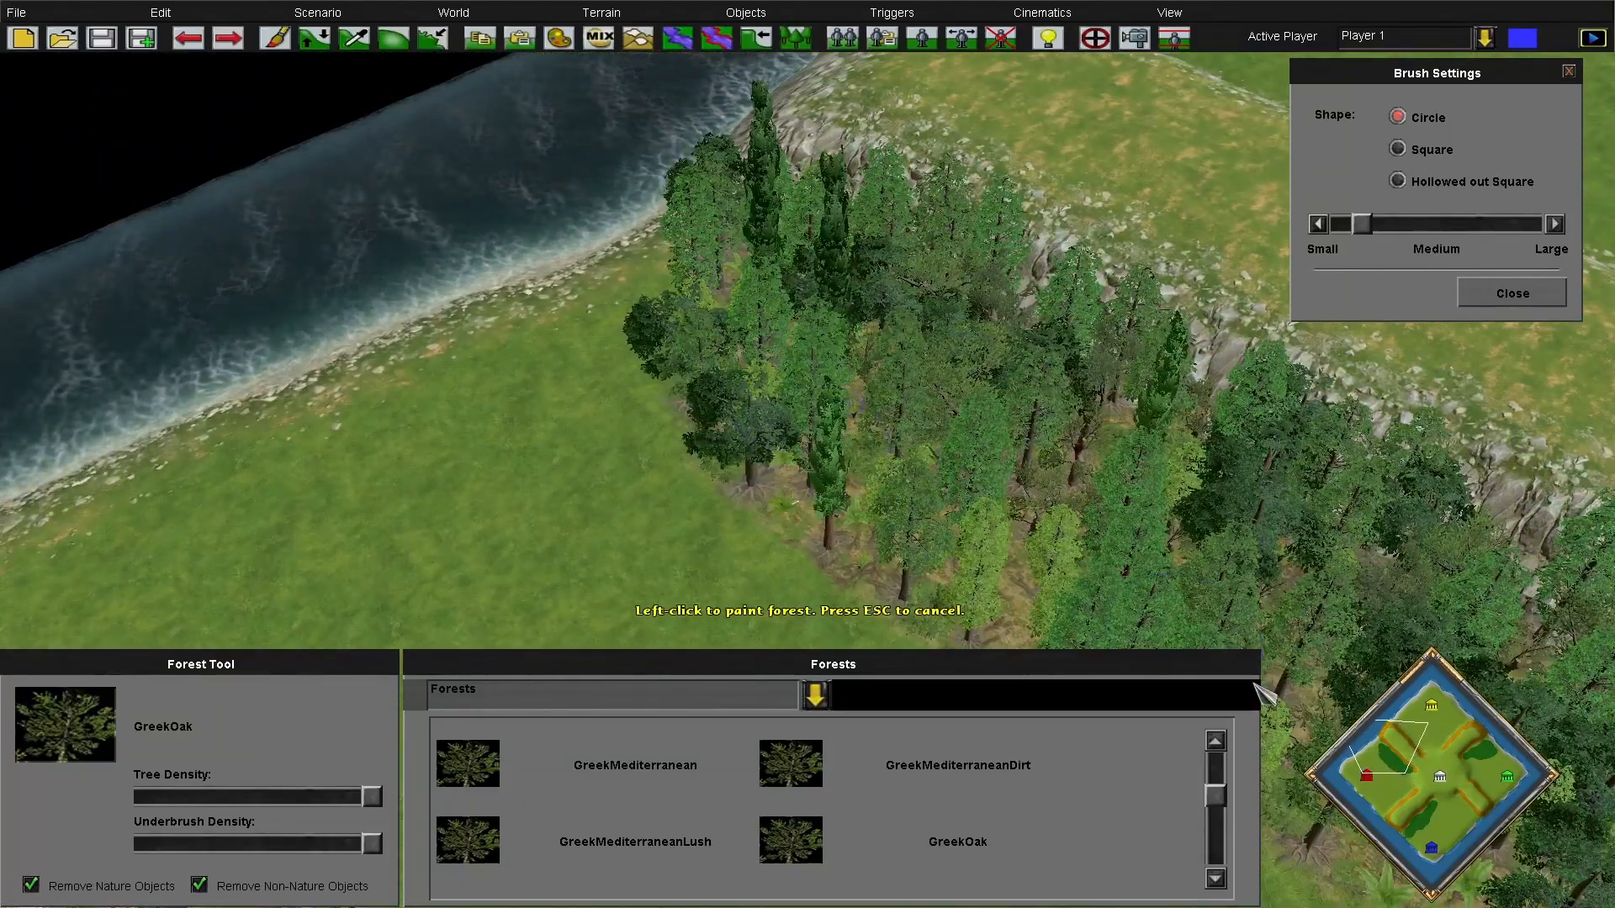
# Paint a matching GreekOak forest along the ridge on the yellow town's side, and end forest painting
pyautogui.moveTo(1420, 738)
pyautogui.mouseDown()
pyautogui.moveTo(1462, 752)
pyautogui.moveTo(1430, 757)
pyautogui.mouseUp()
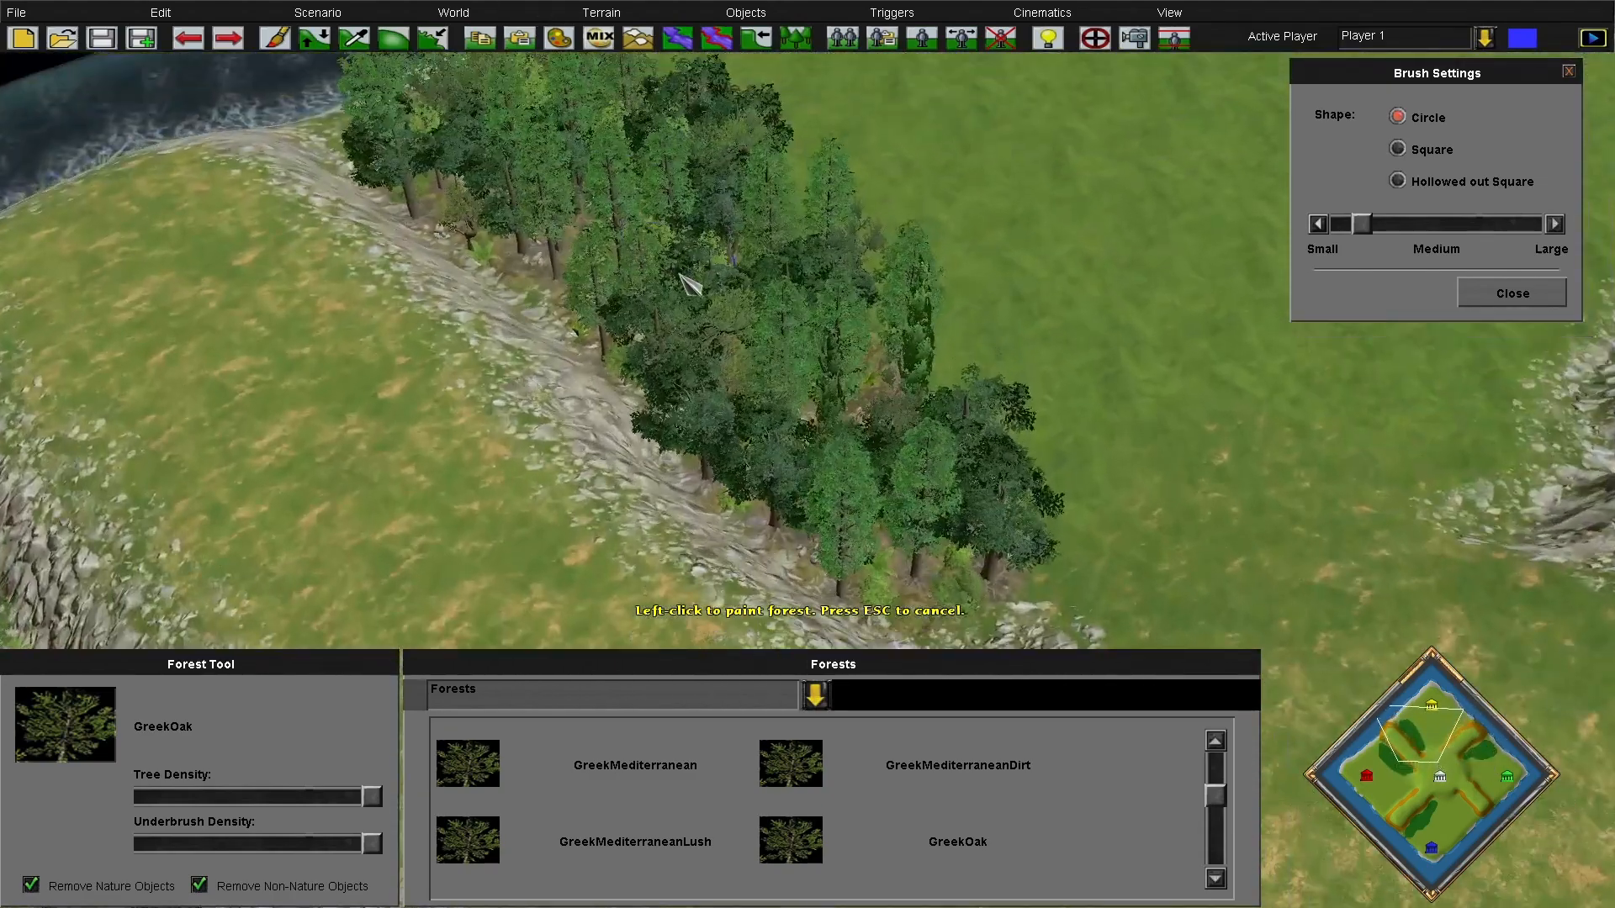
pyautogui.moveTo(809, 424); pyautogui.dragTo(767, 378)
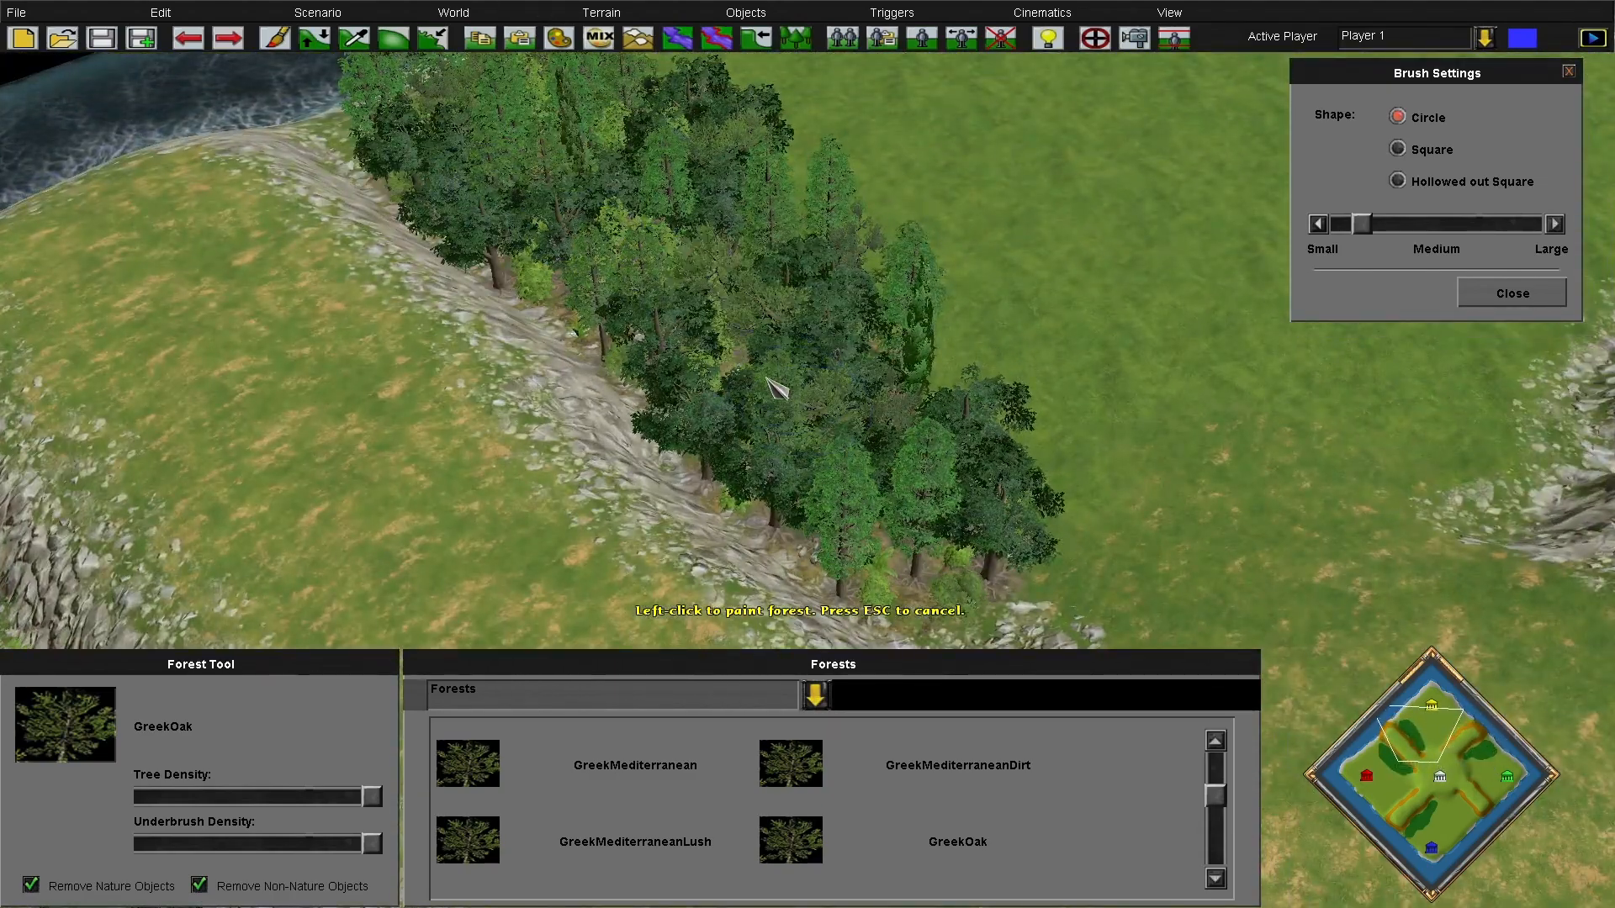
pyautogui.press('Right')
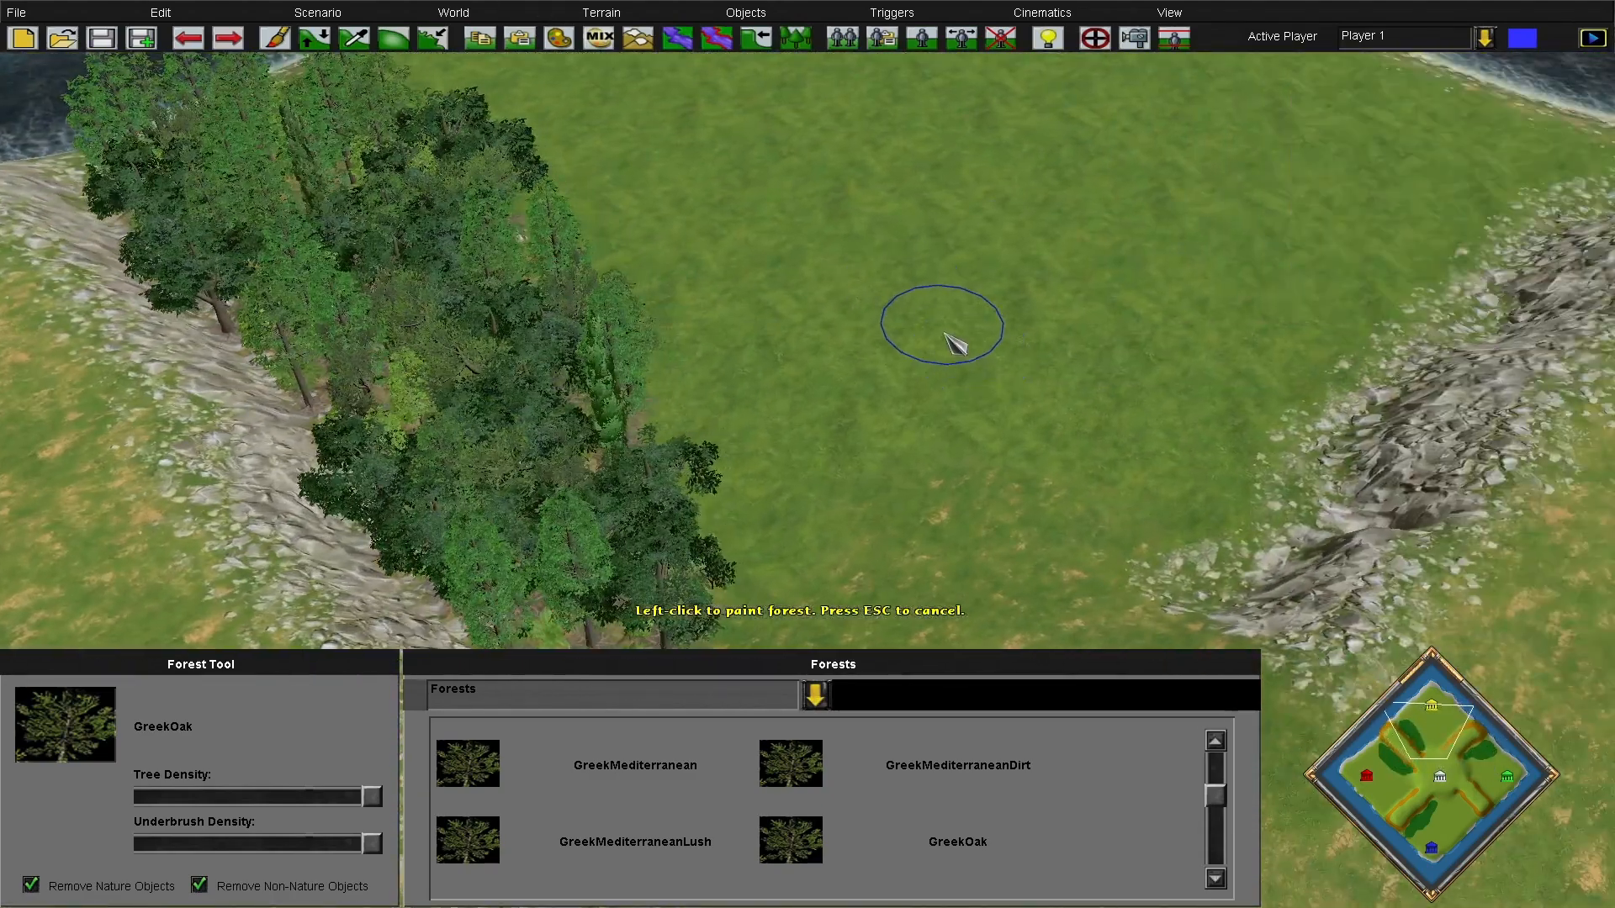
pyautogui.press('Escape')
# Place a Gold Mine Small from the Nature objects on the grass near the yellow town and another near the green town
pyautogui.click(922, 38)
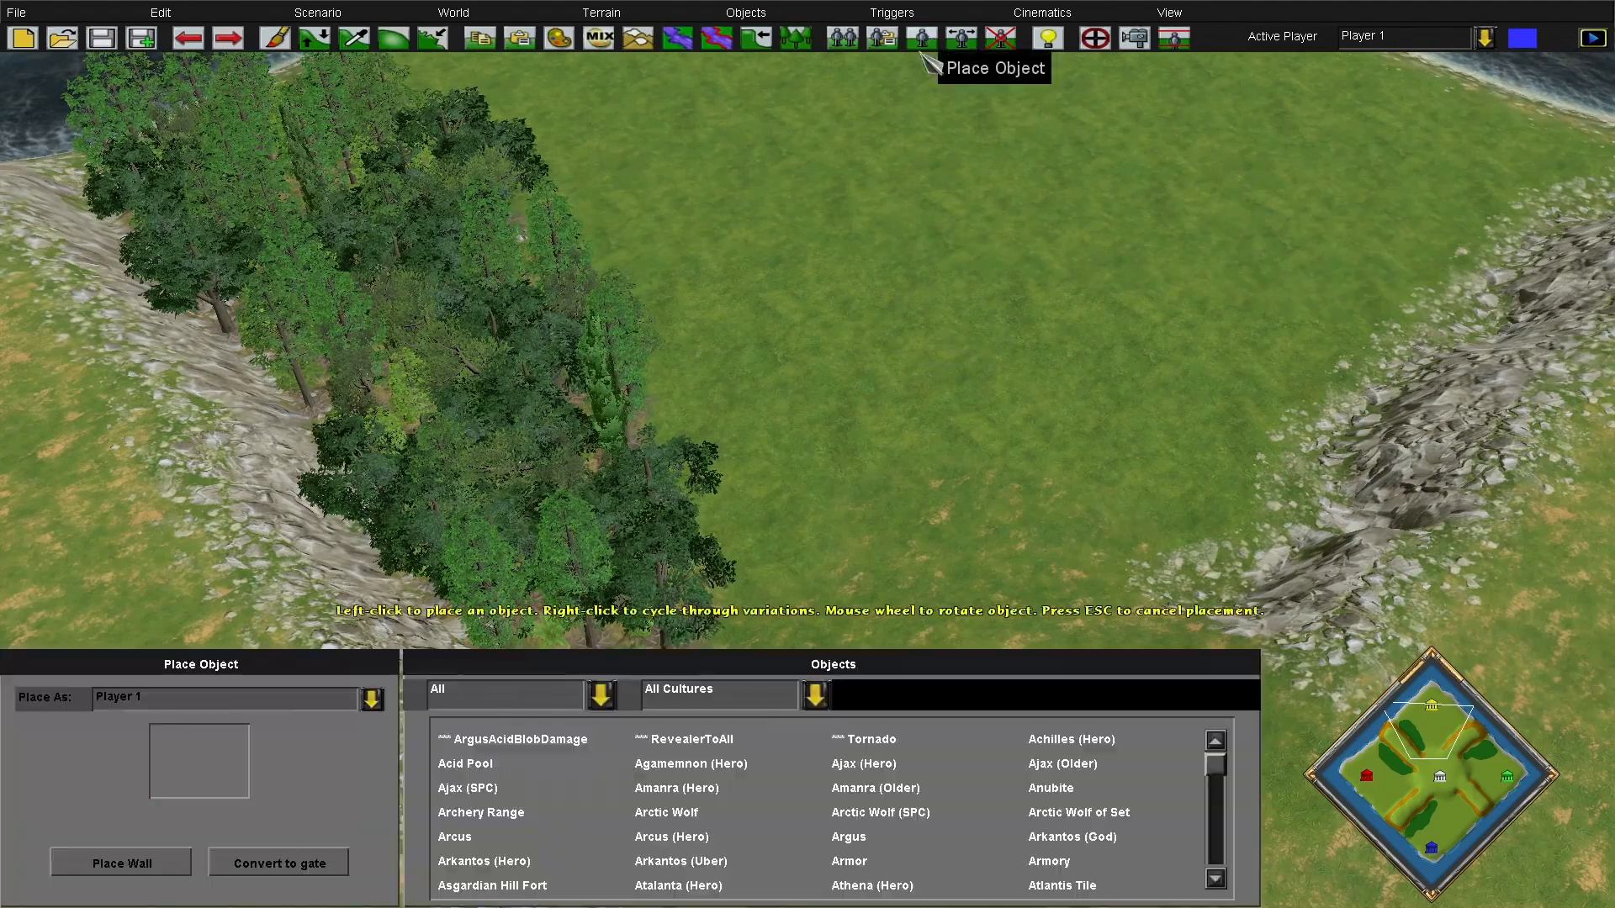
pyautogui.click(500, 700)
pyautogui.click(504, 810)
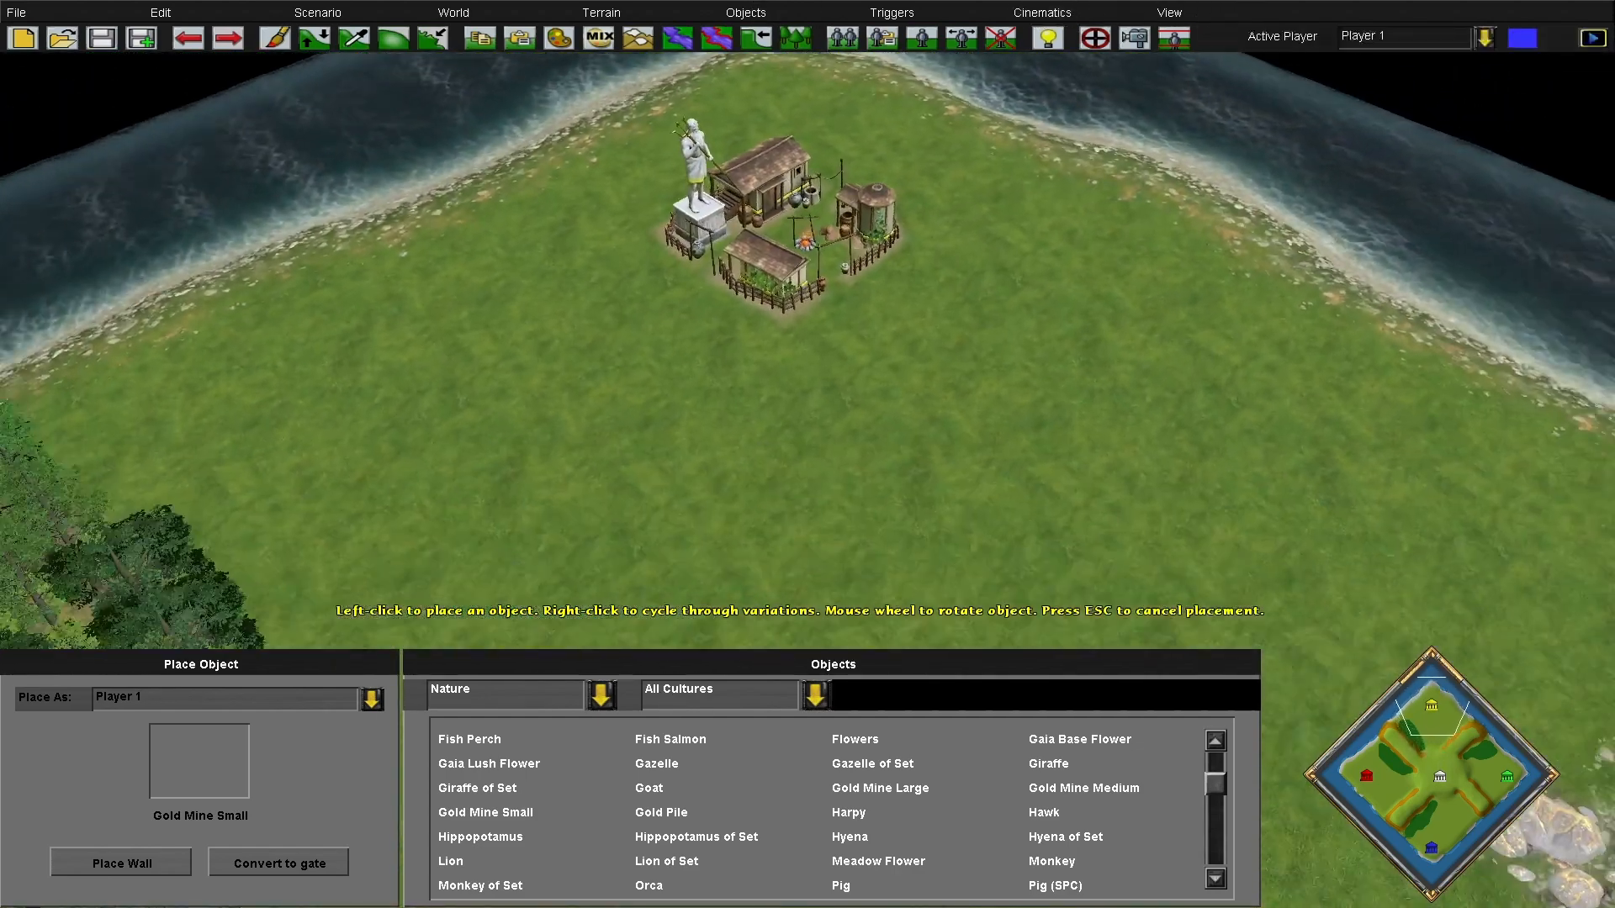
pyautogui.click(1078, 249)
pyautogui.click(1518, 784)
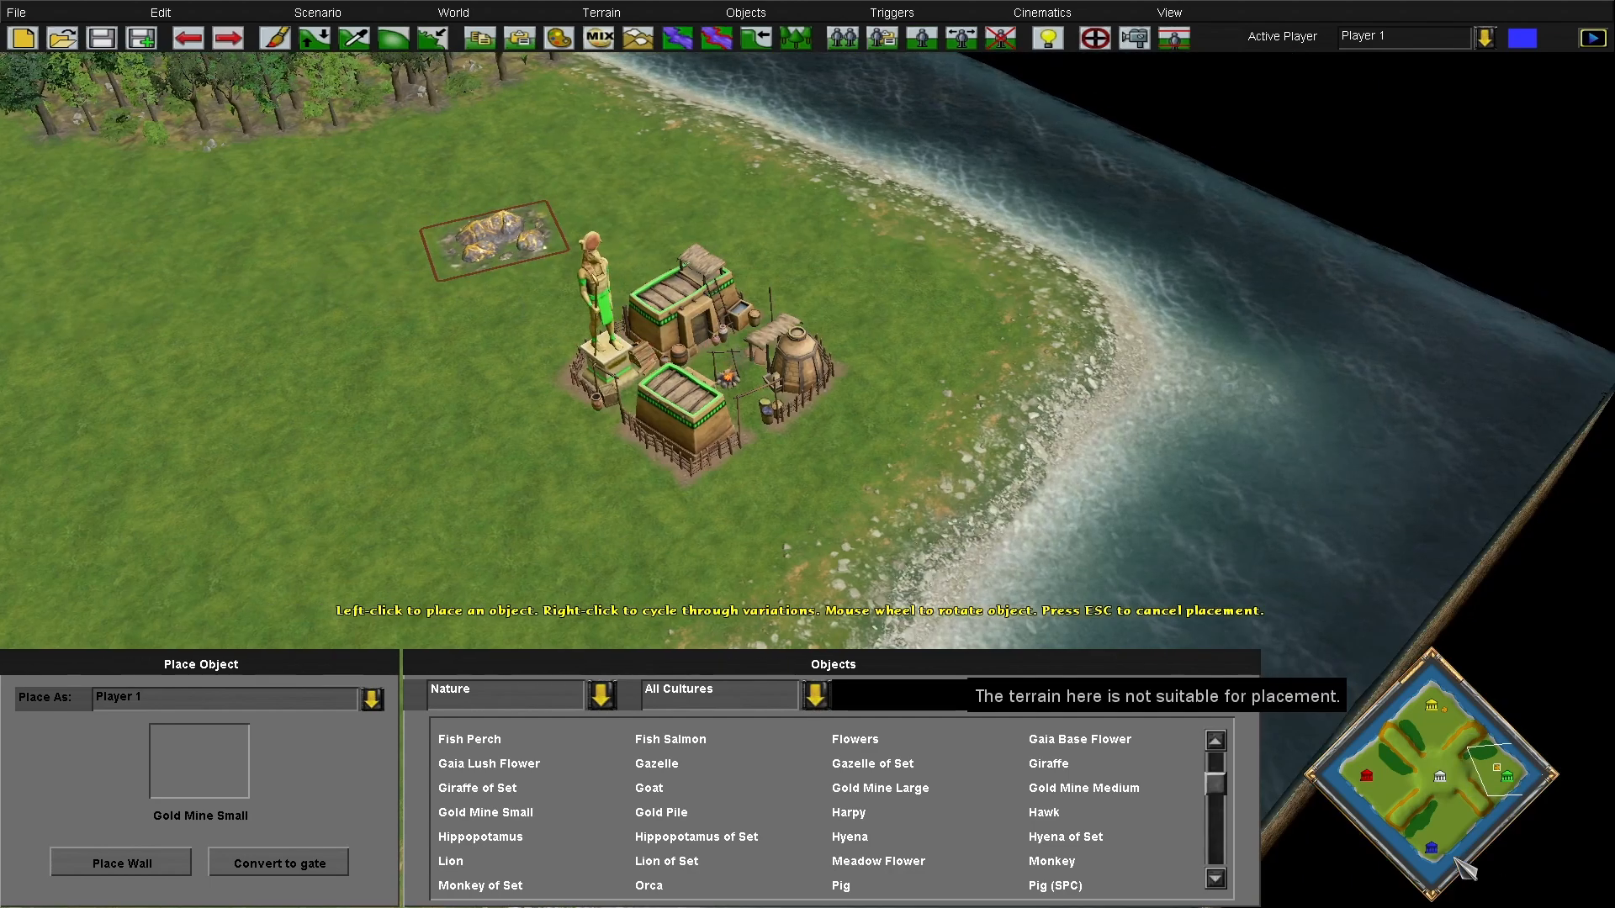
# Place a Gold Mine Small on the open grass beside the blue town and another beside the red town
pyautogui.click(1439, 832)
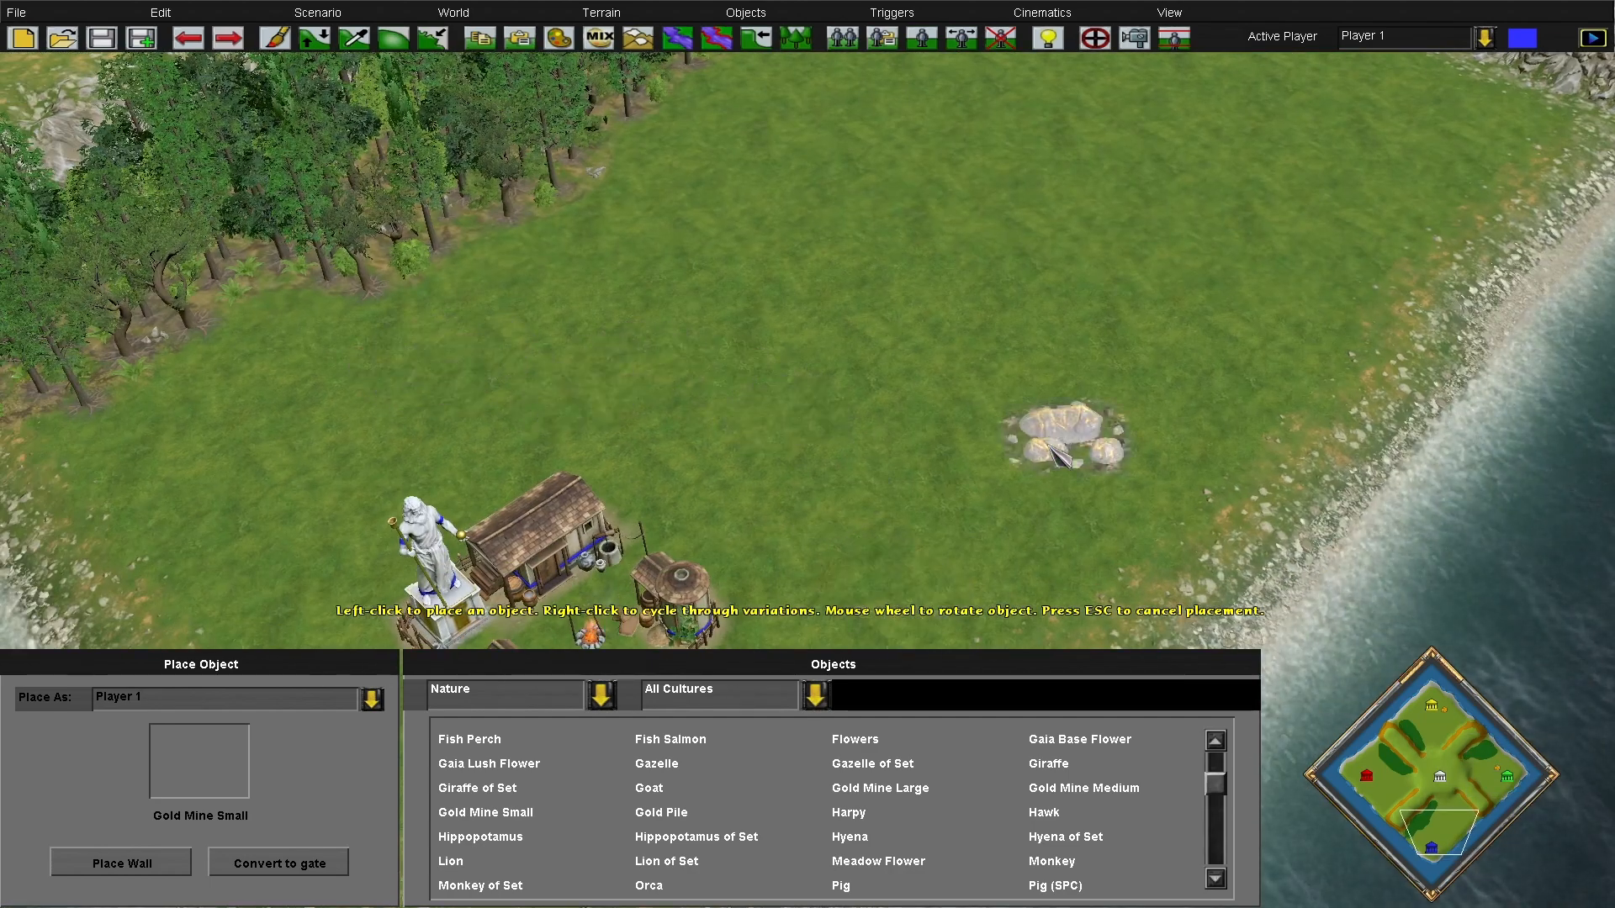
pyautogui.click(954, 486)
pyautogui.click(1369, 775)
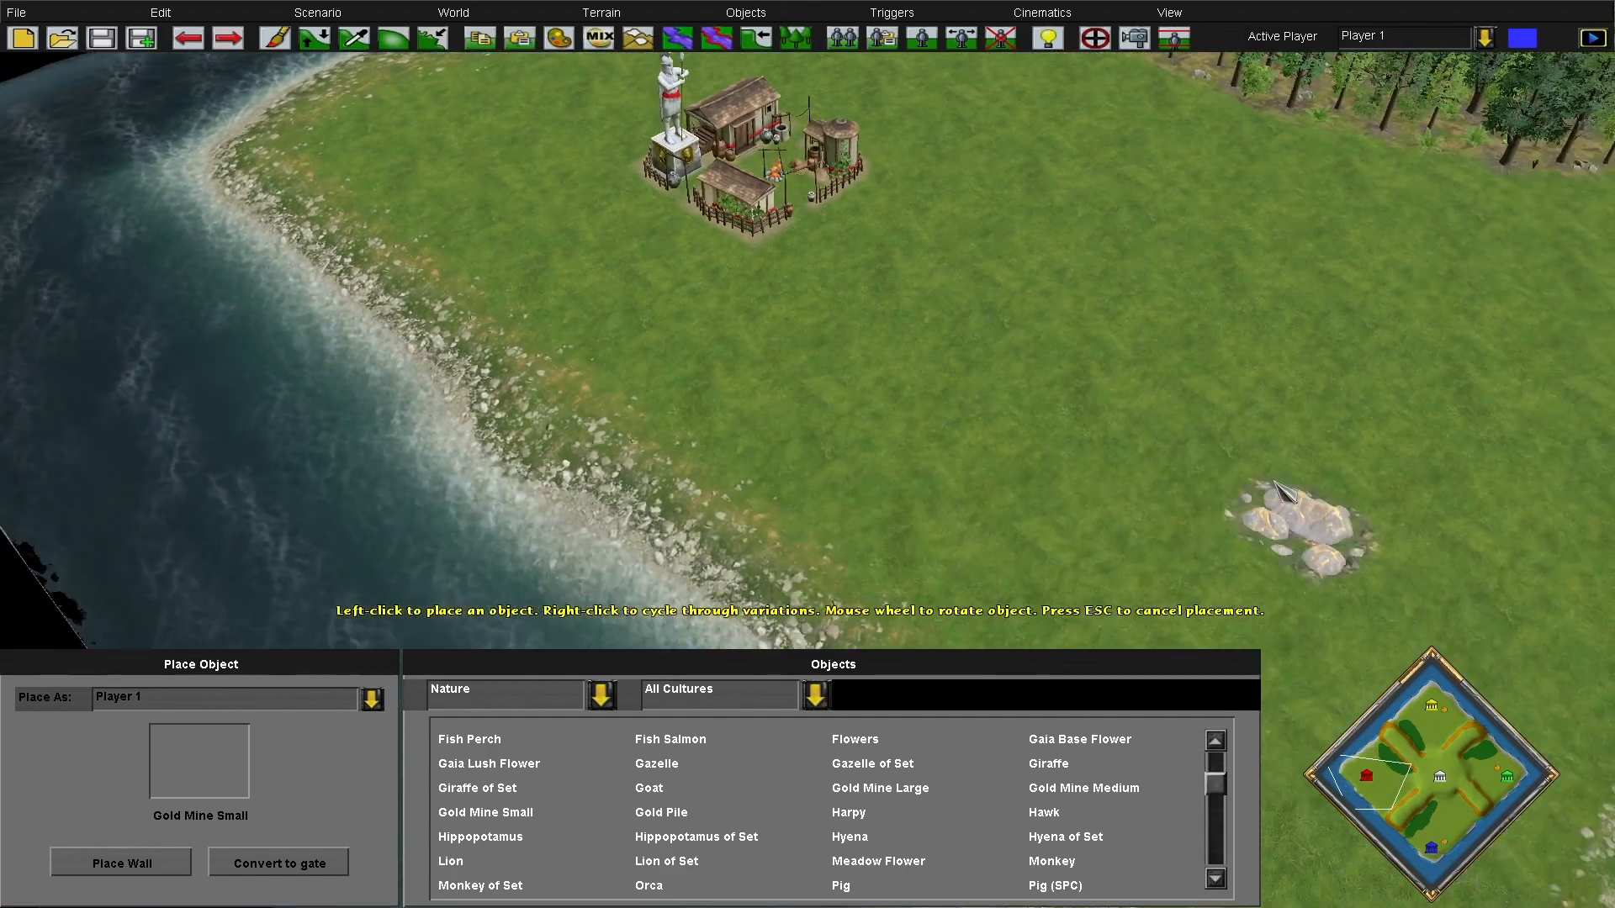
pyautogui.scroll(-3, 866, 439)
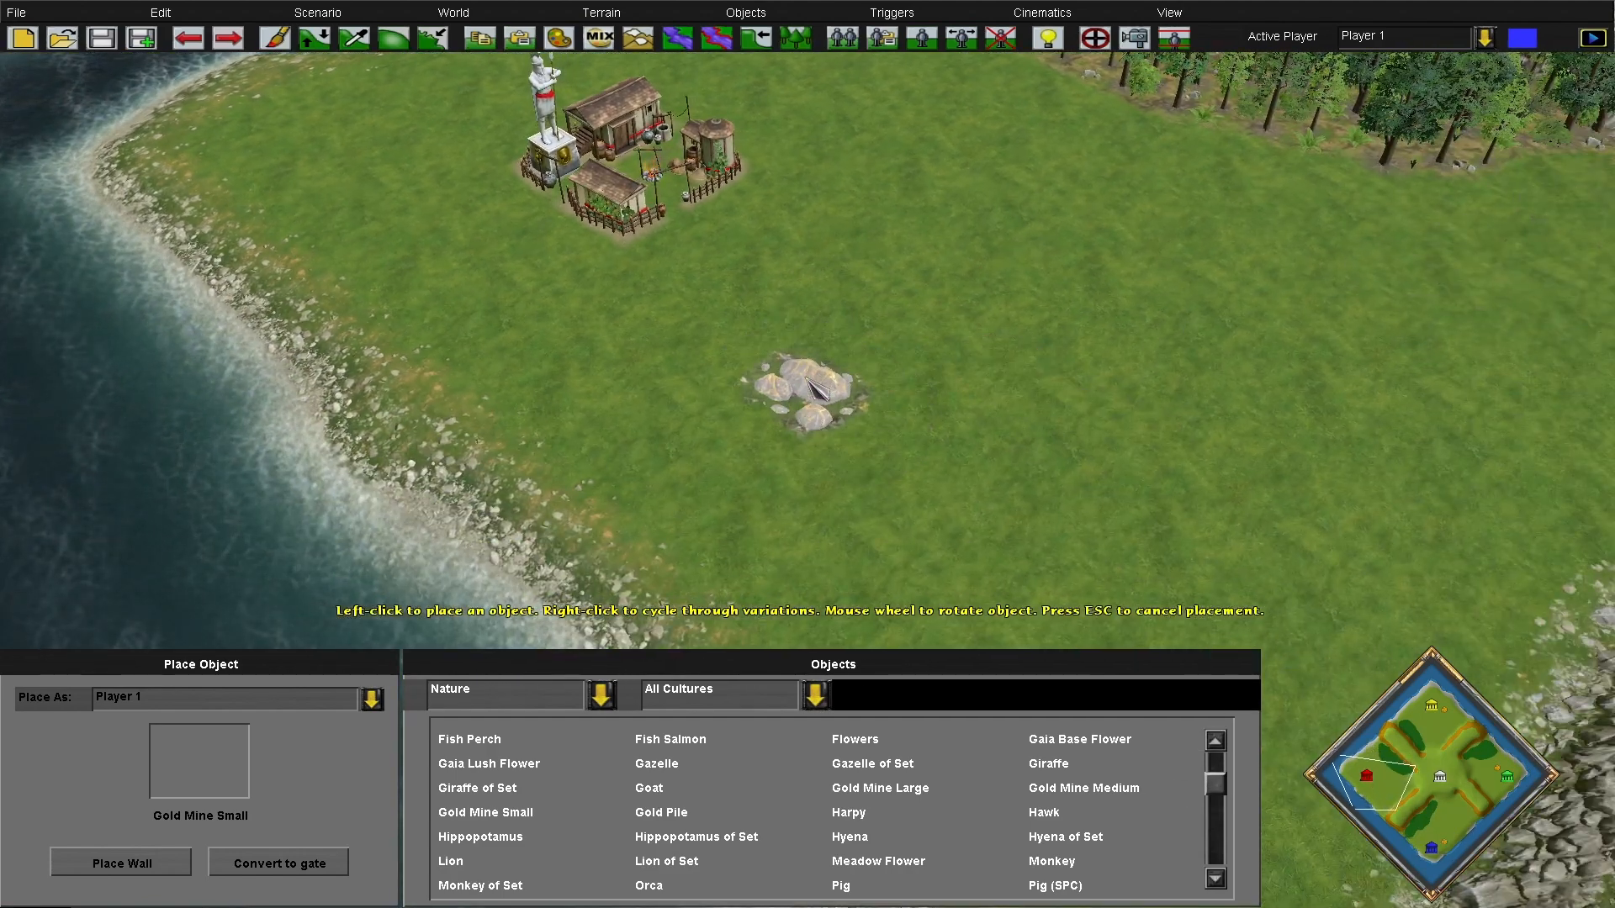
pyautogui.click(798, 391)
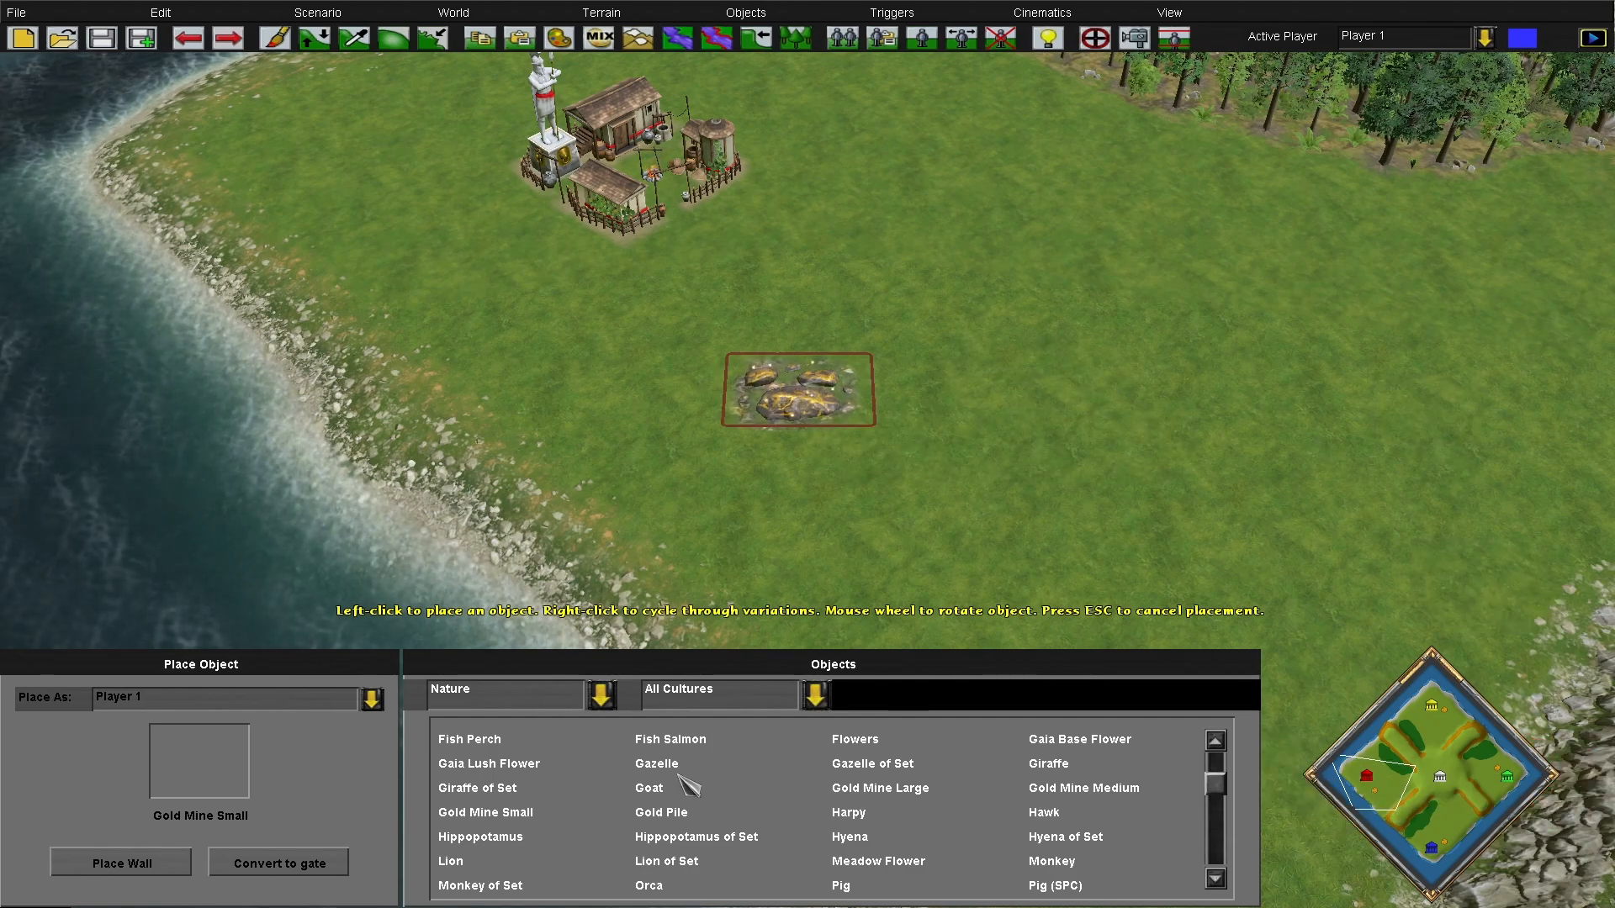
# Place a Gold Mine Large near two opposite ridge ends around the central settlement and another at the coastal end between the yellow and green towns
pyautogui.click(1440, 777)
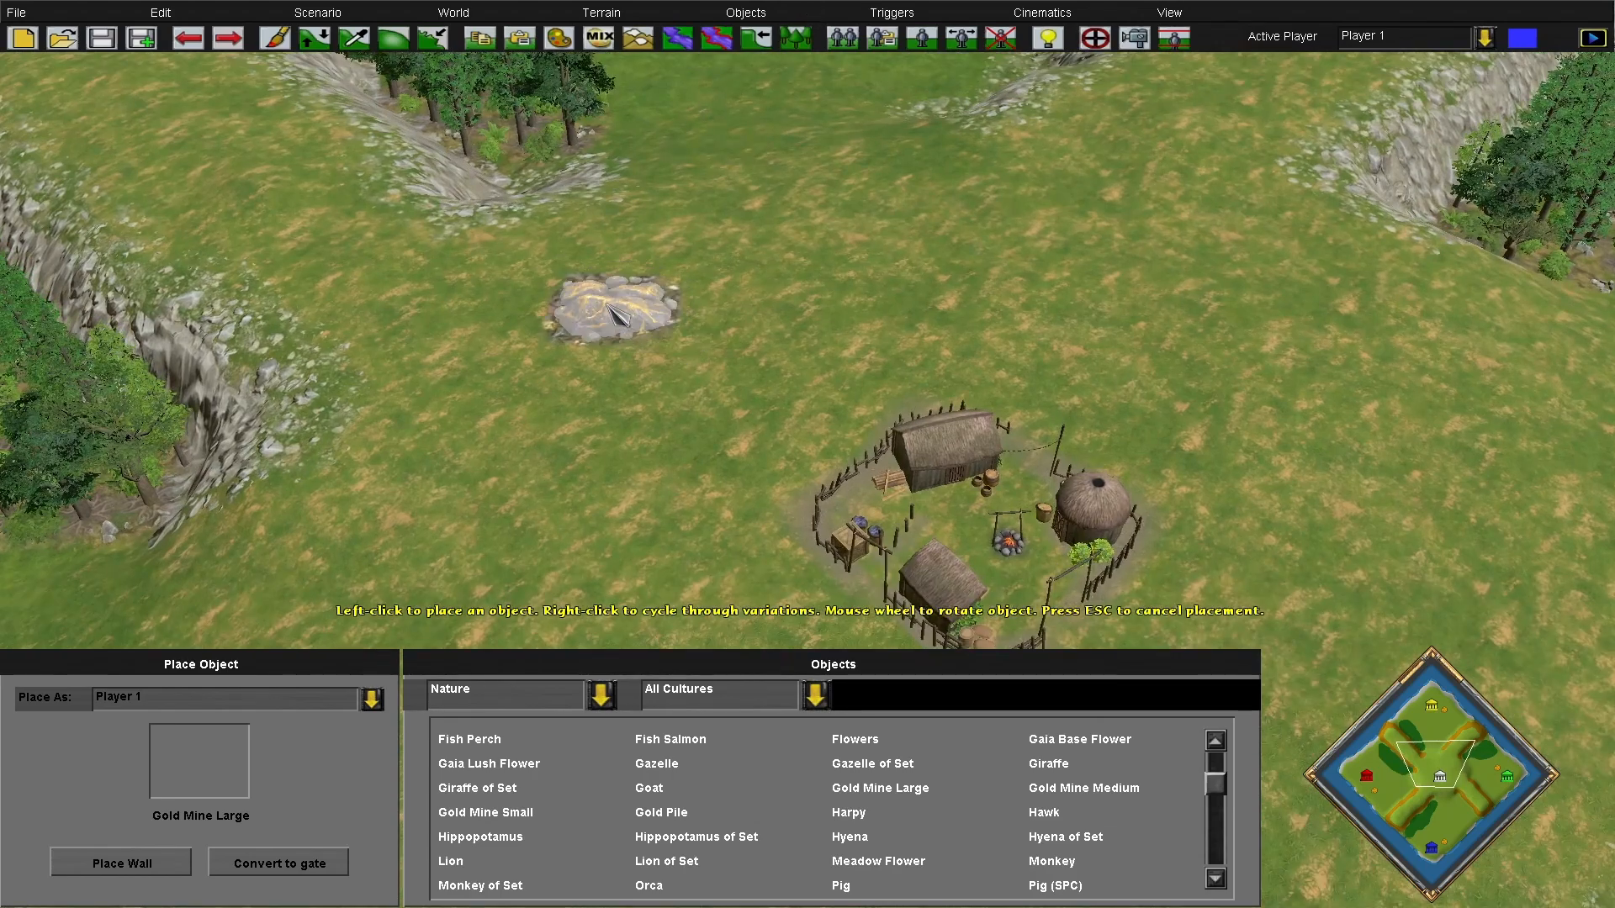
pyautogui.click(576, 229)
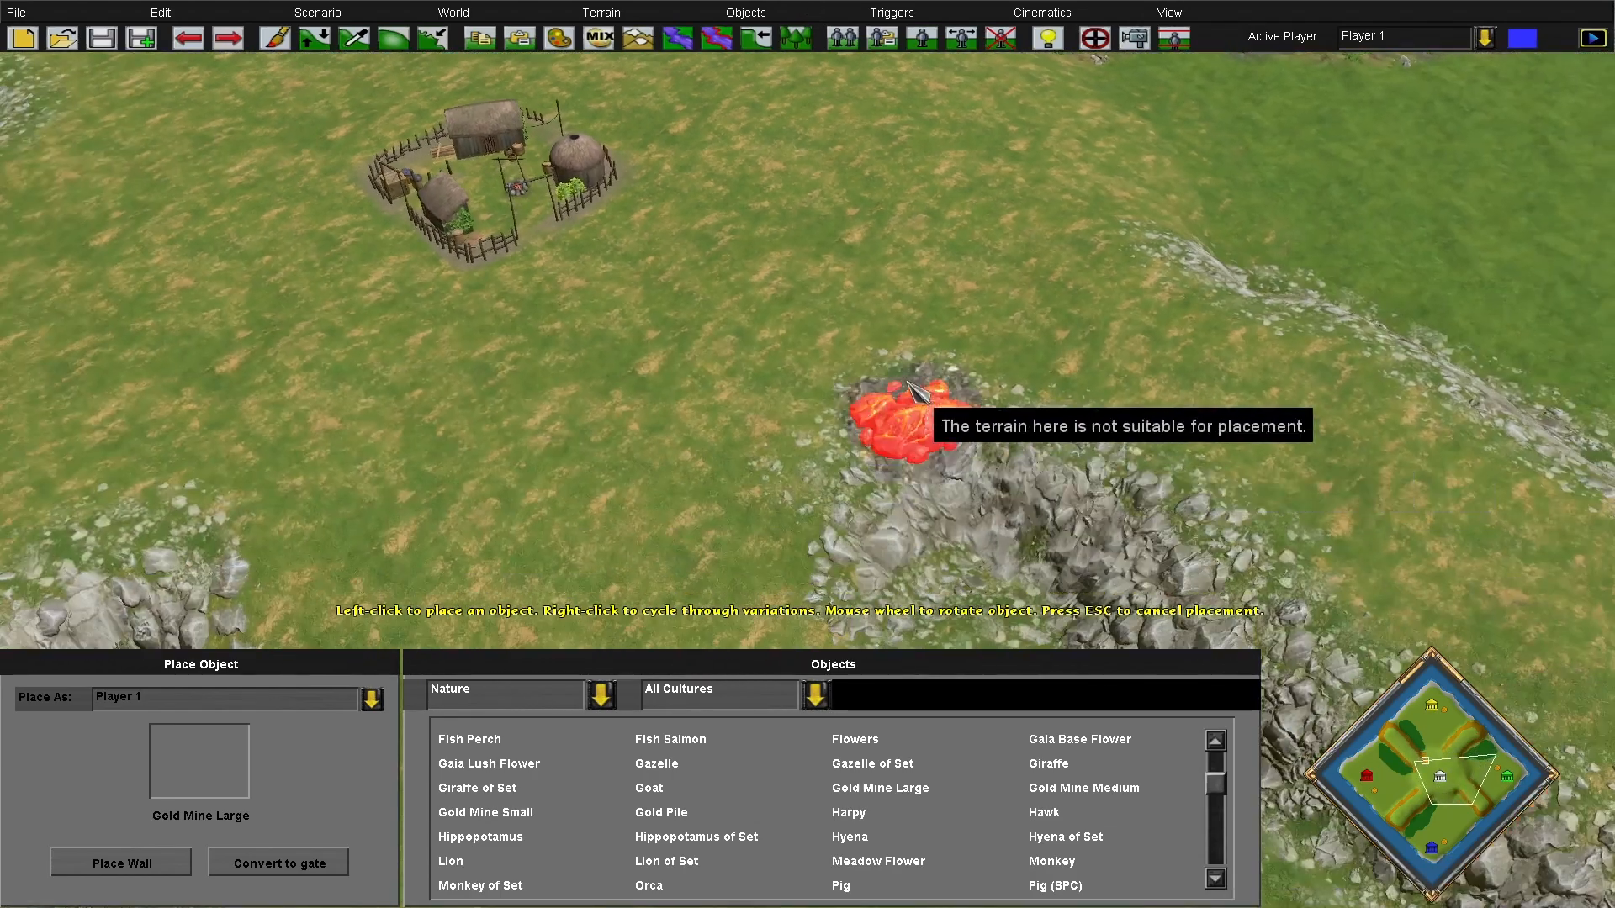
pyautogui.click(845, 368)
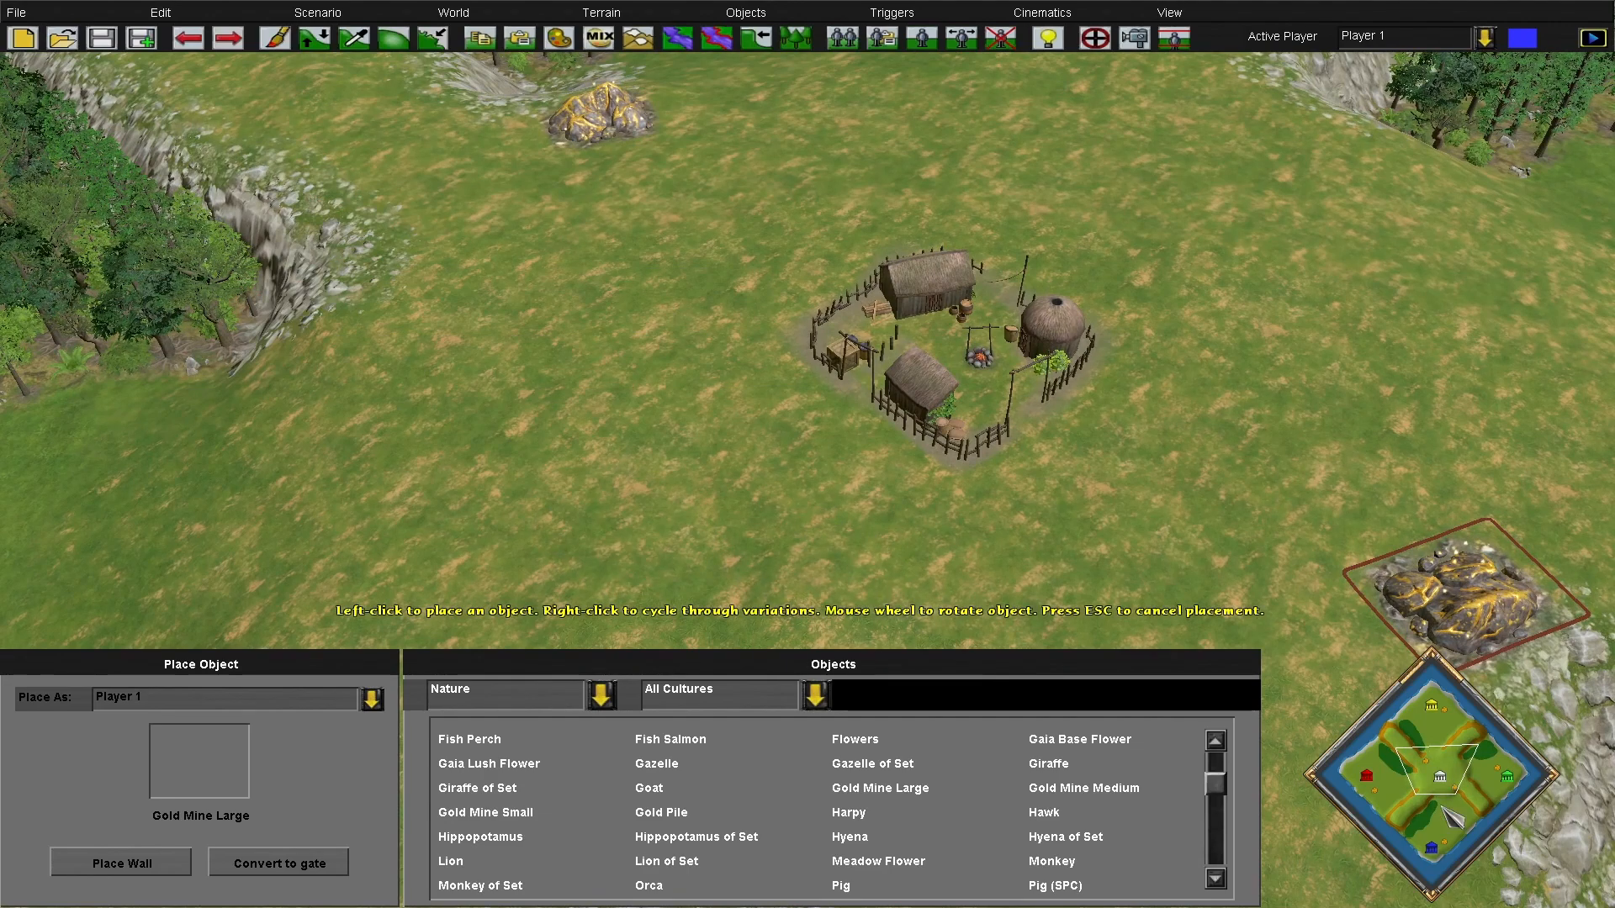
pyautogui.click(1456, 762)
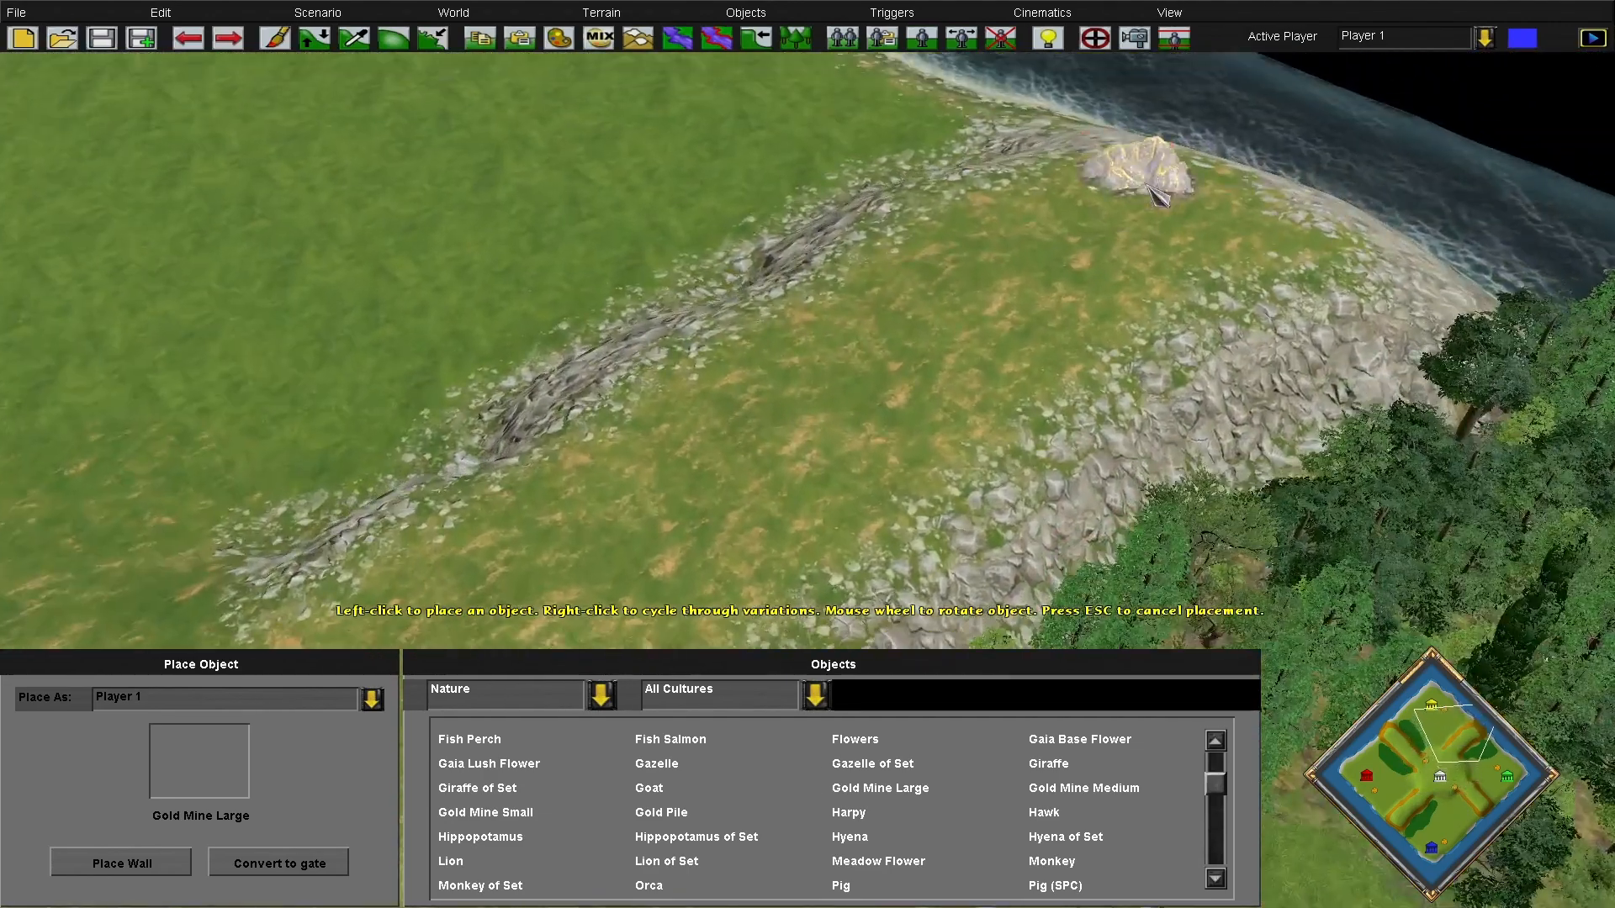
pyautogui.click(1142, 173)
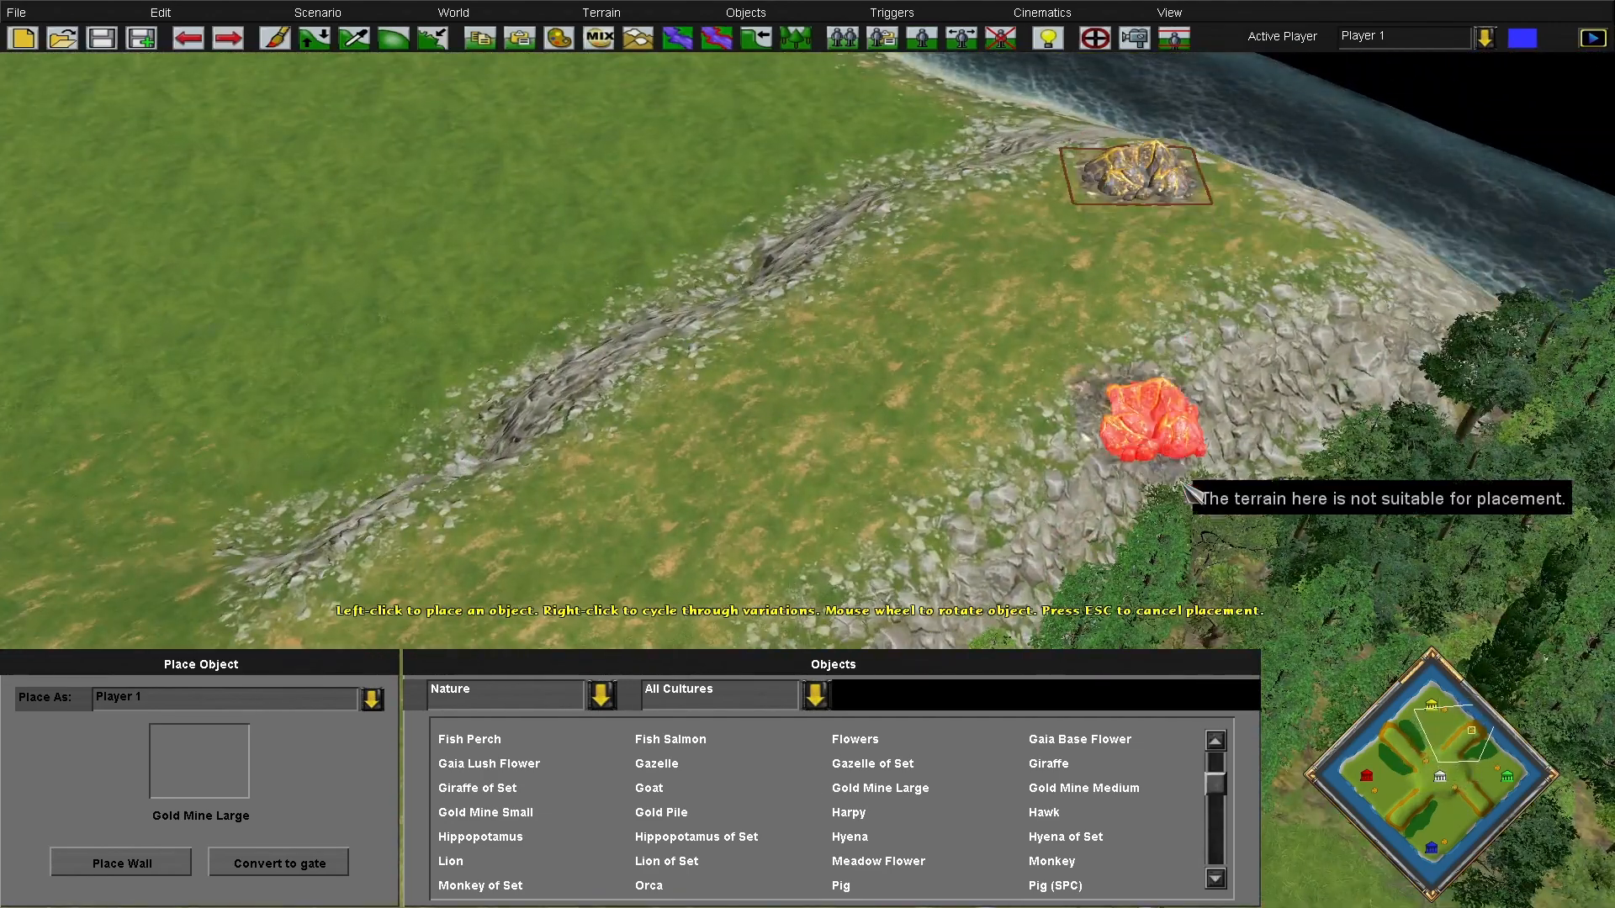
# Place a Gold Mine Large on the outer tips of the northwest and southwest plateaus
pyautogui.click(1390, 750)
pyautogui.click(778, 268)
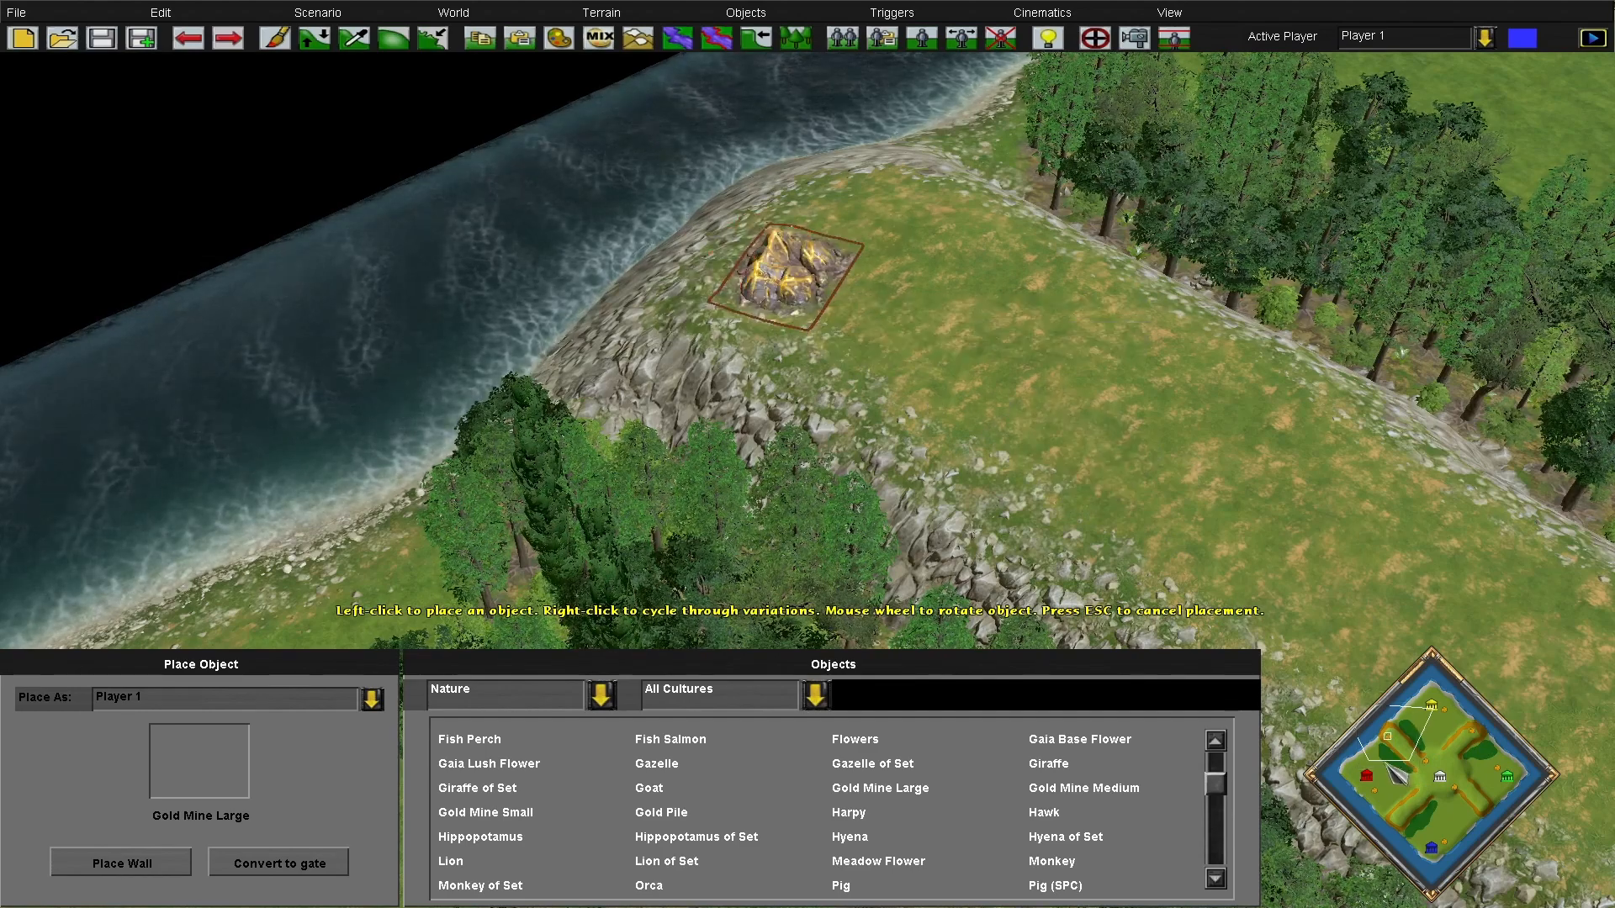
pyautogui.click(1406, 833)
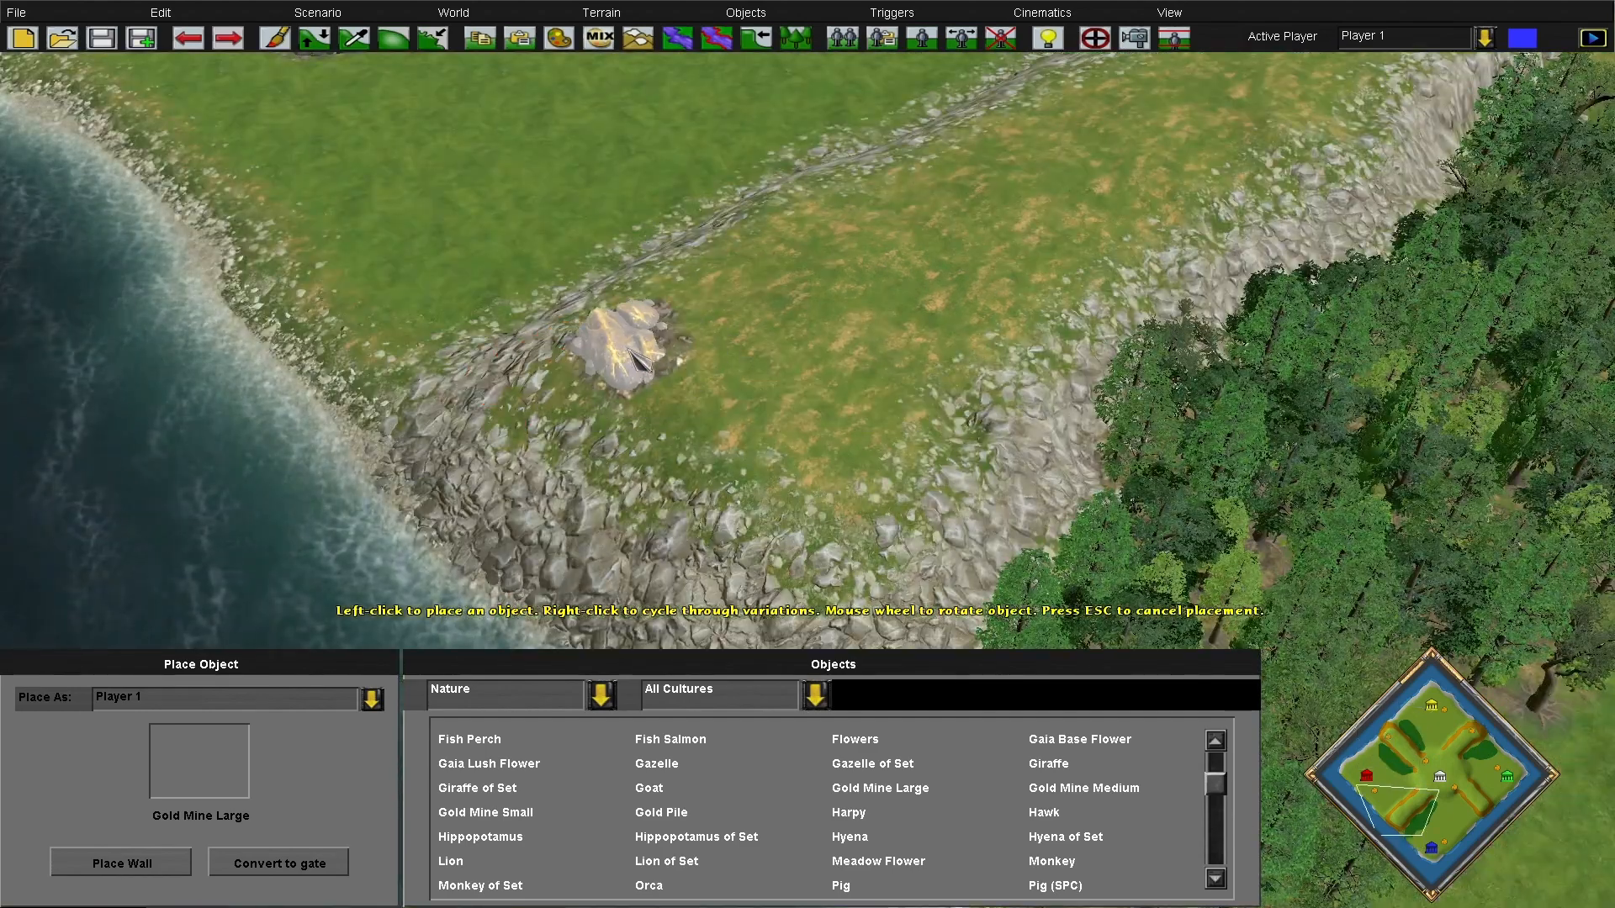
pyautogui.click(635, 359)
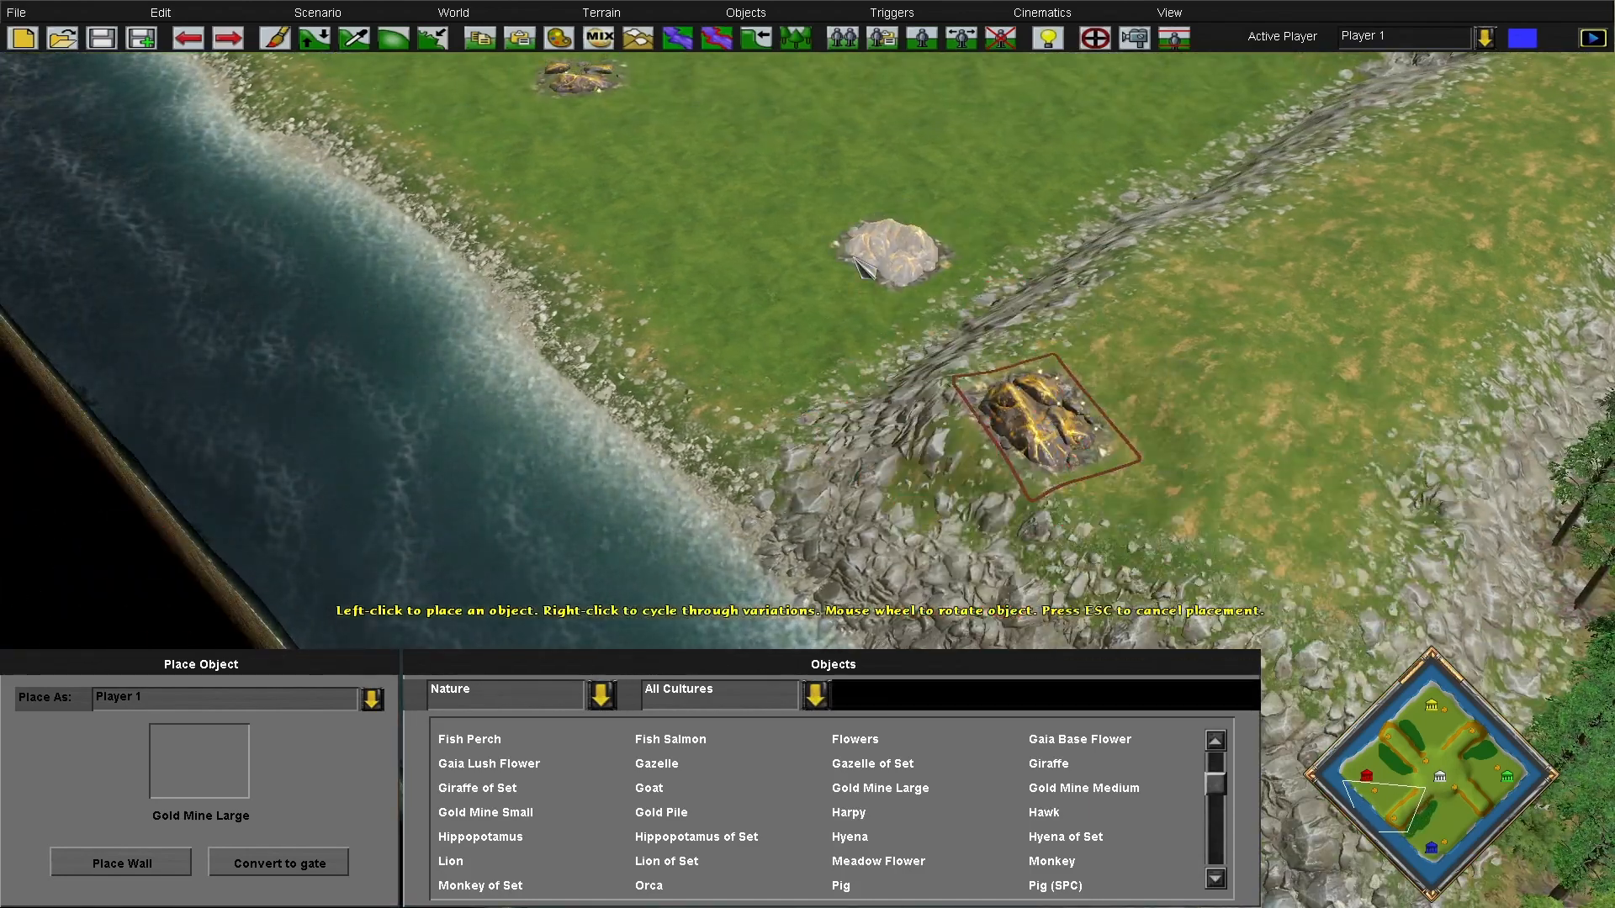
pyautogui.press('Escape')
# Check the ground around the large gold mines on the plateaus with the terrain smoothing tool active
pyautogui.click(394, 40)
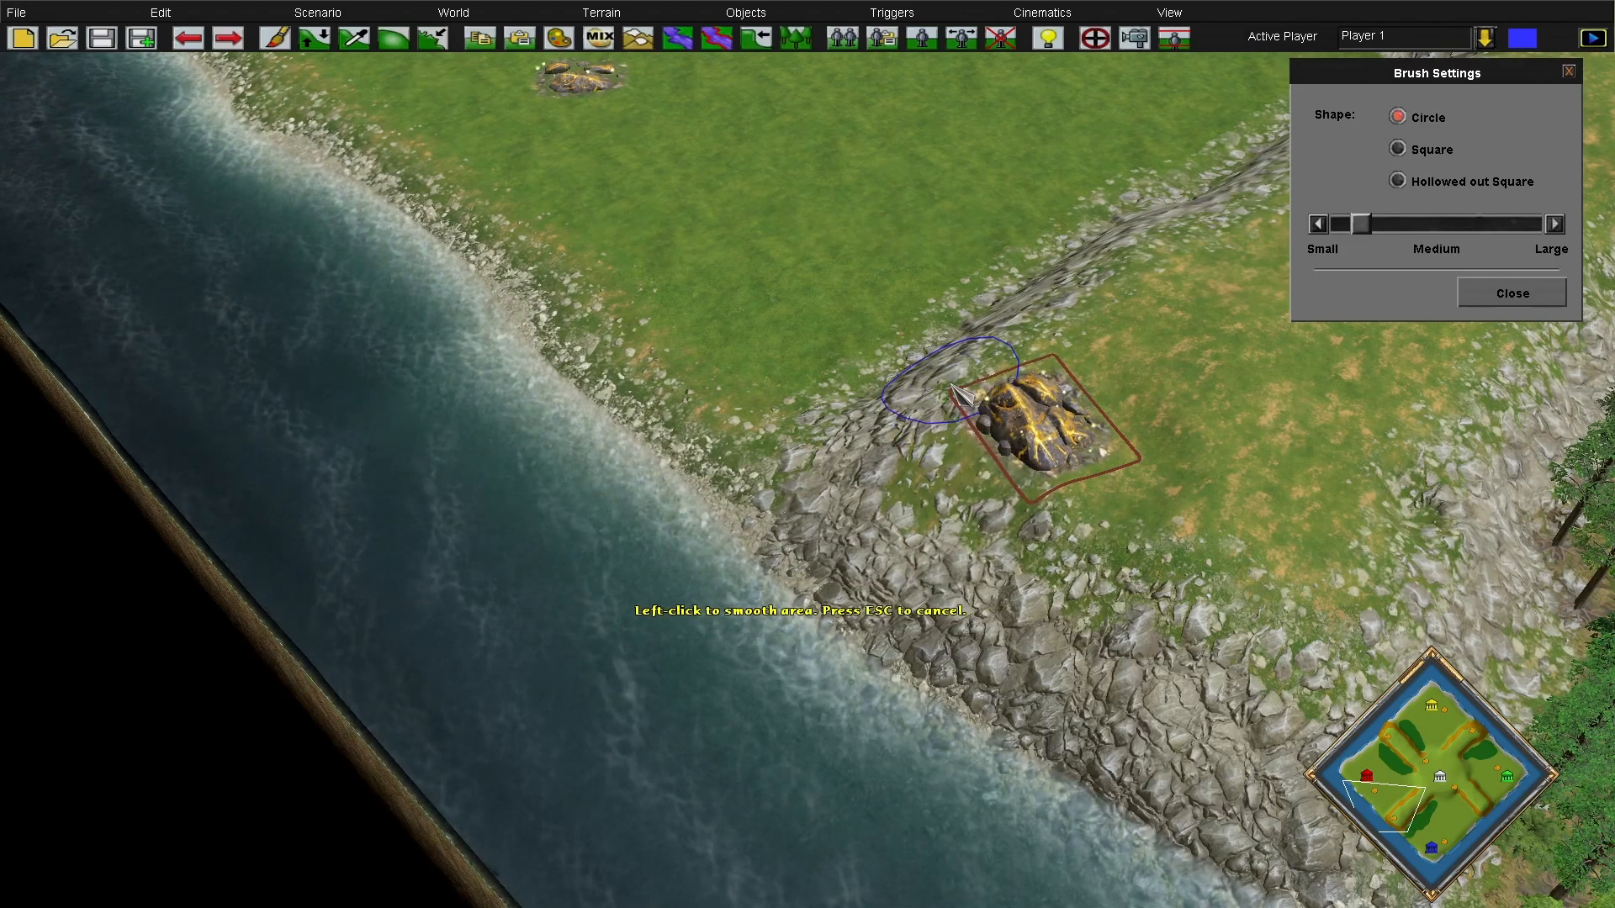
pyautogui.click(1399, 740)
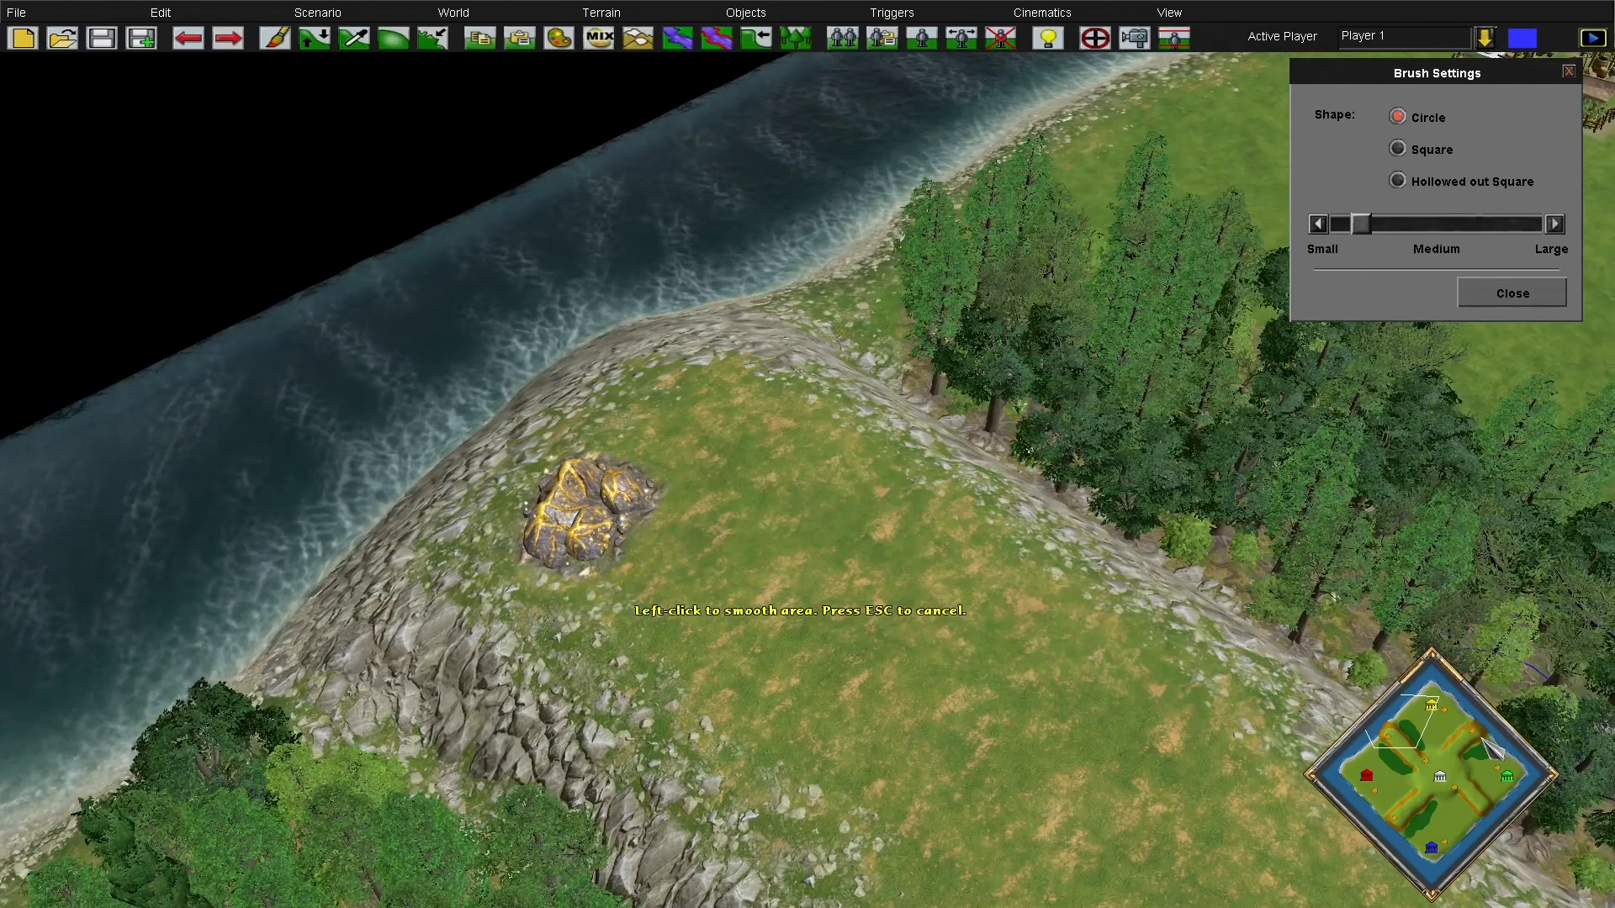
pyautogui.click(1480, 744)
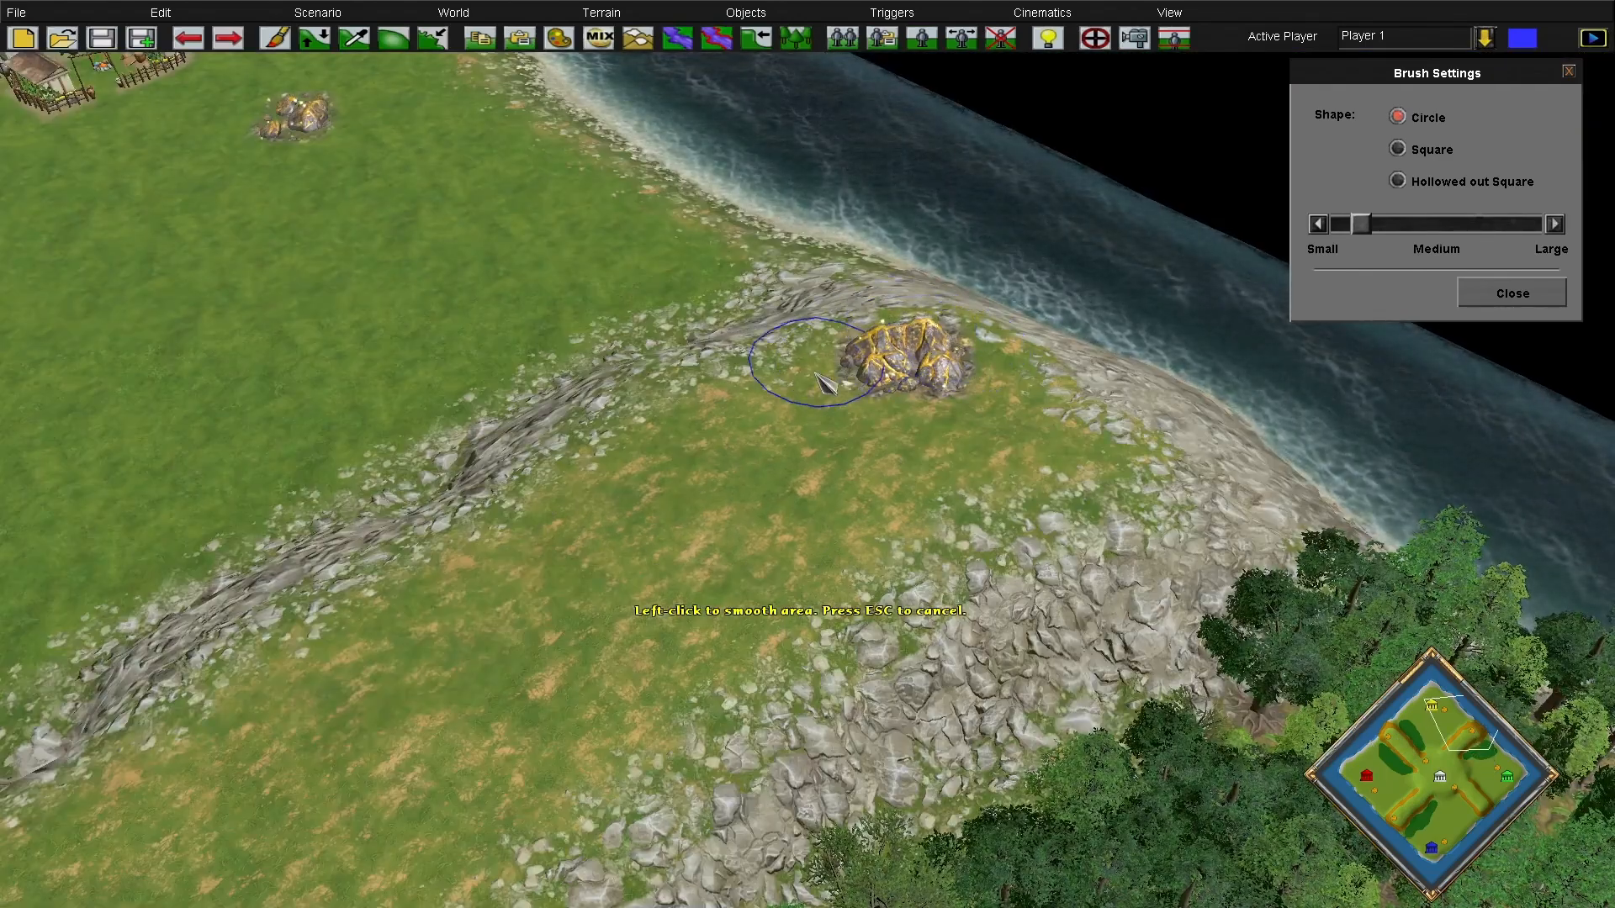
pyautogui.click(1459, 801)
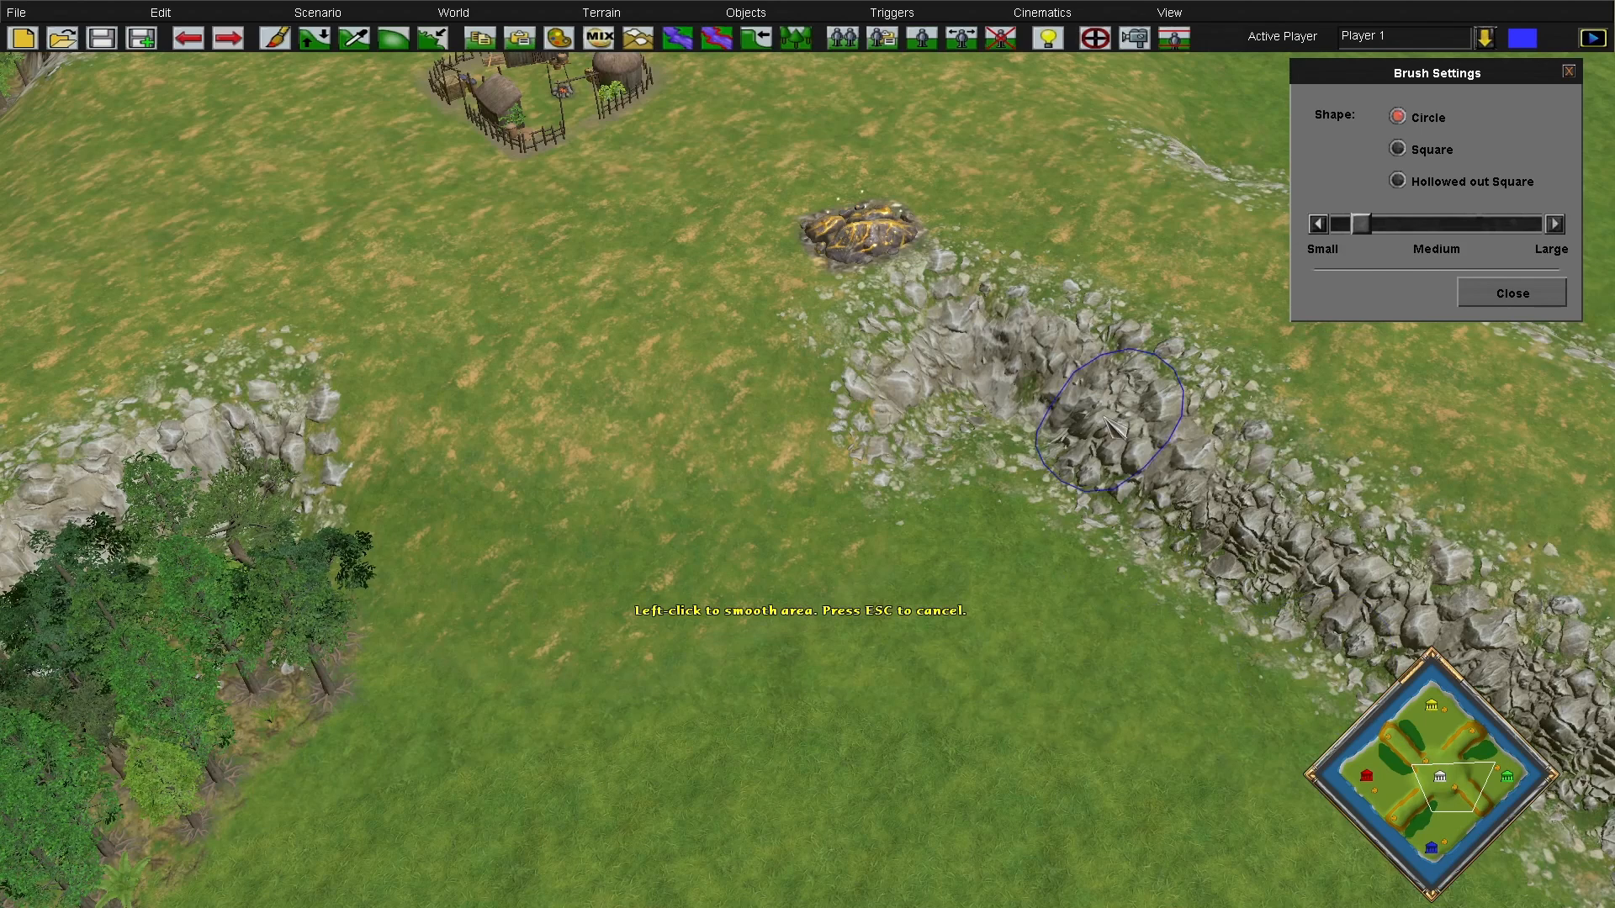
pyautogui.press('Escape')
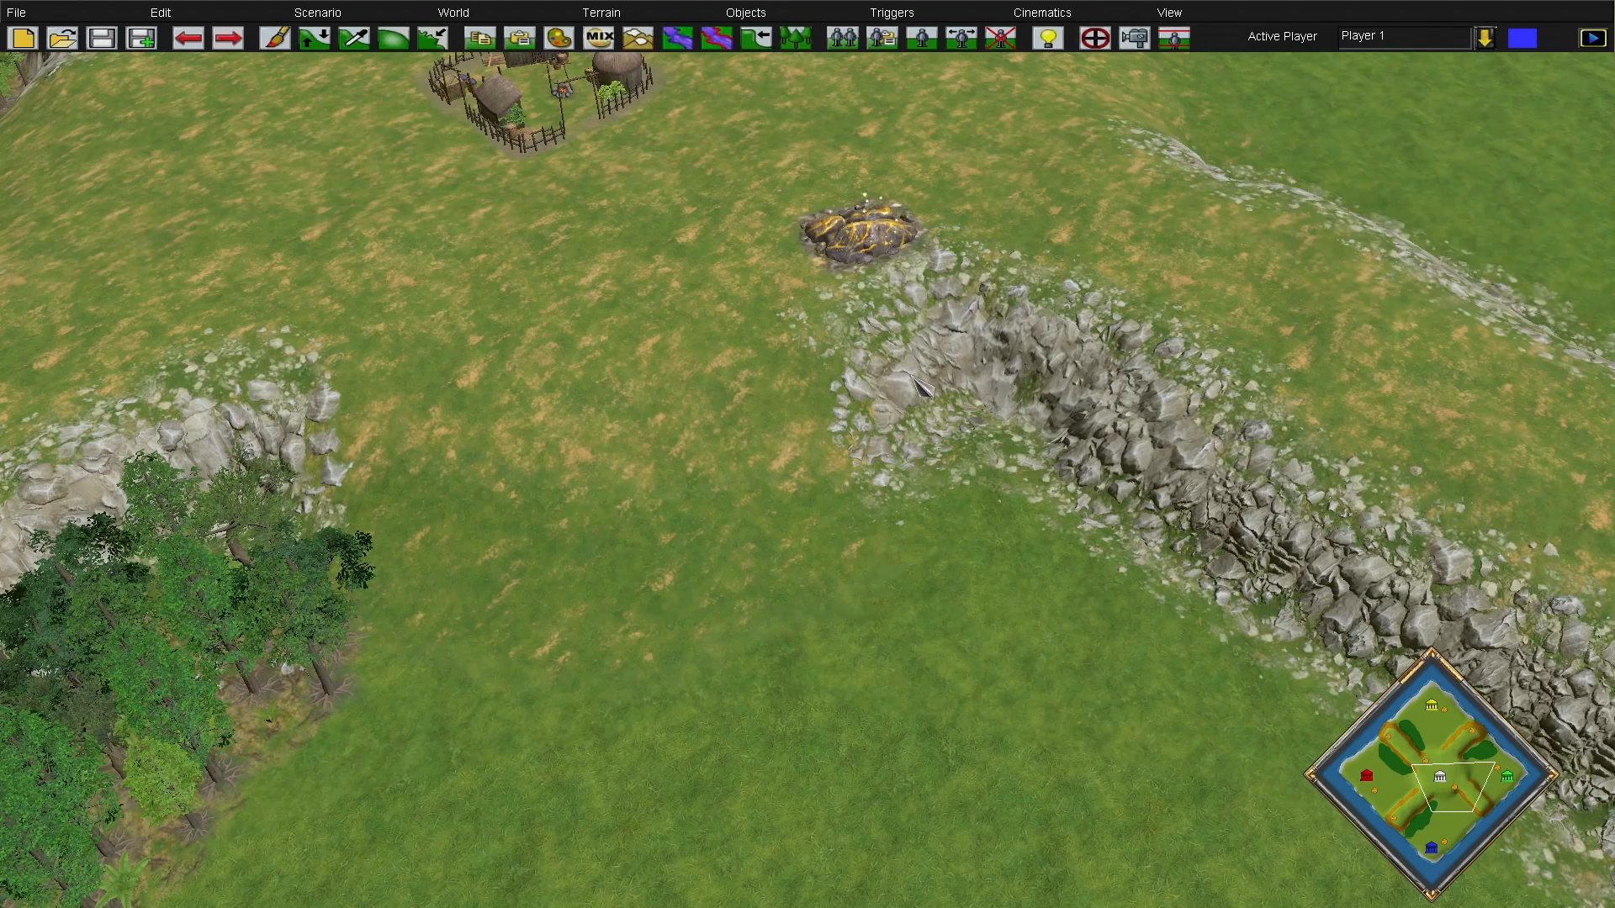
# Place a Gold Mine Large on the outer tip of the southeast plateau
pyautogui.click(895, 39)
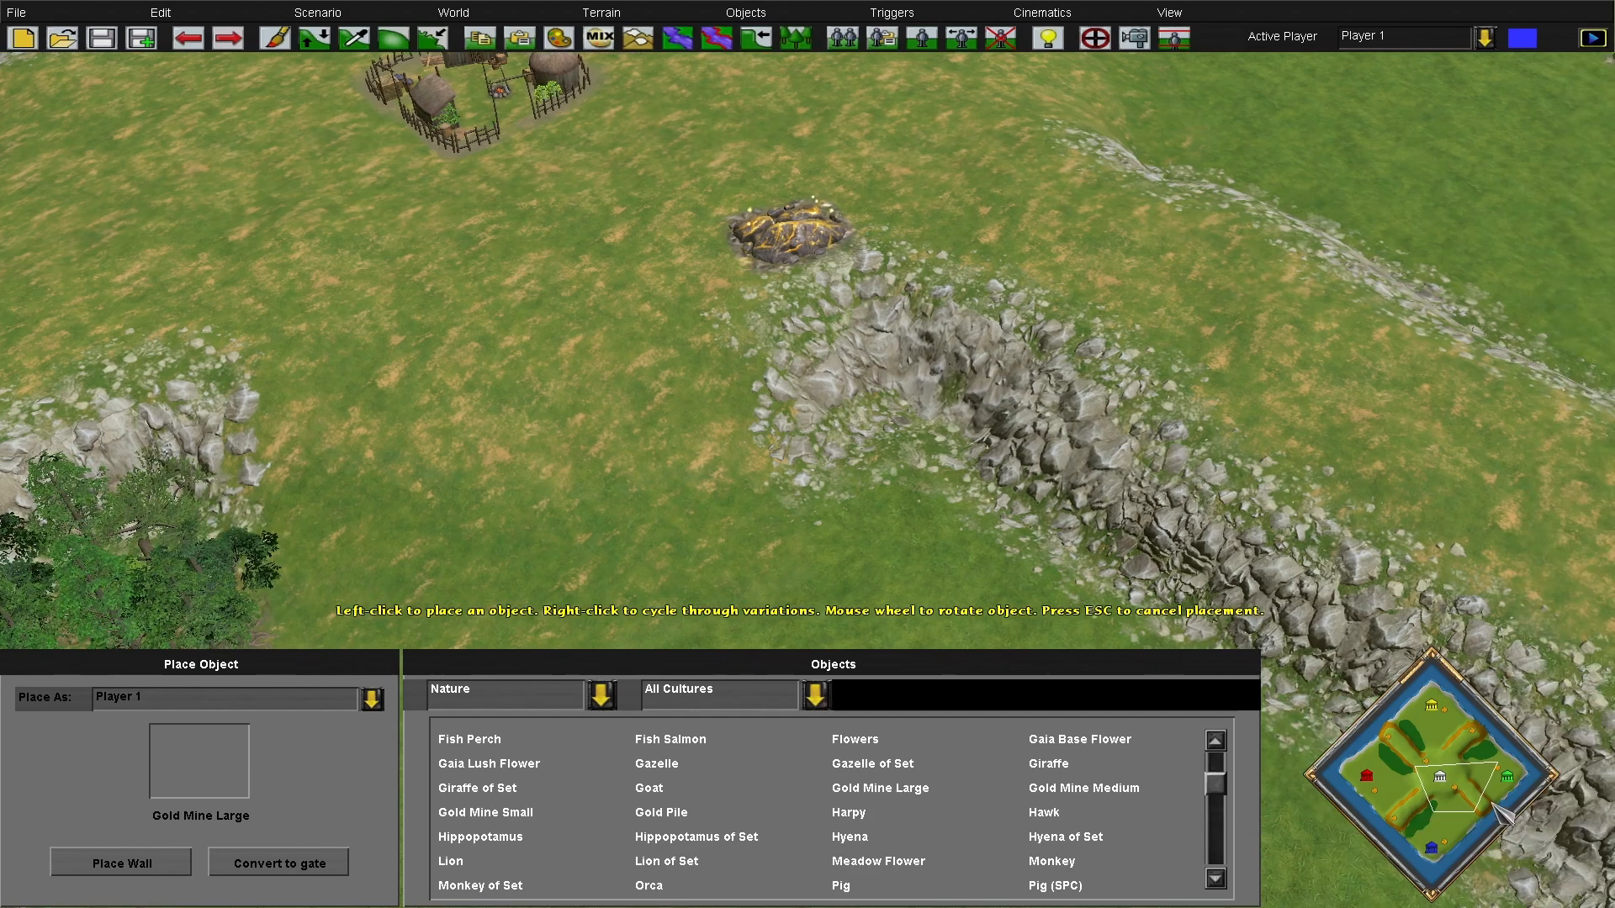
pyautogui.click(1493, 799)
pyautogui.click(938, 462)
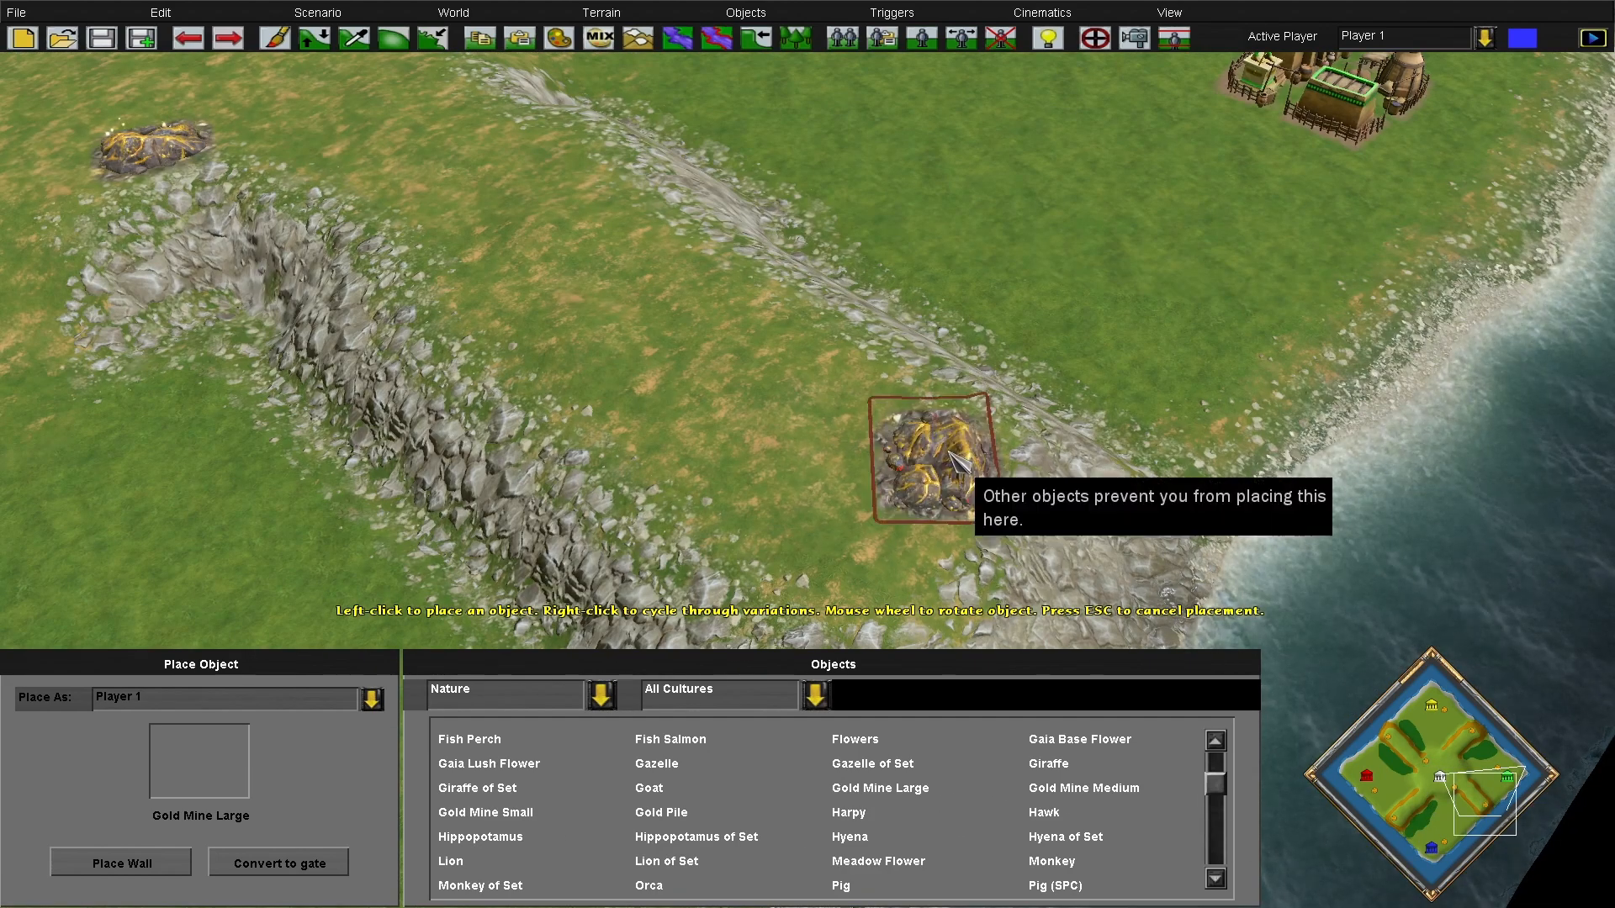
pyautogui.press('Escape')
pyautogui.press('Escape')
# Place Fish Salmon schools in the water southwest of the blue settlement and along the map's southeast coast
pyautogui.moveTo(2, 55)
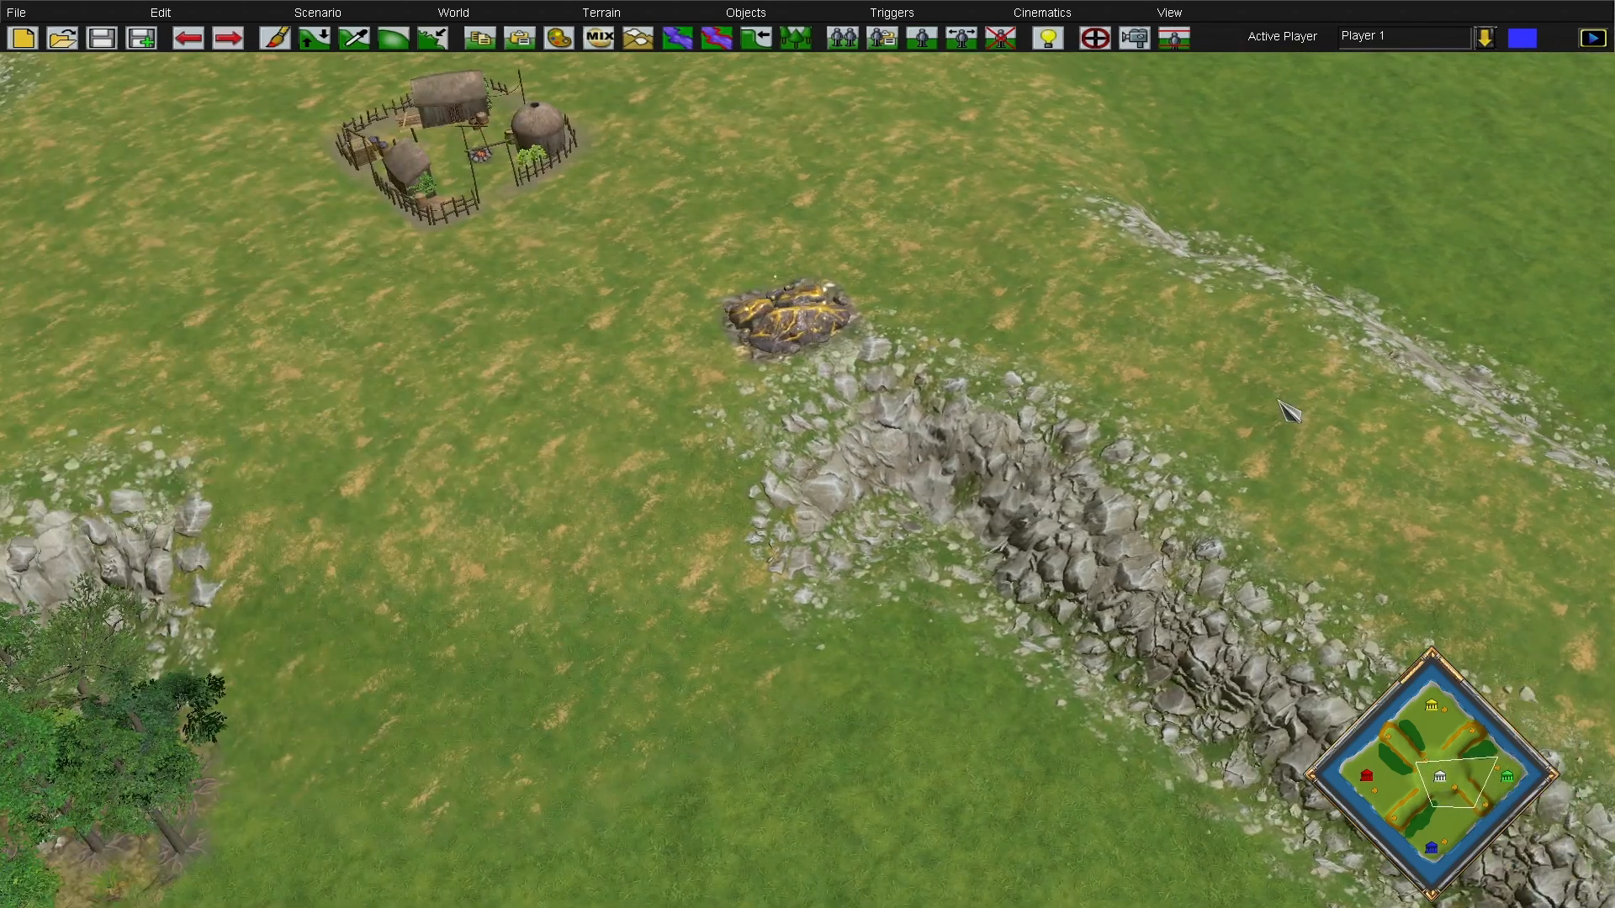
pyautogui.click(925, 44)
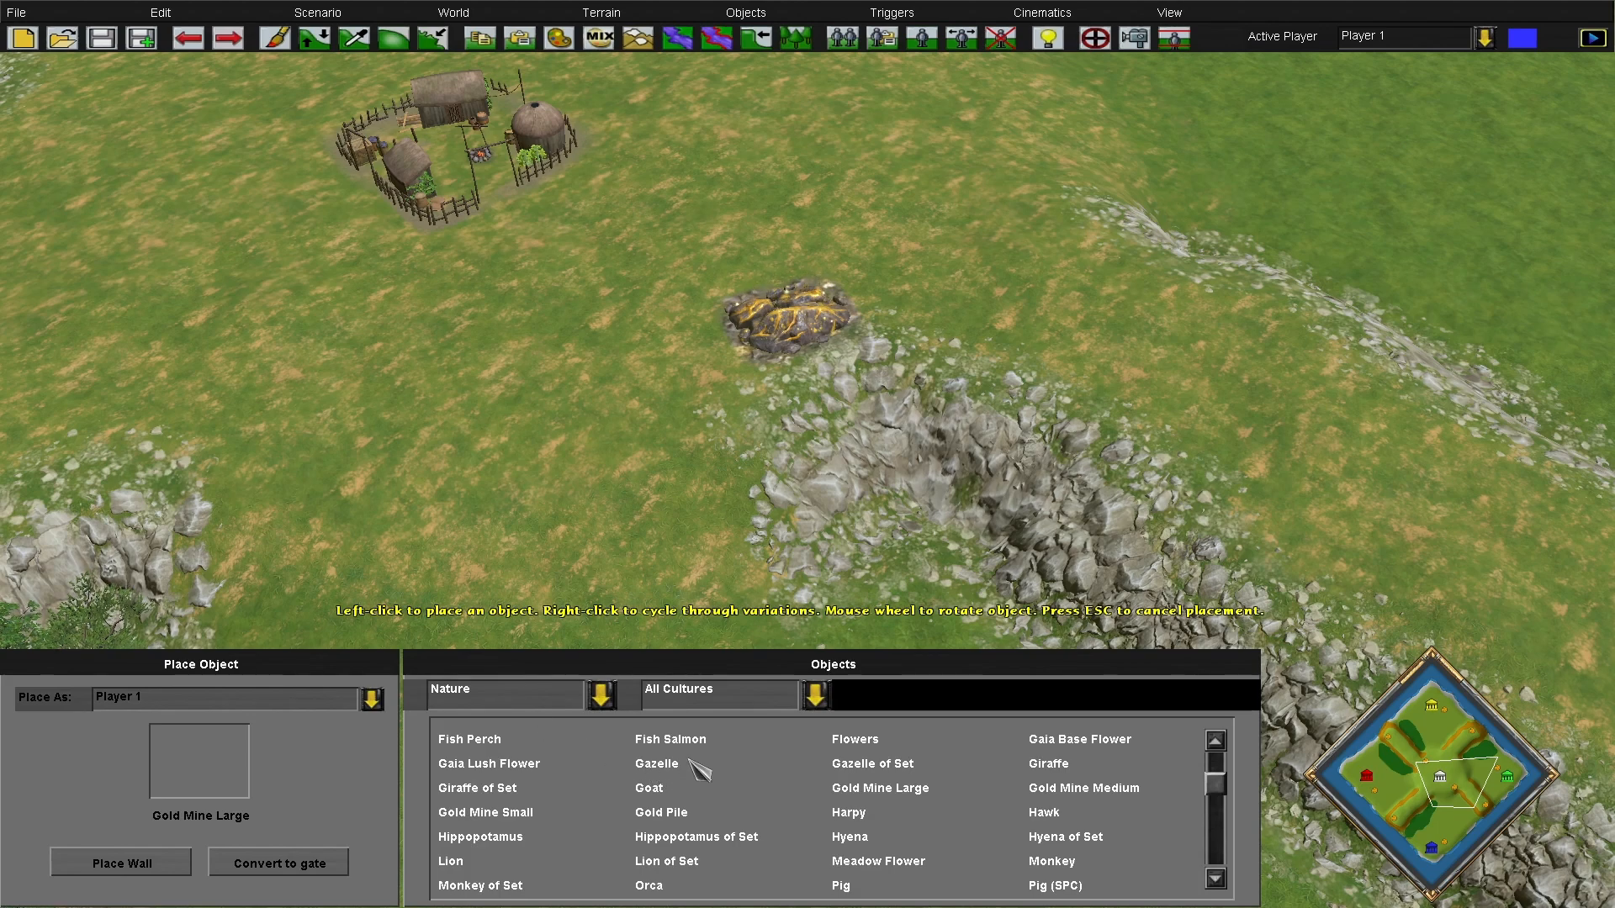
pyautogui.scroll(1, 706, 778)
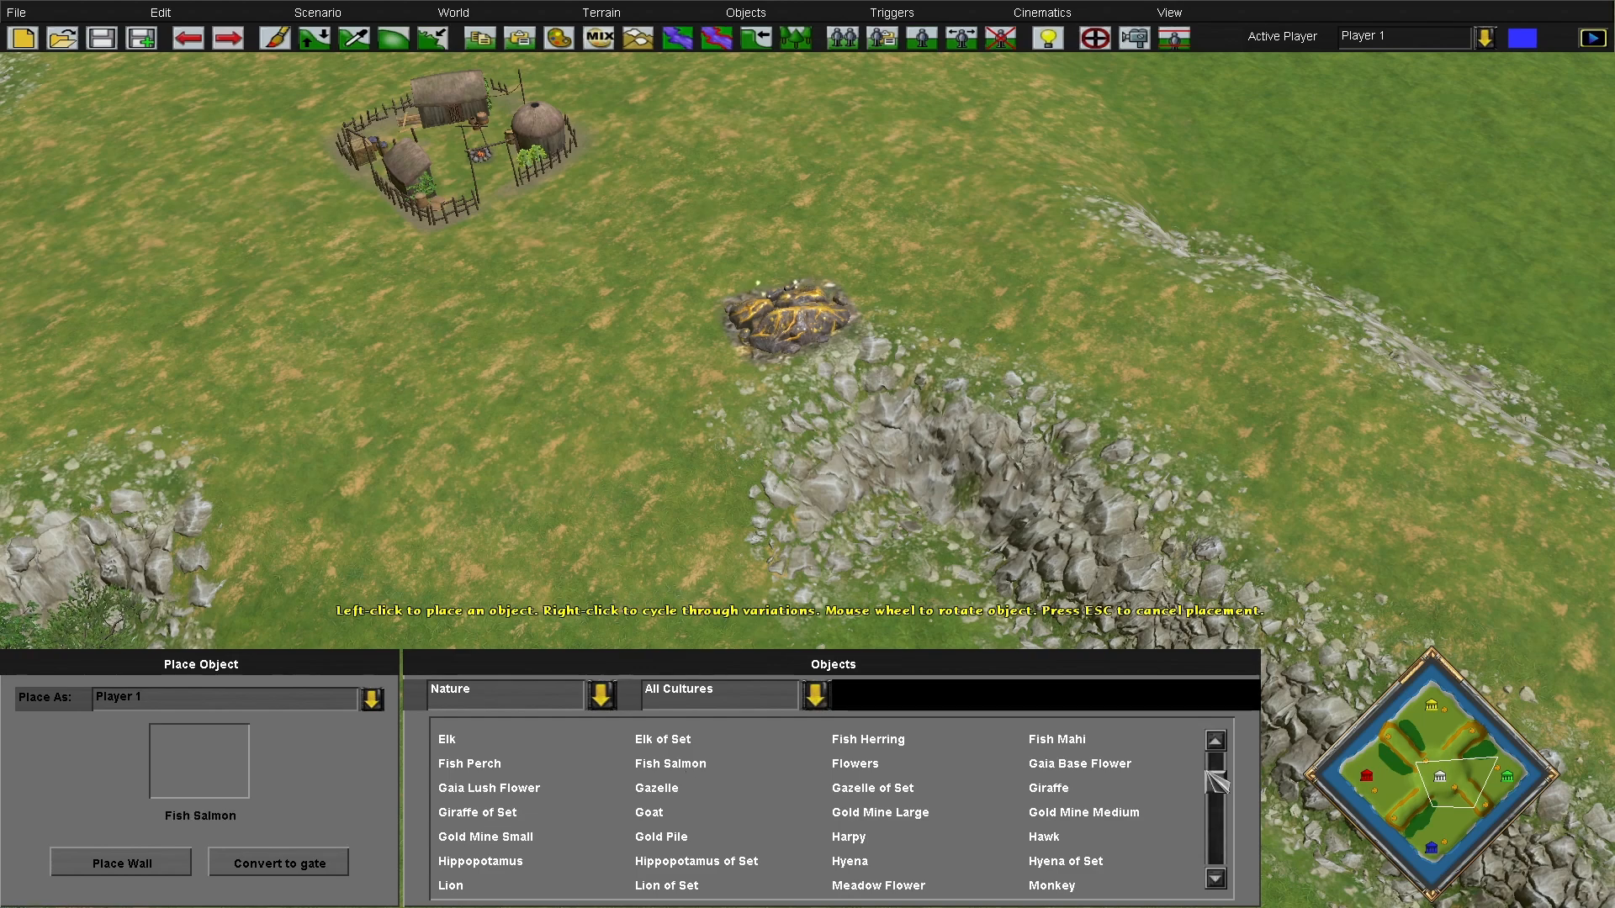
pyautogui.click(1448, 882)
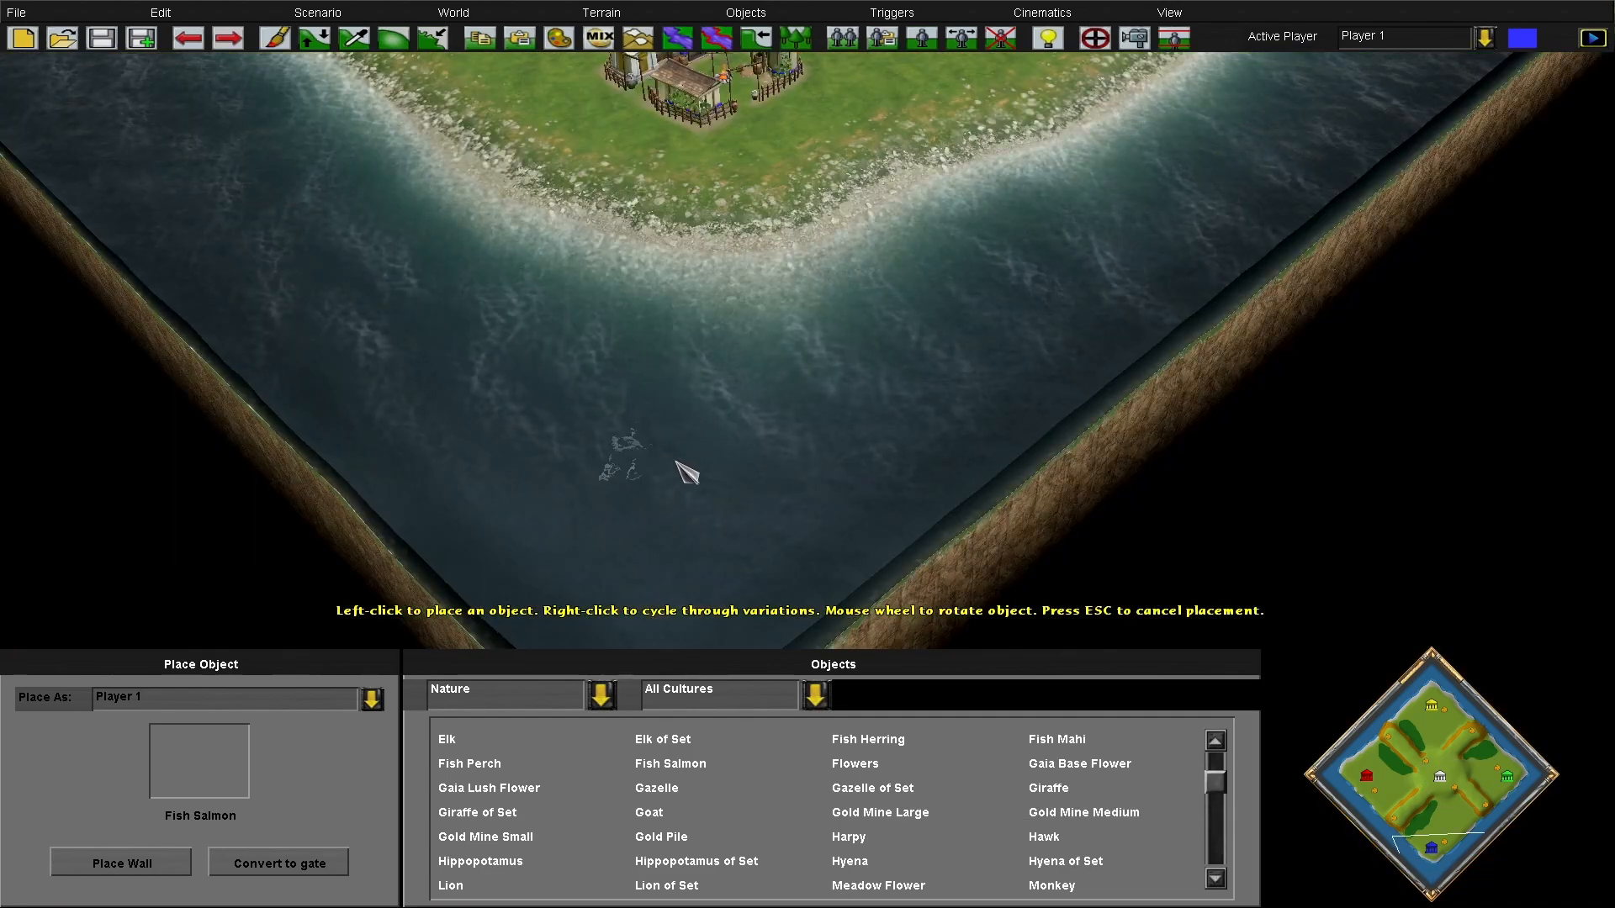
pyautogui.press('Left')
pyautogui.press('Up')
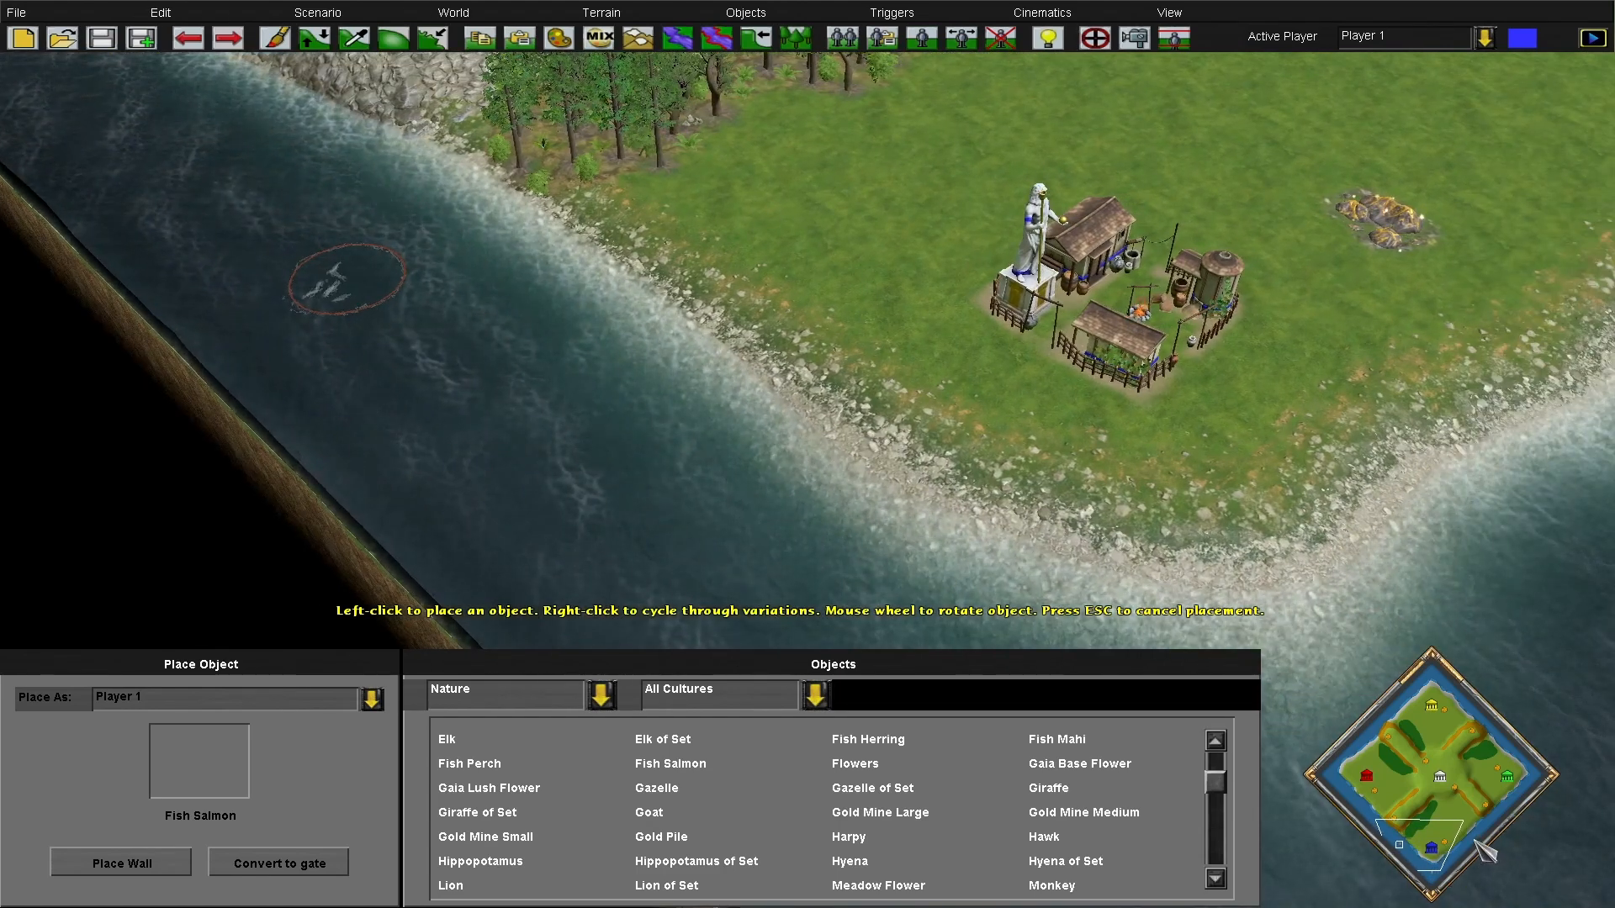
pyautogui.click(1484, 852)
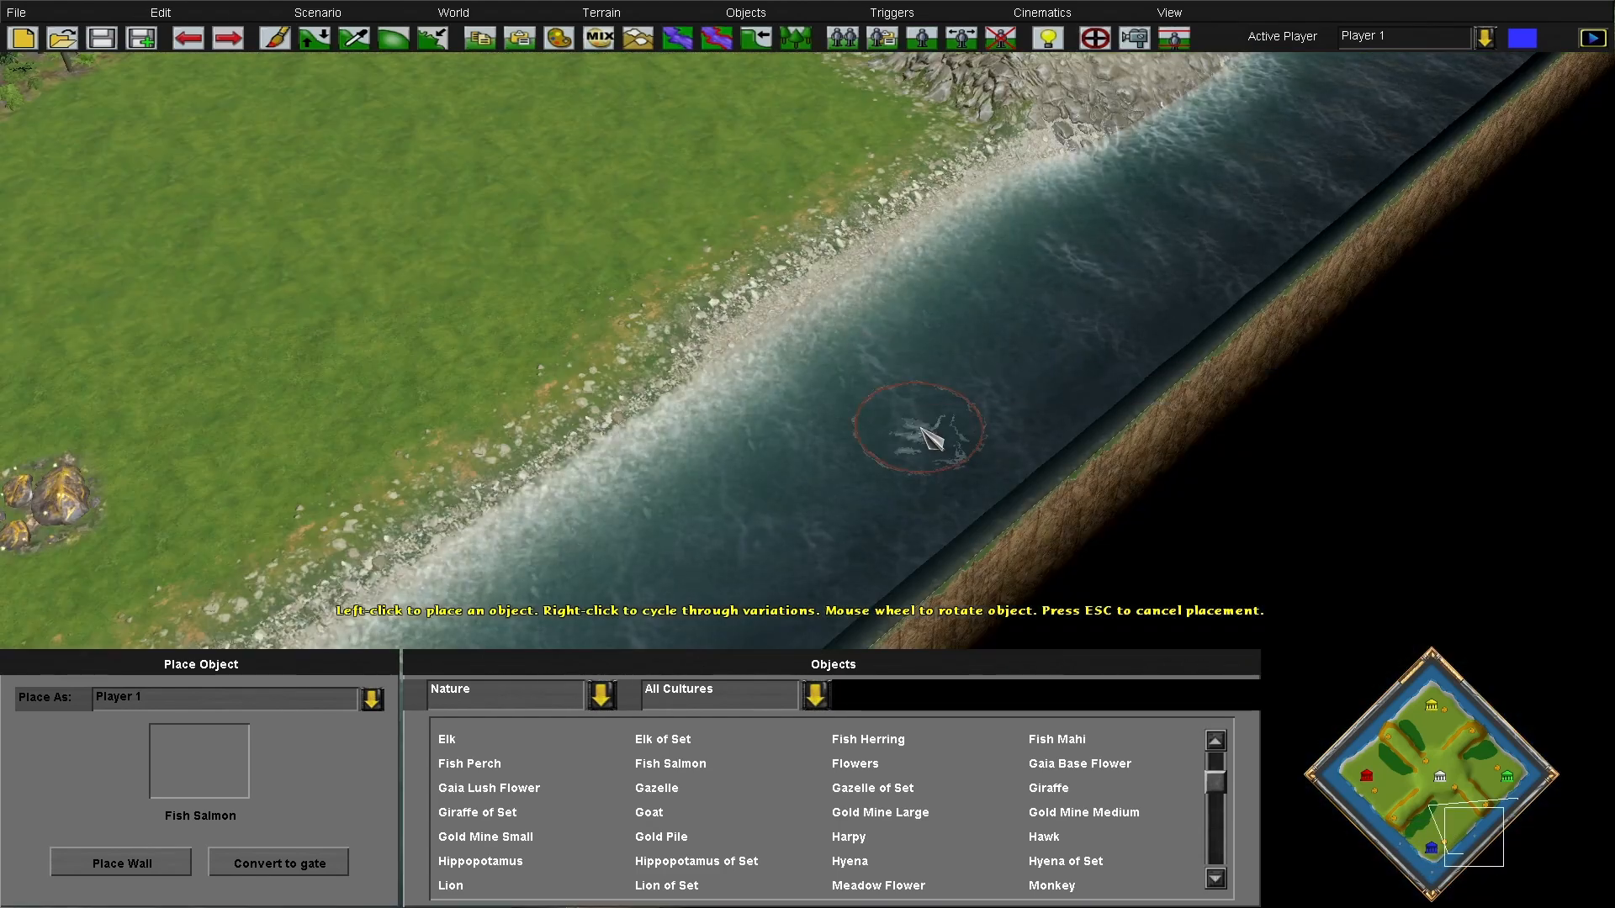
# Place more Fish Salmon schools in the water around the map's east, northeast, northwest and west coasts
pyautogui.click(1523, 799)
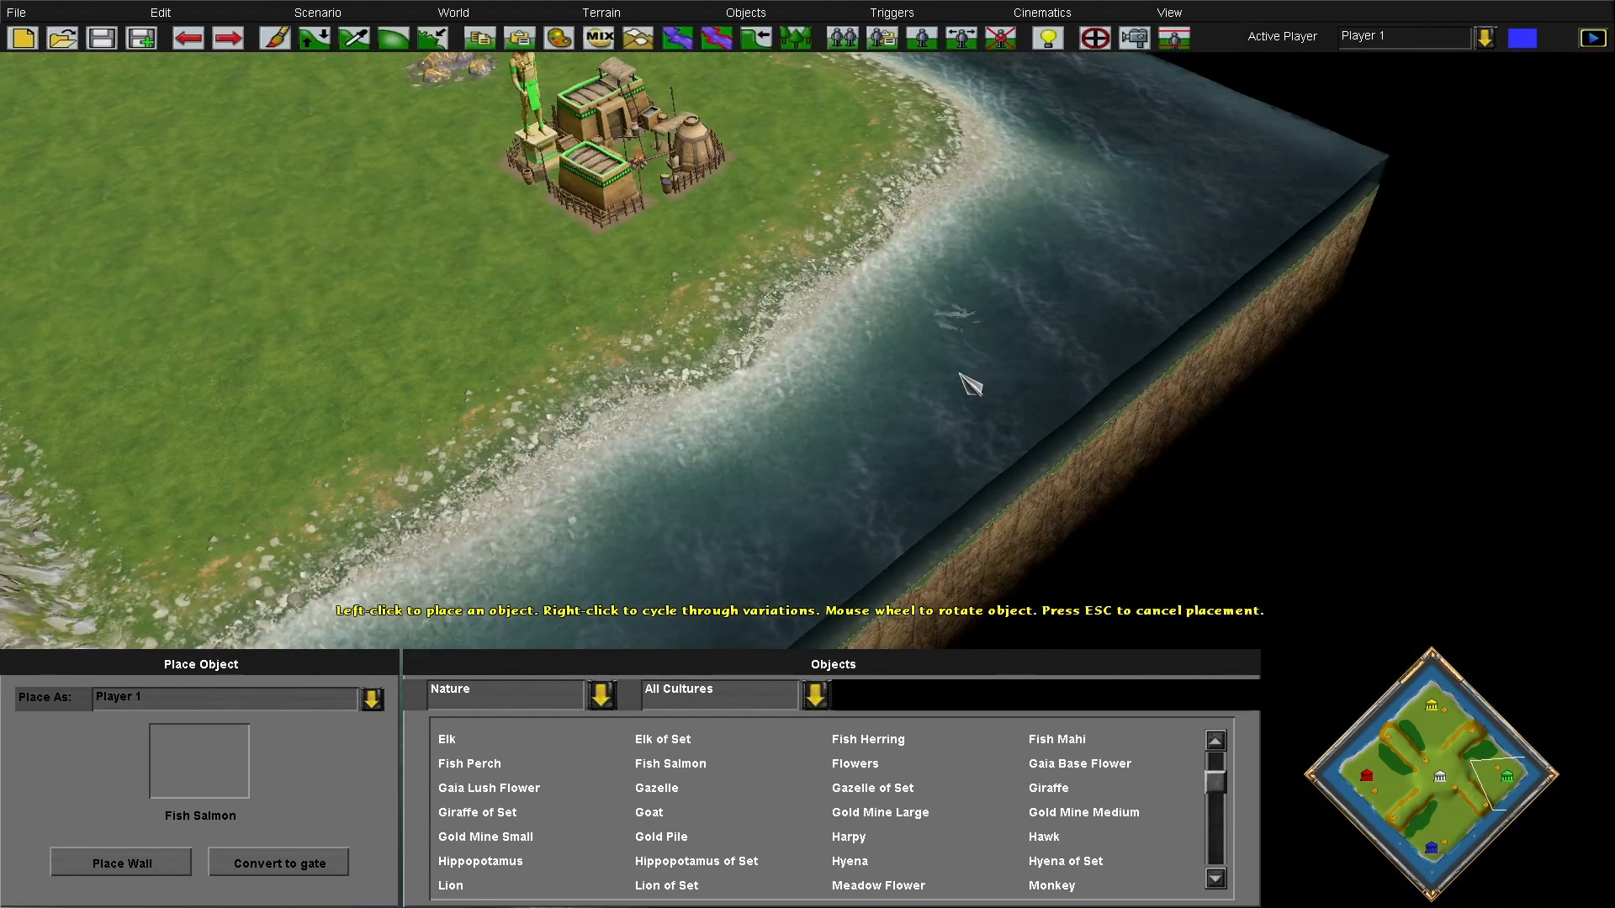
pyautogui.click(1510, 753)
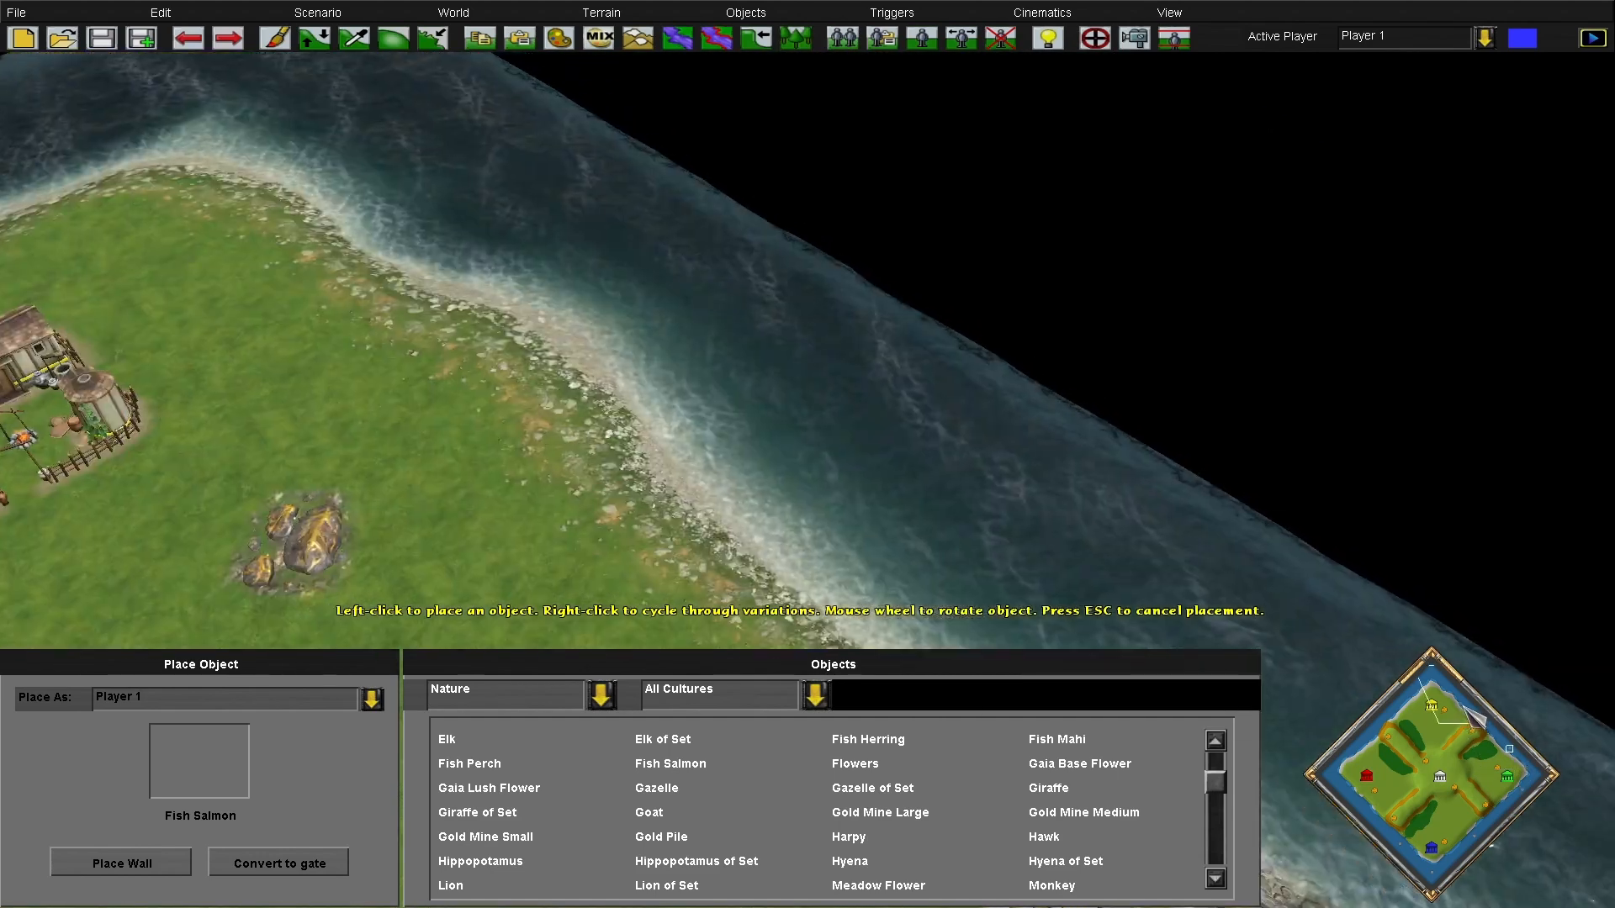
pyautogui.click(1447, 711)
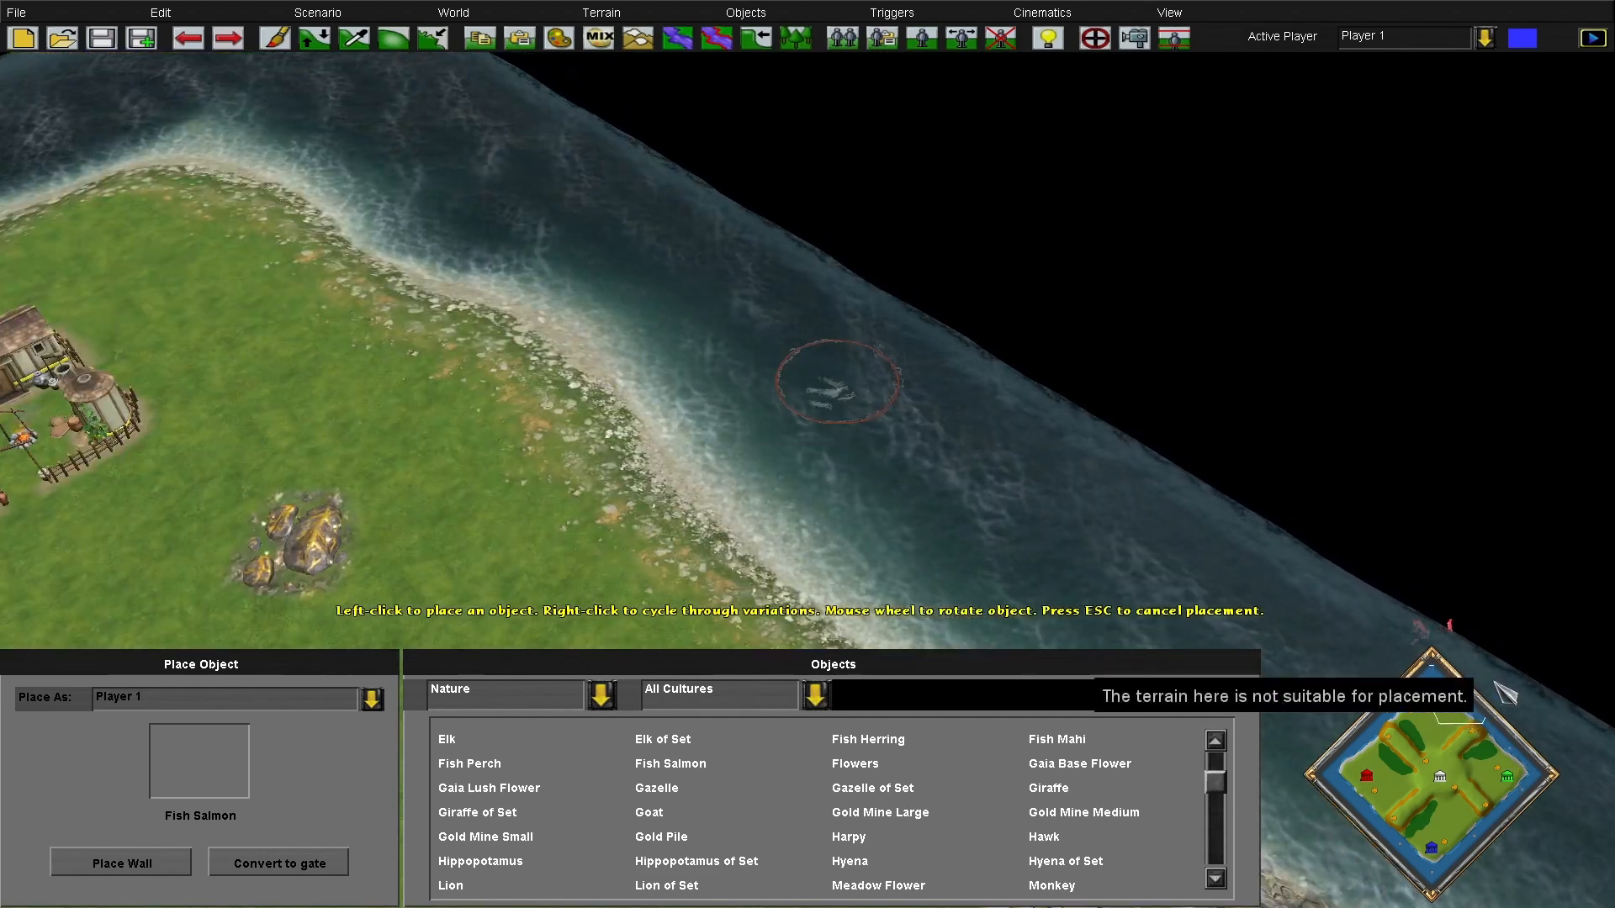
pyautogui.click(1430, 697)
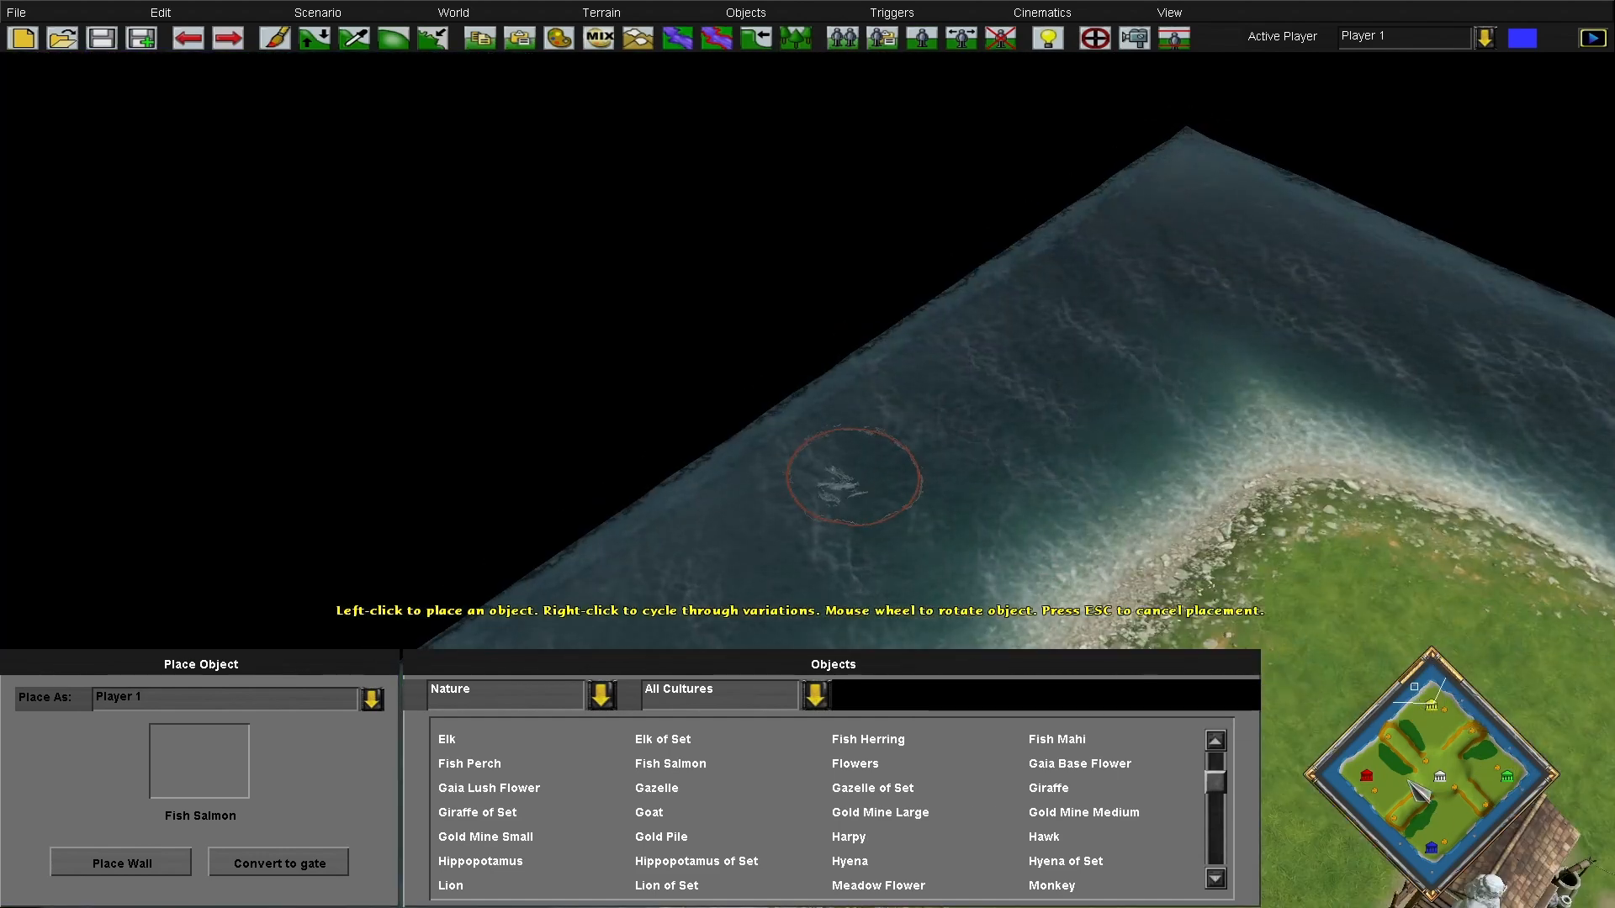
pyautogui.click(1398, 731)
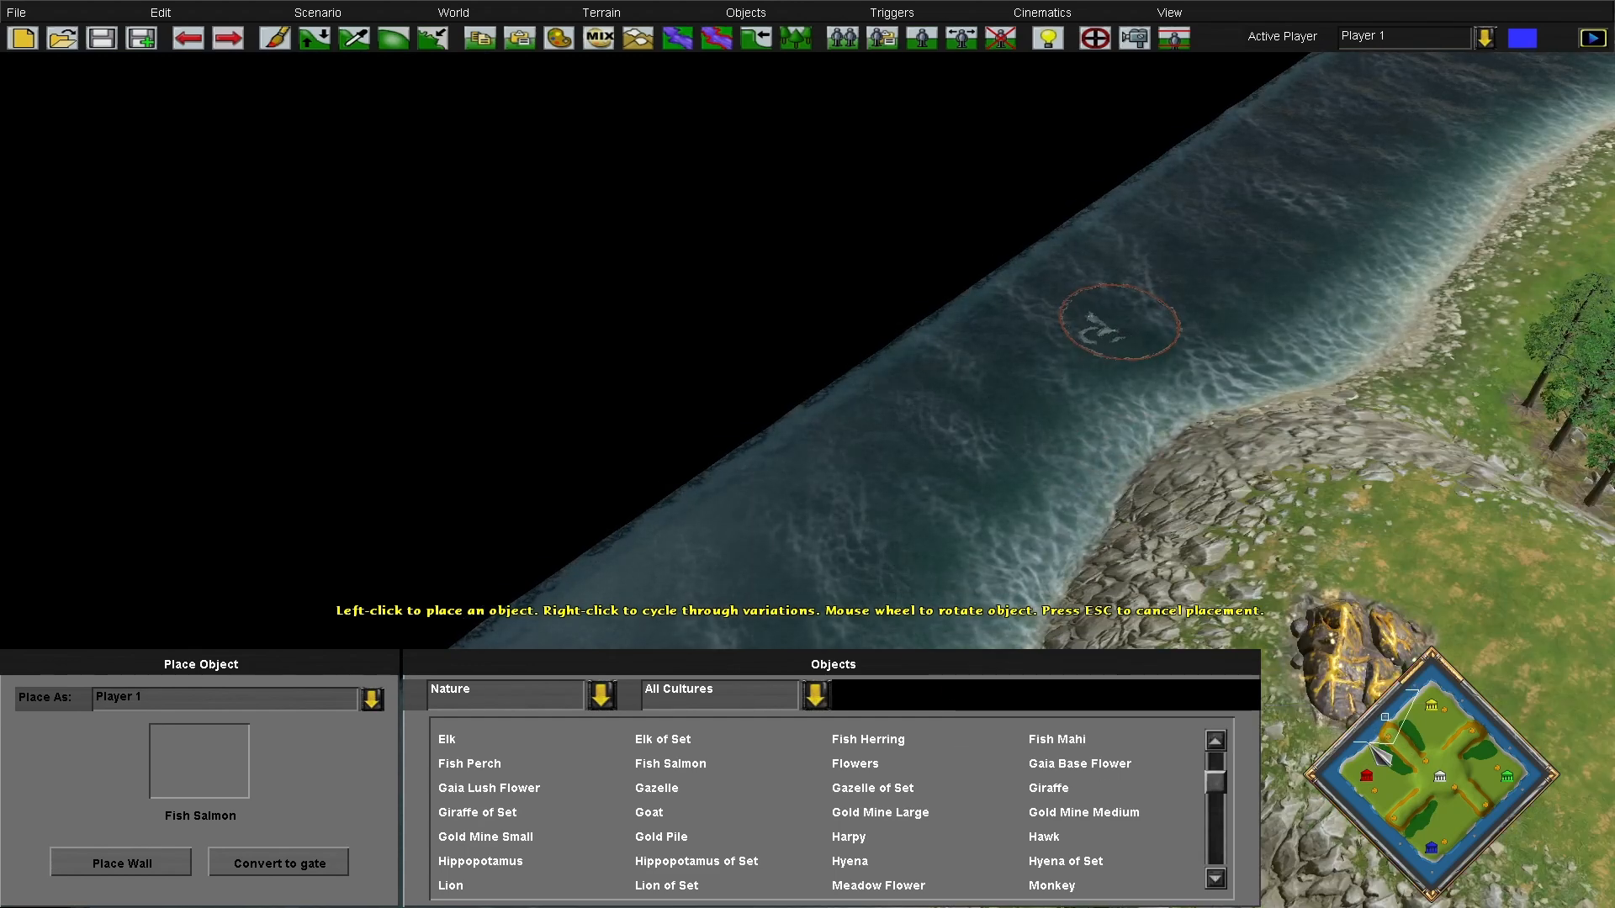
pyautogui.click(1336, 779)
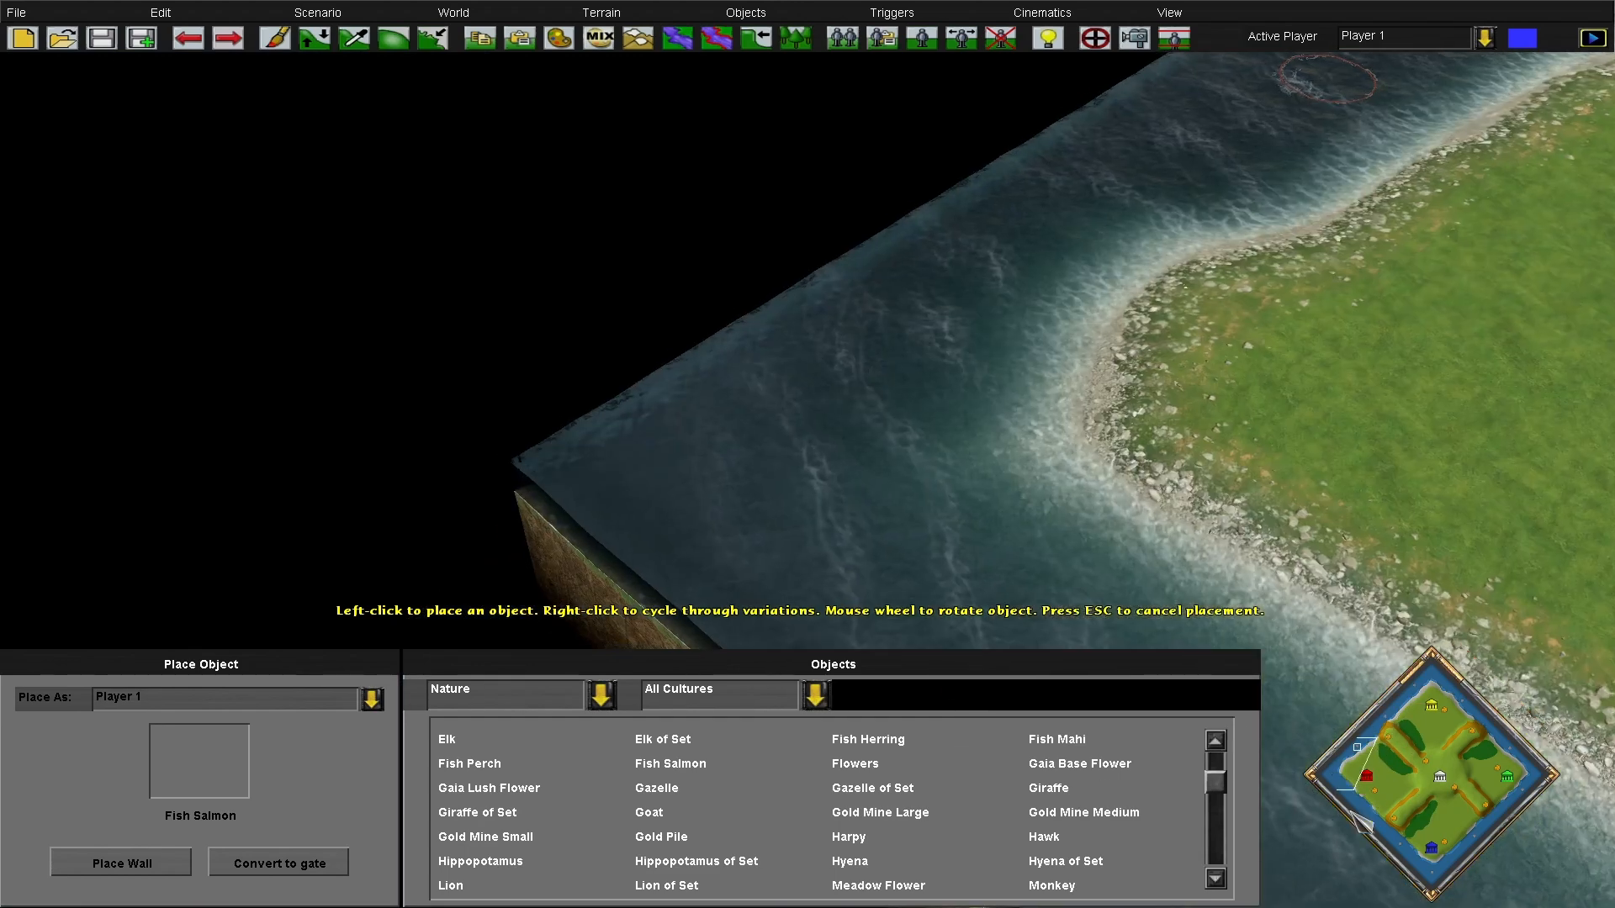
pyautogui.click(1295, 772)
pyautogui.click(810, 375)
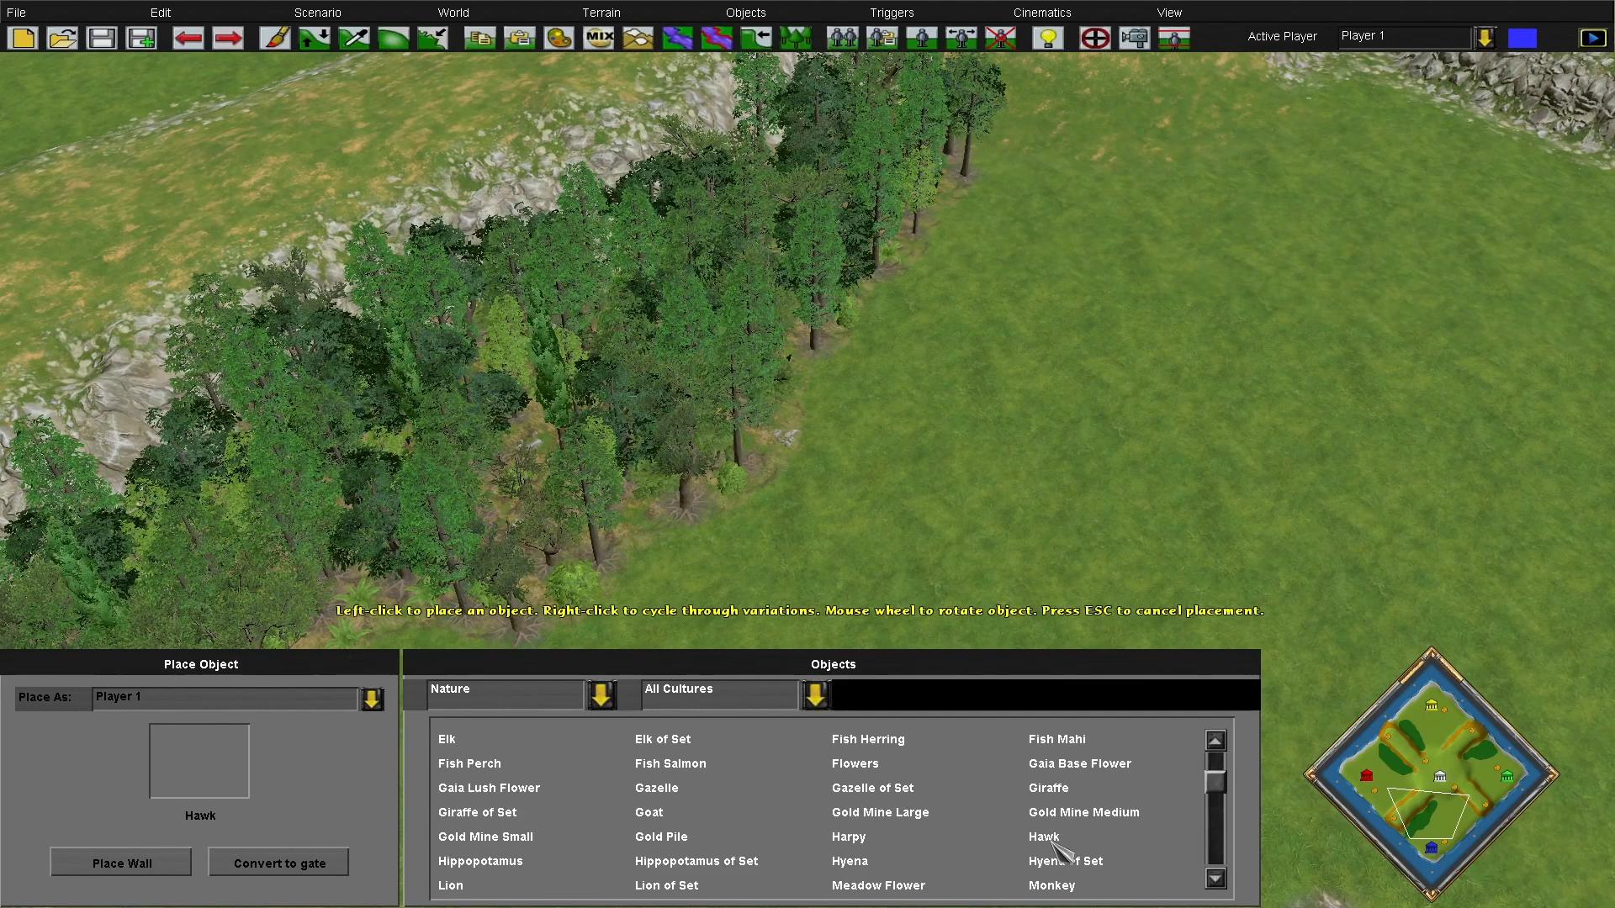
# Set the placement owner to Nature and place a Hawk near the gold mine southeast of the central settlement
pyautogui.click(167, 714)
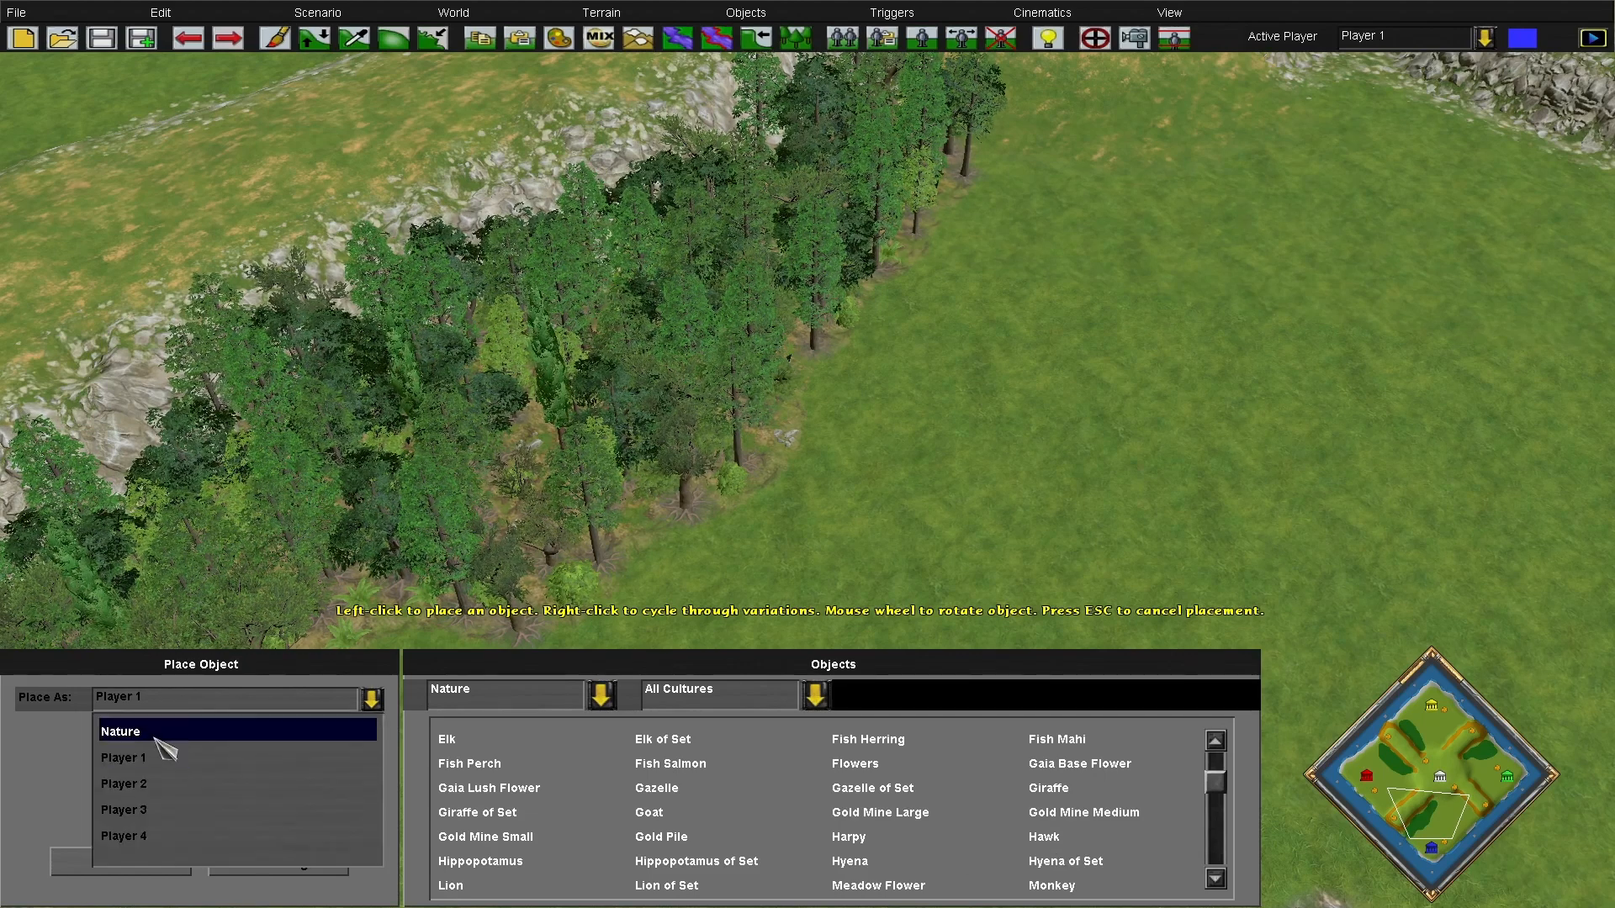
pyautogui.click(143, 736)
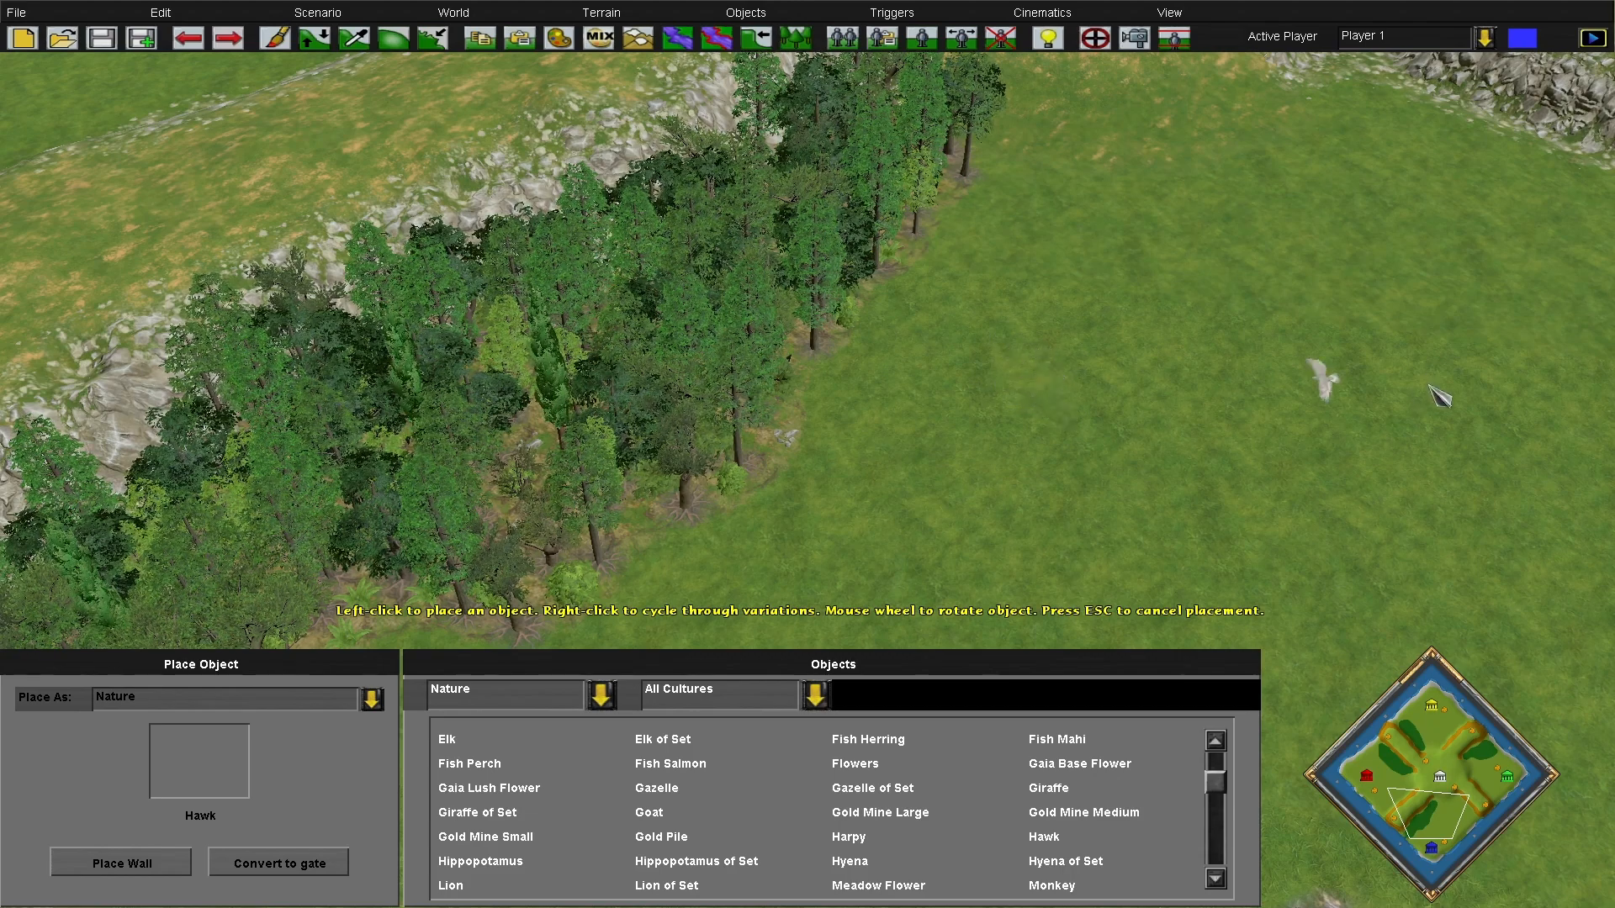
pyautogui.press('Right')
pyautogui.press('Up')
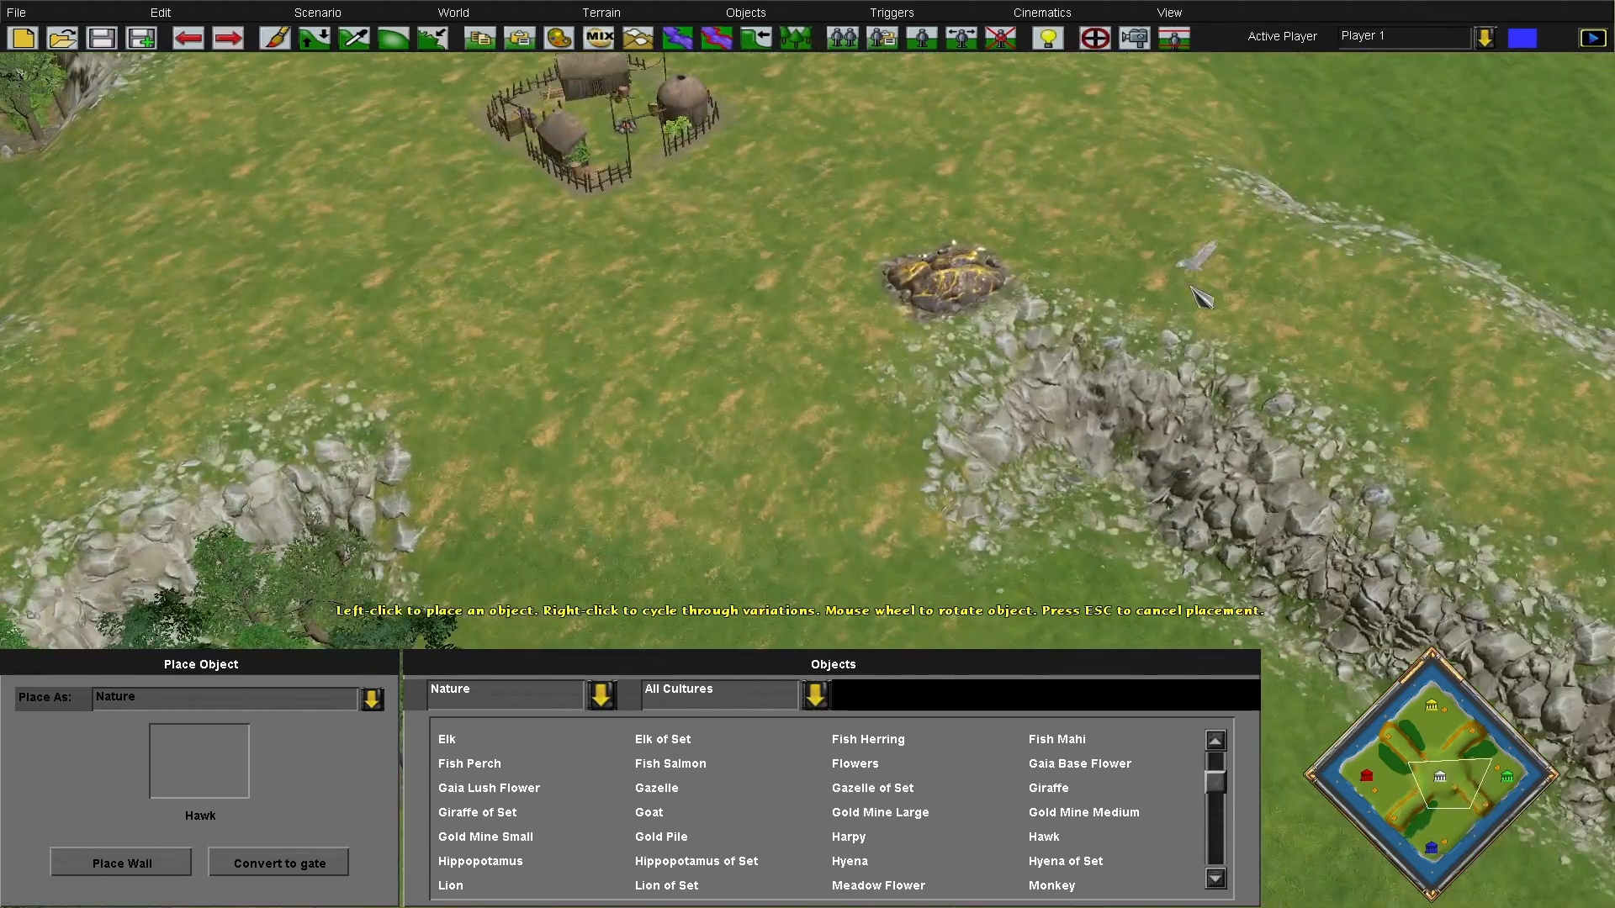
pyautogui.press('Right')
pyautogui.press('Up')
pyautogui.press('Left')
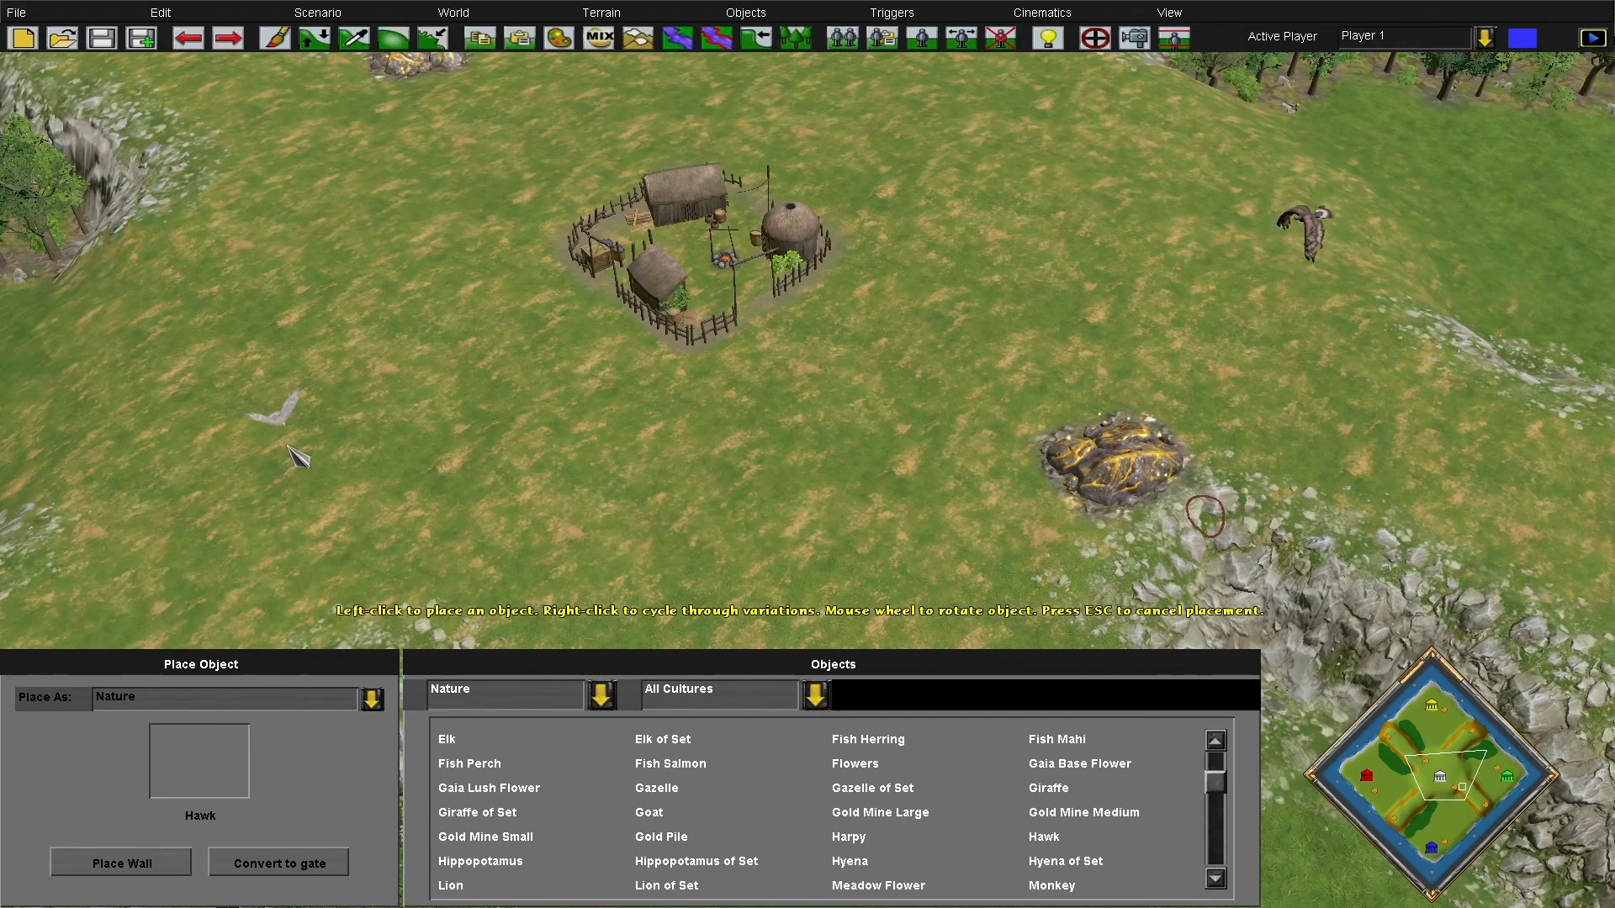
# Place additional Hawks around the central settlement, including to its southwest and north
pyautogui.click(288, 445)
pyautogui.press('Up')
pyautogui.press('Left')
pyautogui.click(899, 147)
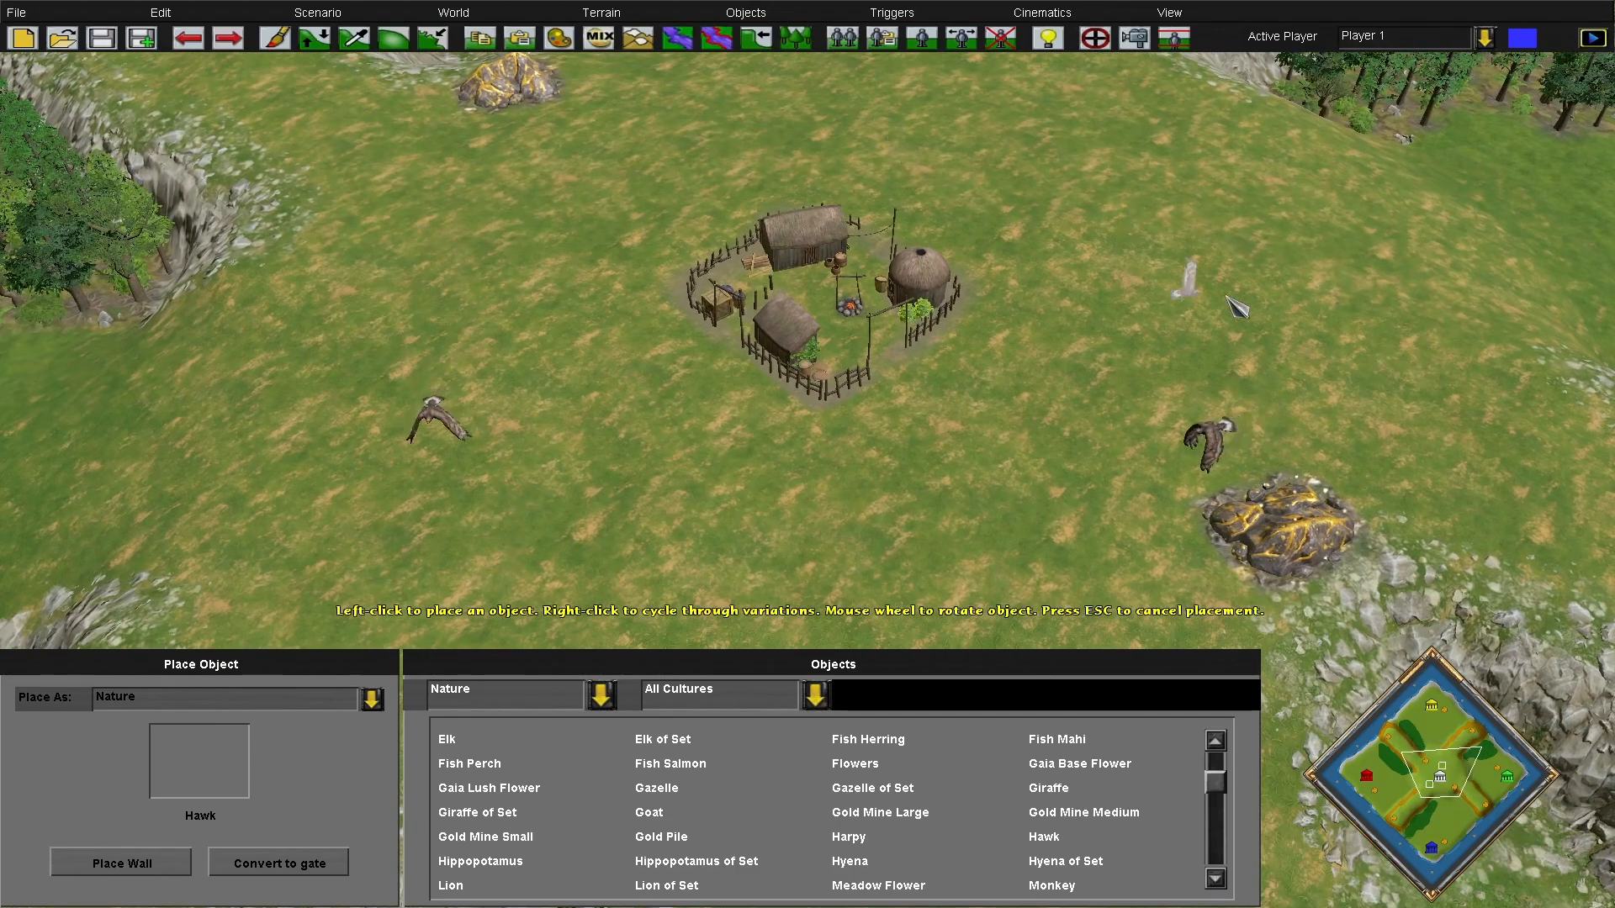
pyautogui.click(1052, 273)
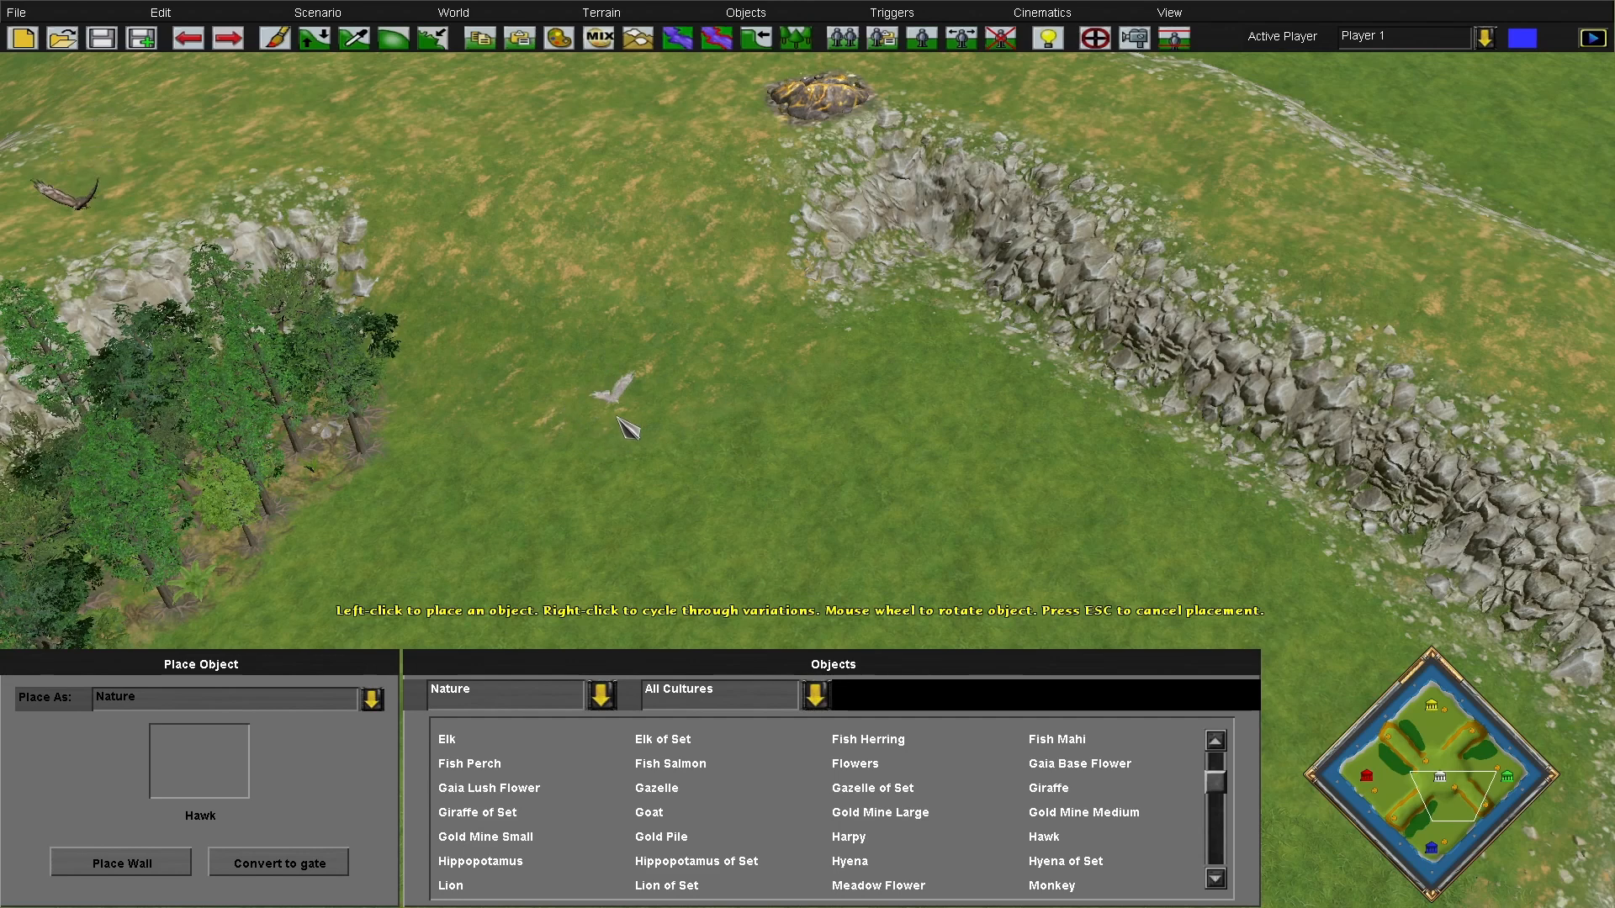
# Look through the Nature and Embellishment object categories for suitable map decorations
pyautogui.click(498, 699)
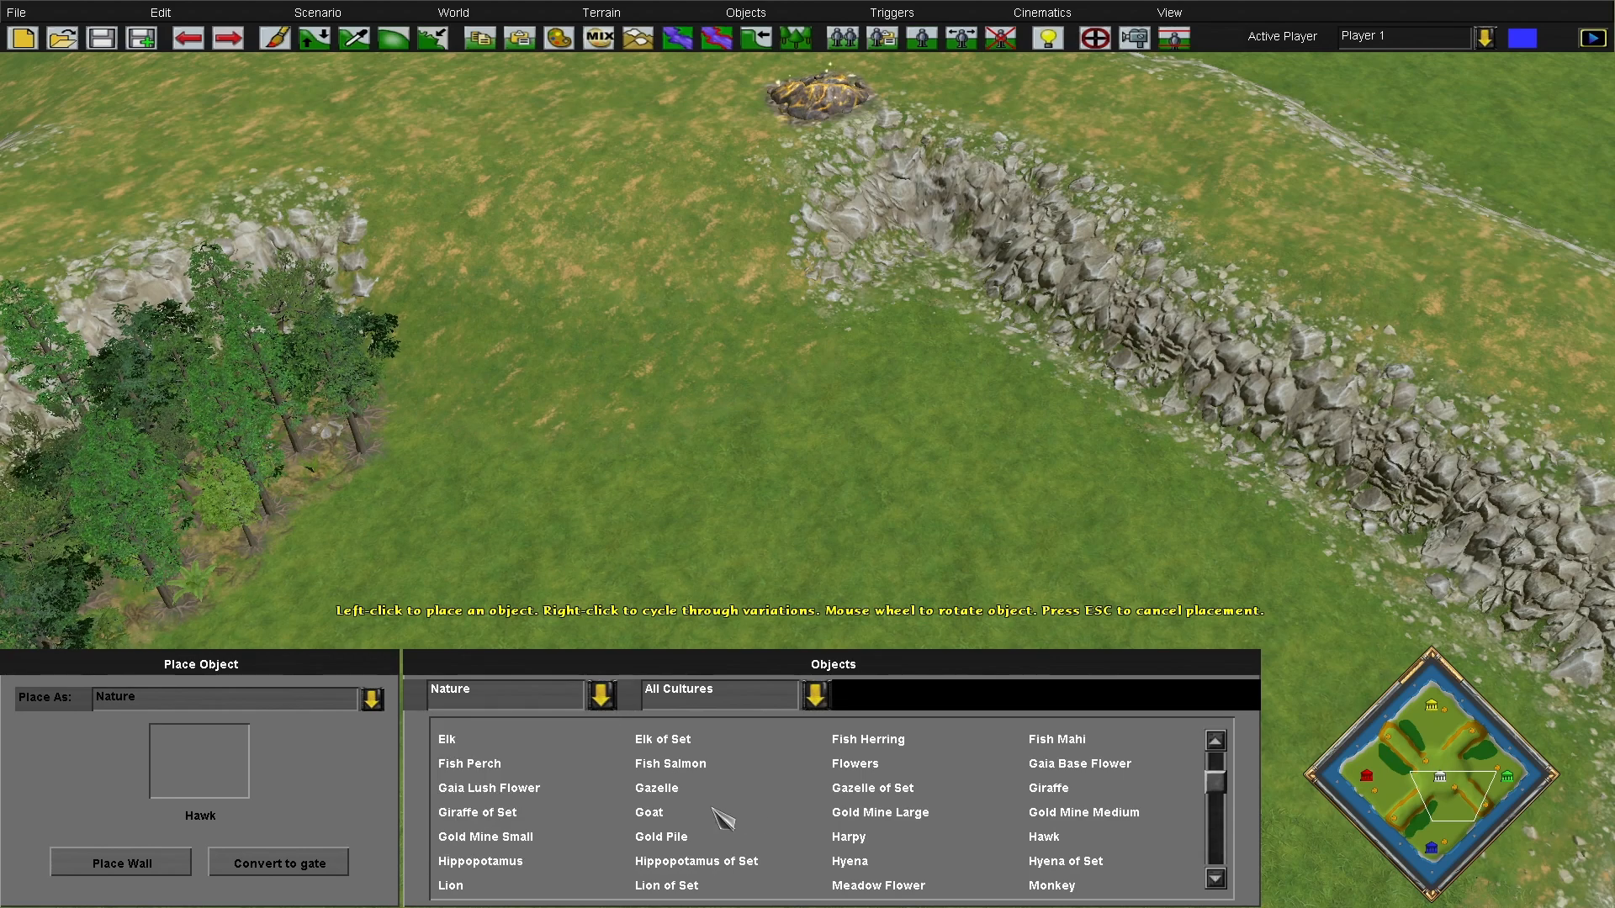
pyautogui.scroll(-1, 693, 804)
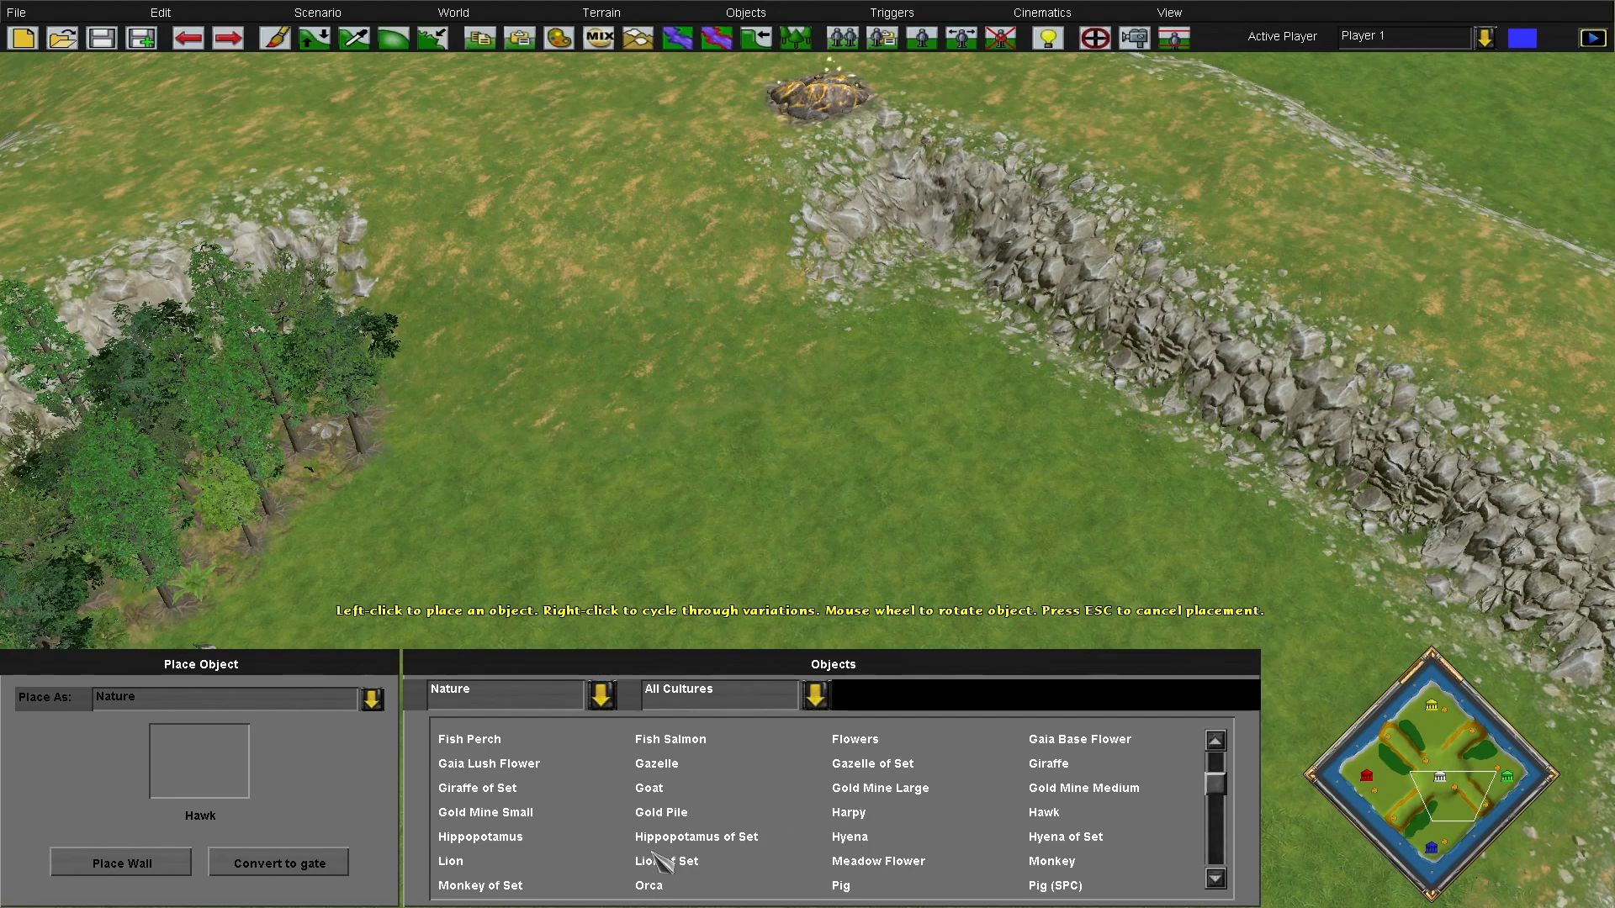
pyautogui.click(467, 694)
pyautogui.click(492, 635)
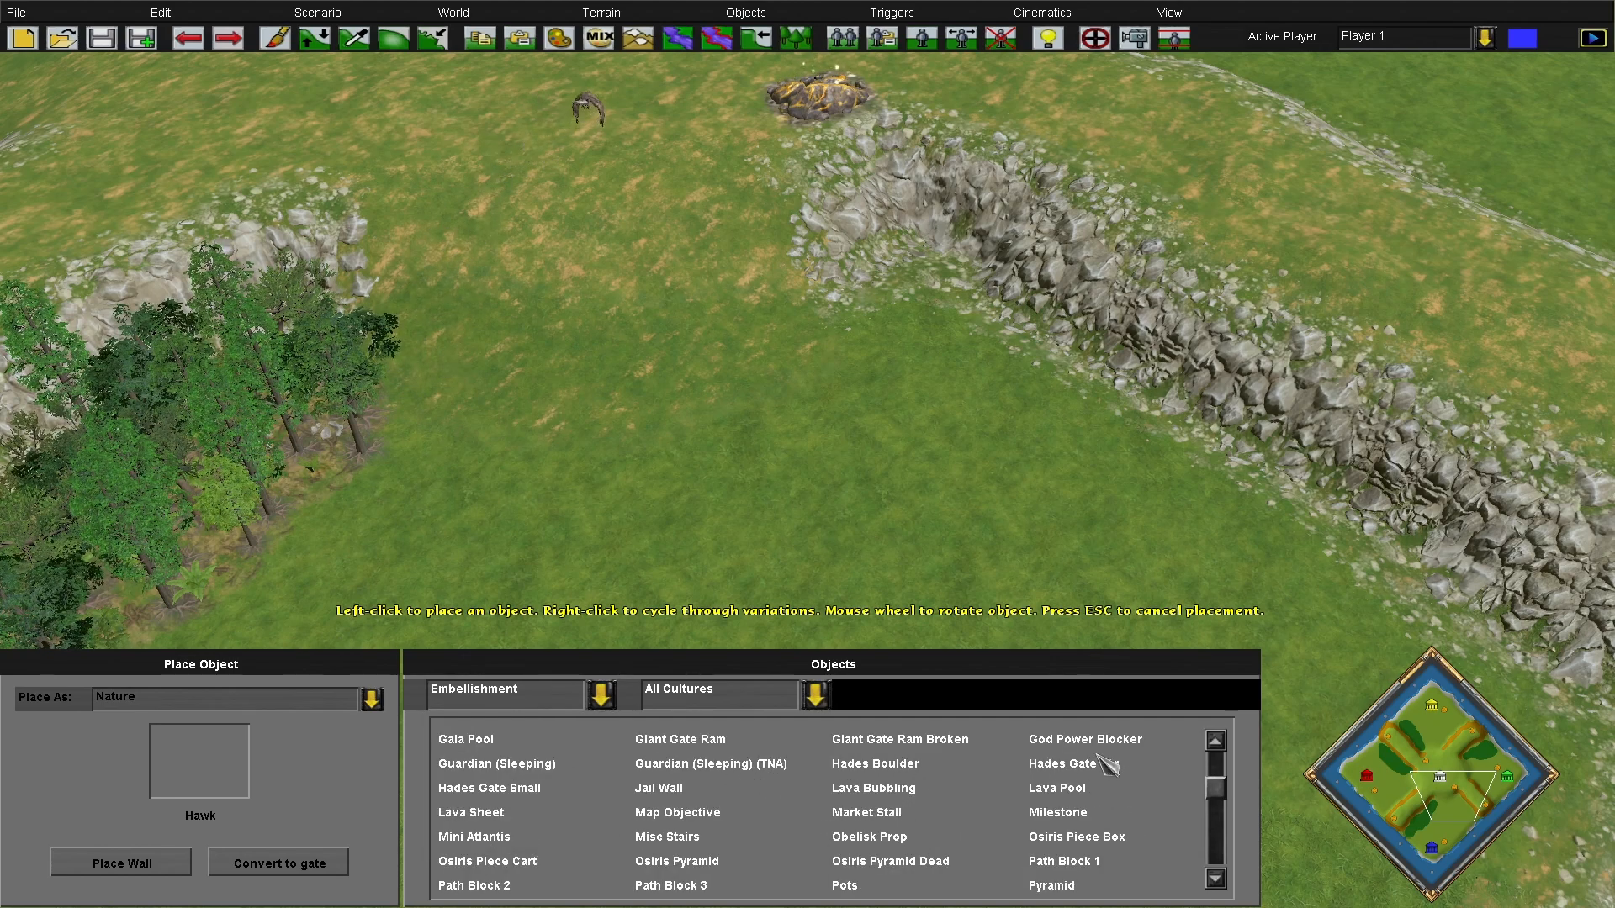
pyautogui.scroll(1, 1098, 778)
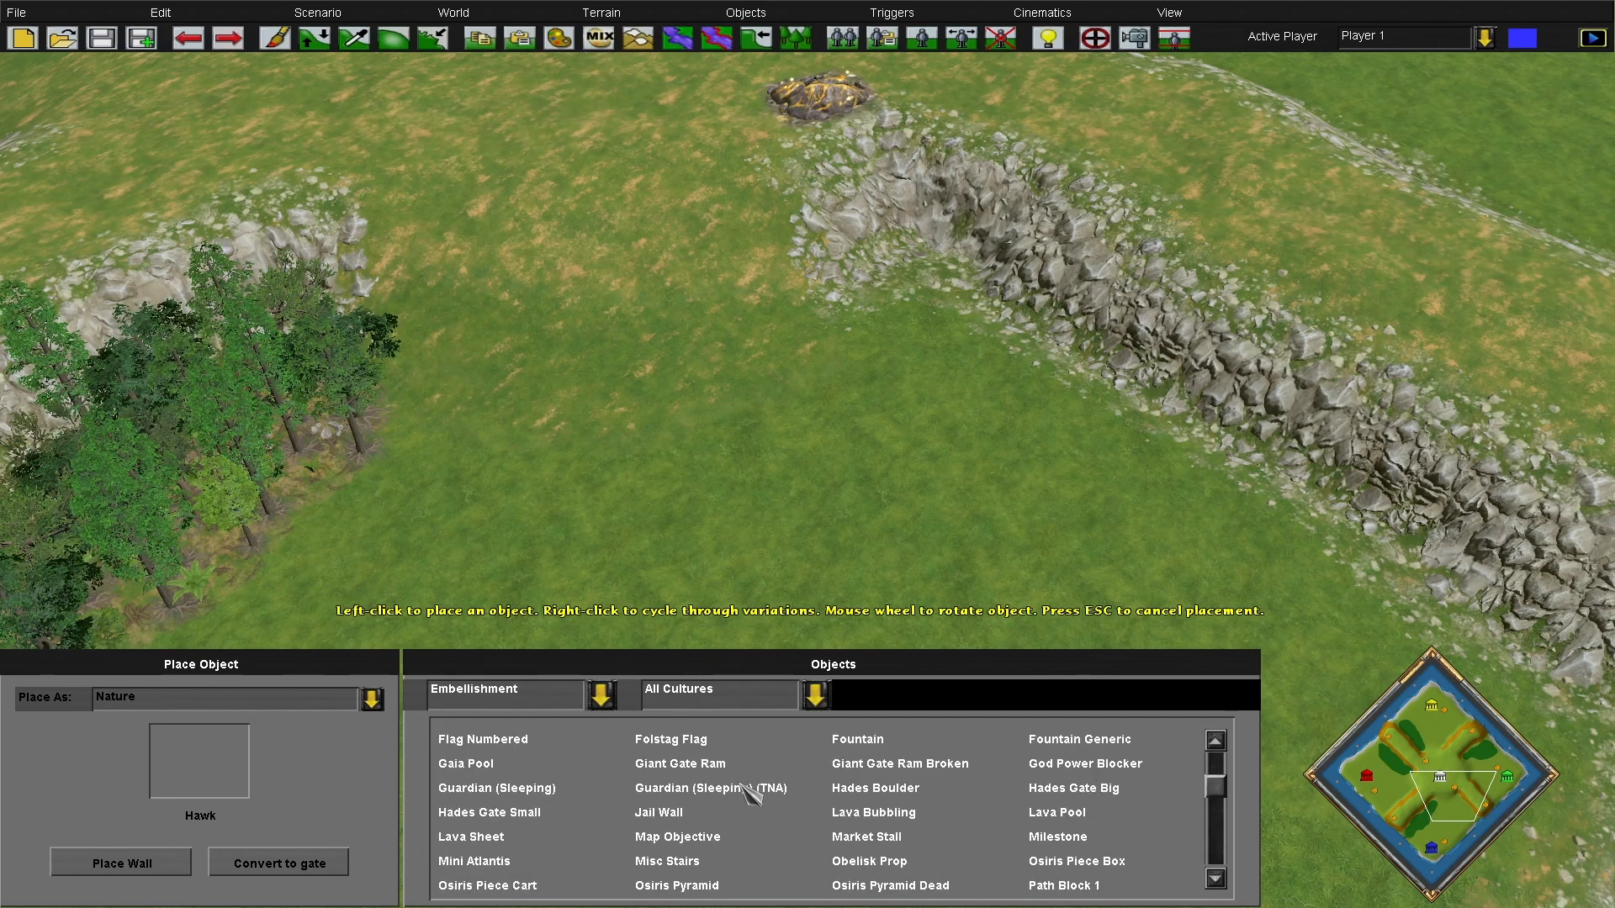
pyautogui.scroll(-6, 751, 797)
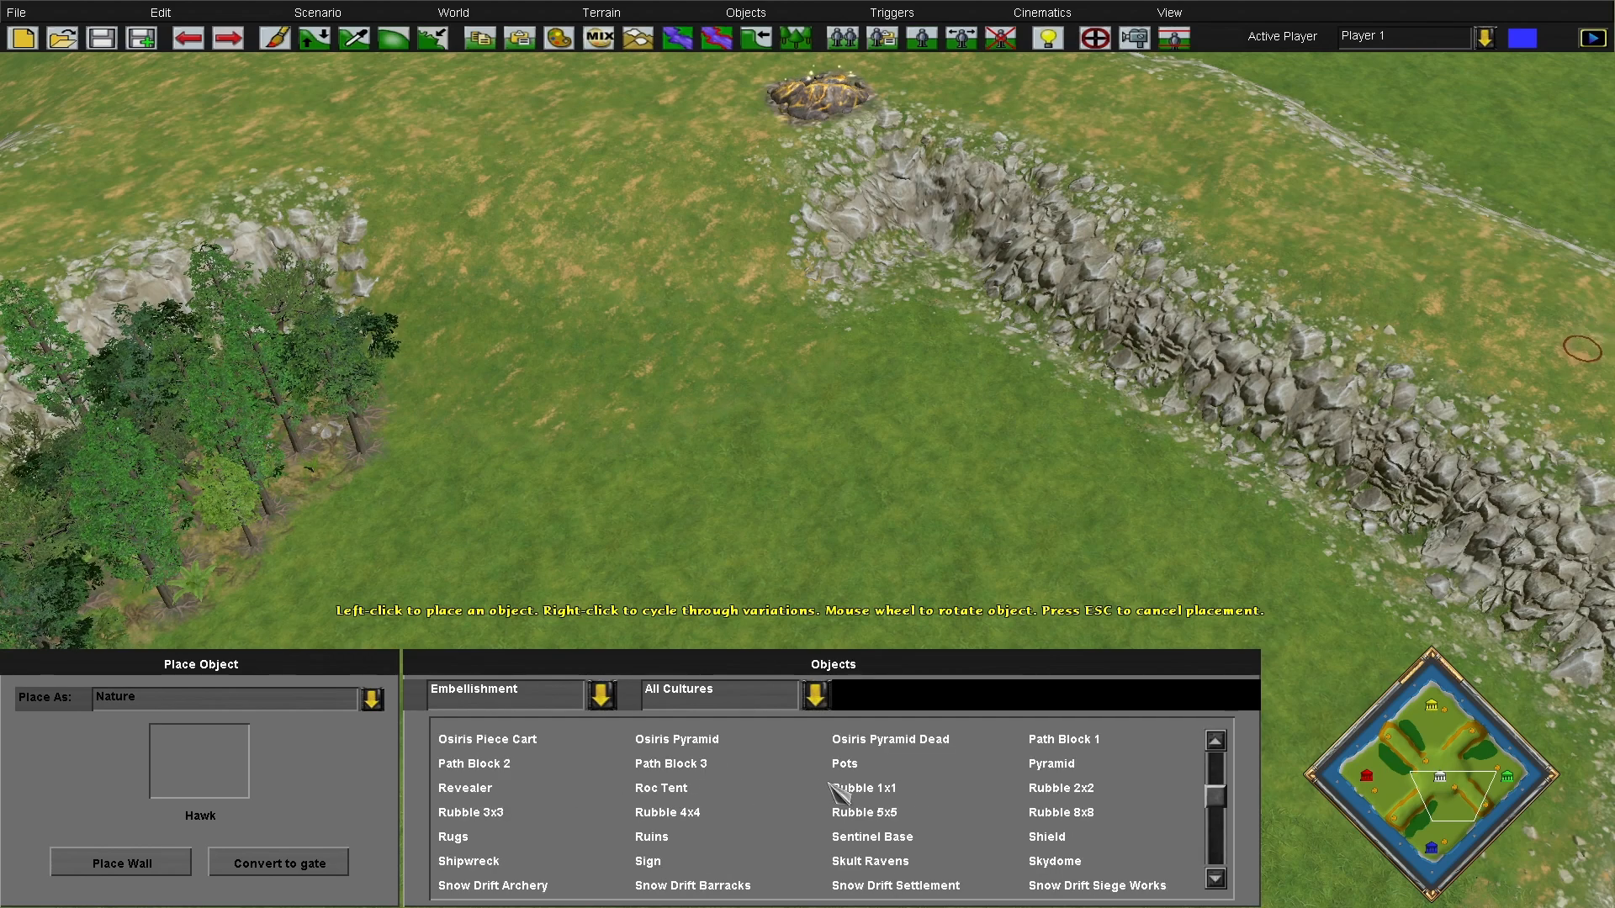
pyautogui.scroll(-3, 967, 842)
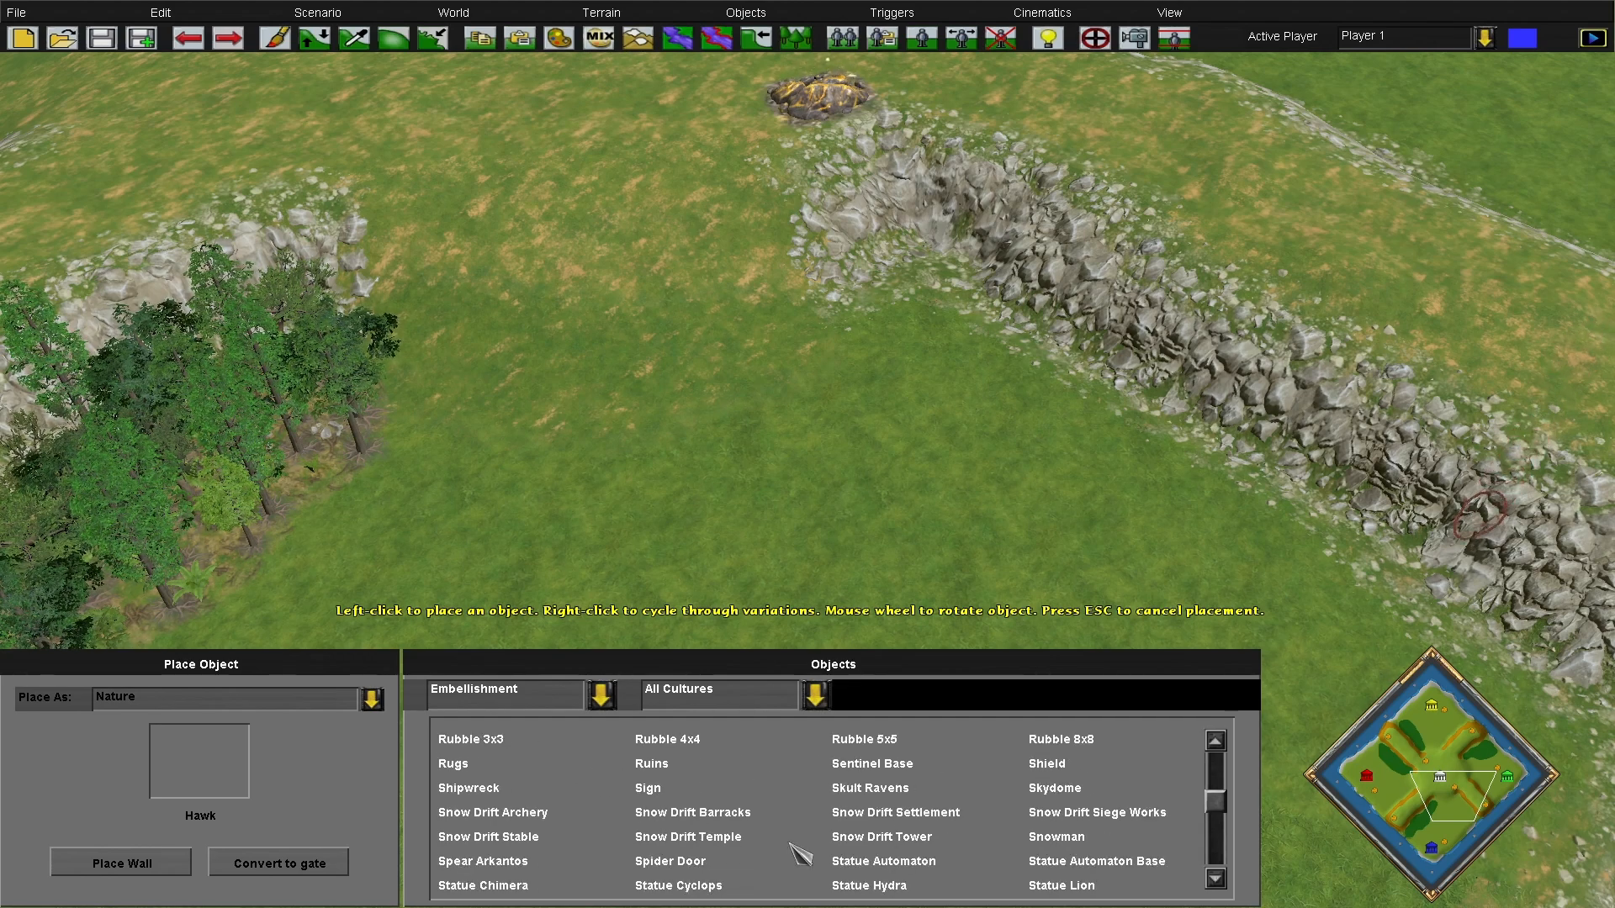
pyautogui.scroll(6, 813, 851)
# Choose Plant Greek Bush from the Nature objects and place one beside the forest northwest of the blue settlement
pyautogui.click(513, 692)
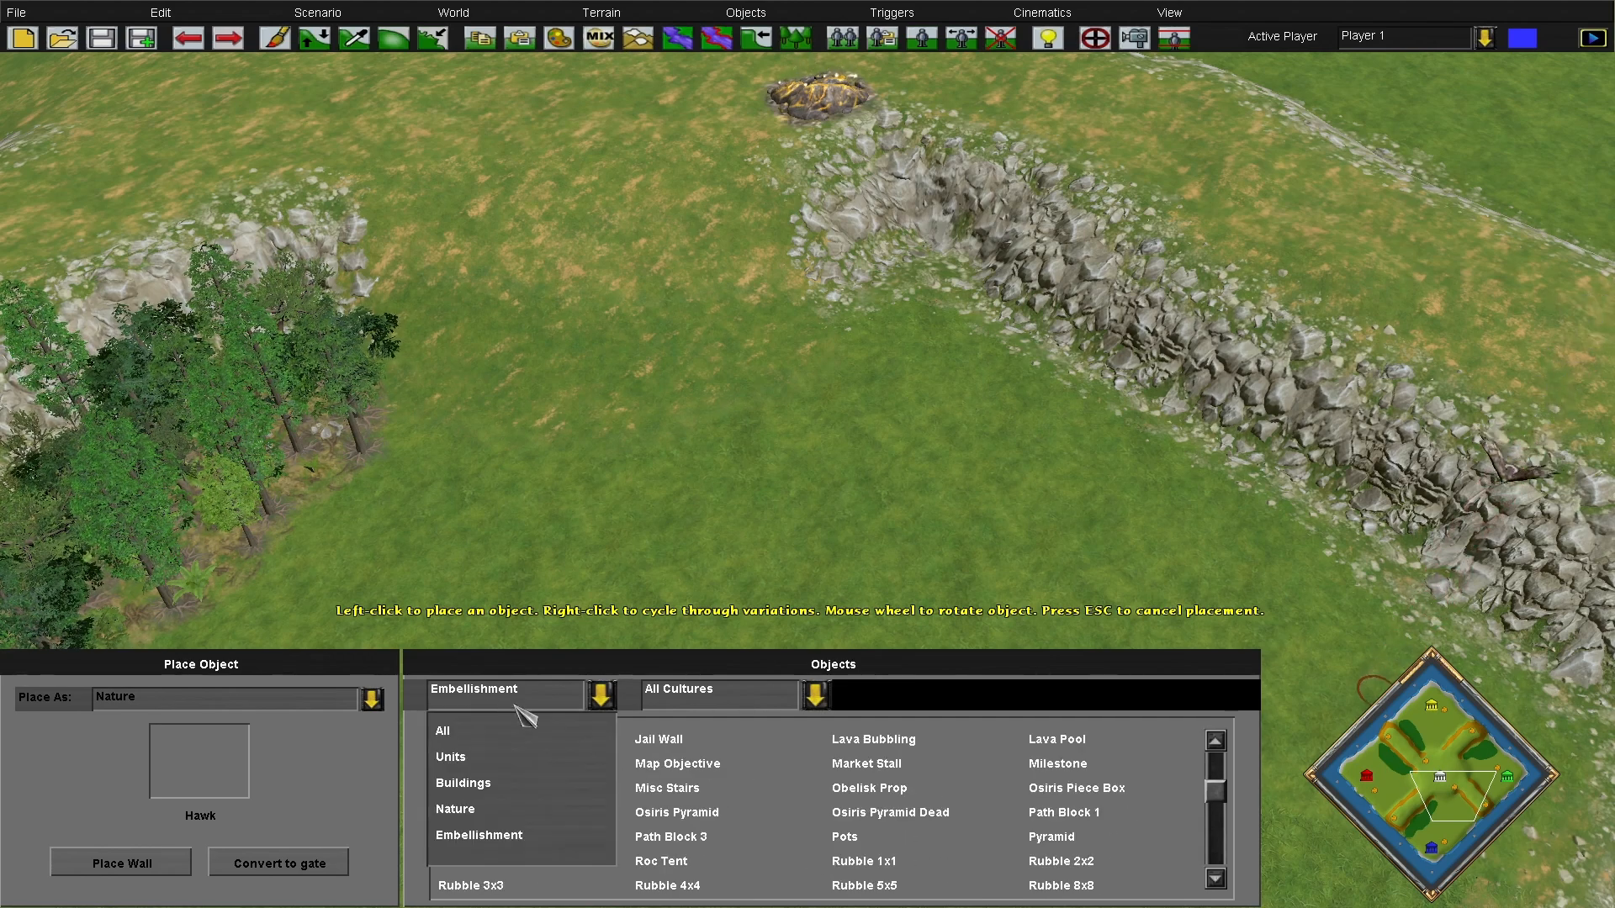
pyautogui.click(526, 806)
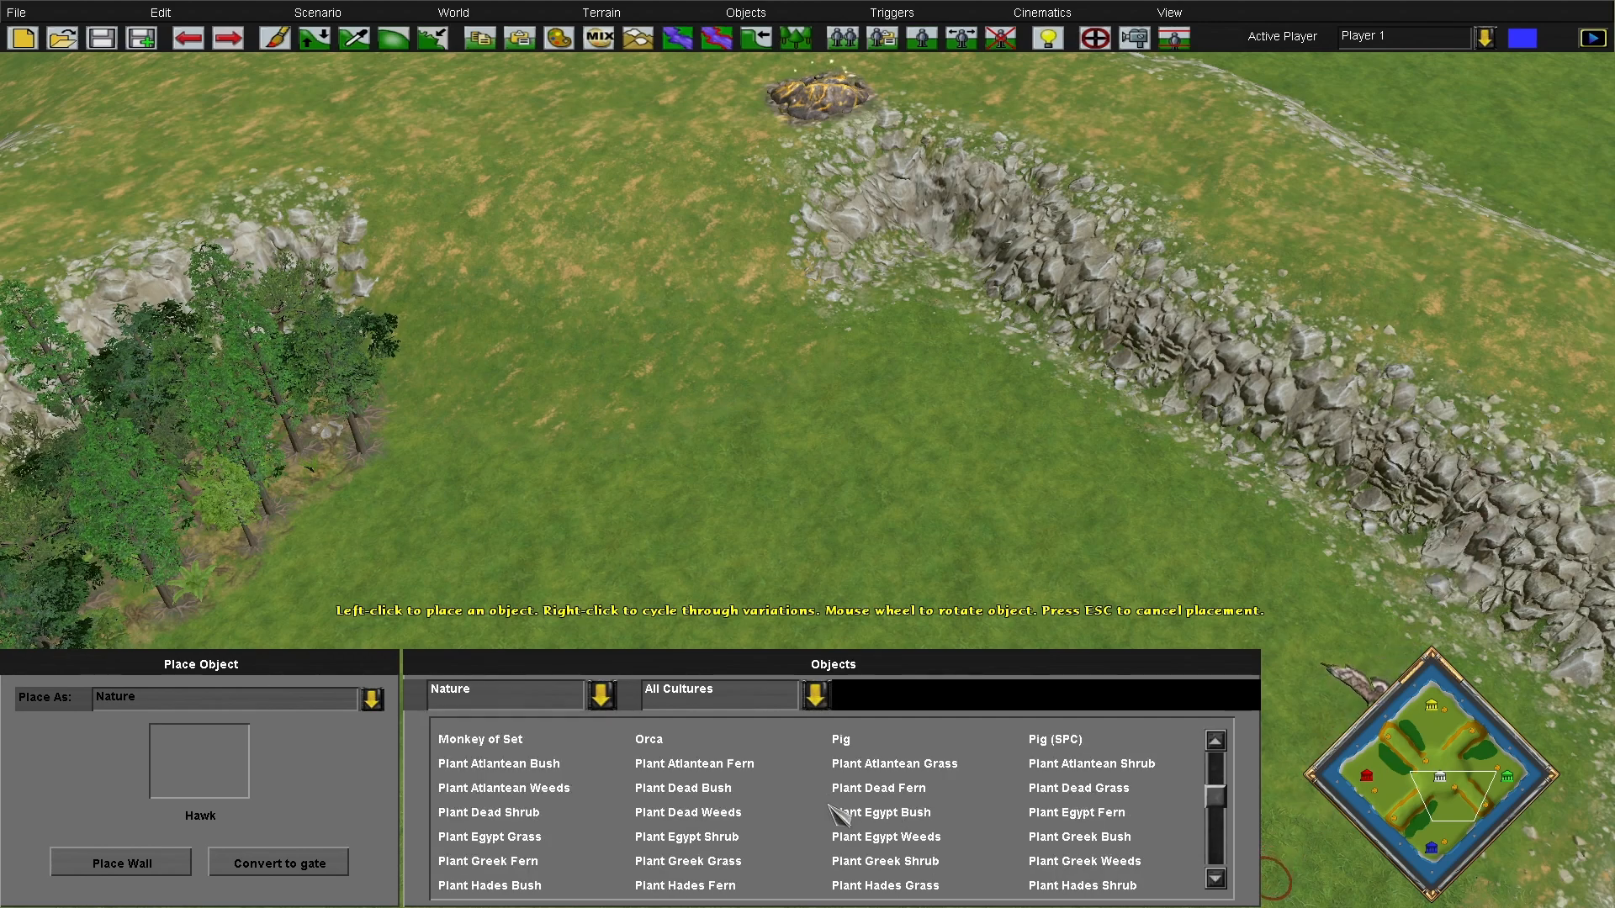
pyautogui.scroll(-4, 690, 812)
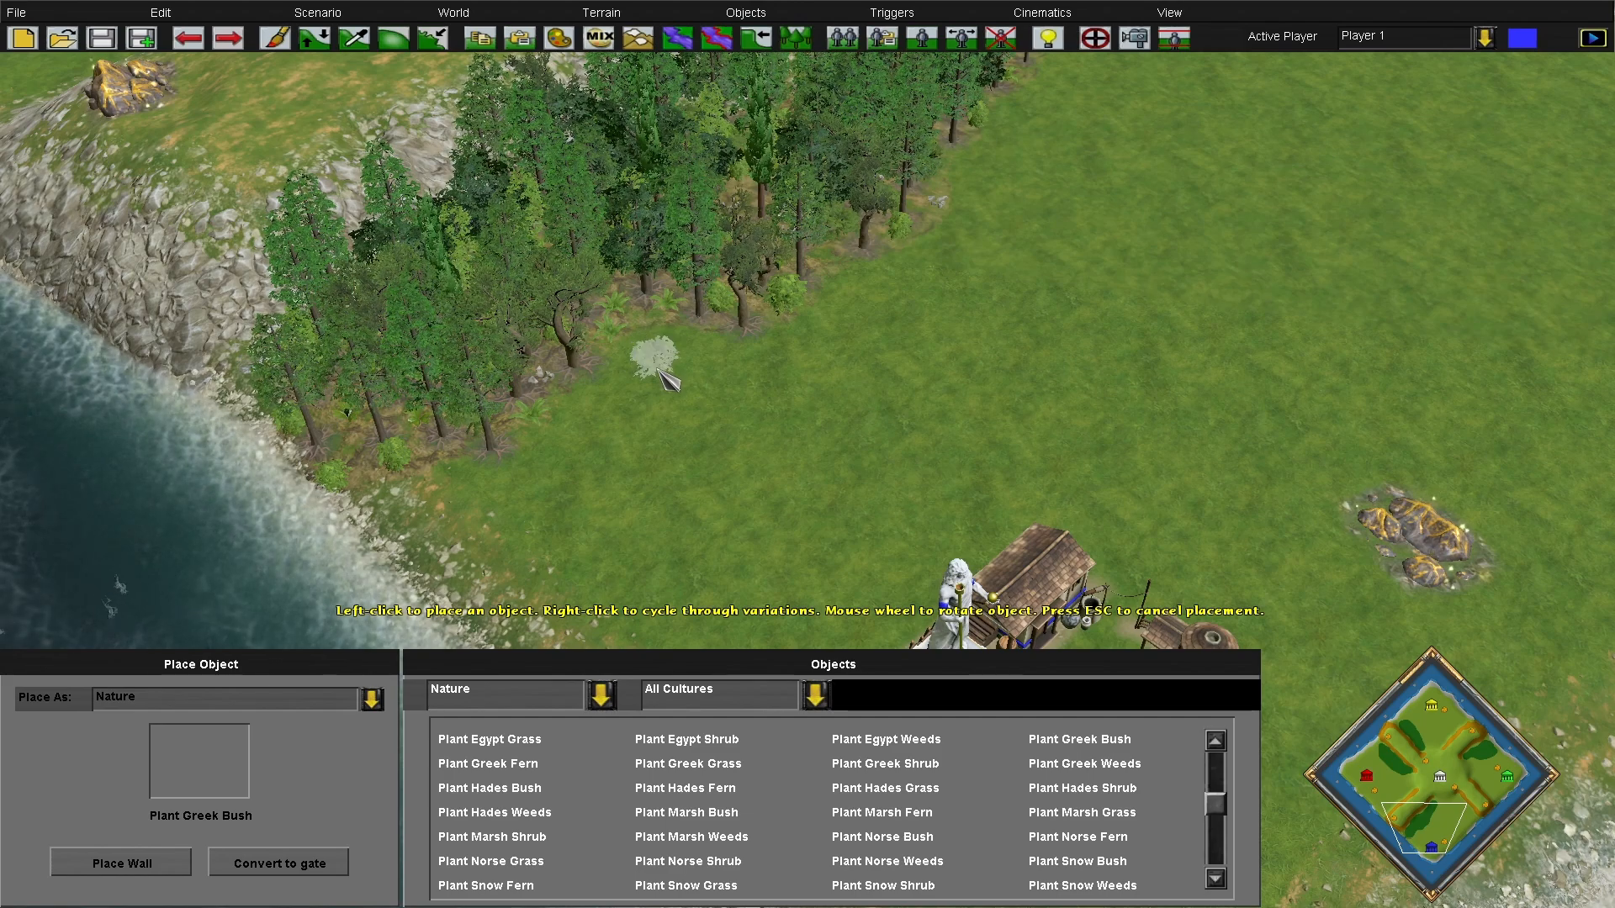
pyautogui.click(646, 346)
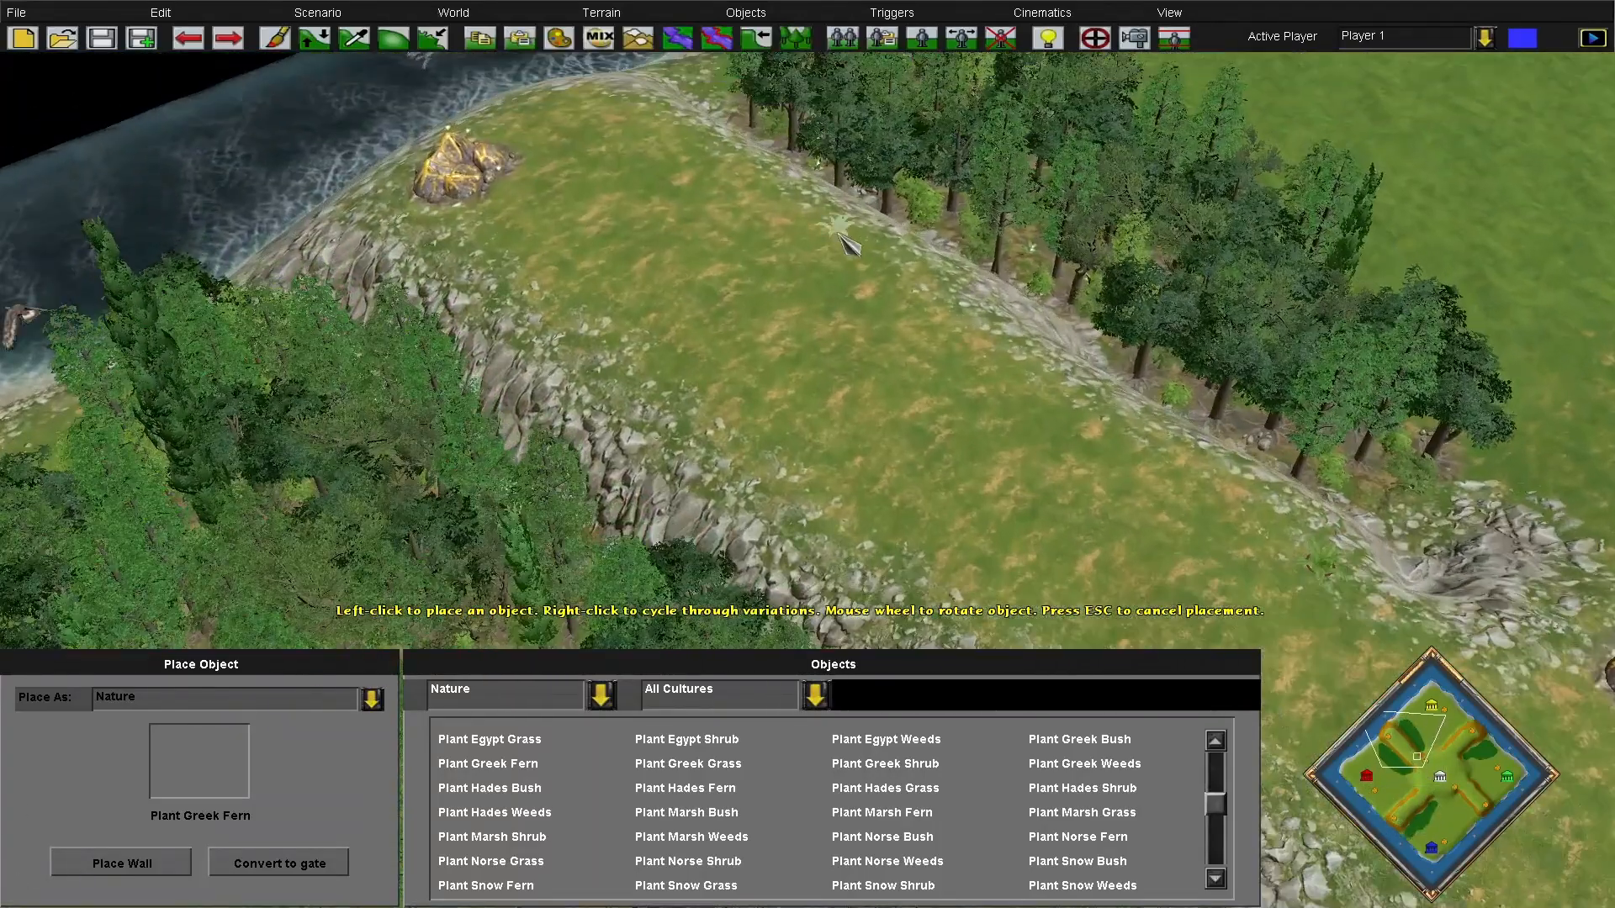
# Place Plant Greek Ferns on the raised ridges in the map's northwest and northeast
pyautogui.click(755, 180)
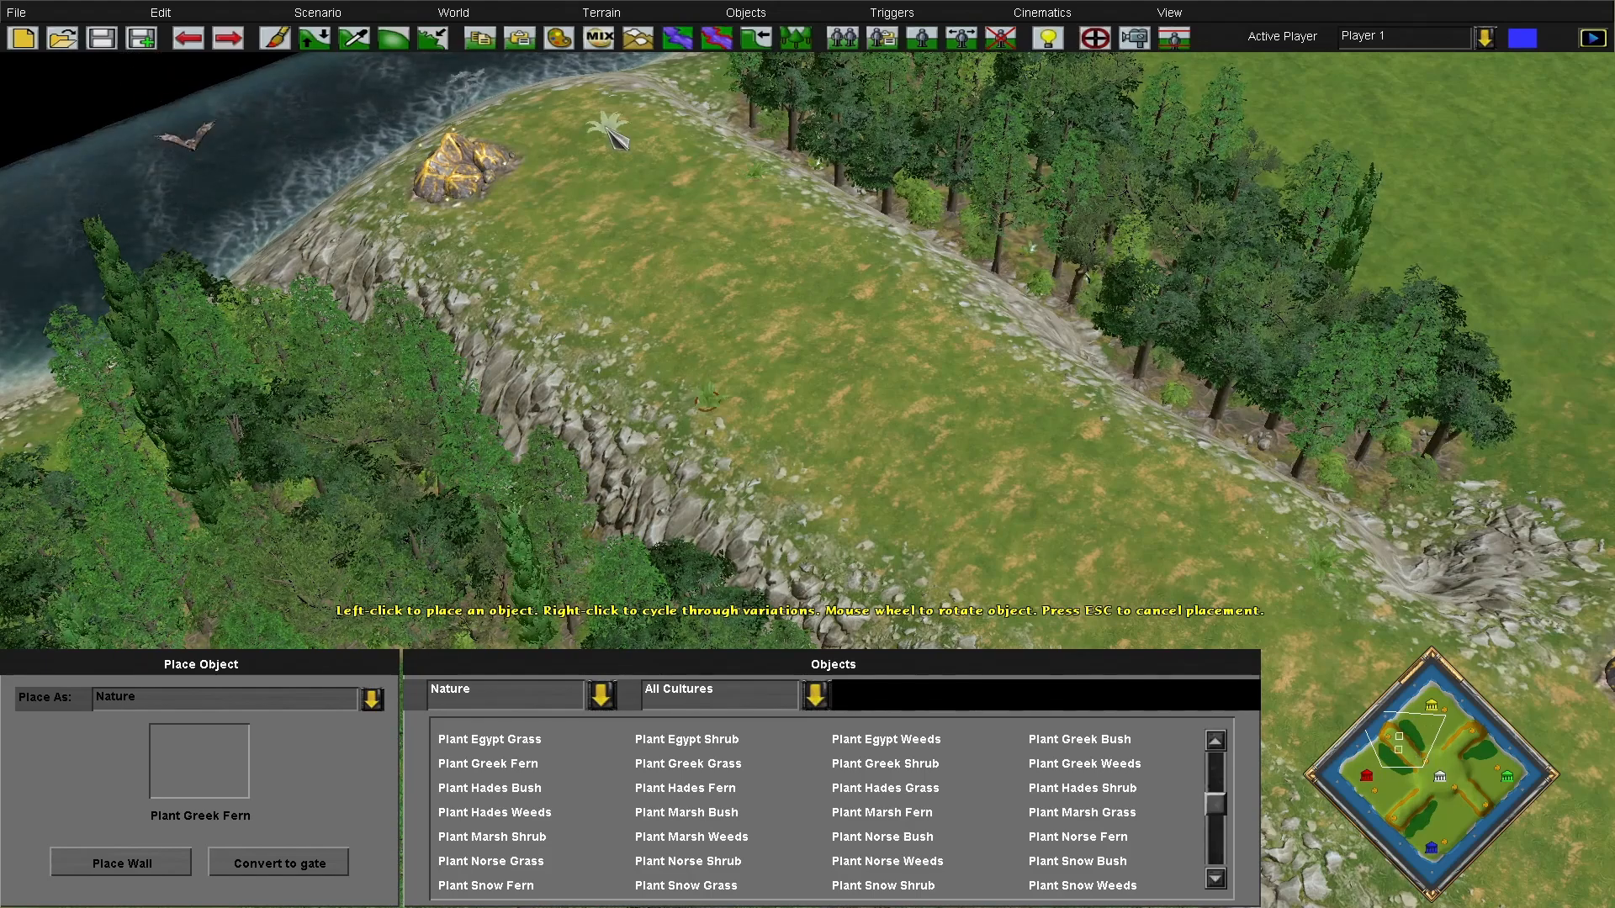
pyautogui.click(1468, 761)
pyautogui.click(731, 412)
pyautogui.click(755, 195)
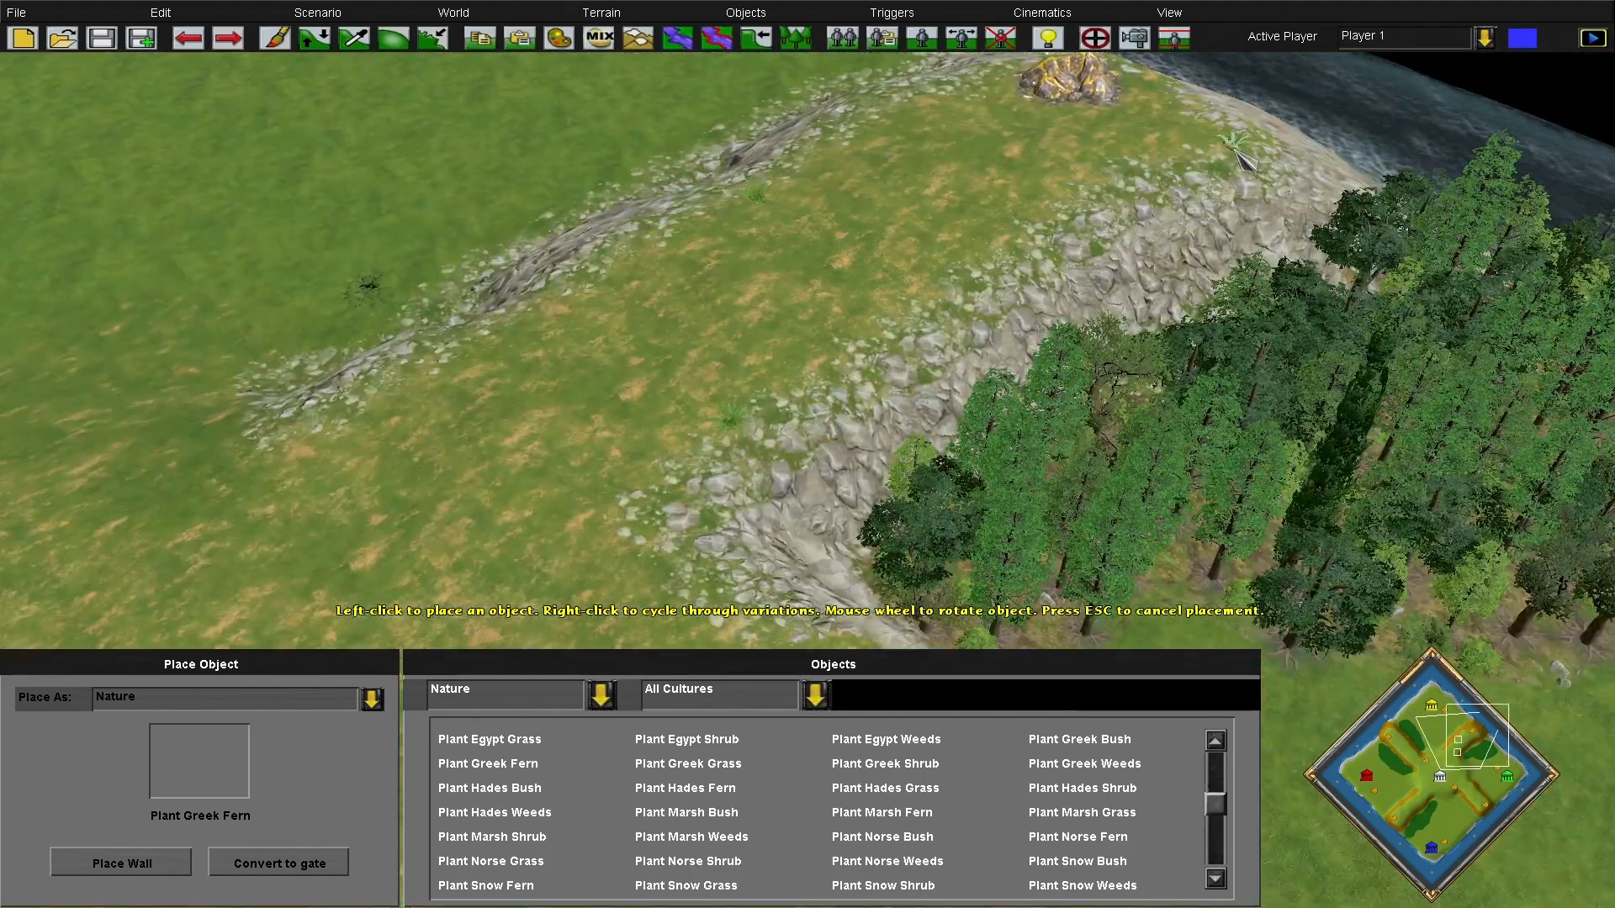
# Place more Plant Greek Ferns along the southeast ridge between its gold mines and cliffs
pyautogui.click(1486, 811)
pyautogui.press('Down')
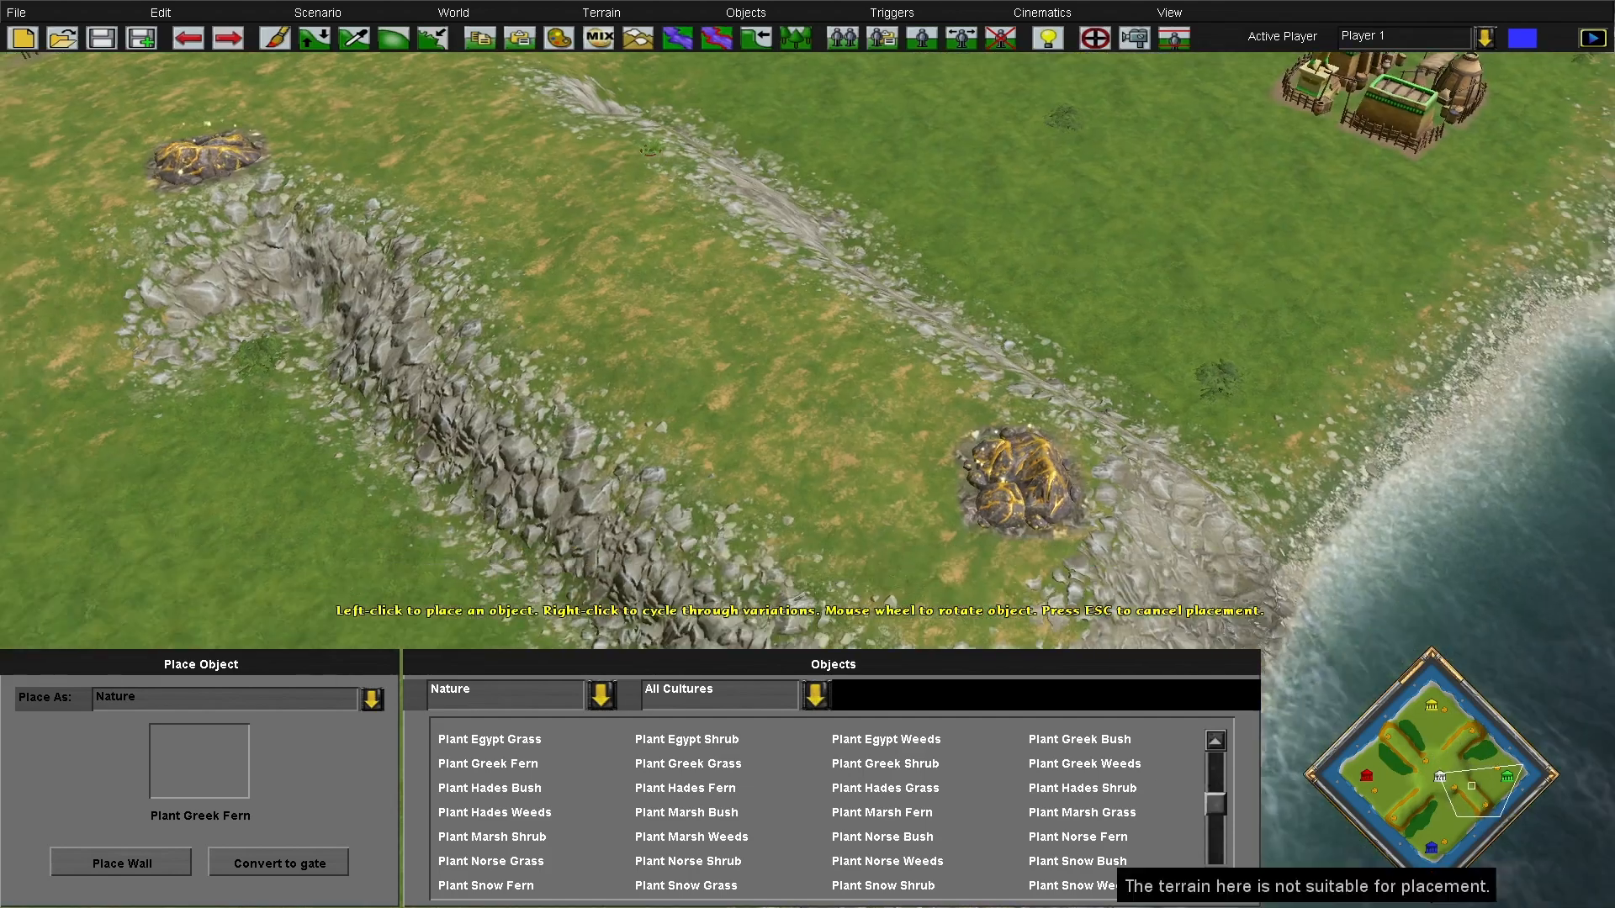
pyautogui.click(686, 268)
pyautogui.click(978, 417)
pyautogui.click(888, 211)
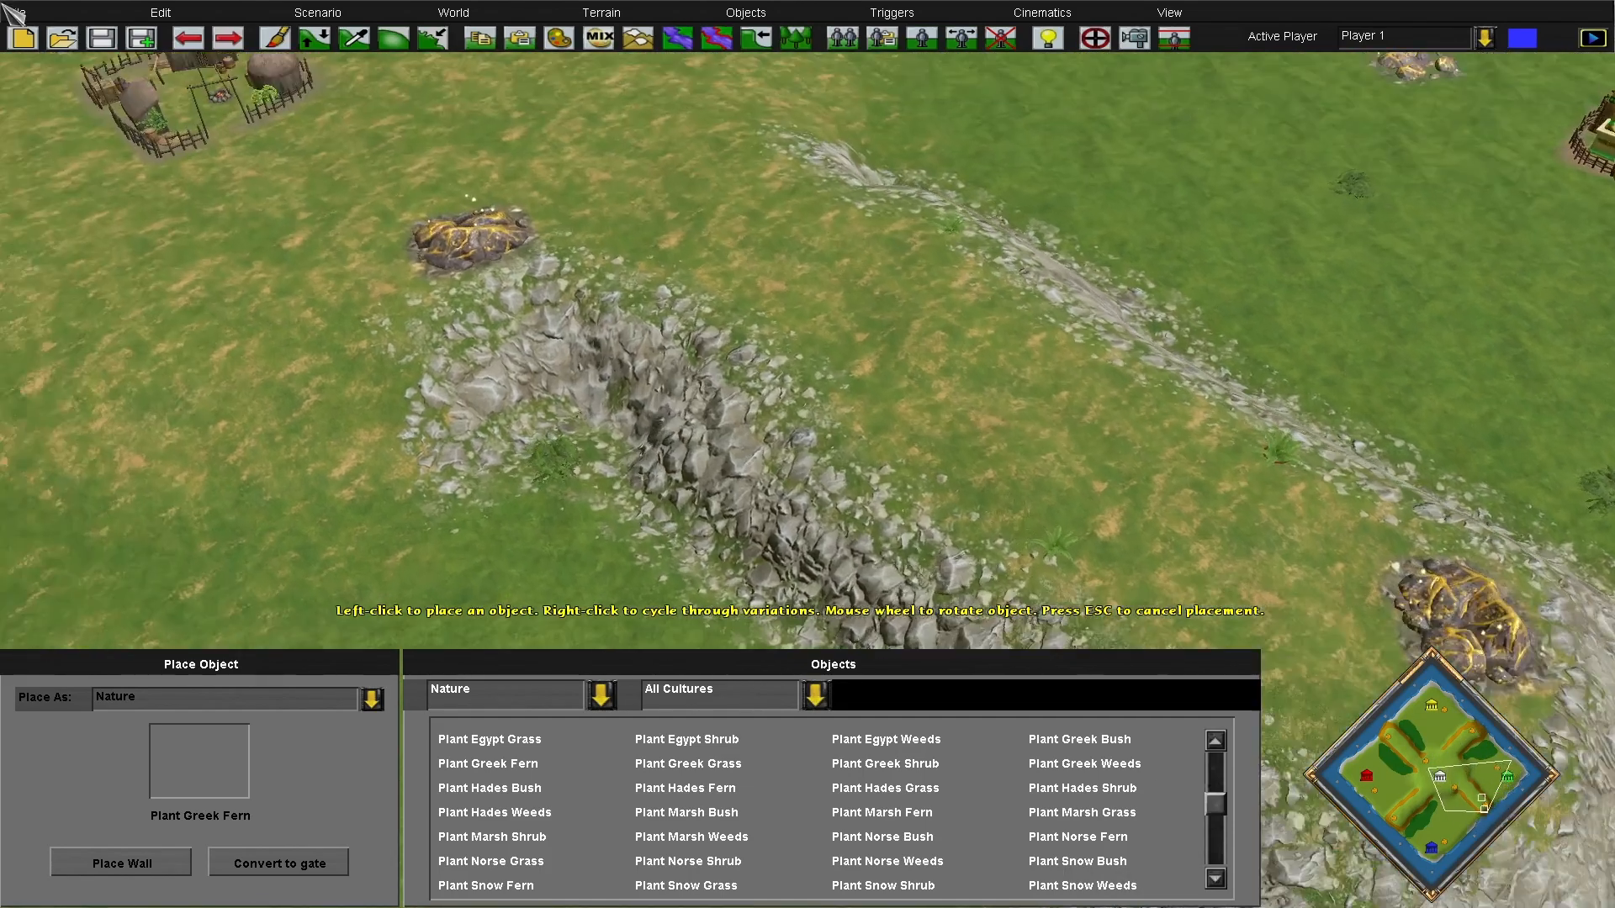
# Place Plant Greek Ferns around the west, south and east sides of the central settlement's fence, and end object placement
pyautogui.click(714, 303)
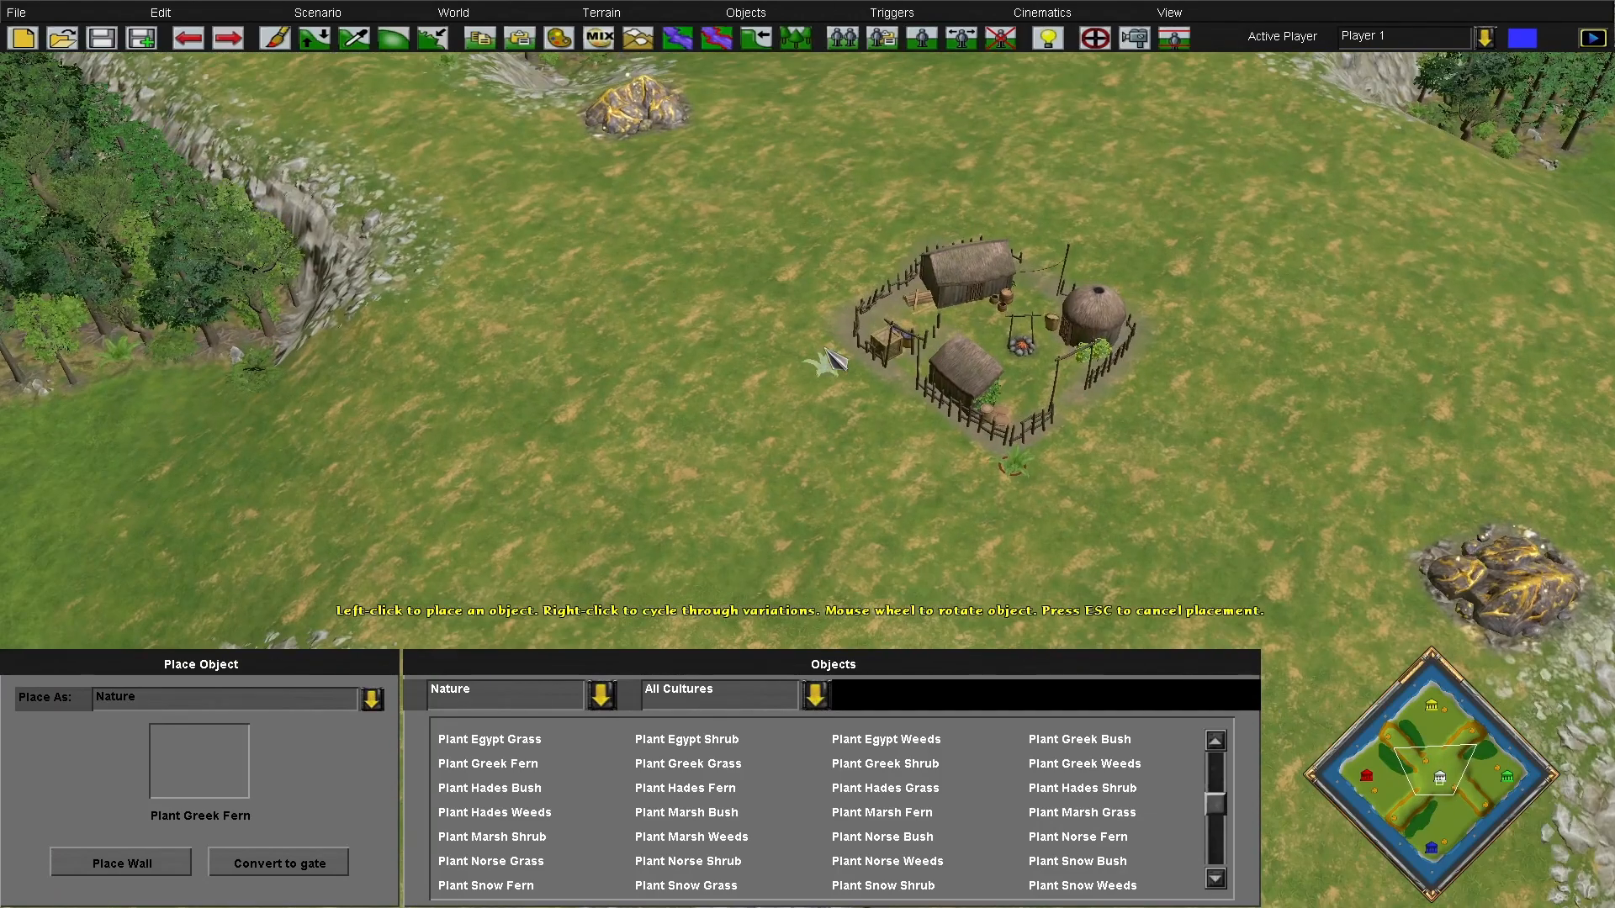
pyautogui.click(834, 326)
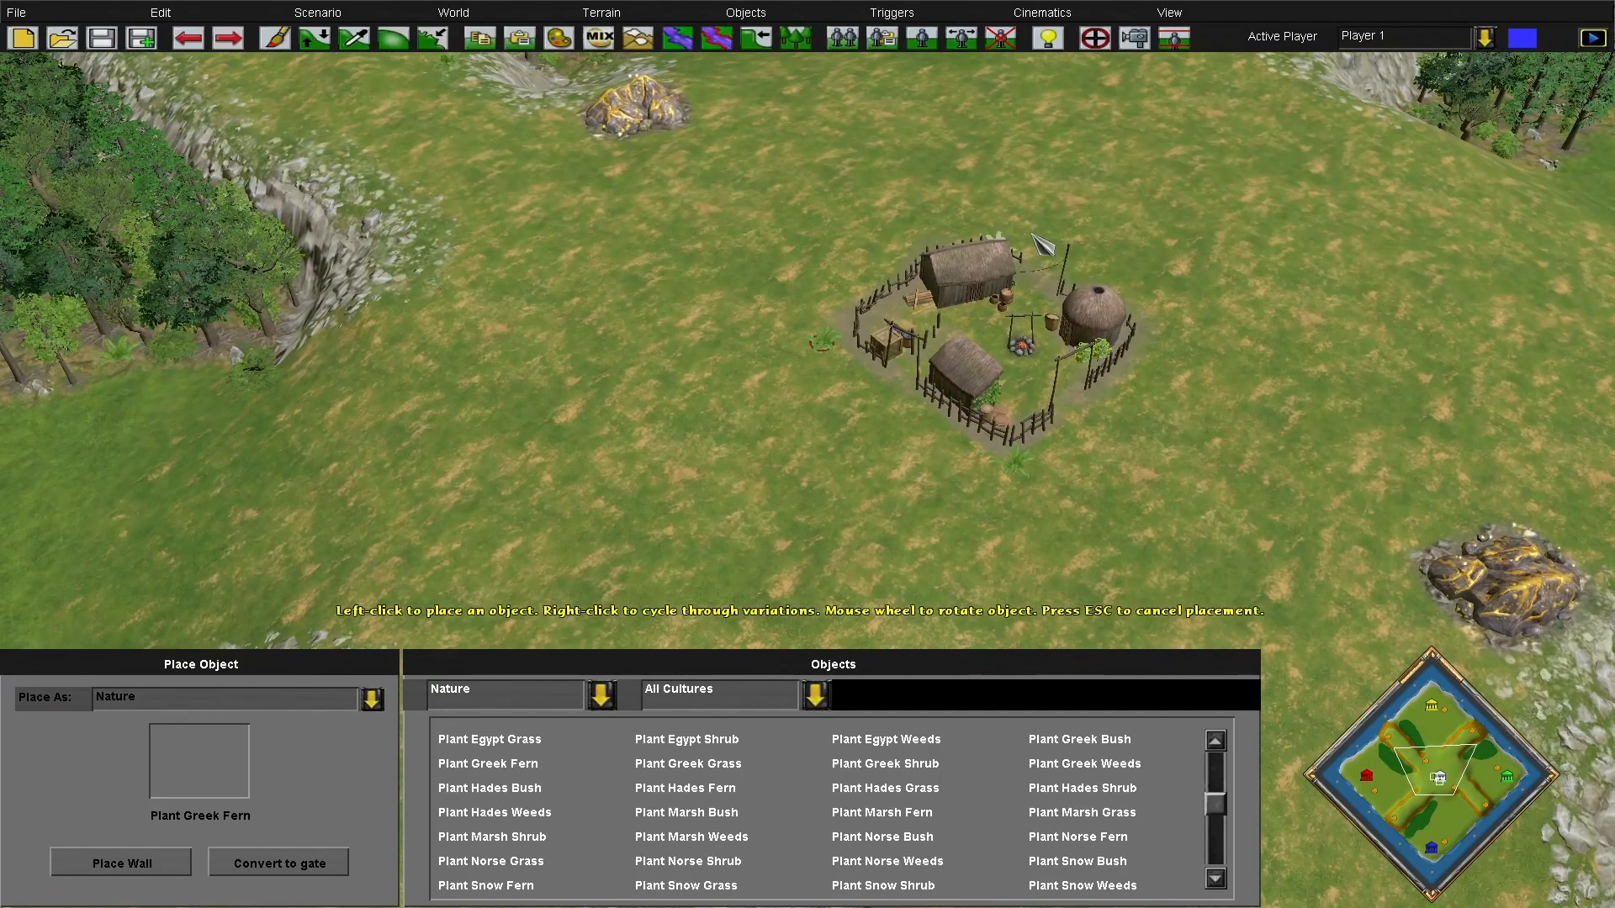
pyautogui.click(968, 463)
pyautogui.click(996, 491)
pyautogui.click(1077, 471)
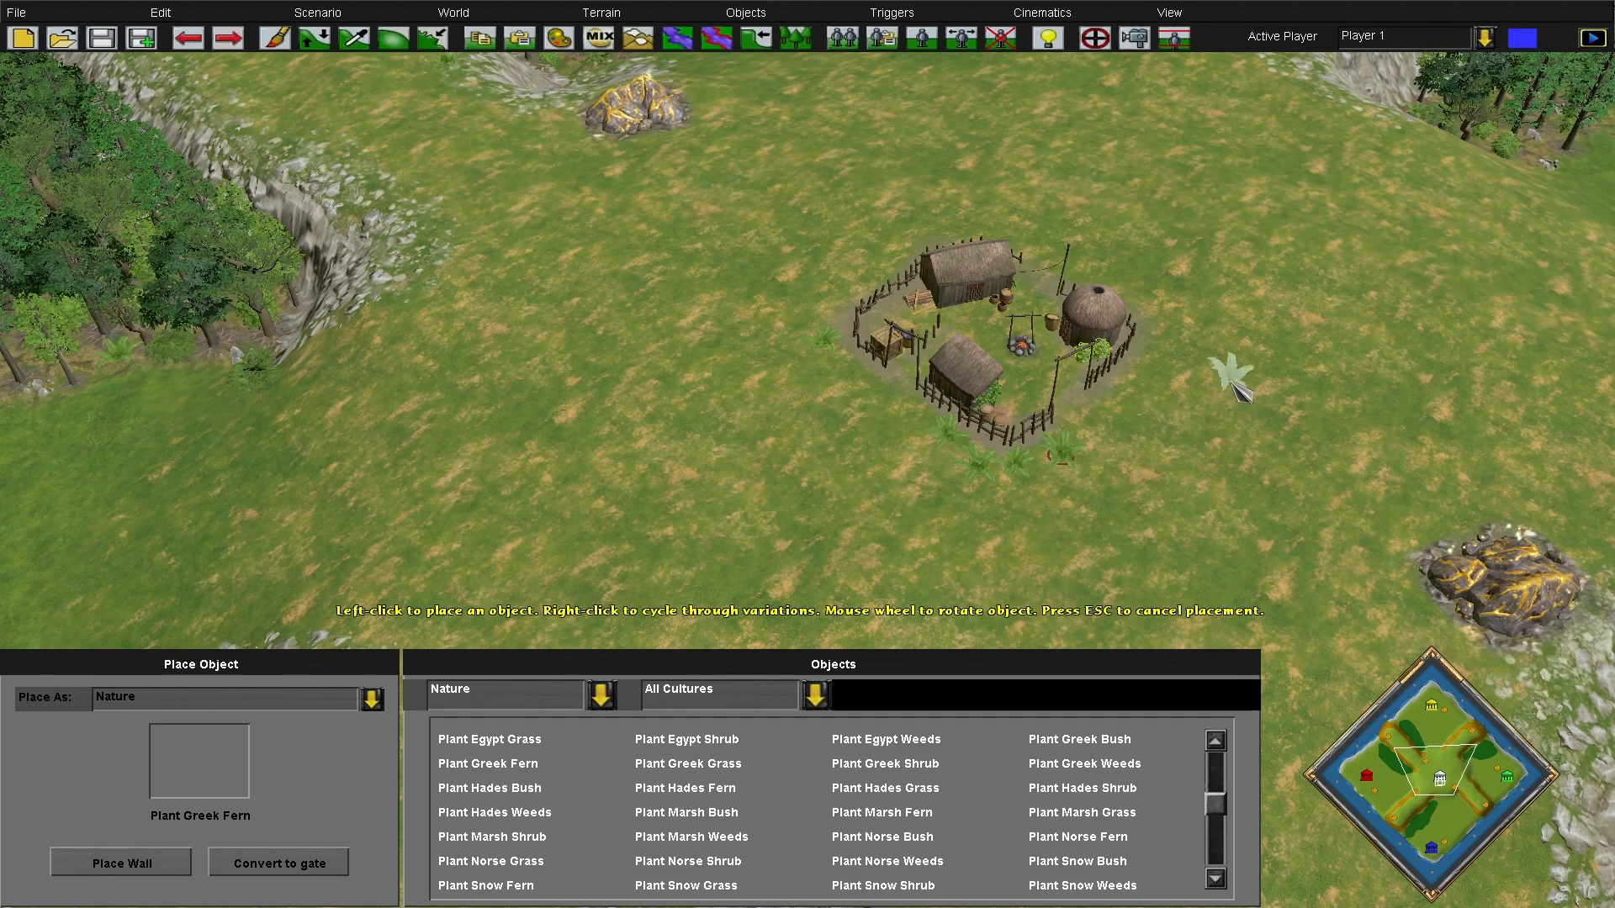
pyautogui.click(1150, 396)
pyautogui.click(1162, 357)
pyautogui.click(1165, 332)
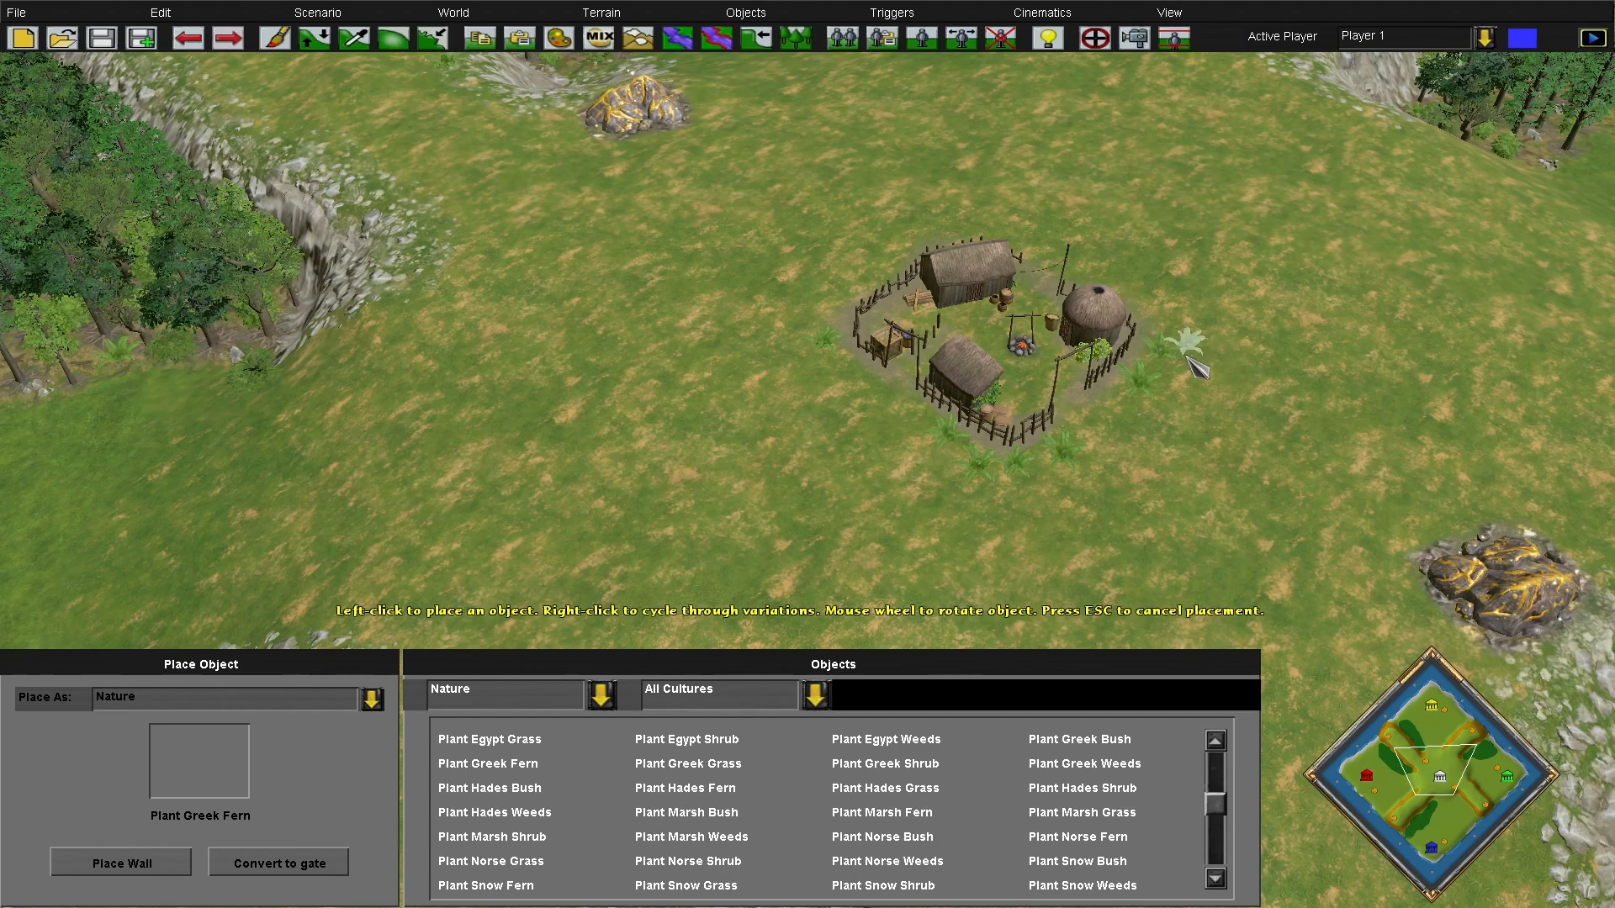
pyautogui.moveTo(1613, 907)
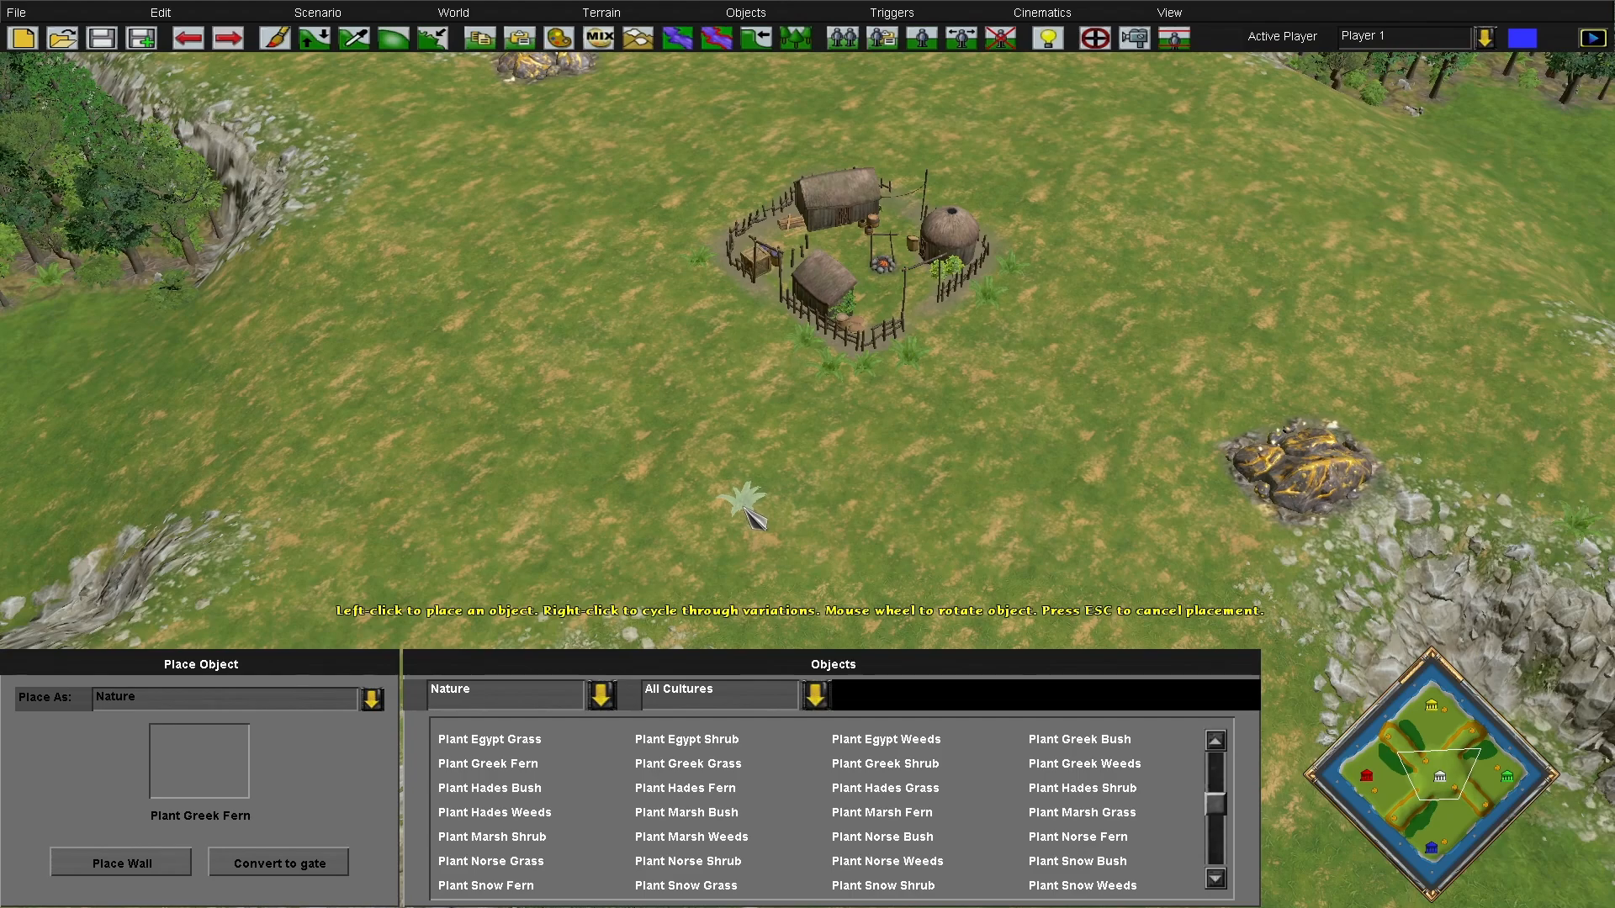
pyautogui.press('Escape')
pyautogui.press('Escape')
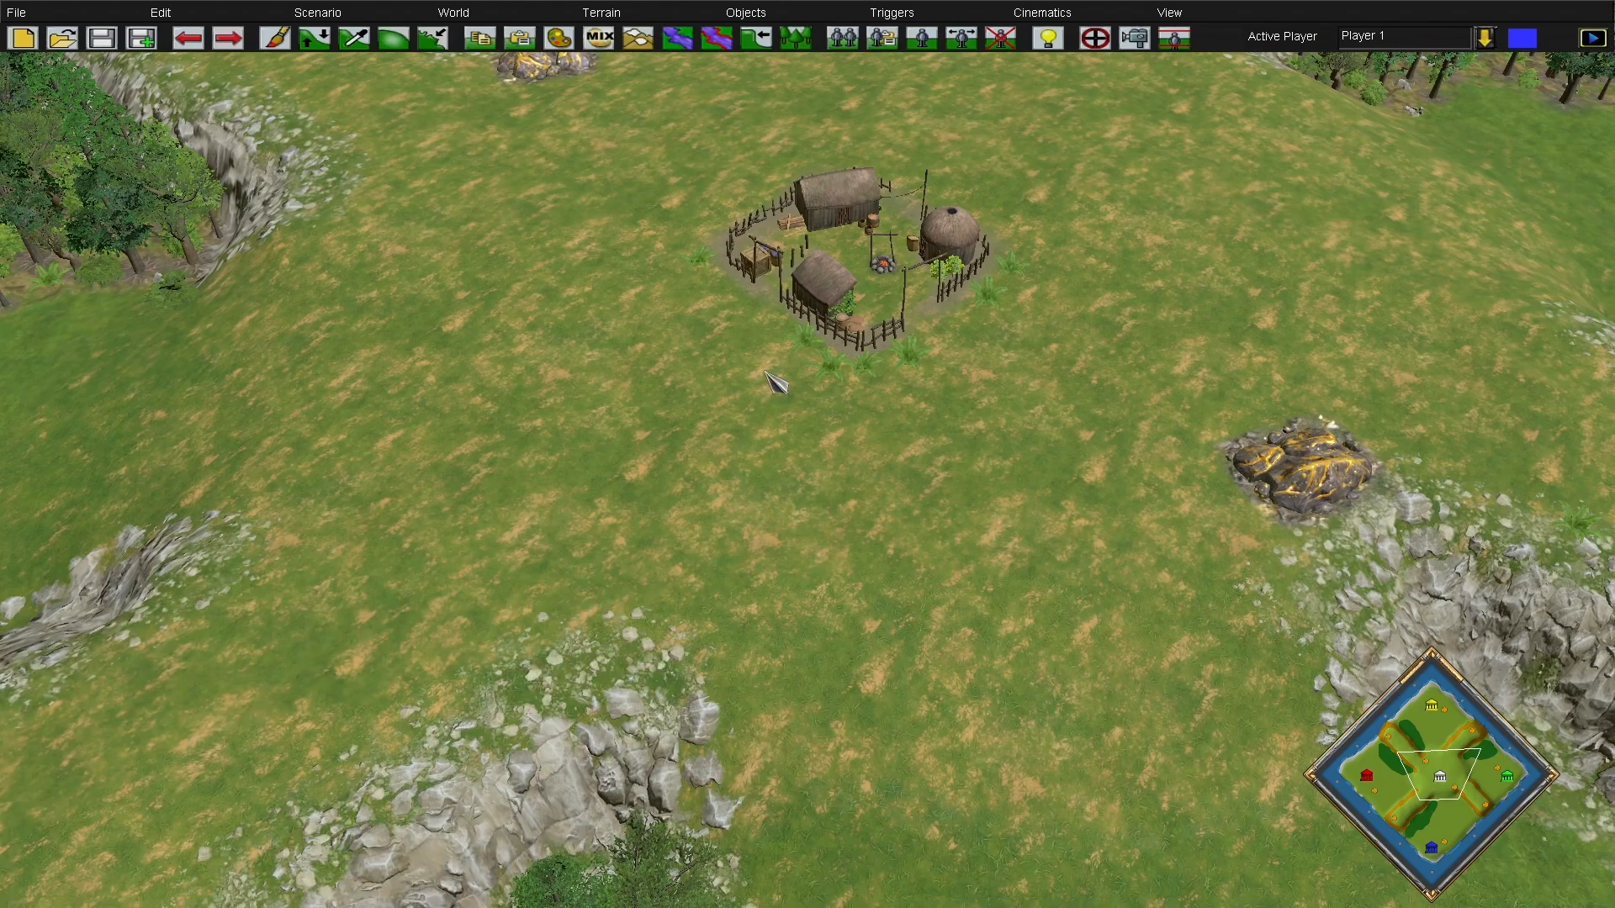
# Start terrain painting with the Greek Grass 1 texture from the Greek terrain set
pyautogui.moveTo(770, 907)
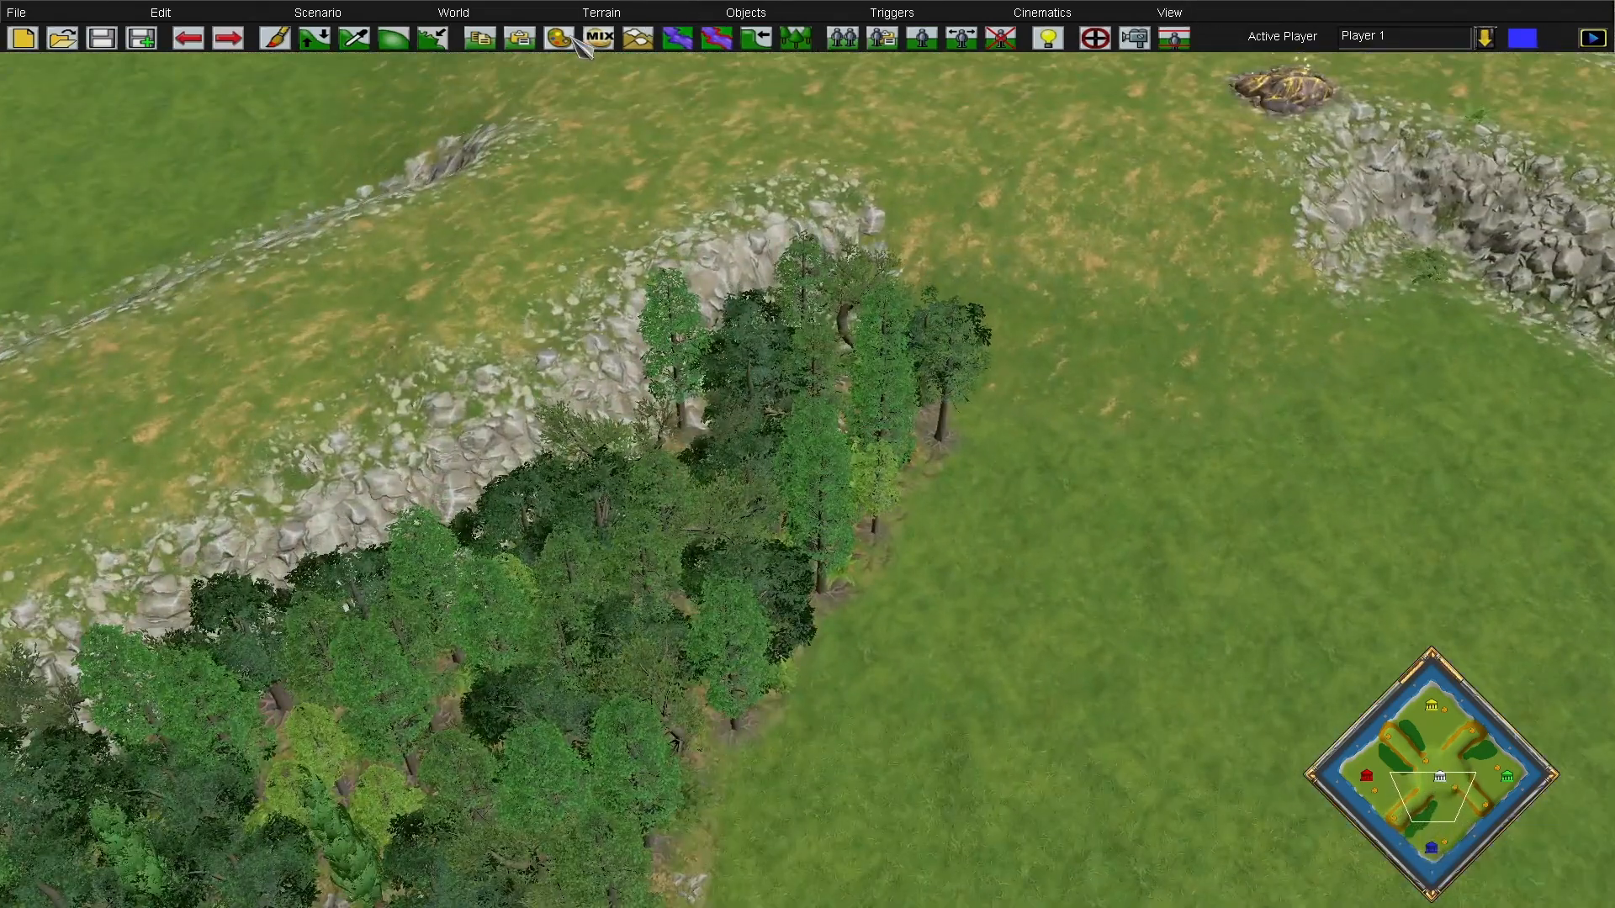
pyautogui.click(559, 39)
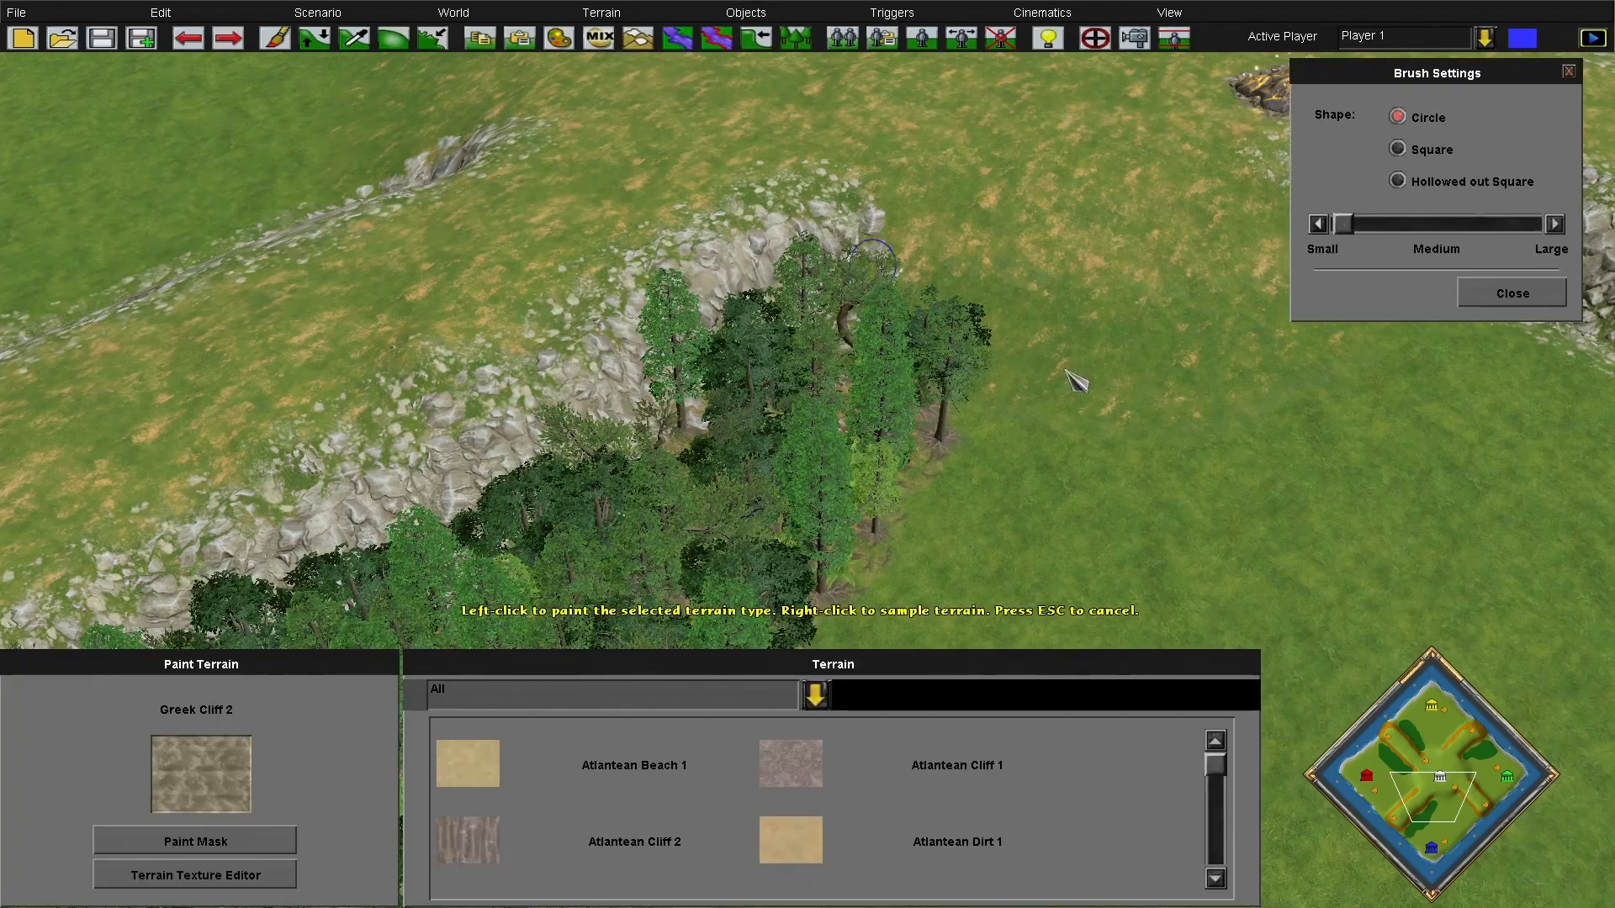
pyautogui.click(535, 695)
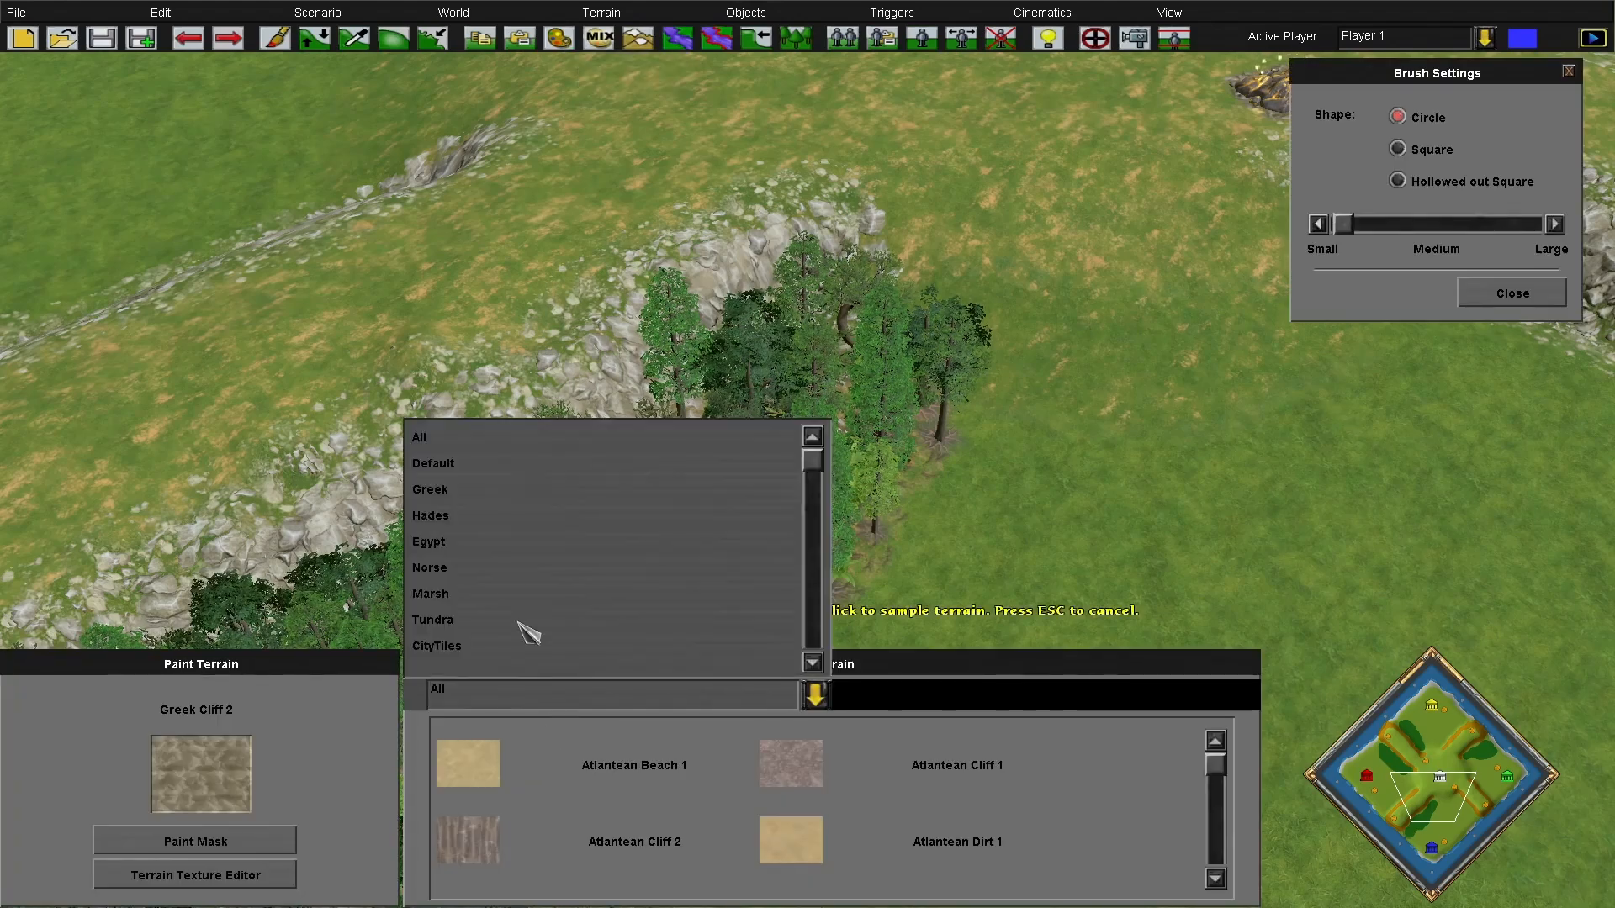
pyautogui.click(475, 492)
pyautogui.scroll(-3, 765, 822)
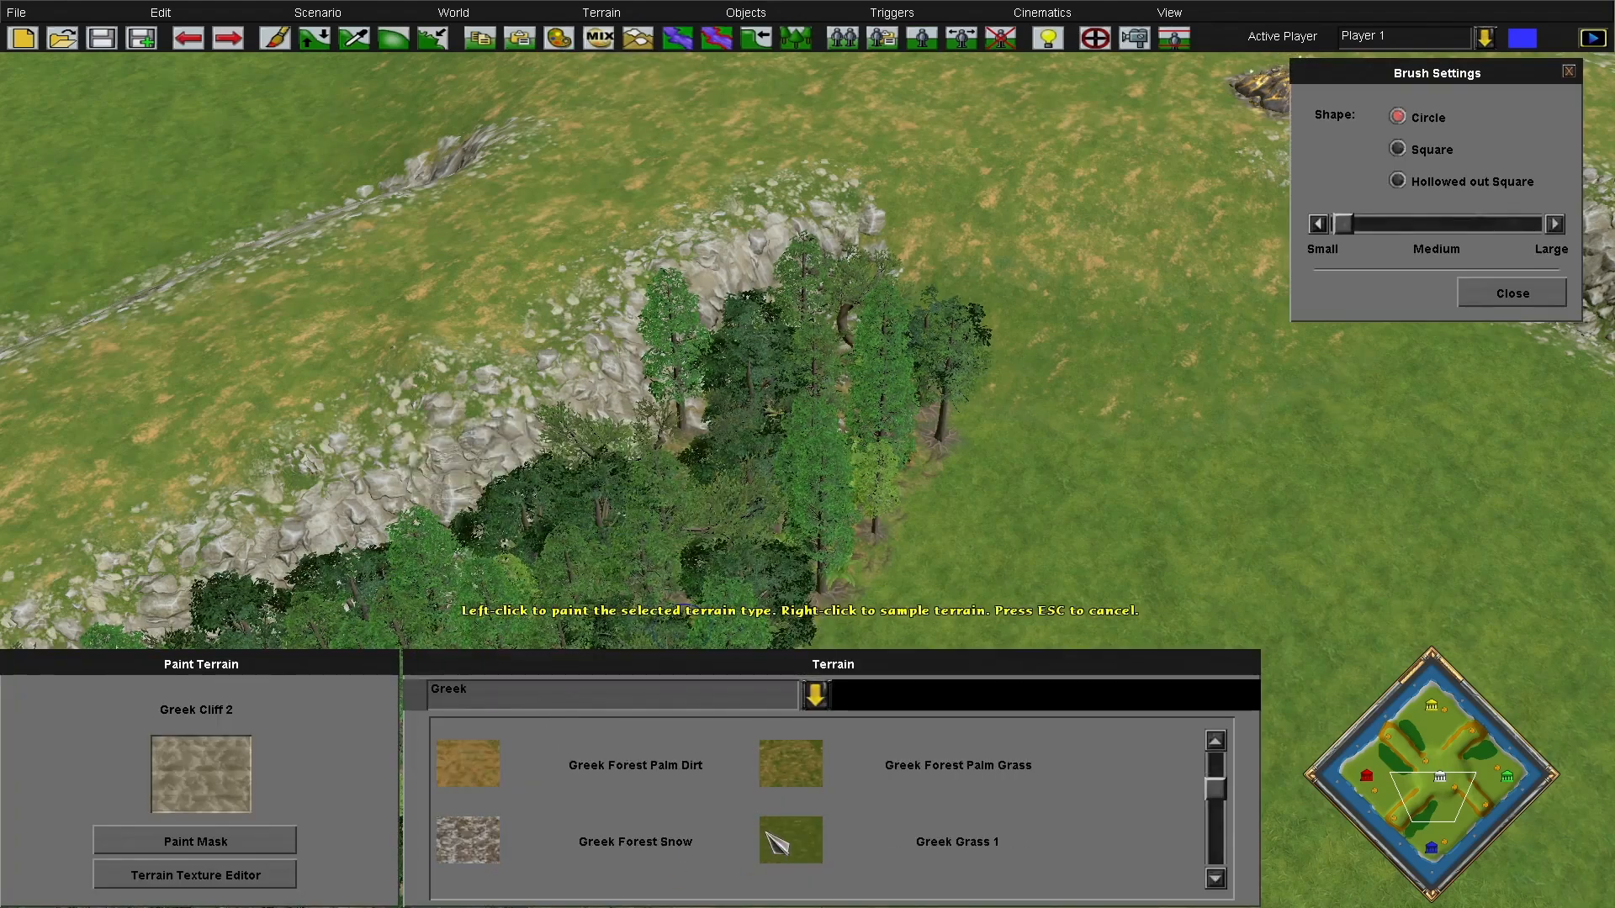
pyautogui.scroll(-1, 715, 831)
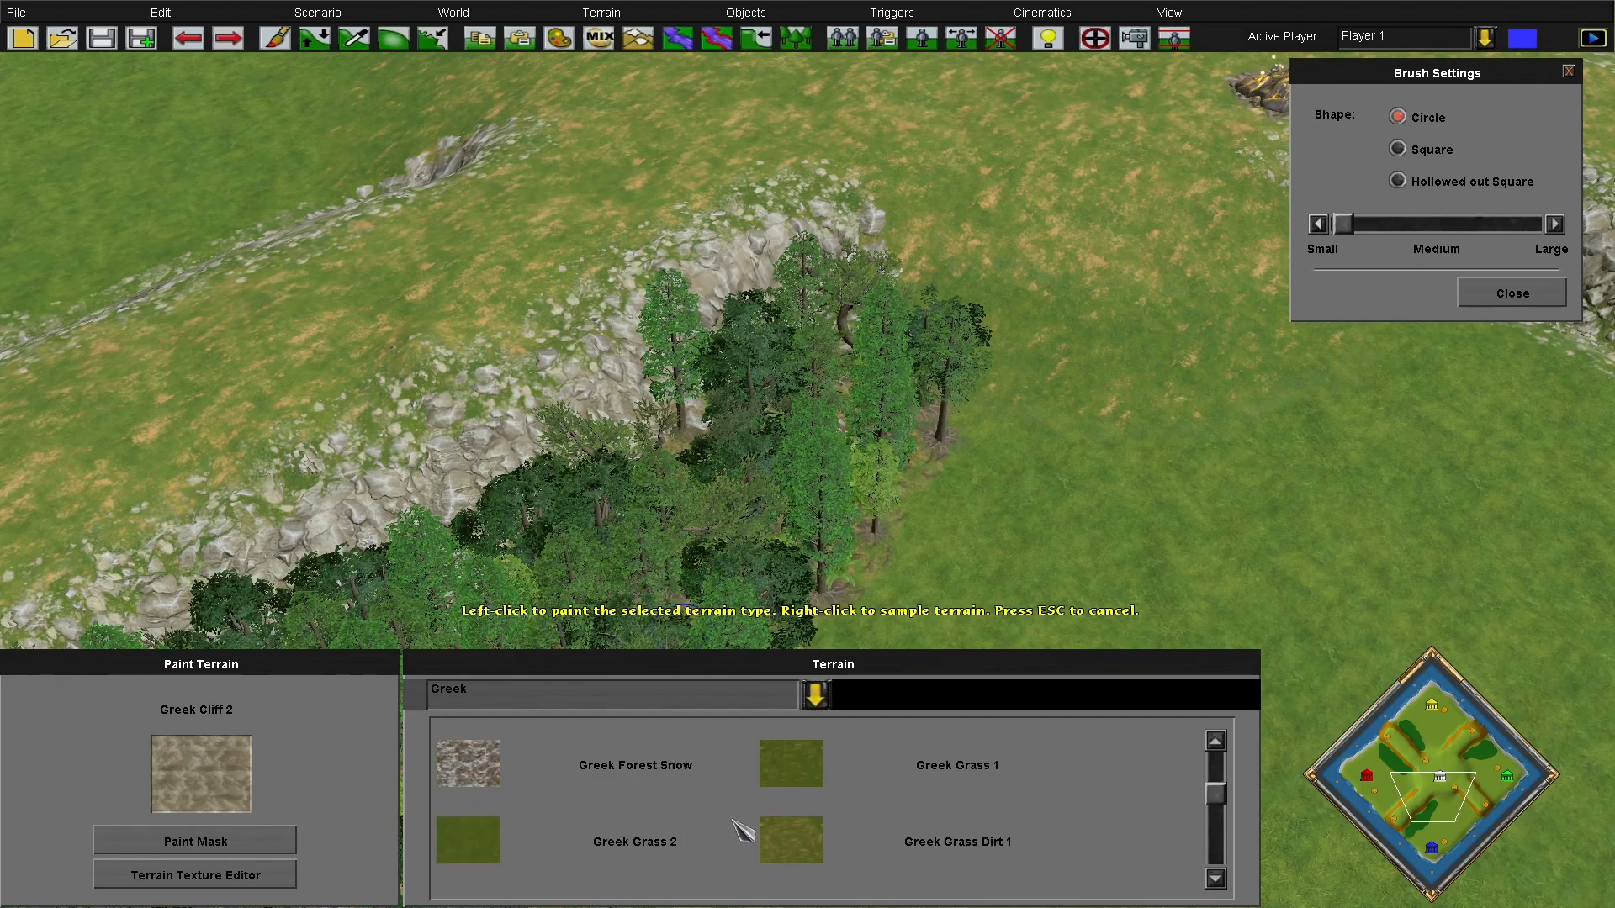
pyautogui.click(803, 781)
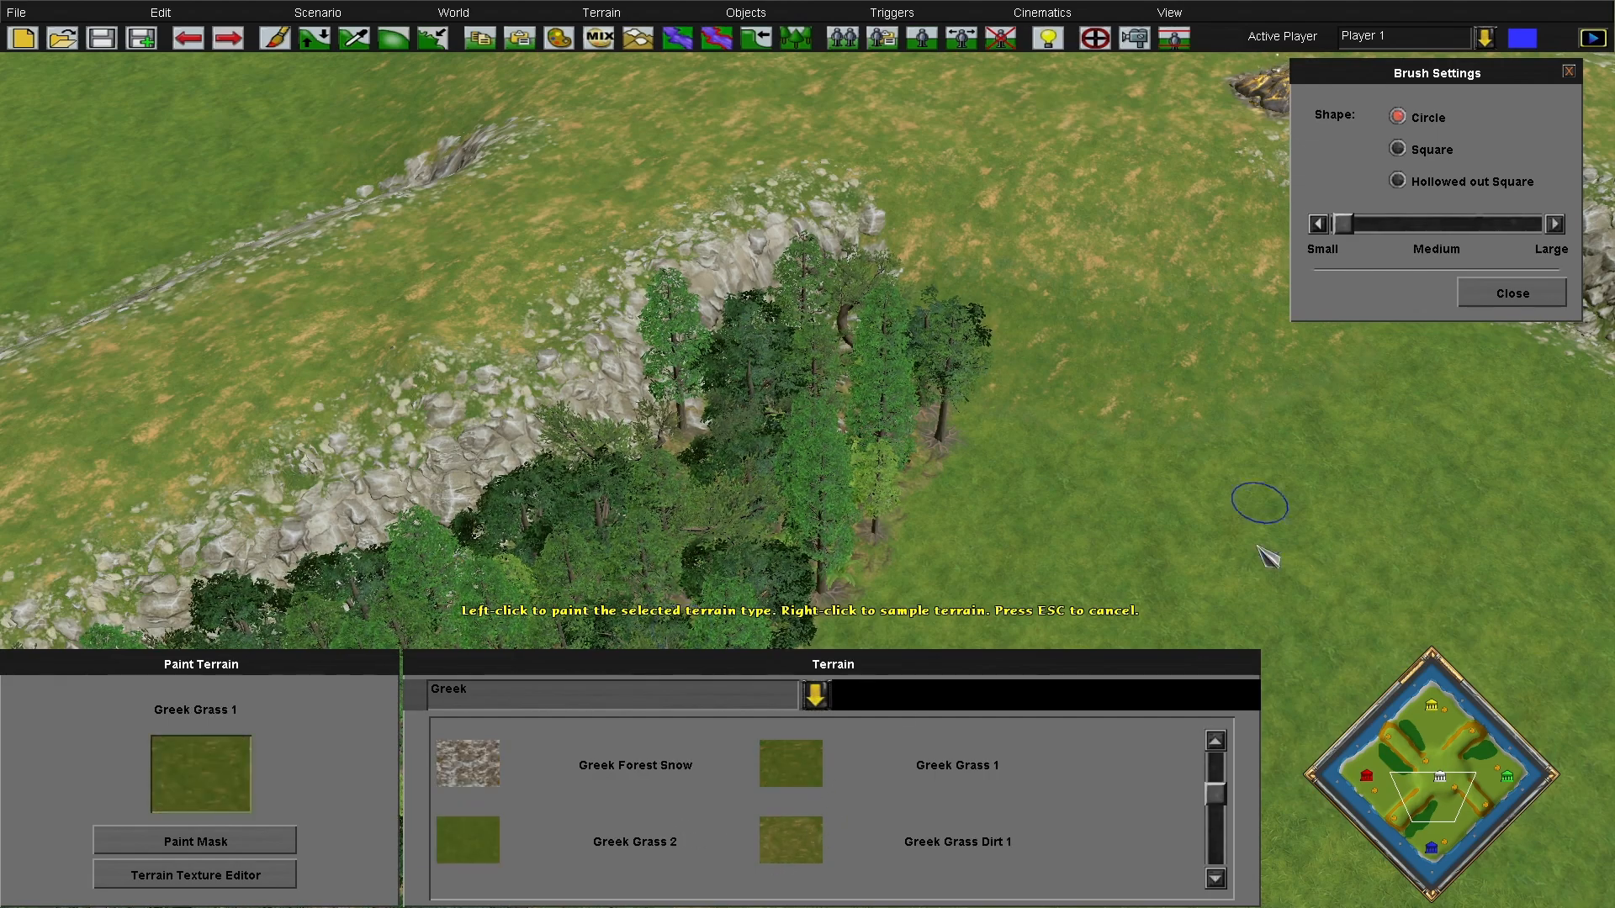
# Paint Greek Grass 1 along the eastern forest's edge and over the dirt-speckled ground beside the forest north of the blue settlement
pyautogui.press('Right')
pyautogui.press('Down')
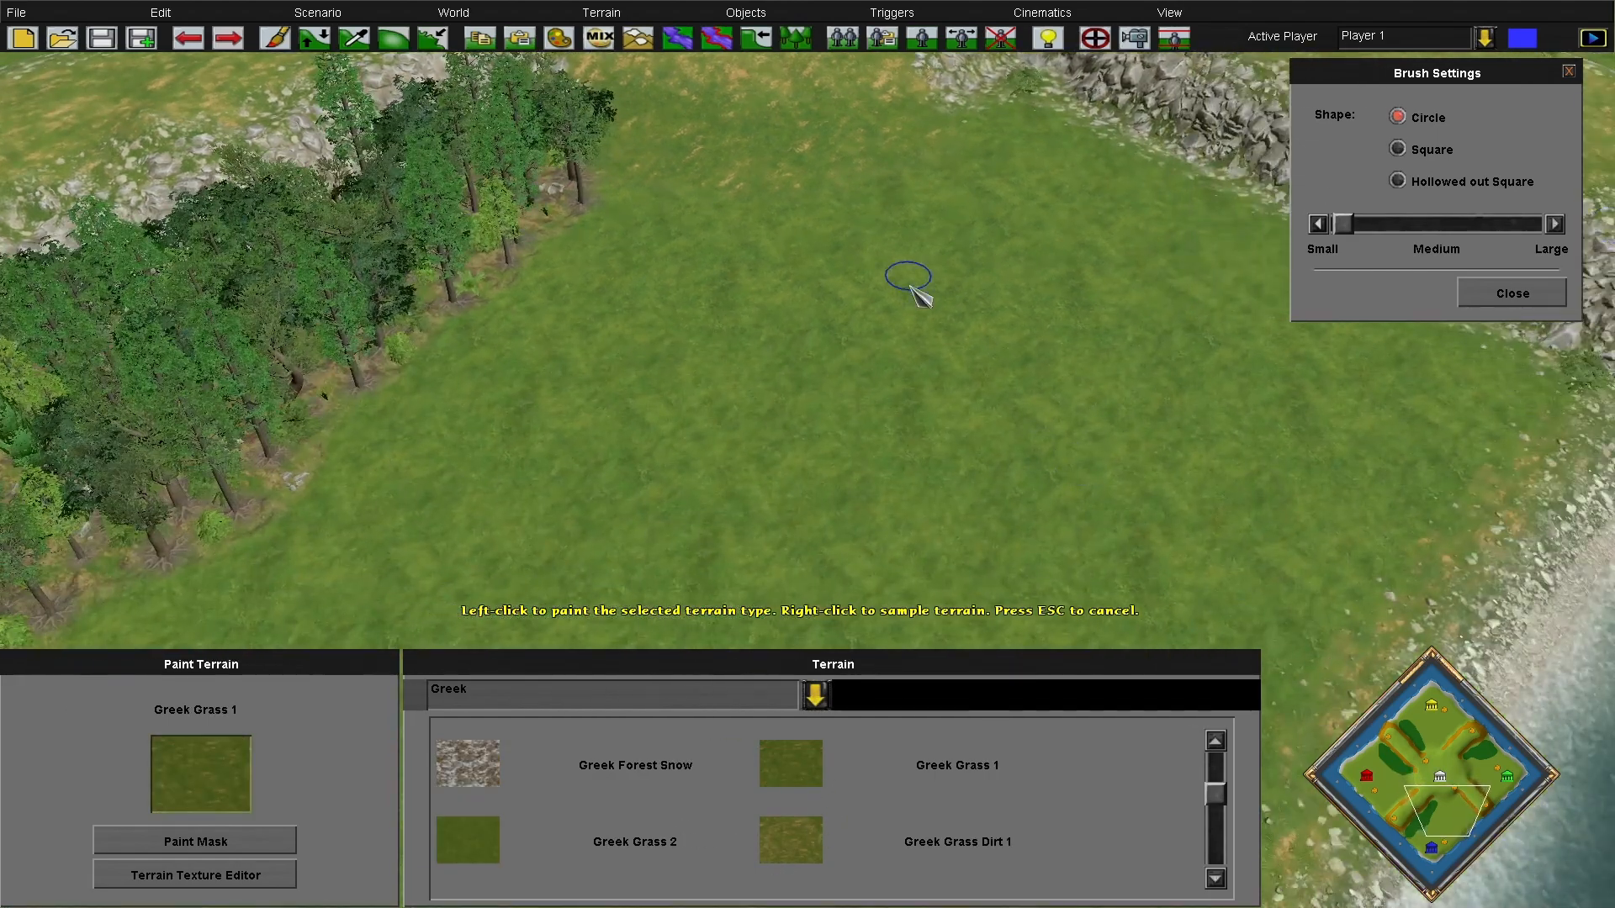
pyautogui.press('Right')
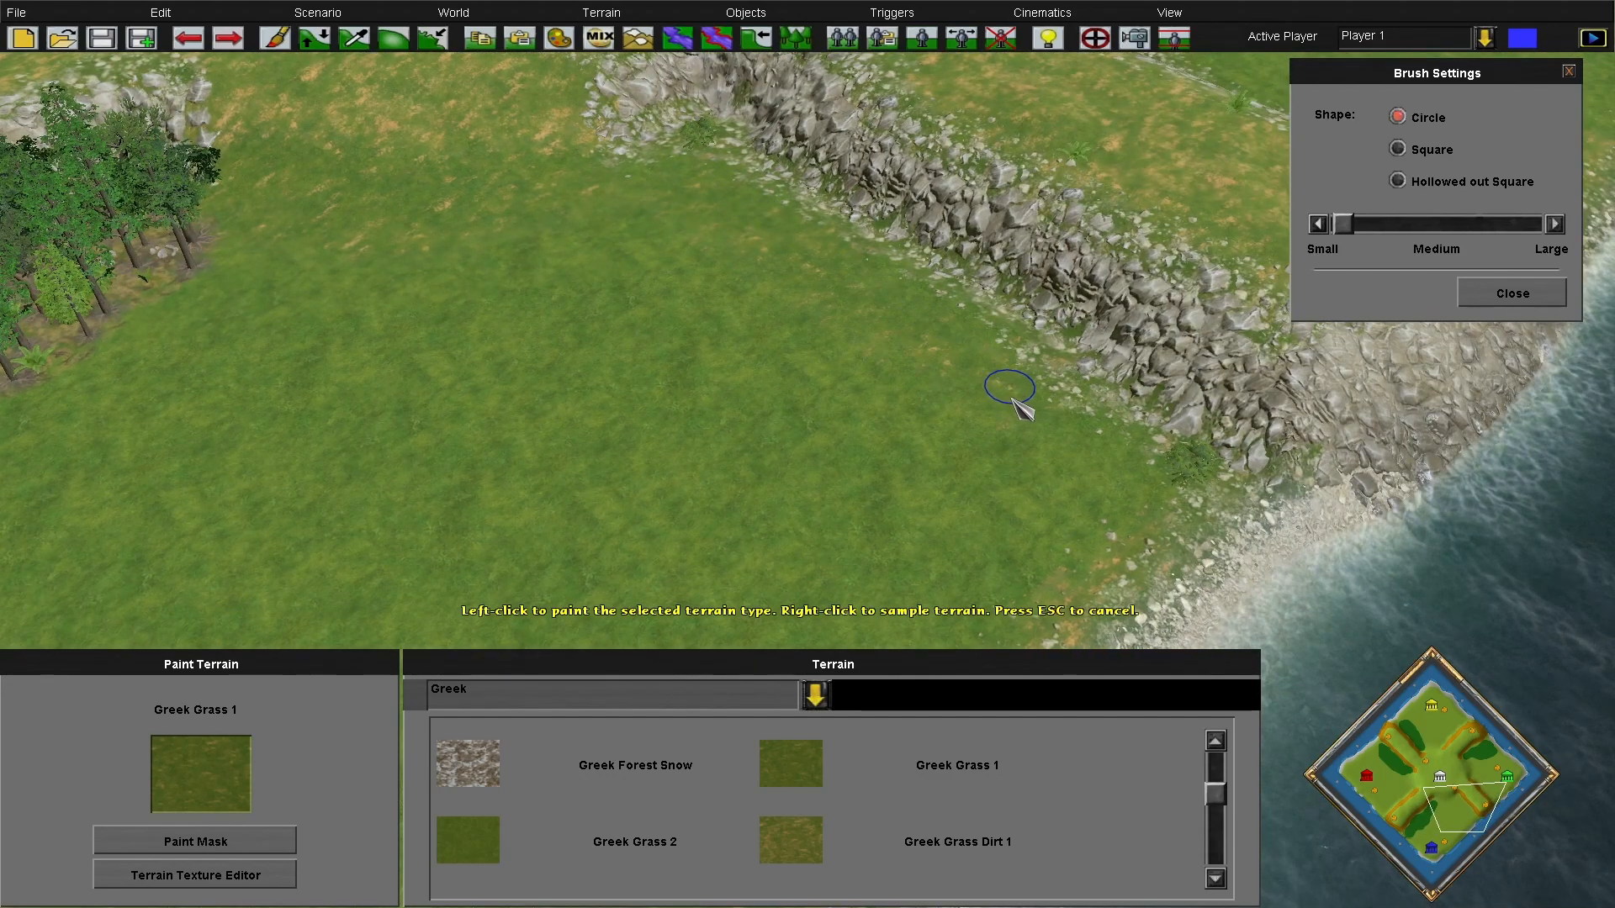
pyautogui.press('Up')
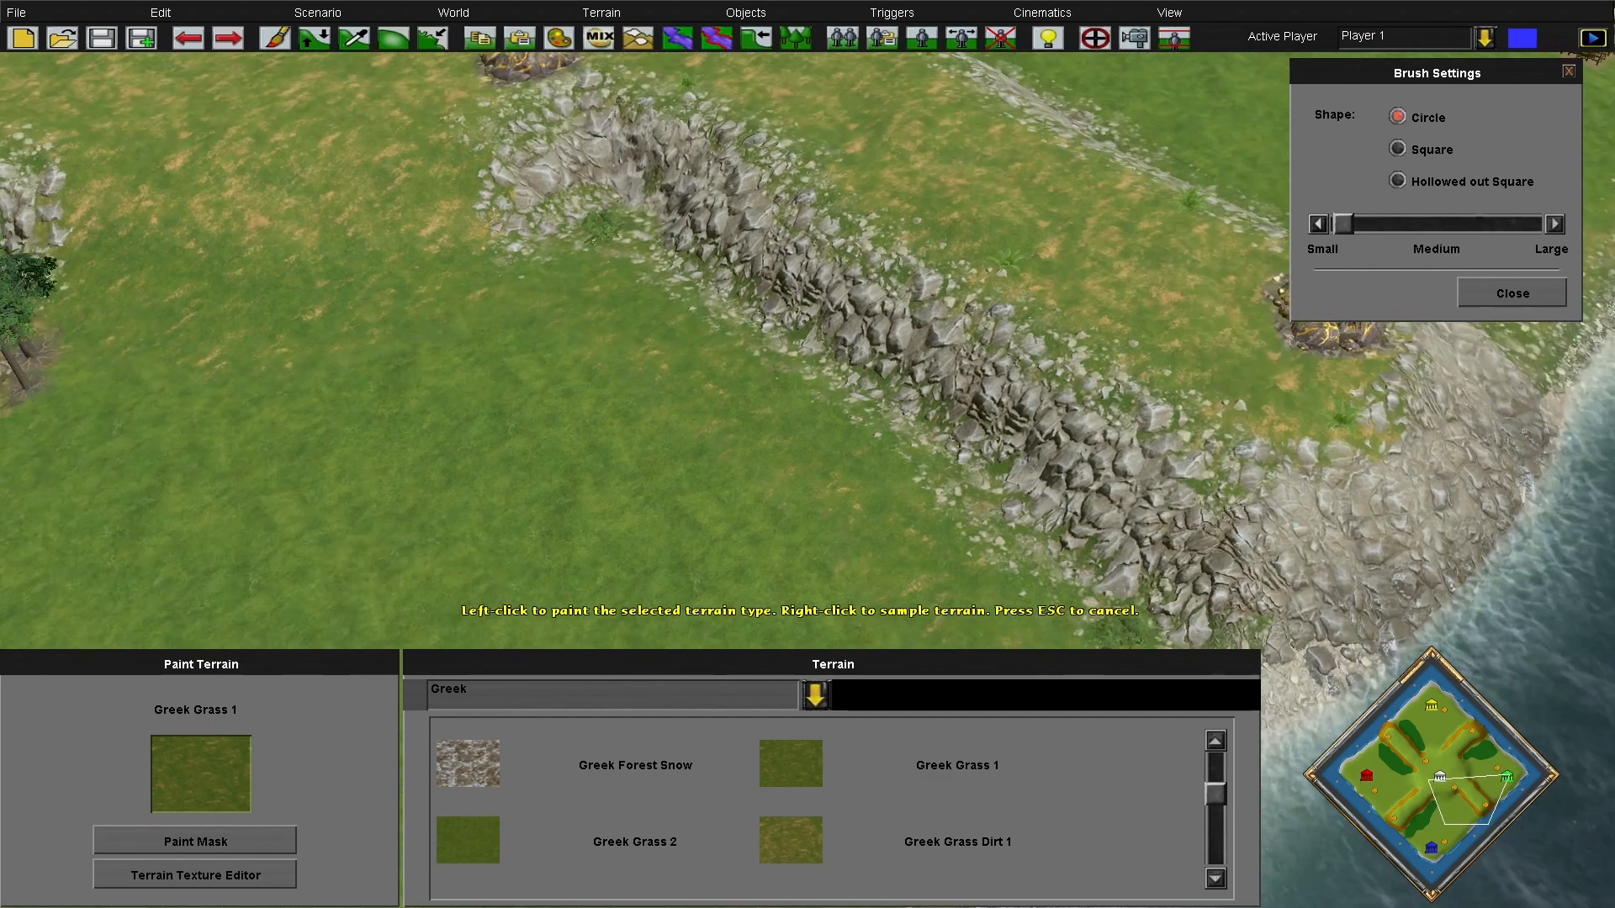
pyautogui.moveTo(1466, 805); pyautogui.dragTo(1493, 795)
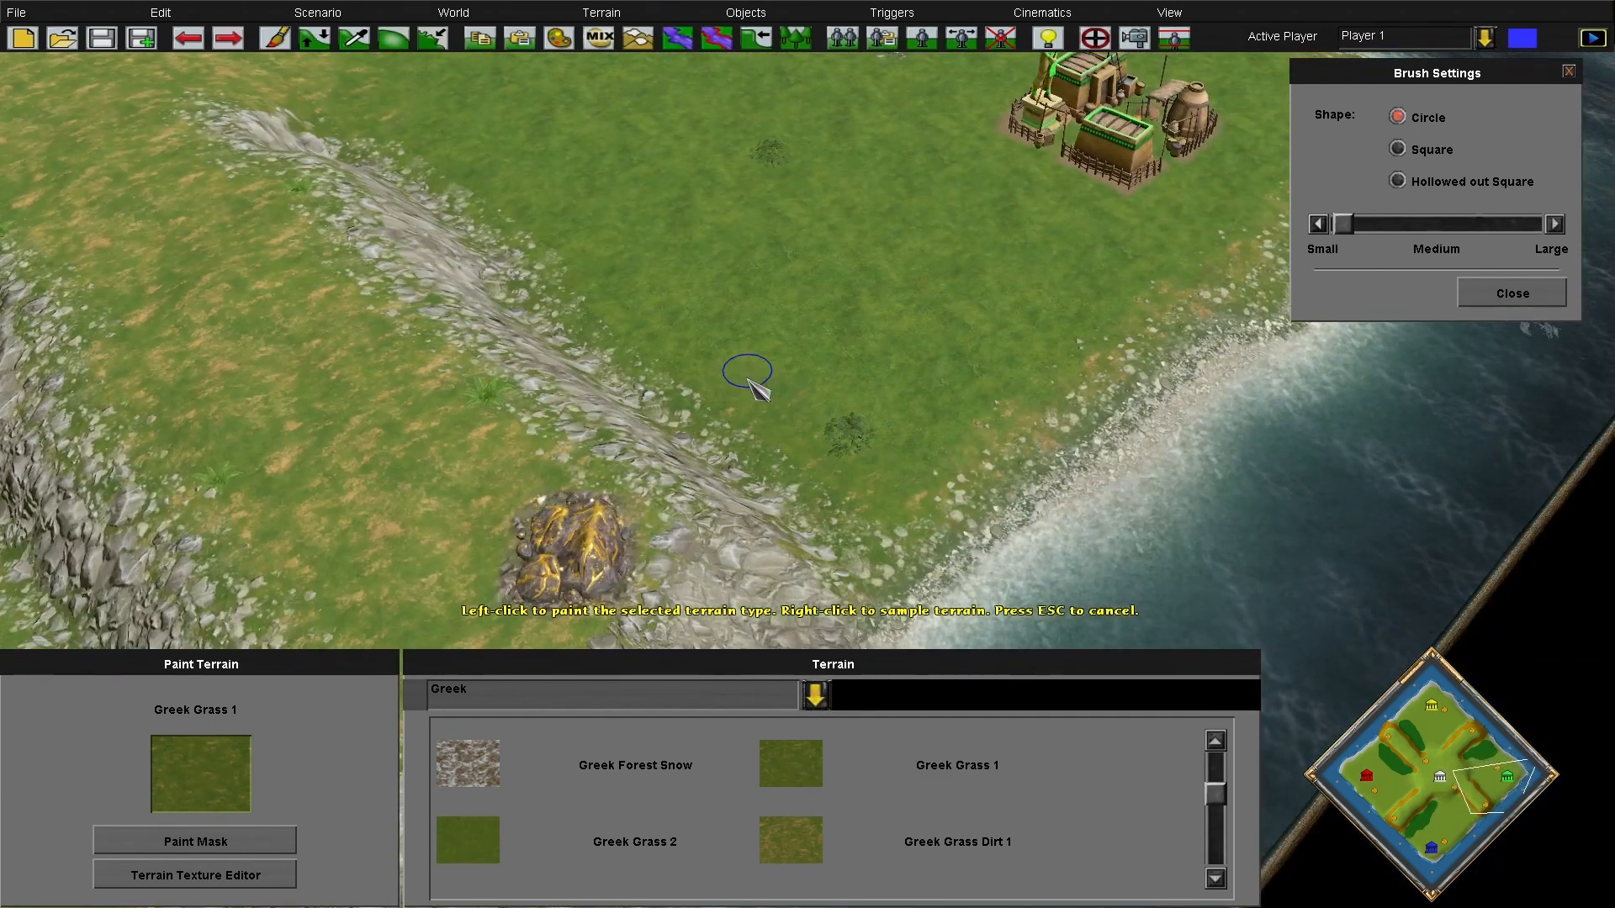
pyautogui.moveTo(1484, 788); pyautogui.dragTo(1475, 762)
pyautogui.moveTo(681, 363)
pyautogui.mouseDown()
pyautogui.moveTo(869, 404)
pyautogui.moveTo(1056, 415)
pyautogui.moveTo(1156, 402)
pyautogui.moveTo(1243, 364)
pyautogui.mouseUp()
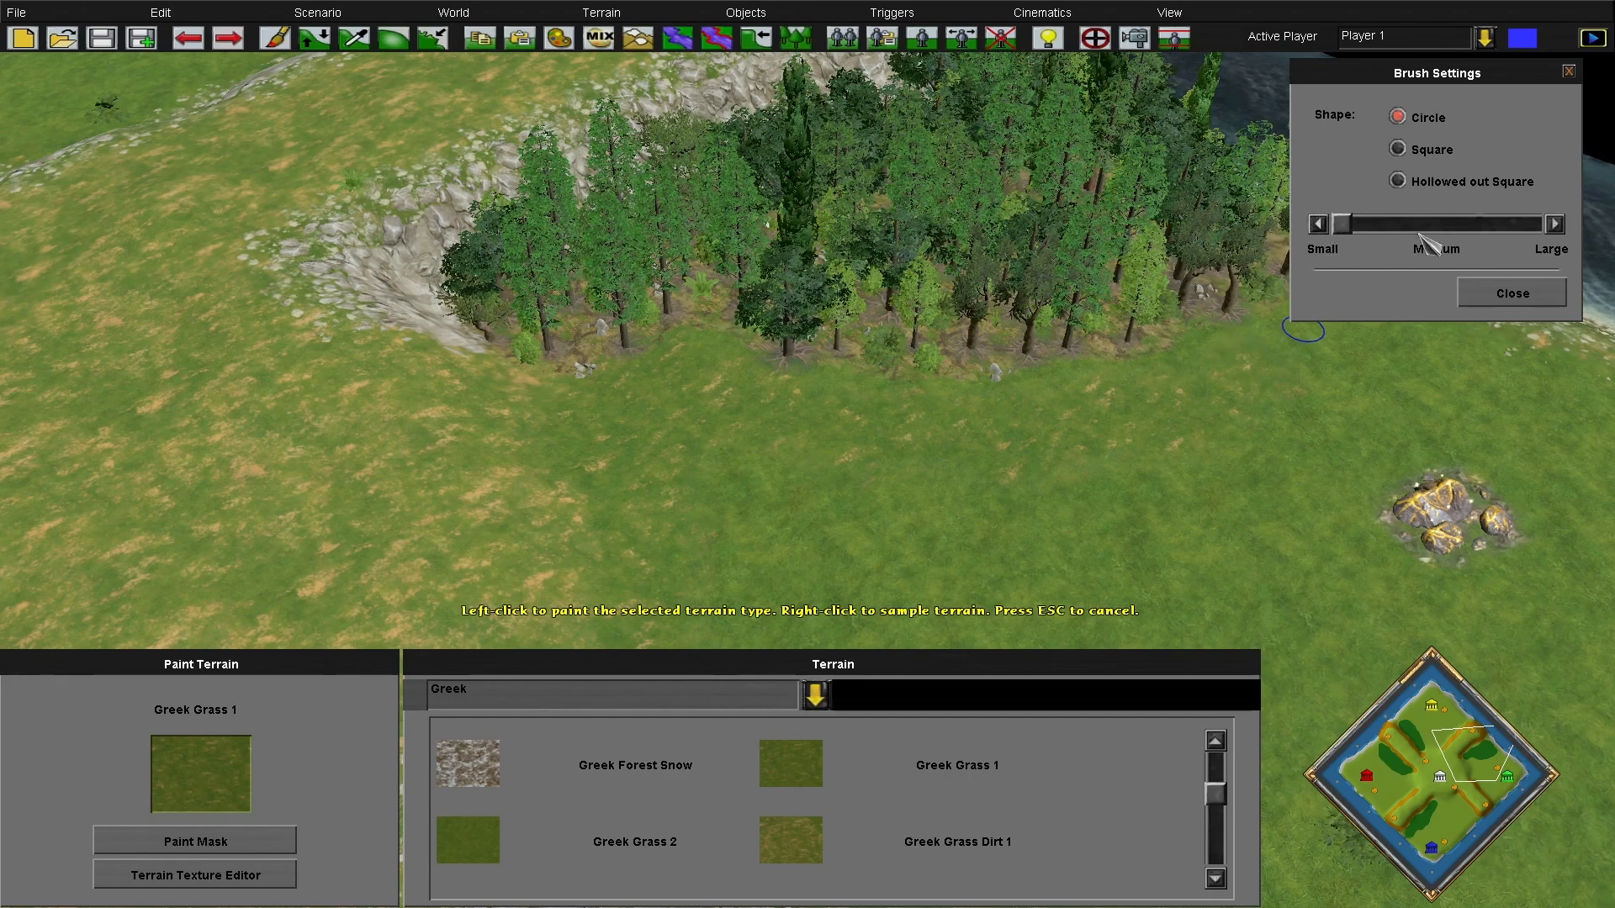
pyautogui.press('Right')
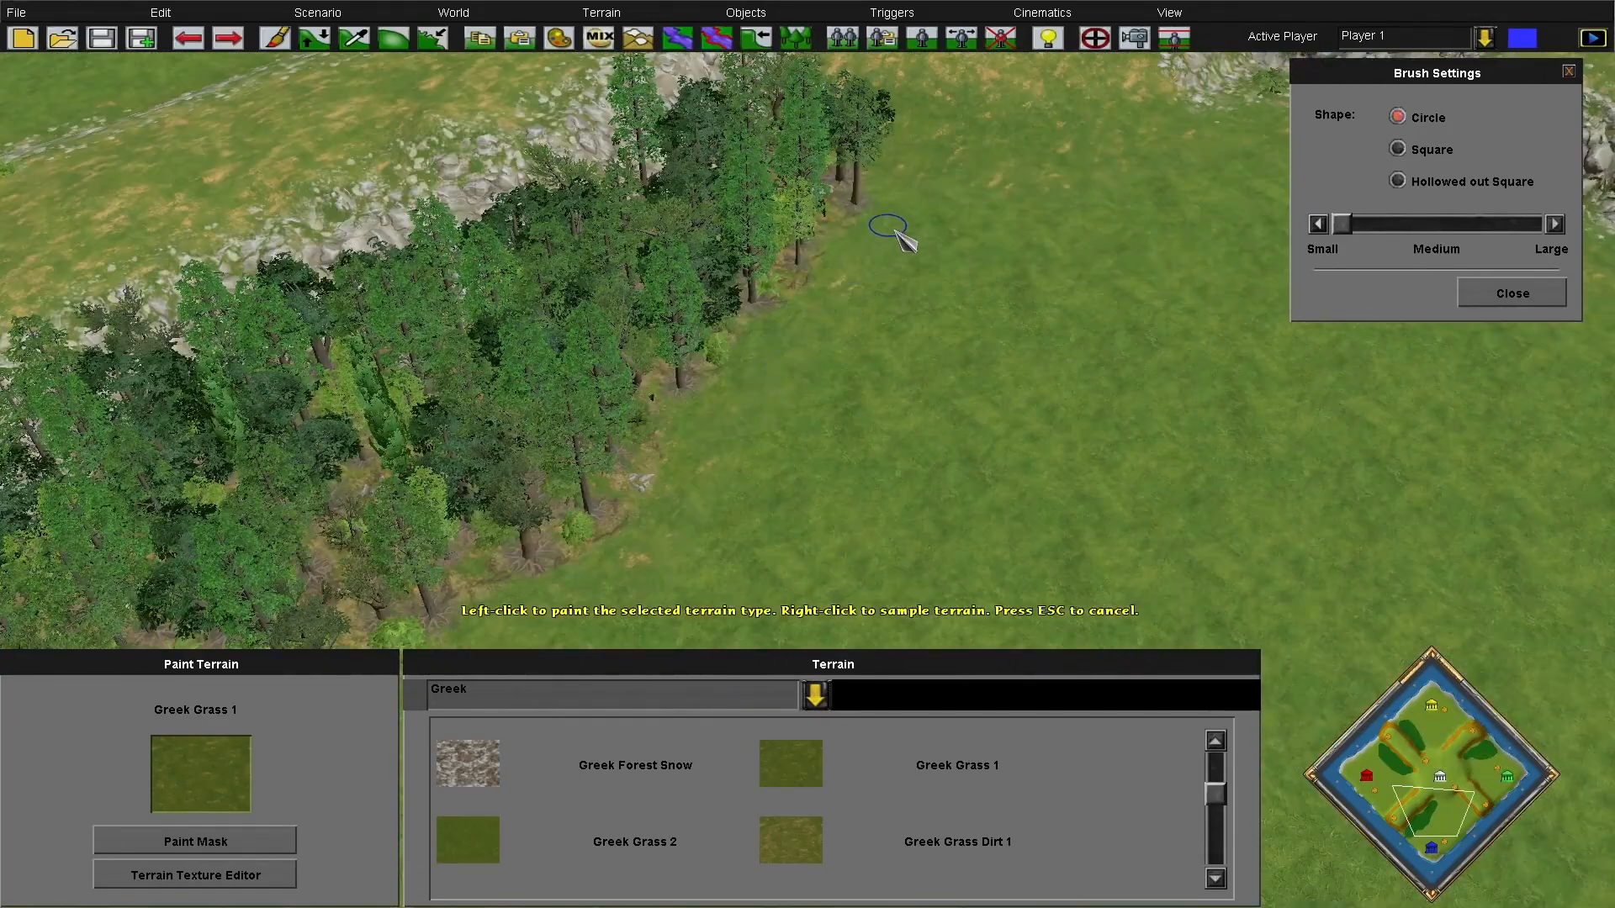
pyautogui.press('Escape')
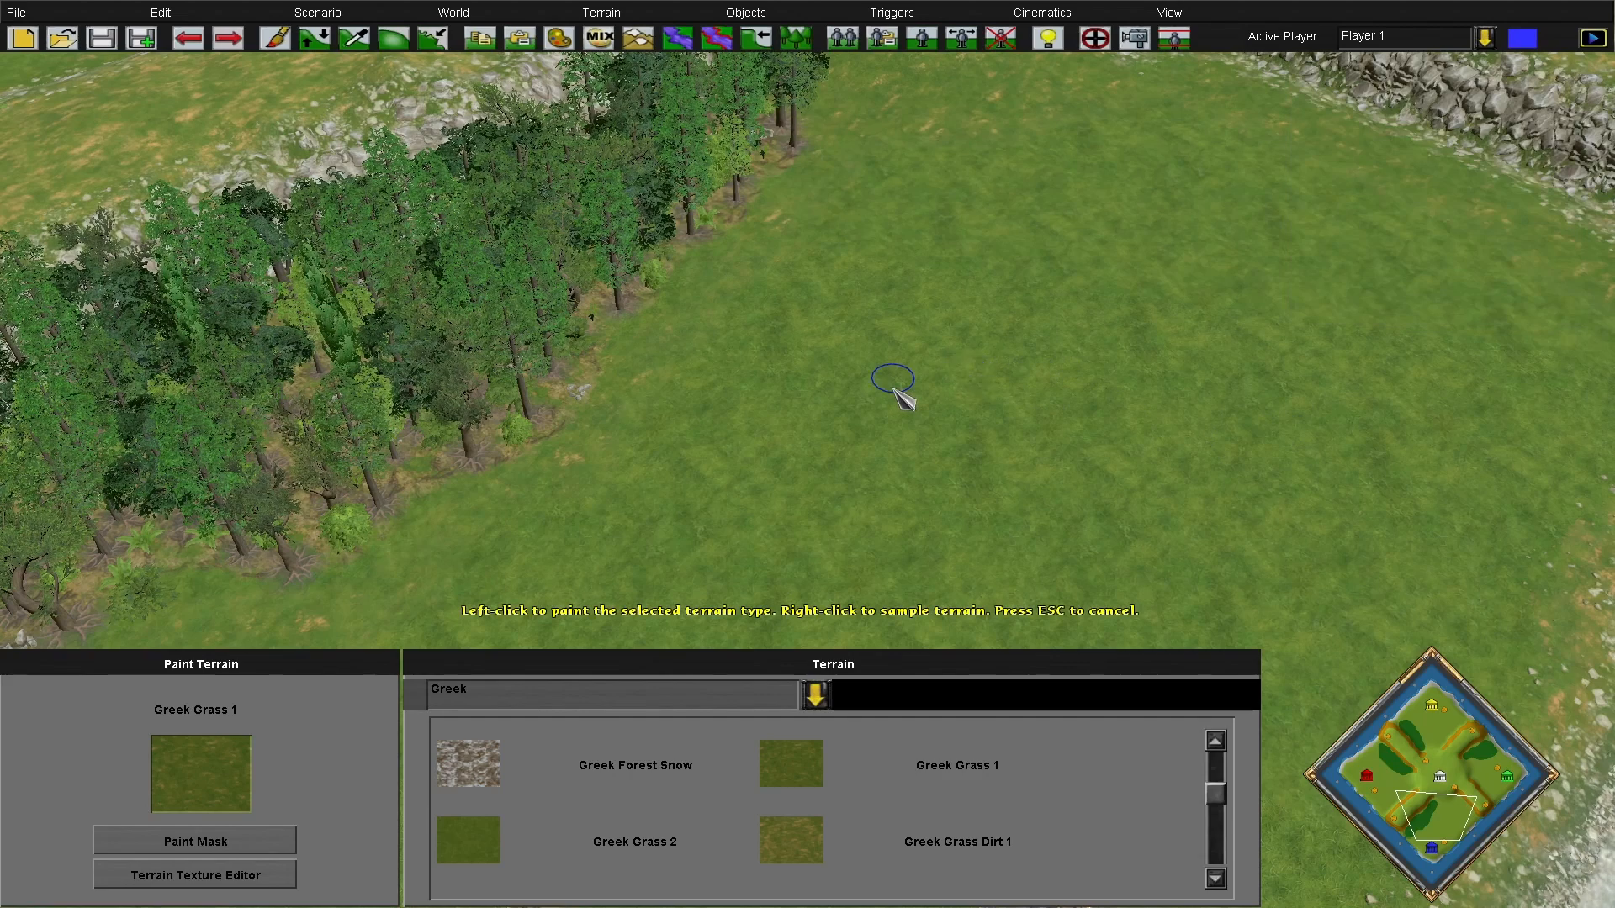
pyautogui.press('Down')
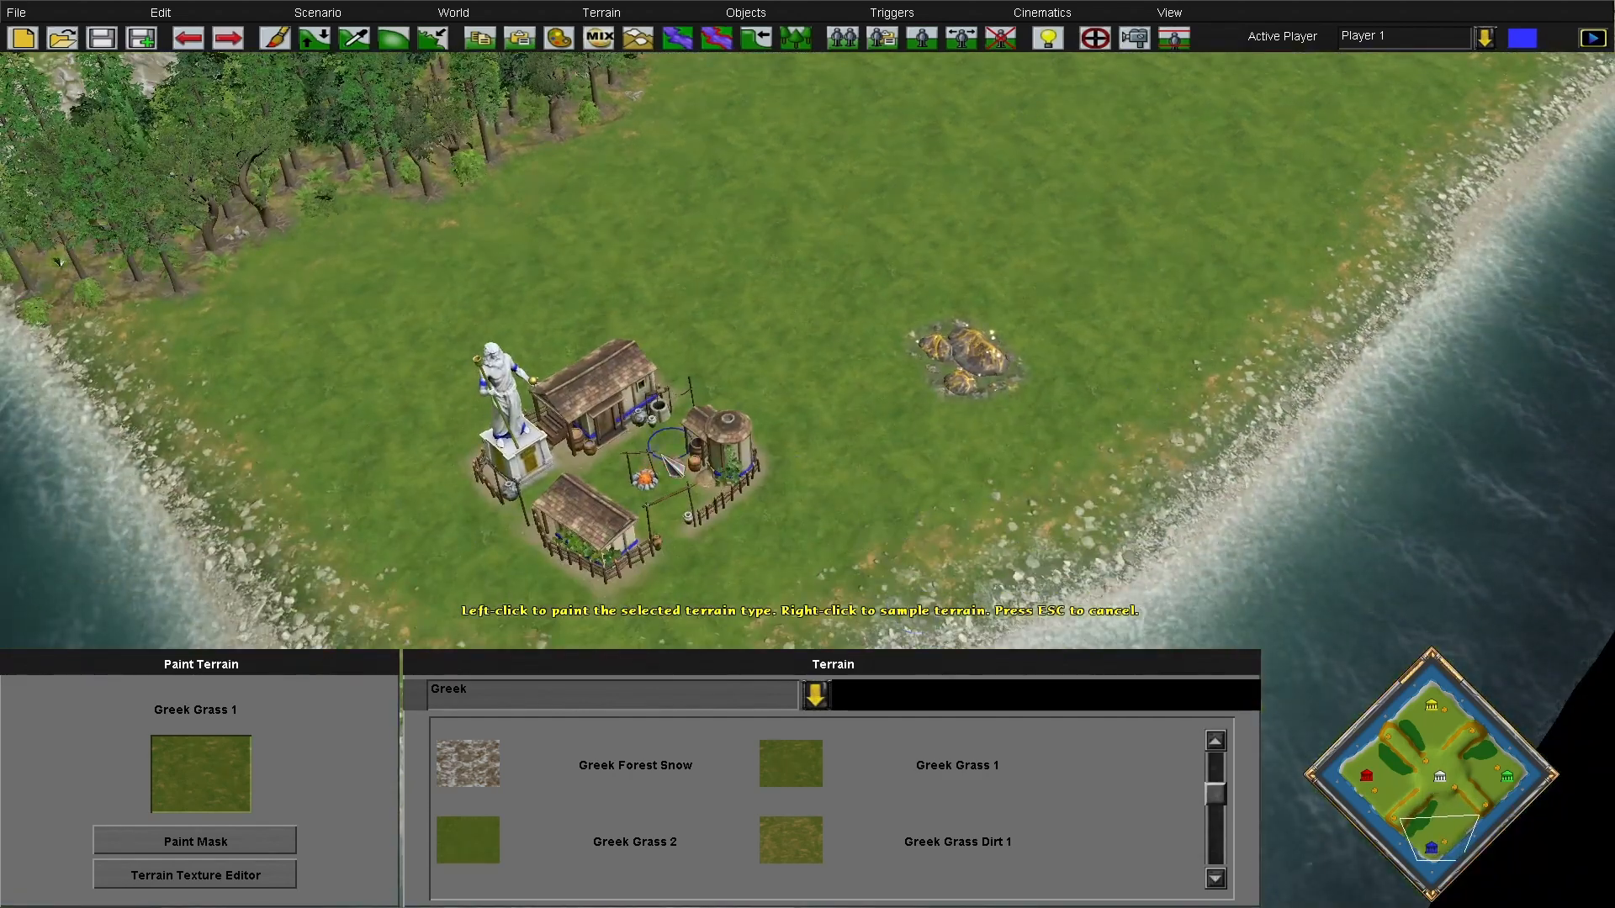
pyautogui.press('Left')
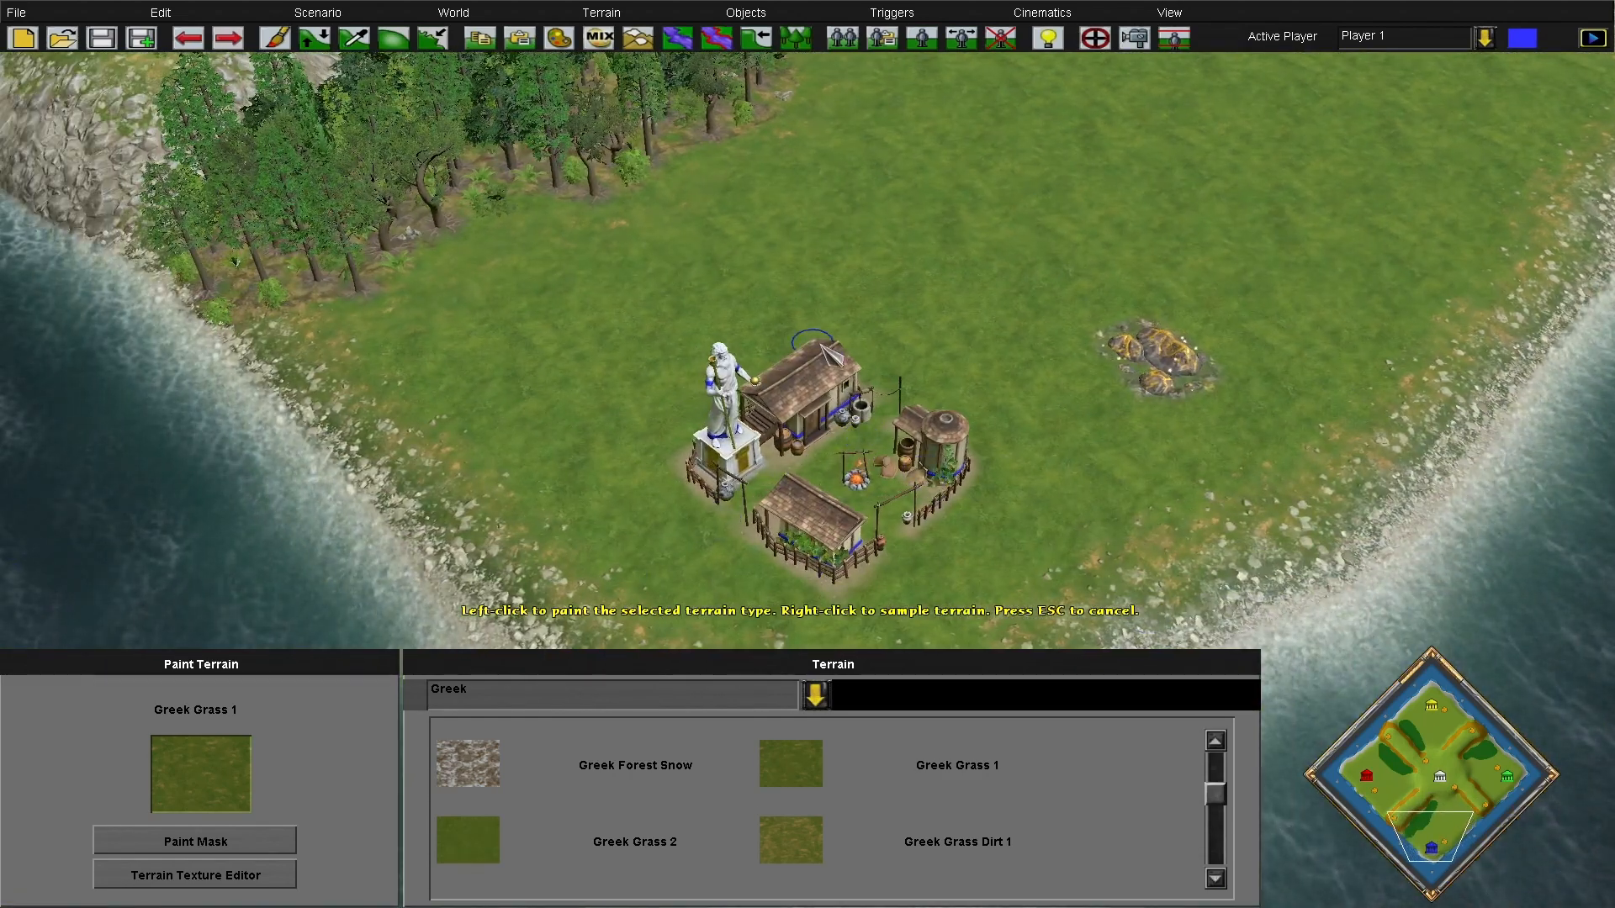
pyautogui.click(511, 689)
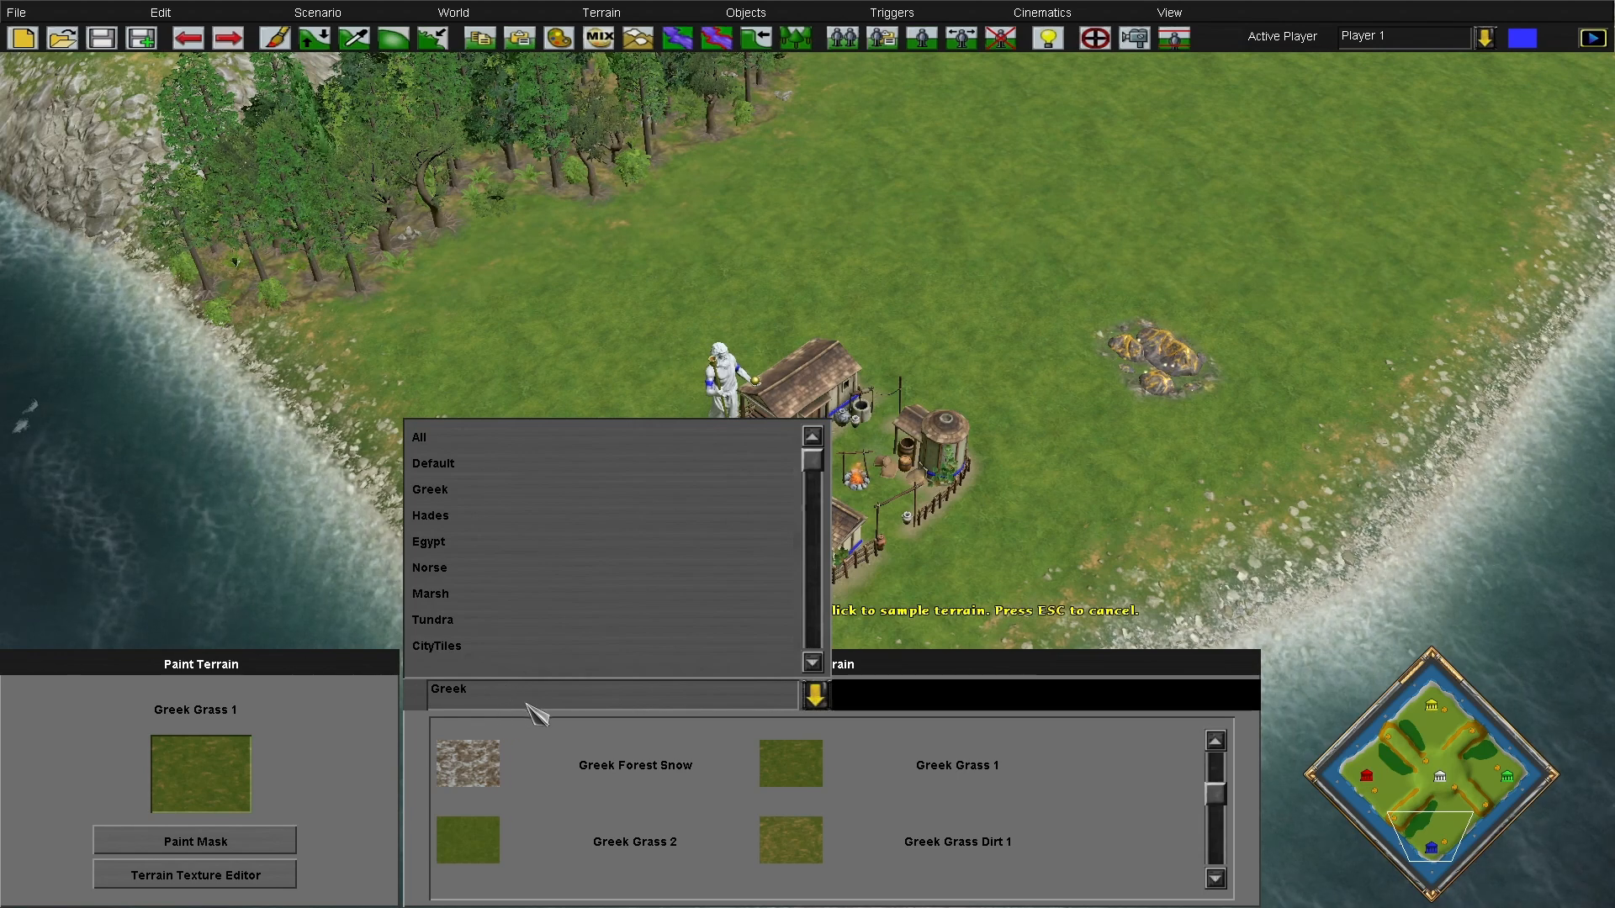
pyautogui.click(497, 647)
pyautogui.scroll(5, 642, 783)
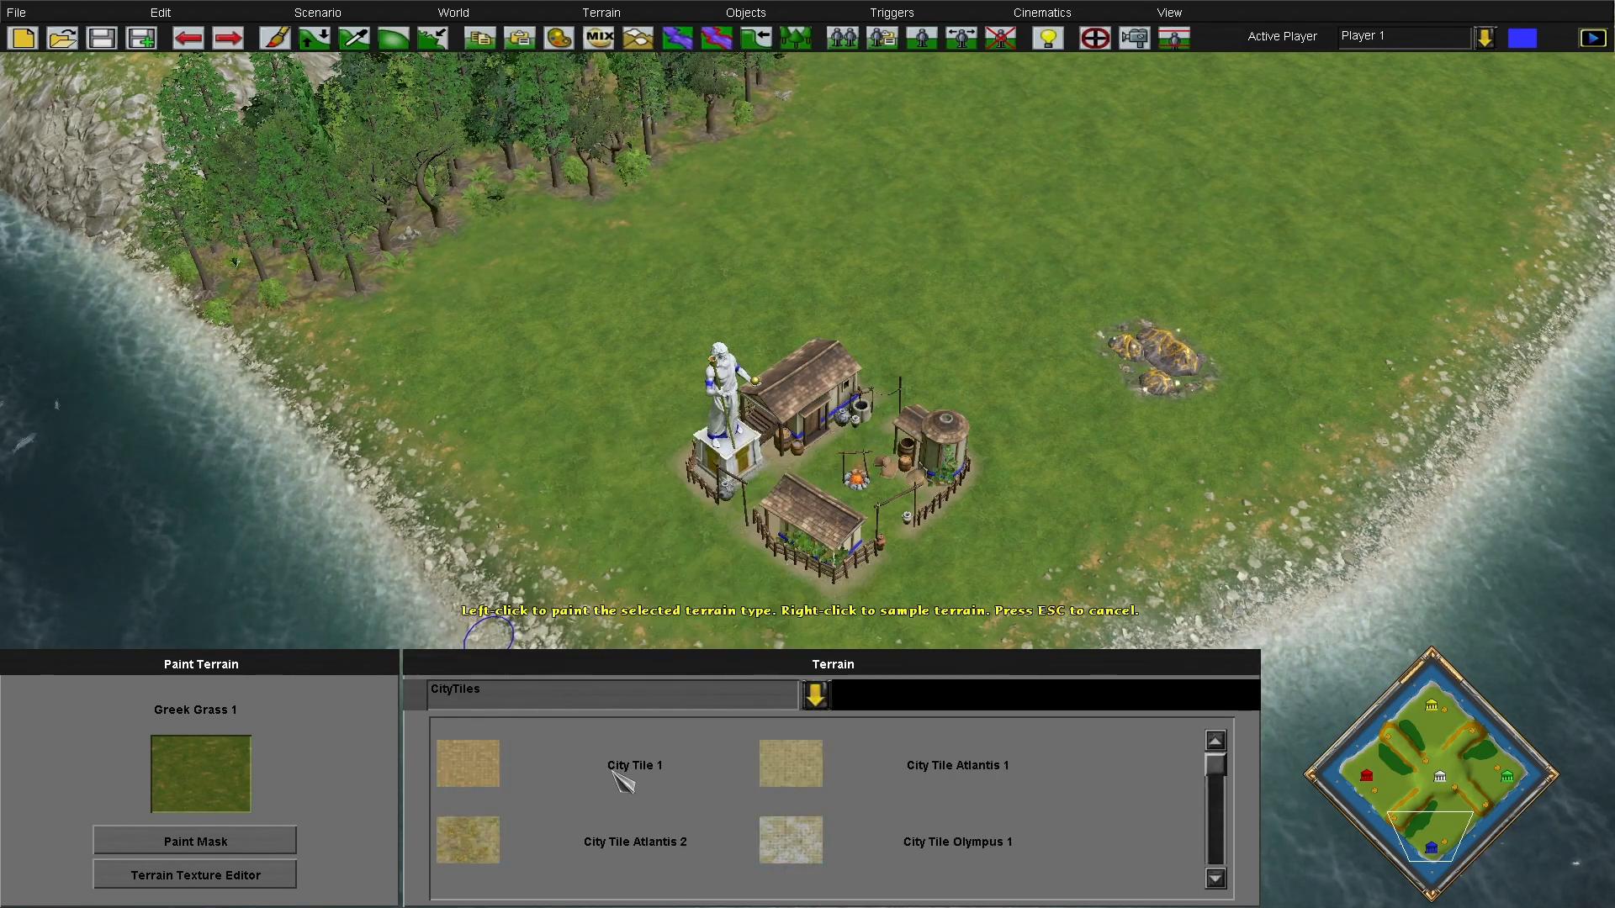
pyautogui.scroll(-1, 480, 780)
pyautogui.scroll(1, 538, 791)
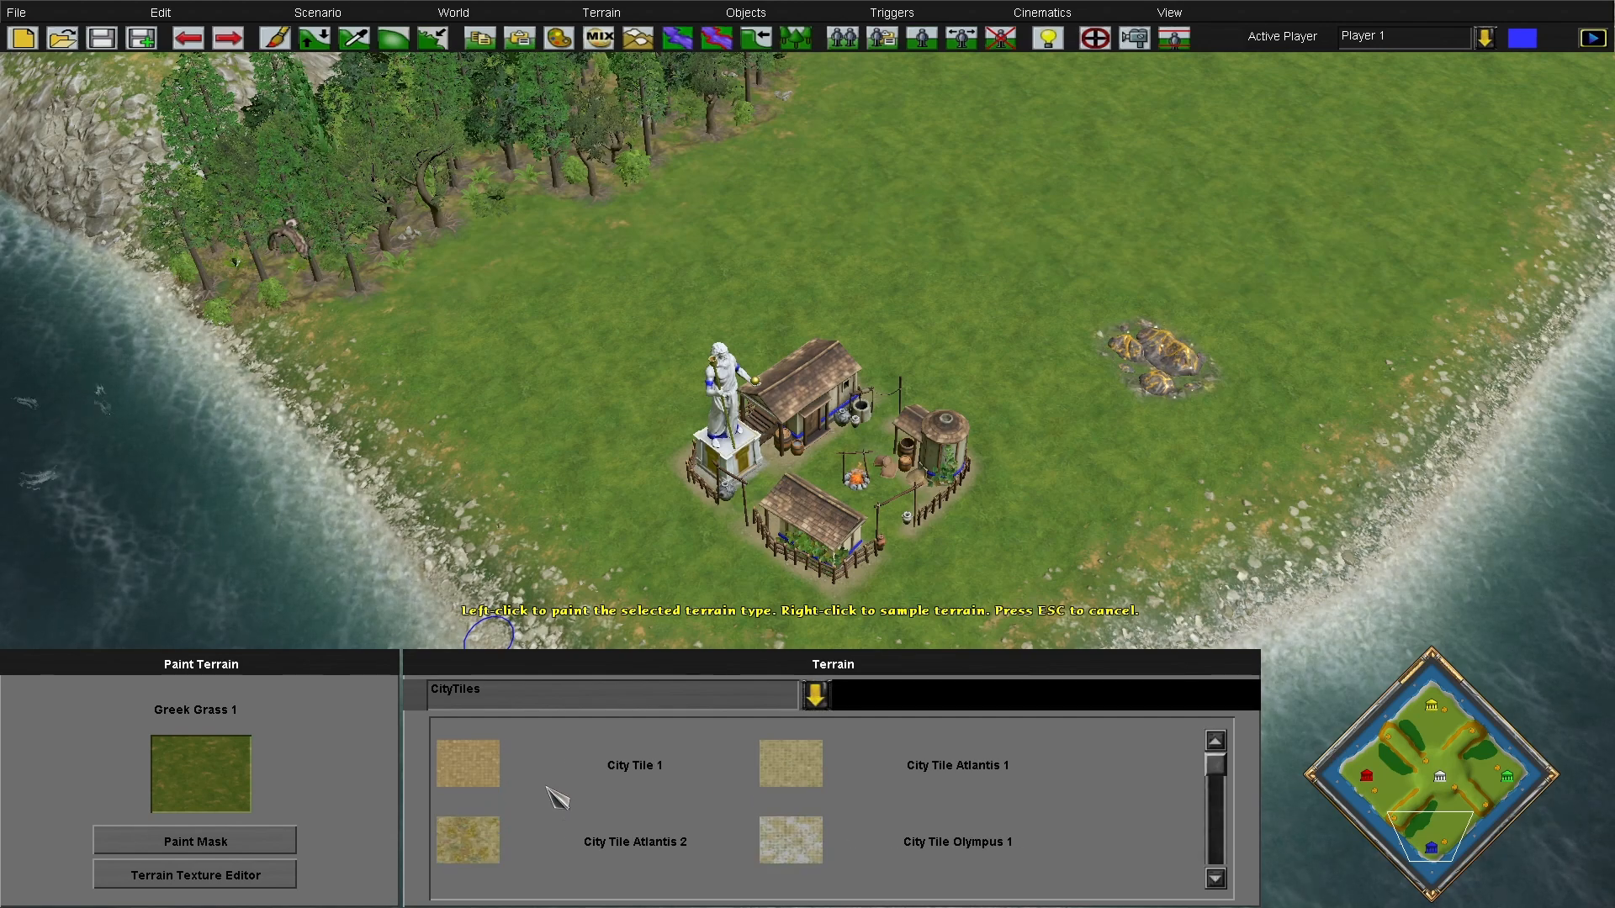
# Select Greek Road 1 from the Greek terrain set as the texture to paint
pyautogui.click(504, 694)
pyautogui.click(463, 490)
pyautogui.scroll(-3, 734, 839)
pyautogui.scroll(-2, 727, 842)
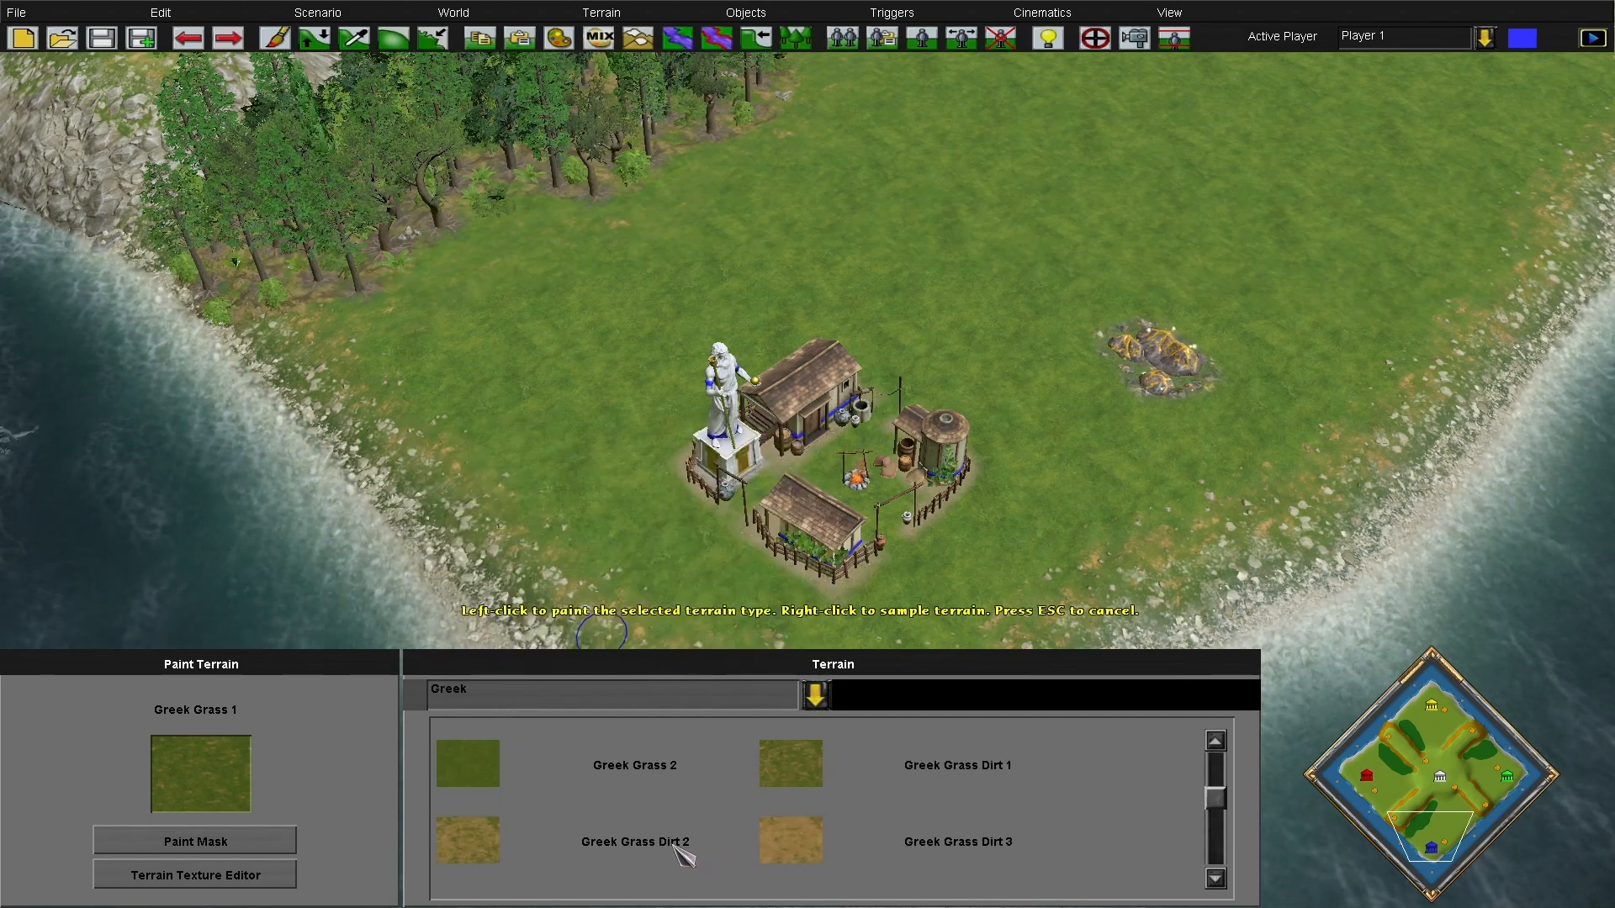
pyautogui.scroll(-3, 683, 854)
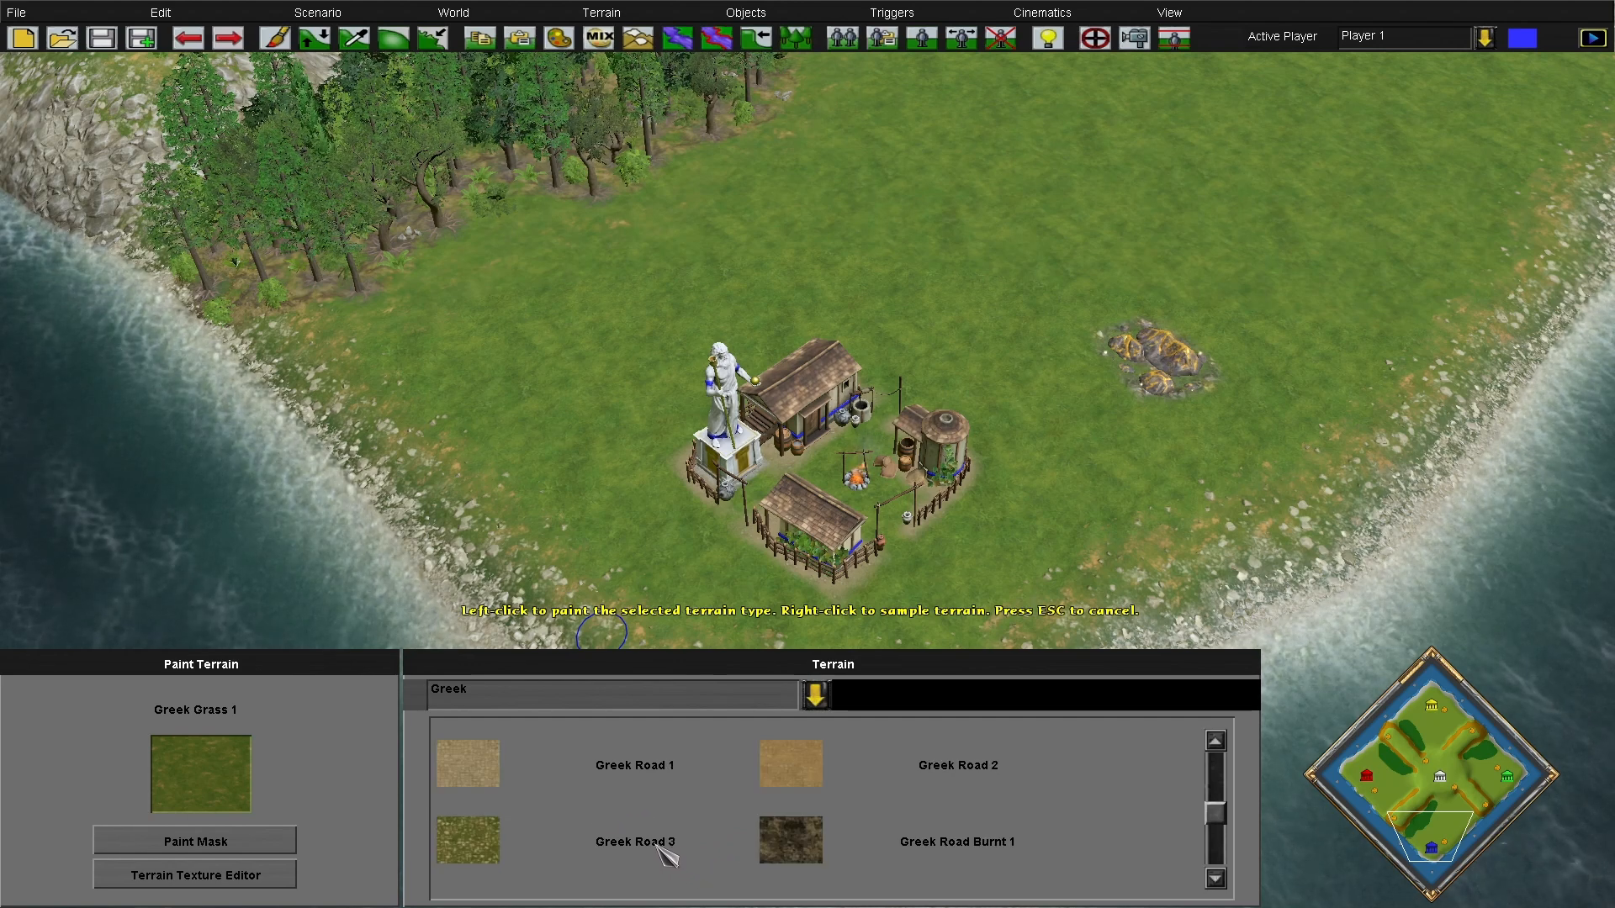
pyautogui.click(469, 778)
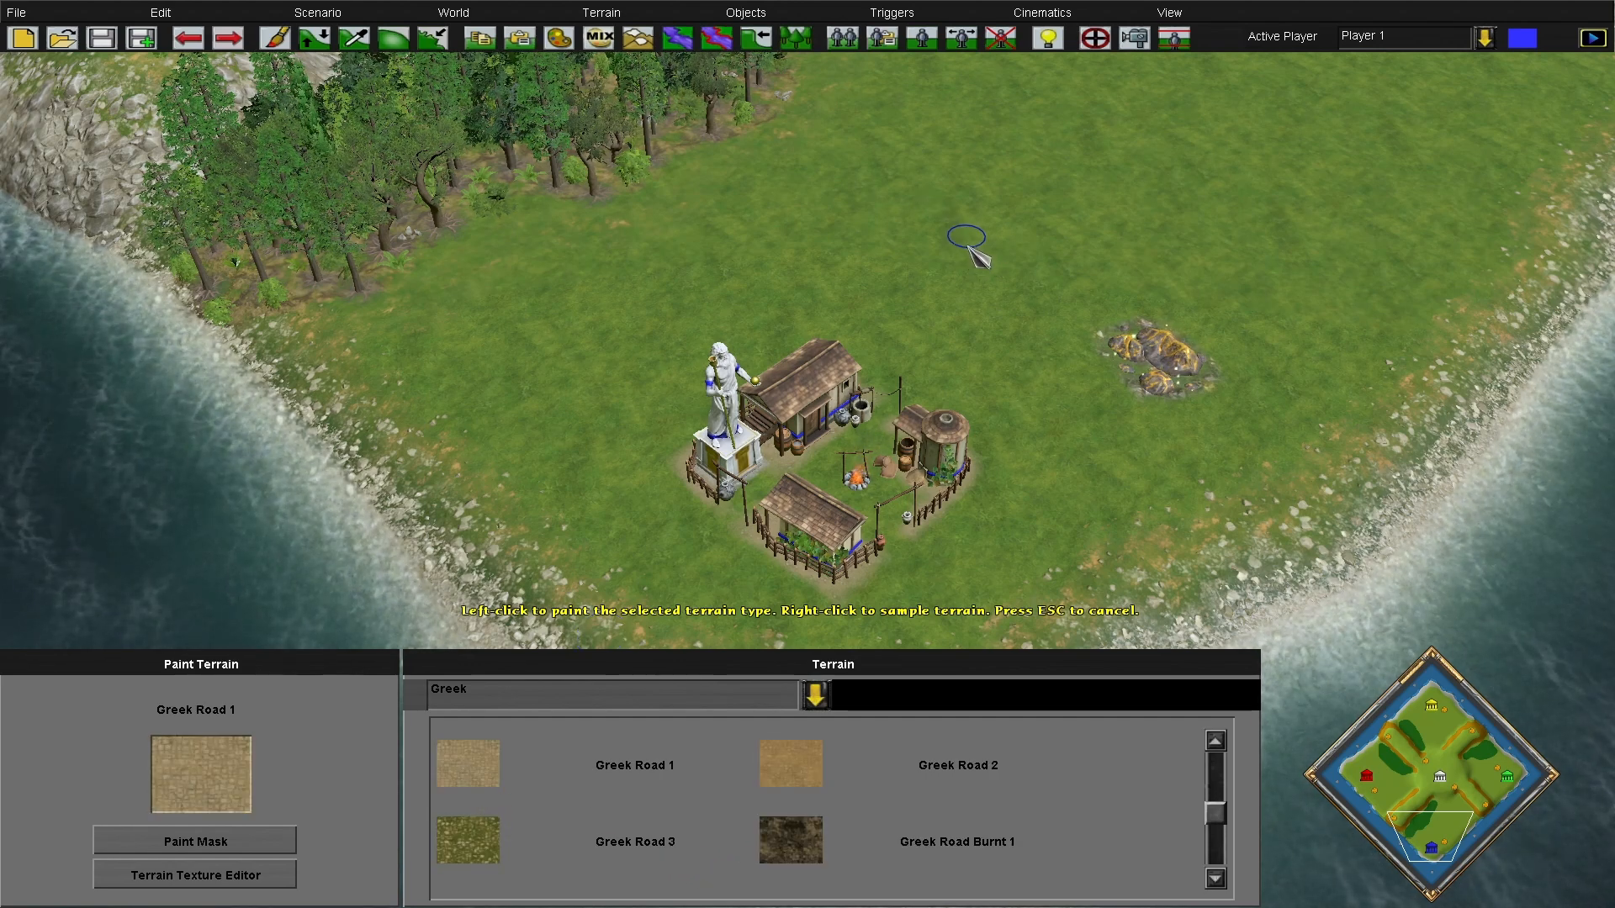
# Try a small Greek Road 1 stroke behind the blue settlement's buildings, and undo it
pyautogui.press('Right')
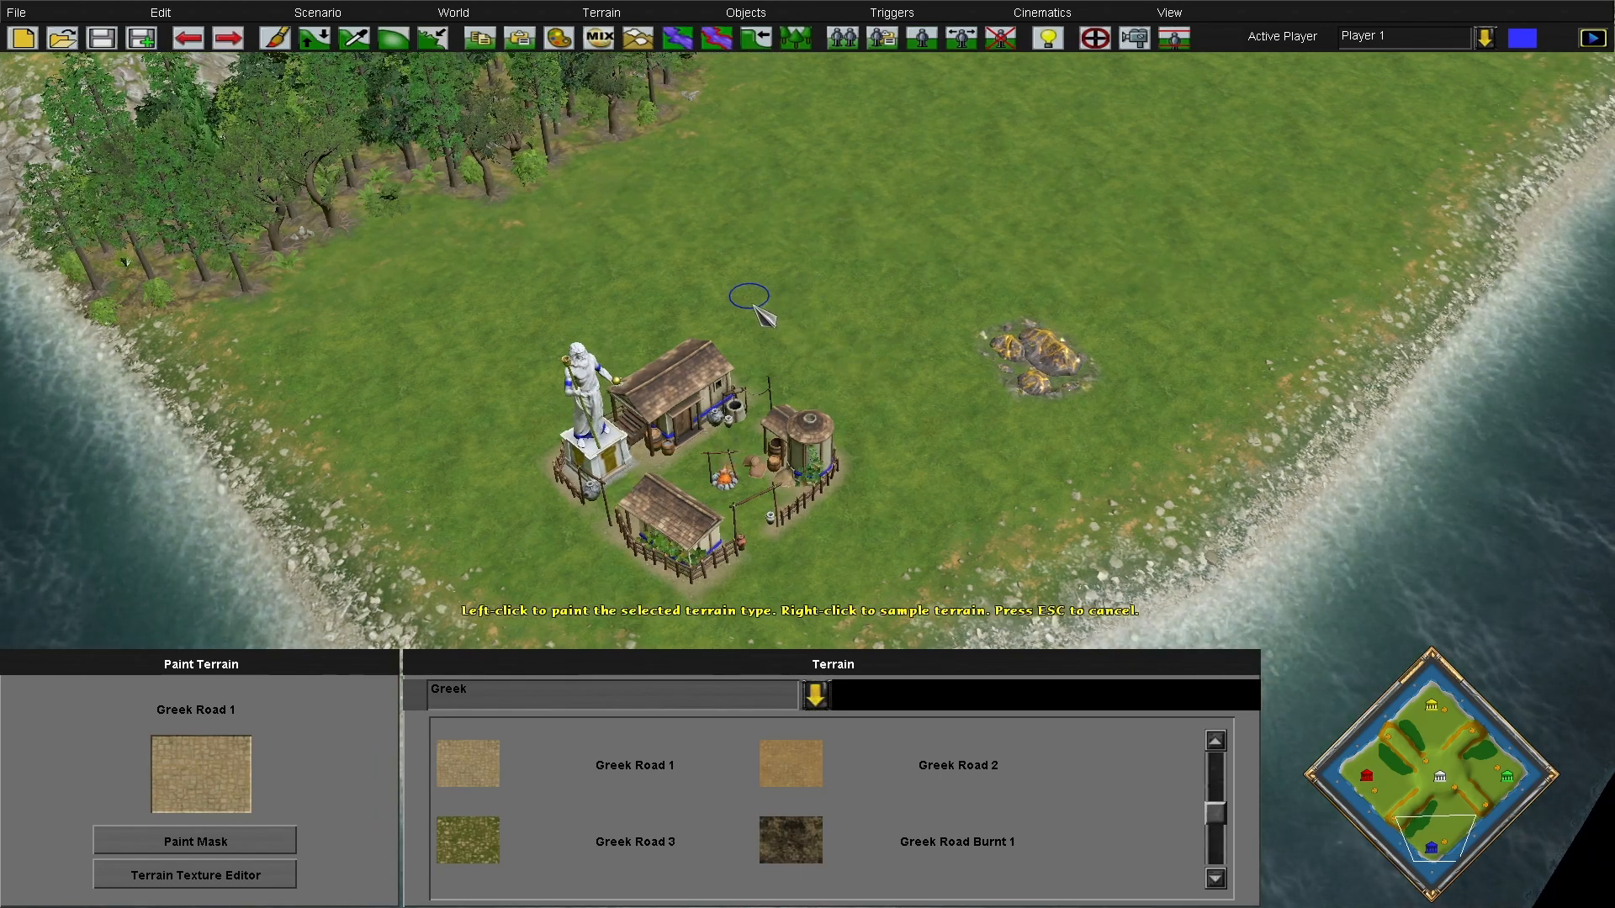
pyautogui.press('Left')
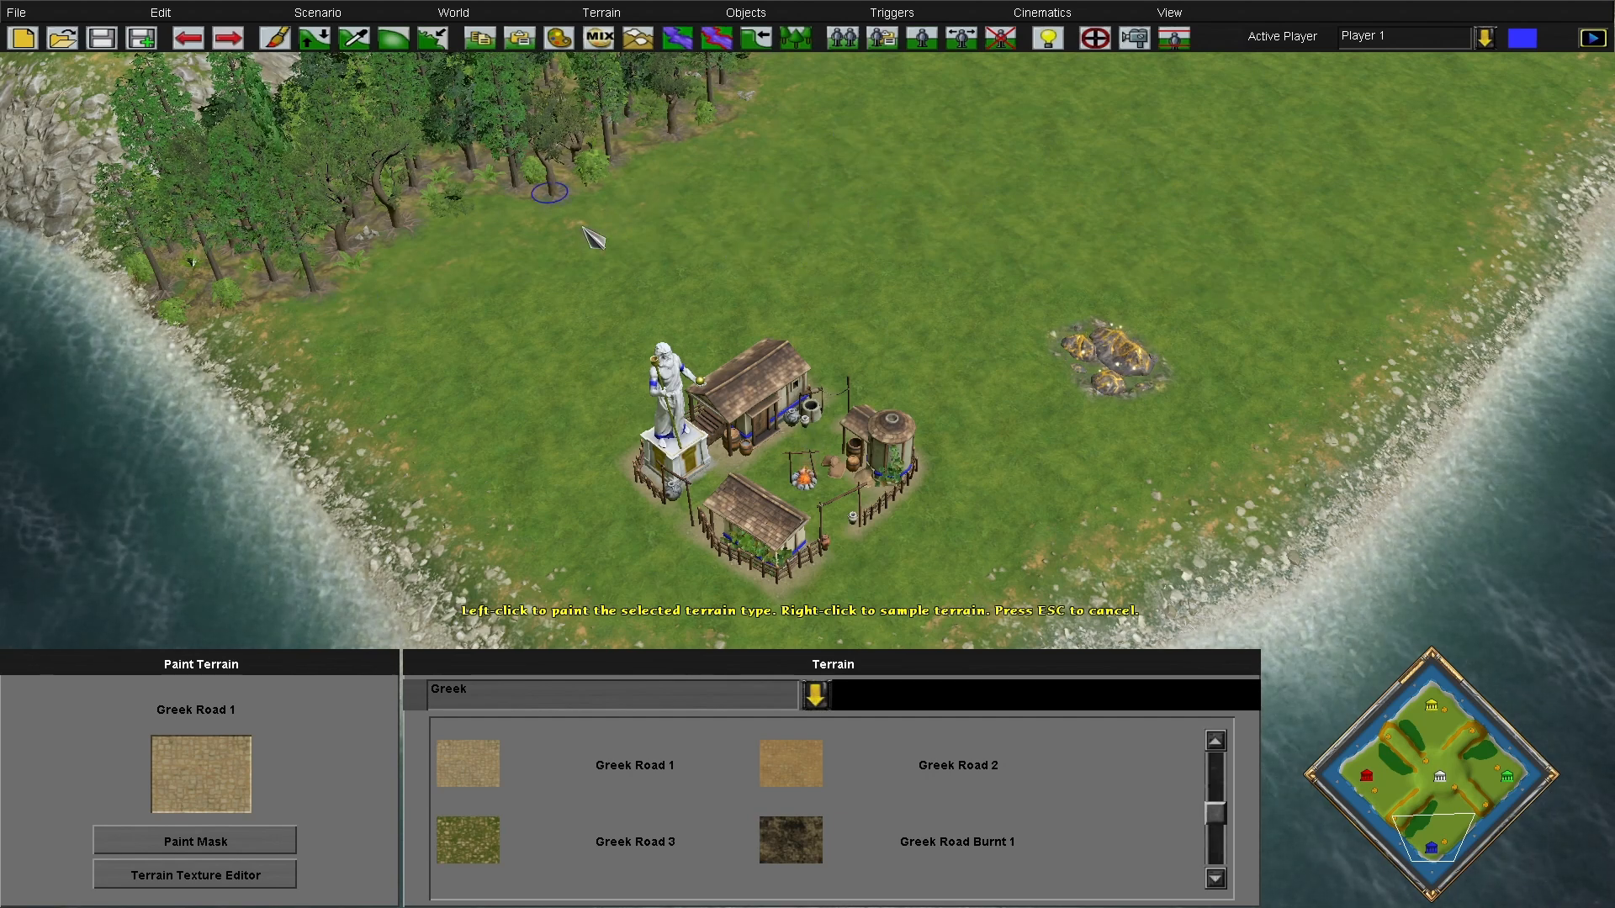
pyautogui.moveTo(794, 371); pyautogui.dragTo(868, 406)
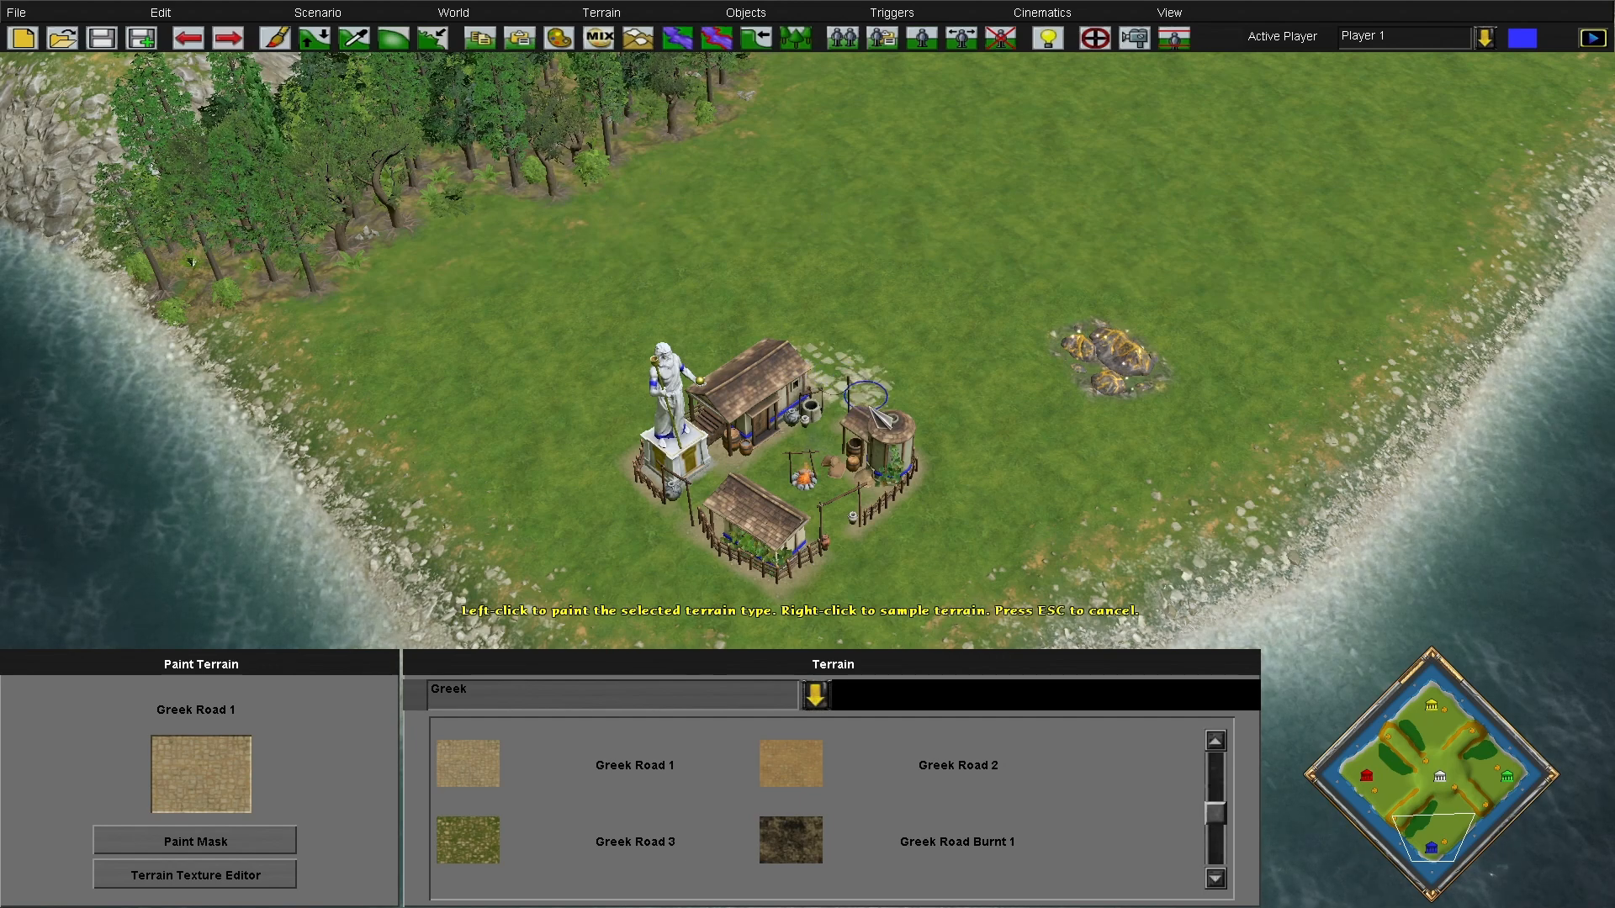
pyautogui.click(195, 42)
# Switch to a square brush somewhat below medium size and paint Greek Road 1 under the whole blue settlement
pyautogui.click(280, 42)
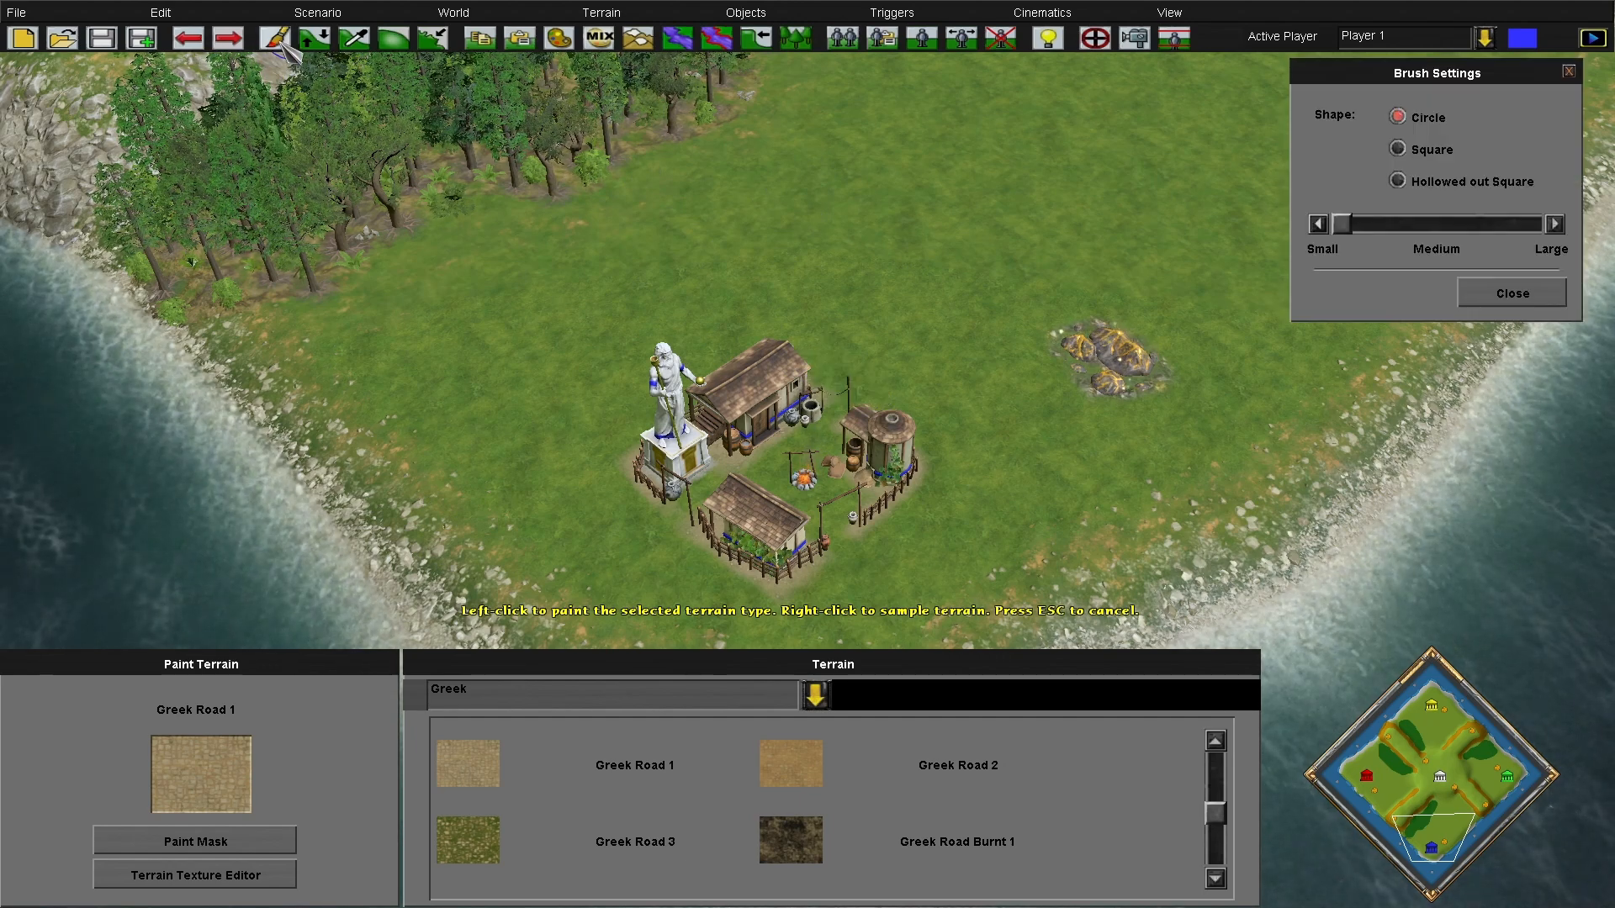
pyautogui.moveTo(1373, 226); pyautogui.dragTo(1403, 225)
pyautogui.click(1398, 149)
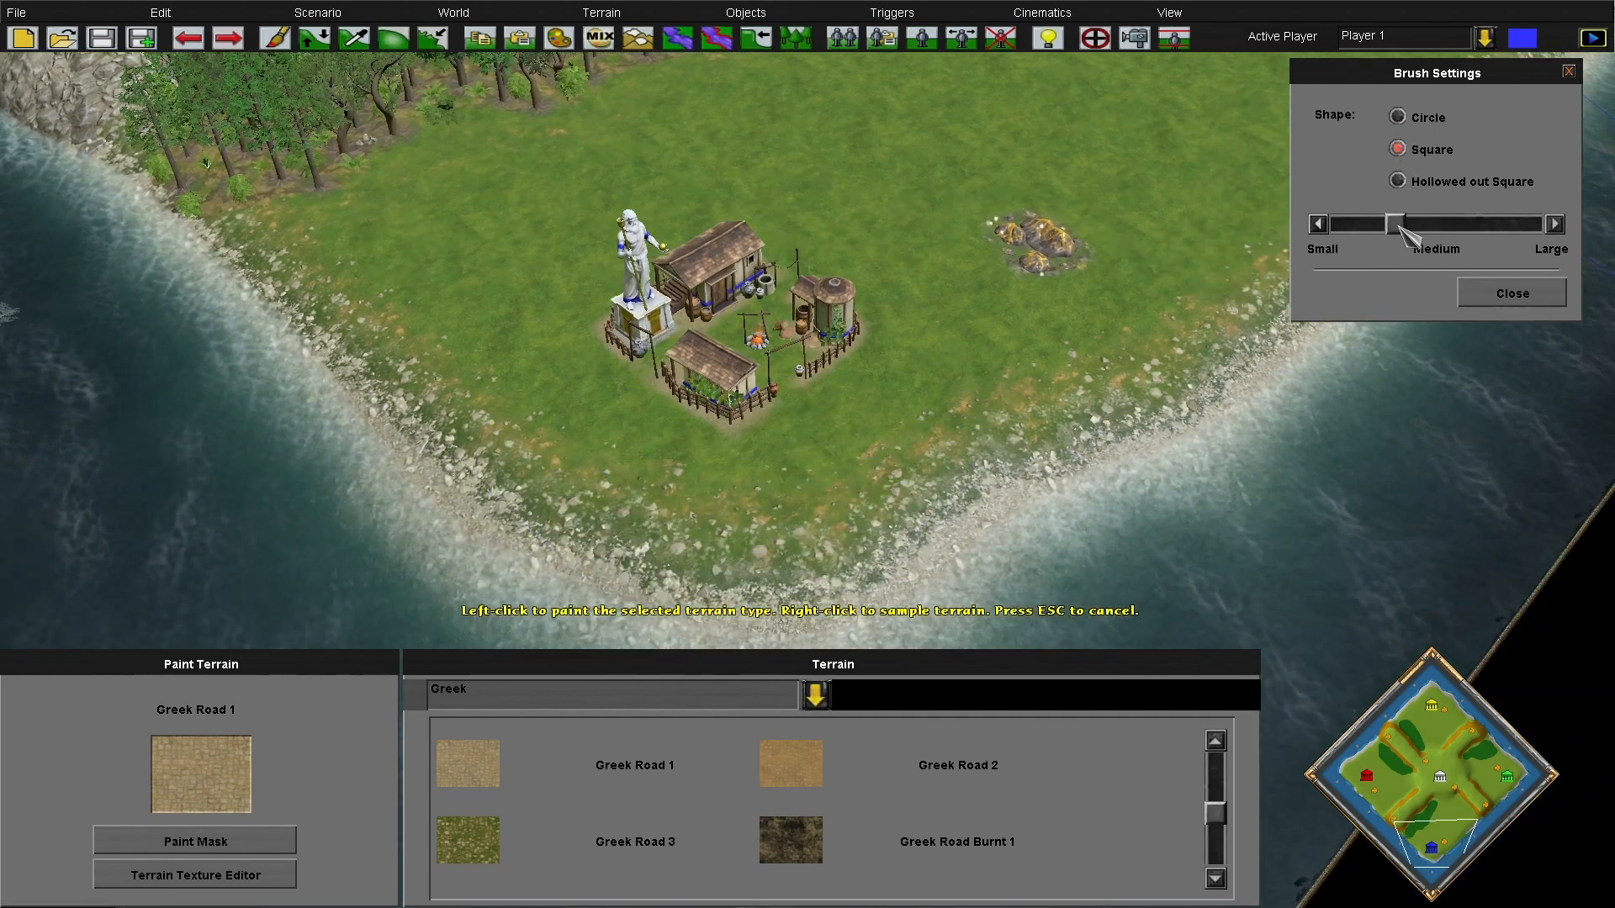
pyautogui.click(742, 343)
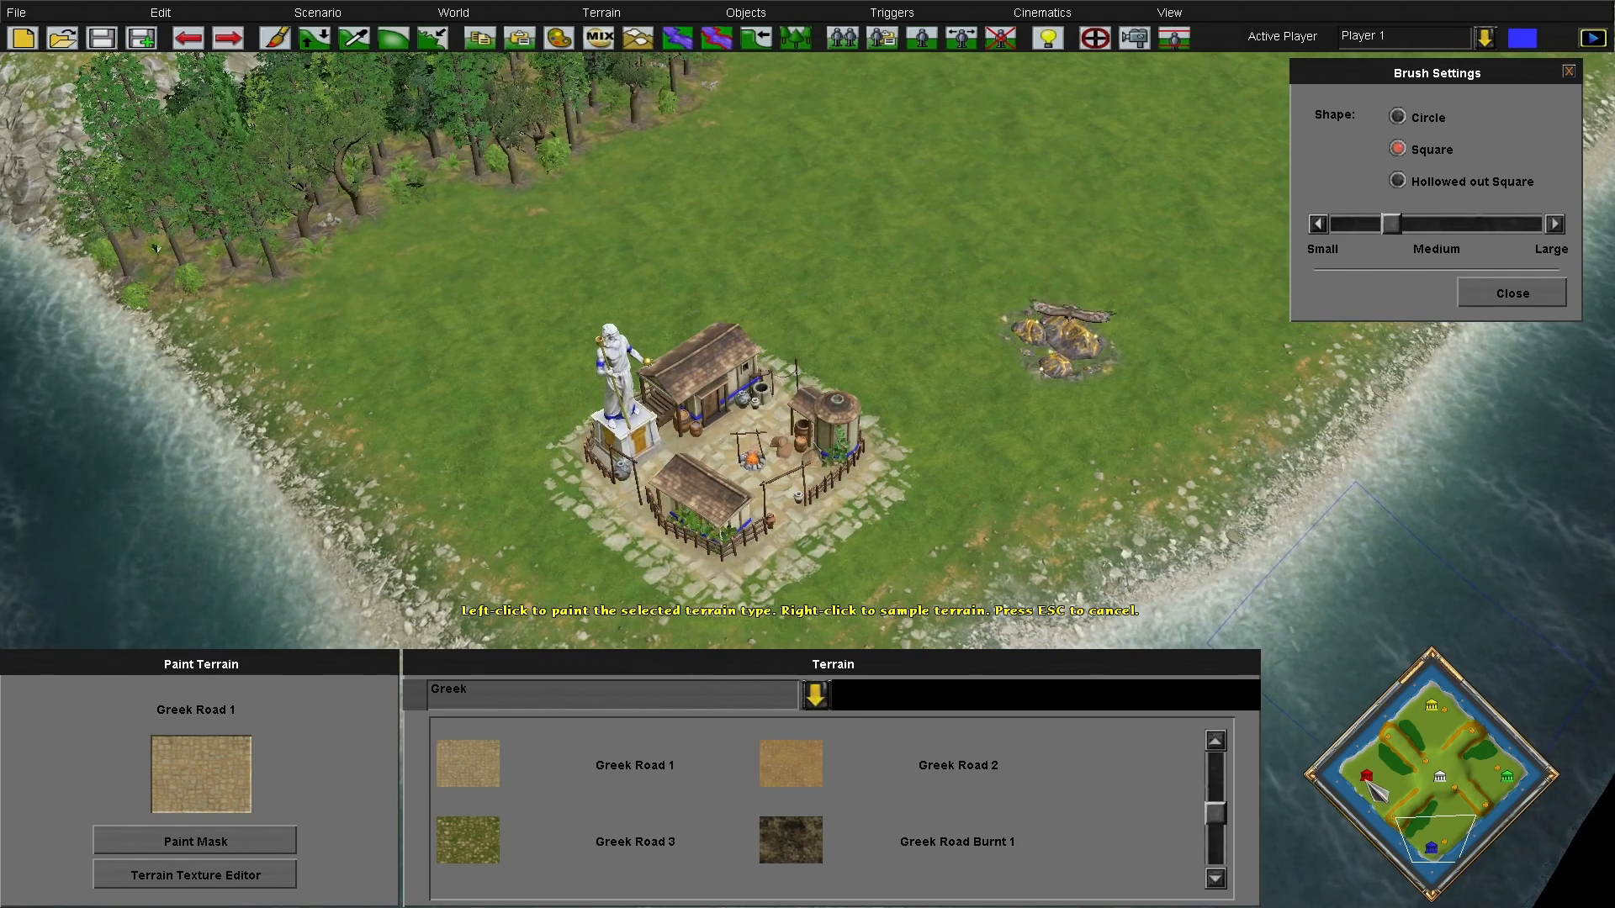
# Fine-tune the square brush size and paint Greek Road 1 under the red settlement
pyautogui.click(1367, 783)
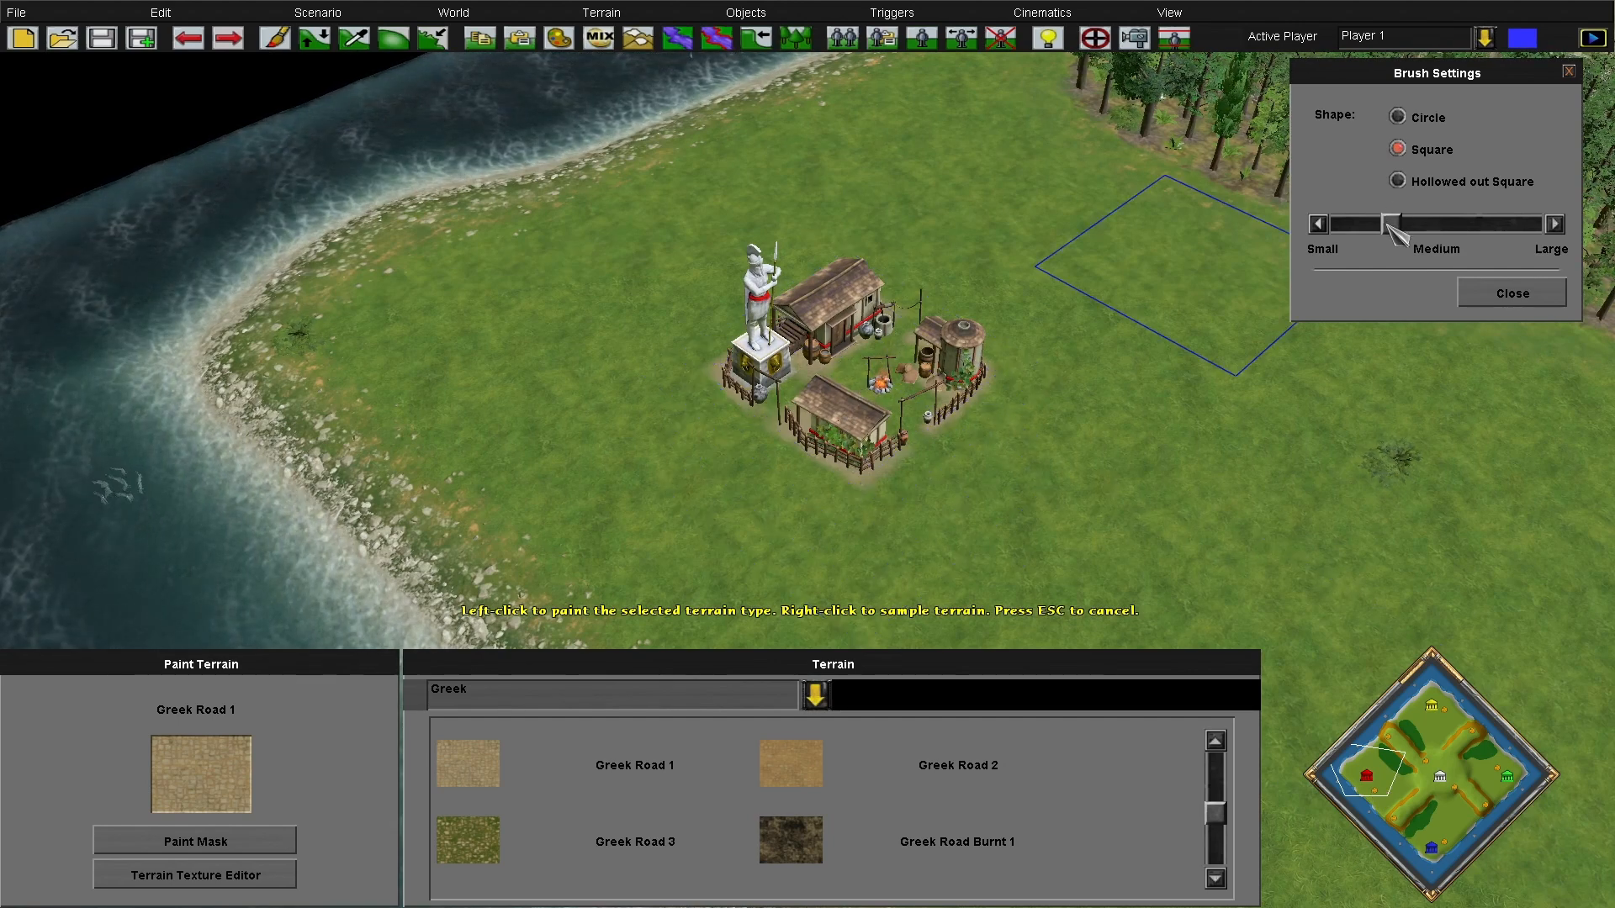
pyautogui.moveTo(1388, 226); pyautogui.dragTo(1392, 230)
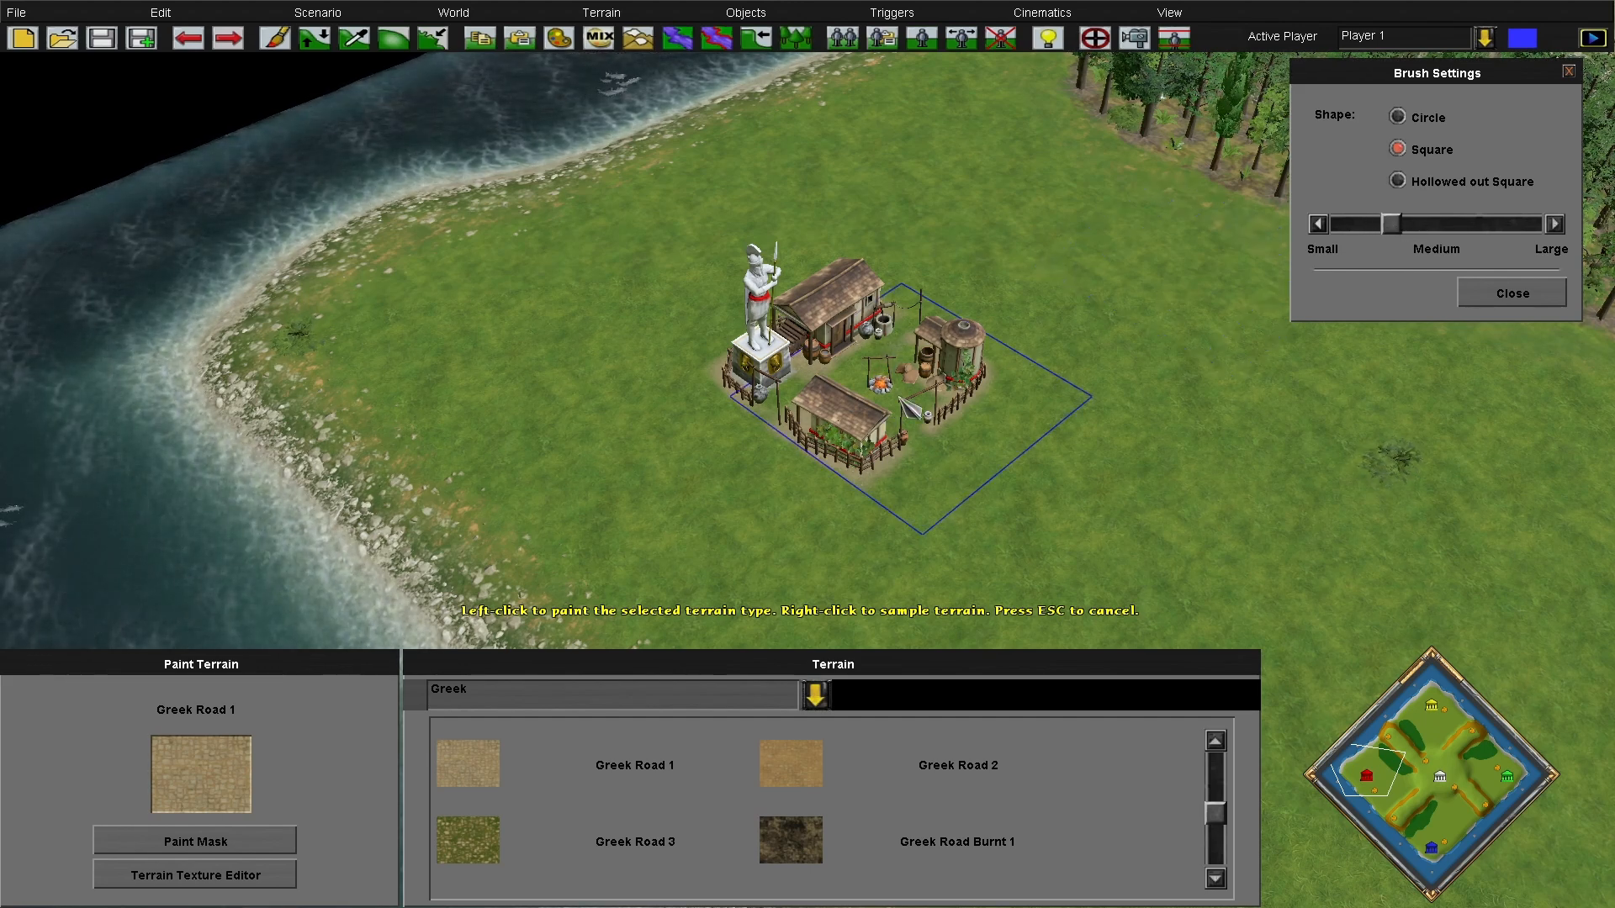
pyautogui.click(832, 388)
# Paint Greek Road 1 under the green and yellow settlements with the square brush
pyautogui.press('h')
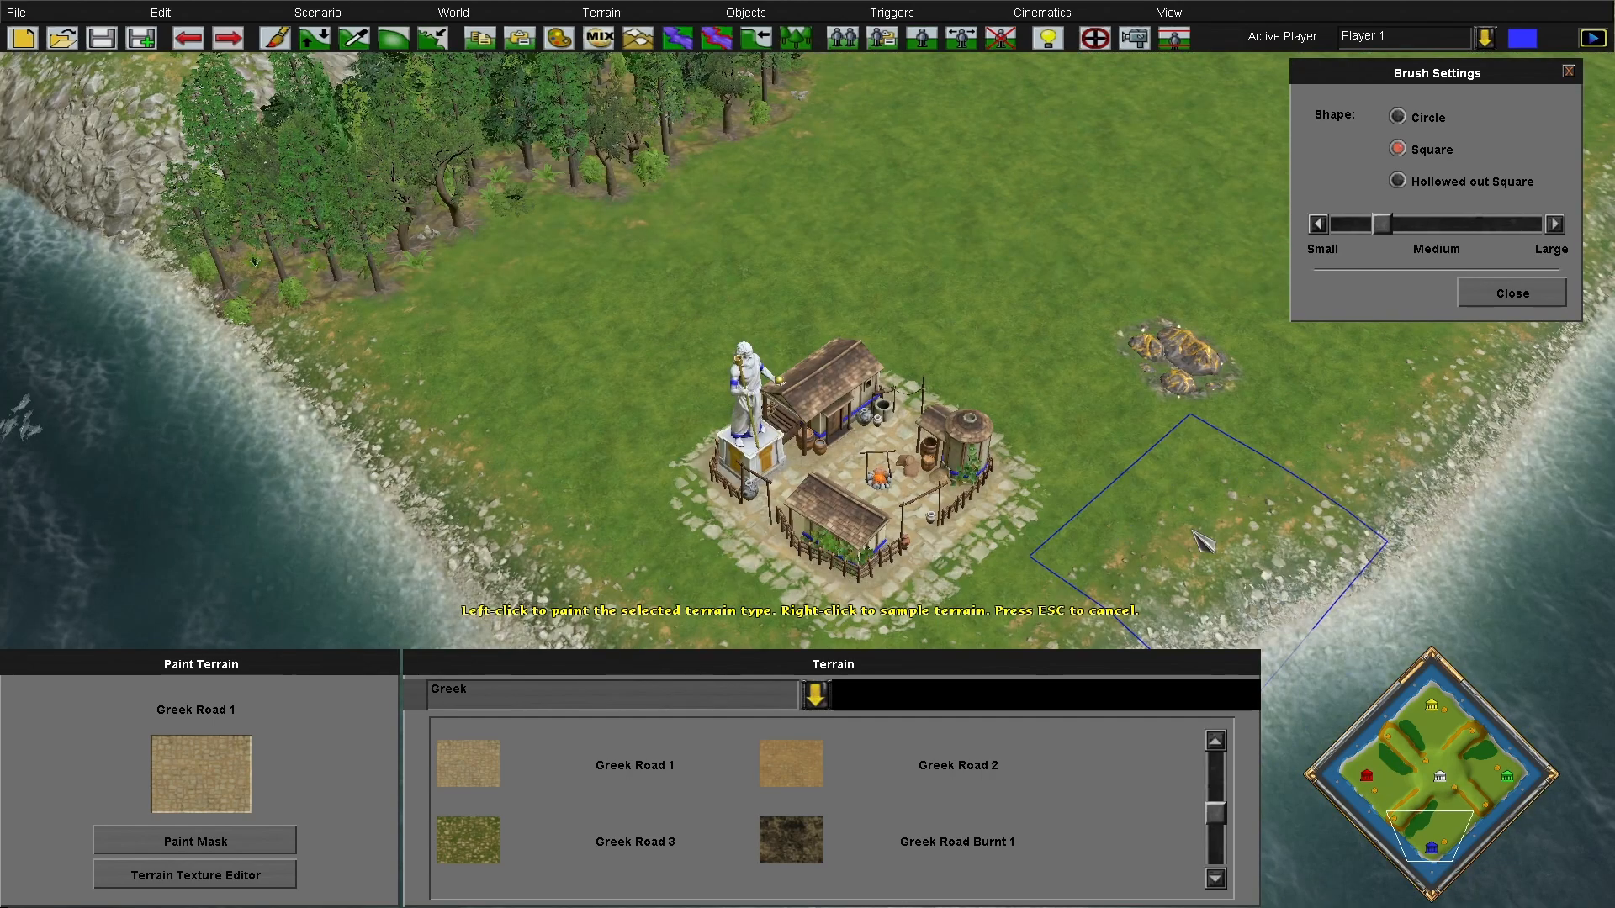
pyautogui.press('h')
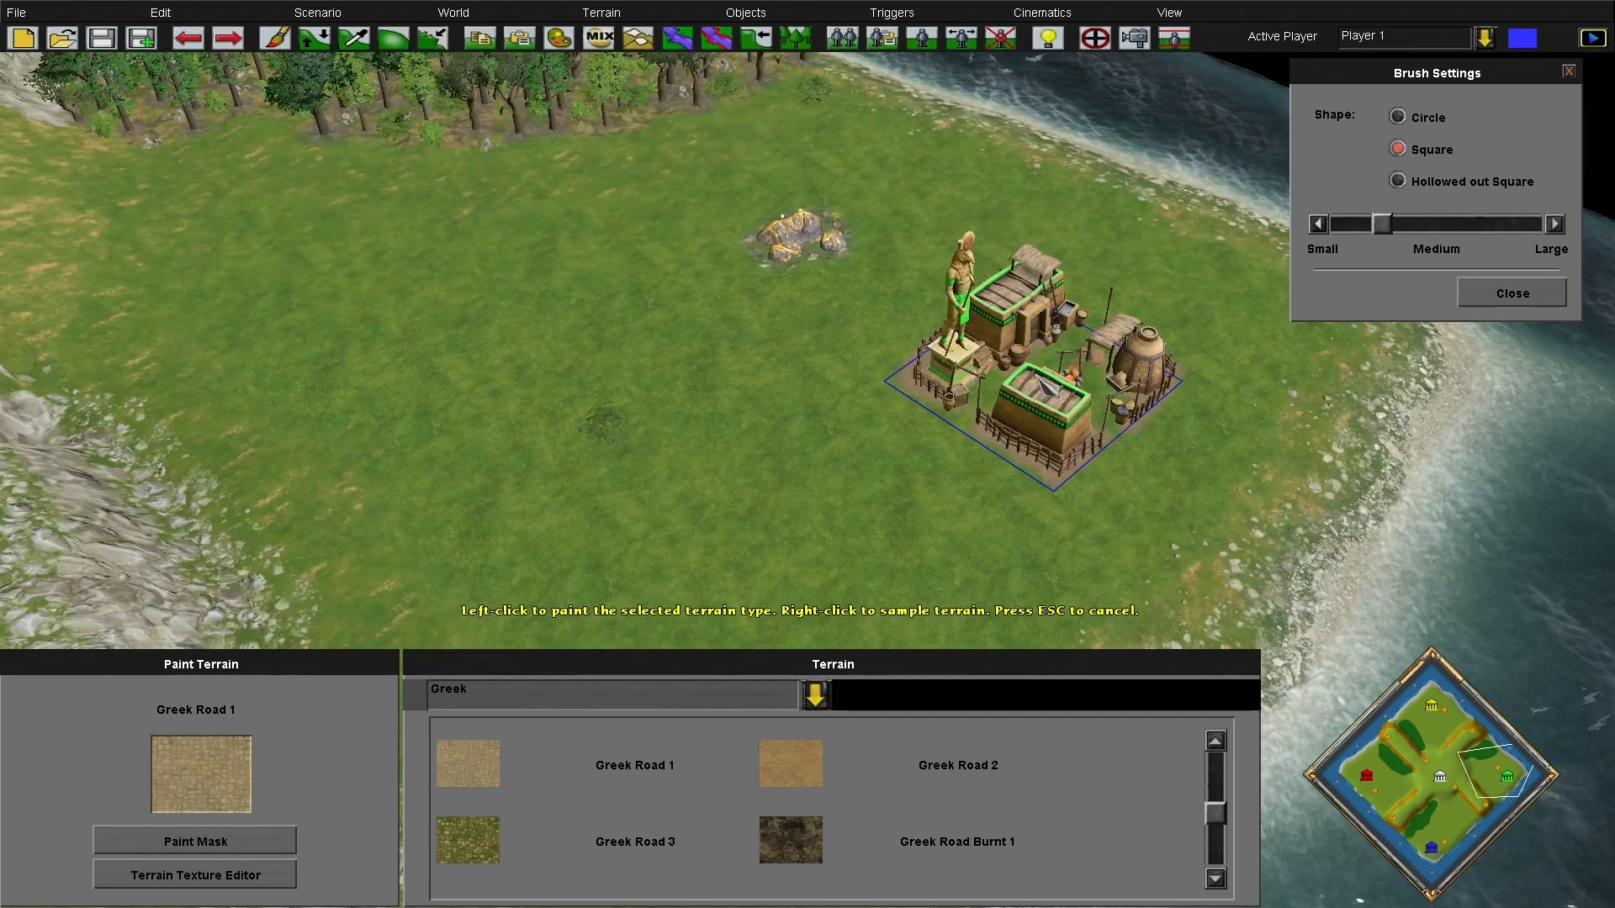
pyautogui.press('h')
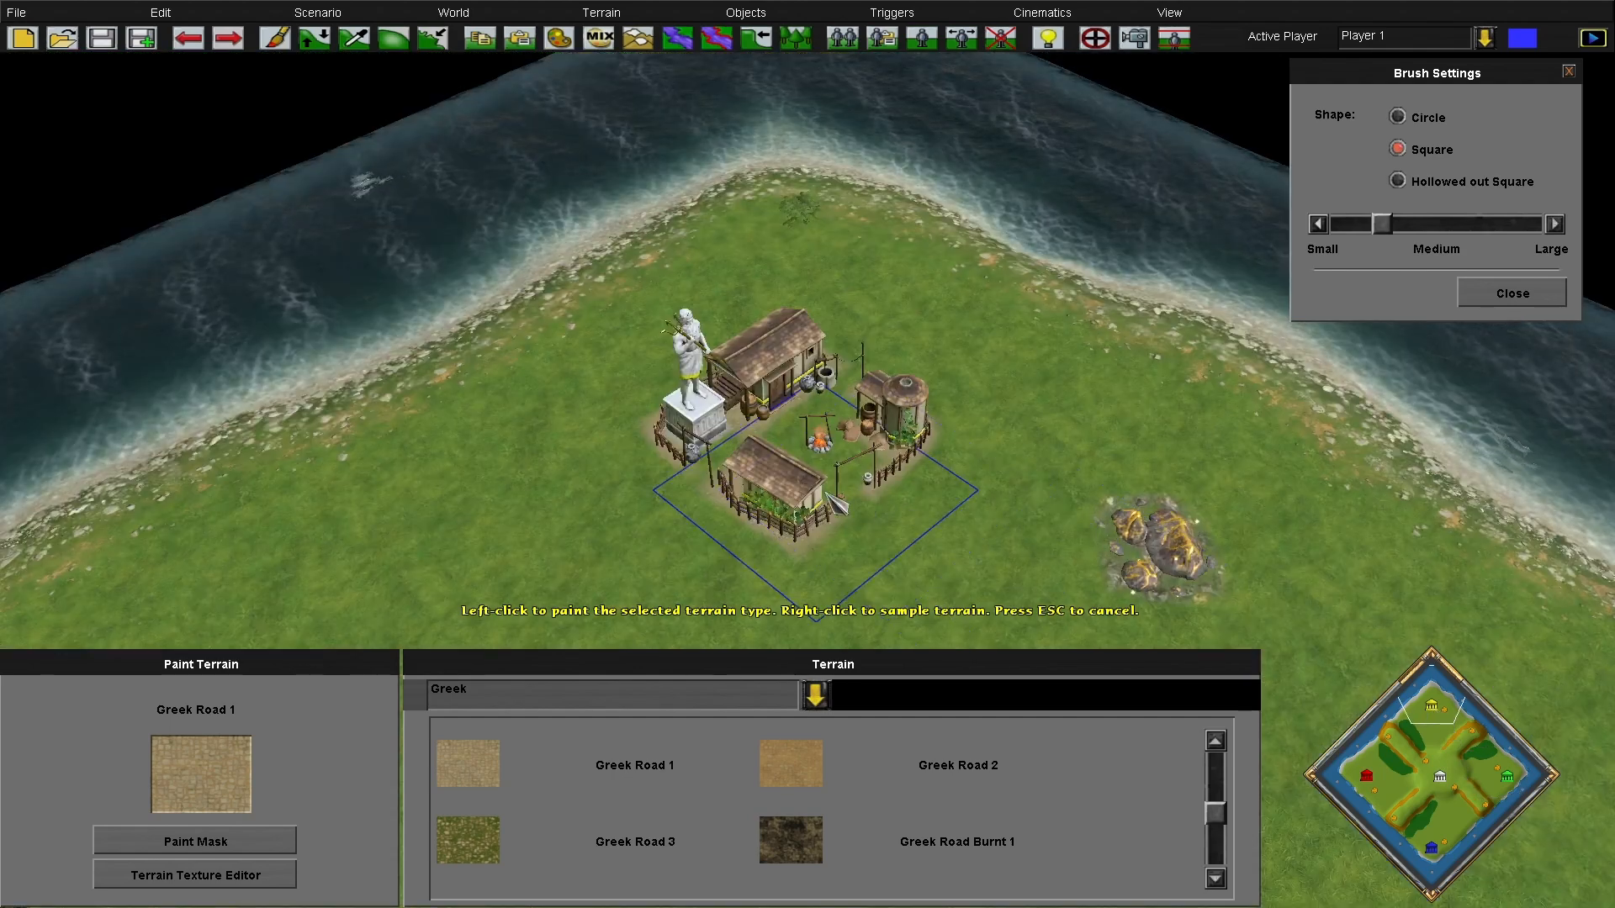
pyautogui.click(780, 441)
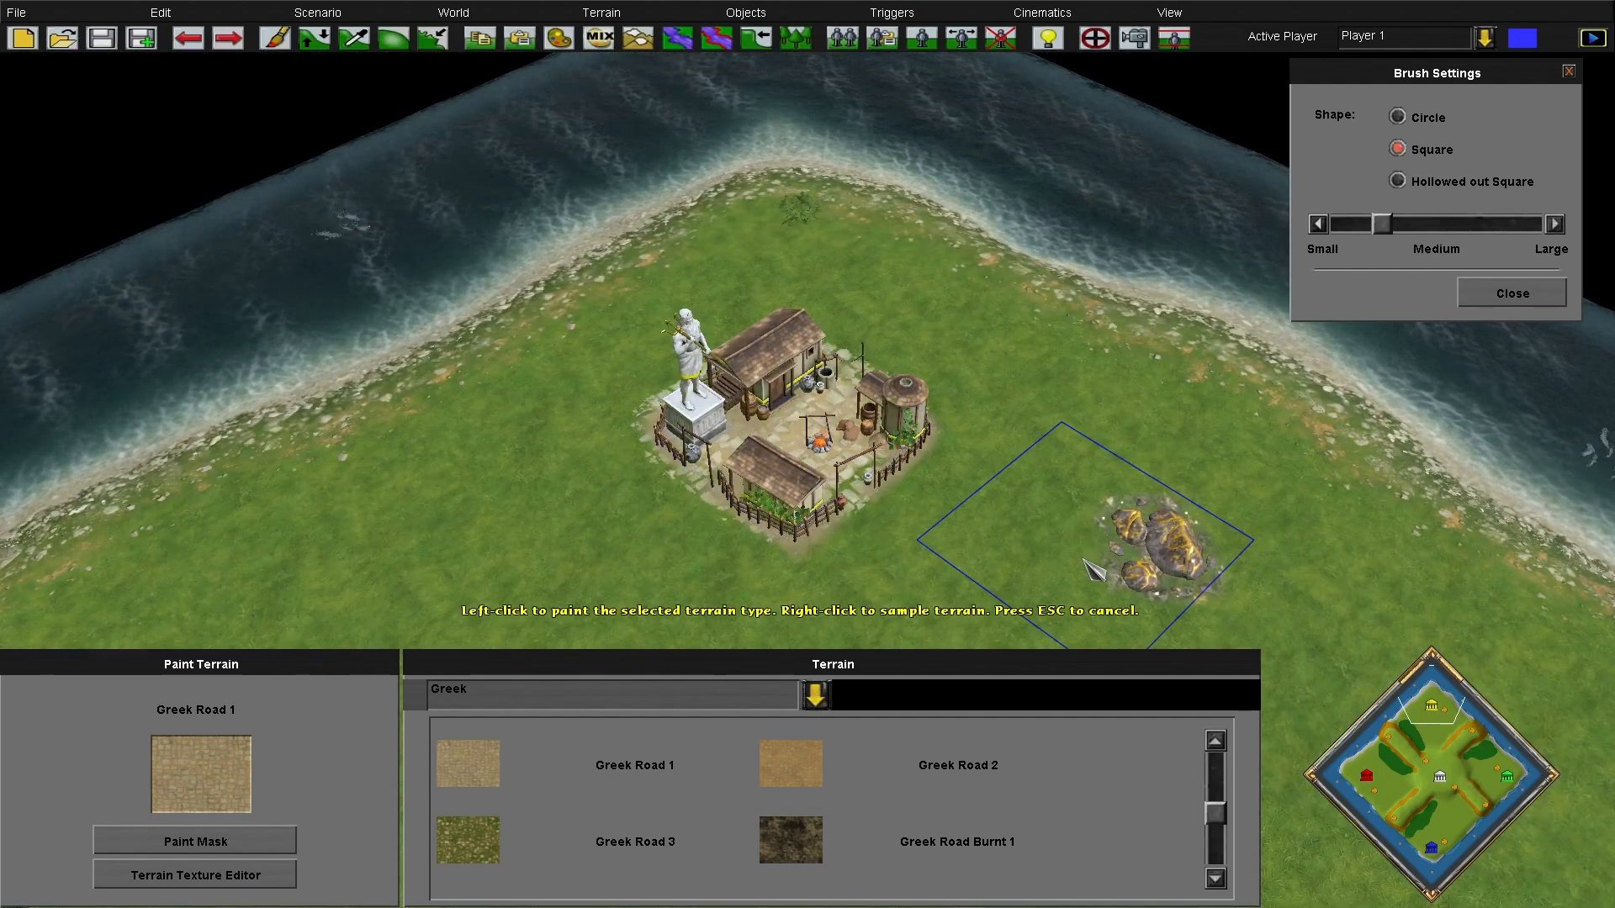
pyautogui.click(784, 449)
pyautogui.click(792, 457)
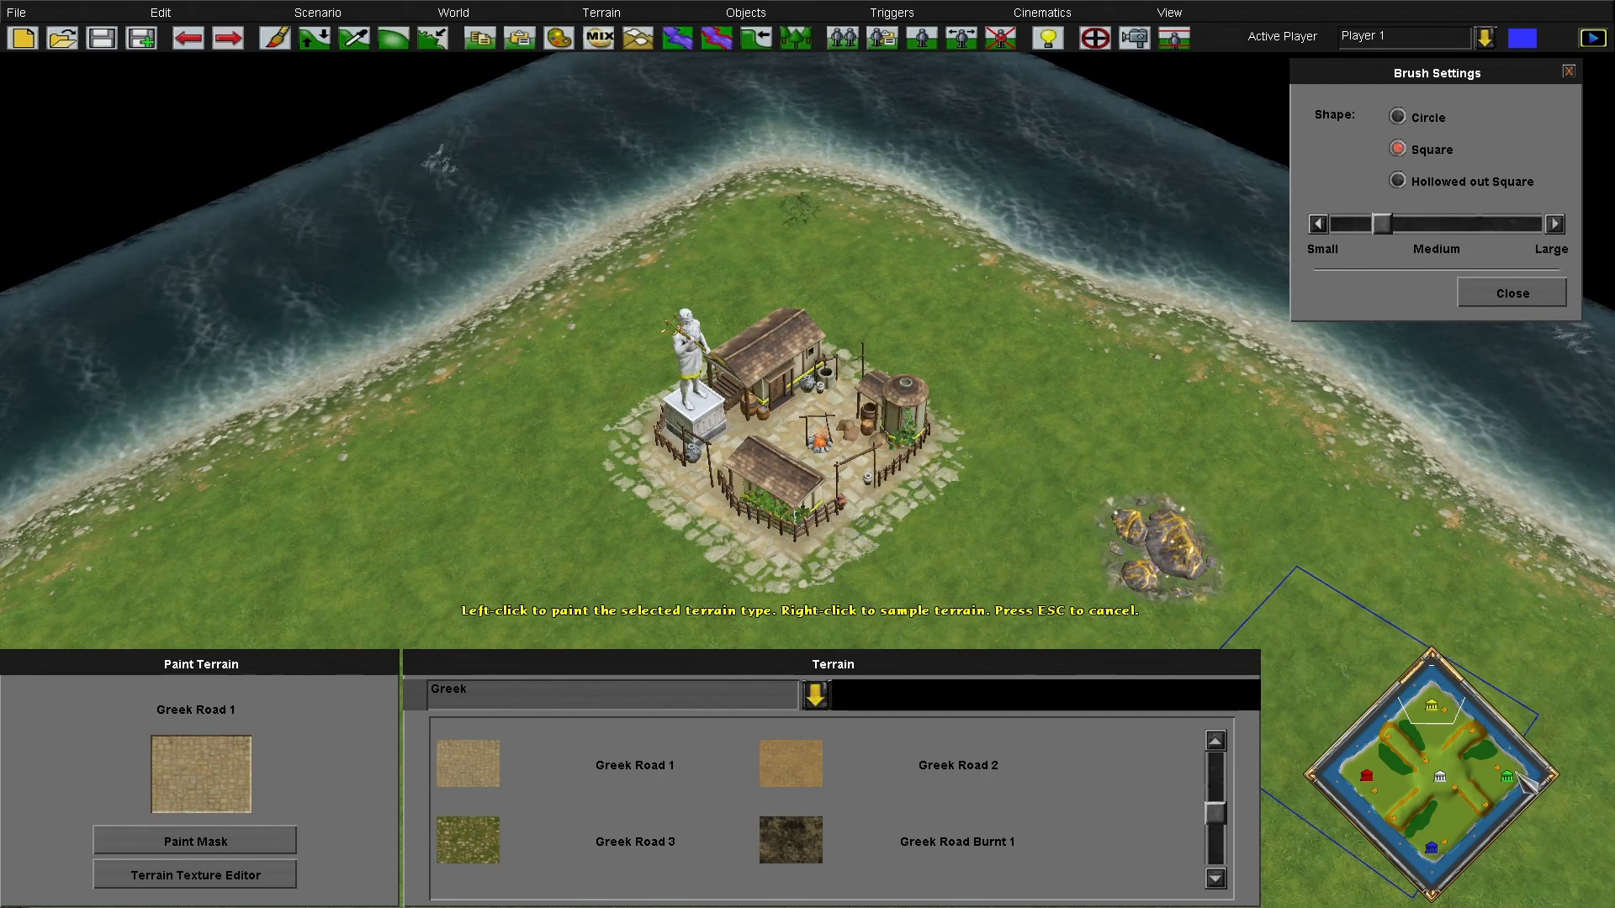
# Switch to the smallest circle brush and paint a Greek Road 1 path running north from behind the blue settlement
pyautogui.click(1449, 849)
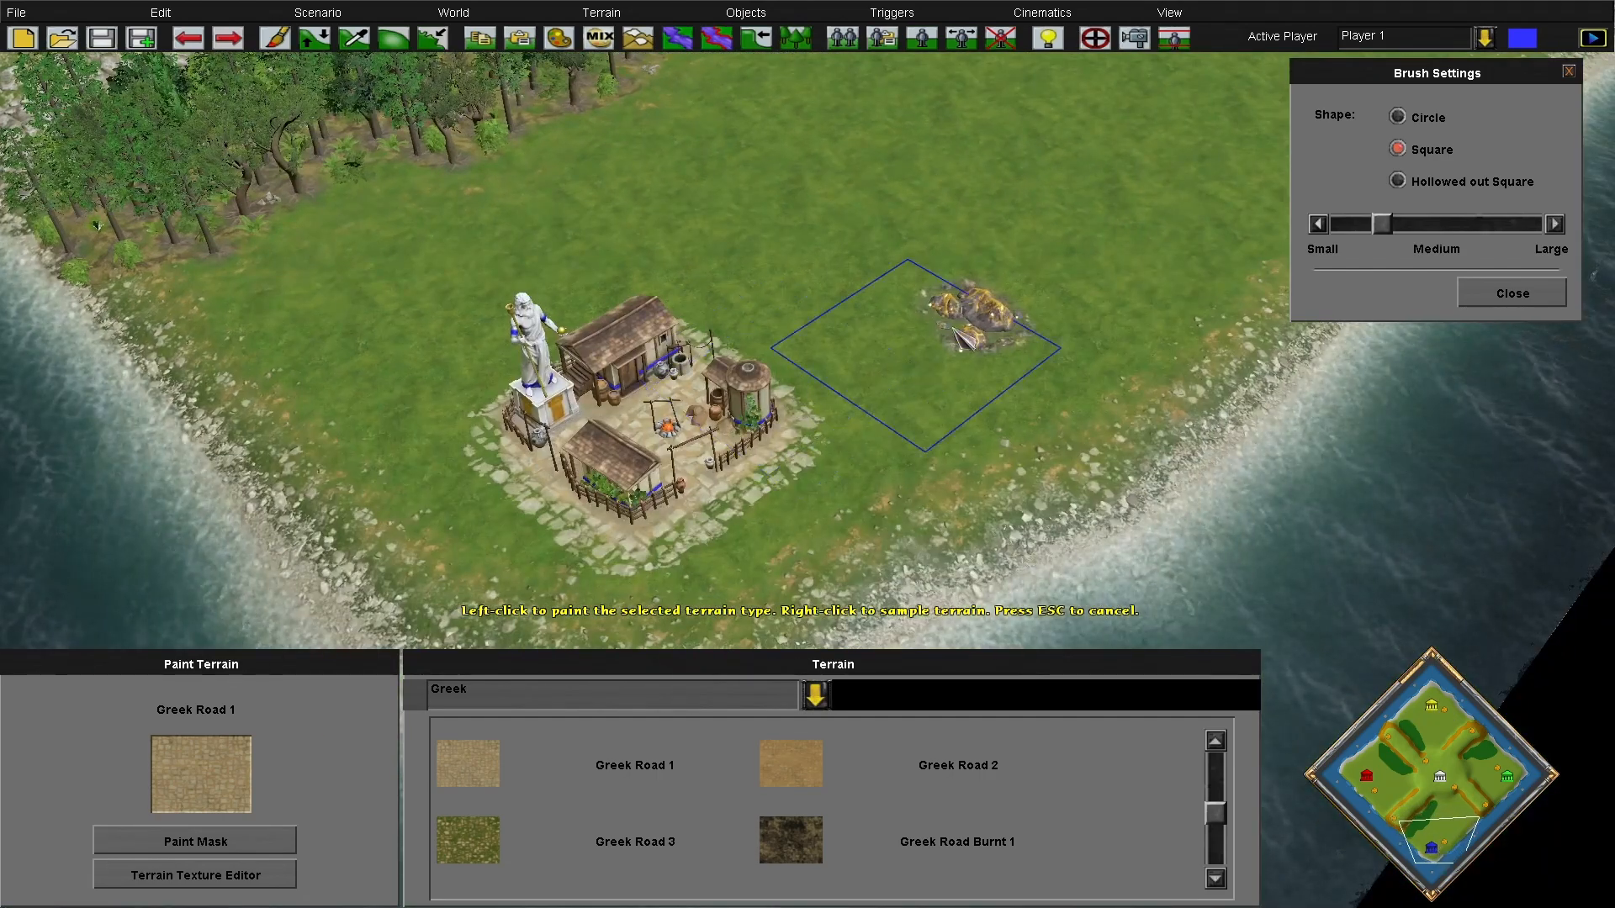
pyautogui.click(1409, 123)
pyautogui.moveTo(1384, 223); pyautogui.dragTo(1328, 222)
pyautogui.press('Up')
pyautogui.press('Left')
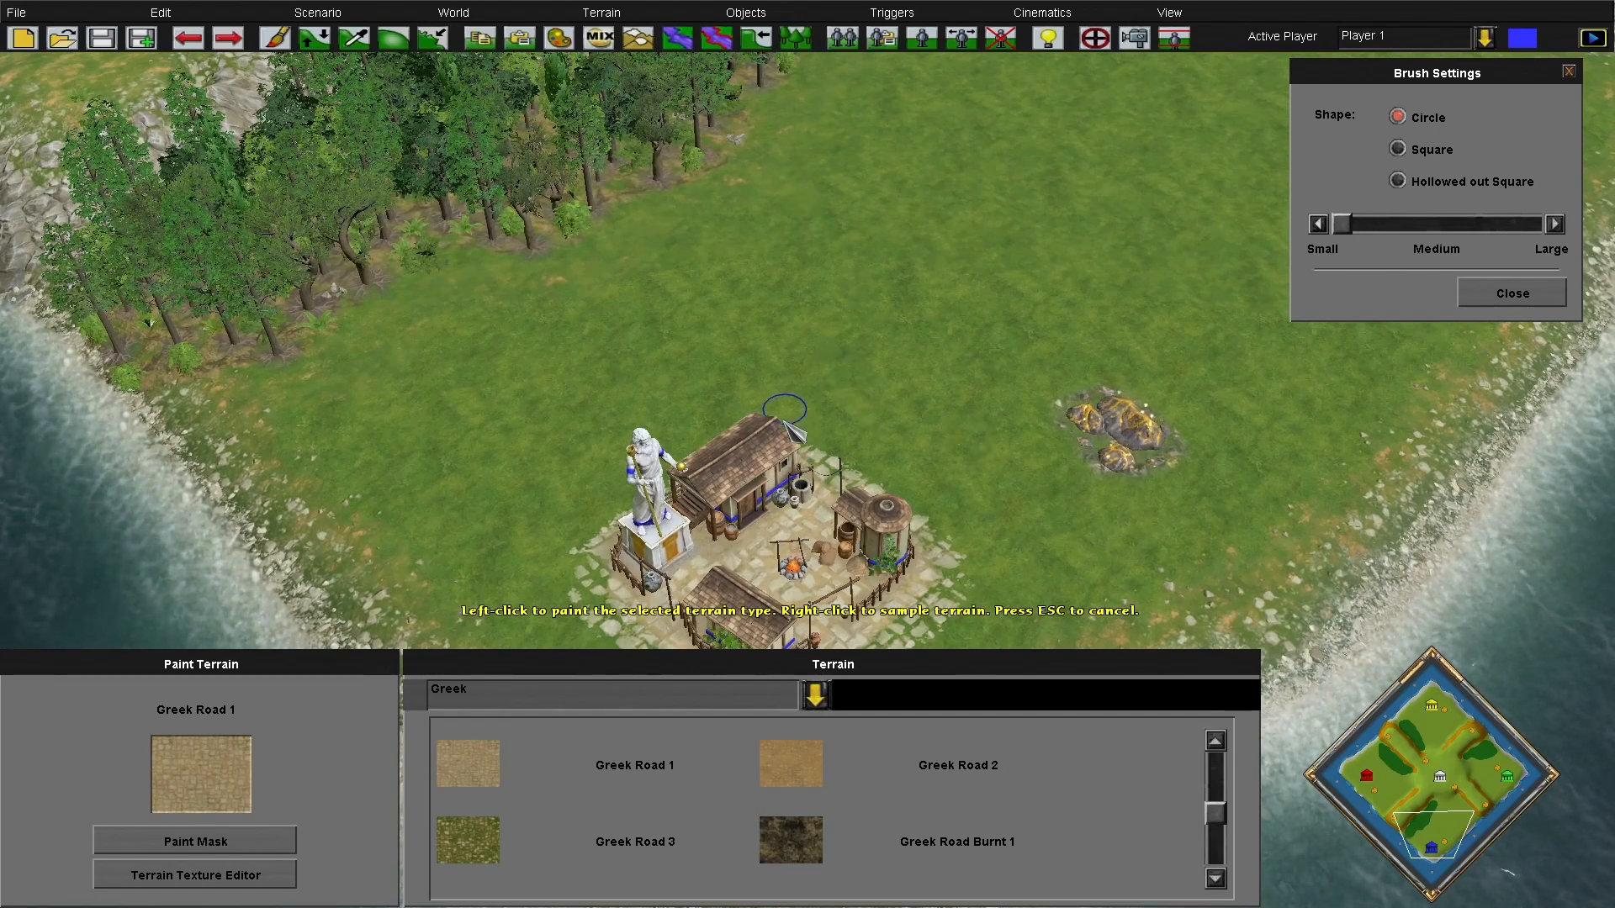
pyautogui.moveTo(791, 421)
pyautogui.mouseDown()
pyautogui.moveTo(901, 240)
pyautogui.moveTo(977, 158)
pyautogui.mouseUp()
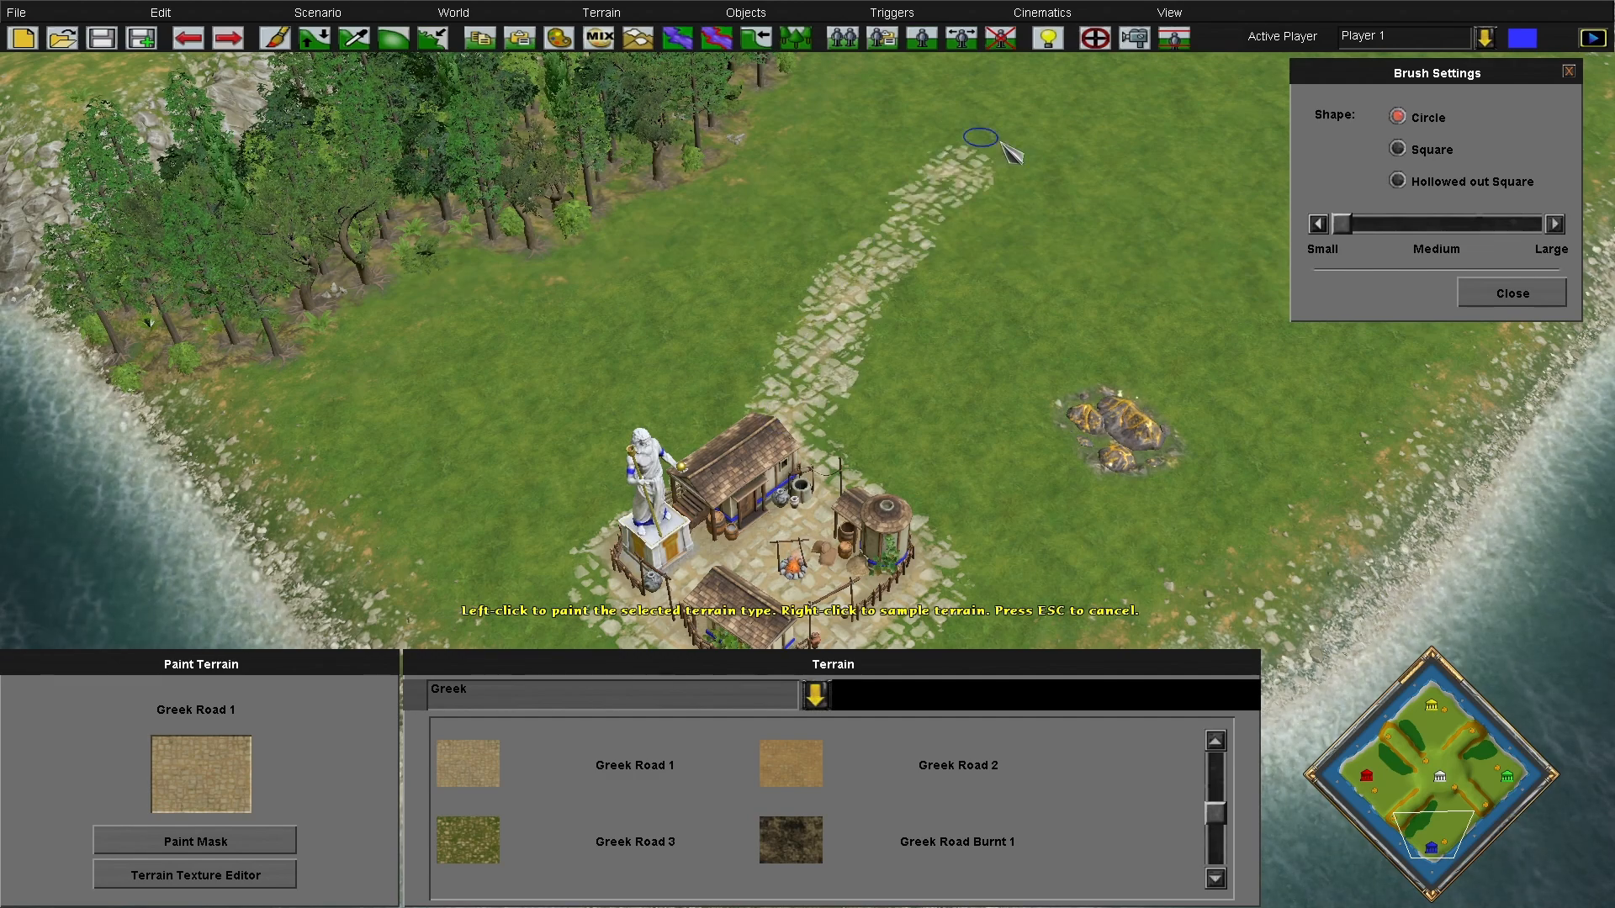
# Extend the blue settlement's Greek Road 1 path north between the cliffs to the central settlement, undoing and repainting the upper stretch
pyautogui.scroll(3, 980, 160)
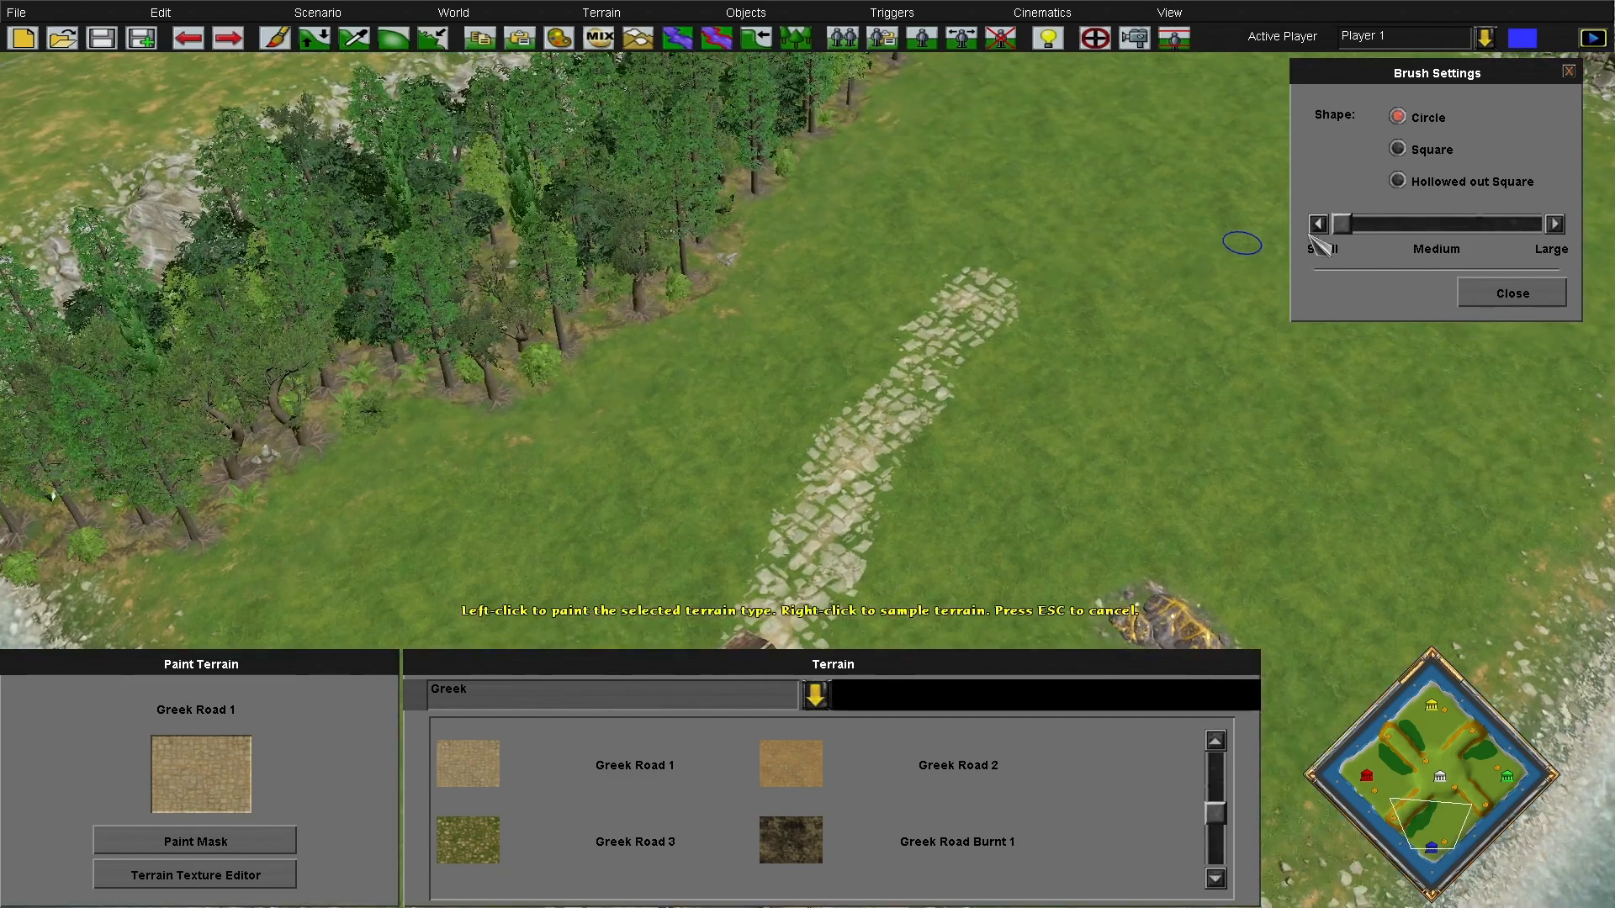
pyautogui.moveTo(1213, 268); pyautogui.dragTo(1018, 350, button='middle')
pyautogui.moveTo(829, 431)
pyautogui.mouseDown()
pyautogui.moveTo(880, 335)
pyautogui.moveTo(920, 162)
pyautogui.mouseUp()
pyautogui.moveTo(920, 162); pyautogui.dragTo(951, 555, button='middle')
pyautogui.moveTo(952, 547); pyautogui.dragTo(862, 114)
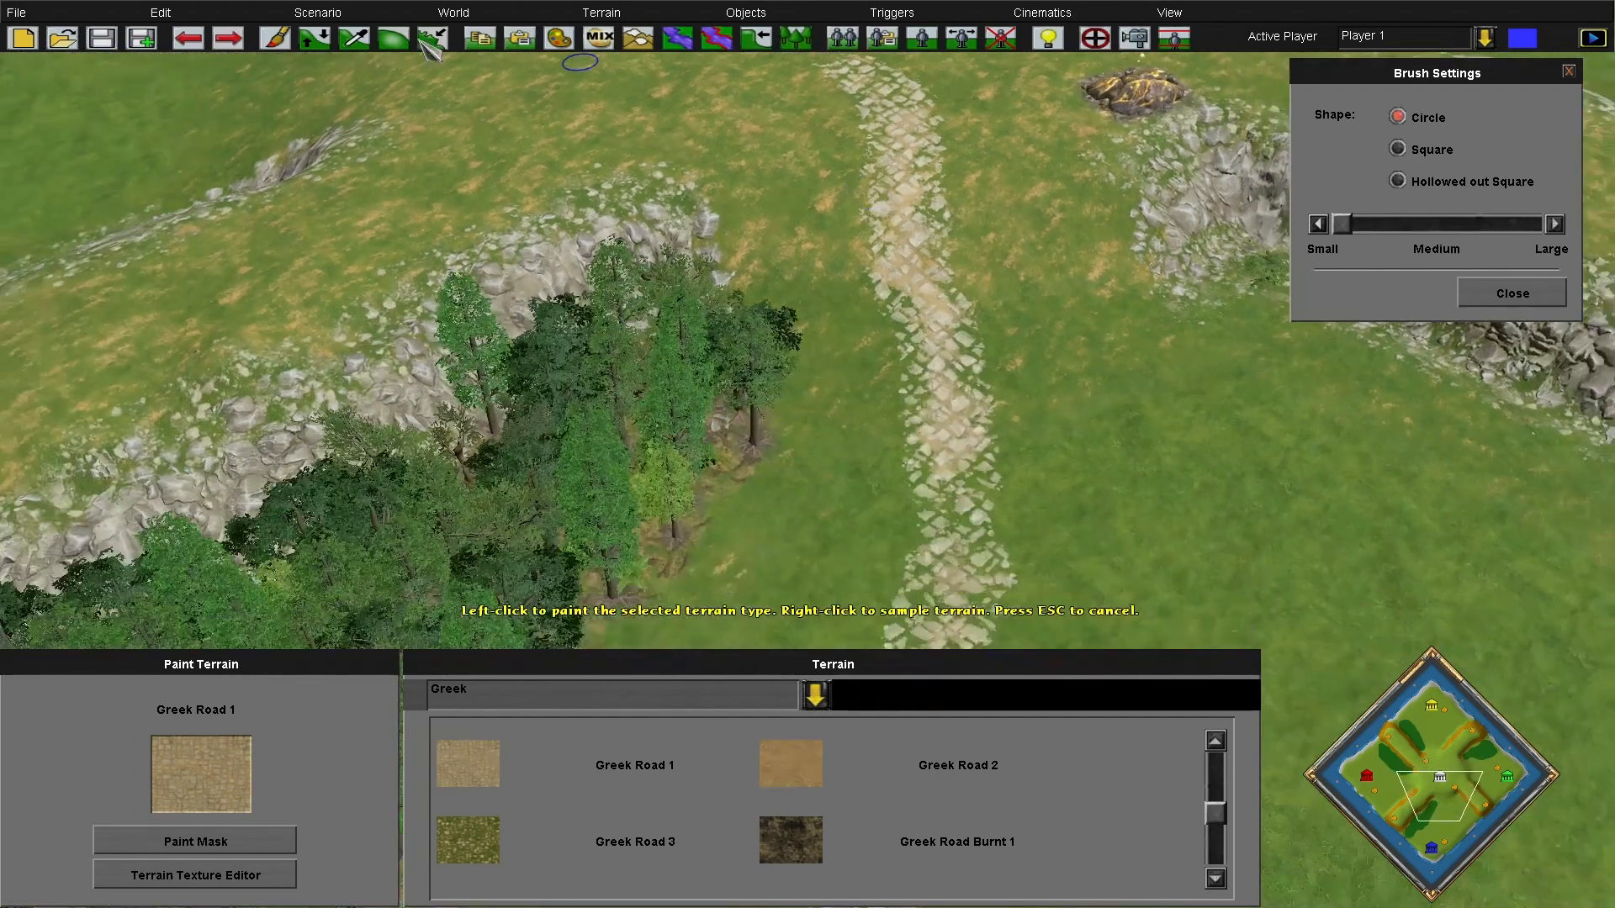
pyautogui.click(195, 38)
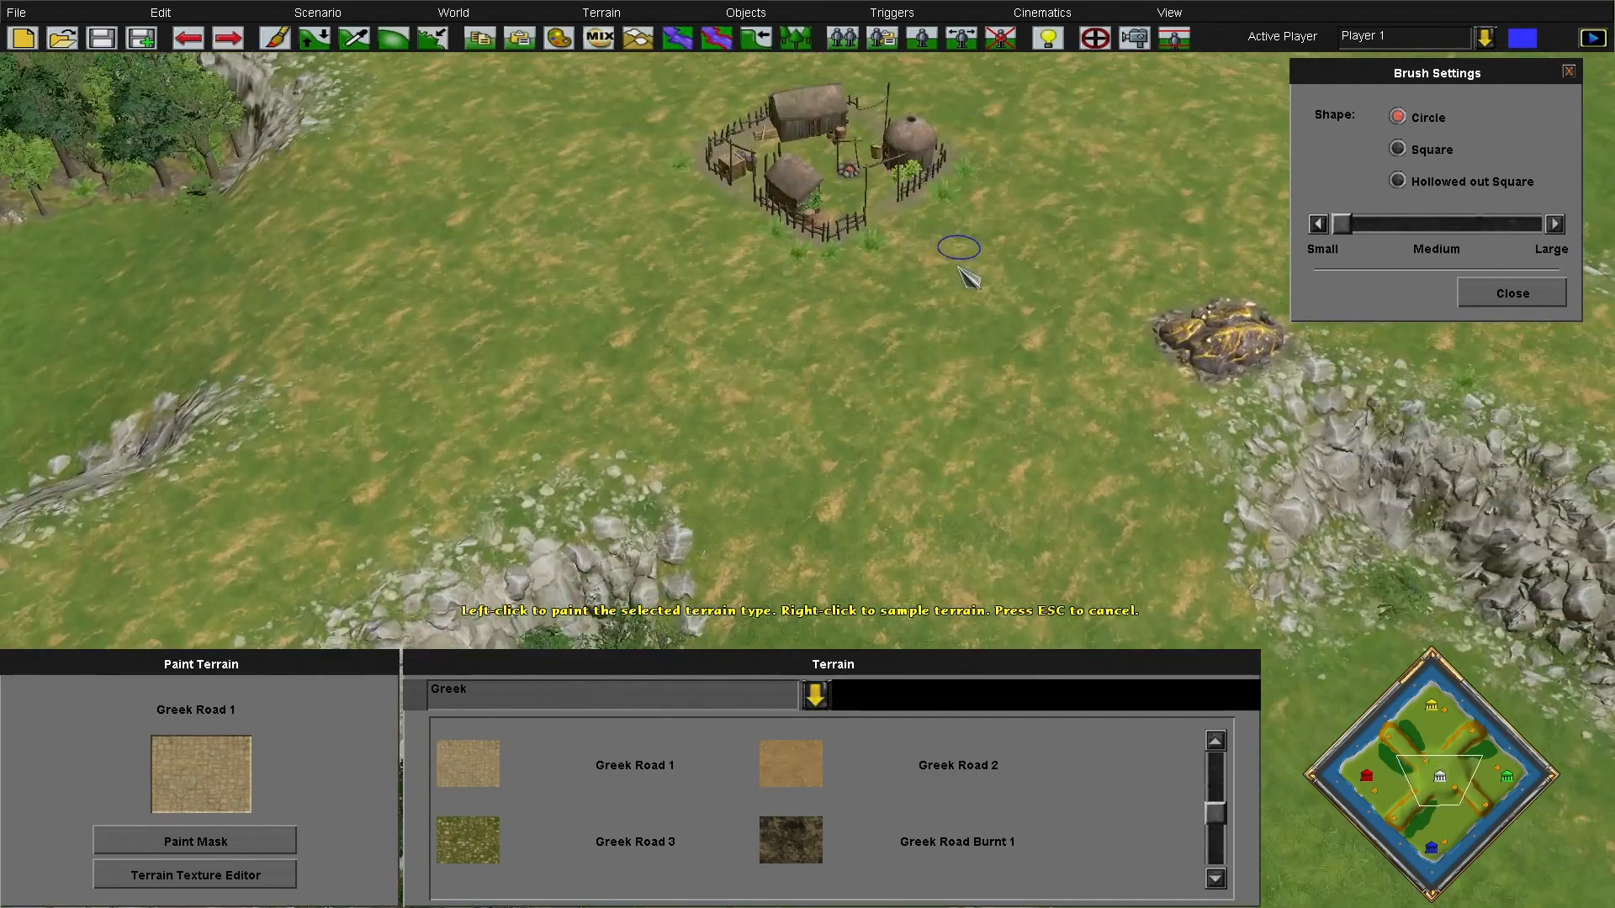
pyautogui.moveTo(893, 227)
pyautogui.mouseDown()
pyautogui.moveTo(959, 341)
pyautogui.moveTo(980, 458)
pyautogui.mouseUp()
pyautogui.moveTo(959, 202); pyautogui.dragTo(959, 581)
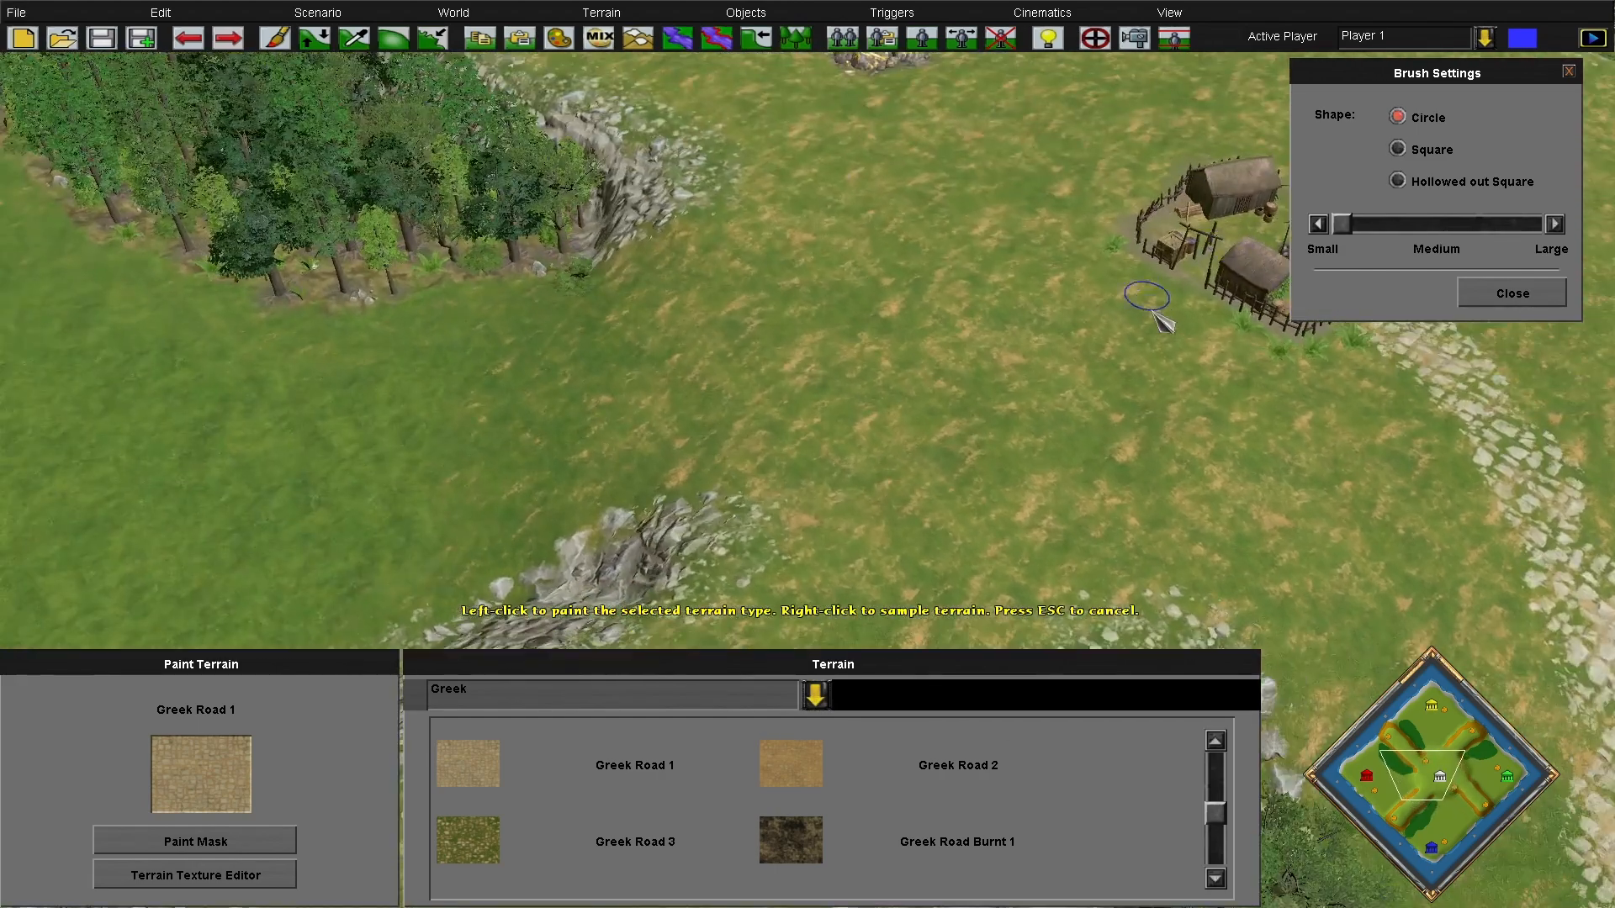
# Paint a Greek Road 1 path from the central settlement's west side to the red settlement
pyautogui.moveTo(1165, 295)
pyautogui.mouseDown()
pyautogui.moveTo(1014, 351)
pyautogui.moveTo(543, 380)
pyautogui.moveTo(290, 433)
pyautogui.mouseUp()
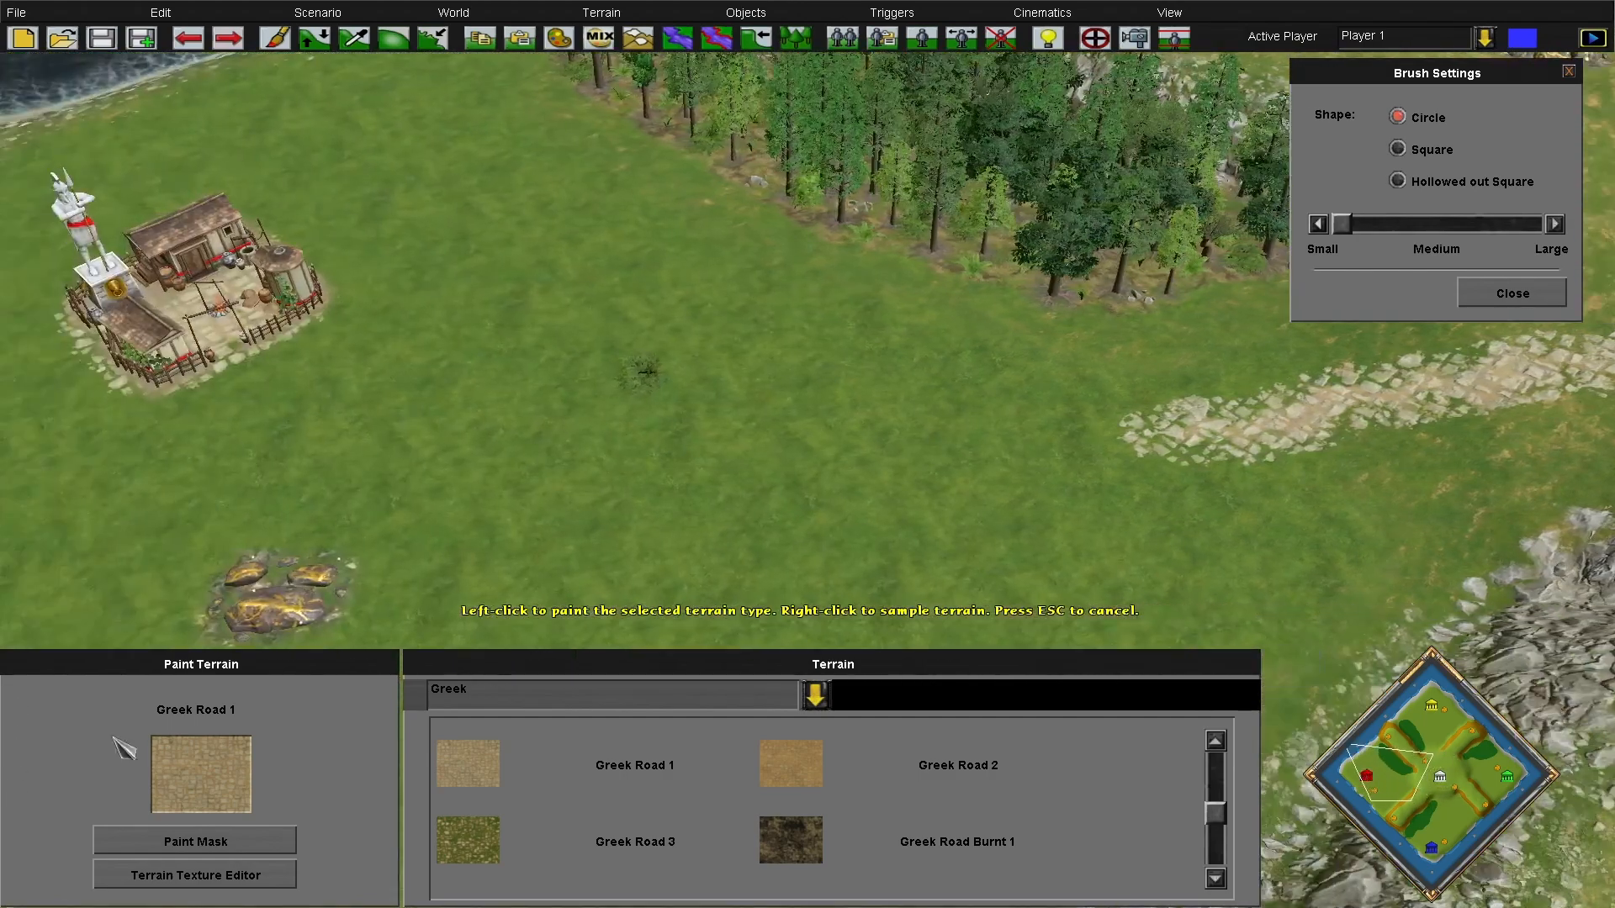
pyautogui.moveTo(1001, 450)
pyautogui.mouseDown()
pyautogui.moveTo(543, 429)
pyautogui.moveTo(227, 362)
pyautogui.mouseUp()
# Paint a Greek Road 1 path from the yellow settlement south between forest and cliffs to the central settlement's northeast side
pyautogui.moveTo(1431, 732); pyautogui.dragTo(1437, 731)
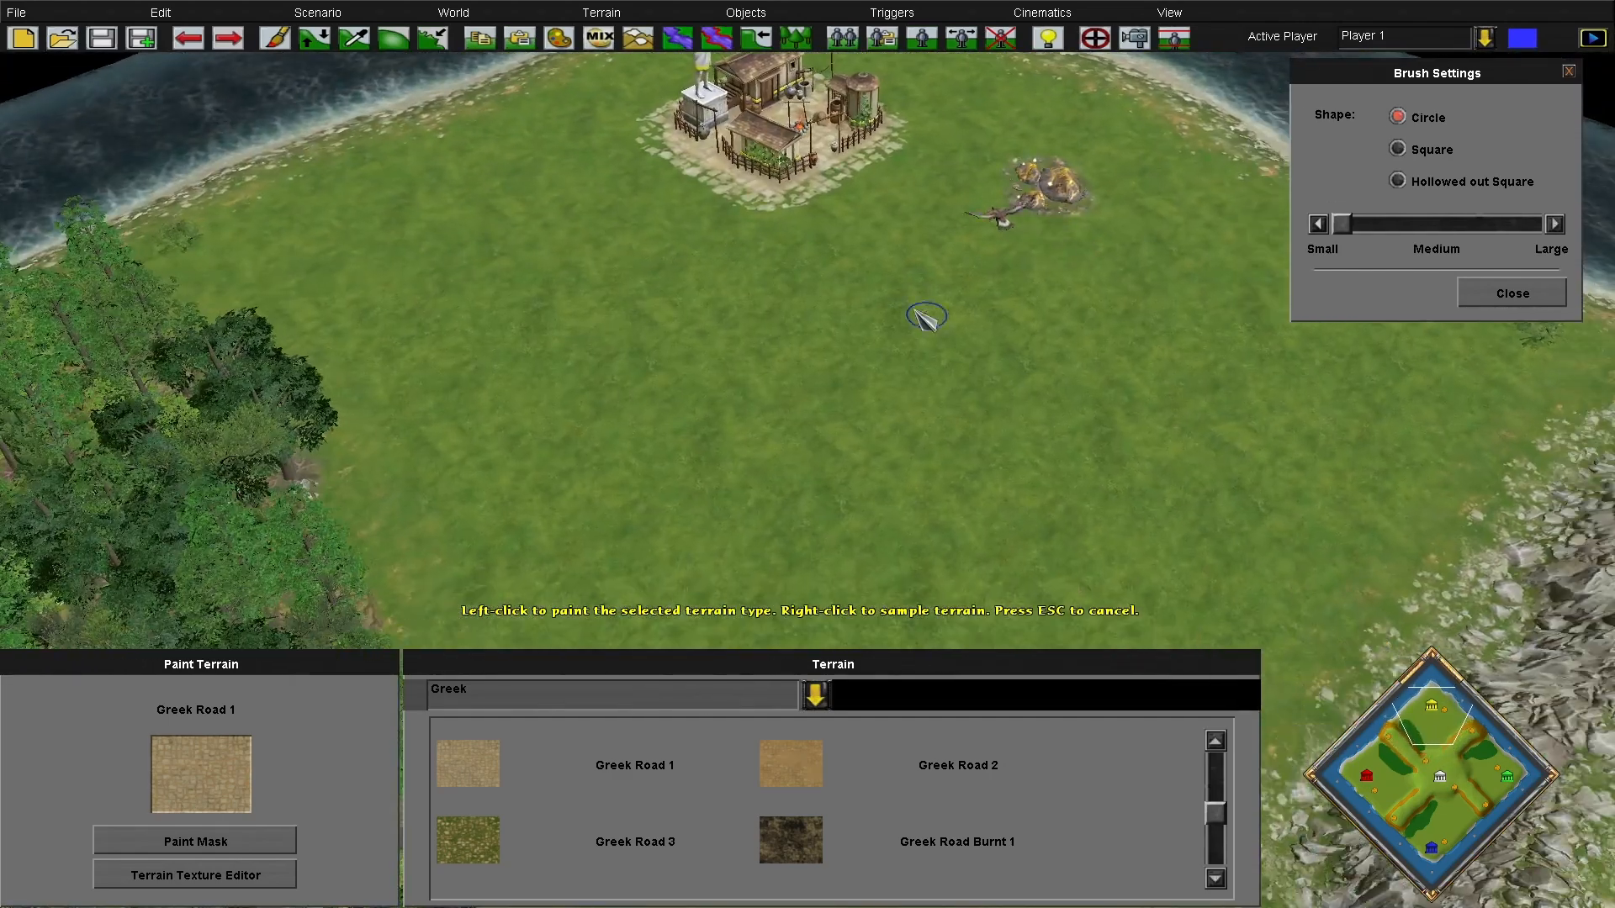
pyautogui.moveTo(887, 159)
pyautogui.mouseDown()
pyautogui.moveTo(862, 193)
pyautogui.moveTo(875, 398)
pyautogui.mouseUp()
pyautogui.press('Down')
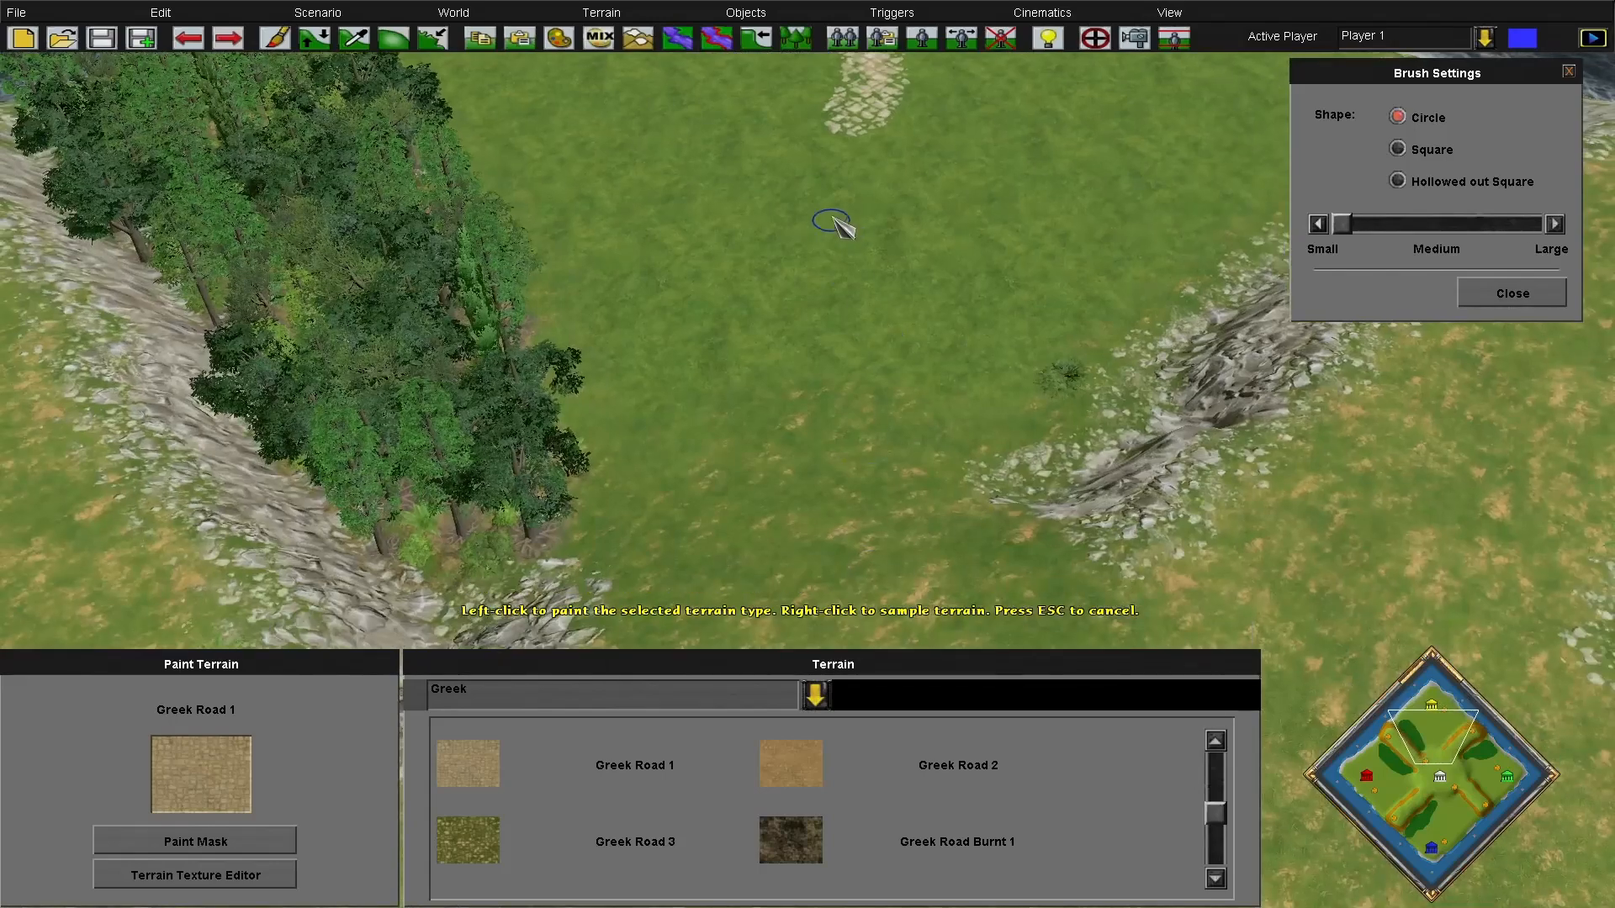
pyautogui.moveTo(855, 145)
pyautogui.mouseDown()
pyautogui.moveTo(829, 205)
pyautogui.moveTo(812, 466)
pyautogui.mouseUp()
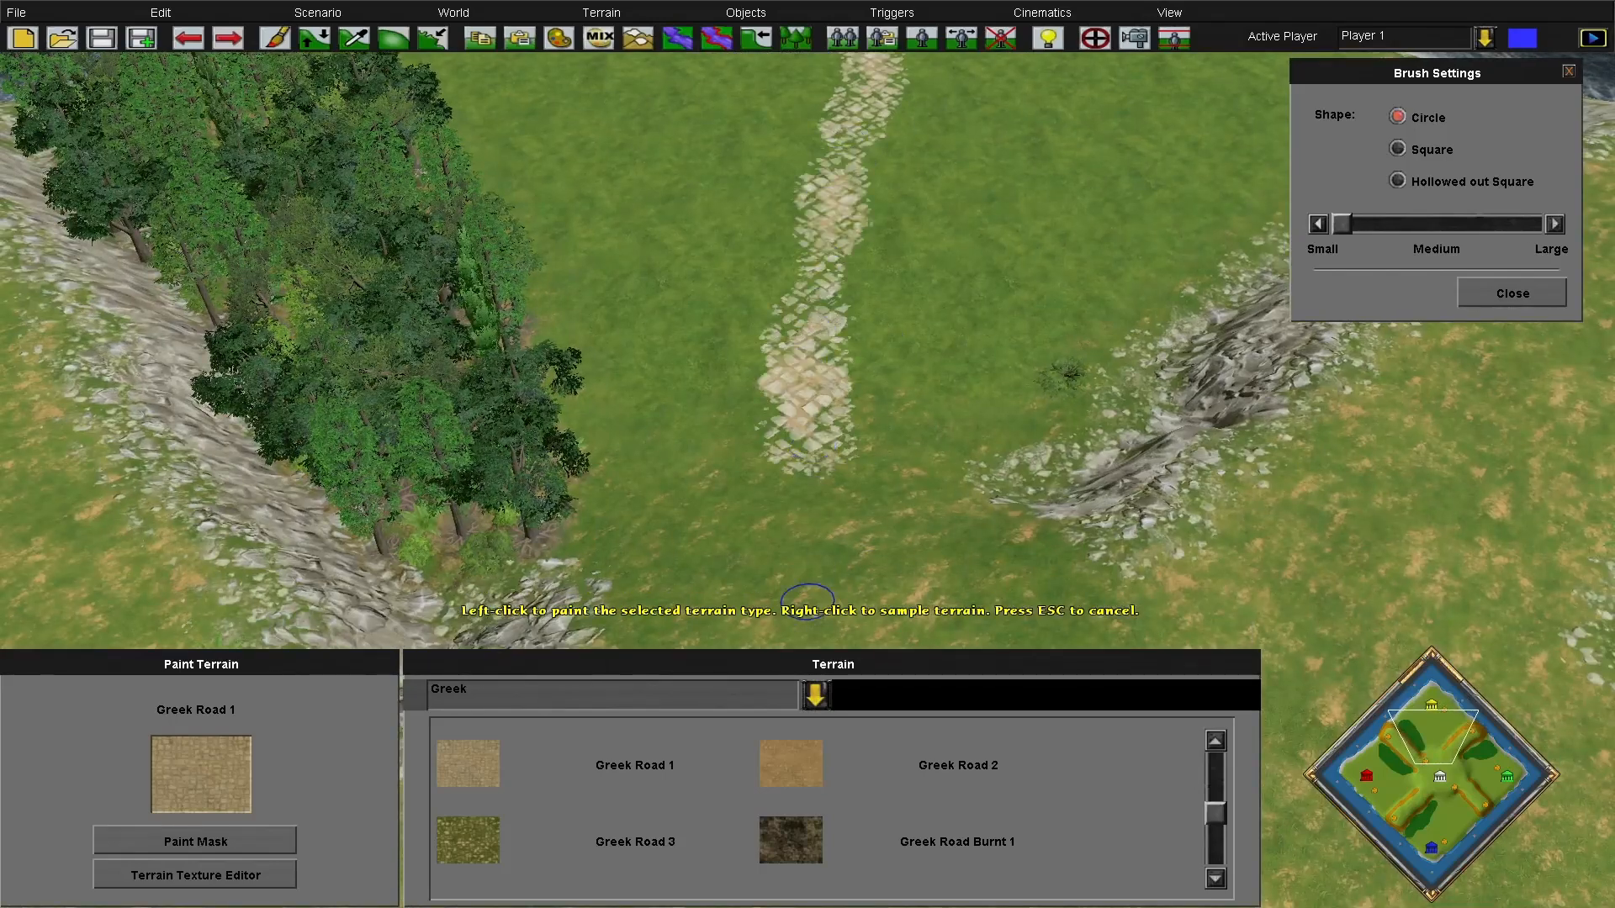
pyautogui.press('Down')
pyautogui.moveTo(812, 204); pyautogui.dragTo(933, 480)
pyautogui.press('Down')
pyautogui.moveTo(897, 123)
pyautogui.mouseDown()
pyautogui.moveTo(901, 208)
pyautogui.moveTo(1039, 248)
pyautogui.moveTo(1067, 291)
pyautogui.mouseUp()
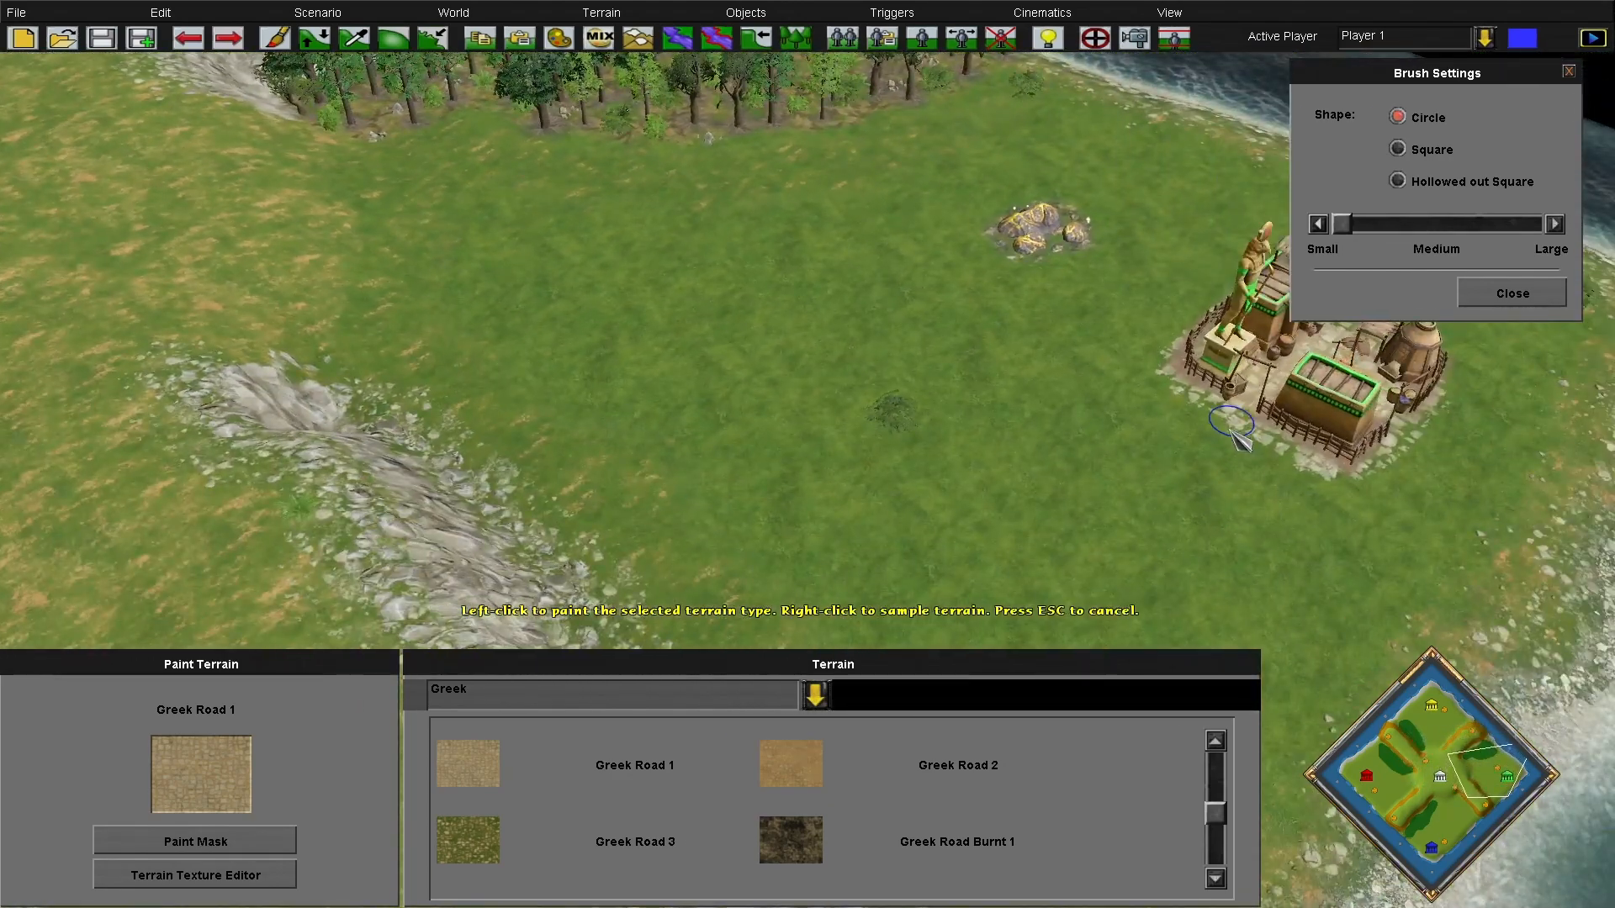
# Paint a Greek Road 1 path from the green settlement to the centre, and join the paths around the central settlement's east and south sides
pyautogui.moveTo(1233, 431)
pyautogui.mouseDown()
pyautogui.moveTo(1176, 402)
pyautogui.moveTo(967, 416)
pyautogui.moveTo(680, 358)
pyautogui.moveTo(198, 214)
pyautogui.mouseUp()
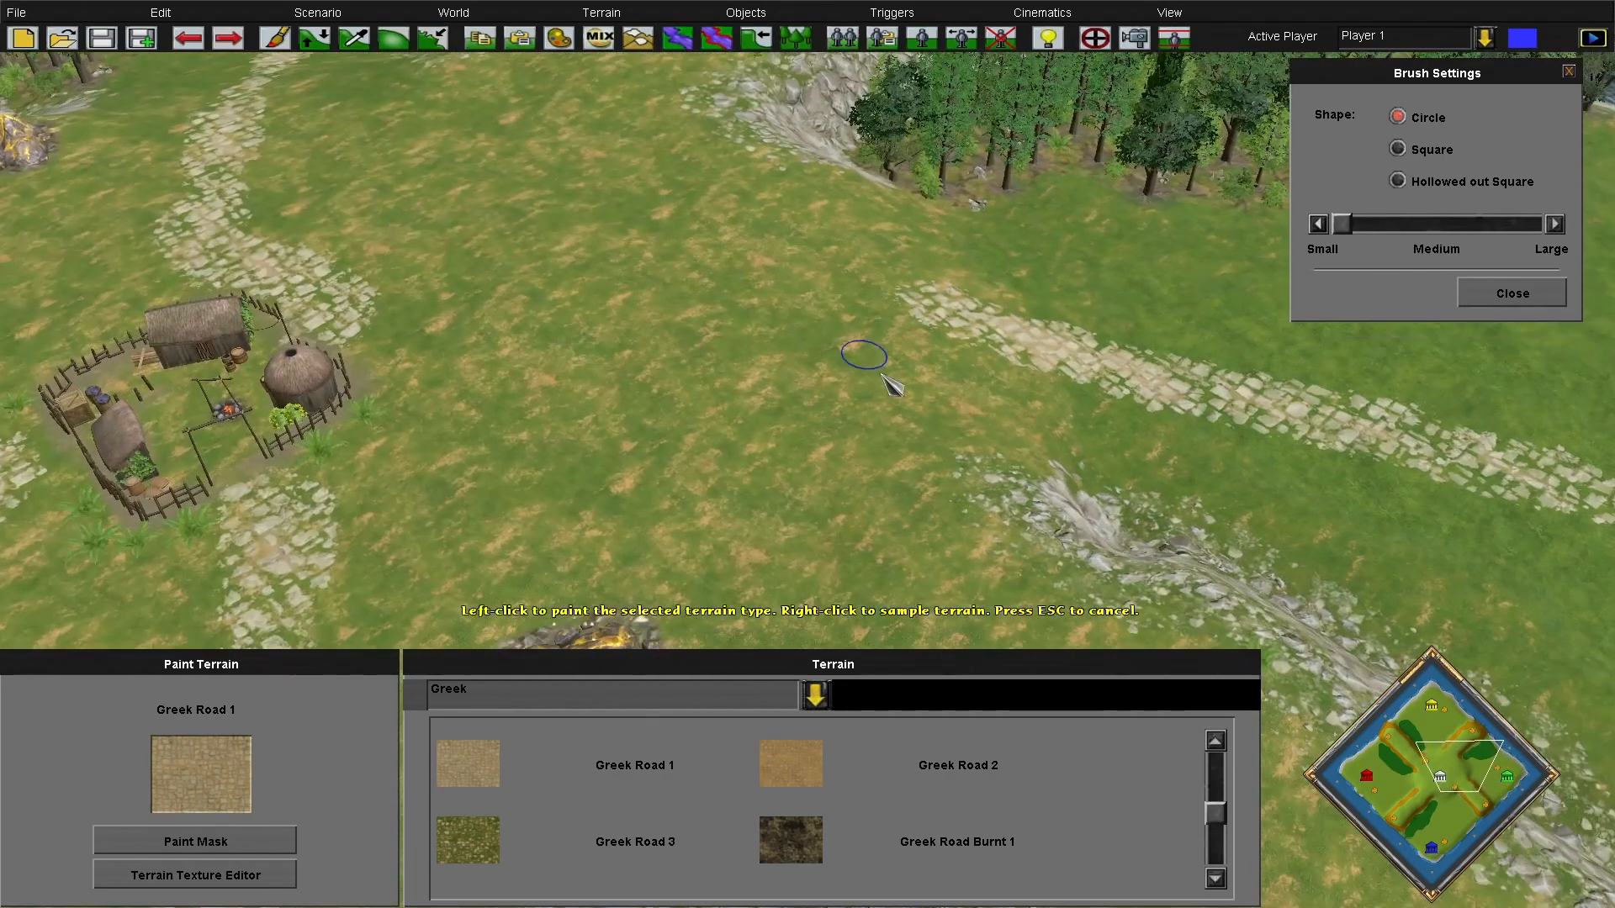
pyautogui.moveTo(956, 335)
pyautogui.mouseDown()
pyautogui.moveTo(850, 303)
pyautogui.moveTo(432, 288)
pyautogui.moveTo(225, 407)
pyautogui.mouseUp()
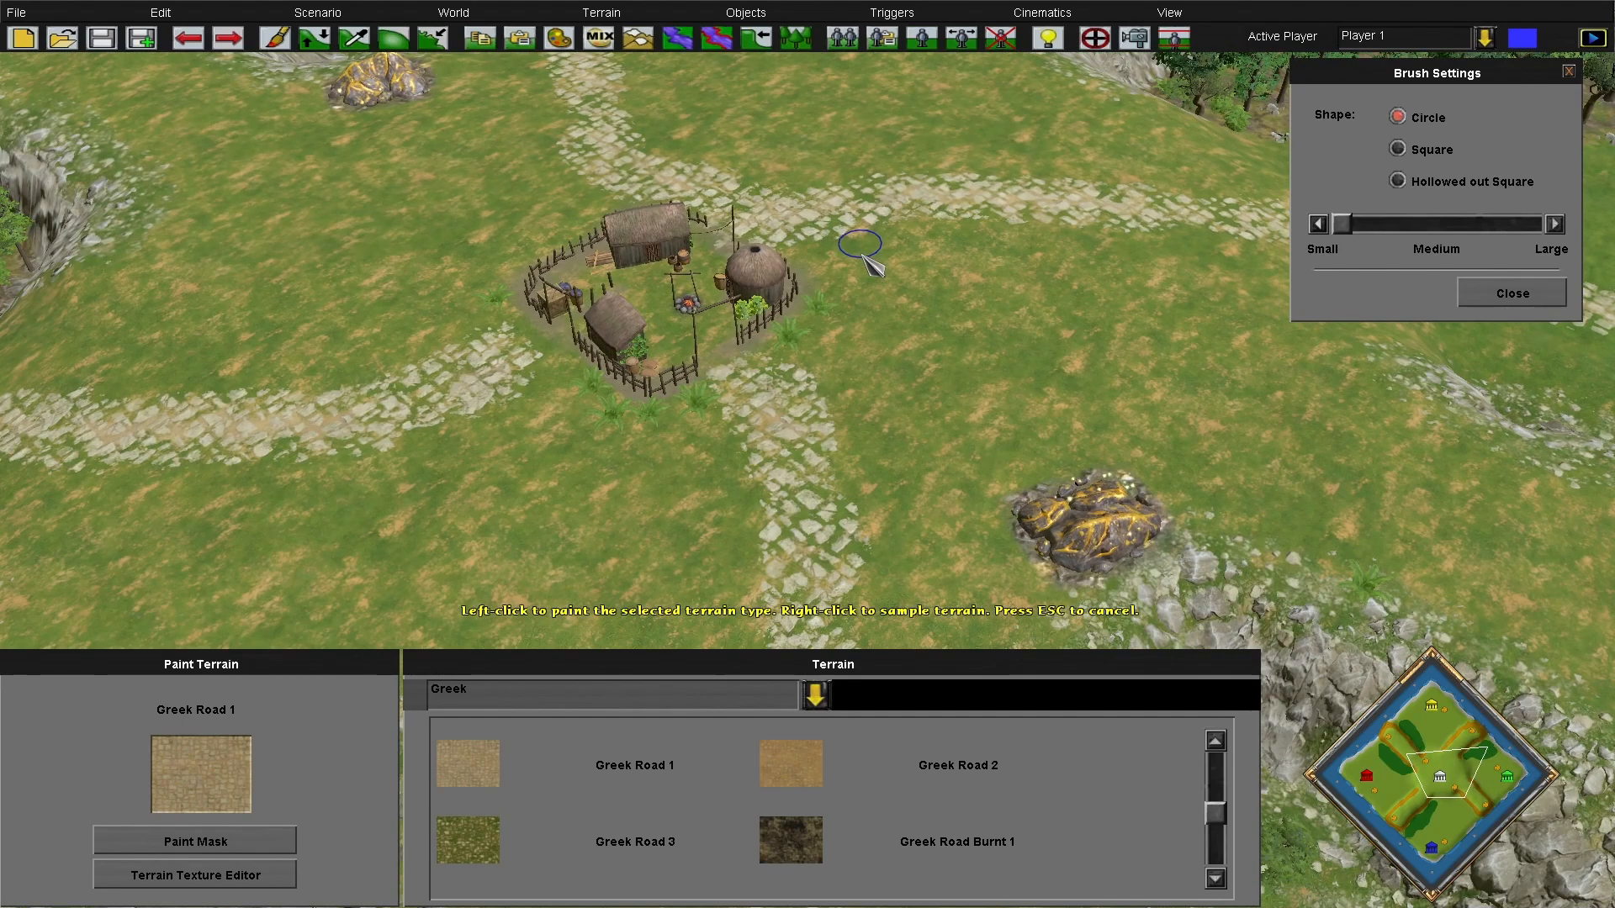
pyautogui.moveTo(839, 241)
pyautogui.mouseDown()
pyautogui.moveTo(858, 279)
pyautogui.moveTo(839, 336)
pyautogui.moveTo(767, 405)
pyautogui.mouseUp()
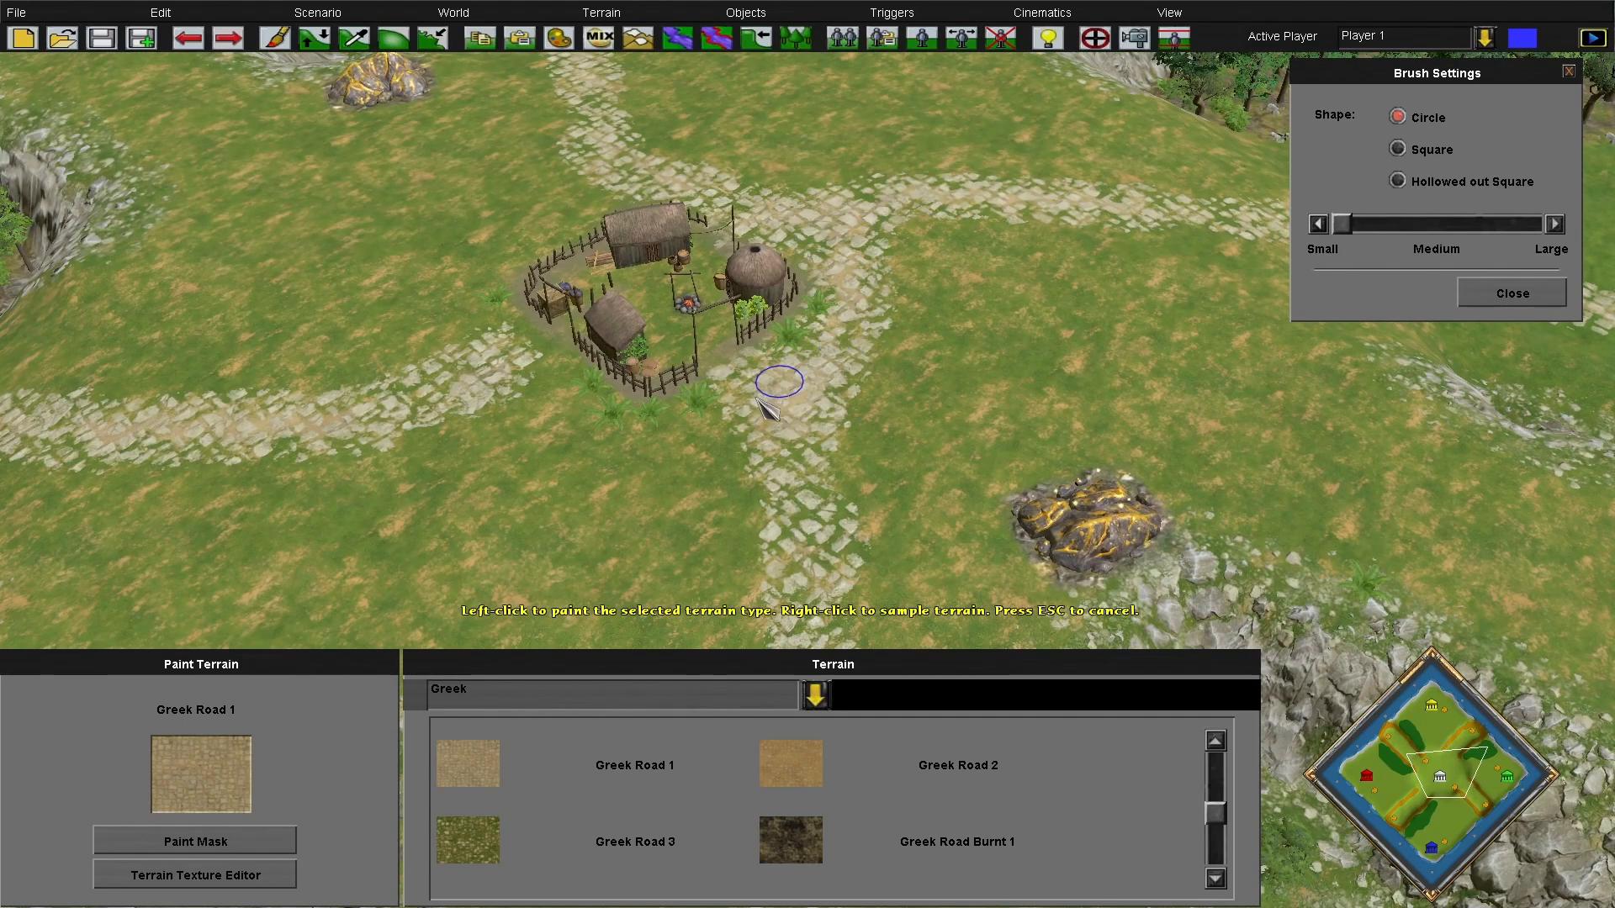
pyautogui.moveTo(579, 418); pyautogui.dragTo(710, 432)
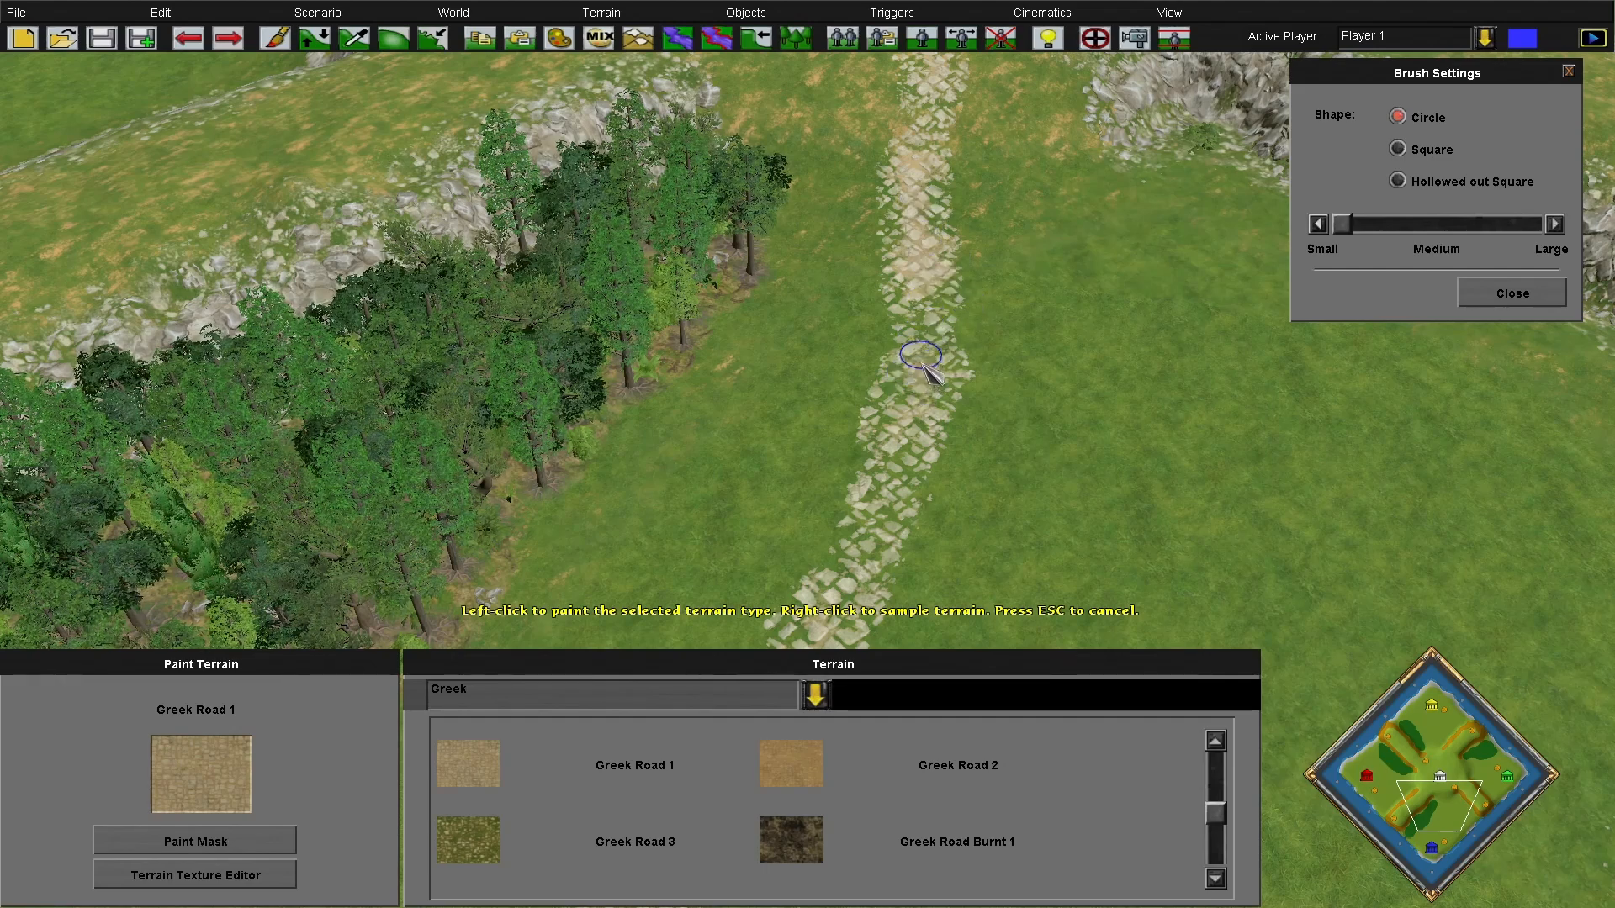
# Break up the blue settlement's road with gaps and ragged edges by painting Greek Grass 2 over parts of it
pyautogui.rightClick(1059, 322)
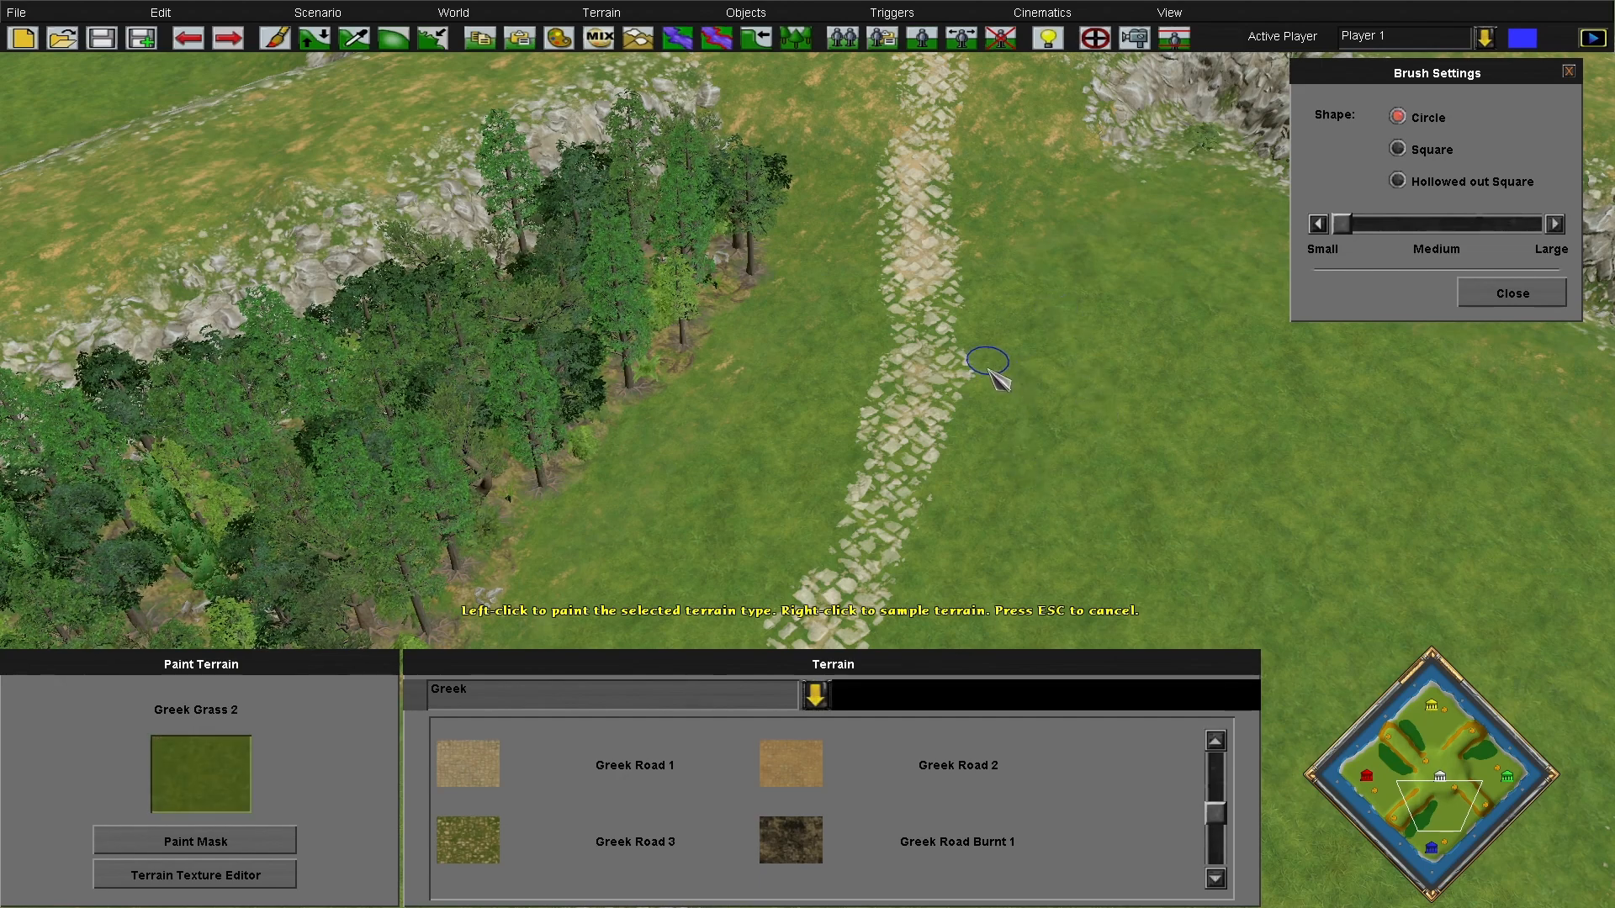
pyautogui.moveTo(963, 386); pyautogui.dragTo(953, 378)
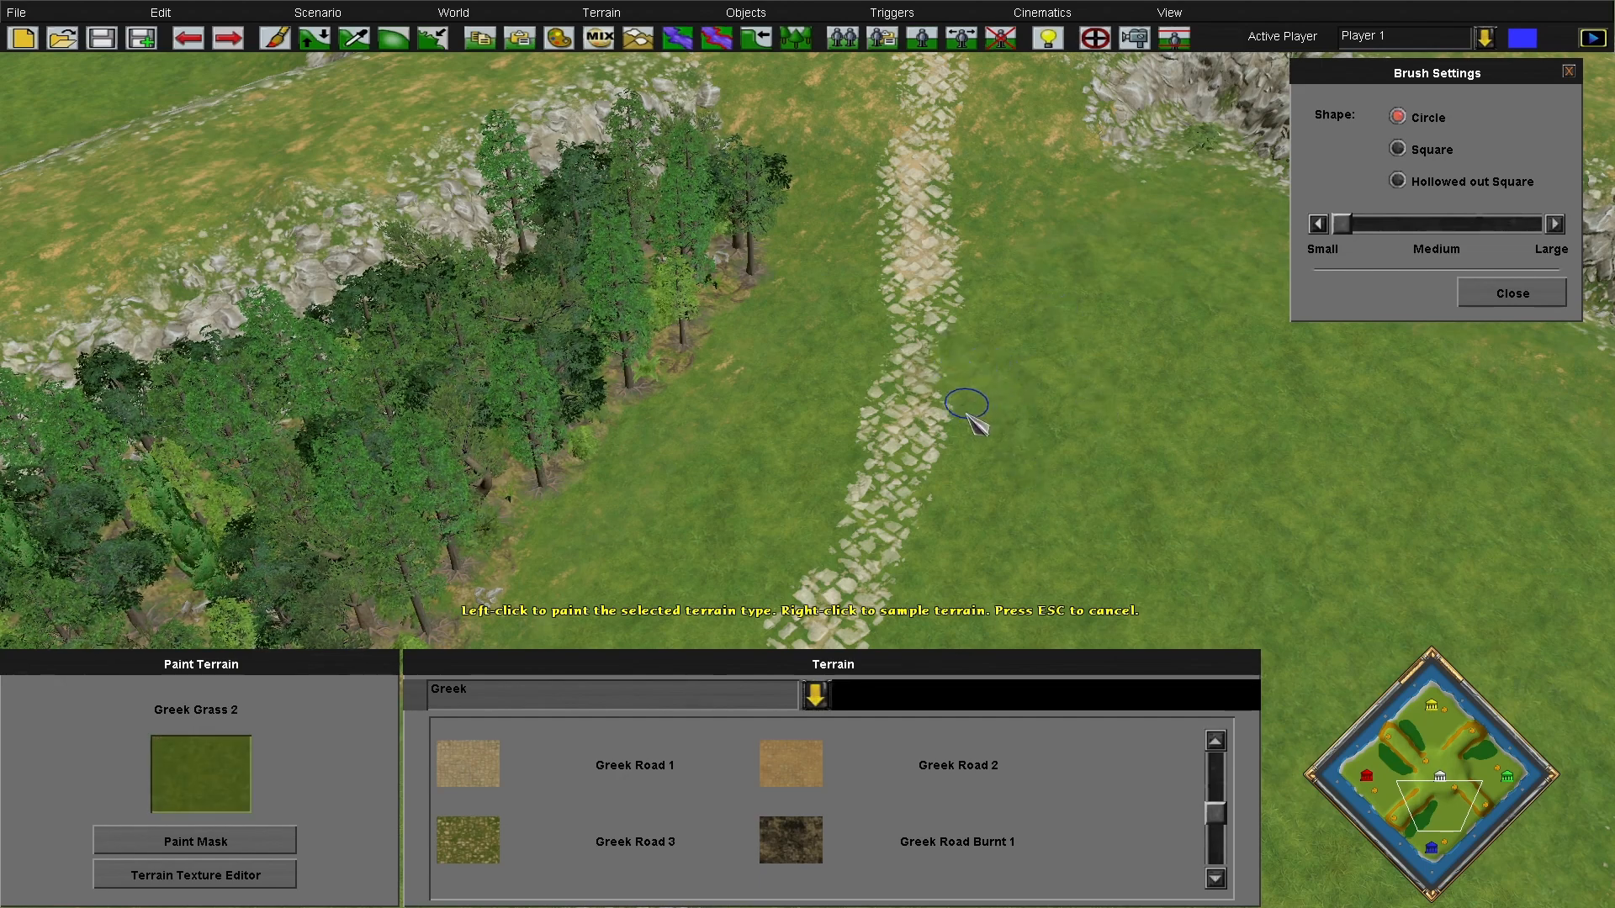
pyautogui.press('Down')
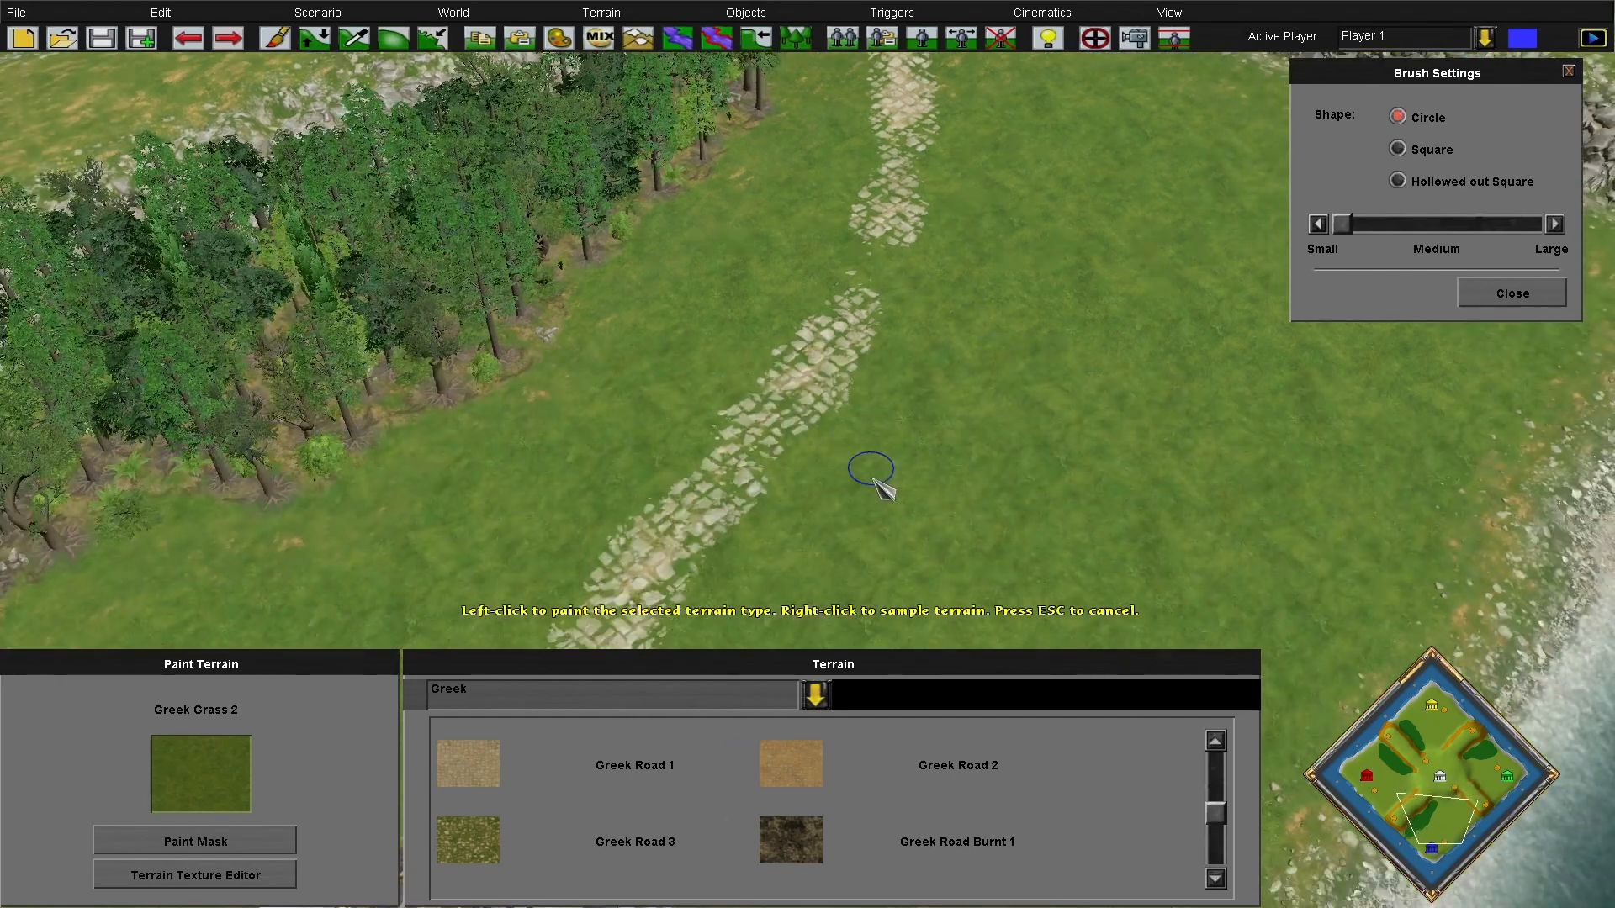
pyautogui.moveTo(789, 436); pyautogui.dragTo(734, 467)
pyautogui.press('Down')
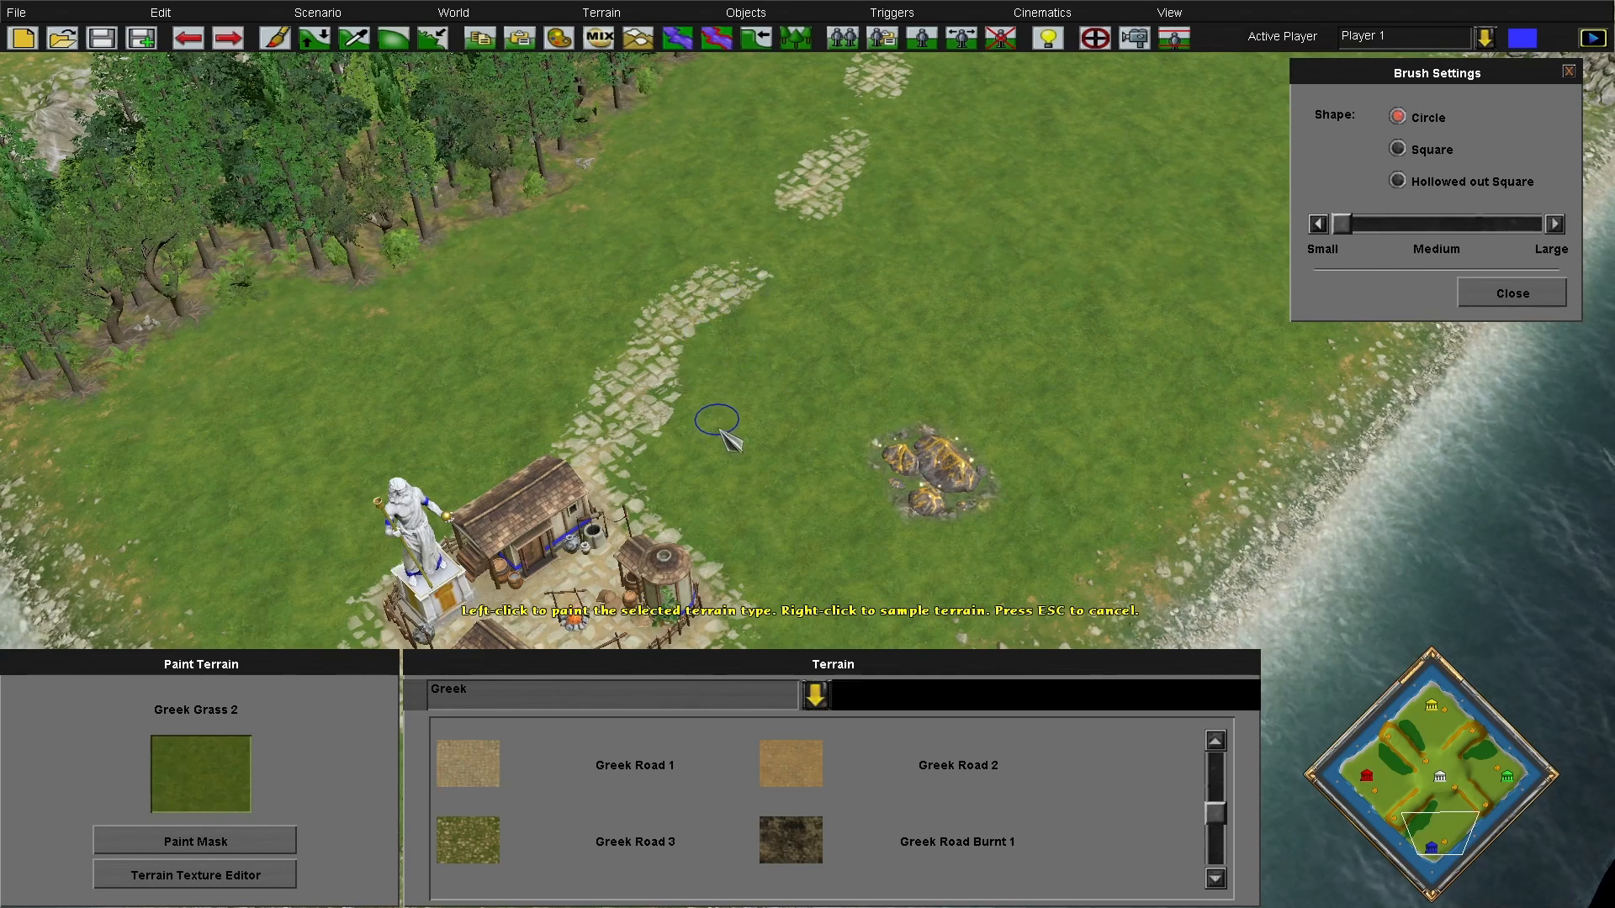
pyautogui.moveTo(1139, 4)
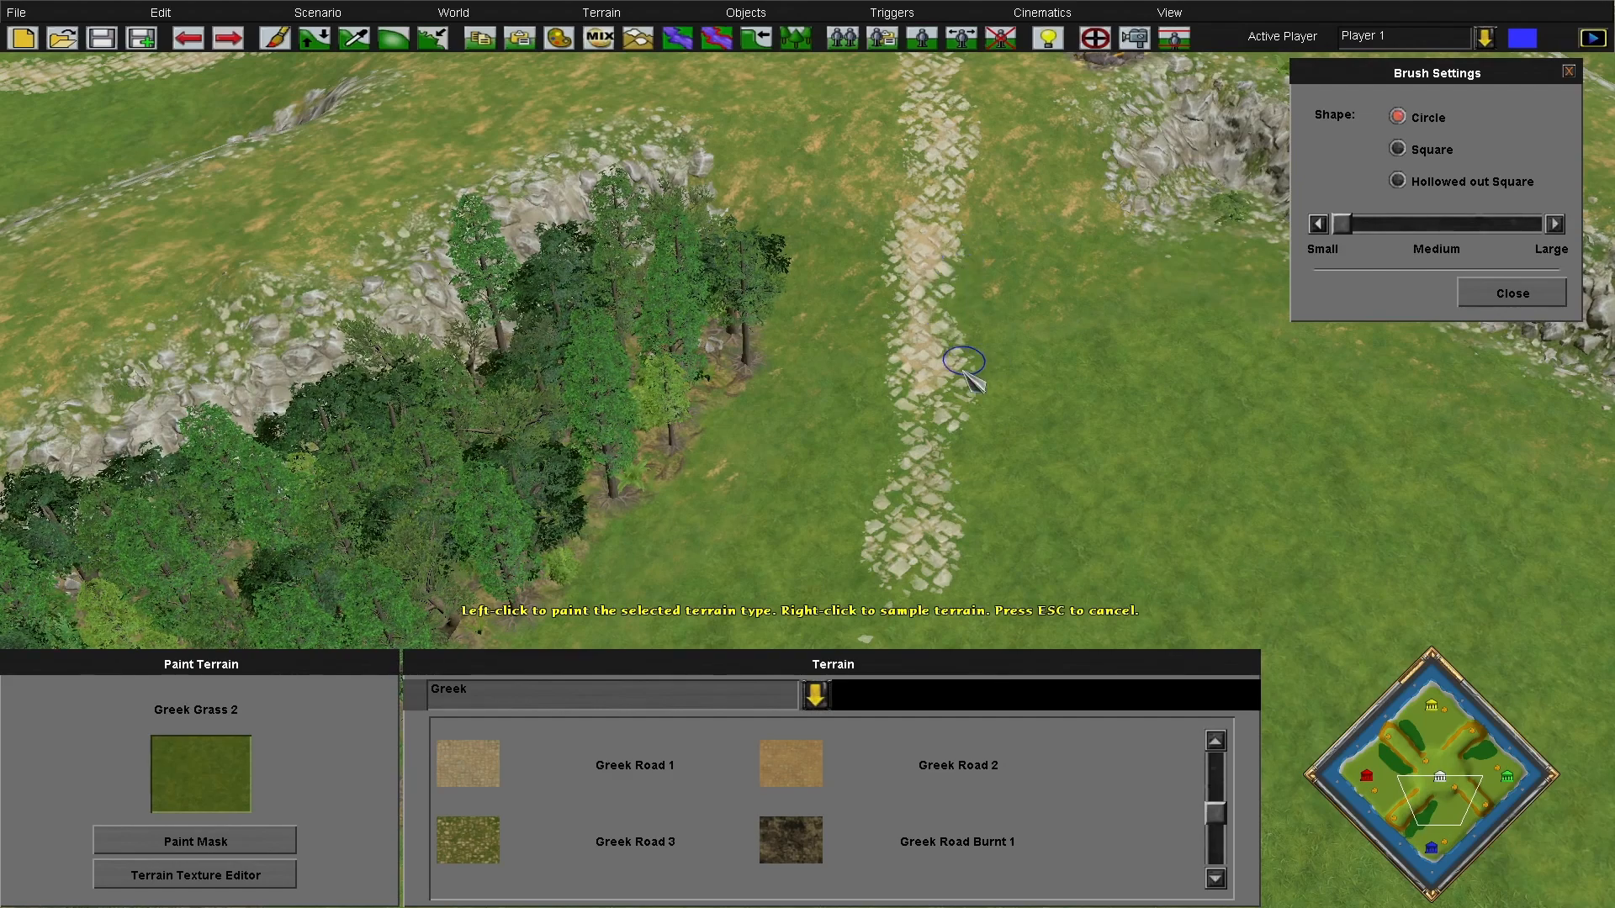
pyautogui.click(938, 375)
# Paint Greek Grass 2 over parts of the red settlement's road to open gaps and thin its edges
pyautogui.moveTo(1435, 805); pyautogui.dragTo(1362, 762)
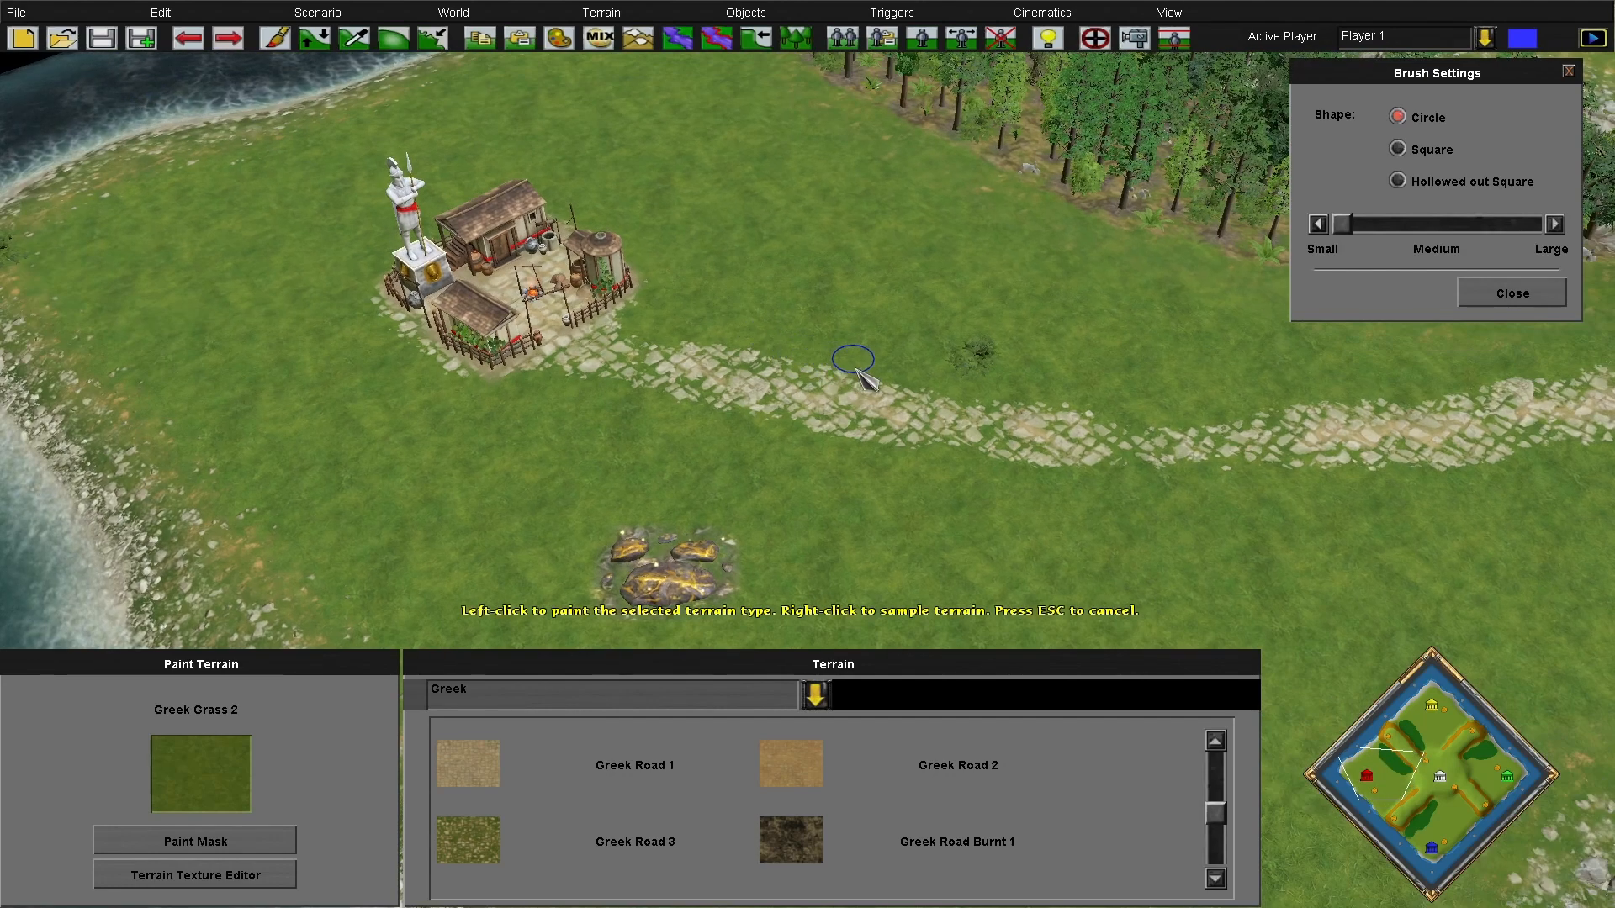
pyautogui.moveTo(864, 387); pyautogui.dragTo(837, 386)
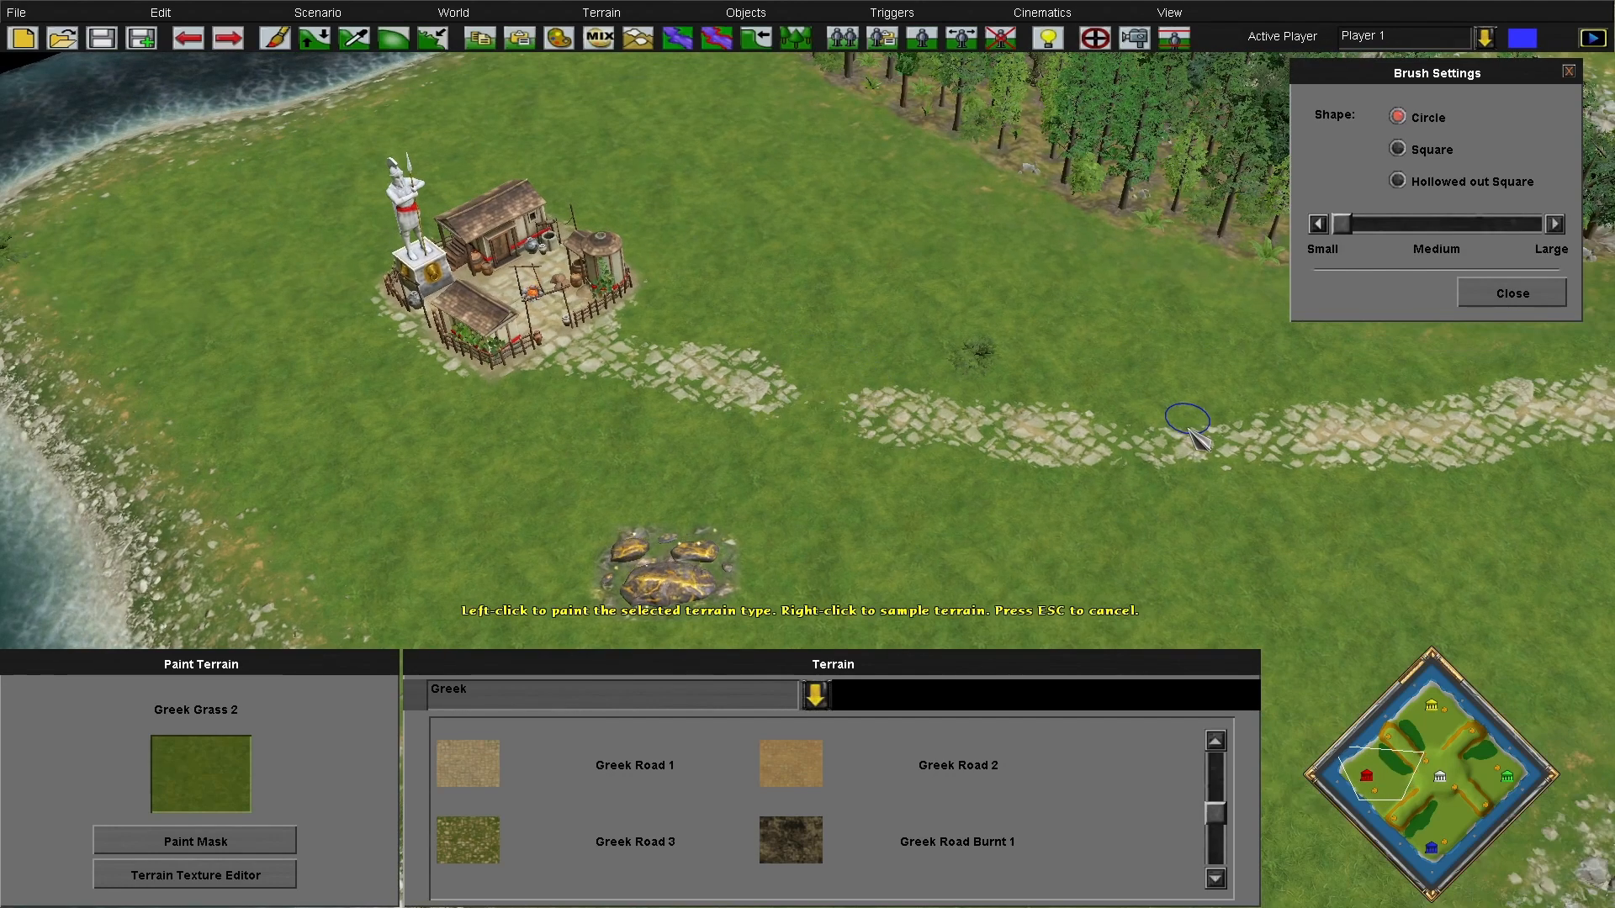
pyautogui.moveTo(1257, 412); pyautogui.dragTo(1412, 395)
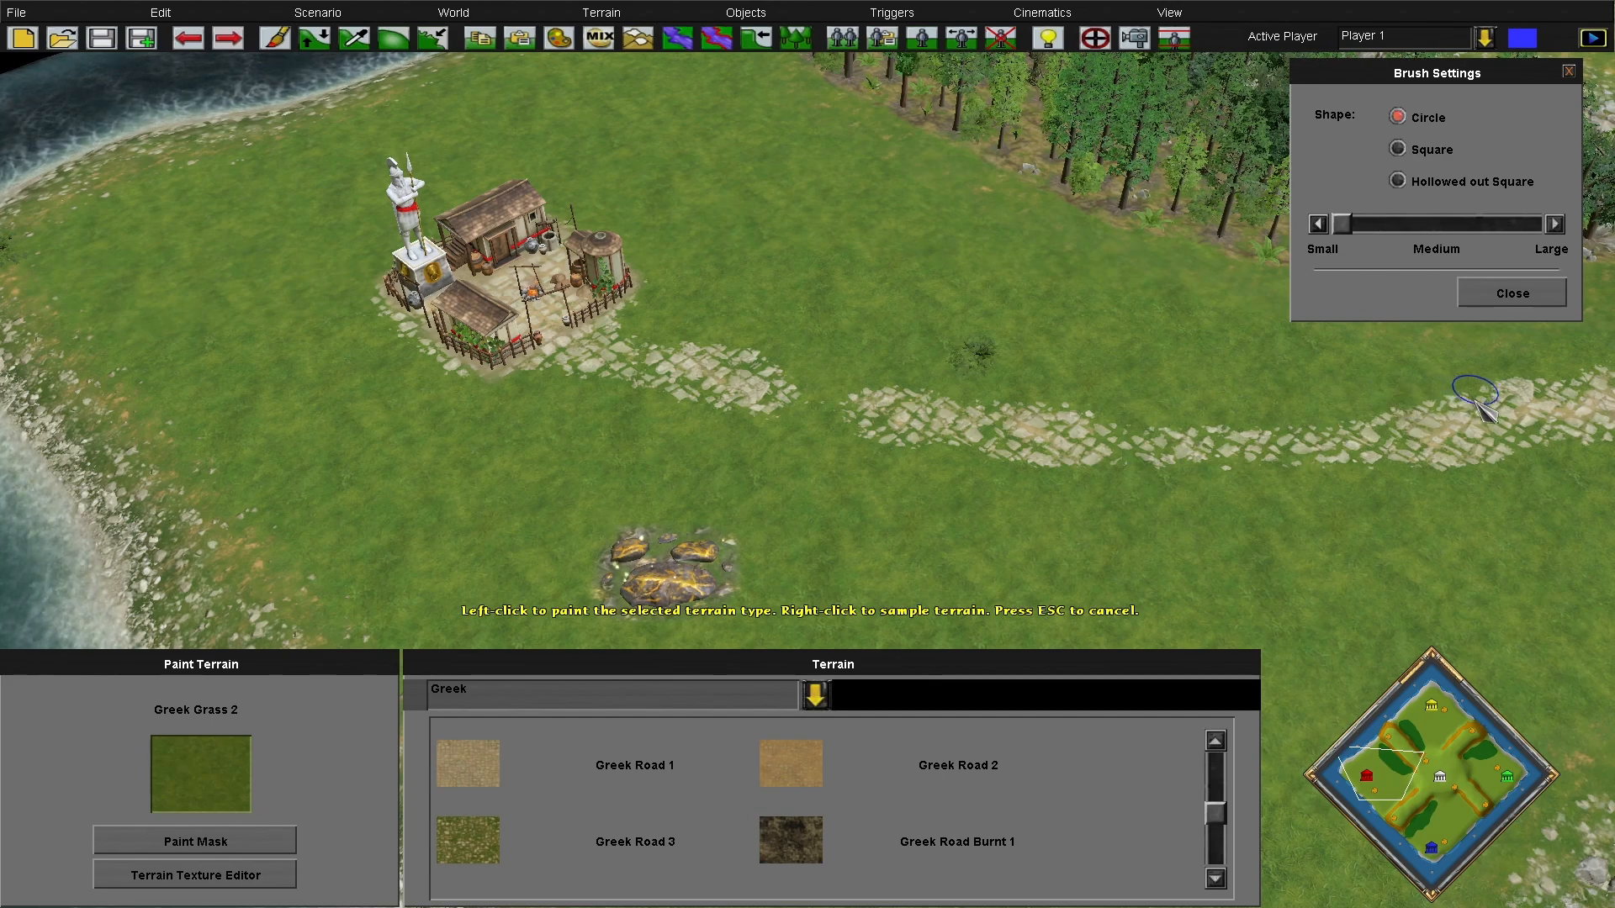
pyautogui.moveTo(1472, 396); pyautogui.dragTo(925, 425, button='middle')
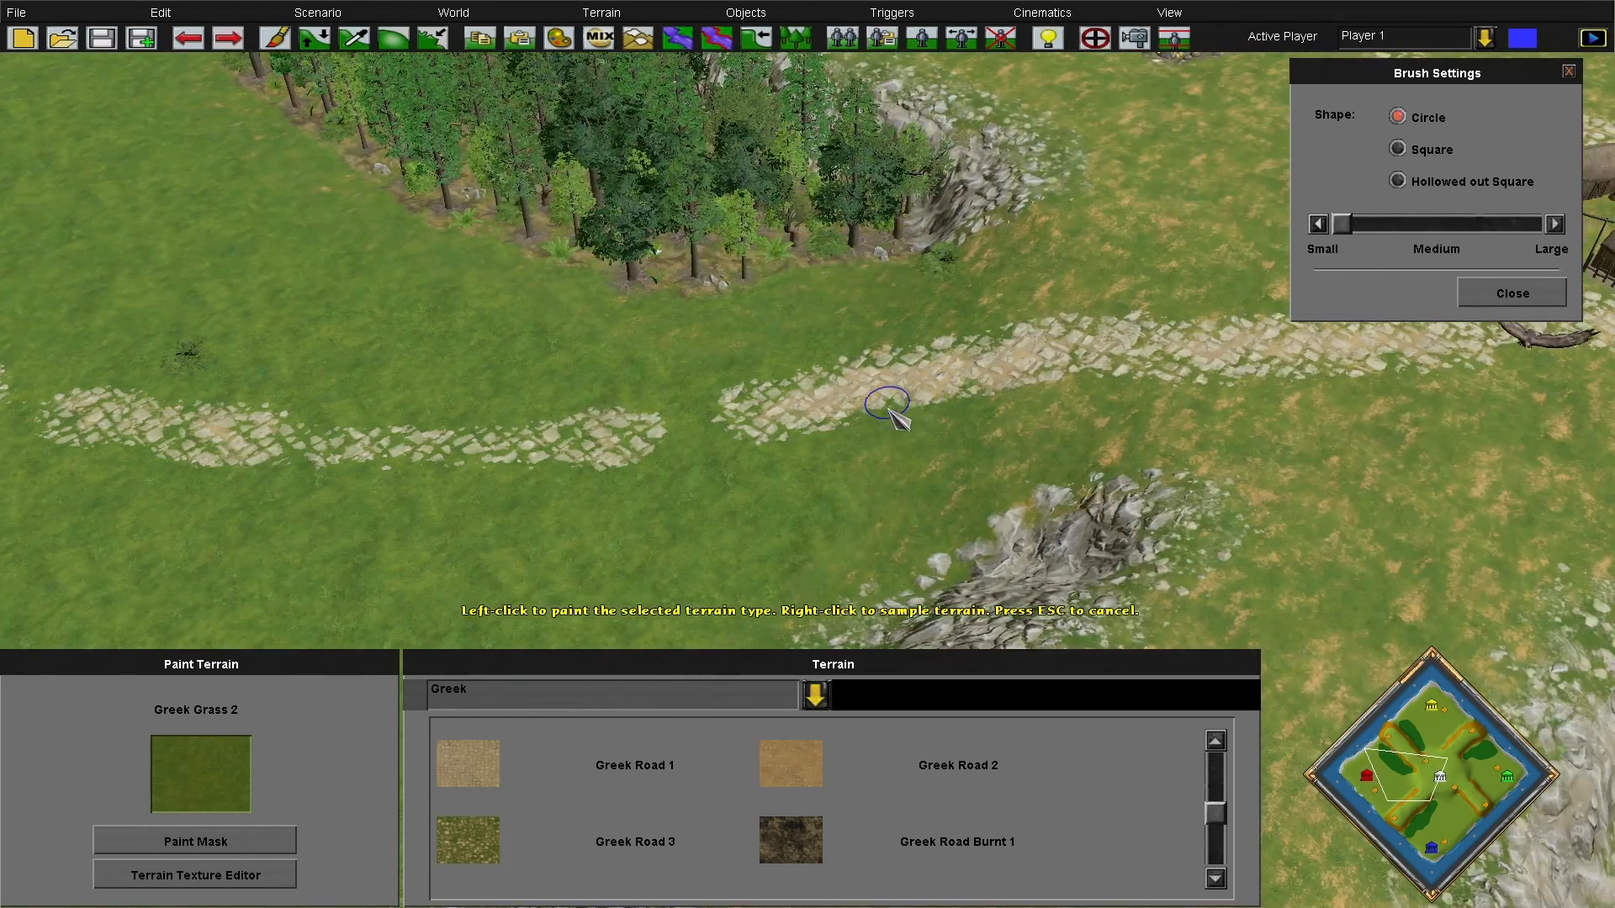
pyautogui.moveTo(1609, 249)
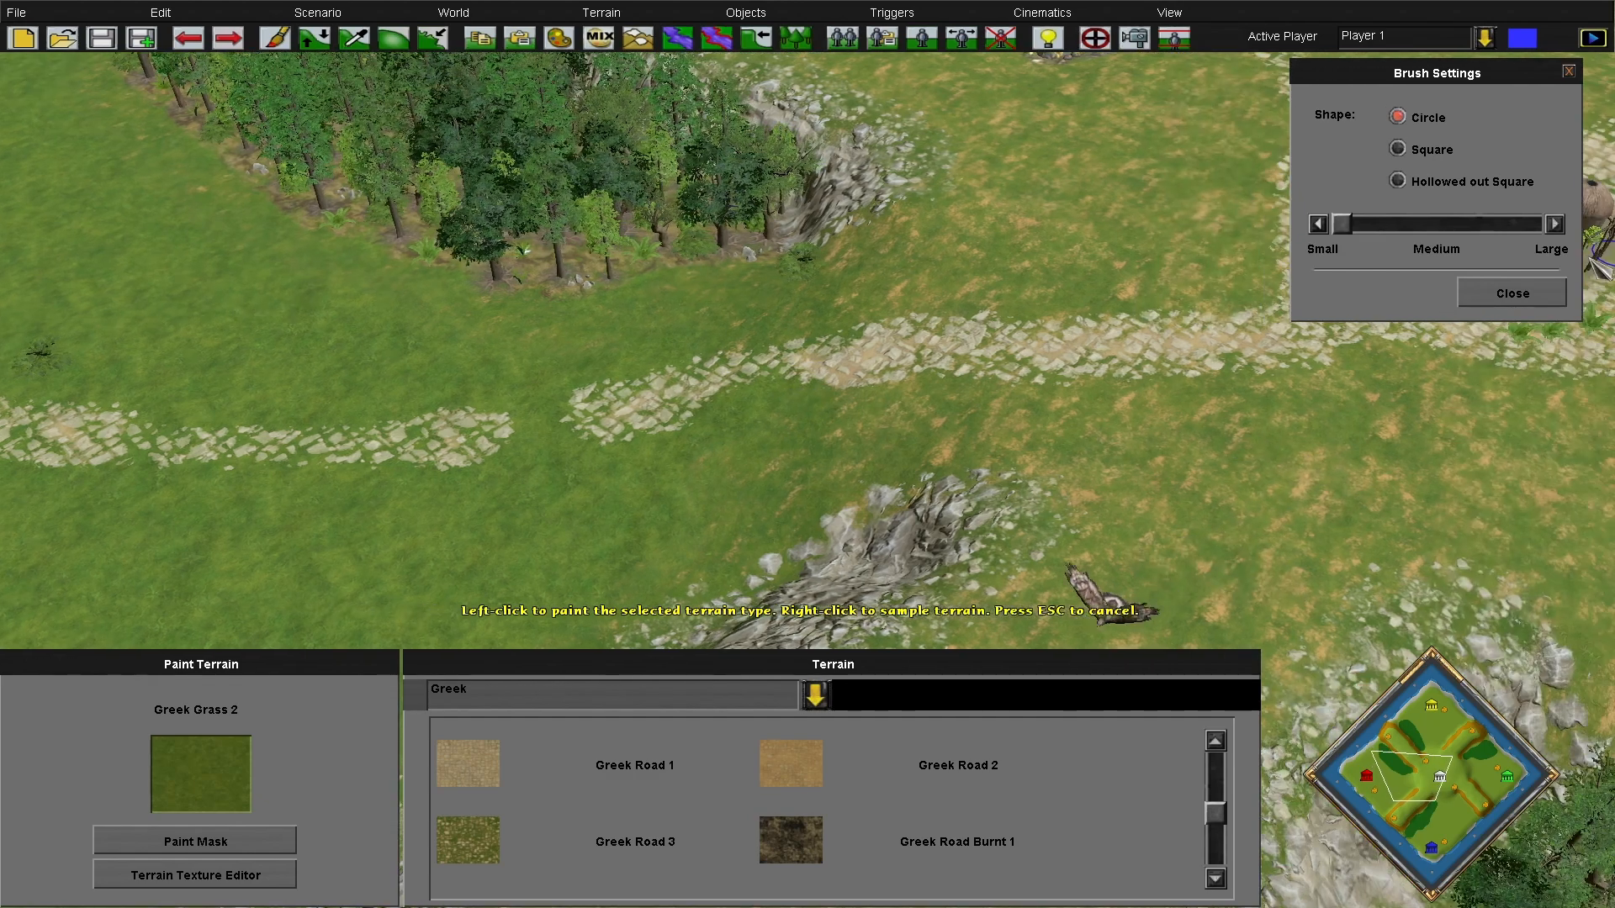
pyautogui.moveTo(1612, 3)
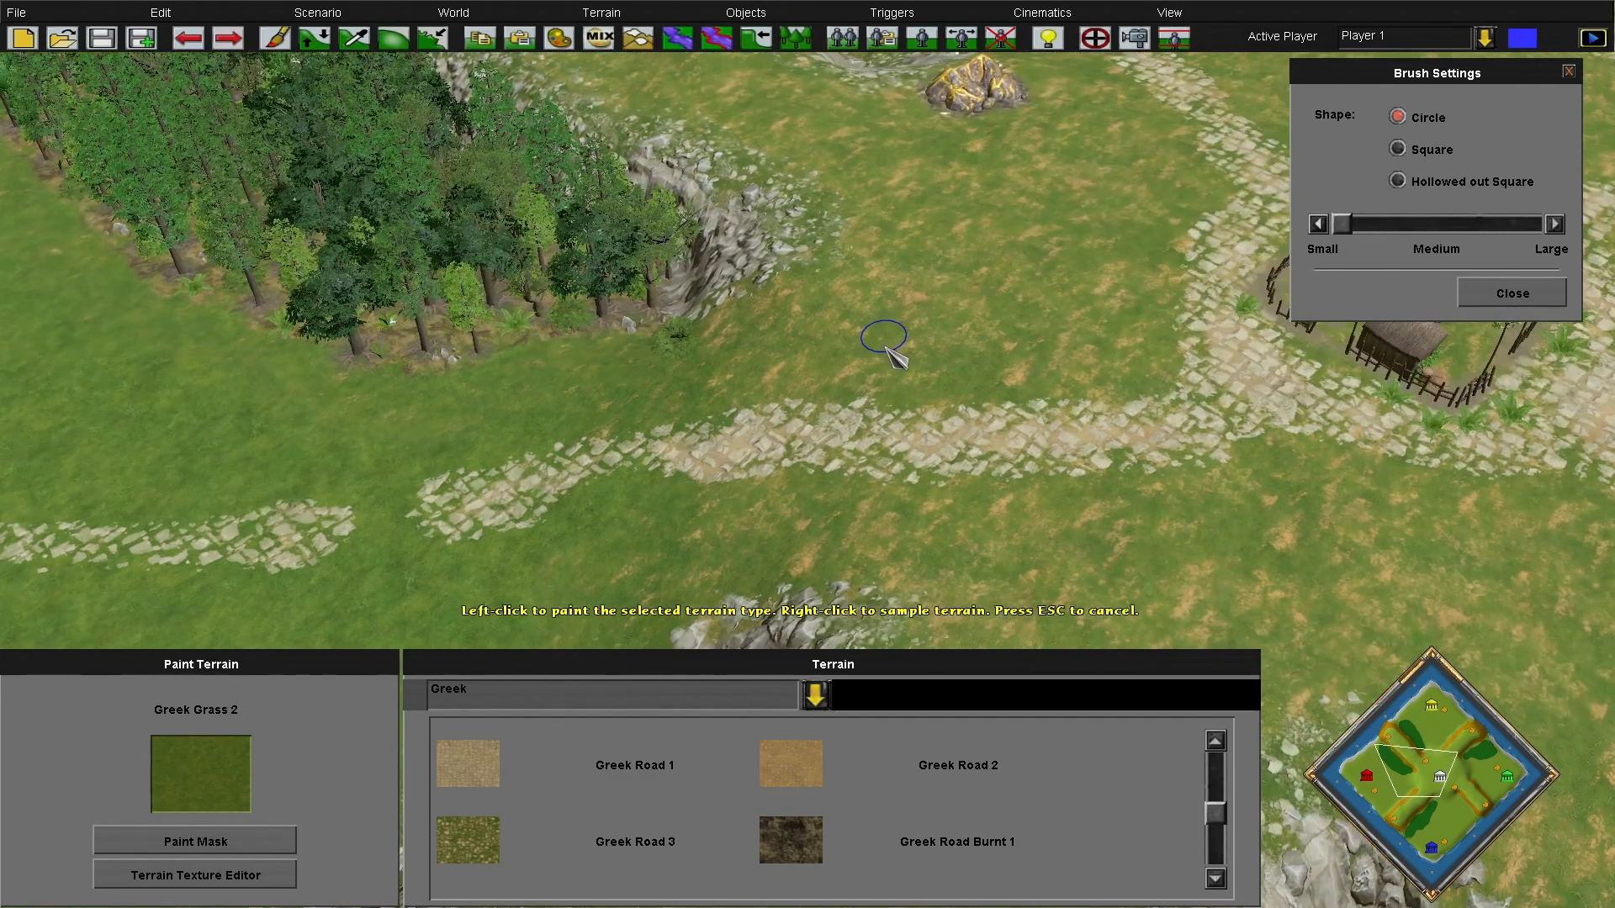
# Sample Greek Grass 2 and paint it over parts of the yellow settlement's road to open a gap and roughen the edges
pyautogui.rightClick(918, 326)
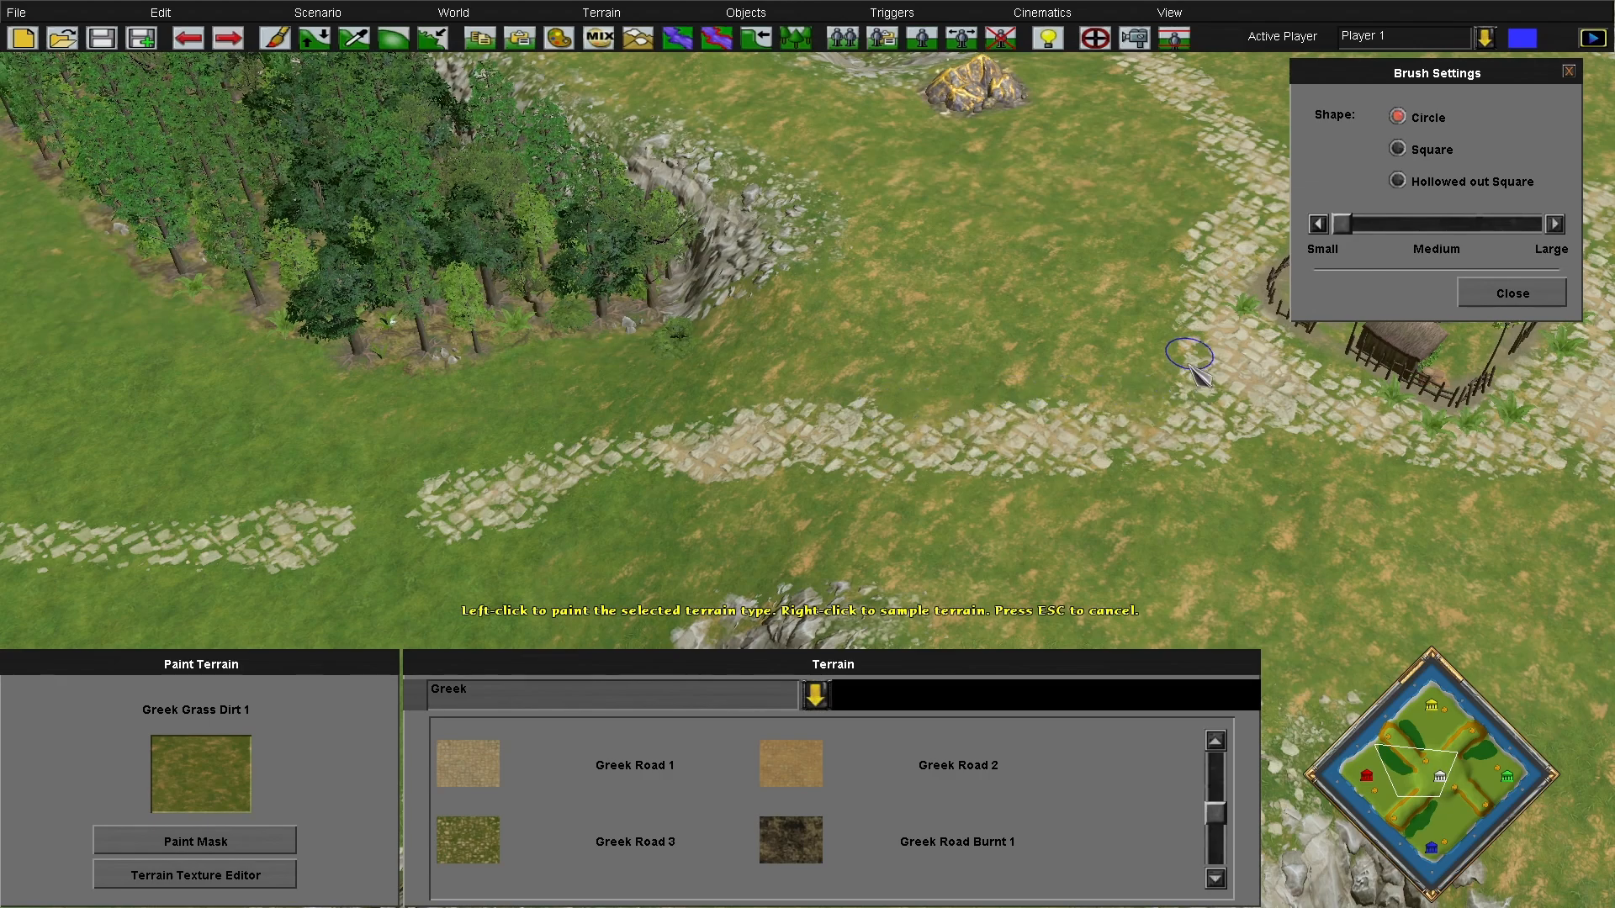
pyautogui.press('Right')
pyautogui.press('Up')
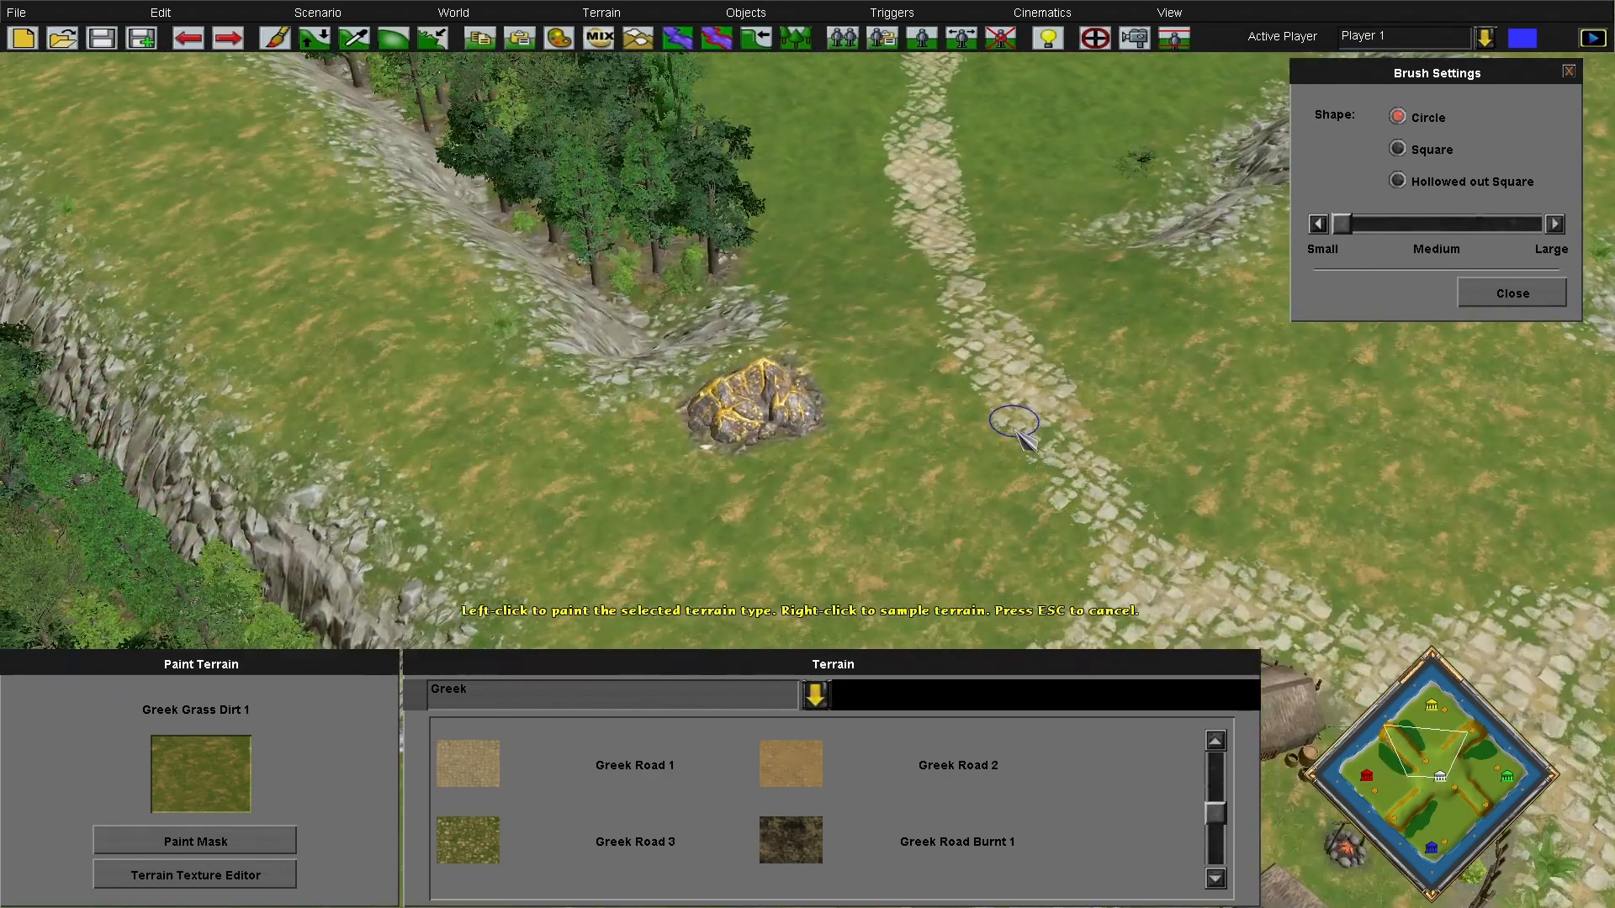
pyautogui.press('Up')
pyautogui.rightClick(1043, 383)
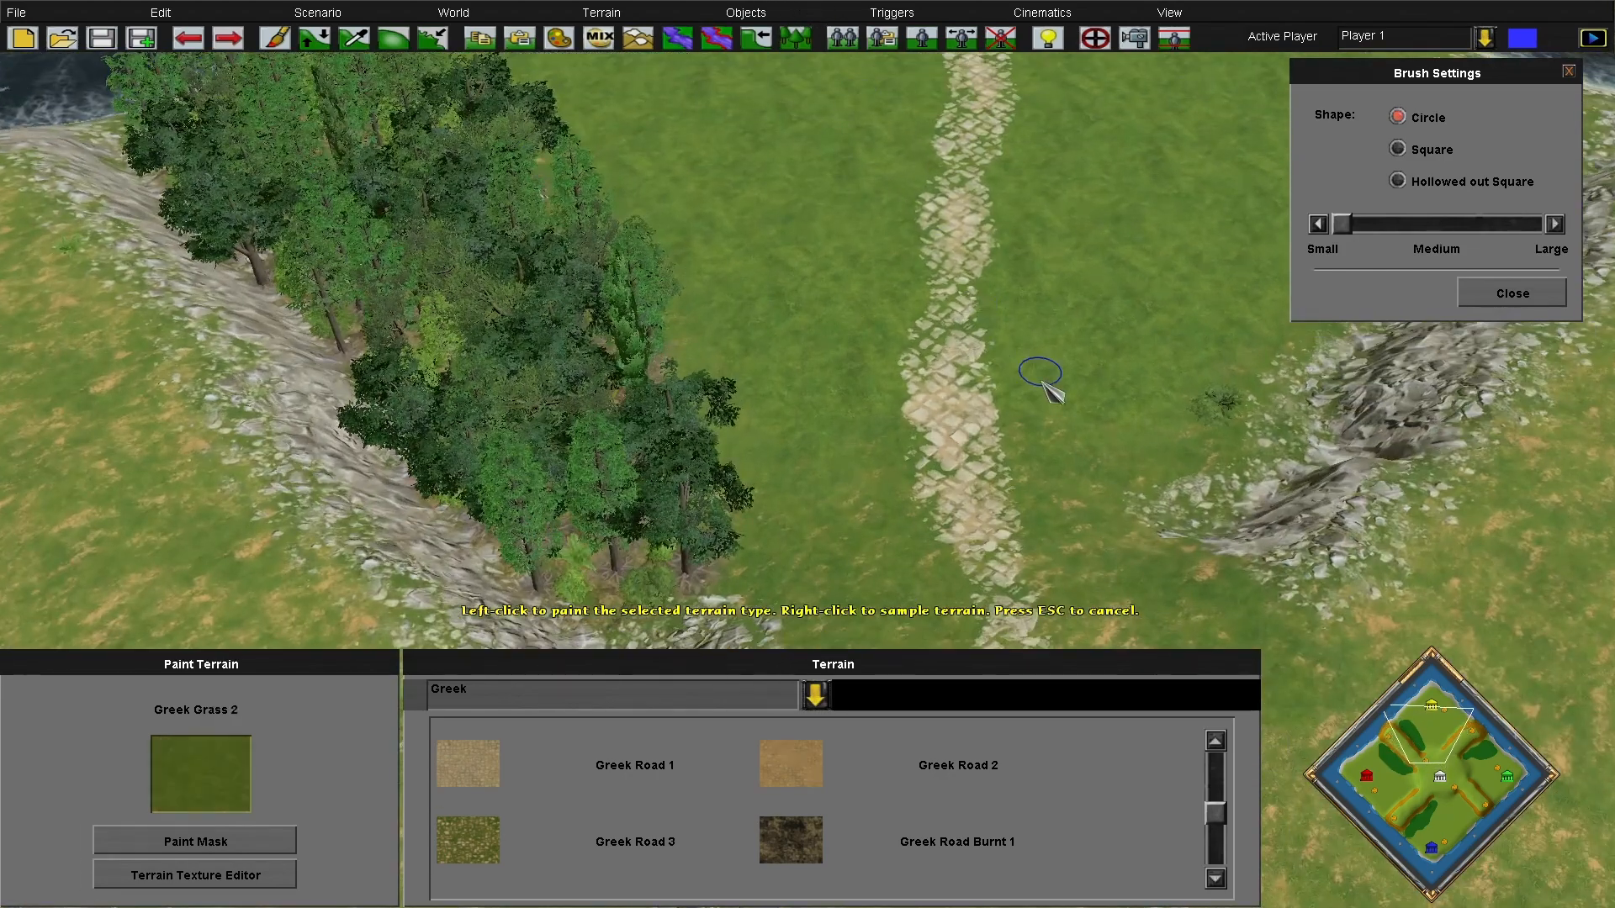
pyautogui.moveTo(1043, 383)
pyautogui.mouseDown()
pyautogui.moveTo(967, 361)
pyautogui.moveTo(1010, 299)
pyautogui.moveTo(1003, 220)
pyautogui.mouseUp()
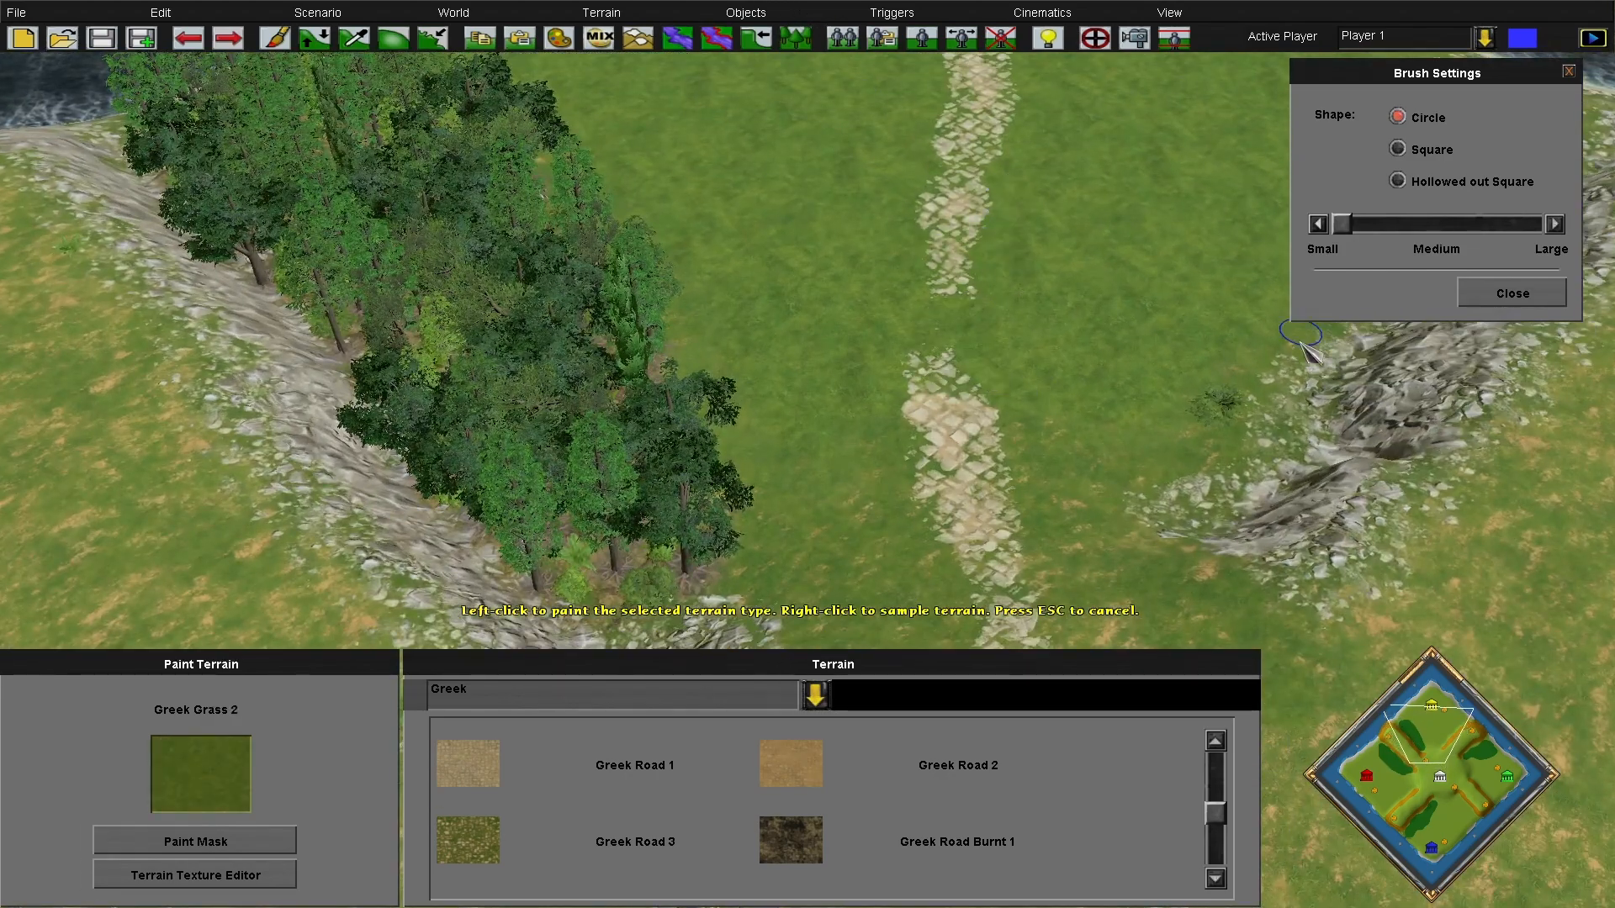
pyautogui.press('Up')
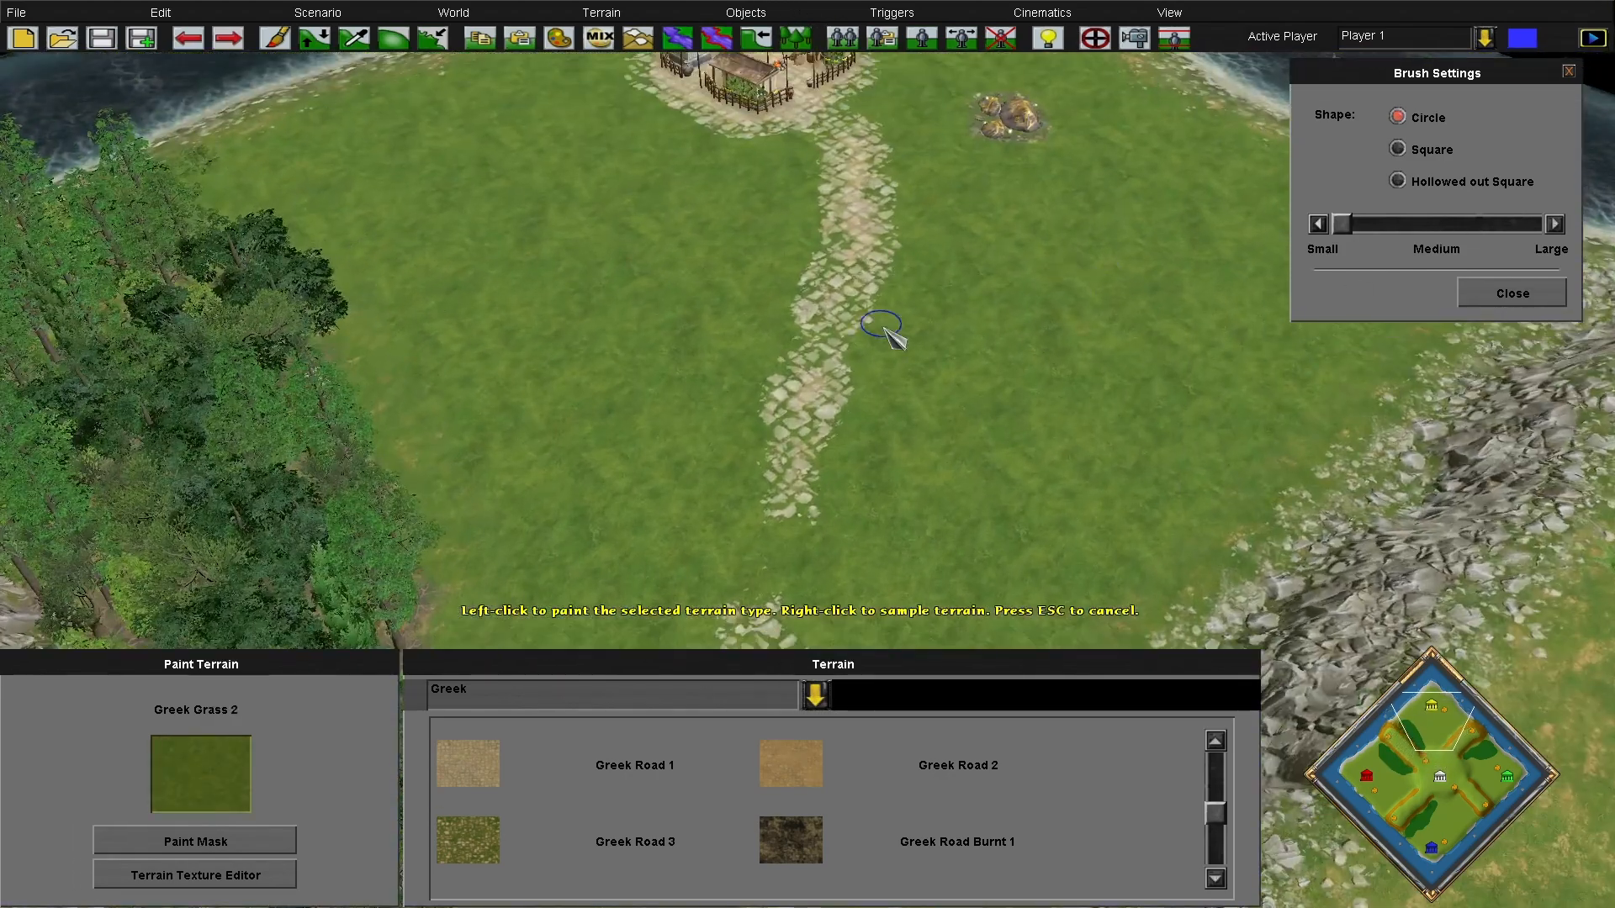
pyautogui.moveTo(885, 331)
pyautogui.mouseDown()
pyautogui.moveTo(896, 223)
pyautogui.moveTo(879, 139)
pyautogui.moveTo(886, 235)
pyautogui.mouseUp()
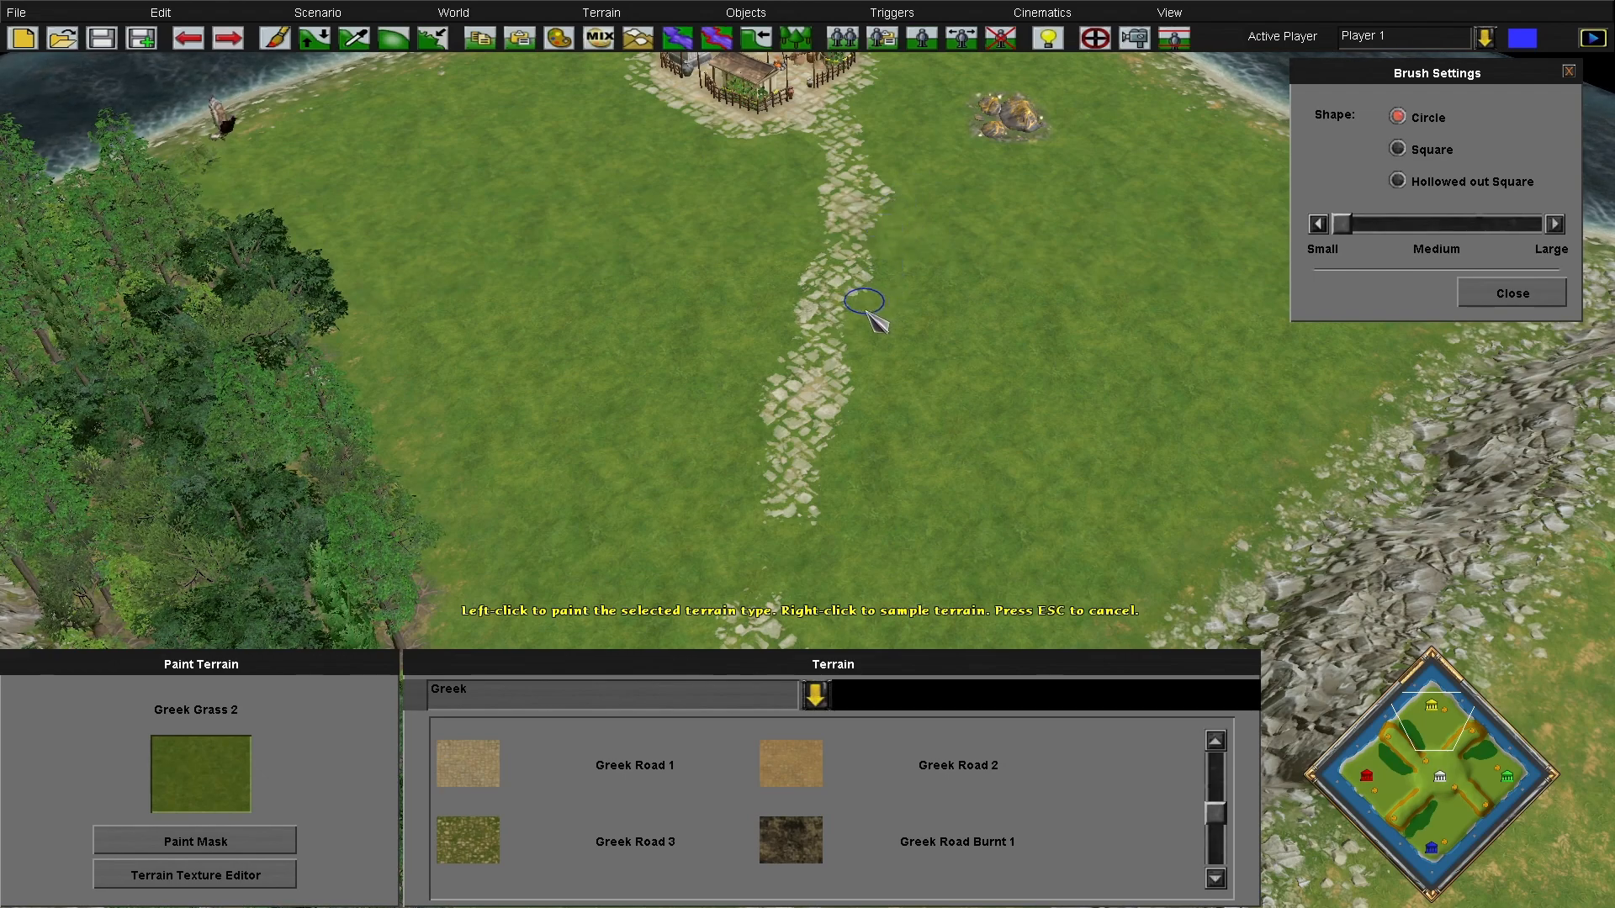
pyautogui.press('Down')
pyautogui.moveTo(813, 387); pyautogui.dragTo(805, 402)
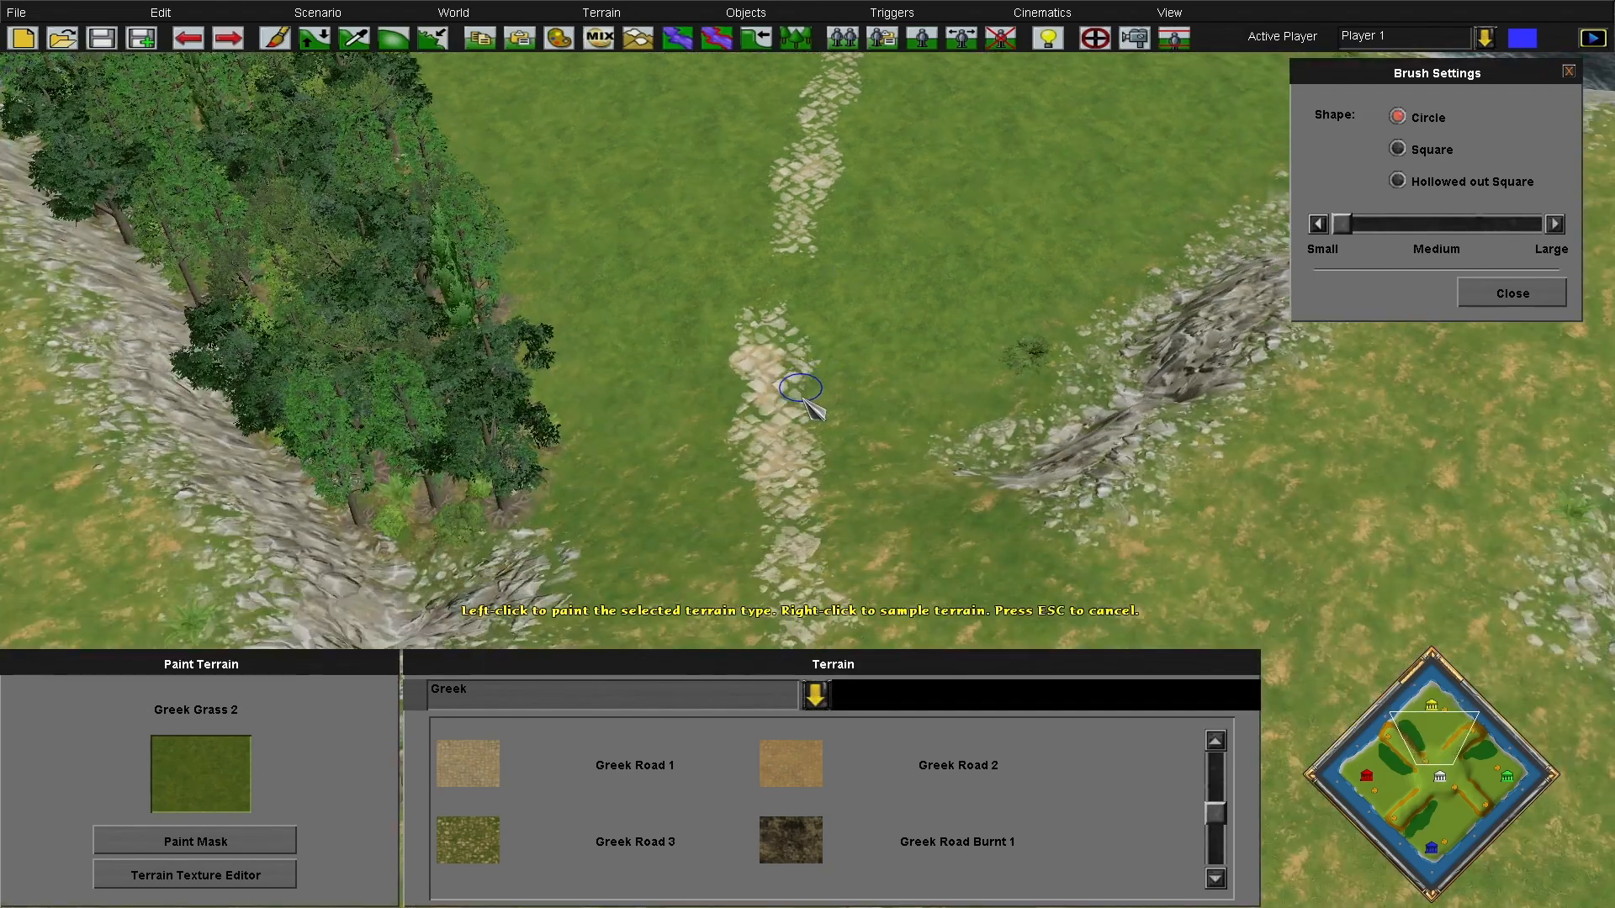
# Break the green settlement's road with a gap and thin its edges using Greek Grass 2
pyautogui.click(1463, 761)
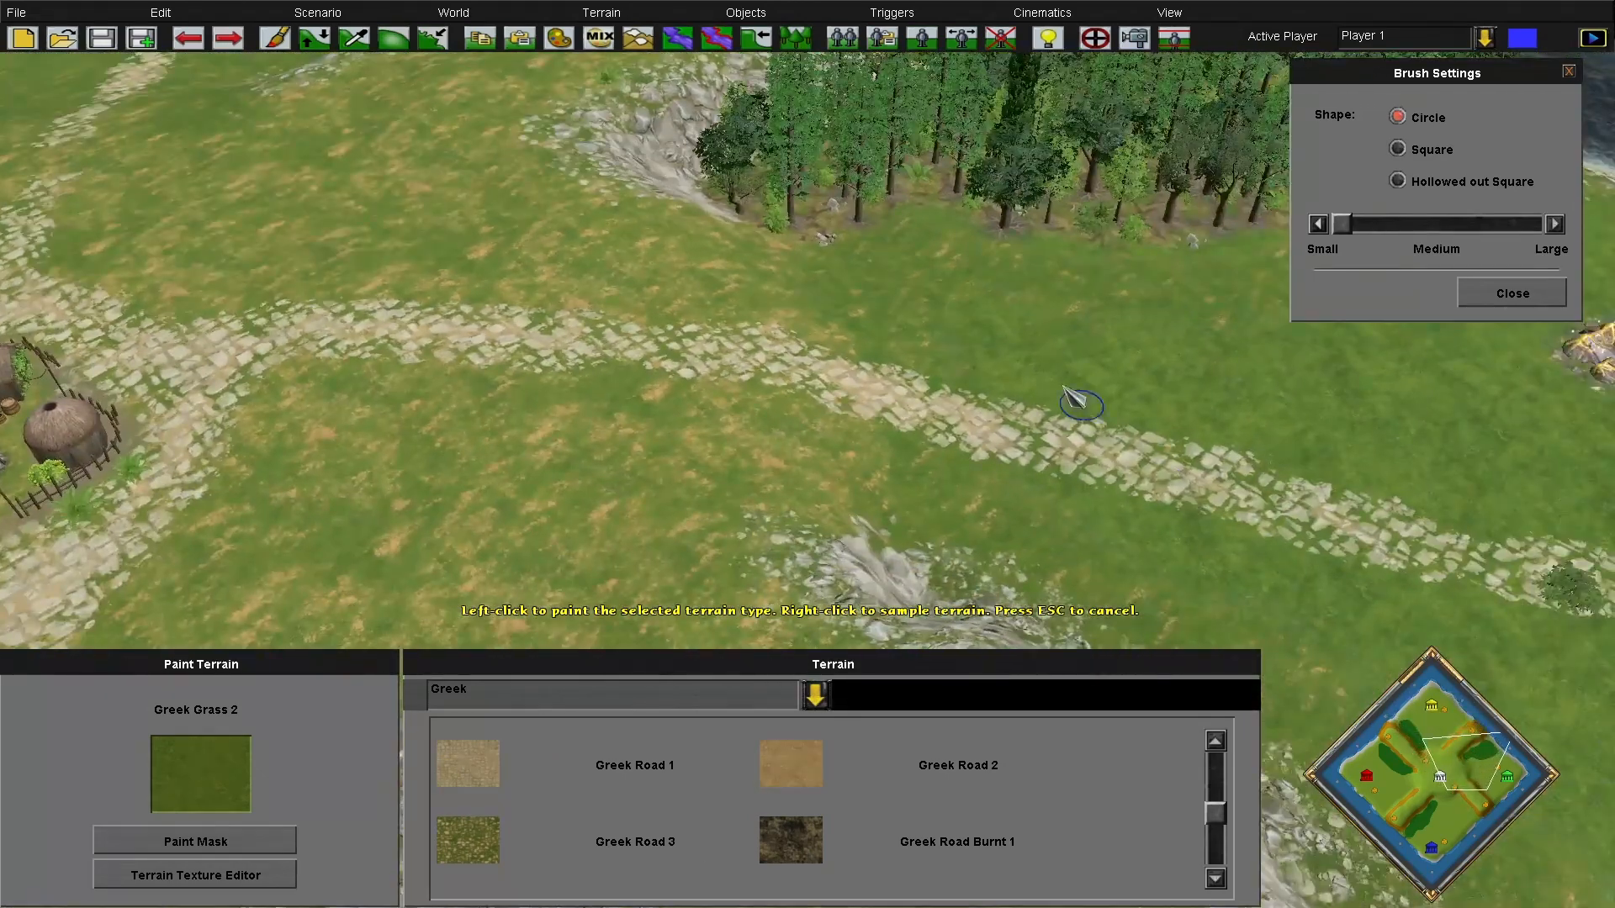
pyautogui.moveTo(1111, 442); pyautogui.dragTo(1164, 455)
pyautogui.moveTo(1422, 546); pyautogui.dragTo(790, 411, button='middle')
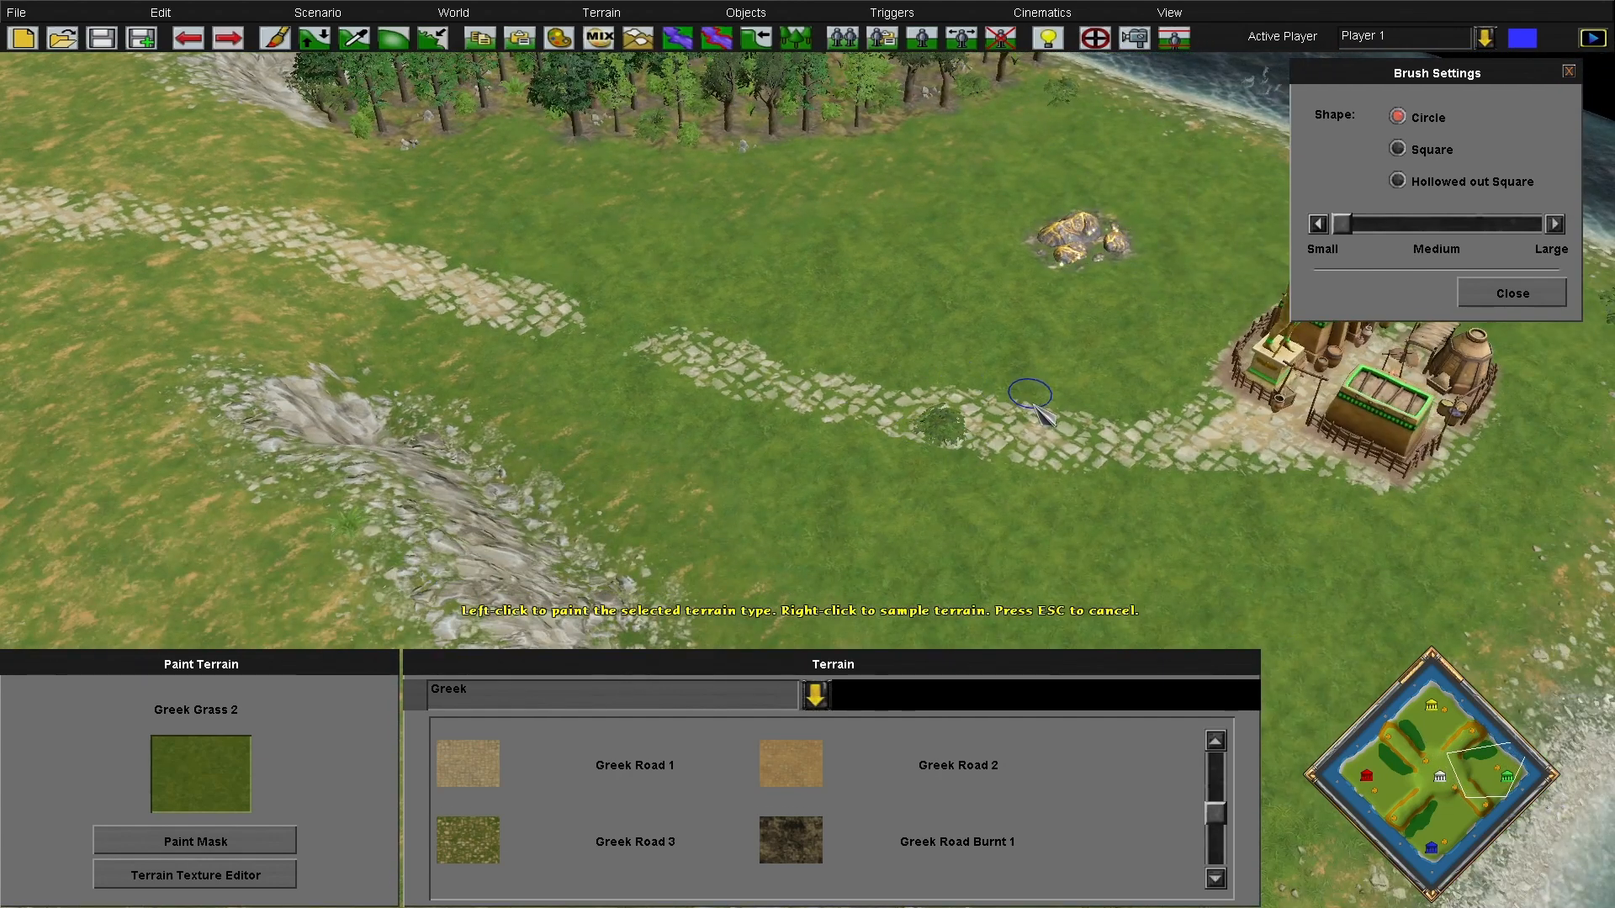
pyautogui.click(1178, 418)
pyautogui.moveTo(2, 210)
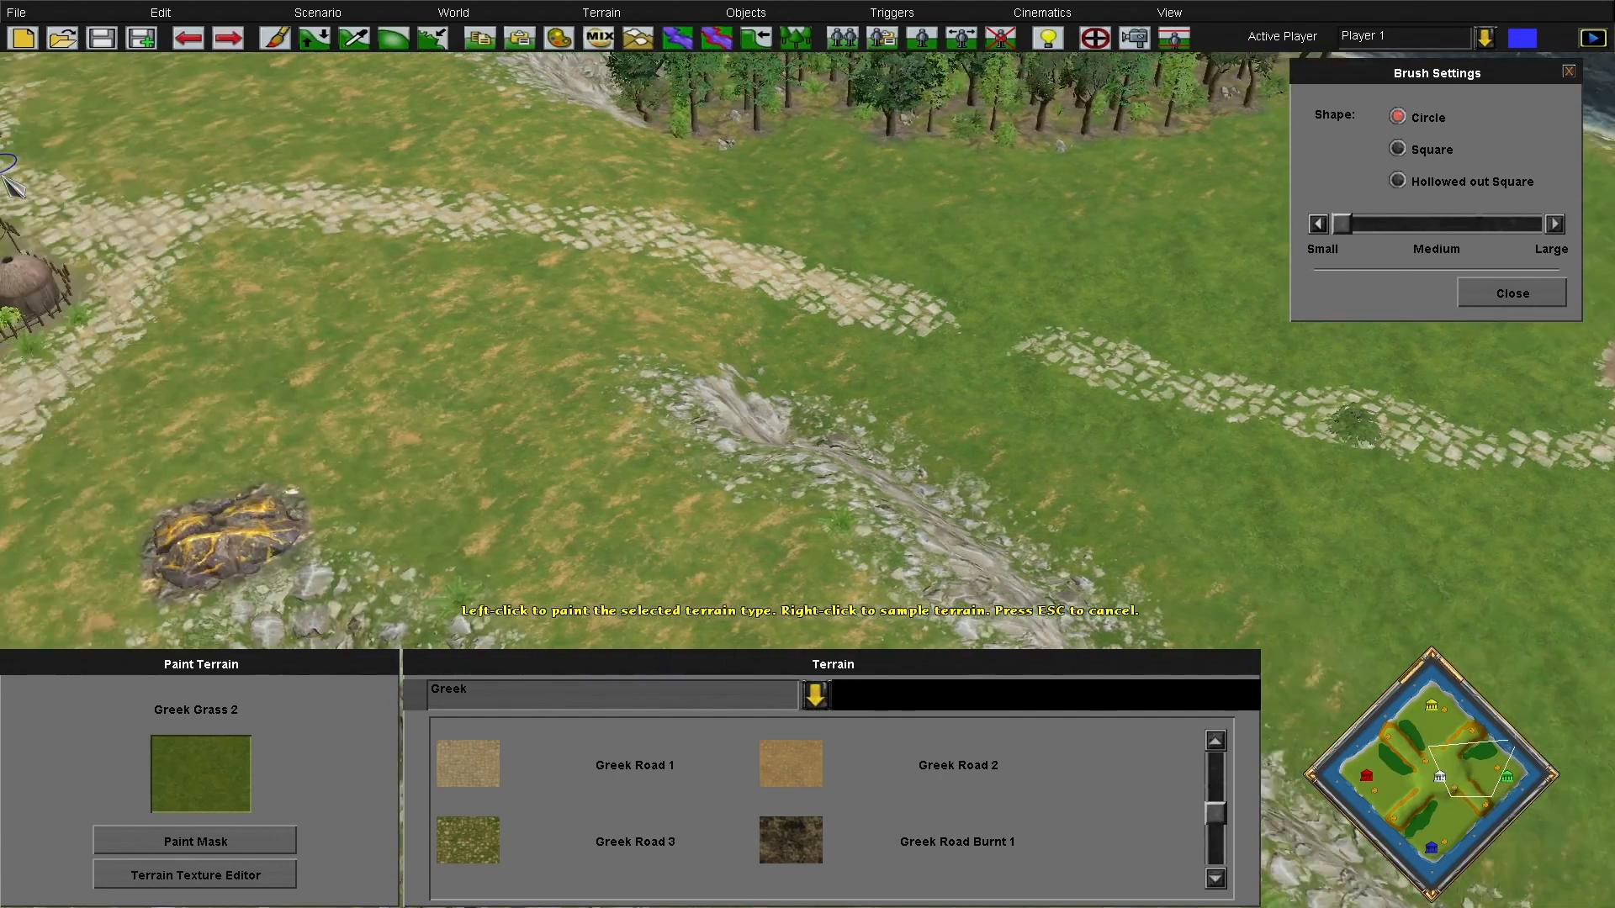
# Sample Greek Grass Dirt 1 and trim the road edges near the central settlement's east side, then stop terrain painting
pyautogui.rightClick(720, 309)
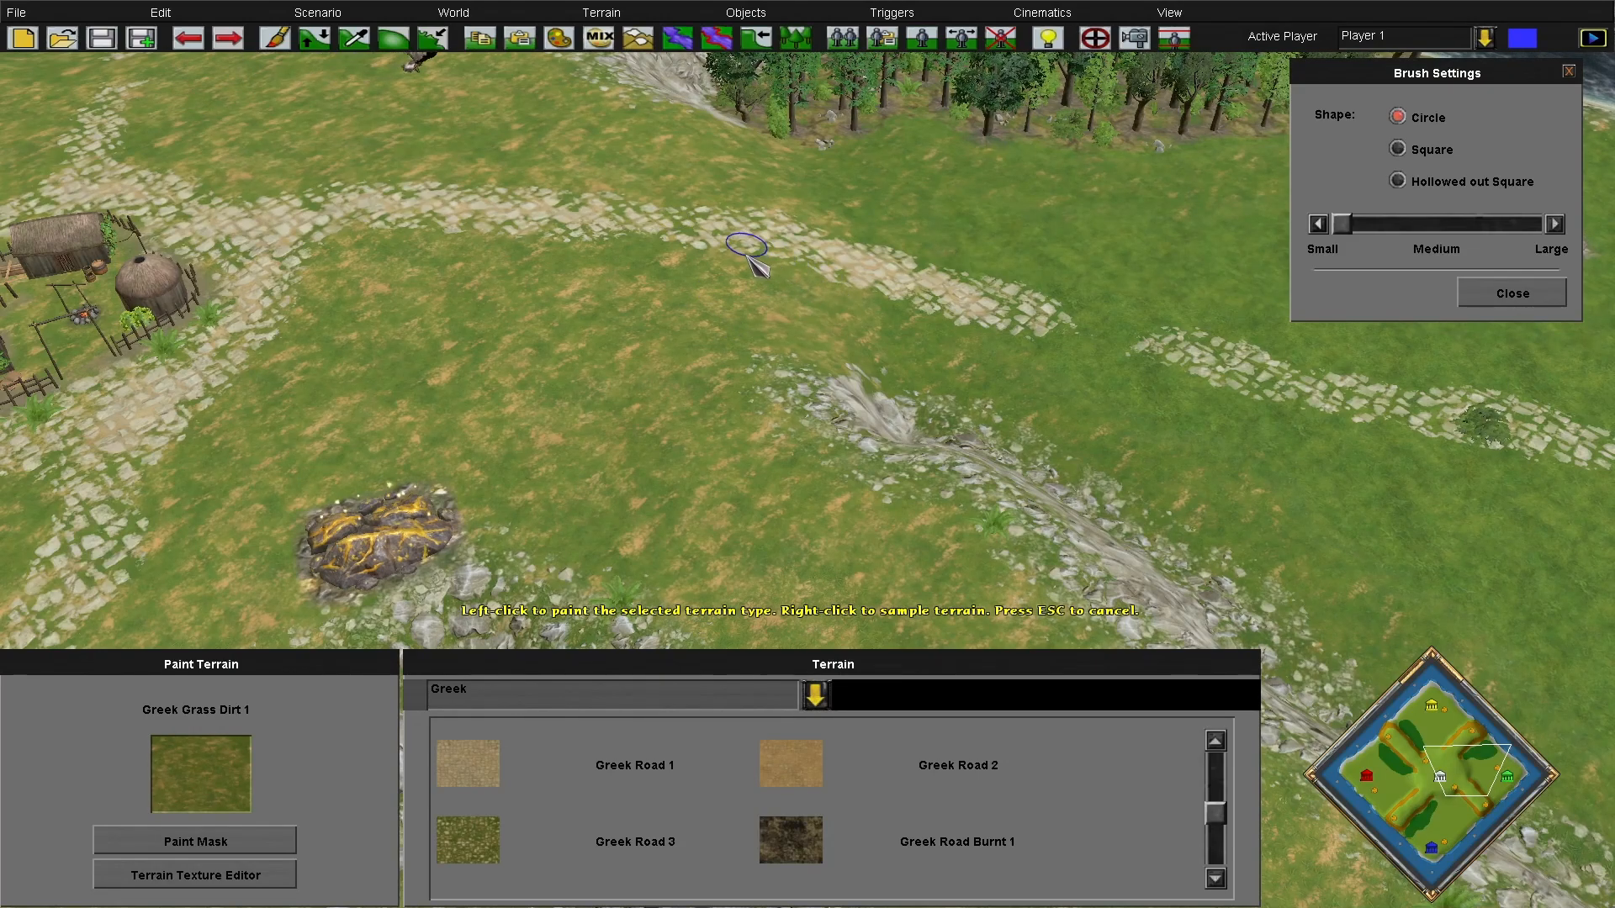
pyautogui.click(418, 232)
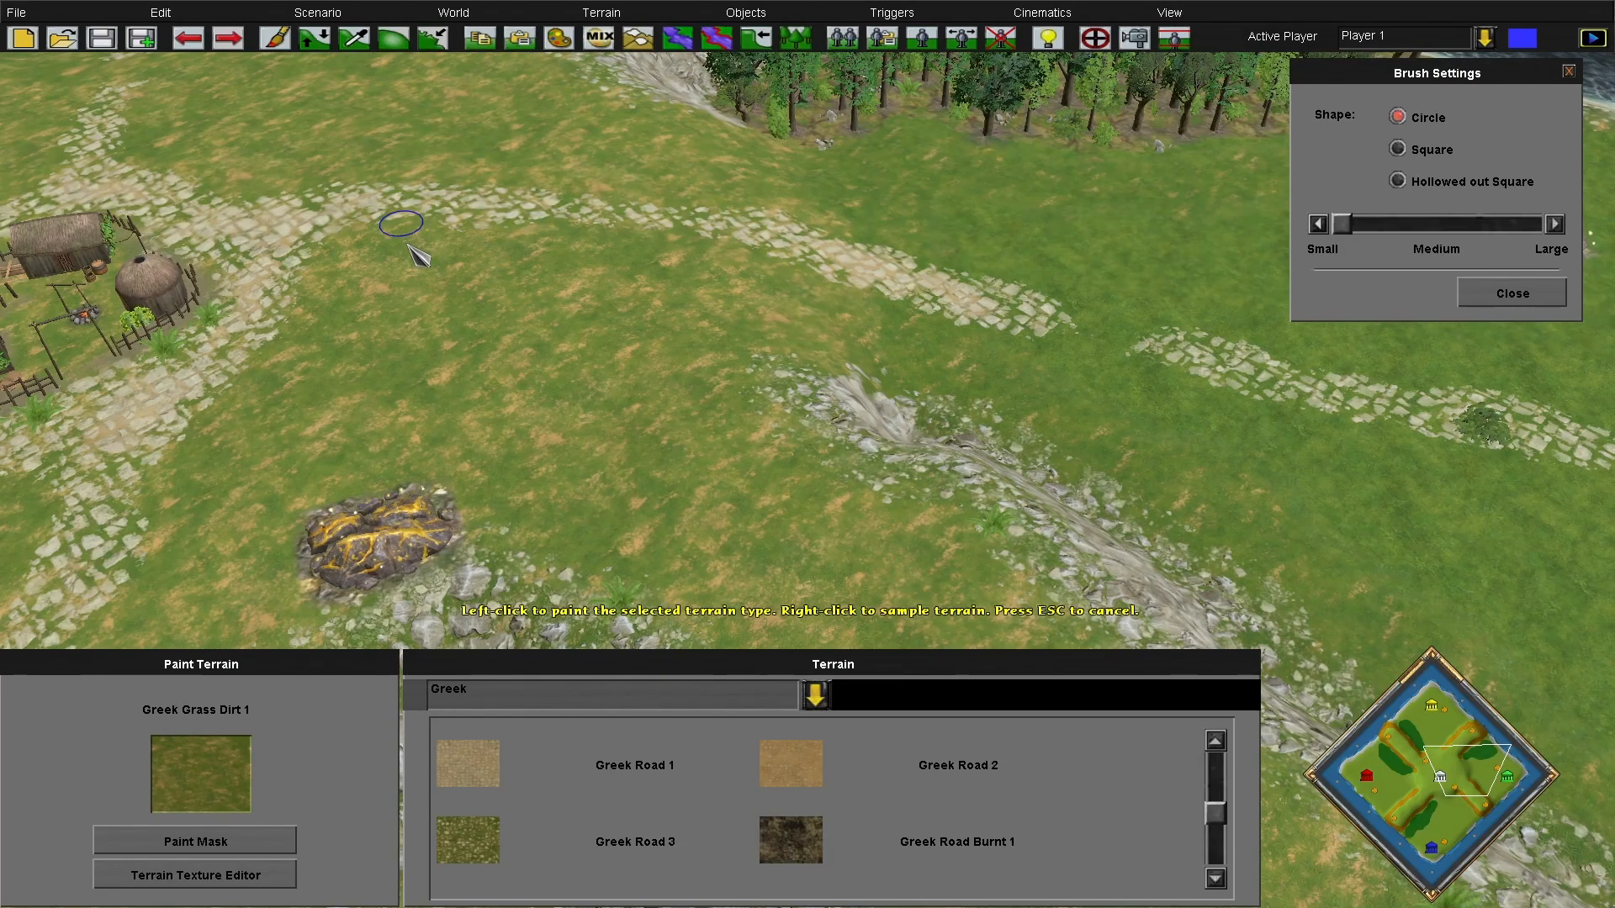
pyautogui.moveTo(1, 124)
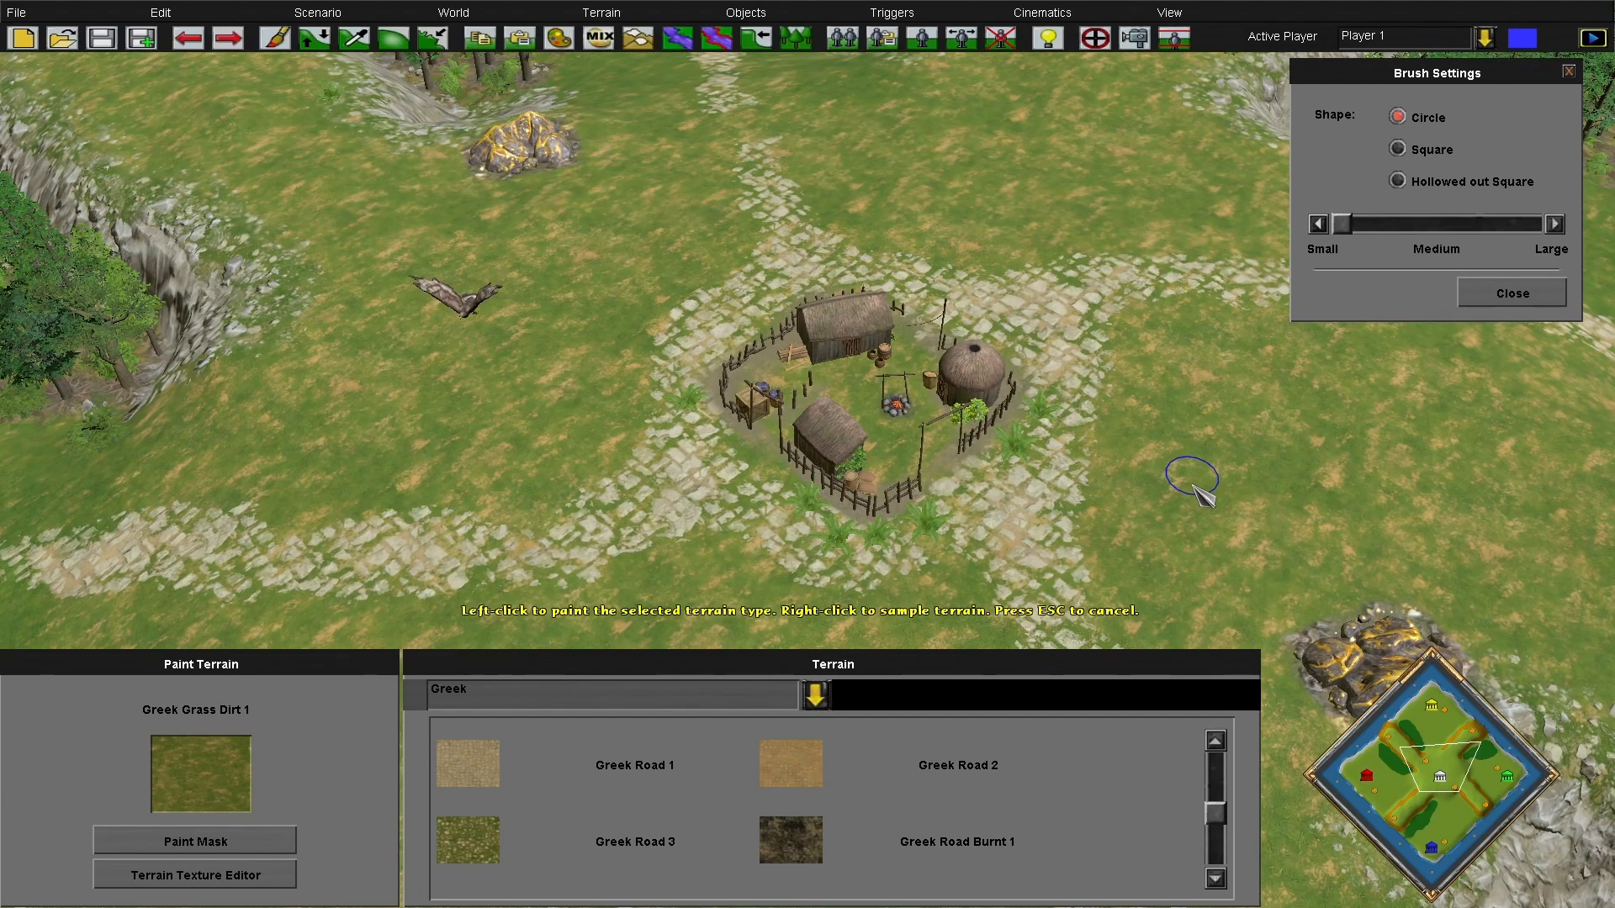
pyautogui.press('Escape')
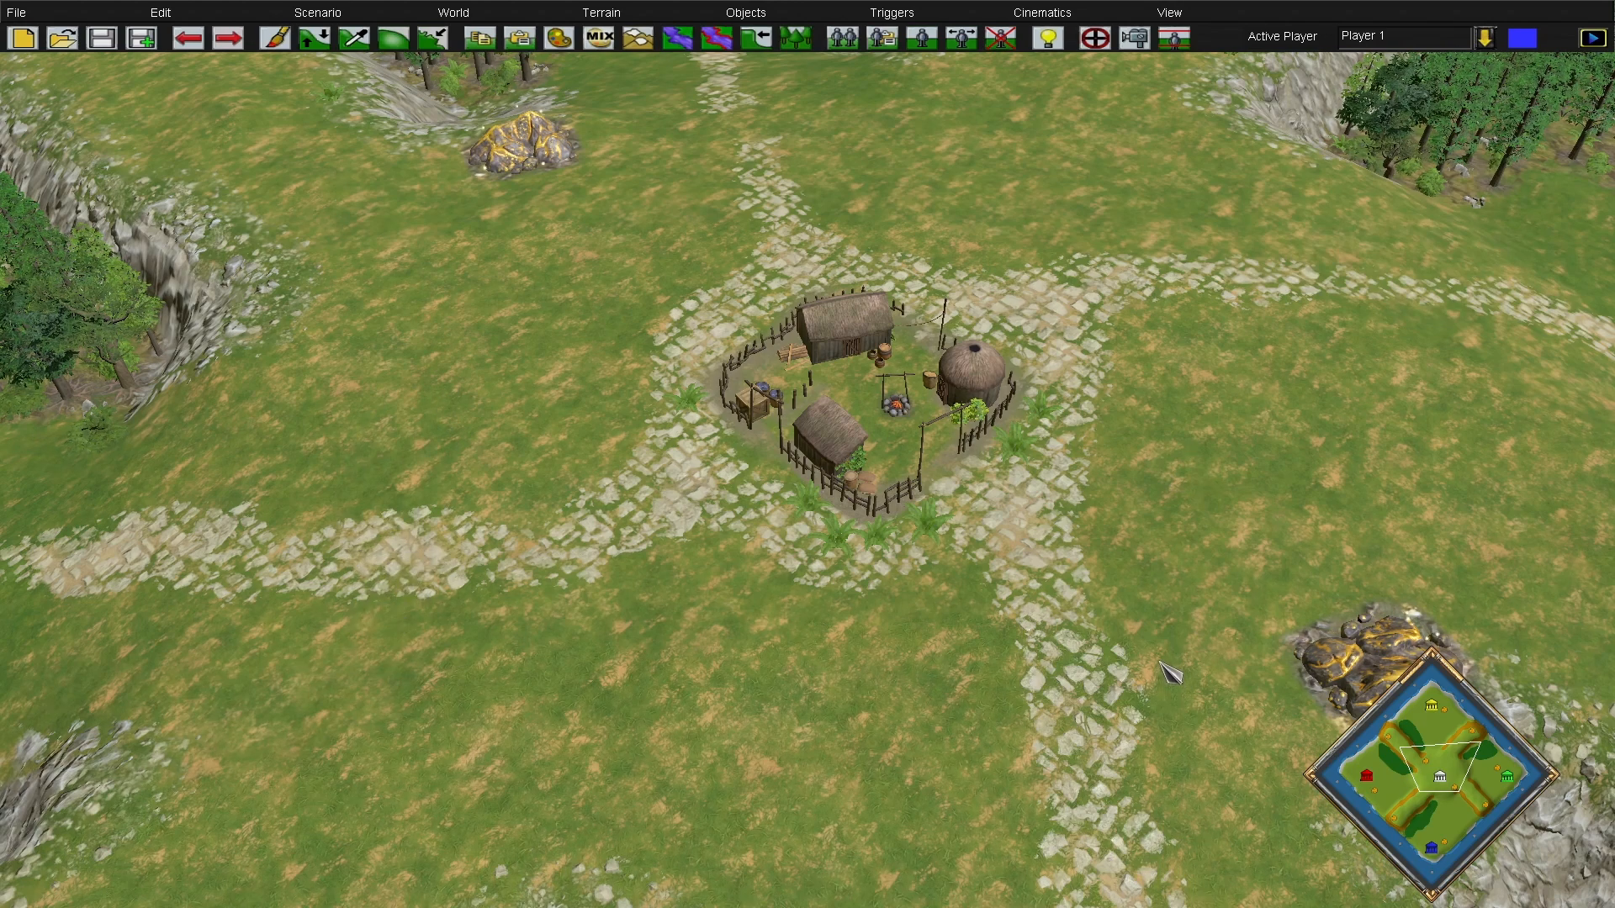
# Choose Deer from the nature objects and place a herd of four on the open grass northeast of the blue settlement
pyautogui.click(929, 43)
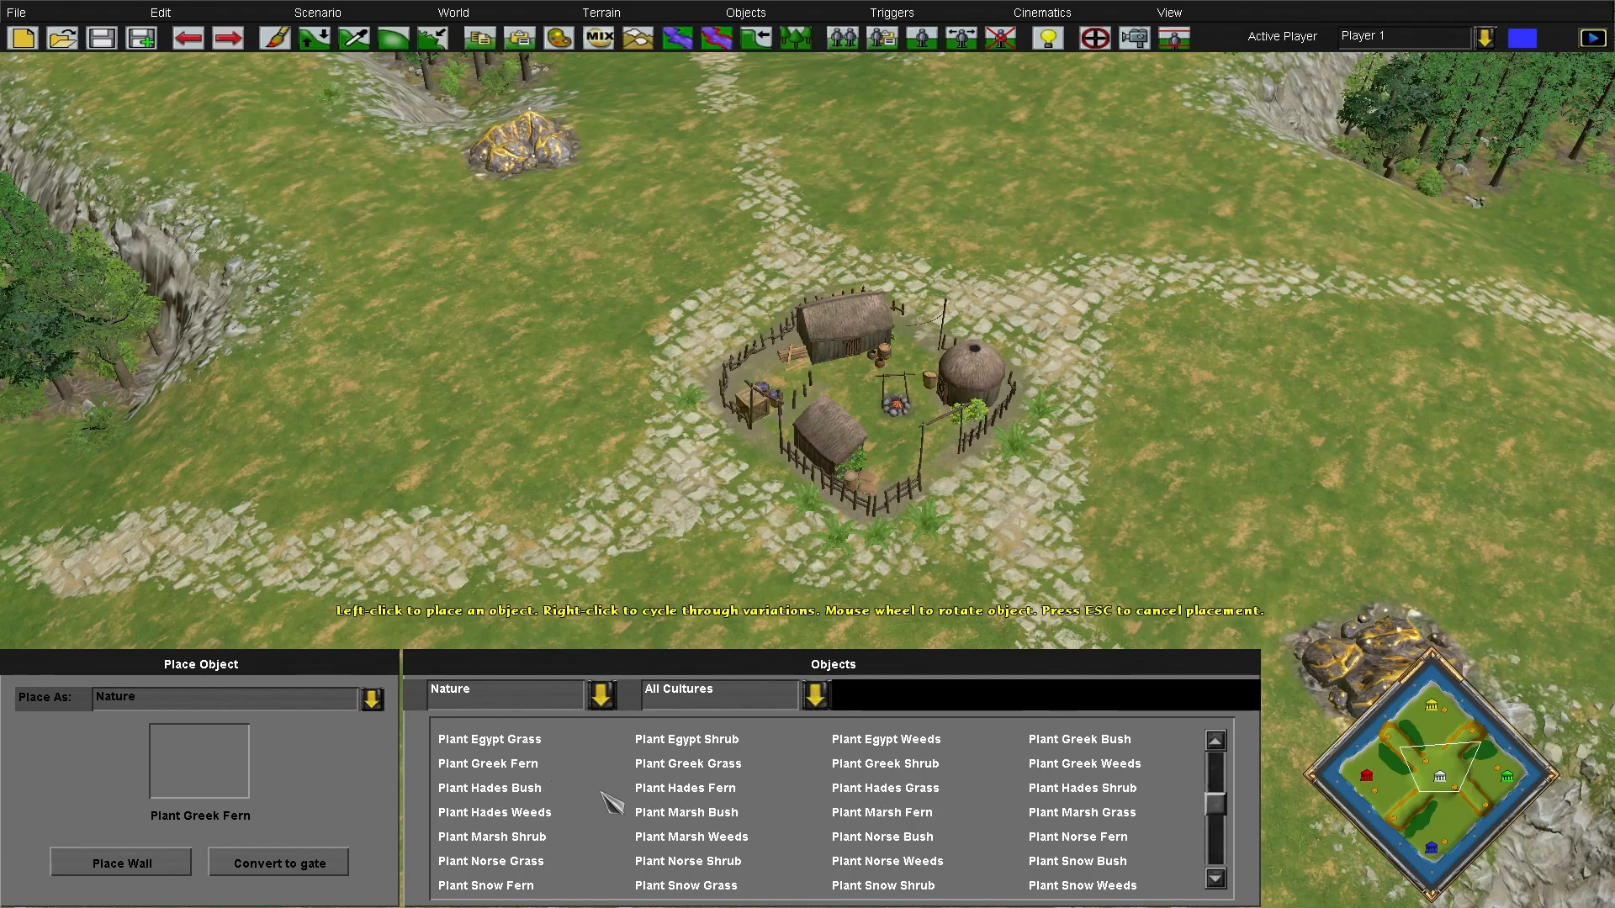
pyautogui.scroll(5, 594, 797)
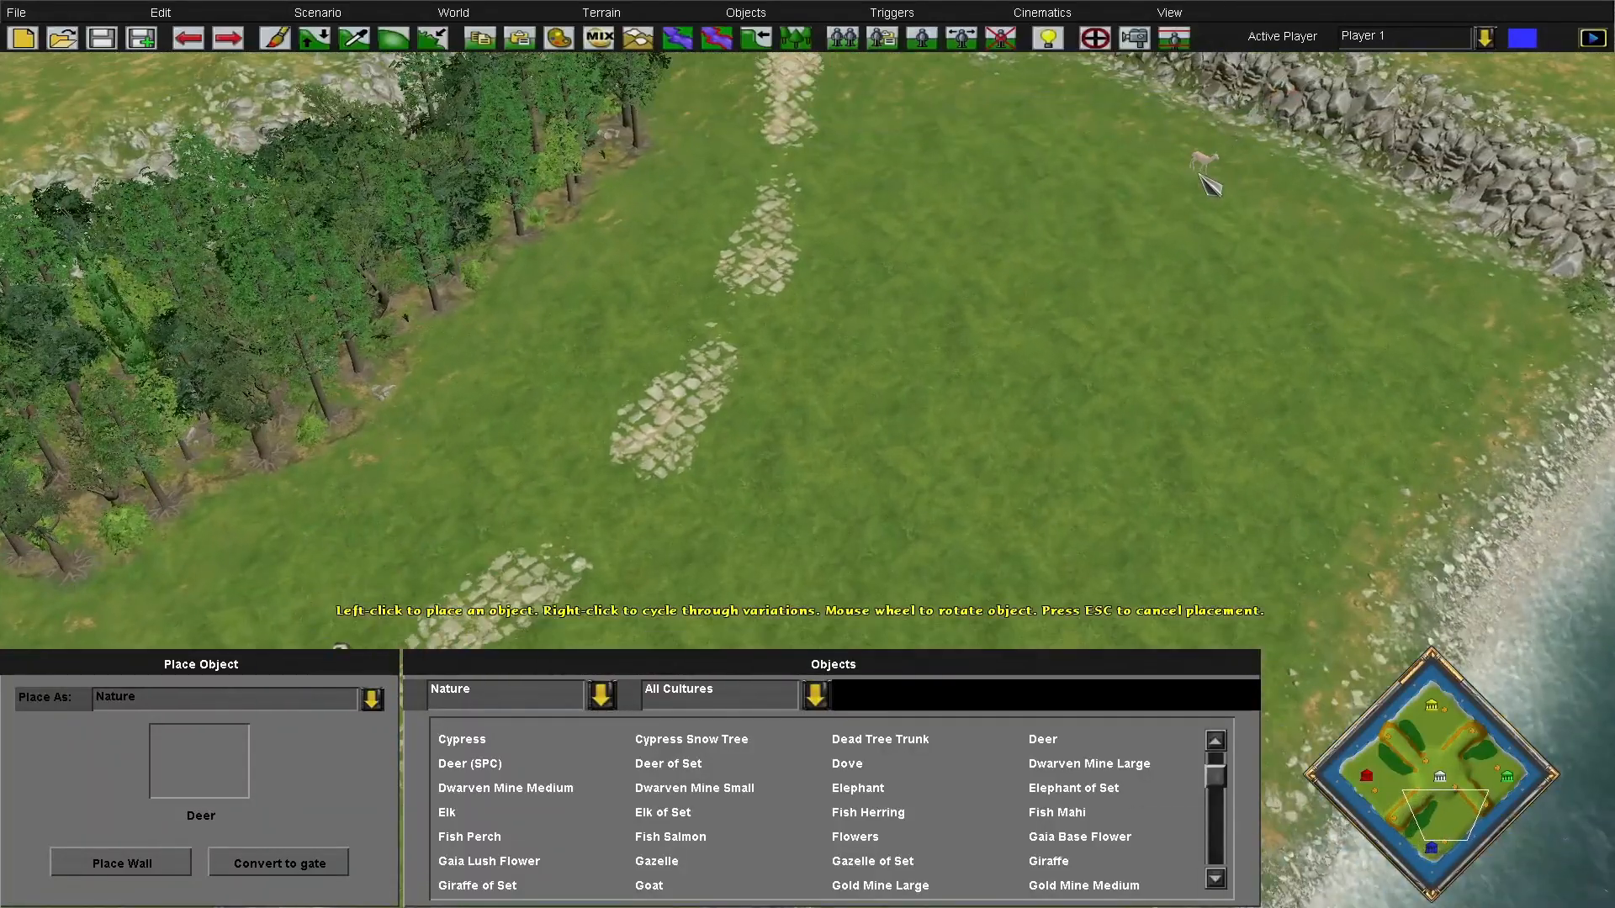
pyautogui.click(1168, 170)
pyautogui.click(1159, 265)
pyautogui.click(1242, 238)
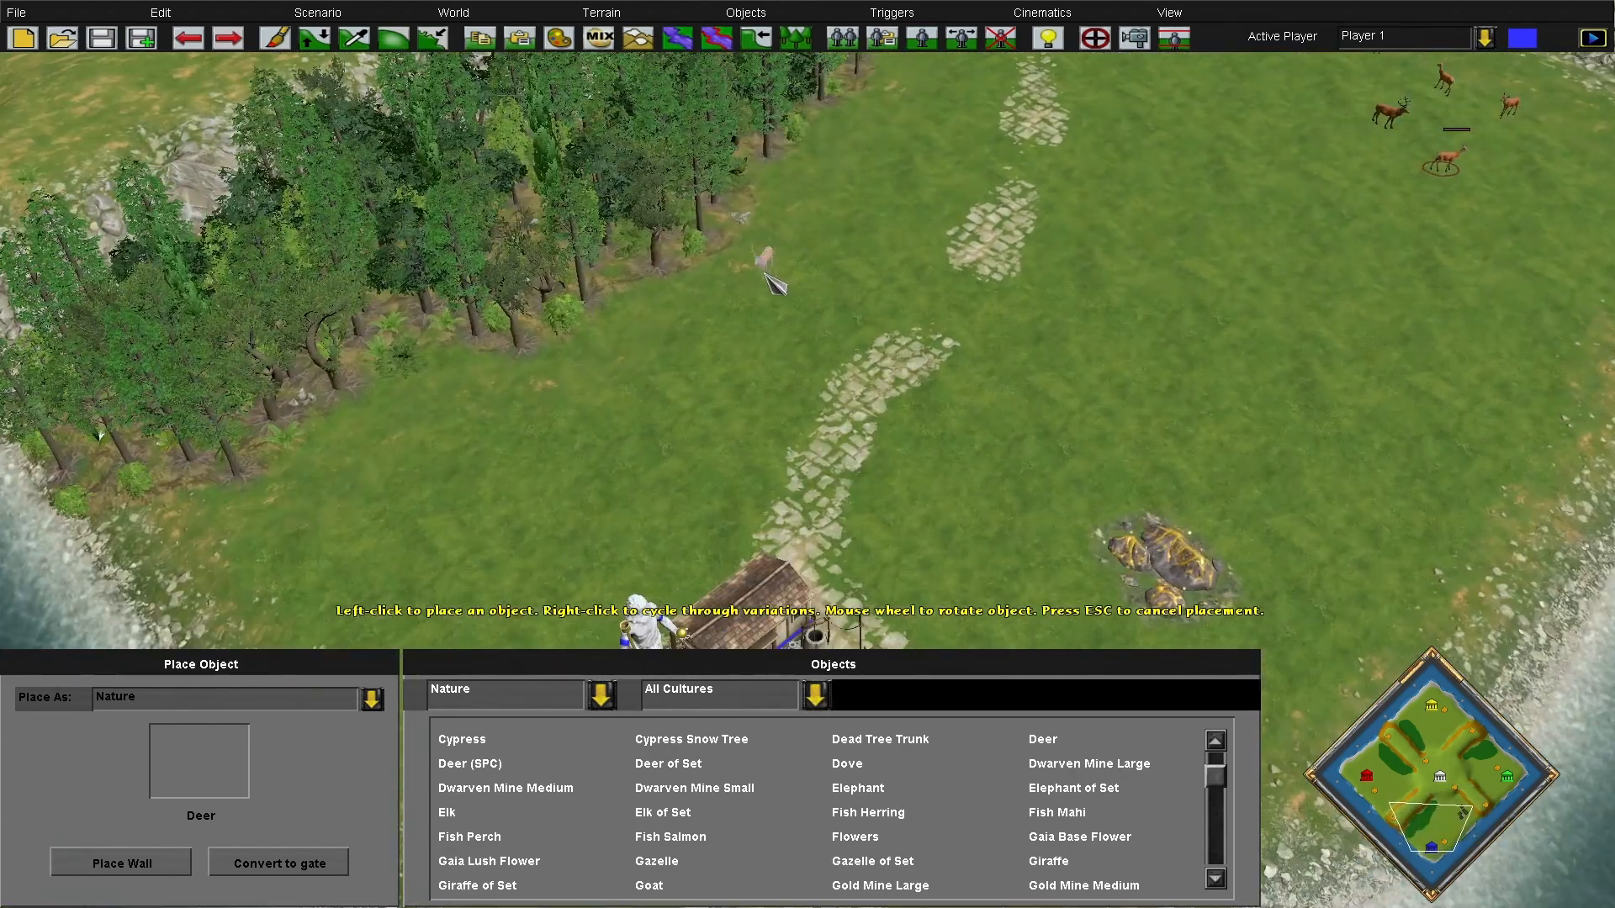
# Place three deer beside the forest northwest of the blue settlement
pyautogui.click(747, 278)
pyautogui.click(670, 340)
pyautogui.click(746, 328)
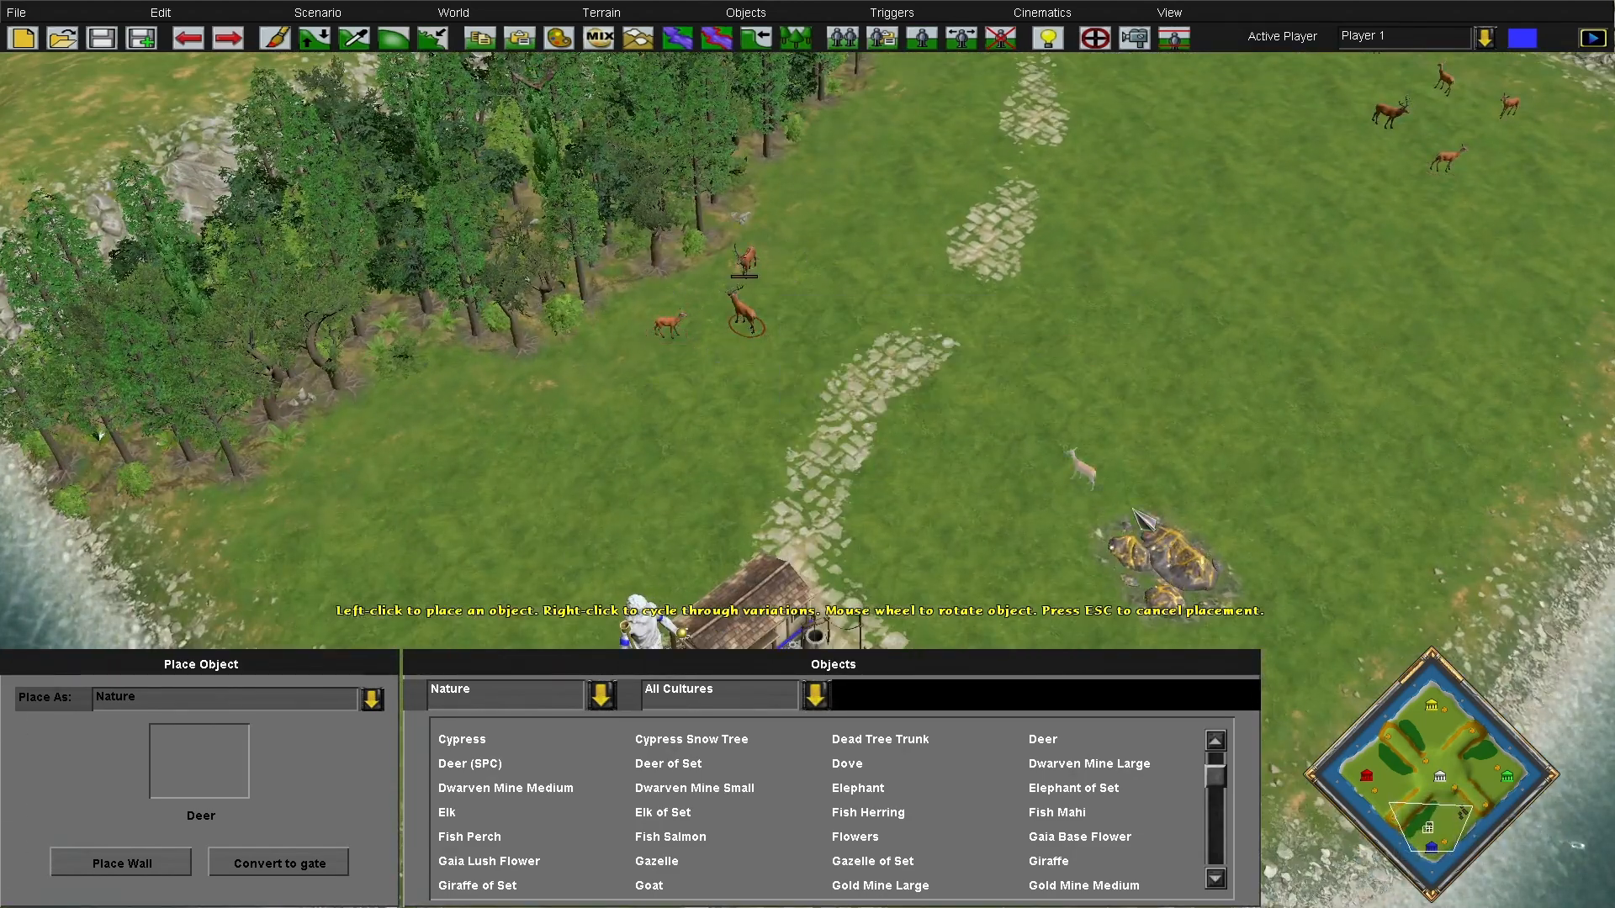
# Place deer on the grass southeast of the red settlement and another group north of it between coast and forest
pyautogui.moveTo(1377, 797); pyautogui.dragTo(1393, 803)
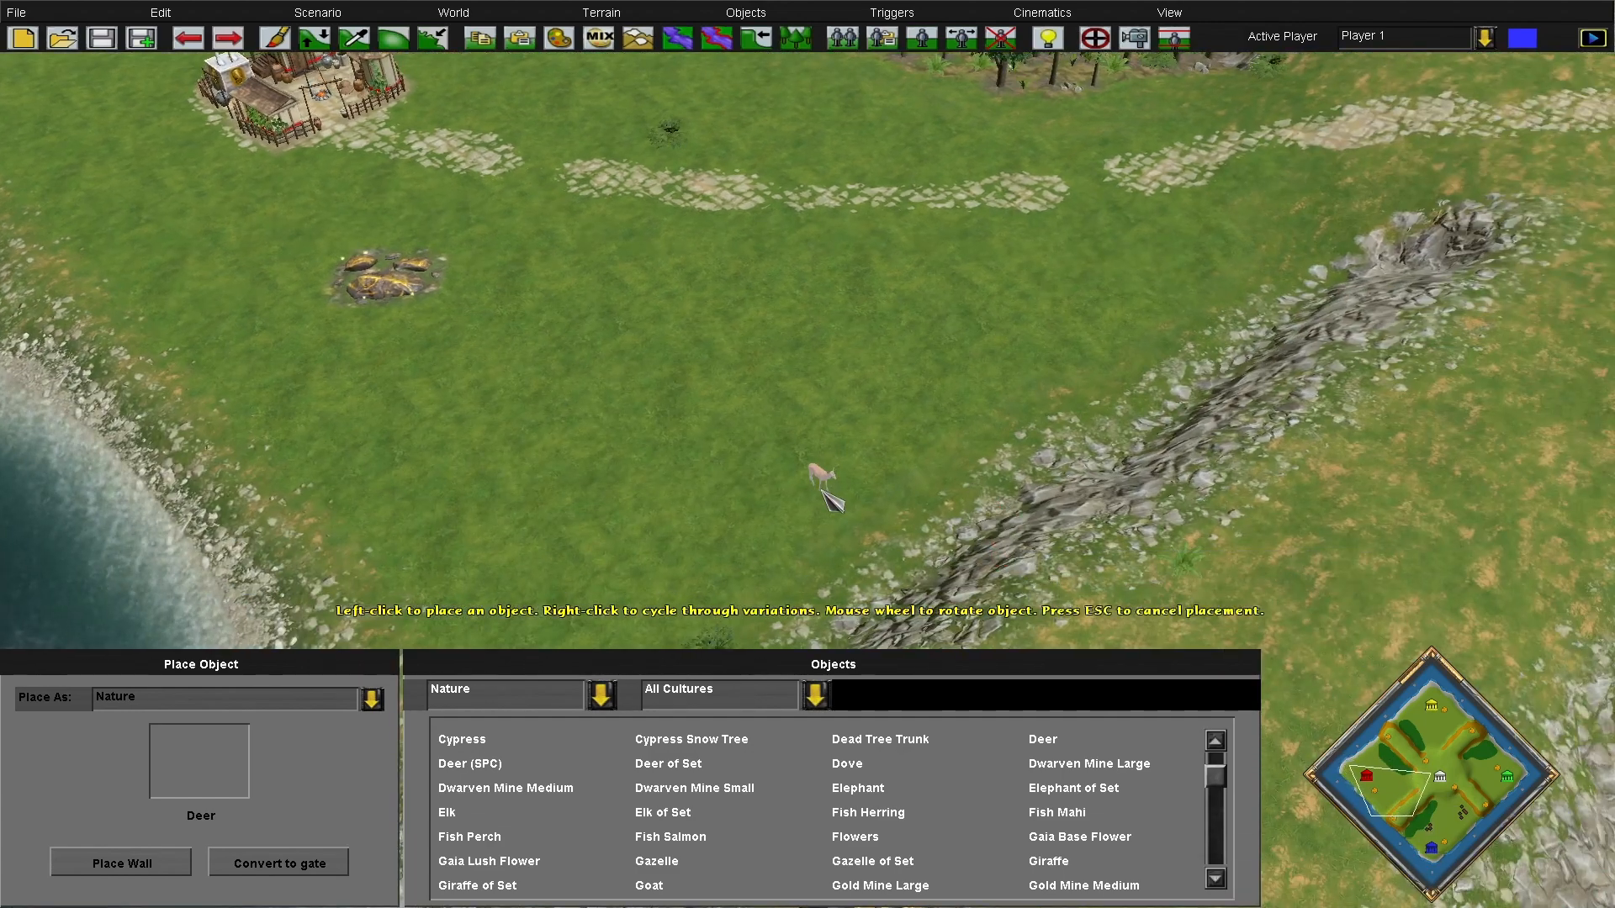
pyautogui.click(856, 413)
pyautogui.click(498, 174)
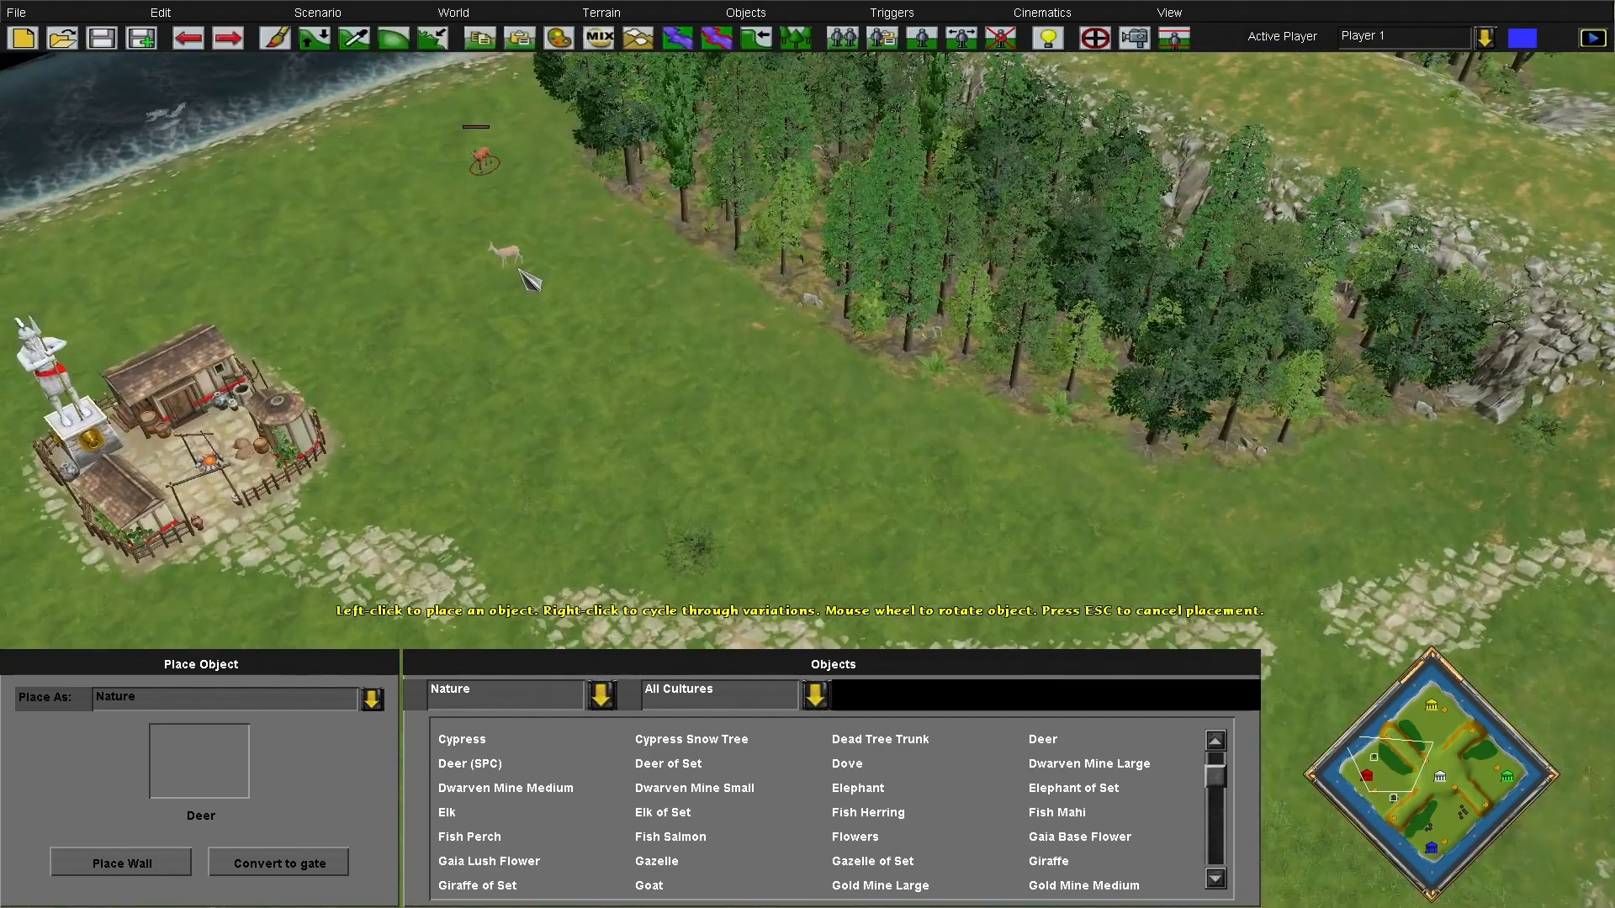
pyautogui.click(458, 244)
pyautogui.click(532, 244)
# Place deer on the grass east of the yellow settlement's road and a herd of four beside the forest to its west
pyautogui.click(1446, 721)
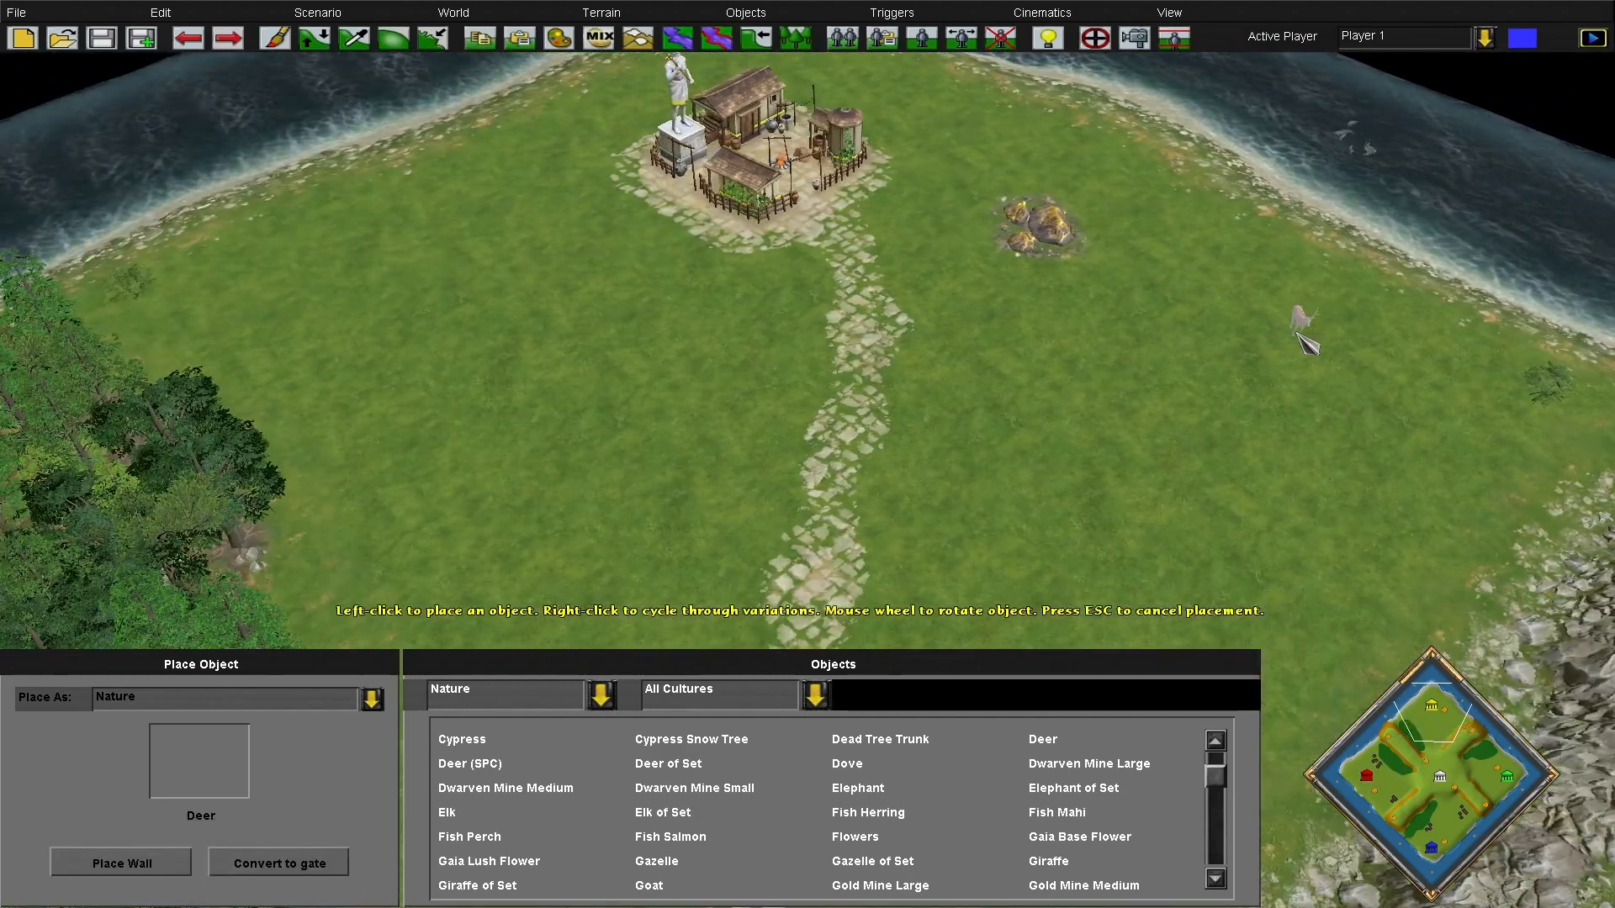
pyautogui.click(1306, 344)
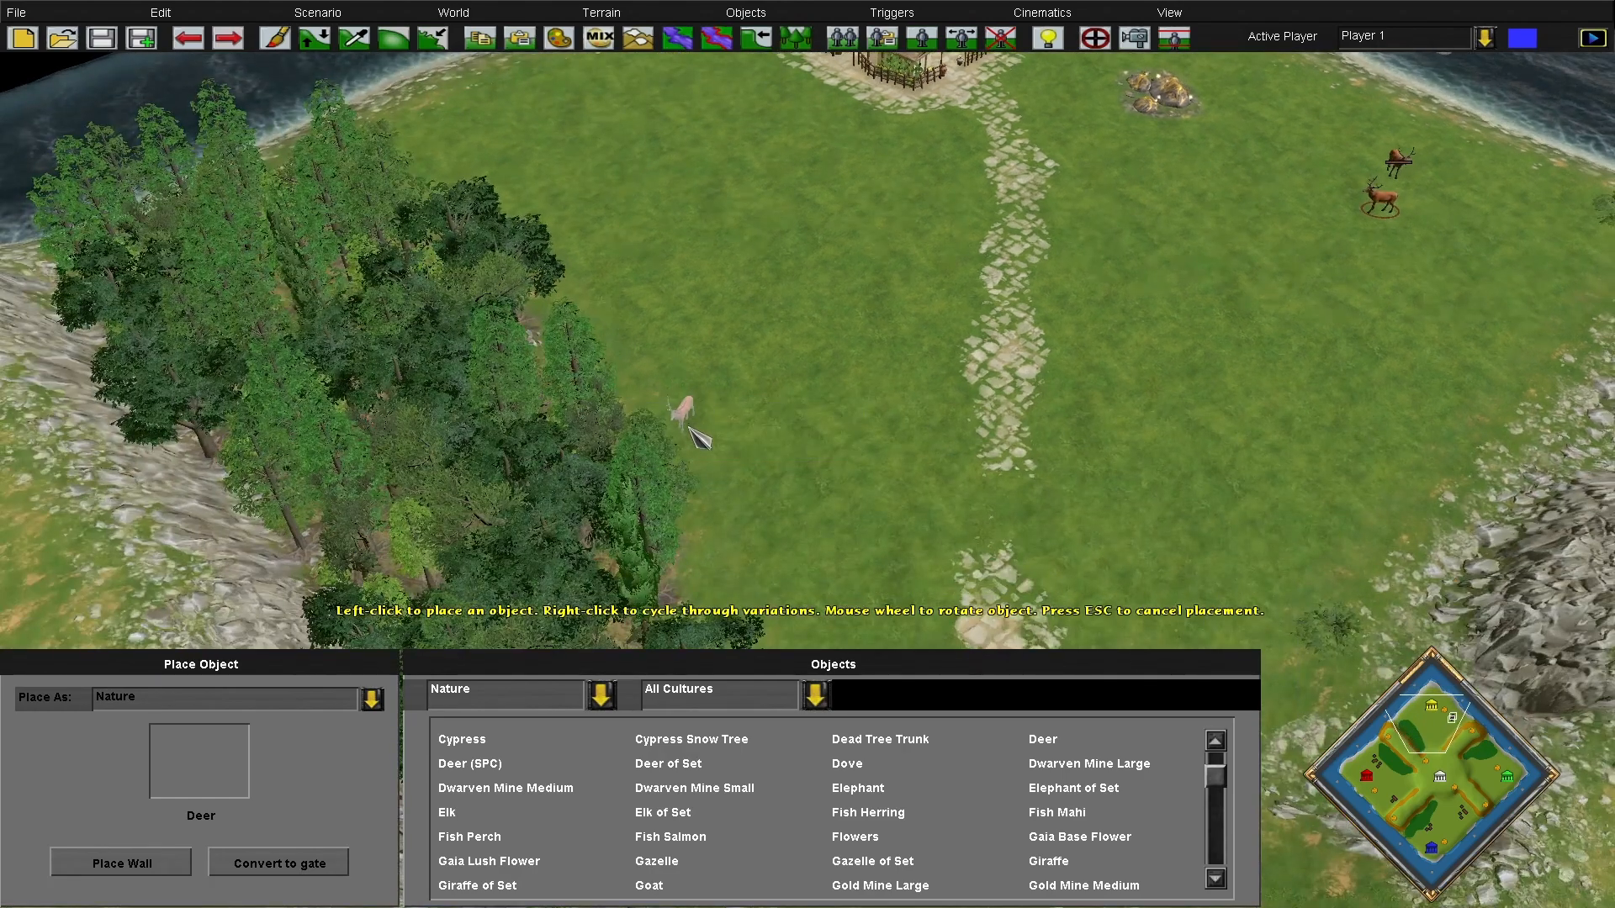
pyautogui.click(689, 429)
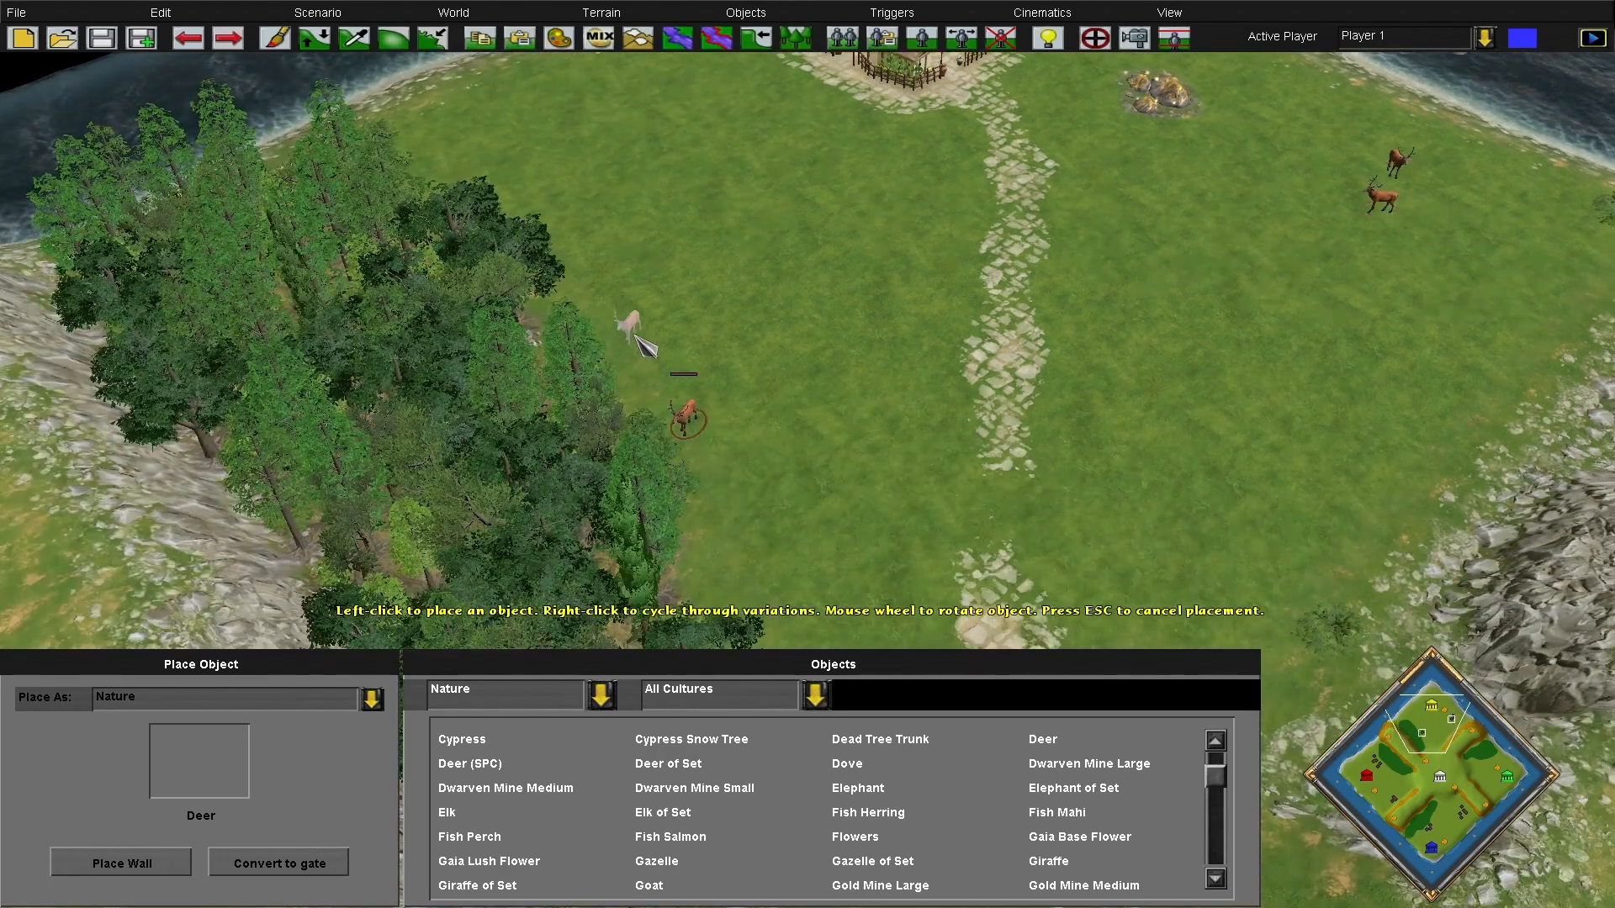
pyautogui.click(631, 320)
pyautogui.click(563, 187)
pyautogui.click(636, 244)
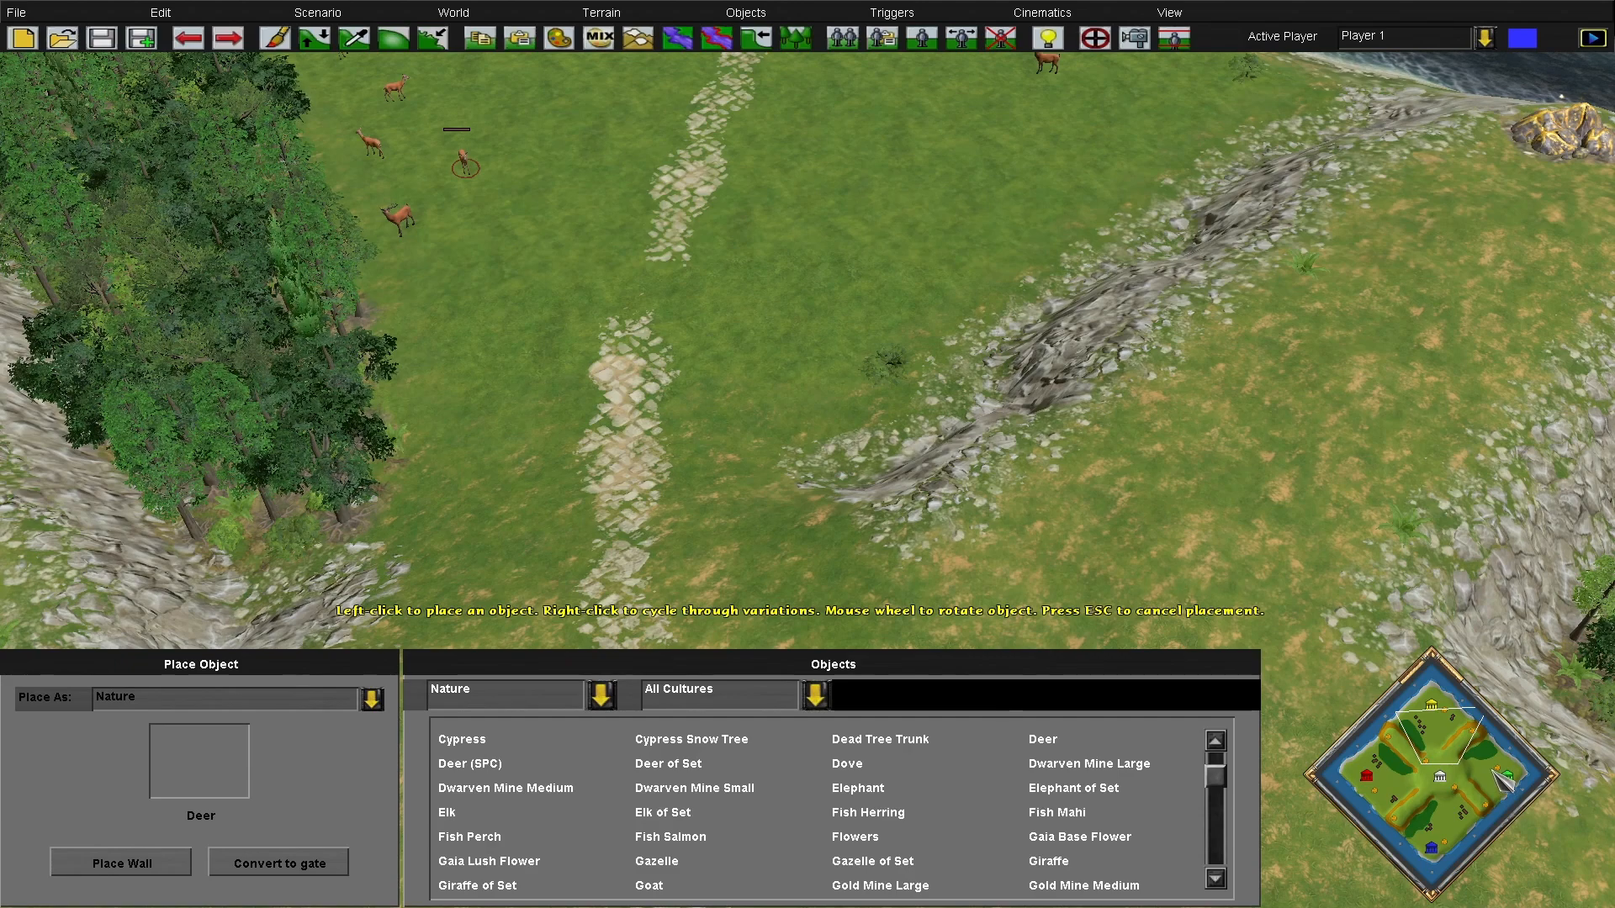
# Place deer on the grass south of the green settlement and a herd of five beside the forest to its northwest
pyautogui.click(1501, 781)
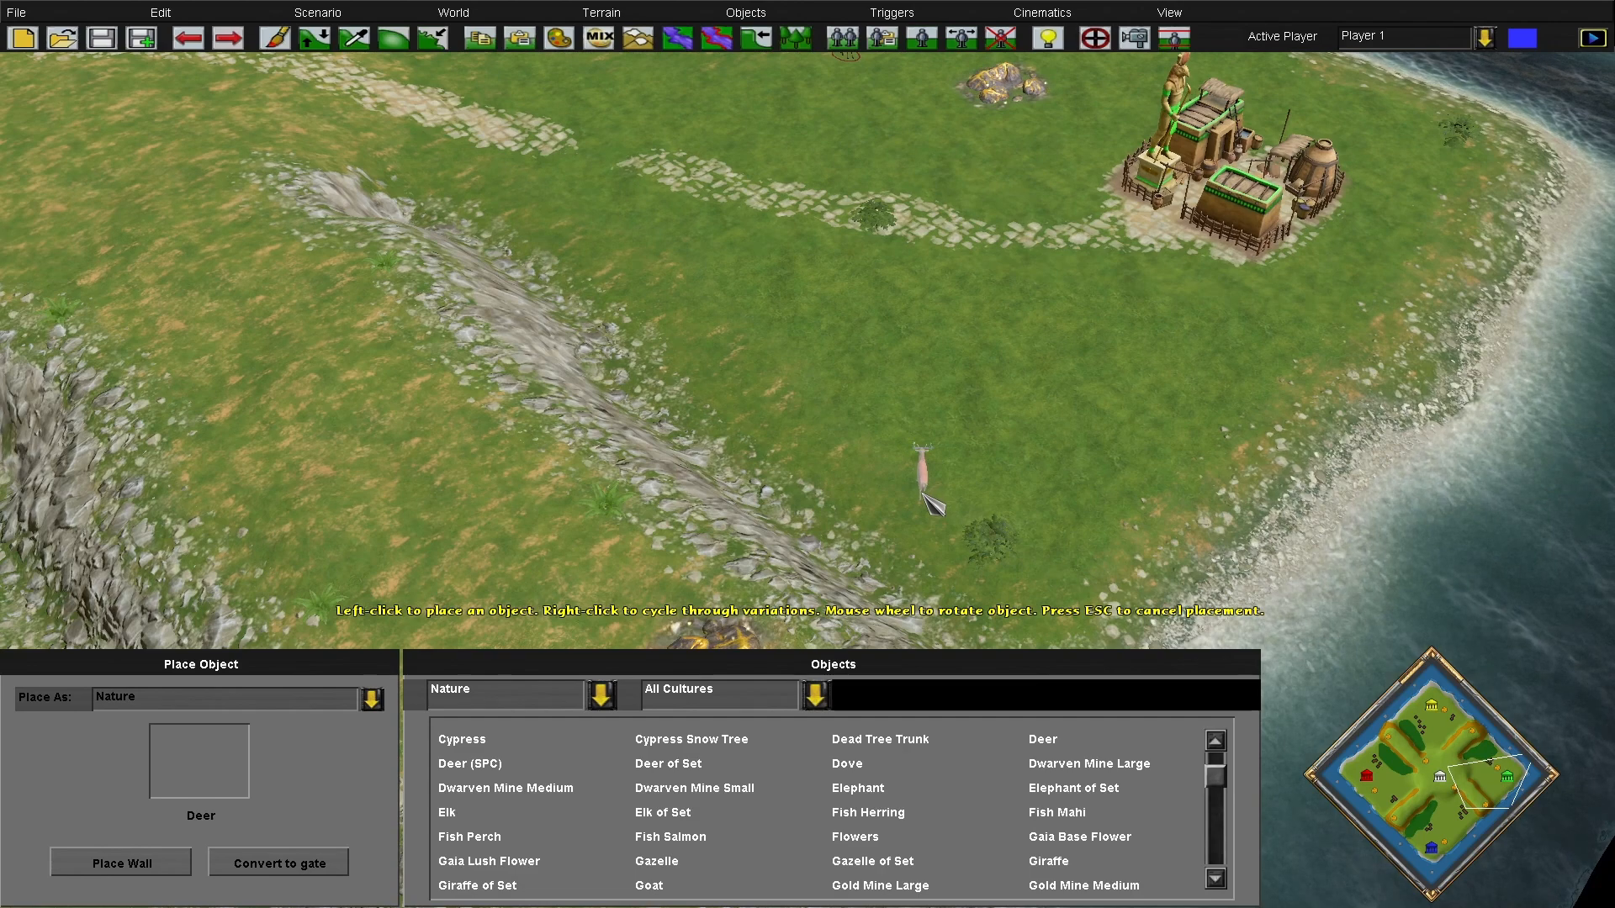
pyautogui.click(924, 496)
pyautogui.click(854, 421)
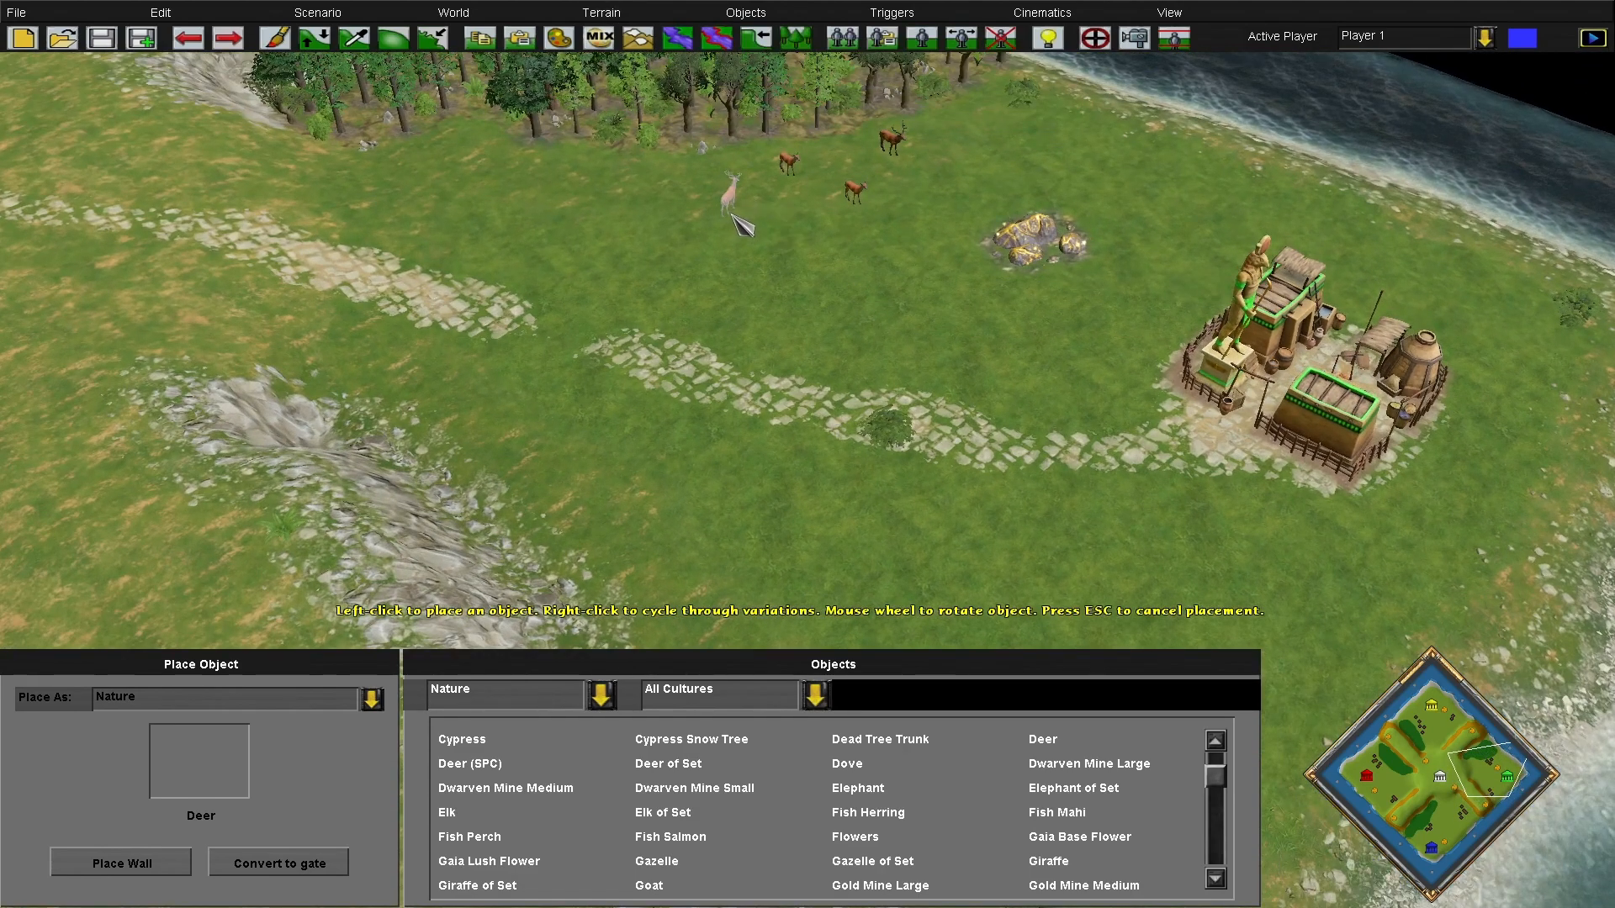
pyautogui.click(731, 214)
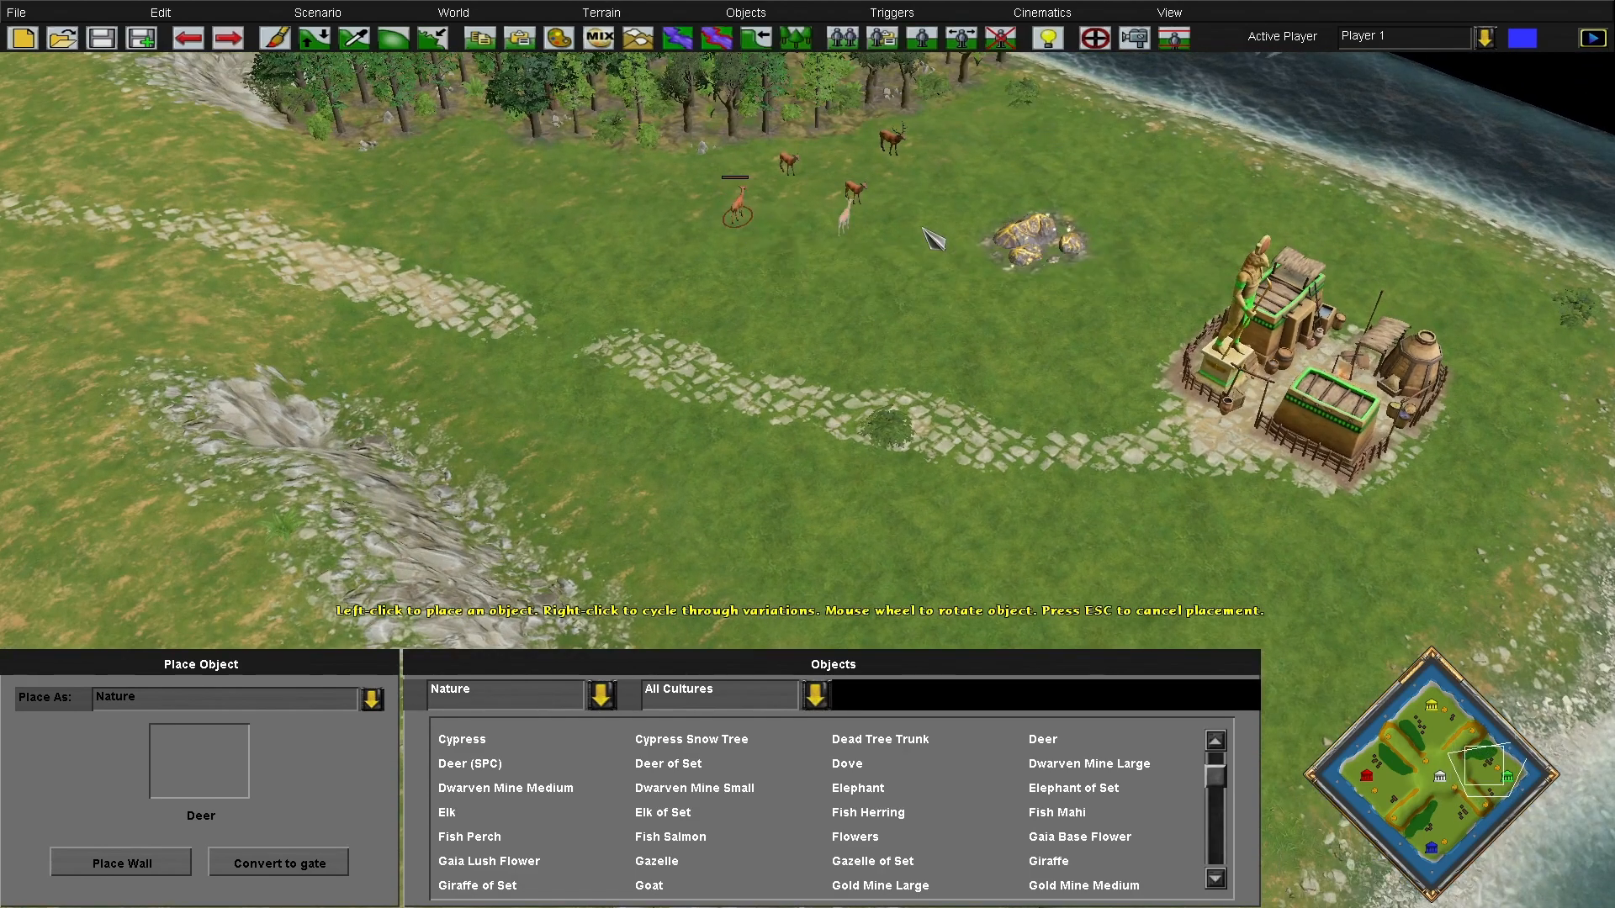
pyautogui.click(993, 164)
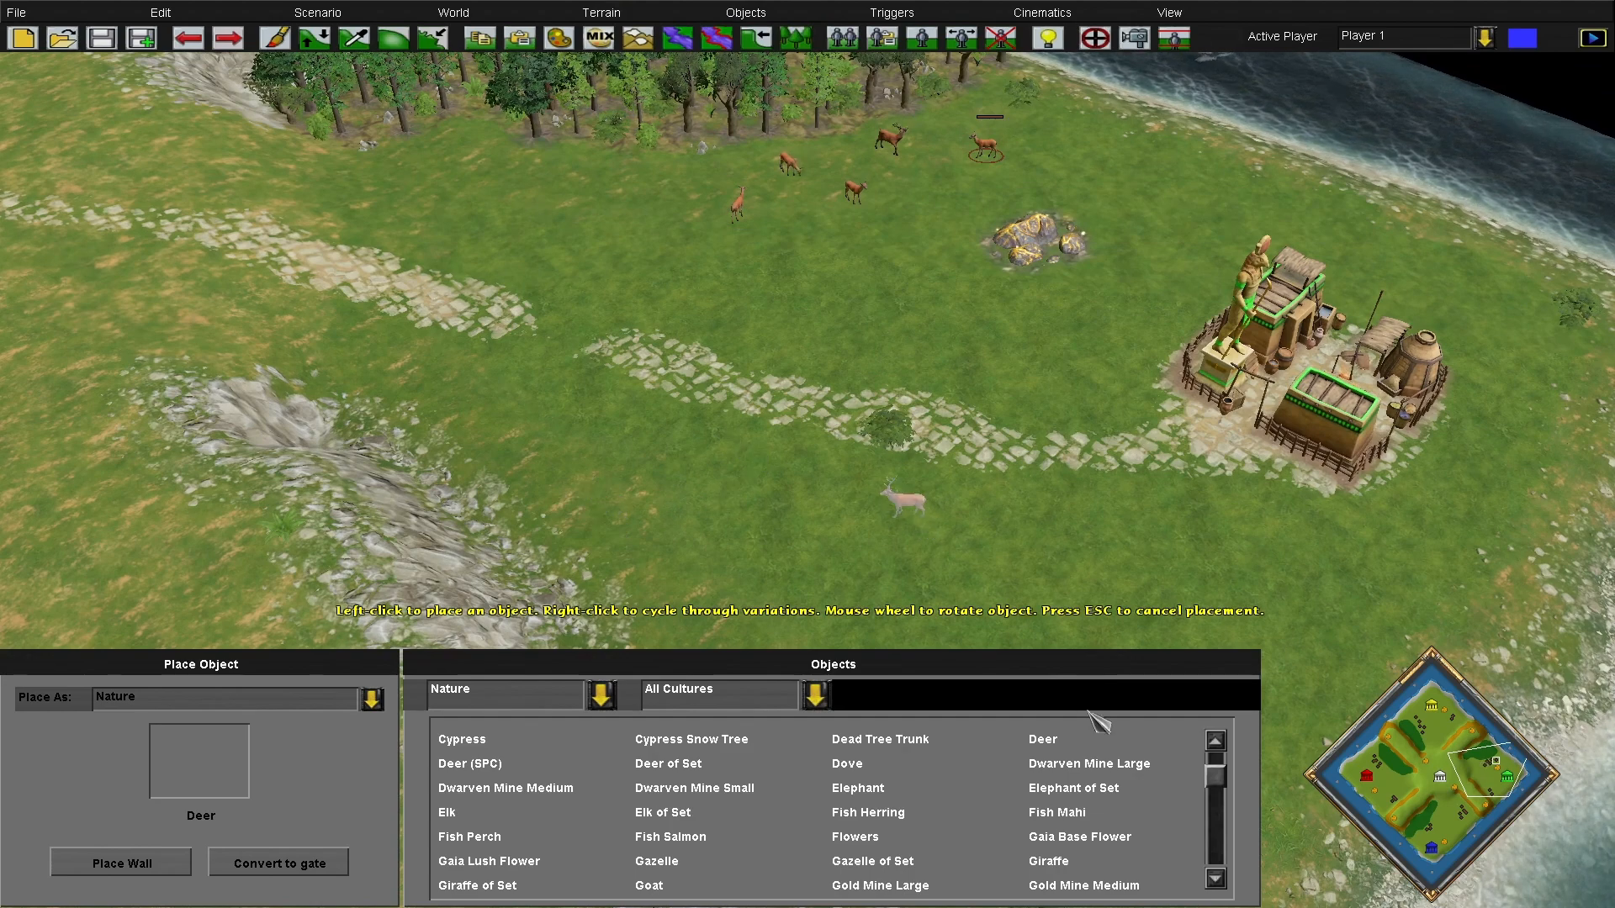
pyautogui.press('Escape')
pyautogui.press('Escape')
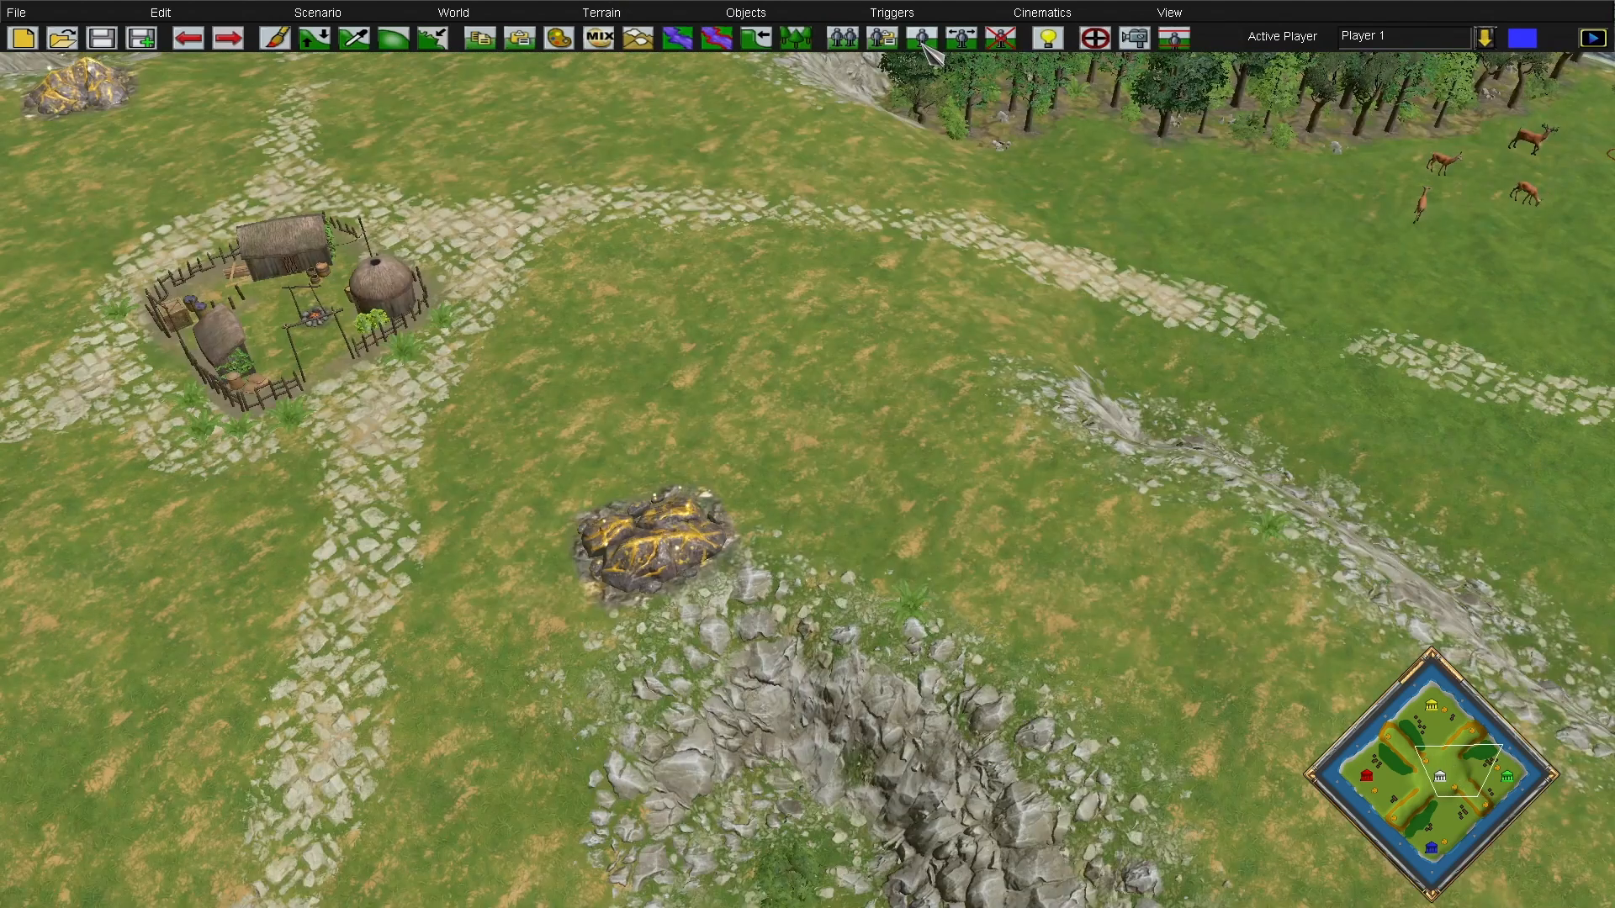
# Choose Chicken from the nature objects and place a flock of five on the grass just south of the green settlement
pyautogui.click(923, 41)
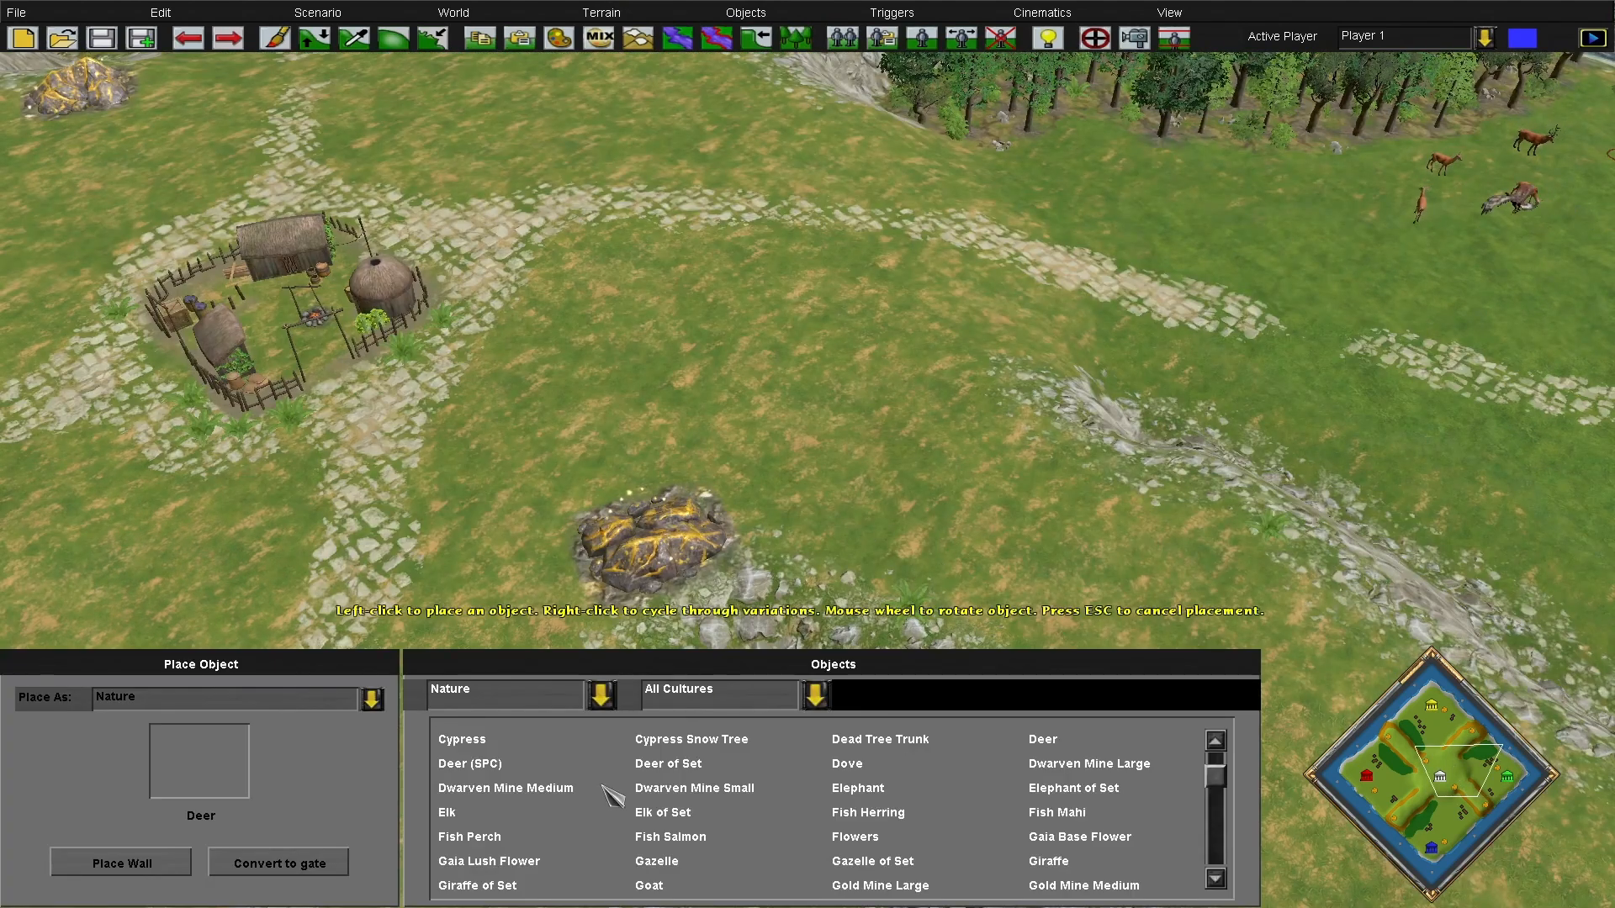
pyautogui.scroll(3, 613, 794)
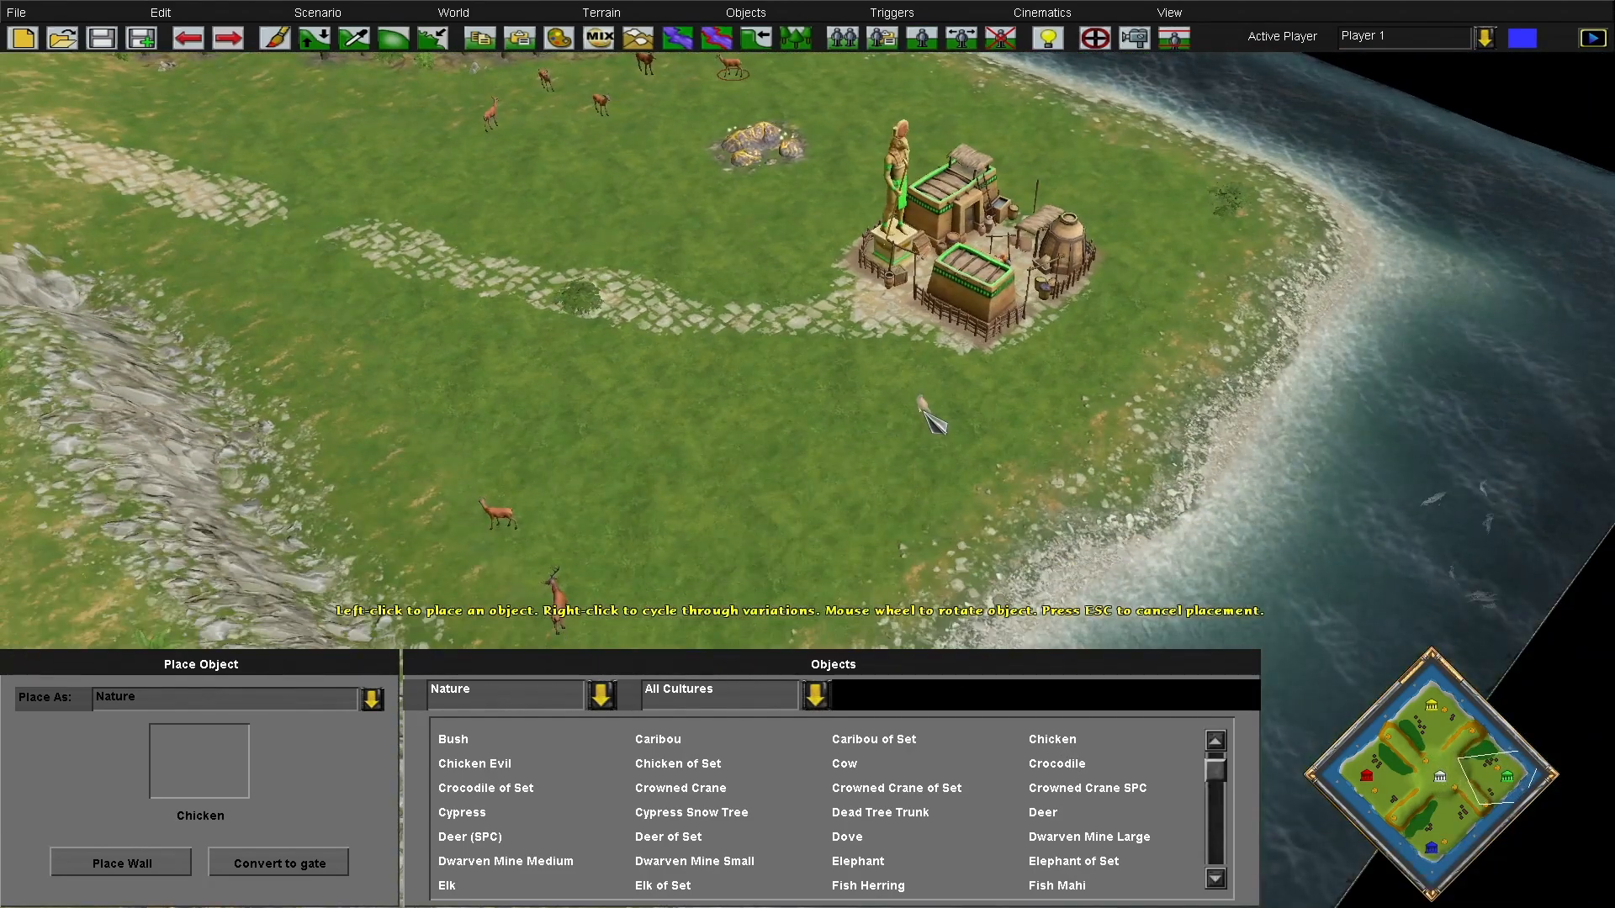
pyautogui.click(915, 401)
pyautogui.click(849, 410)
pyautogui.click(900, 454)
pyautogui.click(867, 372)
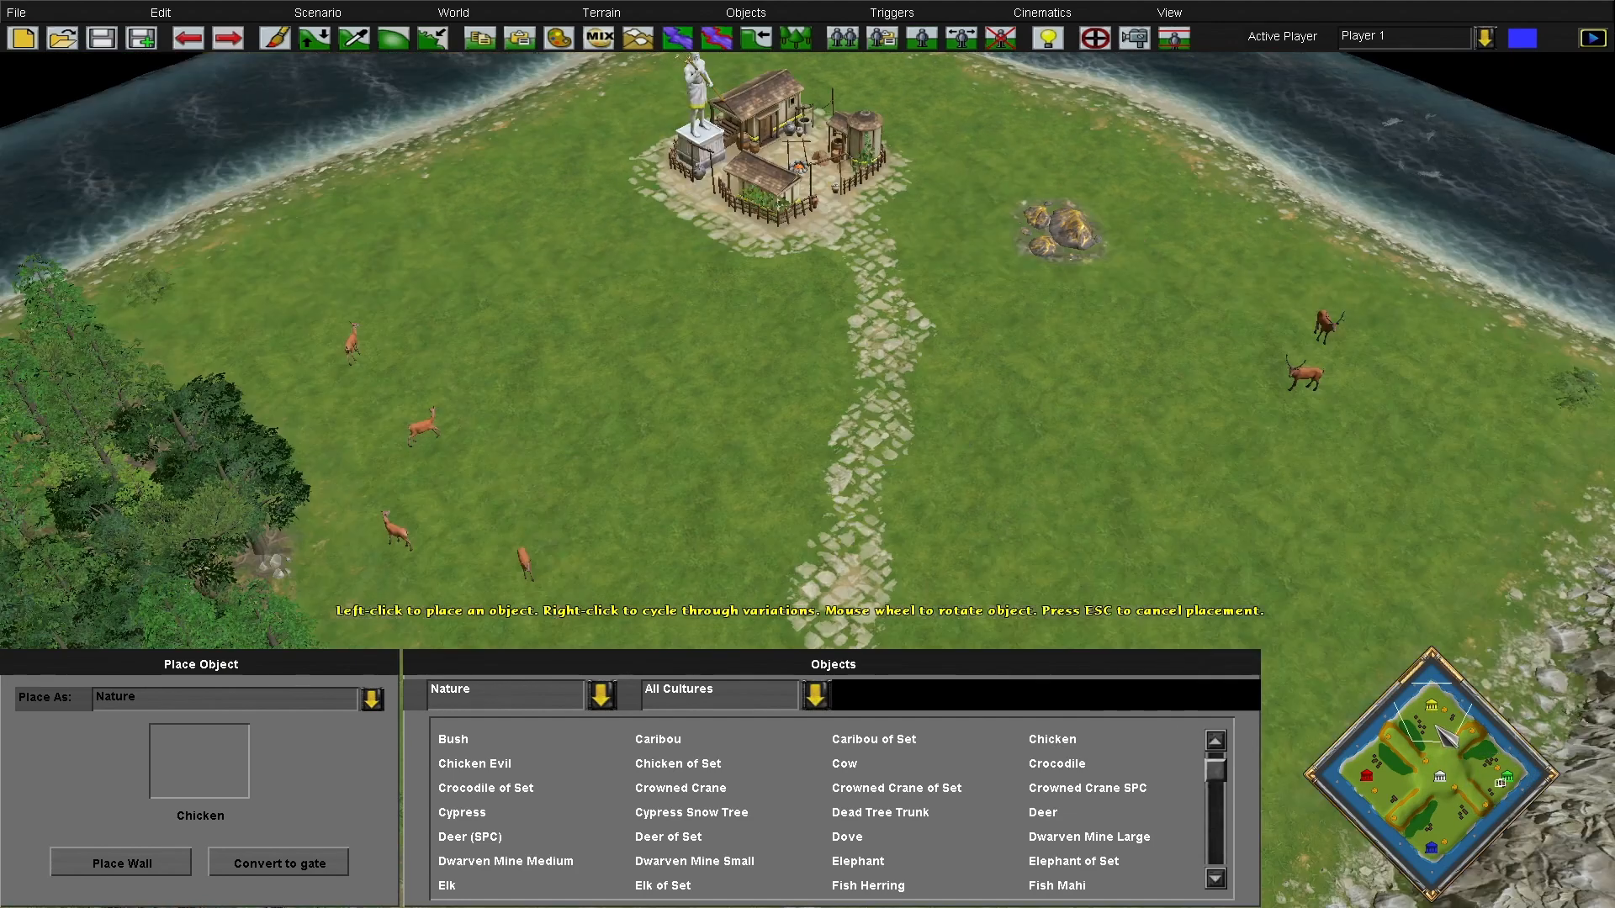
# Place a flock of five chickens on the grass just southwest of the yellow settlement
pyautogui.click(722, 310)
pyautogui.click(651, 276)
pyautogui.click(608, 246)
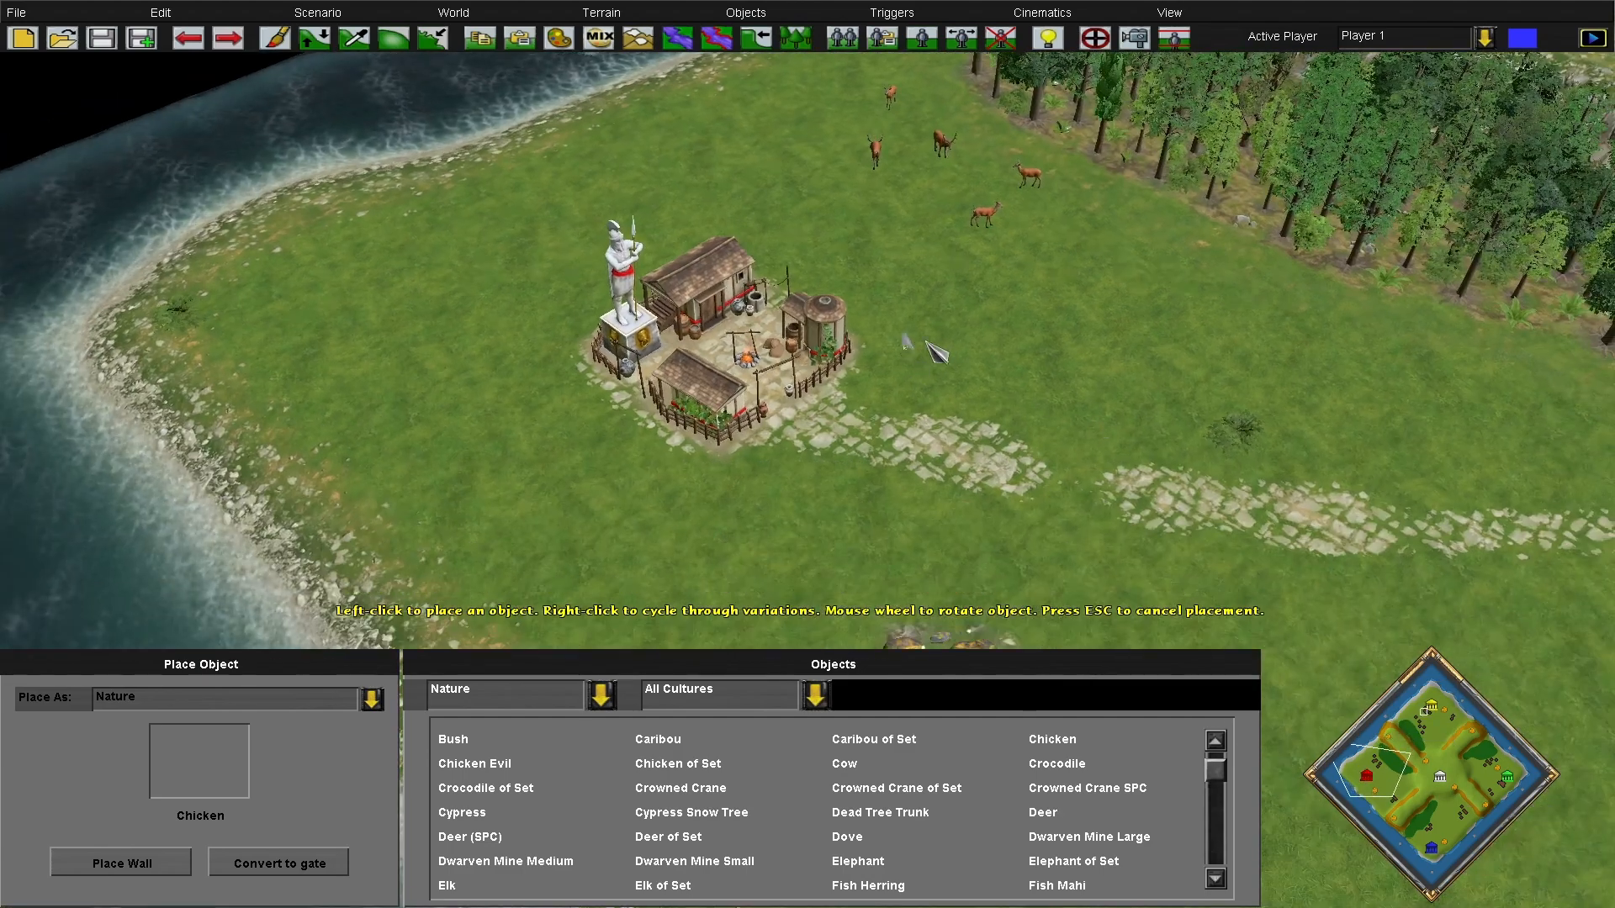
# Place a flock of five chickens just northeast of the red settlement and another flock northwest of the blue settlement
pyautogui.click(930, 344)
pyautogui.click(916, 296)
pyautogui.click(859, 282)
pyautogui.click(898, 247)
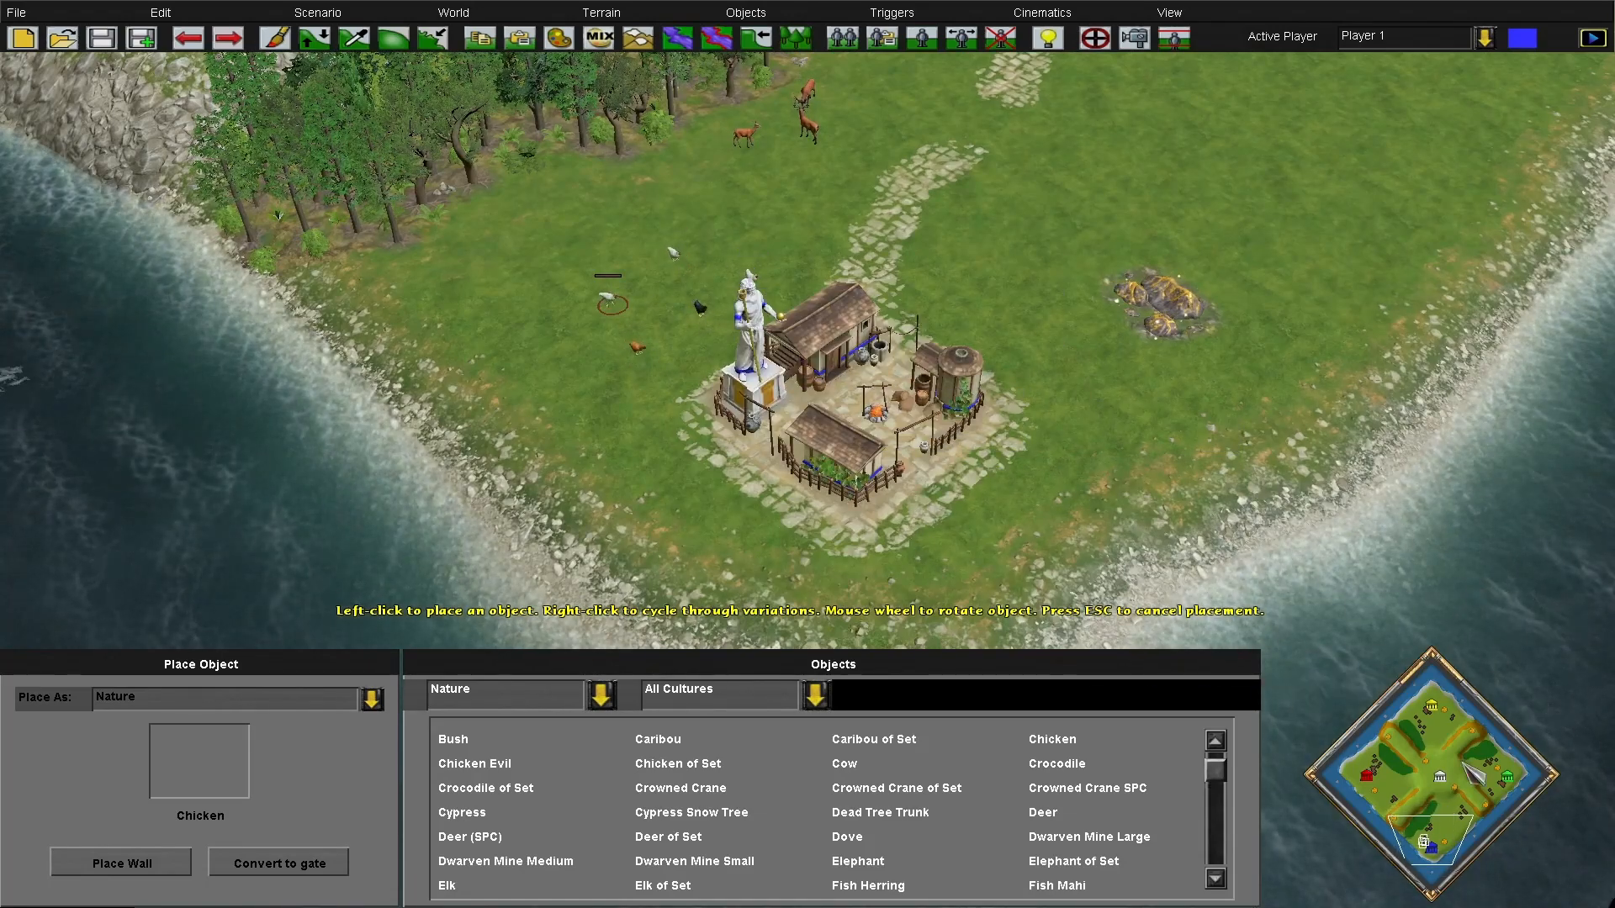
# Choose Goat from the nature objects and place one near the gold mine on the raised plateau between the red and blue settlements
pyautogui.click(1508, 783)
pyautogui.moveTo(1509, 786); pyautogui.dragTo(1419, 826)
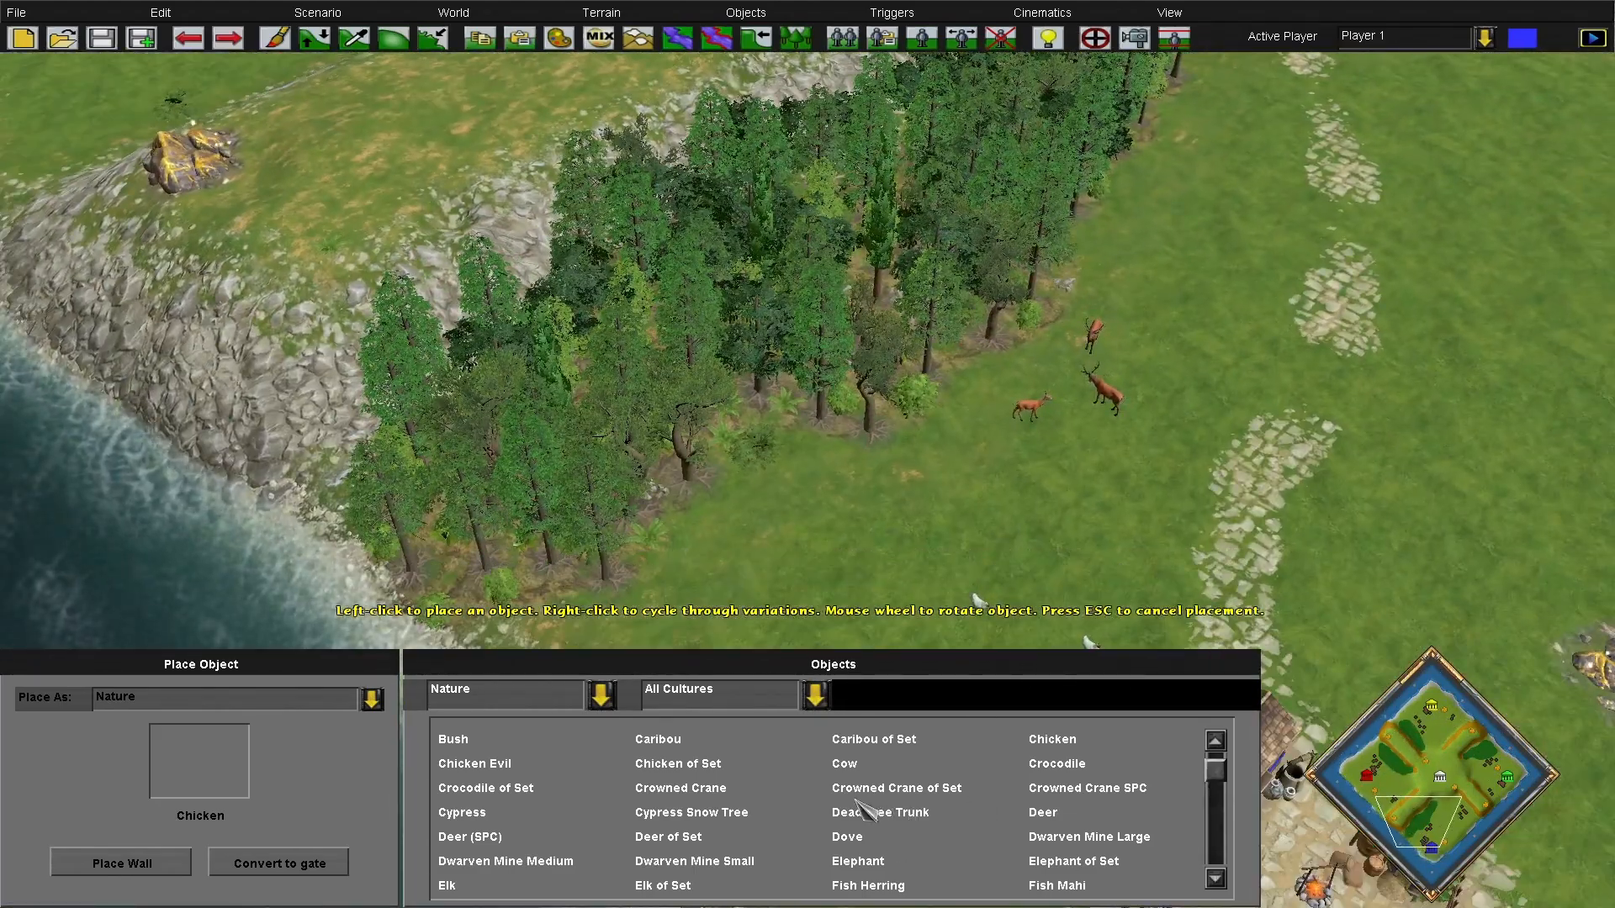
pyautogui.scroll(-7, 862, 809)
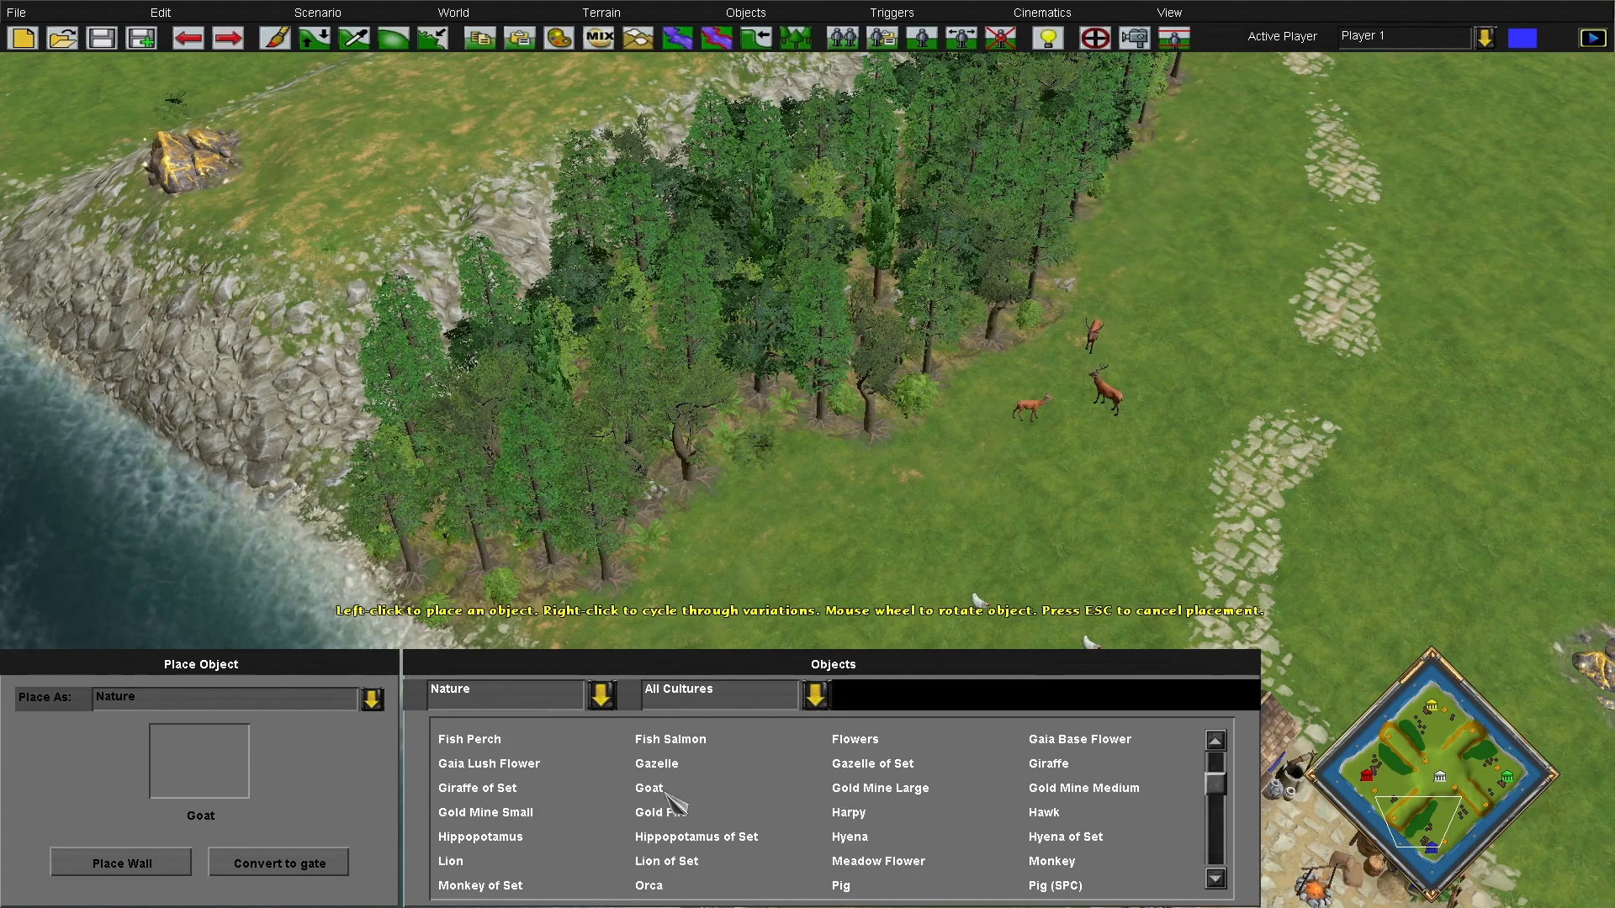
pyautogui.press('Up')
pyautogui.press('Left')
pyautogui.click(632, 465)
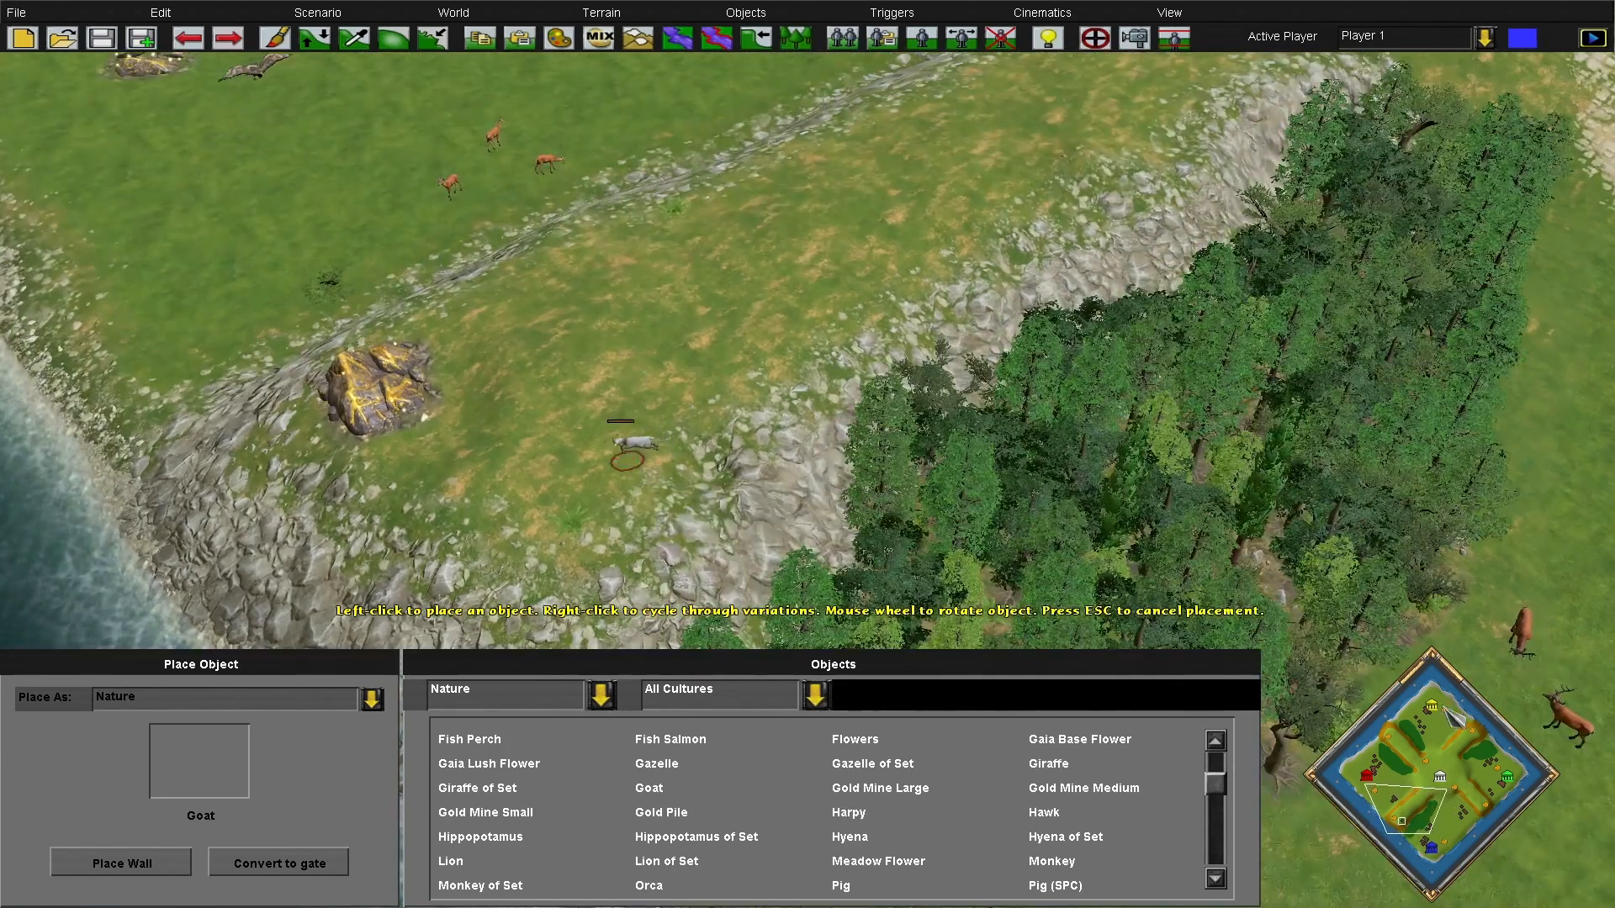
pyautogui.click(1430, 795)
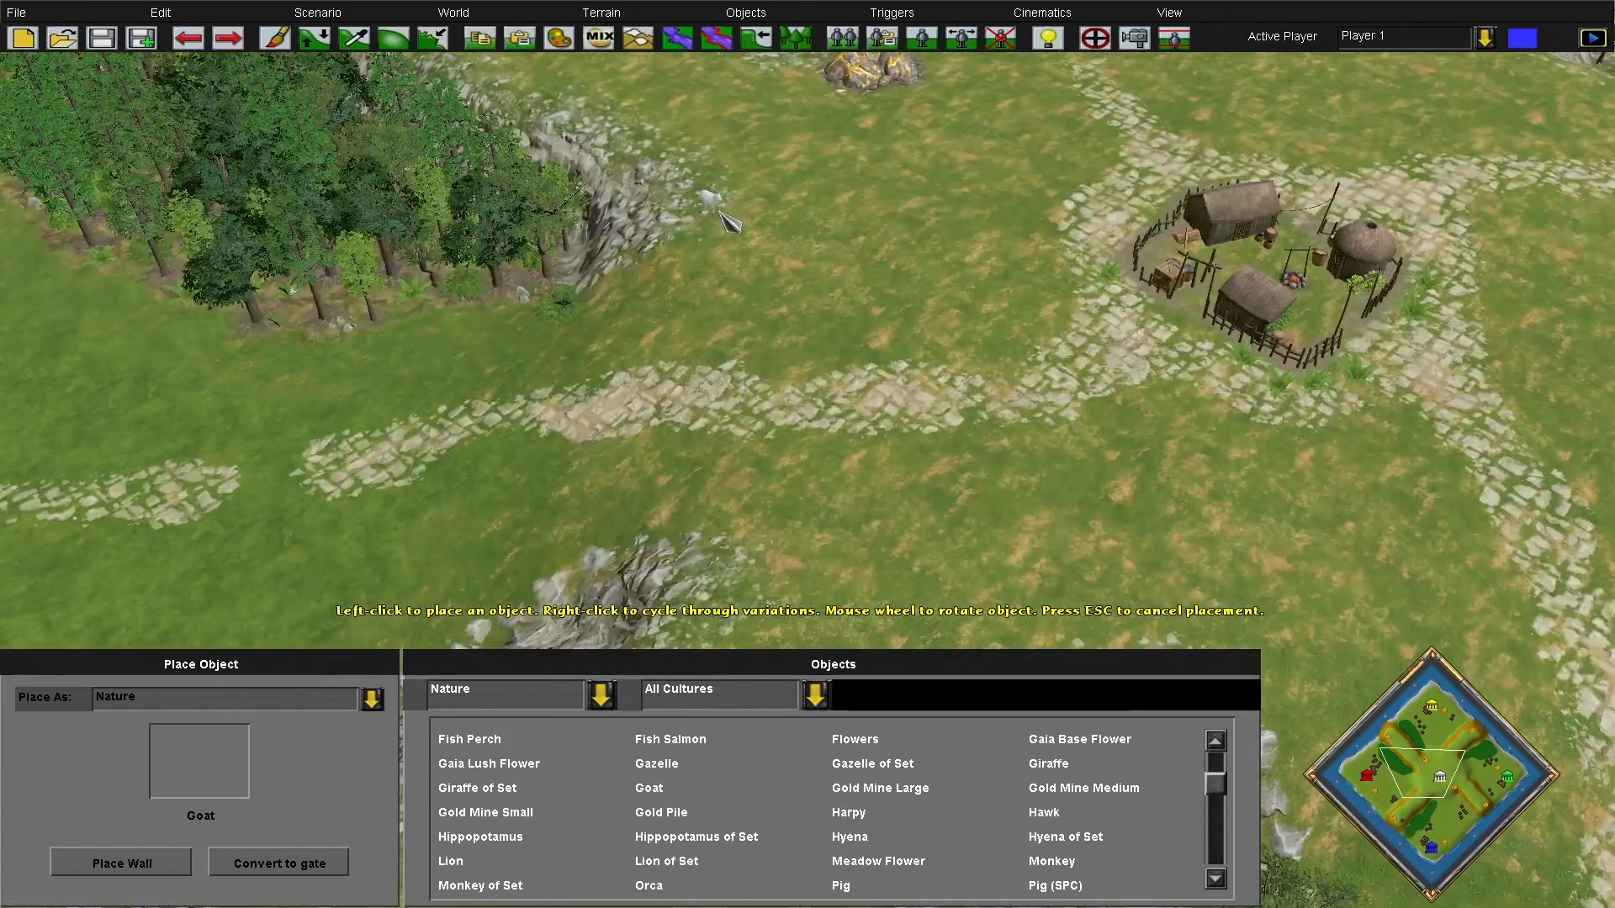
pyautogui.click(1466, 751)
pyautogui.press('Left')
pyautogui.press('Down')
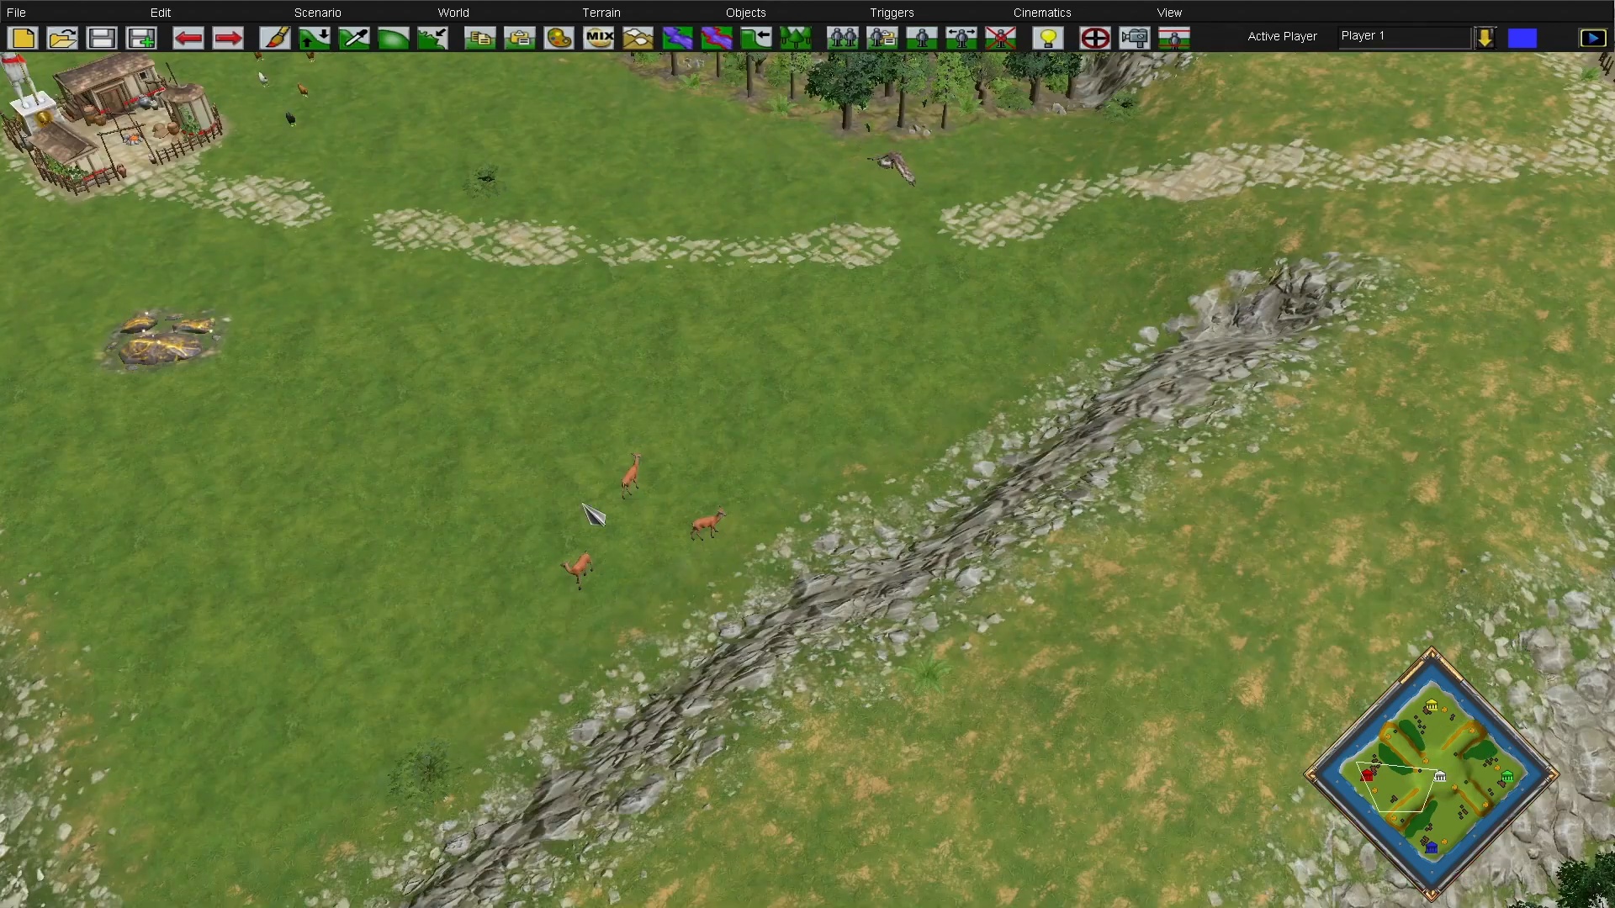
# Choose GreekRiver water with a circular brush and dig out the coastline west and southwest of the red settlement
pyautogui.moveTo(1, 526)
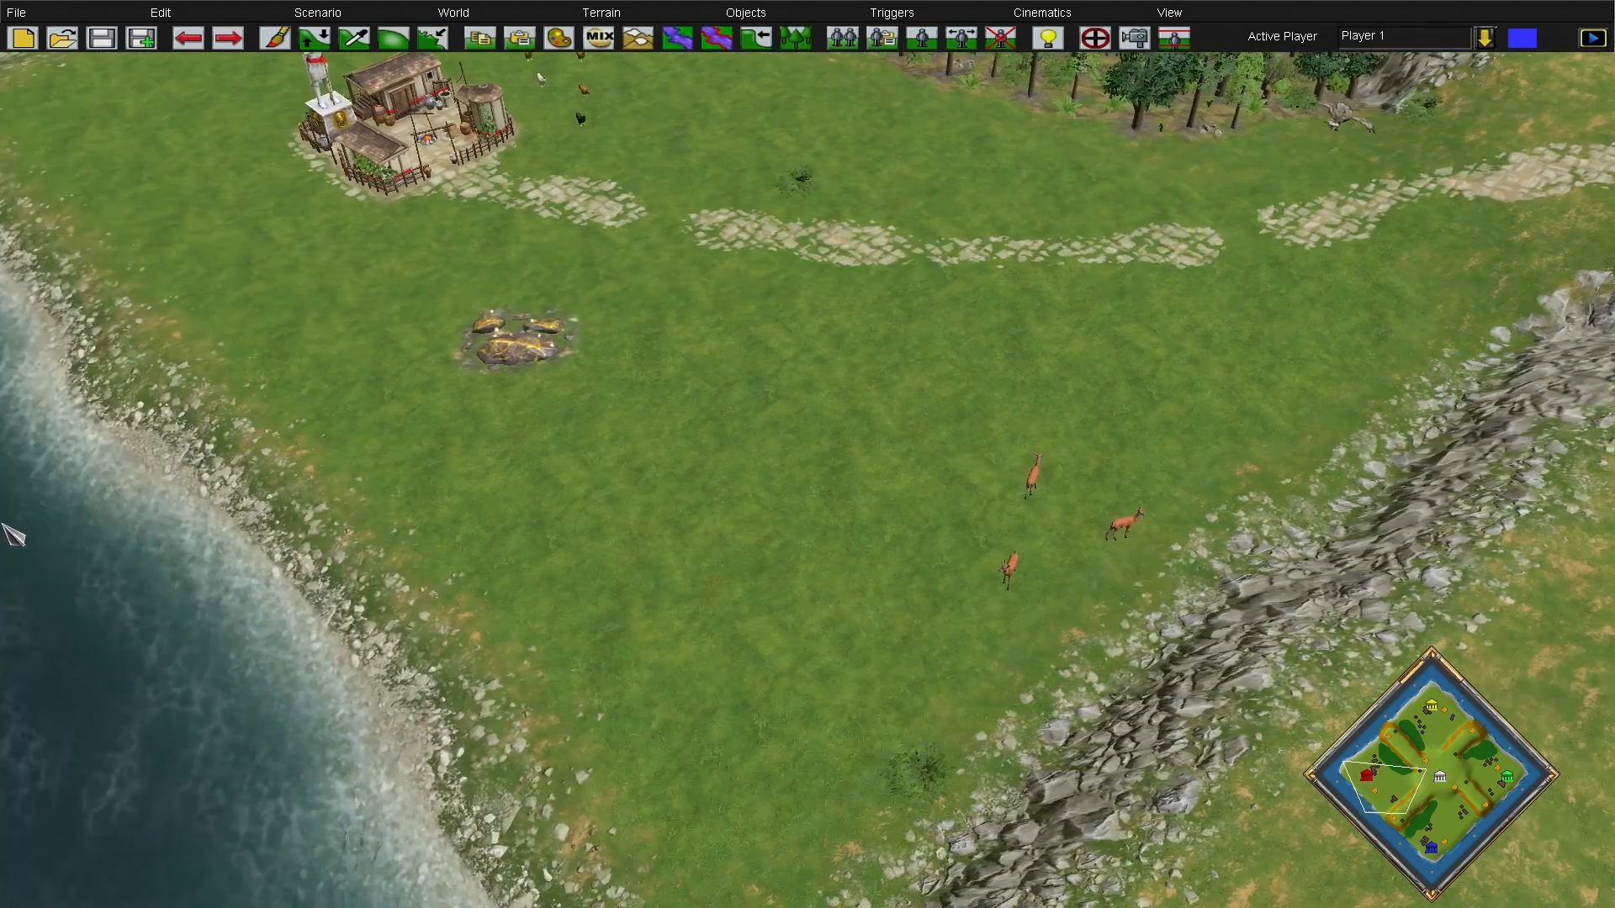
pyautogui.moveTo(3, 3)
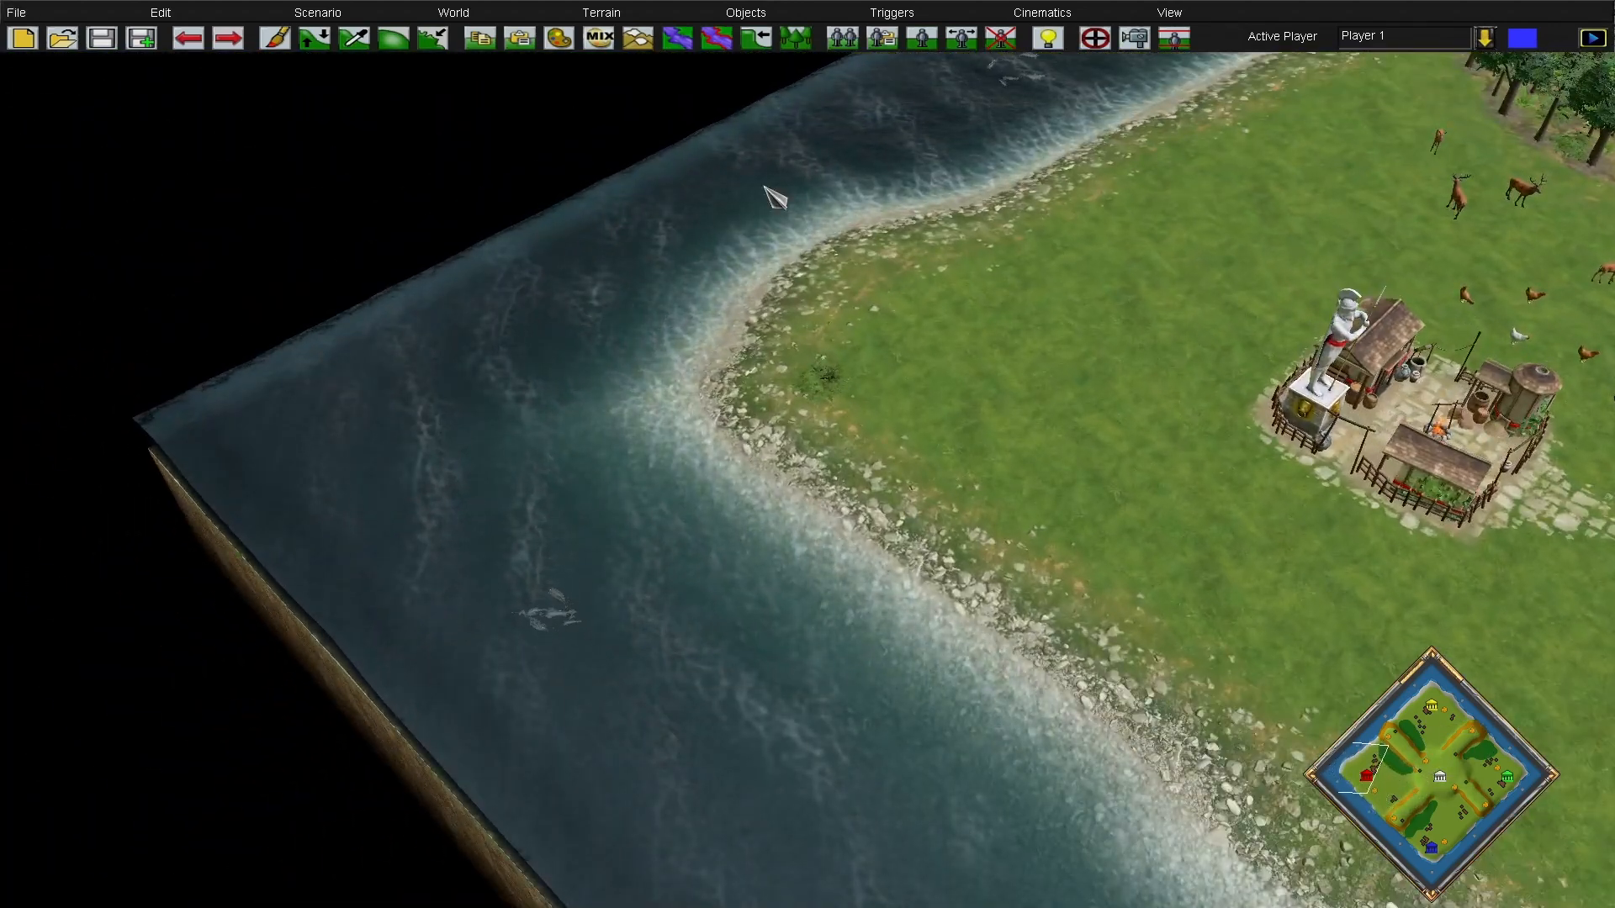
pyautogui.click(709, 42)
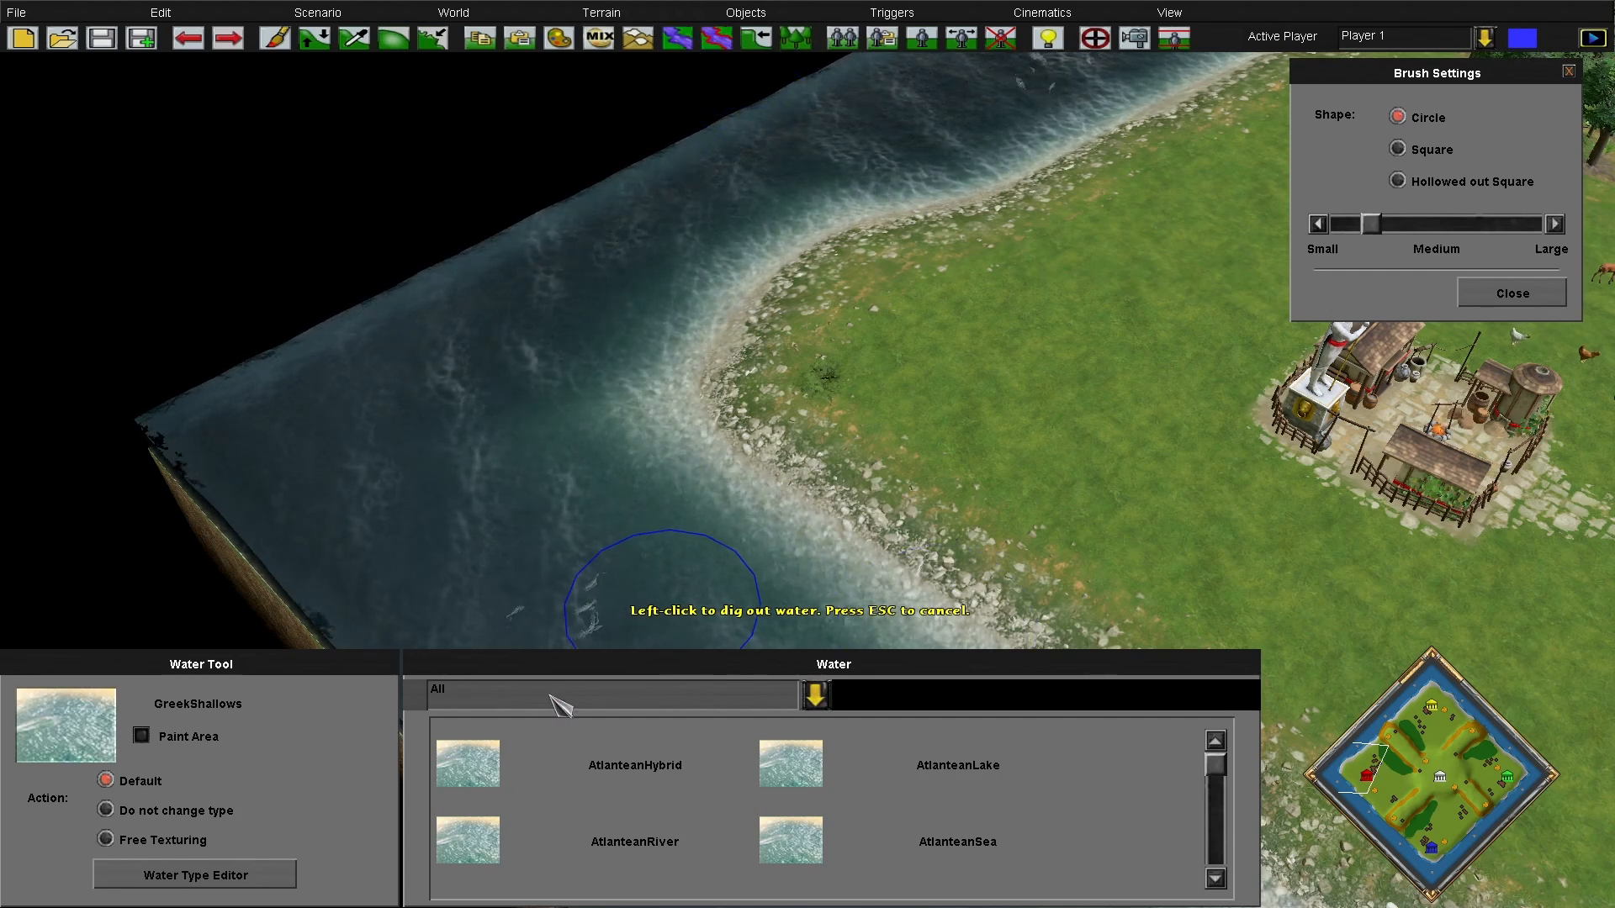
pyautogui.scroll(-2, 622, 763)
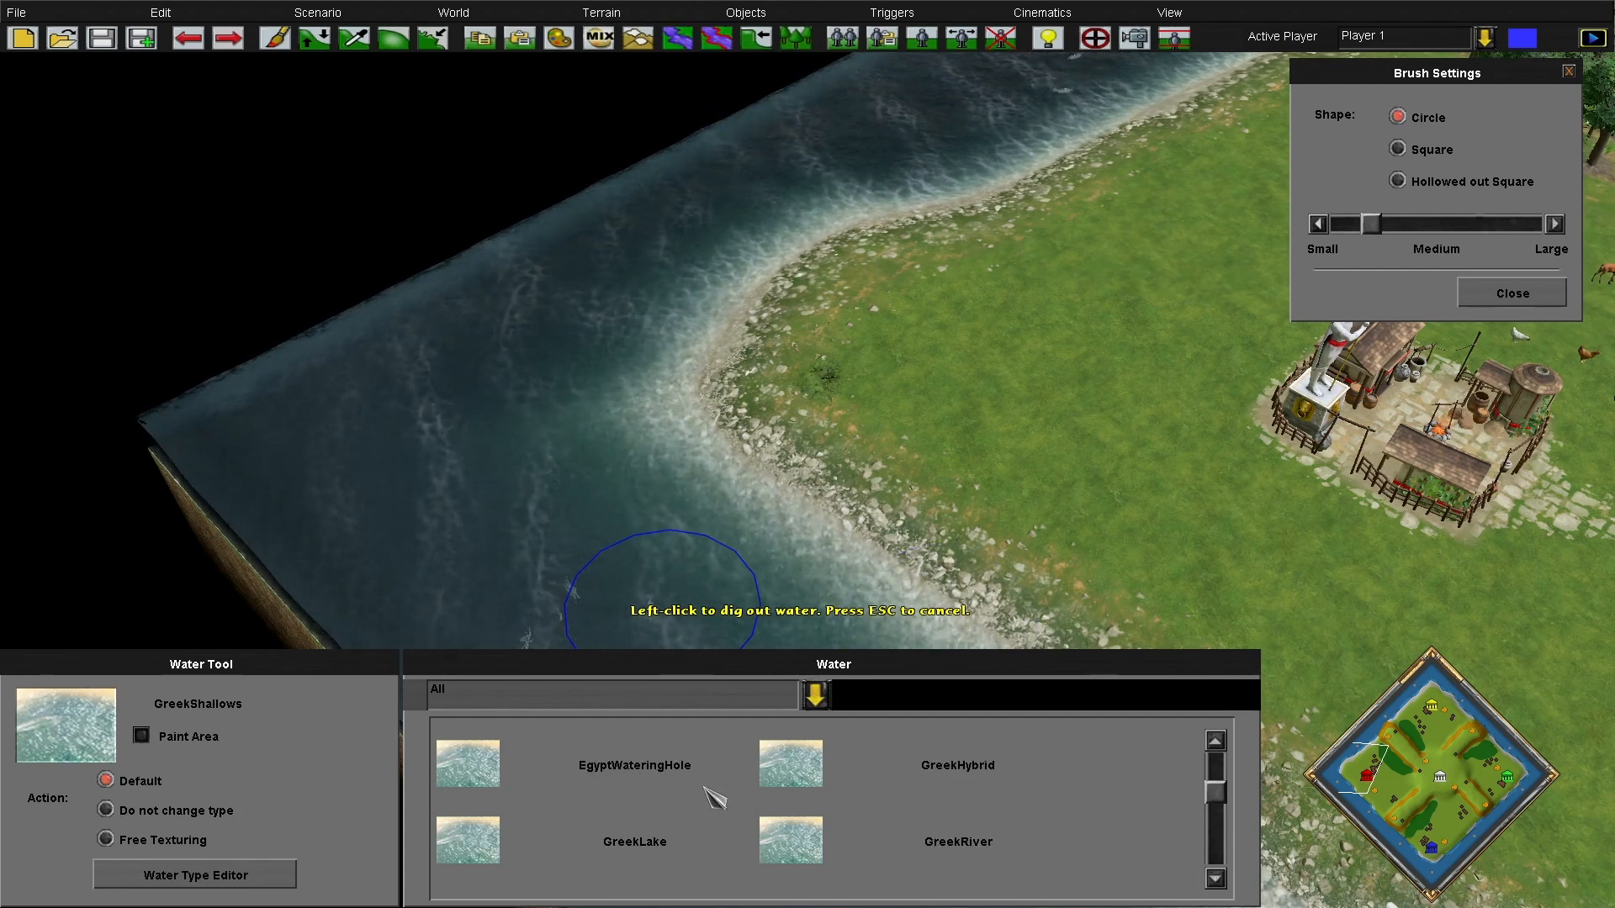
pyautogui.moveTo(698, 396)
pyautogui.mouseDown()
pyautogui.moveTo(745, 350)
pyautogui.moveTo(717, 397)
pyautogui.moveTo(730, 463)
pyautogui.moveTo(778, 532)
pyautogui.moveTo(706, 360)
pyautogui.moveTo(799, 253)
pyautogui.moveTo(633, 380)
pyautogui.moveTo(730, 542)
pyautogui.moveTo(774, 574)
pyautogui.moveTo(789, 410)
pyautogui.moveTo(684, 301)
pyautogui.moveTo(602, 342)
pyautogui.moveTo(815, 457)
pyautogui.moveTo(825, 432)
pyautogui.moveTo(801, 399)
pyautogui.mouseUp()
pyautogui.press('Down')
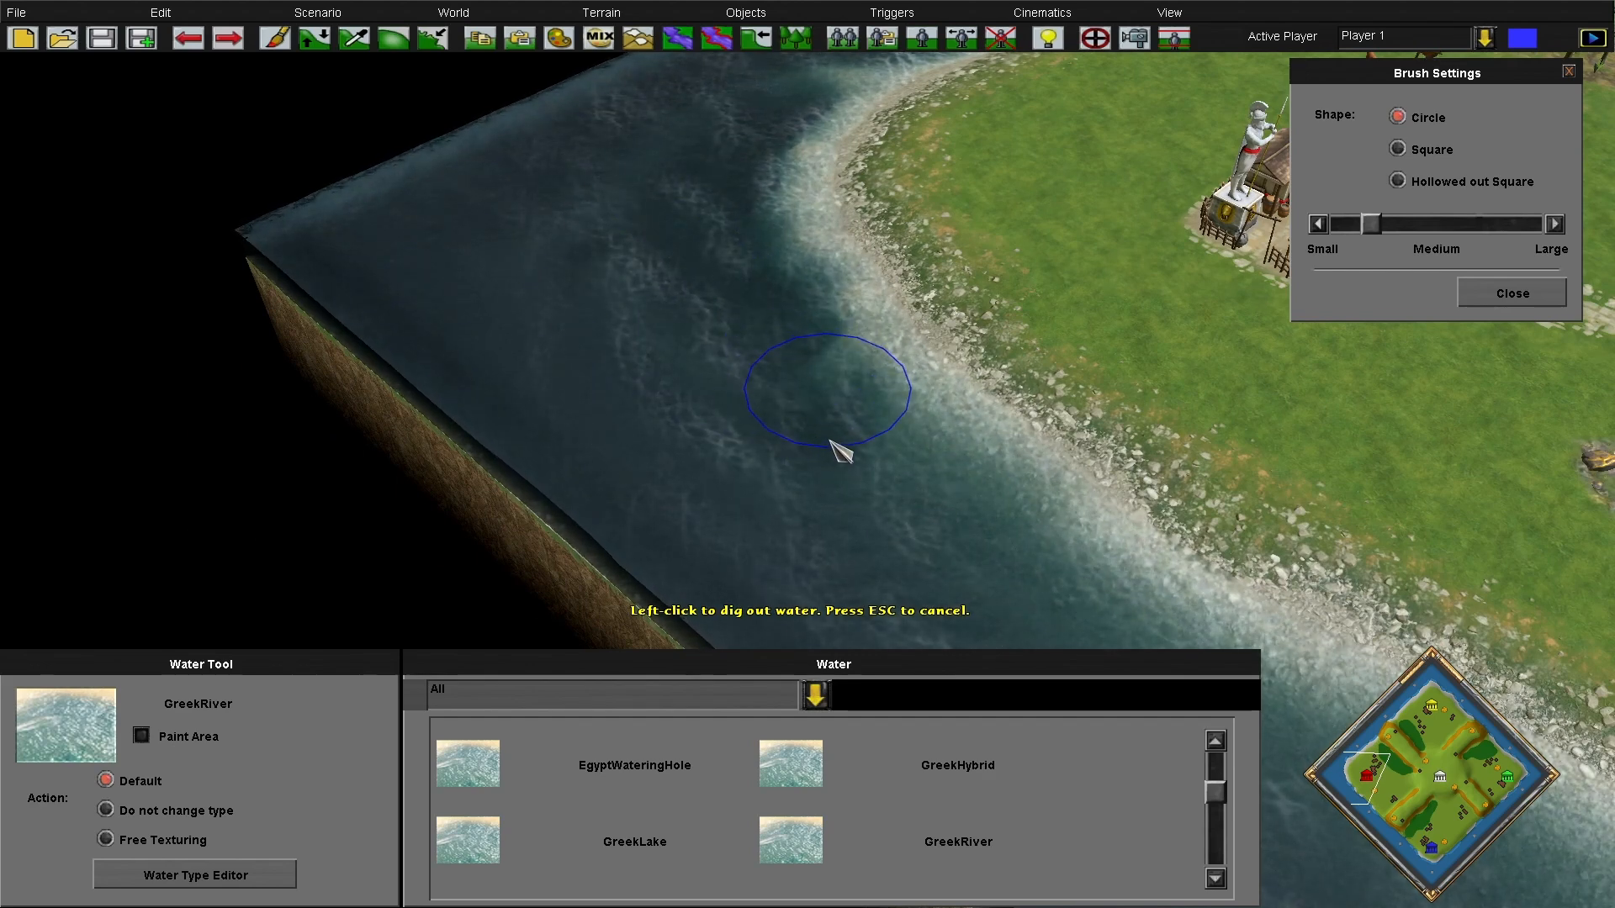
pyautogui.press('Up')
pyautogui.press('Right')
pyautogui.moveTo(728, 425)
pyautogui.mouseDown()
pyautogui.moveTo(684, 451)
pyautogui.moveTo(635, 389)
pyautogui.moveTo(677, 505)
pyautogui.mouseUp()
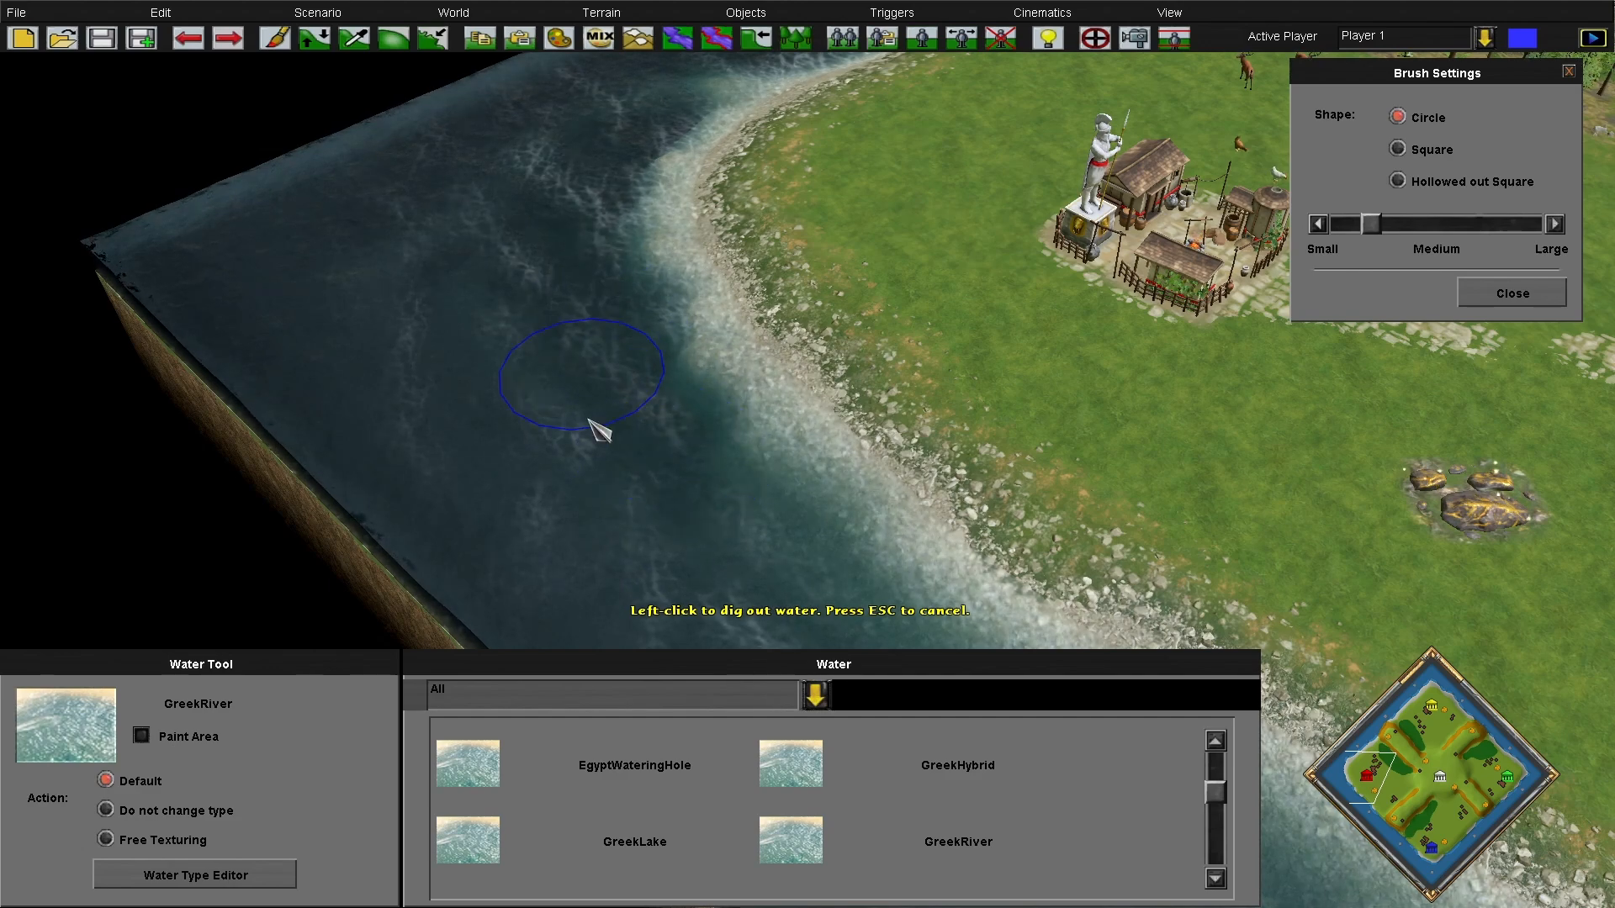
# Dig GreekRiver water along the coast northwest of the red settlement and enlarge the circular brush slightly
pyautogui.press('Up')
pyautogui.press('Left')
pyautogui.moveTo(683, 232)
pyautogui.mouseDown()
pyautogui.moveTo(757, 215)
pyautogui.moveTo(706, 270)
pyautogui.mouseUp()
pyautogui.moveTo(639, 328)
pyautogui.mouseDown()
pyautogui.moveTo(620, 371)
pyautogui.moveTo(703, 371)
pyautogui.moveTo(785, 336)
pyautogui.moveTo(682, 382)
pyautogui.mouseUp()
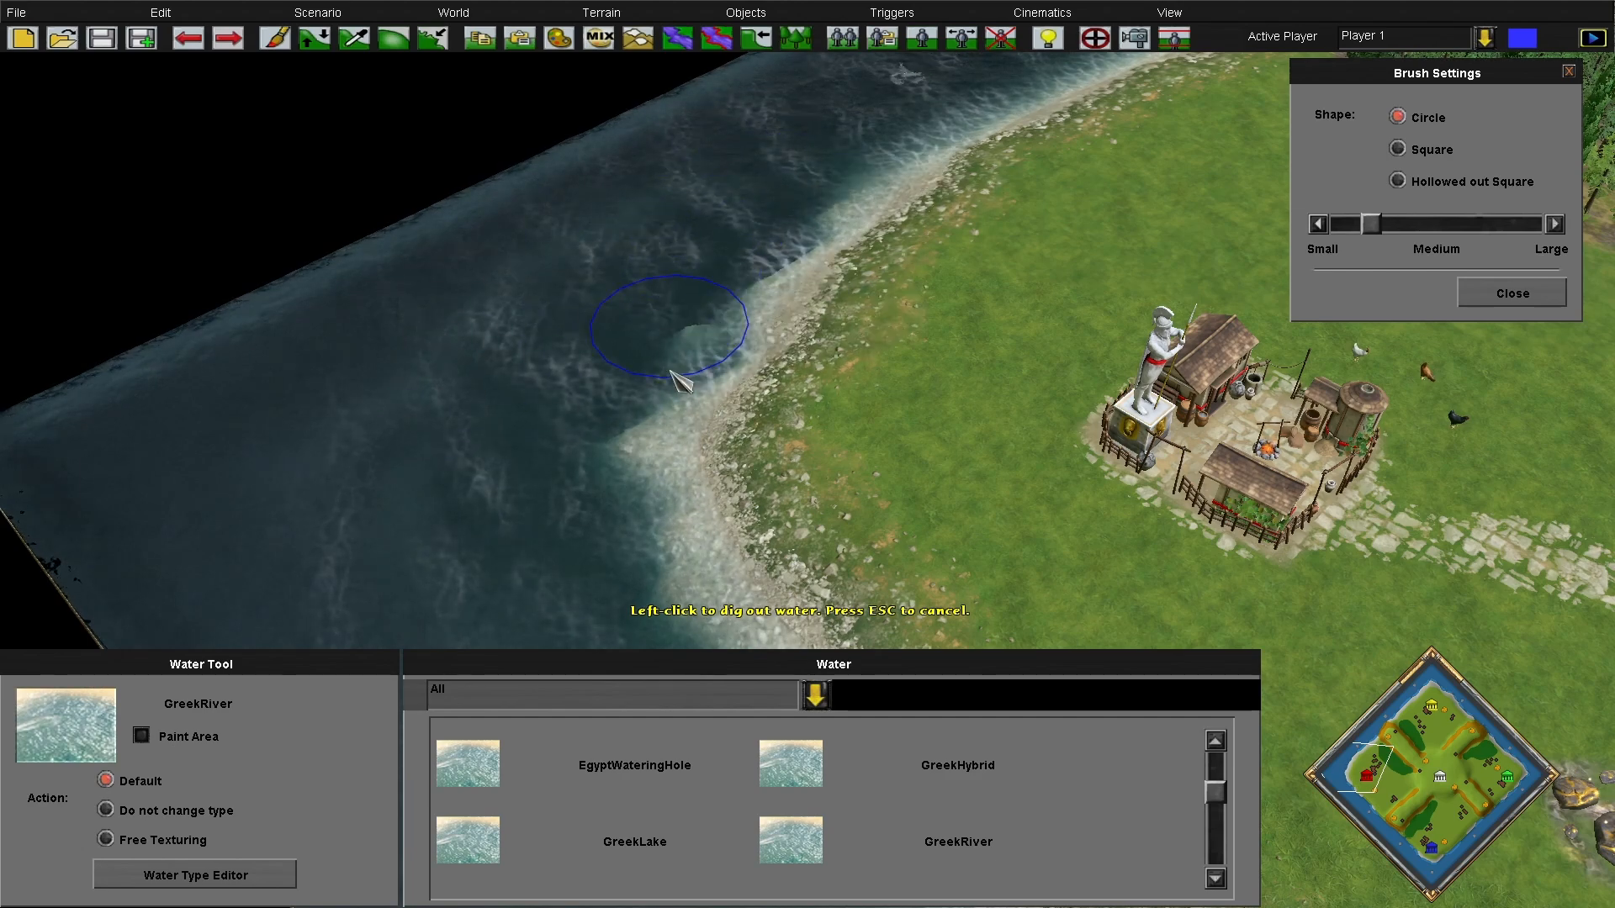
pyautogui.press('Down')
pyautogui.press('Right')
pyautogui.press('Up')
pyautogui.press('Left')
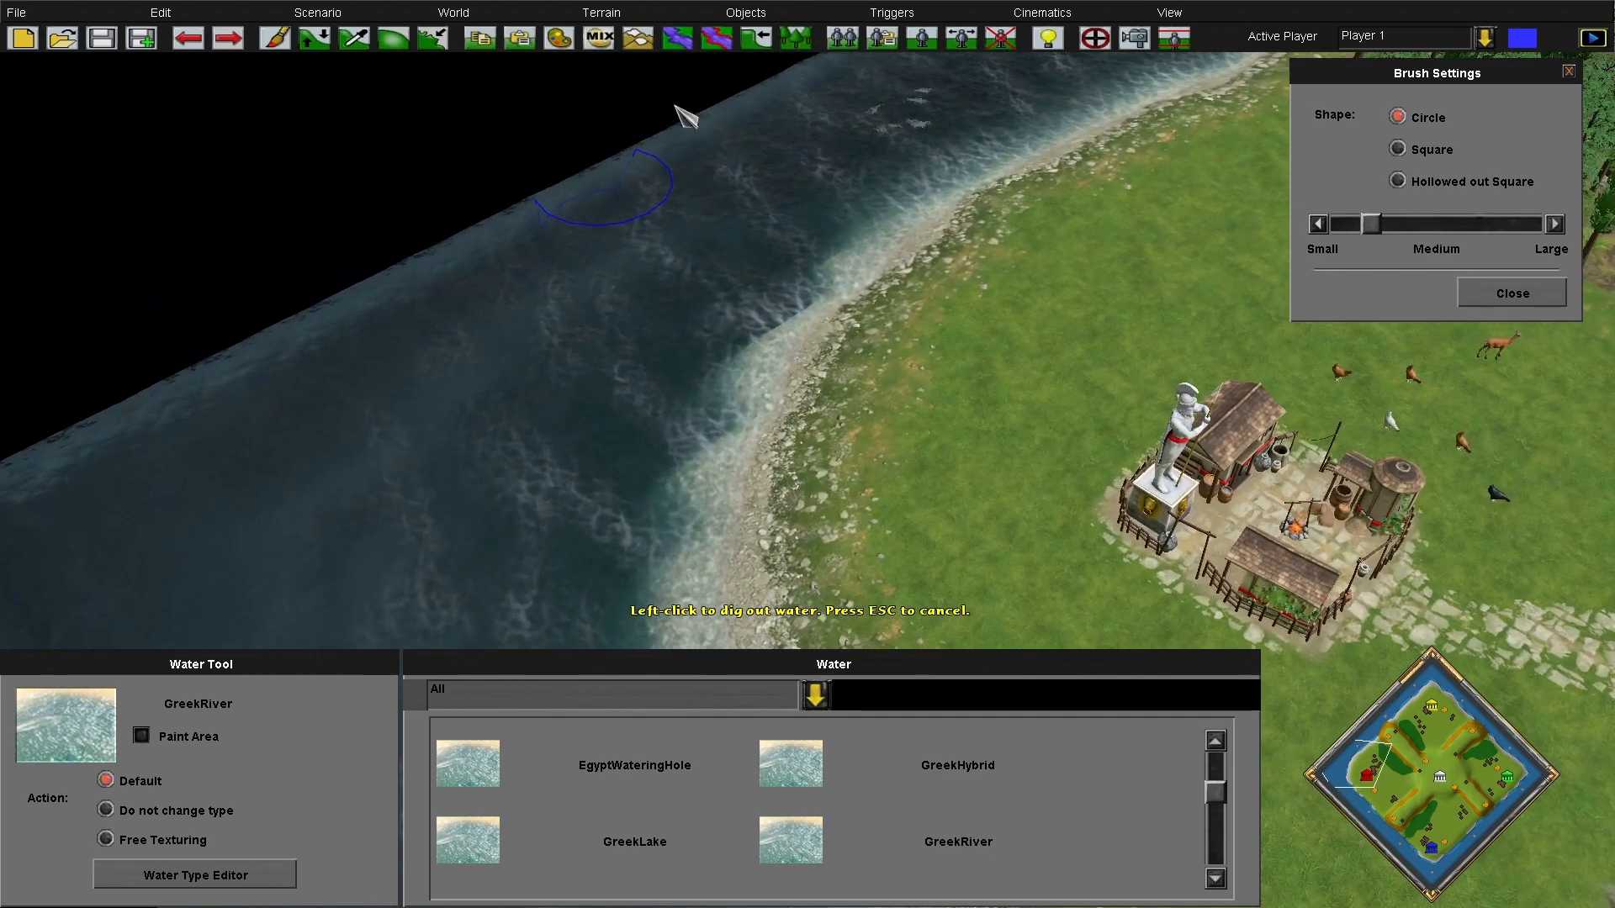
pyautogui.press('Down')
pyautogui.press('Left')
pyautogui.moveTo(1344, 223); pyautogui.dragTo(1397, 237)
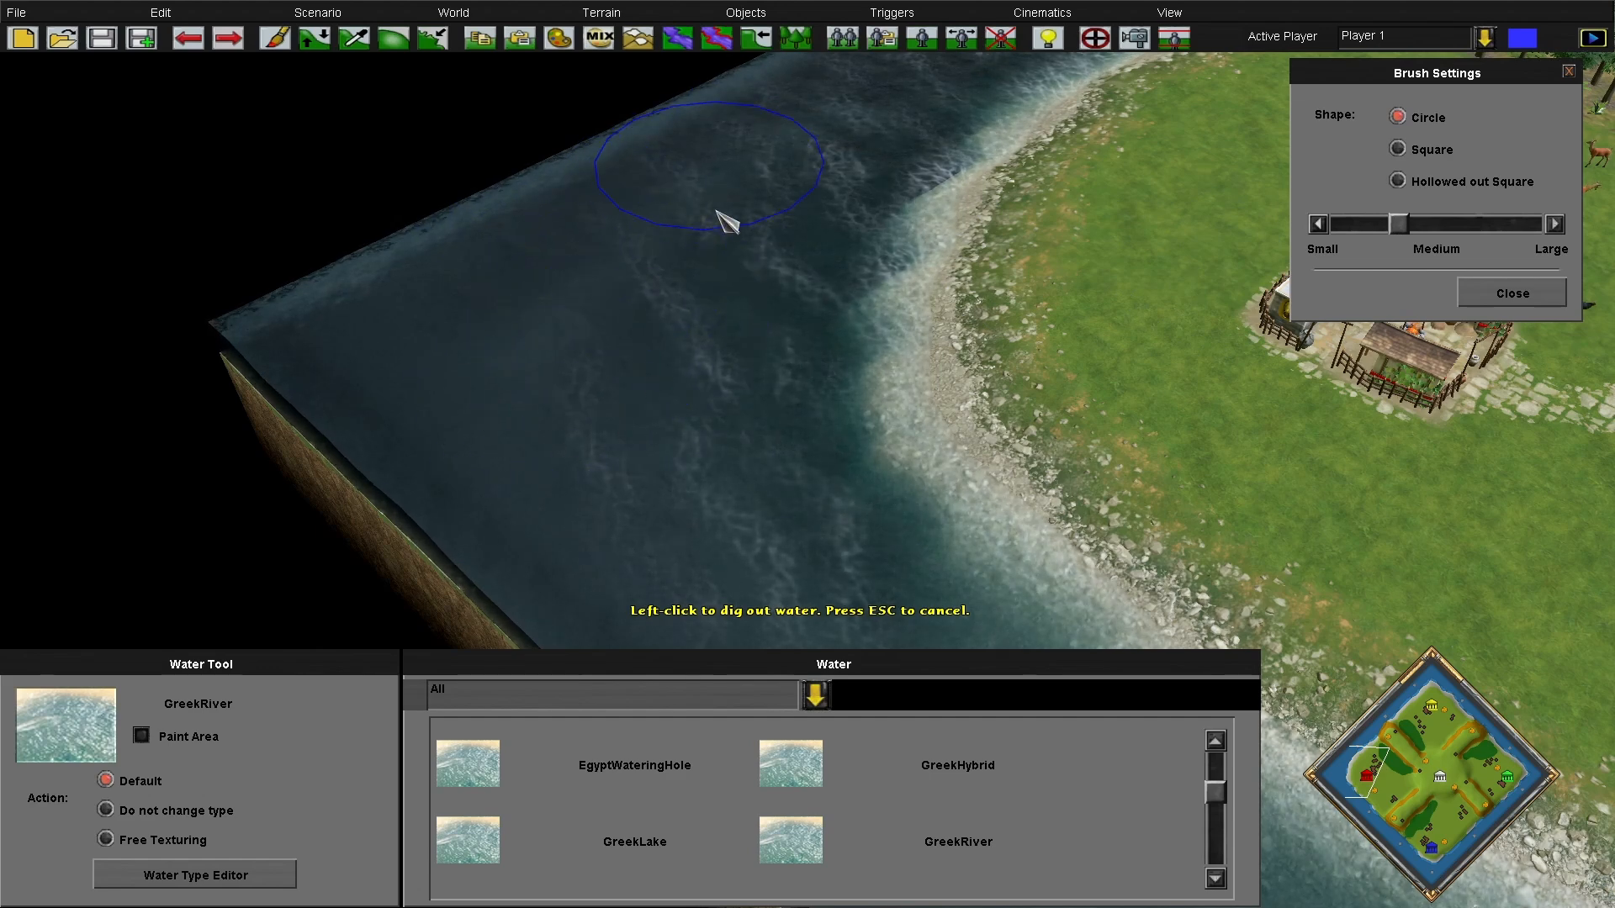
pyautogui.press('Down')
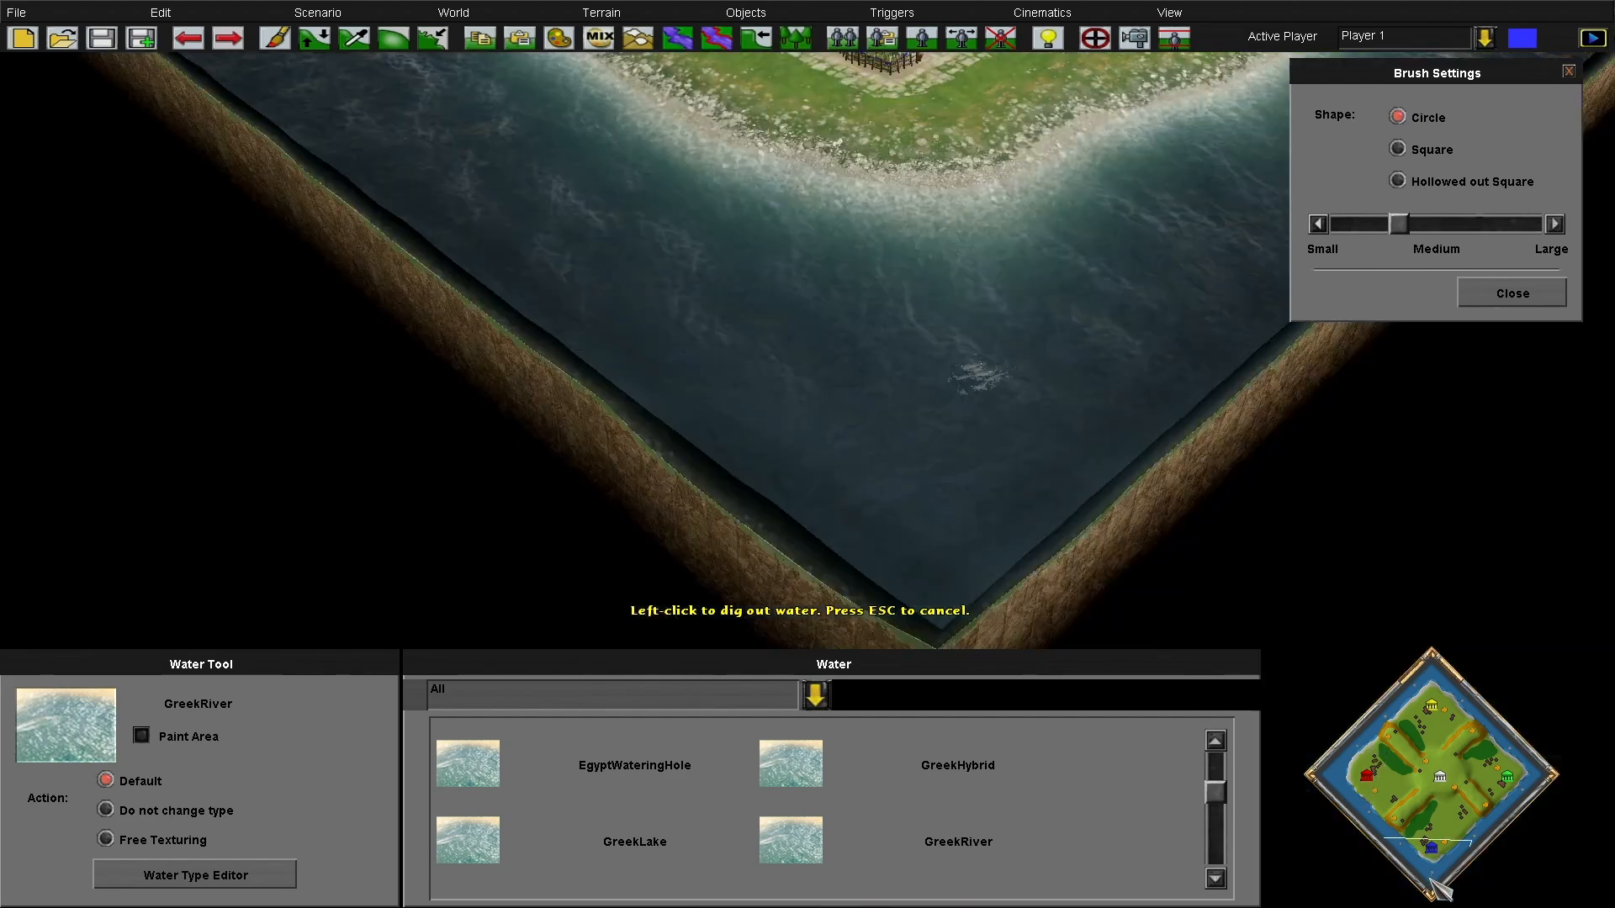
# Try digging GreekRiver water into the coast south of the blue settlement with smaller brush sizes, and undo the stroke
pyautogui.click(1434, 855)
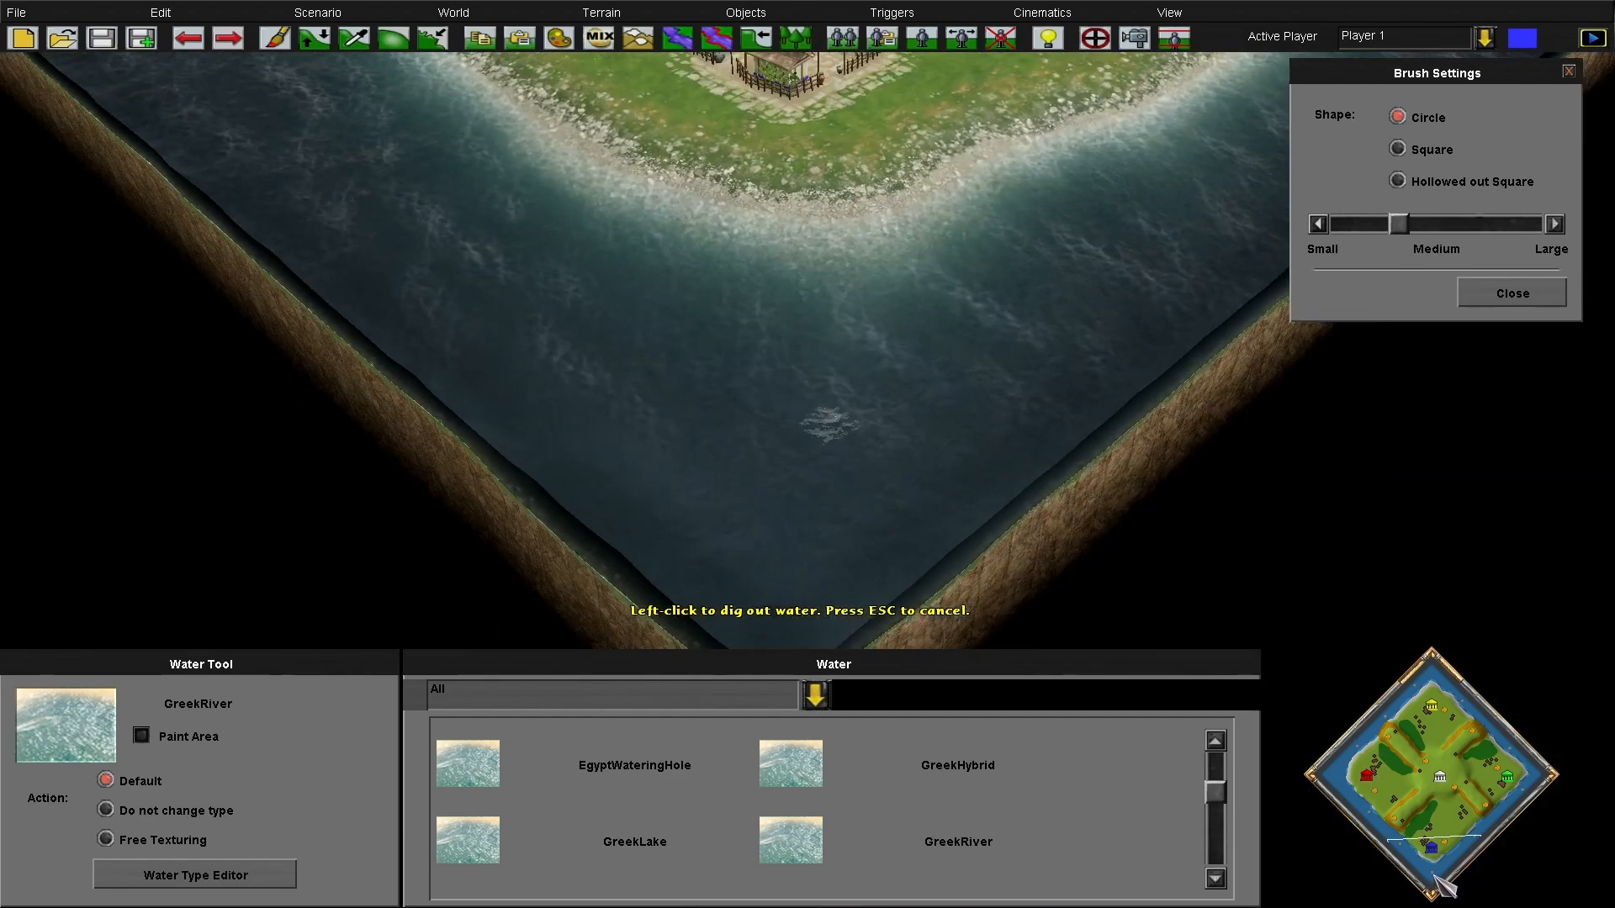
pyautogui.moveTo(1383, 230); pyautogui.dragTo(1370, 232)
pyautogui.press('Right')
pyautogui.press('Up')
pyautogui.click(976, 371)
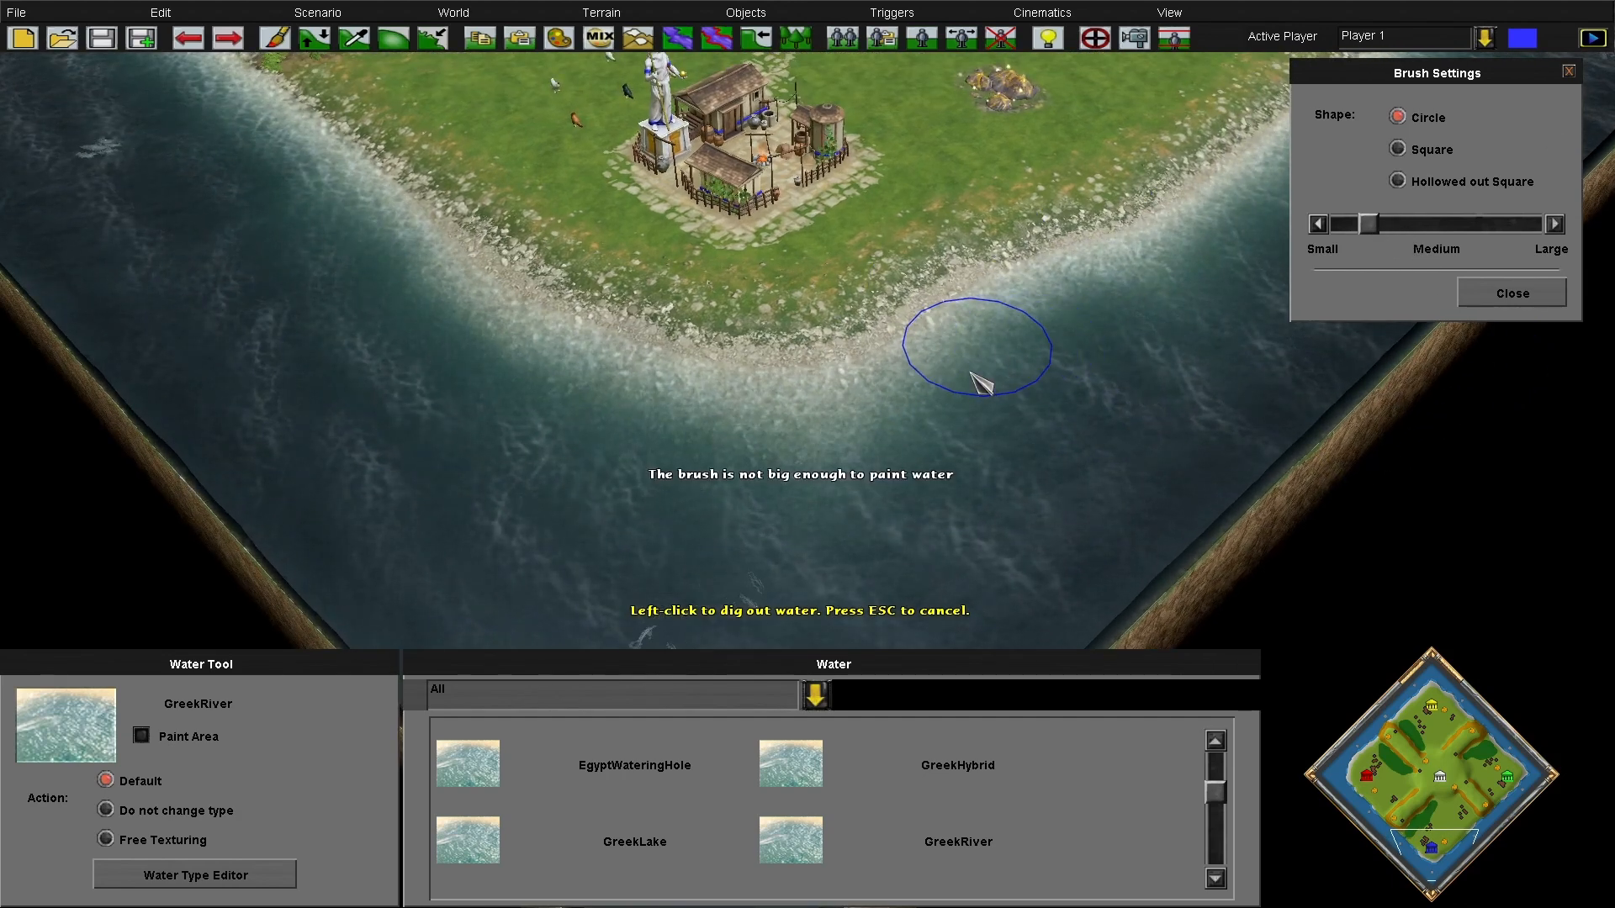
pyautogui.moveTo(1368, 224); pyautogui.dragTo(1390, 231)
pyautogui.moveTo(891, 383)
pyautogui.mouseDown()
pyautogui.moveTo(912, 390)
pyautogui.moveTo(876, 433)
pyautogui.moveTo(757, 458)
pyautogui.moveTo(934, 475)
pyautogui.mouseUp()
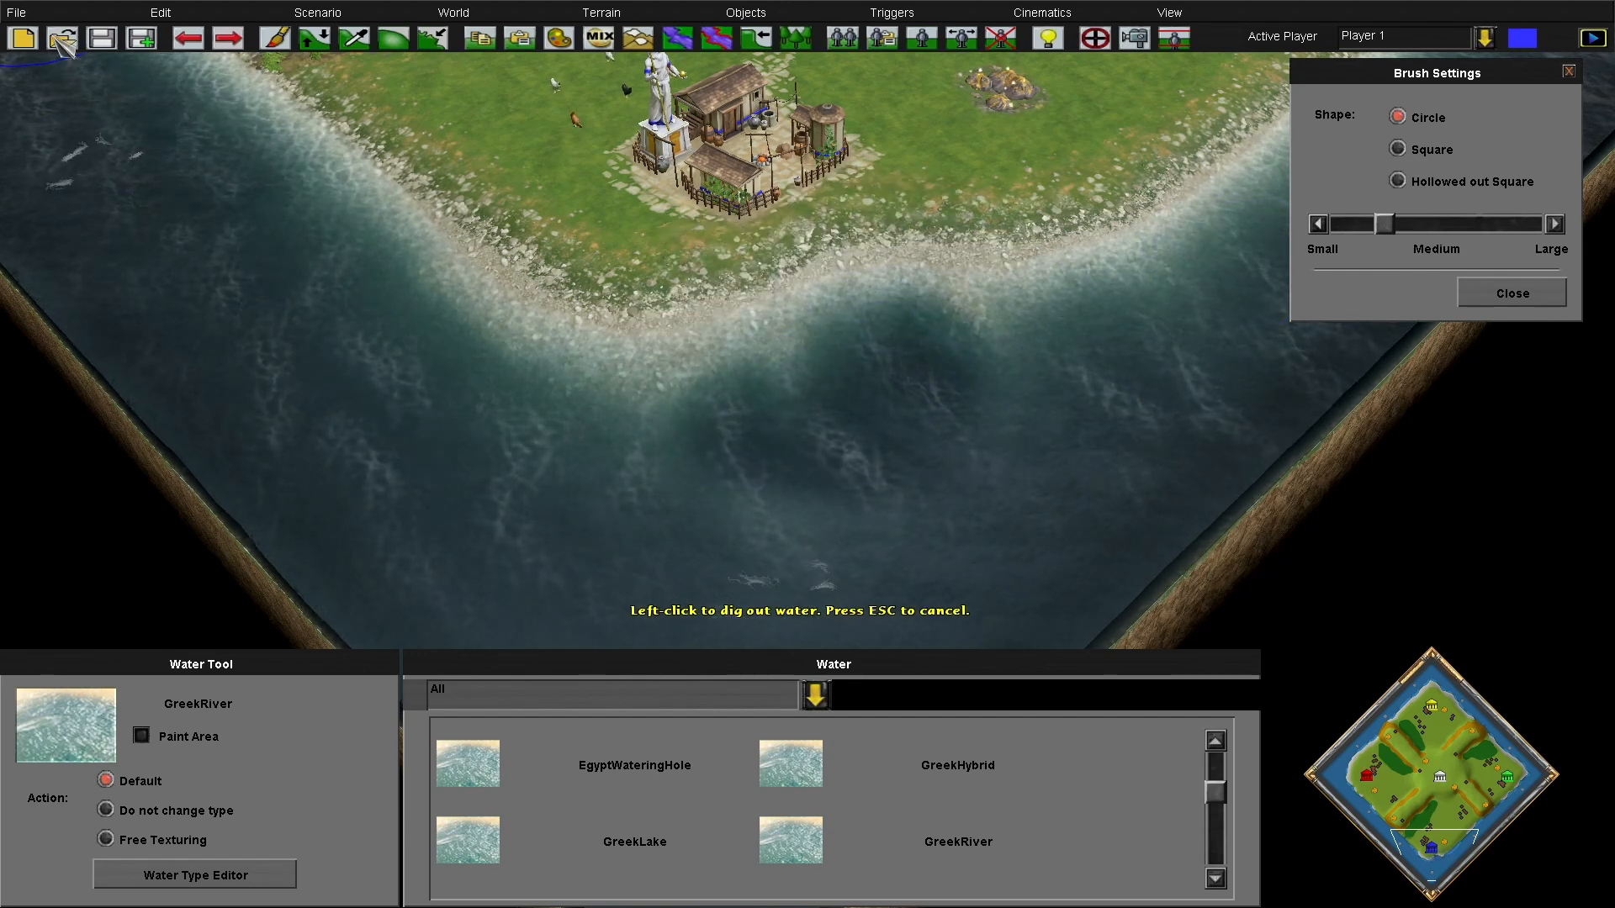
pyautogui.click(197, 46)
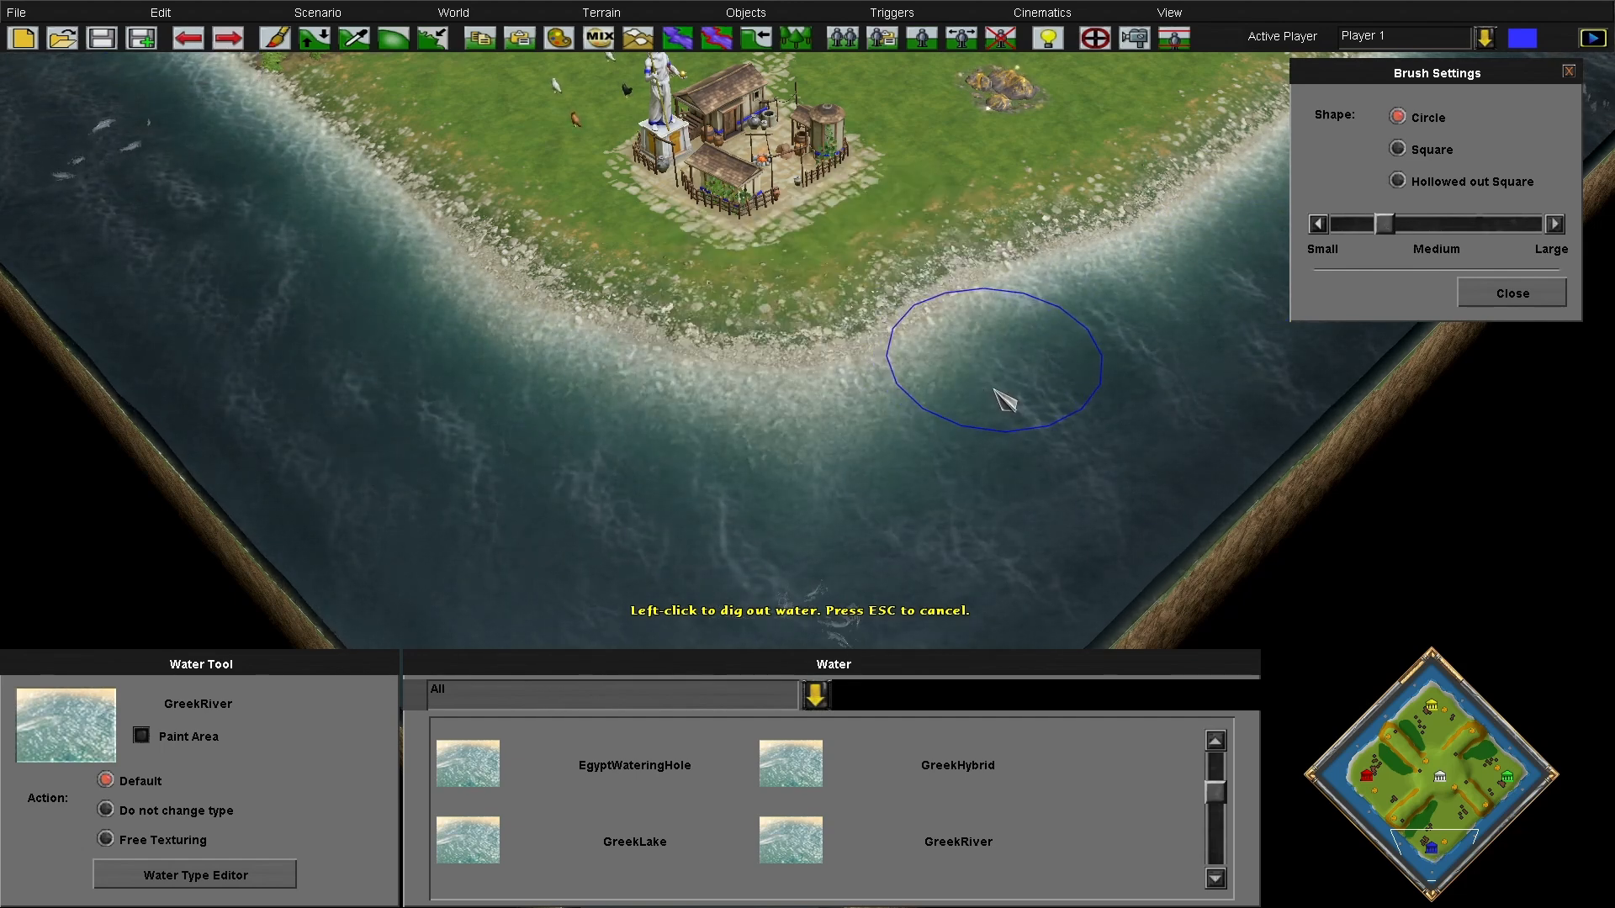
# Save the scenario and dig GreekRiver water along the coast southeast of the blue settlement
pyautogui.click(17, 13)
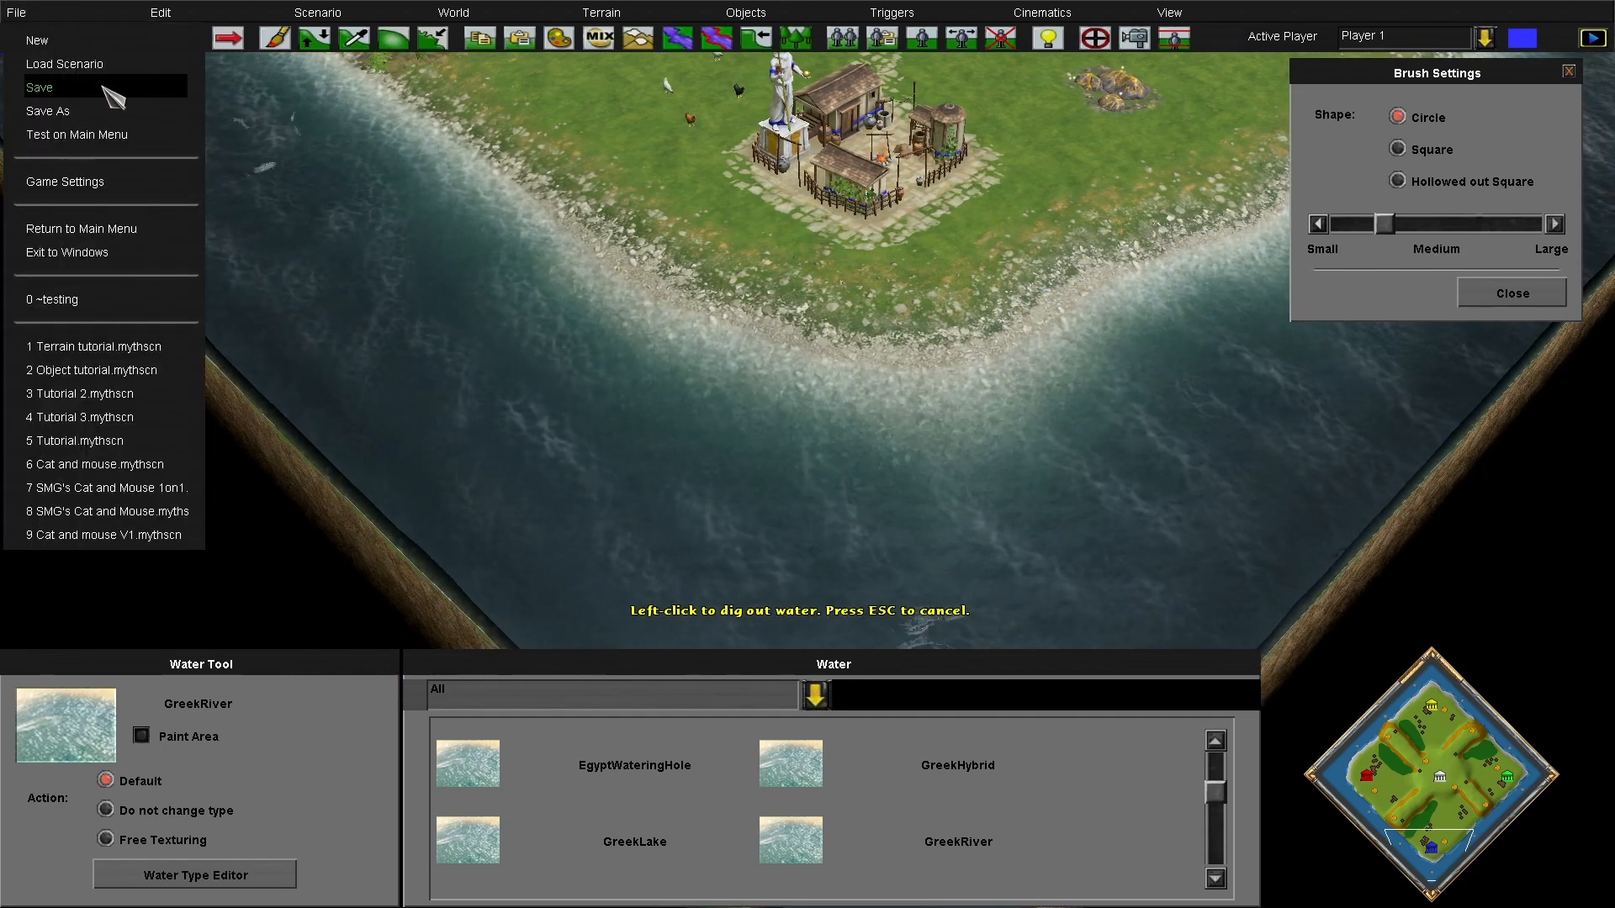
pyautogui.click(102, 86)
pyautogui.moveTo(1188, 423)
pyautogui.mouseDown()
pyautogui.moveTo(1165, 437)
pyautogui.moveTo(1189, 451)
pyautogui.moveTo(1124, 505)
pyautogui.moveTo(710, 462)
pyautogui.moveTo(533, 383)
pyautogui.moveTo(634, 470)
pyautogui.moveTo(876, 526)
pyautogui.moveTo(1175, 410)
pyautogui.moveTo(1060, 444)
pyautogui.moveTo(1225, 408)
pyautogui.mouseUp()
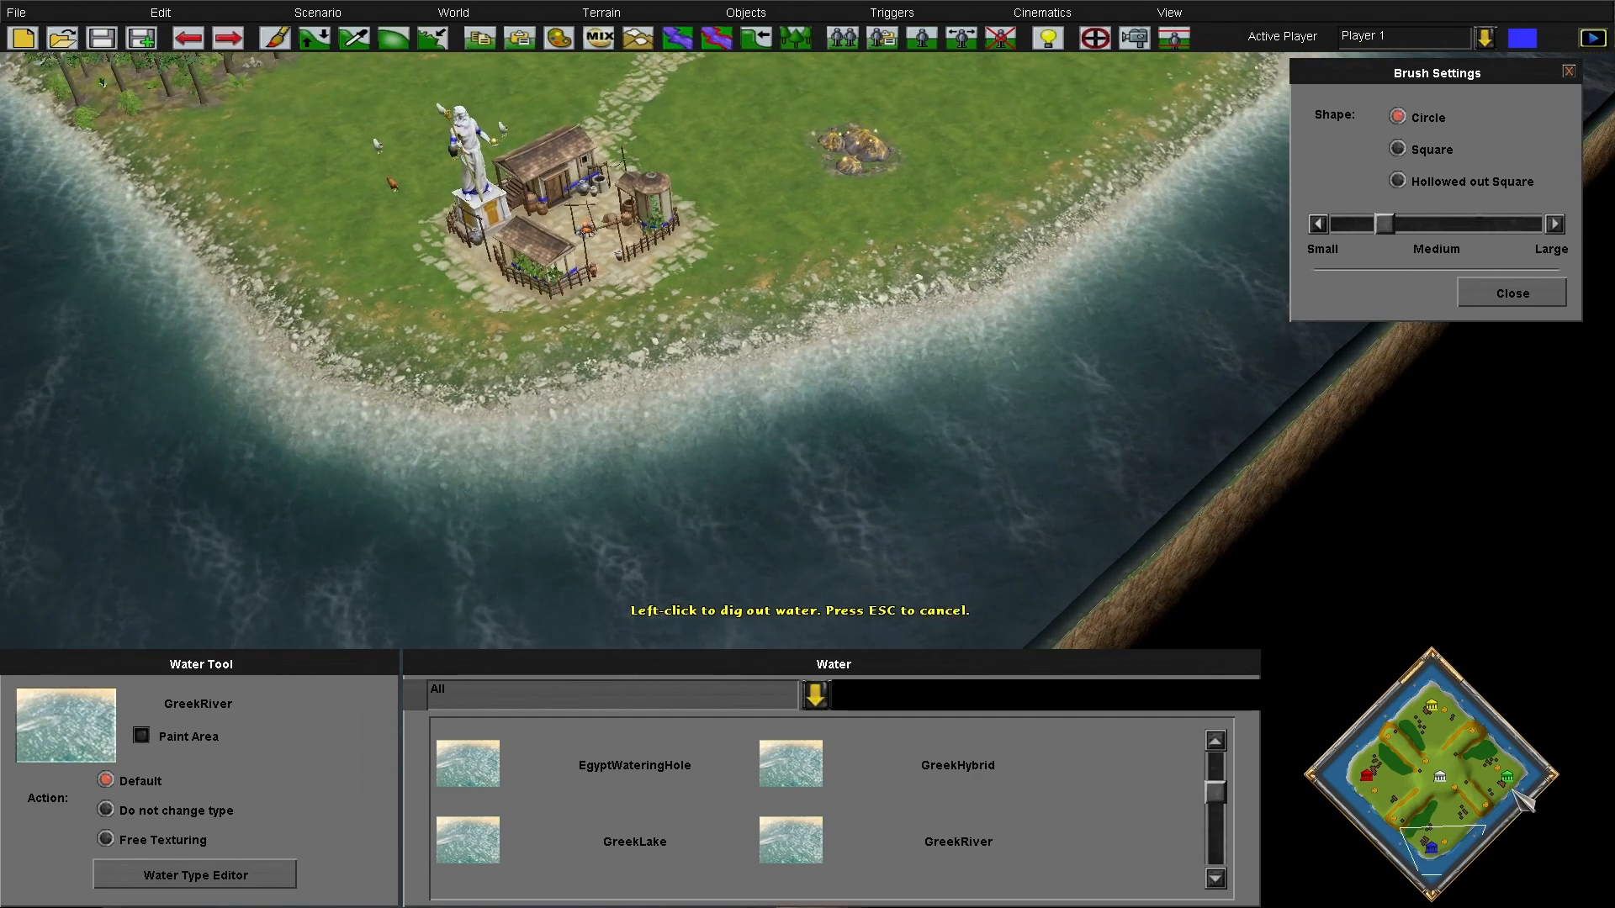
# Dig GreekRiver water into the coast northeast of the green settlement and along the shore north of the yellow settlement
pyautogui.click(1523, 803)
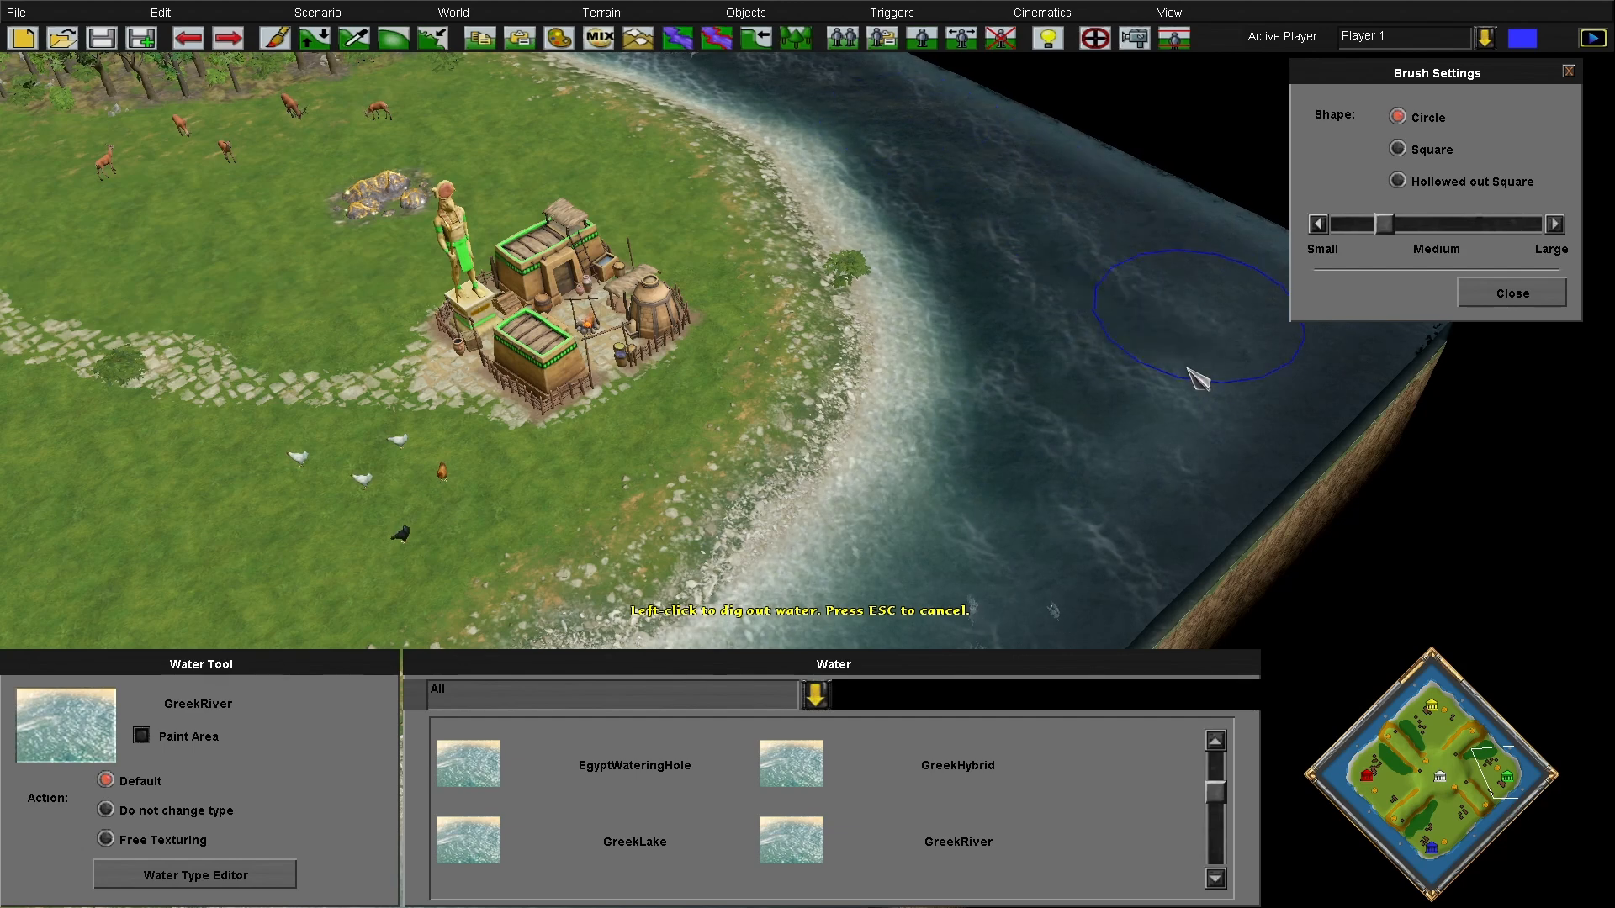
pyautogui.click(1436, 700)
pyautogui.moveTo(904, 341)
pyautogui.mouseDown()
pyautogui.moveTo(587, 354)
pyautogui.moveTo(494, 390)
pyautogui.mouseUp()
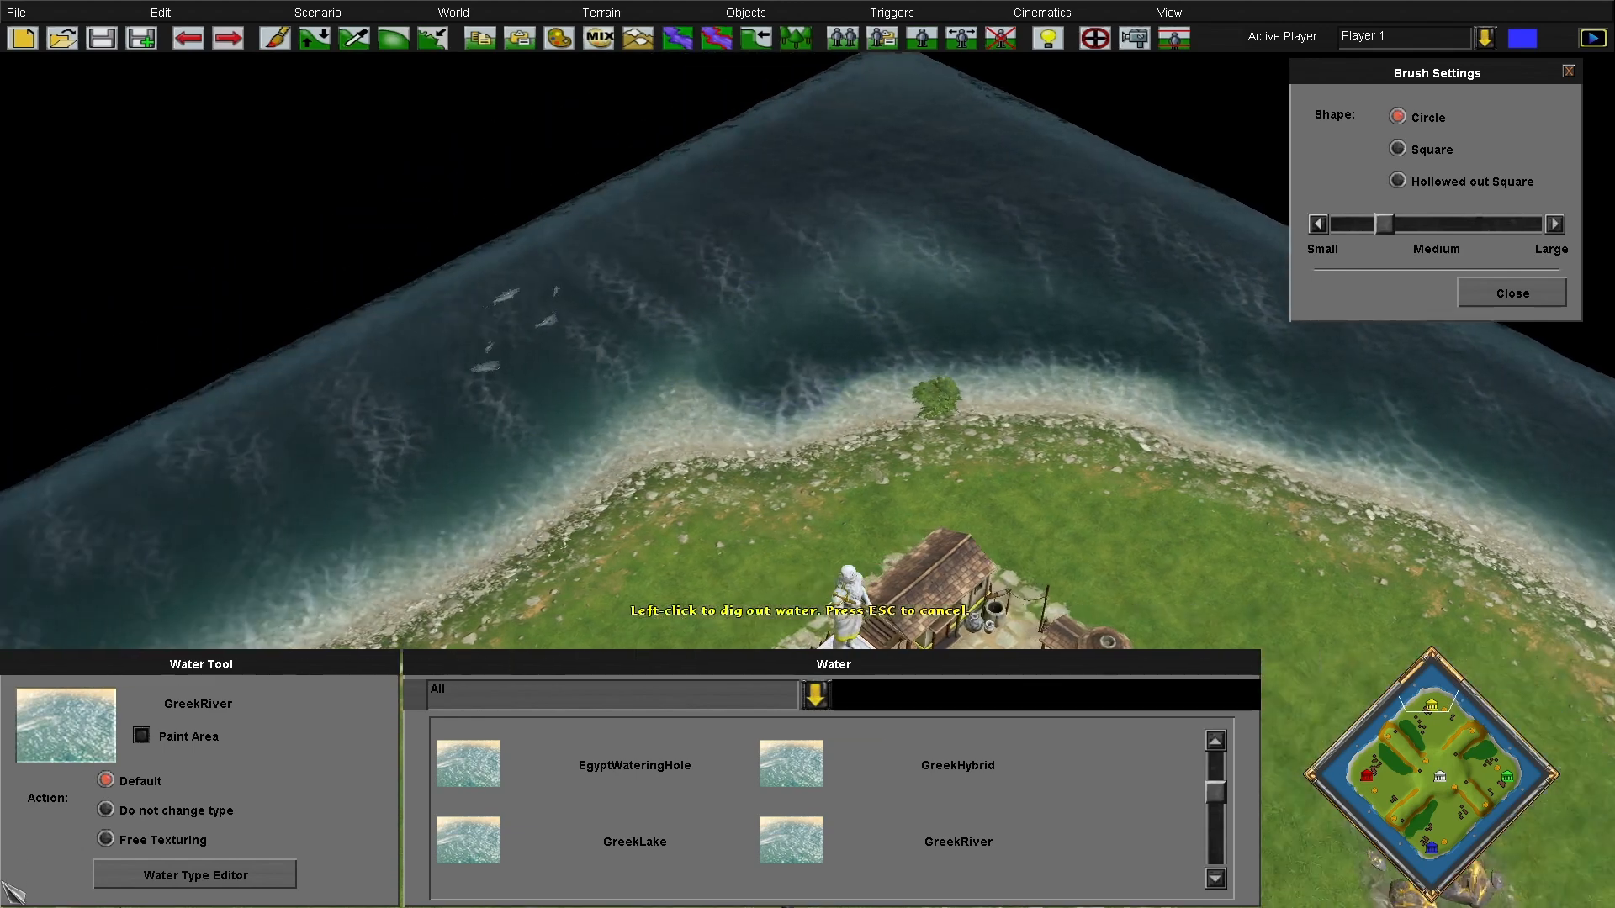
pyautogui.moveTo(925, 387); pyautogui.dragTo(590, 468)
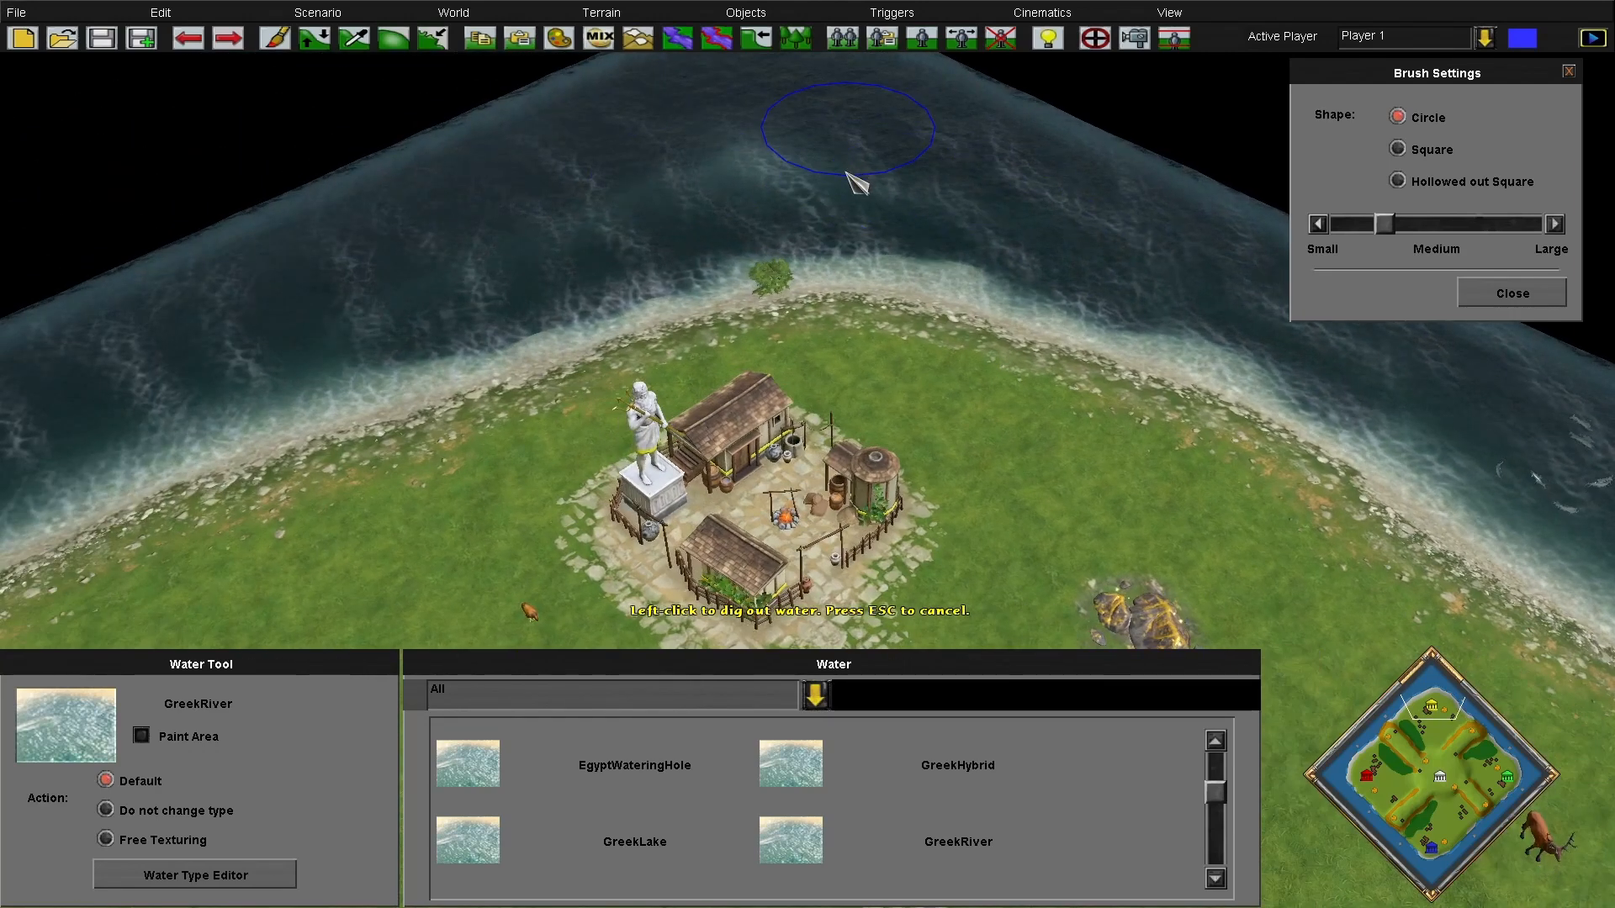
pyautogui.press('Escape')
pyautogui.moveTo(687, 322); pyautogui.dragTo(687, 328)
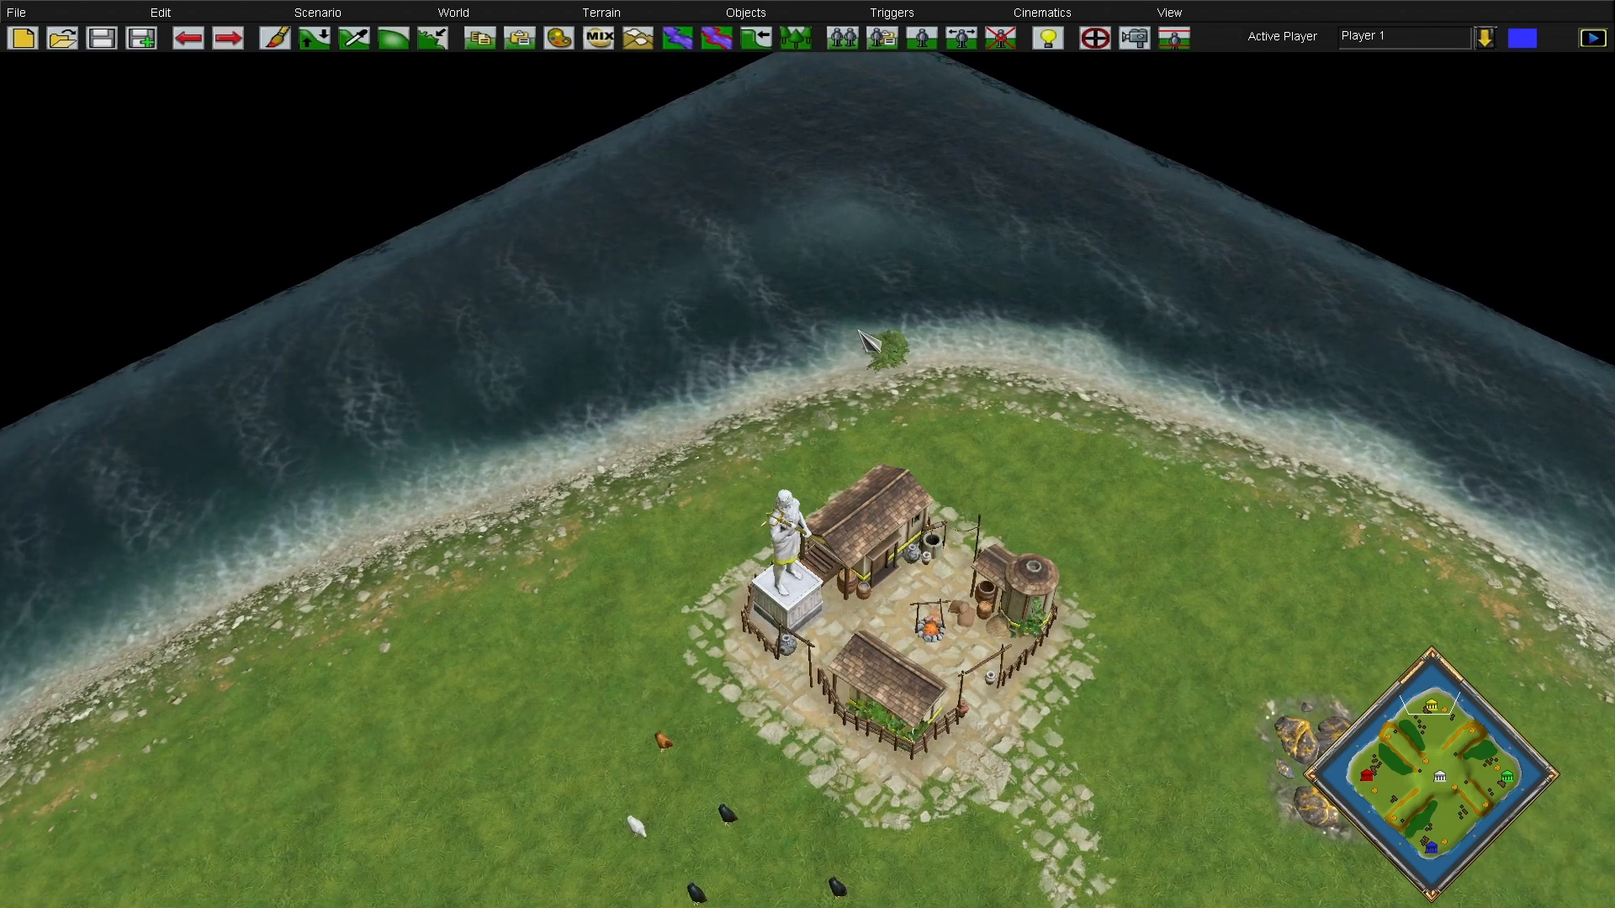
# Move the bush from the surf north of the yellow settlement onto the grass and reposition a second coastal bush
pyautogui.click(963, 41)
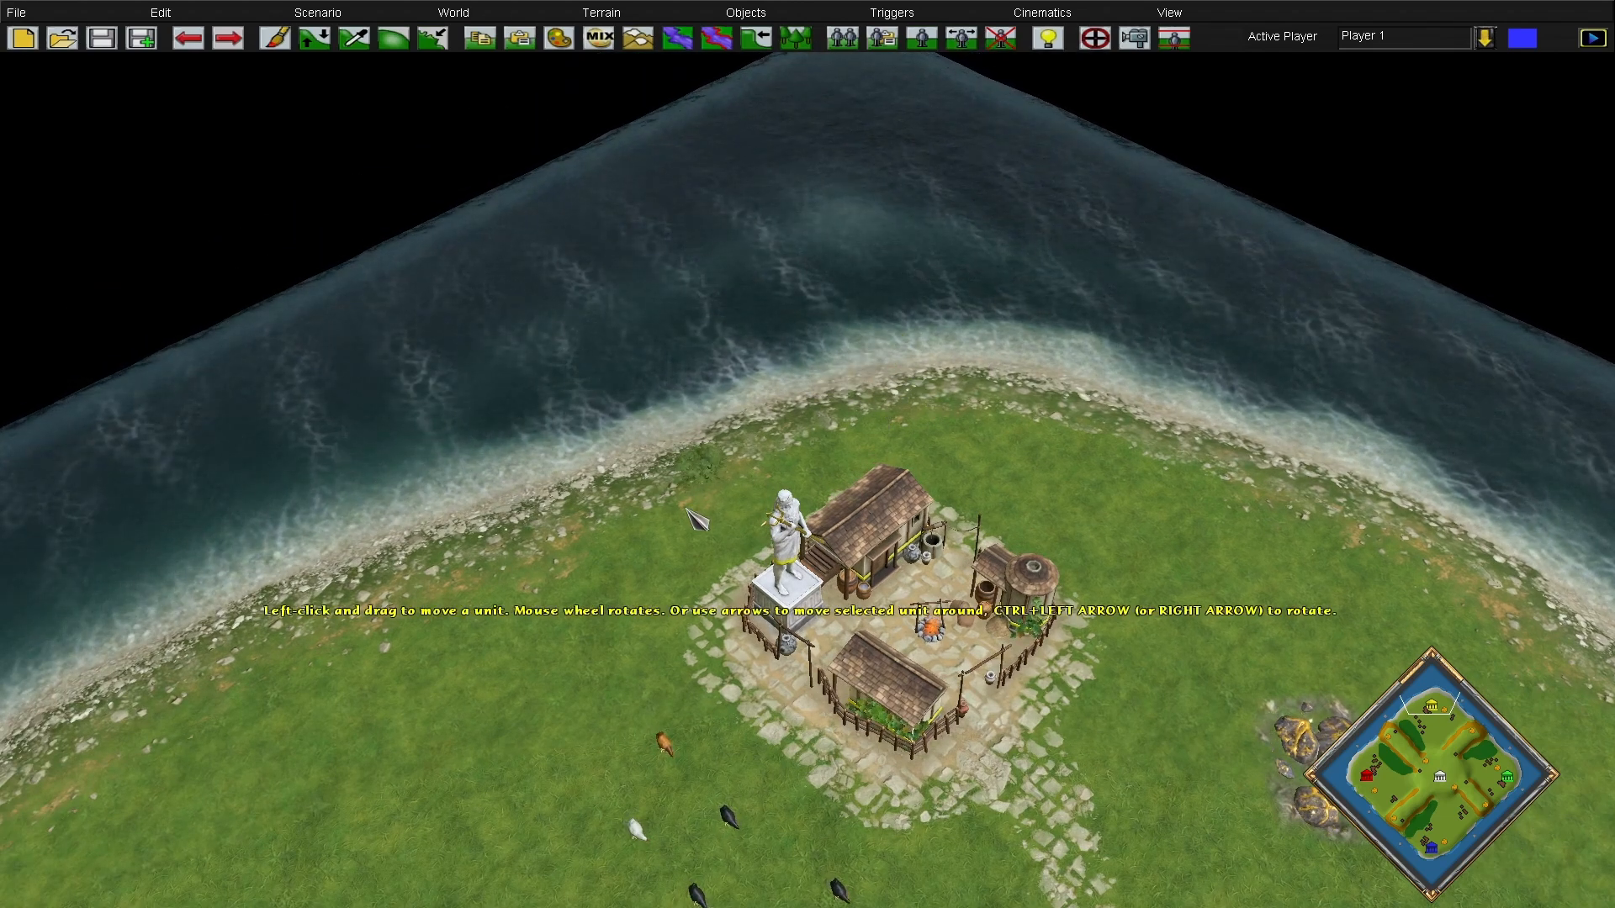
pyautogui.moveTo(438, 647); pyautogui.dragTo(395, 438, button='middle')
pyautogui.moveTo(511, 446); pyautogui.dragTo(709, 364)
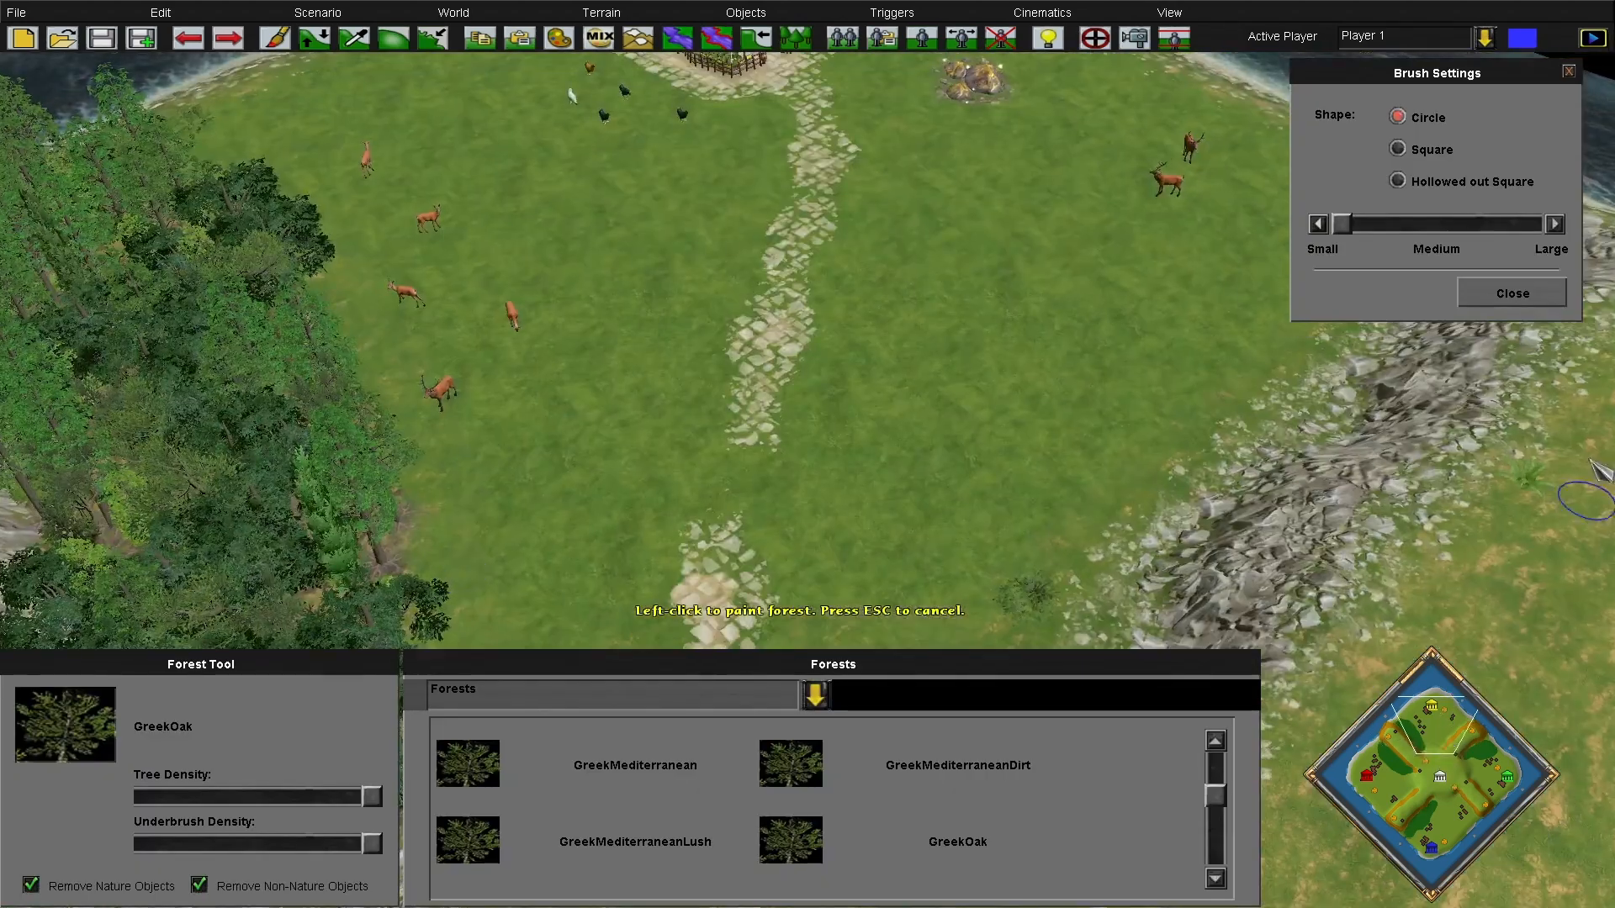
# Paint small GreekOak tree clusters with a small circular brush on the grassland around the yellow settlement and its road
pyautogui.moveTo(1613, 278)
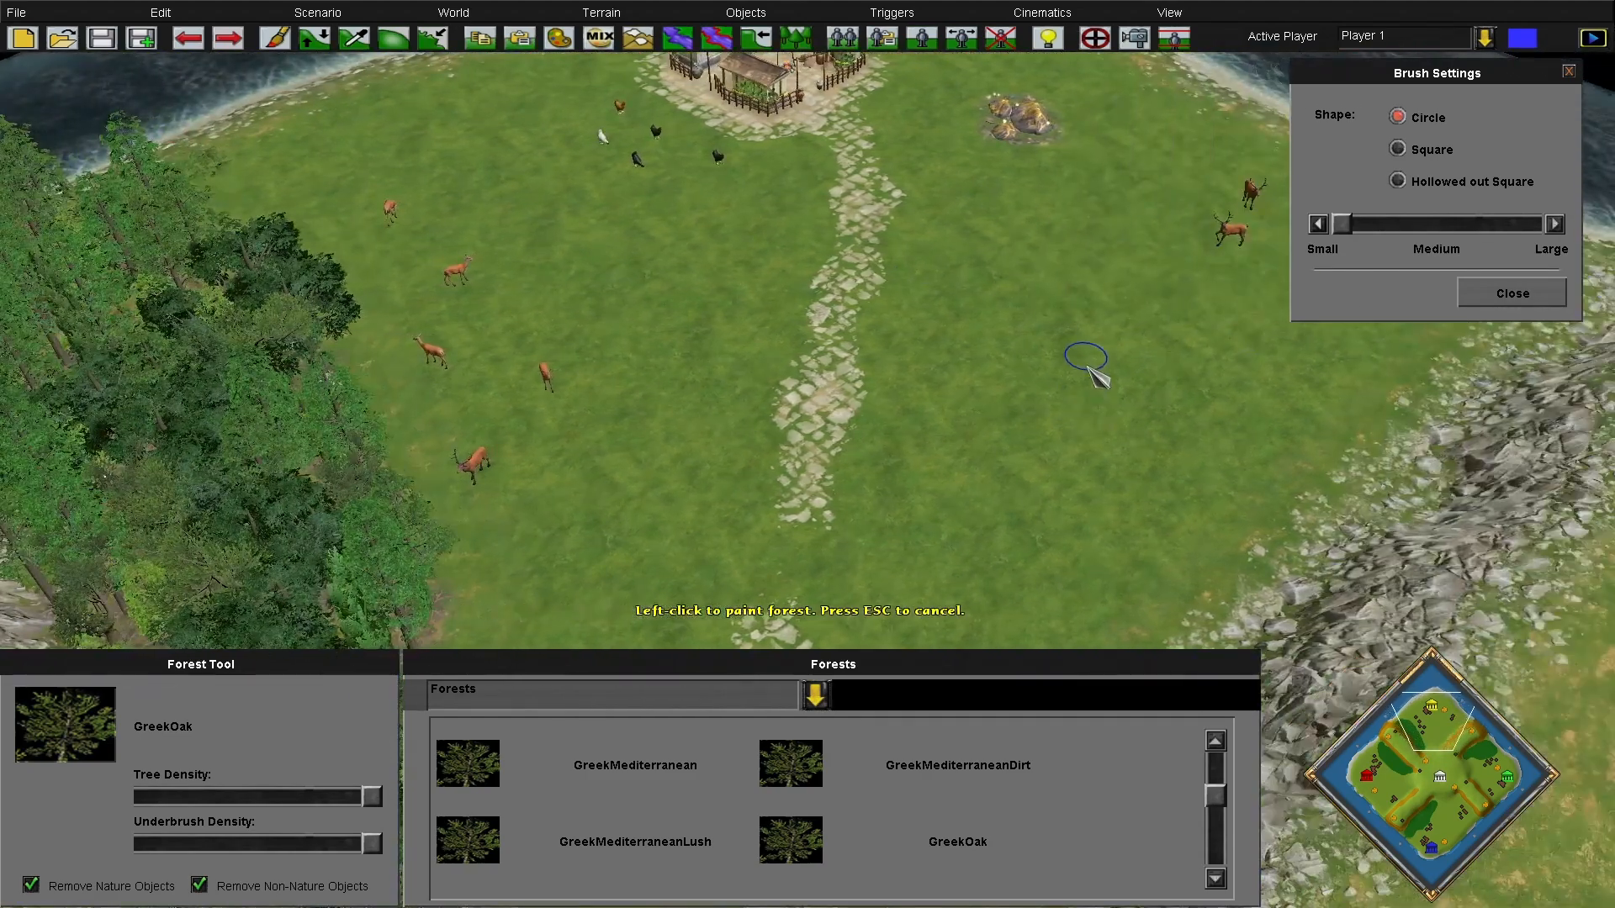
pyautogui.click(1091, 368)
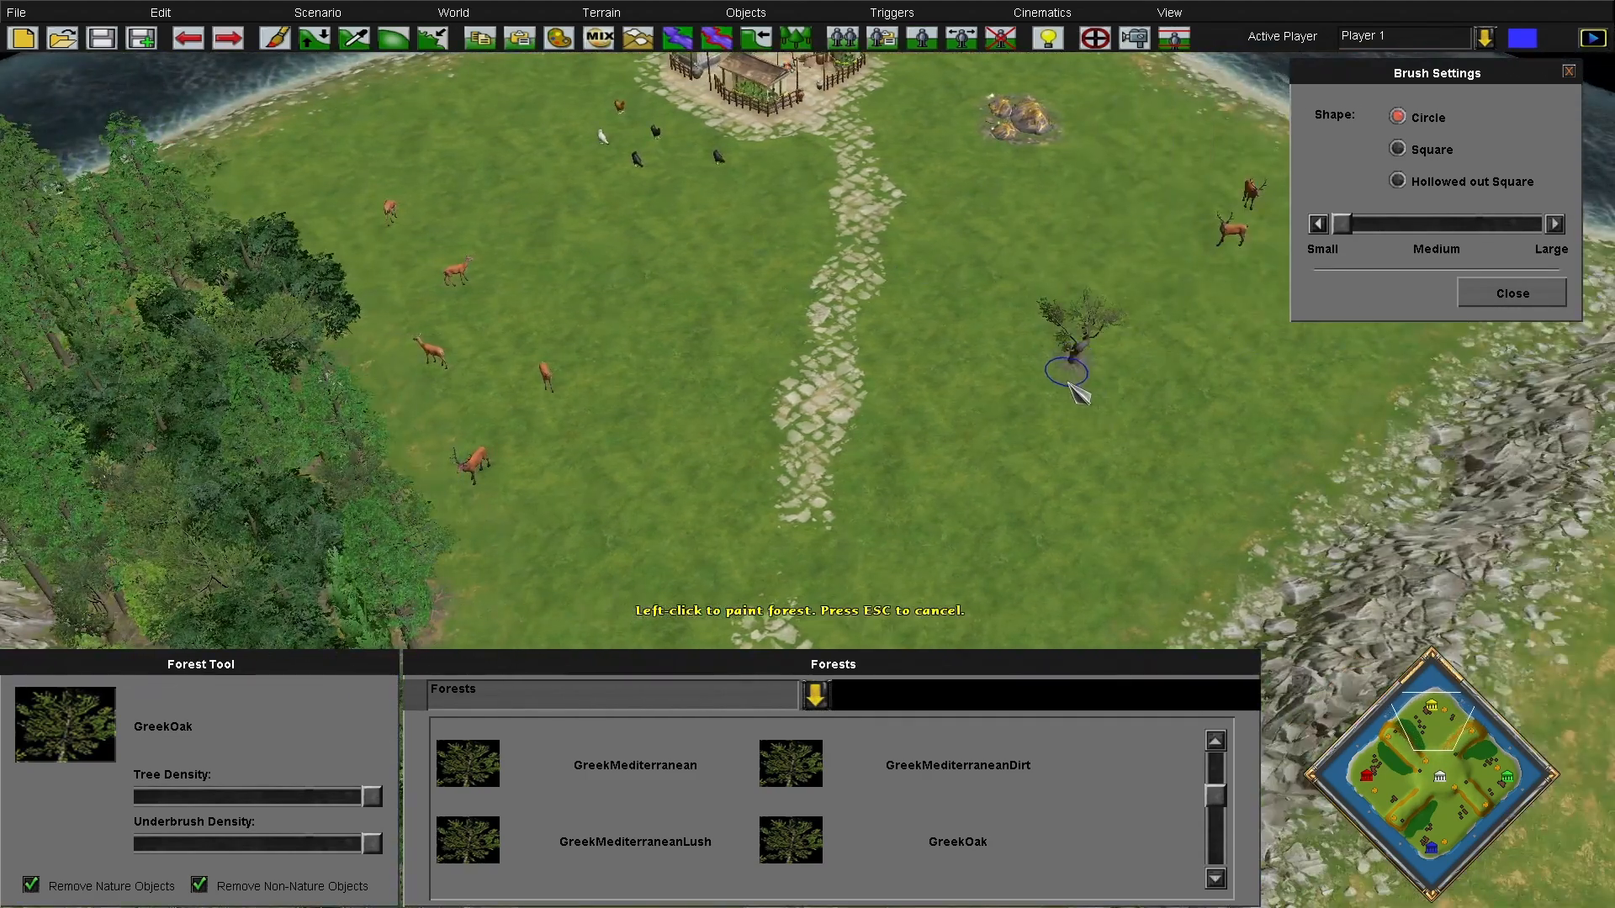
pyautogui.click(1129, 418)
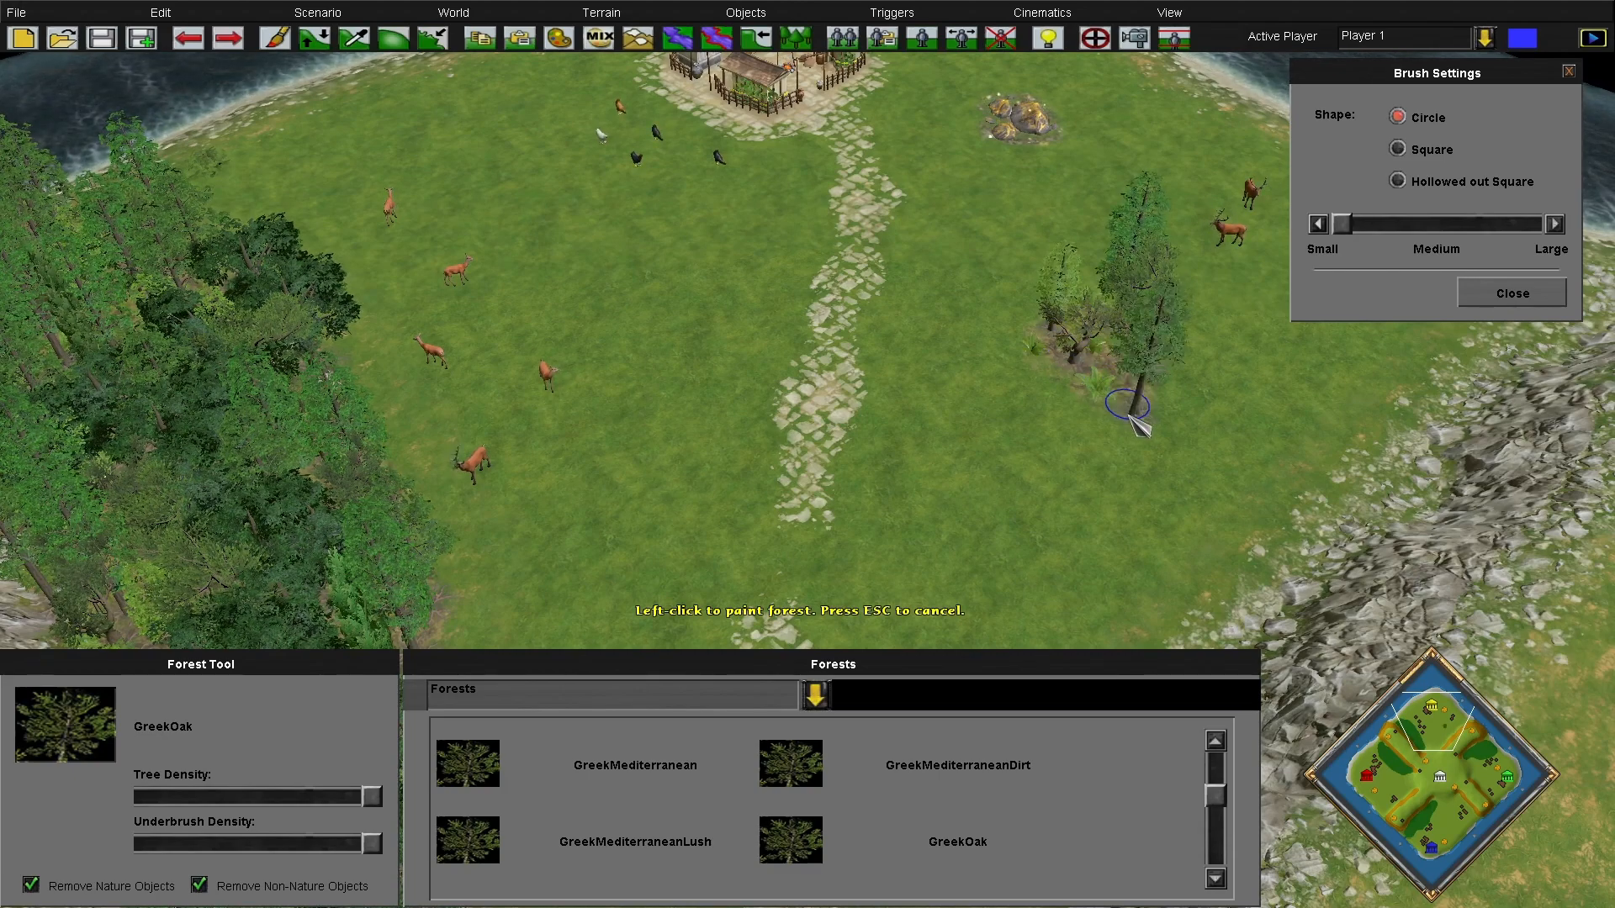
pyautogui.moveTo(1420, 730); pyautogui.dragTo(1423, 716)
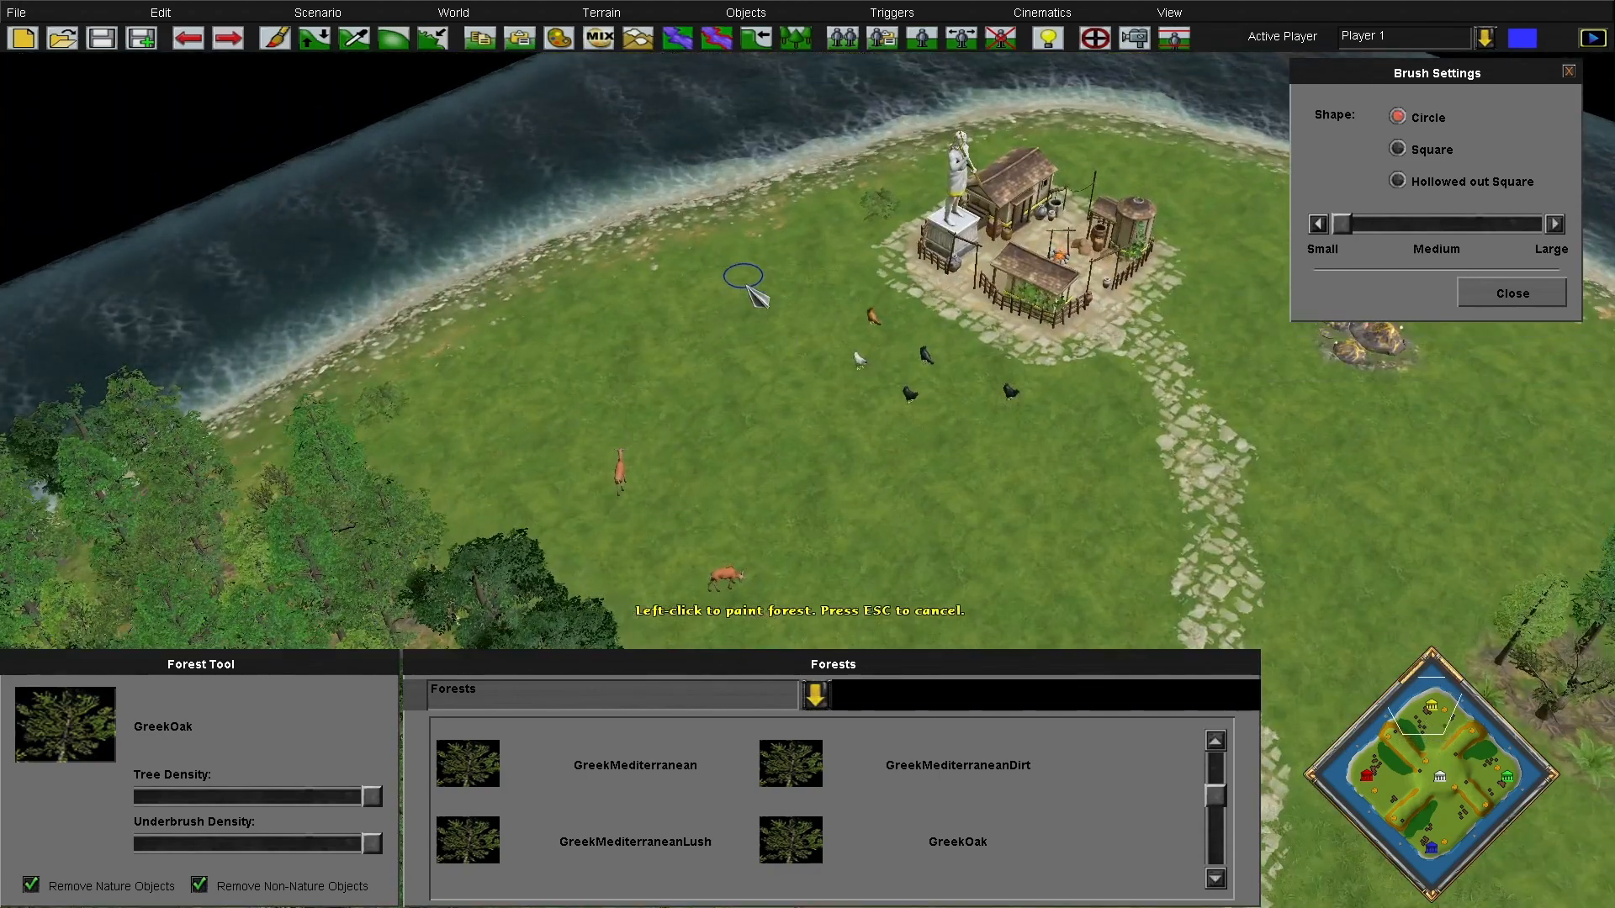
pyautogui.click(730, 370)
pyautogui.moveTo(1430, 720); pyautogui.dragTo(1434, 728)
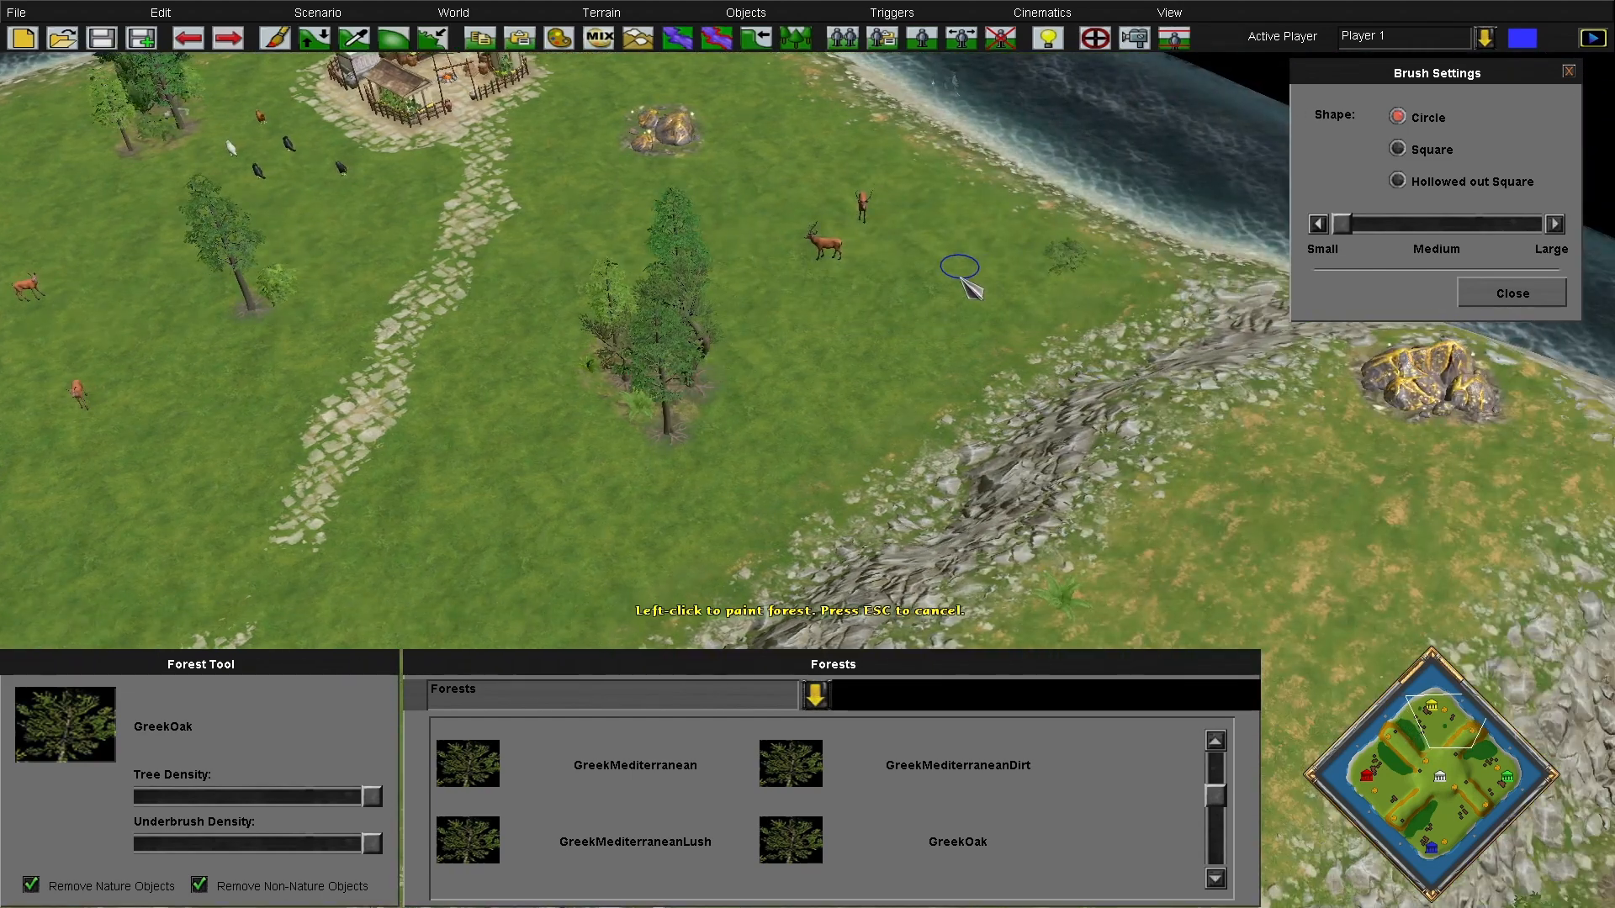
pyautogui.click(959, 270)
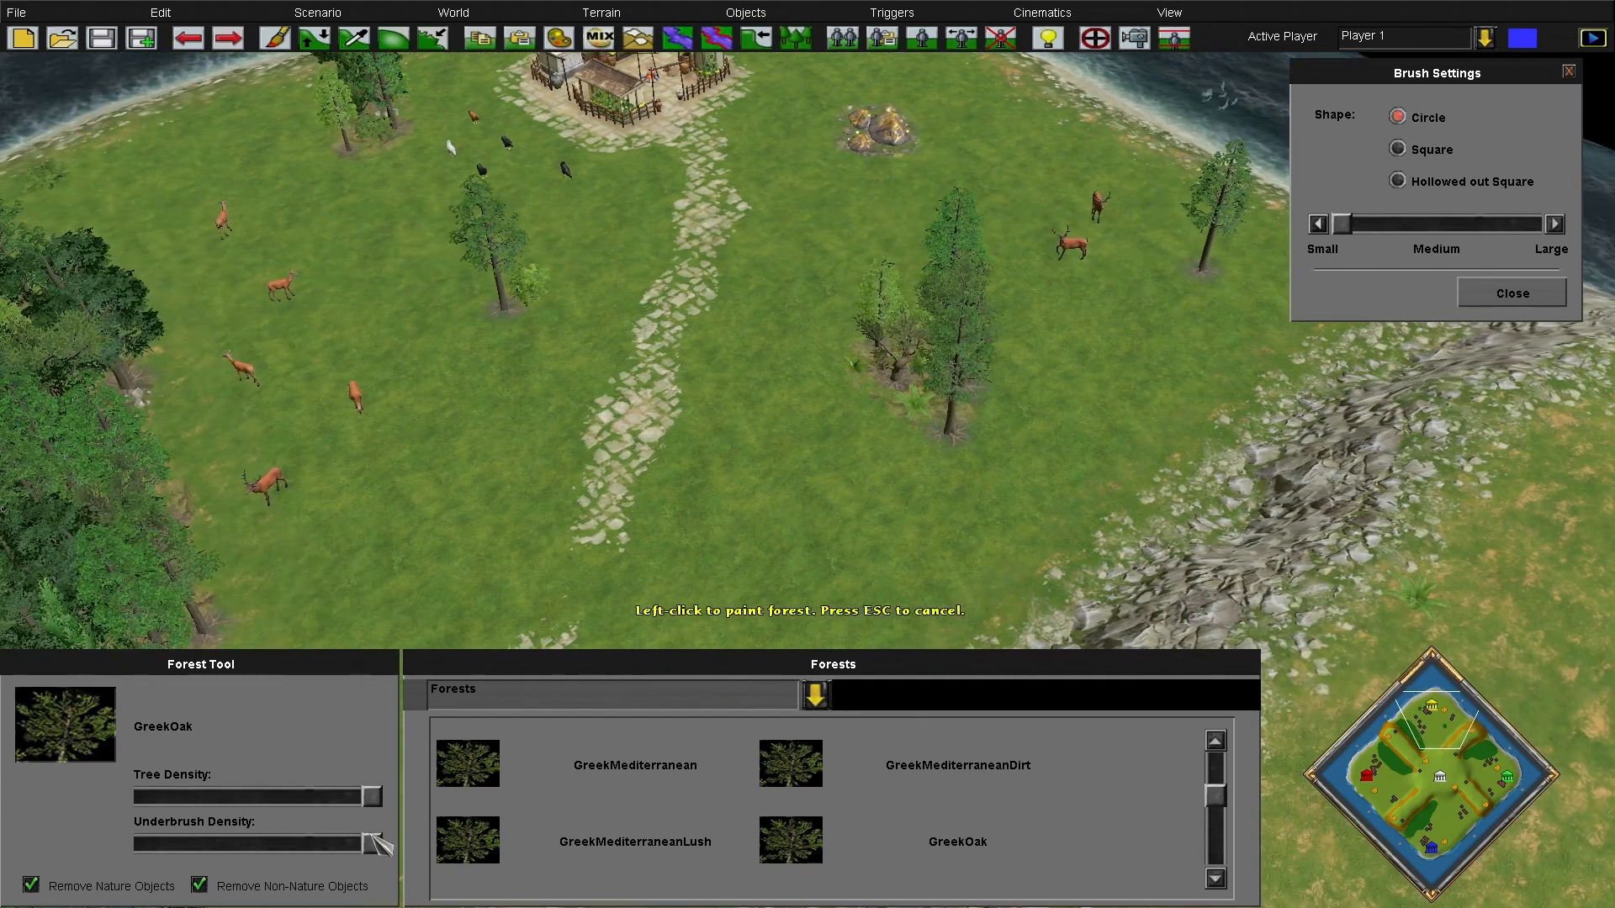
# Try painting GreekOak forest at about medium tree density and brush size west of the green settlement, and undo it
pyautogui.moveTo(370, 798); pyautogui.dragTo(352, 800)
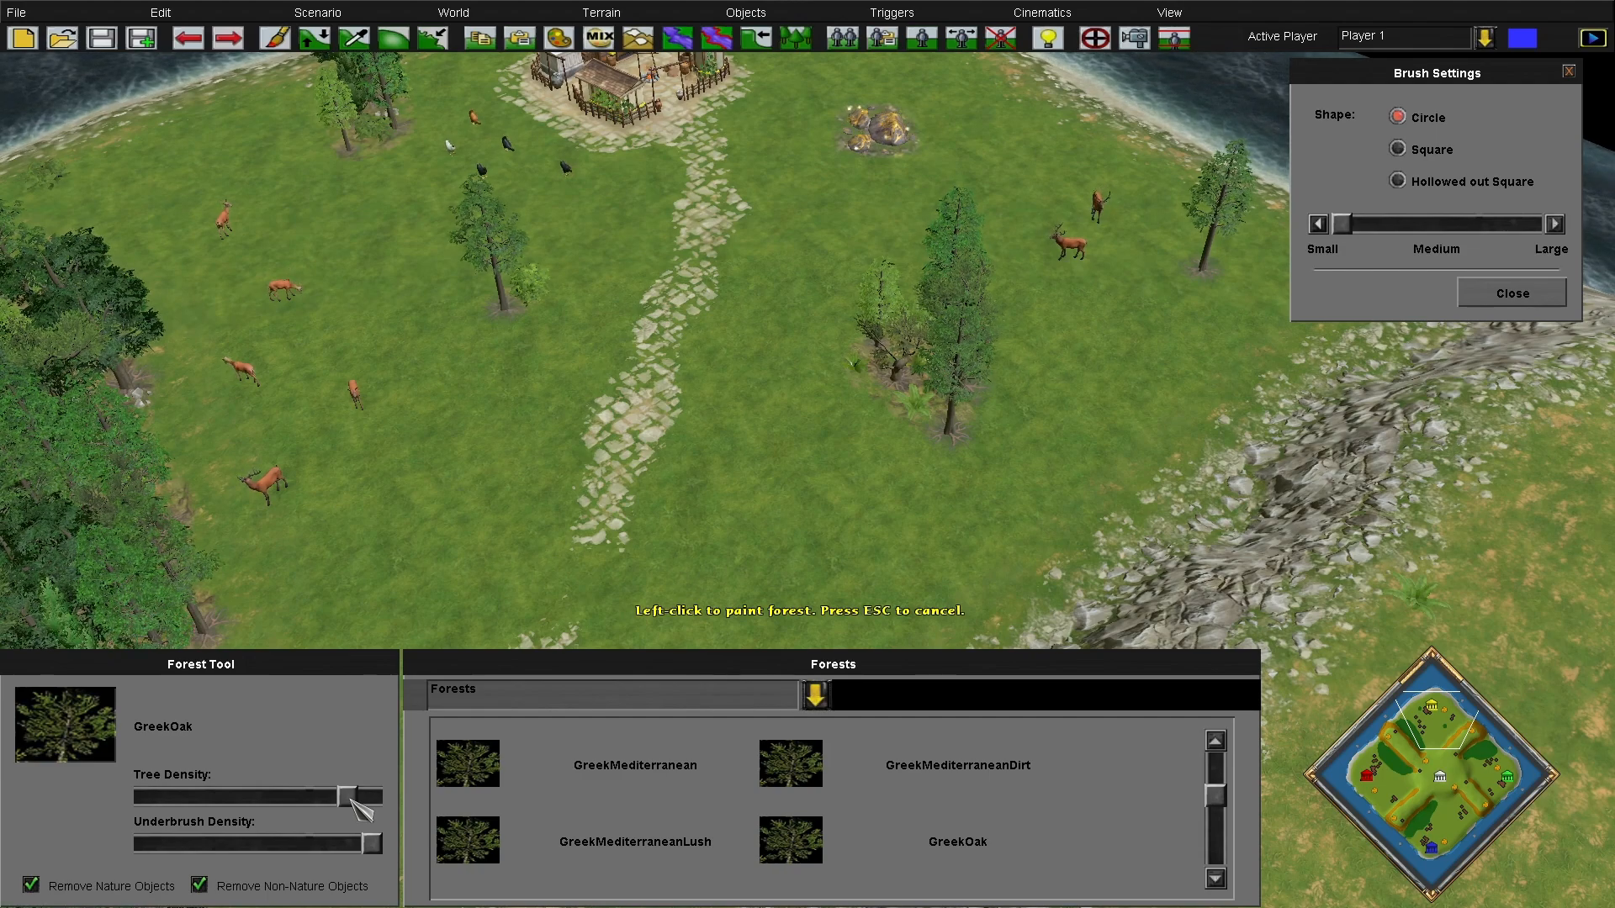
pyautogui.moveTo(1398, 229); pyautogui.dragTo(1419, 224)
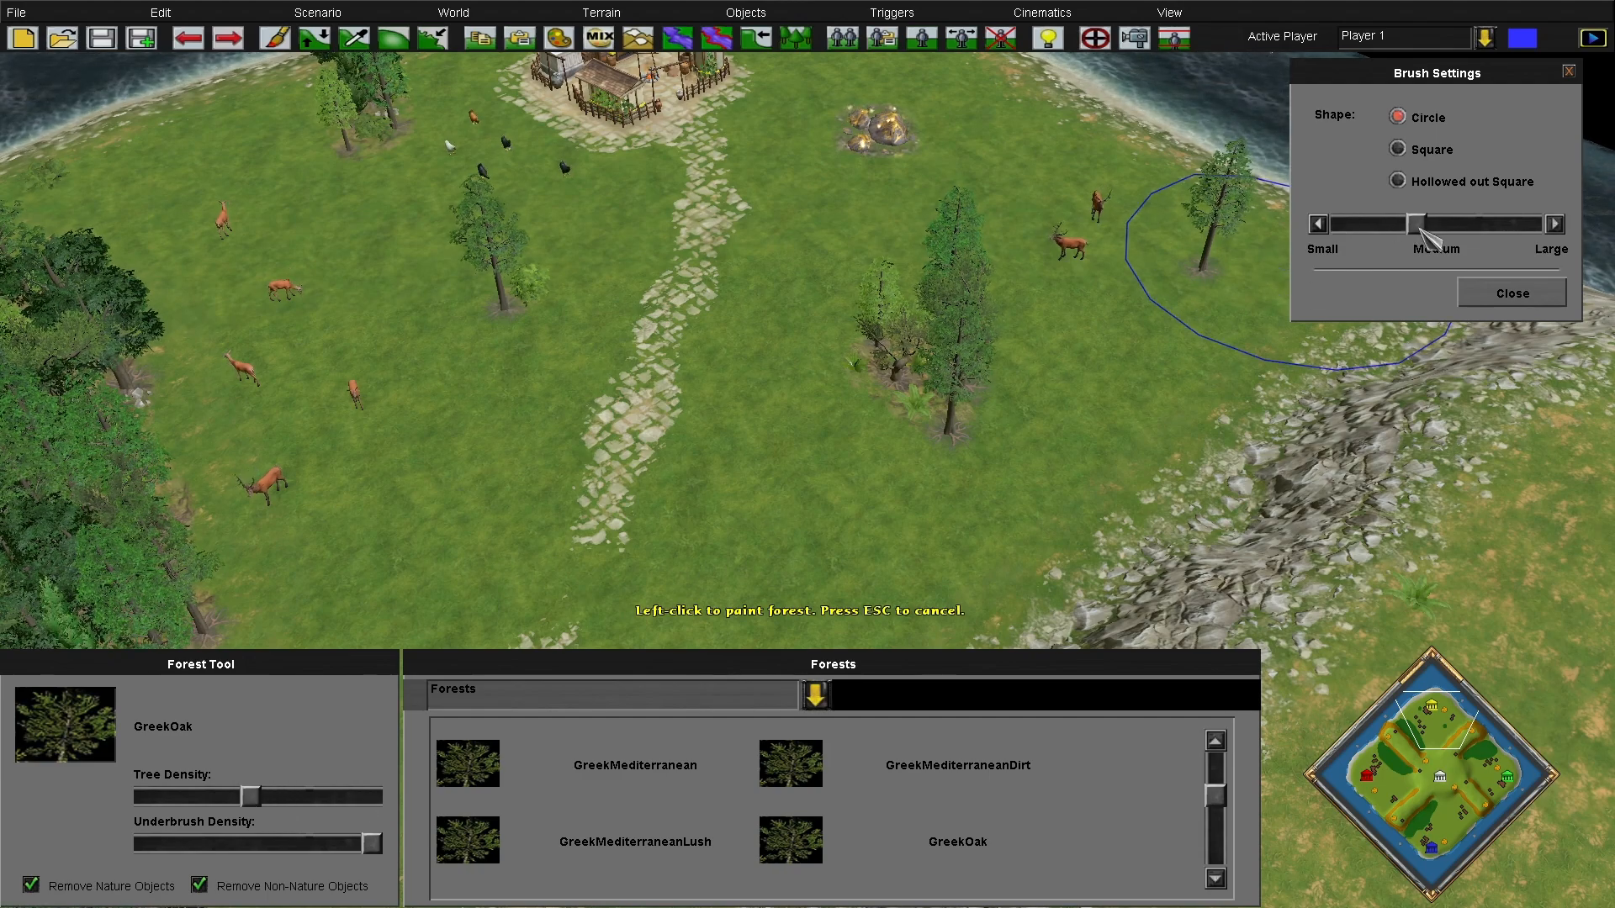
pyautogui.press('Down')
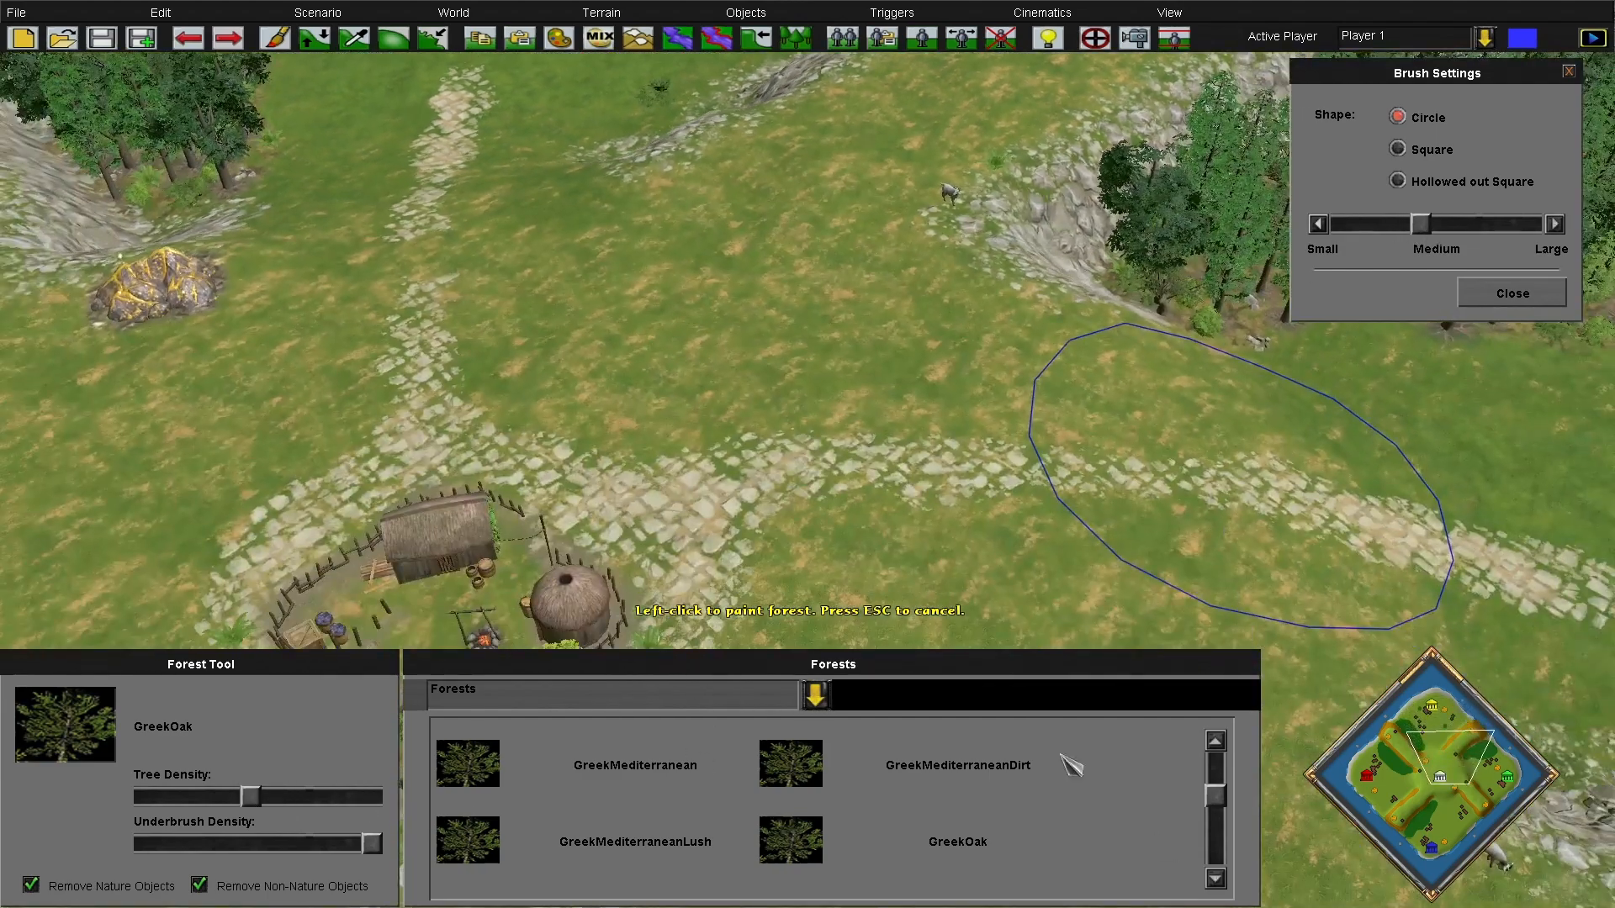
pyautogui.press('Right')
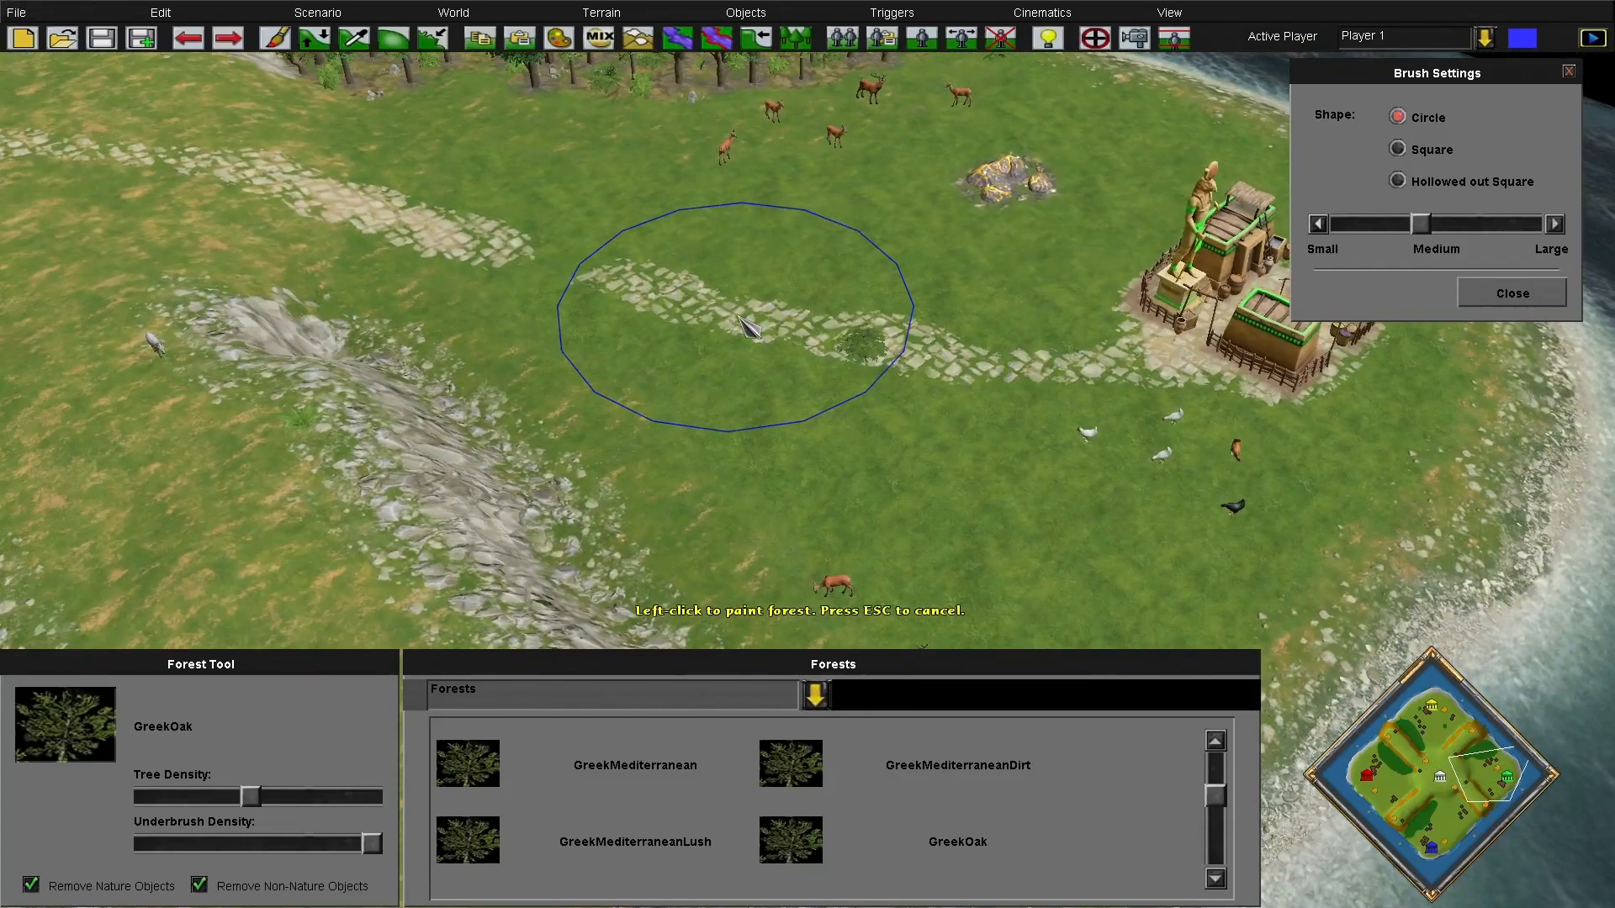
pyautogui.click(697, 326)
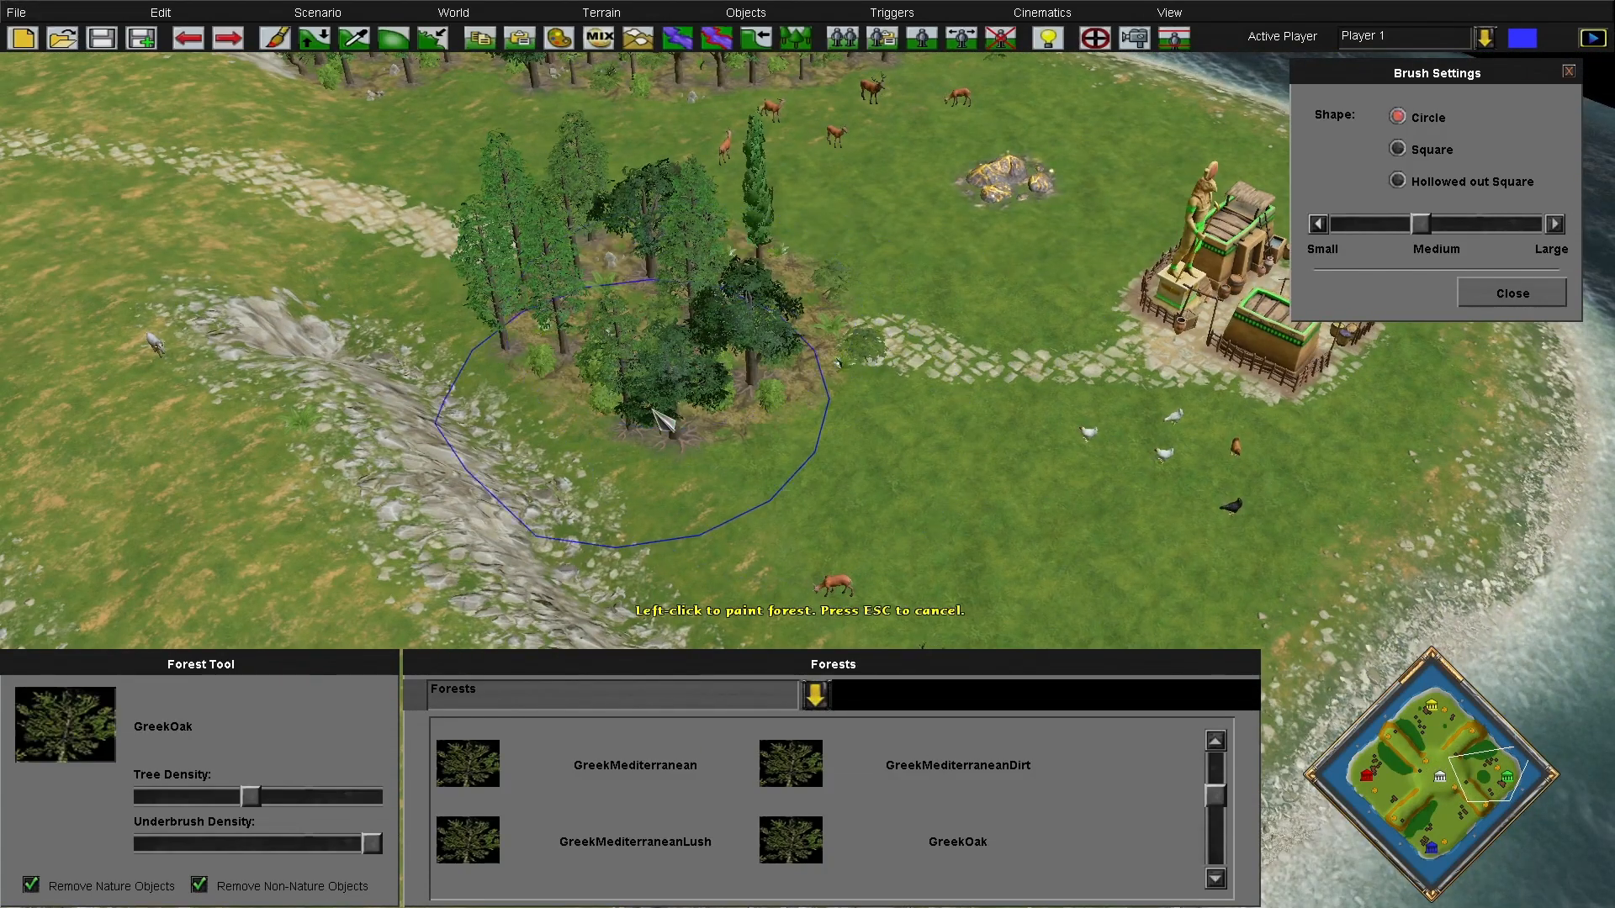
pyautogui.press('Left')
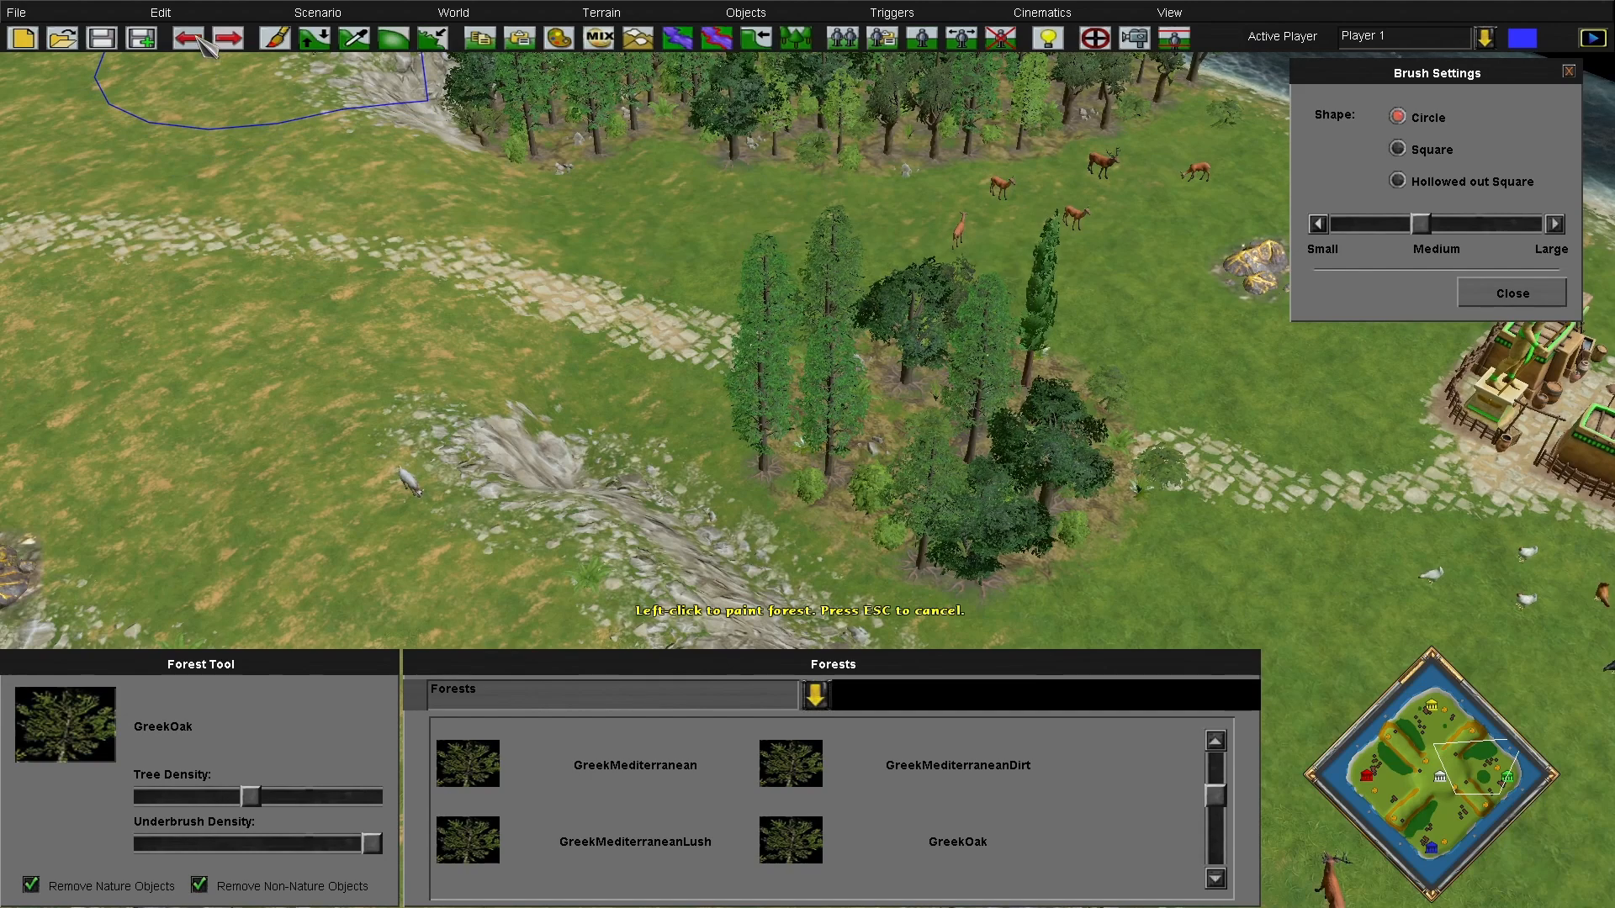
pyautogui.click(192, 38)
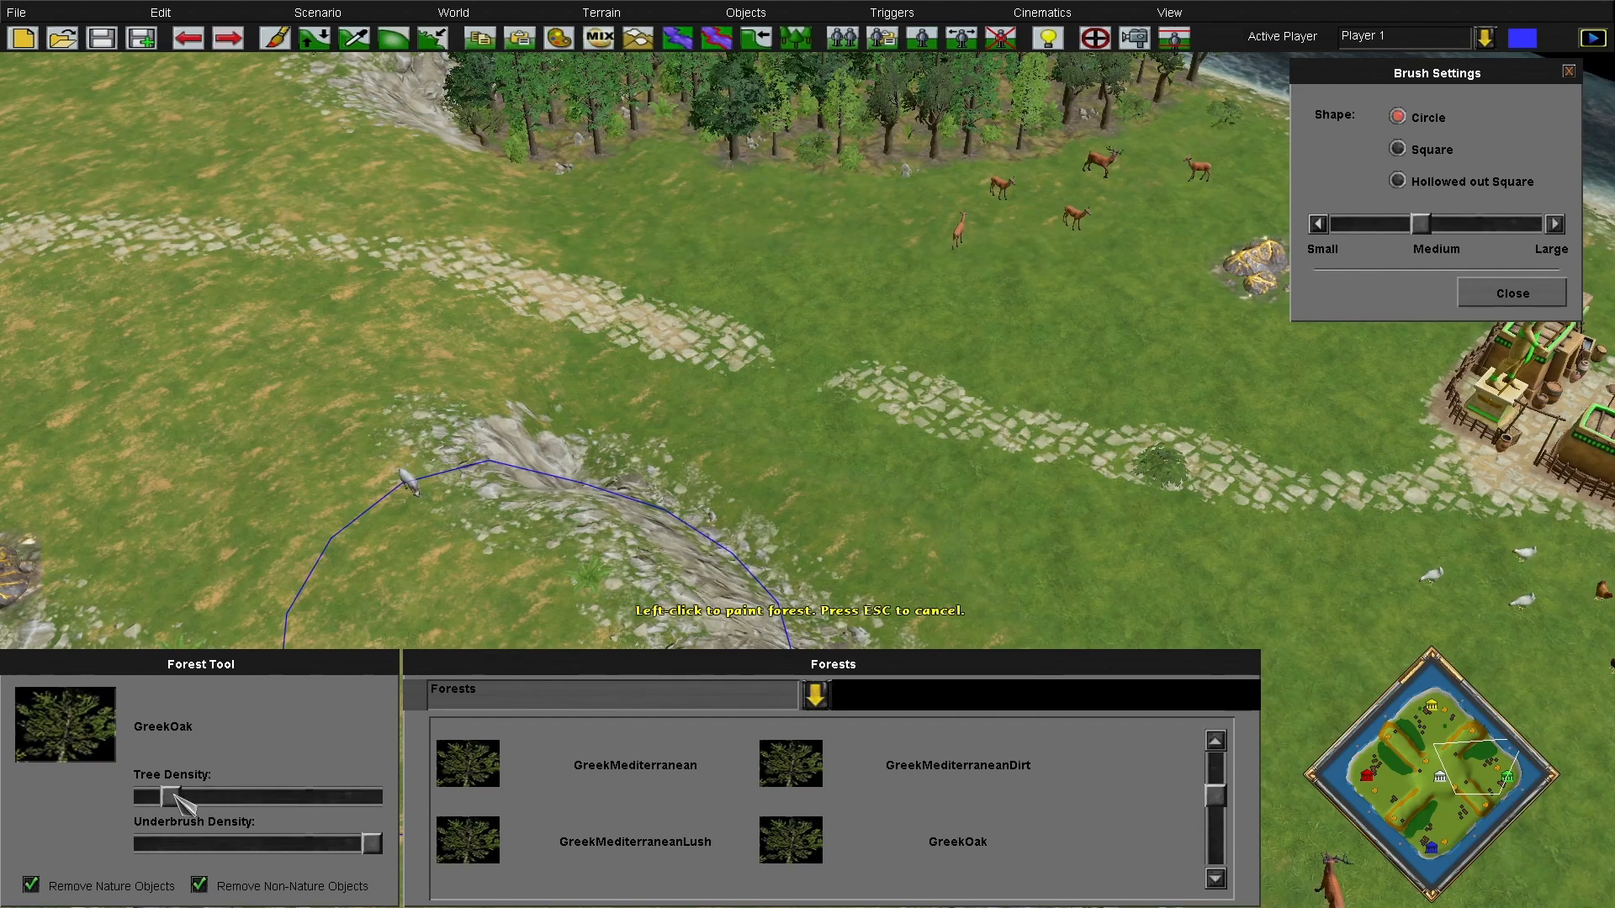
# Try painting GreekOak forest at low tree density over the road west of the green settlement, and undo it
pyautogui.click(1001, 441)
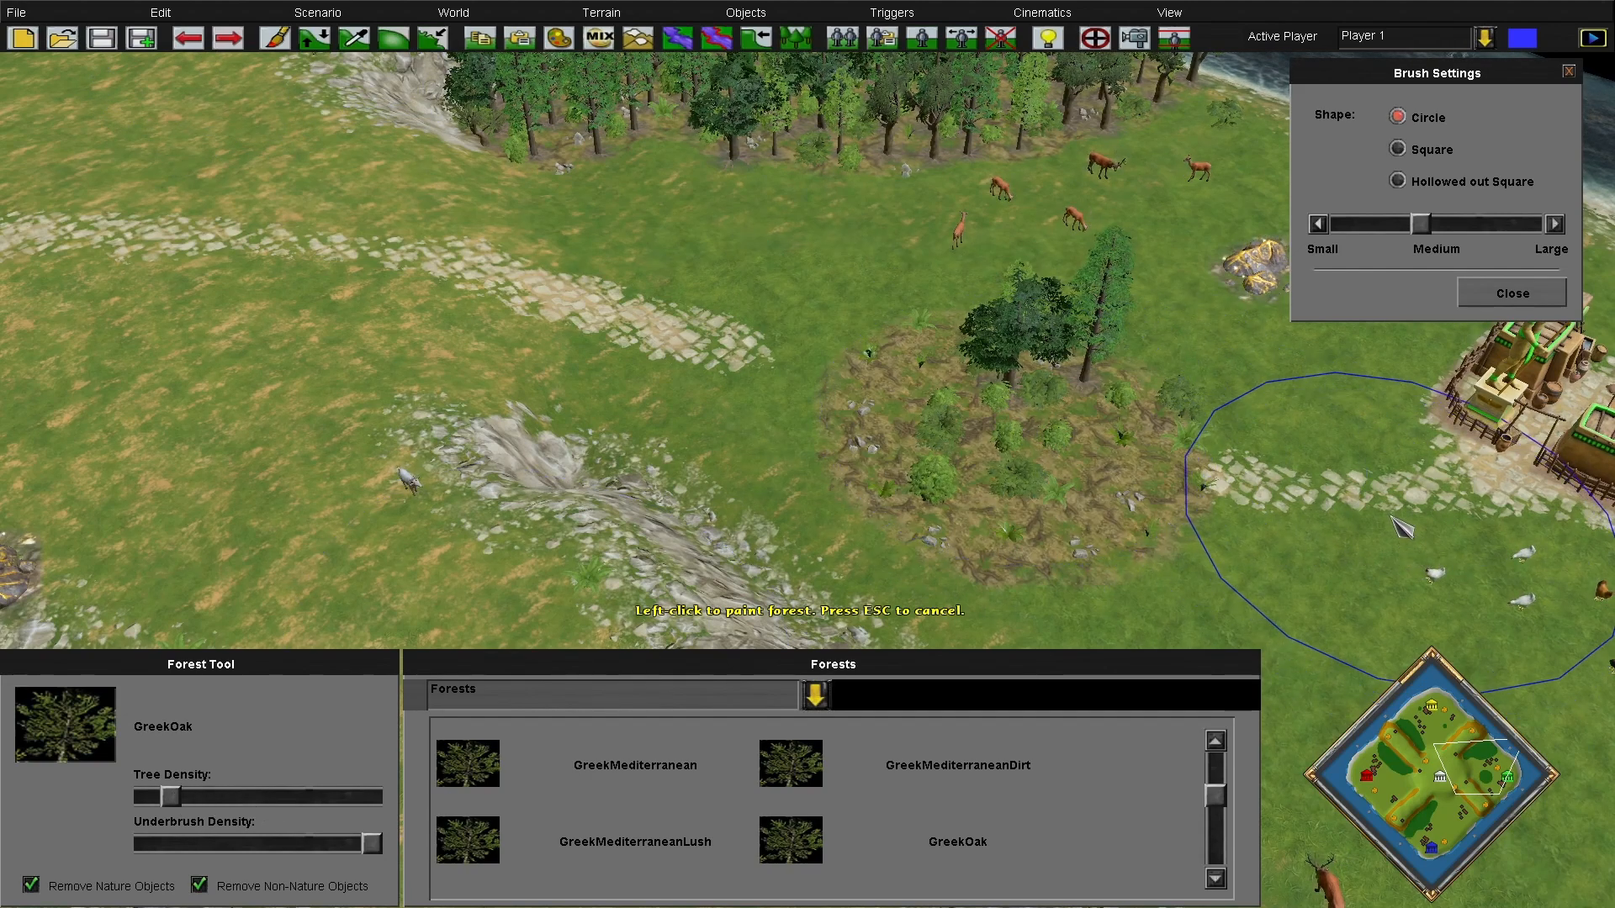
pyautogui.press('Right')
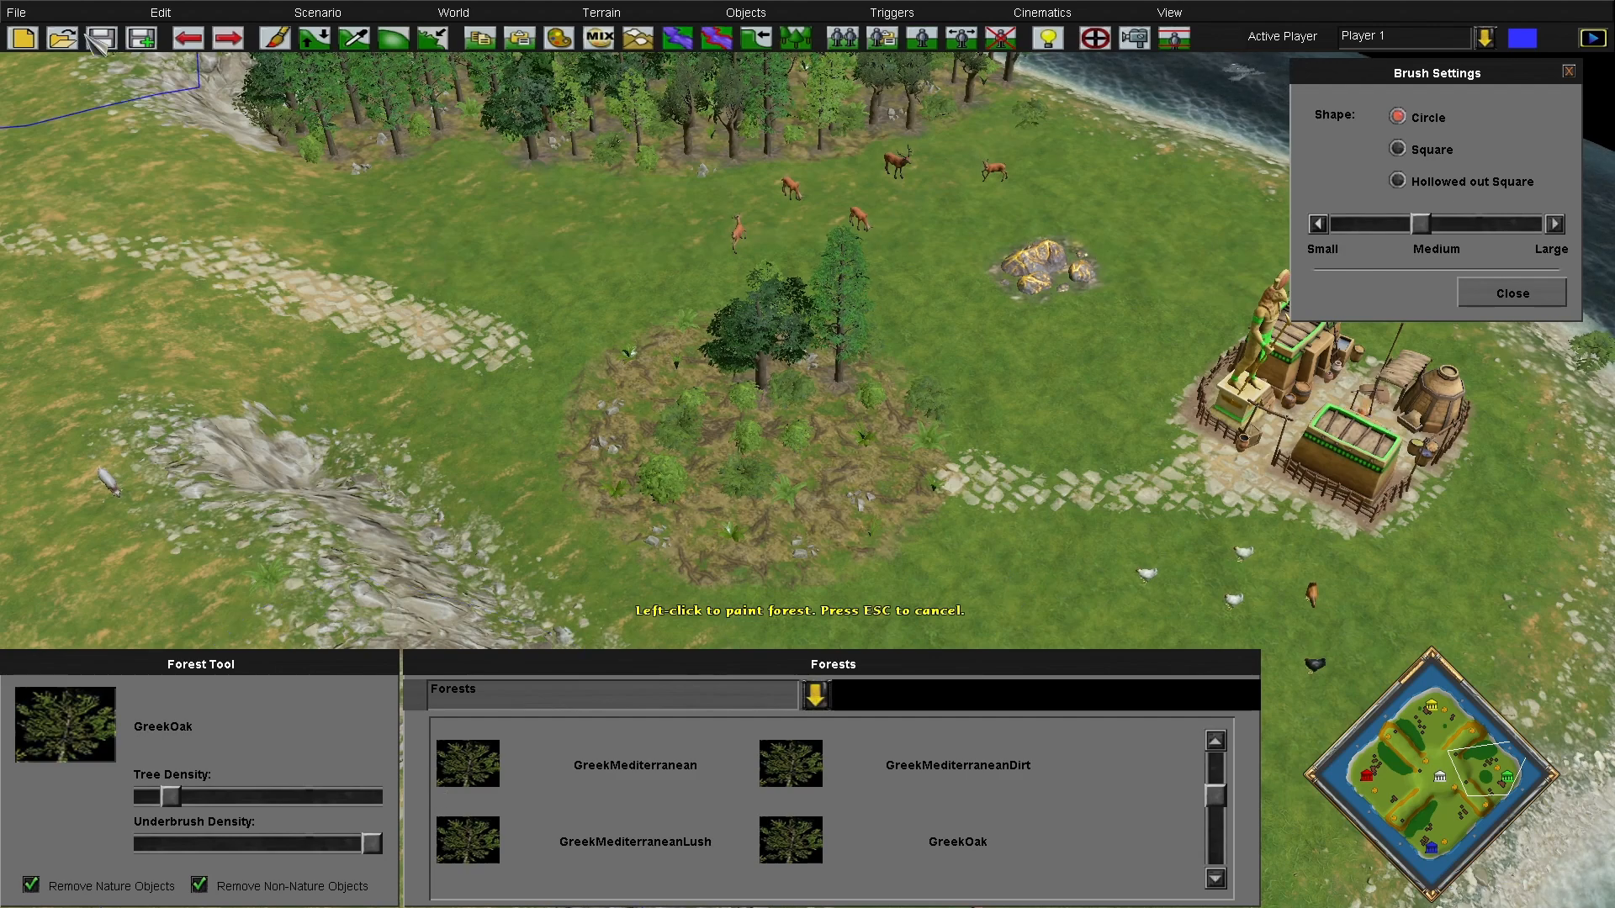
pyautogui.click(189, 41)
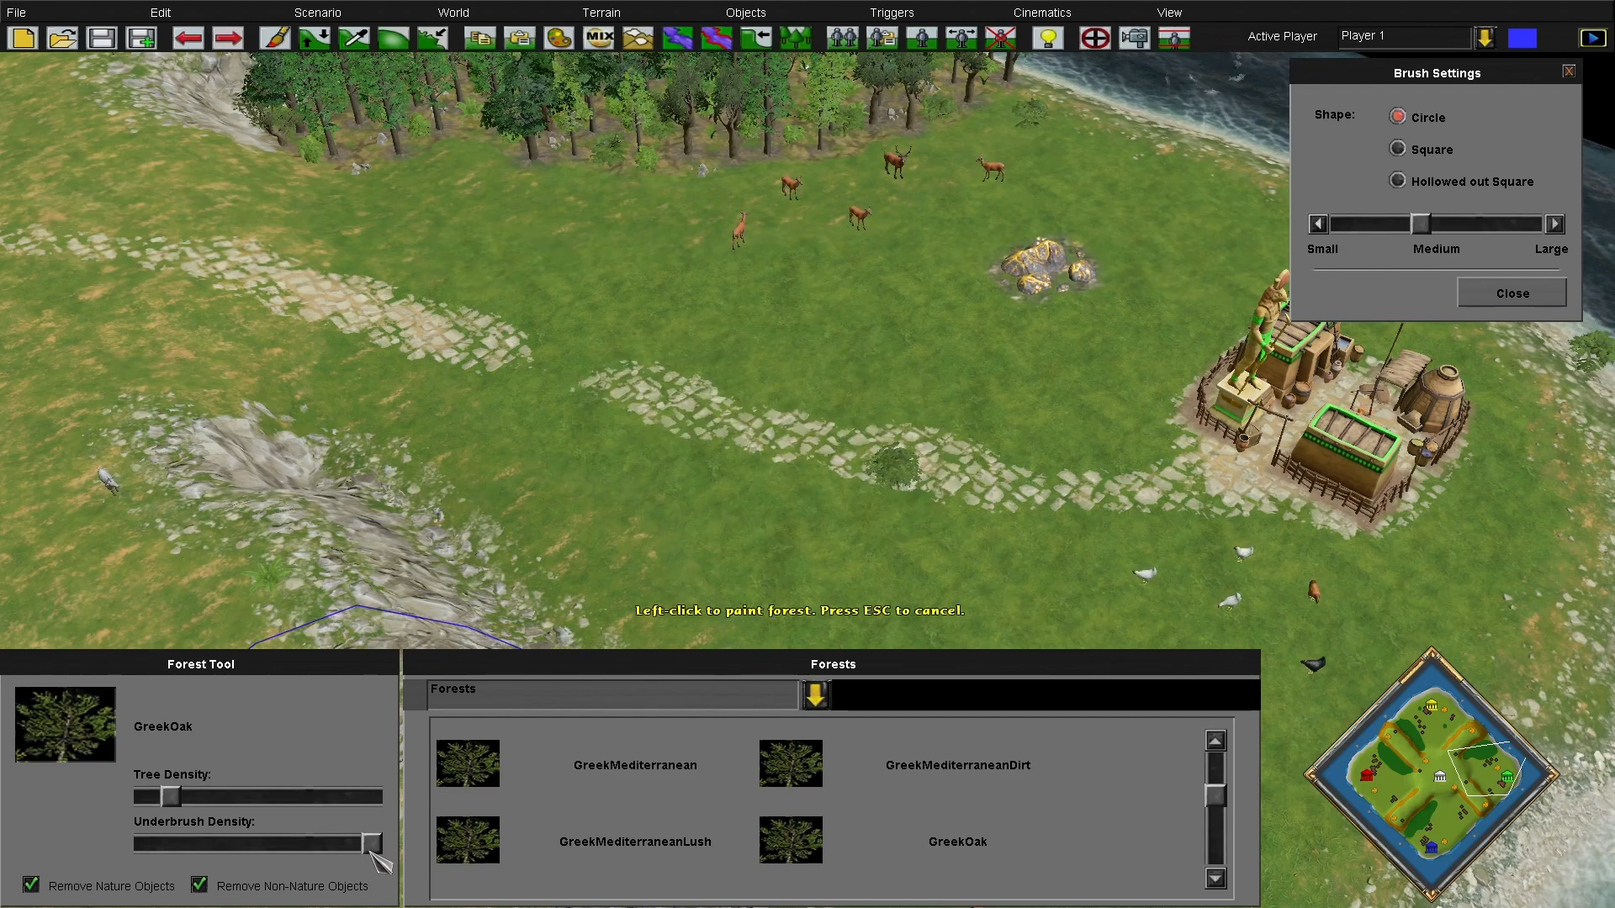
# Try painting low-density GreekOak forest with reduced underbrush beside the green settlement, undo it, and raise both densities again
pyautogui.moveTo(356, 845); pyautogui.dragTo(207, 843)
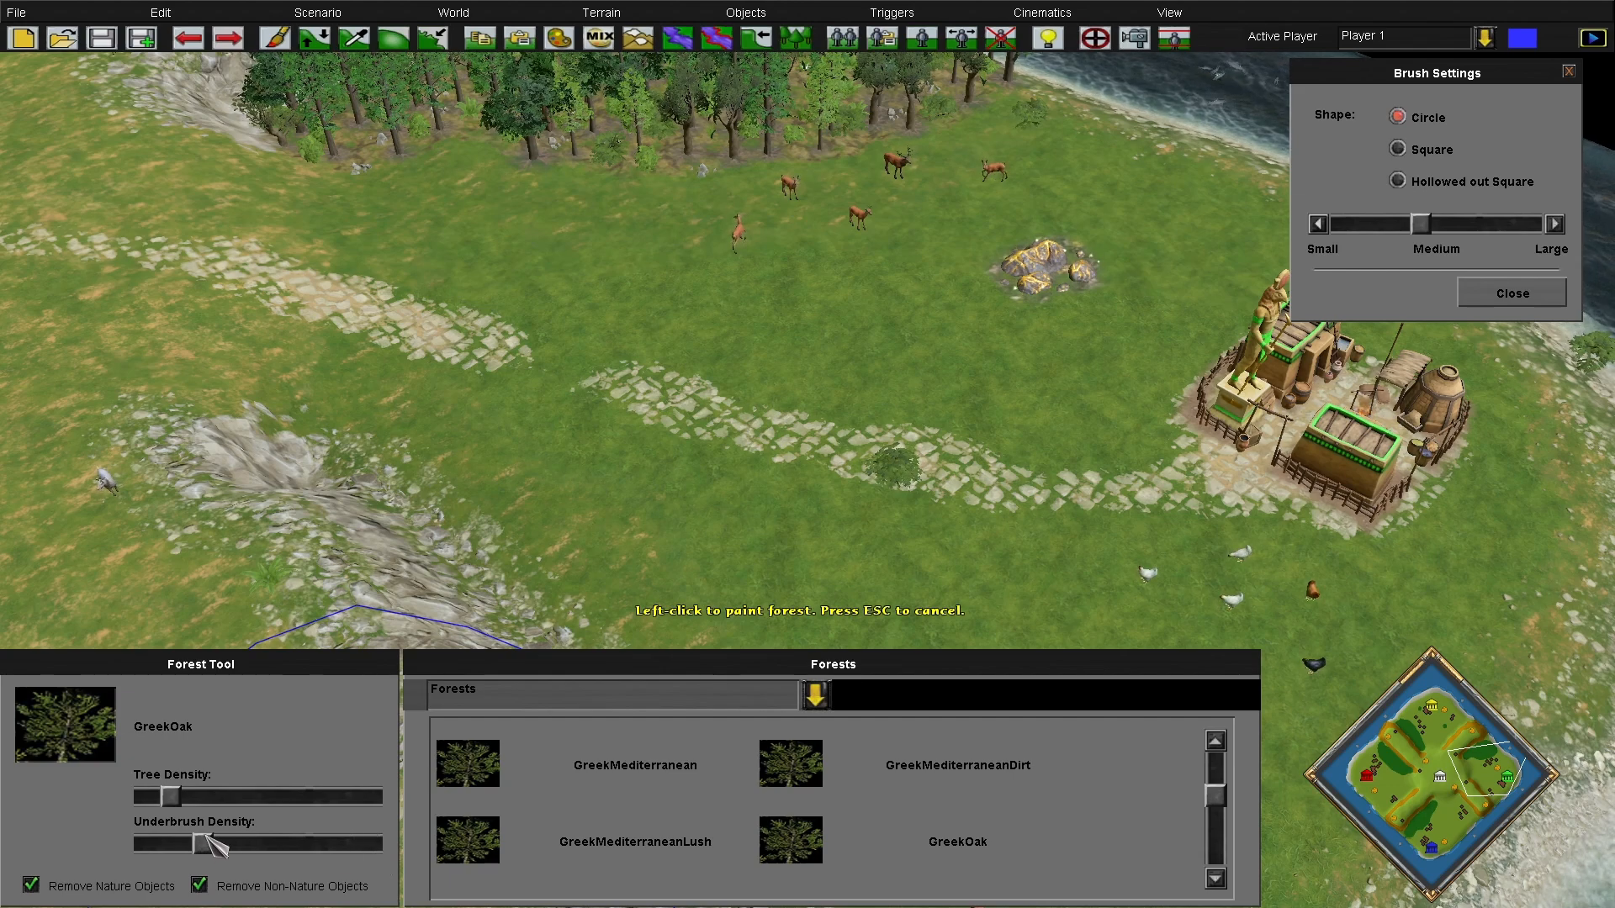
pyautogui.click(673, 404)
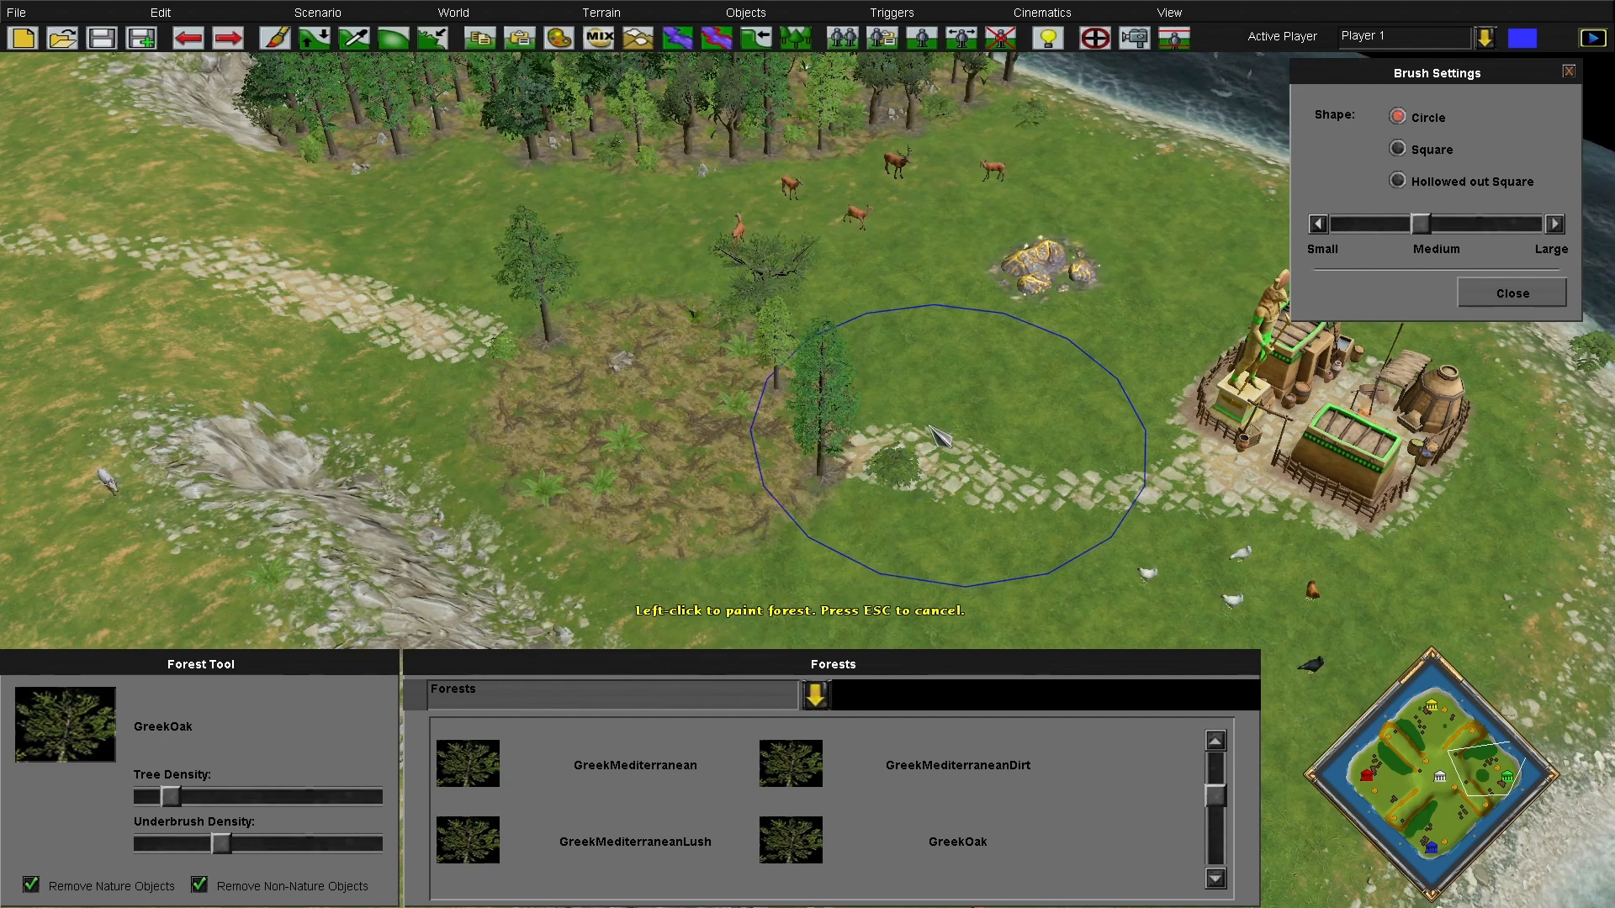
pyautogui.press('Left')
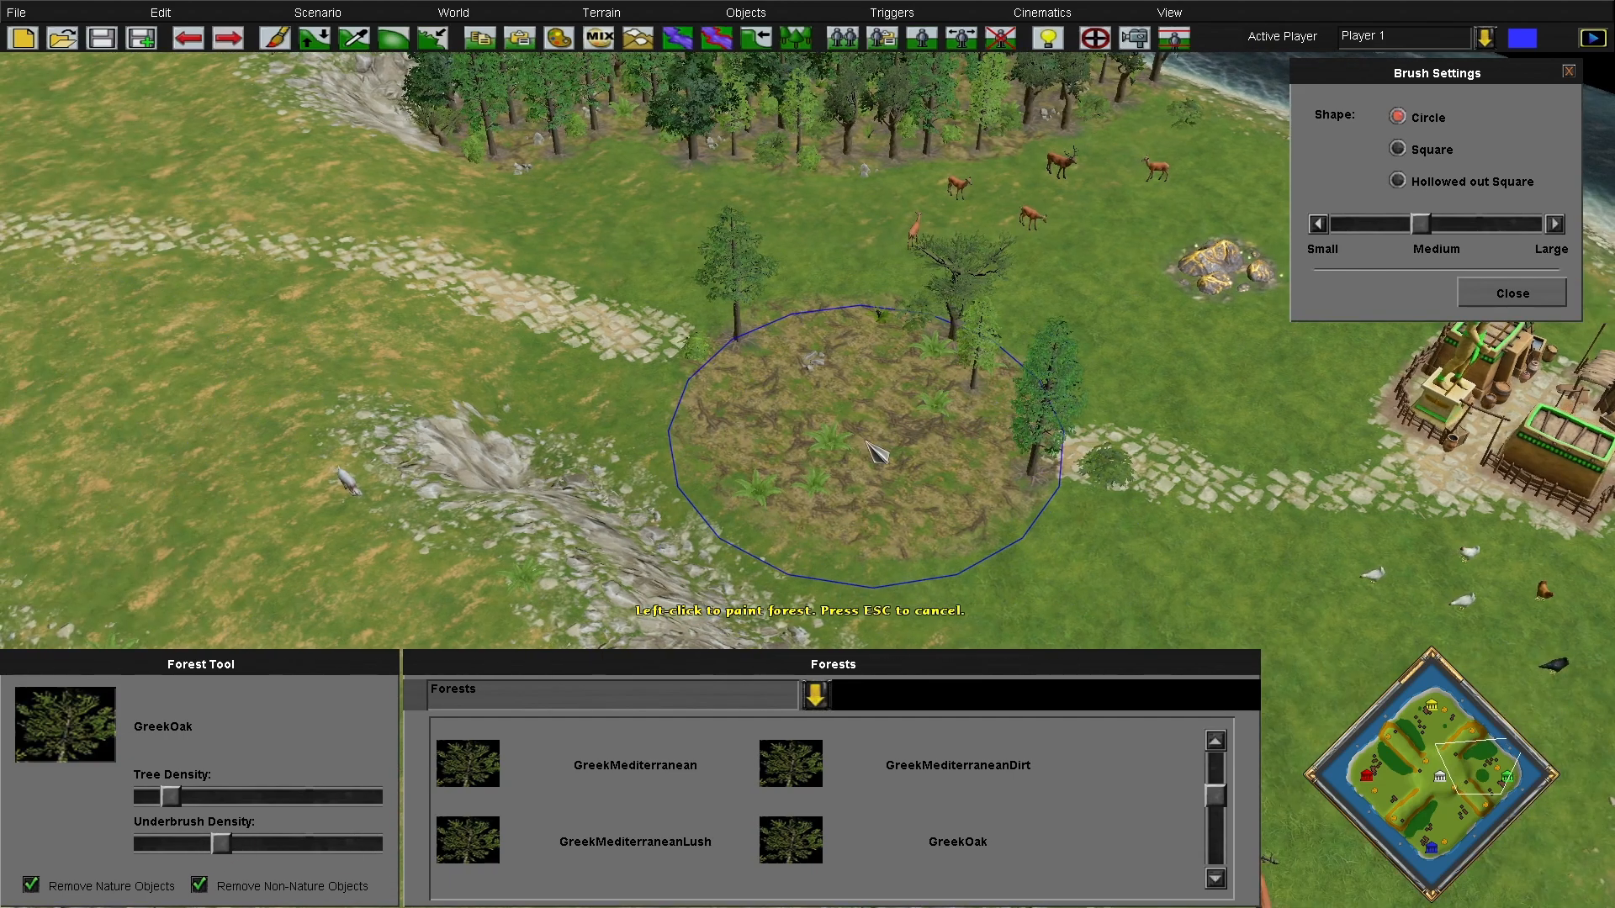
pyautogui.click(205, 42)
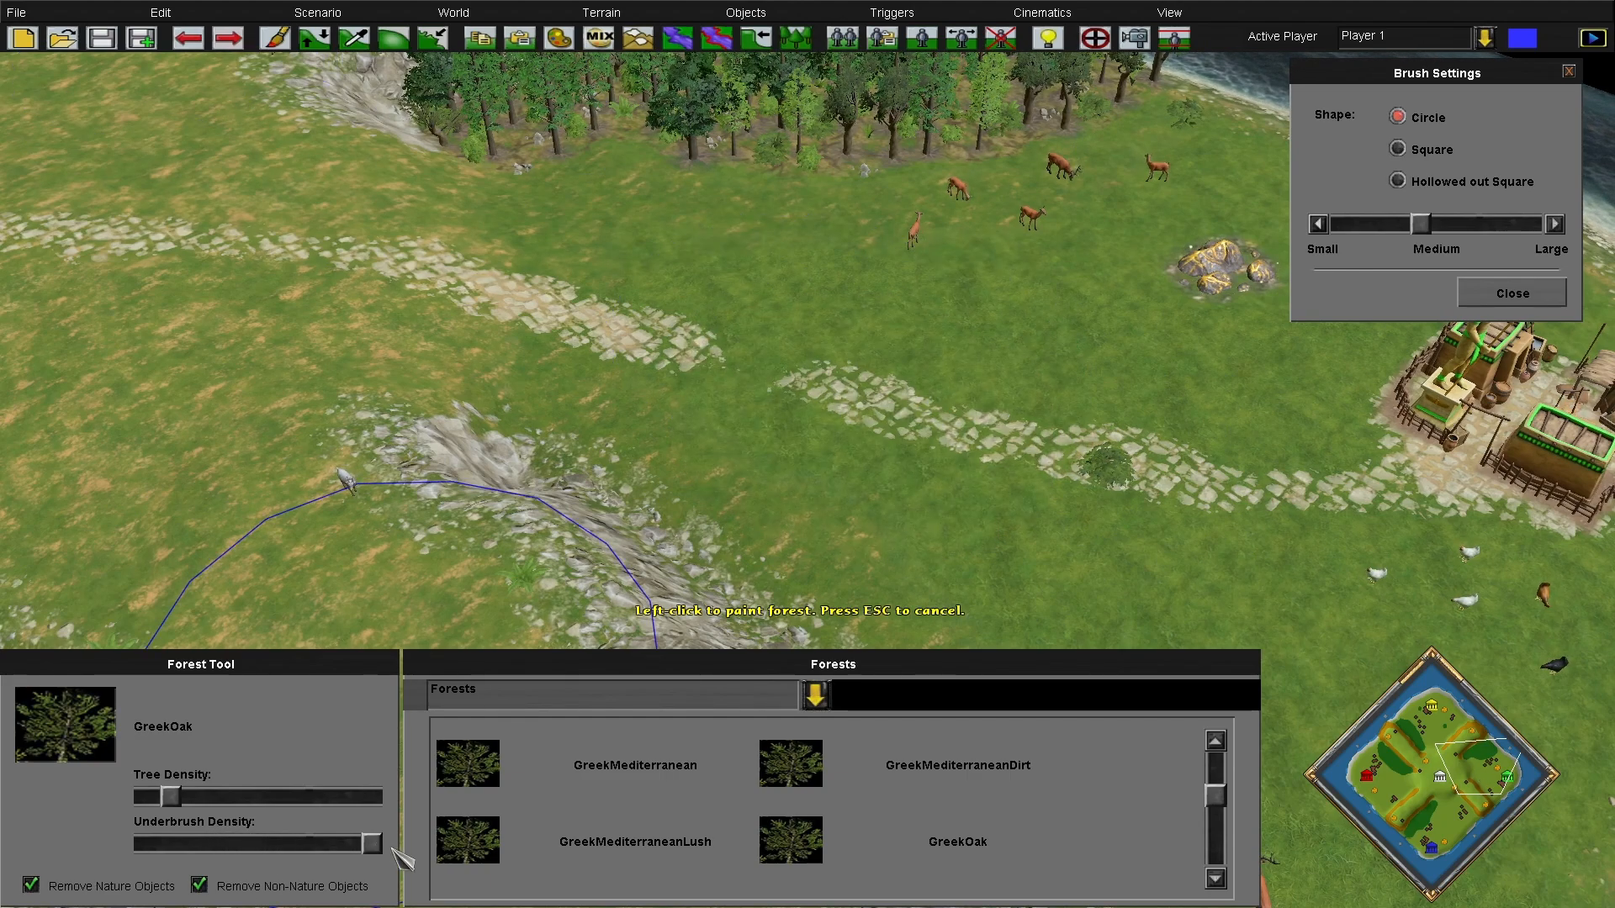
pyautogui.moveTo(175, 796); pyautogui.dragTo(353, 796)
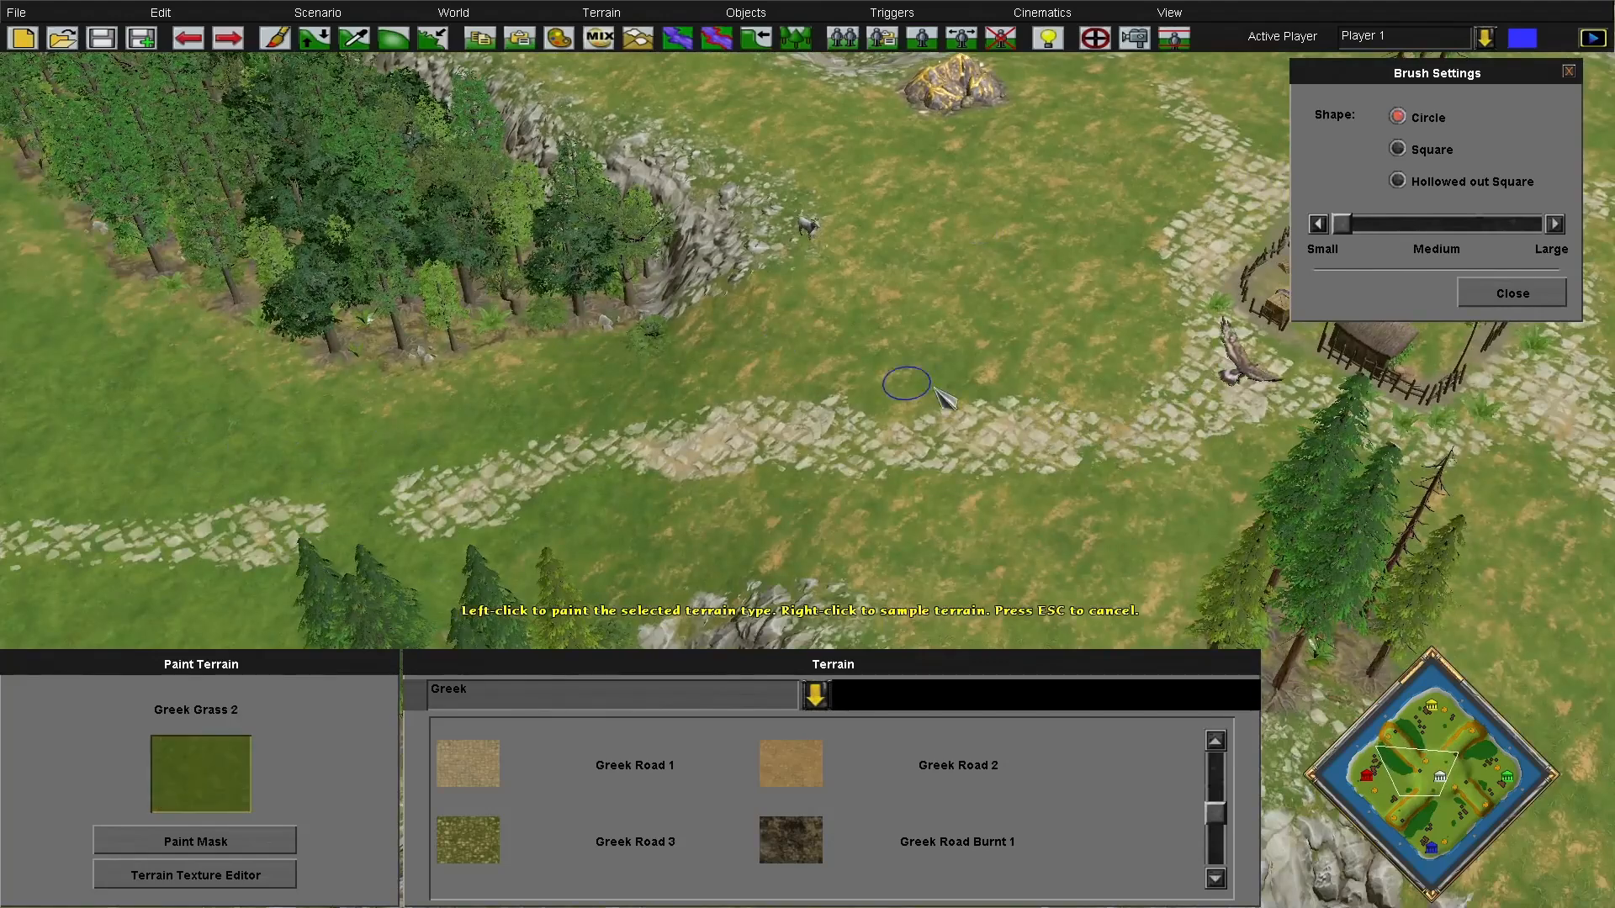
# Paint a Greek Grass 2 patch with the small circular brush between the central village and the gold mine northwest of it
pyautogui.press('Right')
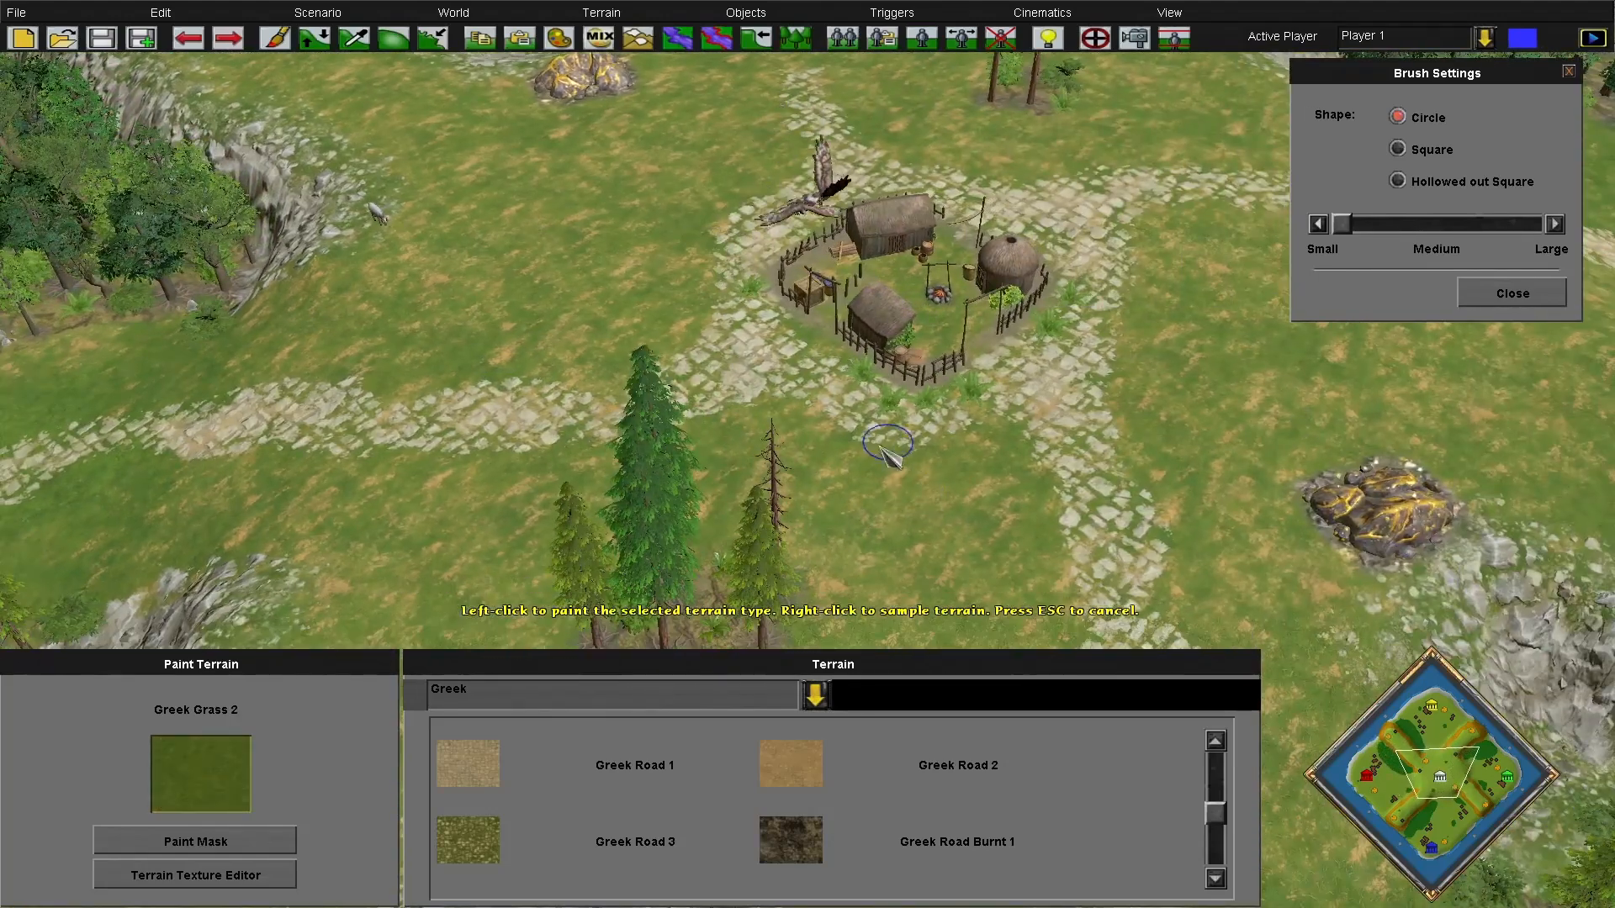
pyautogui.press('Left')
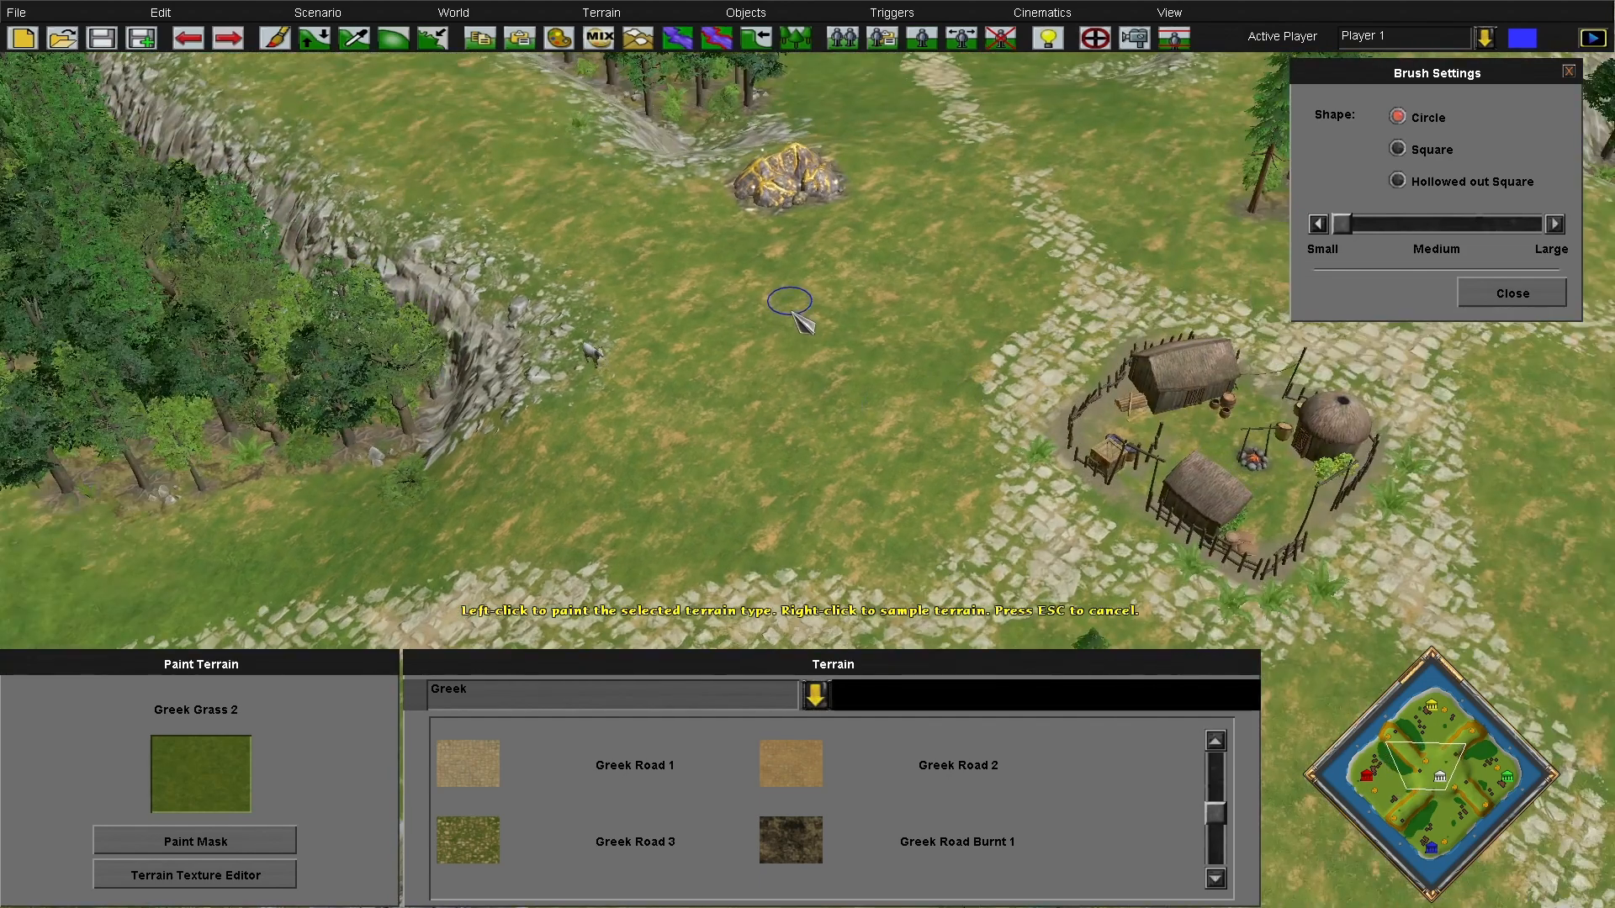
pyautogui.click(882, 304)
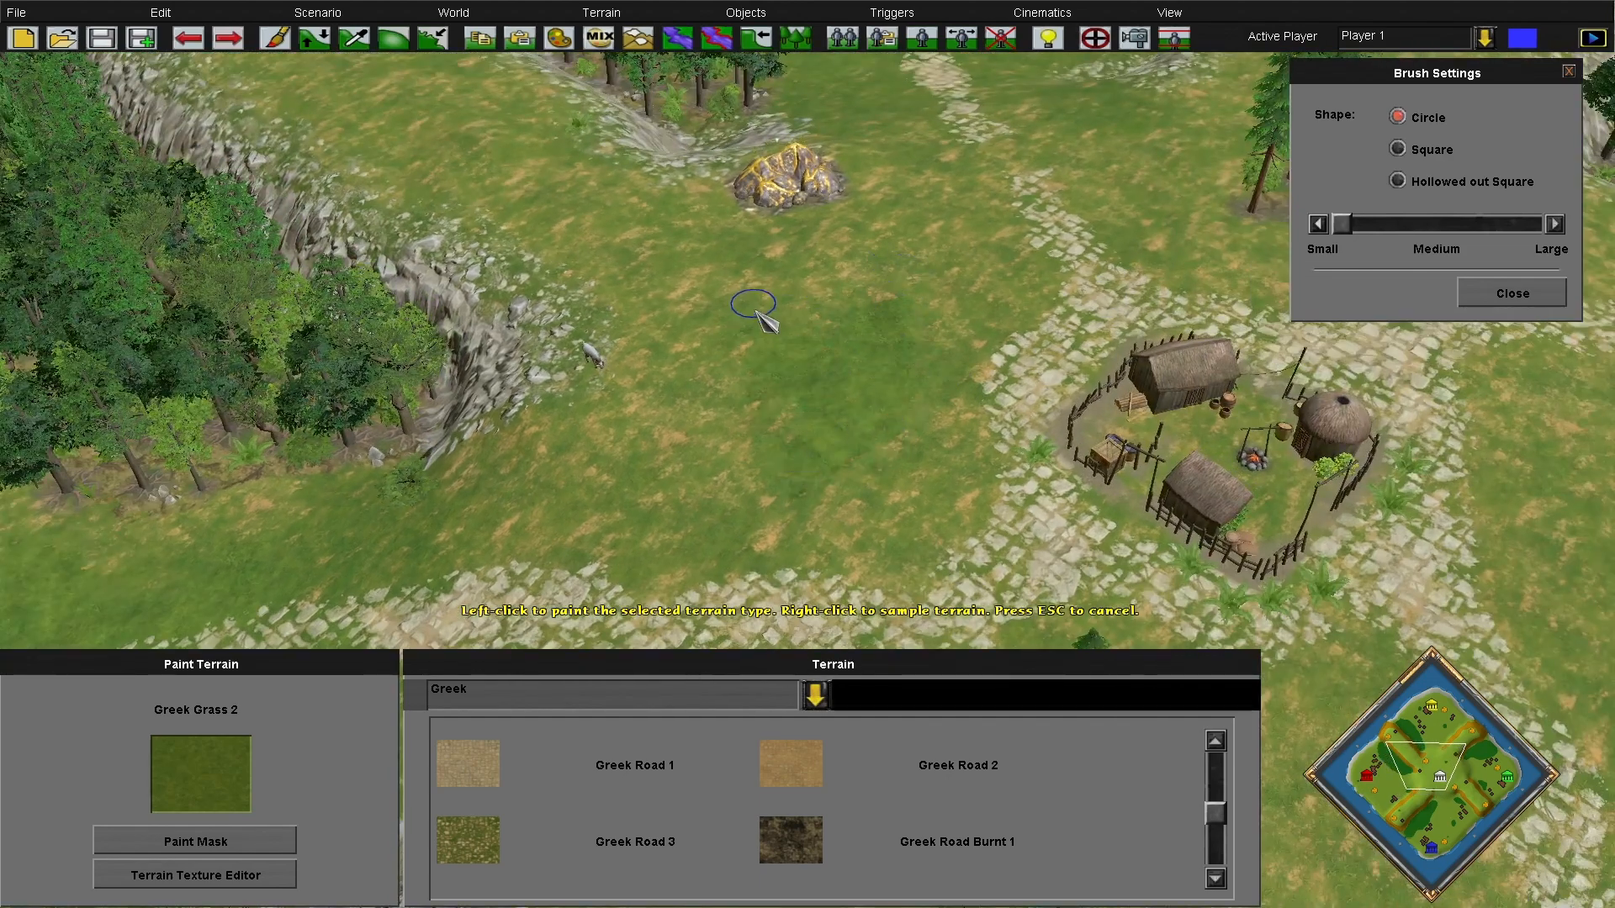
# Paint Greek Grass 2 patches across the dirt-speckled ridges between the settlements and the ground around the northern gold mine
pyautogui.moveTo(2, 2)
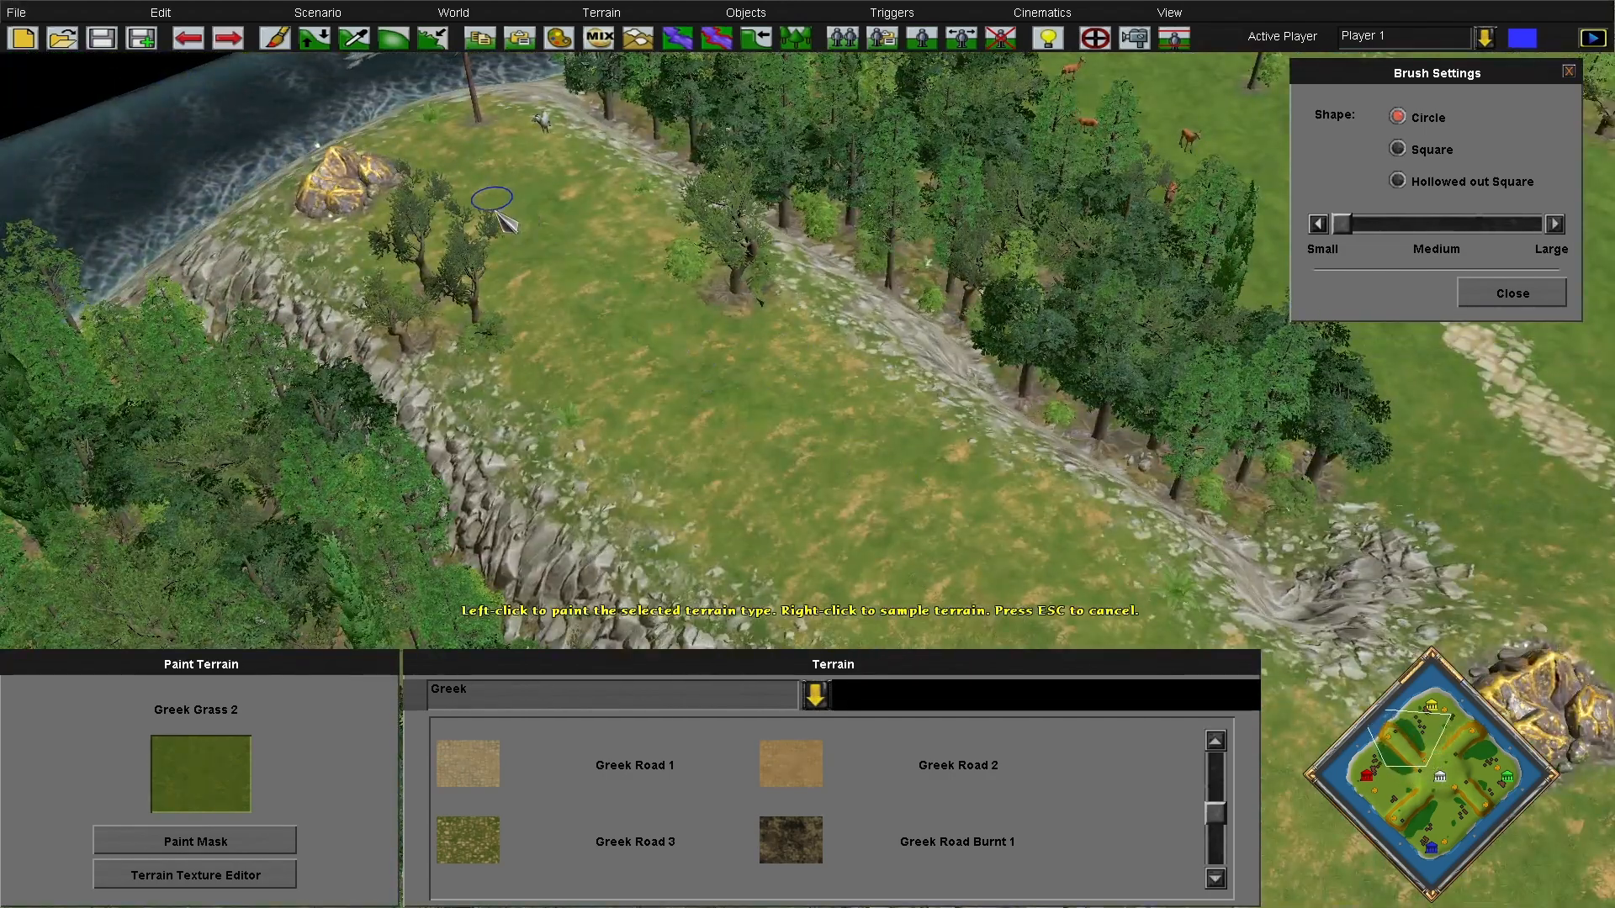
pyautogui.moveTo(1613, 907)
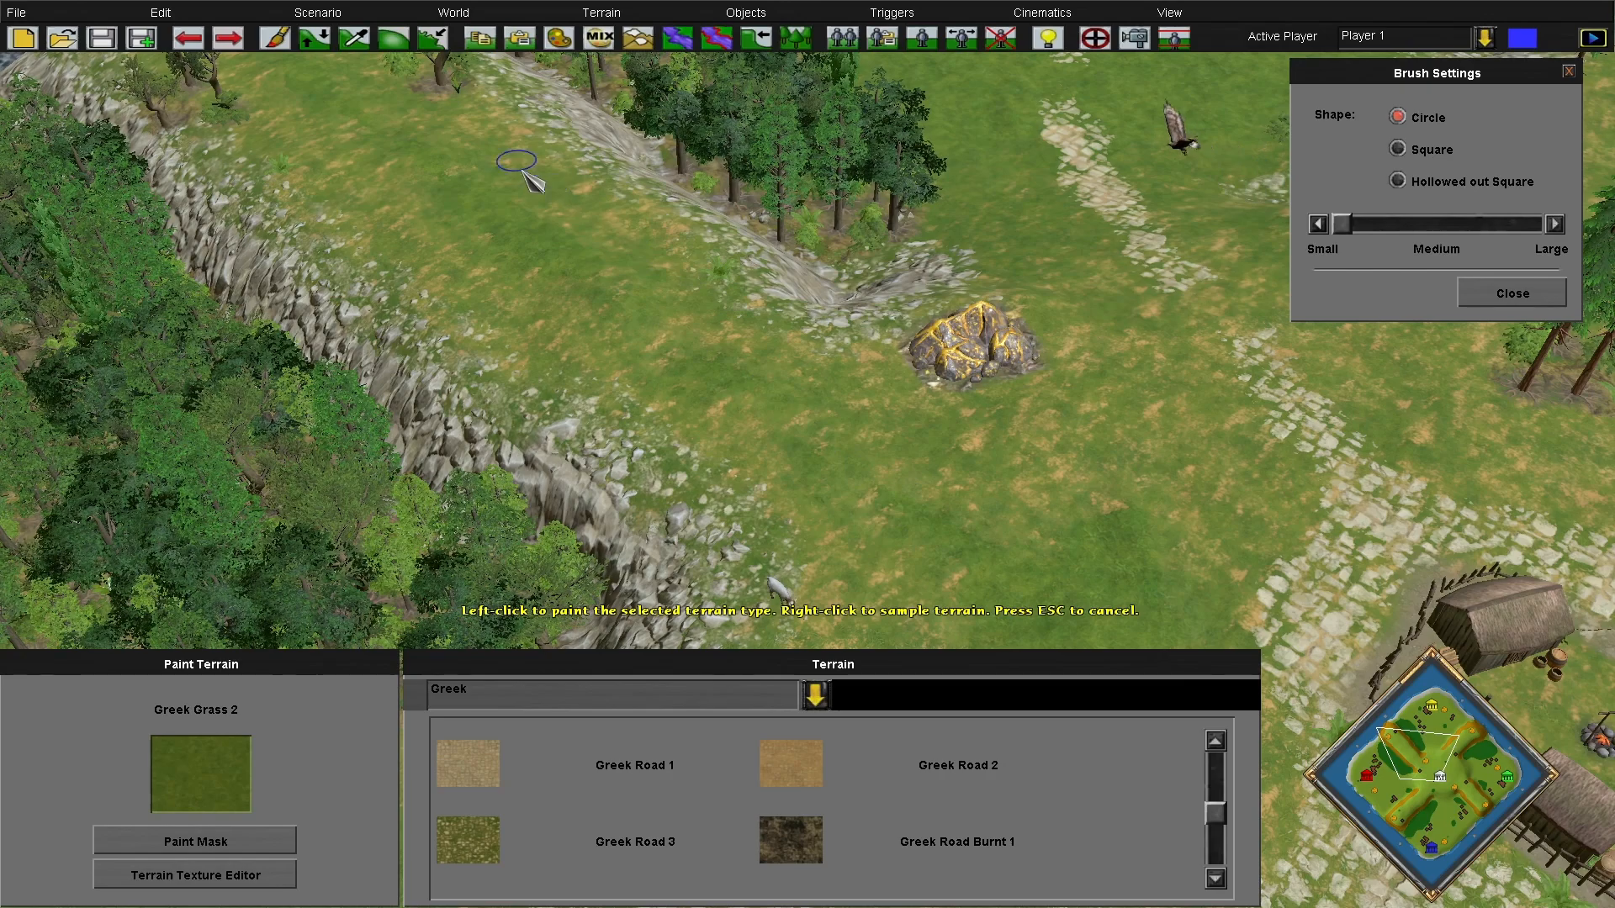
pyautogui.moveTo(1614, 842)
pyautogui.moveTo(1146, 2)
pyautogui.moveTo(1612, 17)
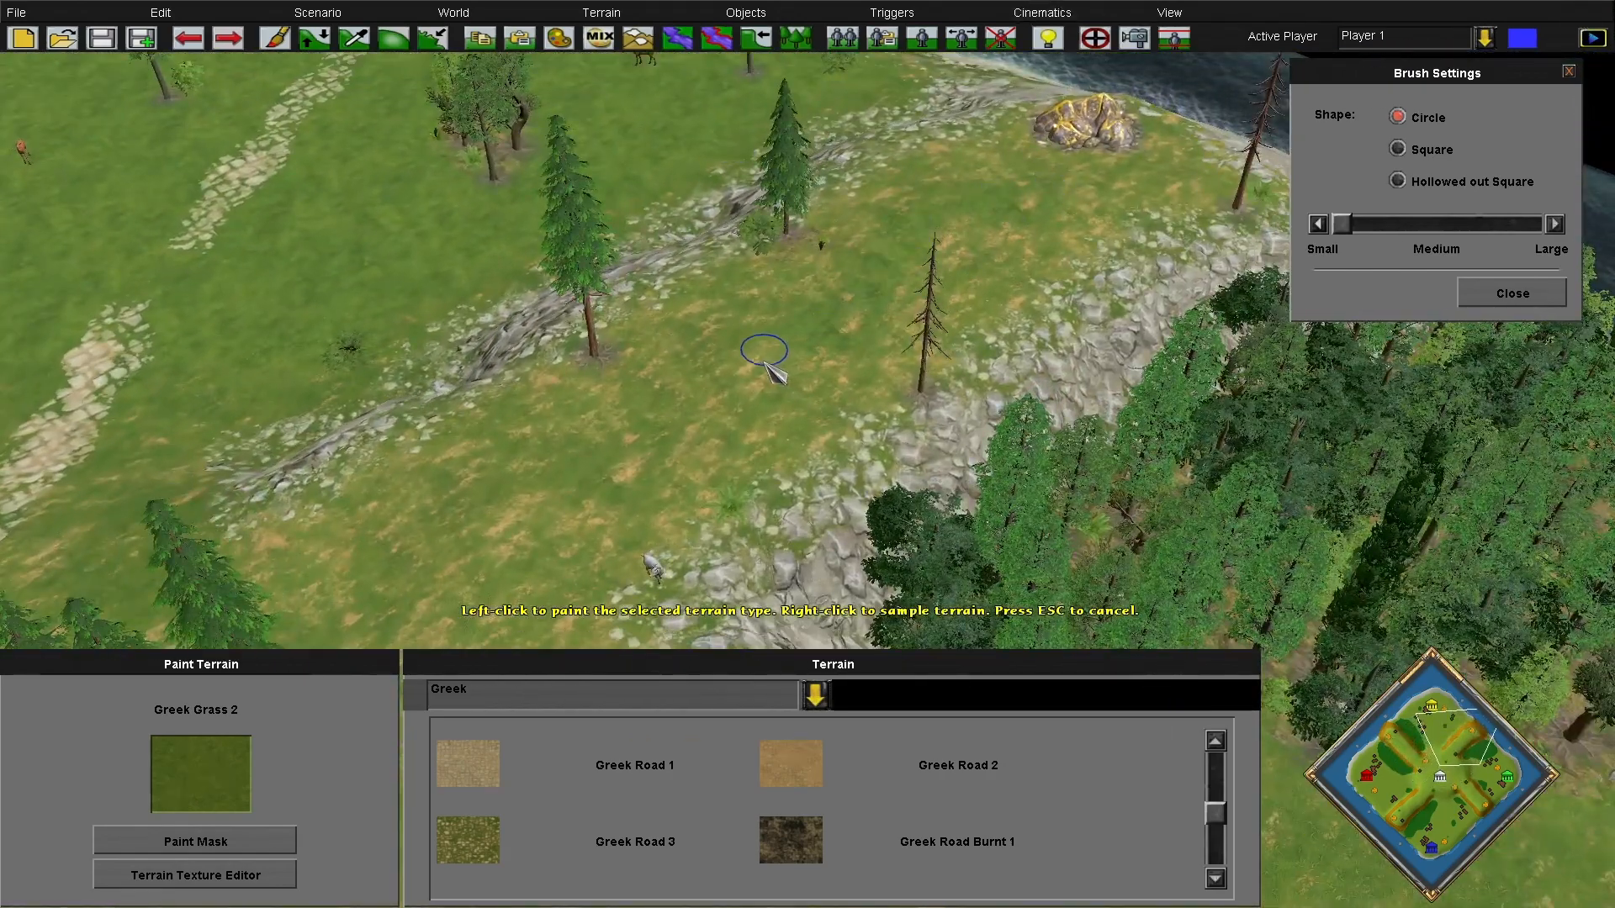
pyautogui.moveTo(370, 907)
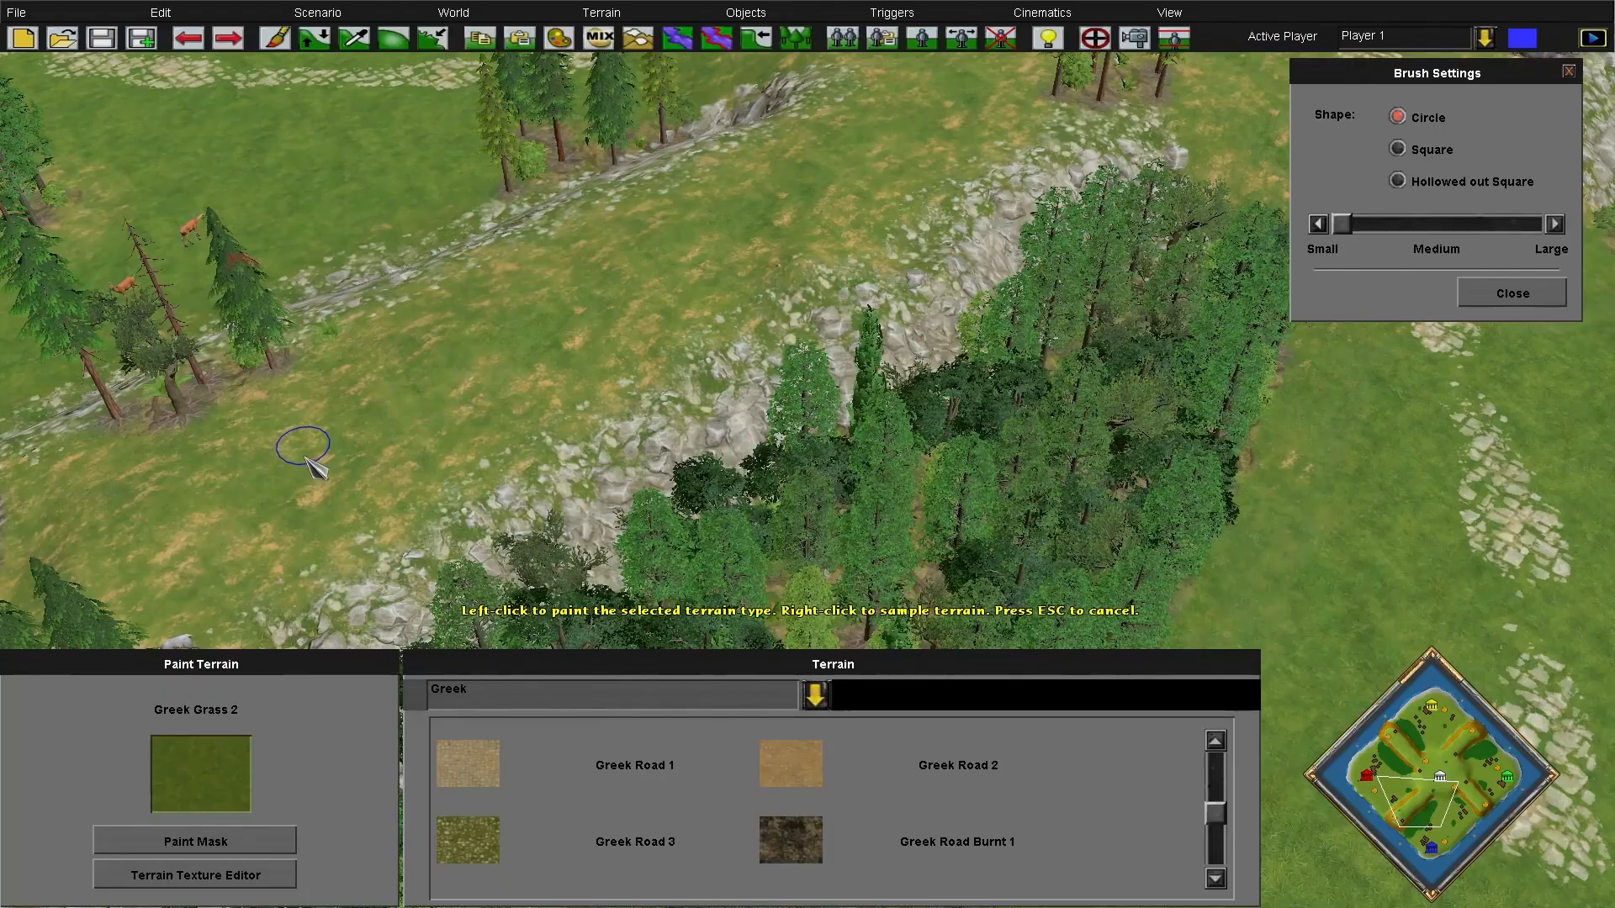
pyautogui.moveTo(2, 892)
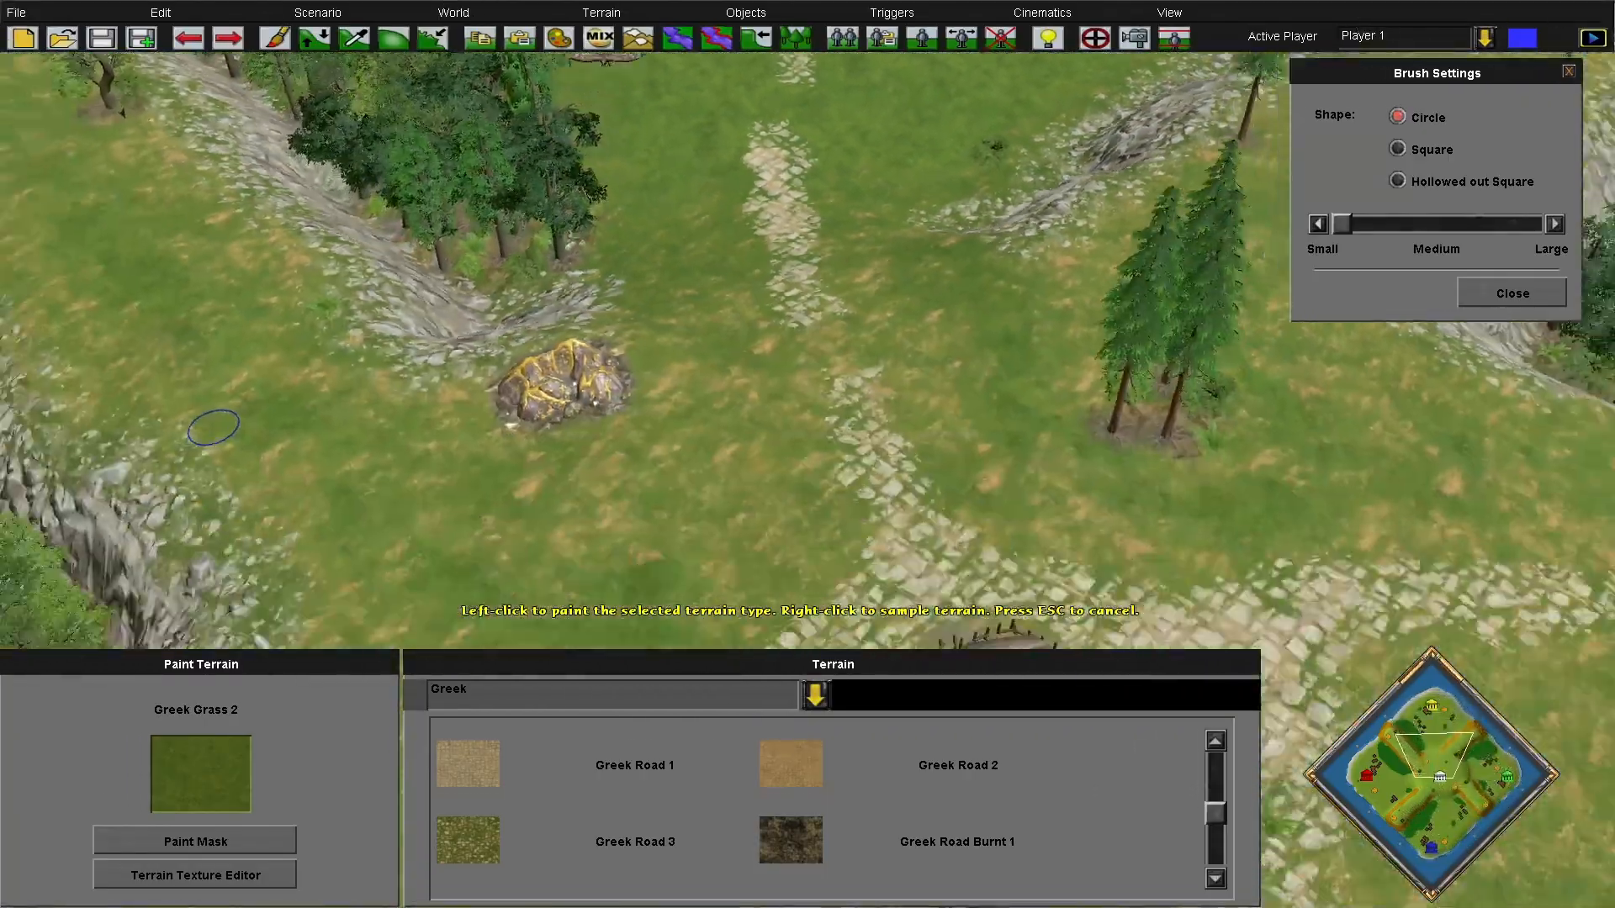
# Sample Greek Grass Dirt 1 at the forest edge near the red settlement and paint it around the trees south of the yellow settlement
pyautogui.moveTo(6, 187)
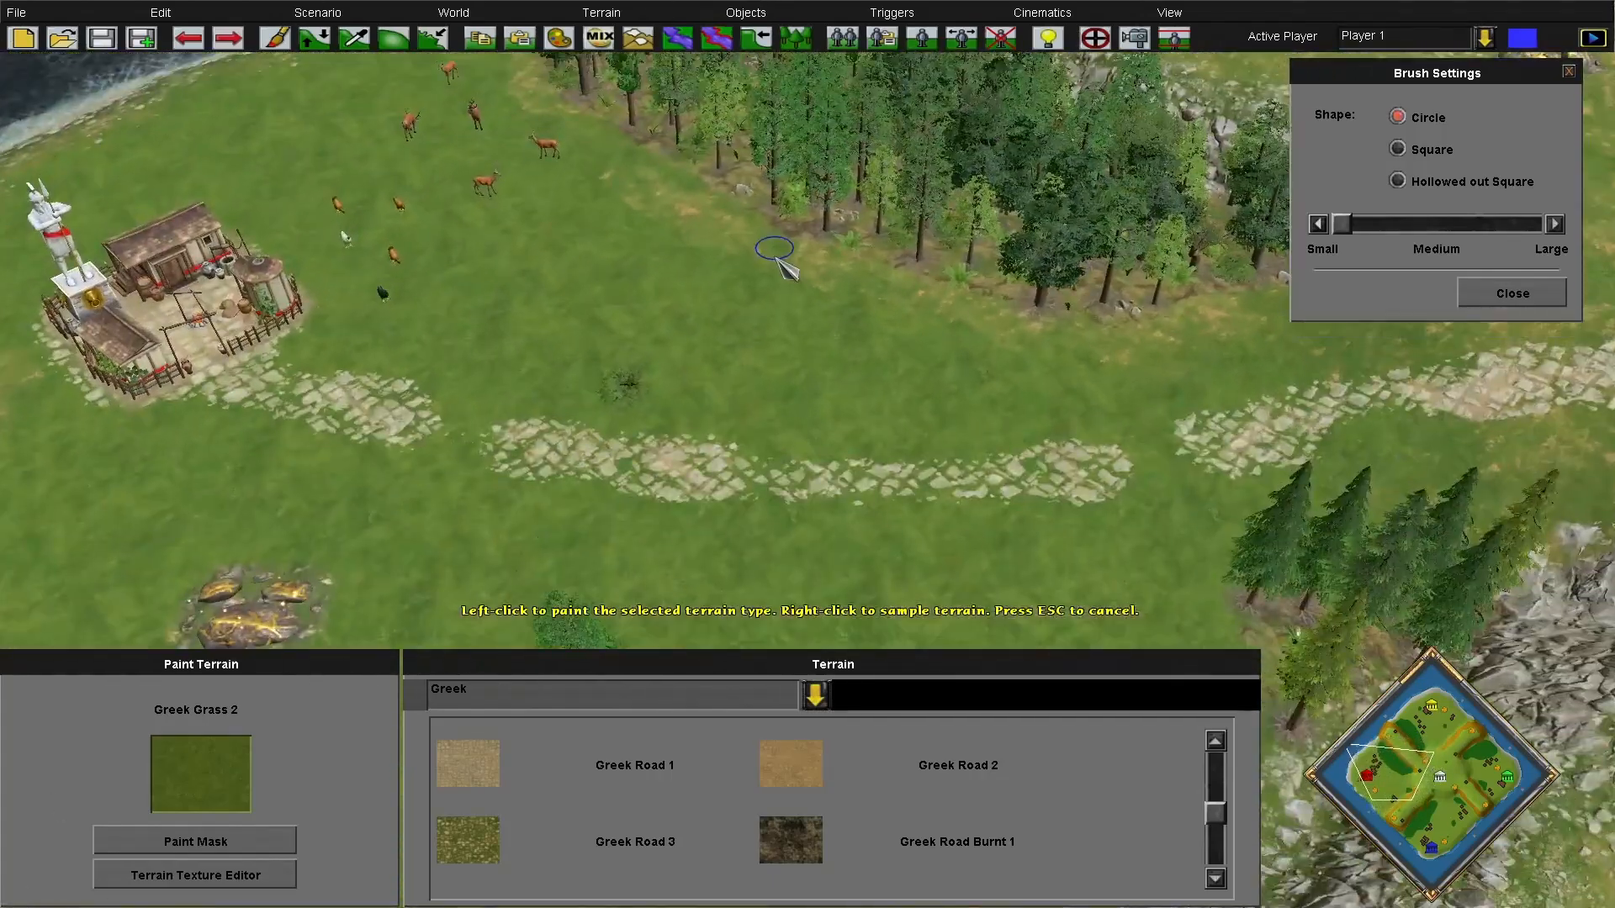
pyautogui.rightClick(738, 244)
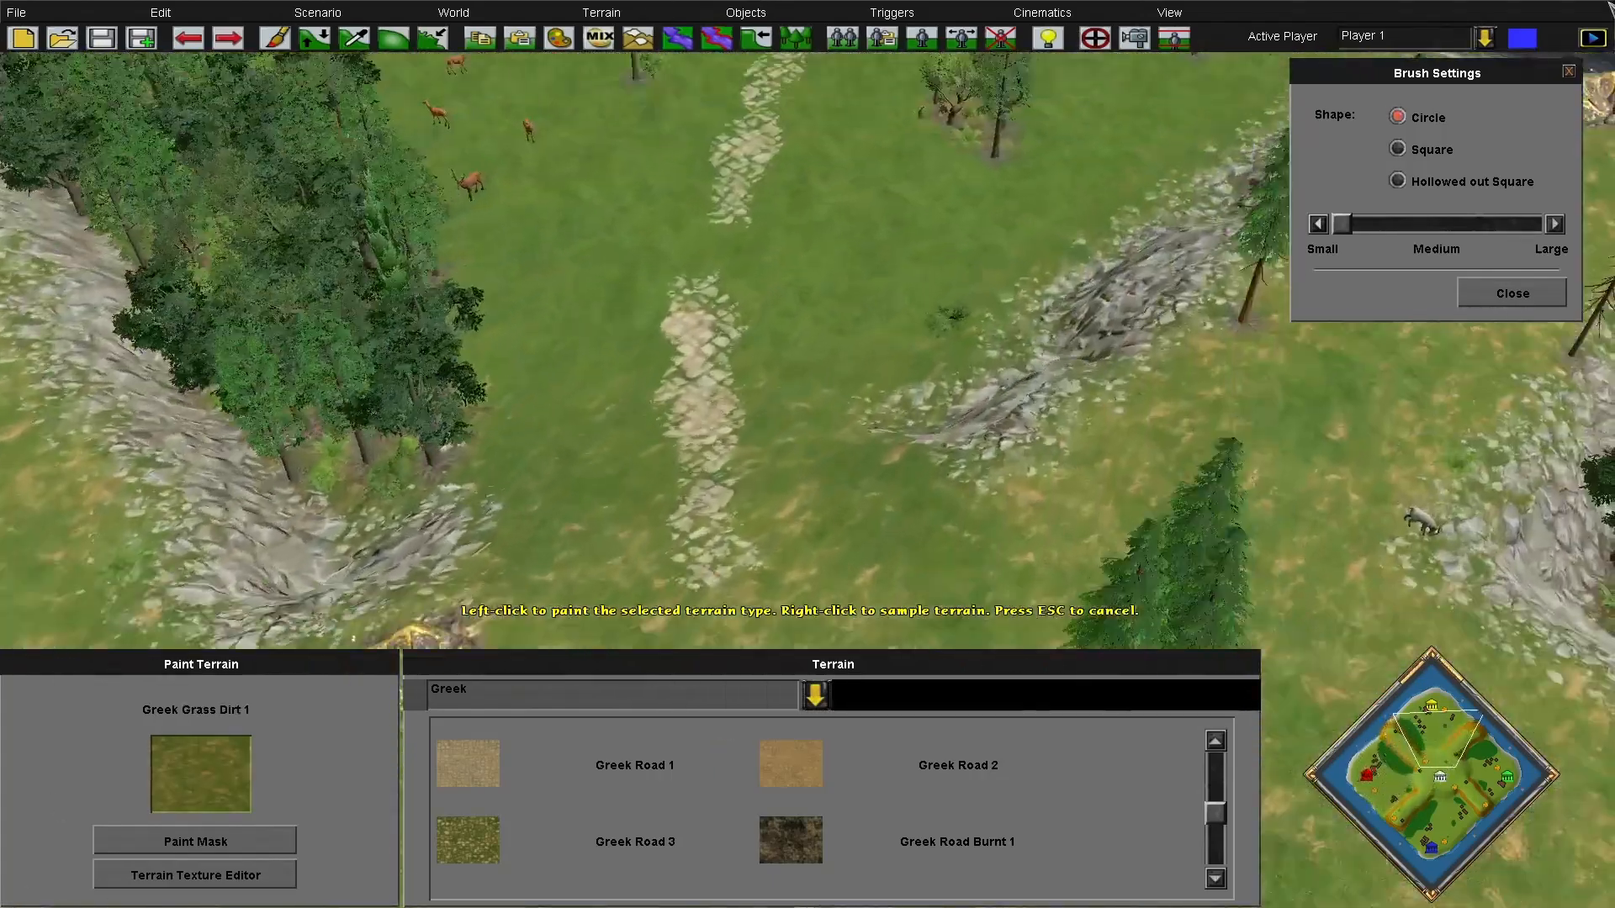
pyautogui.press('Up')
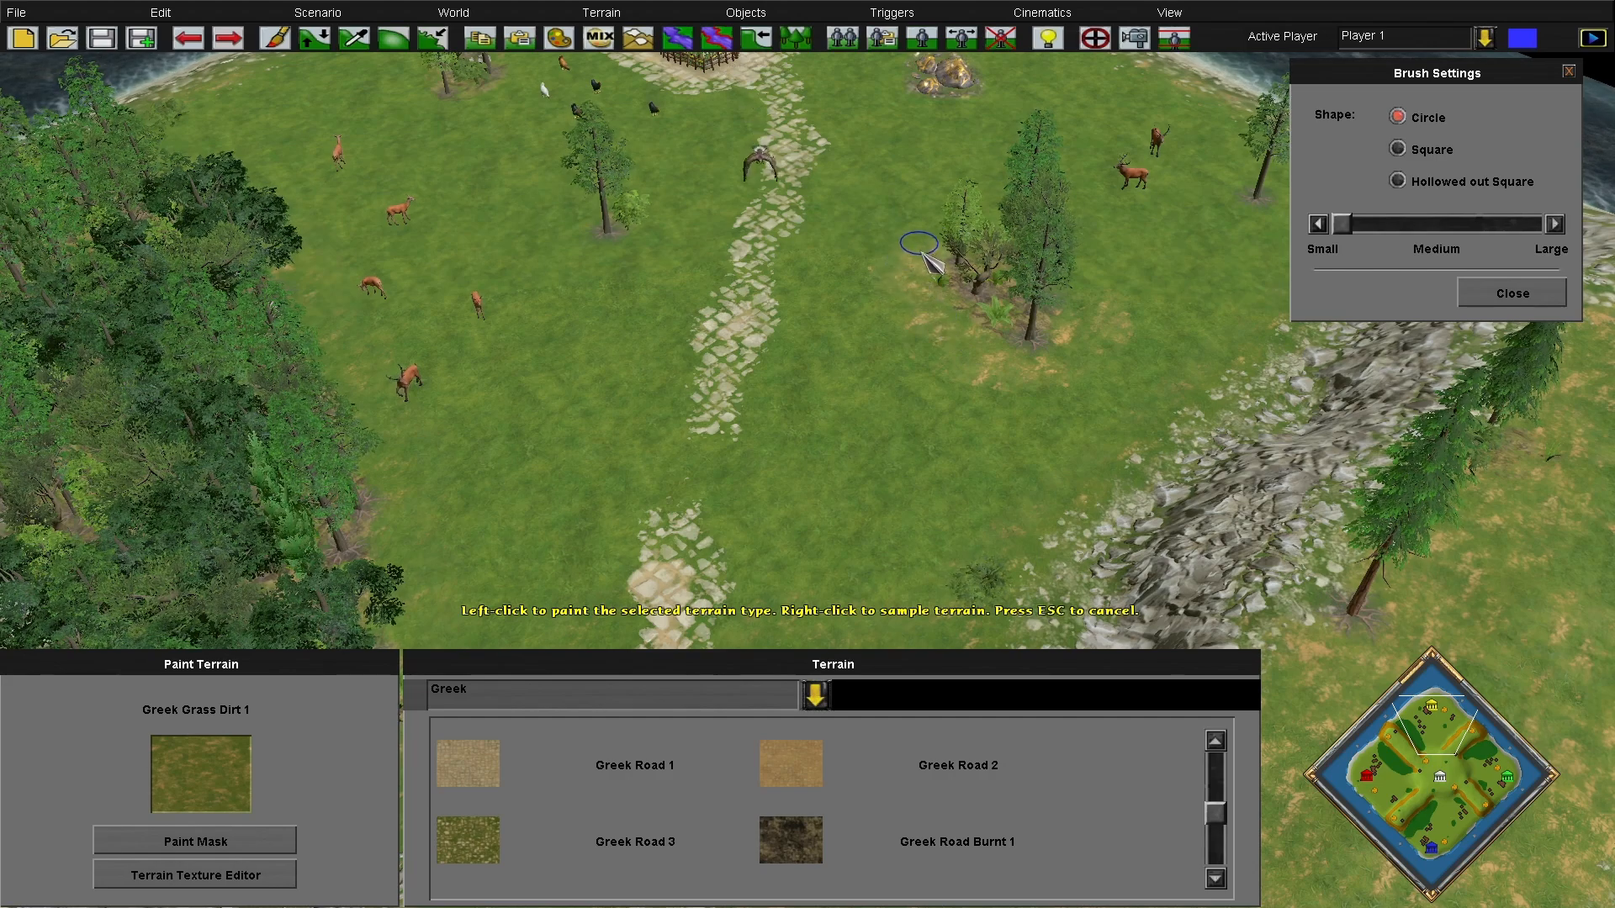
pyautogui.press('Right')
pyautogui.press('Up')
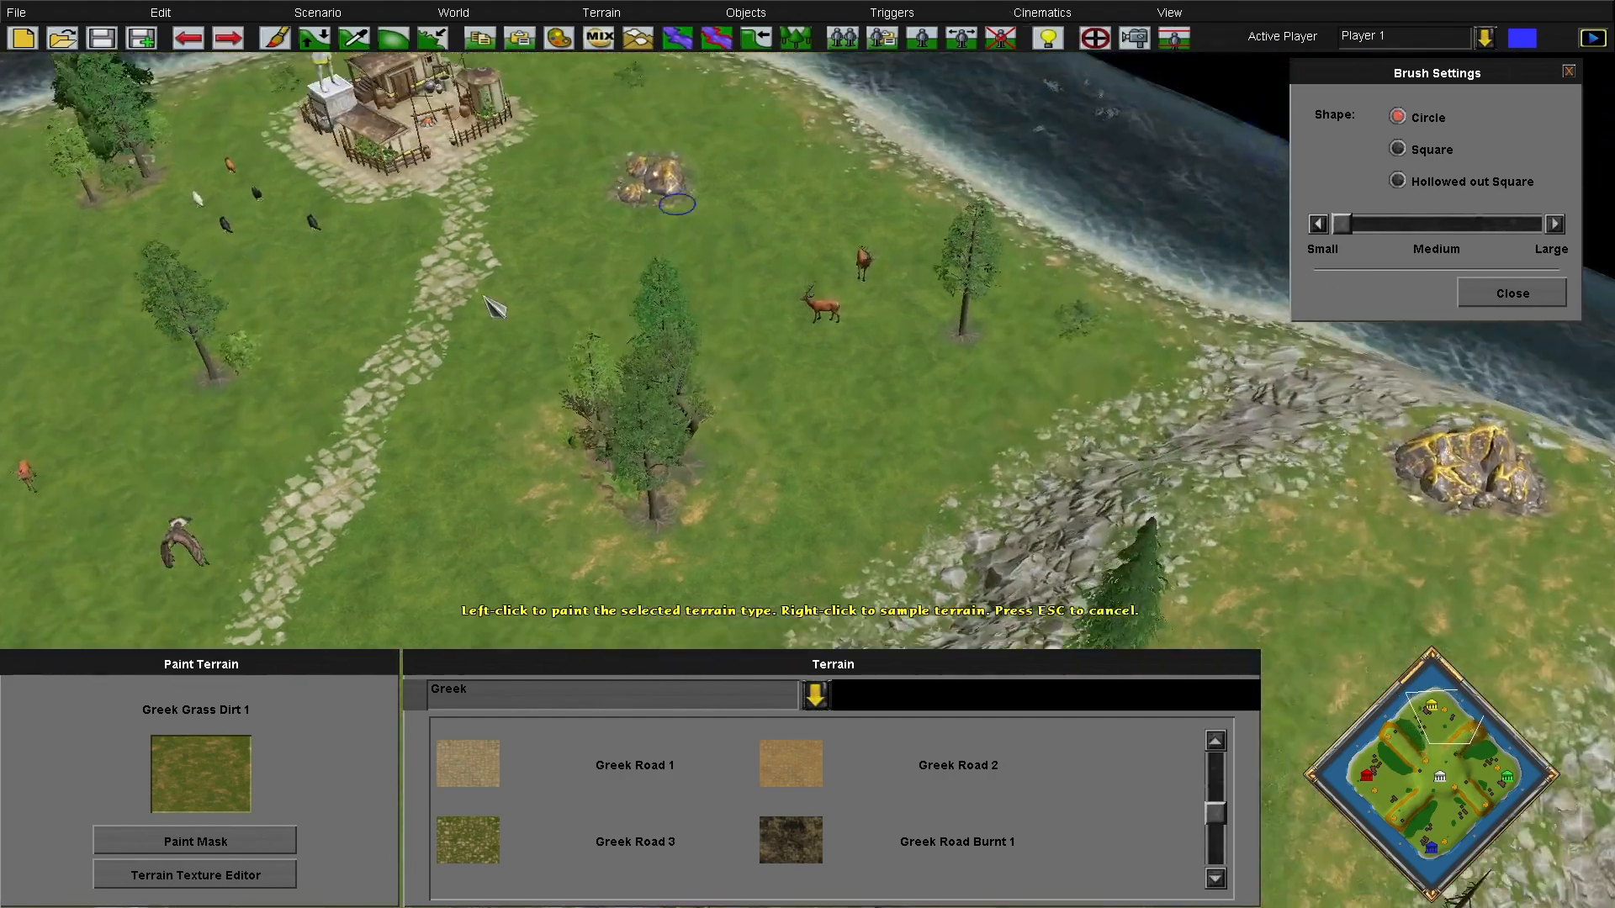
# Paint Greek Grass Dirt 1 around the tree cluster southwest of the yellow settlement with the small circular brush
pyautogui.press('Left')
pyautogui.press('Up')
pyautogui.press('Left')
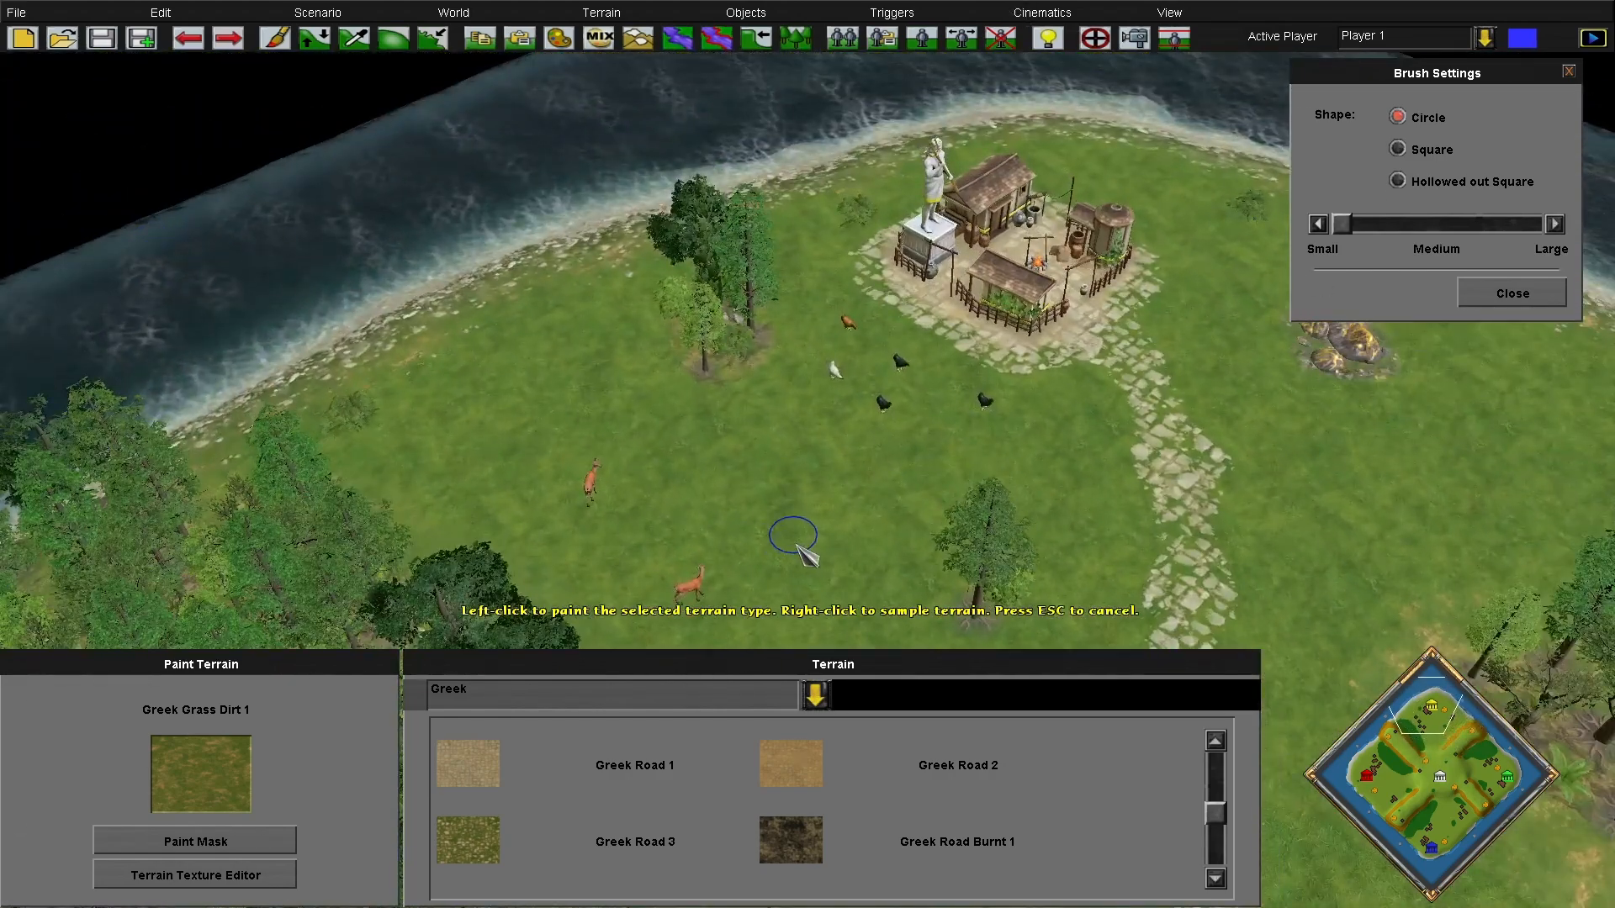
pyautogui.moveTo(802, 347); pyautogui.dragTo(671, 407)
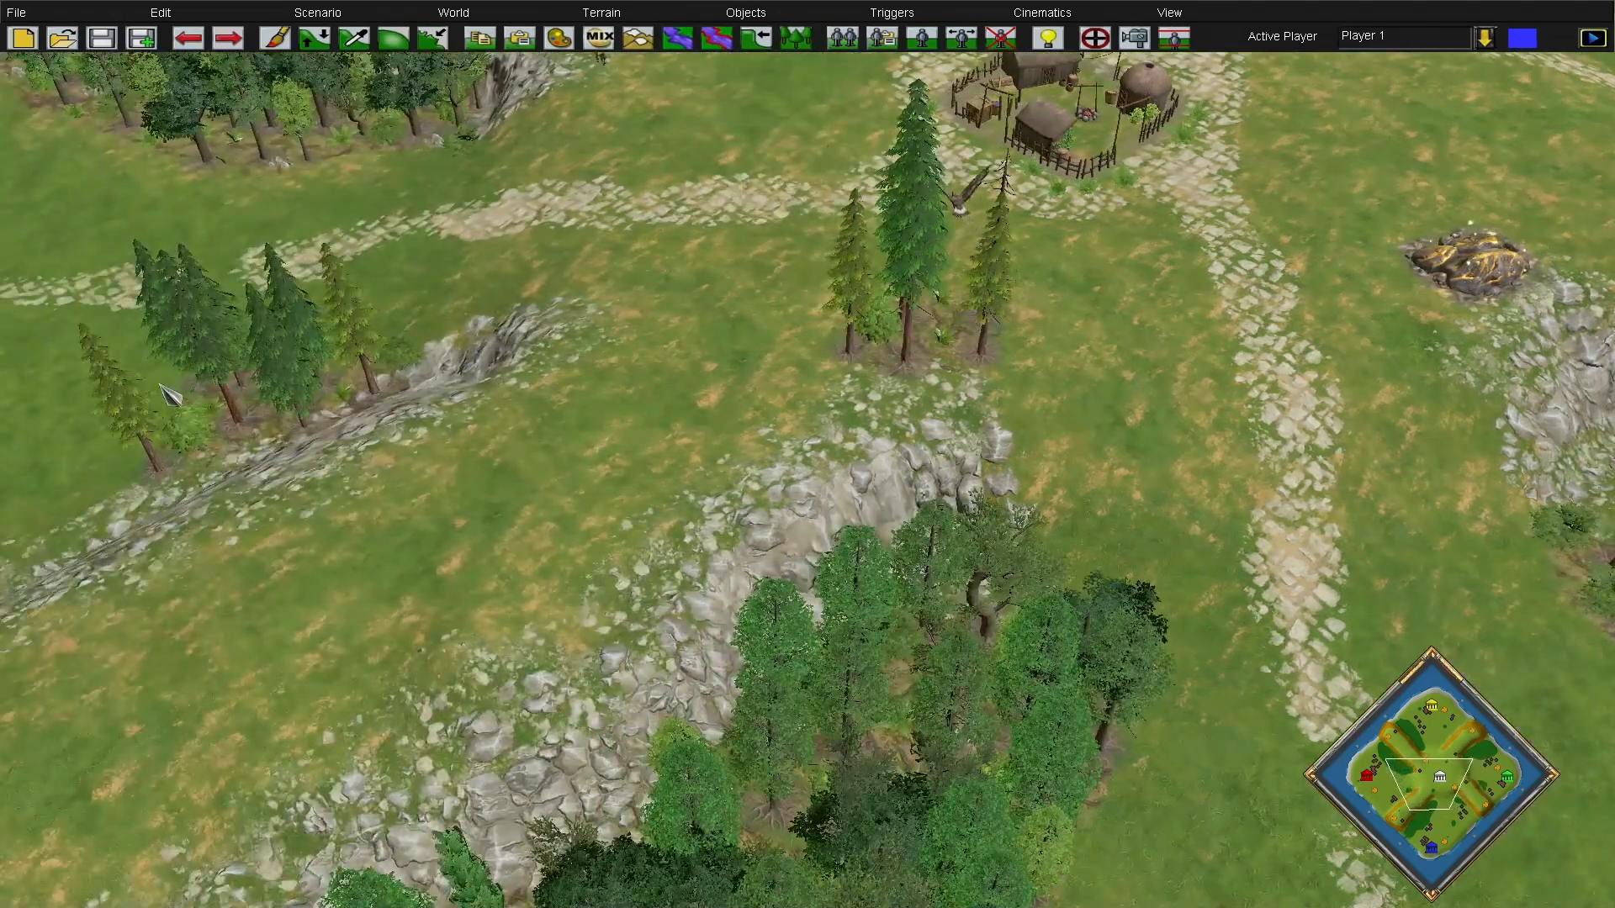
# Enable the free camera and examine the whole island from high above
pyautogui.scroll(-5, 837, 477)
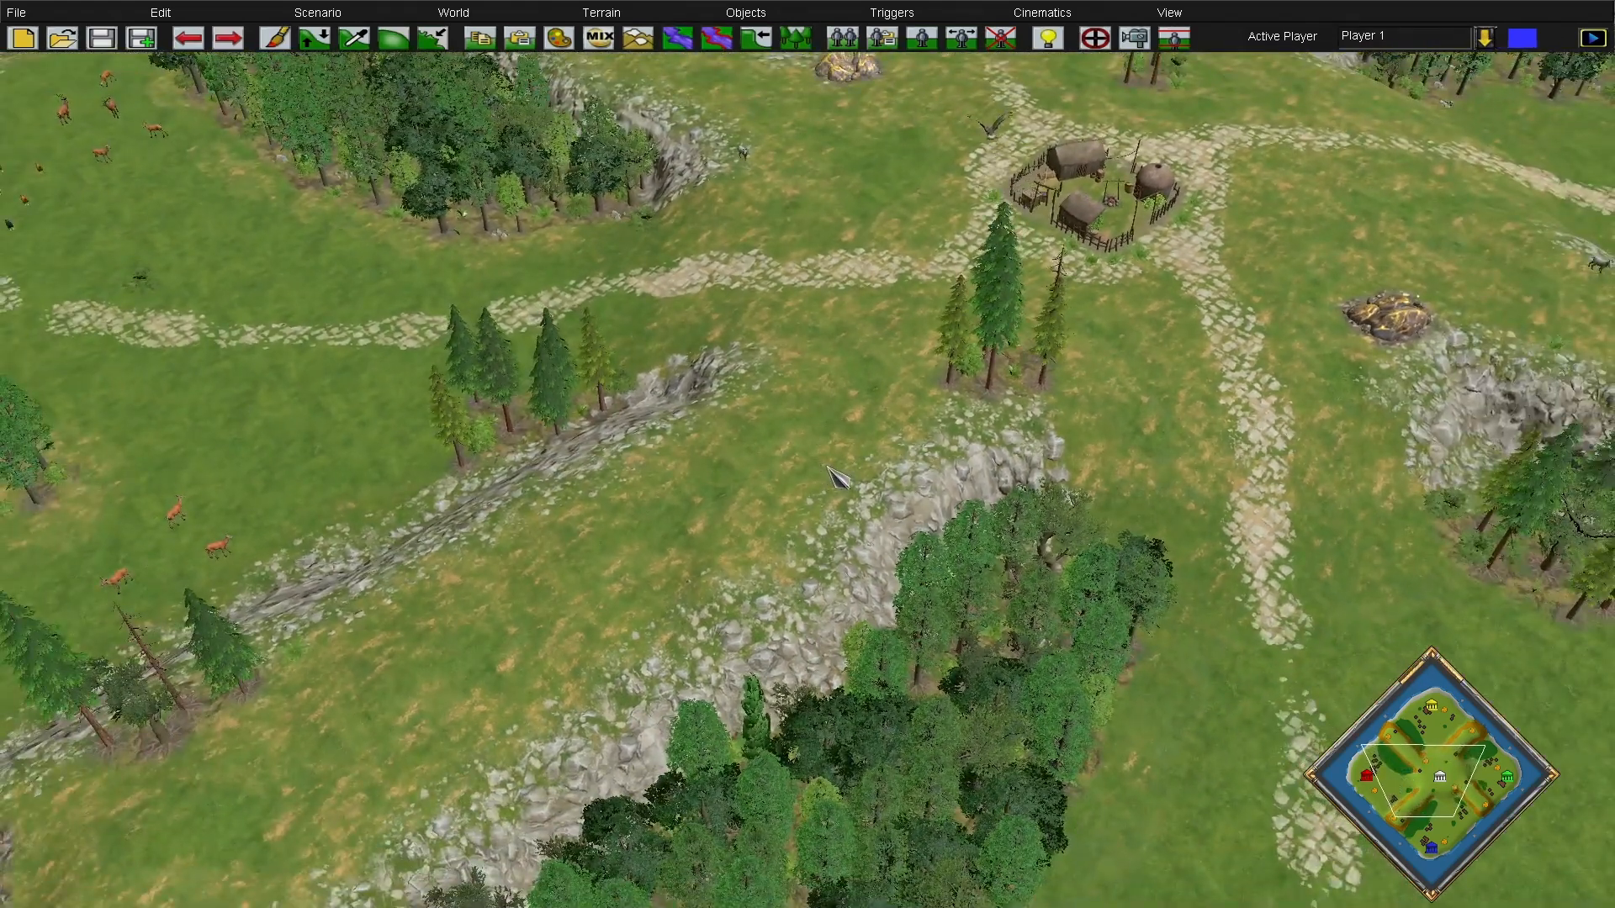
pyautogui.scroll(3, 907, 274)
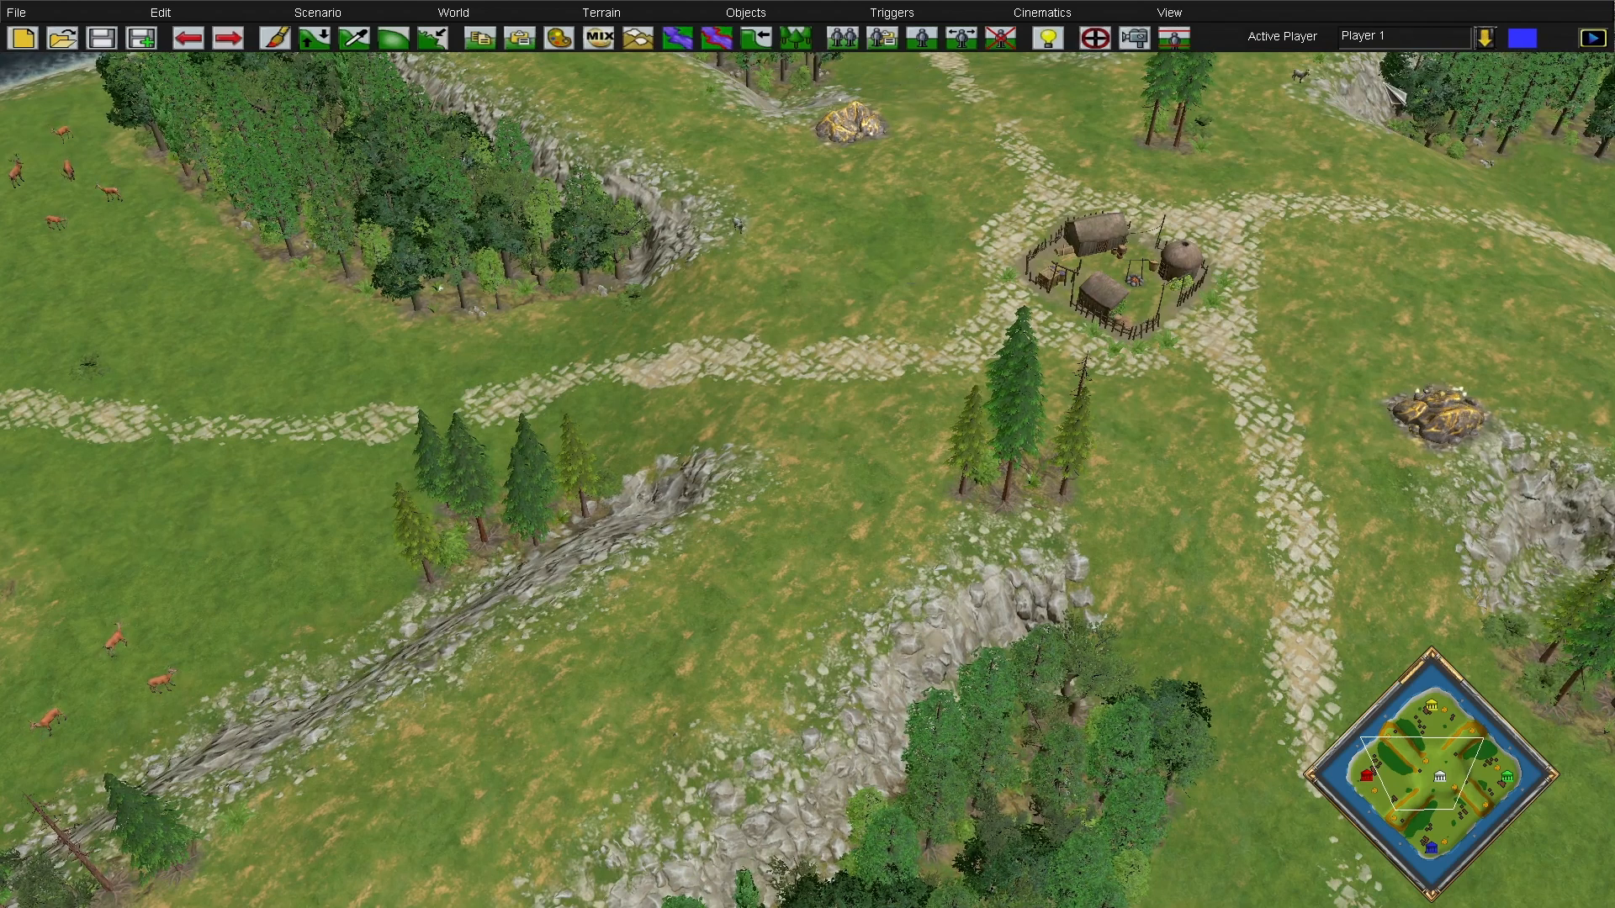
pyautogui.scroll(-3, 1329, 353)
pyautogui.scroll(3, 1201, 172)
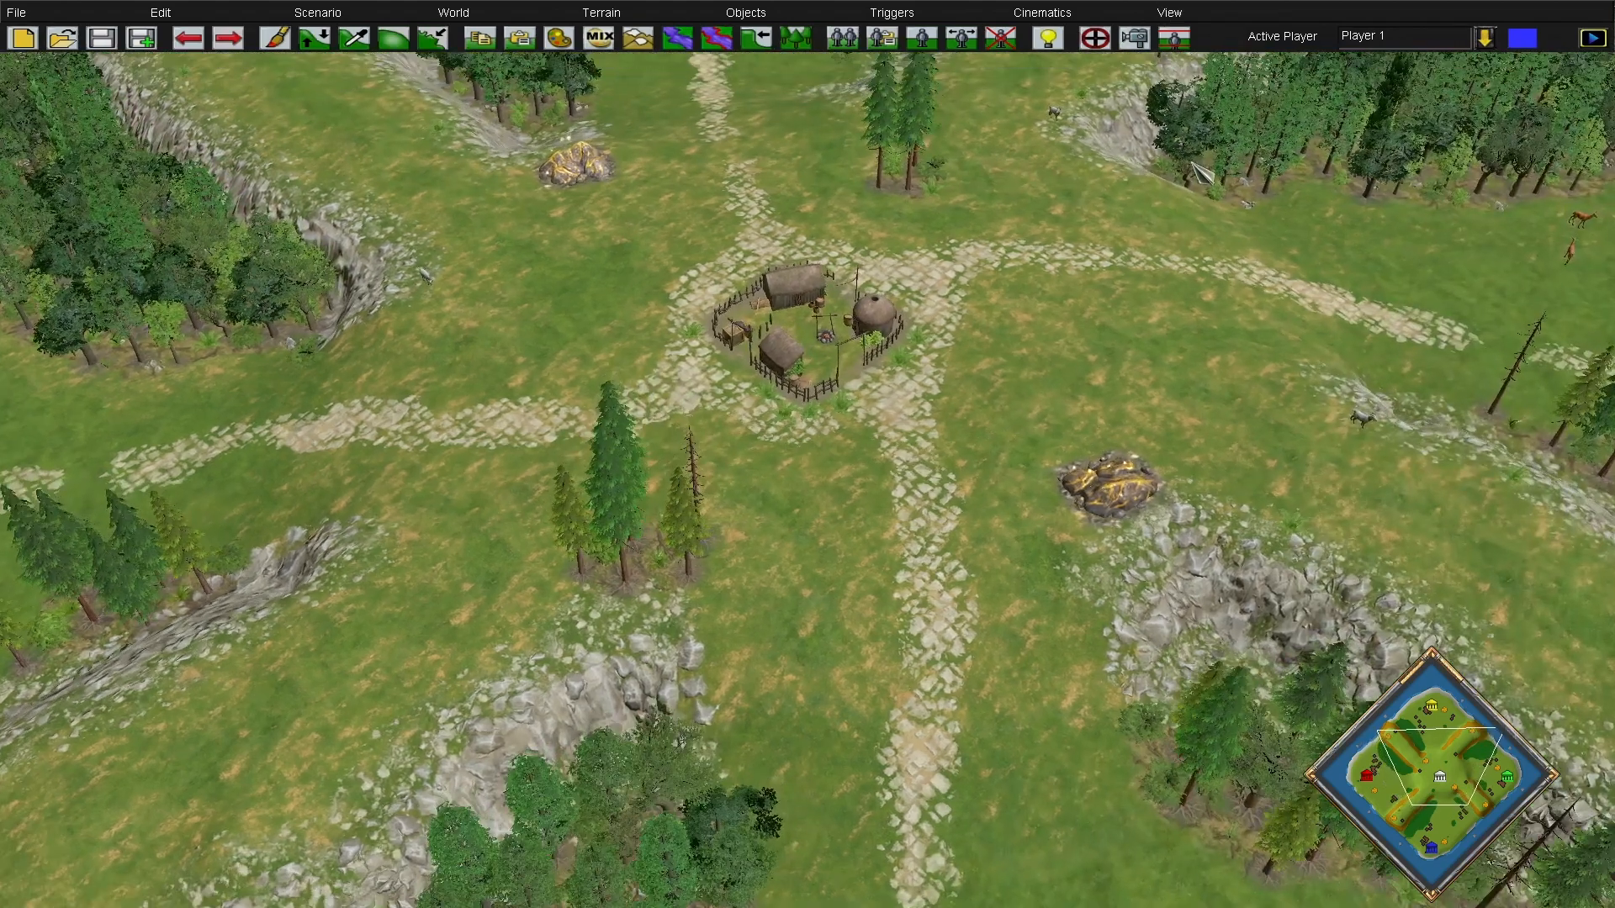
pyautogui.click(1170, 13)
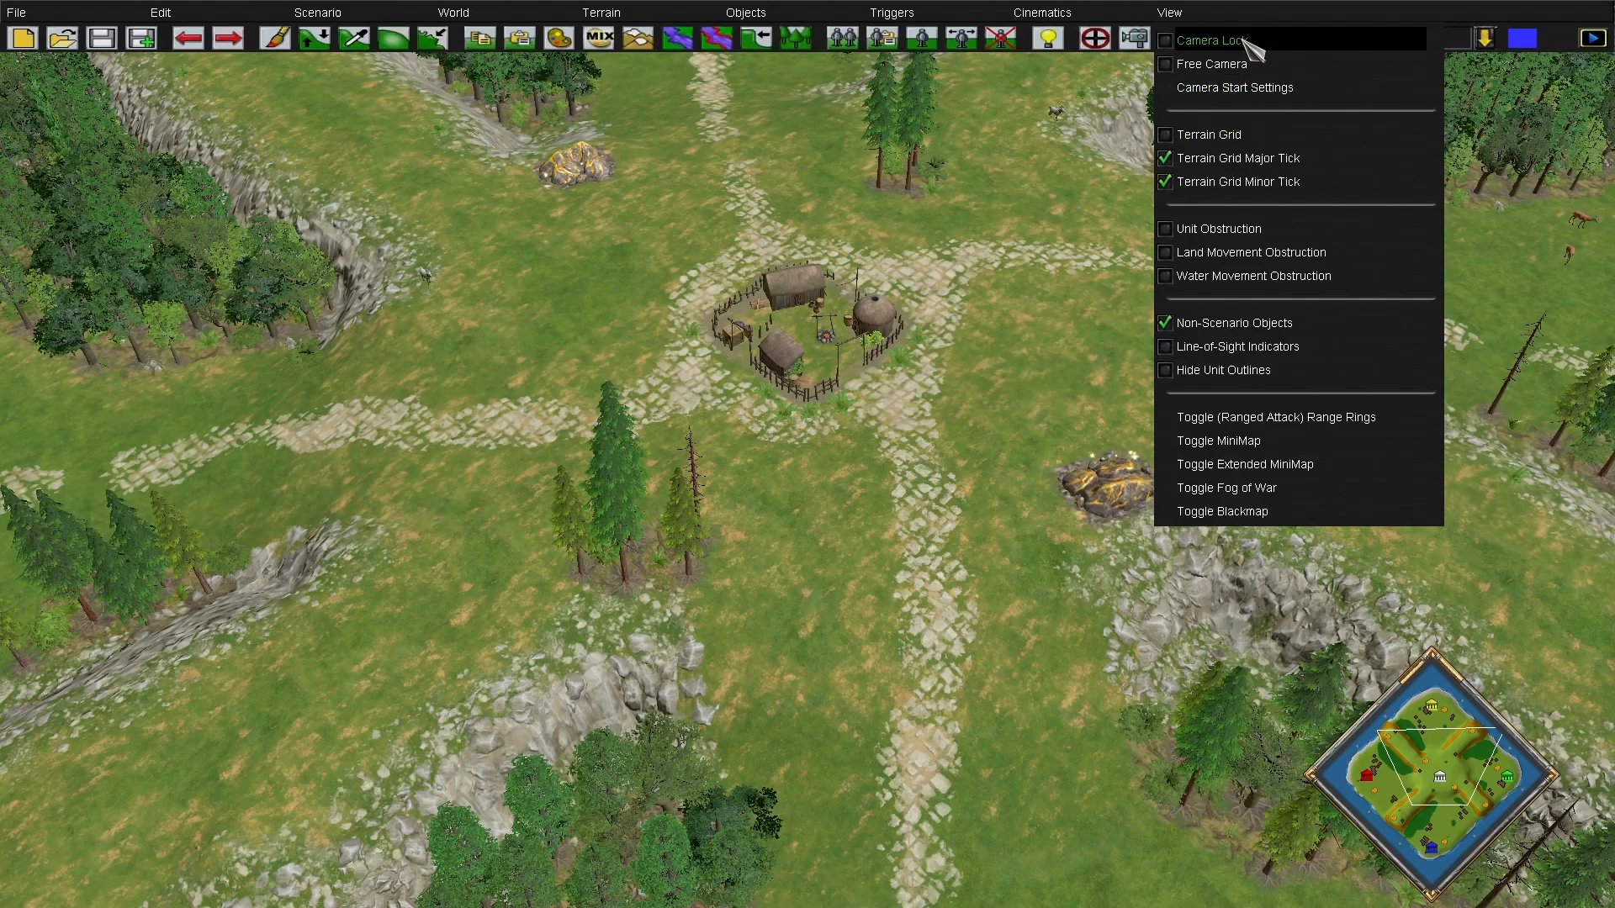
pyautogui.click(1220, 64)
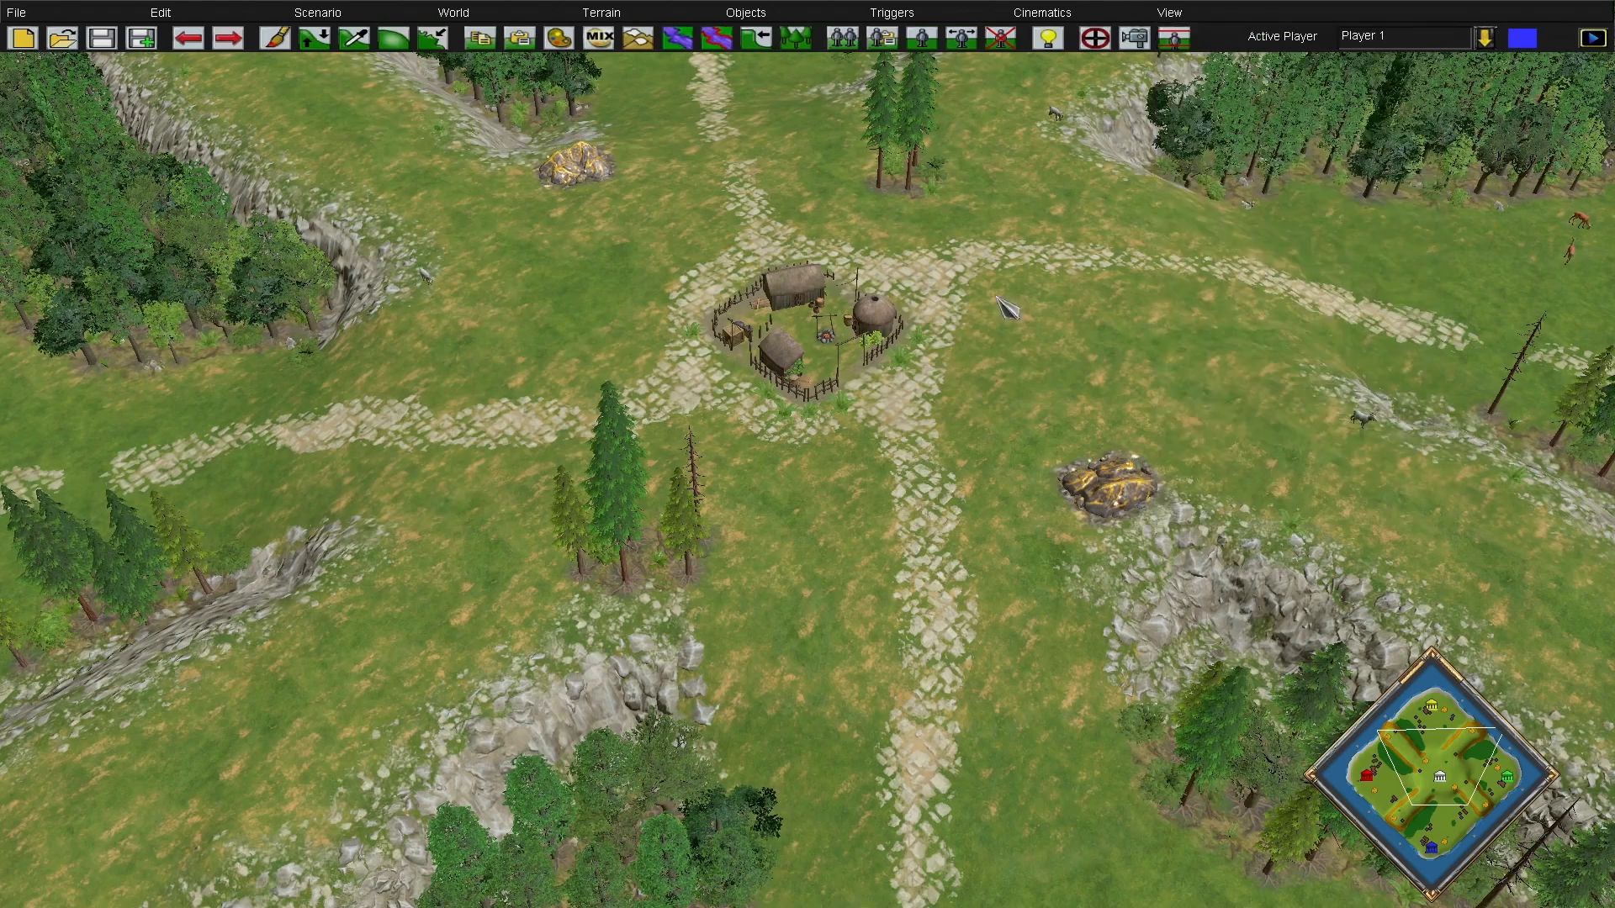
pyautogui.scroll(-8, 934, 404)
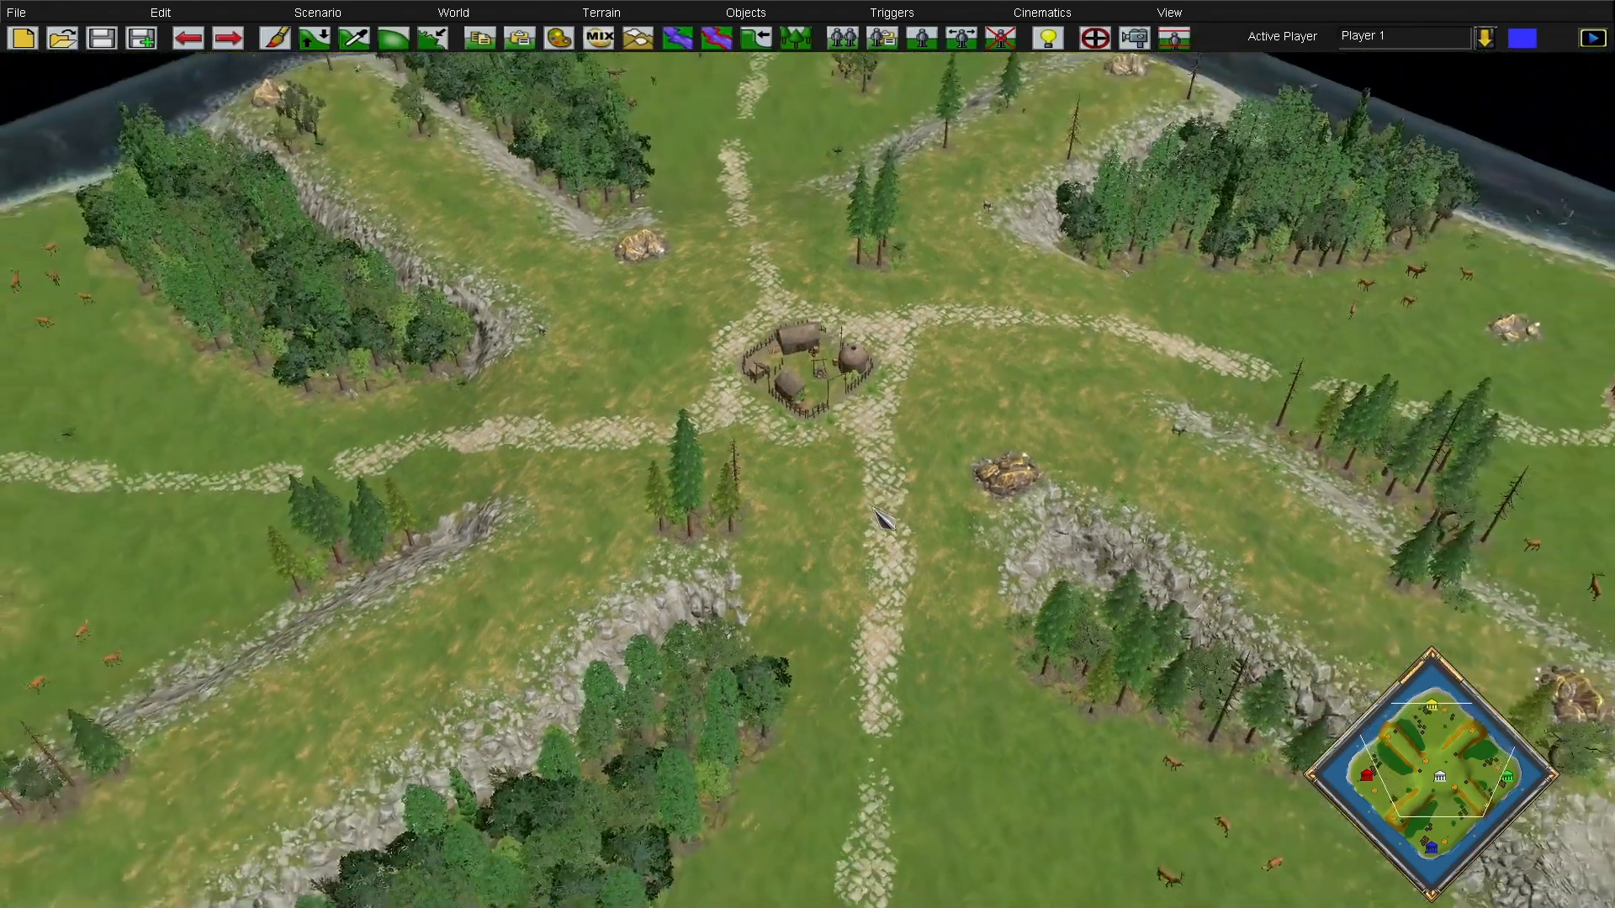
pyautogui.scroll(-8, 869, 513)
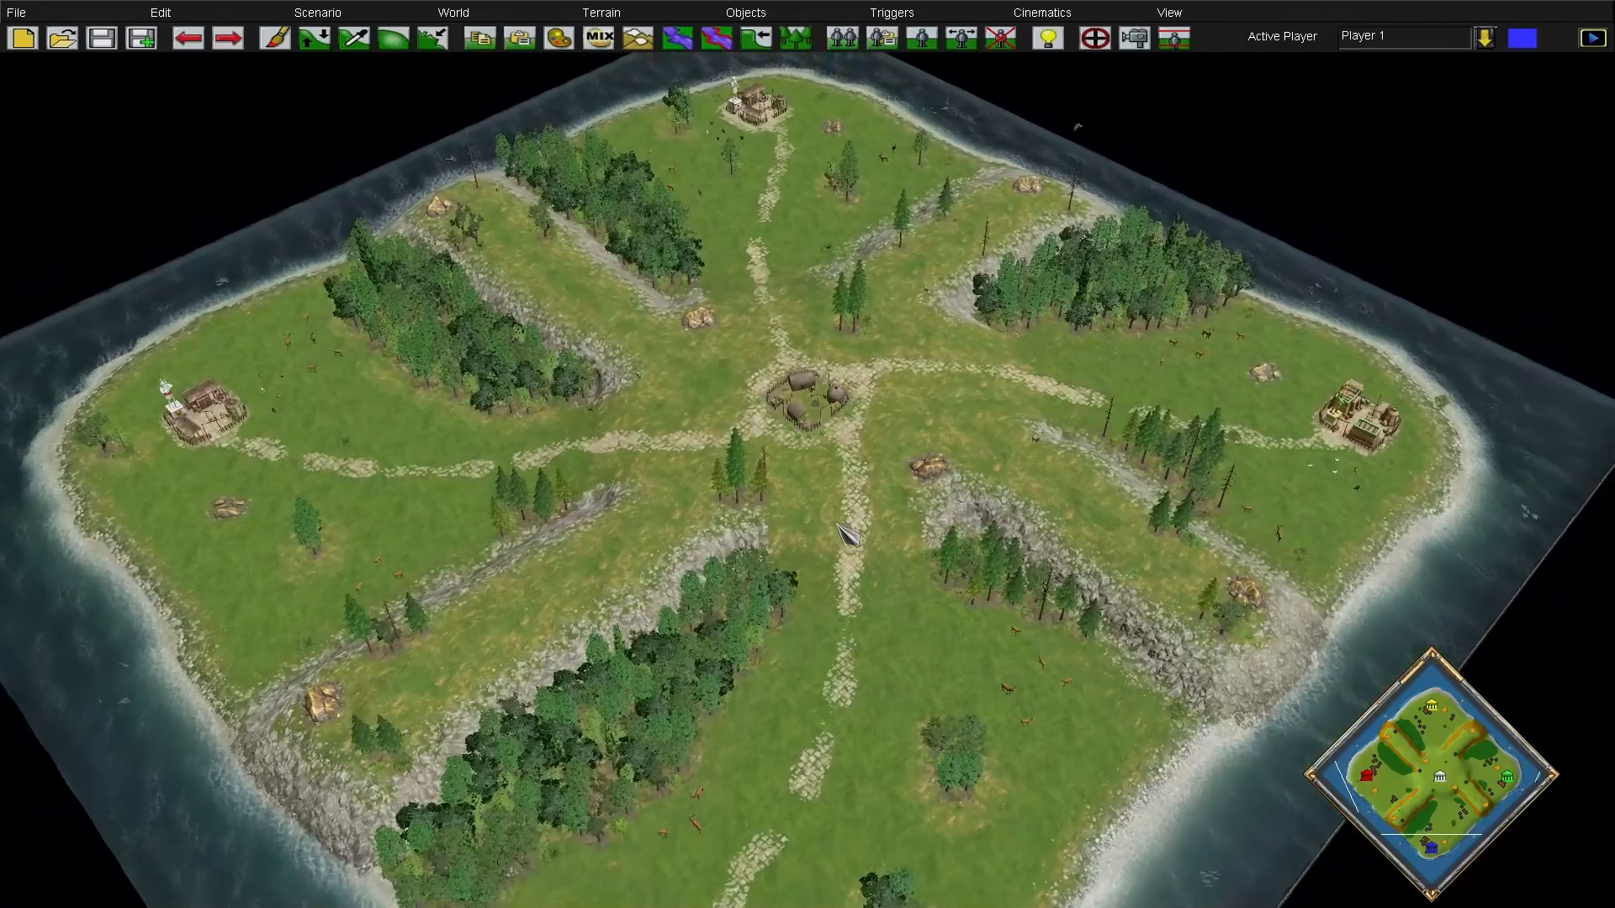
pyautogui.scroll(-3, 532, 509)
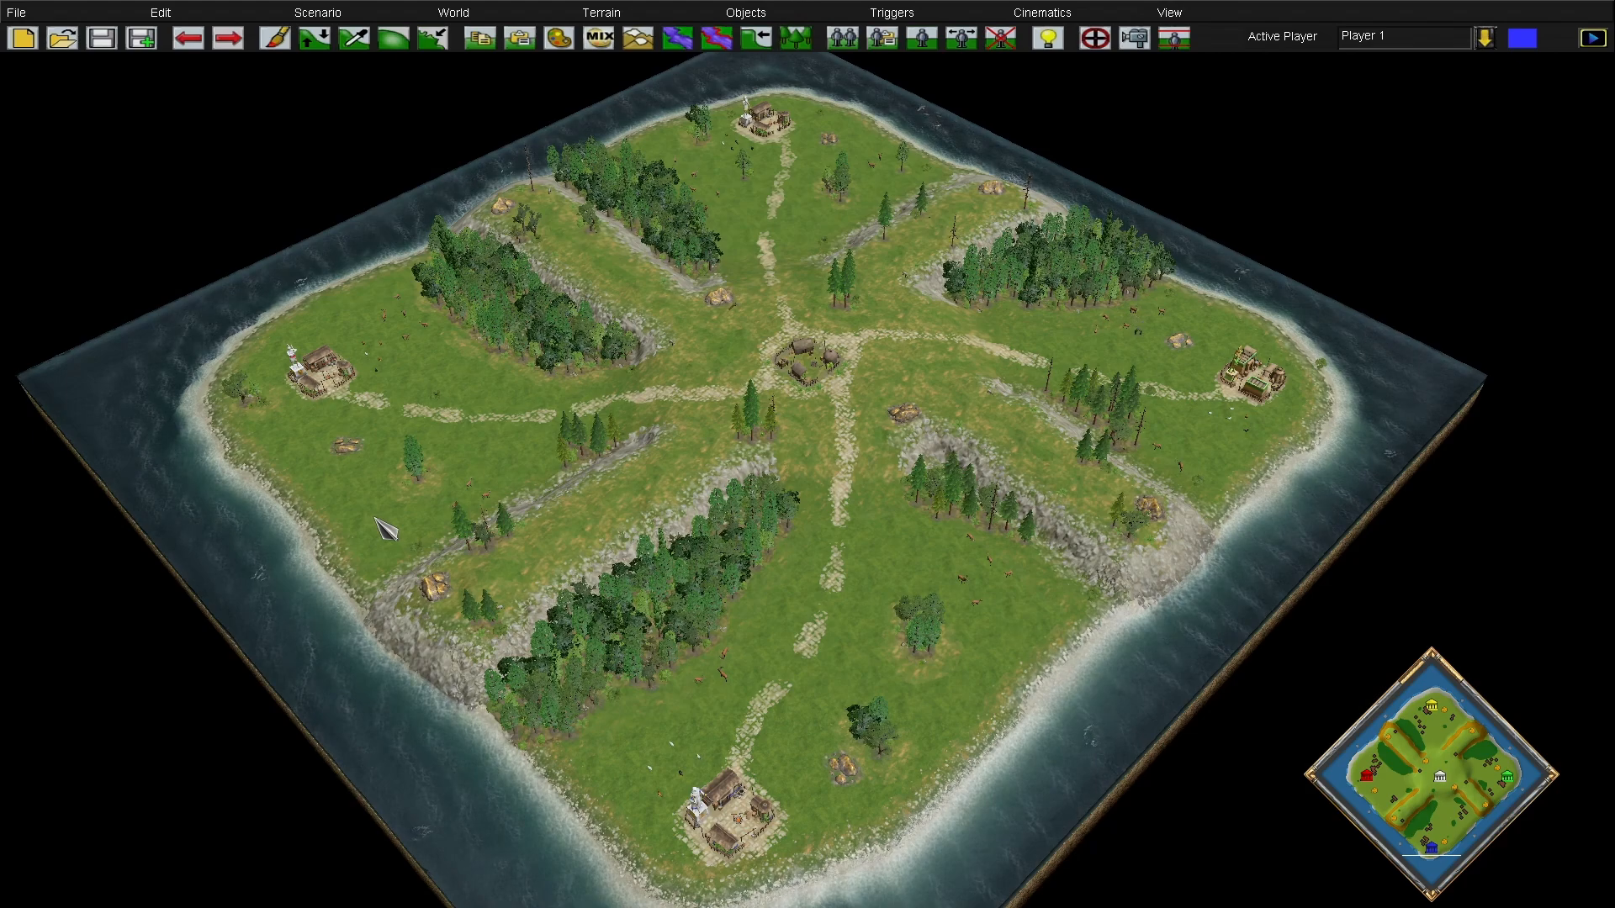
# Turn the free camera off and inspect the ridges, forests and roads between the central village and the red settlement
pyautogui.click(1170, 13)
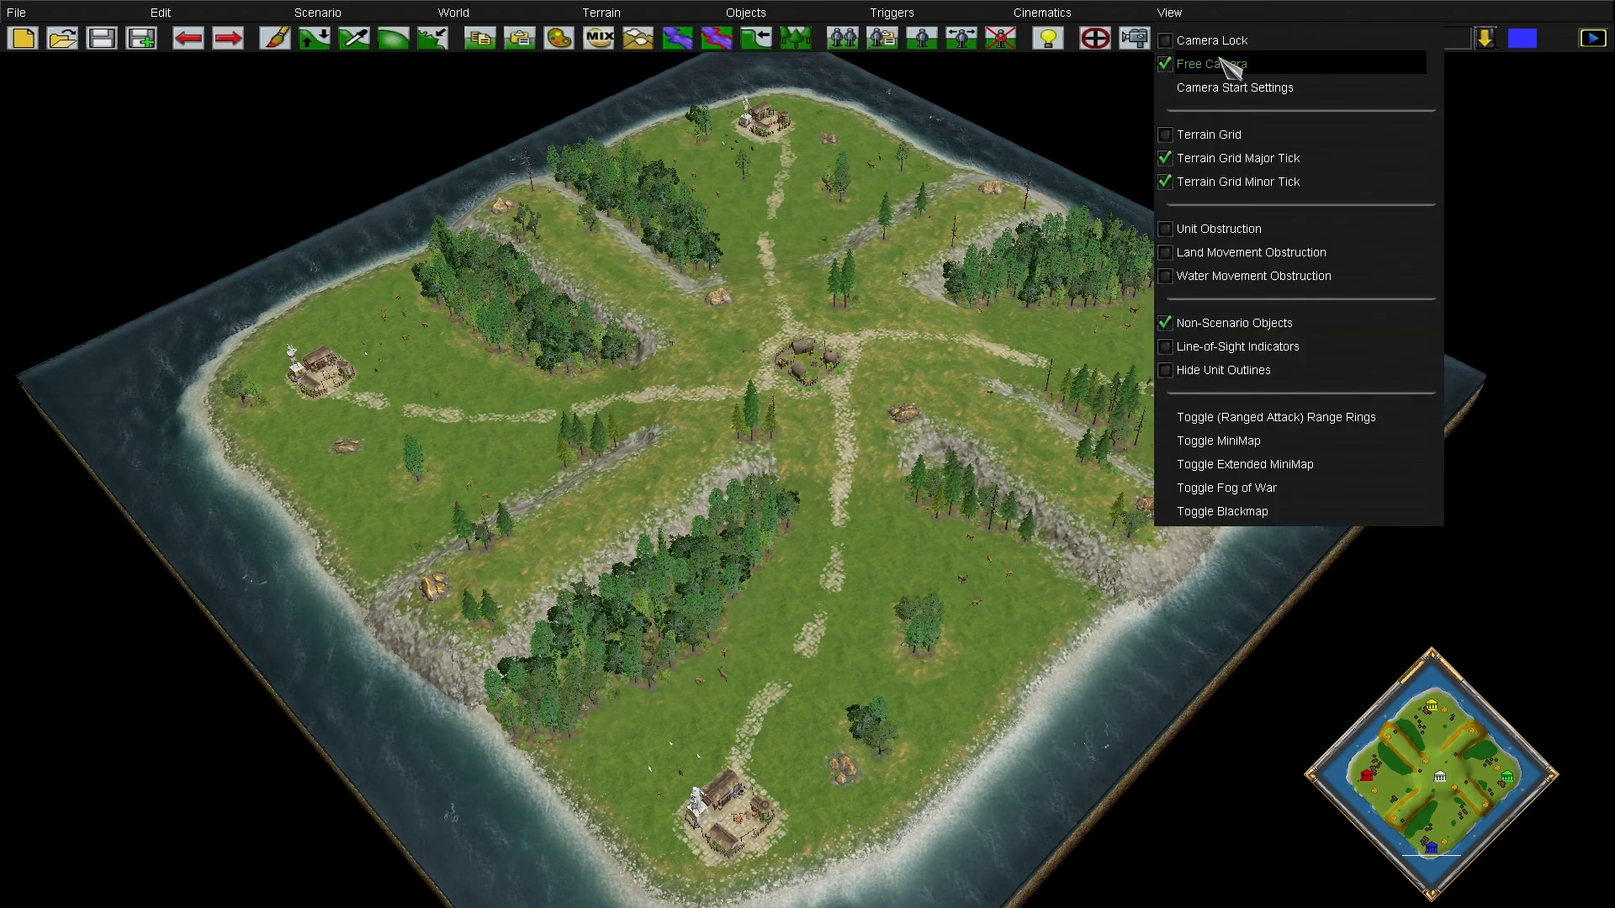
pyautogui.click(1219, 64)
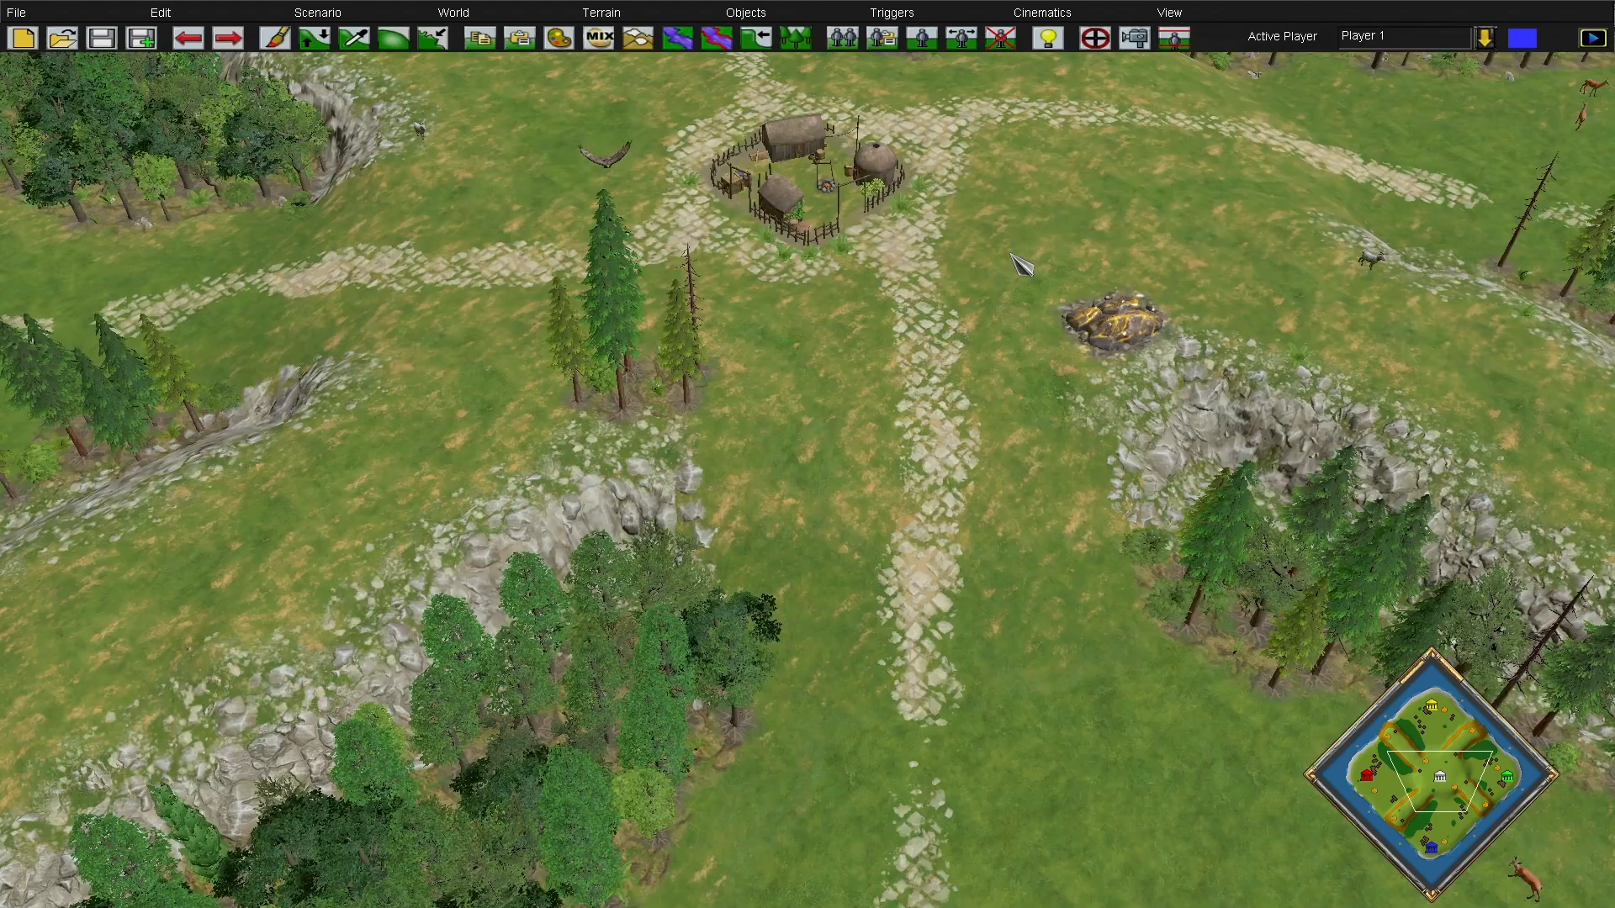
pyautogui.press('Left')
pyautogui.press('Down')
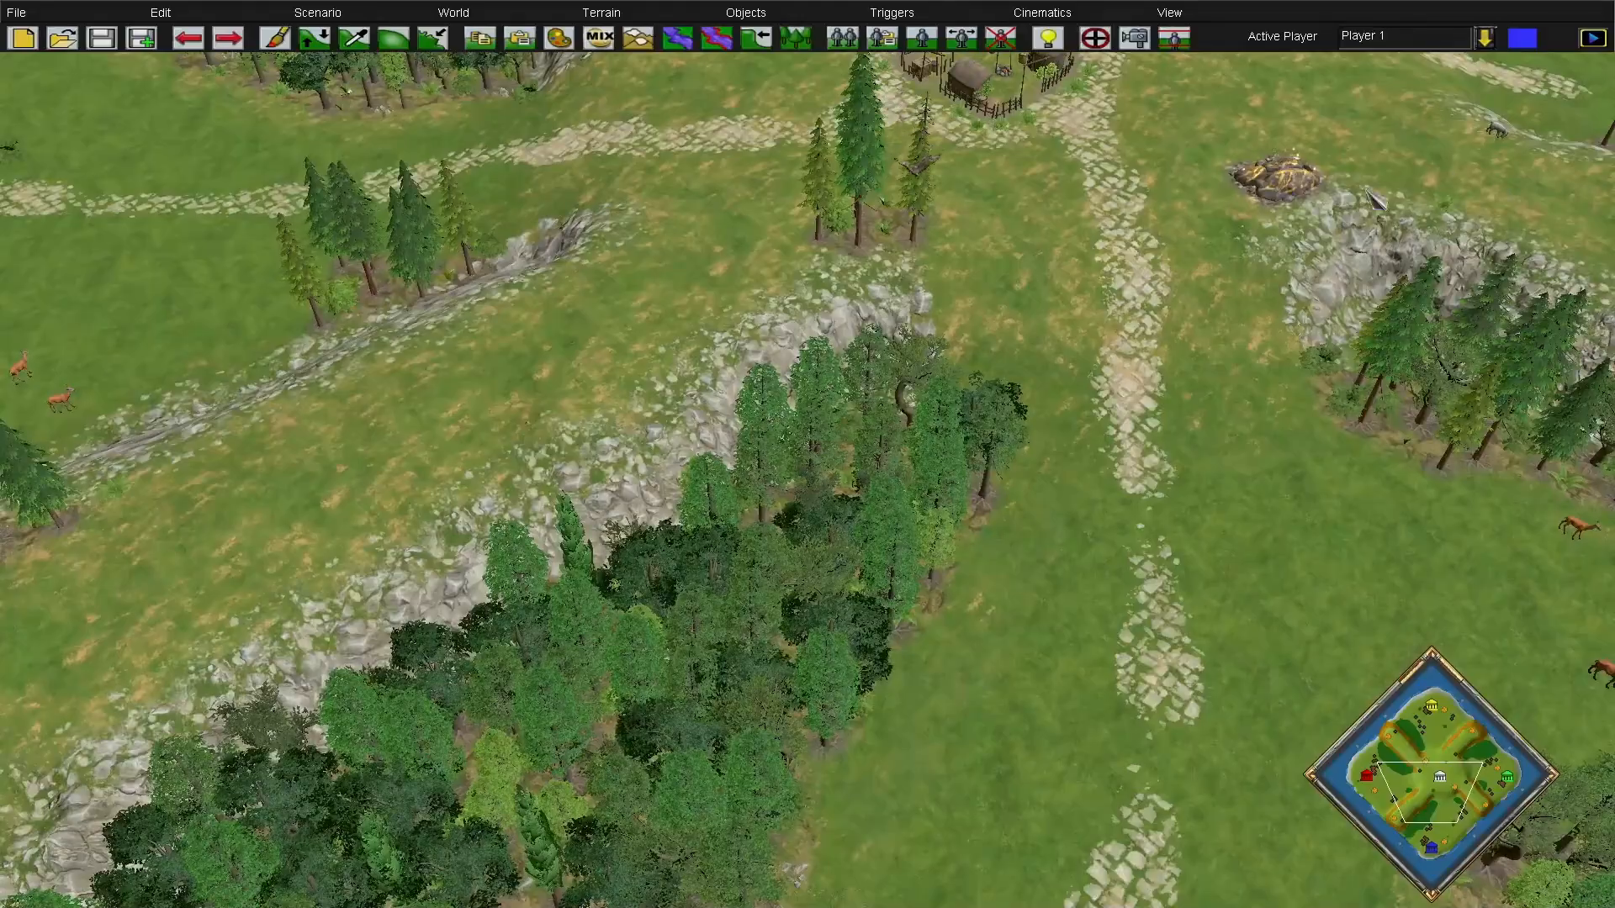
pyautogui.press('Left')
pyautogui.press('Up')
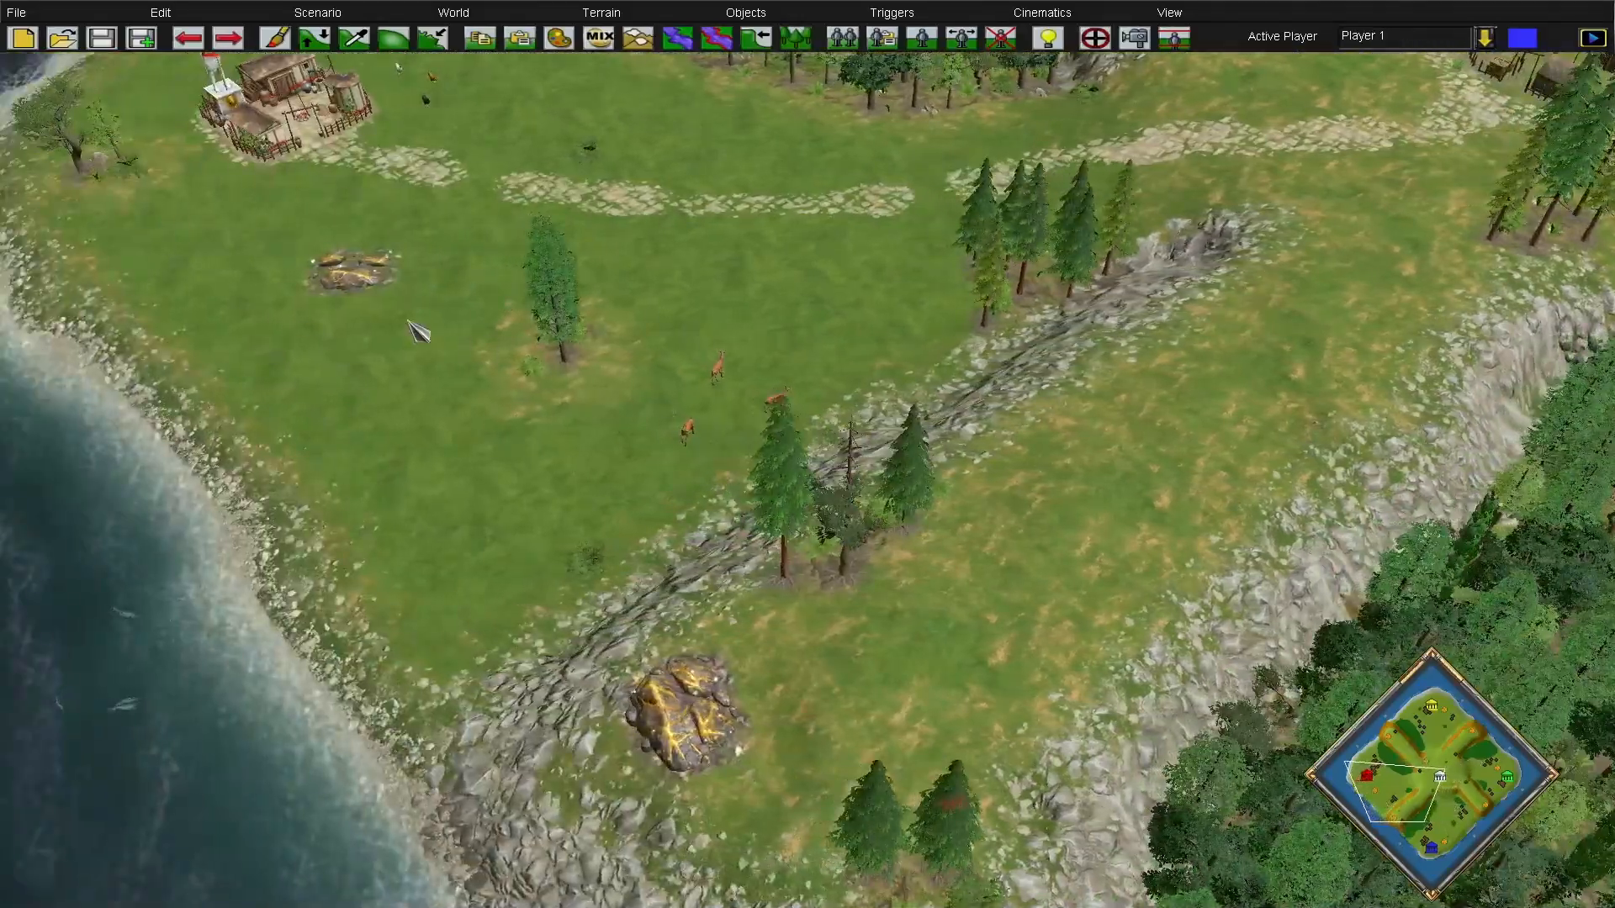
pyautogui.press('Right')
pyautogui.press('Down')
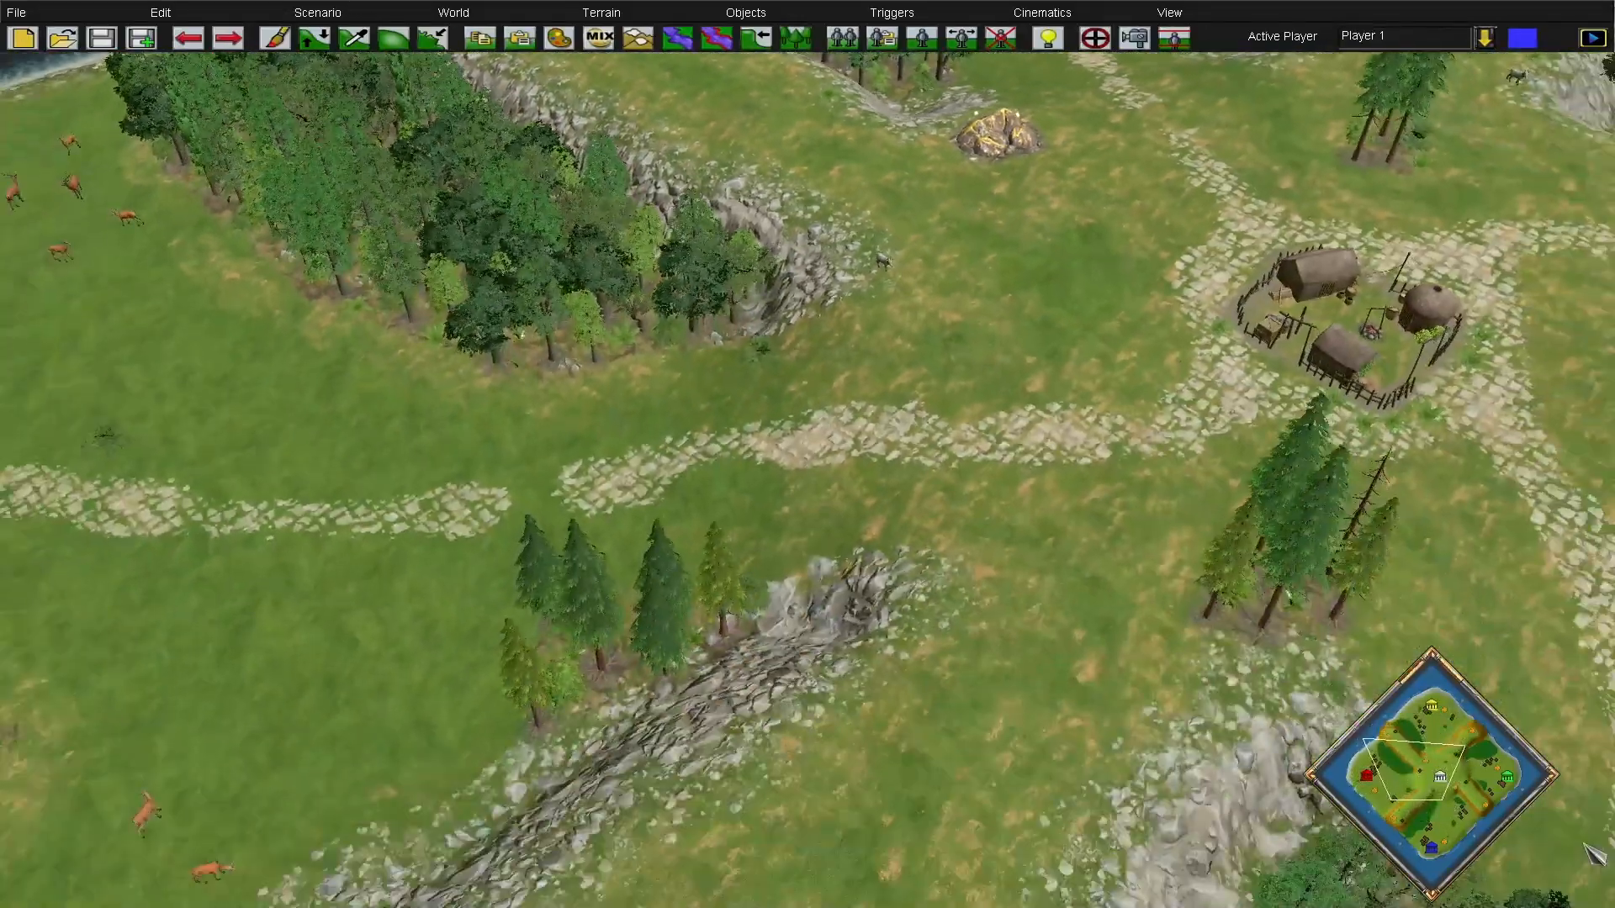
pyautogui.moveTo(1613, 905)
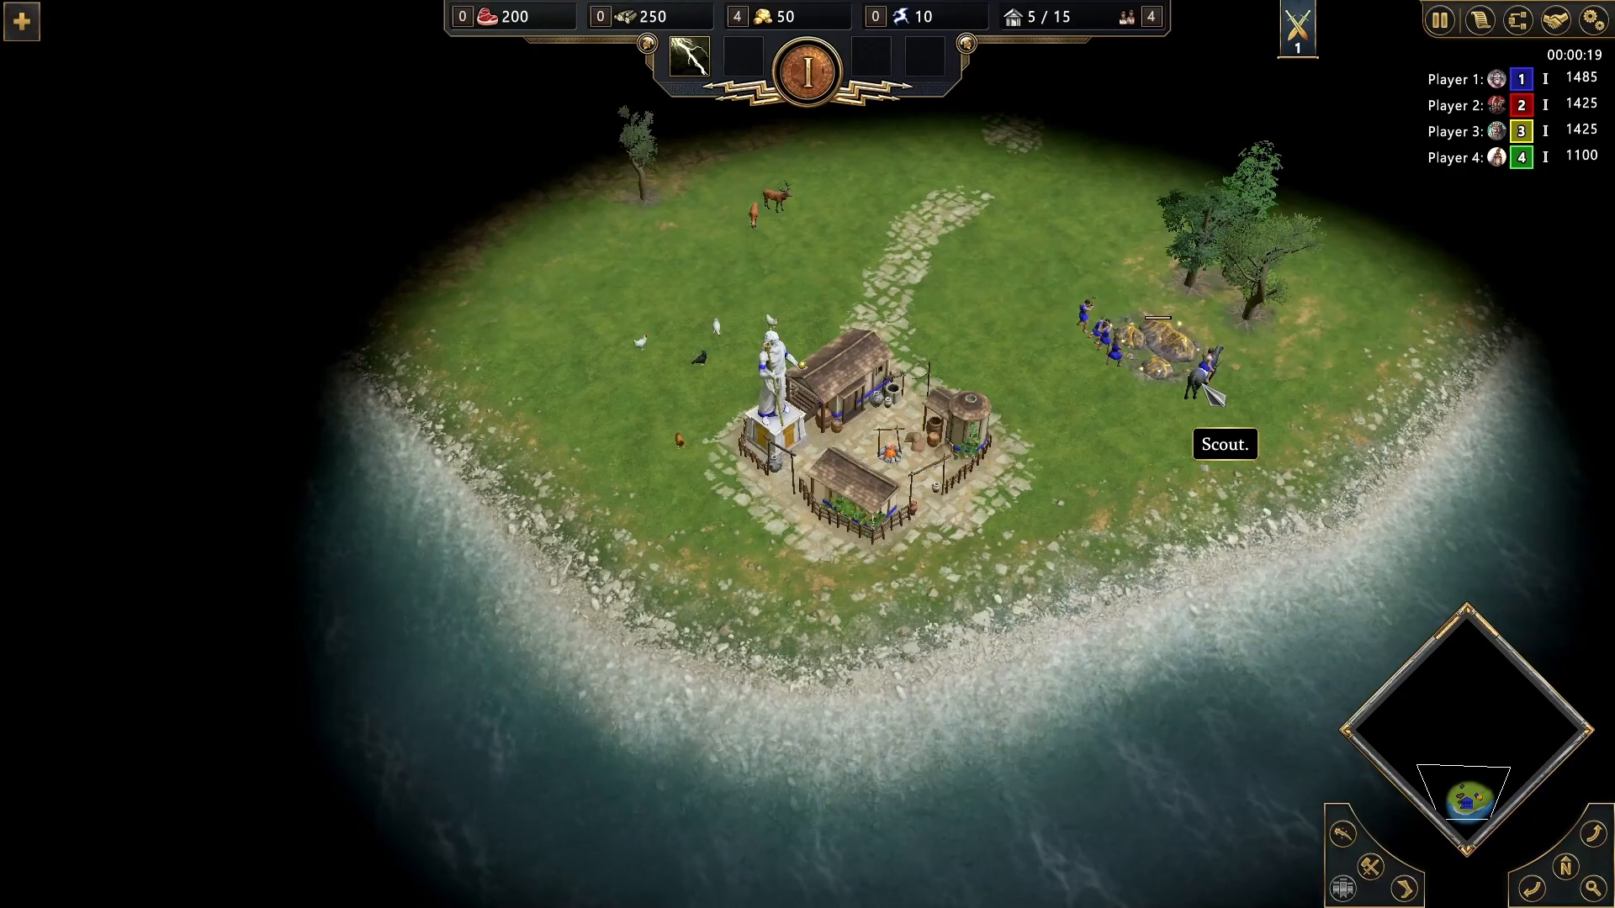
# In the playtest, send the scout north from the blue town center along the stone road and queue a further waypoint
pyautogui.click(1203, 379)
pyautogui.rightClick(935, 252)
pyautogui.rightClick(975, 356)
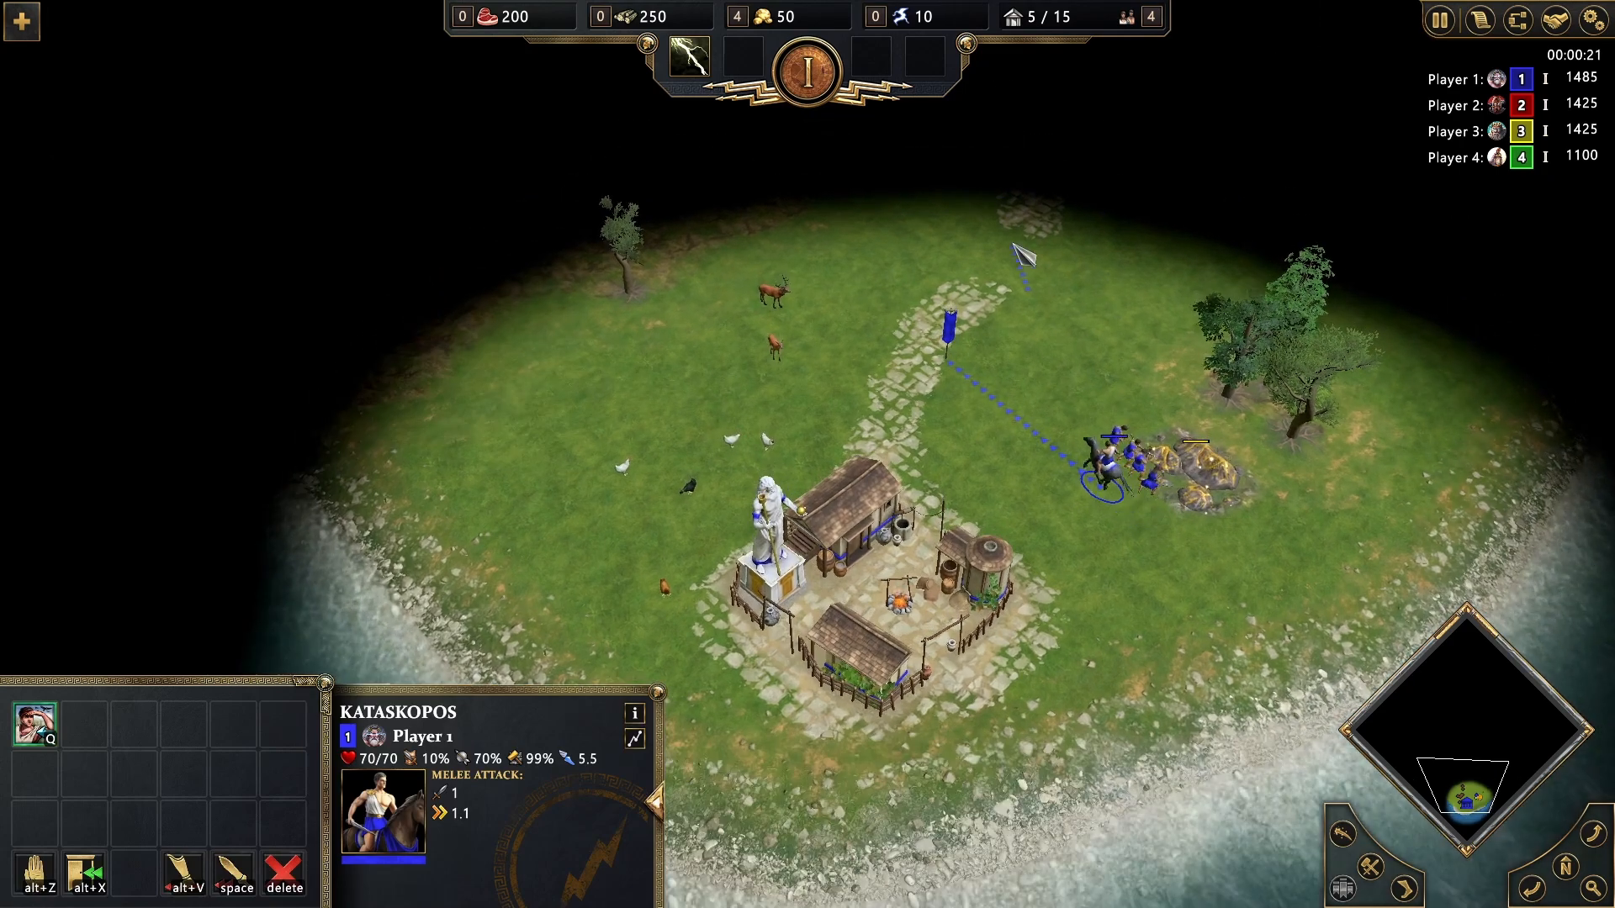
pyautogui.rightClick(1015, 239)
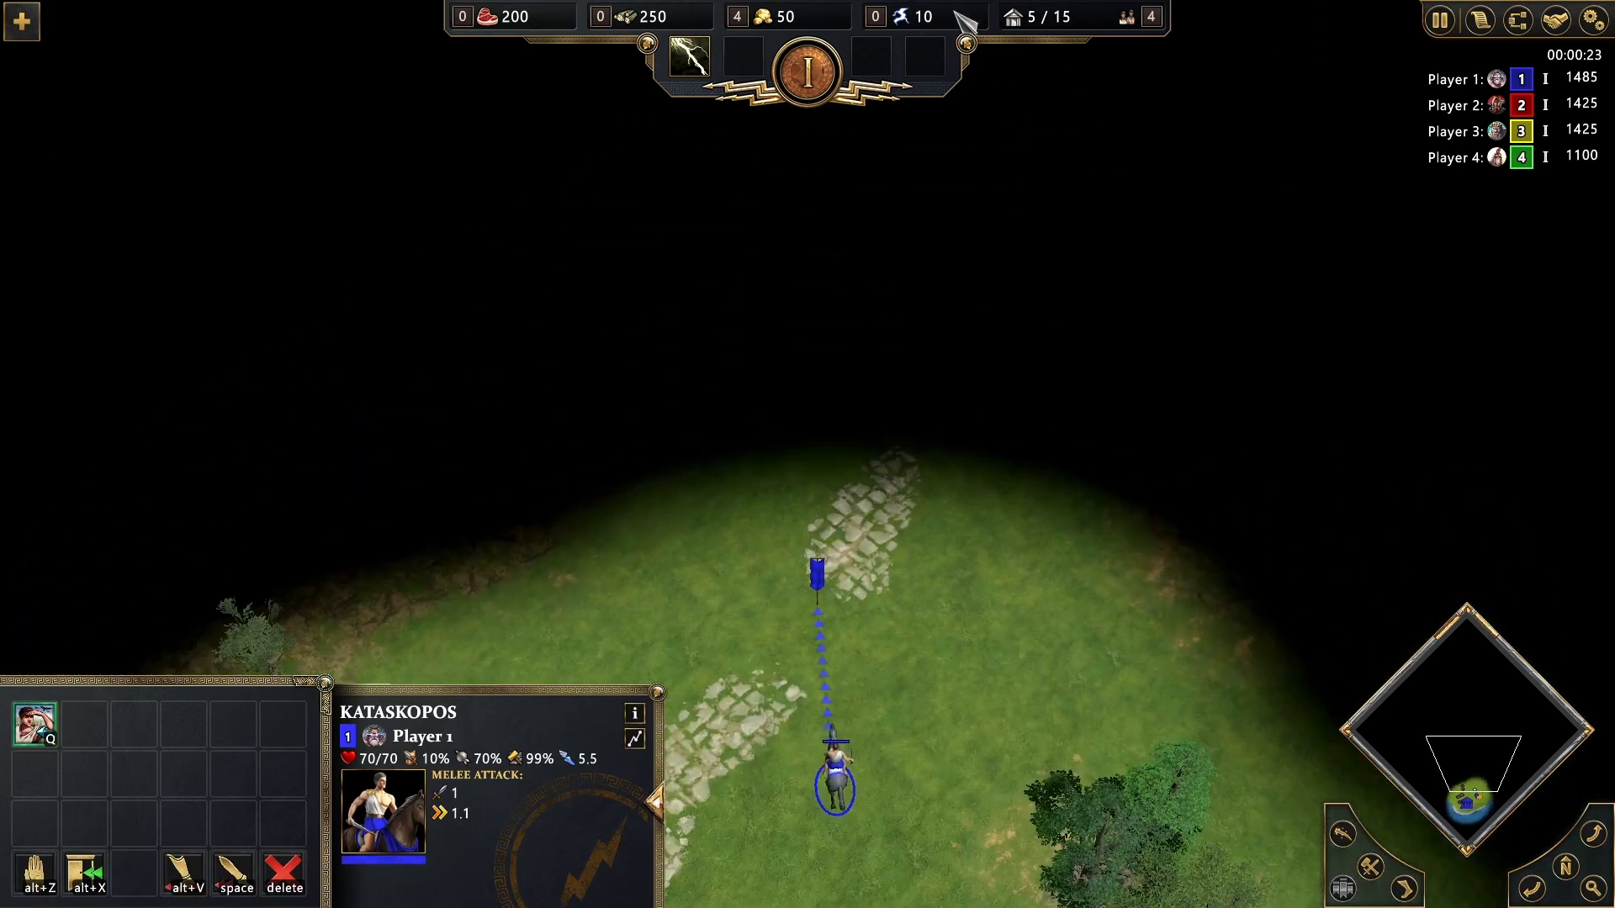
pyautogui.rightClick(999, 234)
pyautogui.scroll(-3, 1073, 168)
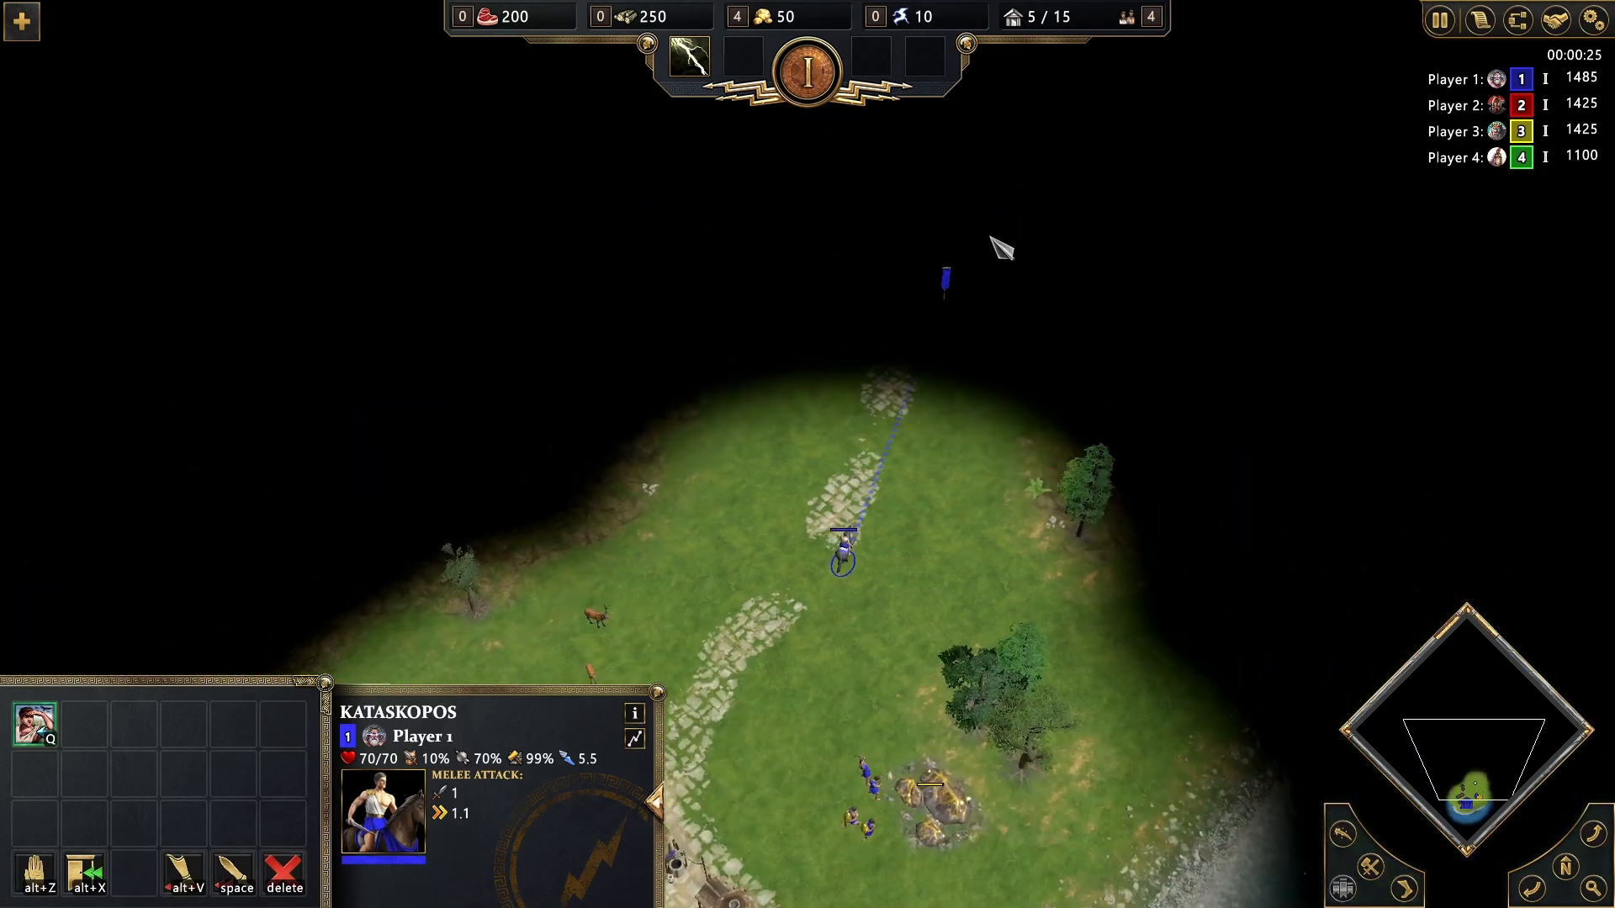
pyautogui.keyDown('shift'); pyautogui.rightClick(932, 167); pyautogui.keyUp('shift')
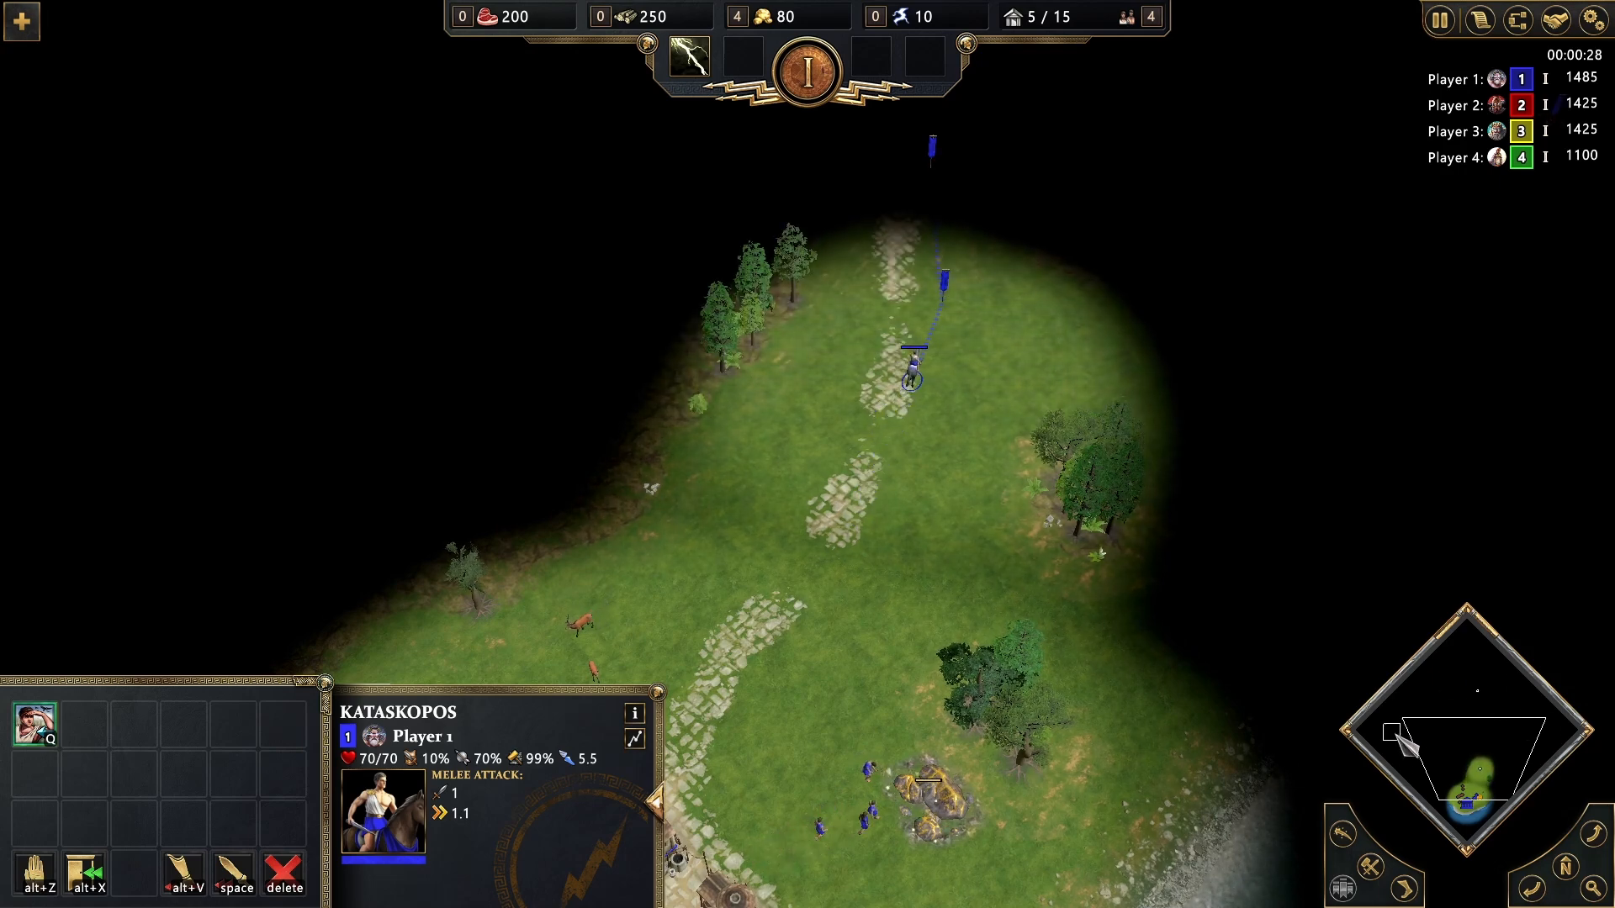
# Have a villager at the gold mine build a Storehouse between the mine and the stone road
pyautogui.click(943, 673)
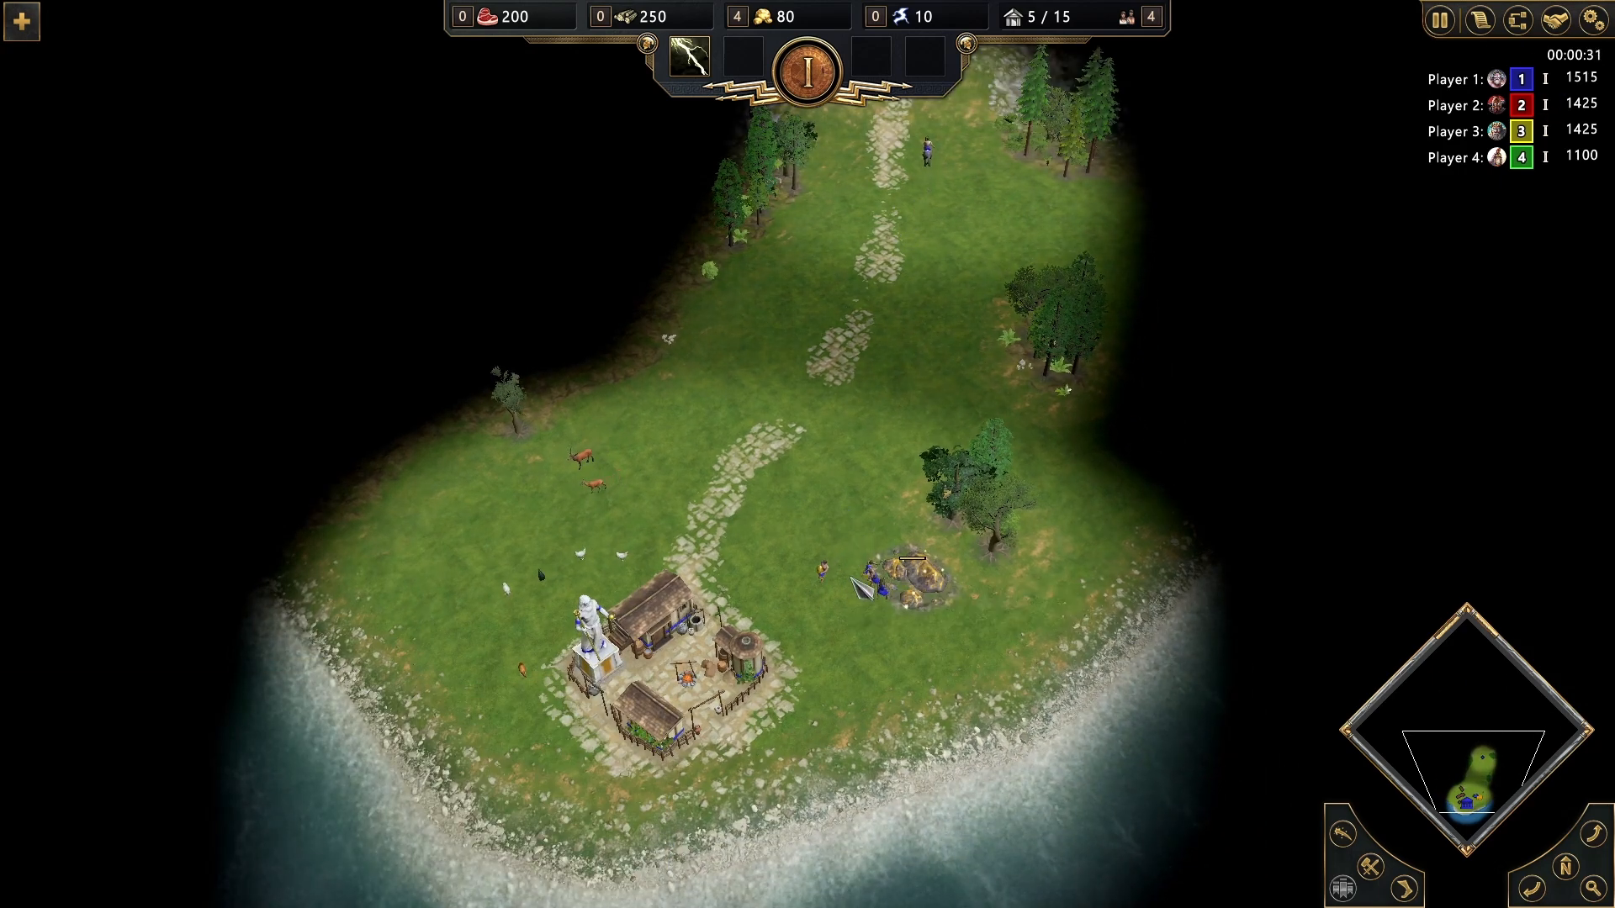
pyautogui.click(865, 567)
pyautogui.press('Down')
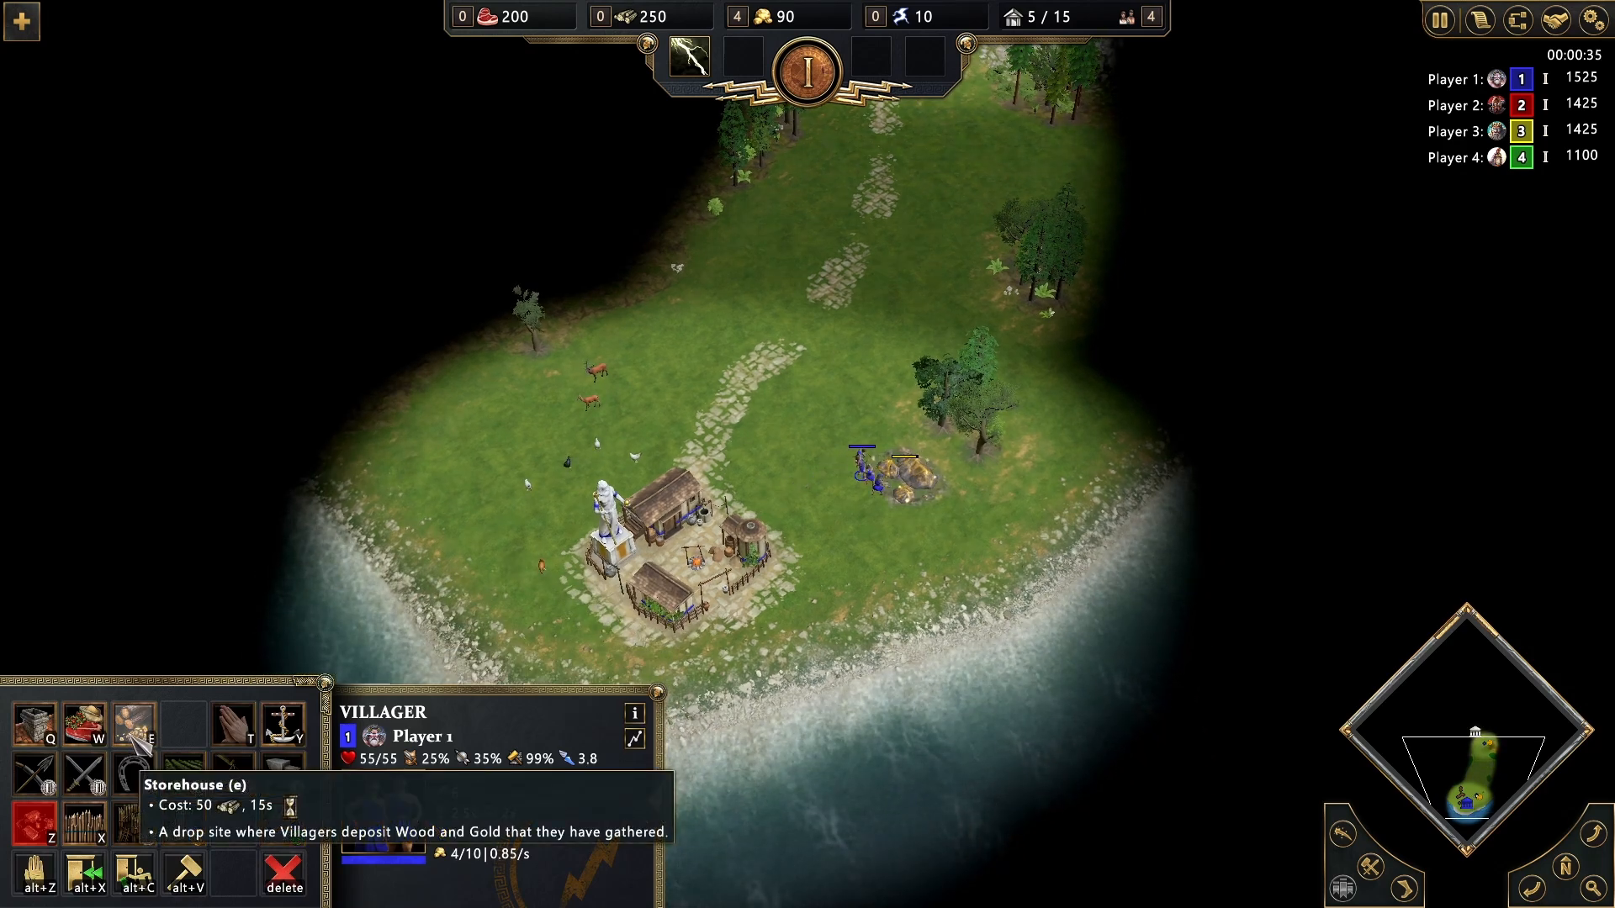
pyautogui.click(141, 746)
pyautogui.scroll(3, 770, 471)
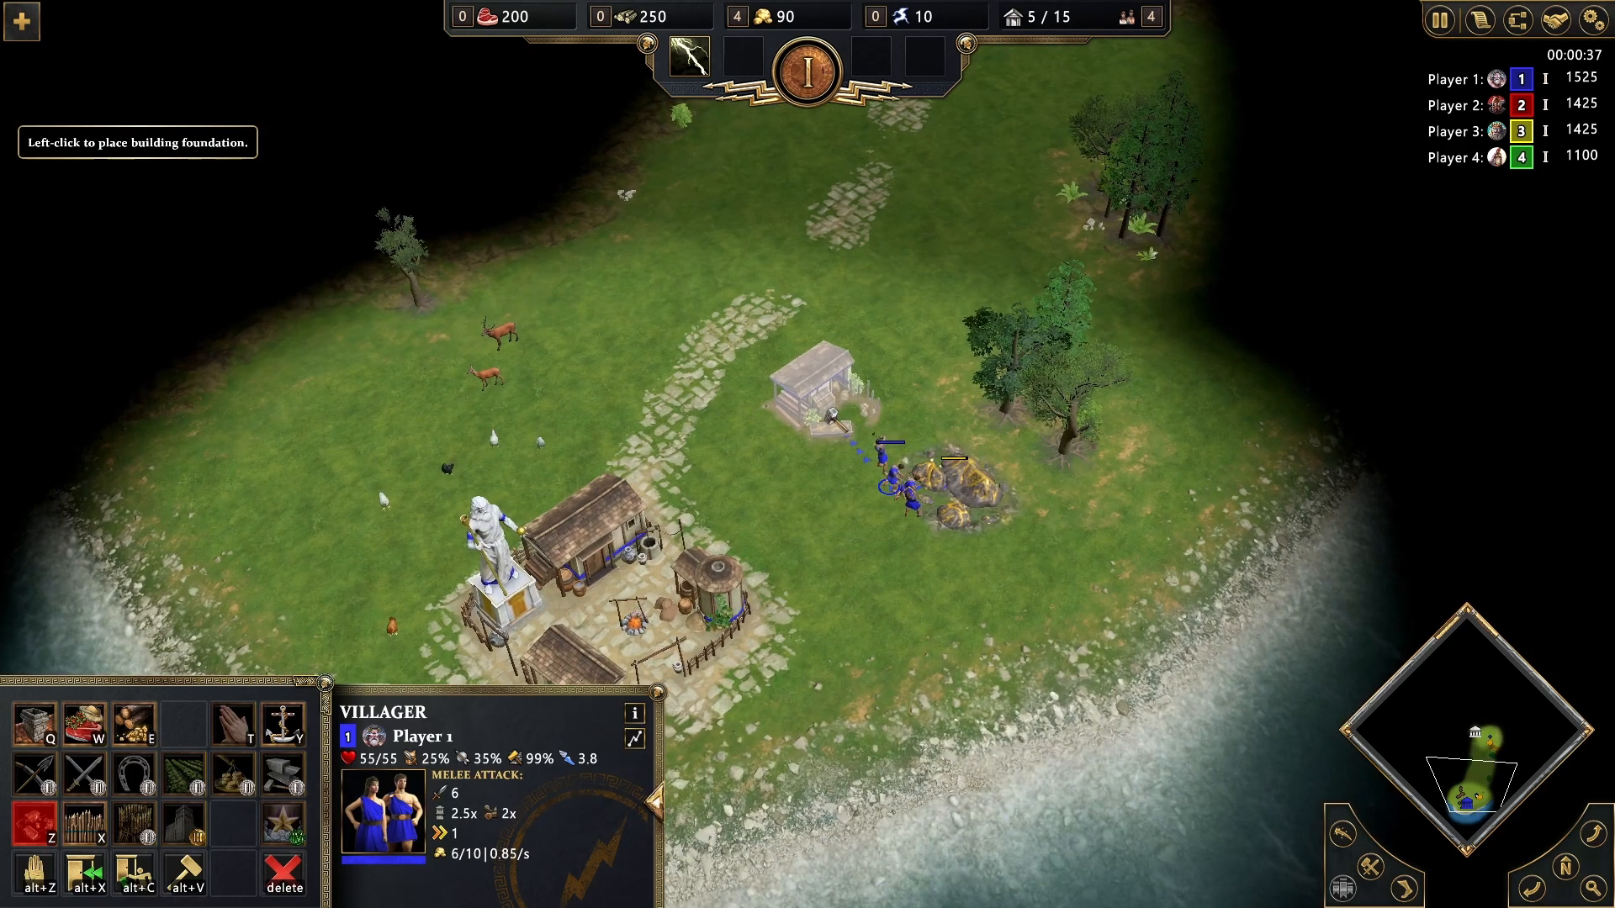
pyautogui.click(835, 418)
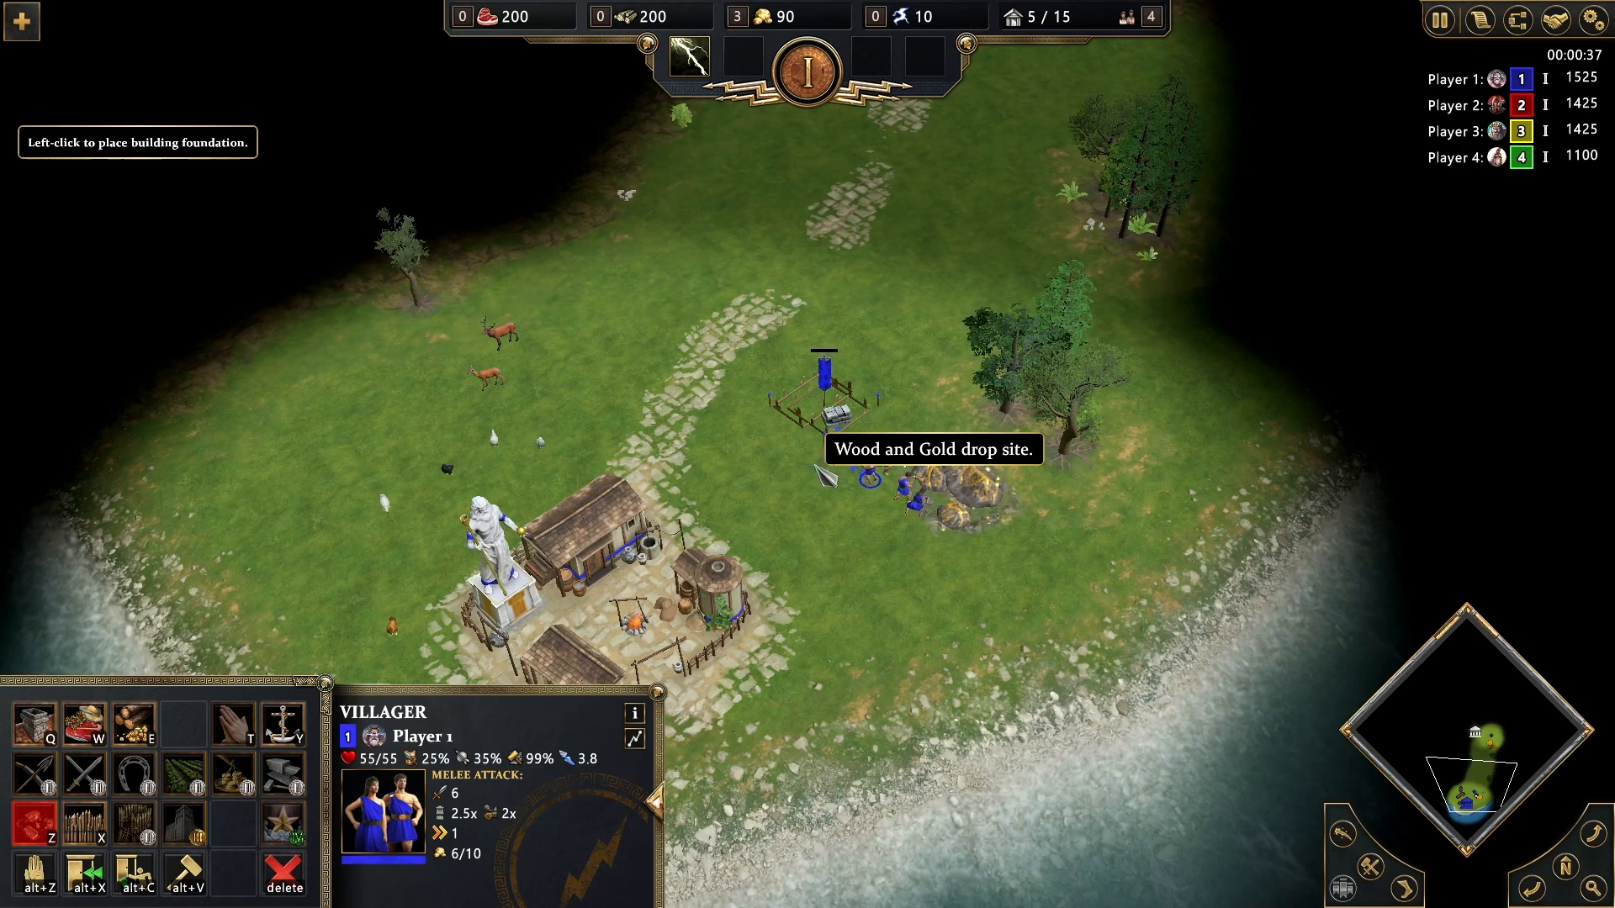
# Have another gold-mining villager build a granary beside the deer and chickens northwest of the town center
pyautogui.click(898, 493)
pyautogui.click(99, 729)
pyautogui.click(580, 367)
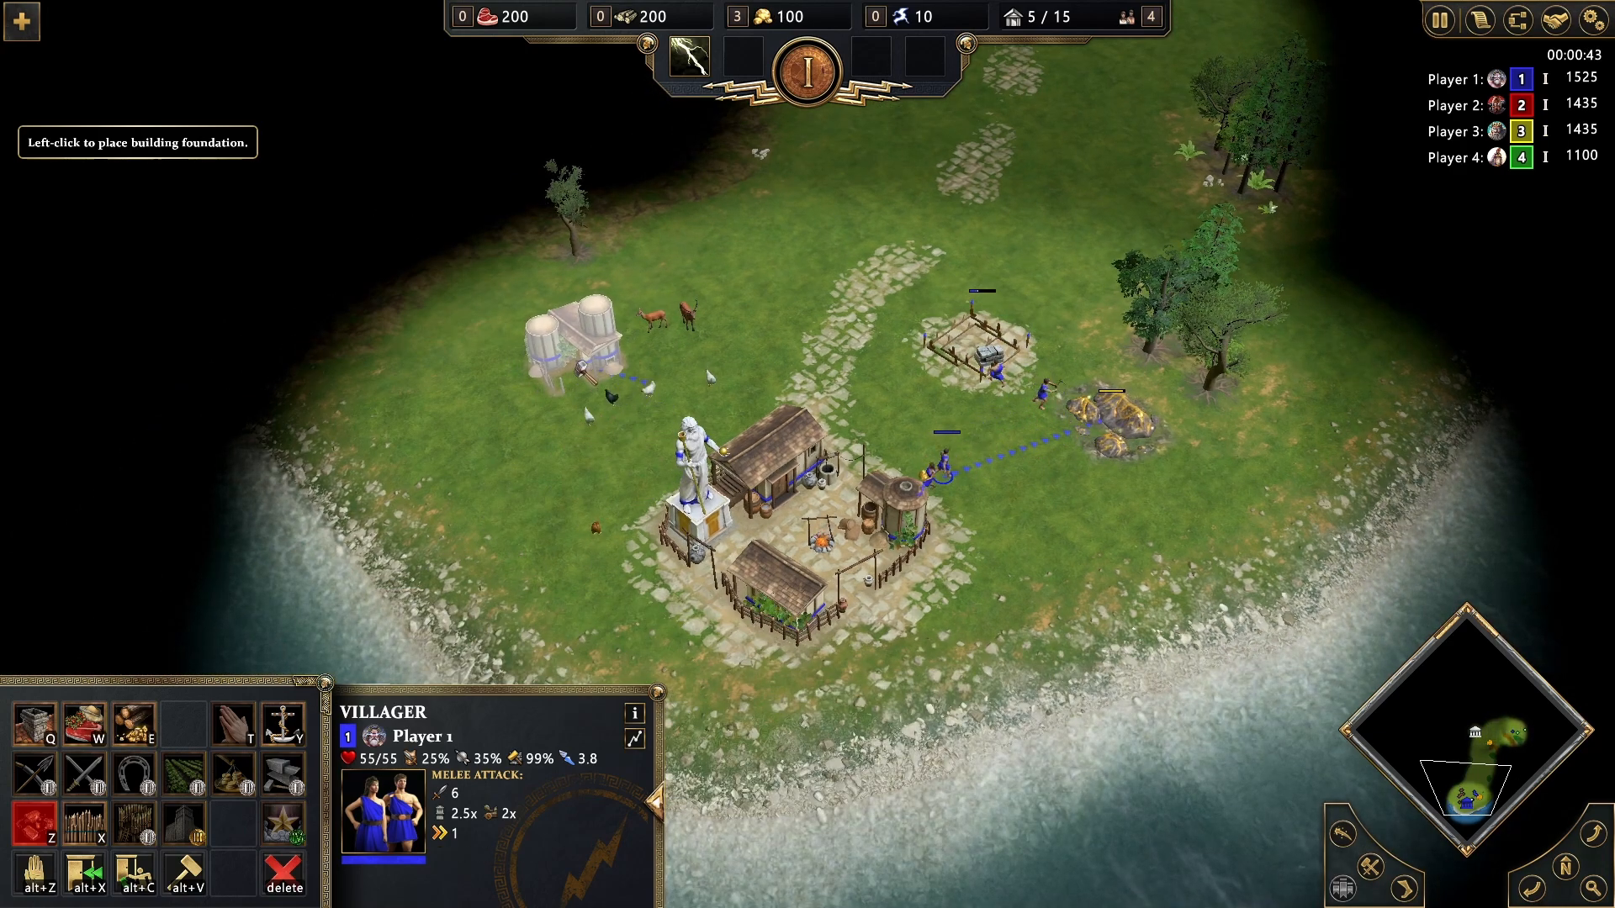
pyautogui.click(581, 367)
# Train a villager at the town center and set its gather point on the deer
pyautogui.press('h')
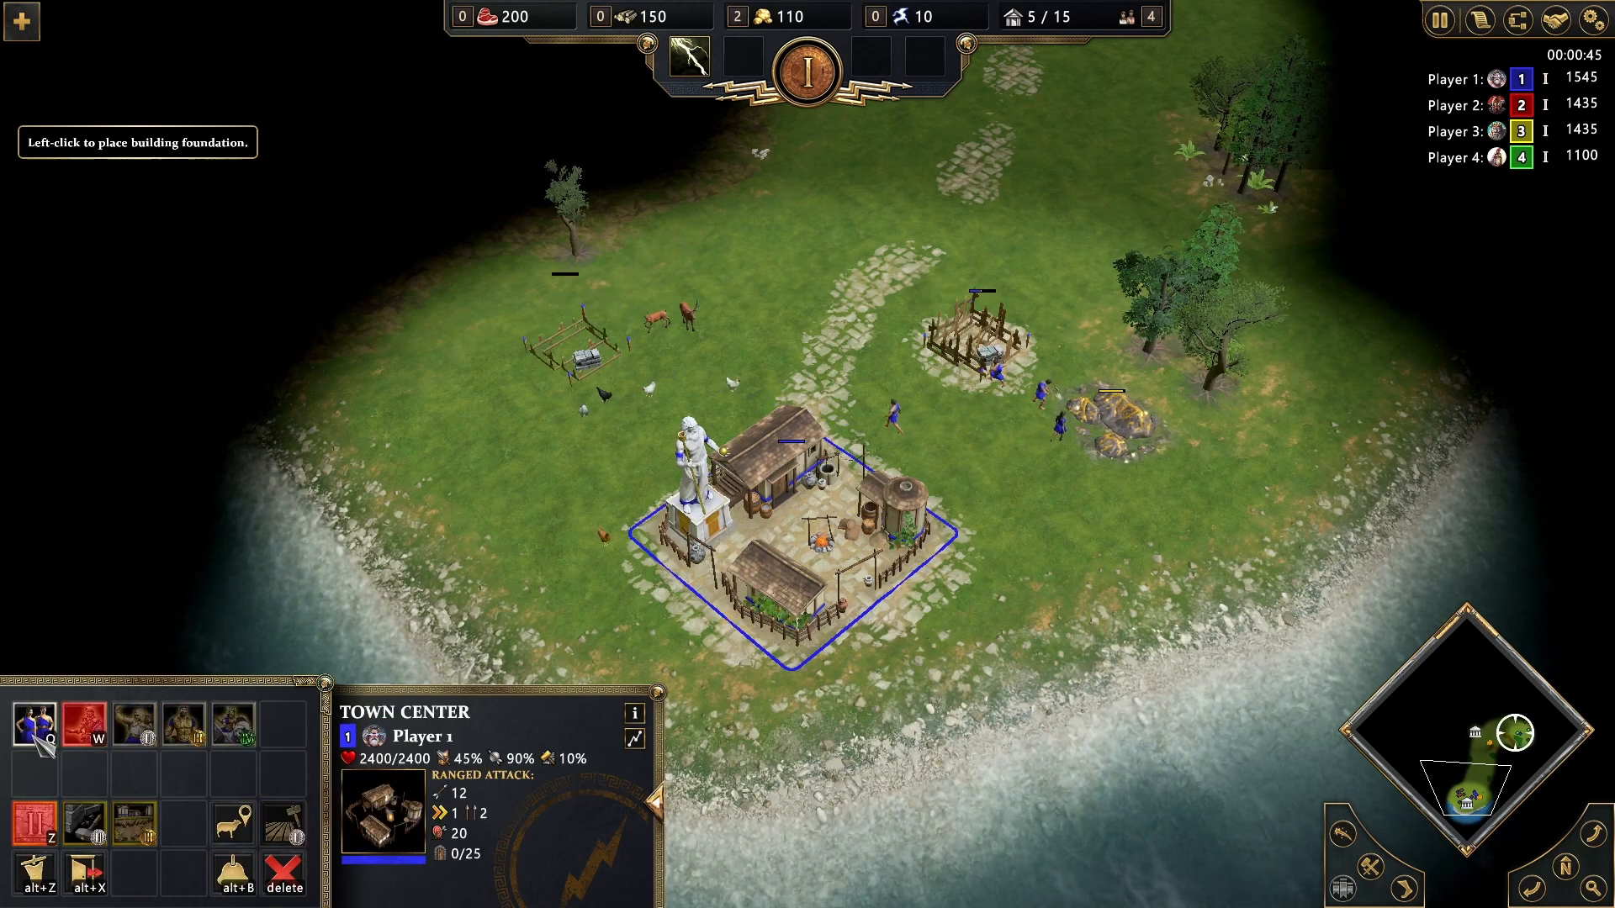
pyautogui.click(34, 739)
pyautogui.rightClick(690, 321)
pyautogui.click(1334, 623)
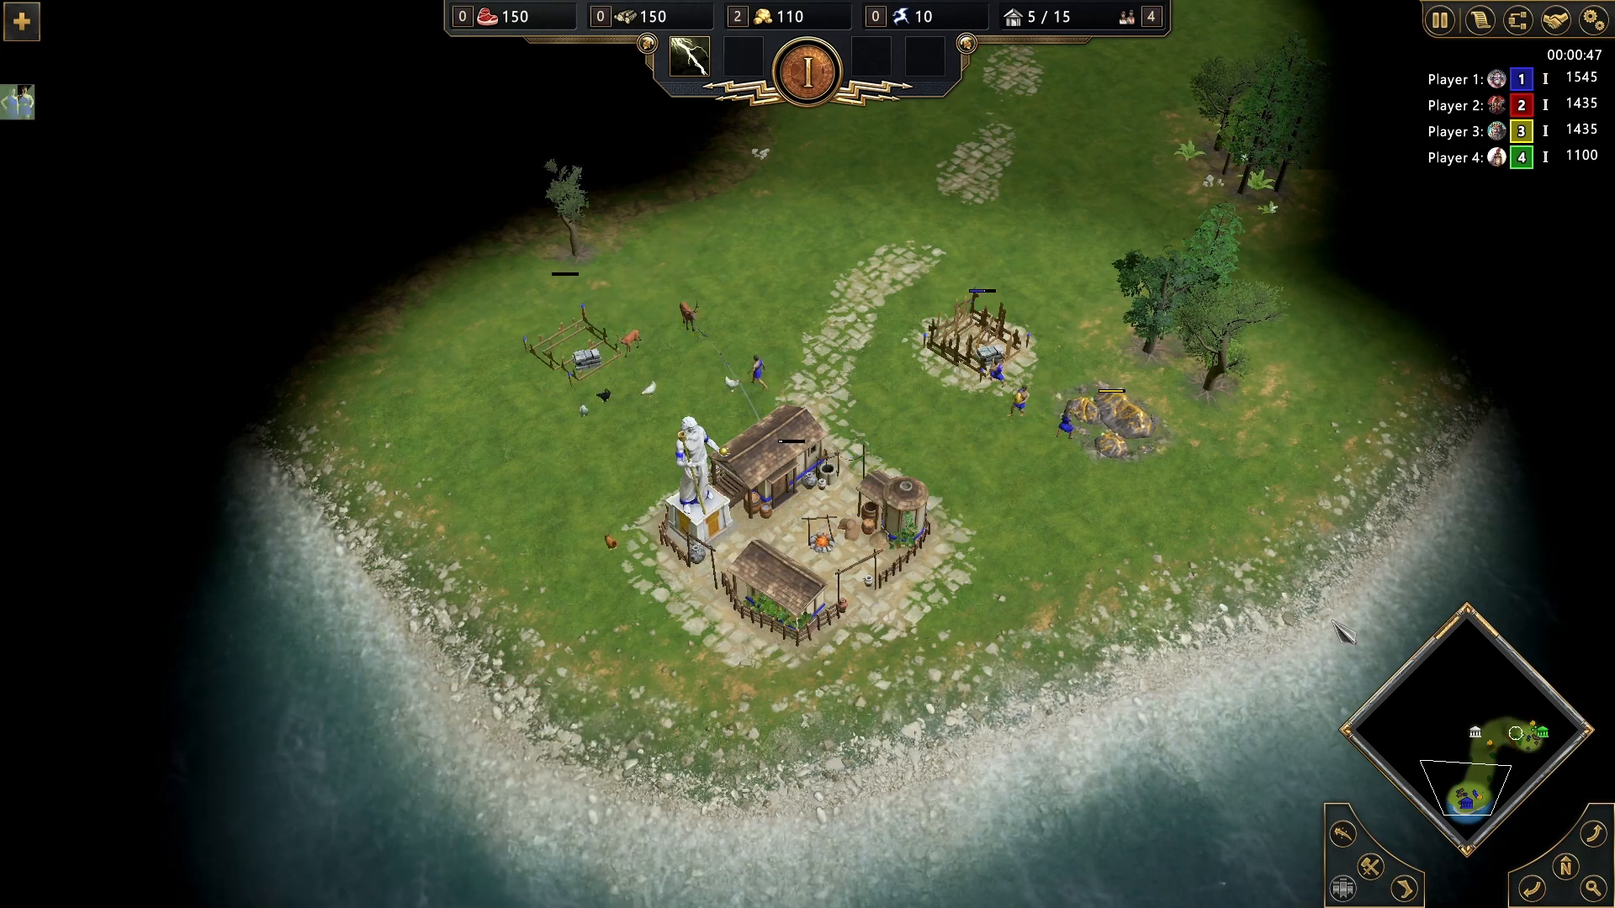
# Locate the scout near the green settlement and direct it past the gold mine and around the green player's buildings
pyautogui.click(1521, 734)
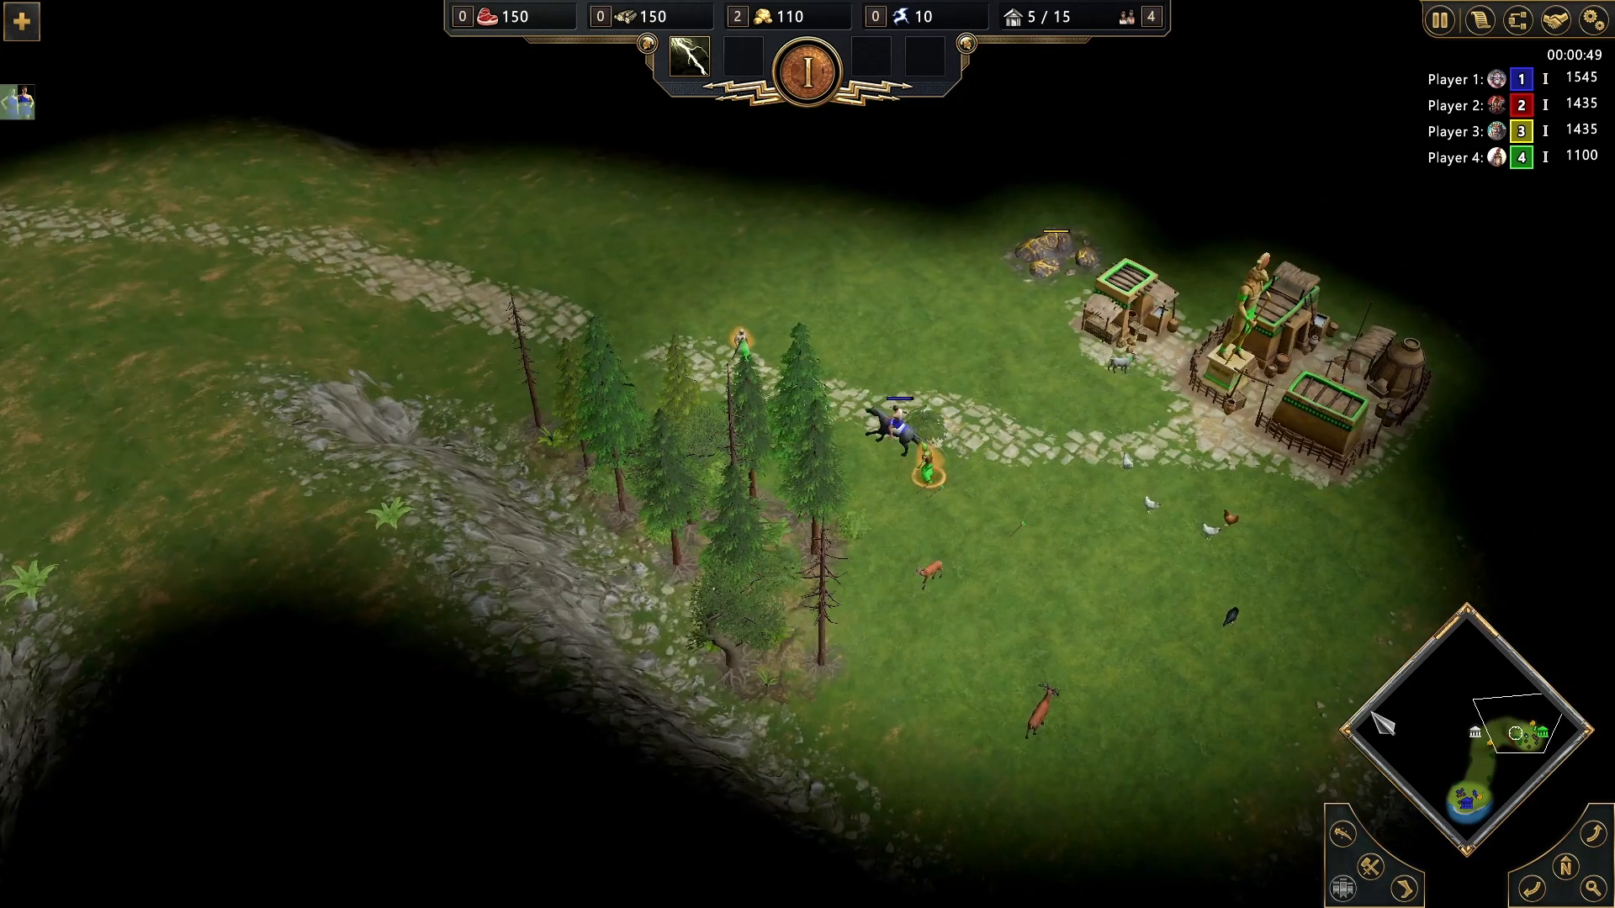
pyautogui.click(844, 395)
pyautogui.rightClick(838, 233)
pyautogui.rightClick(1010, 320)
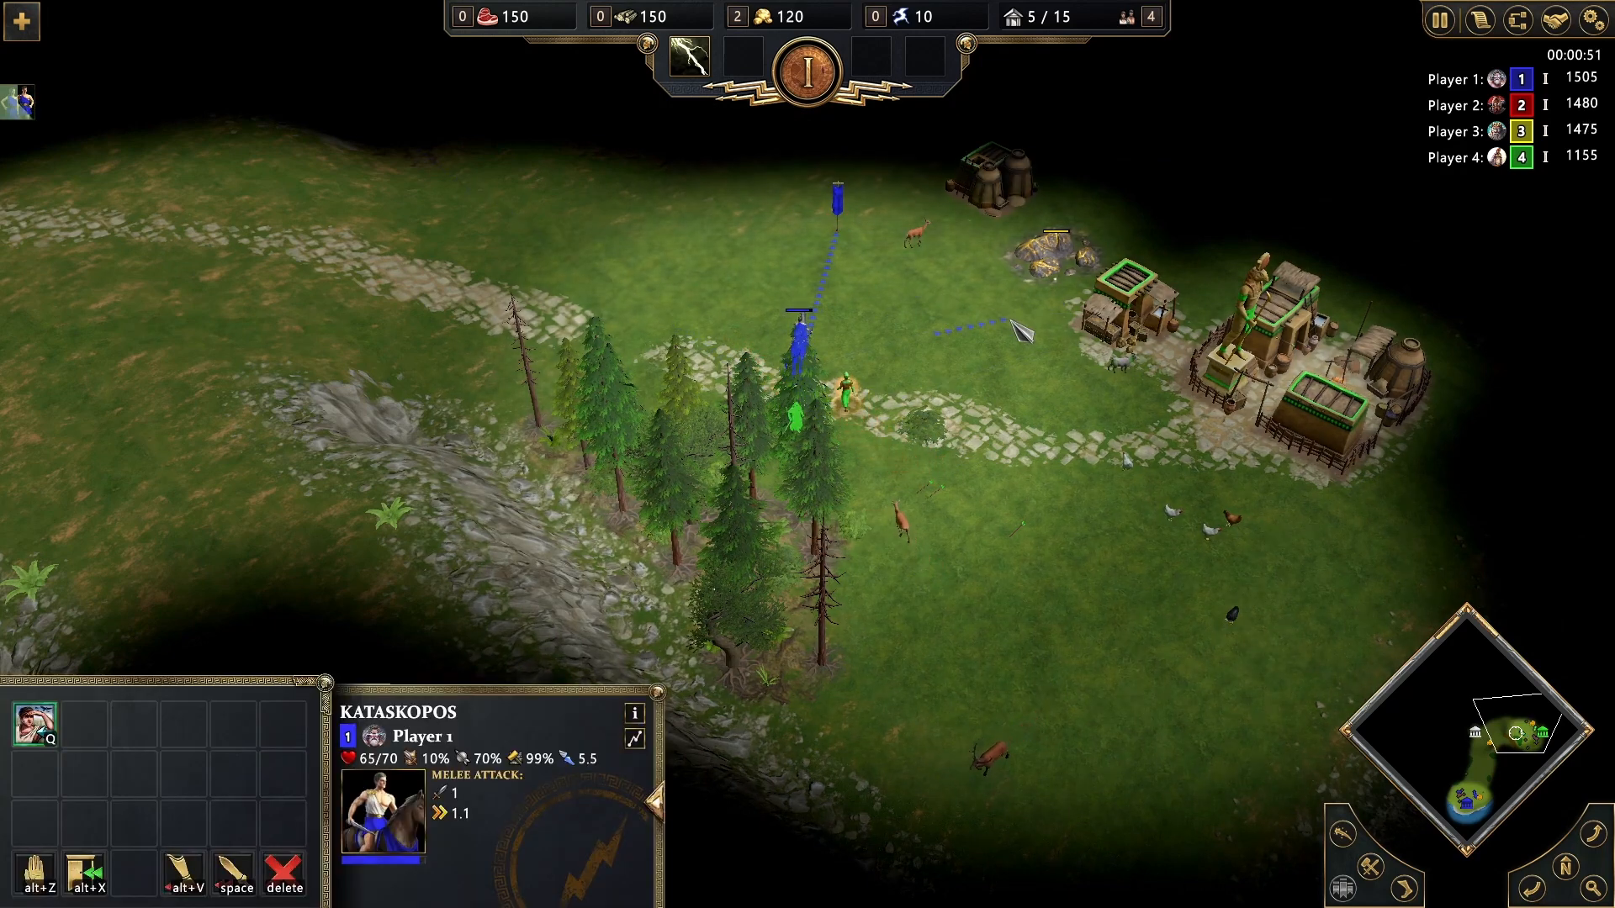
pyautogui.rightClick(1103, 267)
pyautogui.rightClick(1165, 296)
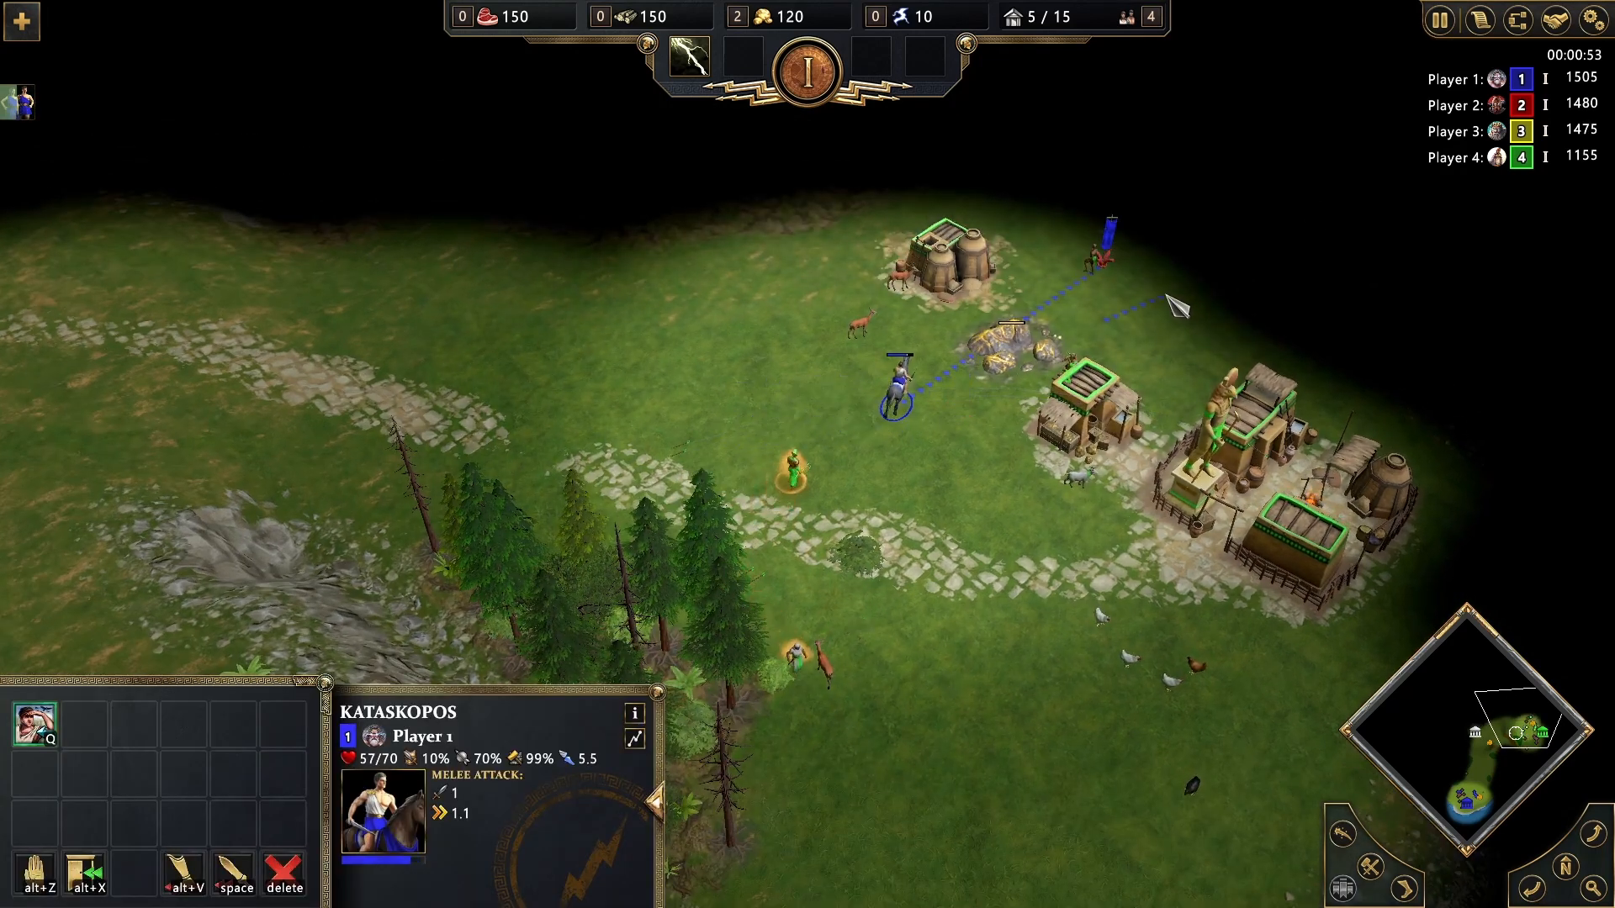
pyautogui.press('Right')
pyautogui.rightClick(920, 311)
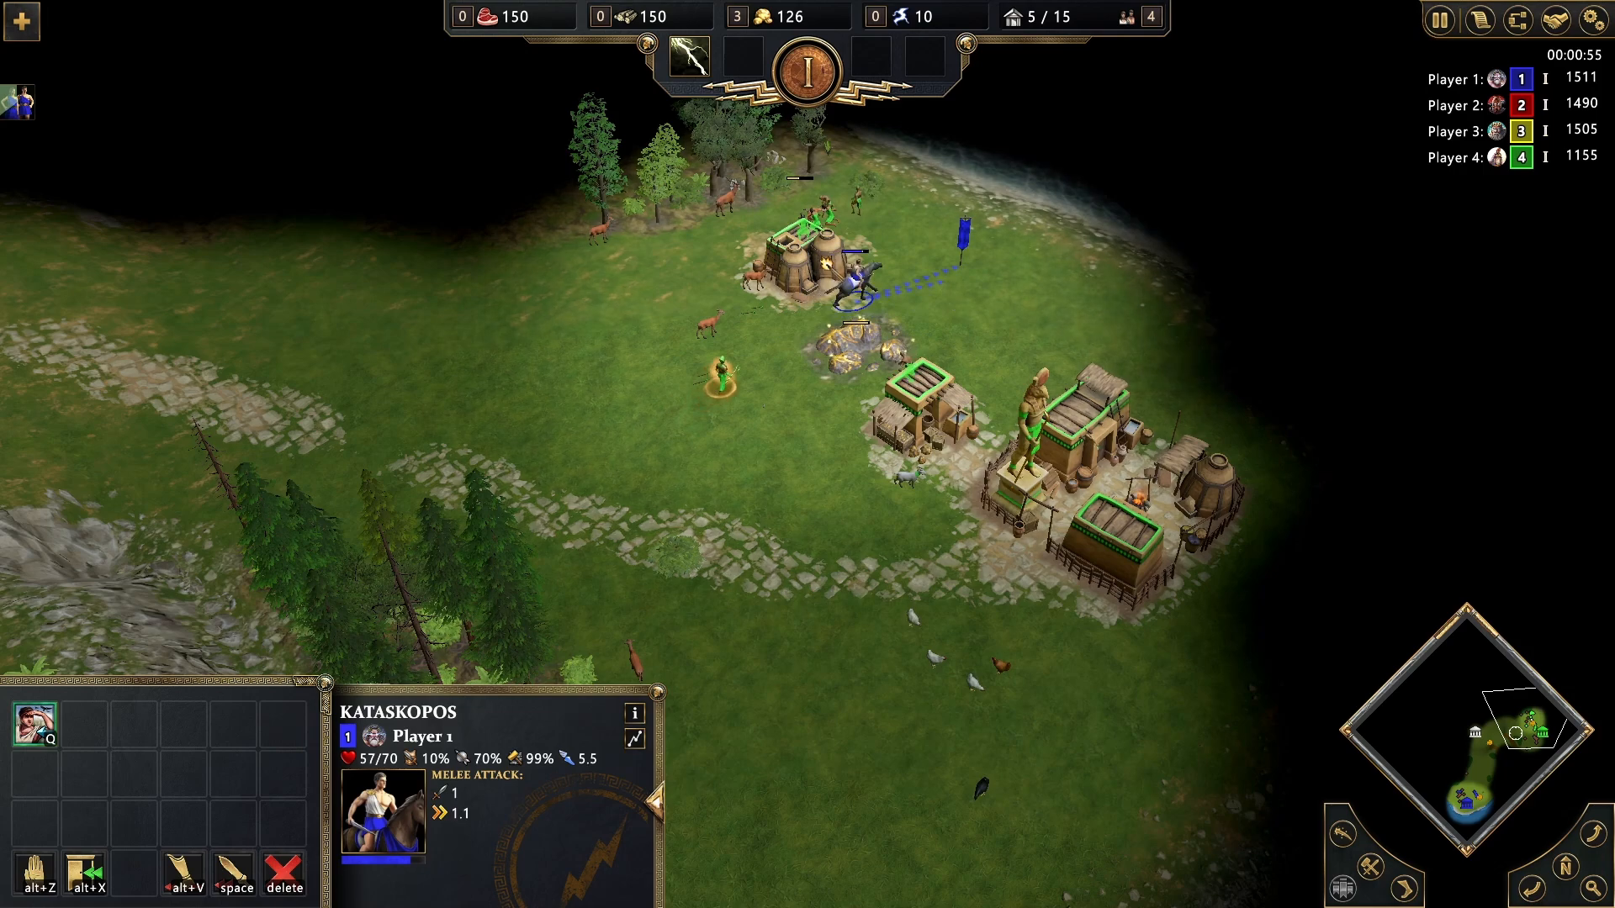
pyautogui.rightClick(597, 234)
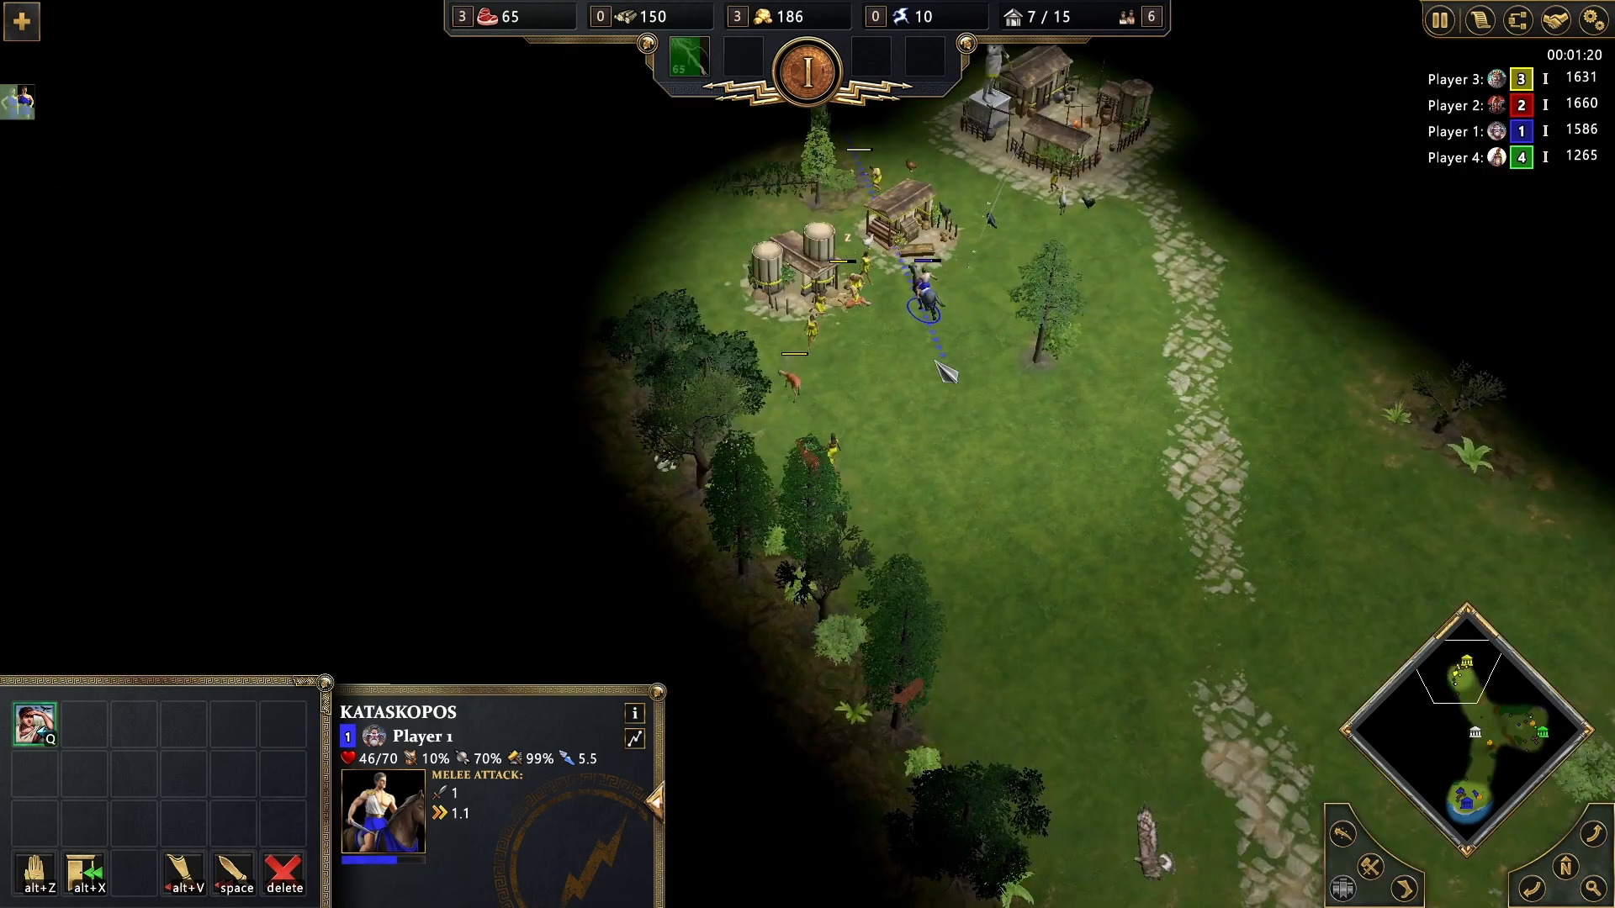
# Send the scout away from the yellow settlement to the west side of the island, queueing a waypoint at the western corner
pyautogui.scroll(2, 1009, 463)
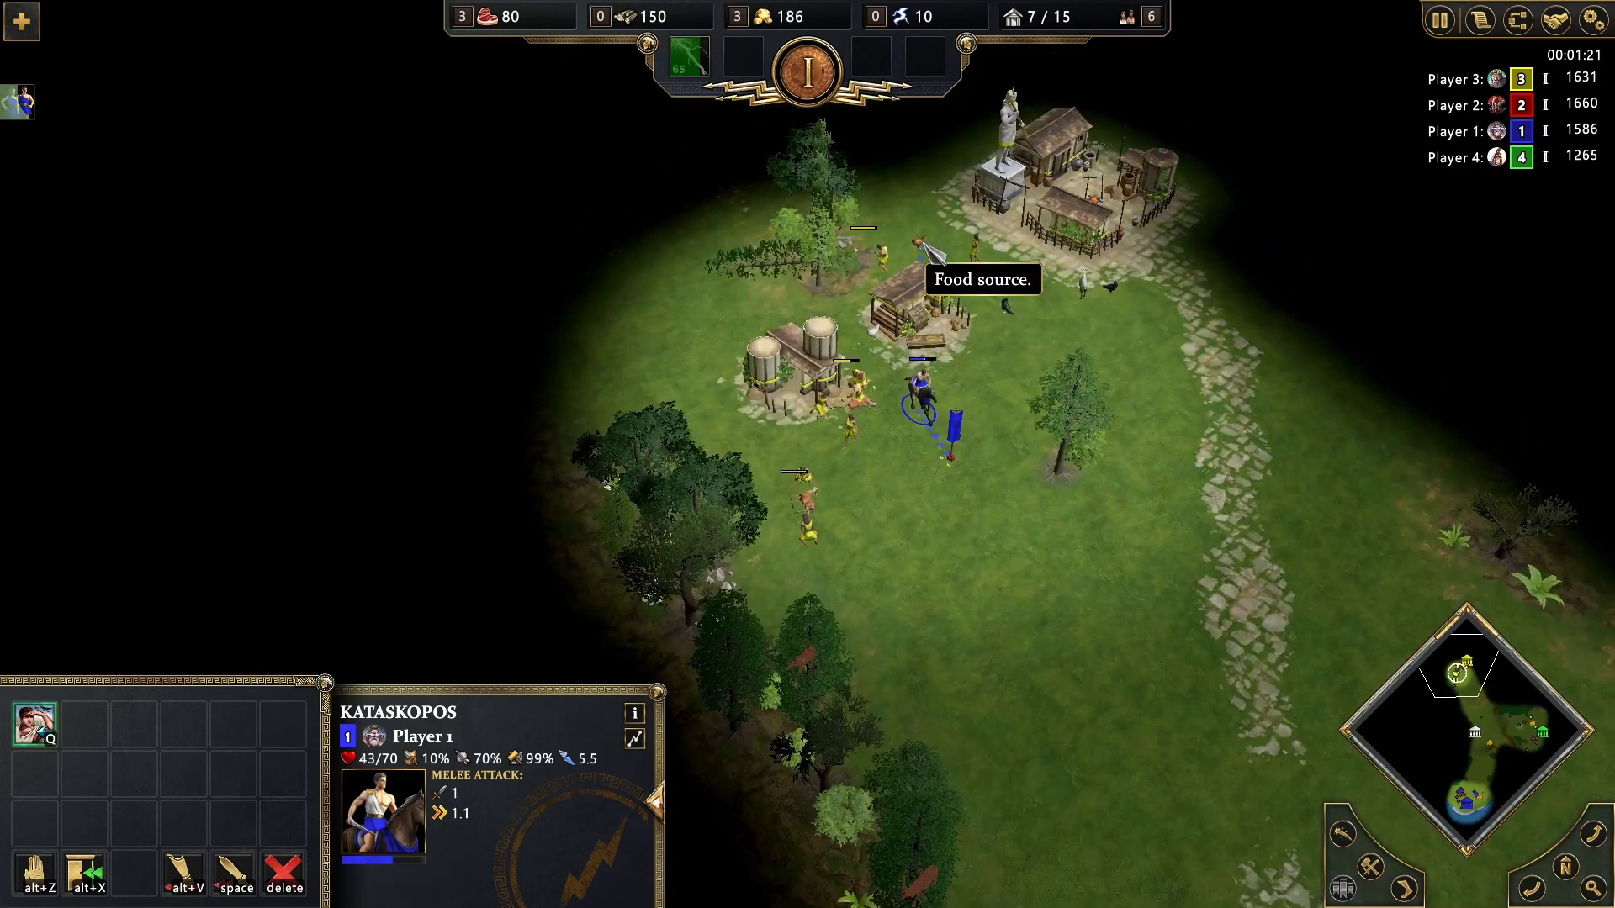
pyautogui.rightClick(1074, 692)
pyautogui.rightClick(1427, 735)
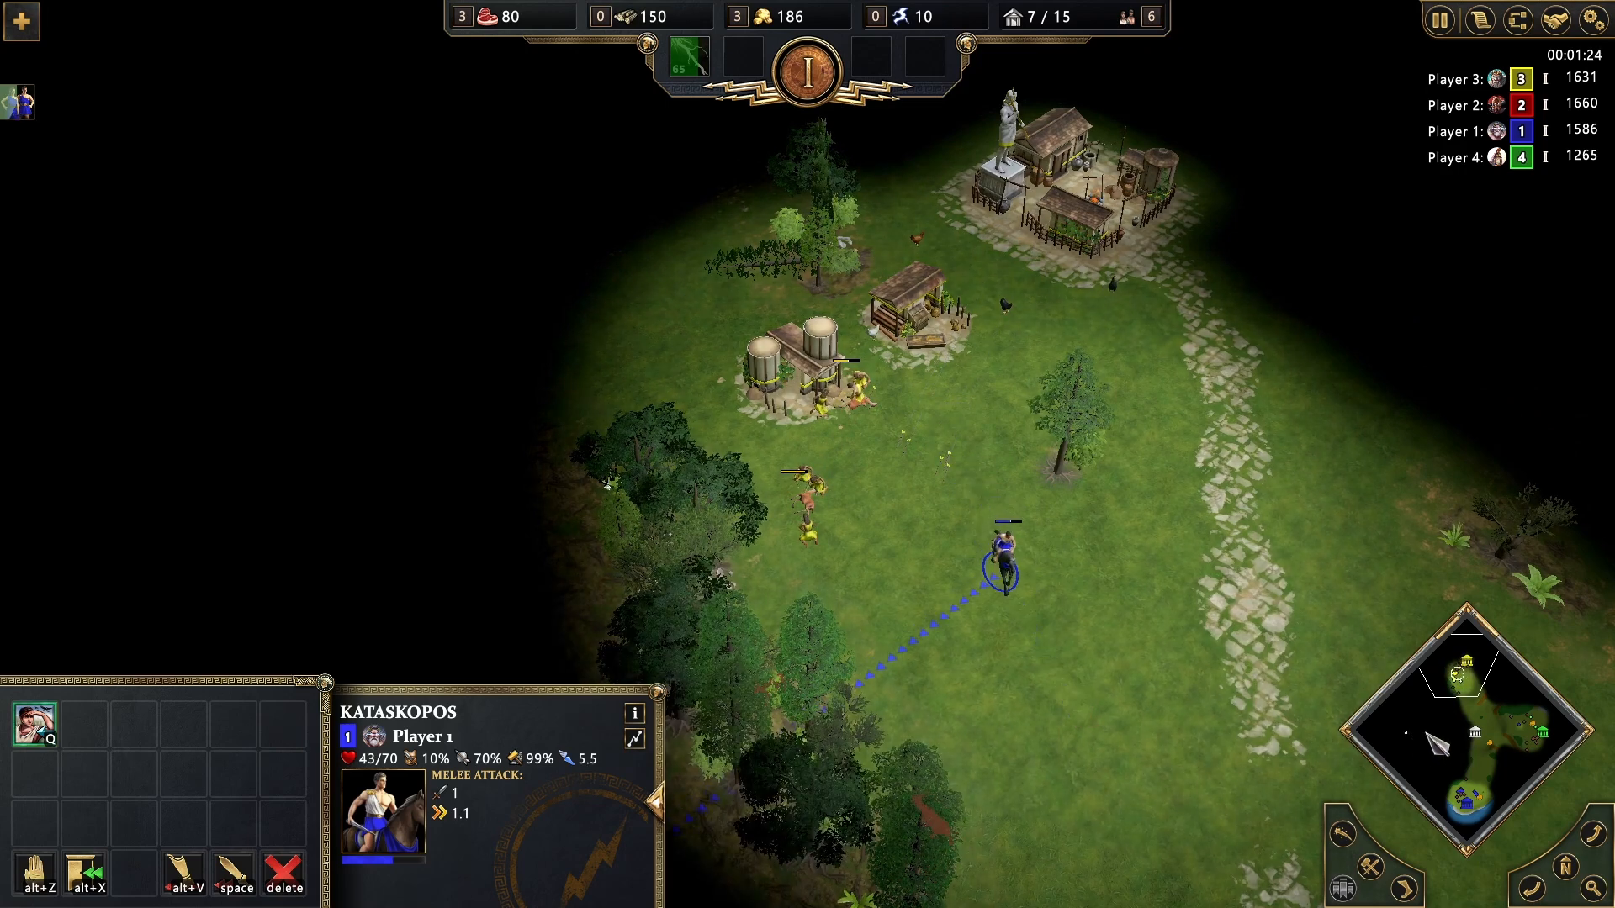
pyautogui.keyDown('shift'); pyautogui.rightClick(1361, 704); pyautogui.keyUp('shift')
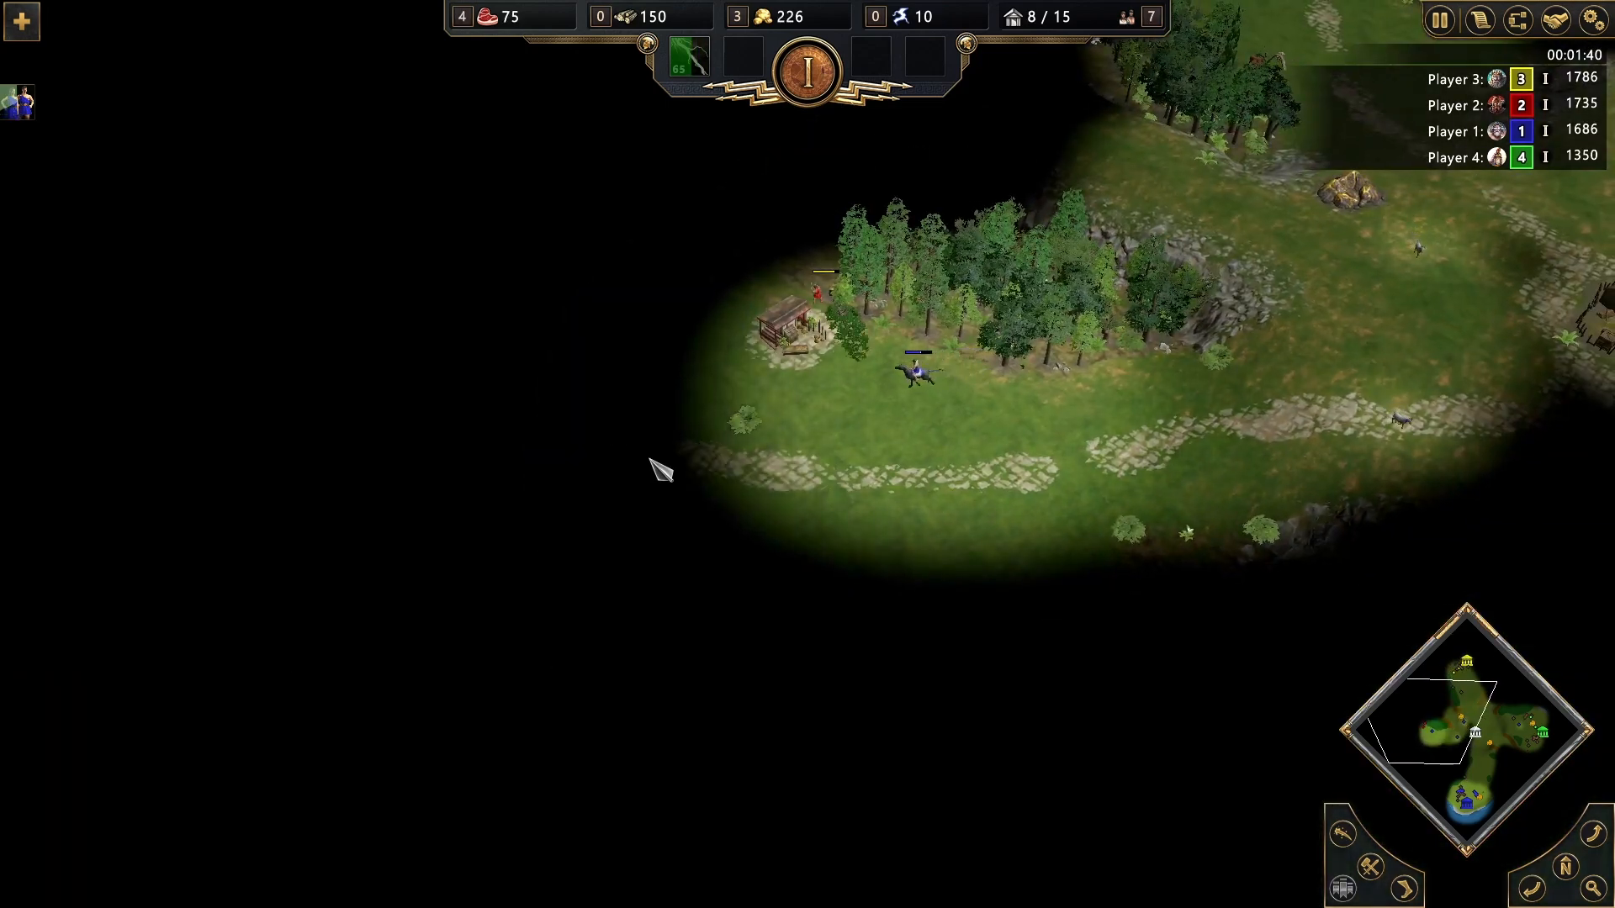
# Scout past the red player's western settlement and granary, and retreat the scout east along the road
pyautogui.press('Left')
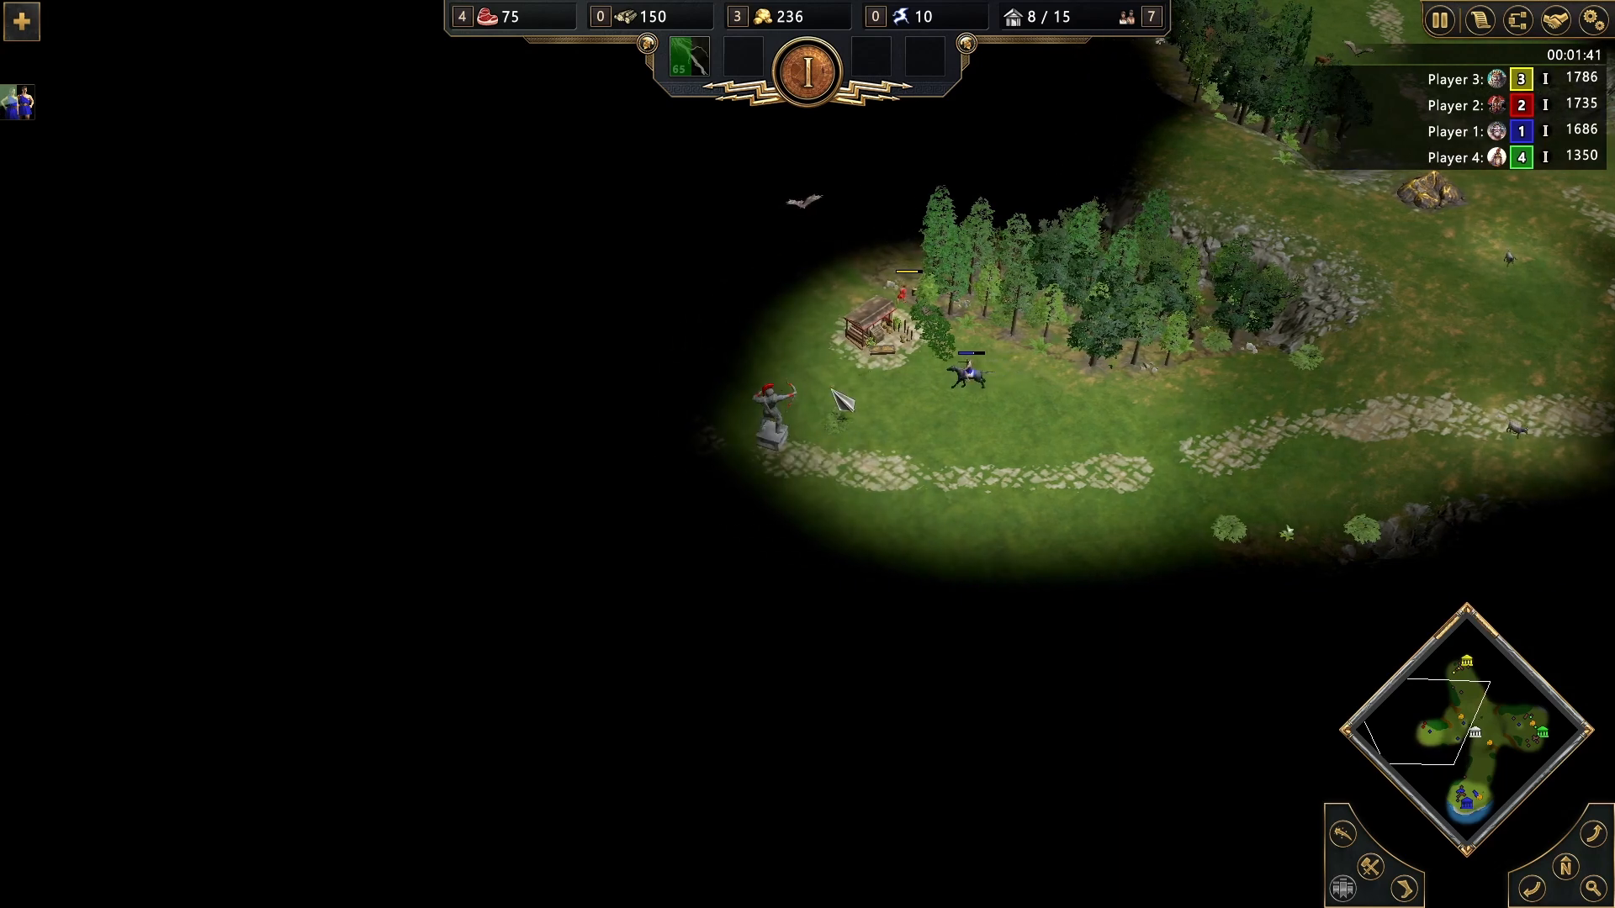
pyautogui.click(923, 375)
pyautogui.rightClick(599, 388)
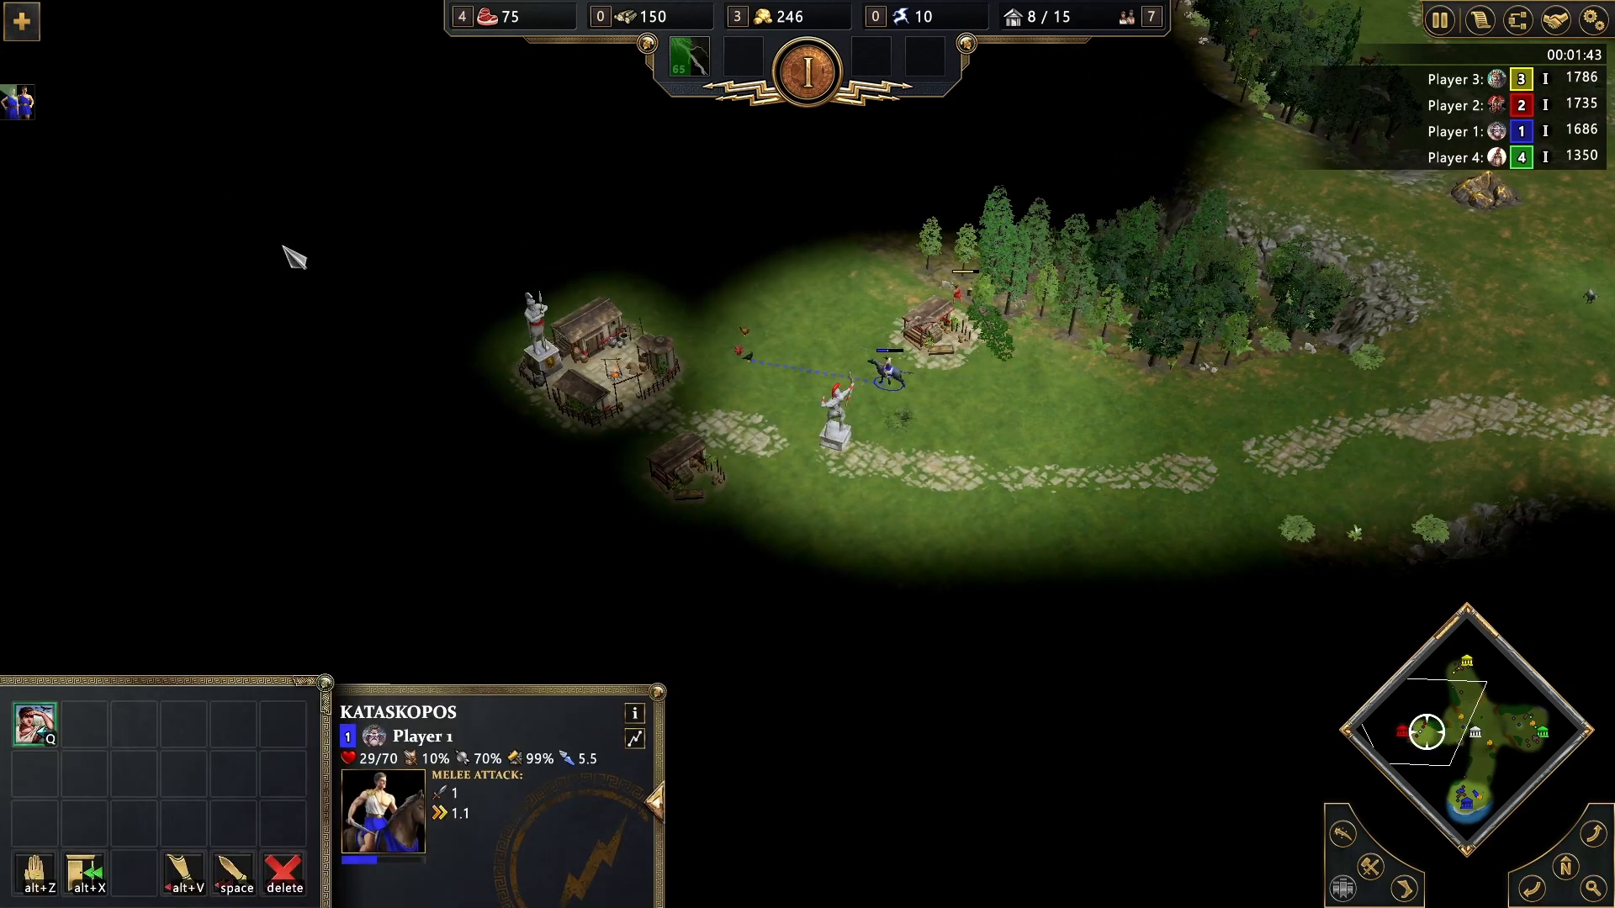
pyautogui.rightClick(762, 292)
pyautogui.rightClick(1092, 441)
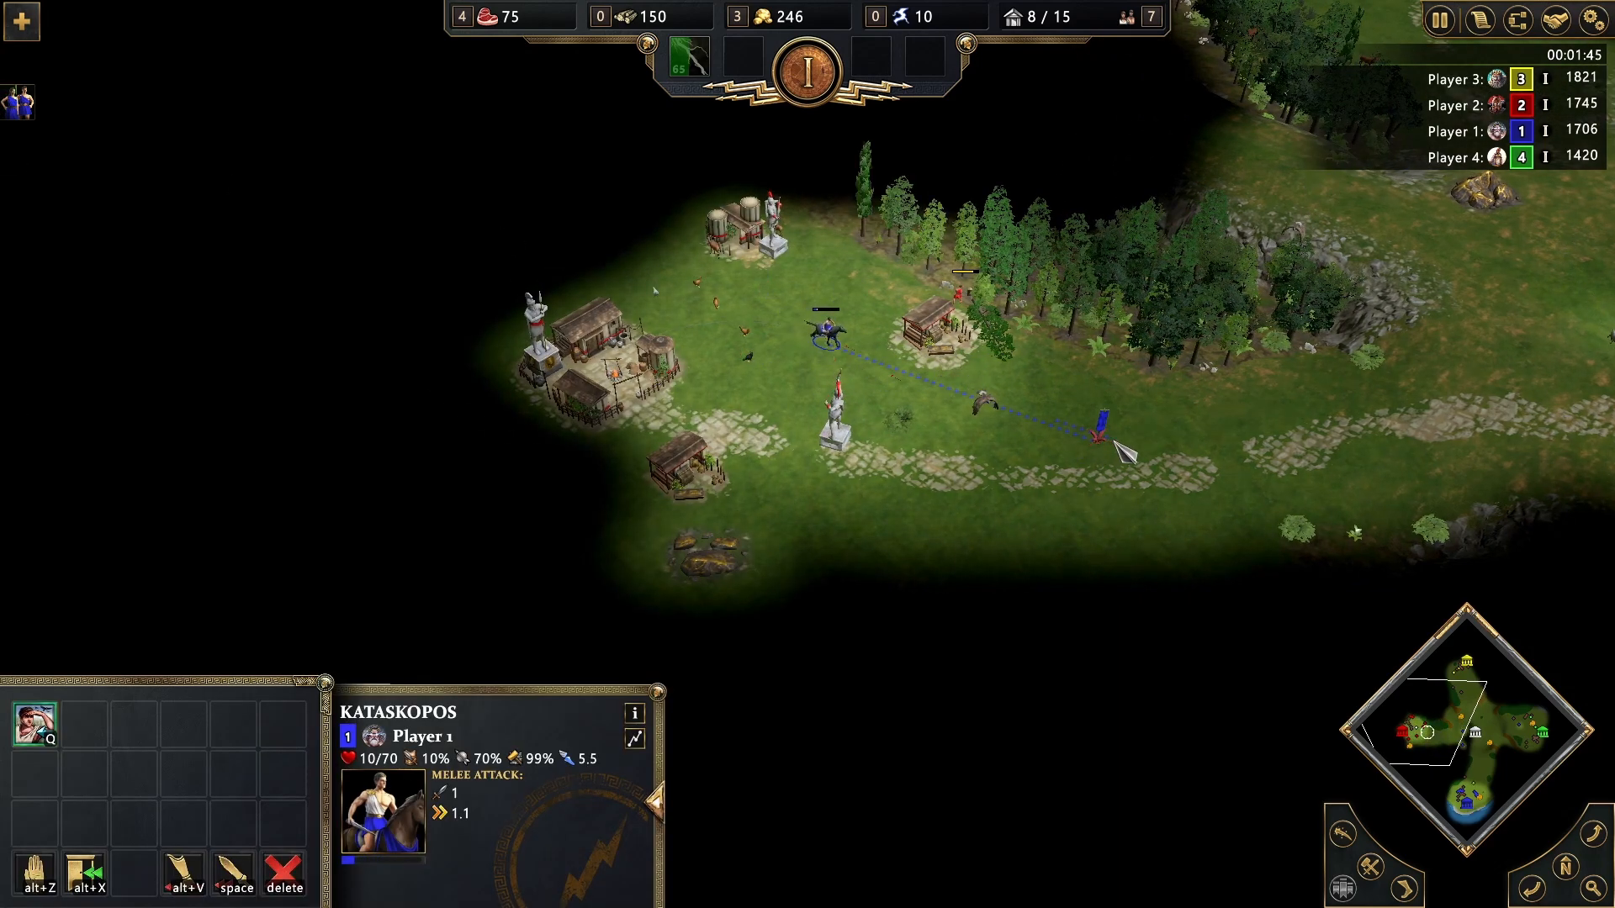
pyautogui.rightClick(1255, 452)
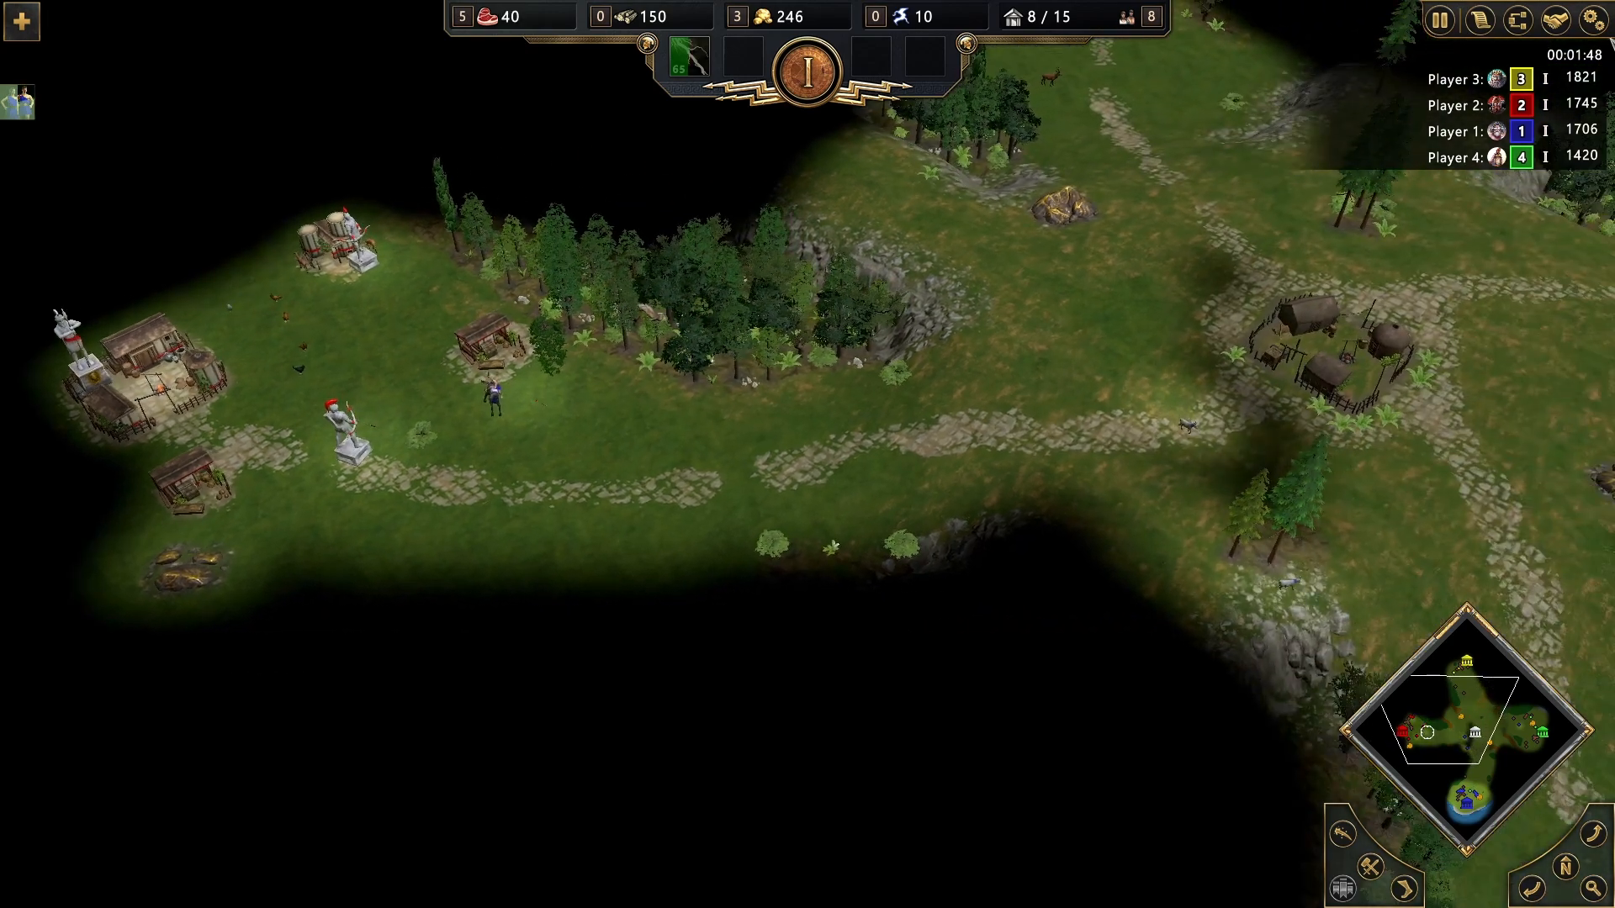
# Quit the playtest and return to the scenario editor
pyautogui.click(1592, 19)
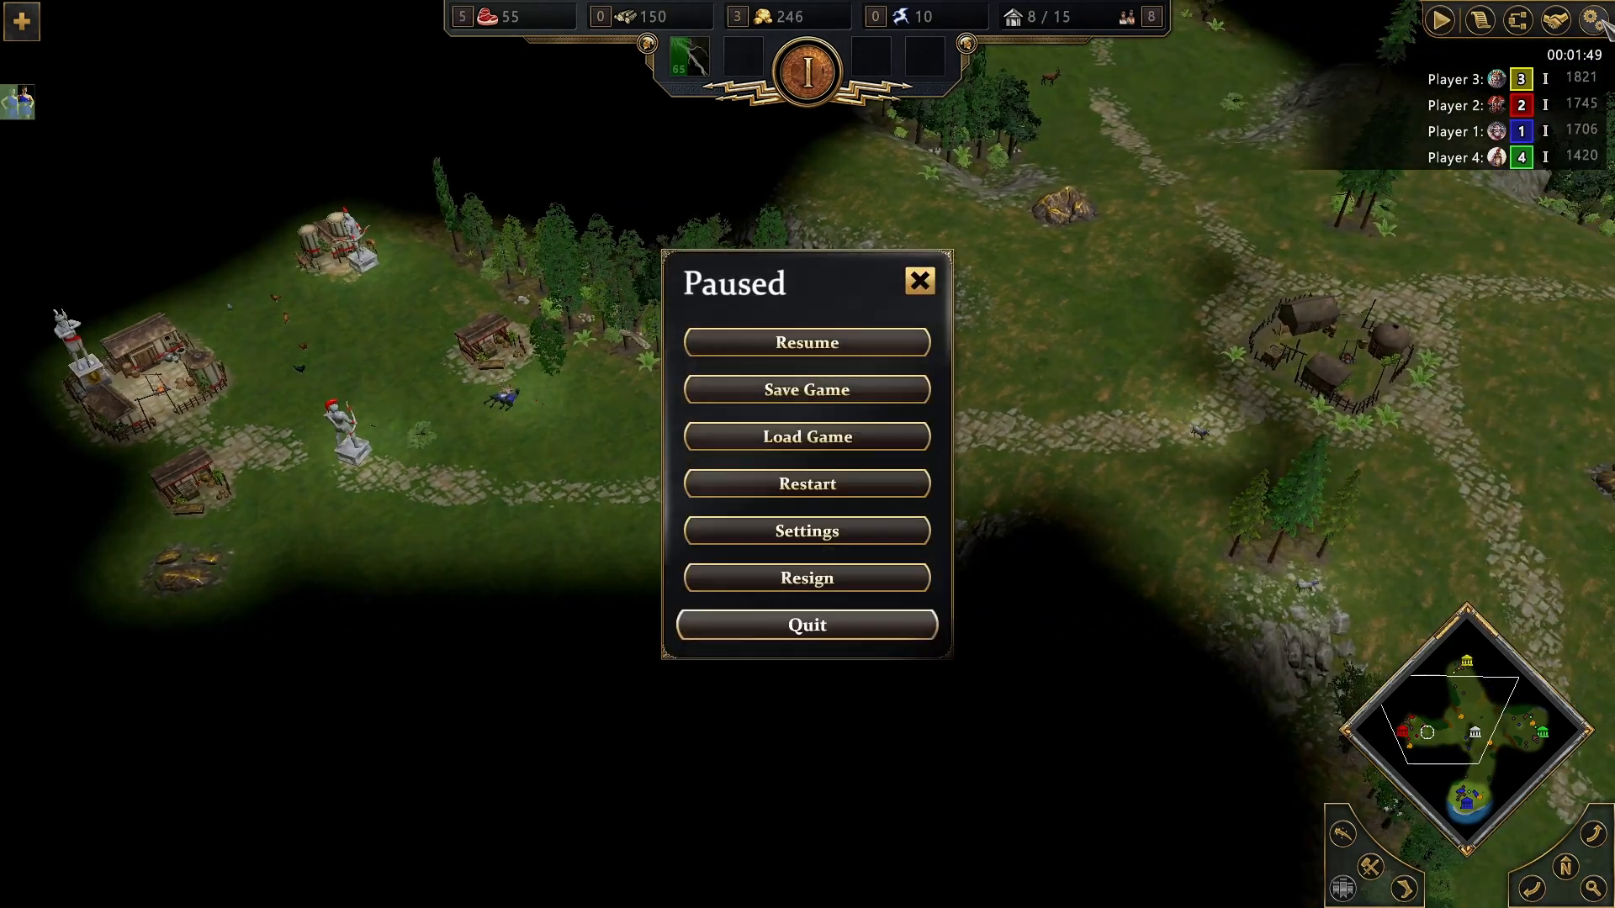
pyautogui.click(805, 627)
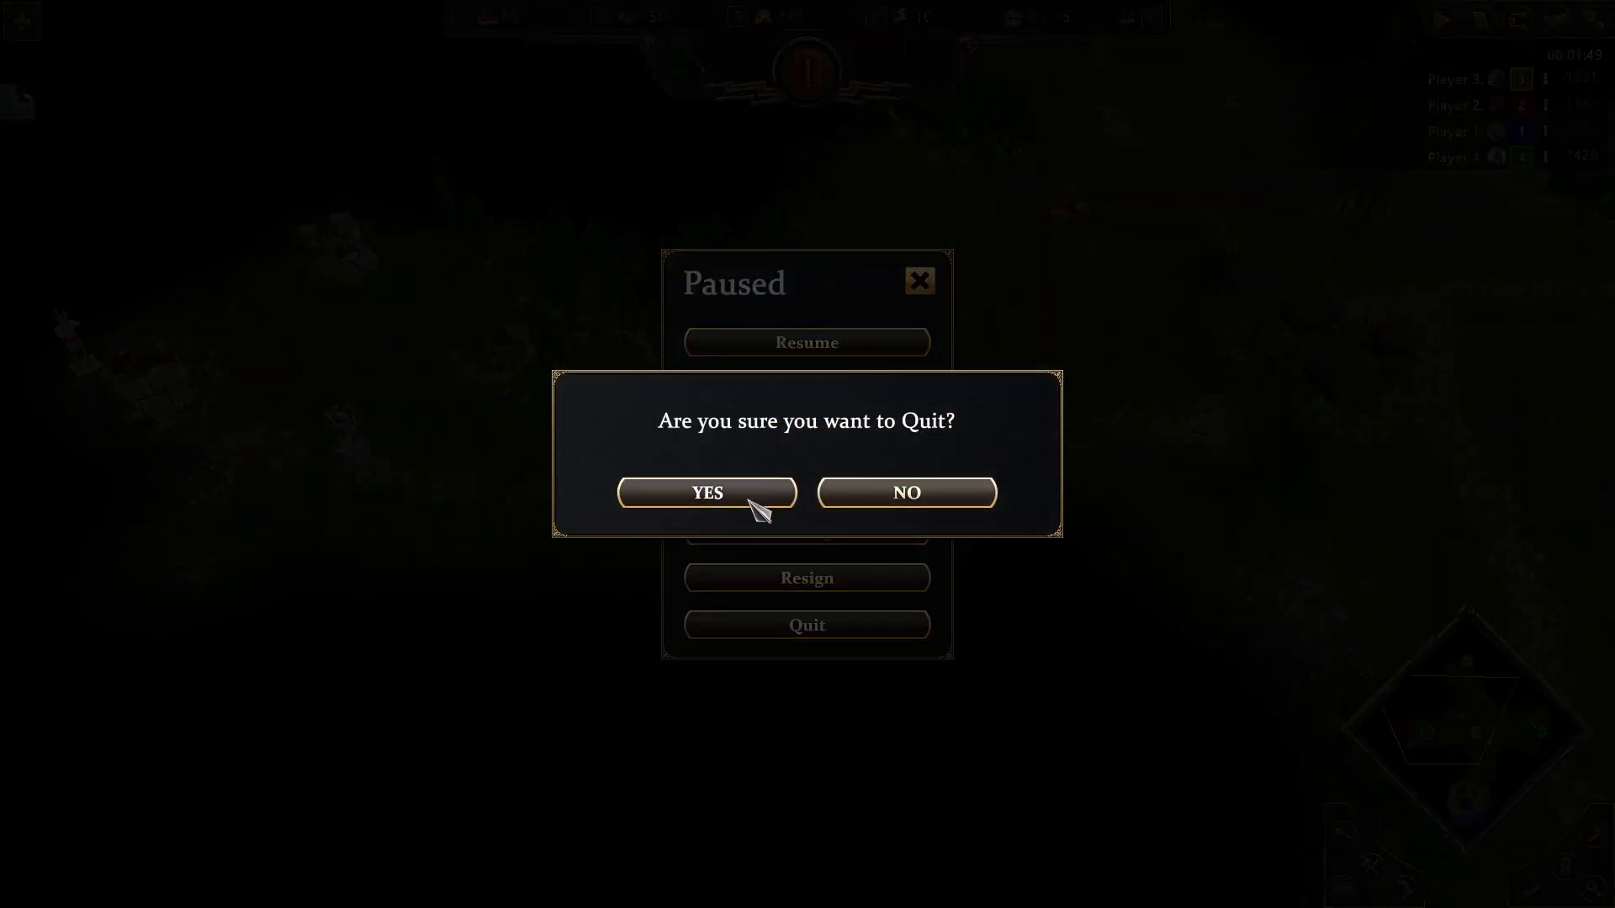
pyautogui.click(748, 501)
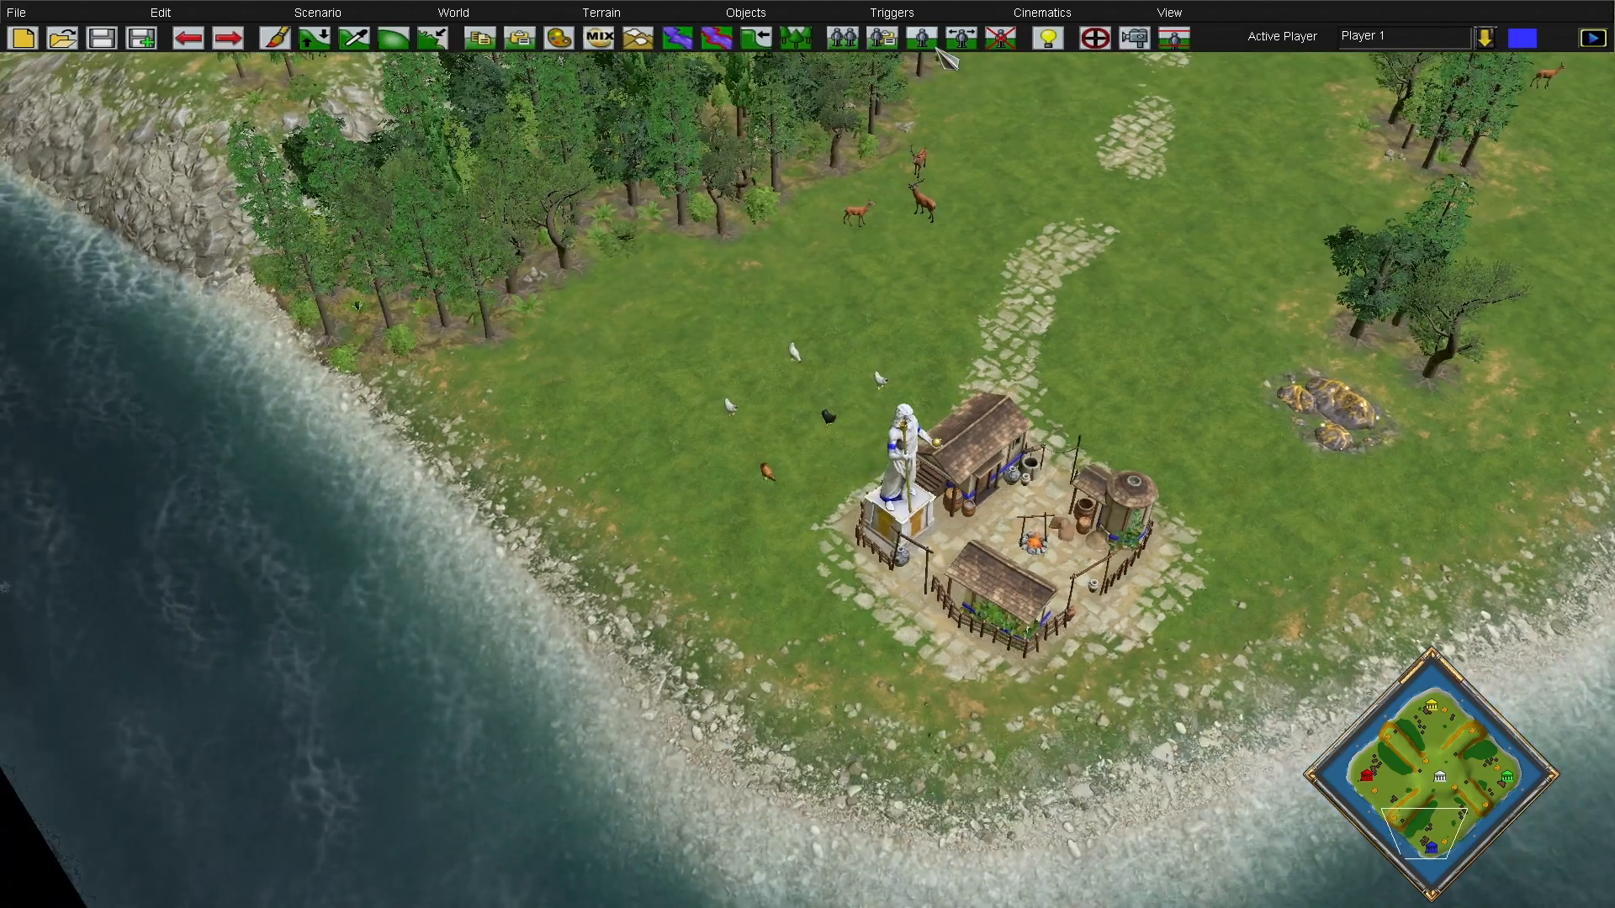
# Pick the Relic from the Nature objects and place one beside the pine trees on the southwest ridge
pyautogui.click(920, 44)
pyautogui.click(515, 700)
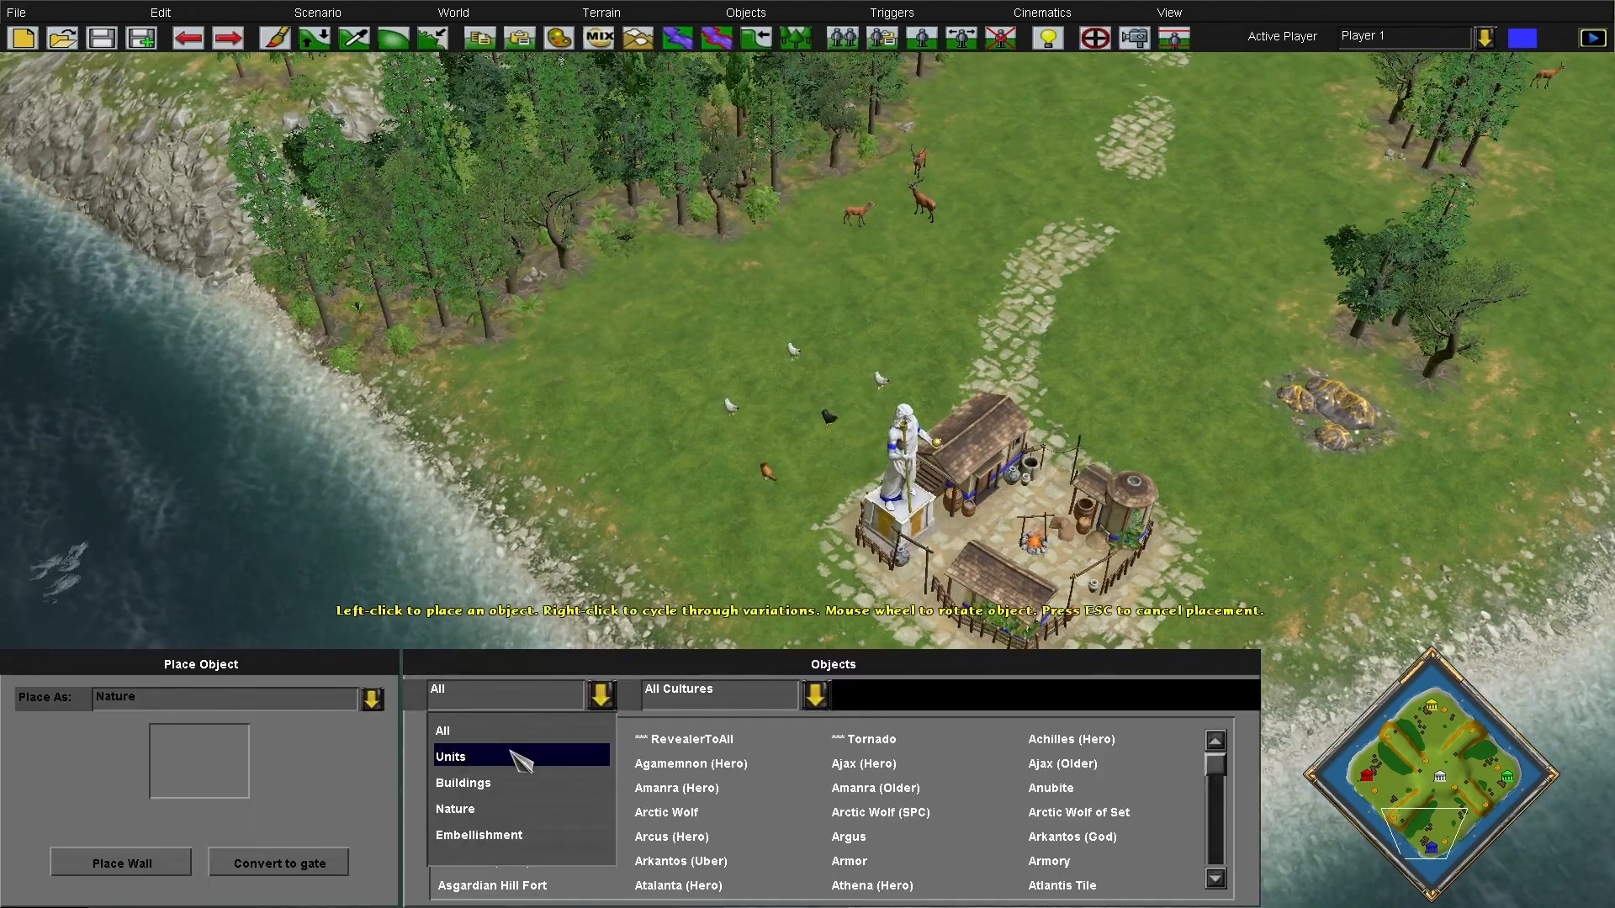
pyautogui.click(513, 809)
pyautogui.scroll(-15, 757, 807)
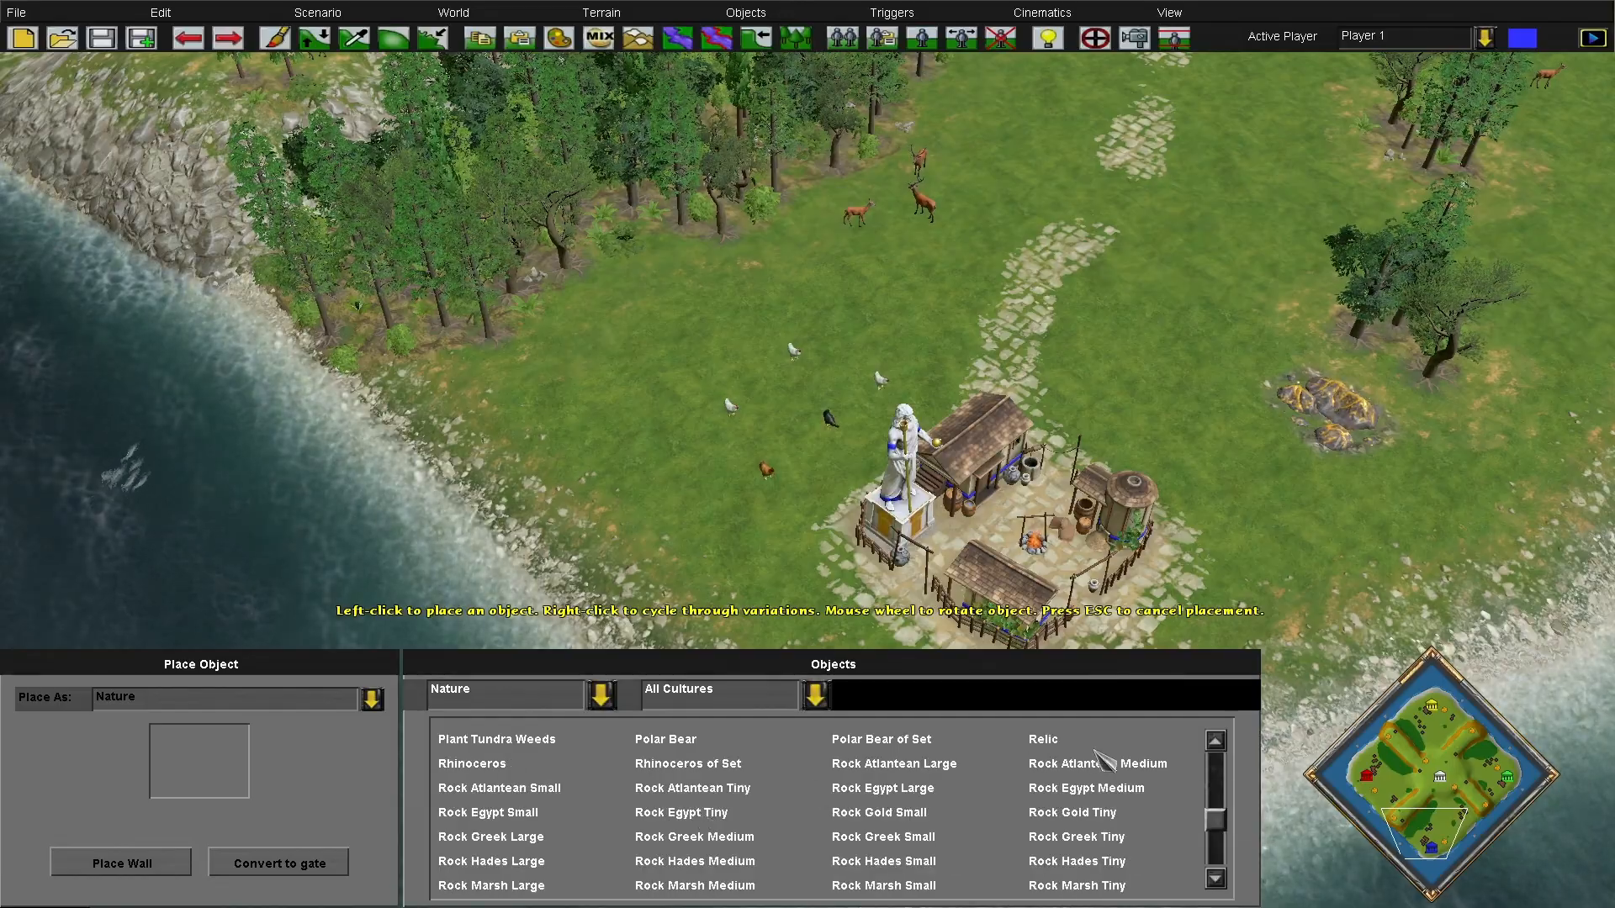
pyautogui.click(1047, 745)
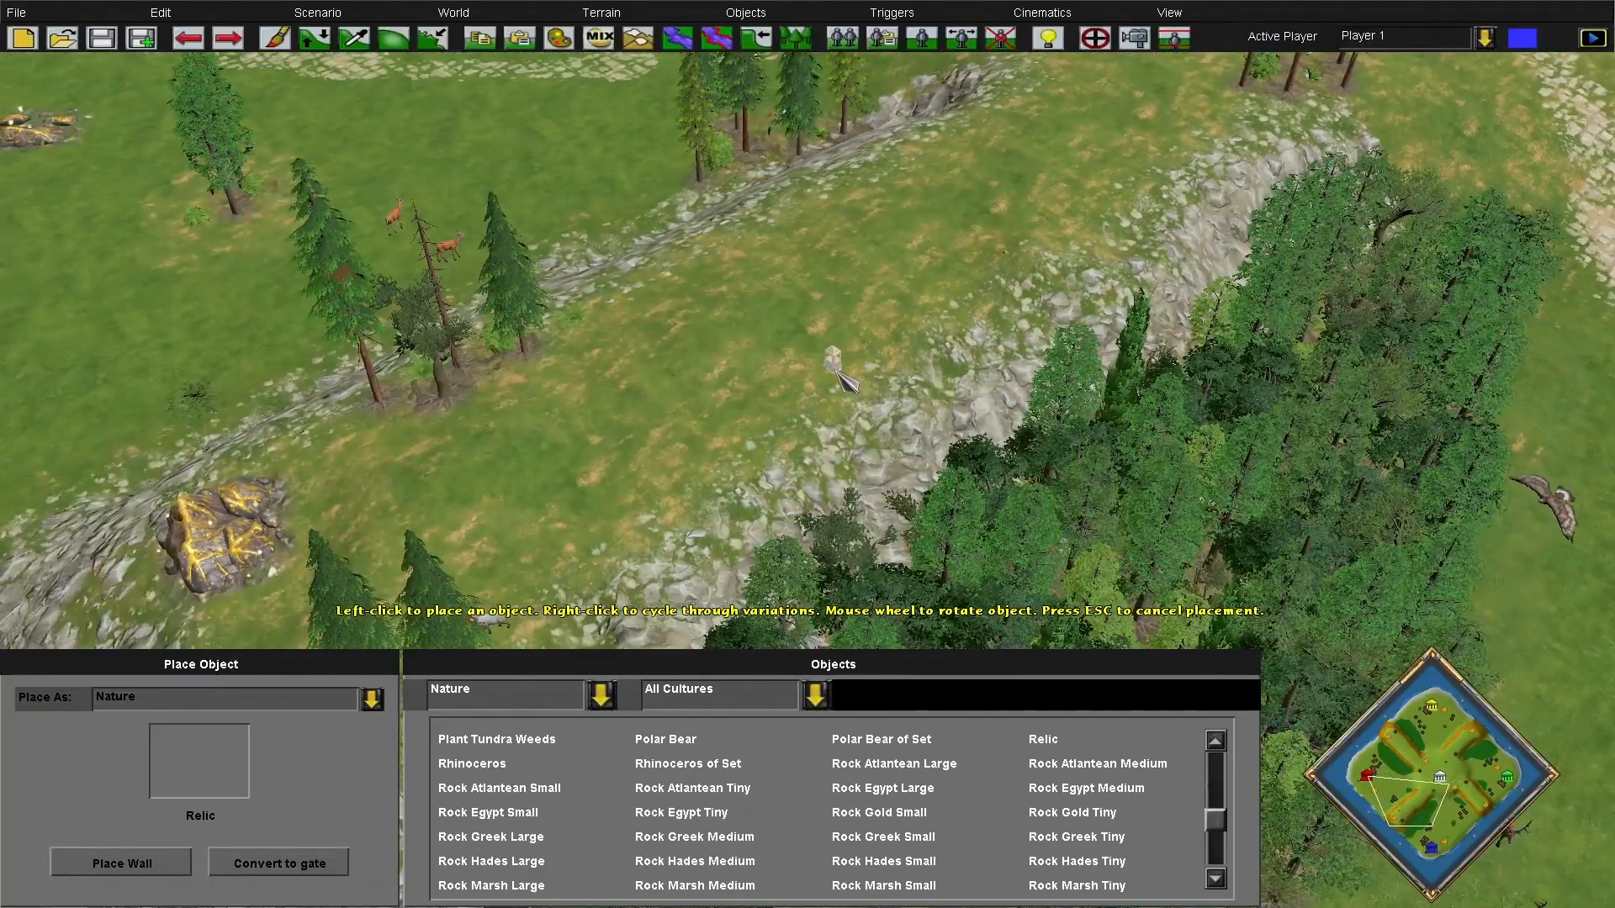
pyautogui.press('Left')
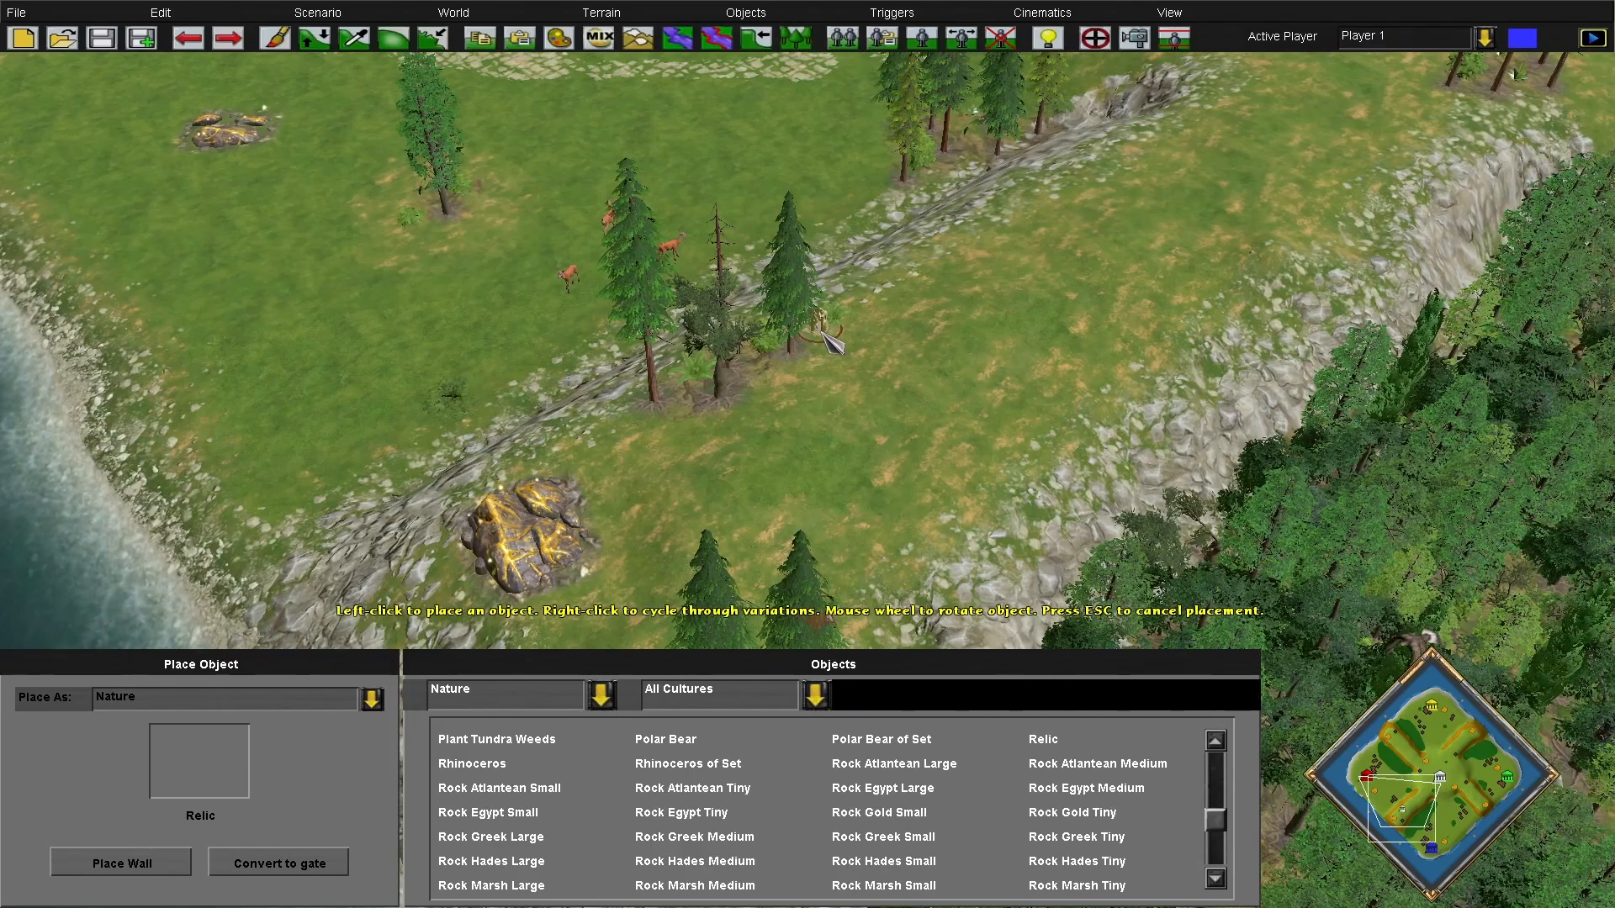
# Place further relics beside the trees on the southeast, northeast and northwest ridges, and end object placement
pyautogui.click(1487, 810)
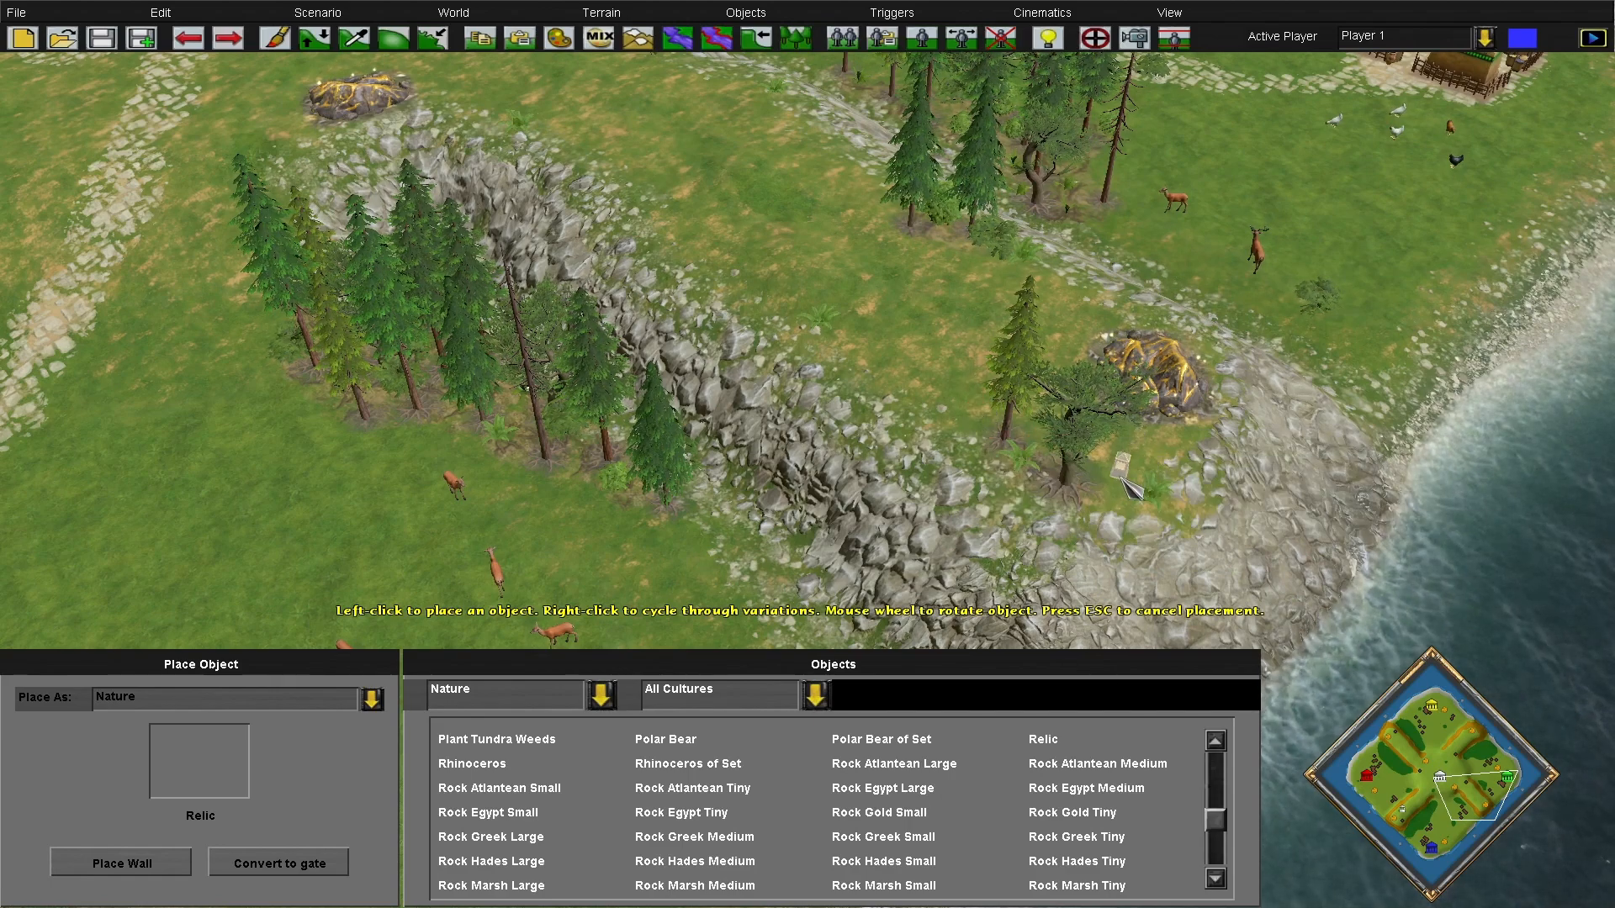
pyautogui.moveTo(1473, 758); pyautogui.dragTo(1429, 756)
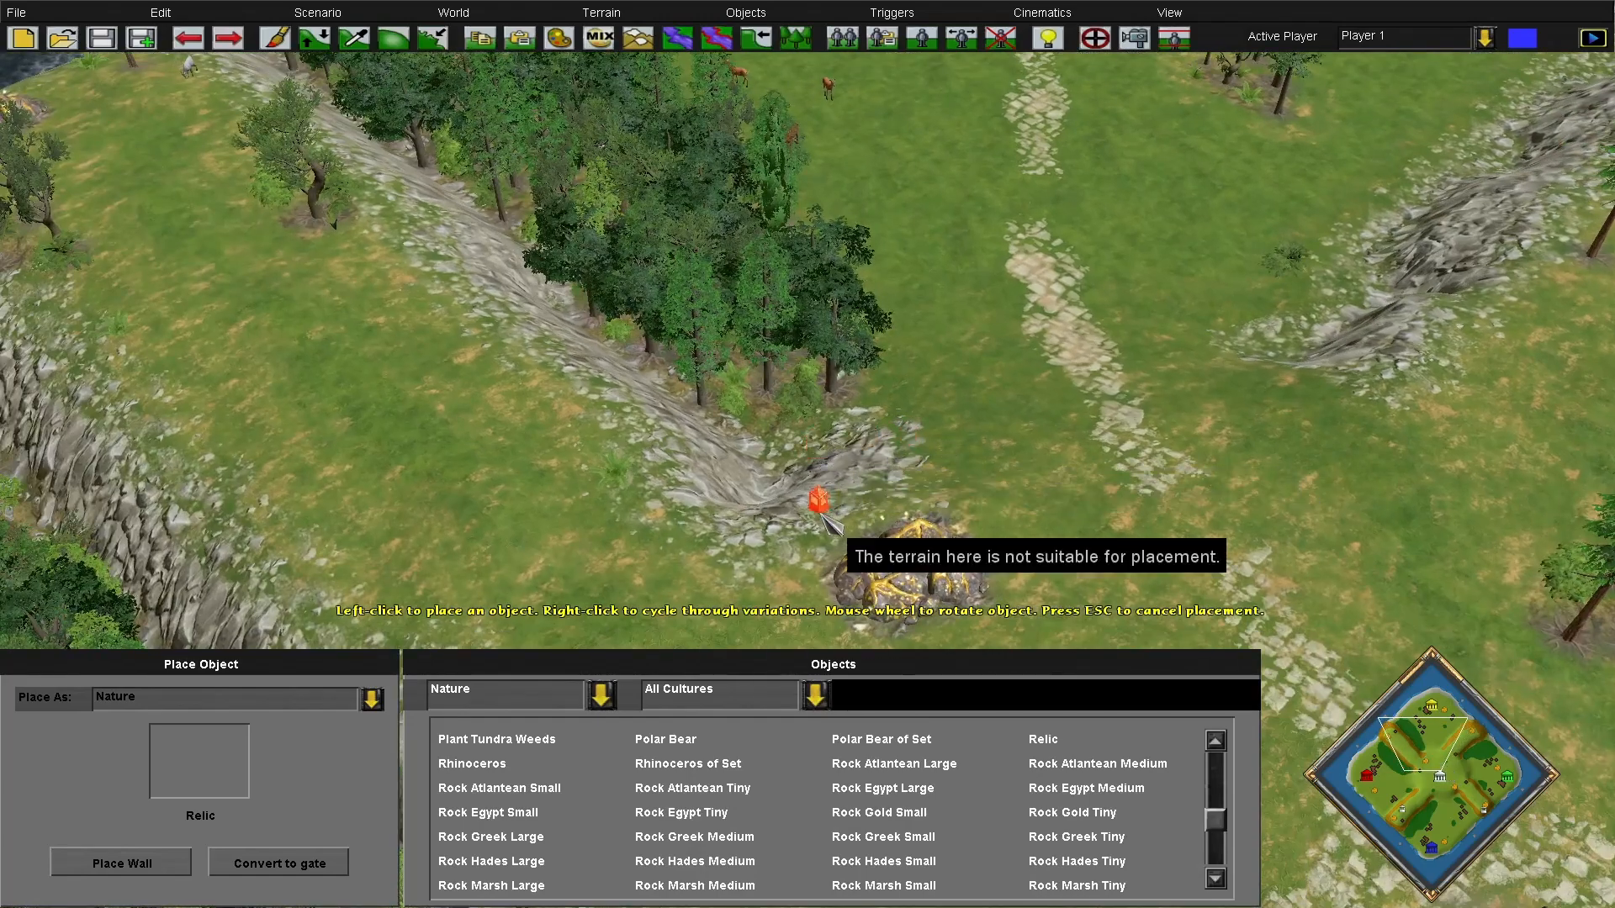
pyautogui.click(1437, 767)
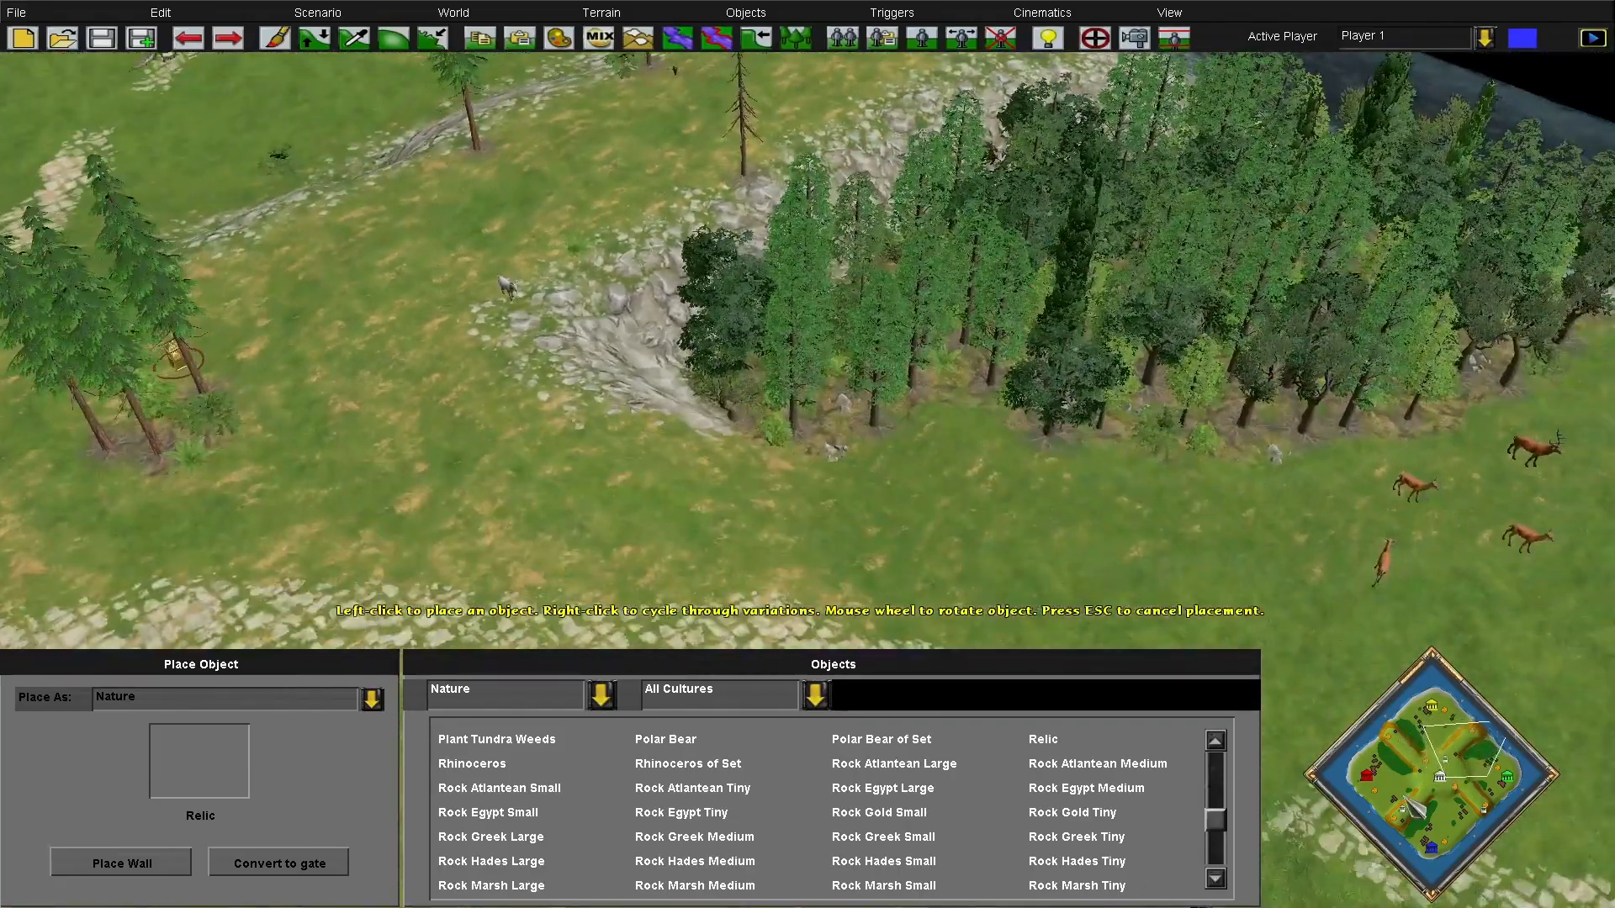
pyautogui.click(1413, 786)
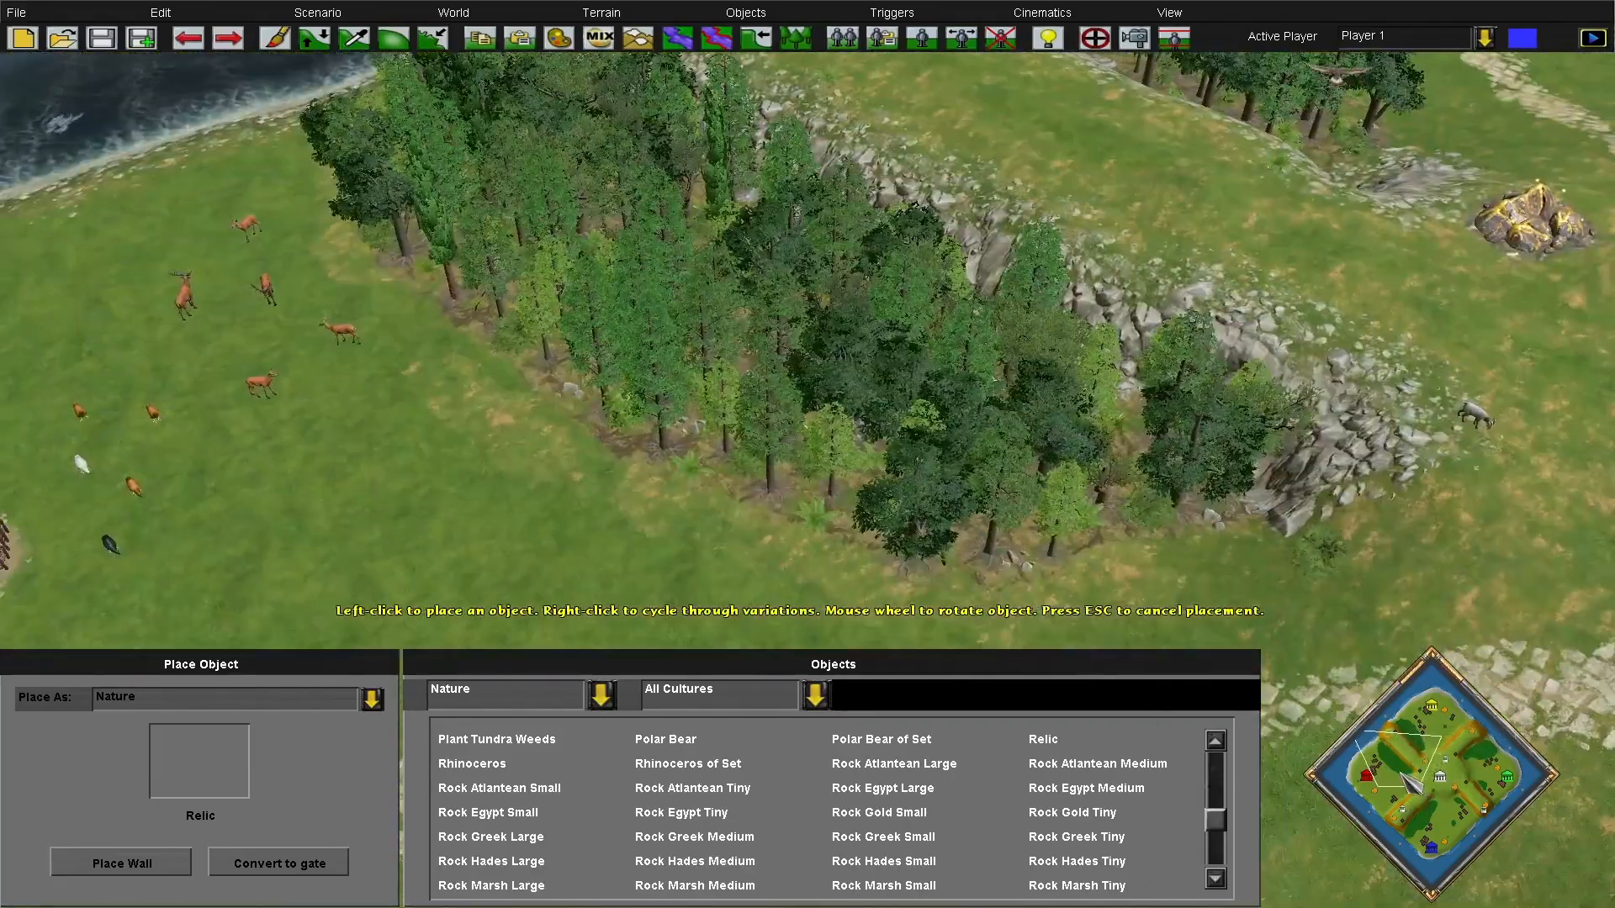
pyautogui.moveTo(1401, 774)
pyautogui.mouseDown()
pyautogui.moveTo(1393, 751)
pyautogui.moveTo(1443, 784)
pyautogui.moveTo(1413, 765)
pyautogui.mouseUp()
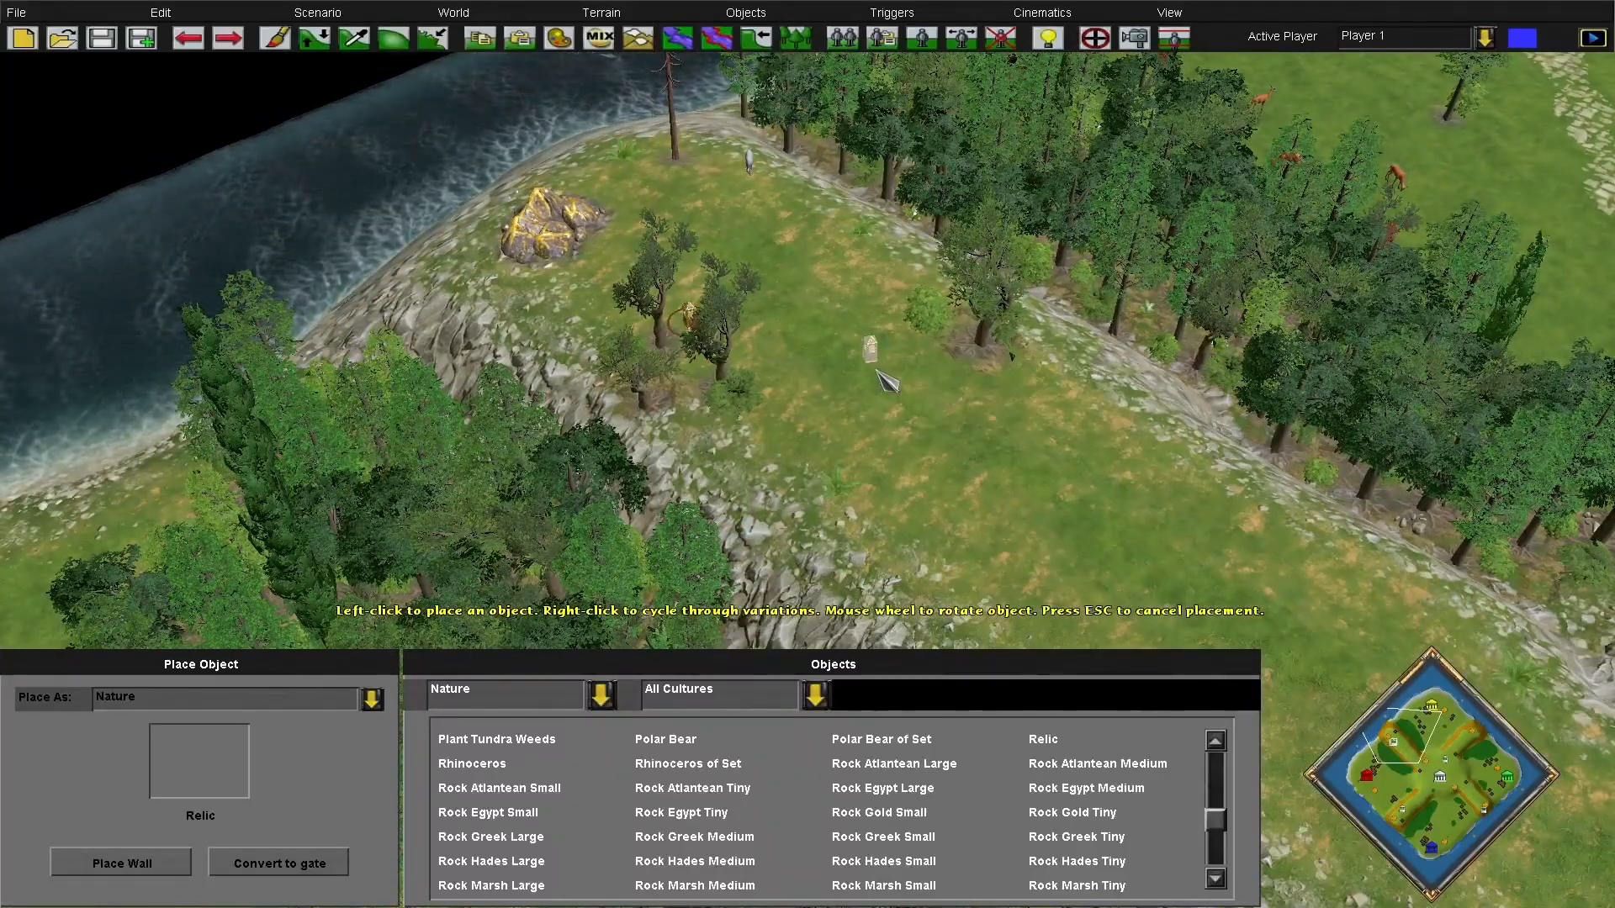
pyautogui.press('Escape')
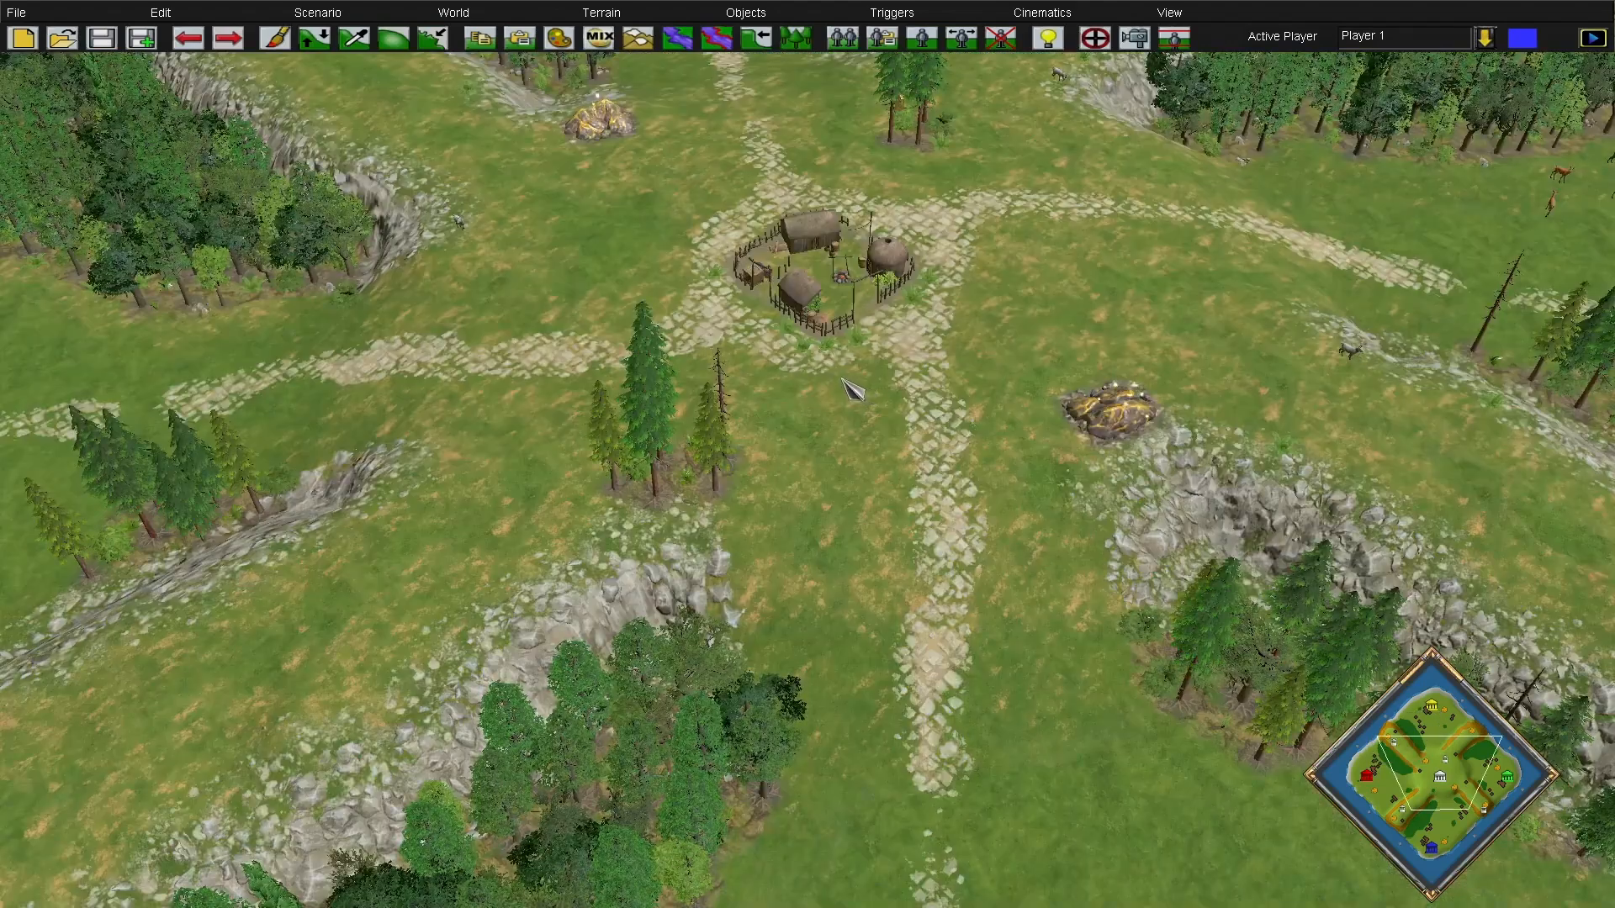
pyautogui.click(1382, 741)
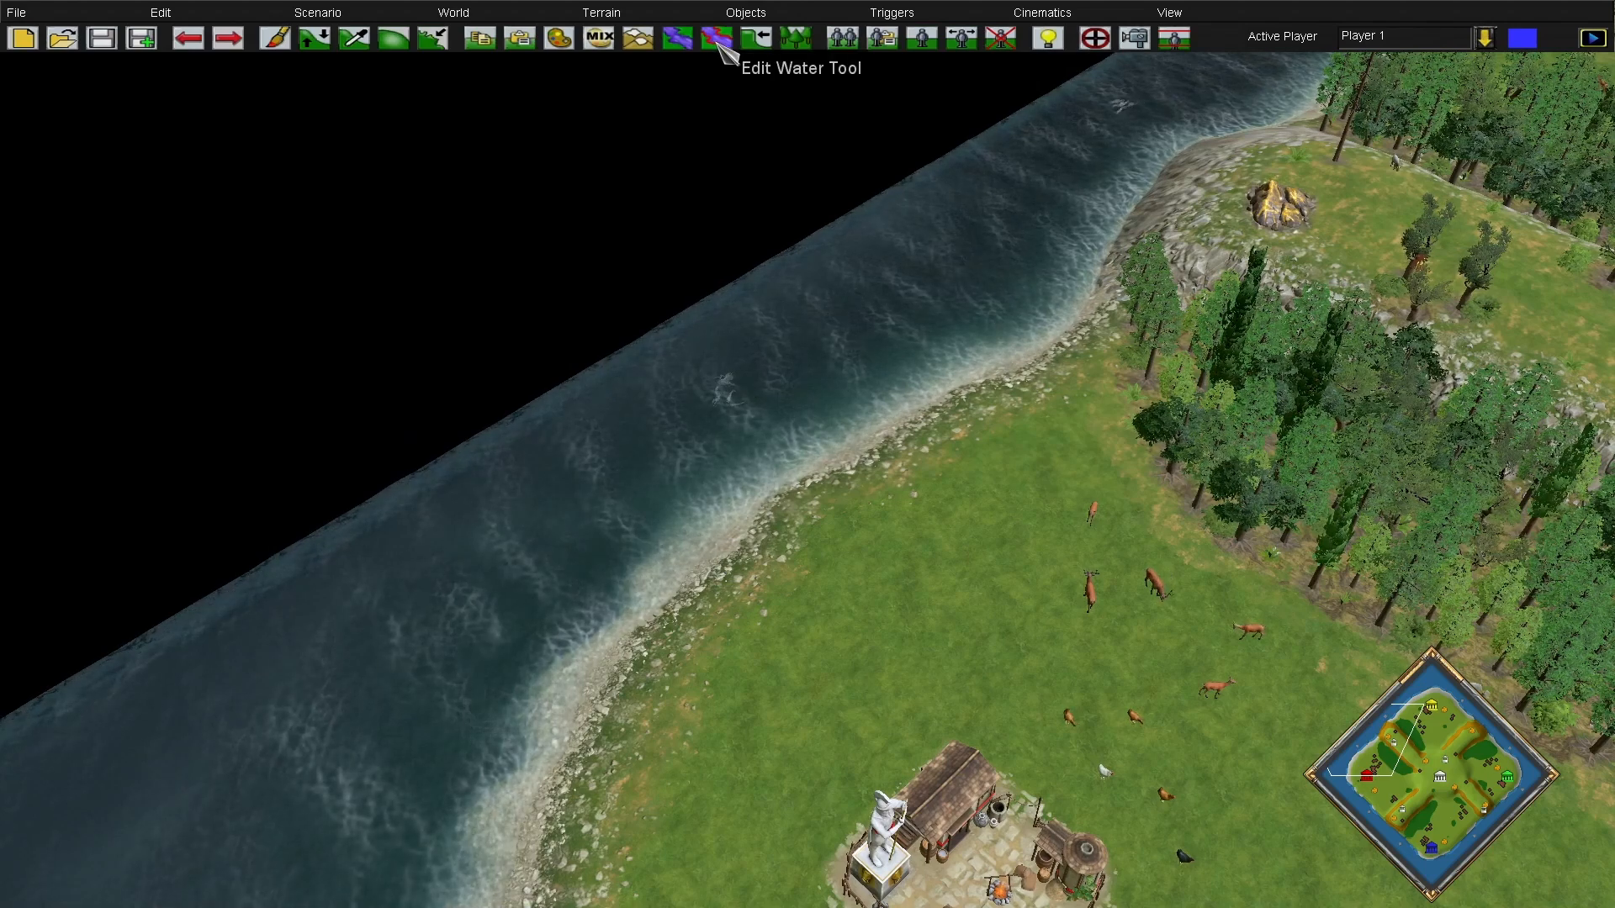
pyautogui.click(716, 37)
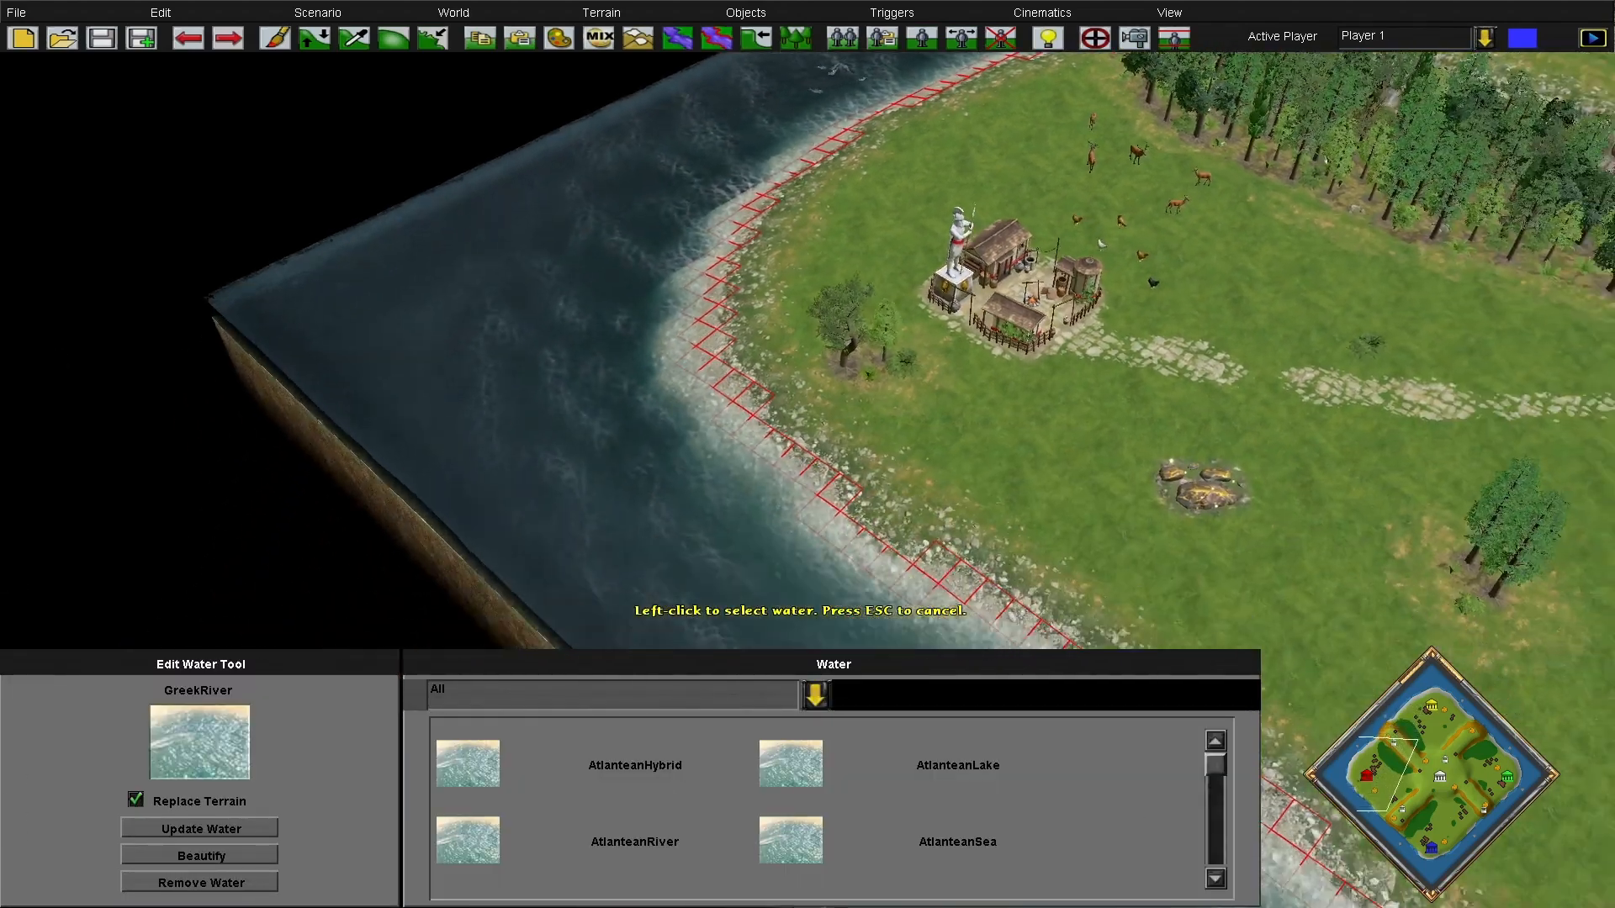
pyautogui.press('Escape')
# Save the scenario under its current name
pyautogui.click(16, 12)
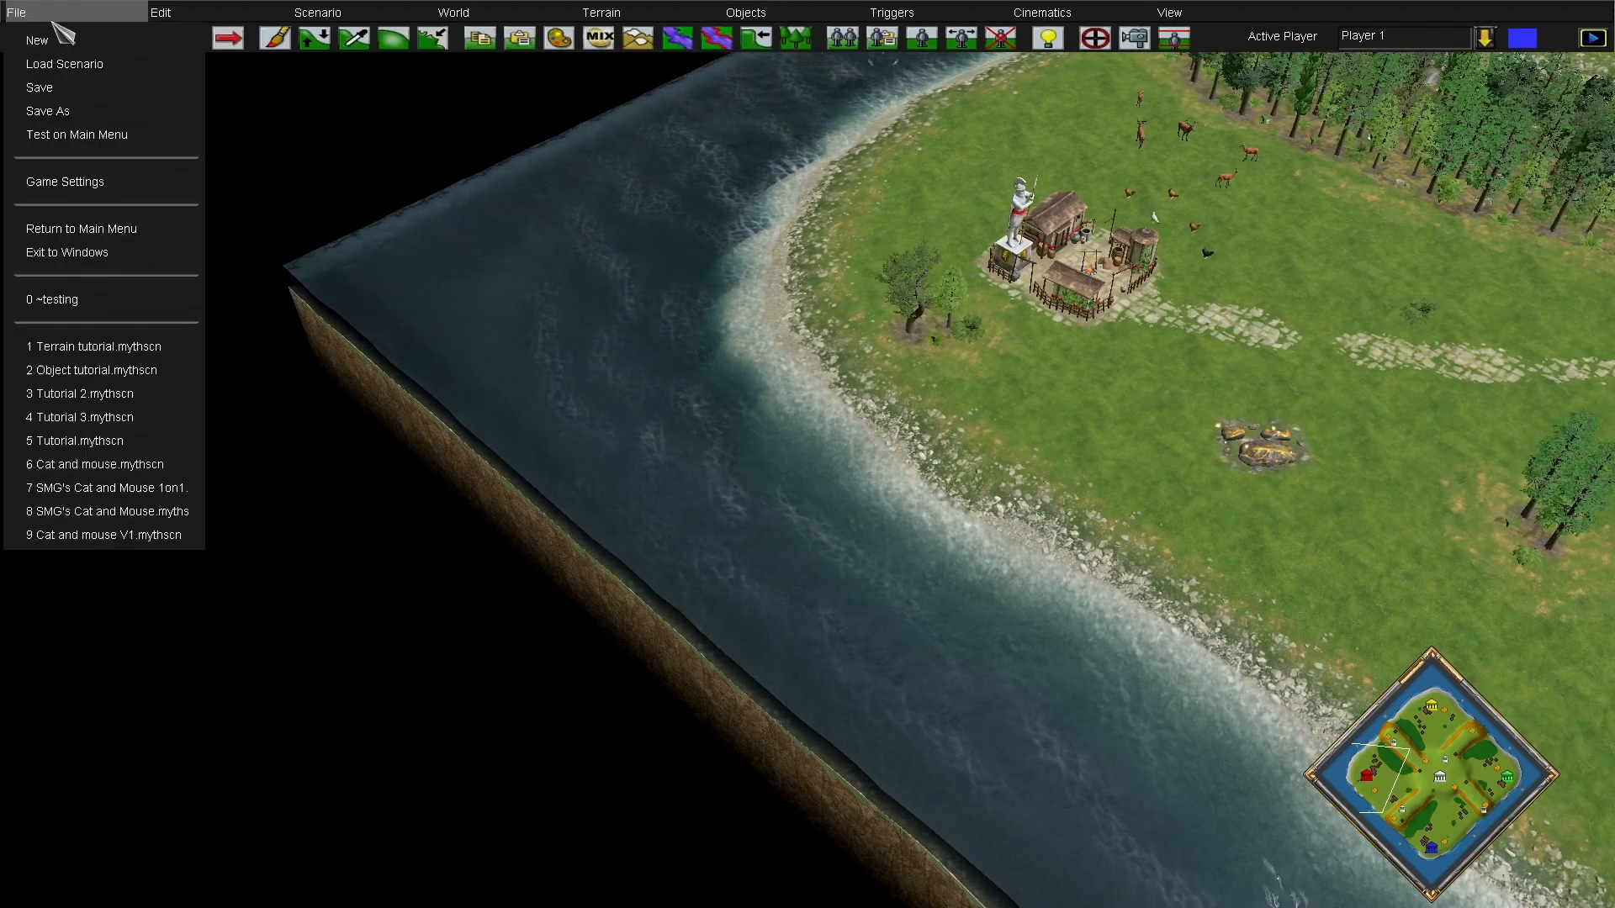
pyautogui.click(68, 93)
# Select the water surrounding the island and update its type to EgyptRiver
pyautogui.press('Up')
pyautogui.press('Right')
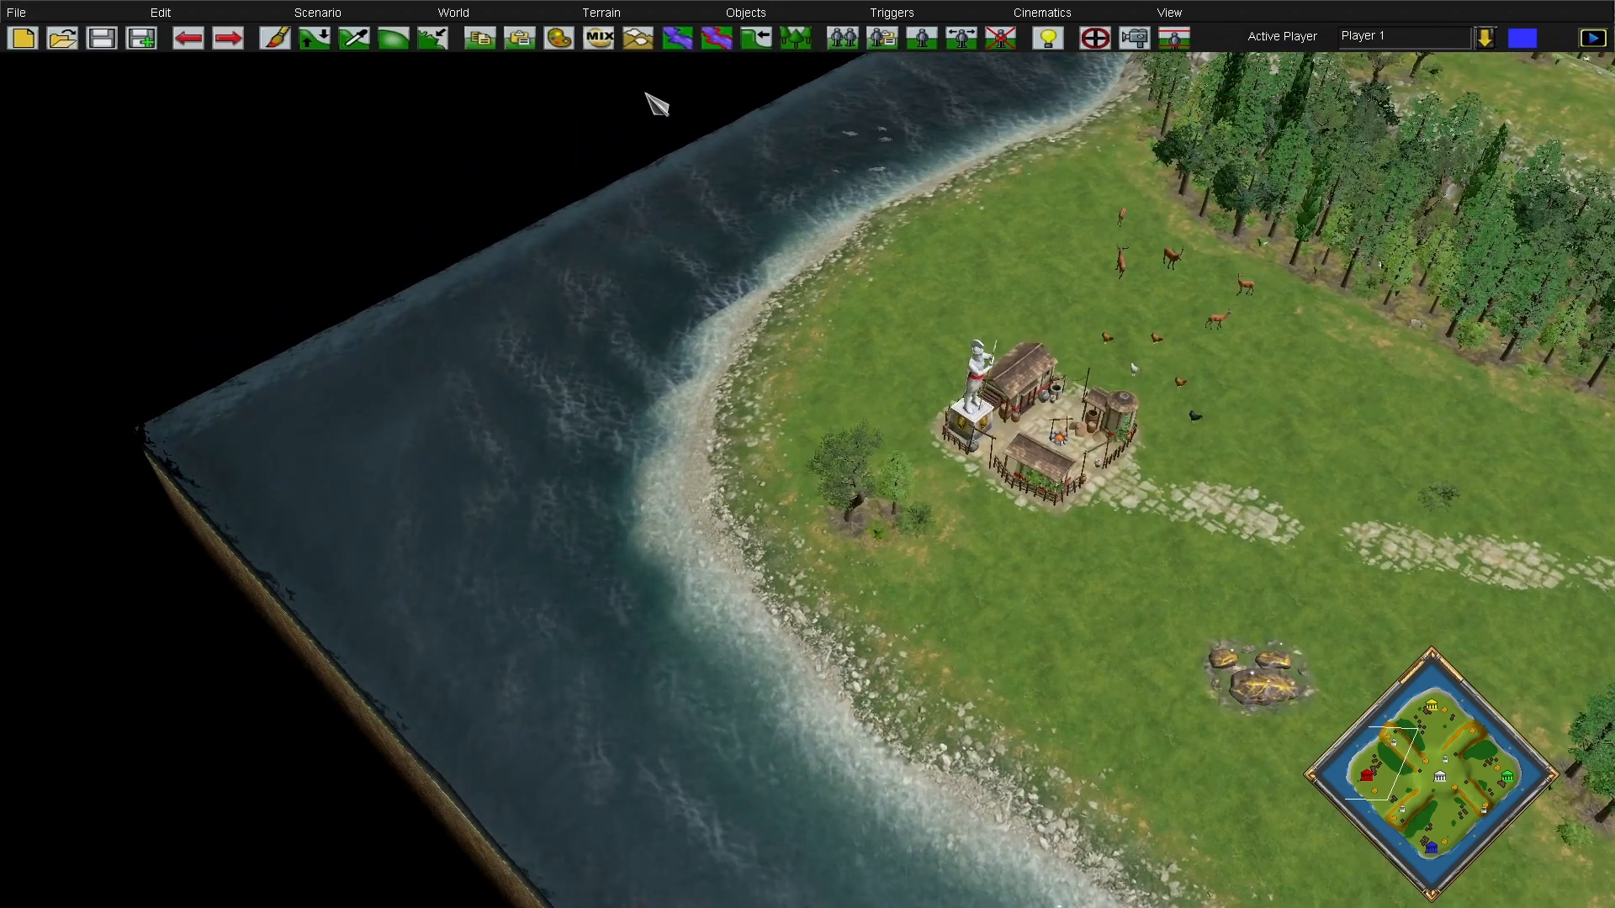
pyautogui.click(717, 39)
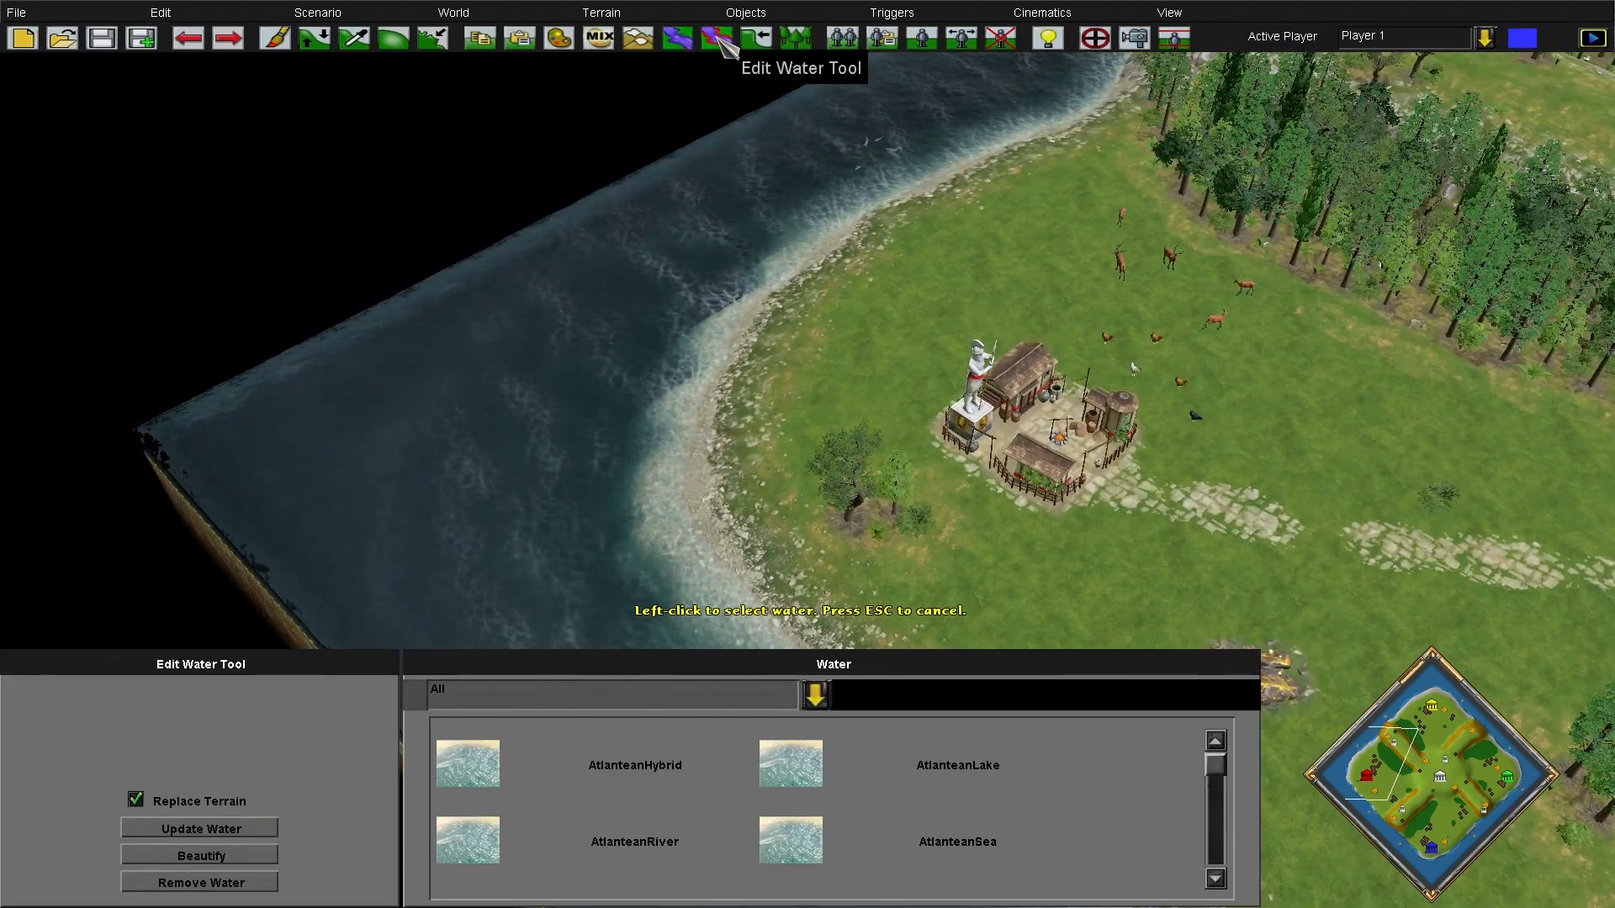
pyautogui.click(554, 427)
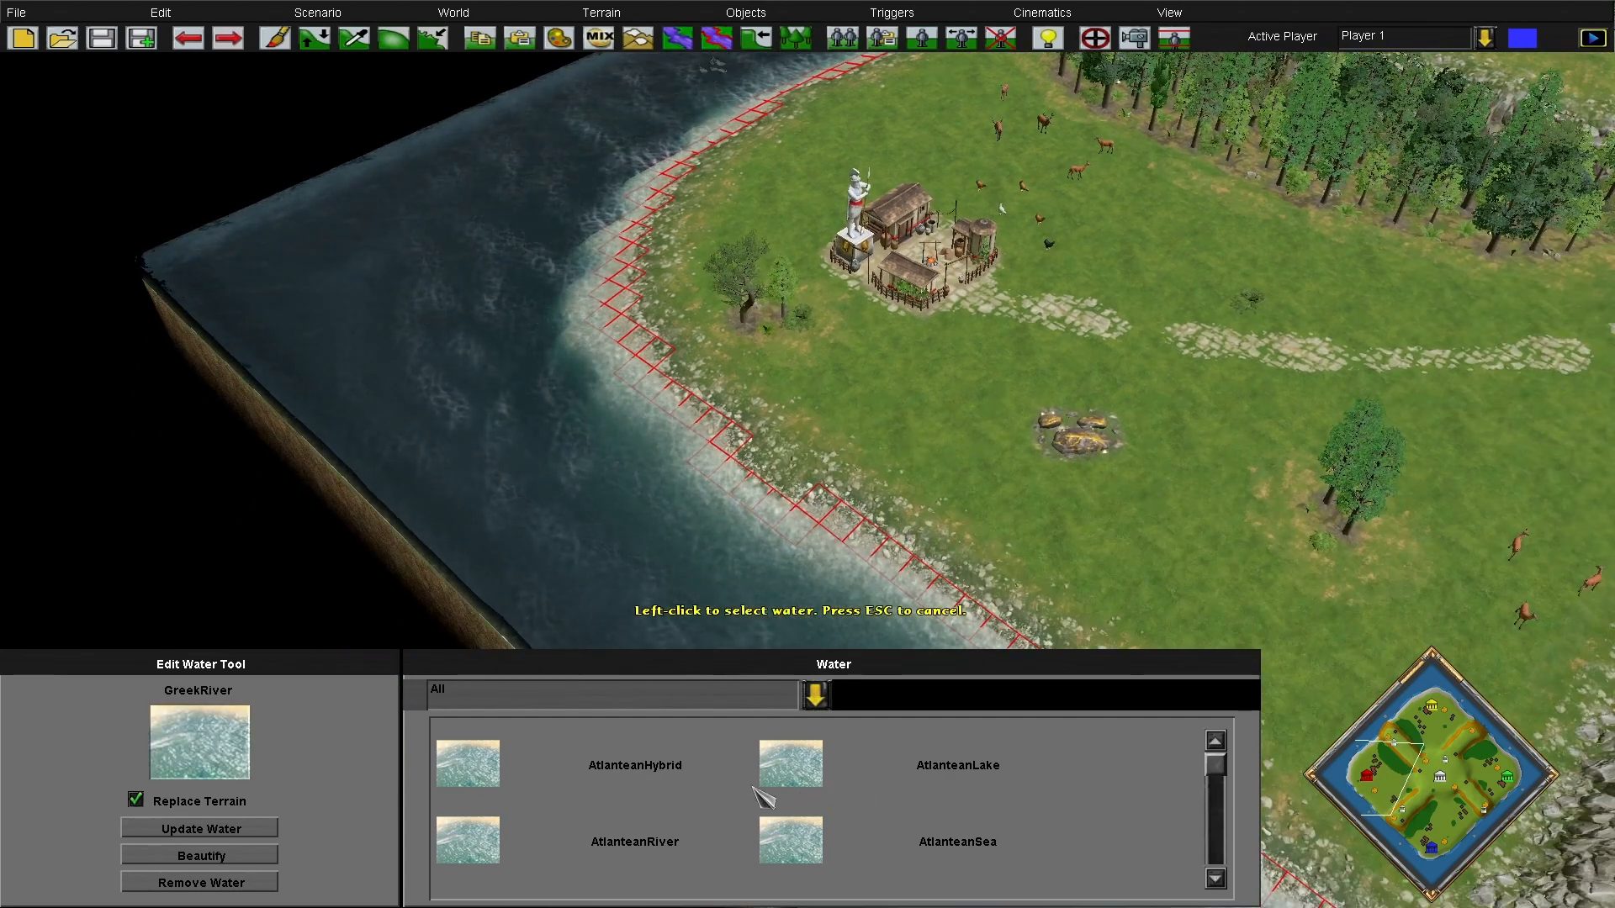
pyautogui.scroll(-2, 638, 795)
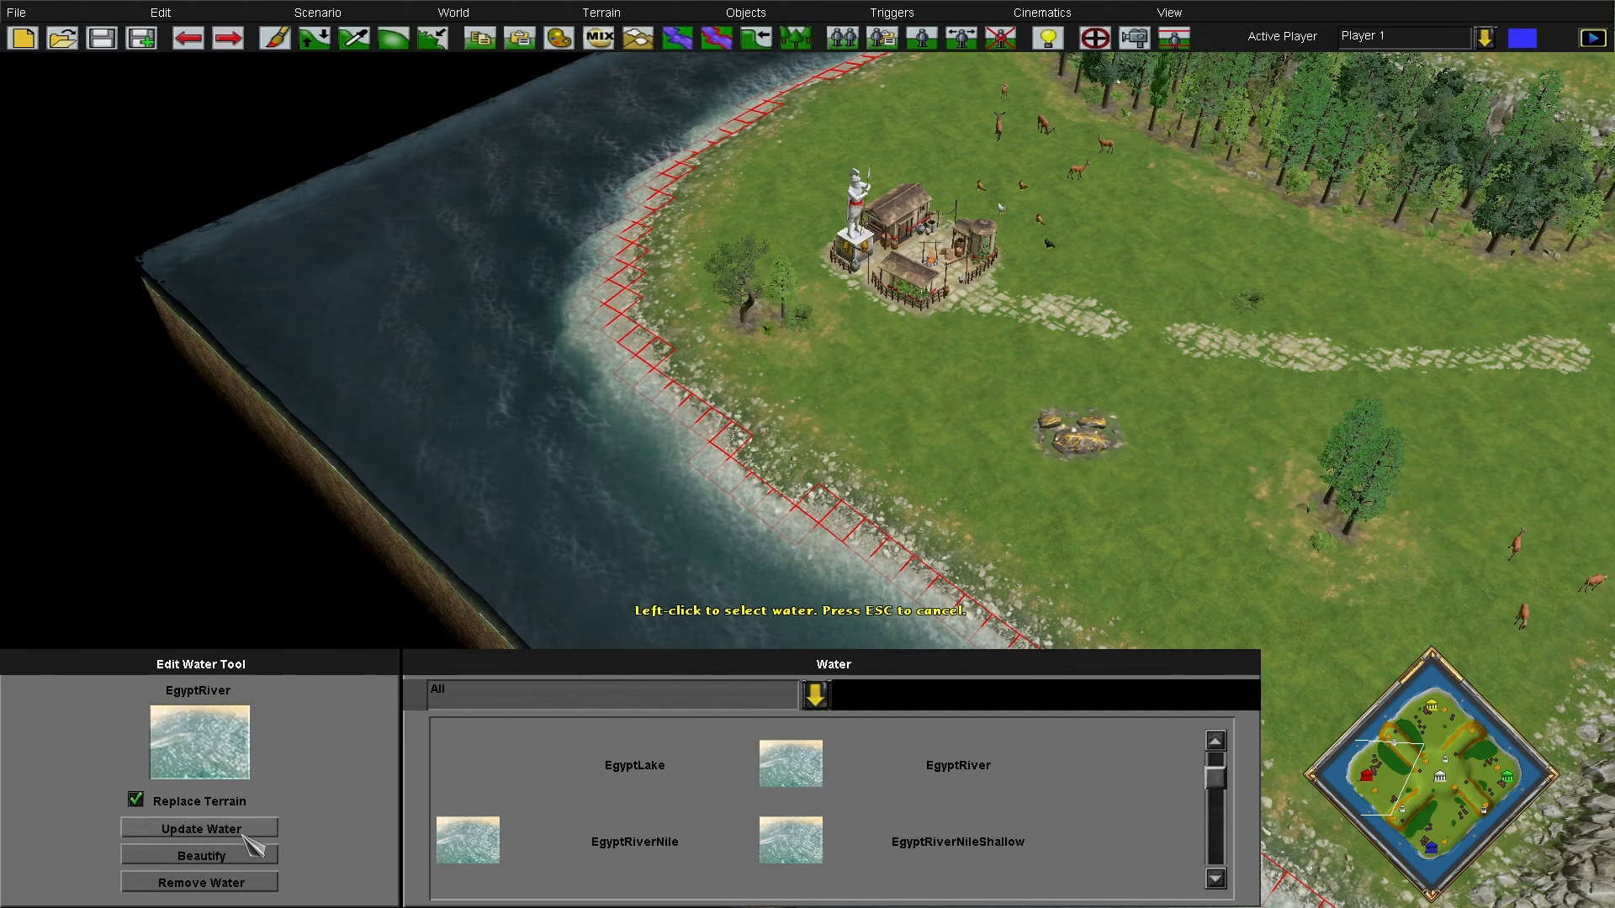
pyautogui.click(200, 830)
# Inspect the southern and eastern coastlines and update the surrounding water's type to GreekHybrid
pyautogui.moveTo(1397, 778); pyautogui.dragTo(1463, 791)
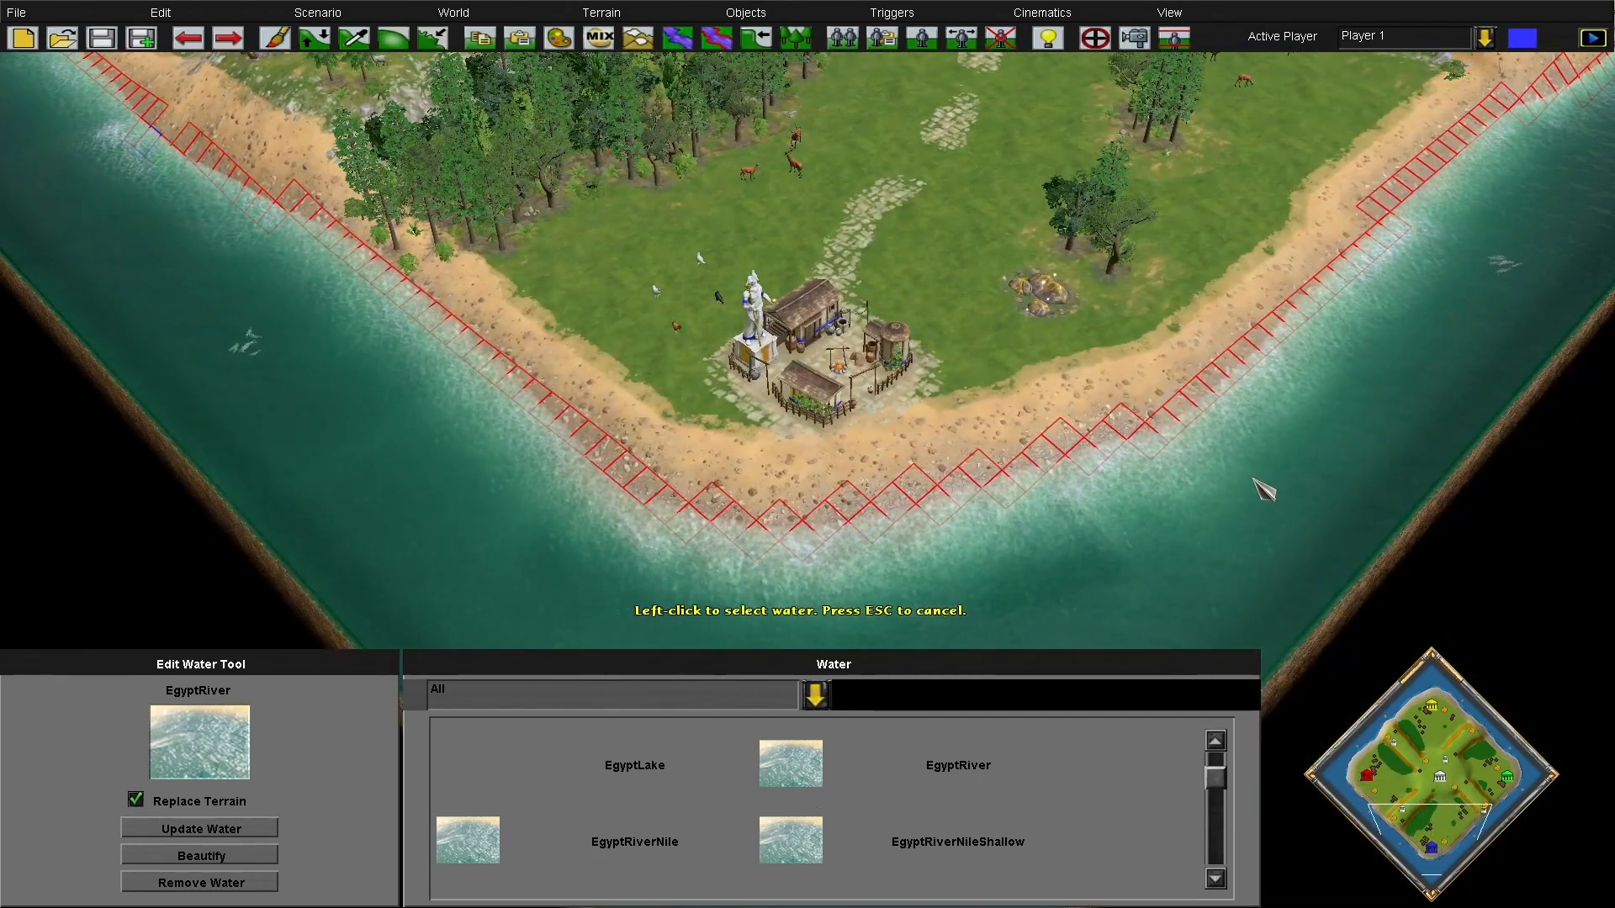
pyautogui.moveTo(1, 1)
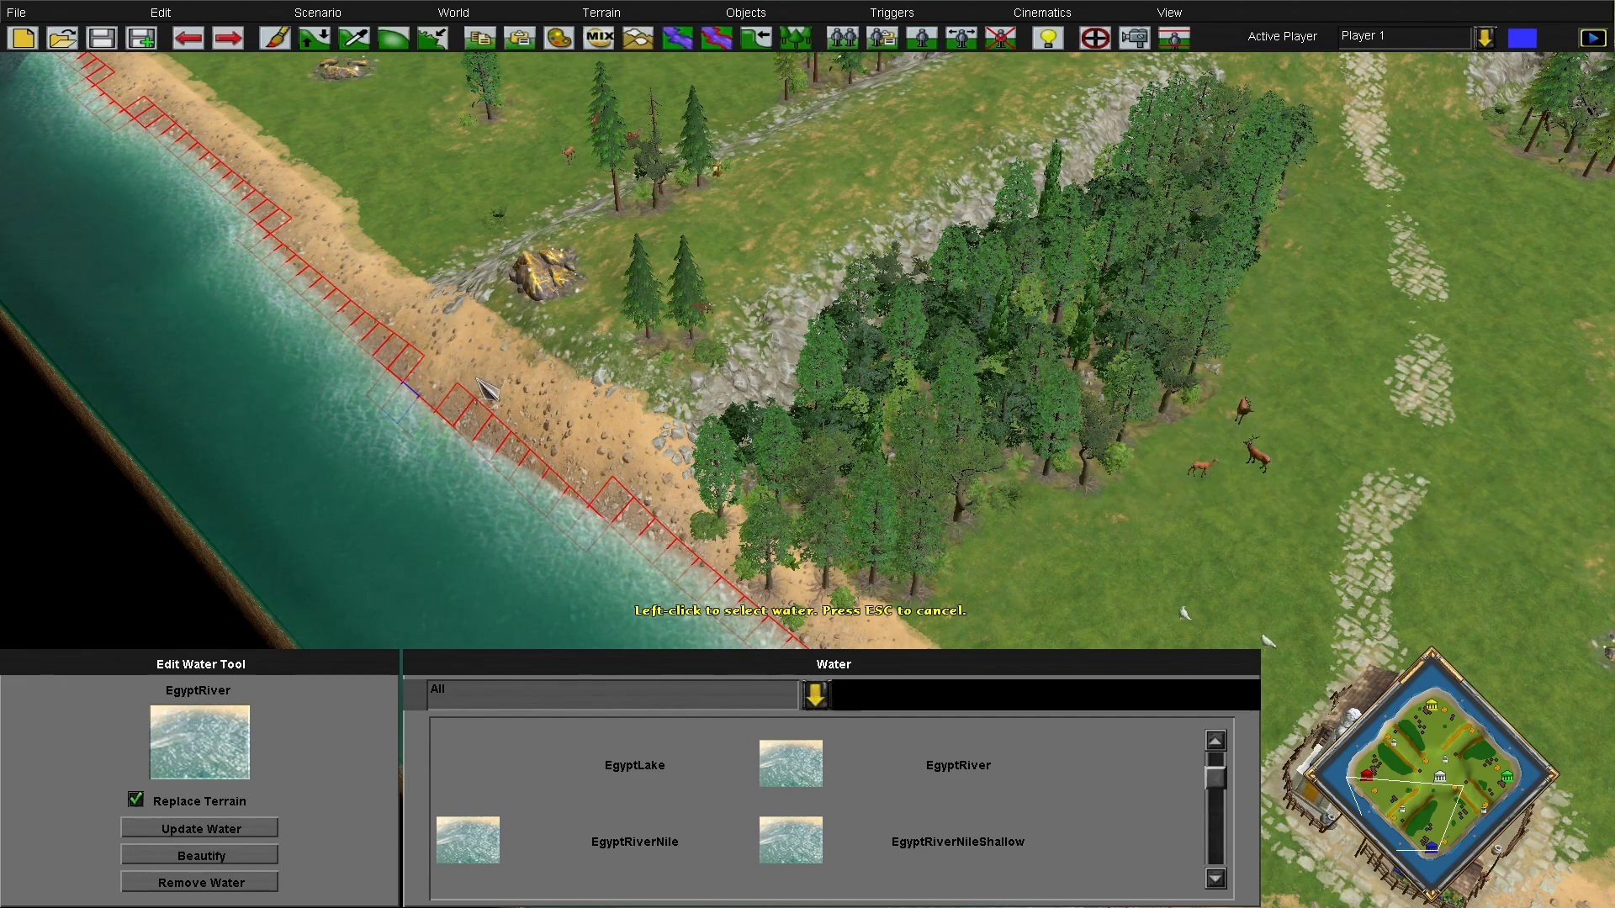
pyautogui.press('Down')
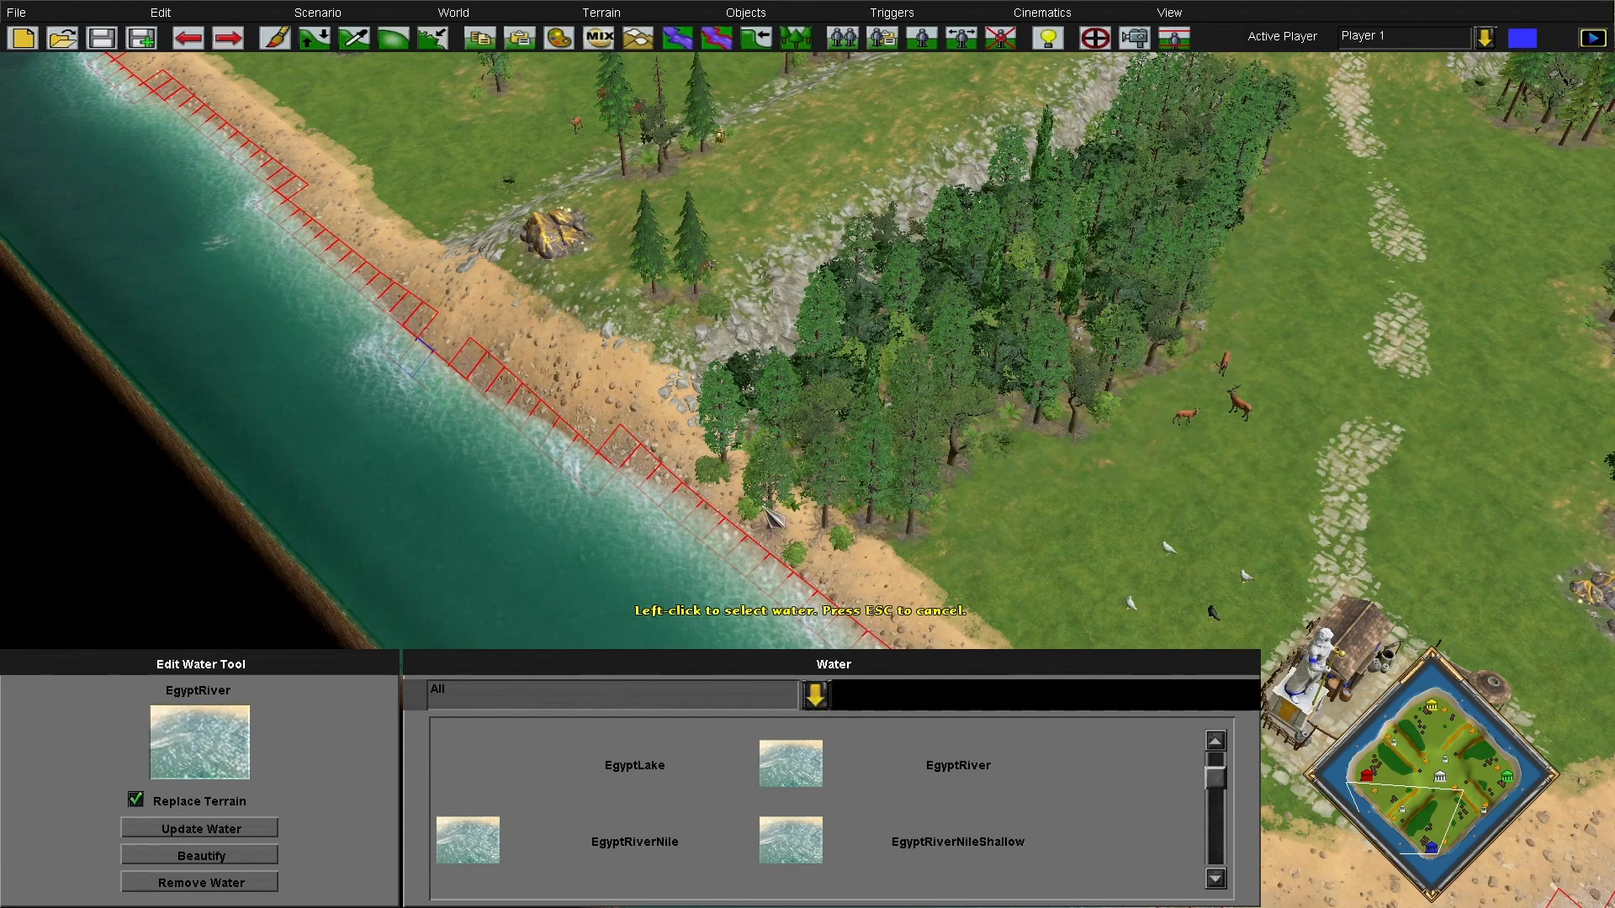
pyautogui.press('Right')
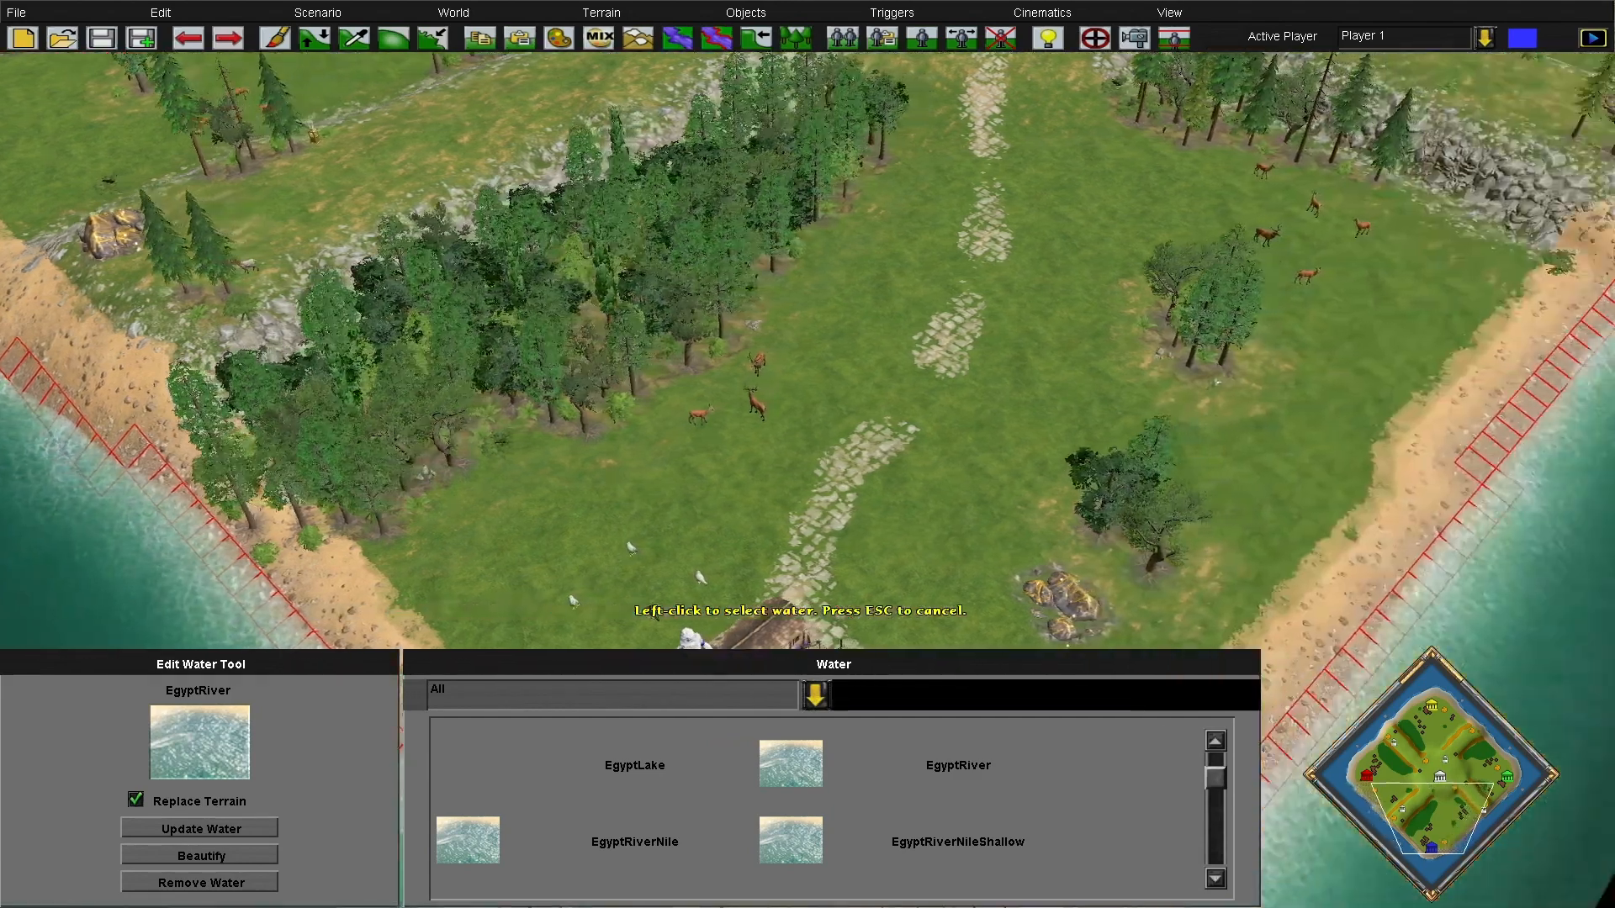
pyautogui.press('Up')
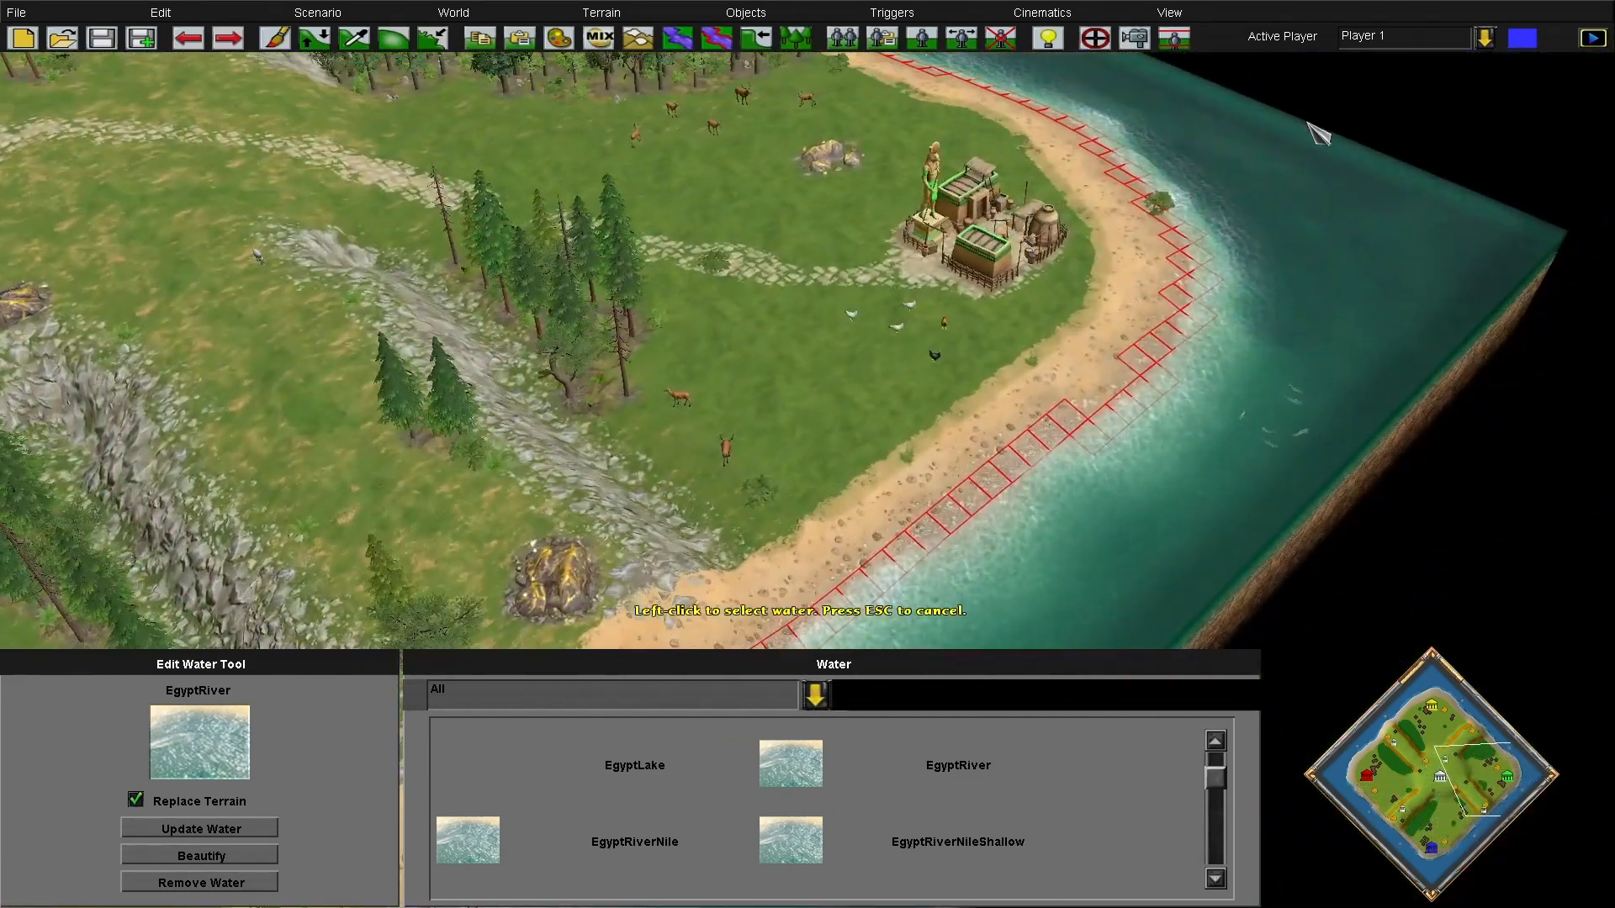
pyautogui.scroll(-2, 799, 841)
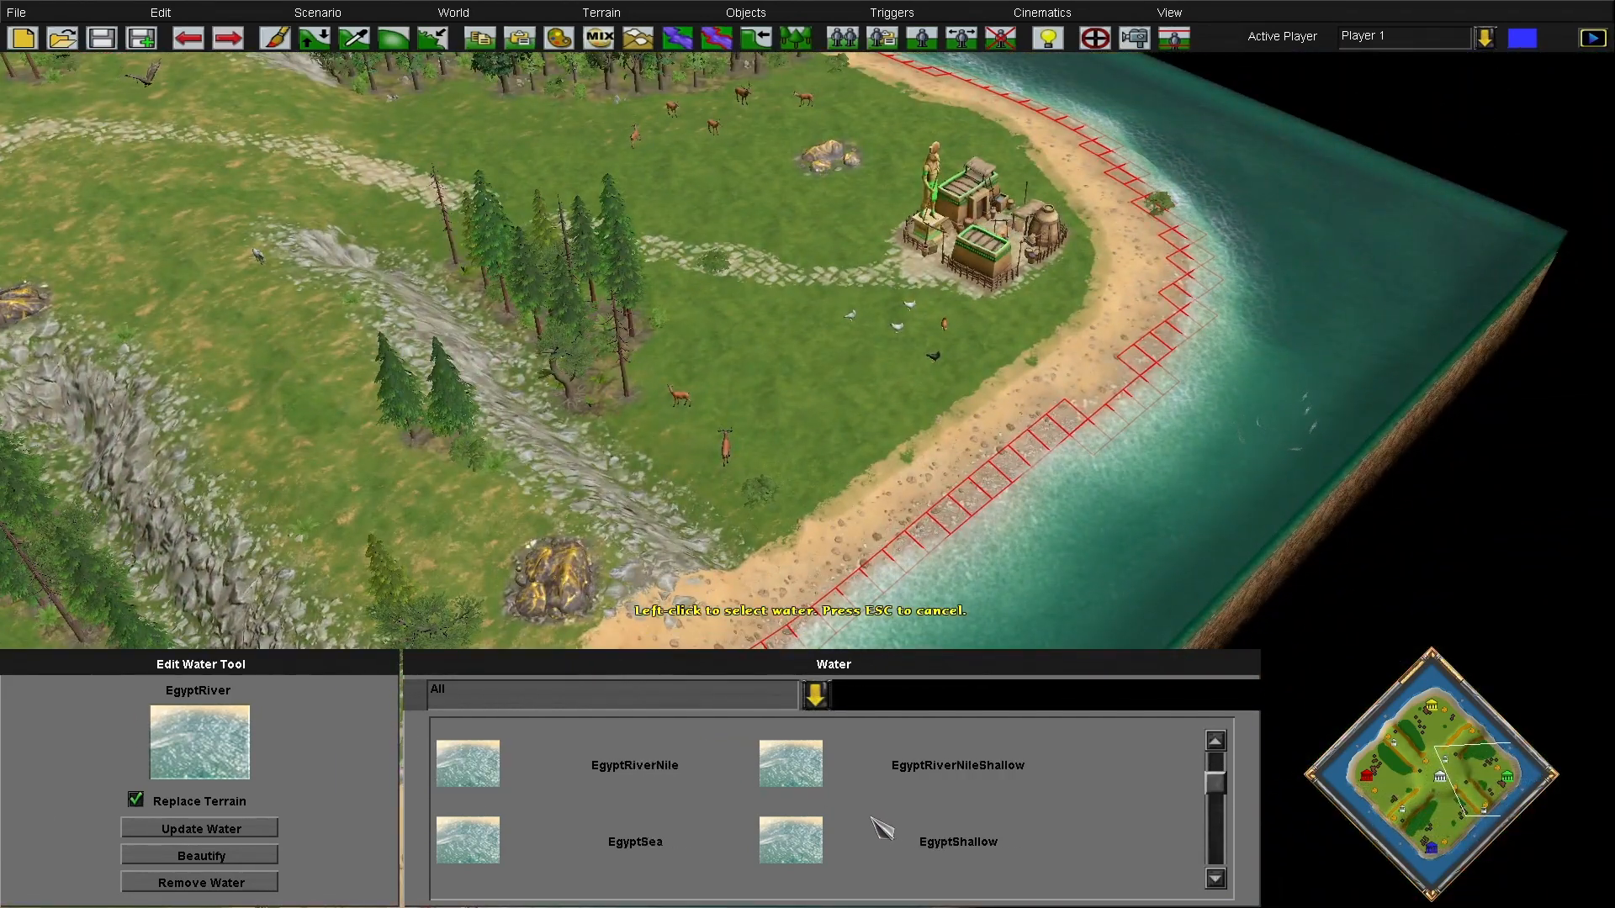
pyautogui.click(799, 851)
pyautogui.click(252, 831)
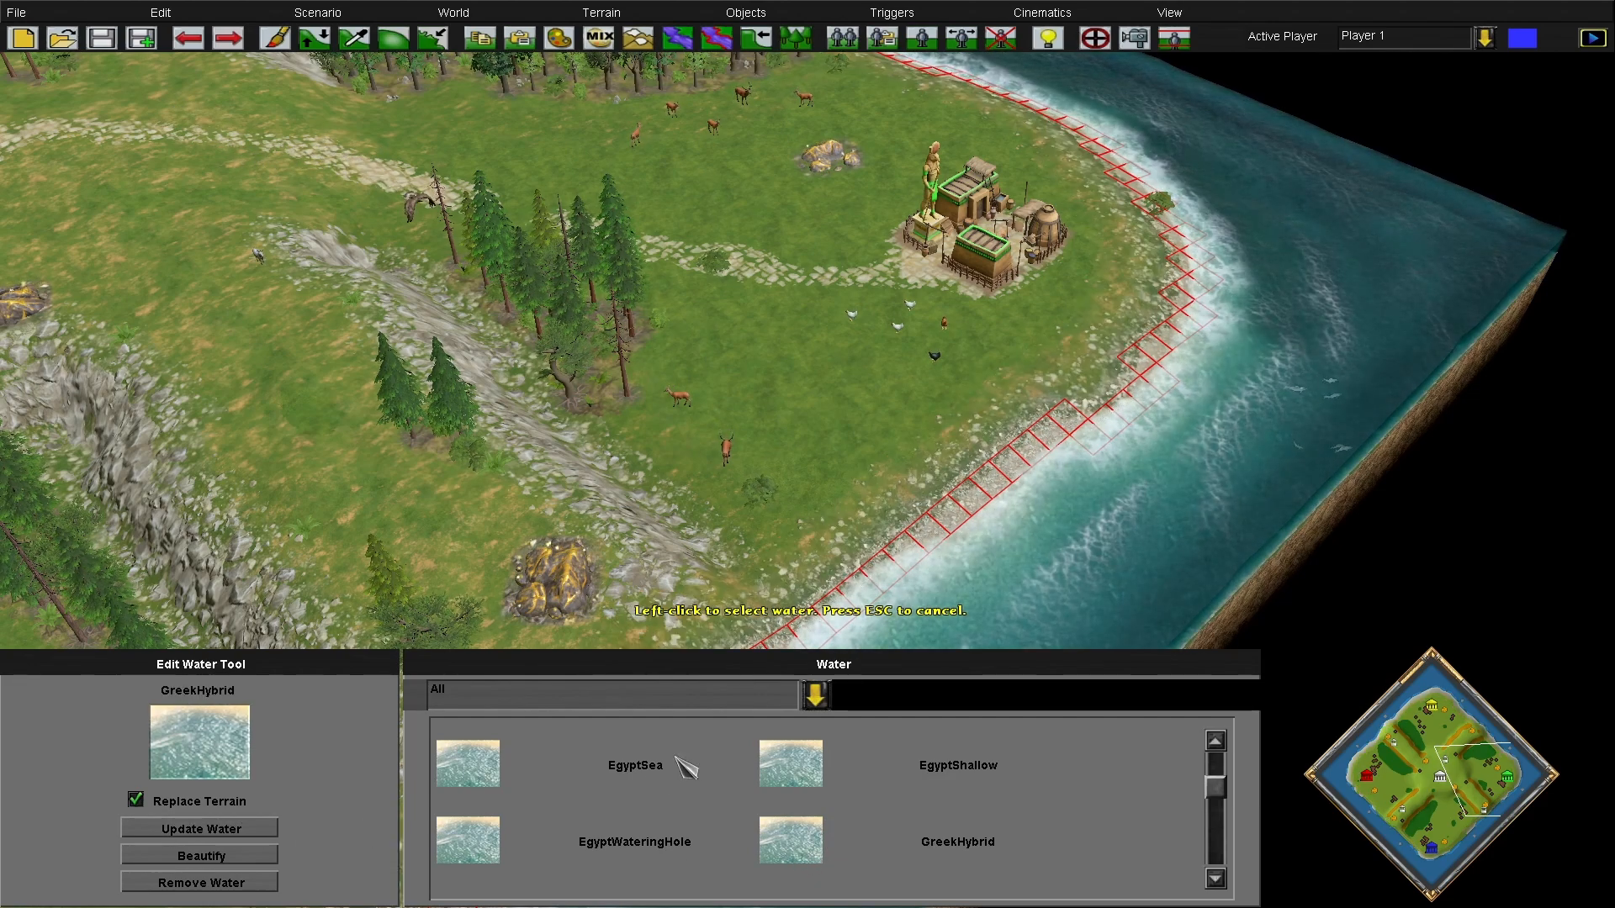
# Change the island's surrounding water to GreekSea and update it along the whole coast
pyautogui.press('Down')
pyautogui.scroll(-2, 589, 858)
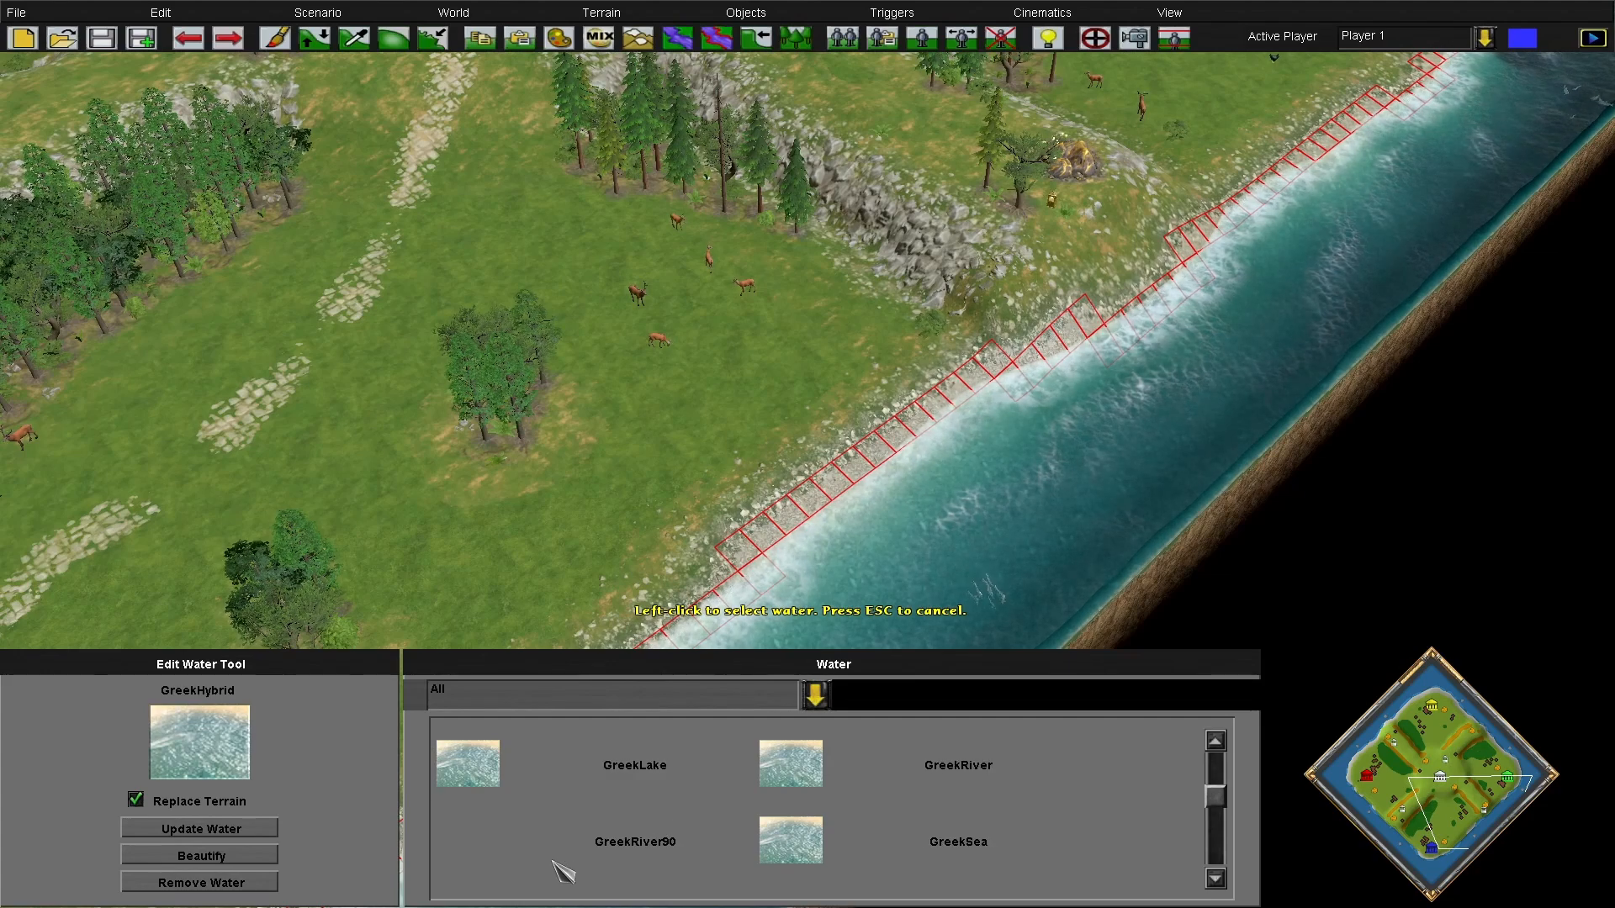
pyautogui.scroll(-1, 799, 850)
pyautogui.click(795, 768)
pyautogui.click(224, 830)
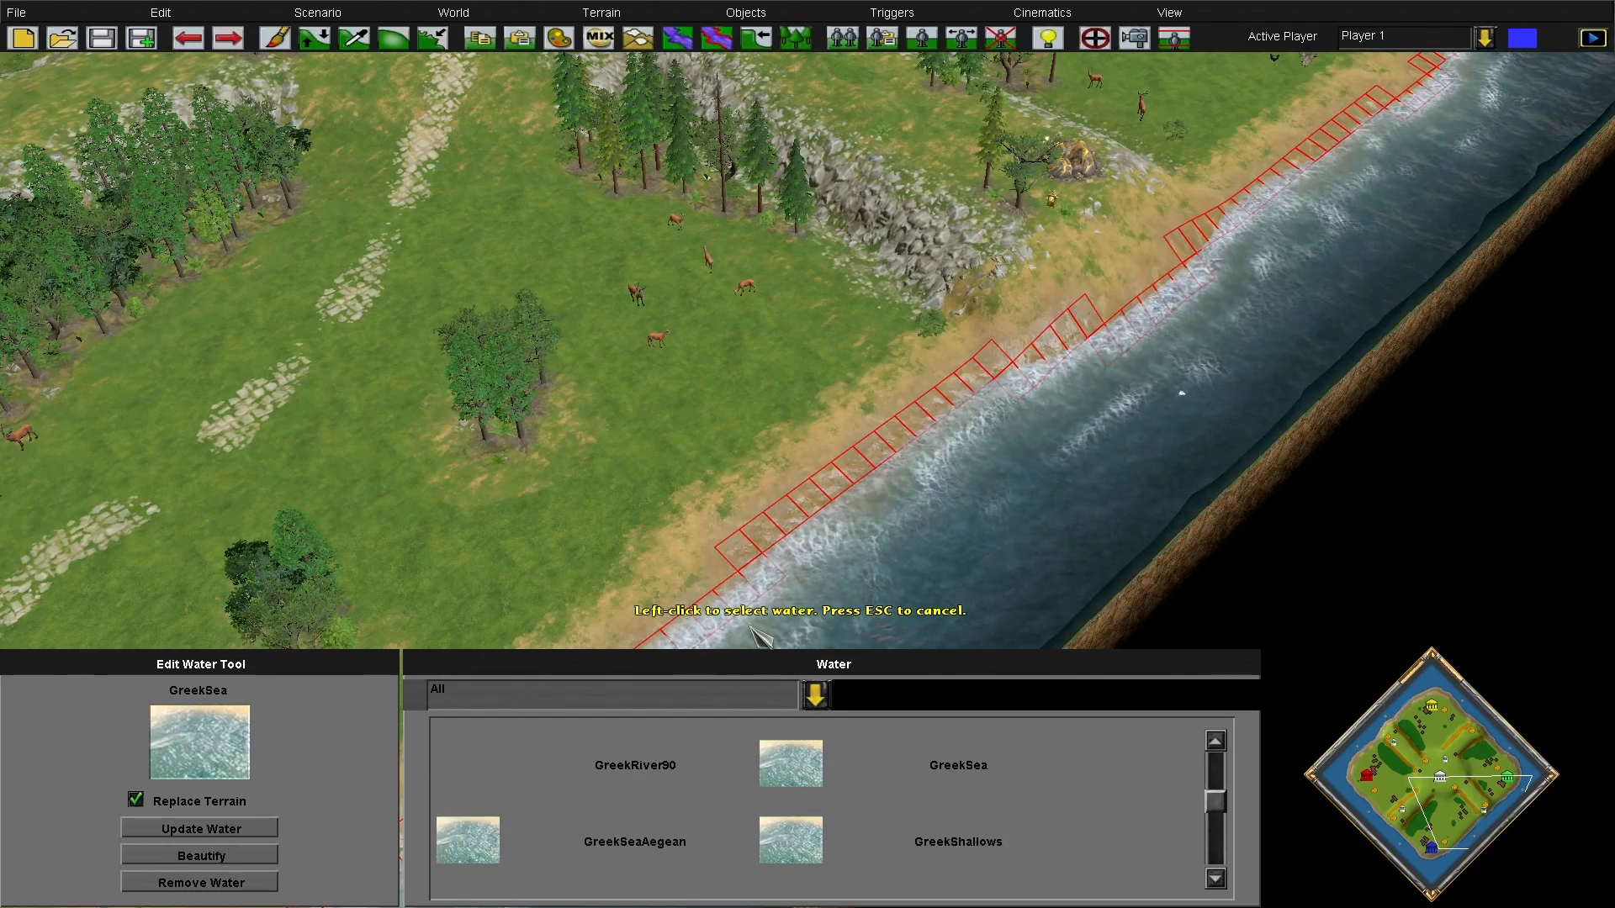
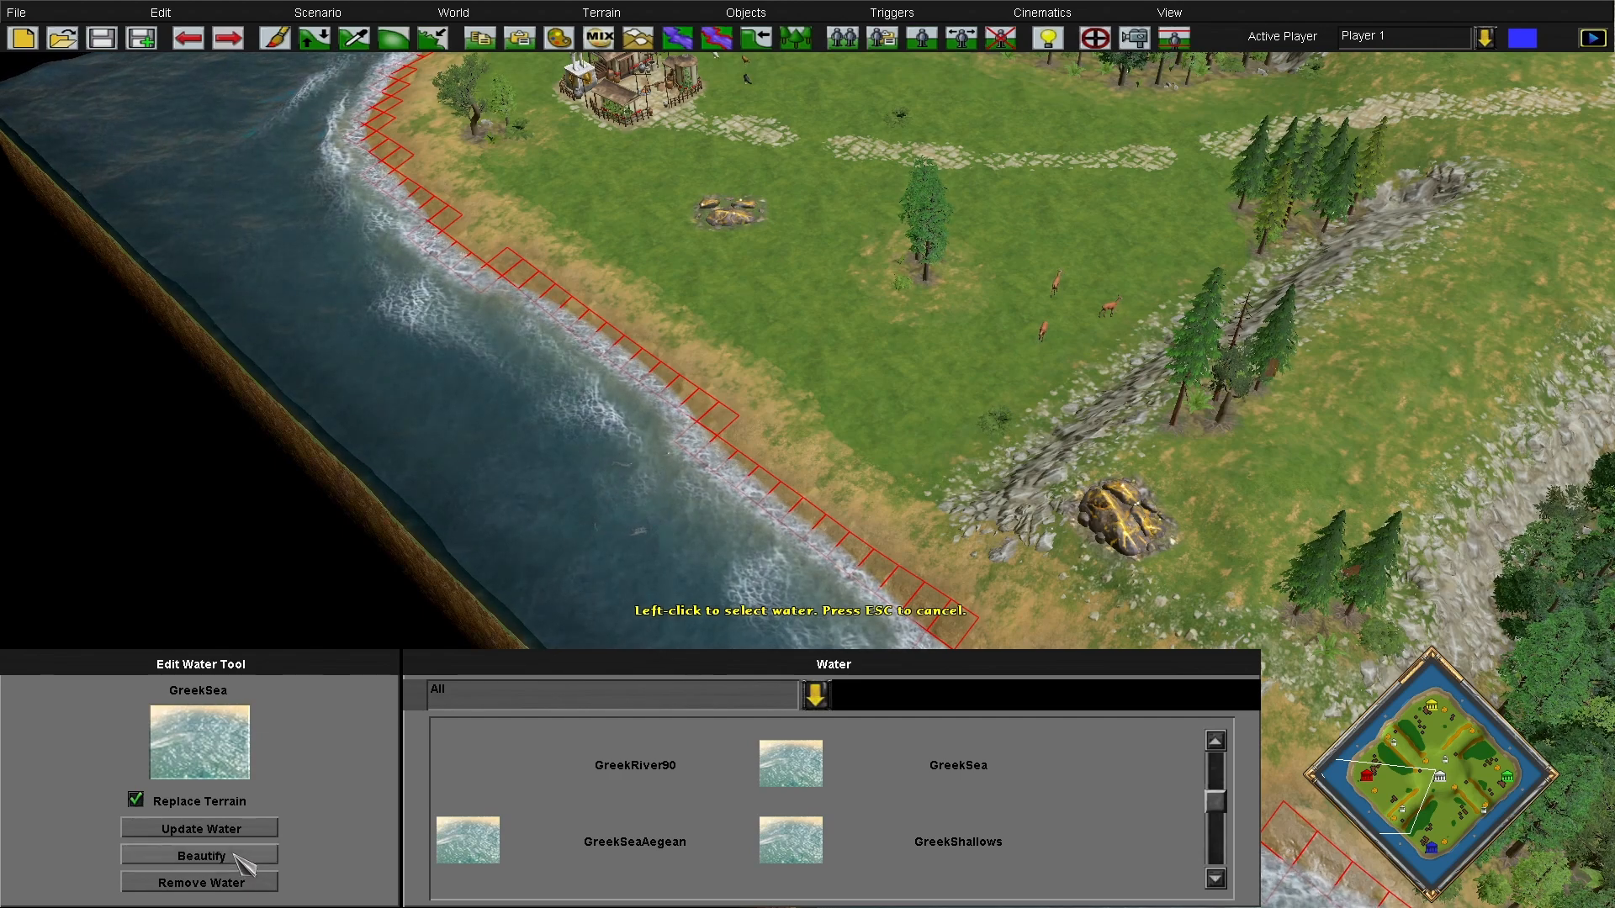
# Beautify the GreekSea water and check the result along the western coast
pyautogui.click(236, 856)
pyautogui.press('Left')
pyautogui.press('Up')
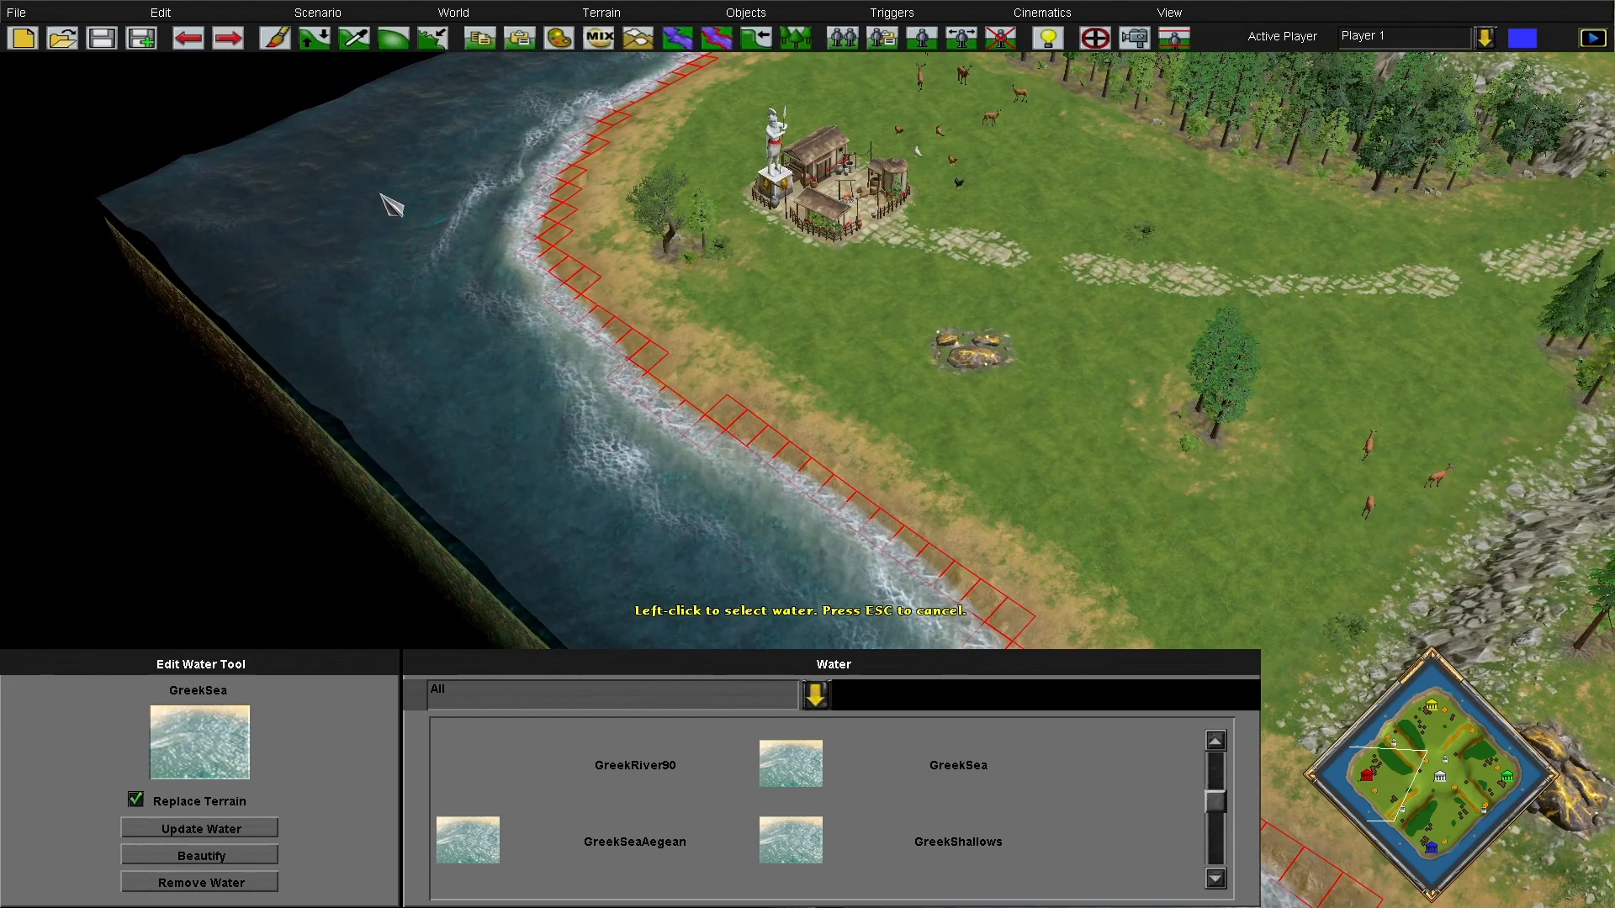
# Remove the GreekSea water surrounding the island and check the terrain along the western and northern coasts
pyautogui.moveTo(1614, 907)
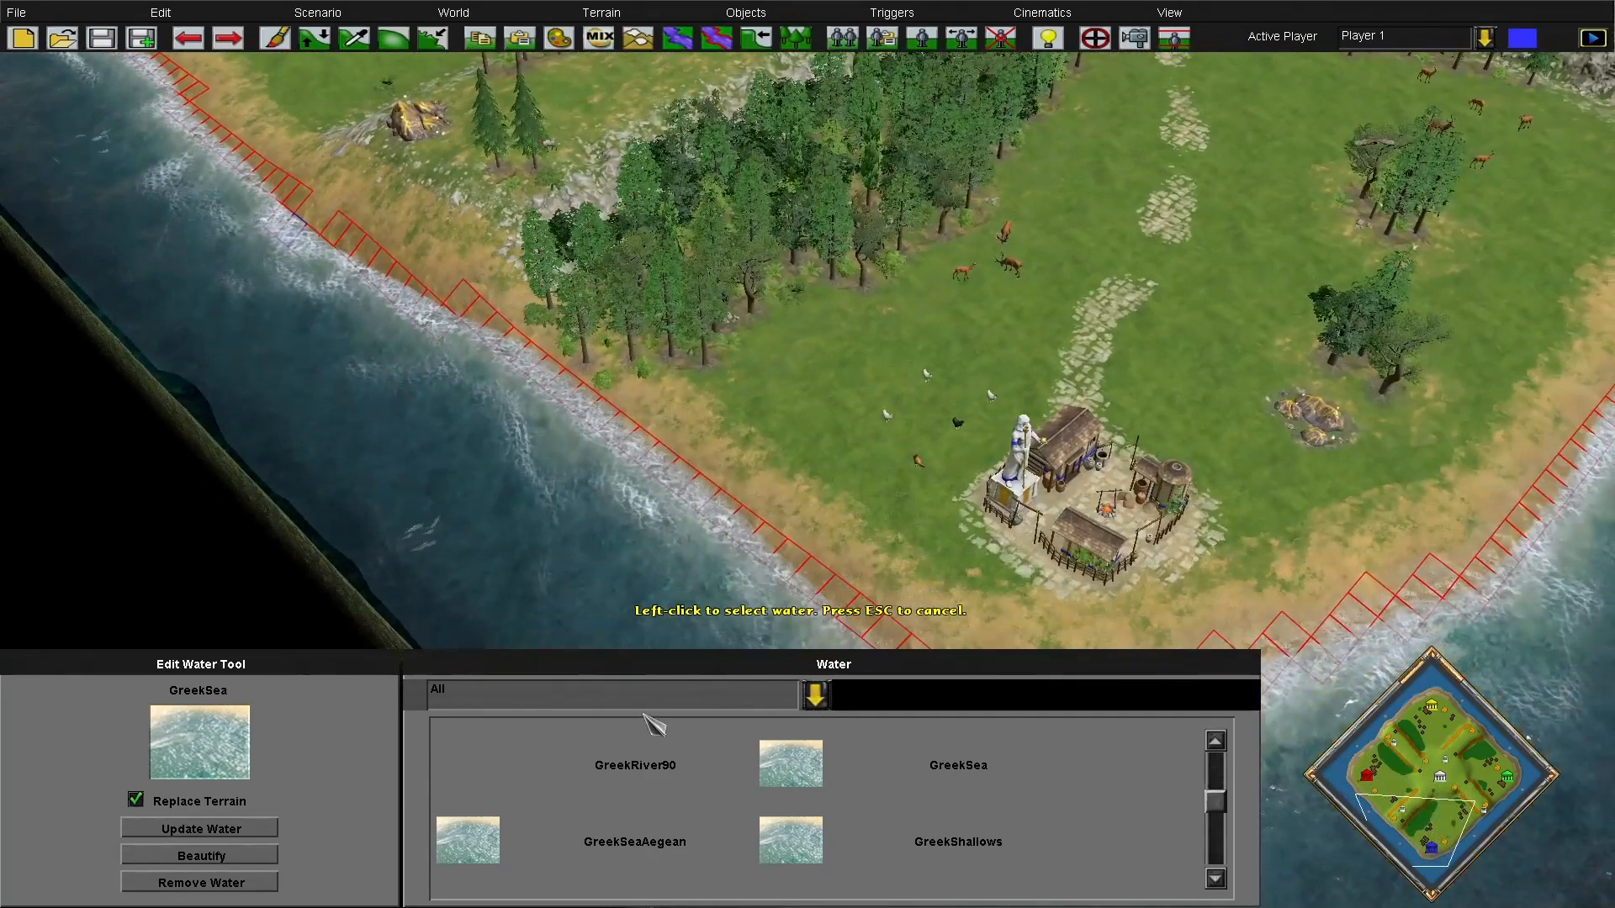
pyautogui.press('Right')
pyautogui.press('Down')
pyautogui.press('Down')
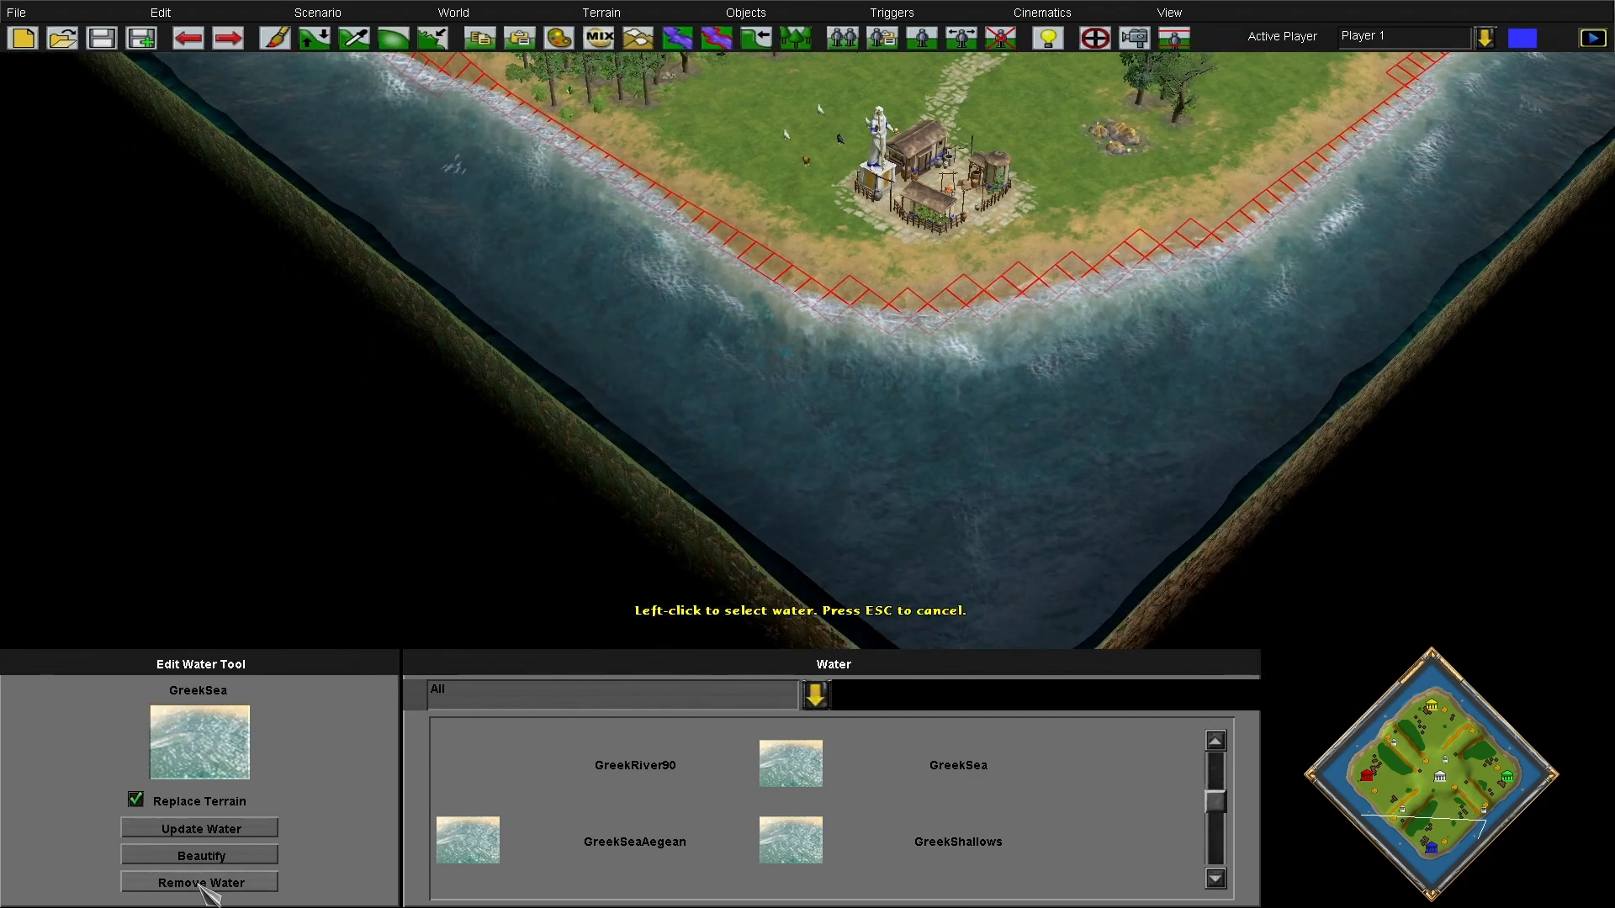
pyautogui.click(202, 884)
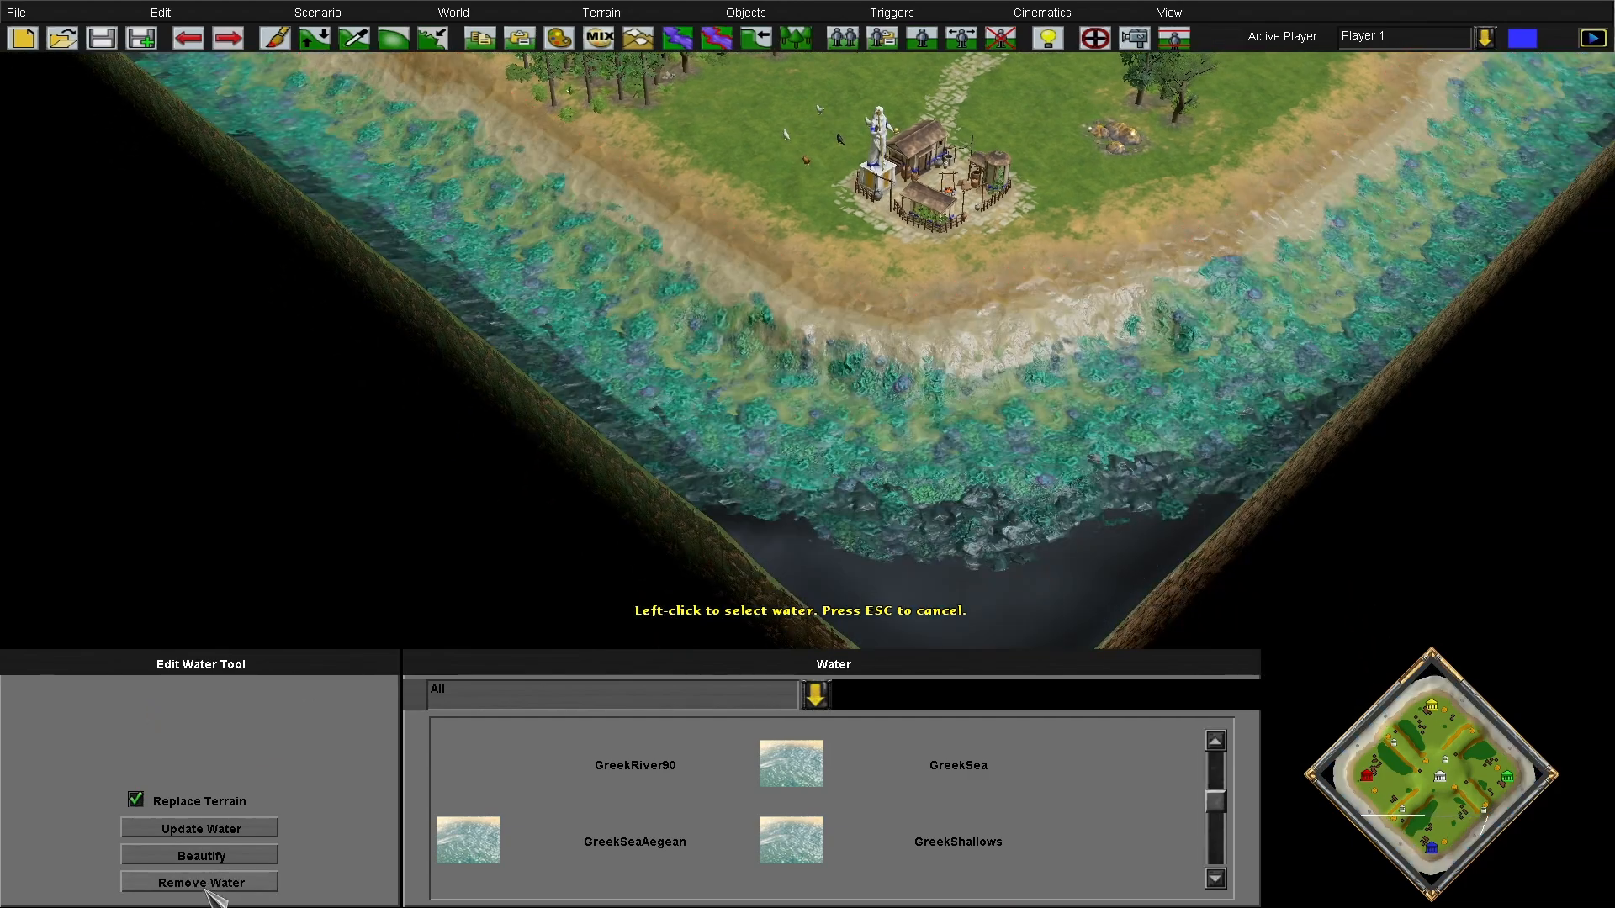
pyautogui.moveTo(4, 4)
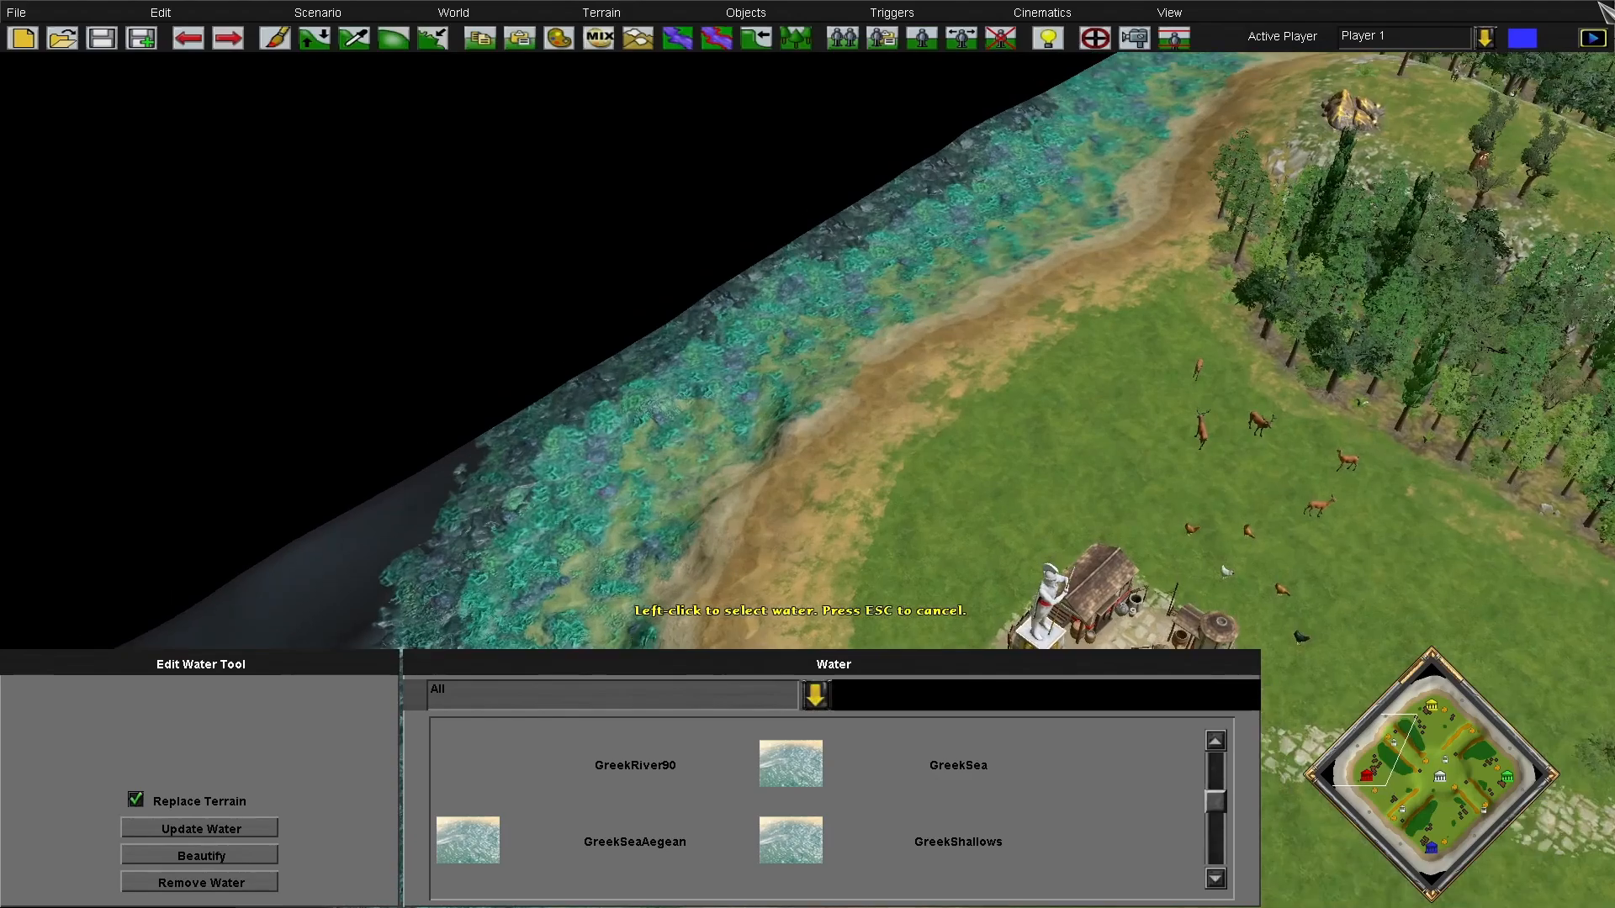
pyautogui.moveTo(1613, 3)
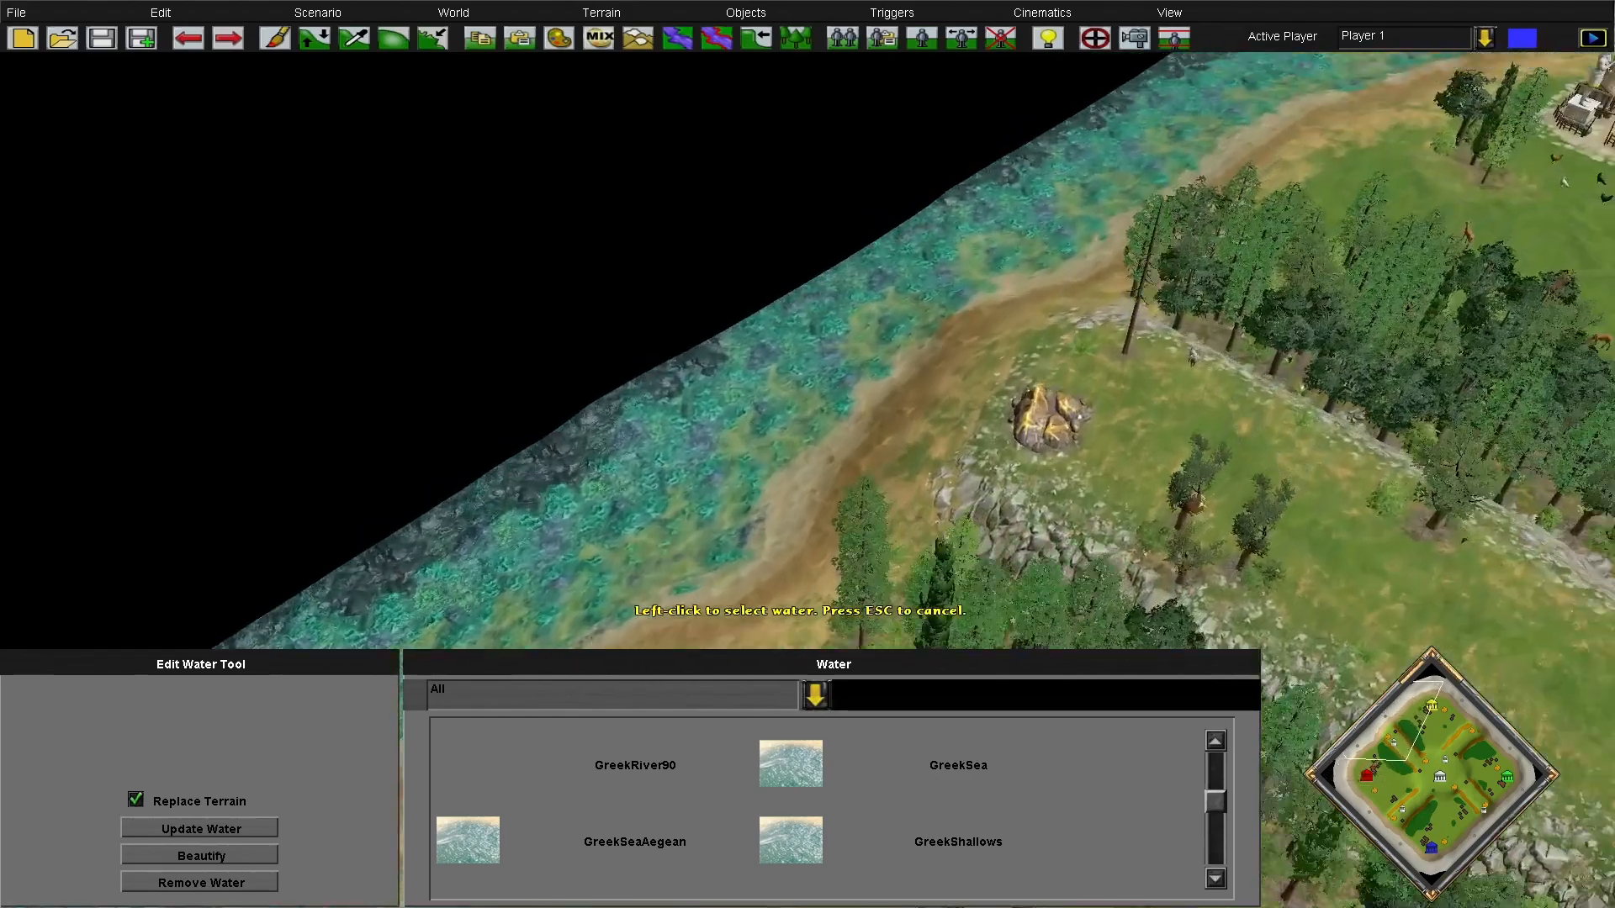
pyautogui.press('Down')
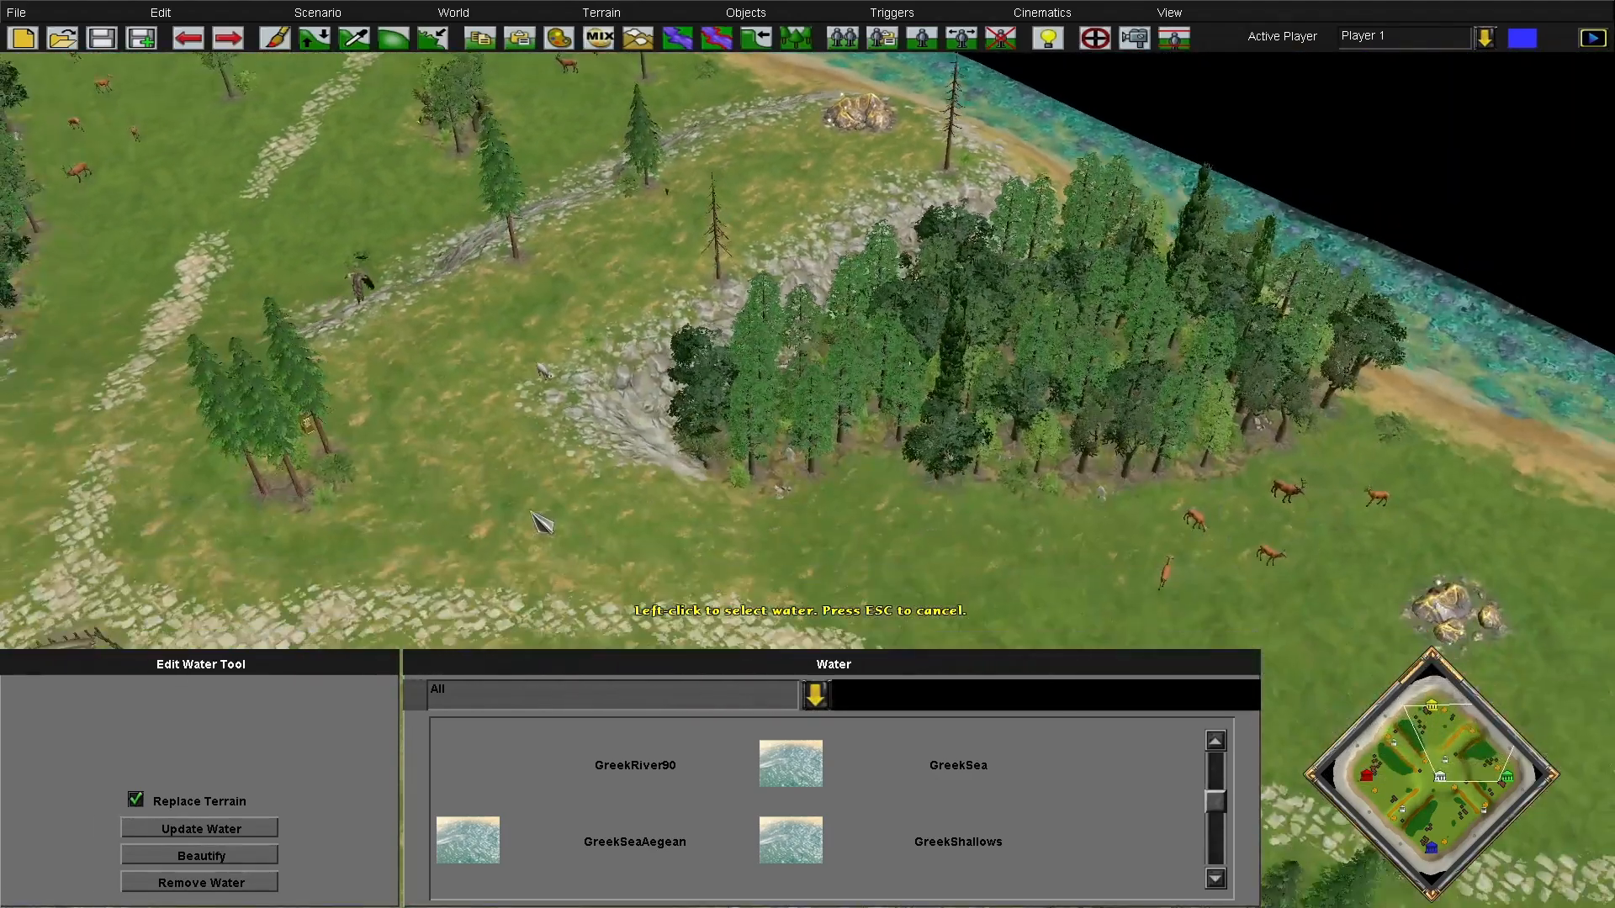